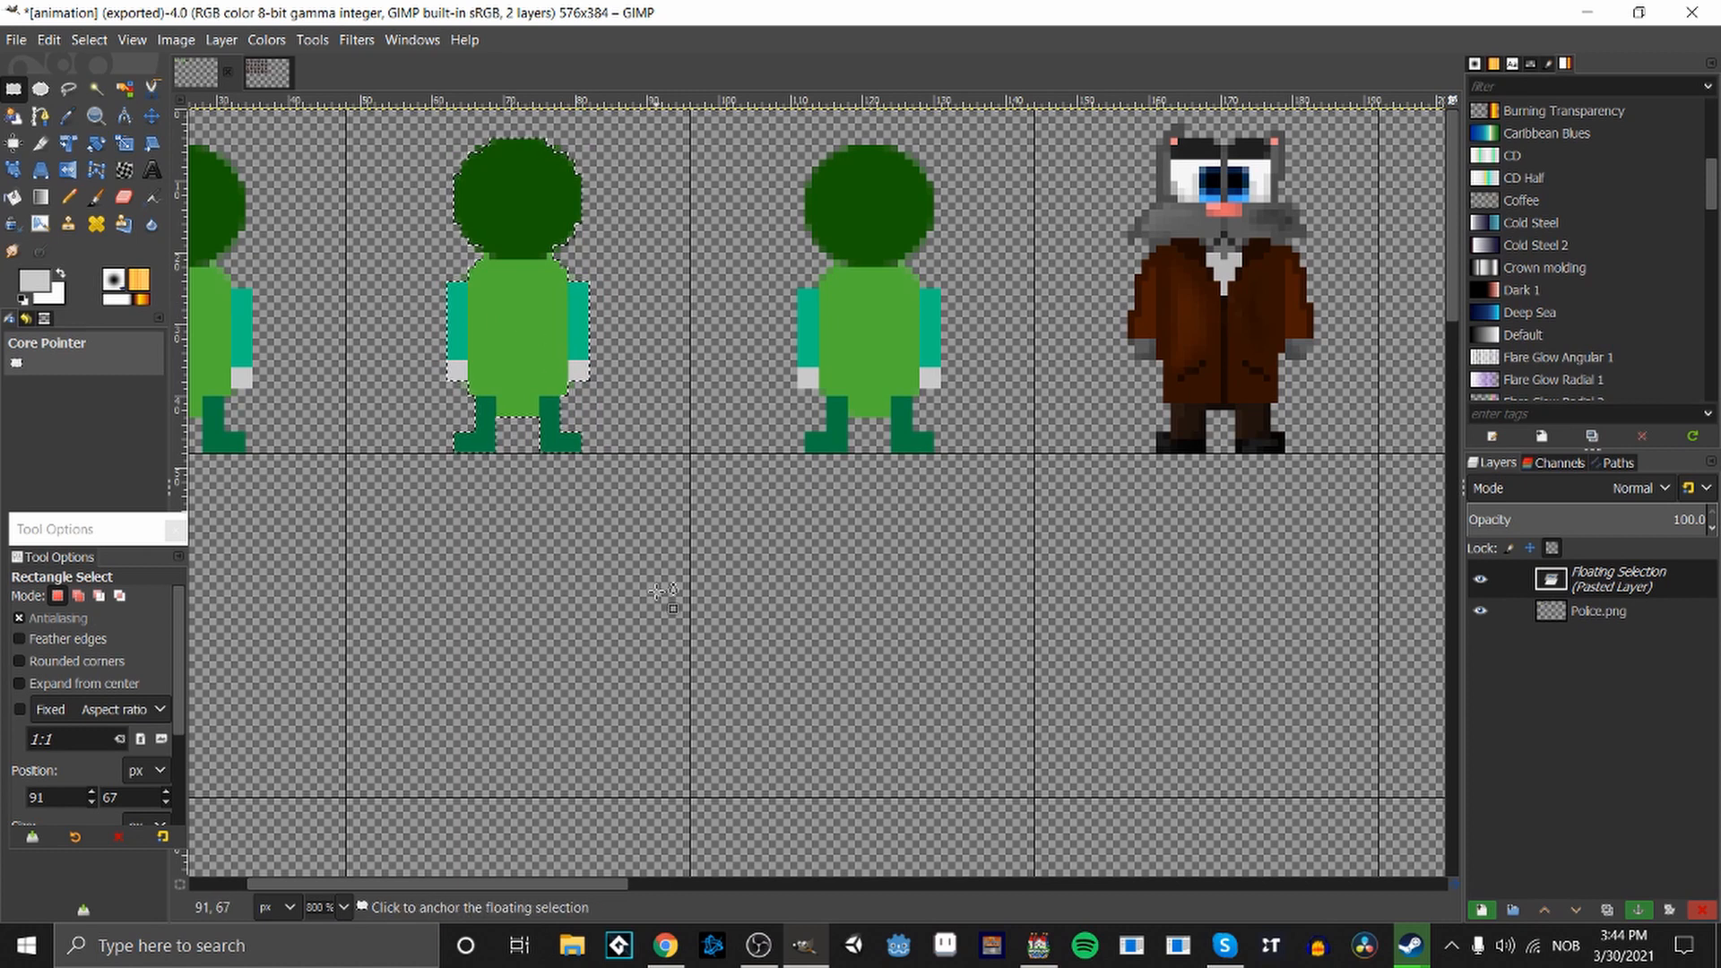
# Anchor the pasted green figure in the second frame of the first row.
pyautogui.click(653, 596)
pyautogui.moveTo(572, 875); pyautogui.dragTo(442, 873)
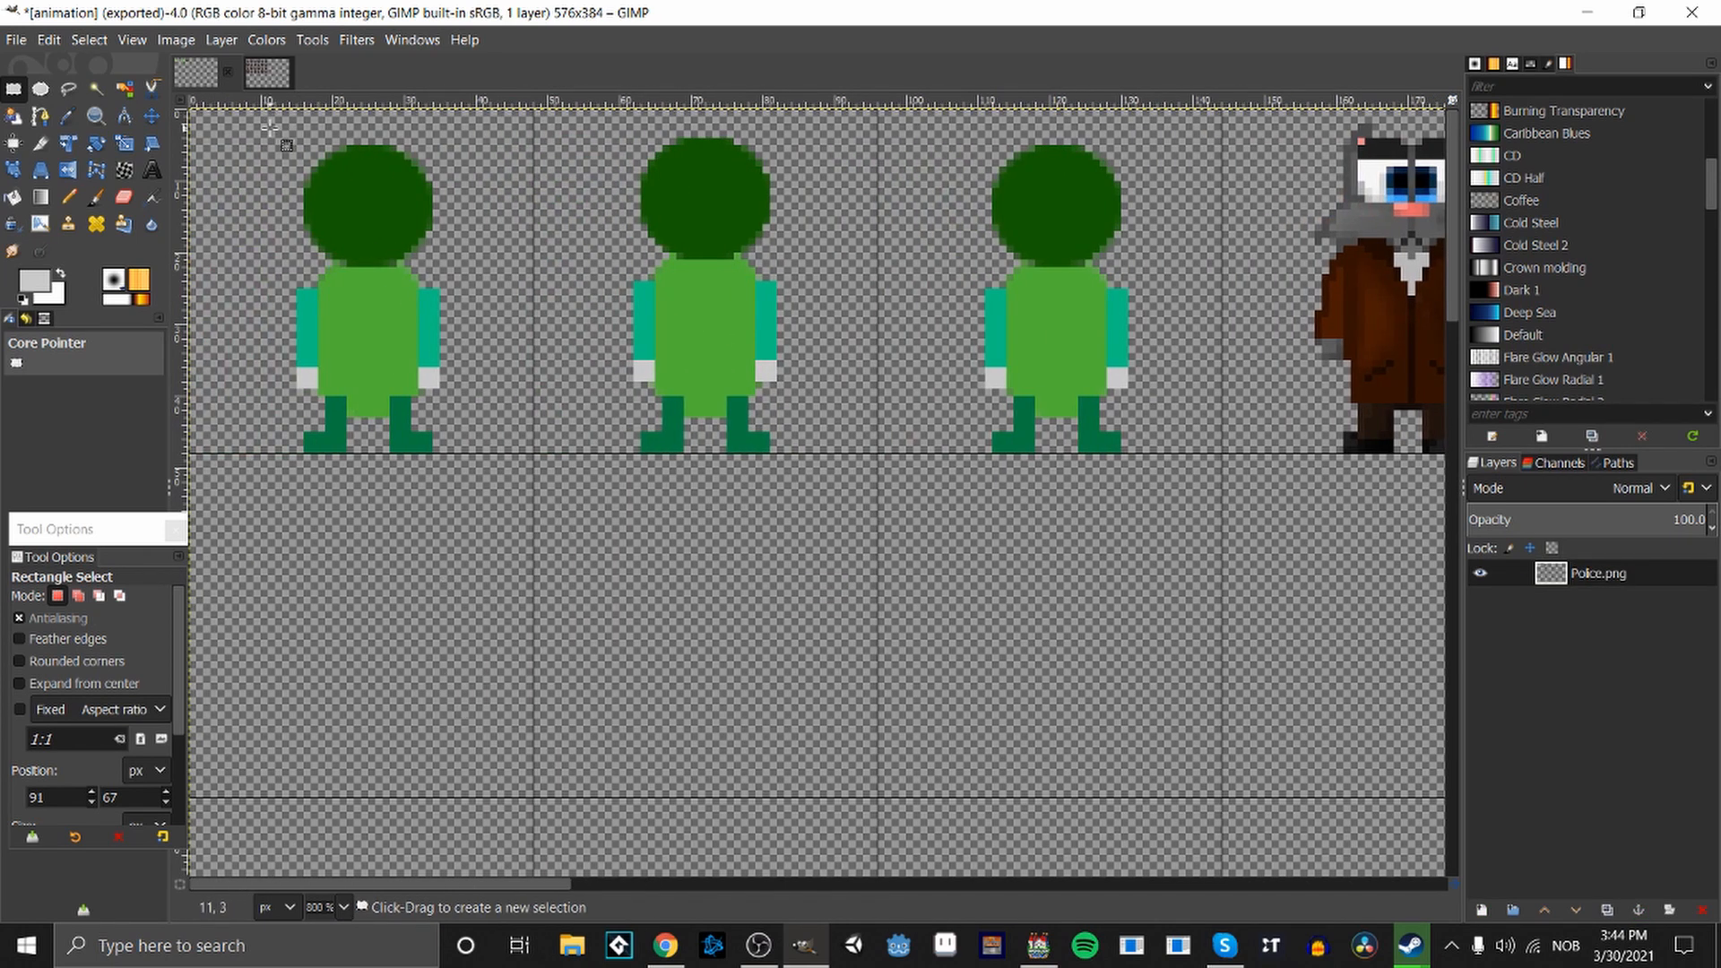
pyautogui.moveTo(262, 131); pyautogui.dragTo(1157, 323)
pyautogui.moveTo(722, 143); pyautogui.dragTo(723, 151)
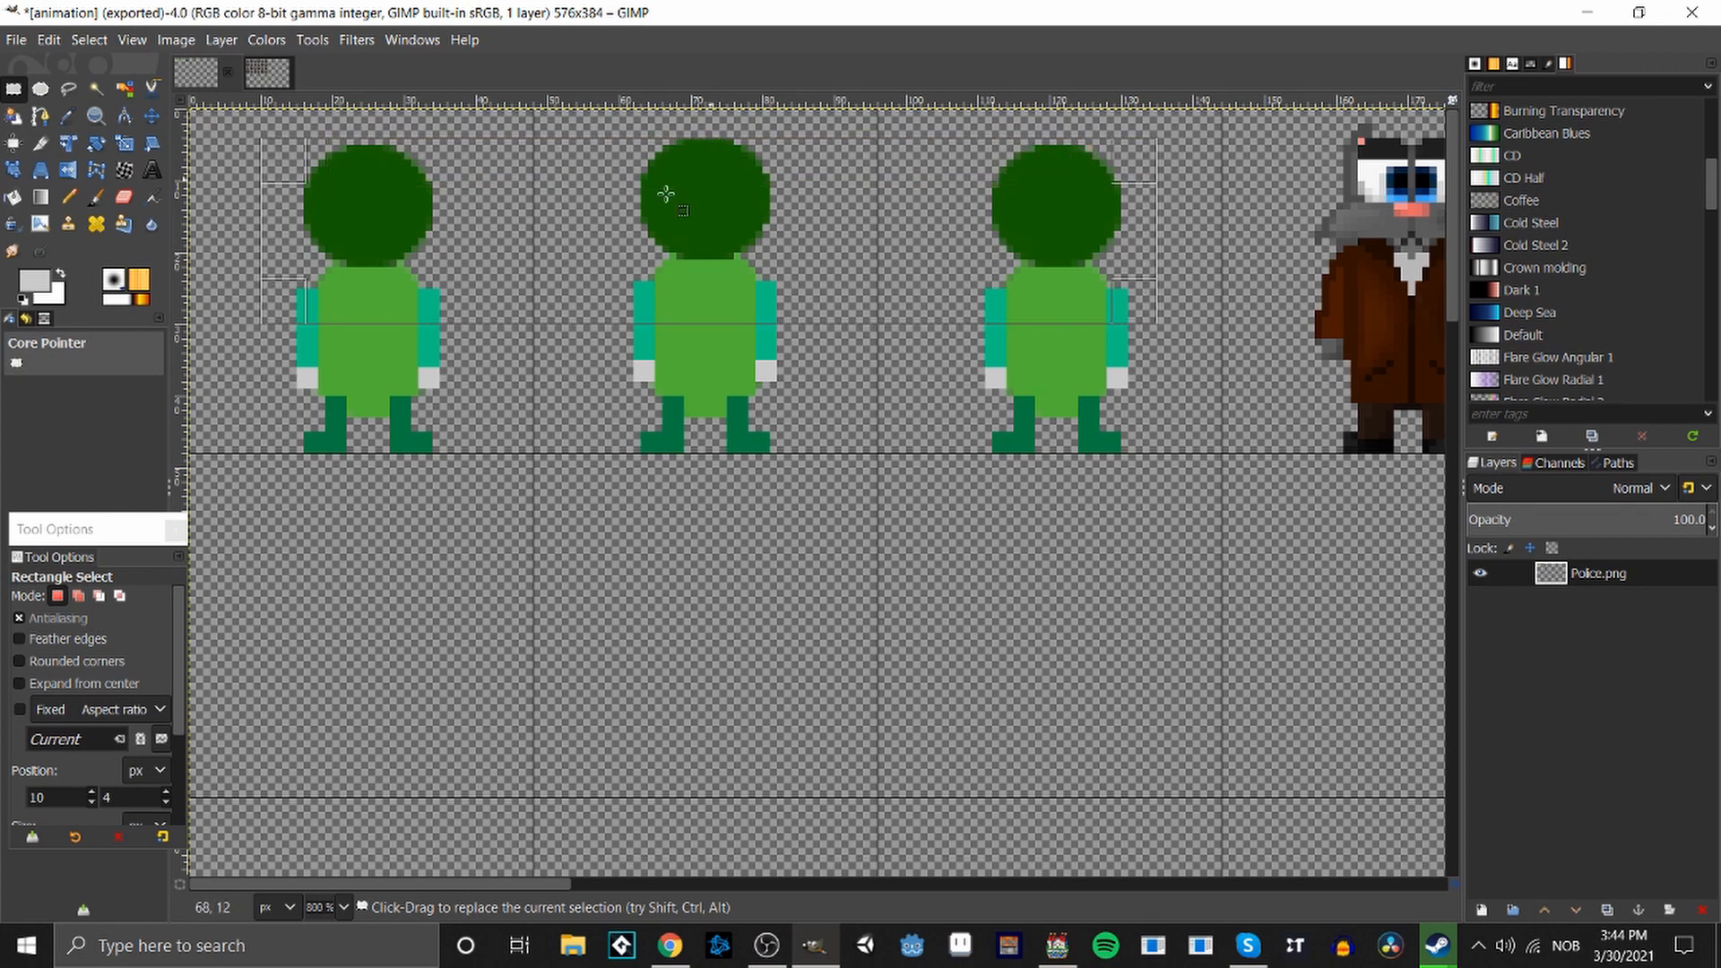
pyautogui.click(818, 583)
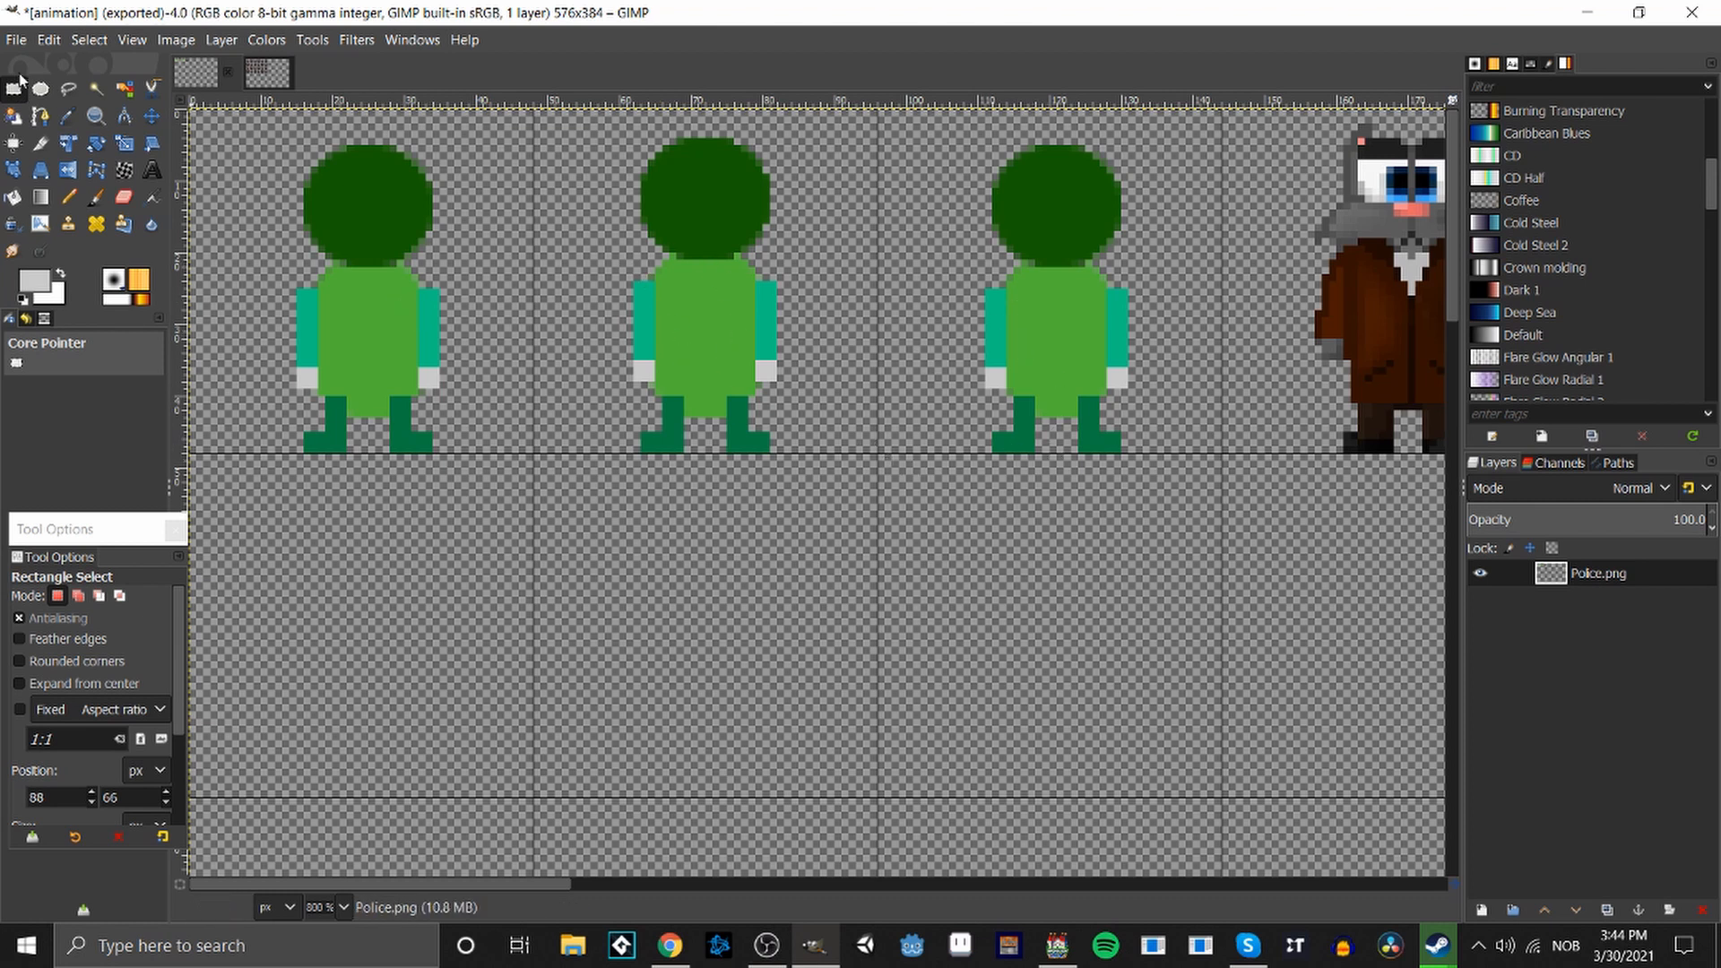
# Copy the three green figures in the first row, paste them aligned into the frames directly below, and anchor them.
pyautogui.moveTo(272, 131); pyautogui.dragTo(1219, 516)
pyautogui.hotkey('ctrl', 'c')
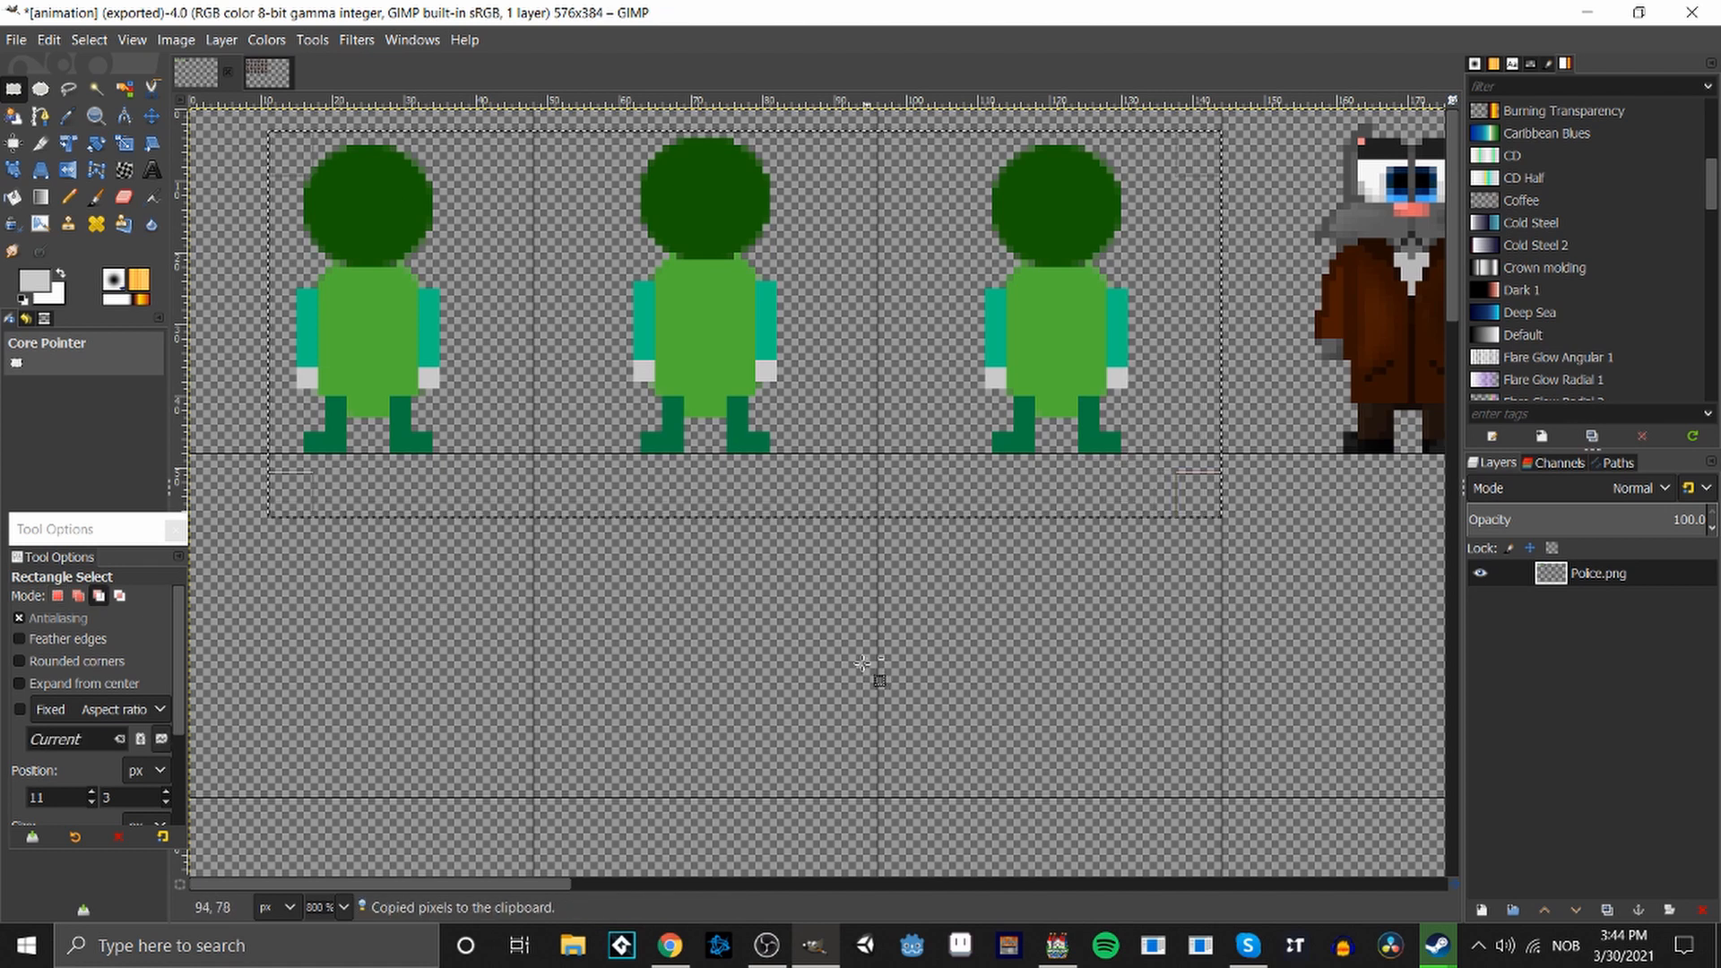
pyautogui.click(795, 678)
pyautogui.scroll(-3, 789, 663)
pyautogui.hotkey('ctrl', 'v')
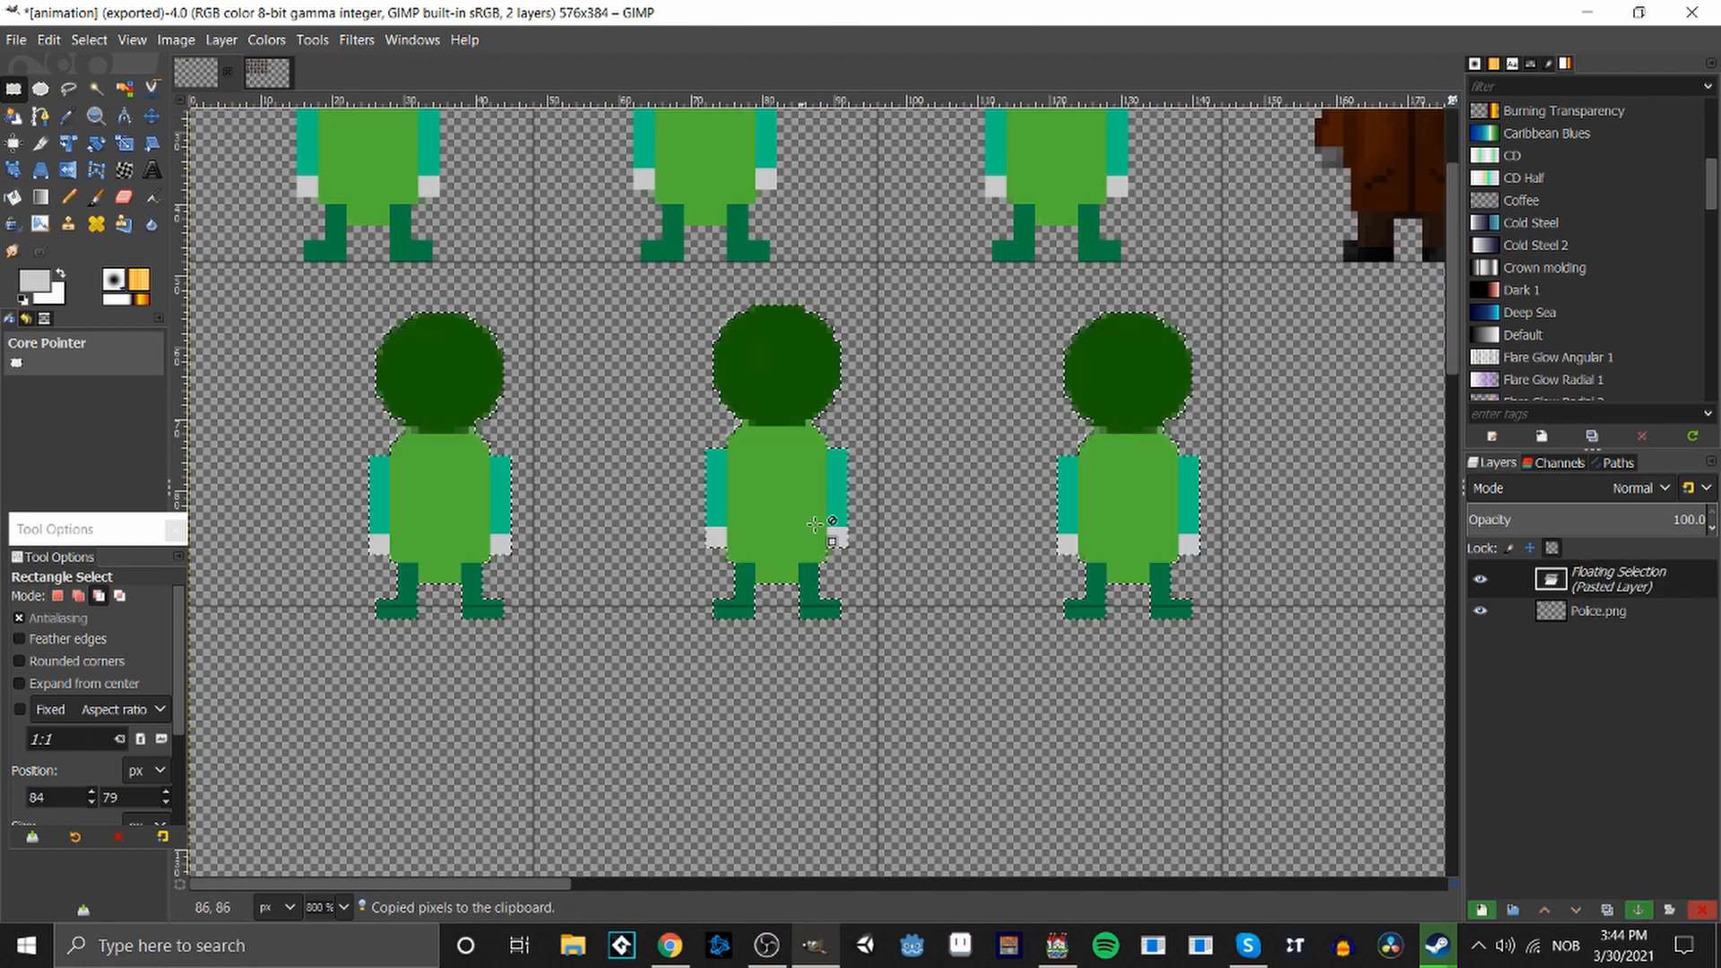
pyautogui.moveTo(768, 465); pyautogui.dragTo(699, 450)
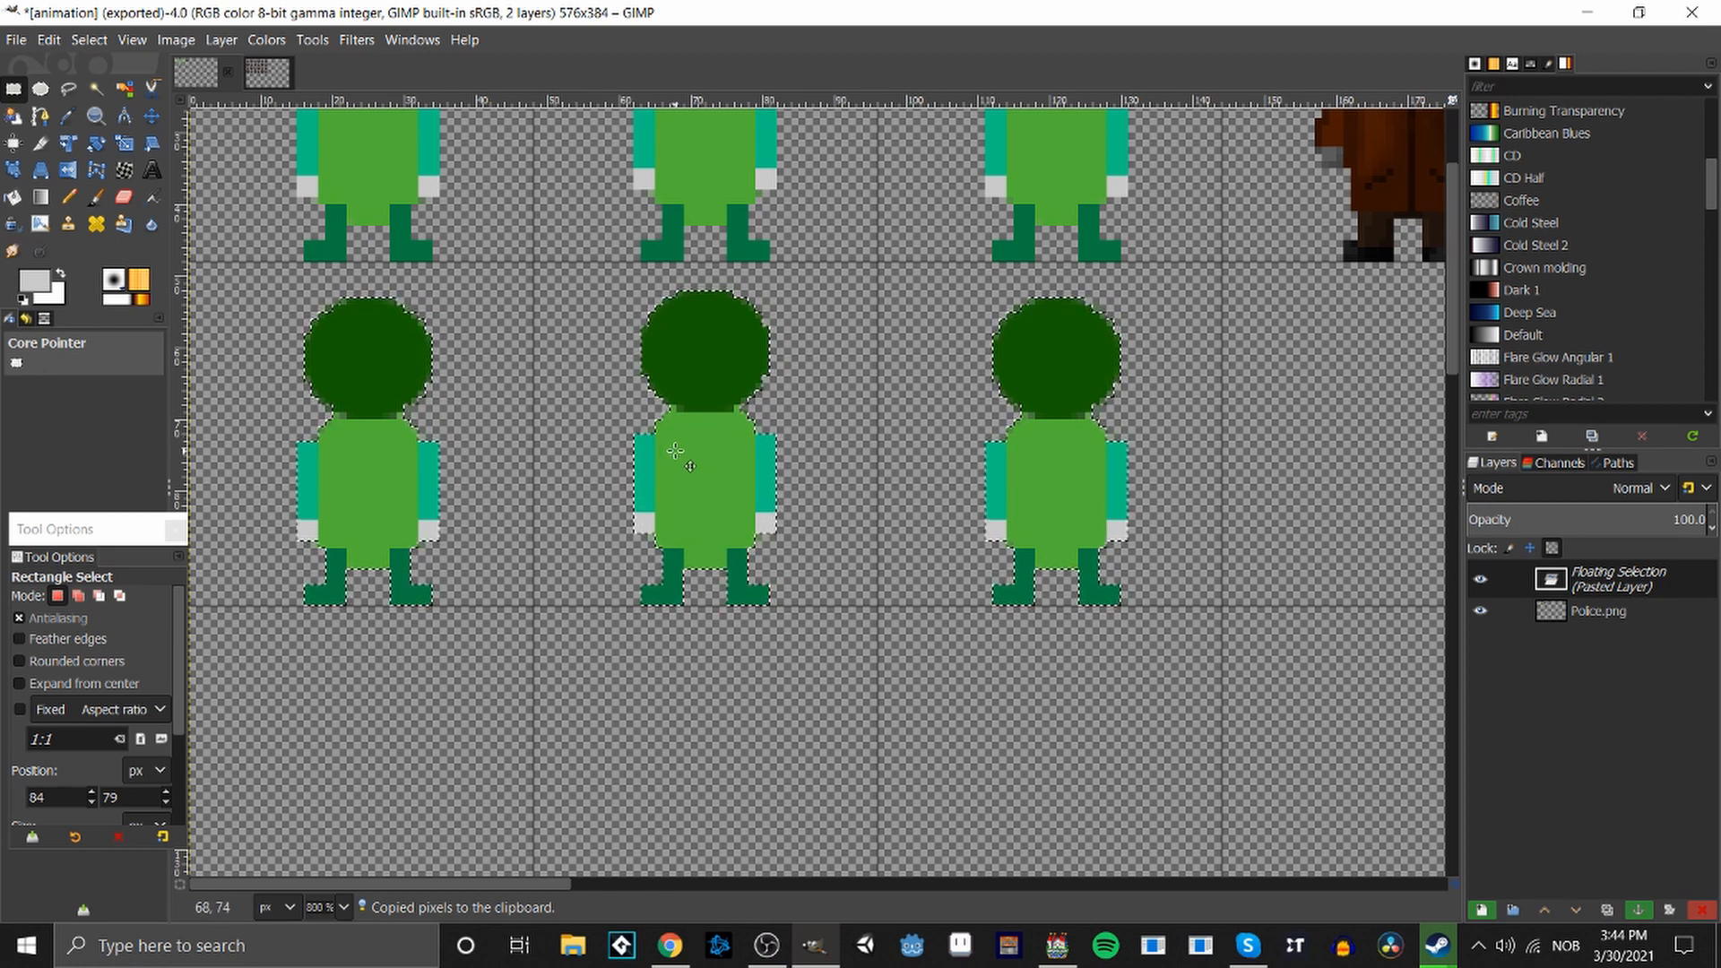
pyautogui.scroll(3, 826, 551)
pyautogui.click(835, 595)
pyautogui.scroll(-3, 834, 596)
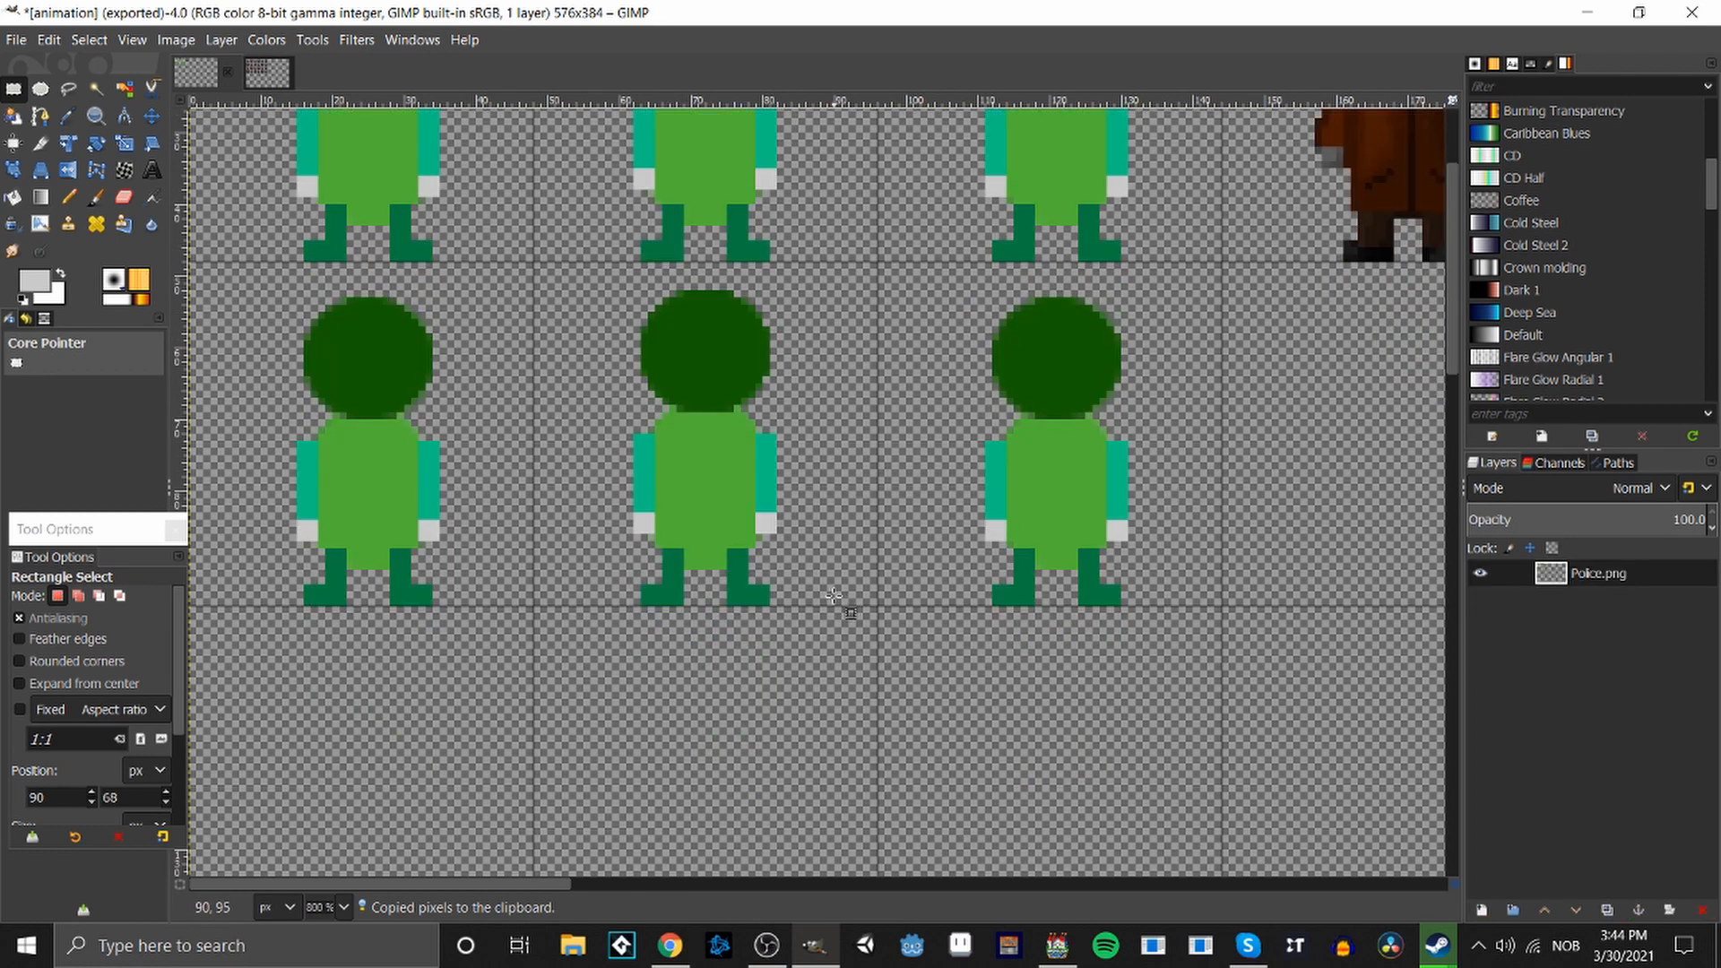
pyautogui.moveTo(769, 602); pyautogui.dragTo(661, 188)
pyautogui.scroll(3, 677, 576)
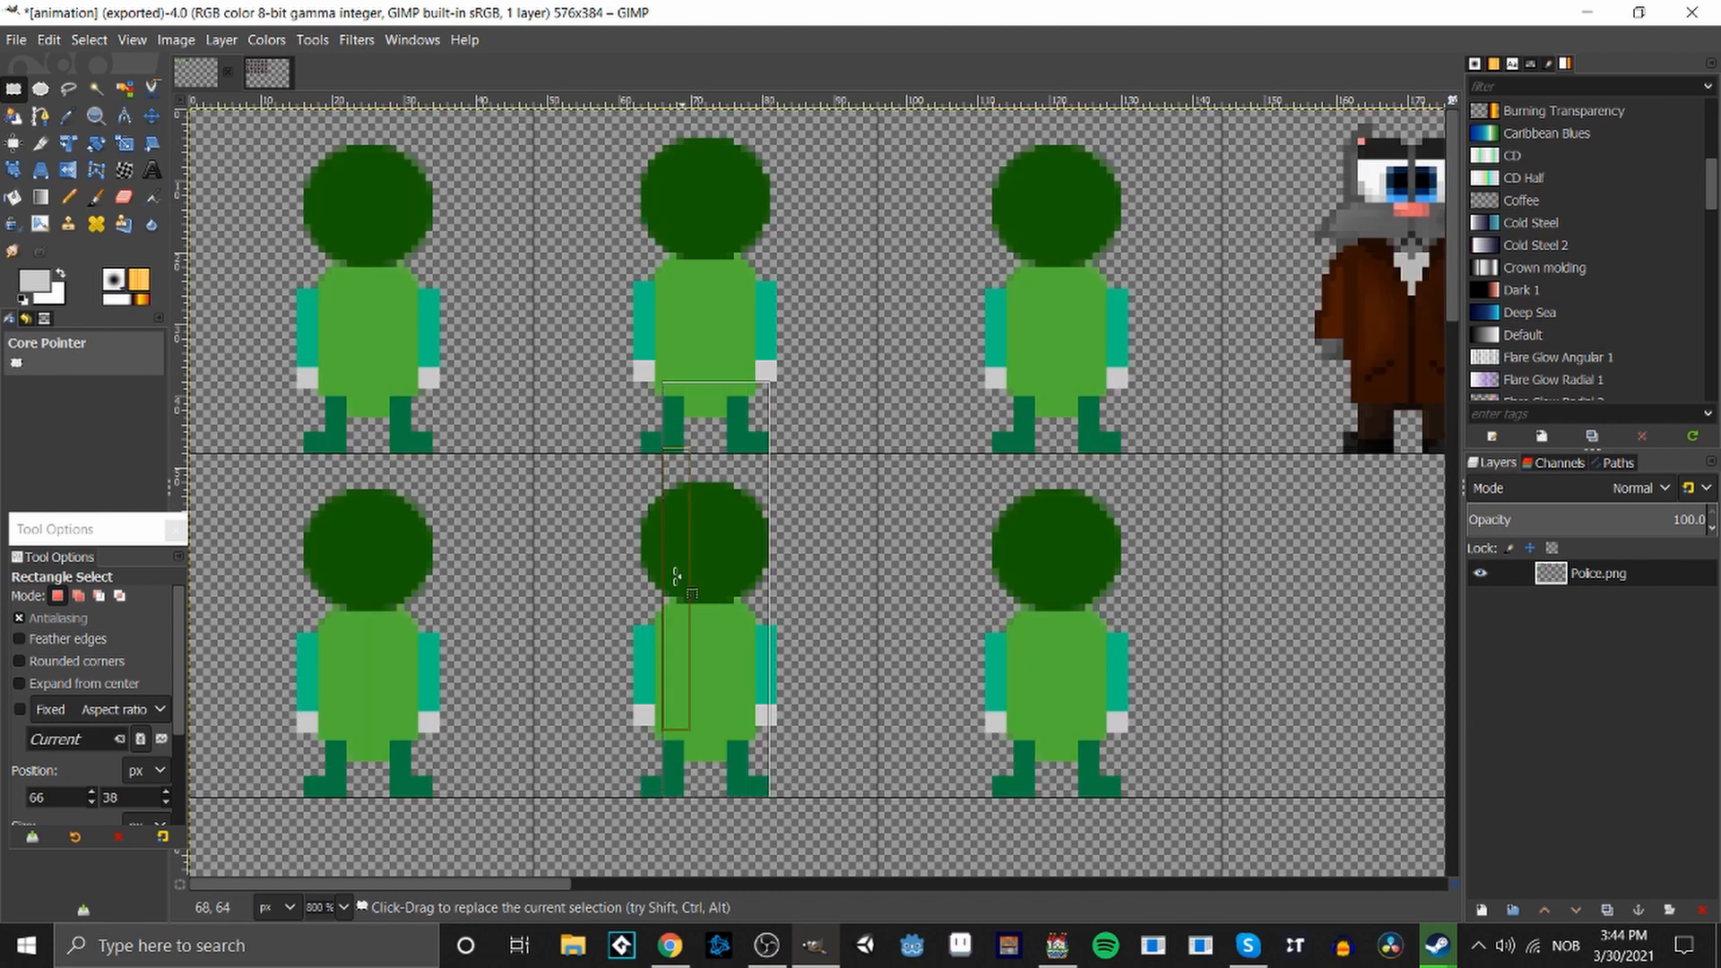
pyautogui.scroll(-3, 858, 649)
pyautogui.click(851, 674)
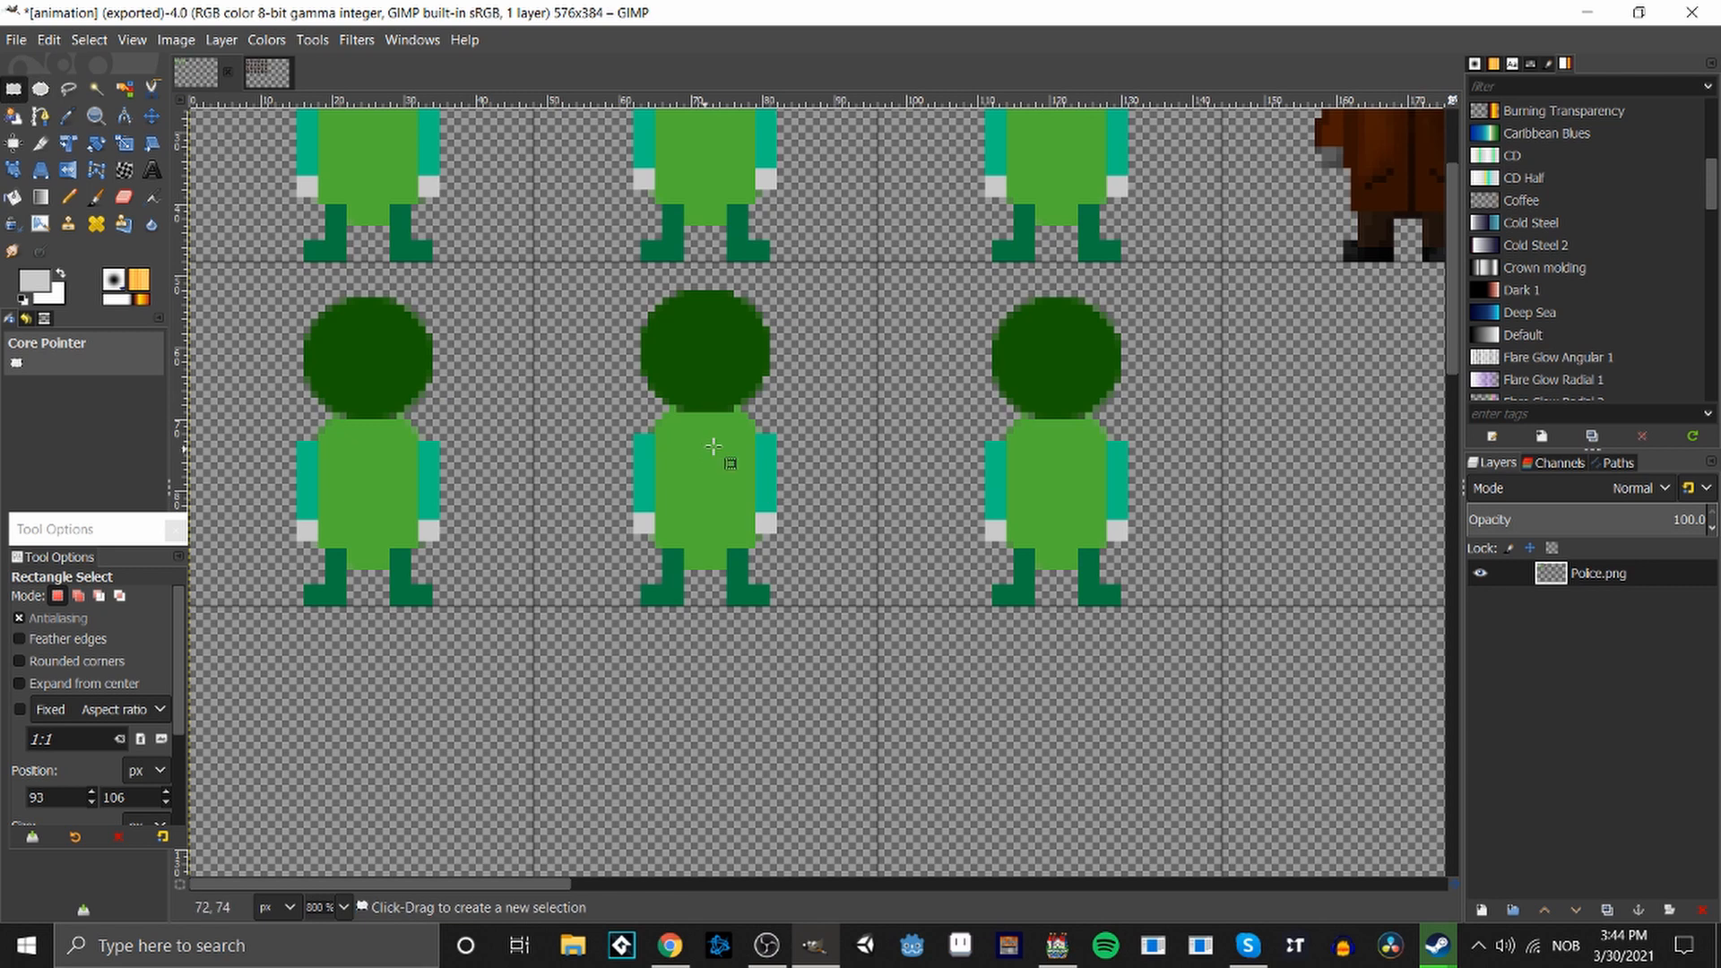
# Move the right arm of the second row's middle figure inward so it overlaps the torso.
pyautogui.moveTo(751, 432); pyautogui.dragTo(726, 481)
pyautogui.hotkey('ctrl', 'c')
pyautogui.hotkey('ctrl', 'v')
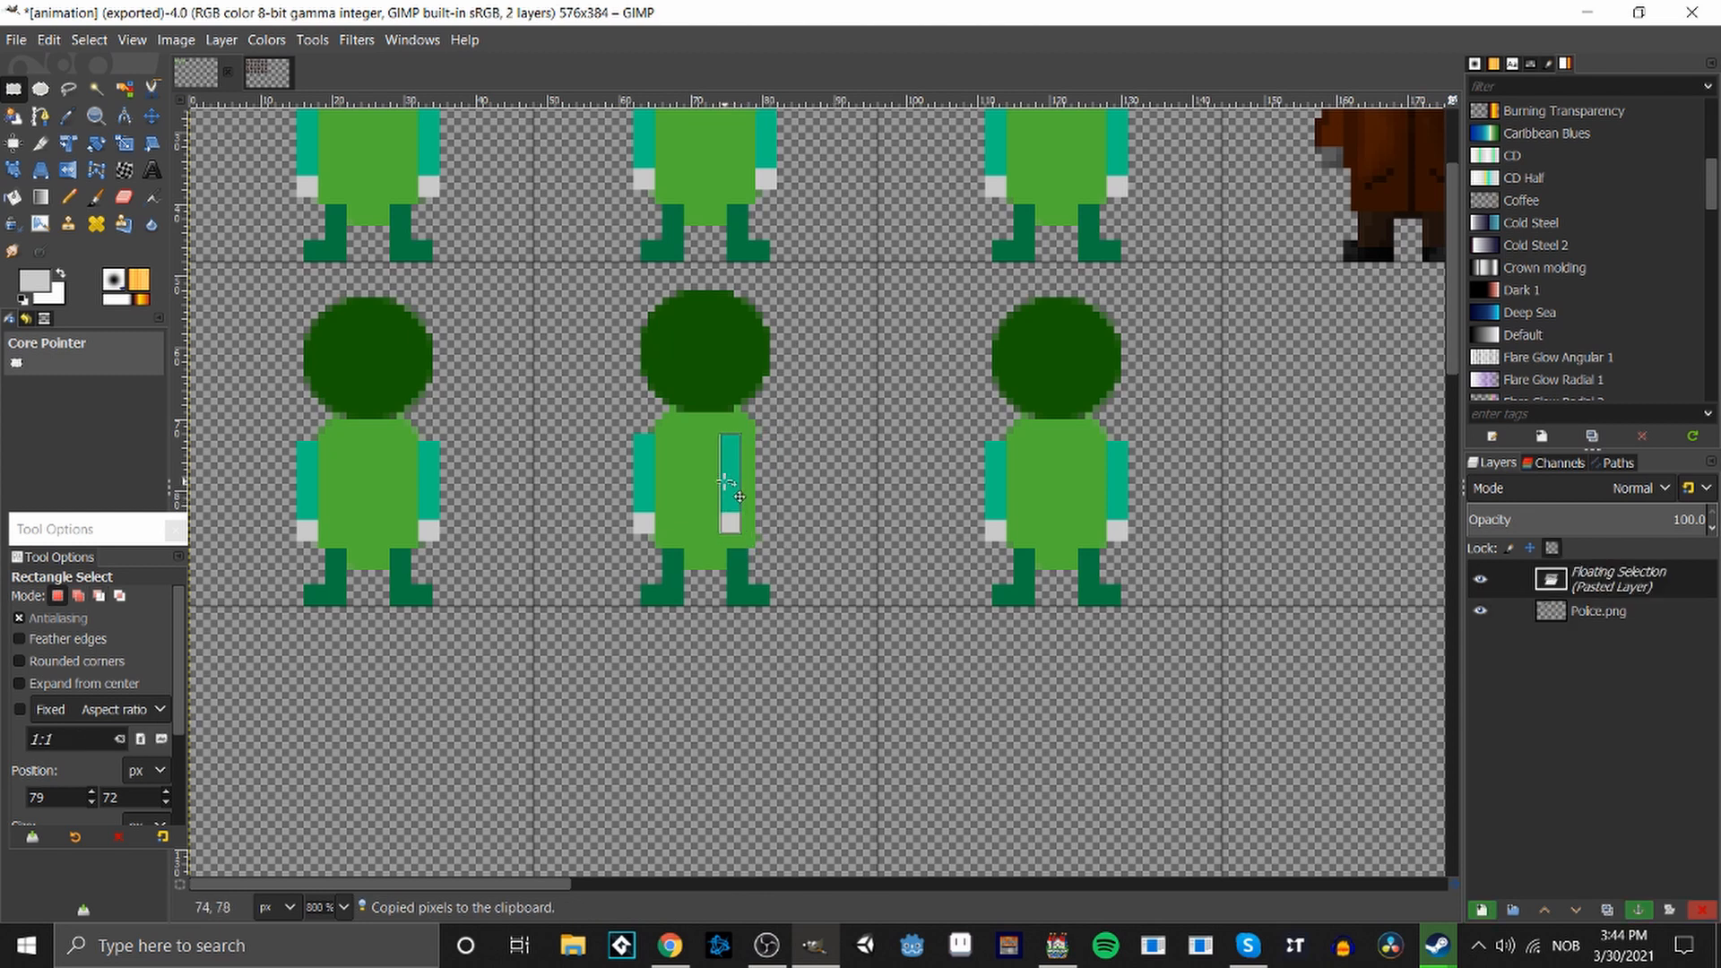
pyautogui.click(798, 536)
# Flip the right leg of the second row's middle figure horizontally and reposition it under the torso with the foot pointing left.
pyautogui.moveTo(726, 549); pyautogui.dragTo(783, 619)
pyautogui.rightClick(756, 581)
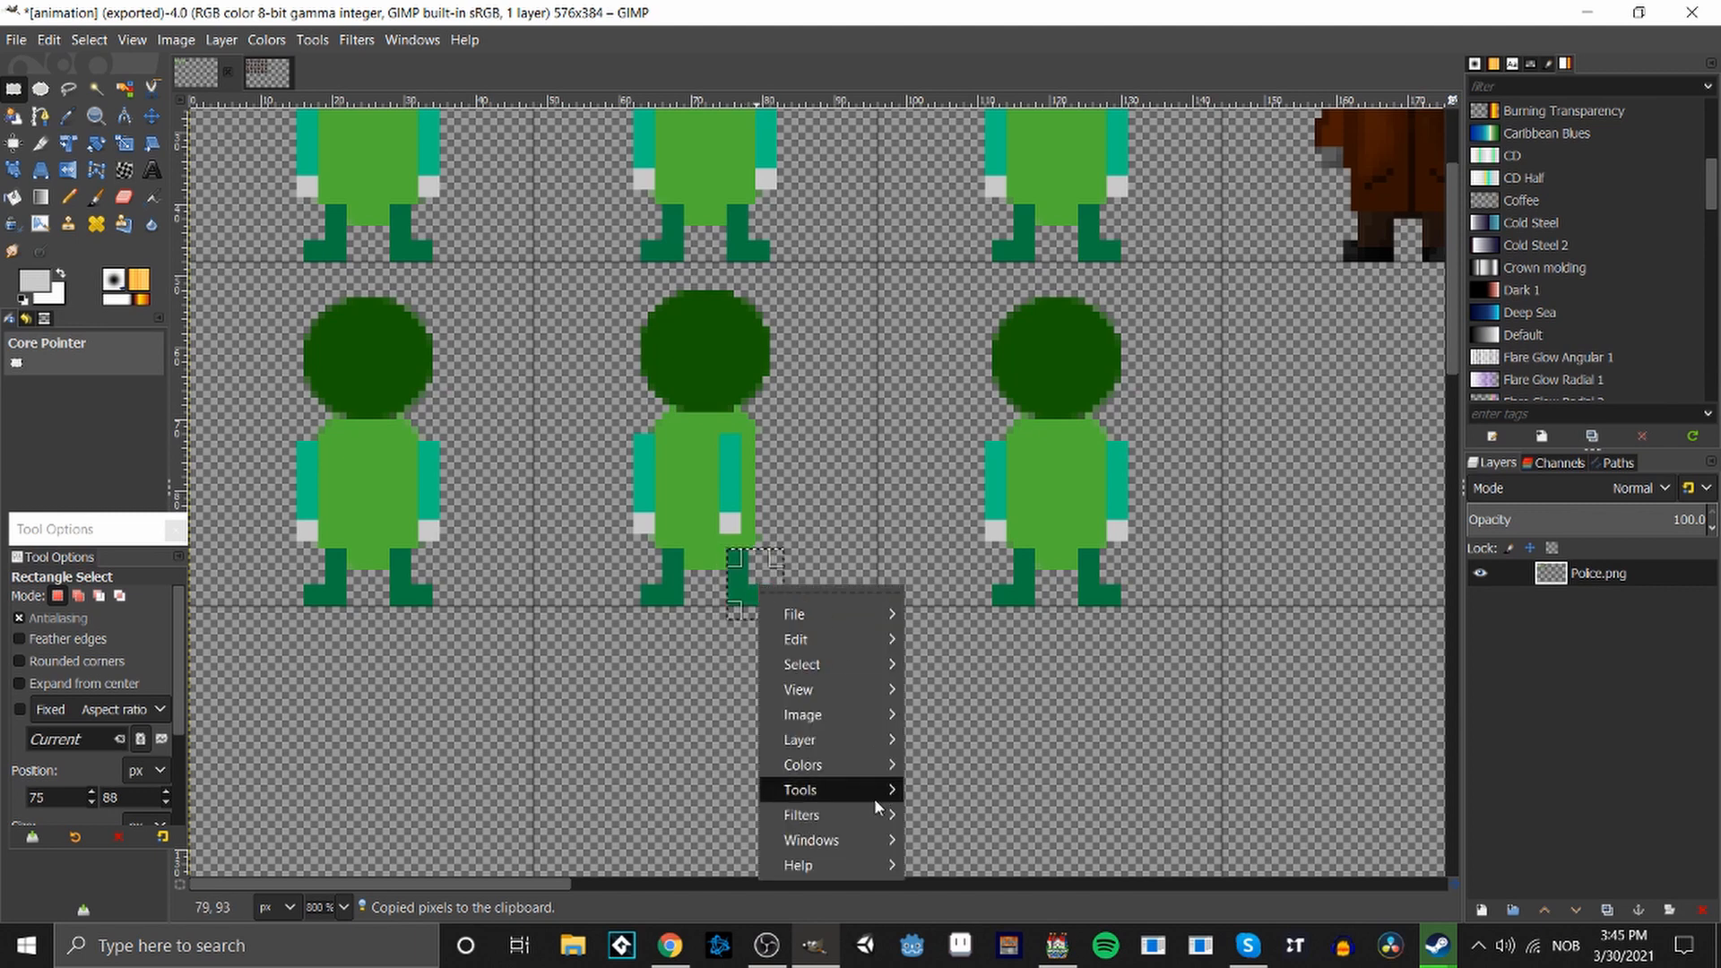
pyautogui.moveTo(874, 798)
pyautogui.moveTo(1030, 701)
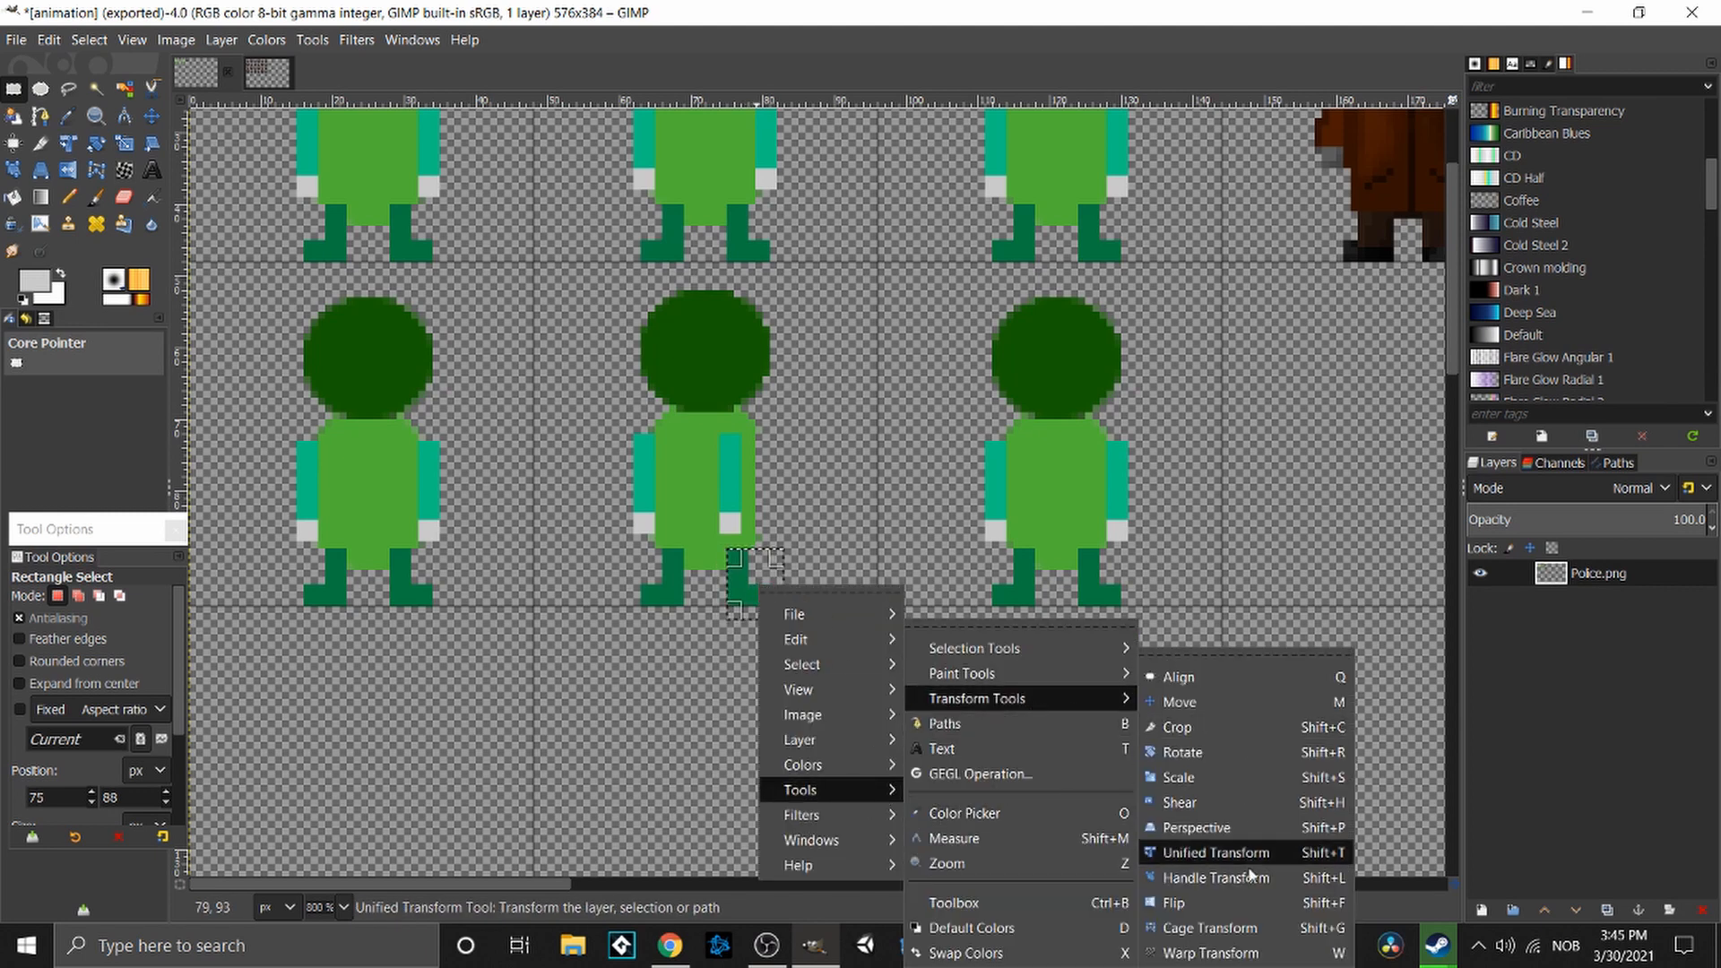
pyautogui.click(1255, 905)
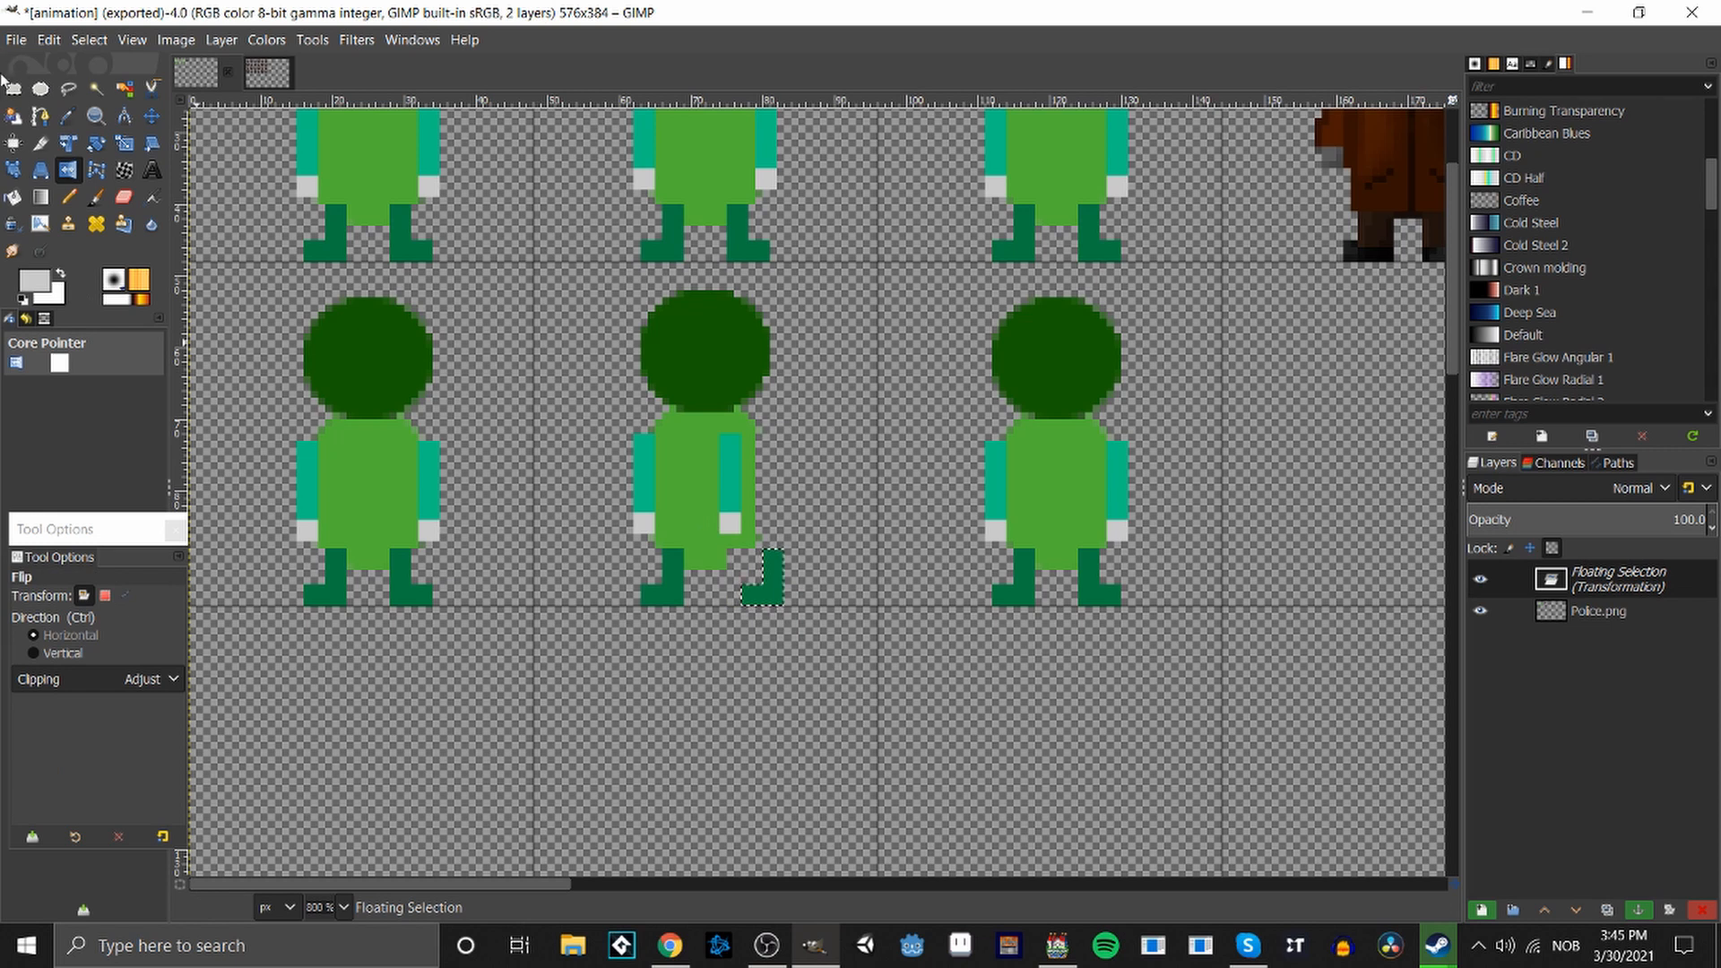
pyautogui.click(12, 89)
pyautogui.moveTo(760, 589); pyautogui.dragTo(717, 589)
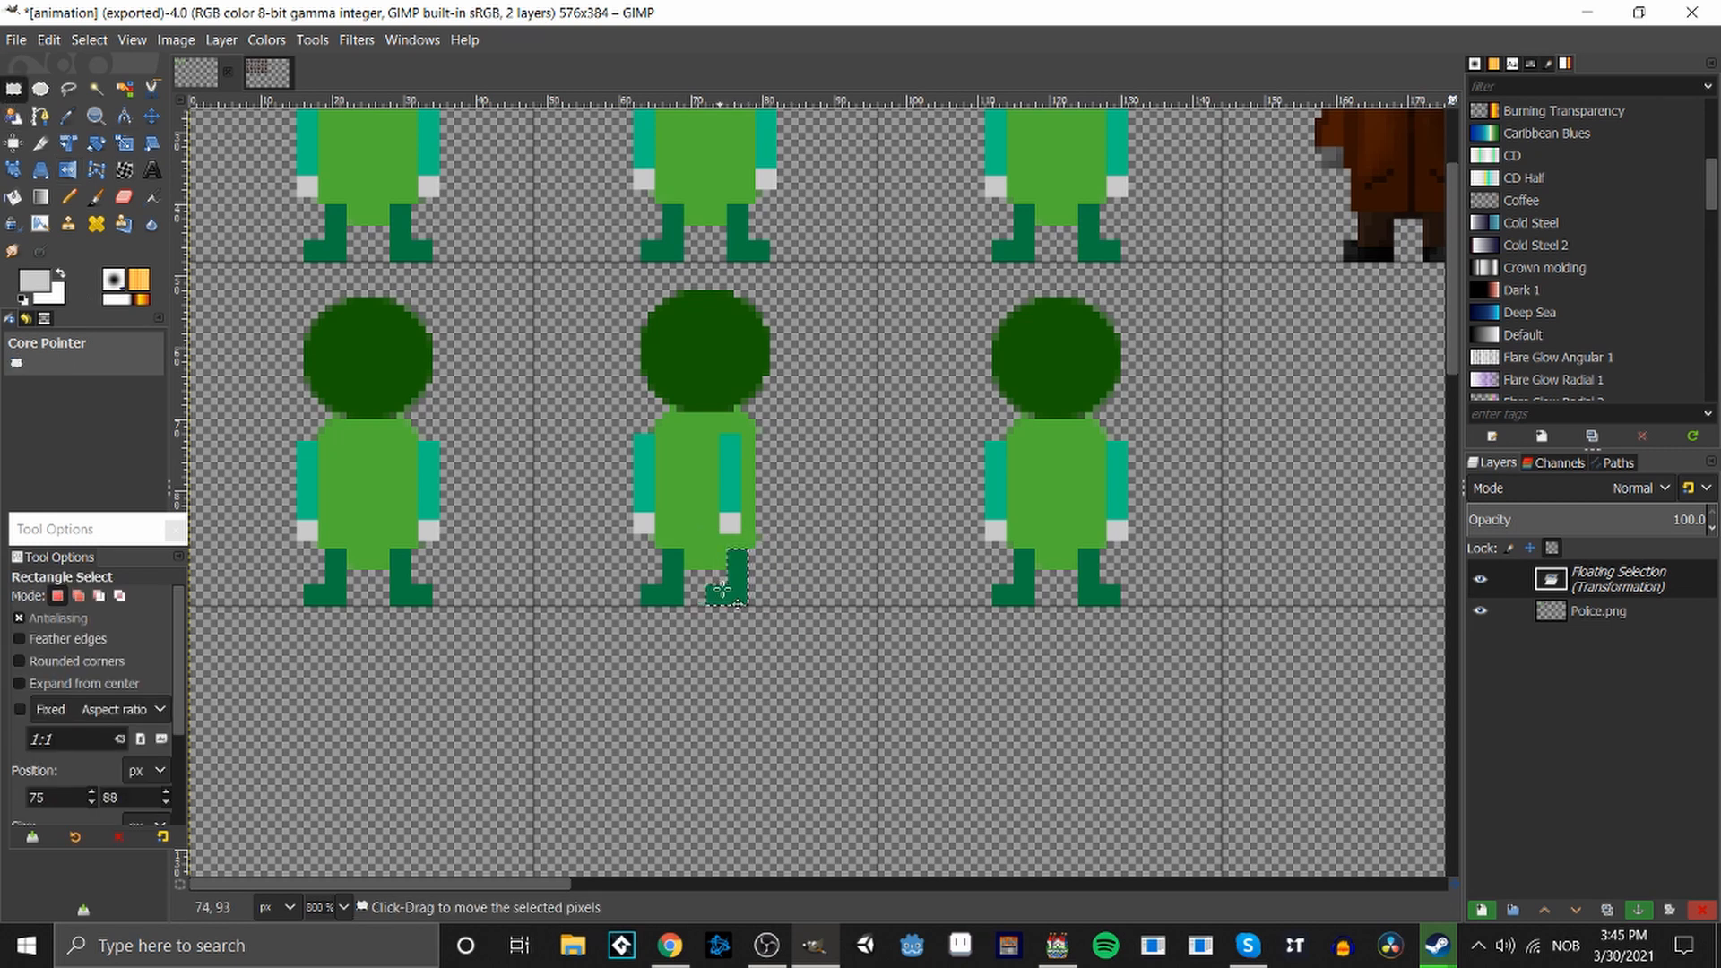
pyautogui.click(827, 657)
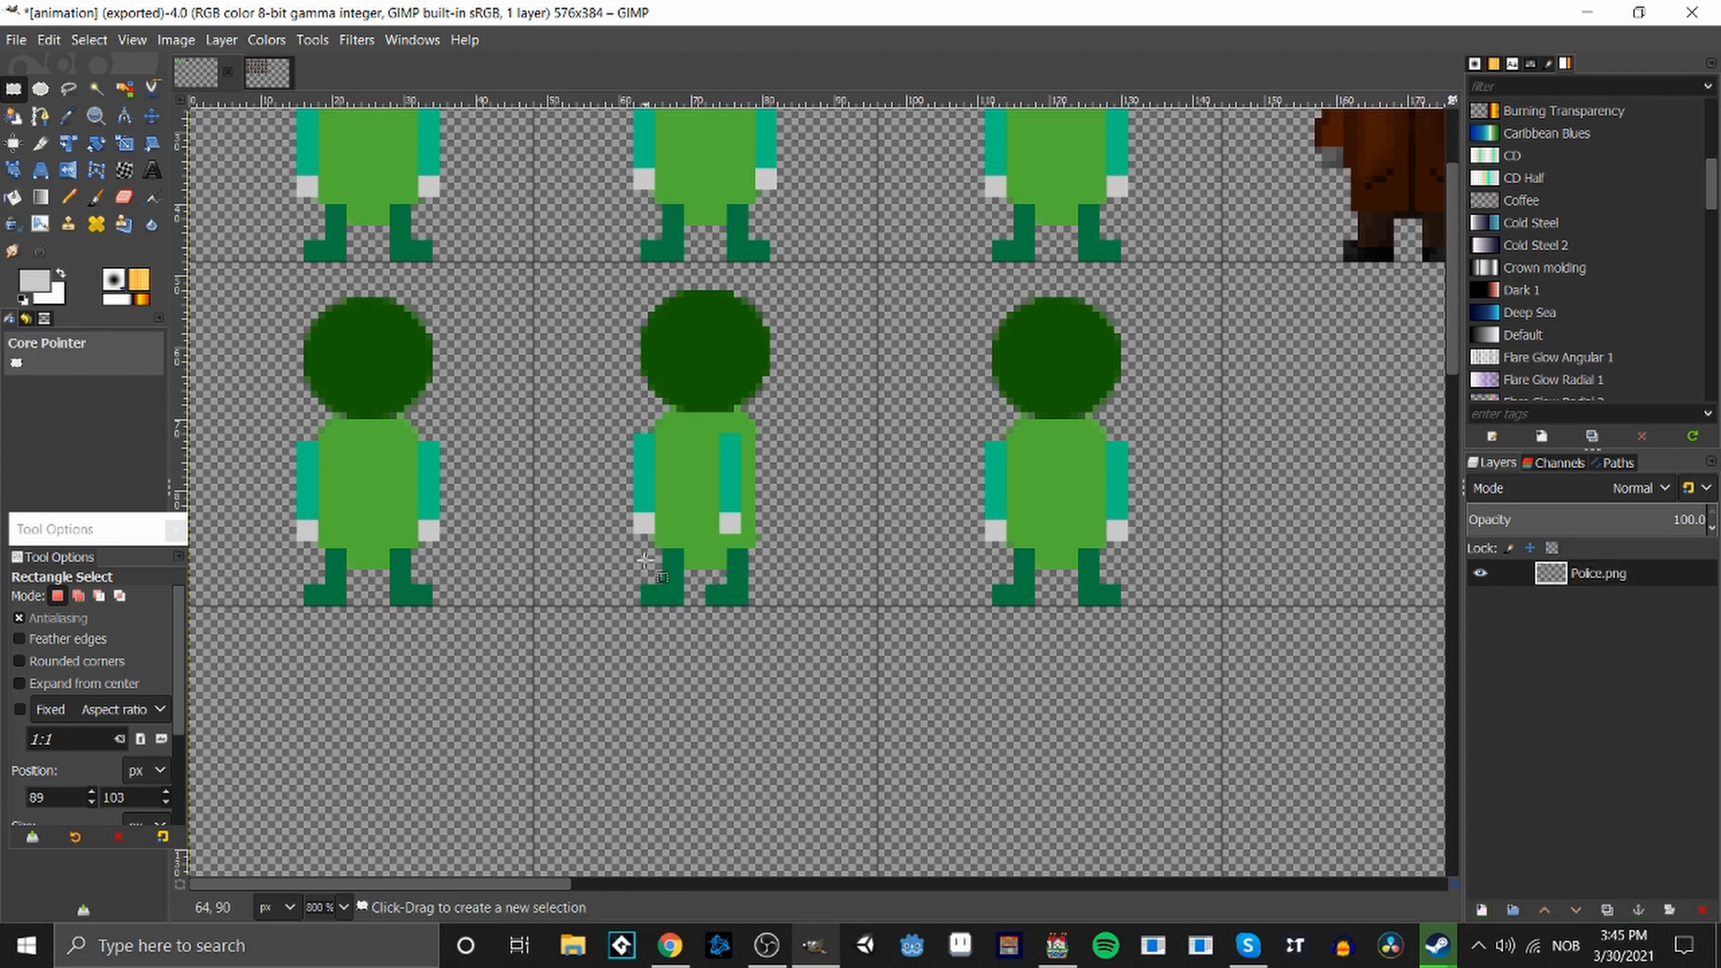
# Darken the left leg of the second row's middle figure with Hue-Chroma at a lightness of about -10.93.
pyautogui.moveTo(627, 555); pyautogui.dragTo(660, 580)
pyautogui.rightClick(662, 585)
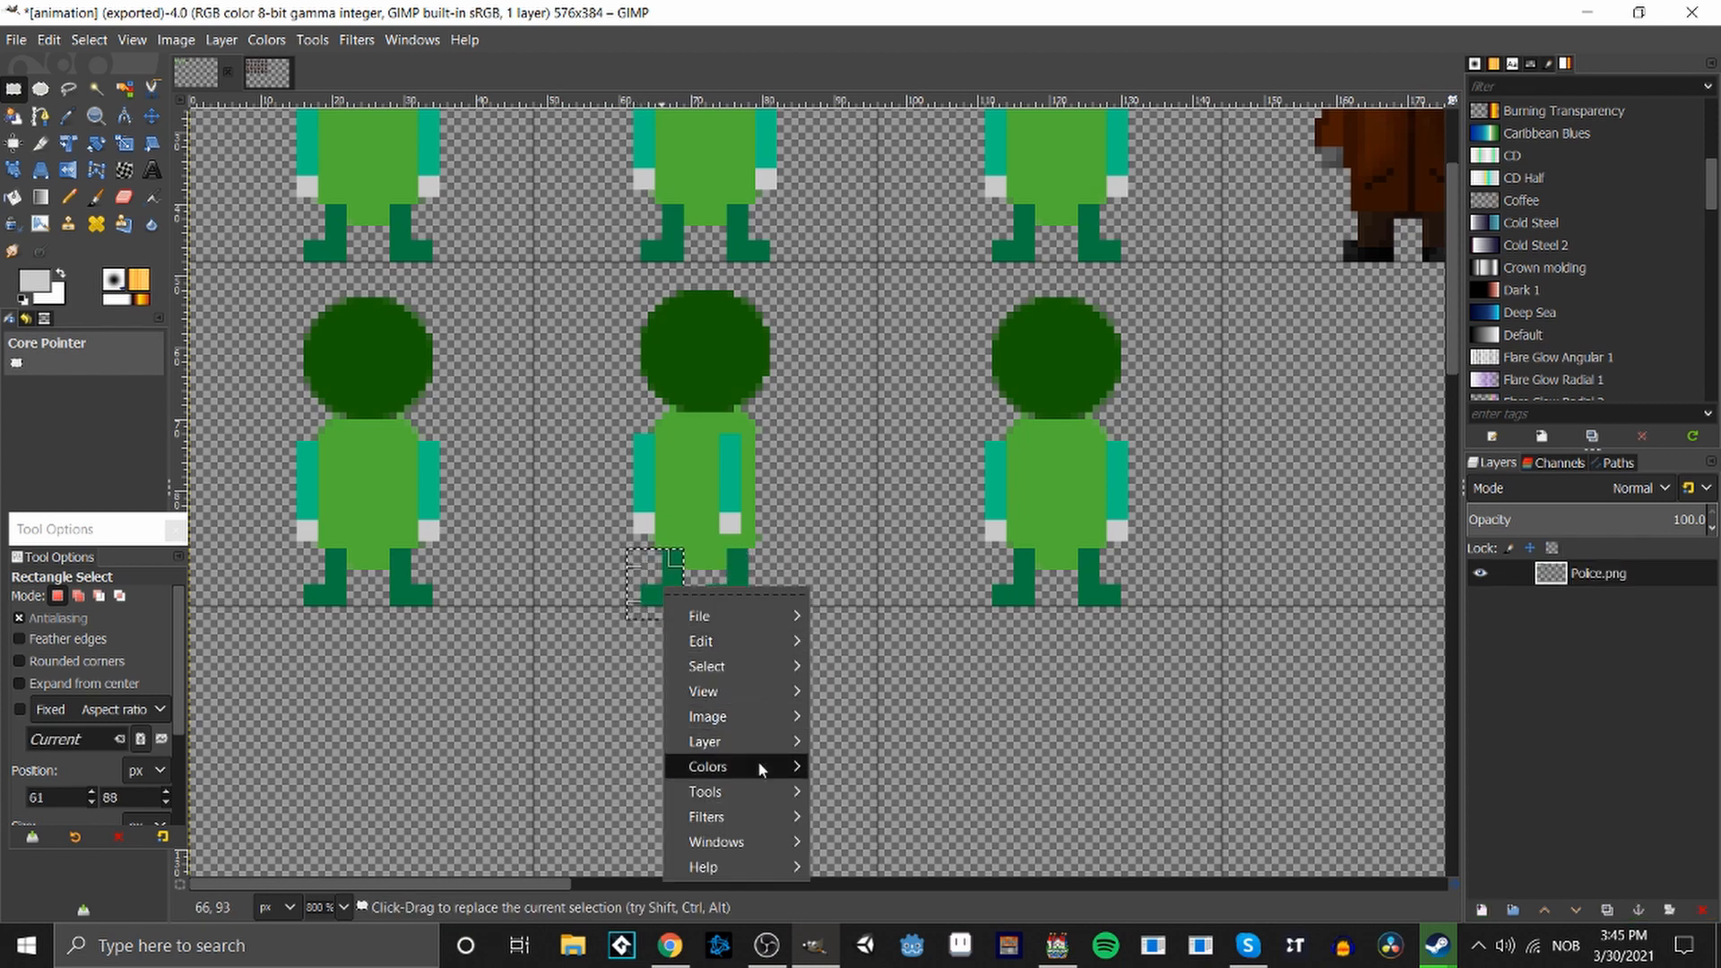
pyautogui.moveTo(758, 766)
pyautogui.click(860, 358)
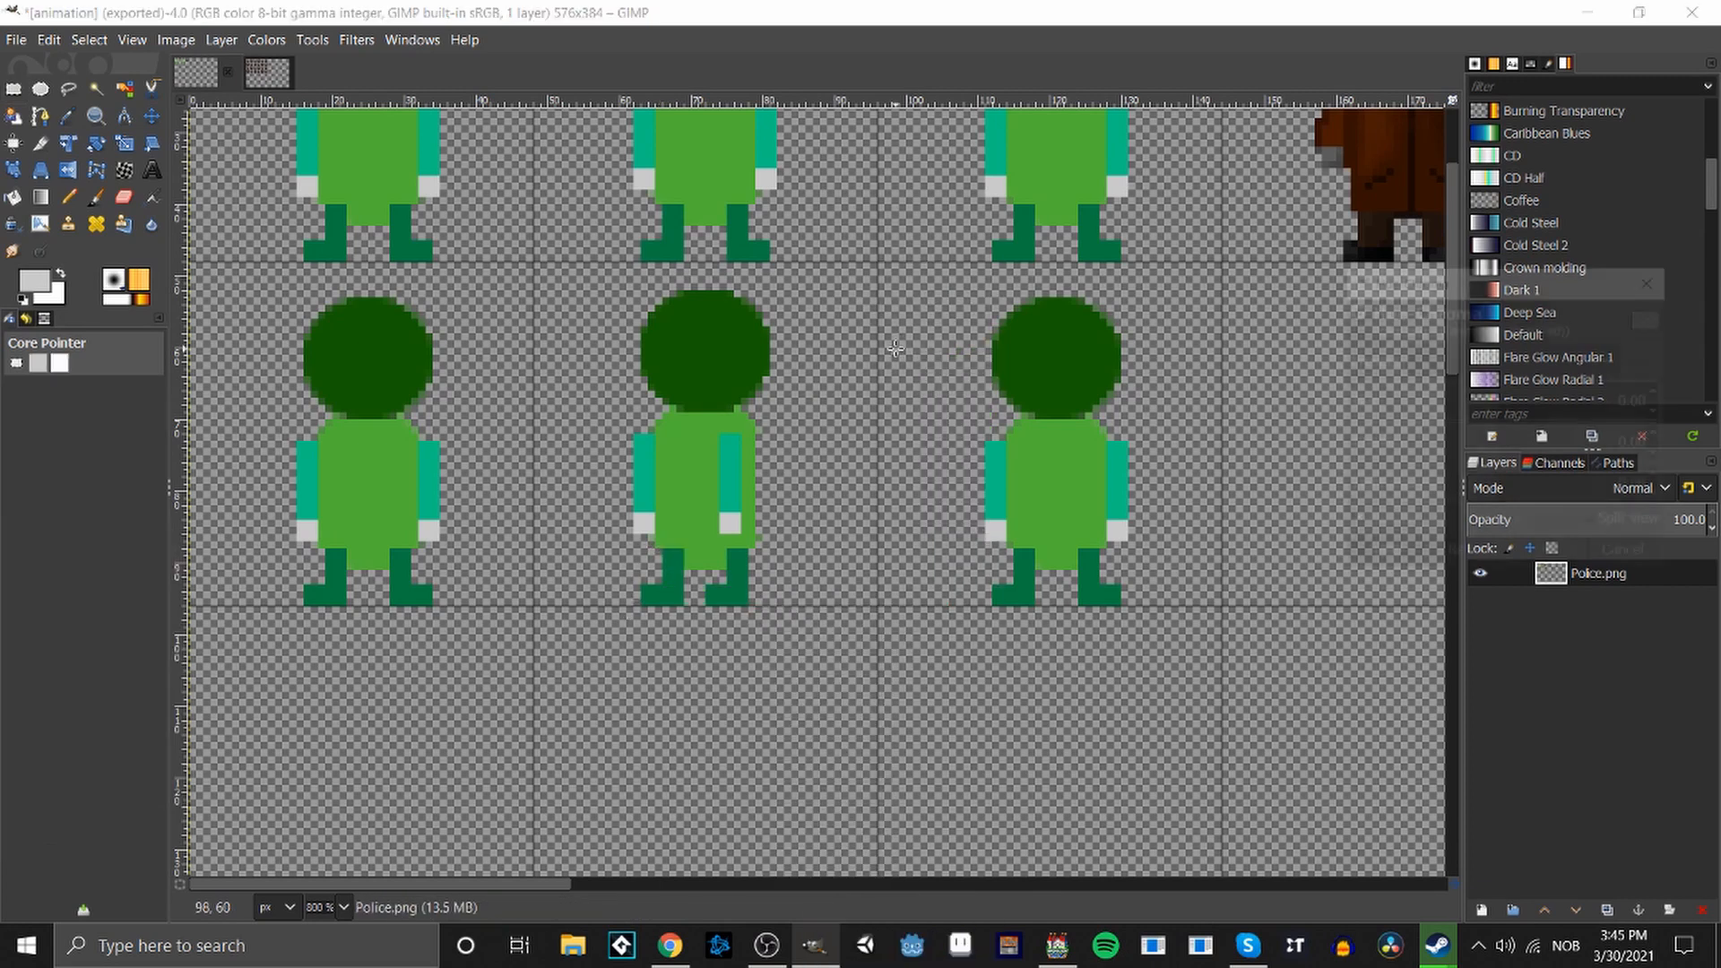
pyautogui.moveTo(1483, 487); pyautogui.dragTo(1488, 492)
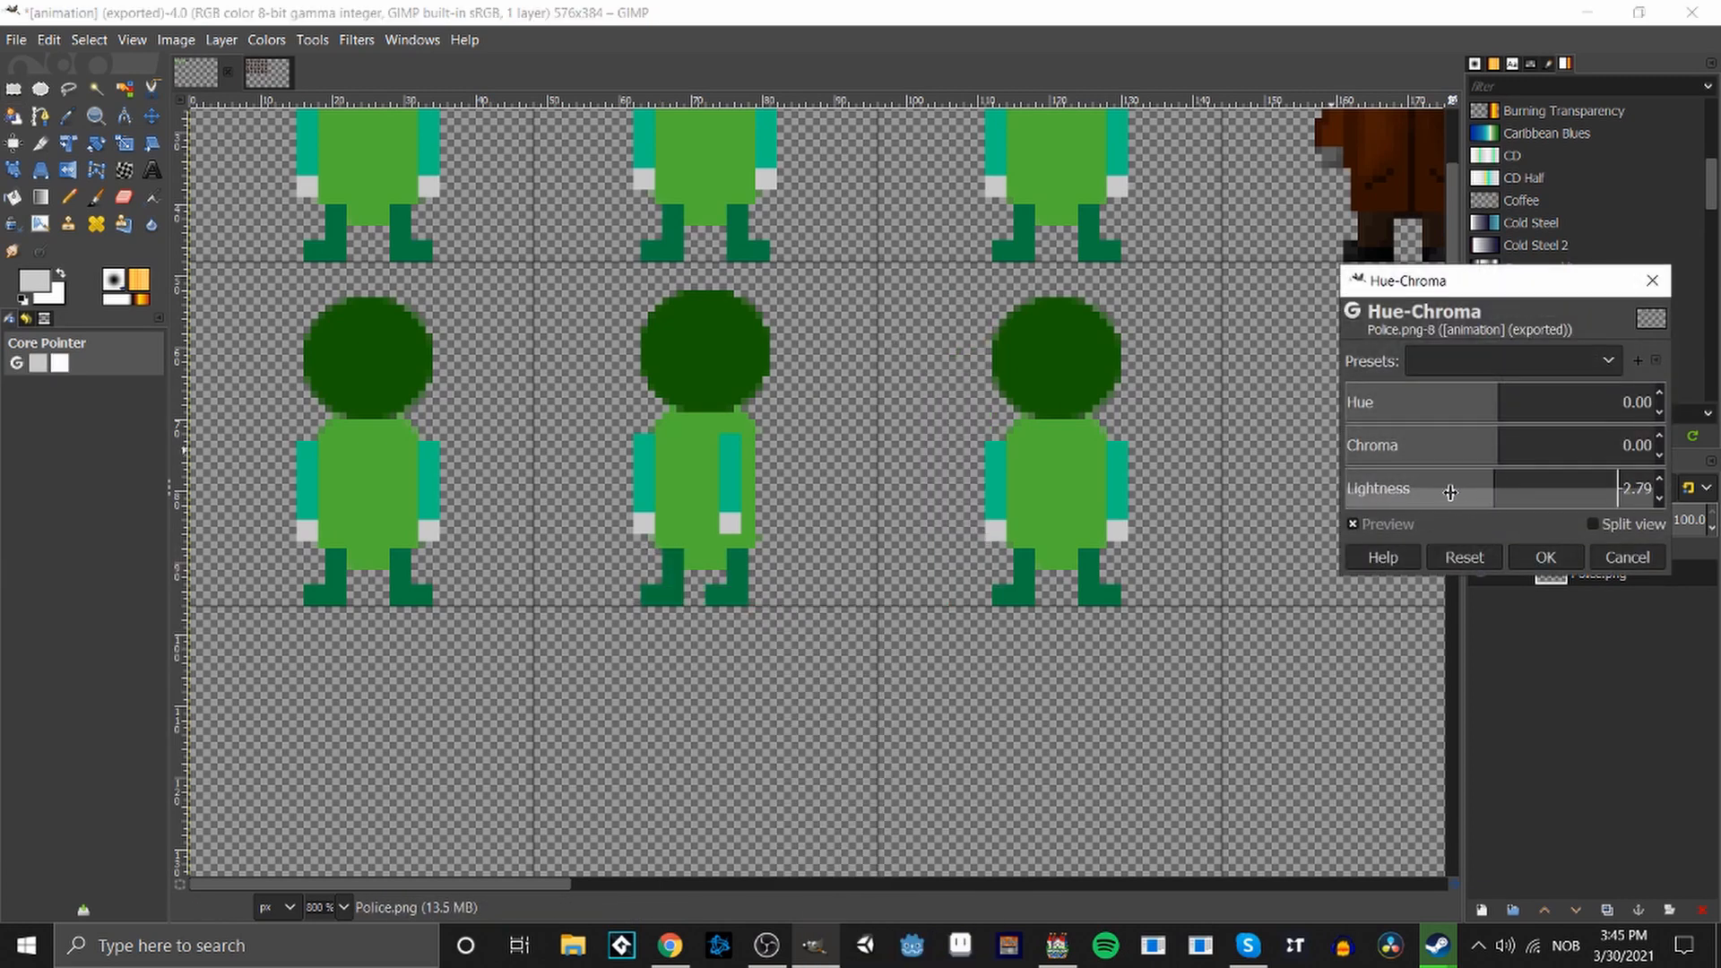
pyautogui.moveTo(1335, 492); pyautogui.dragTo(1494, 492)
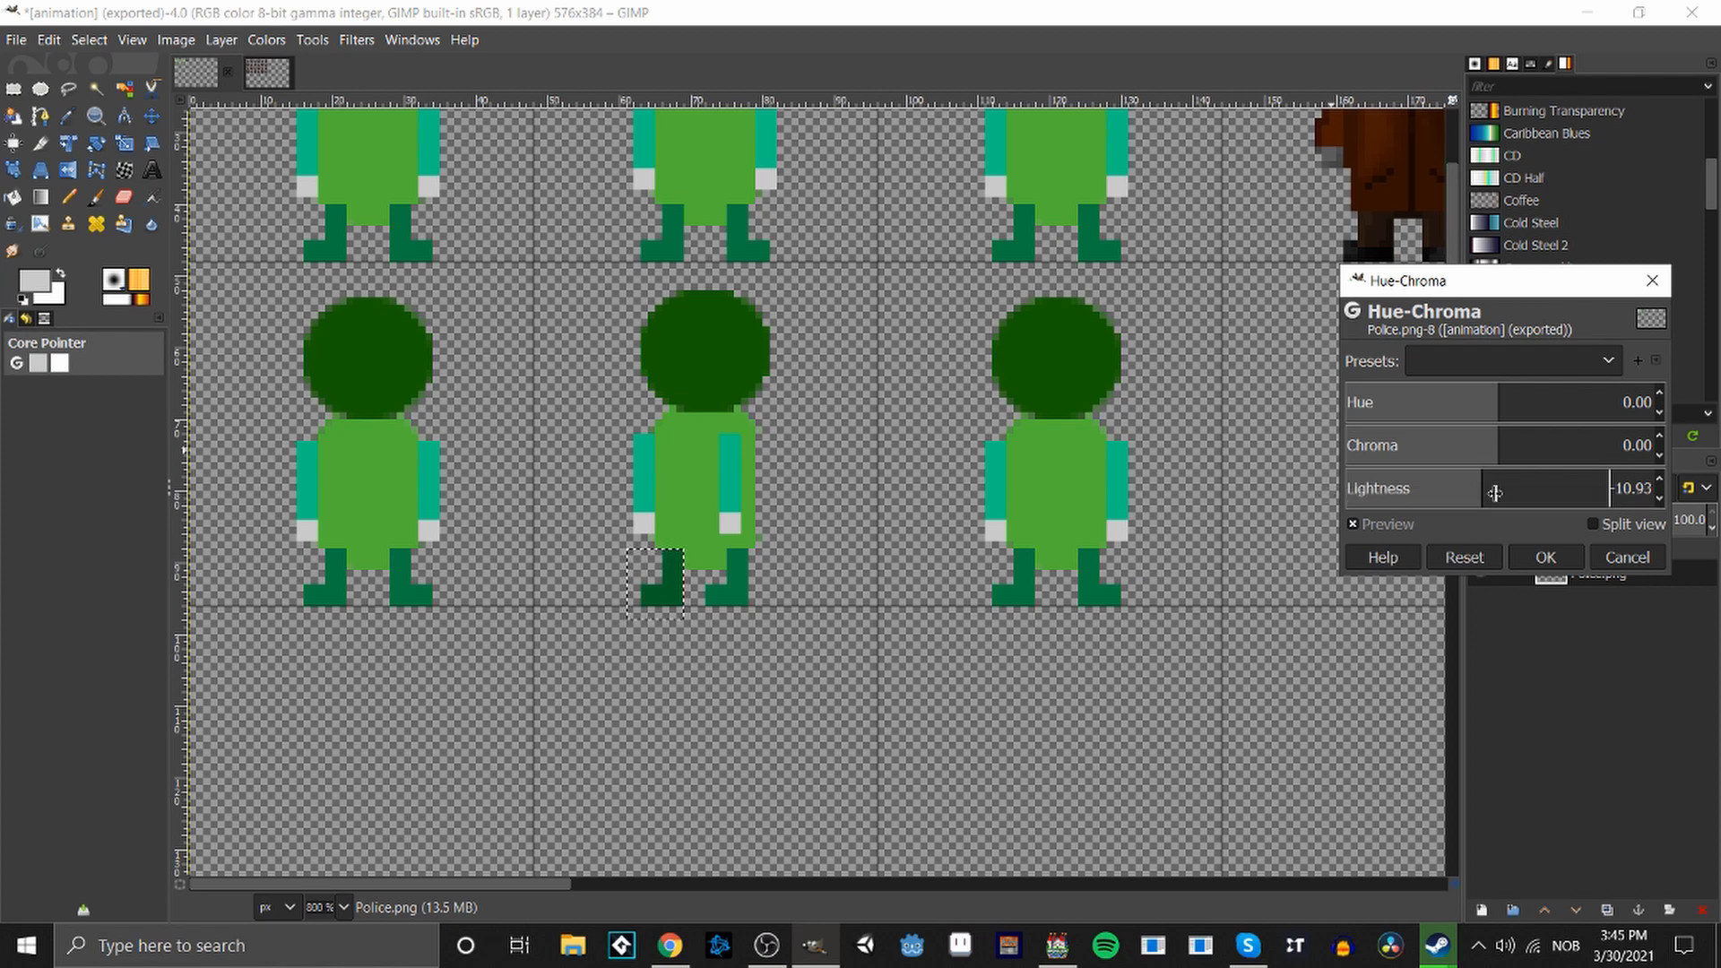
pyautogui.click(1546, 557)
# Narrow the left arm of the second row's middle figure against the torso and trim its outer shoulder corner.
pyautogui.press('r')
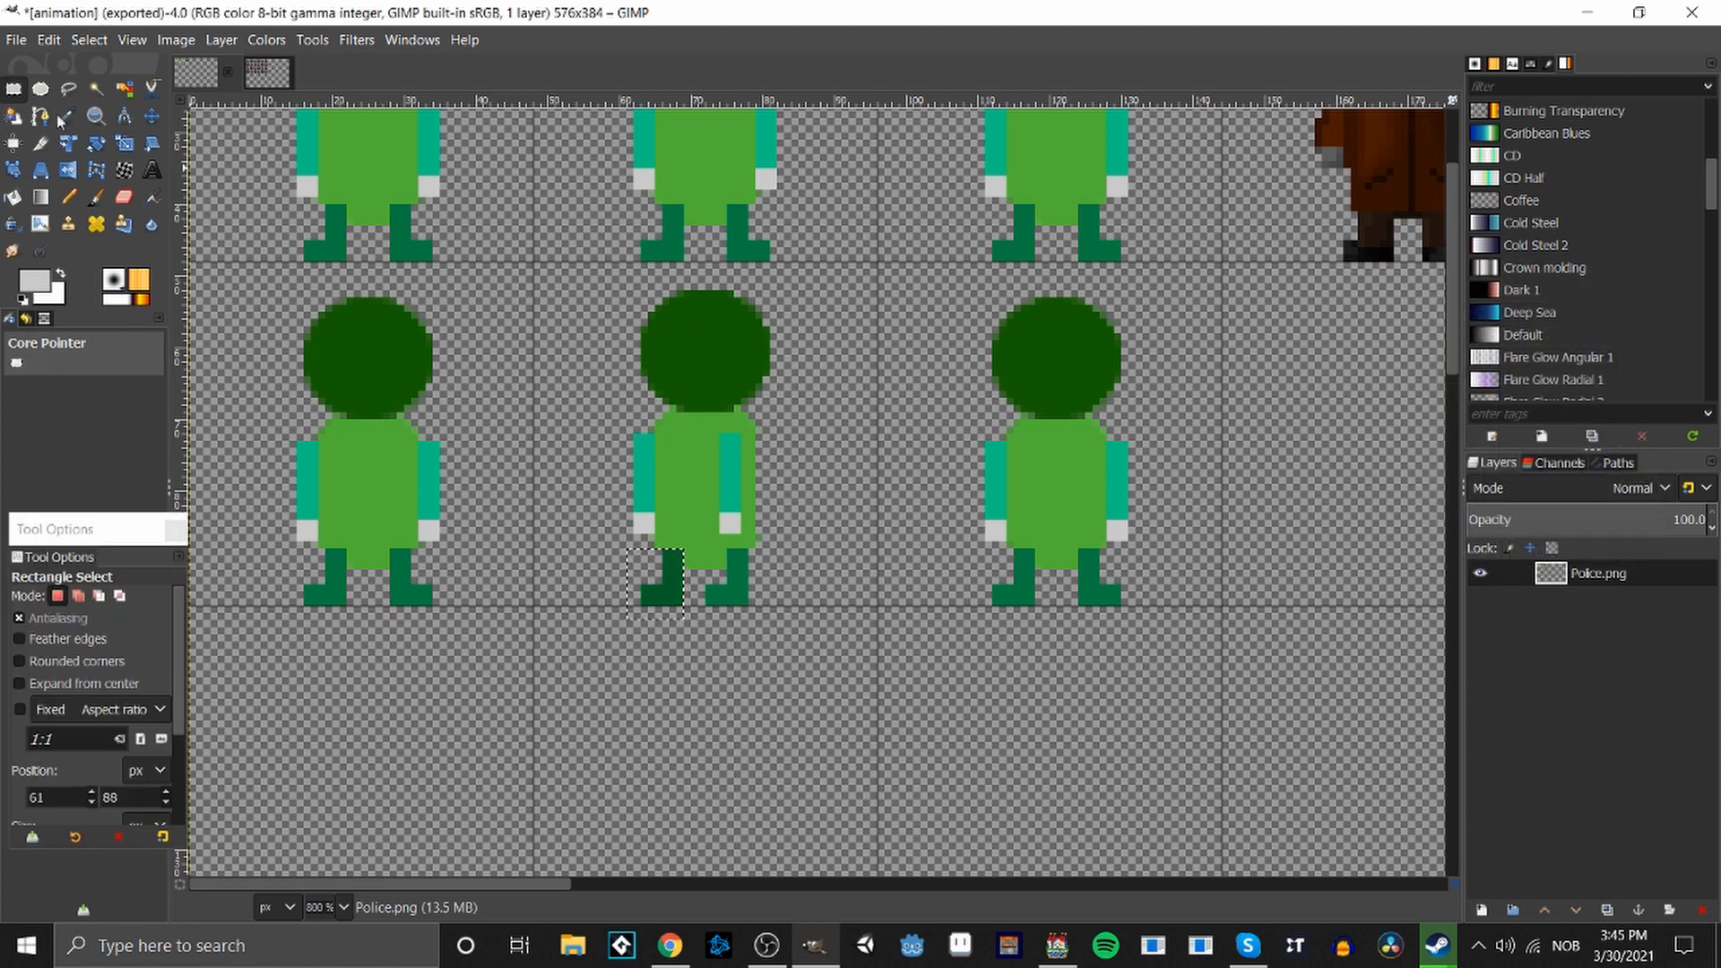
pyautogui.moveTo(595, 389); pyautogui.dragTo(645, 562)
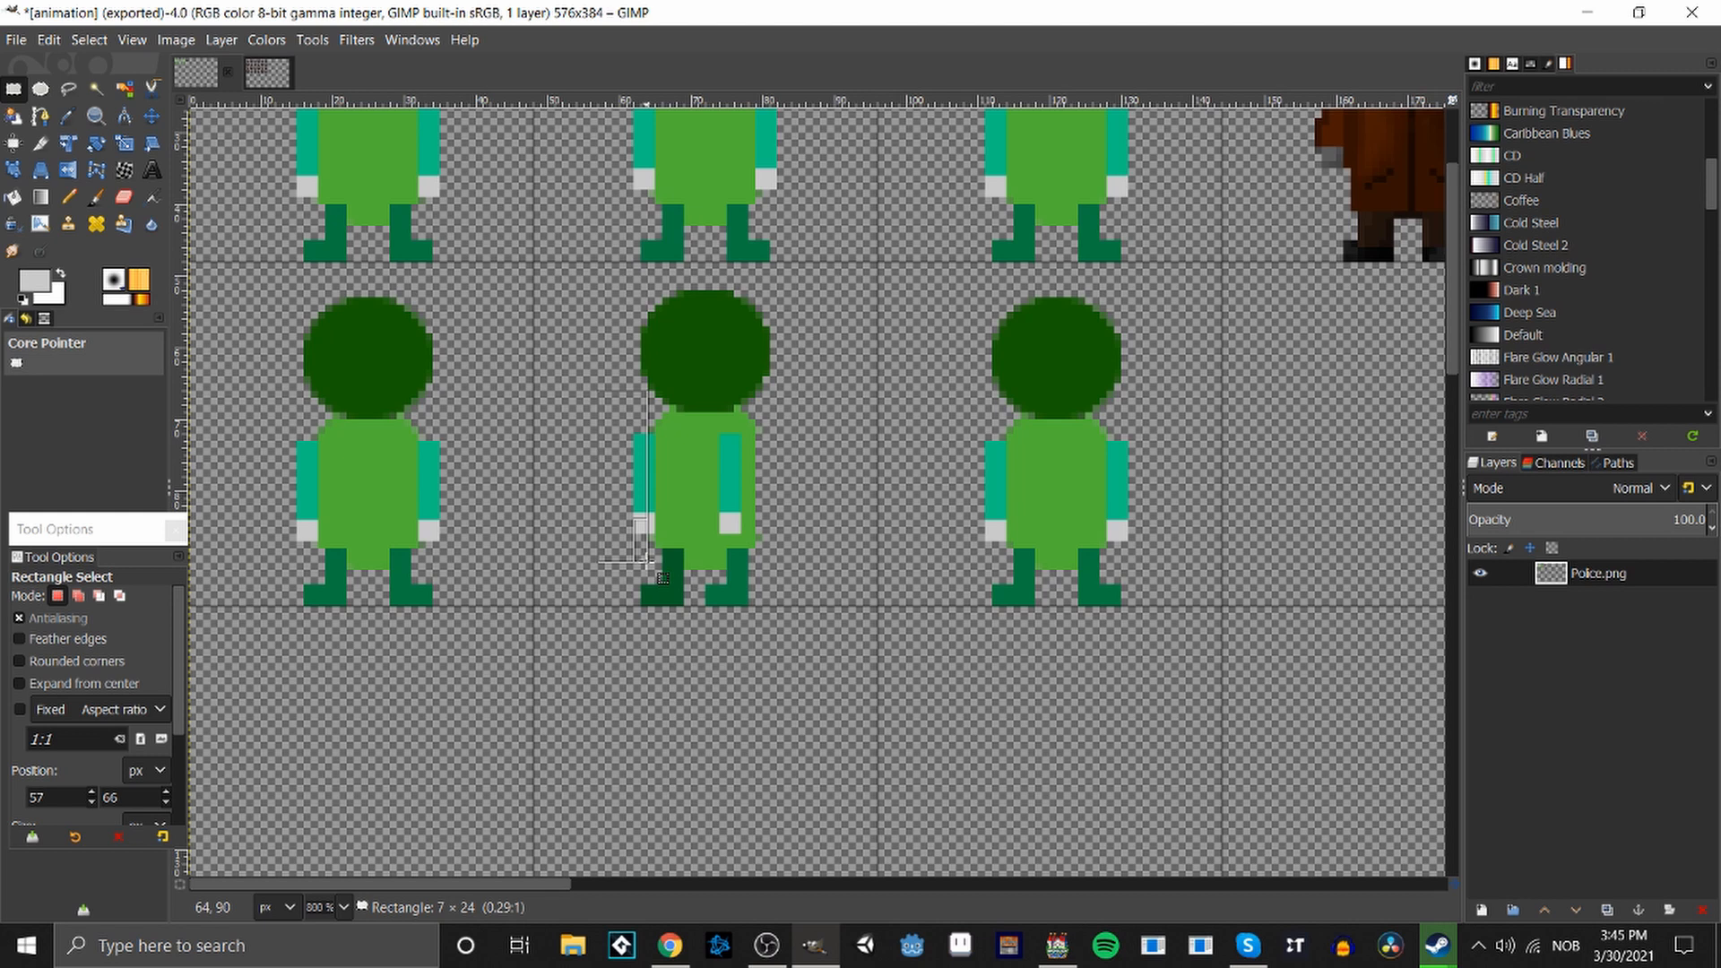
pyautogui.moveTo(650, 562); pyautogui.dragTo(646, 556)
pyautogui.hotkey('ctrl', 'c')
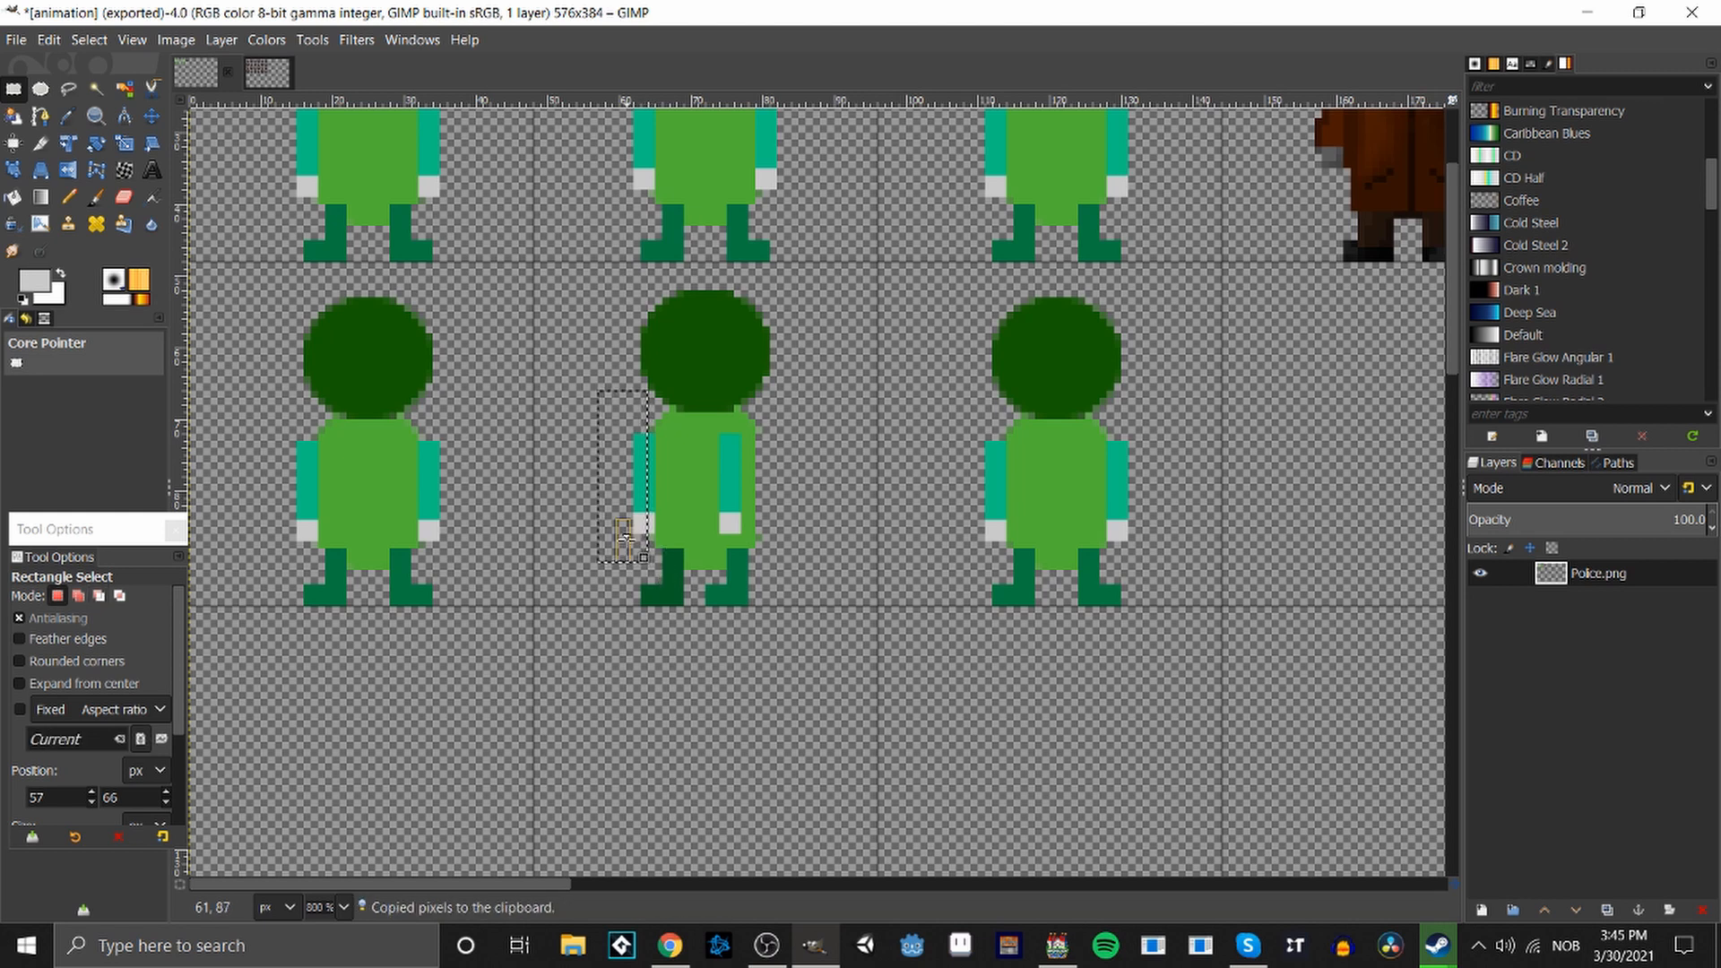
pyautogui.hotkey('ctrl', 'v')
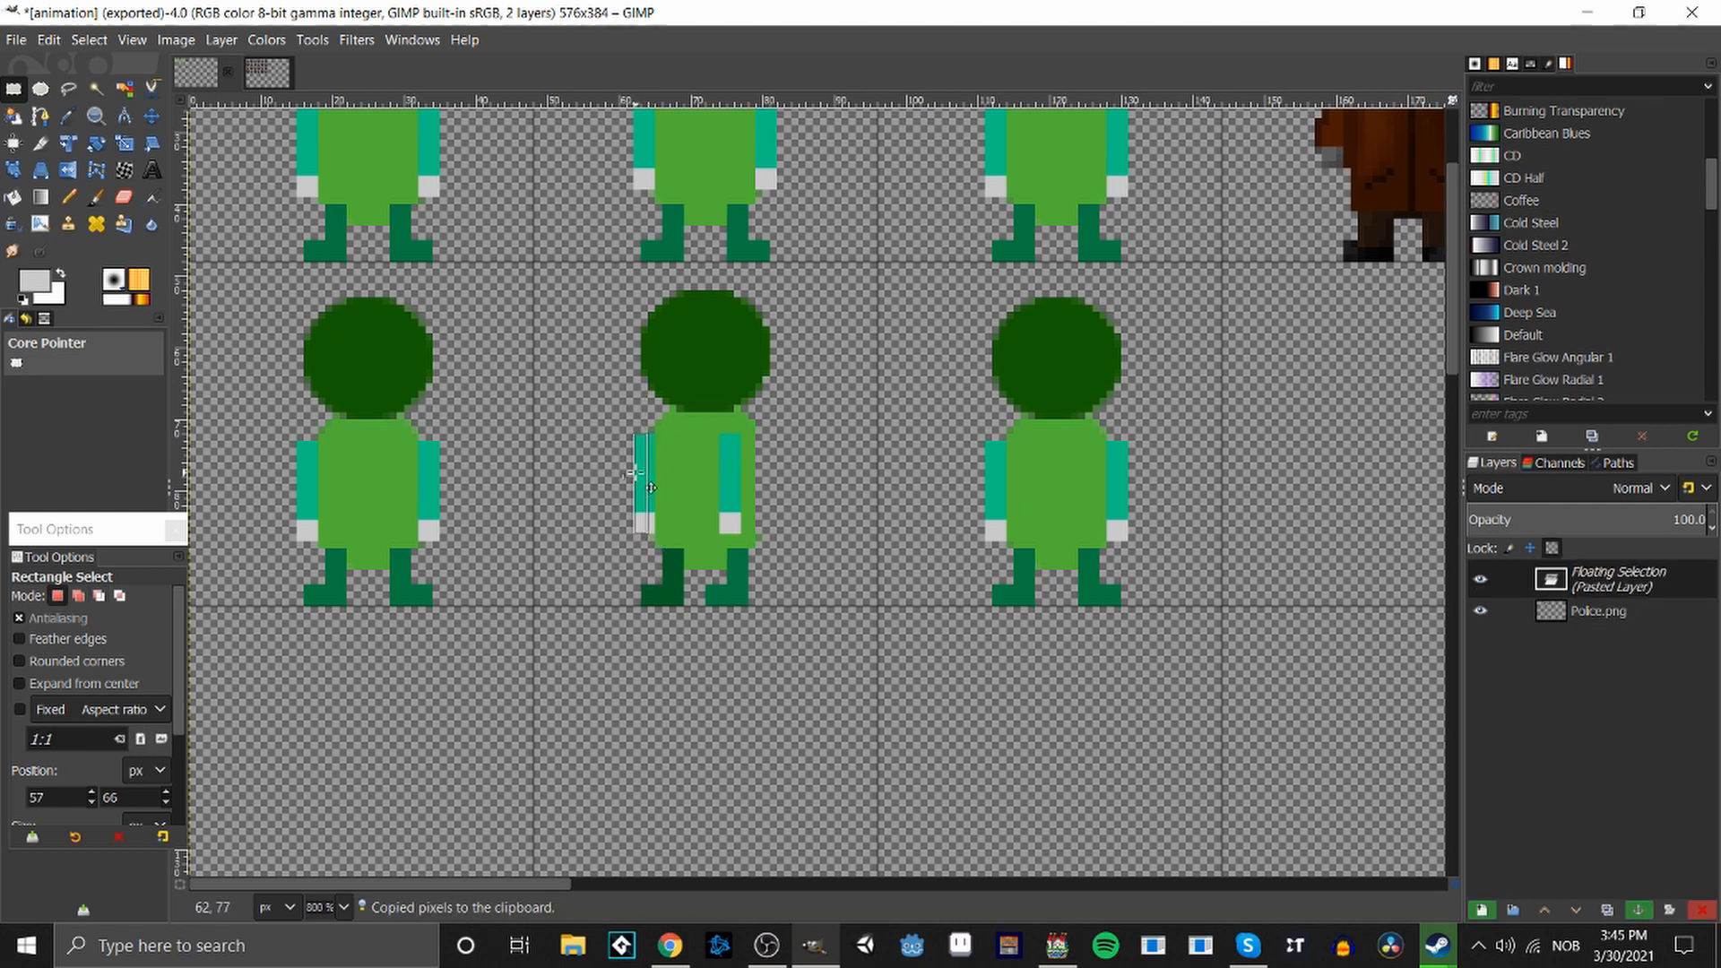
pyautogui.moveTo(638, 473); pyautogui.dragTo(646, 546)
pyautogui.click(626, 495)
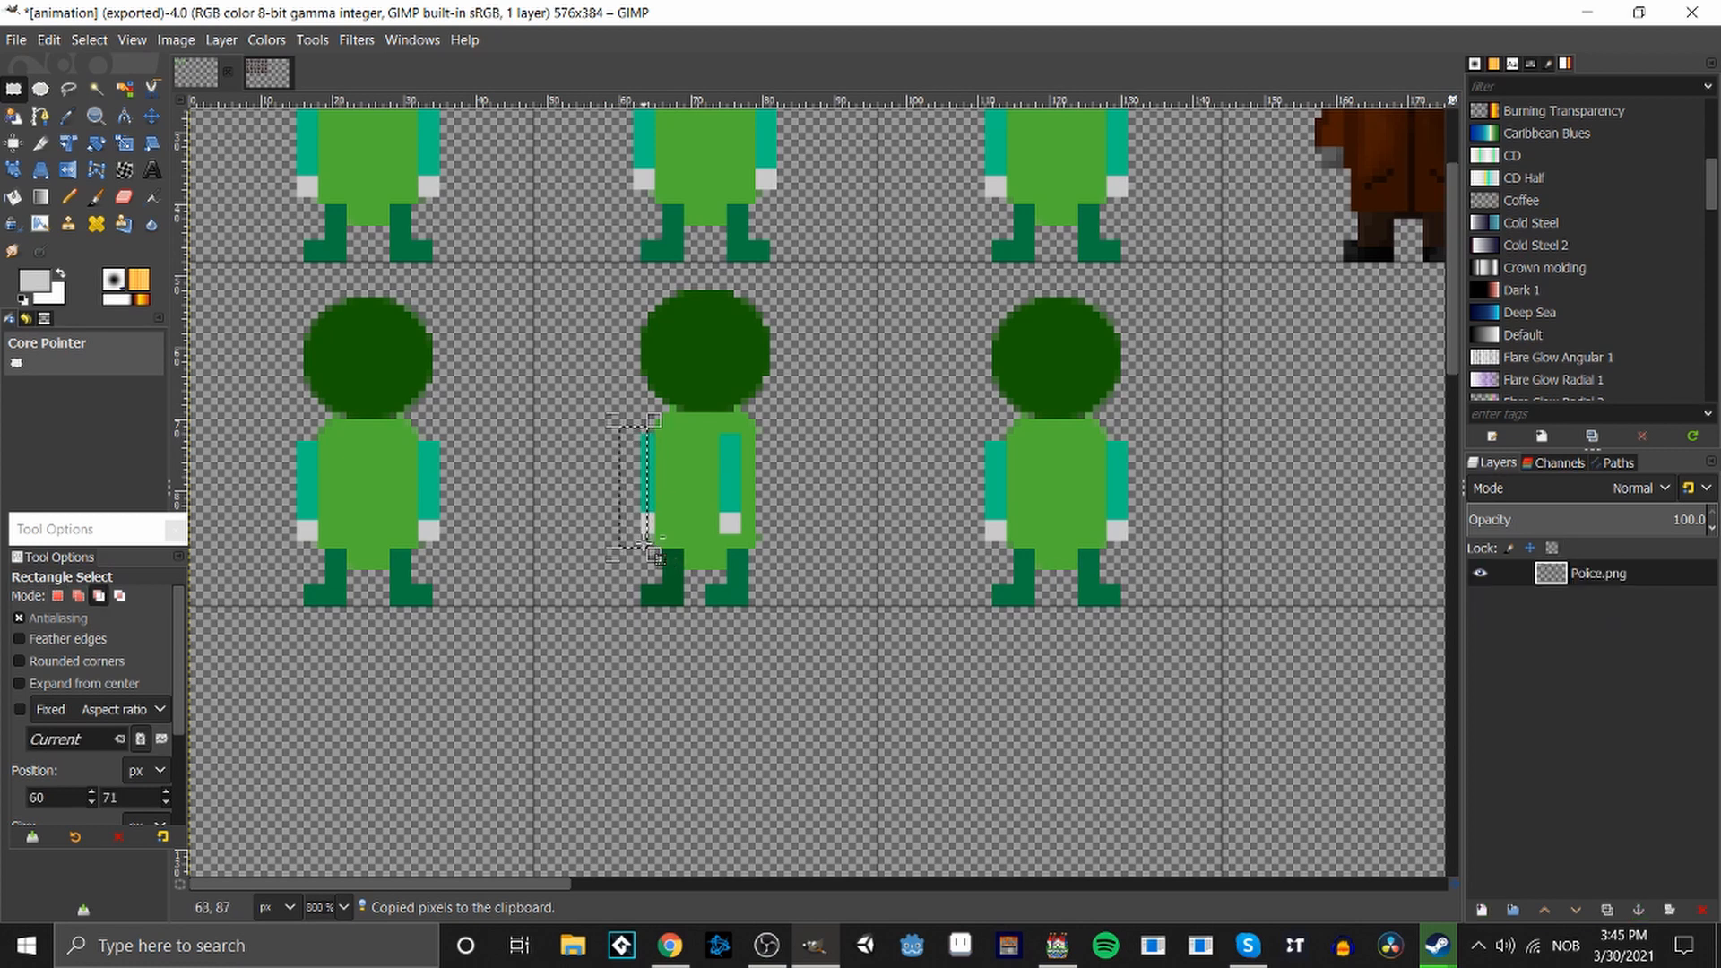
pyautogui.hotkey('ctrl', 'v')
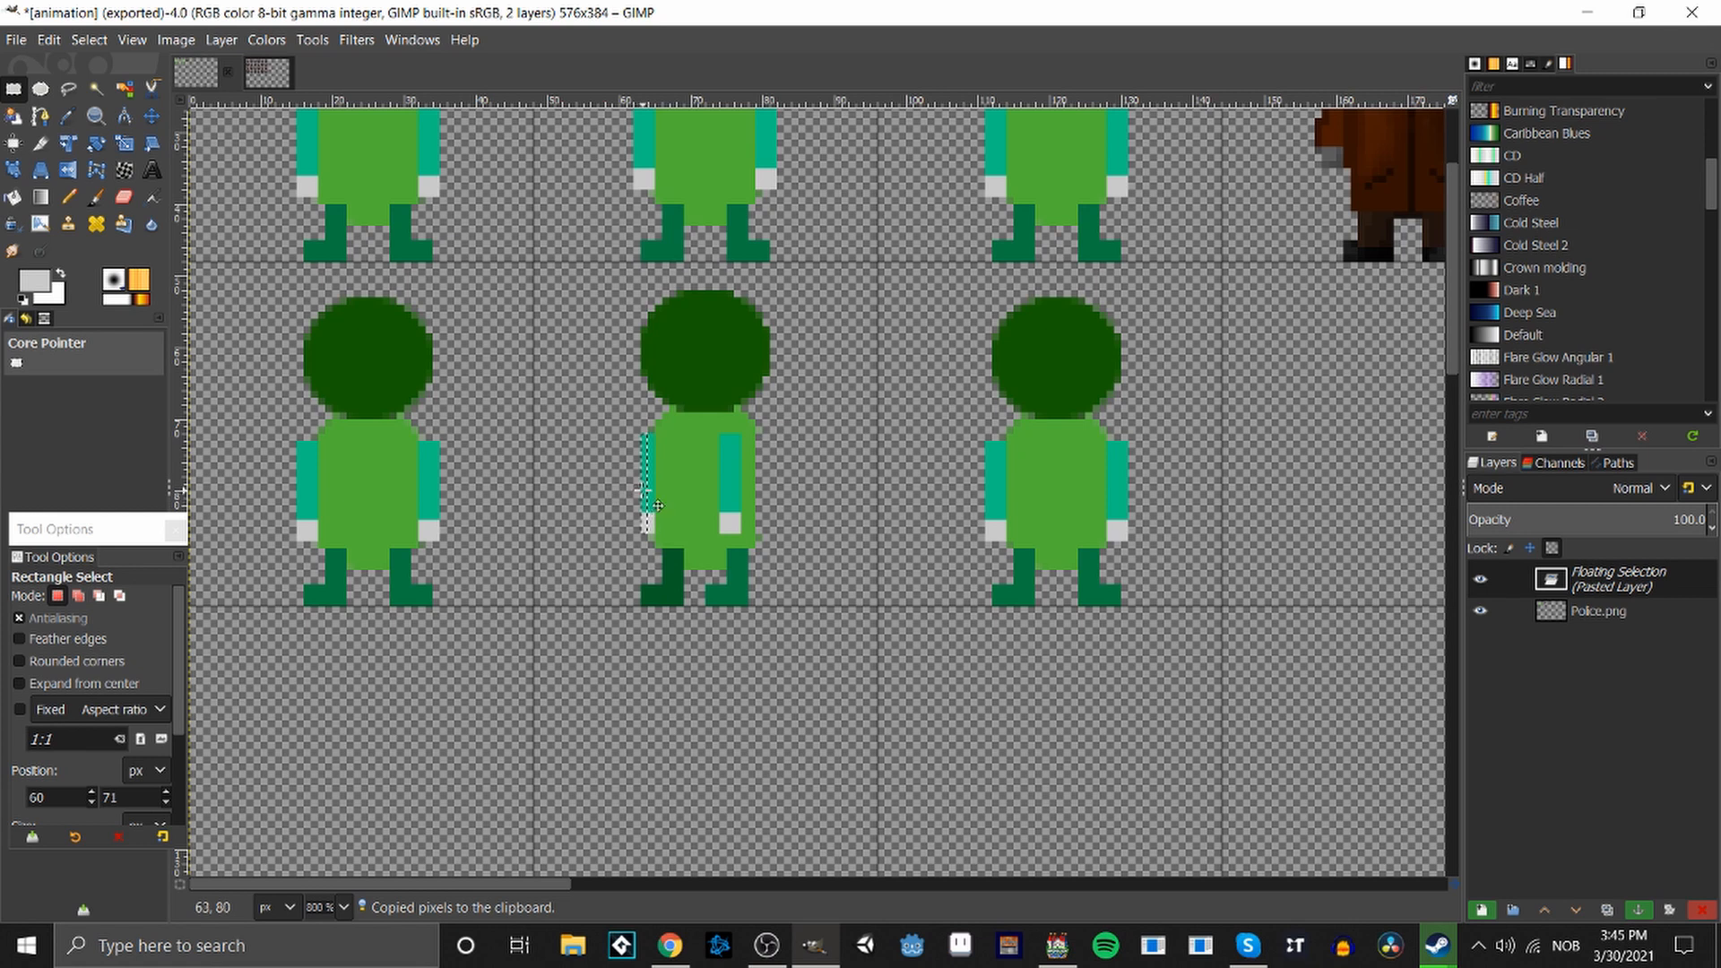
pyautogui.click(620, 511)
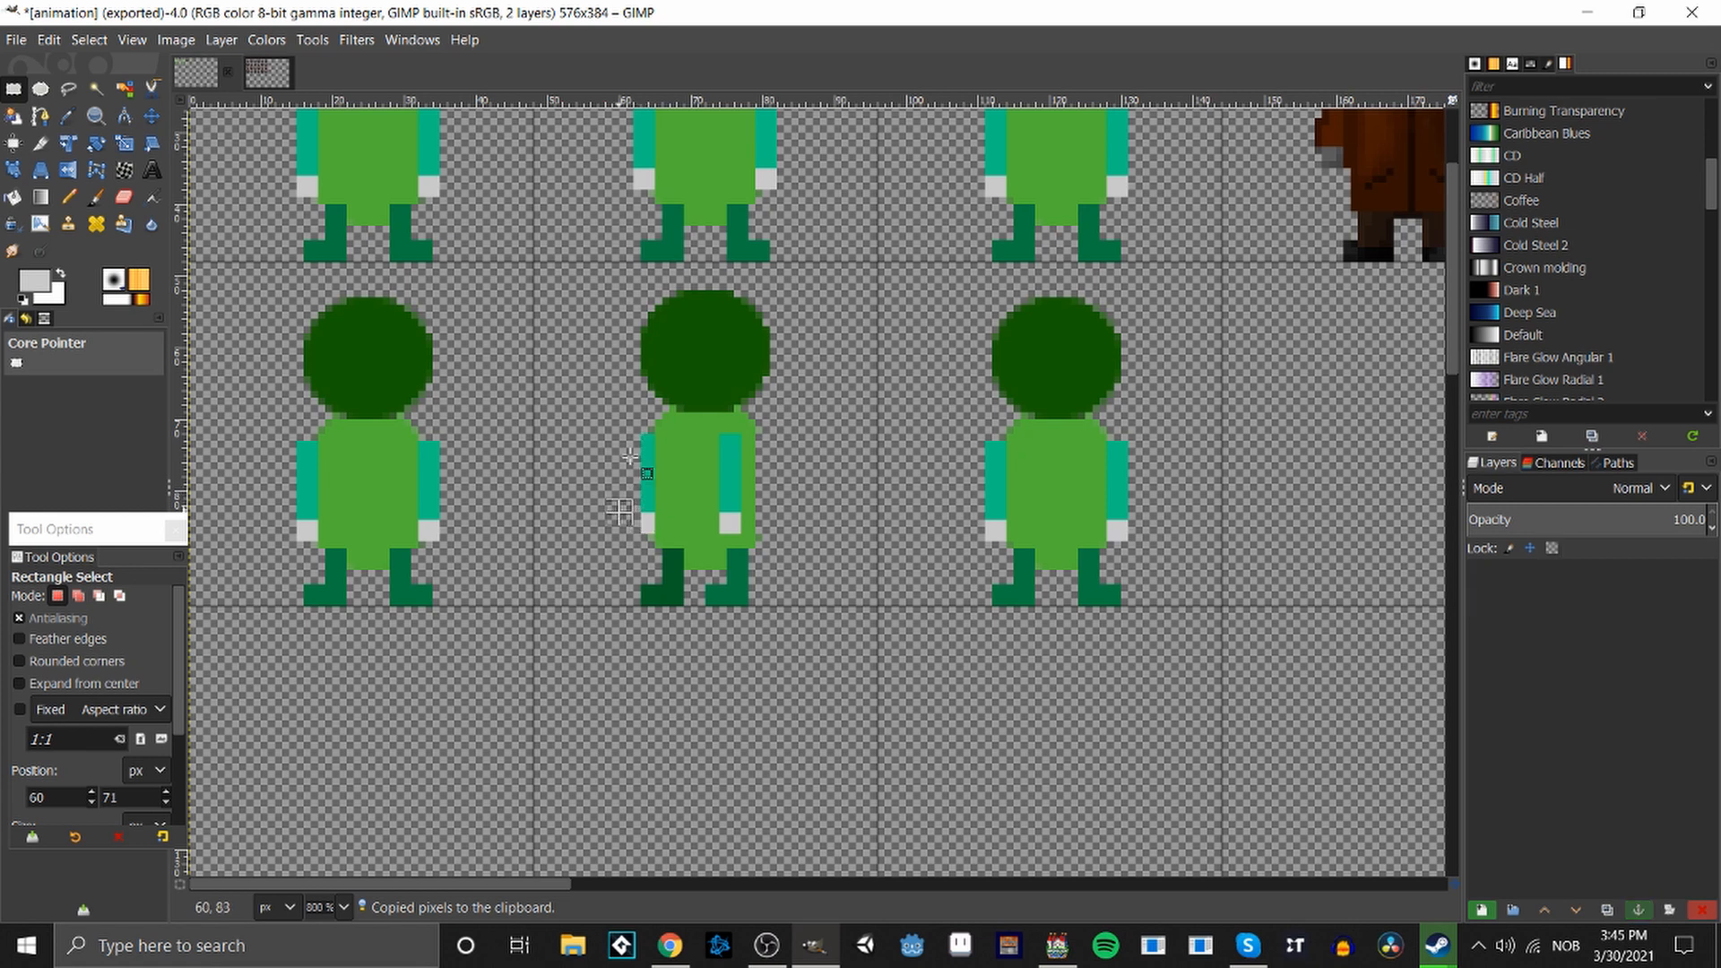
pyautogui.moveTo(647, 439); pyautogui.dragTo(647, 439)
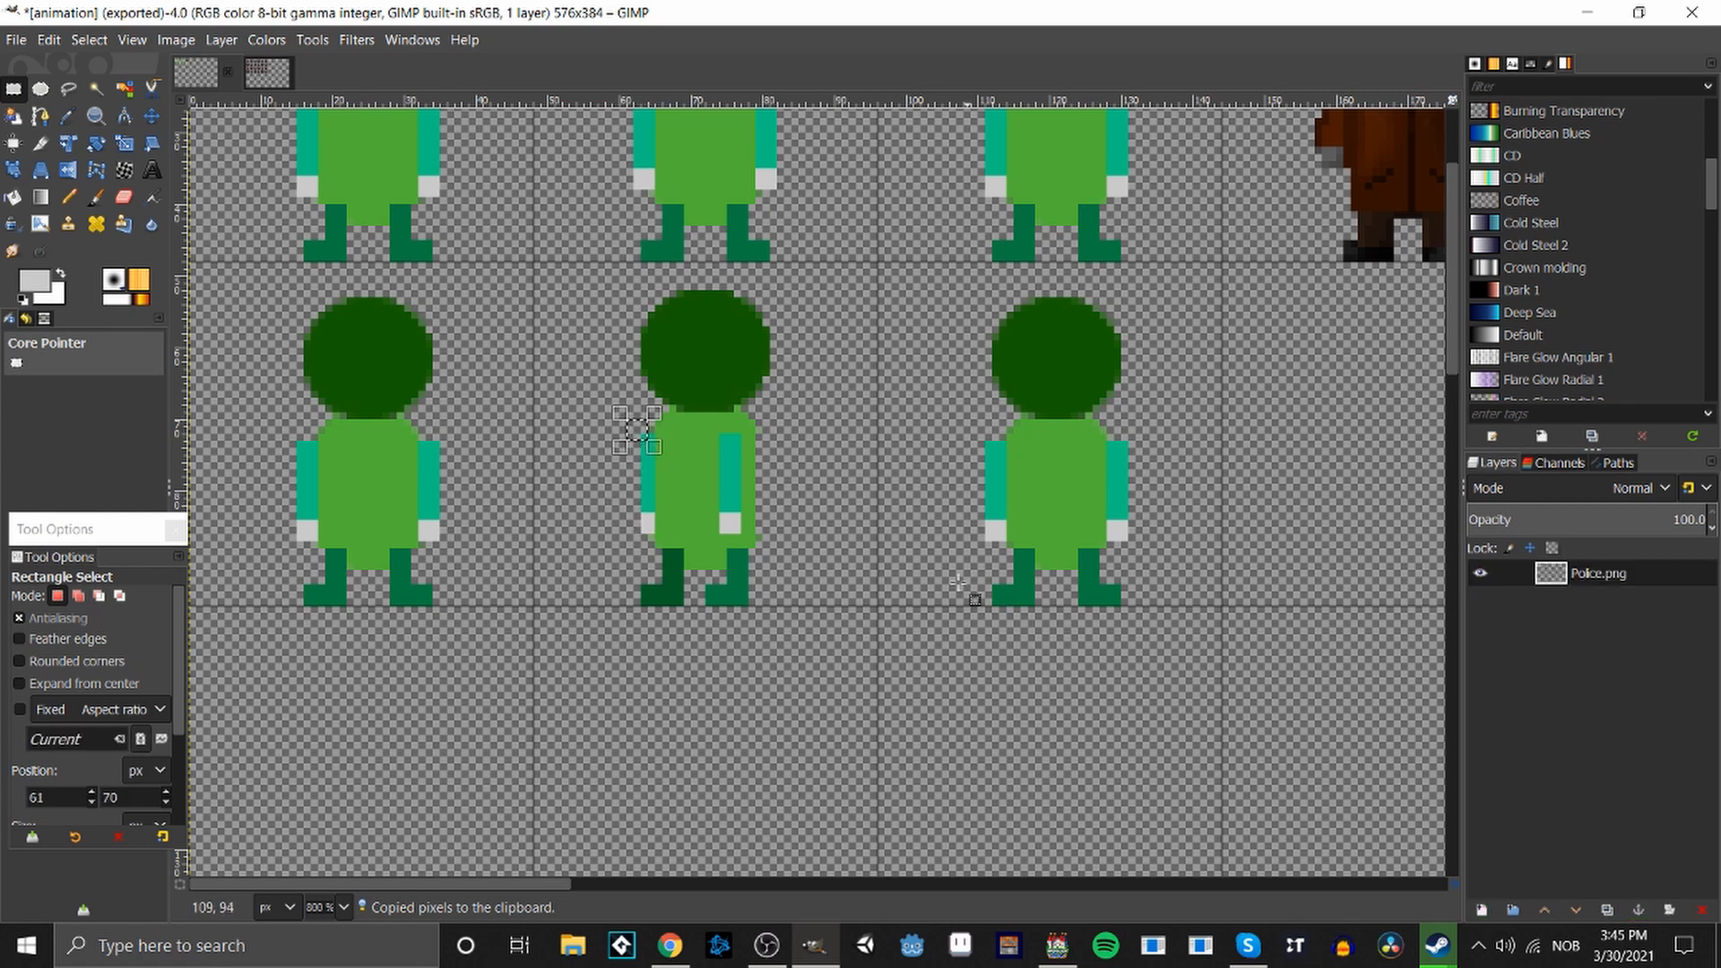
pyautogui.click(916, 606)
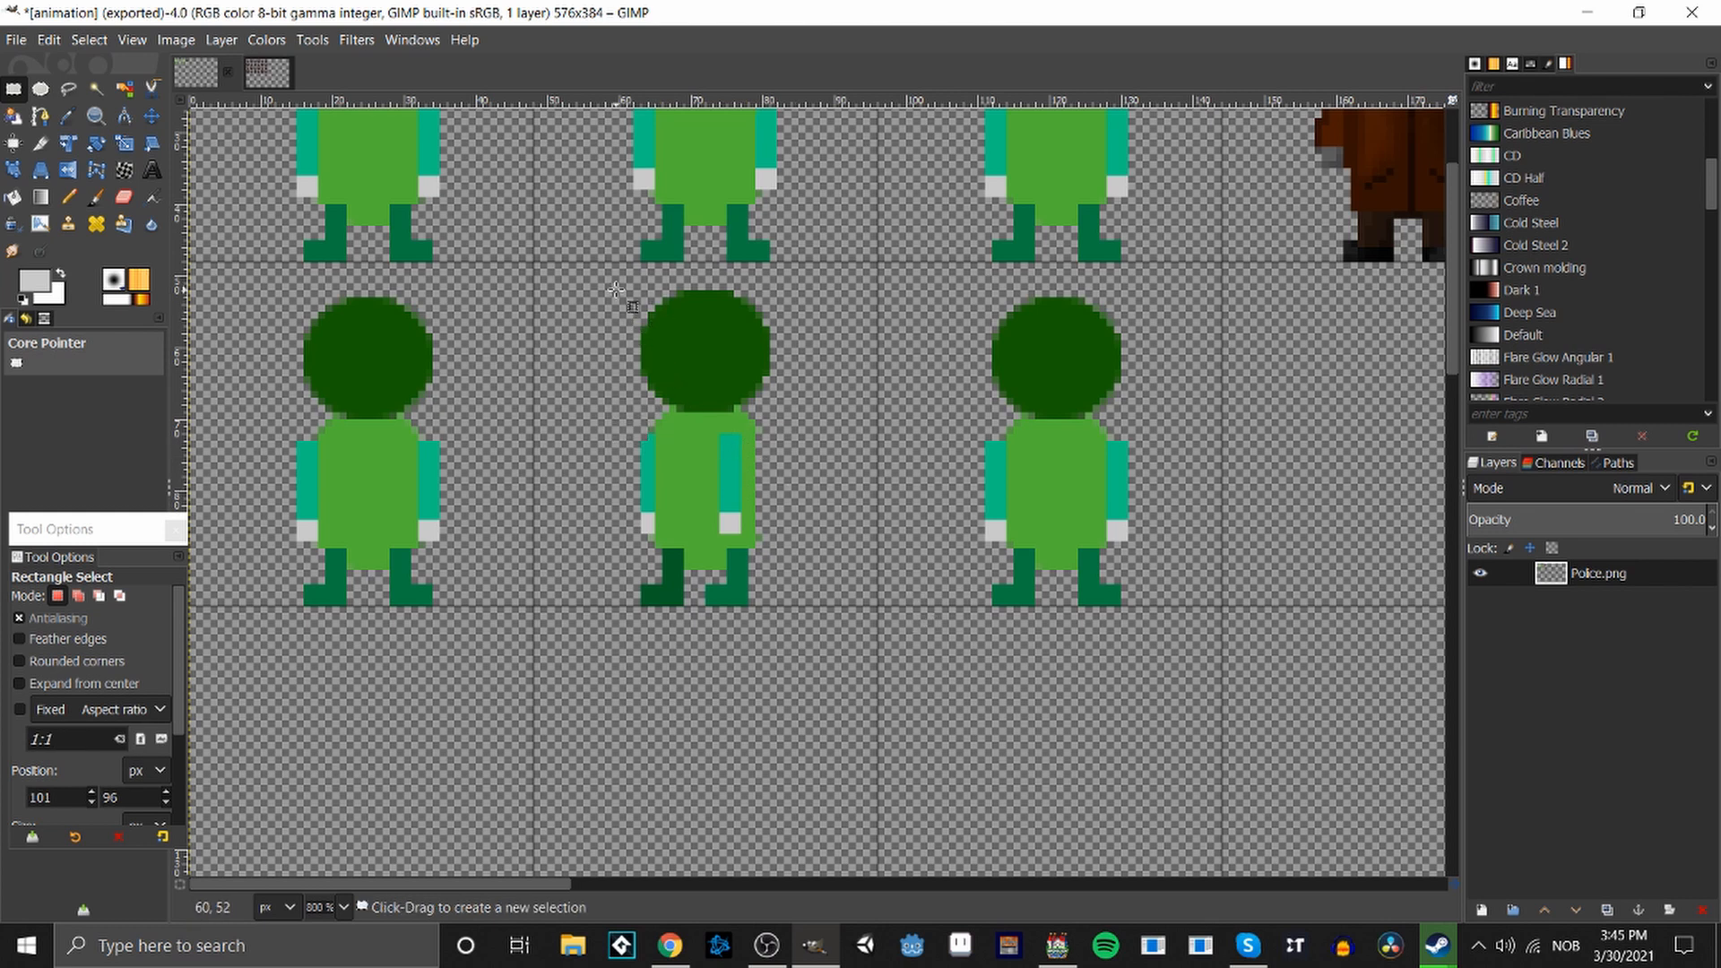
pyautogui.scroll(3, 845, 549)
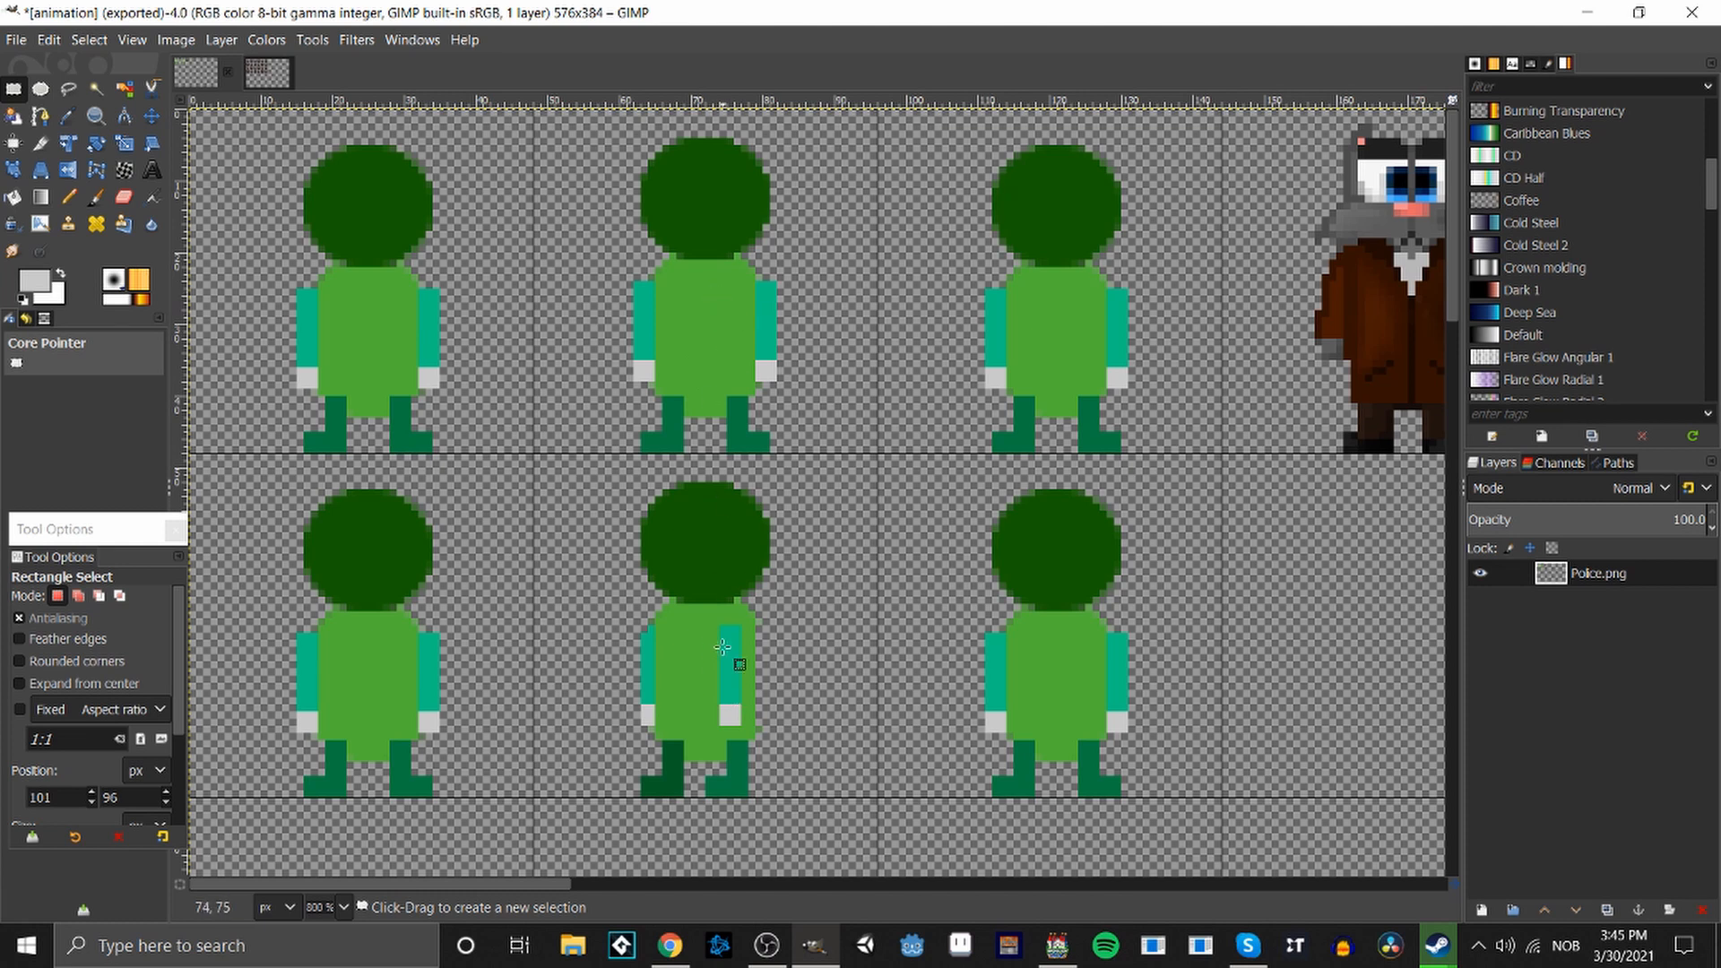
pyautogui.scroll(-3, 723, 646)
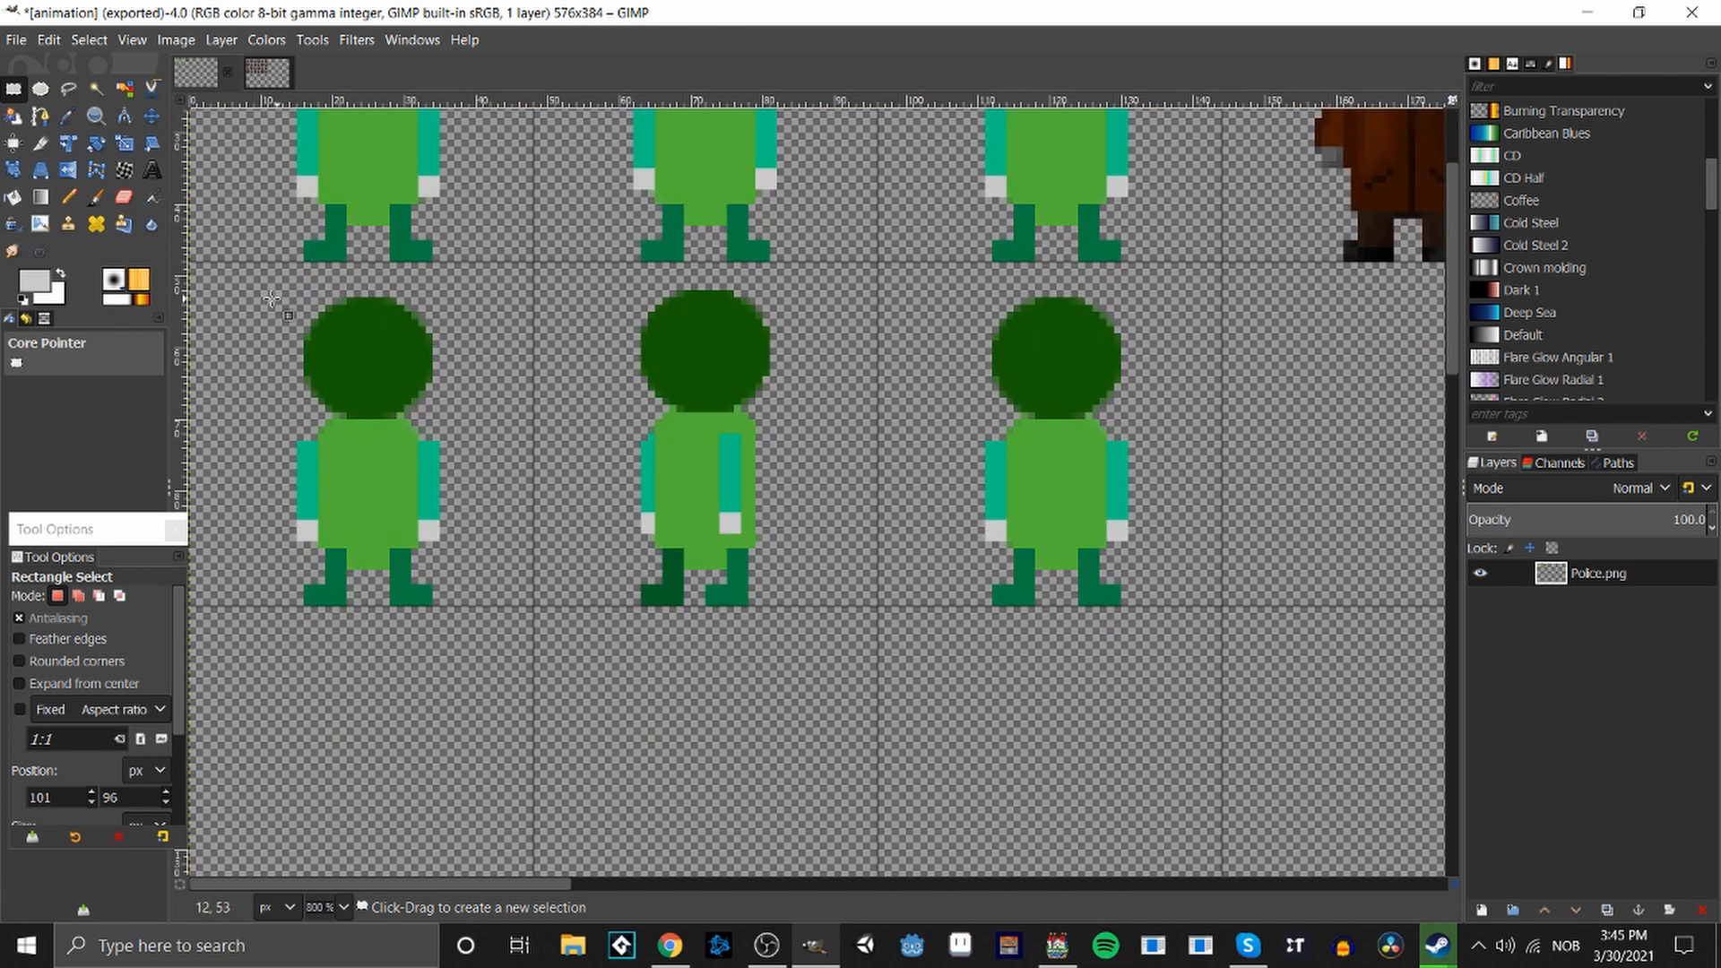
pyautogui.moveTo(260, 299); pyautogui.dragTo(468, 697)
pyautogui.press('Delete')
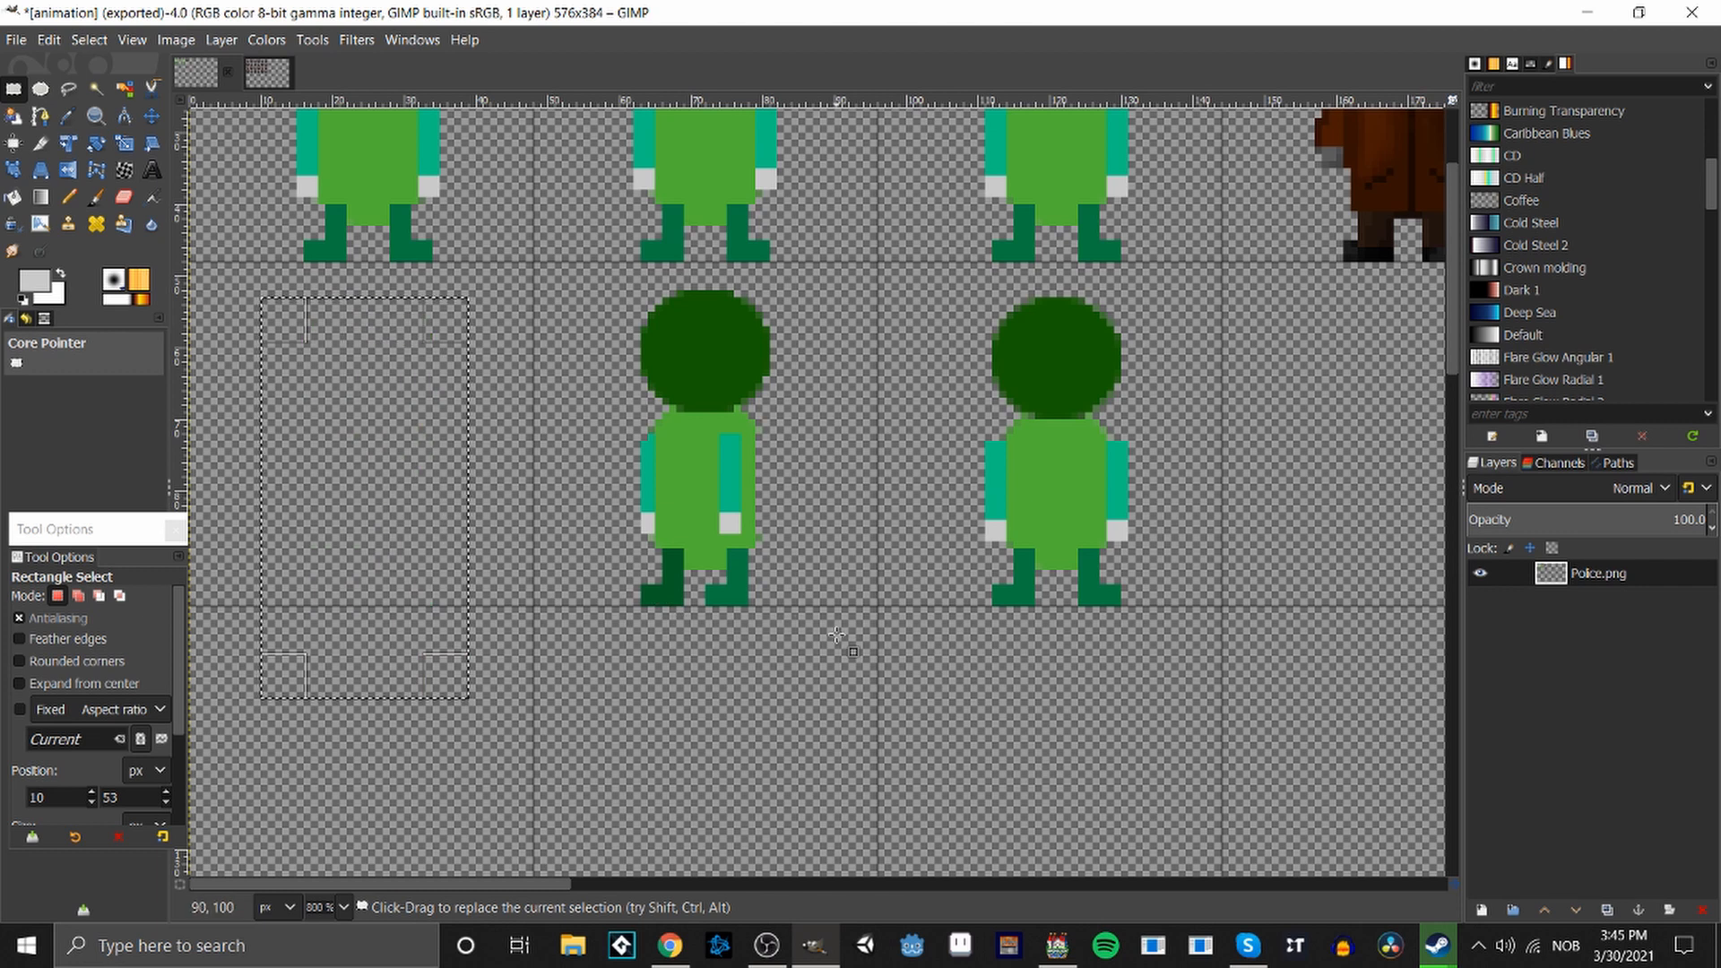
pyautogui.hotkey('ctrl', 'z')
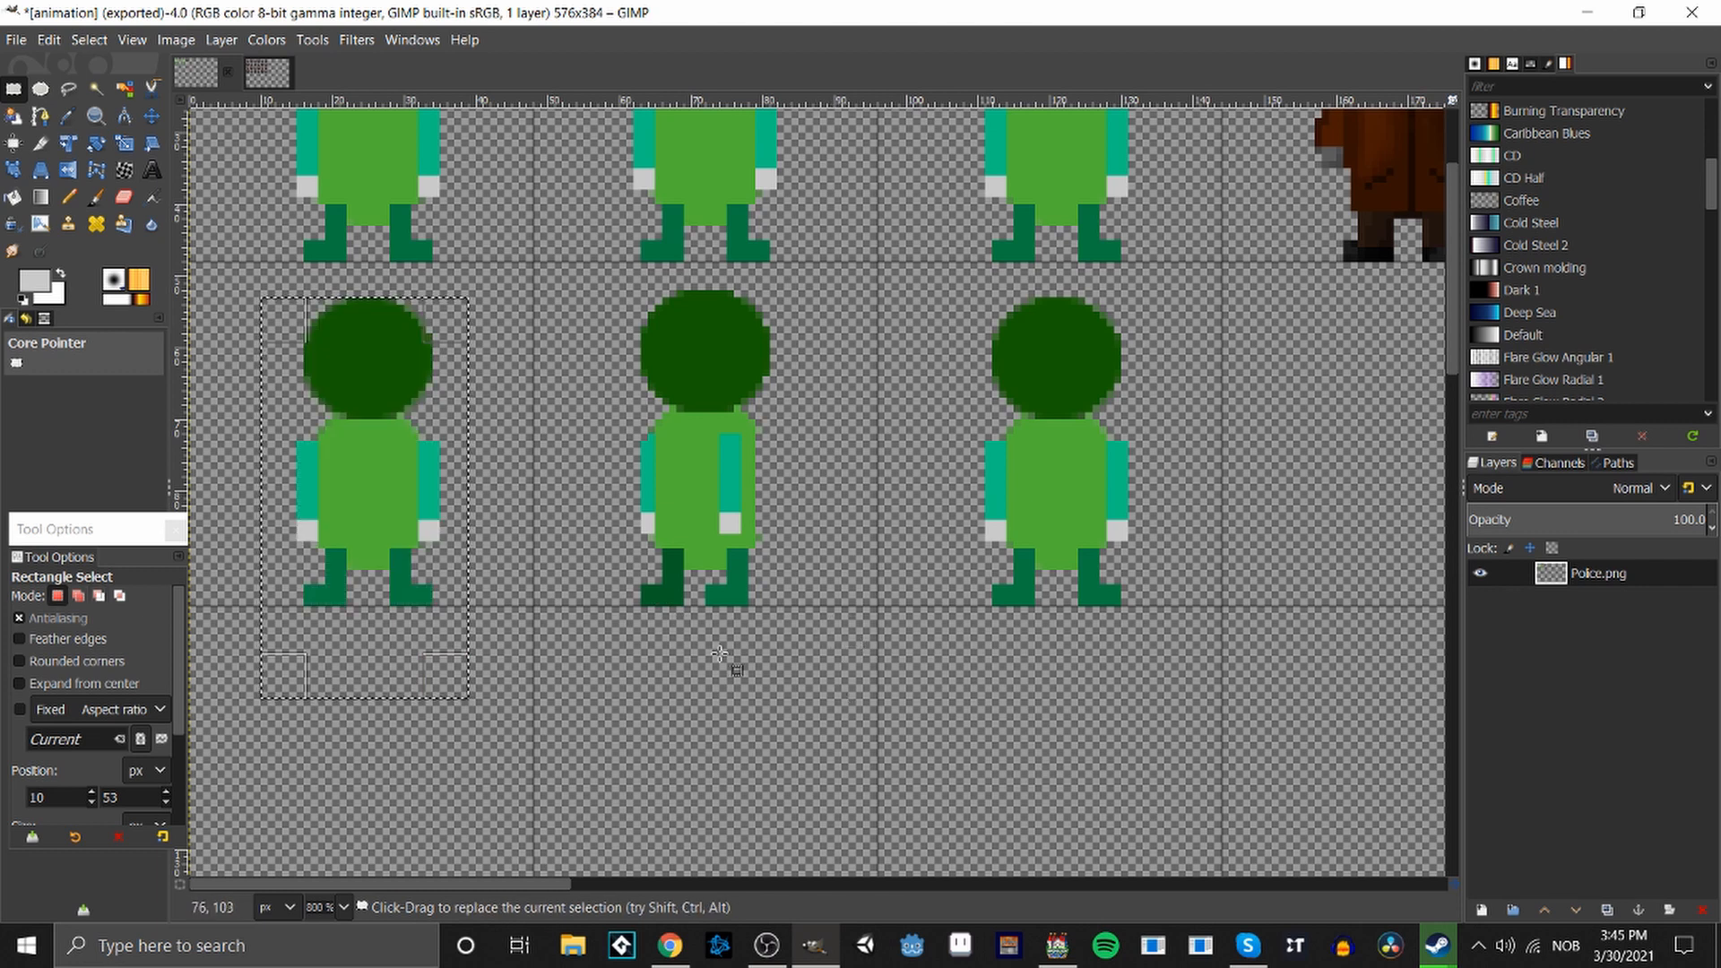
# Delete the first and third figures in the second row down to their feet.
pyautogui.click(269, 287)
pyautogui.moveTo(269, 287); pyautogui.dragTo(503, 587)
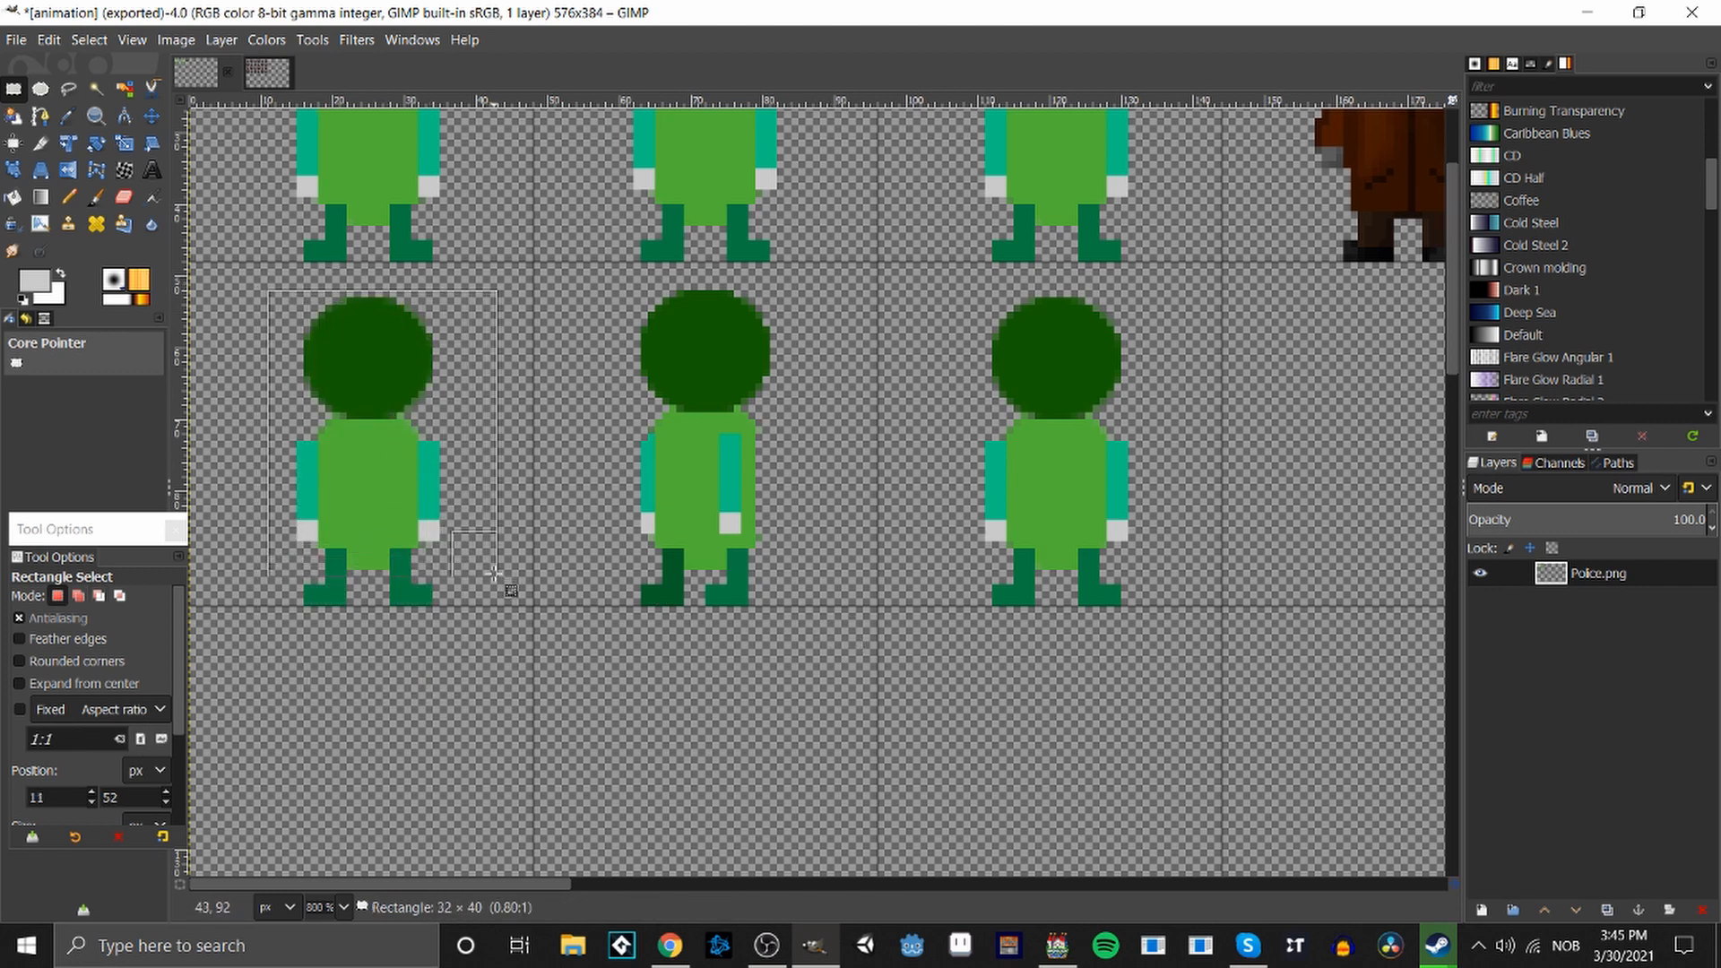
pyautogui.press('Delete')
pyautogui.moveTo(952, 287)
pyautogui.mouseDown()
pyautogui.moveTo(1198, 543)
pyautogui.moveTo(1215, 586)
pyautogui.mouseUp()
pyautogui.press('Delete')
# Delete the leftover right foot in both the first and third frames of the second row.
pyautogui.moveTo(394, 554); pyautogui.dragTo(499, 650)
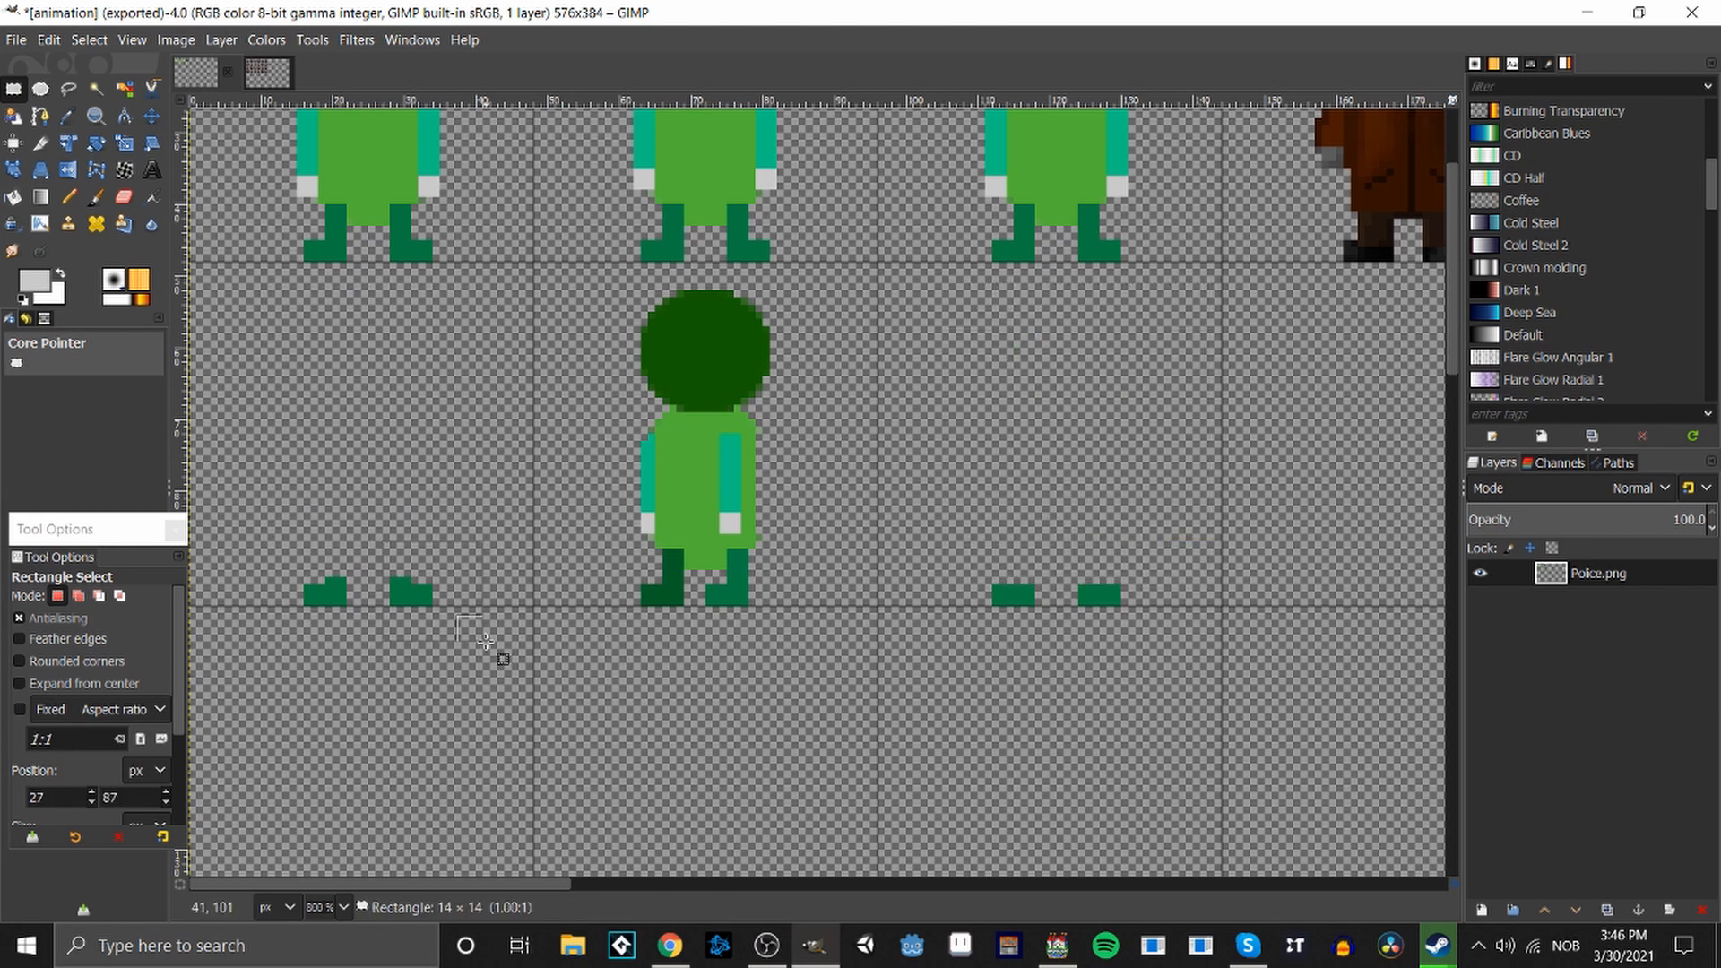
pyautogui.press('Delete')
pyautogui.moveTo(1072, 556); pyautogui.dragTo(1141, 648)
pyautogui.press('Delete')
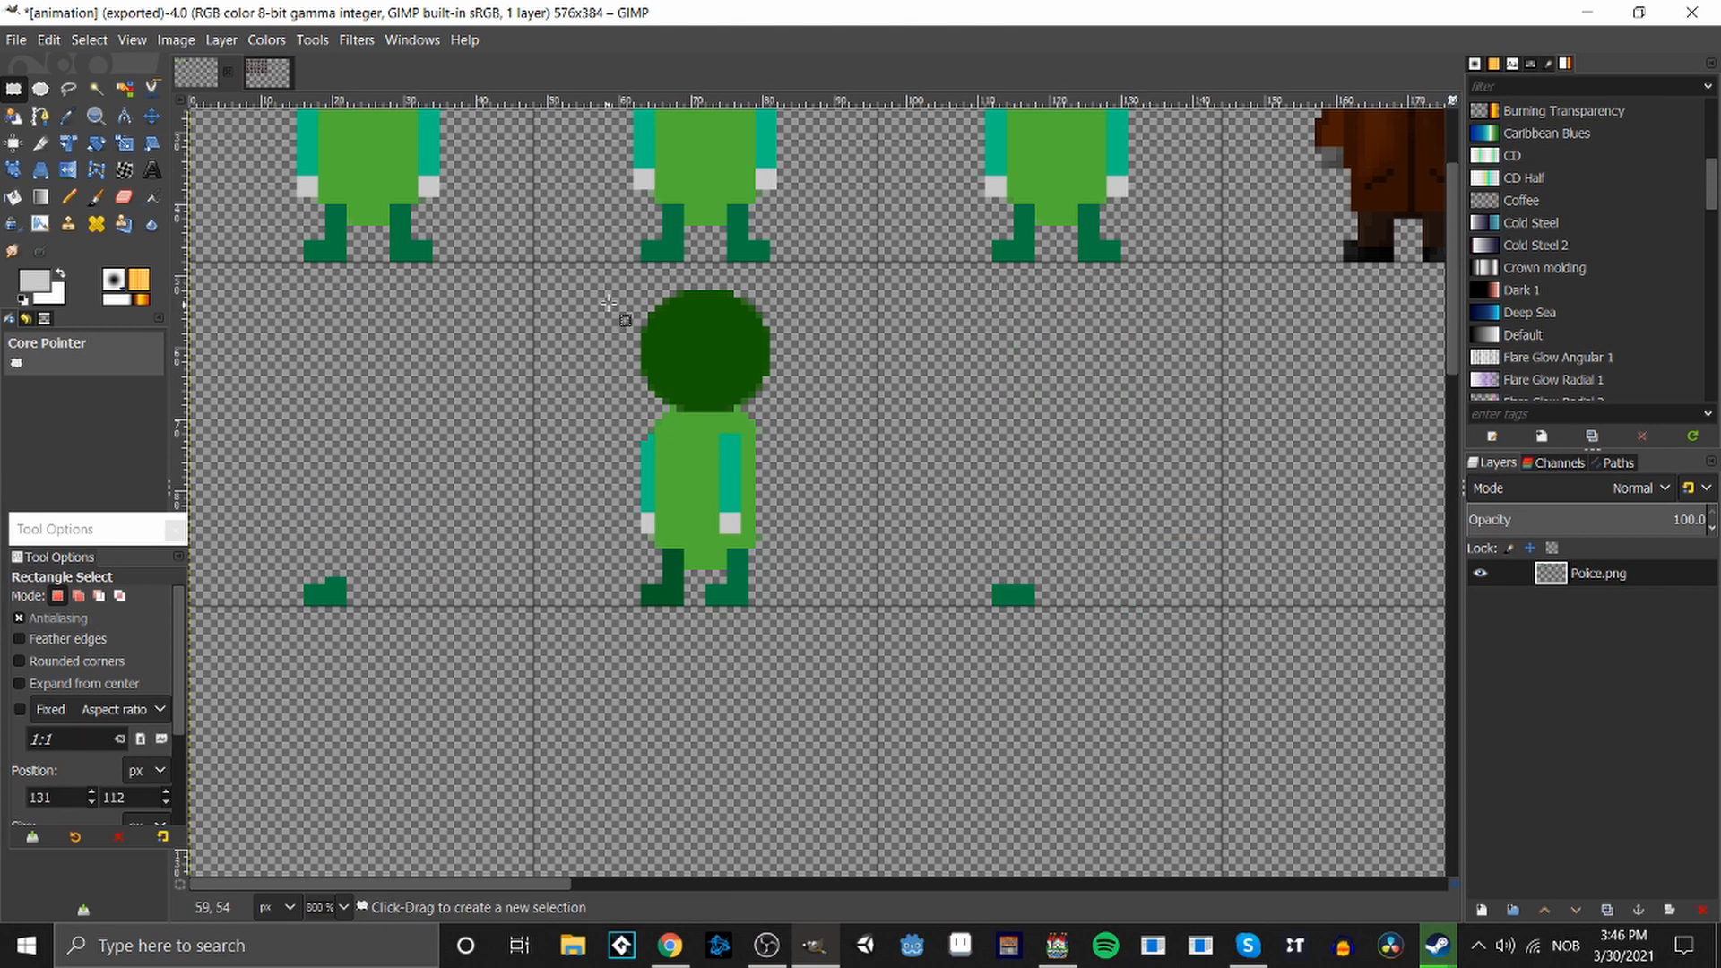
# Copy the second row's middle figure into the first and third frames of that row and anchor the copies.
pyautogui.moveTo(591, 276); pyautogui.dragTo(800, 627)
pyautogui.hotkey('ctrl', 'c')
pyautogui.hotkey('ctrl', 'v')
pyautogui.moveTo(691, 484); pyautogui.dragTo(1038, 499)
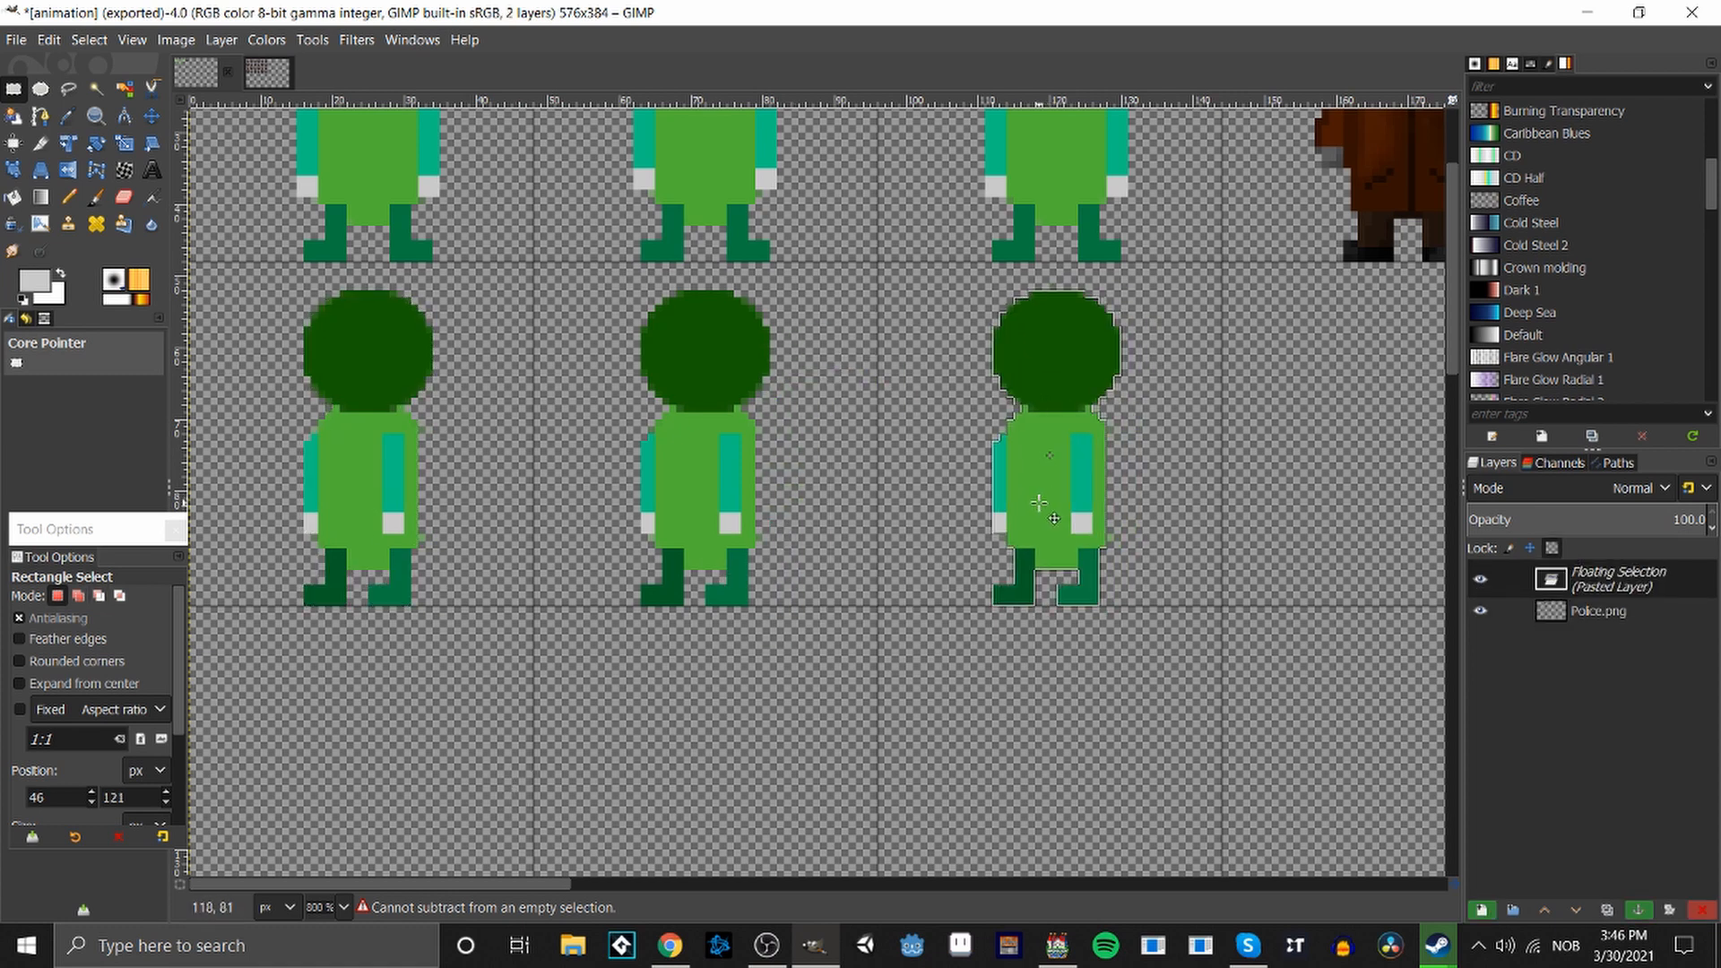
pyautogui.click(901, 751)
pyautogui.scroll(3, 692, 631)
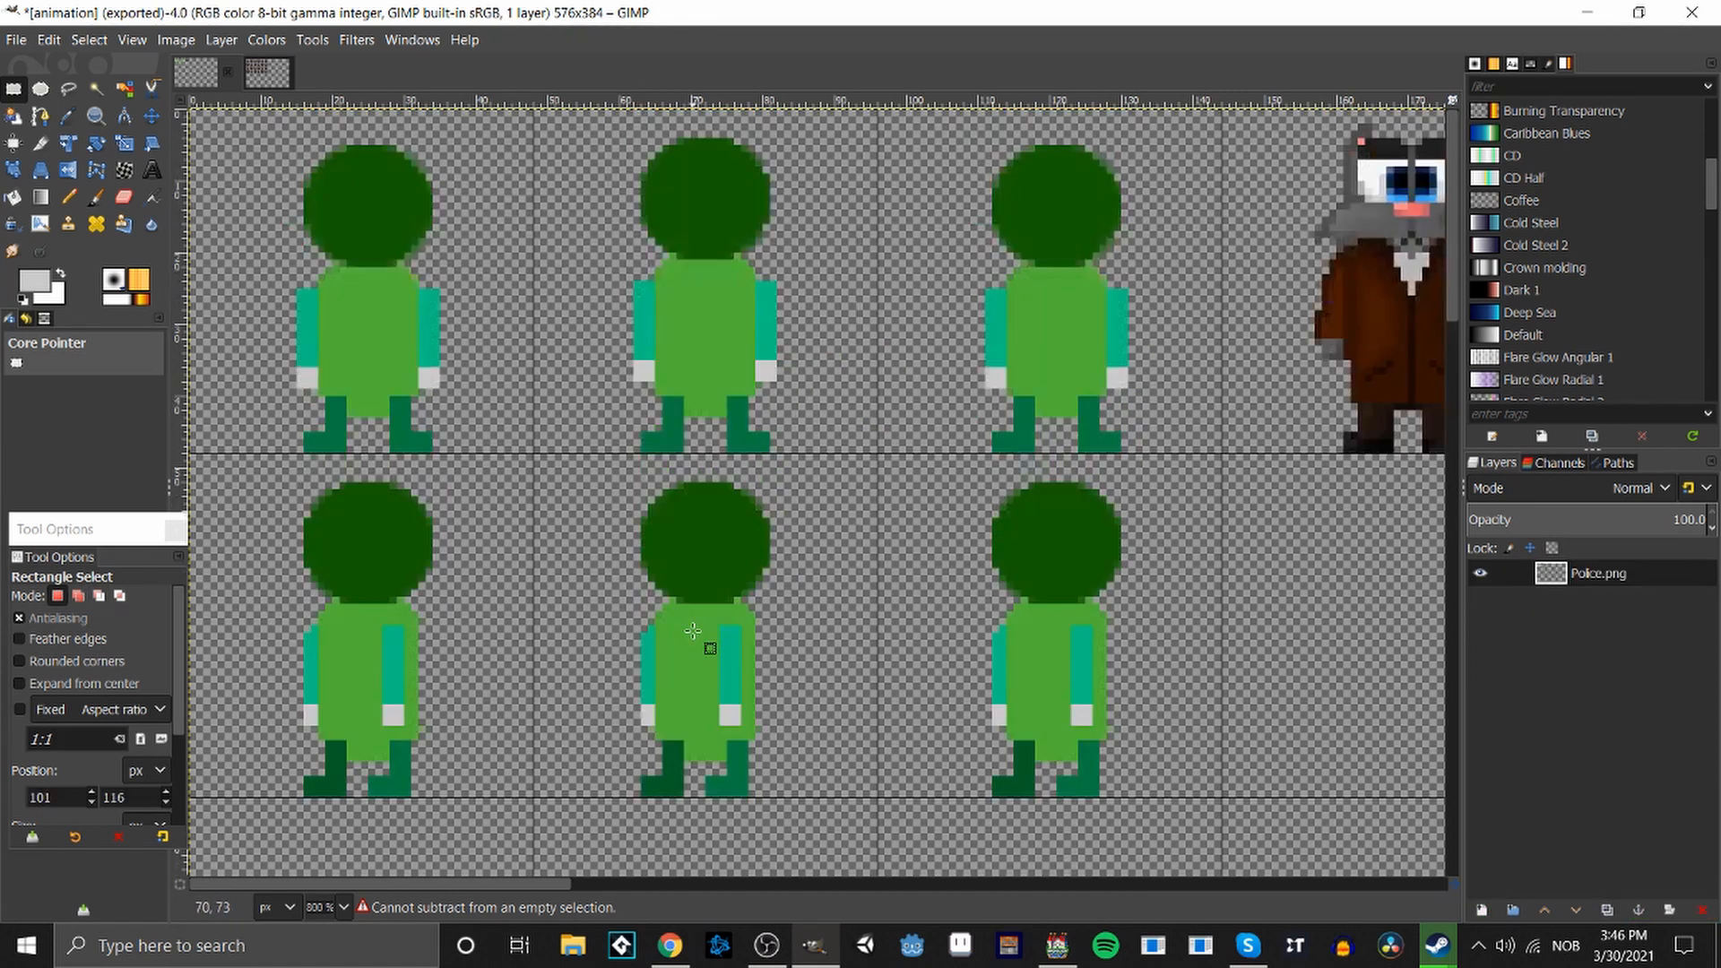
pyautogui.scroll(-3, 693, 631)
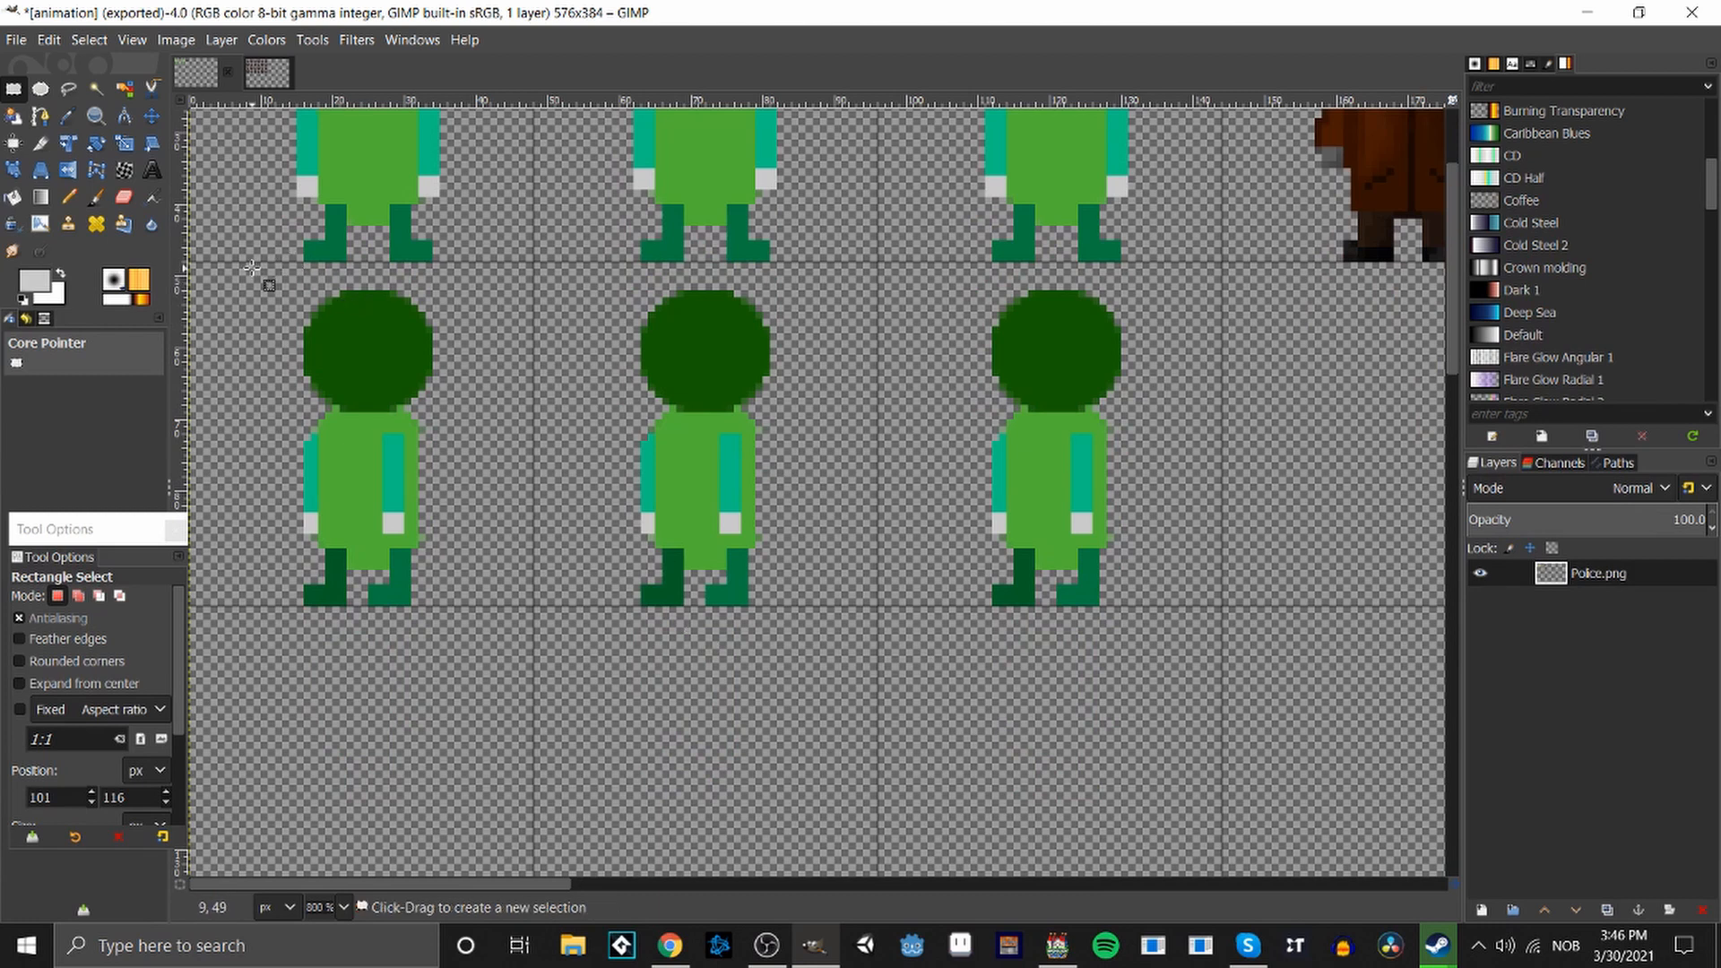
# Copy all three figures of the second row and paste them into the matching frames of the third row.
pyautogui.moveTo(252, 268); pyautogui.dragTo(1219, 607)
pyautogui.moveTo(697, 312); pyautogui.dragTo(703, 304)
pyautogui.moveTo(305, 429); pyautogui.dragTo(238, 425)
pyautogui.hotkey('ctrl', 'c')
pyautogui.click(691, 696)
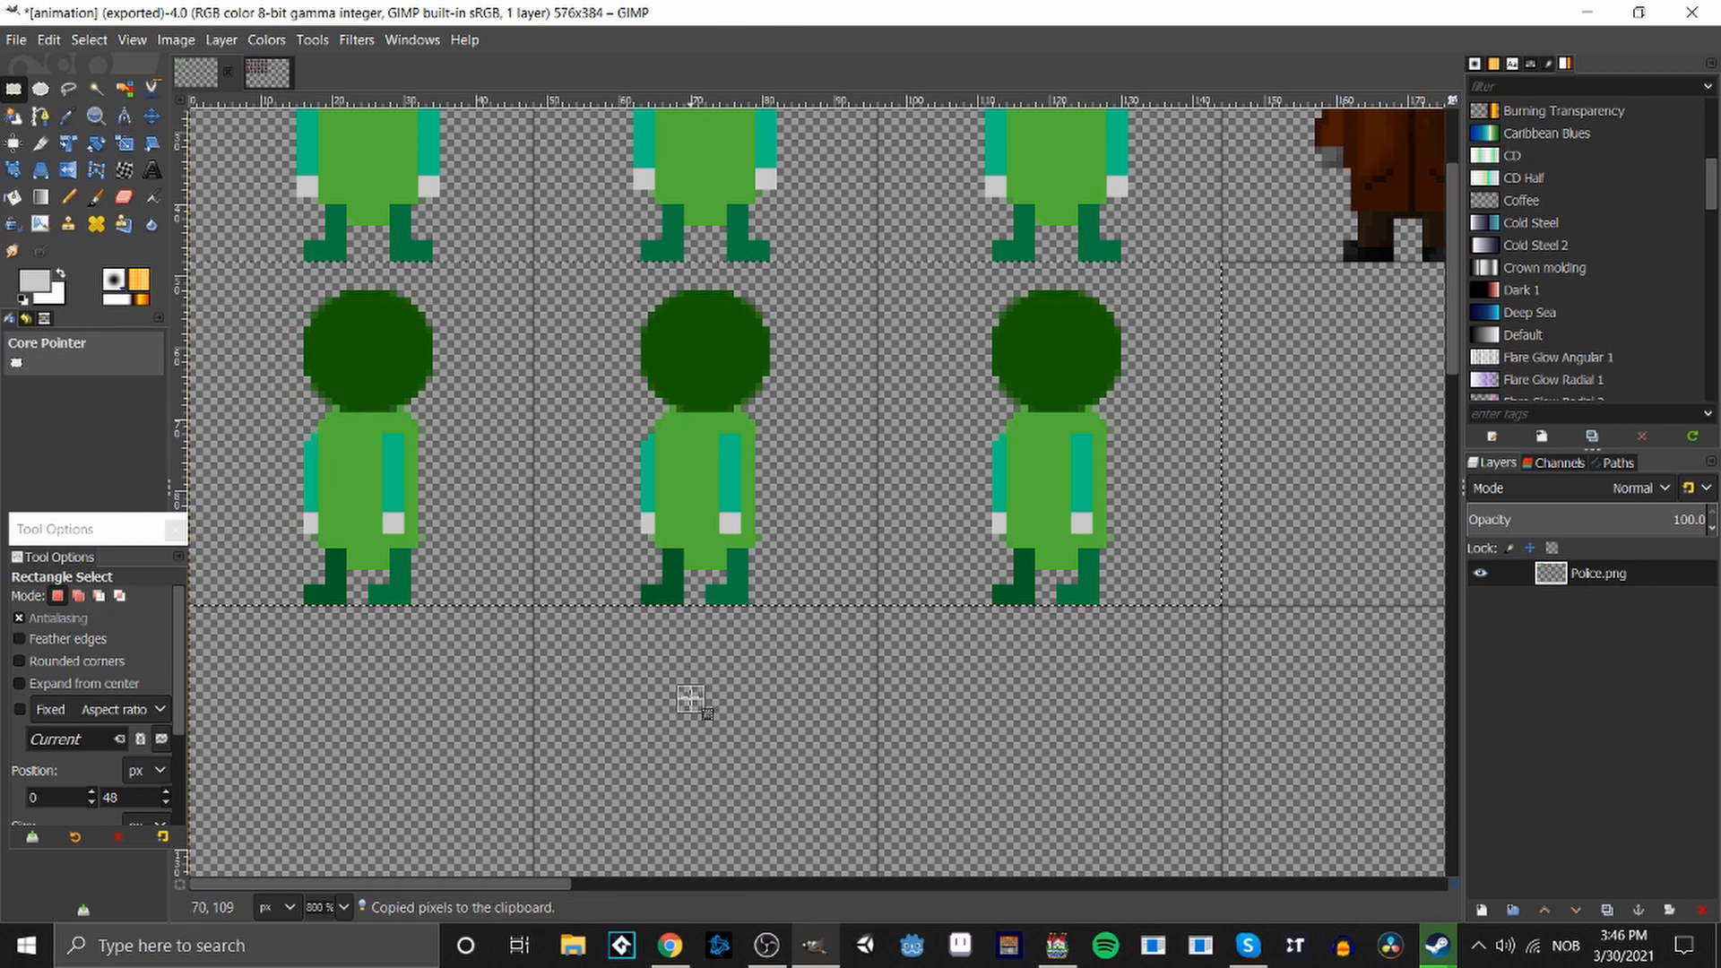
pyautogui.scroll(-2, 691, 698)
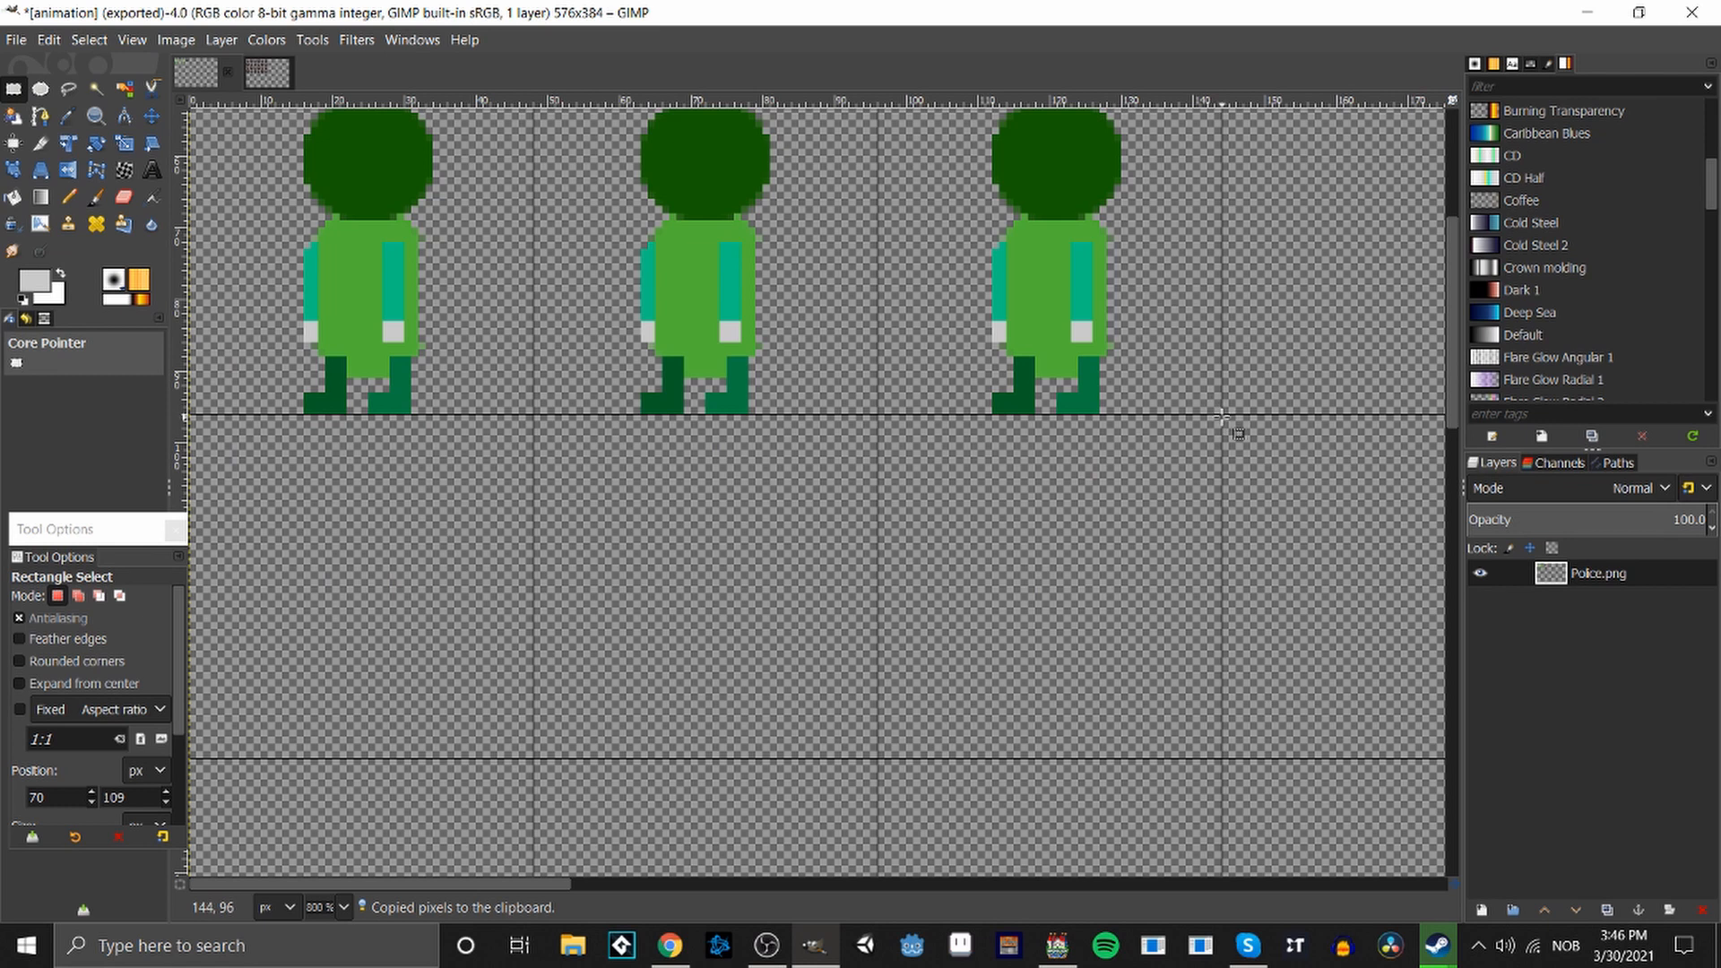
pyautogui.moveTo(1224, 414); pyautogui.dragTo(189, 760)
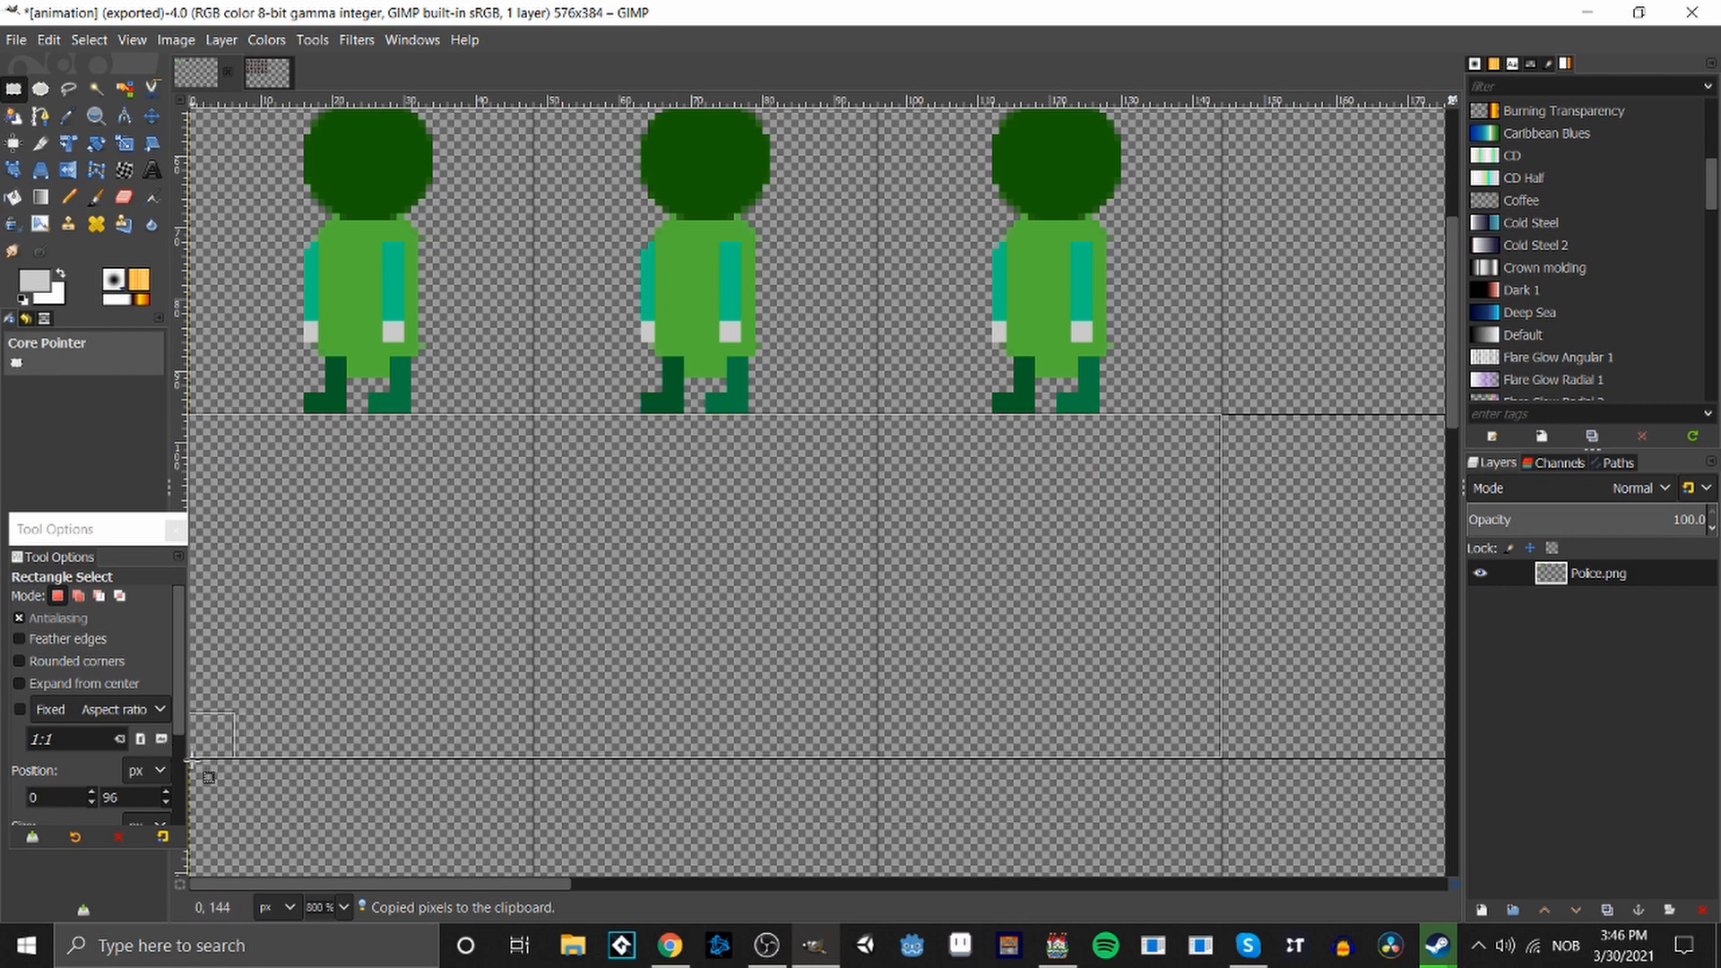
pyautogui.hotkey('ctrl', 'v')
# Flip the pasted third-row figures horizontally and anchor them to the layer.
pyautogui.rightClick(694, 618)
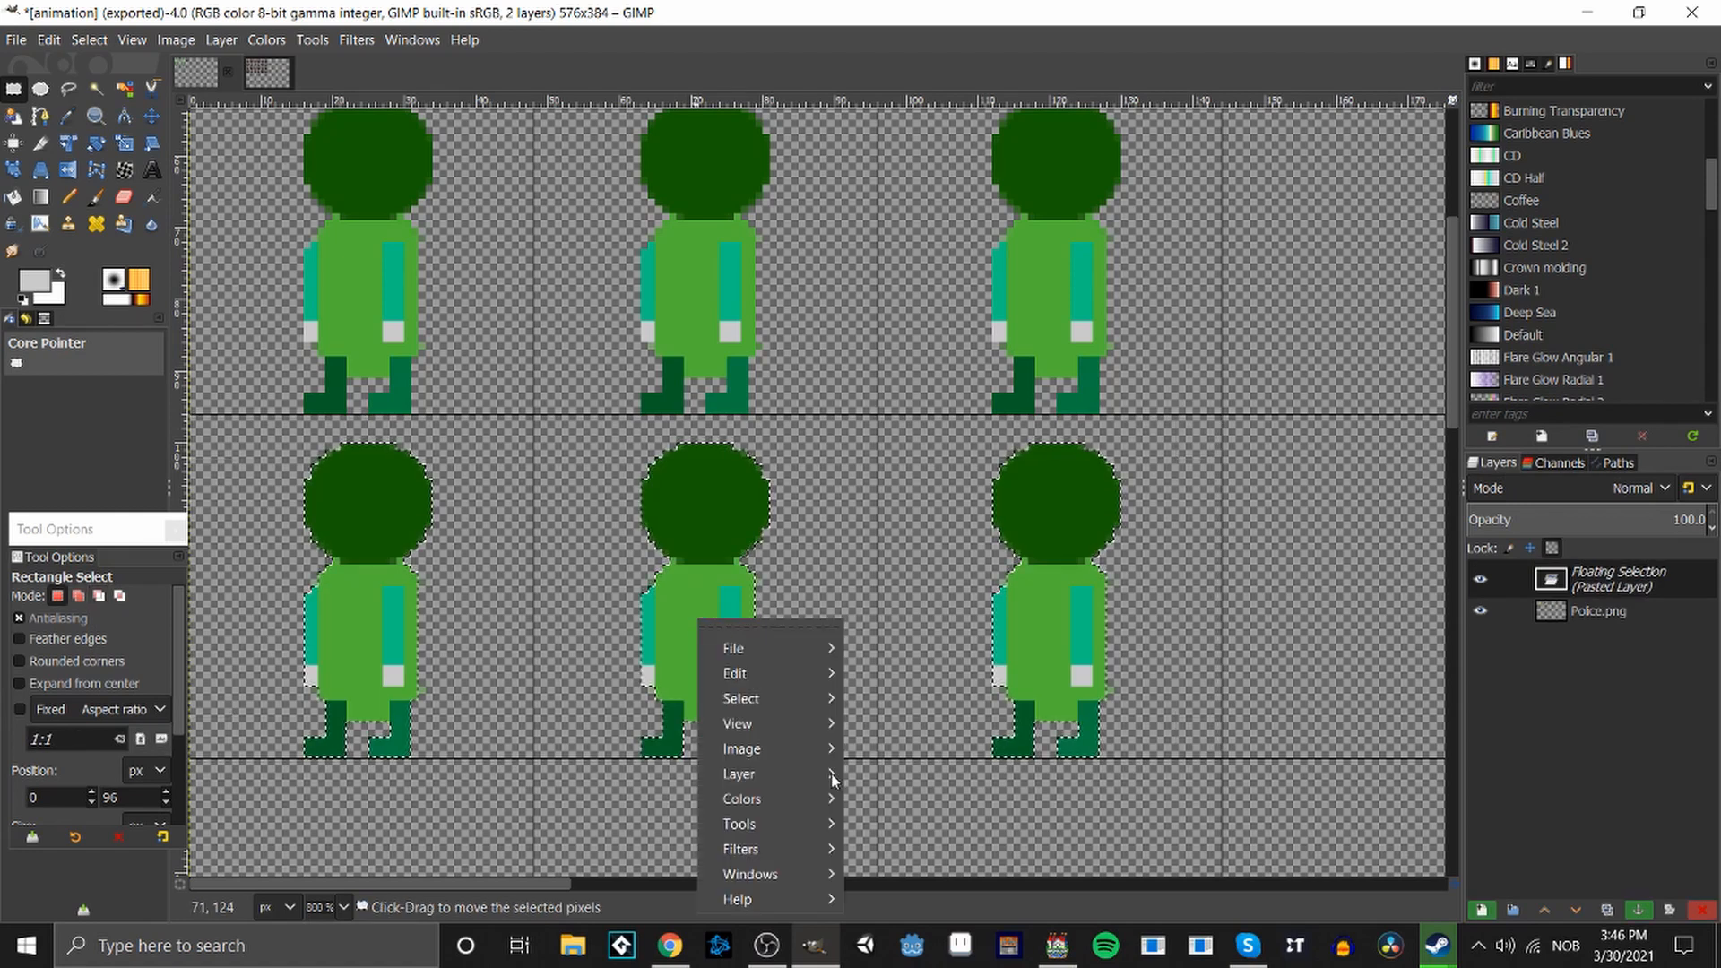
pyautogui.moveTo(780, 819)
pyautogui.moveTo(986, 704)
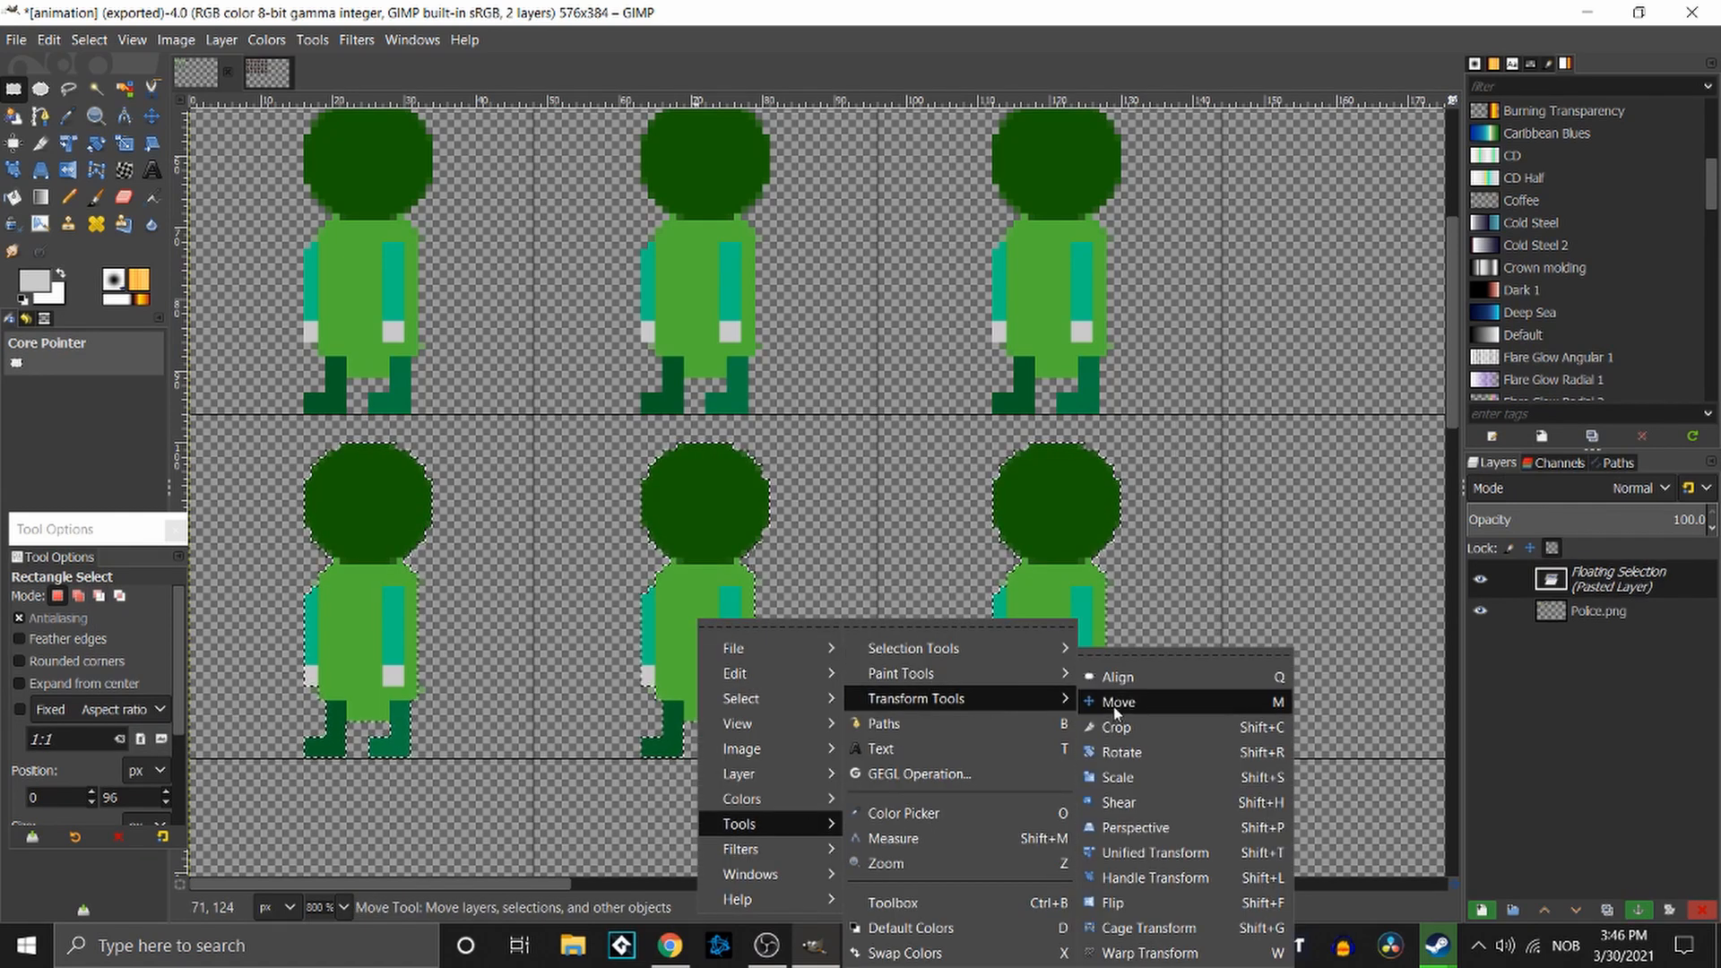
pyautogui.click(1143, 902)
pyautogui.click(780, 608)
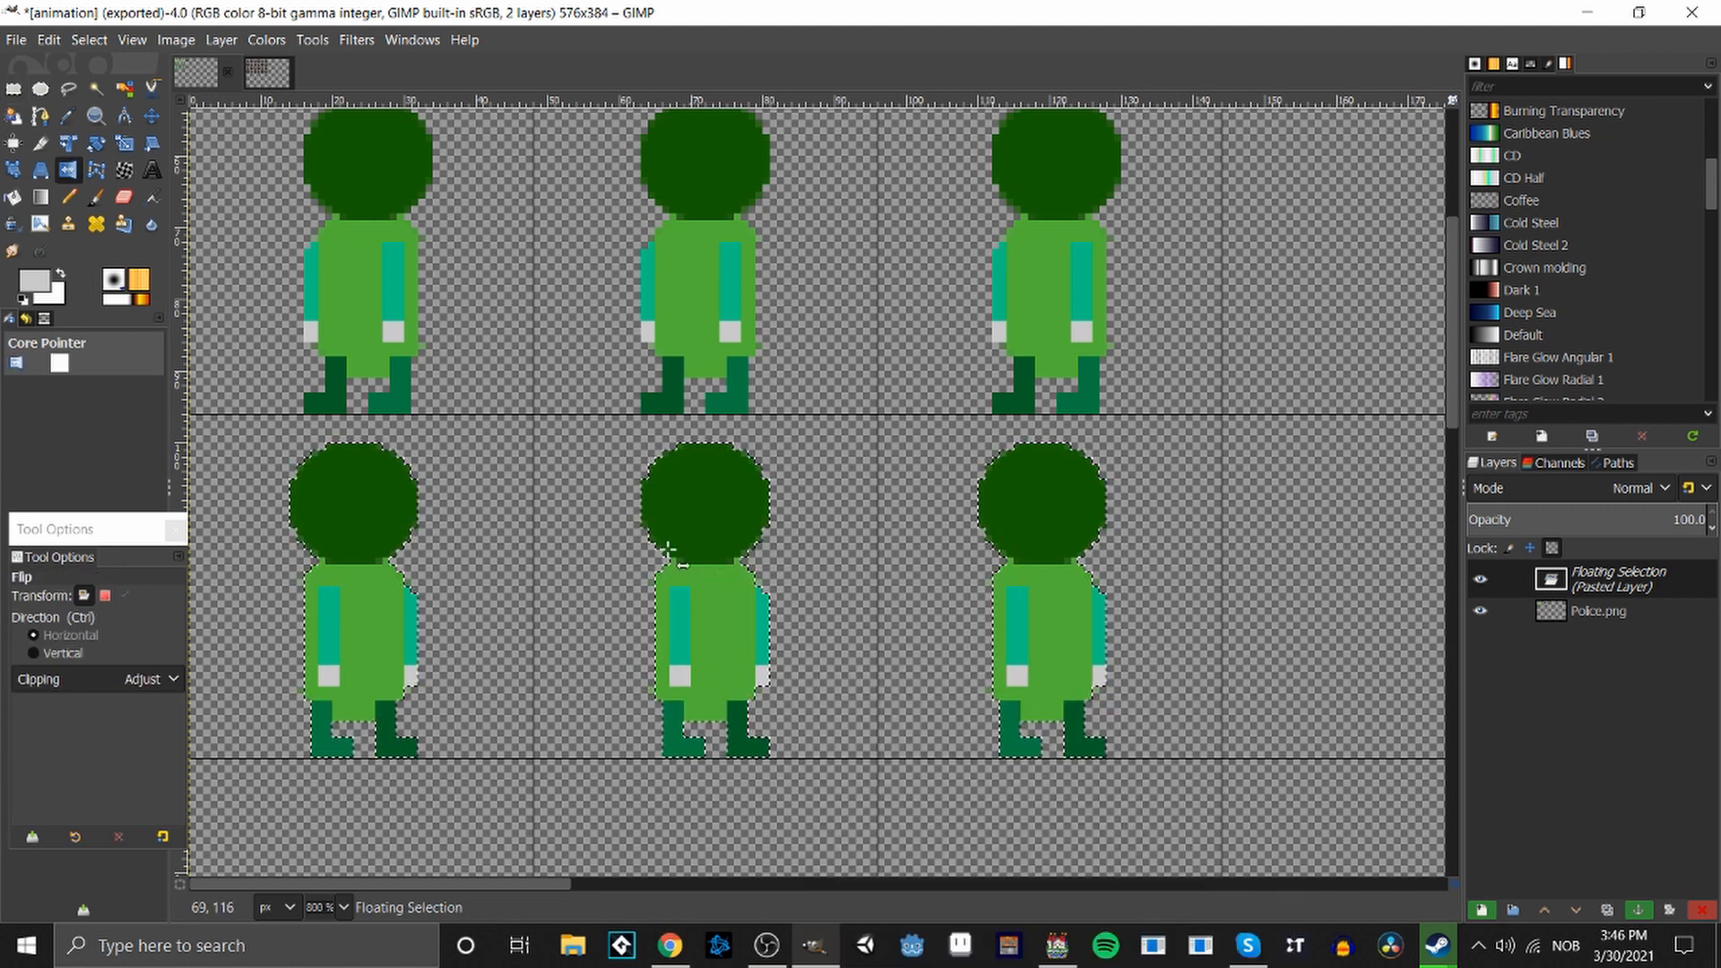
pyautogui.press('r')
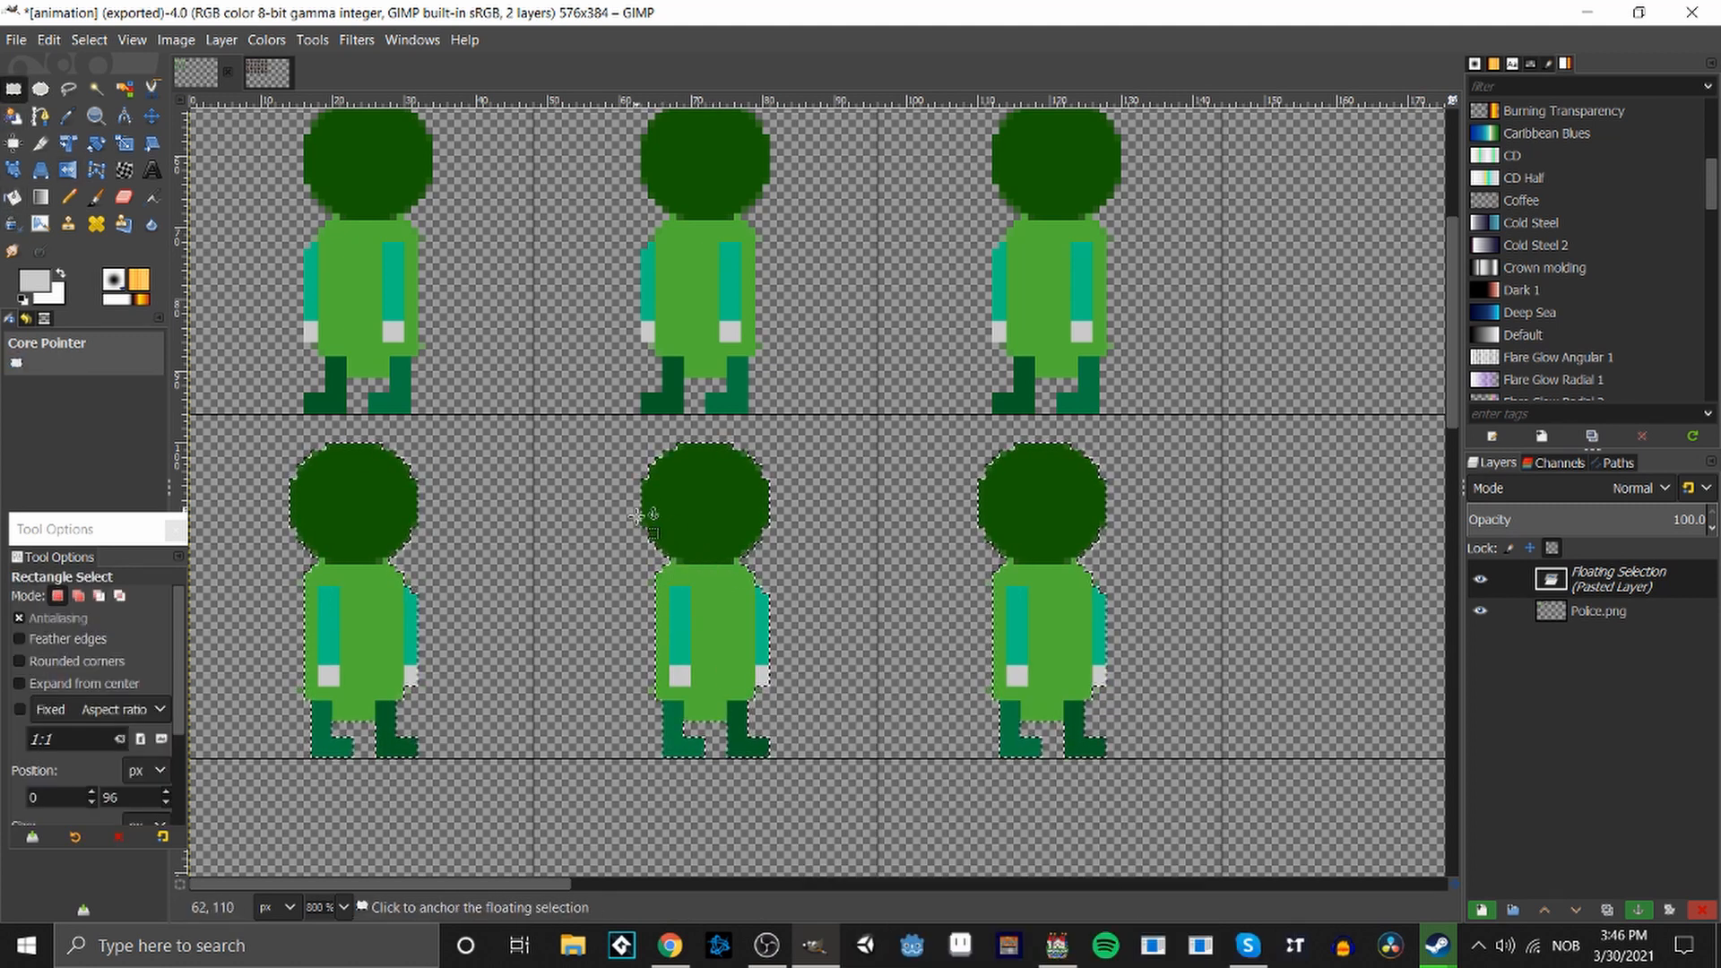
pyautogui.scroll(5, 870, 633)
pyautogui.scroll(-3, 870, 634)
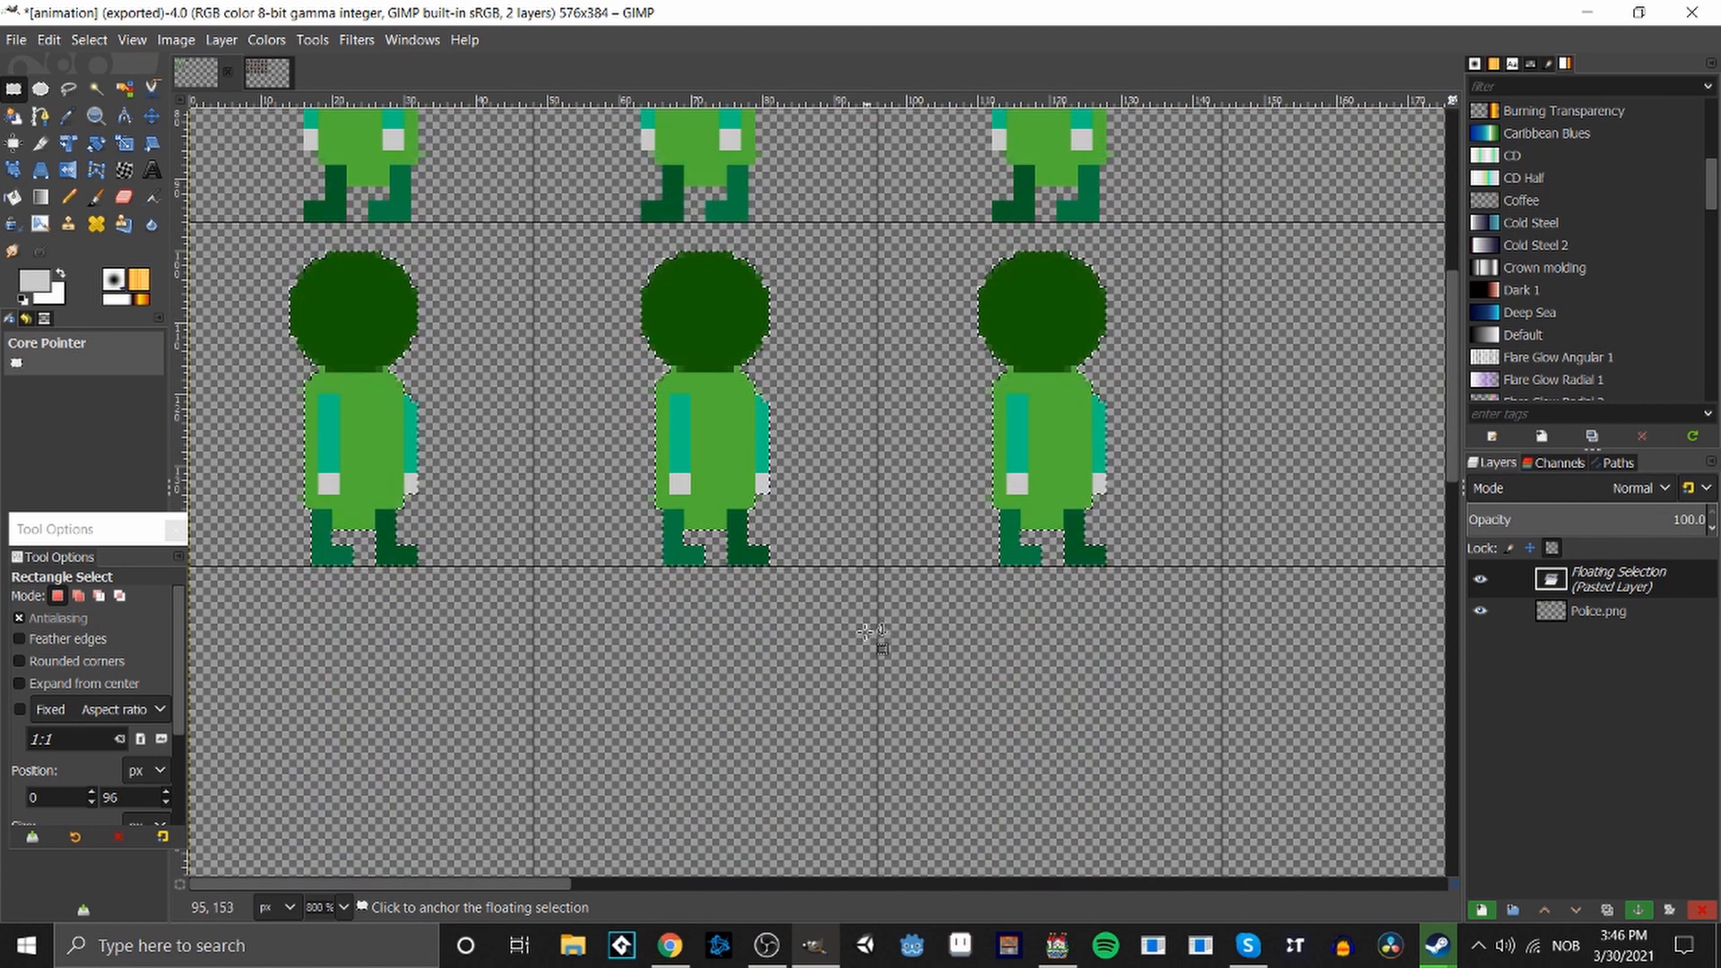
pyautogui.click(787, 708)
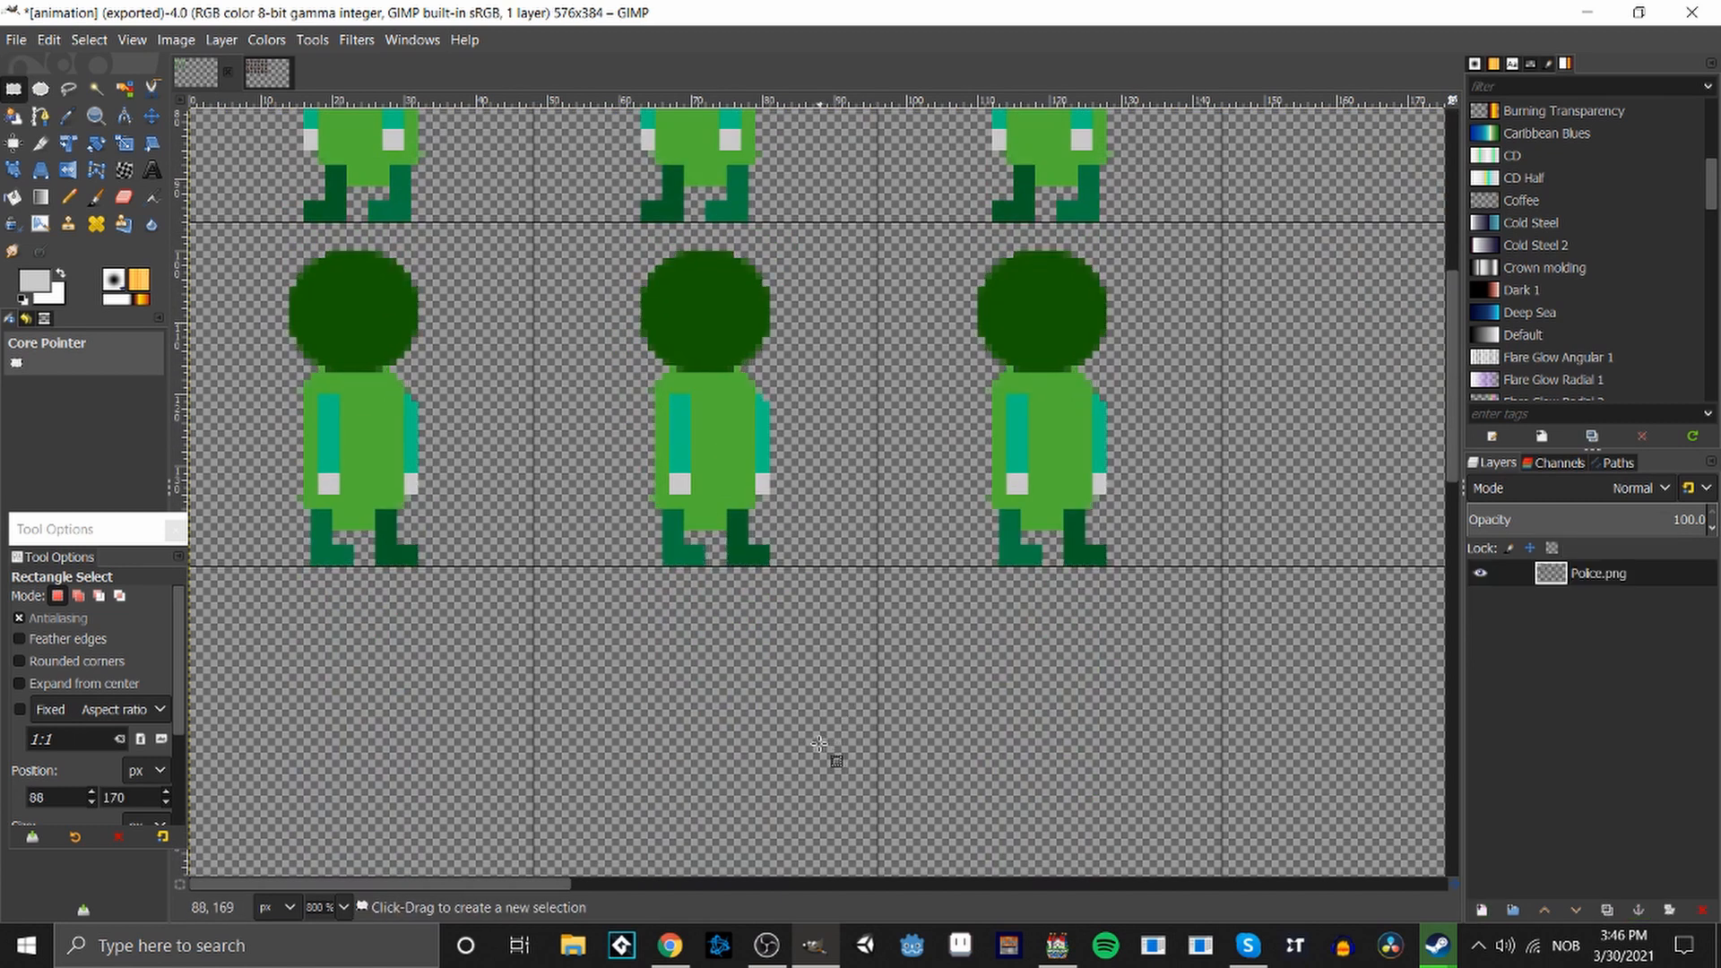
# Copy the first row's middle figure into the fourth row's middle frame, align it with the column above and anchor it.
pyautogui.scroll(3, 807, 701)
pyautogui.moveTo(605, 124); pyautogui.dragTo(853, 481)
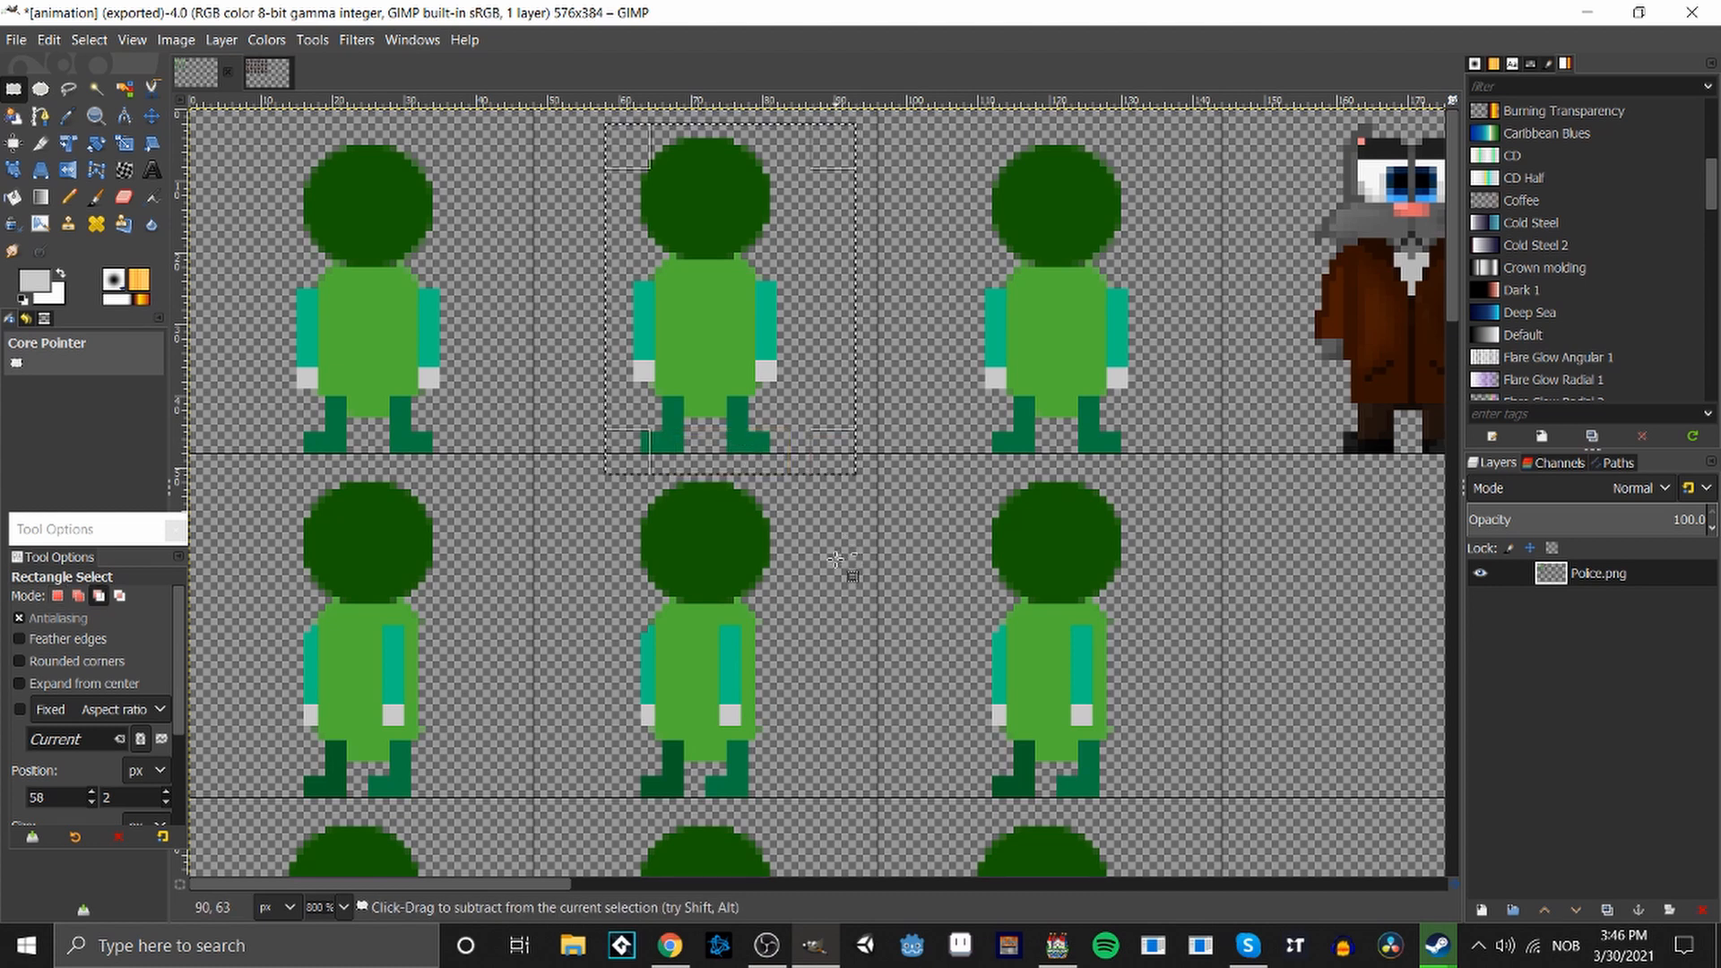
pyautogui.hotkey('ctrl', 'c')
pyautogui.scroll(-3, 806, 591)
pyautogui.hotkey('ctrl', 'v')
pyautogui.scroll(-5, 788, 645)
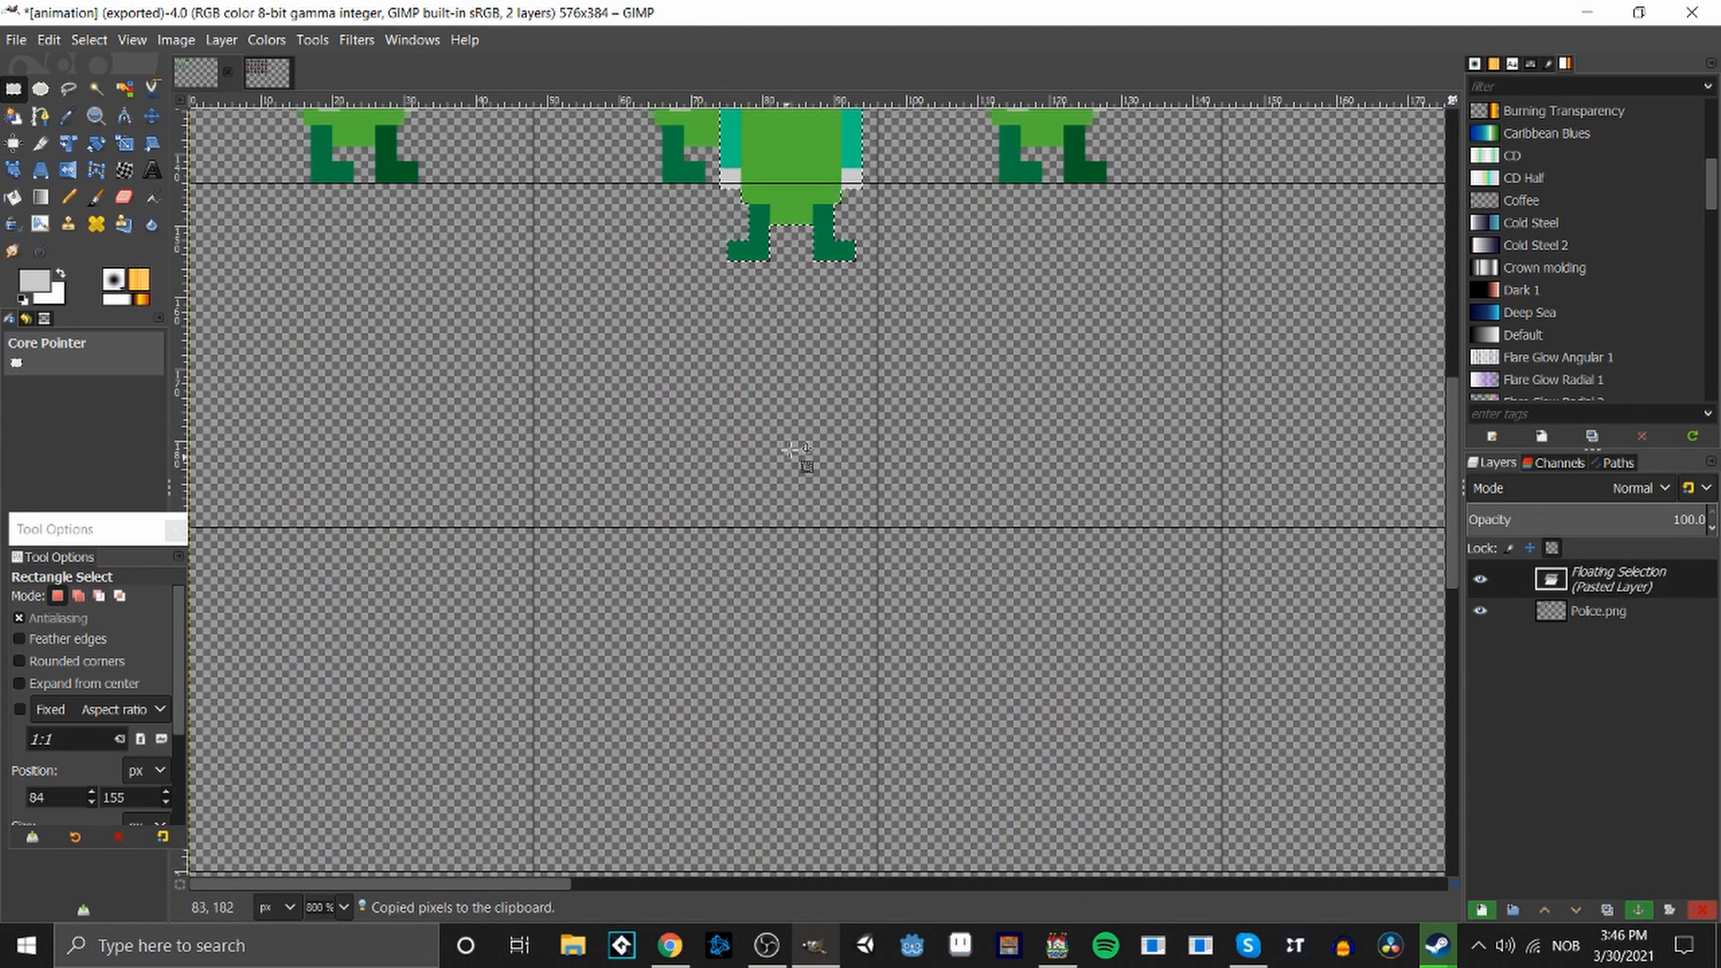
pyautogui.scroll(2, 789, 645)
pyautogui.moveTo(777, 324); pyautogui.dragTo(700, 595)
pyautogui.scroll(4, 952, 724)
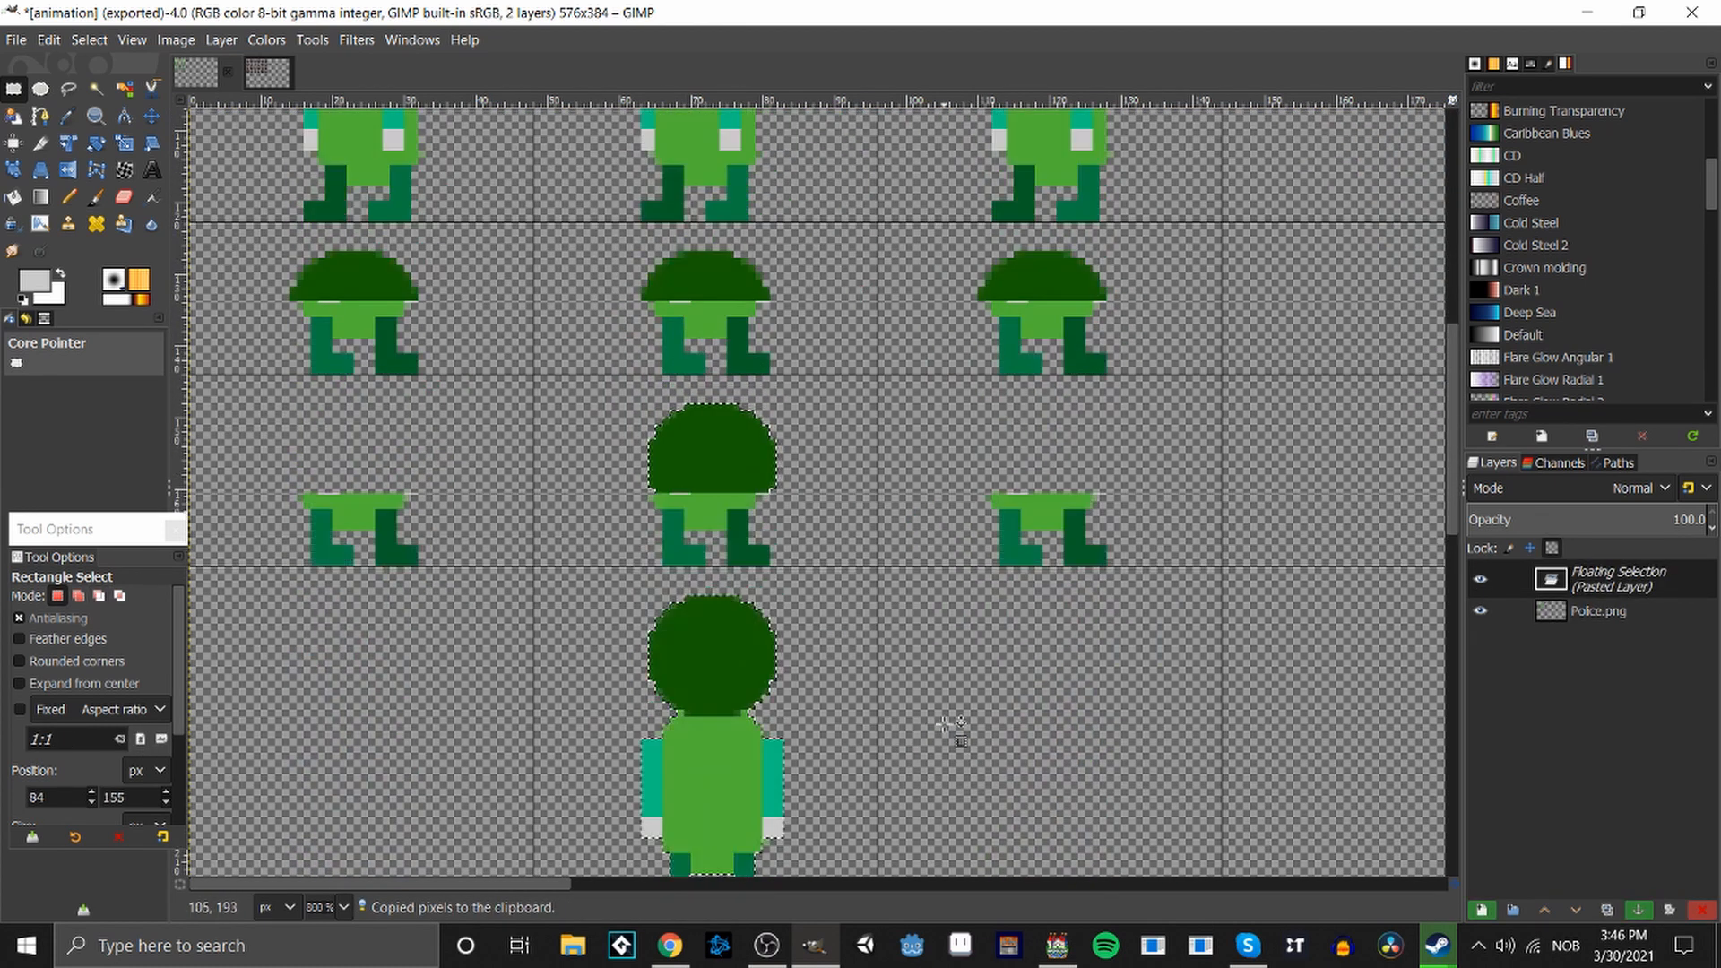
pyautogui.scroll(-3, 946, 717)
pyautogui.scroll(-2, 771, 717)
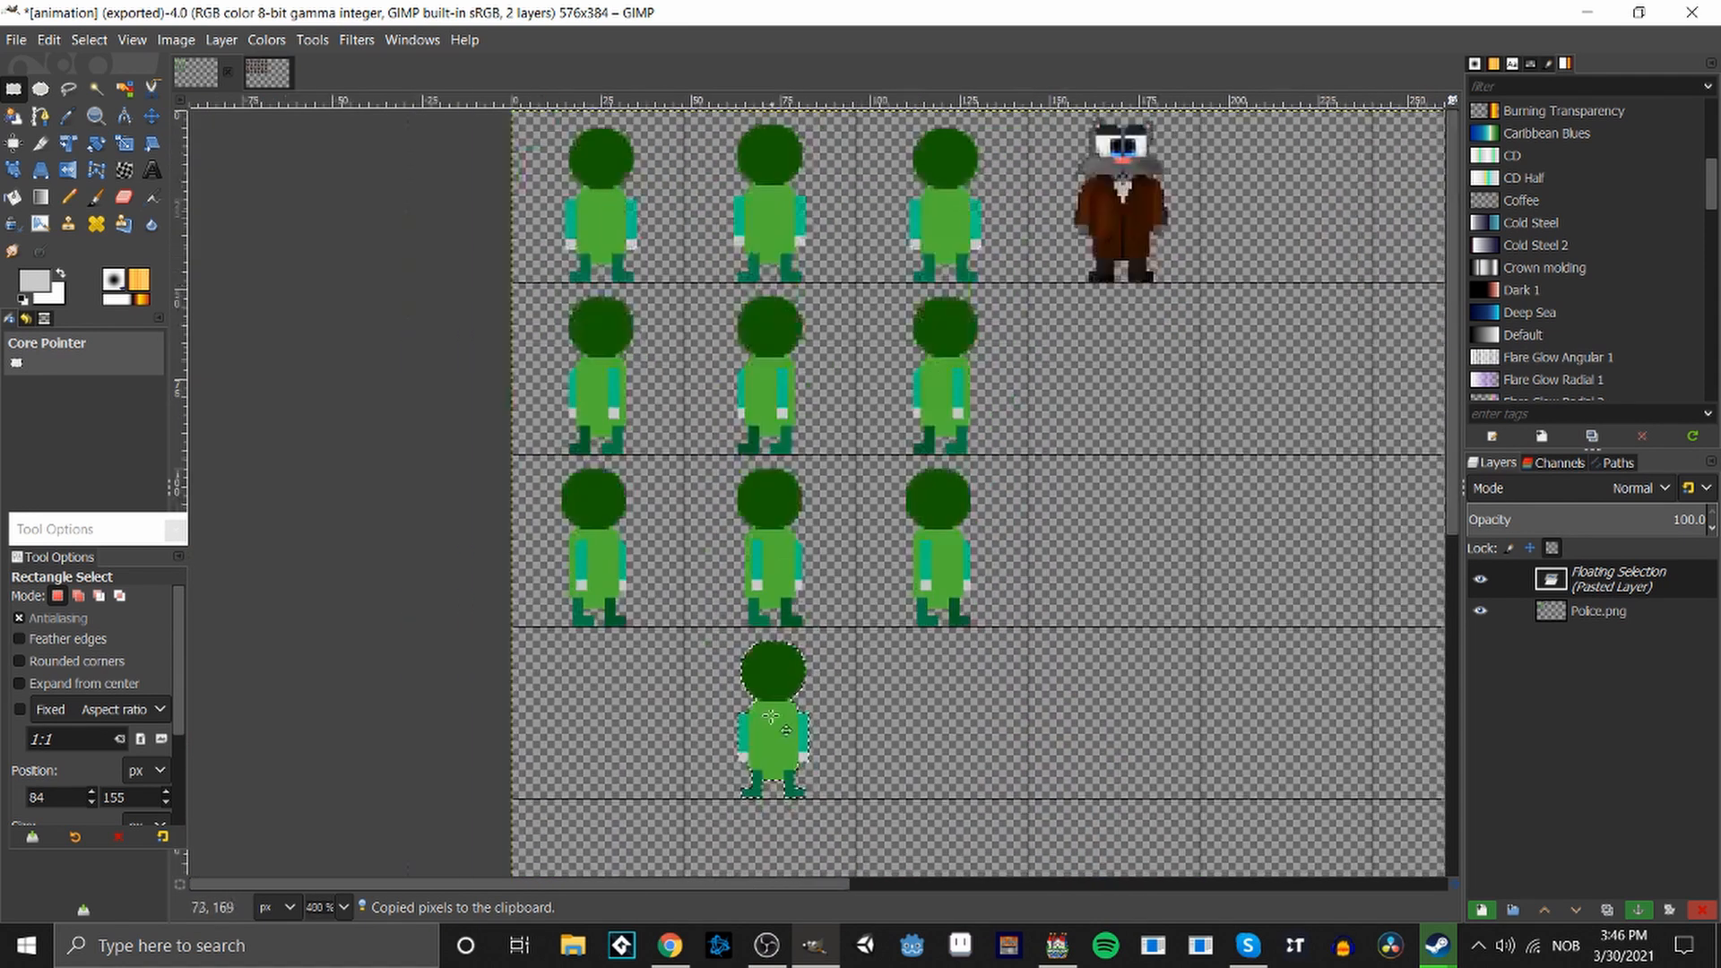
pyautogui.moveTo(780, 718); pyautogui.dragTo(777, 718)
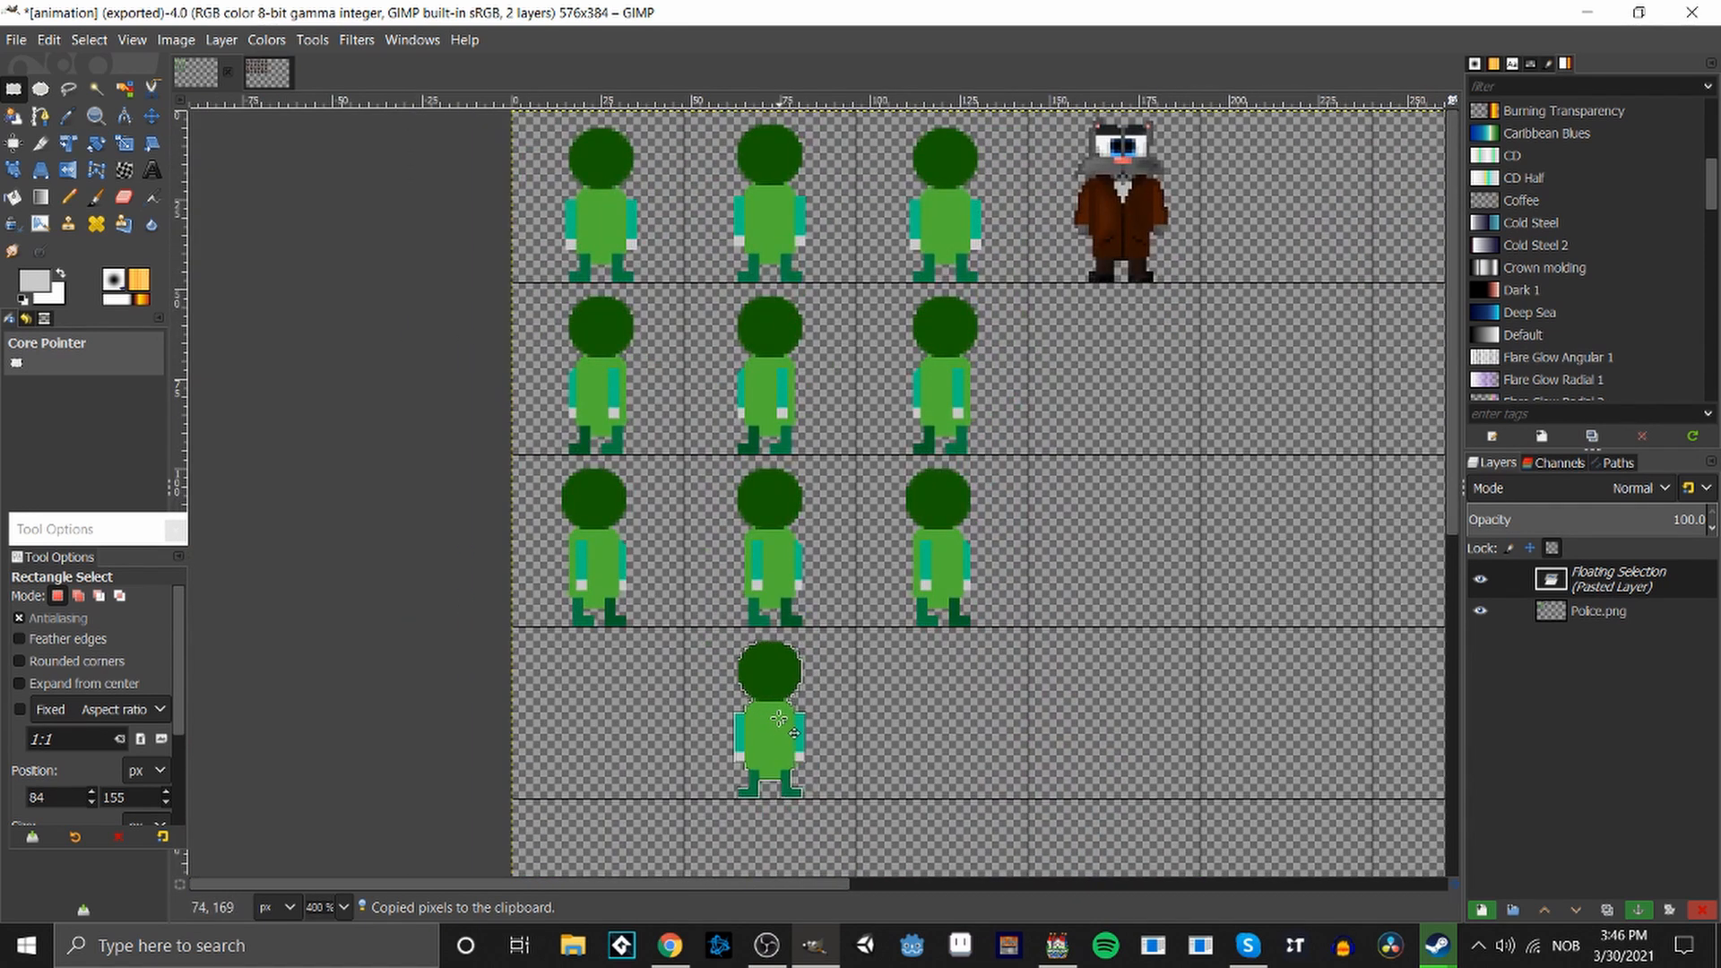
pyautogui.click(901, 769)
# Check the fourth-row figure's horizontal alignment against the middle figures above with a temporary rectangular selection.
pyautogui.moveTo(794, 819); pyautogui.dragTo(681, 150)
pyautogui.moveTo(728, 319); pyautogui.dragTo(738, 324)
pyautogui.scroll(2, 822, 613)
pyautogui.scroll(-5, 800, 716)
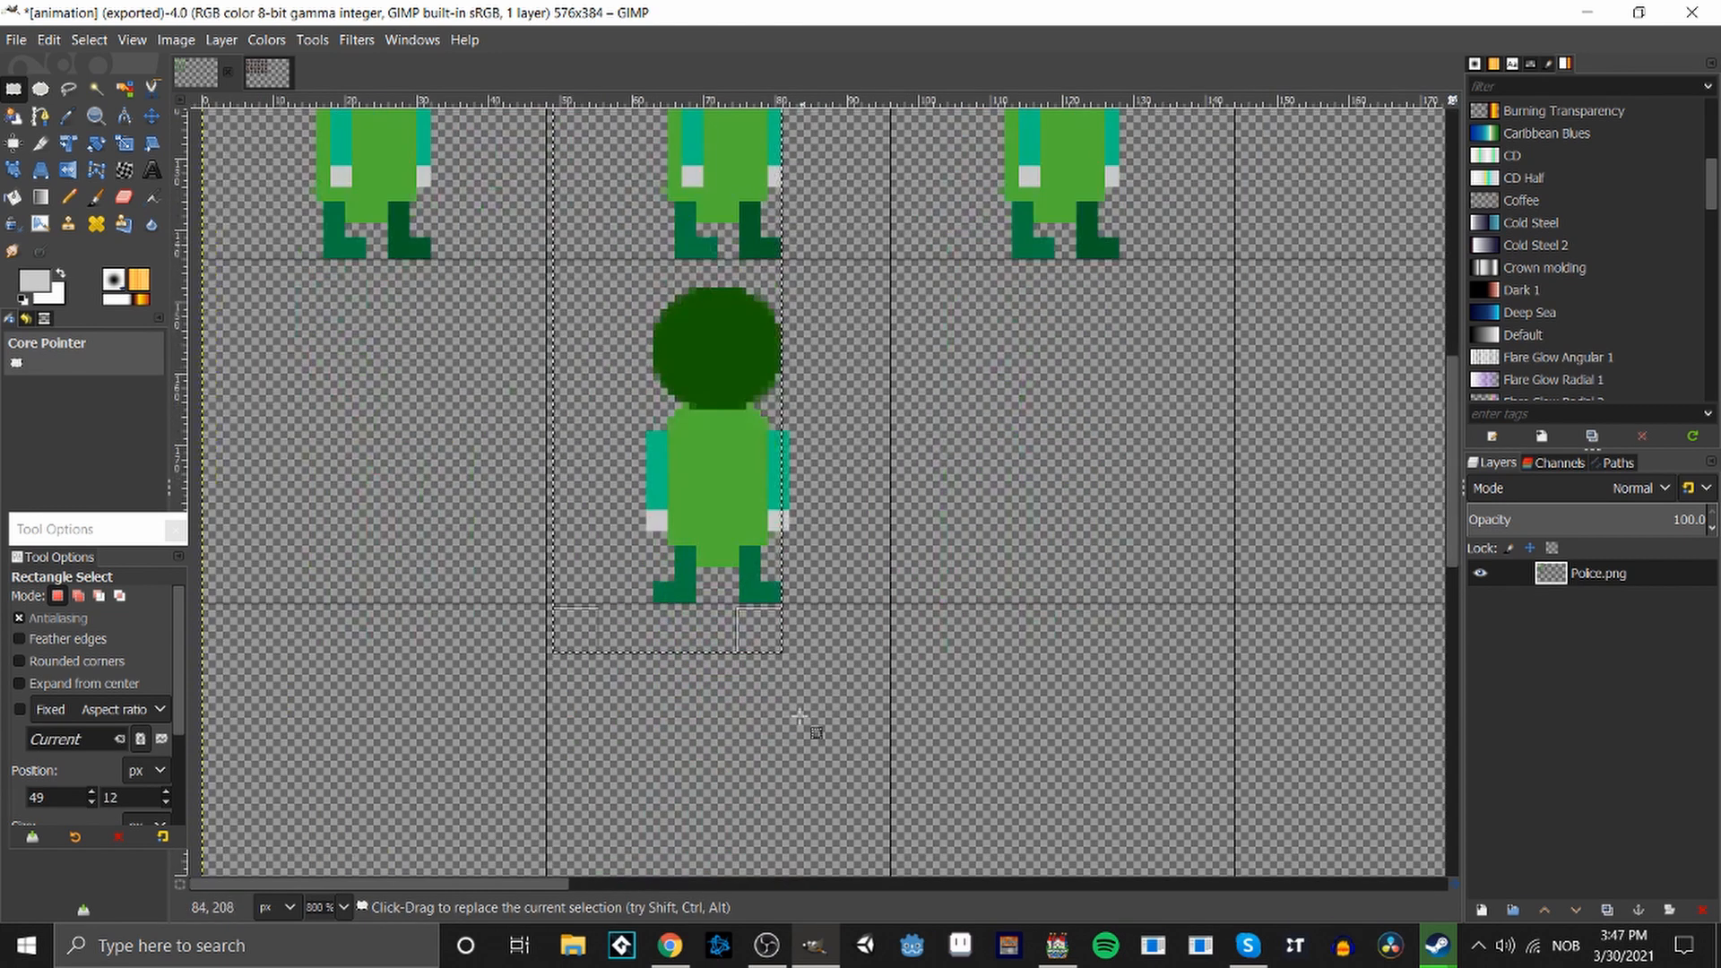
pyautogui.scroll(3, 780, 588)
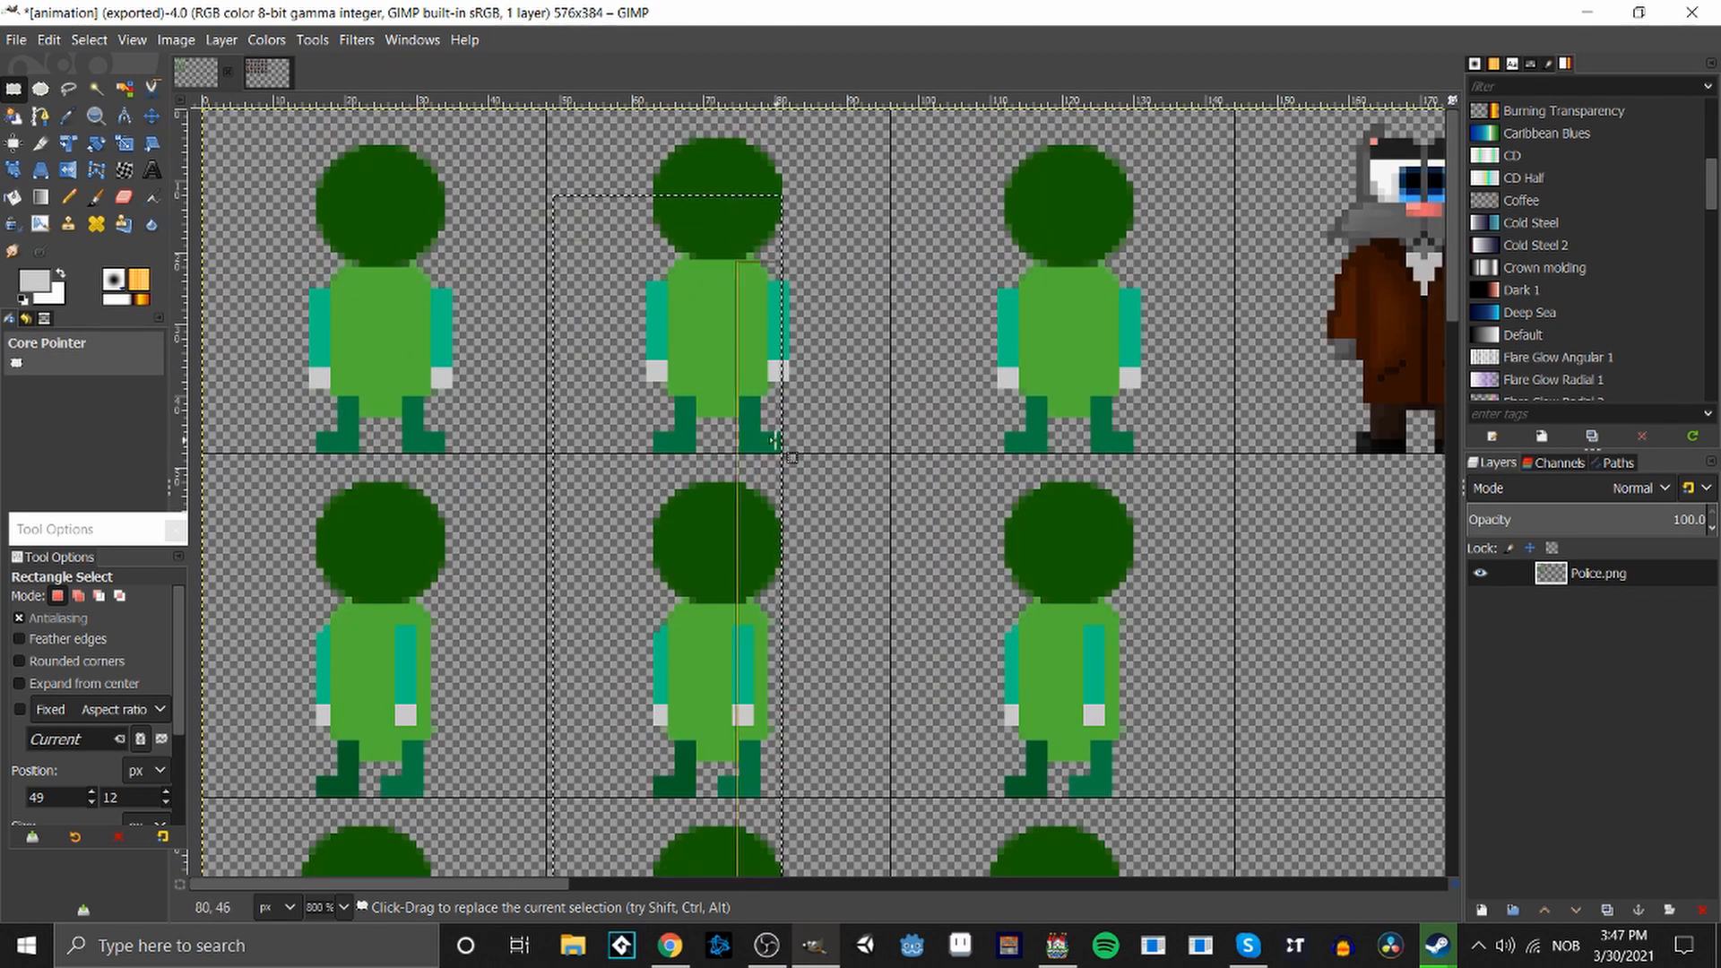
pyautogui.click(892, 492)
pyautogui.scroll(-2, 888, 488)
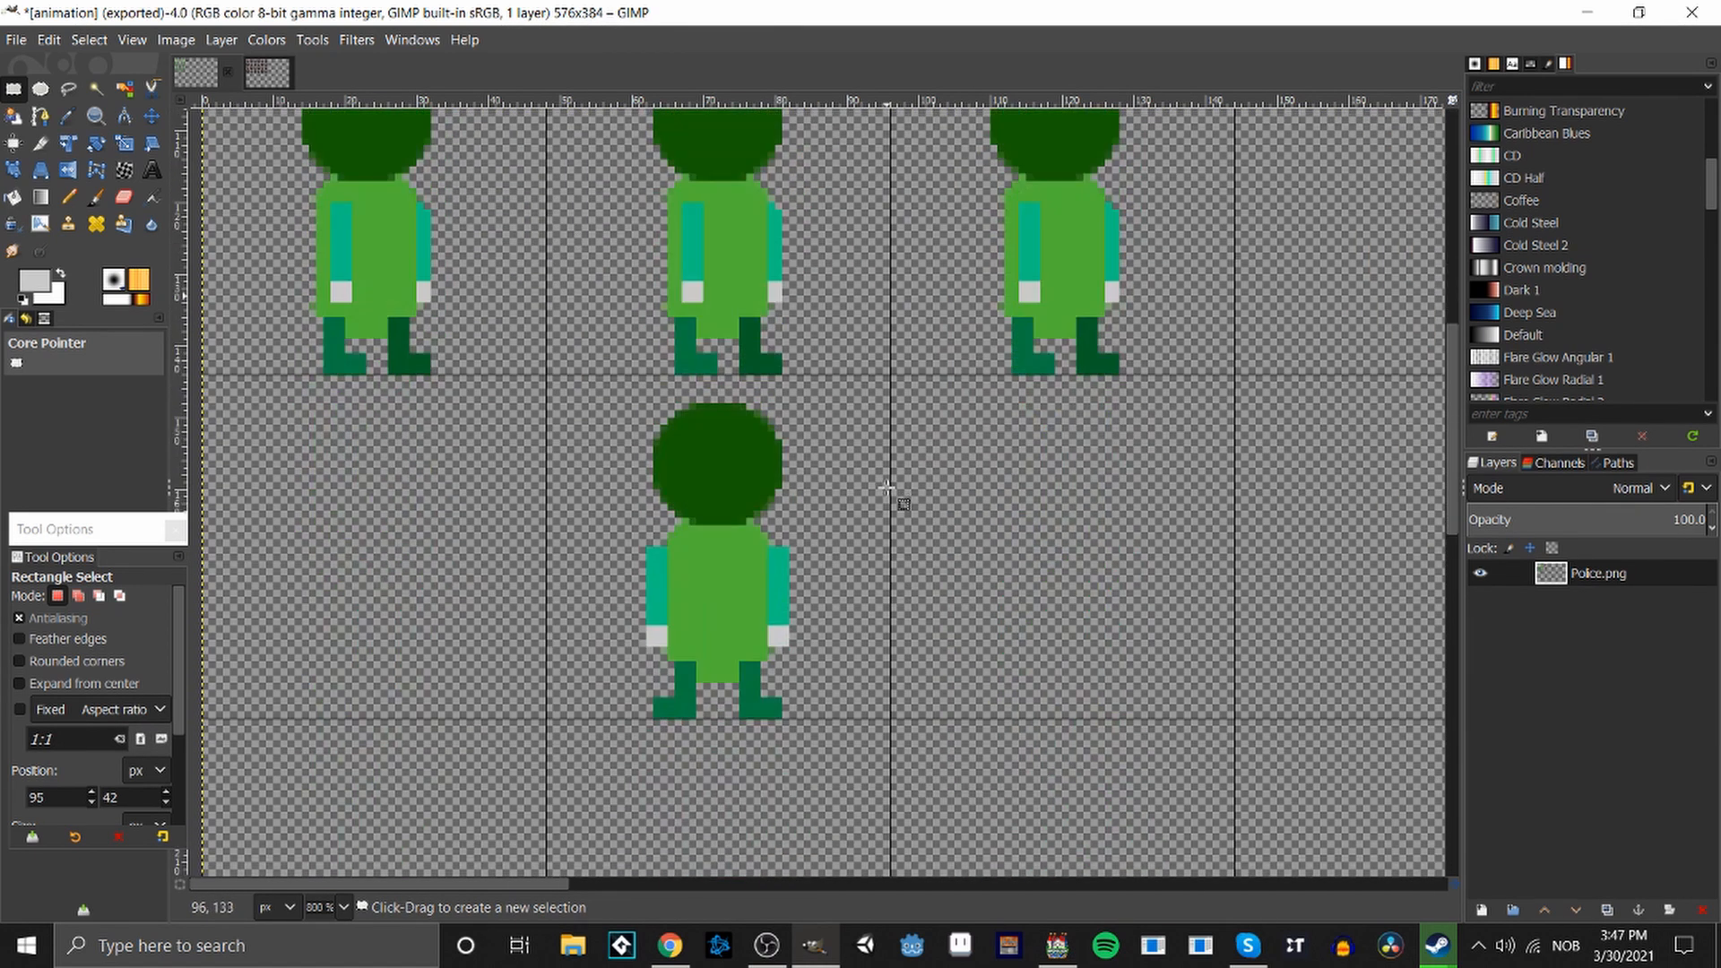
# Duplicate the fourth row's middle figure into the first frame of that row and anchor it.
pyautogui.keyDown('ctrl'); pyautogui.scroll(-2, 885, 488); pyautogui.keyUp('ctrl')
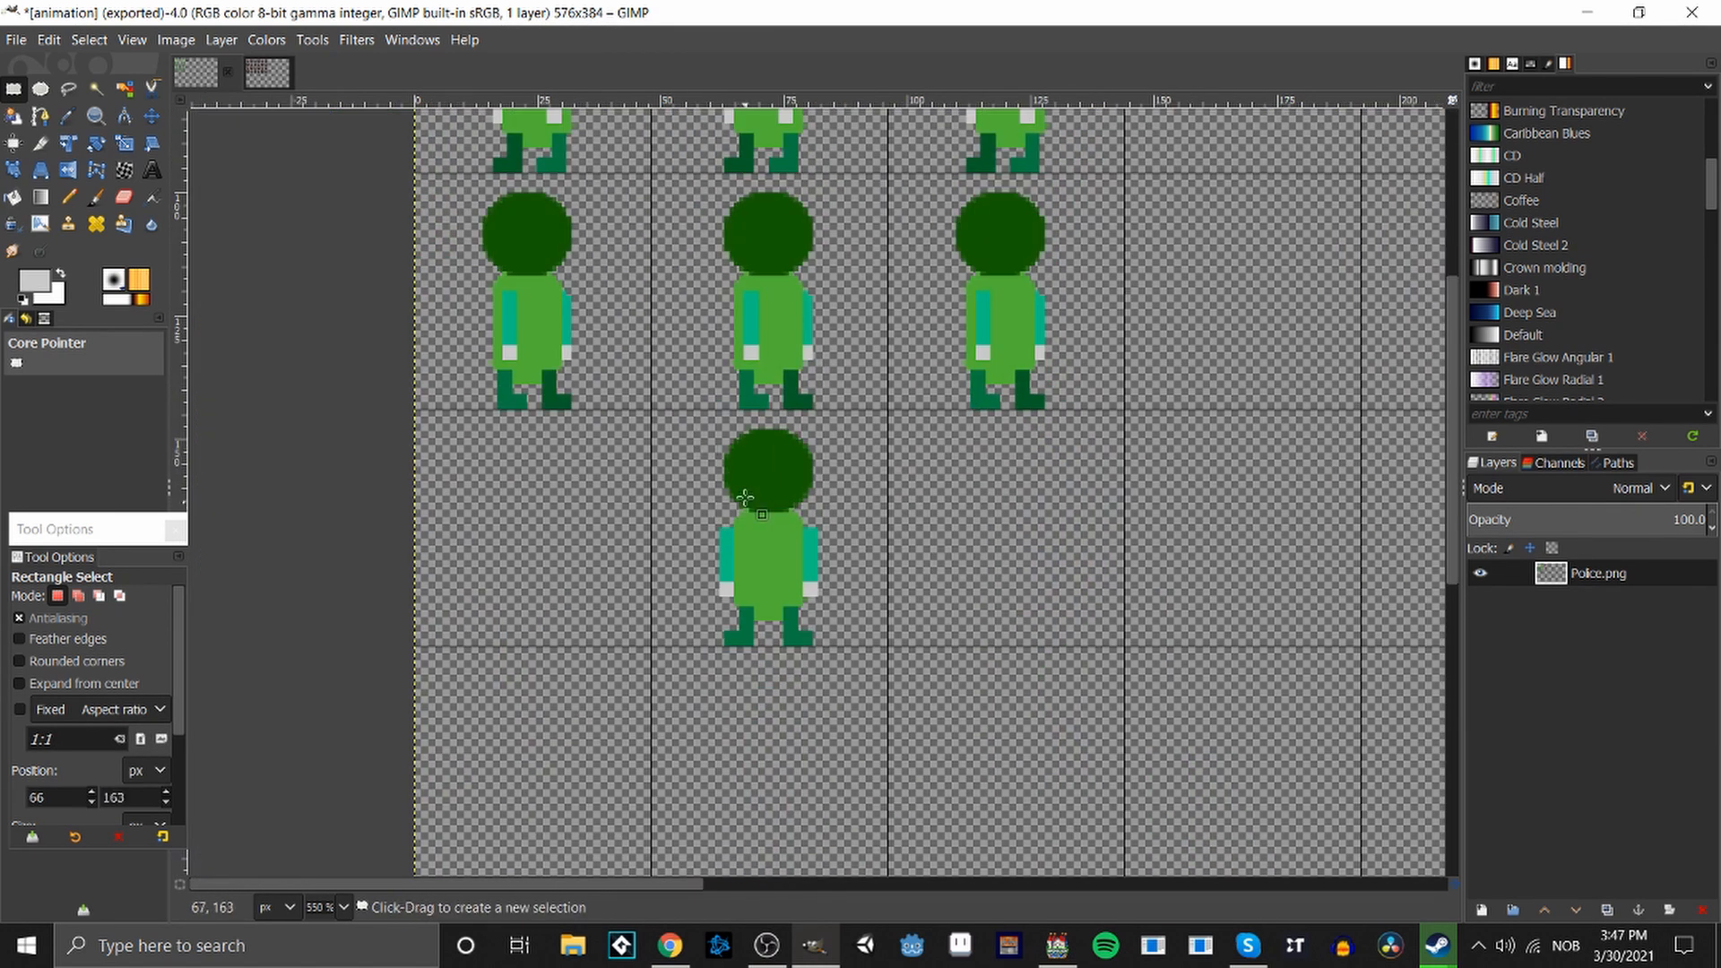
pyautogui.moveTo(681, 429); pyautogui.dragTo(871, 651)
pyautogui.hotkey('ctrl', 'c')
pyautogui.hotkey('ctrl', 'v')
pyautogui.moveTo(928, 497)
pyautogui.mouseDown()
pyautogui.moveTo(533, 543)
pyautogui.moveTo(546, 571)
pyautogui.moveTo(531, 571)
pyautogui.mouseUp()
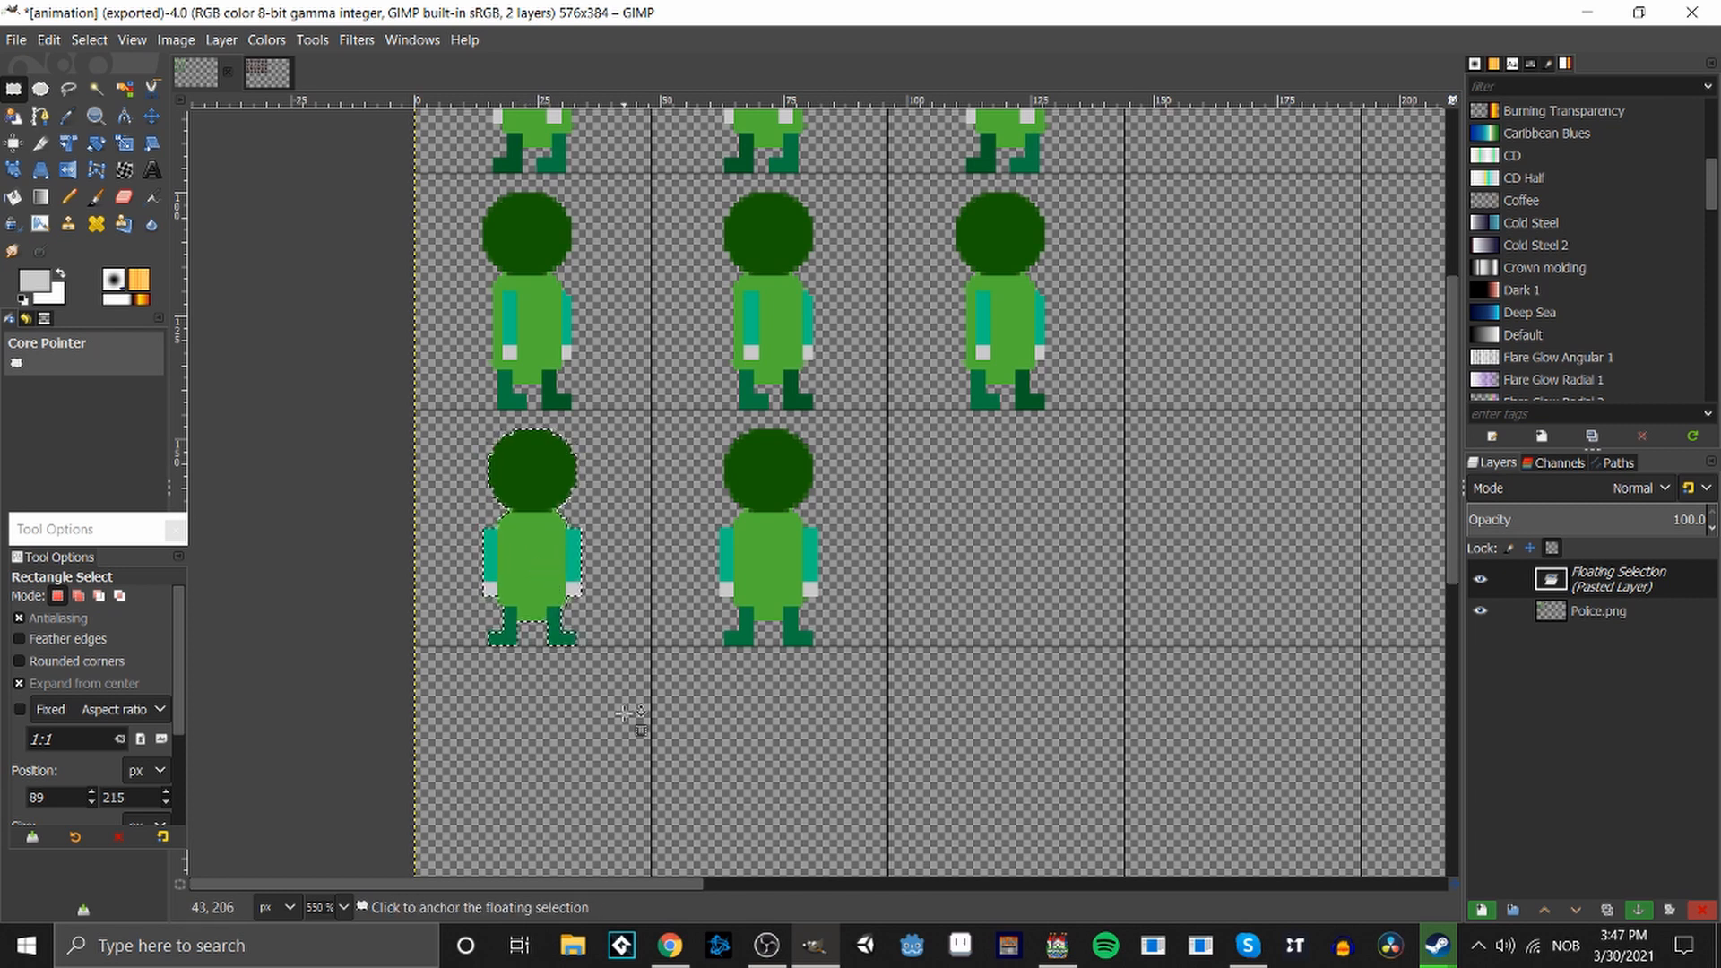
pyautogui.scroll(-1, 626, 714)
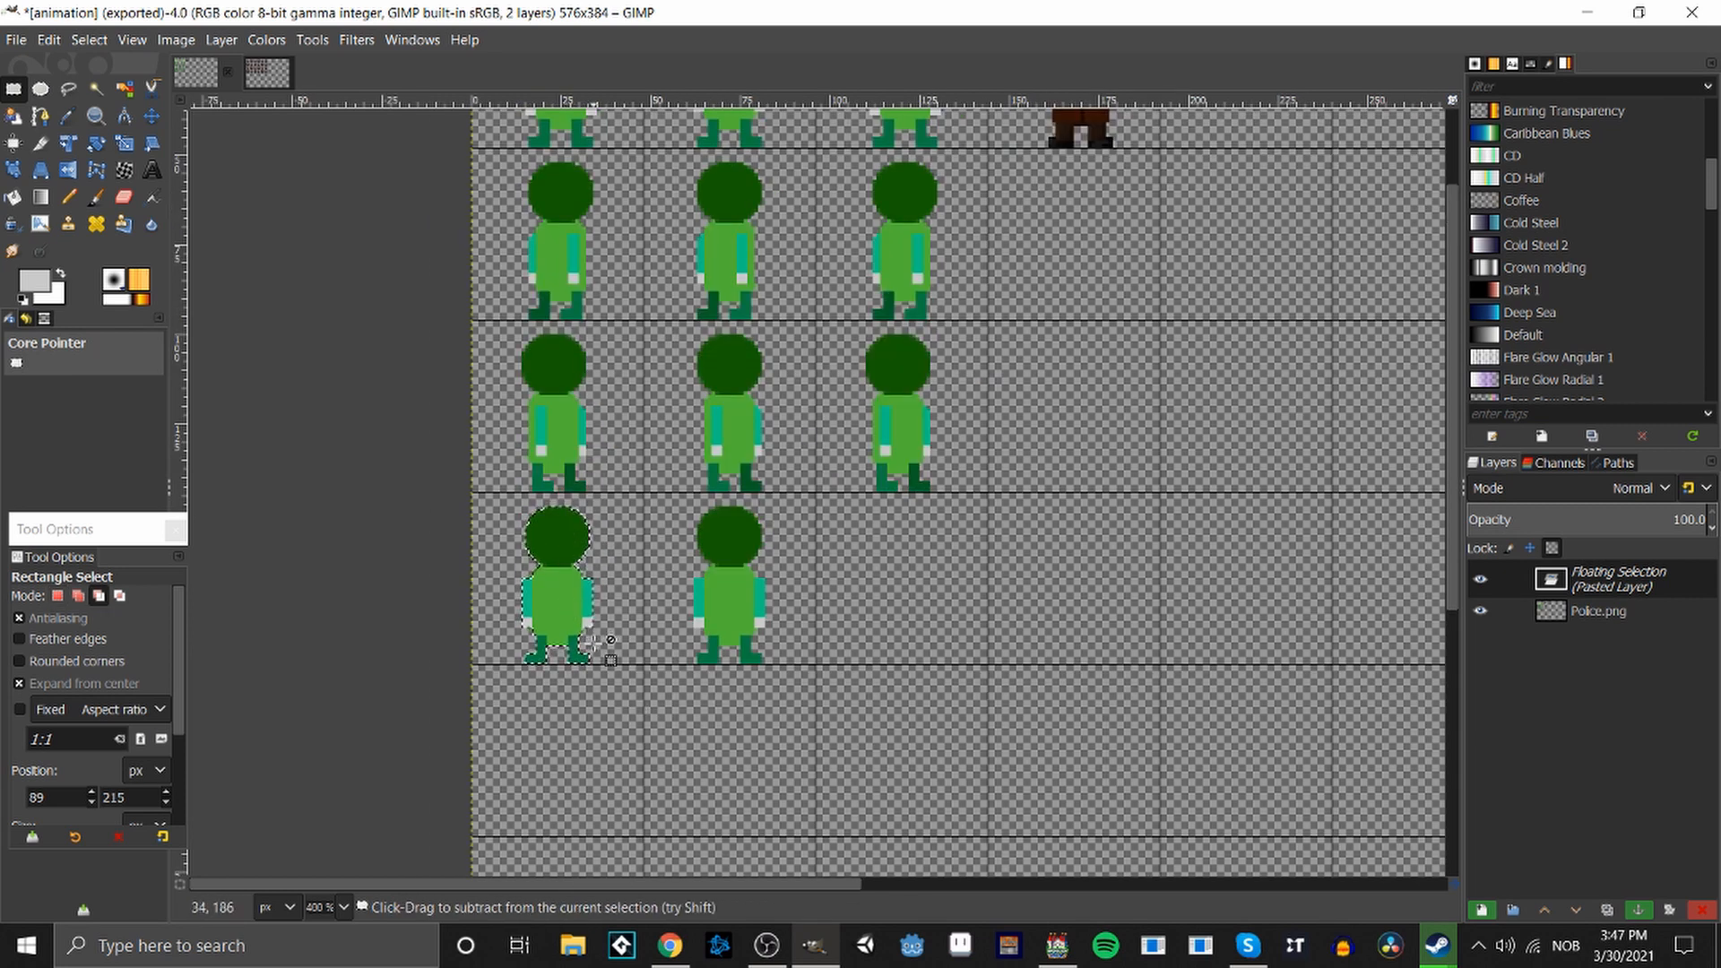
pyautogui.click(646, 780)
# Paste another copy of the front-facing figure into the fourth row's third frame, center it in the cell and anchor it.
pyautogui.hotkey('ctrl', 'v')
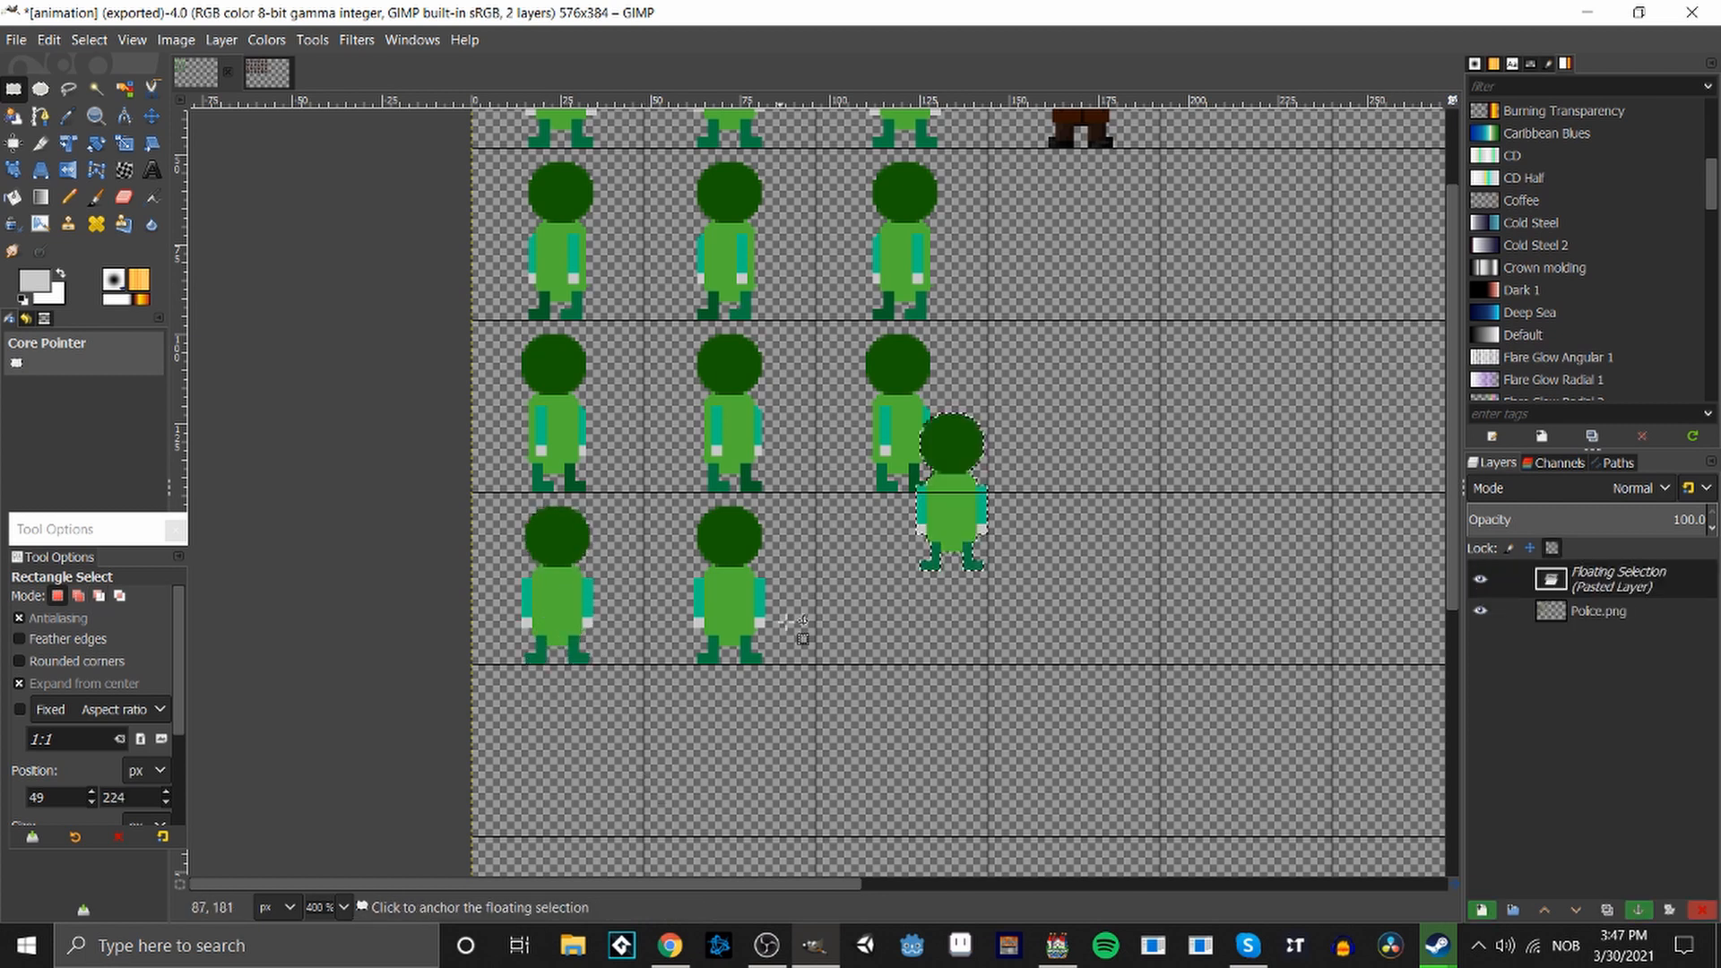
pyautogui.moveTo(950, 497); pyautogui.dragTo(957, 620)
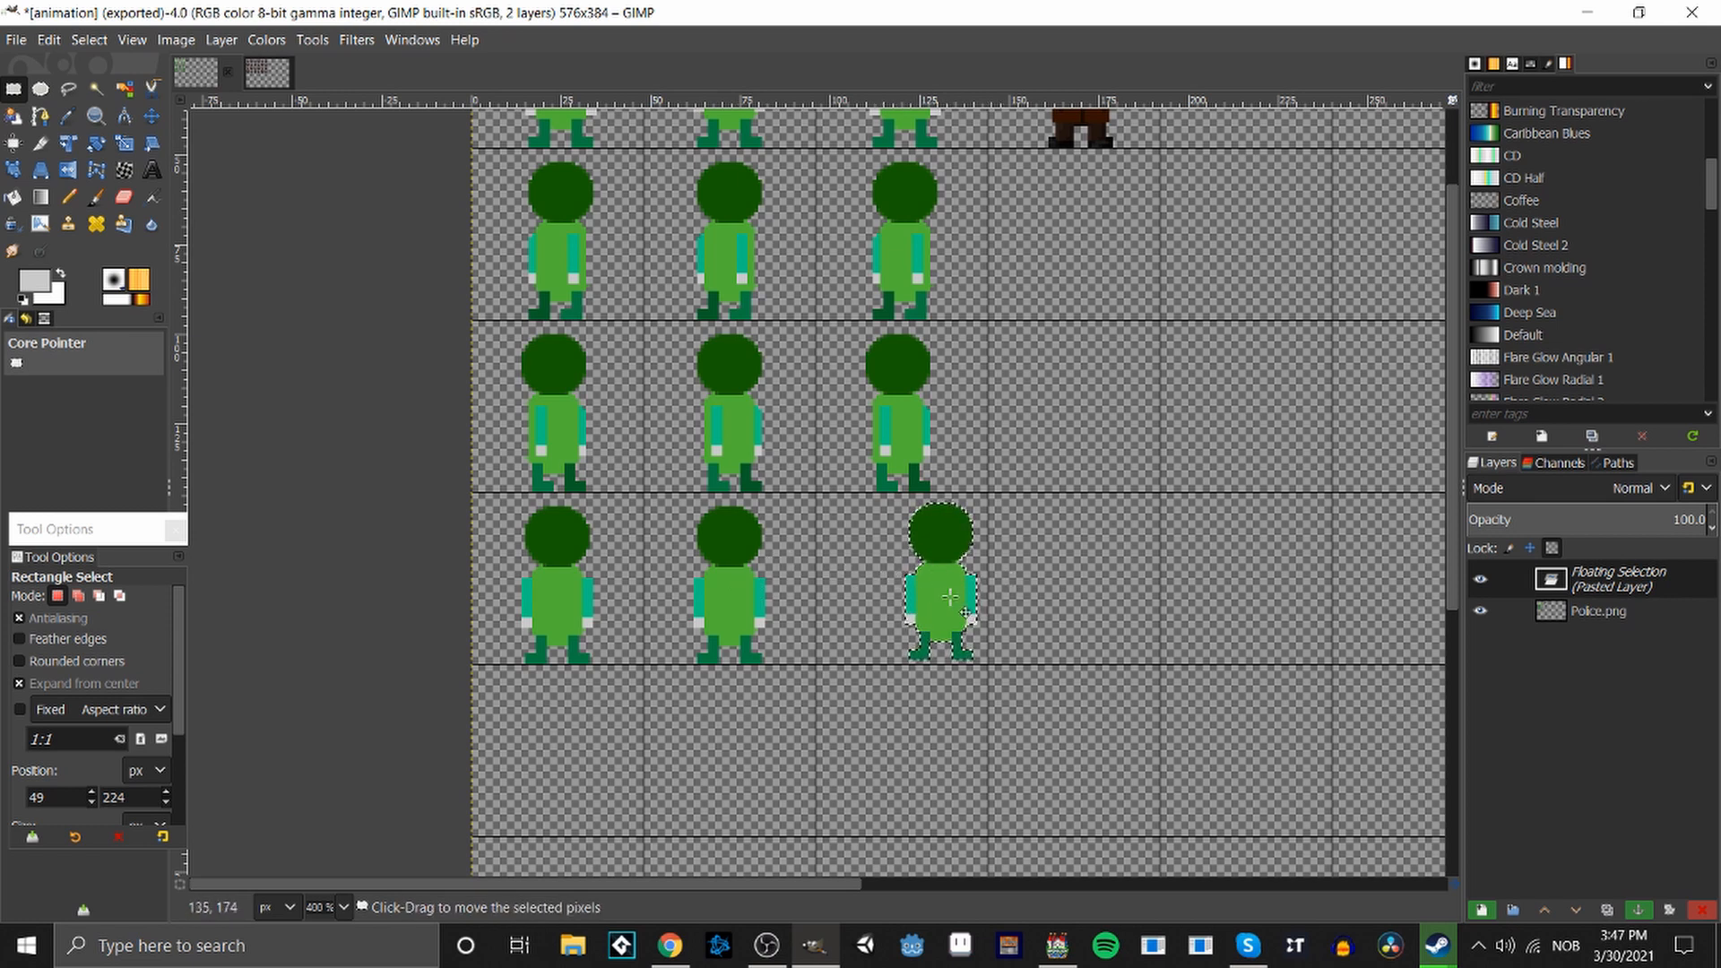
pyautogui.moveTo(943, 595); pyautogui.dragTo(943, 598)
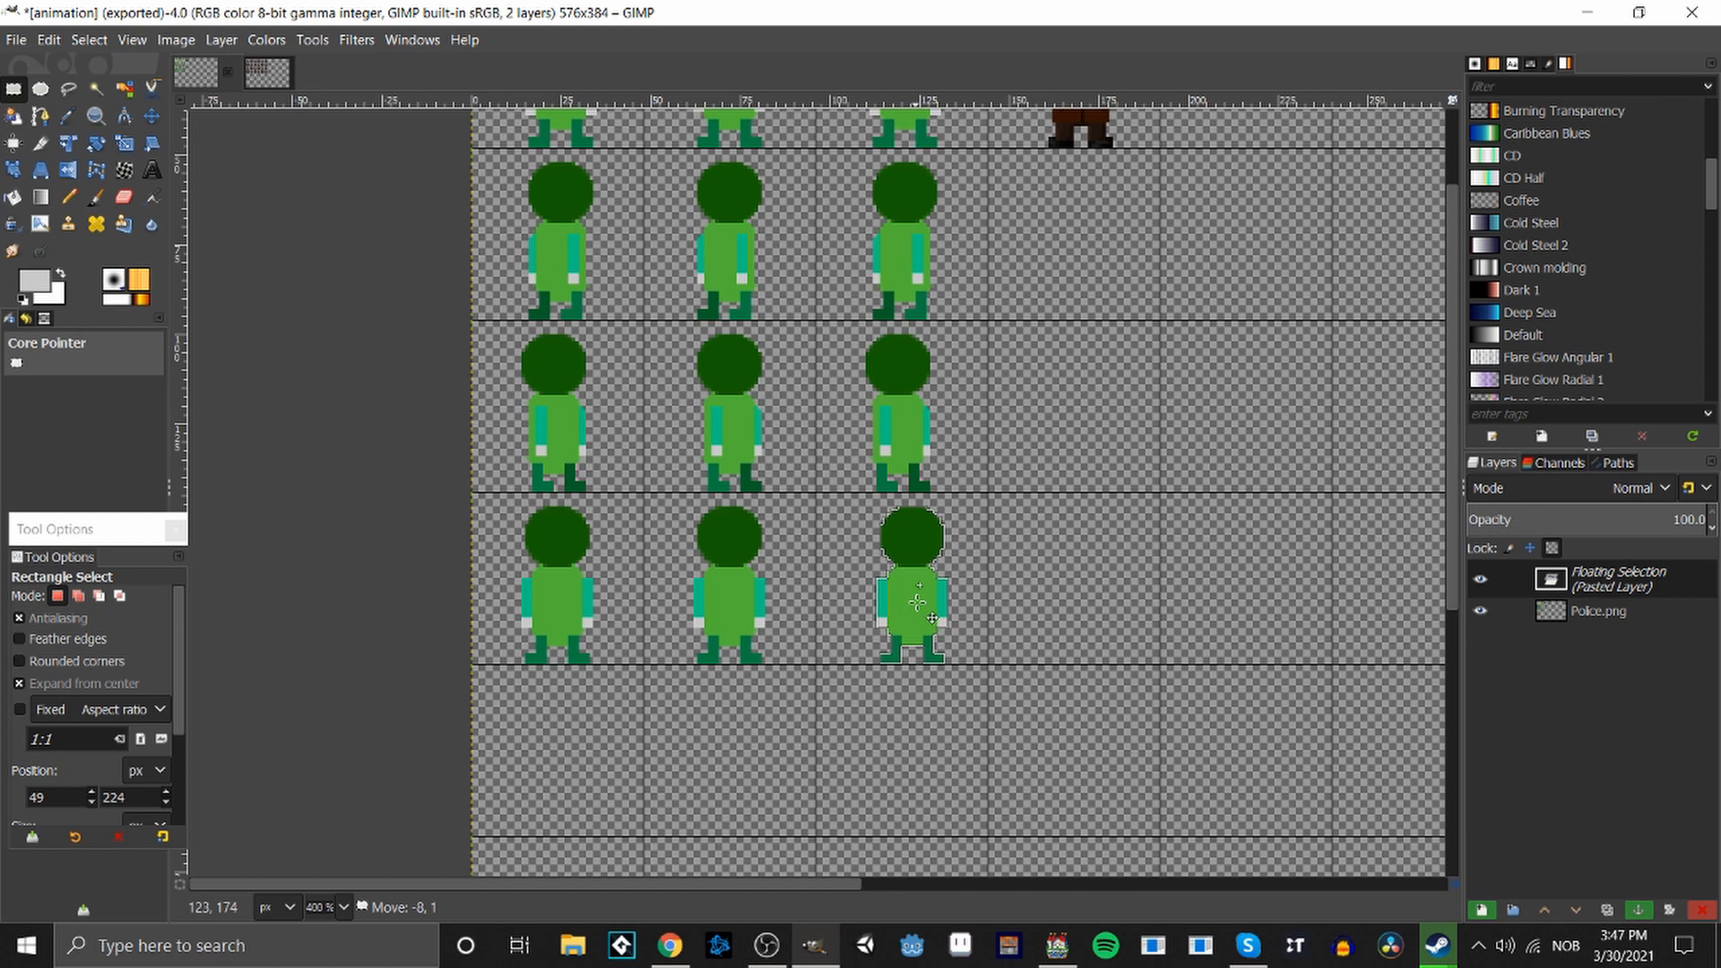
pyautogui.moveTo(919, 603); pyautogui.dragTo(918, 602)
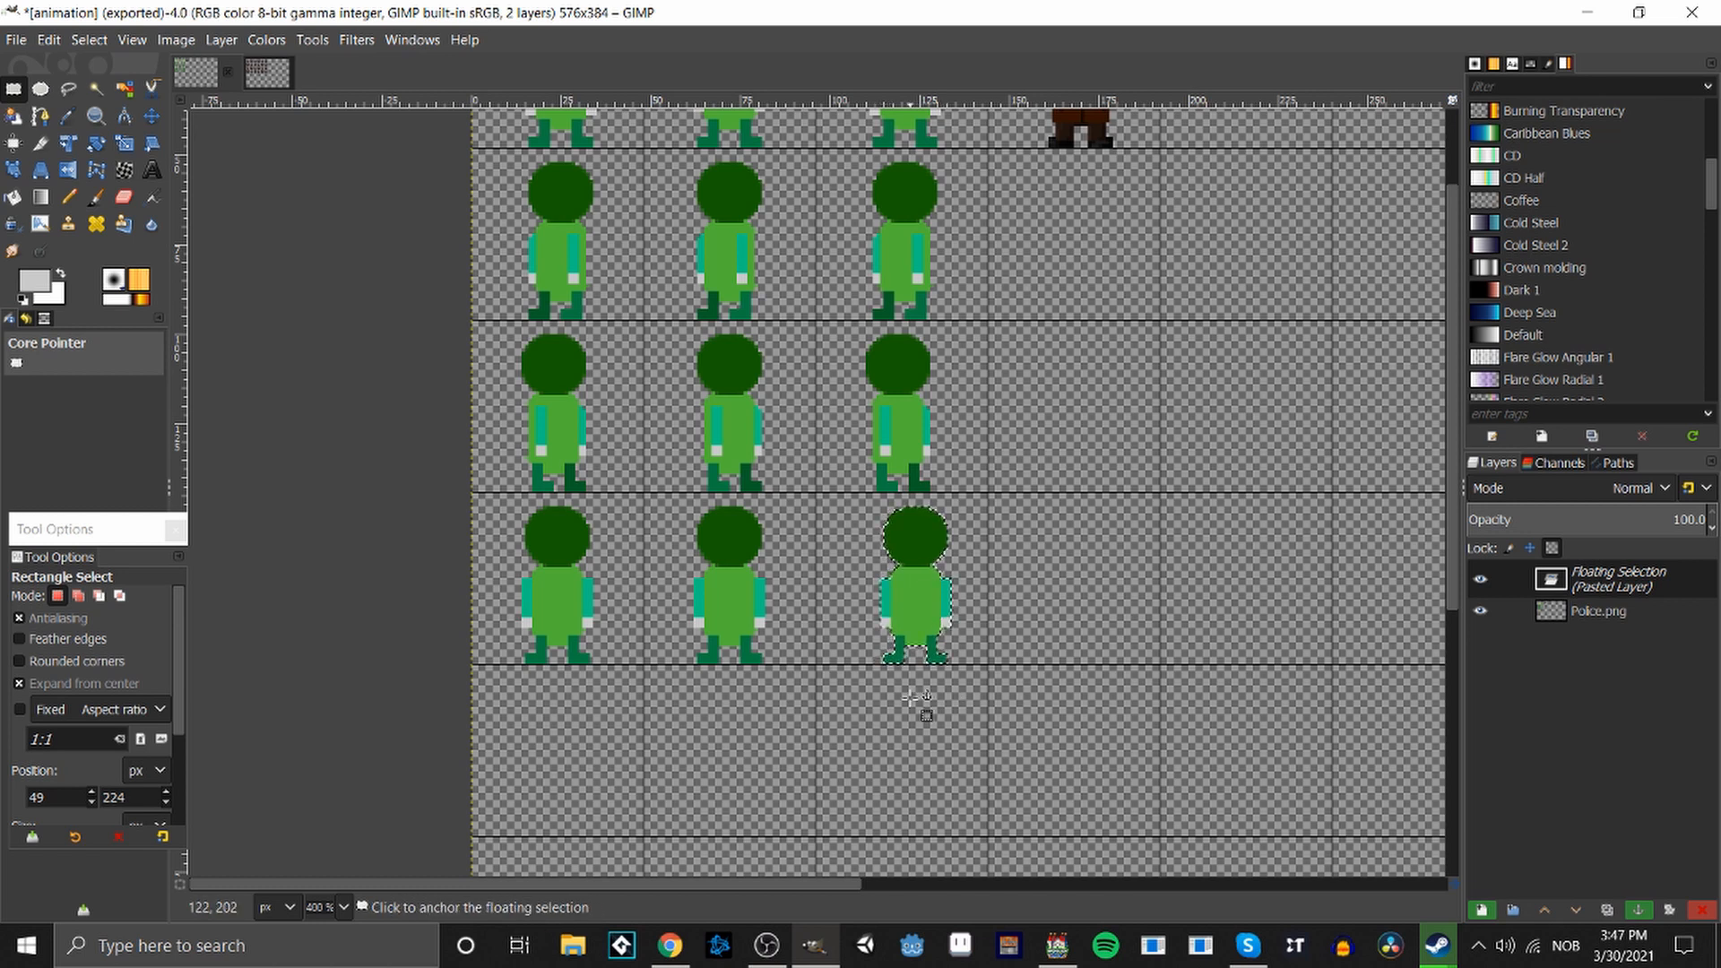
pyautogui.scroll(1, 882, 661)
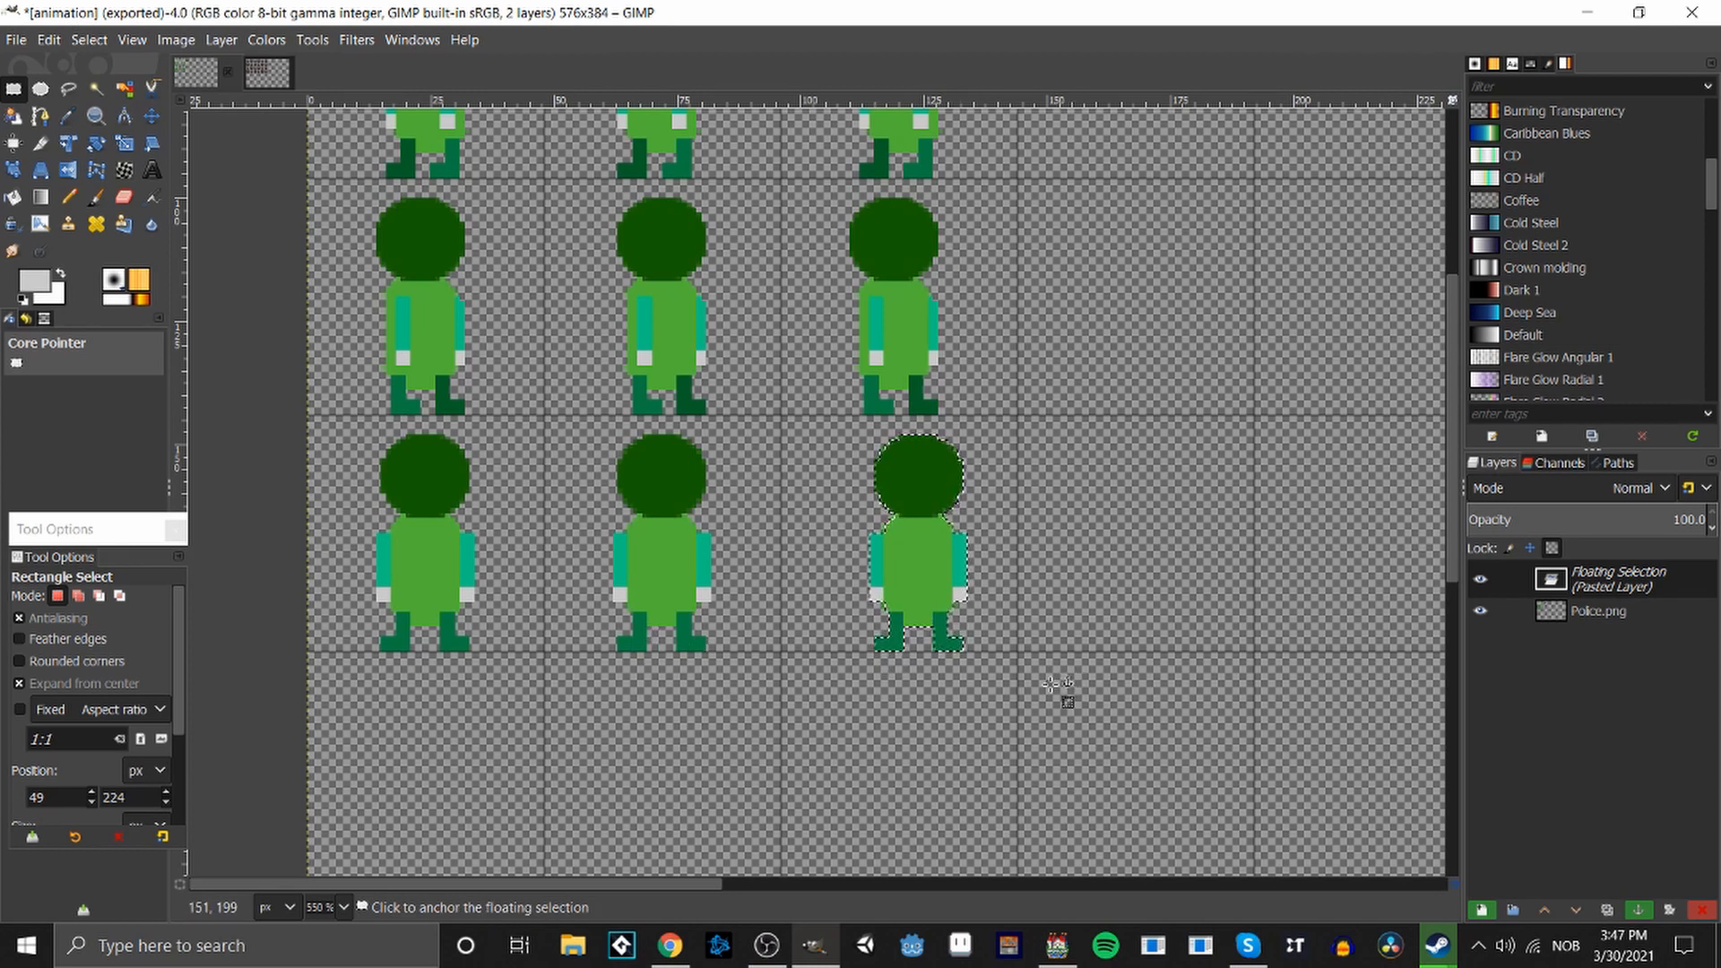
pyautogui.scroll(-5, 1031, 684)
pyautogui.scroll(5, 1031, 684)
pyautogui.keyDown('ctrl'); pyautogui.scroll(-1, 1031, 684); pyautogui.keyUp('ctrl')
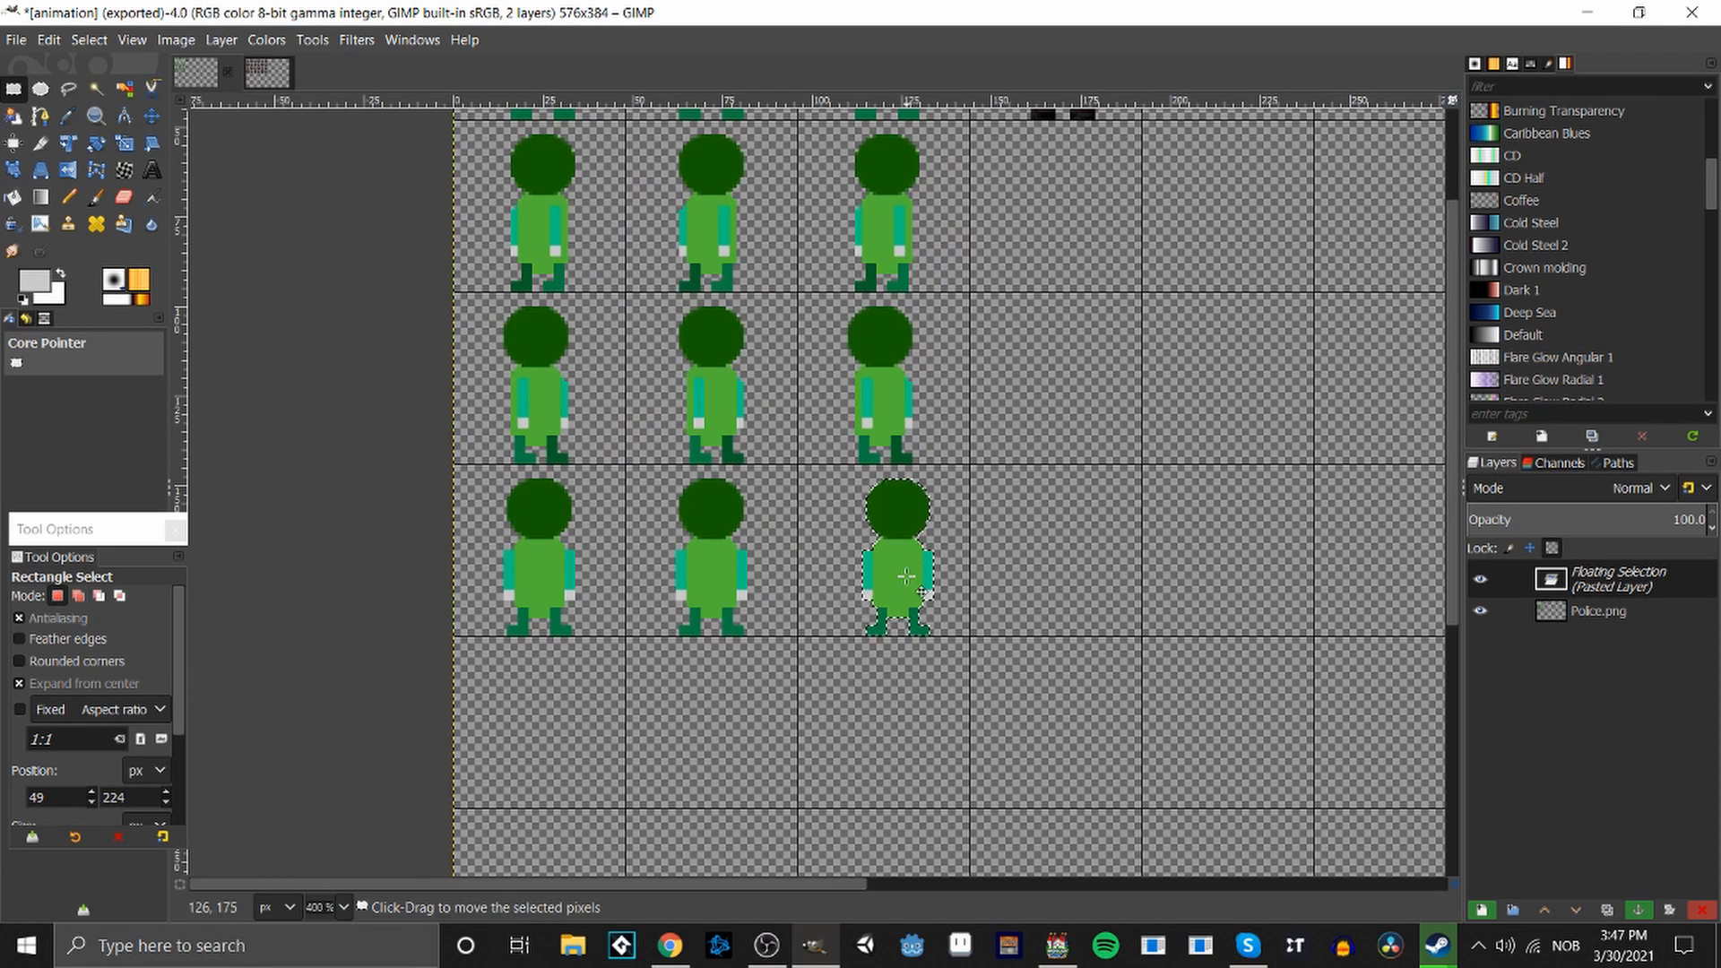
pyautogui.moveTo(906, 577); pyautogui.dragTo(893, 584)
pyautogui.keyDown('ctrl'); pyautogui.scroll(-1, 914, 638); pyautogui.keyUp('ctrl')
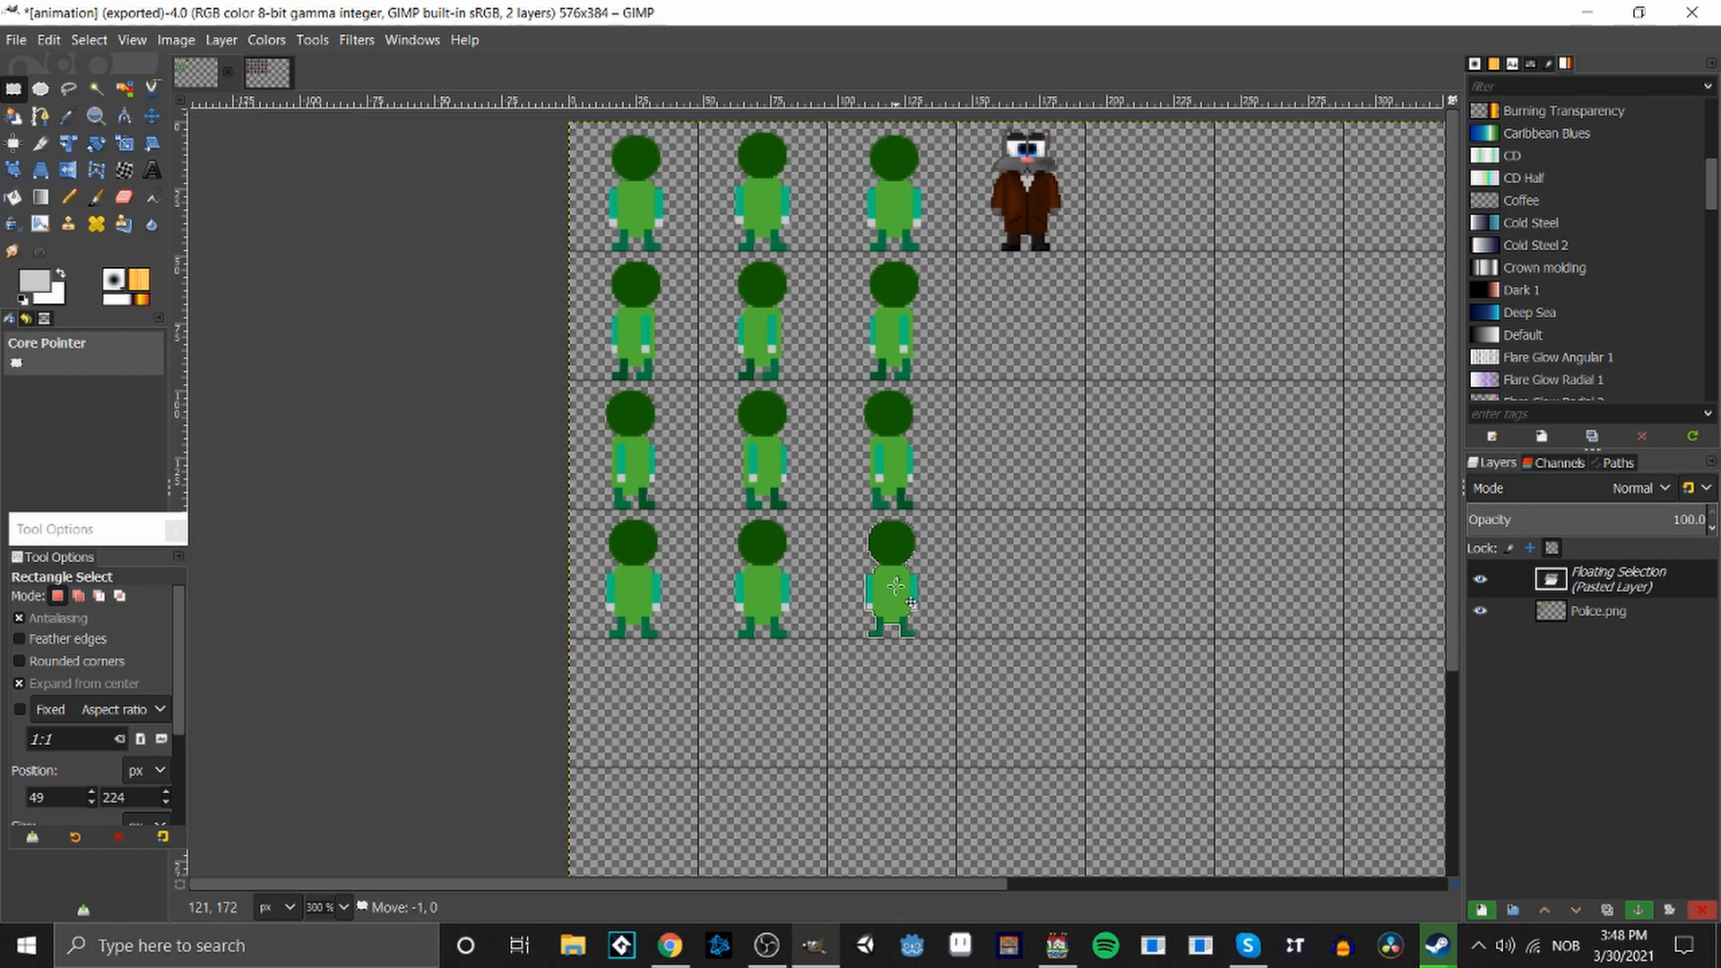
pyautogui.click(946, 742)
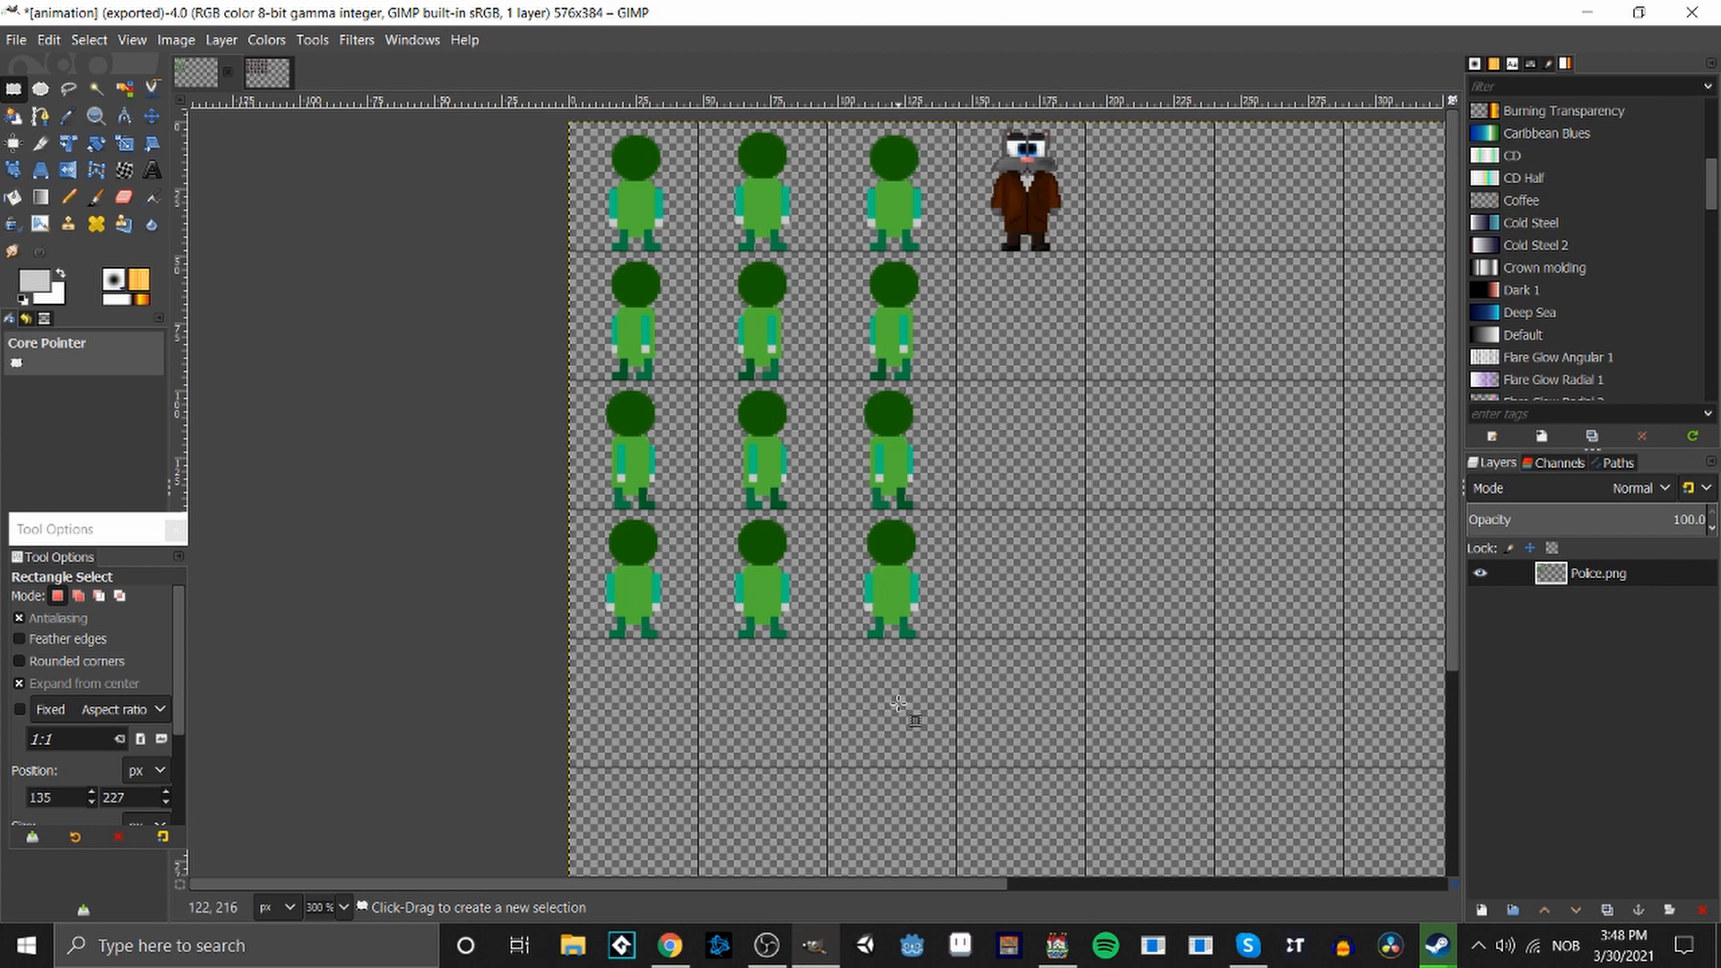
# Clear the off-target selection over the fourth row and turn off Expand from center for rectangular selections.
pyautogui.scroll(3, 826, 699)
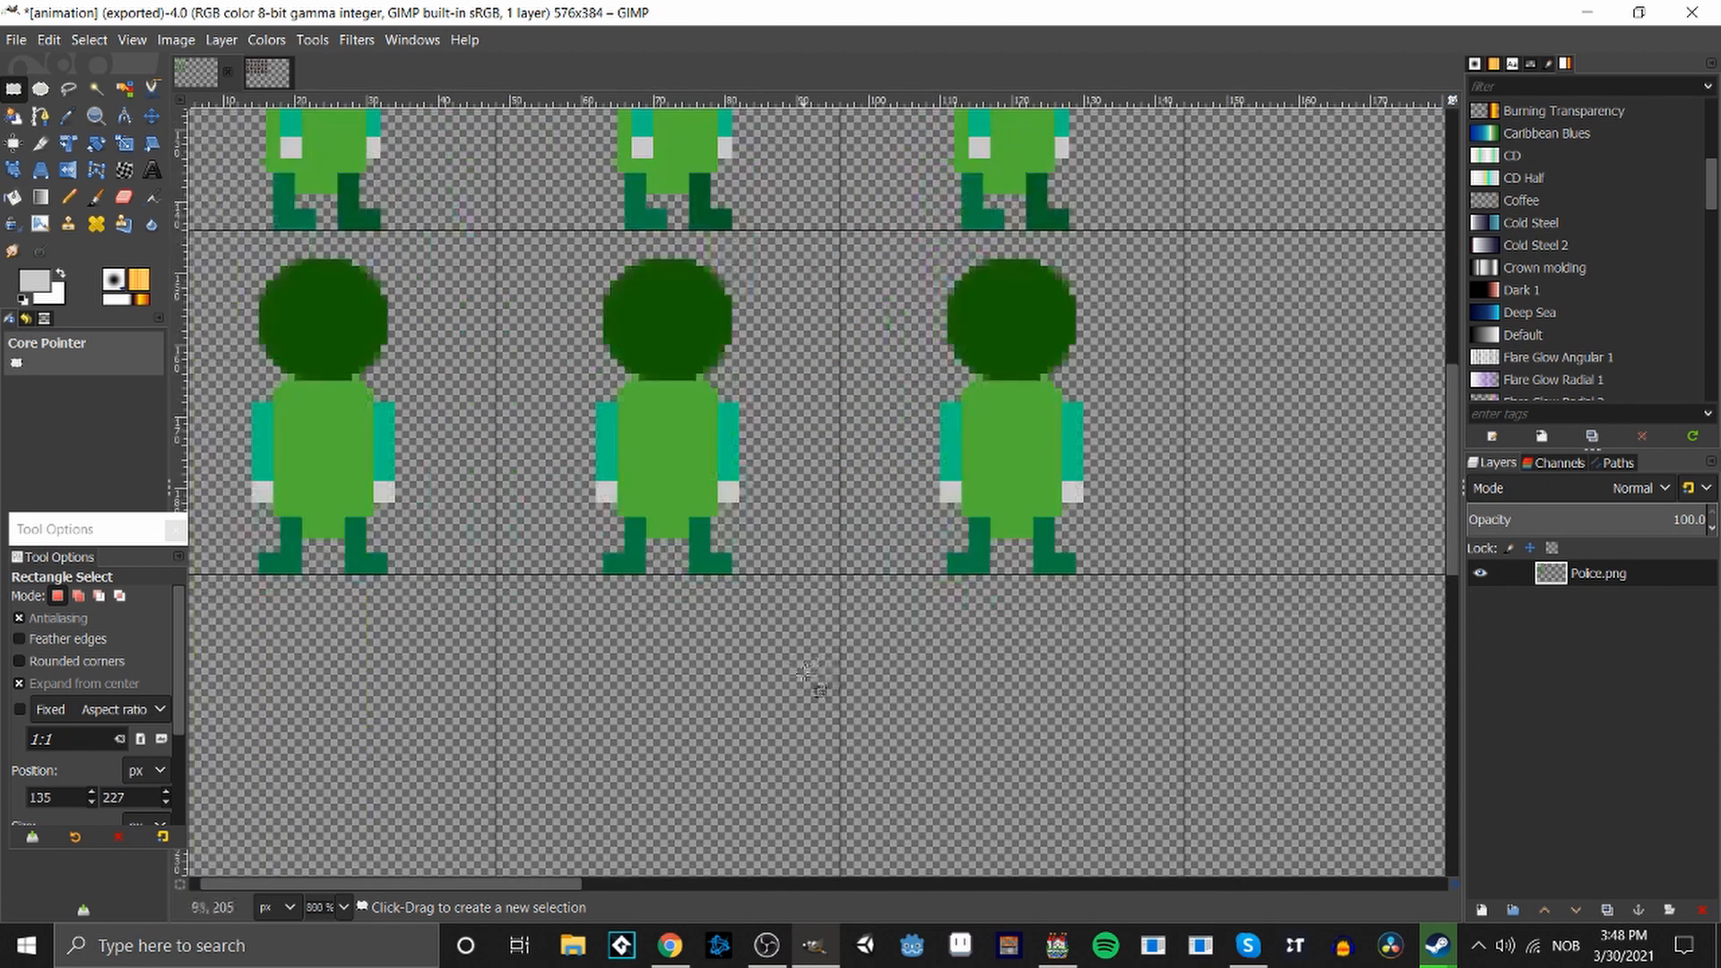
pyautogui.moveTo(312, 259)
pyautogui.mouseDown()
pyautogui.moveTo(584, 538)
pyautogui.moveTo(883, 453)
pyautogui.mouseUp()
pyautogui.moveTo(553, 236)
pyautogui.mouseDown()
pyautogui.moveTo(716, 534)
pyautogui.moveTo(804, 427)
pyautogui.mouseUp()
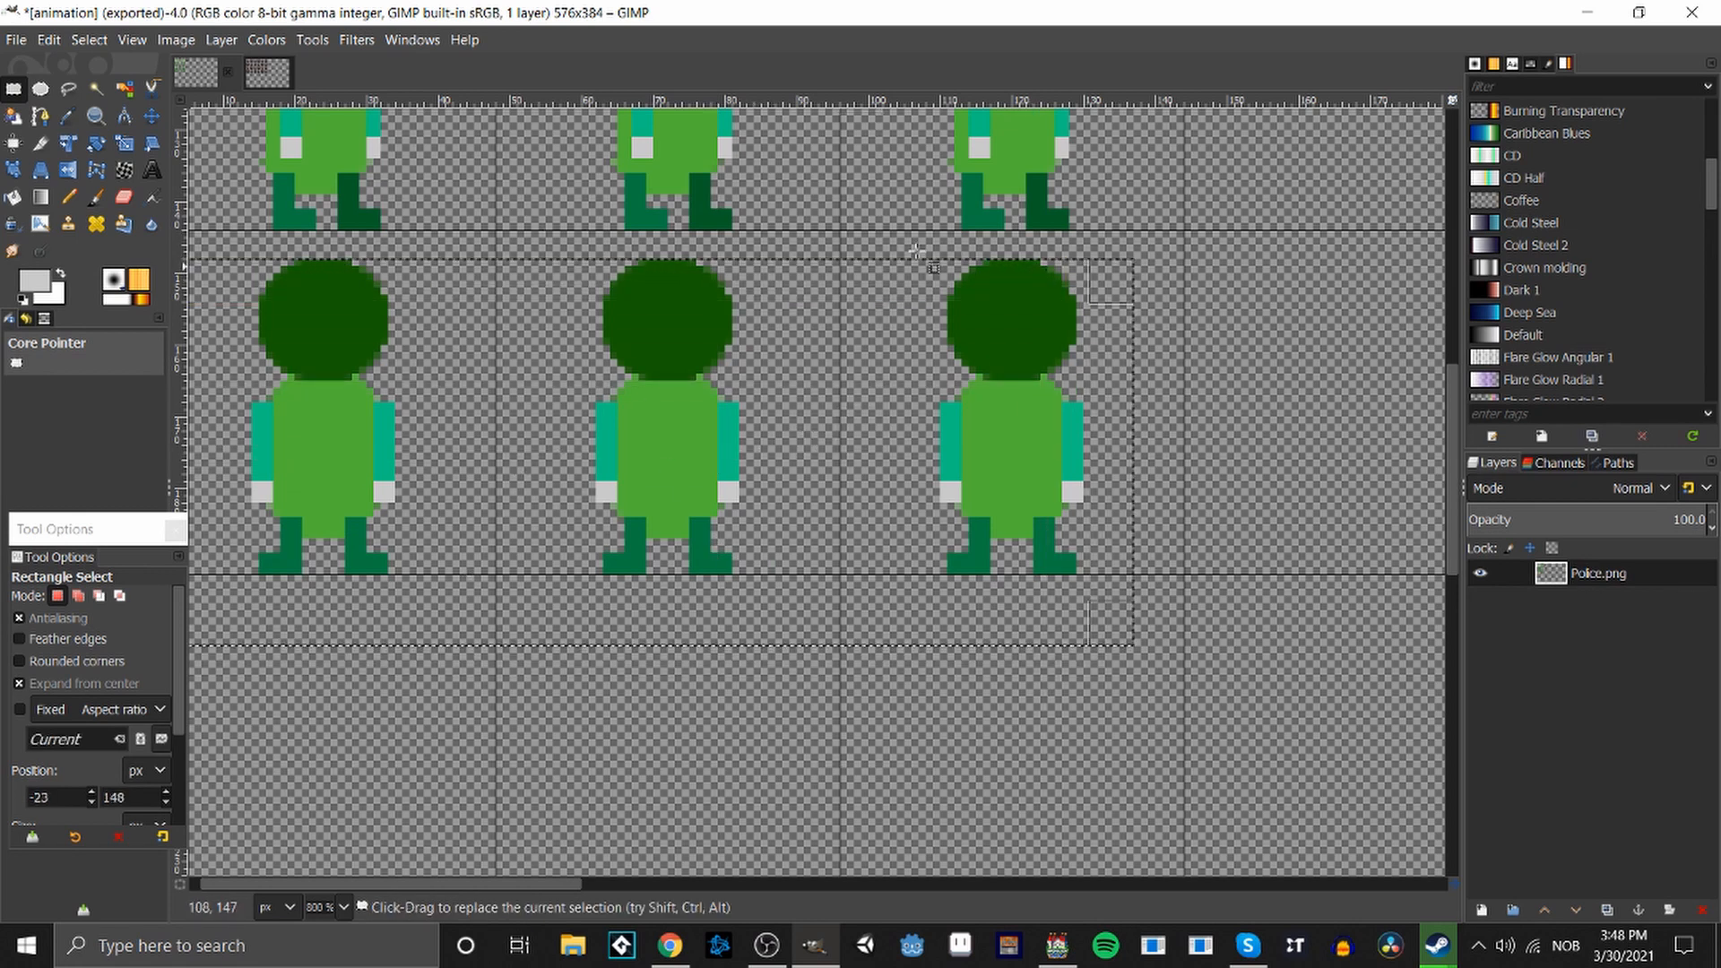
pyautogui.click(736, 753)
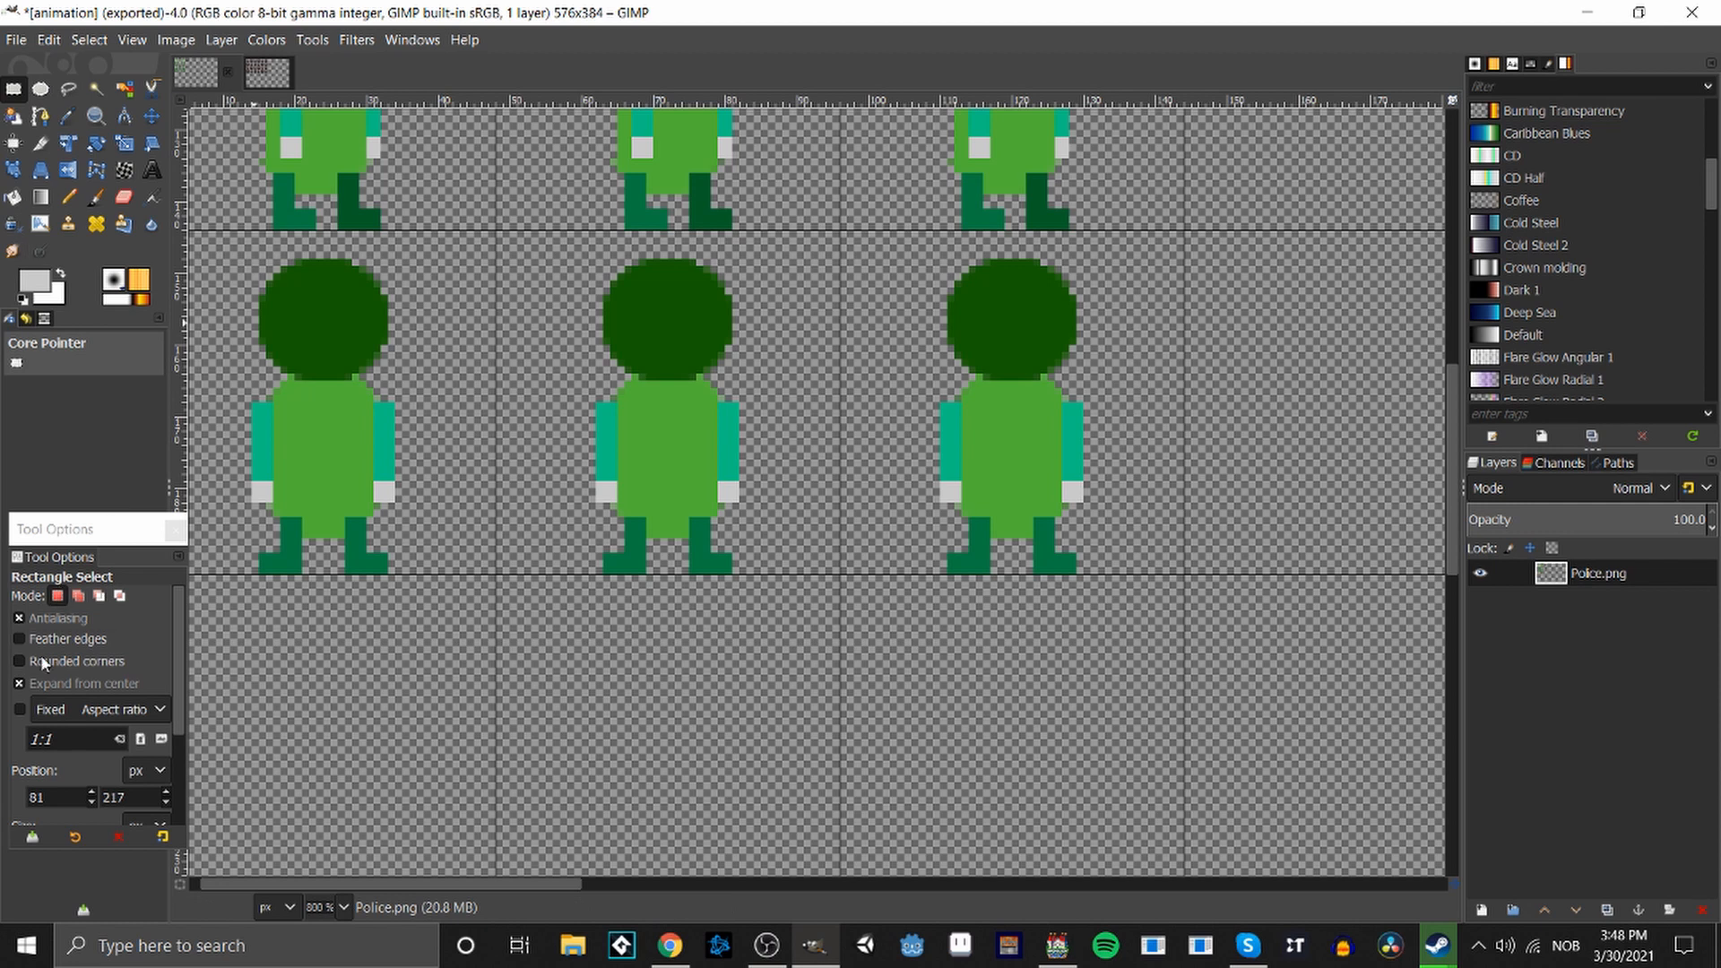
pyautogui.click(35, 683)
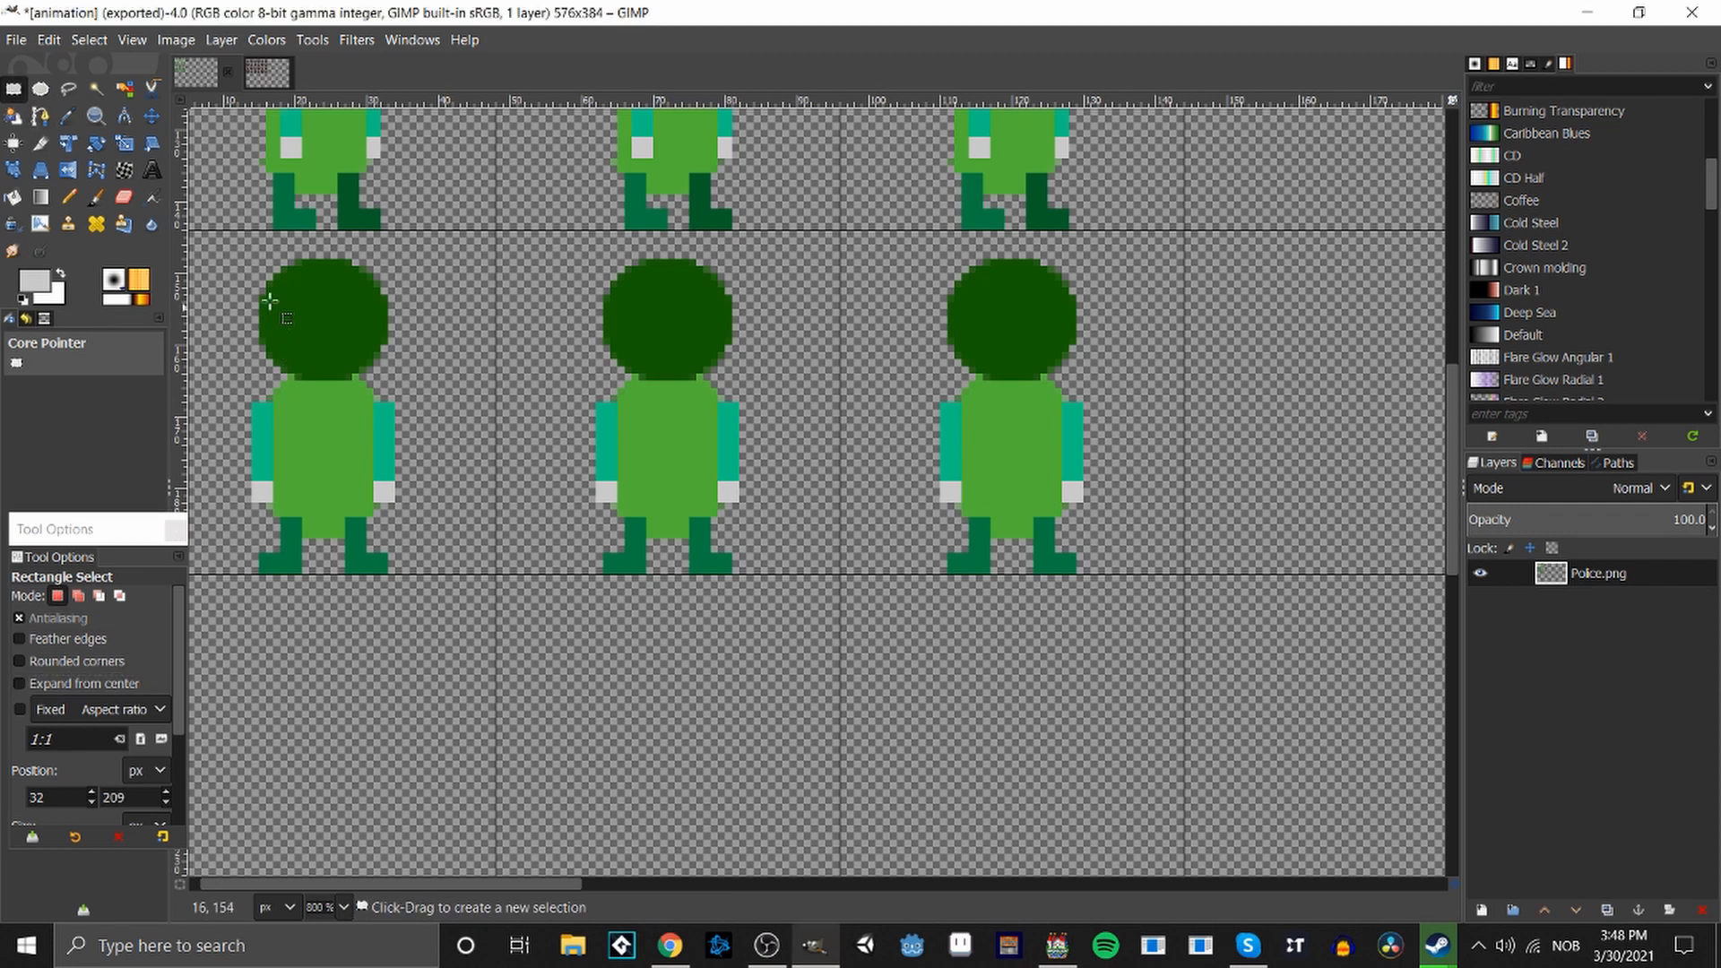
# Copy the head and torso of the fourth row's first figure, paste them one pixel lower and anchor them.
pyautogui.moveTo(222, 243); pyautogui.dragTo(439, 530)
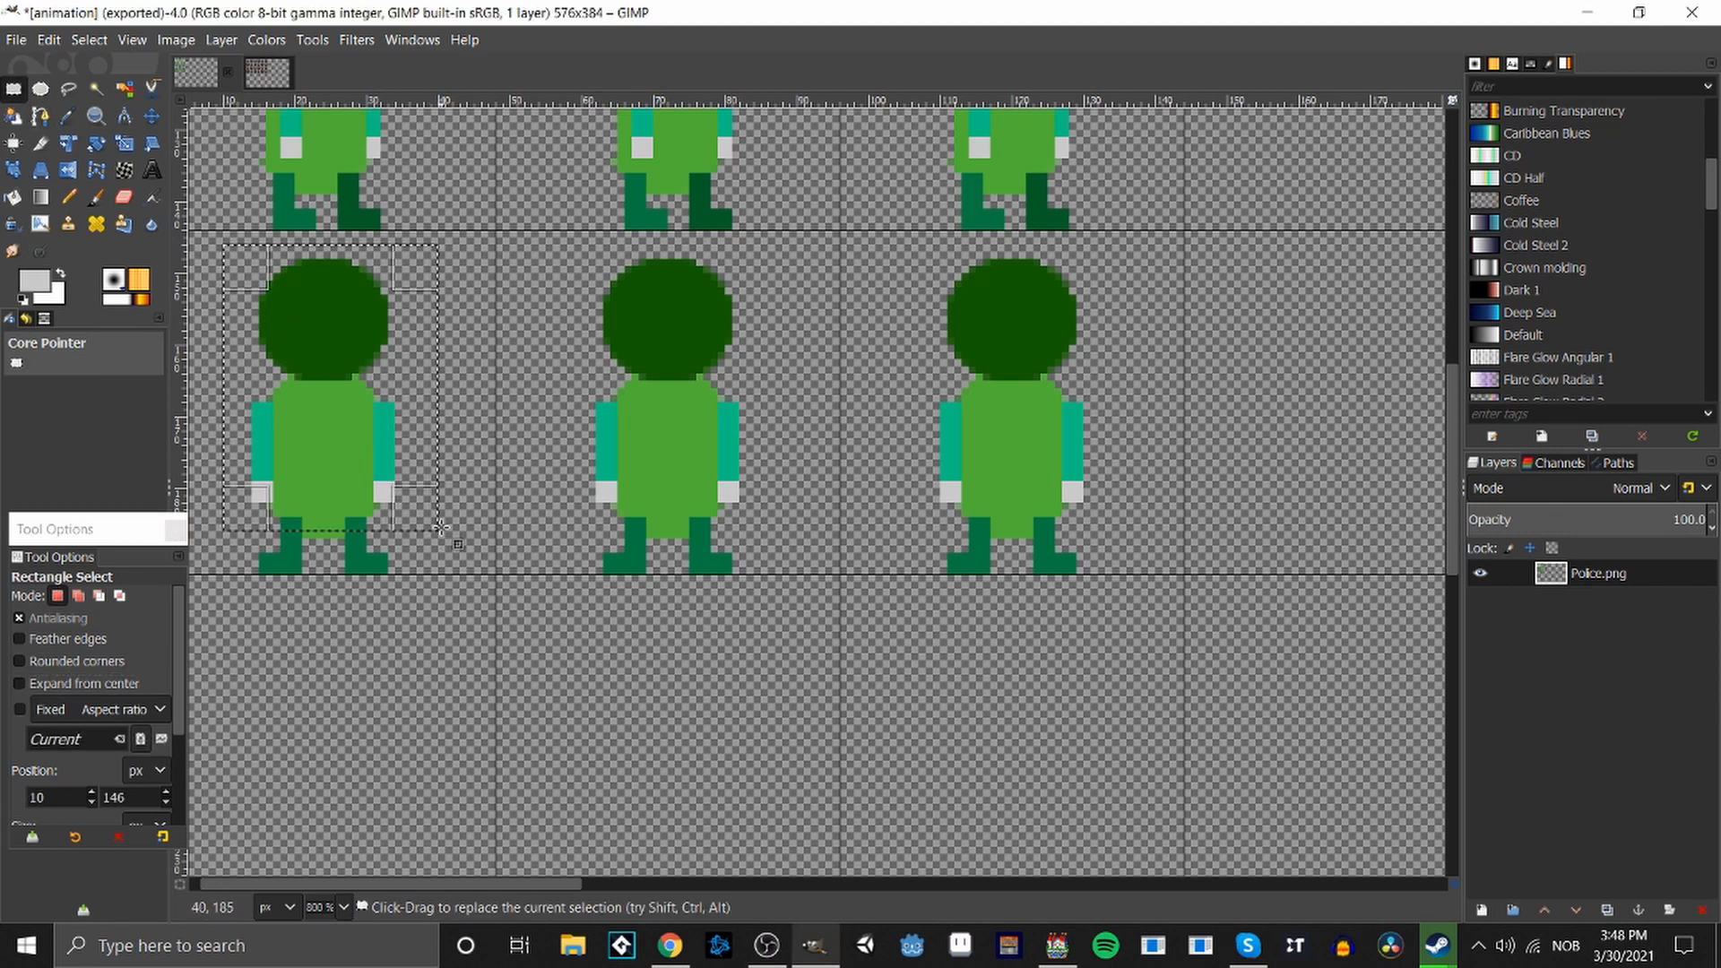
pyautogui.press('ctrl')
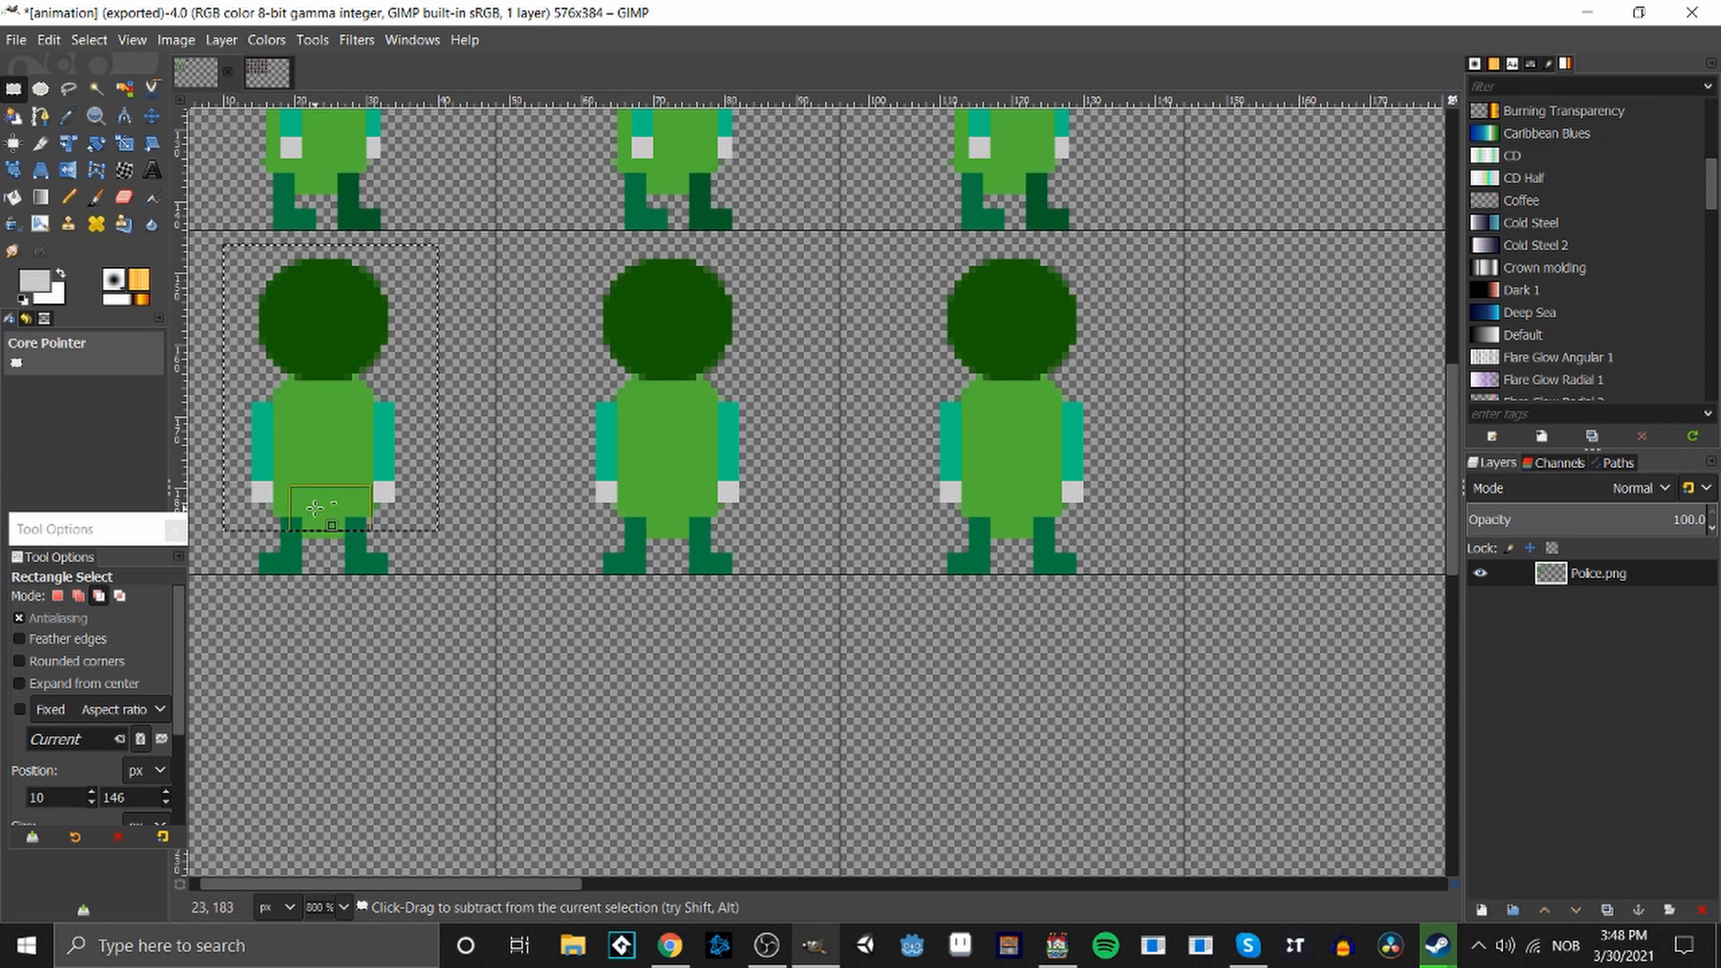
pyautogui.hotkey('ctrl', 'c')
pyautogui.hotkey('ctrl', 'v')
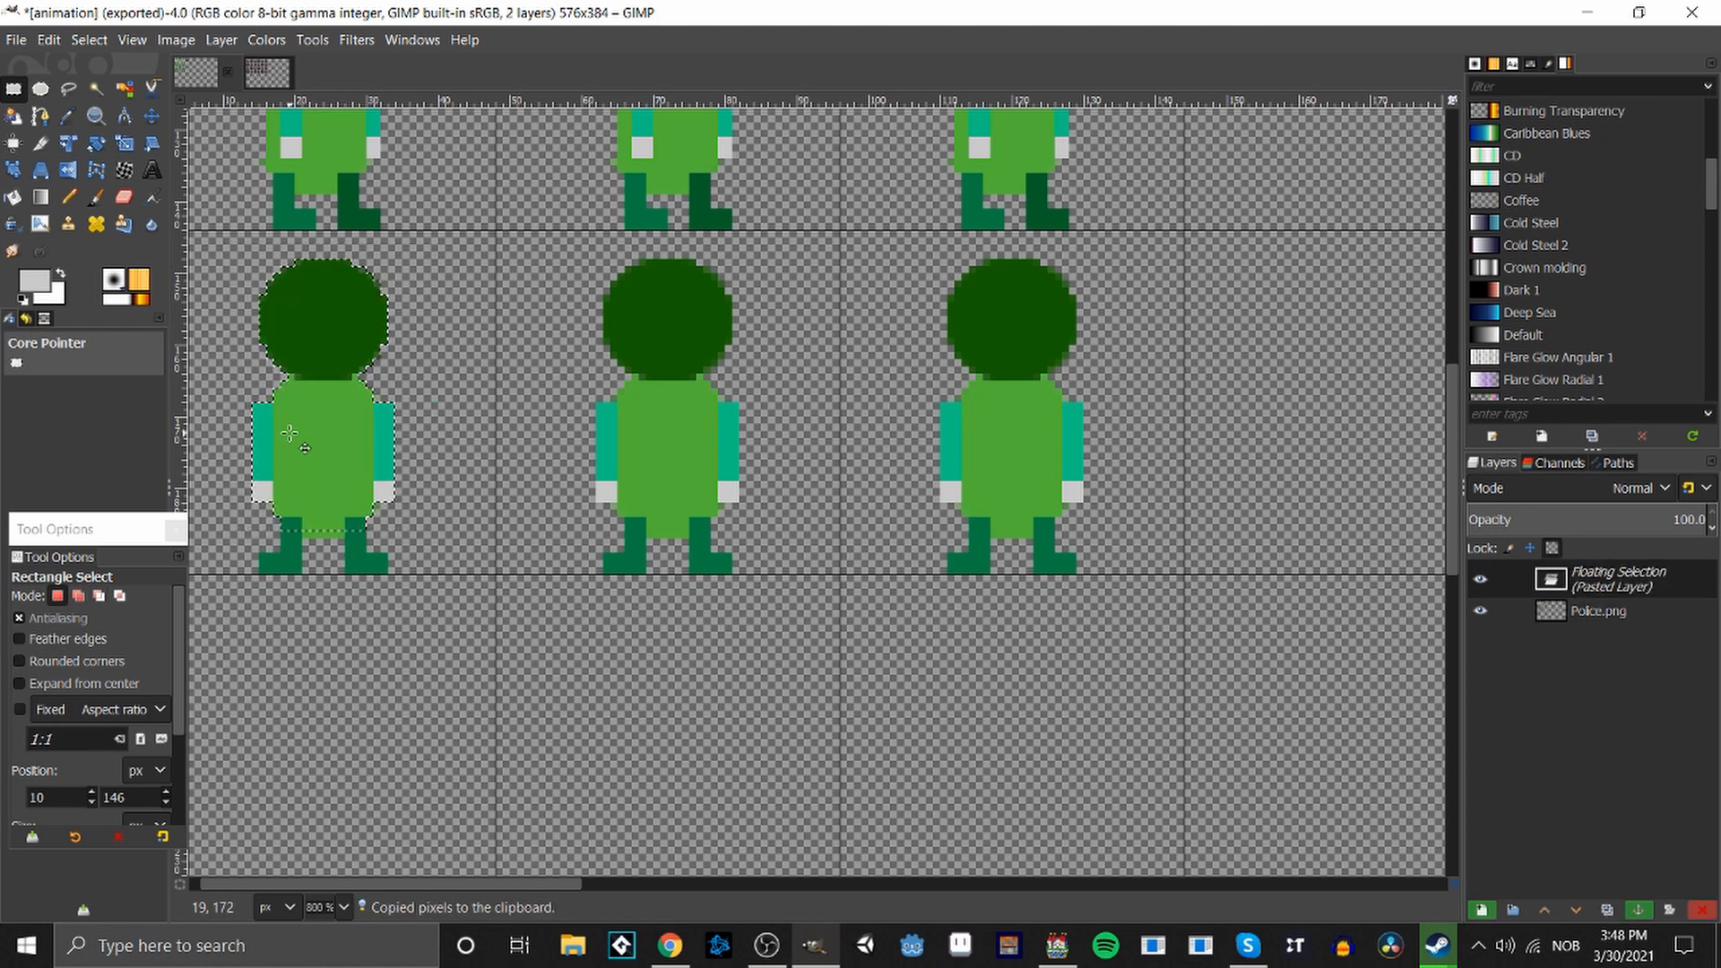
pyautogui.moveTo(315, 452); pyautogui.dragTo(316, 458)
pyautogui.click(499, 549)
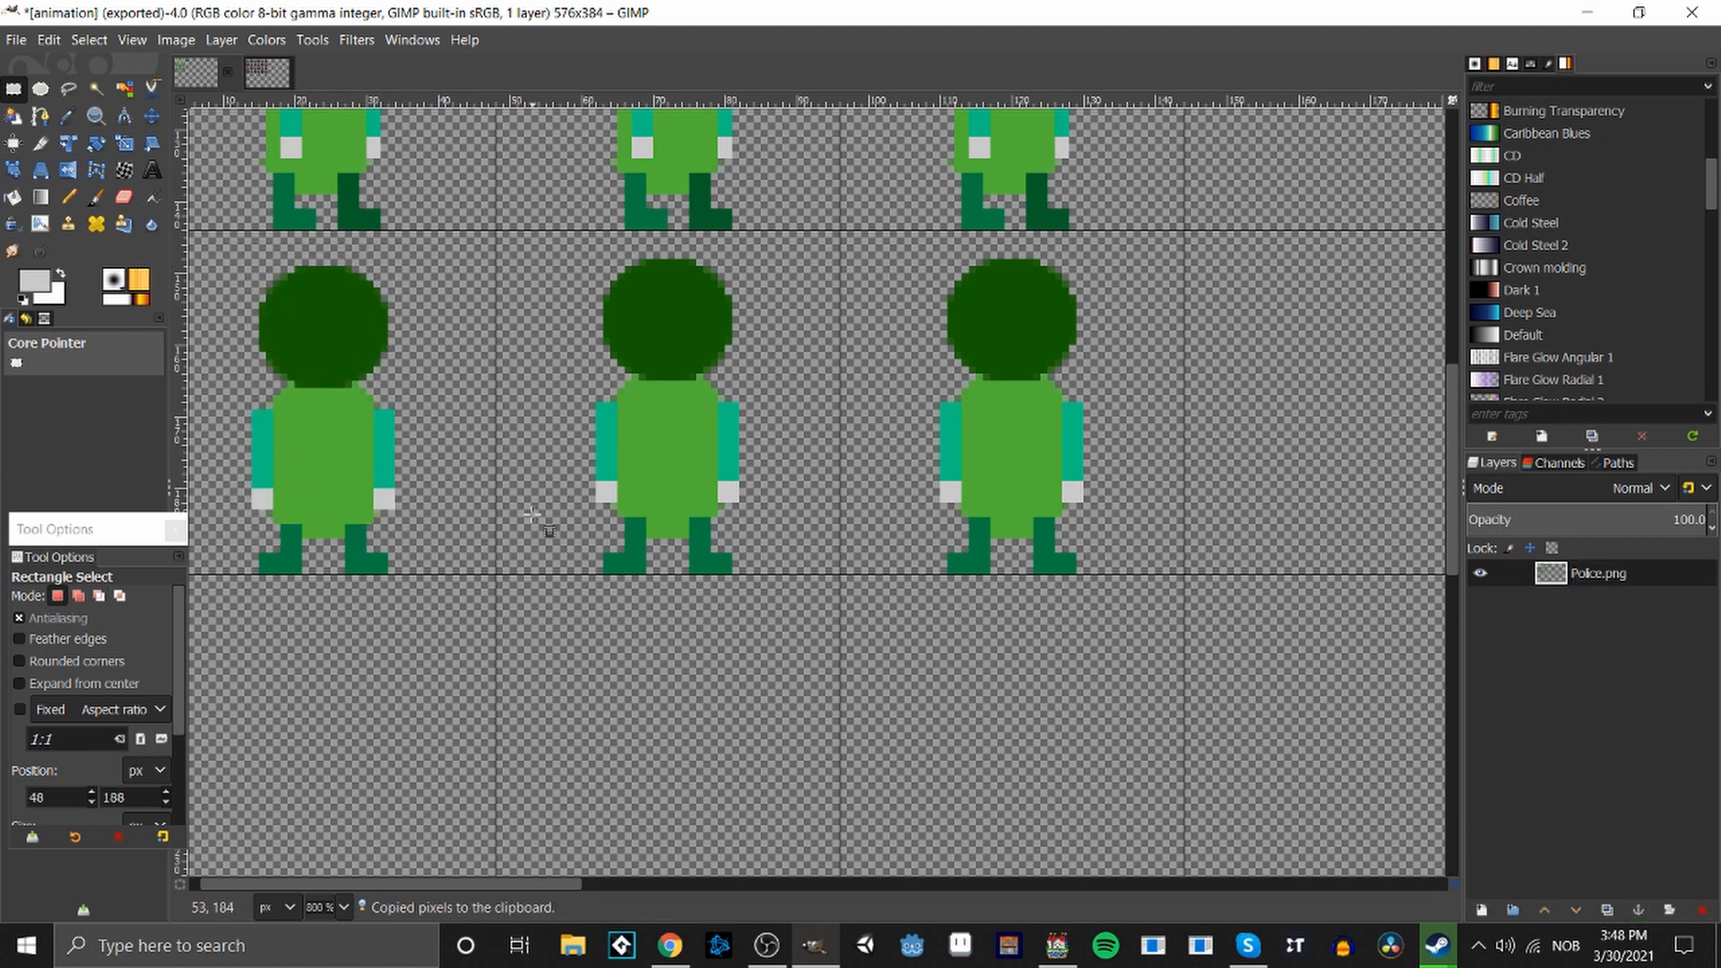
# Lower the head and torso of the fourth row's third figure by one pixel with a pasted copy and anchor it.
pyautogui.moveTo(920, 246); pyautogui.dragTo(1161, 544)
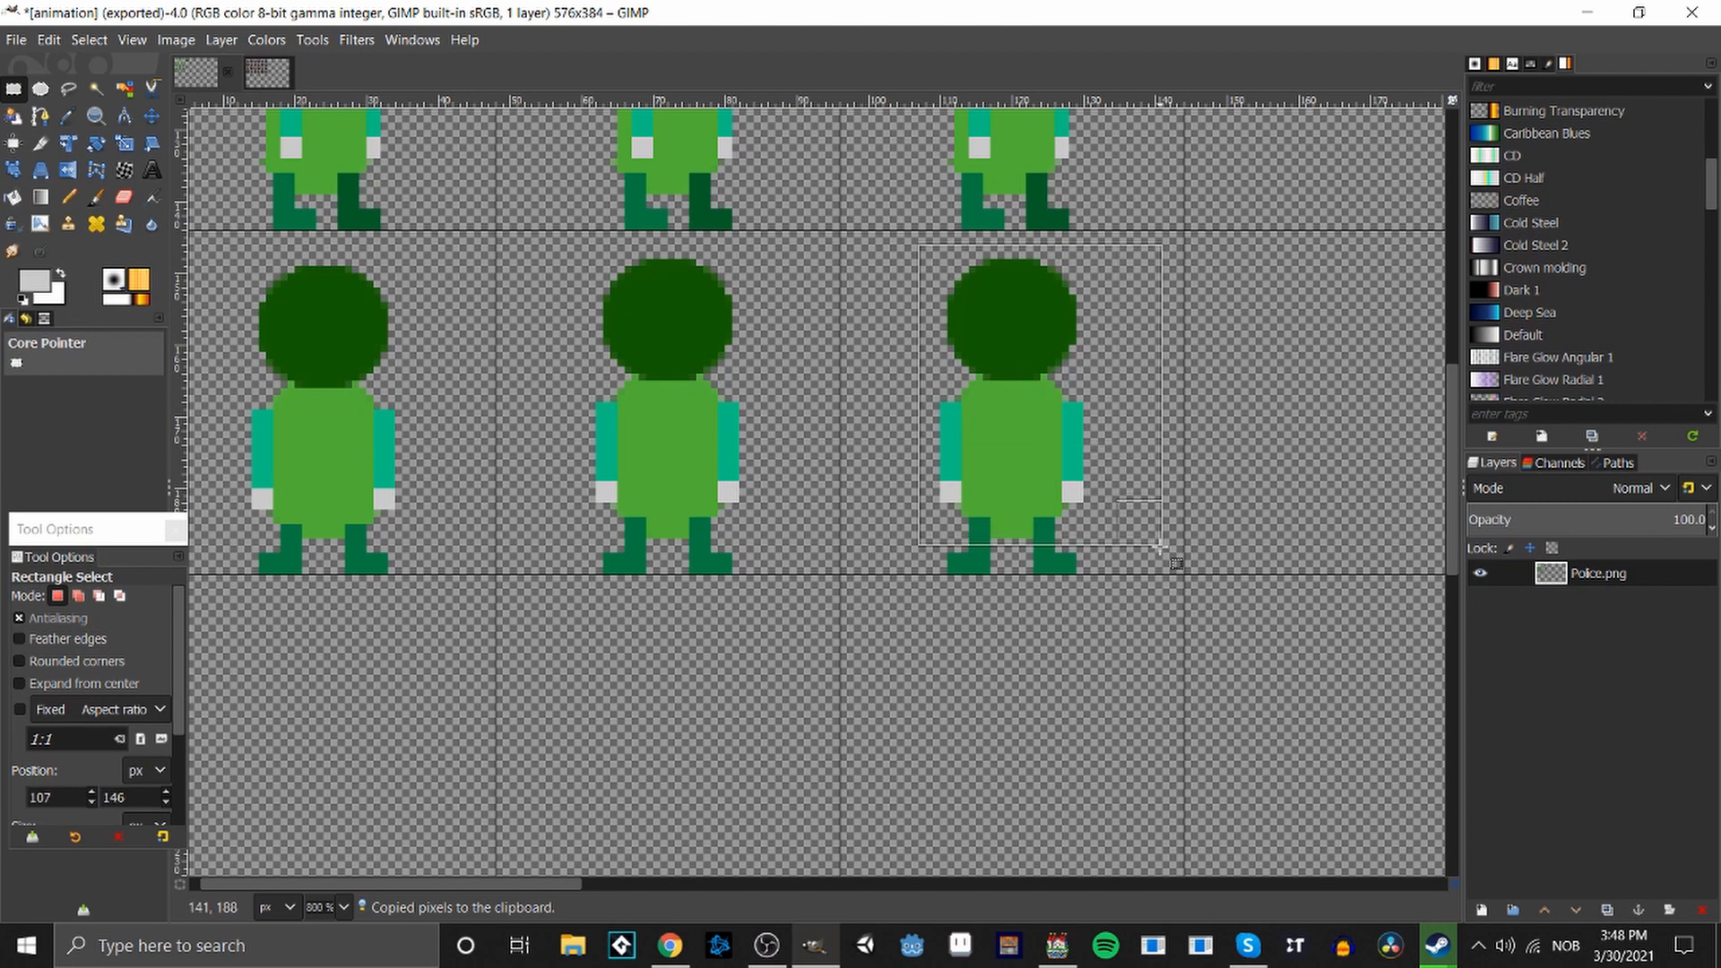
pyautogui.hotkey('ctrl', 'x')
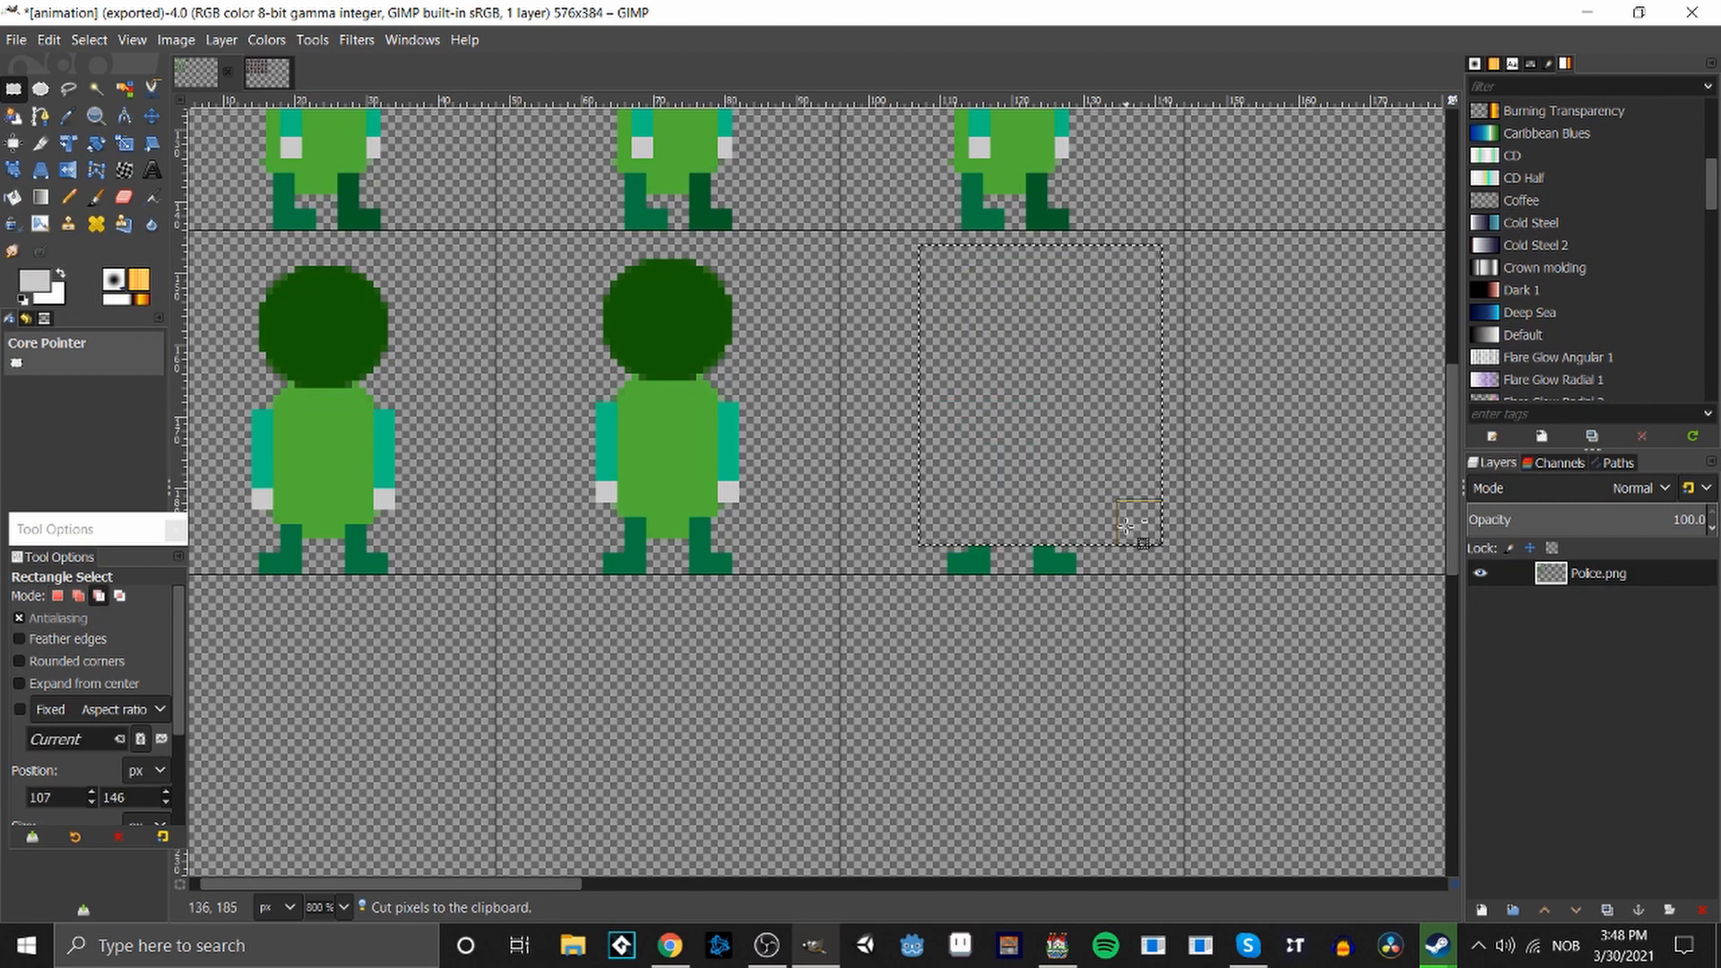
pyautogui.hotkey('ctrl', 'v')
pyautogui.hotkey('ctrl', 'h')
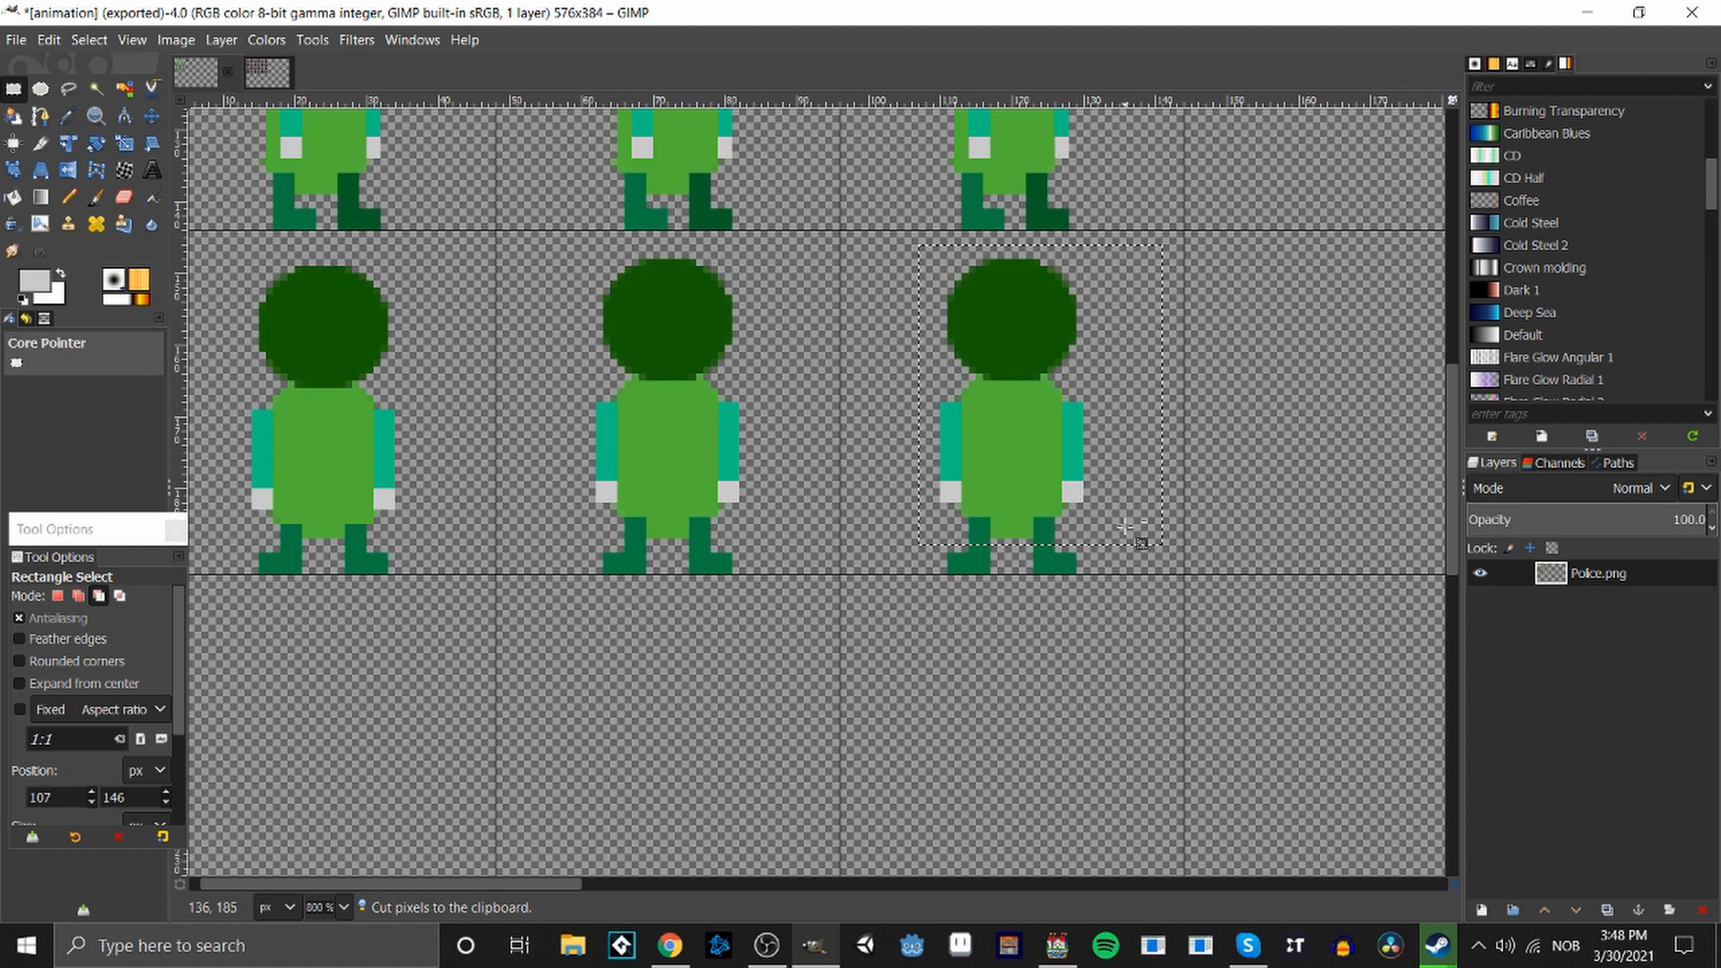
pyautogui.hotkey('ctrl', 'c')
pyautogui.hotkey('ctrl', 'v')
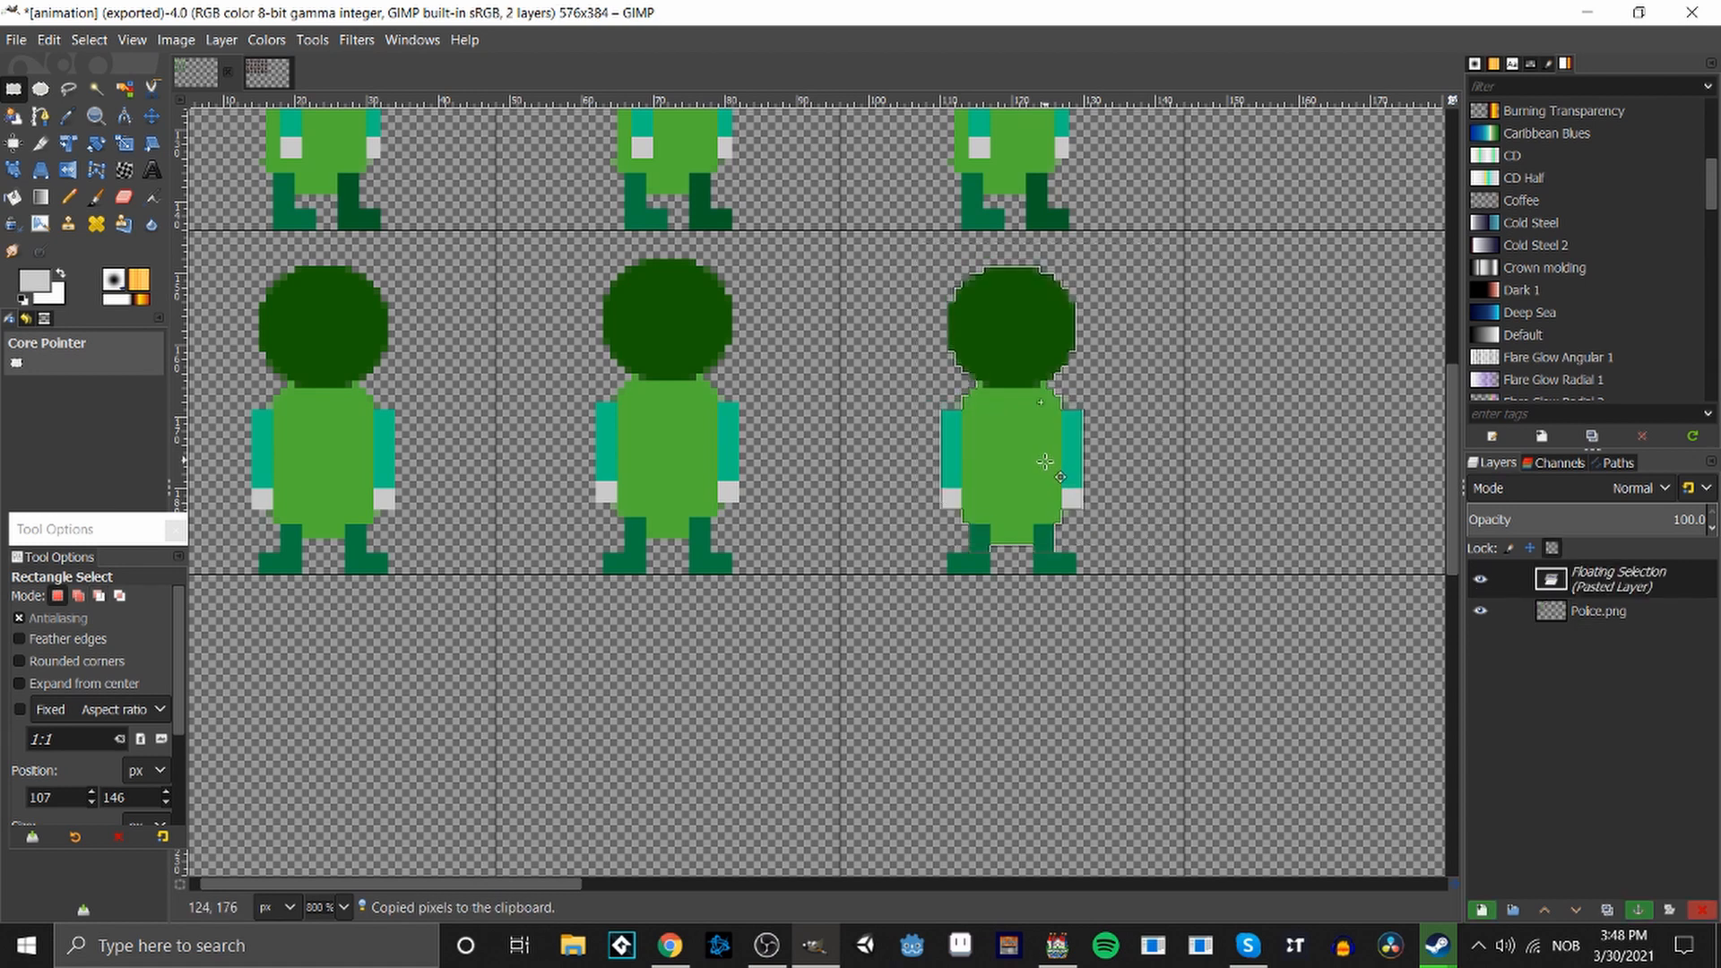
pyautogui.hotkey('ctrl', 'h')
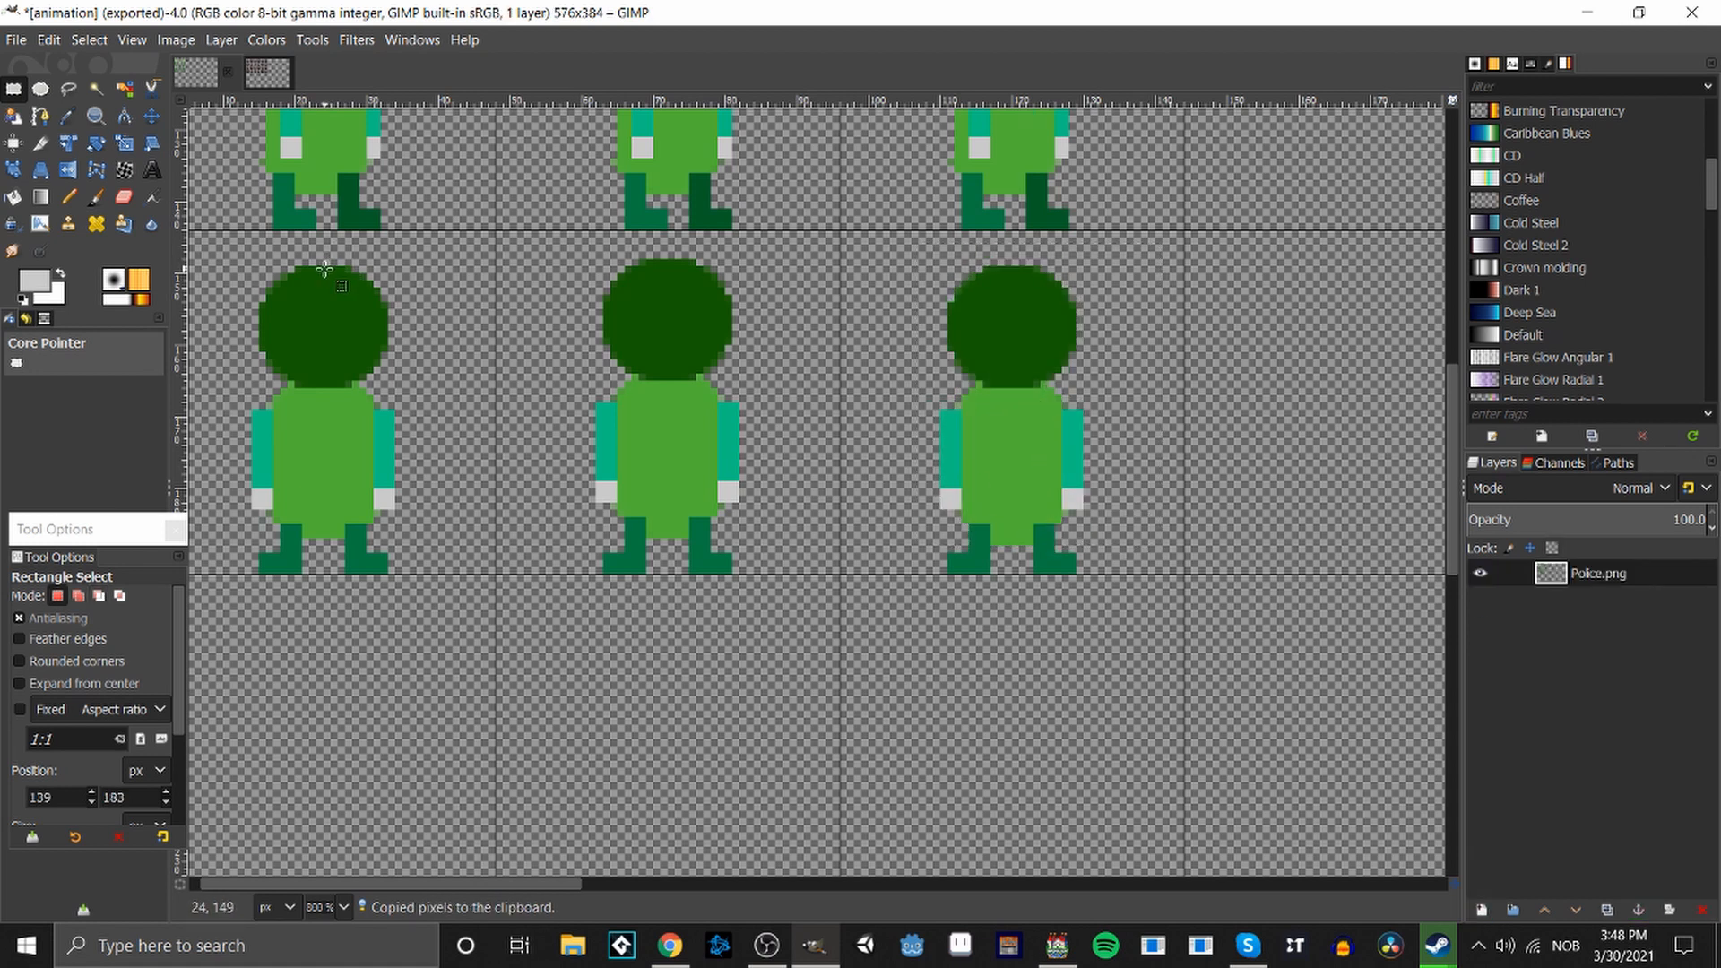
# Compare the head heights across the frames of the fourth and third rows using temporary rectangular selections.
pyautogui.moveTo(318, 266); pyautogui.dragTo(1170, 627)
pyautogui.click(1279, 584)
pyautogui.scroll(2, 1250, 591)
pyautogui.scroll(4, 1255, 596)
pyautogui.scroll(-1, 1255, 584)
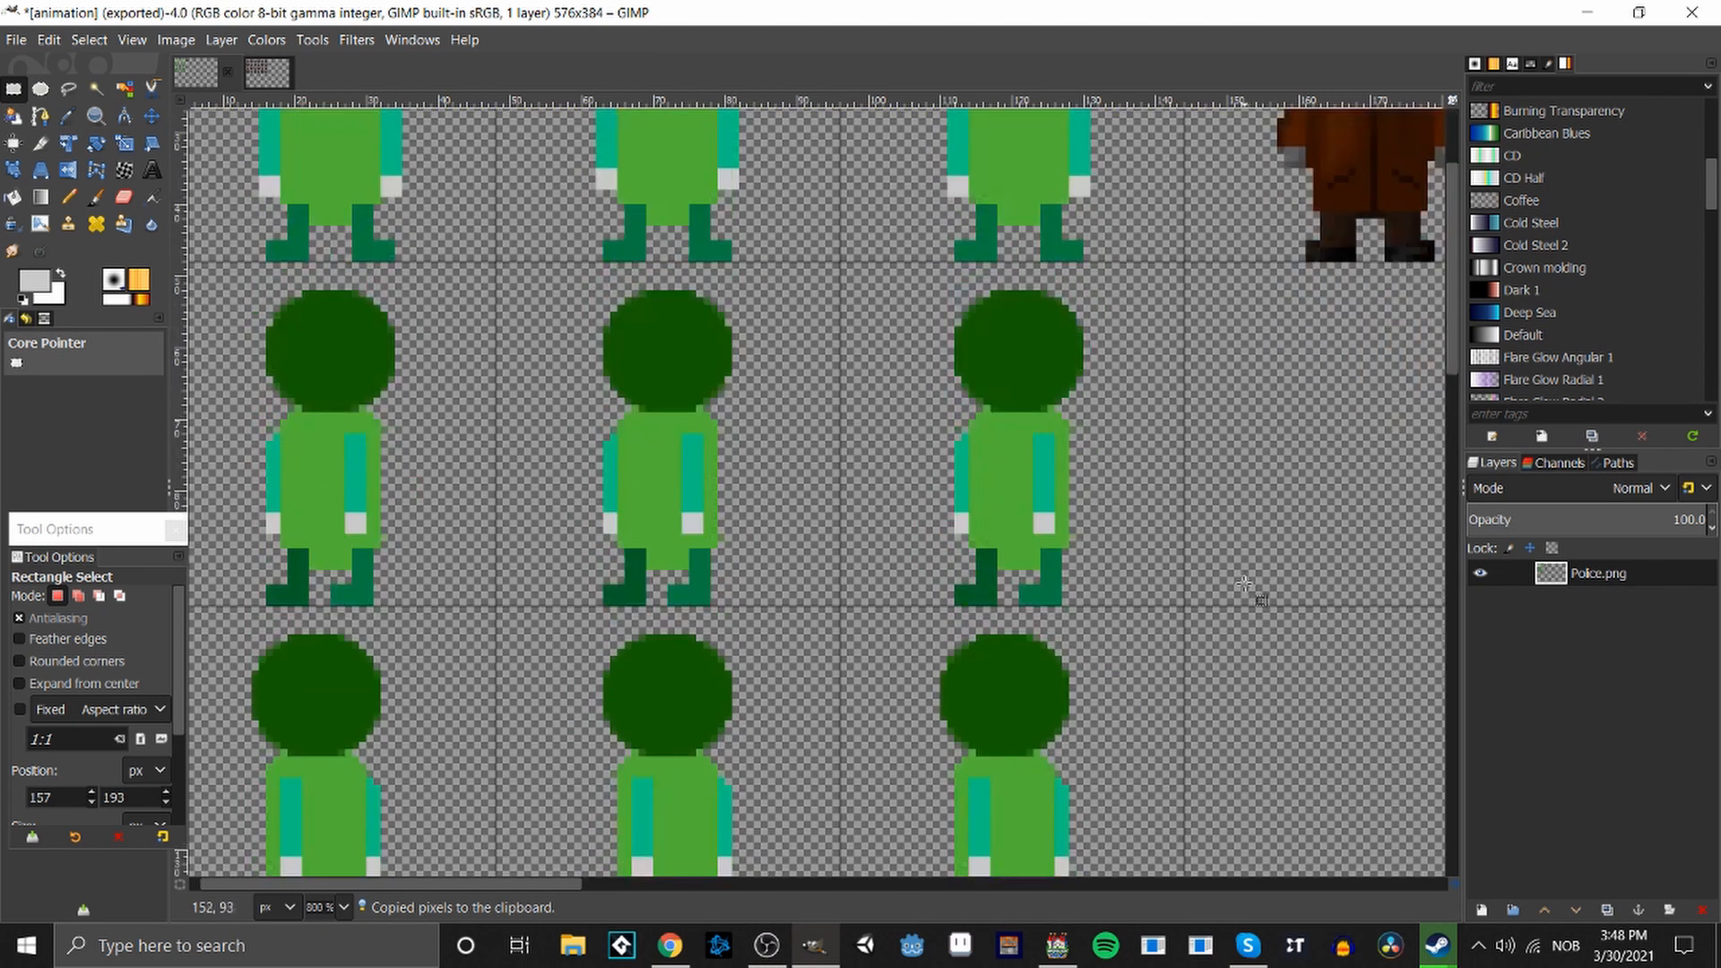
pyautogui.scroll(-2, 853, 583)
pyautogui.moveTo(307, 441); pyautogui.dragTo(1199, 723)
pyautogui.click(1283, 722)
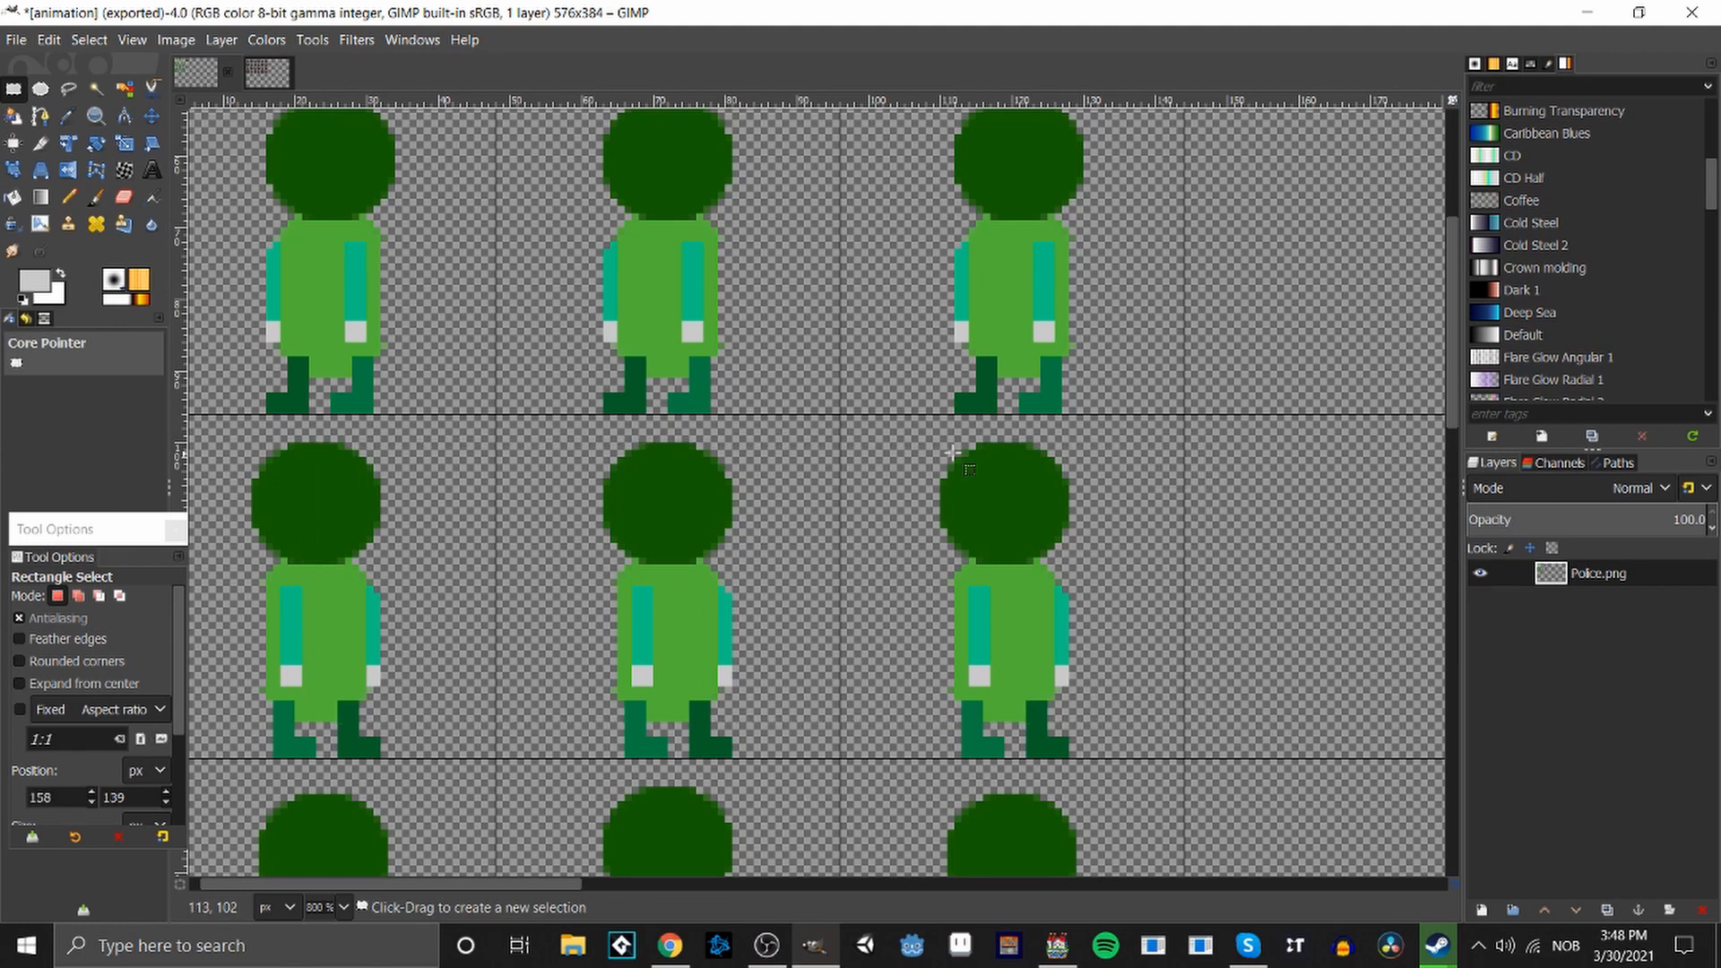
# Paste a copy of the upper body of the third row's third figure one pixel lower and anchor it.
pyautogui.moveTo(904, 437); pyautogui.dragTo(1169, 728)
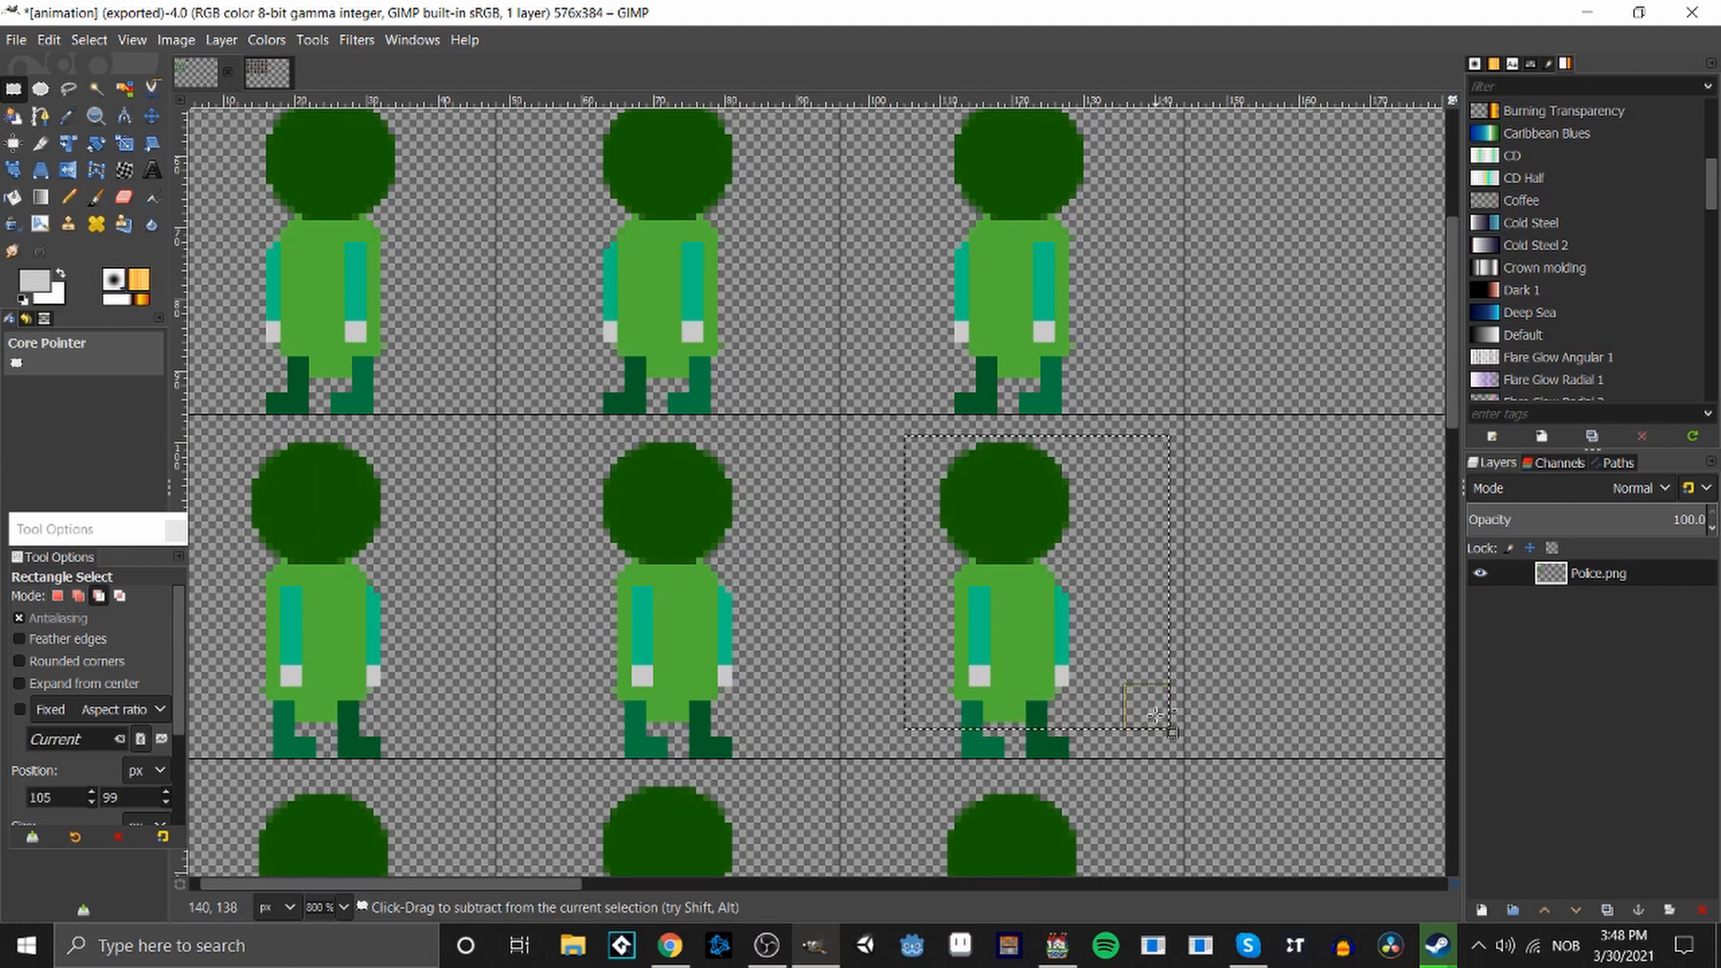
pyautogui.hotkey('ctrl', 'c')
pyautogui.hotkey('ctrl', 'v')
pyautogui.moveTo(1013, 607); pyautogui.dragTo(1019, 613)
pyautogui.click(1221, 658)
pyautogui.moveTo(575, 428); pyautogui.dragTo(807, 723)
pyautogui.hotkey('ctrl', 'c')
pyautogui.hotkey('ctrl', 'v')
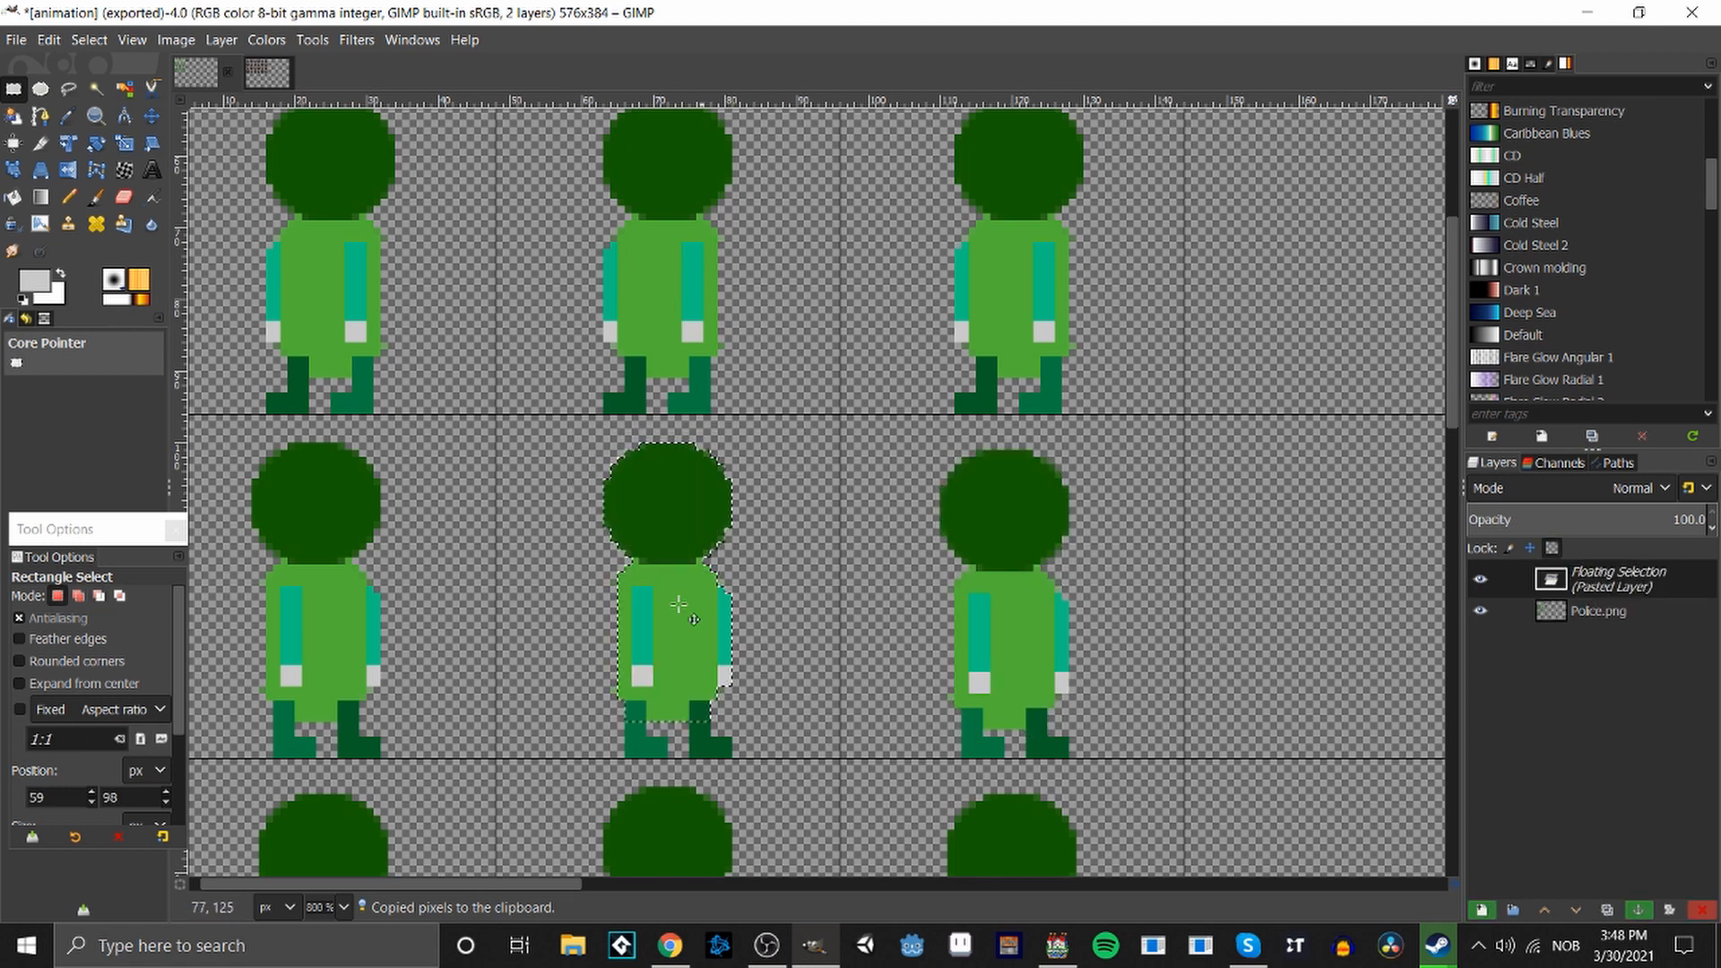
pyautogui.click(775, 674)
pyautogui.hotkey('ctrl', 'z')
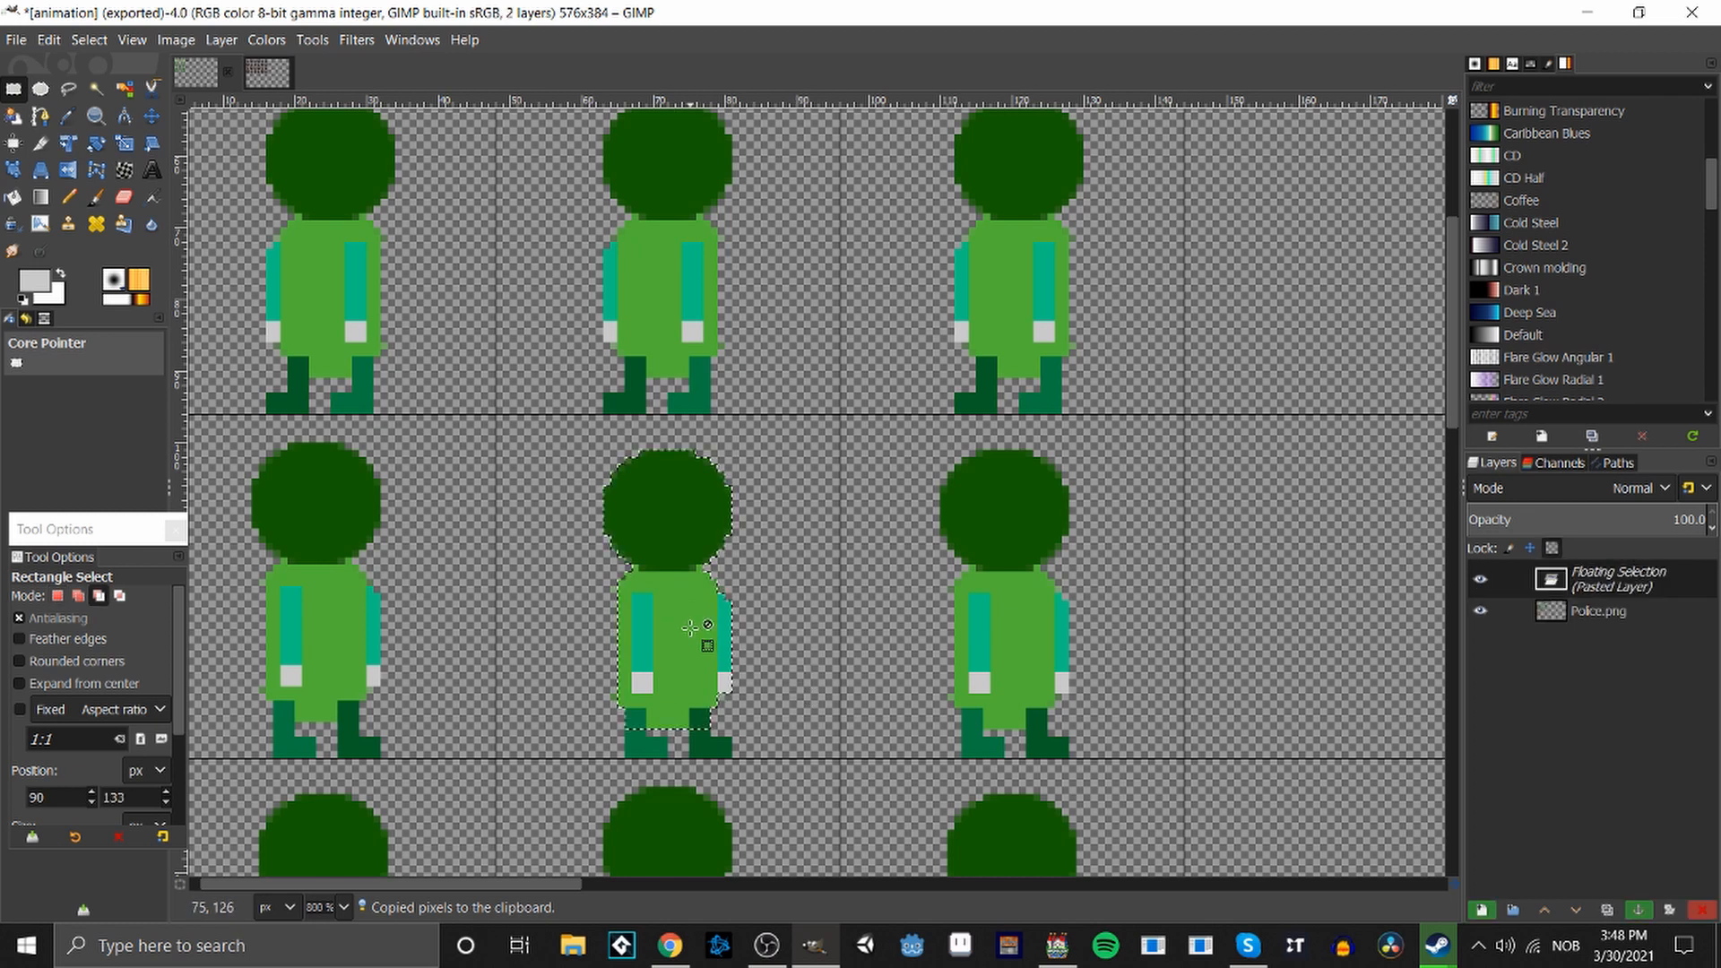
pyautogui.moveTo(698, 626); pyautogui.dragTo(699, 620)
pyautogui.click(769, 647)
# Shift the upper body of the third row's first figure down one pixel using an anchored pasted copy.
pyautogui.moveTo(223, 437); pyautogui.dragTo(446, 714)
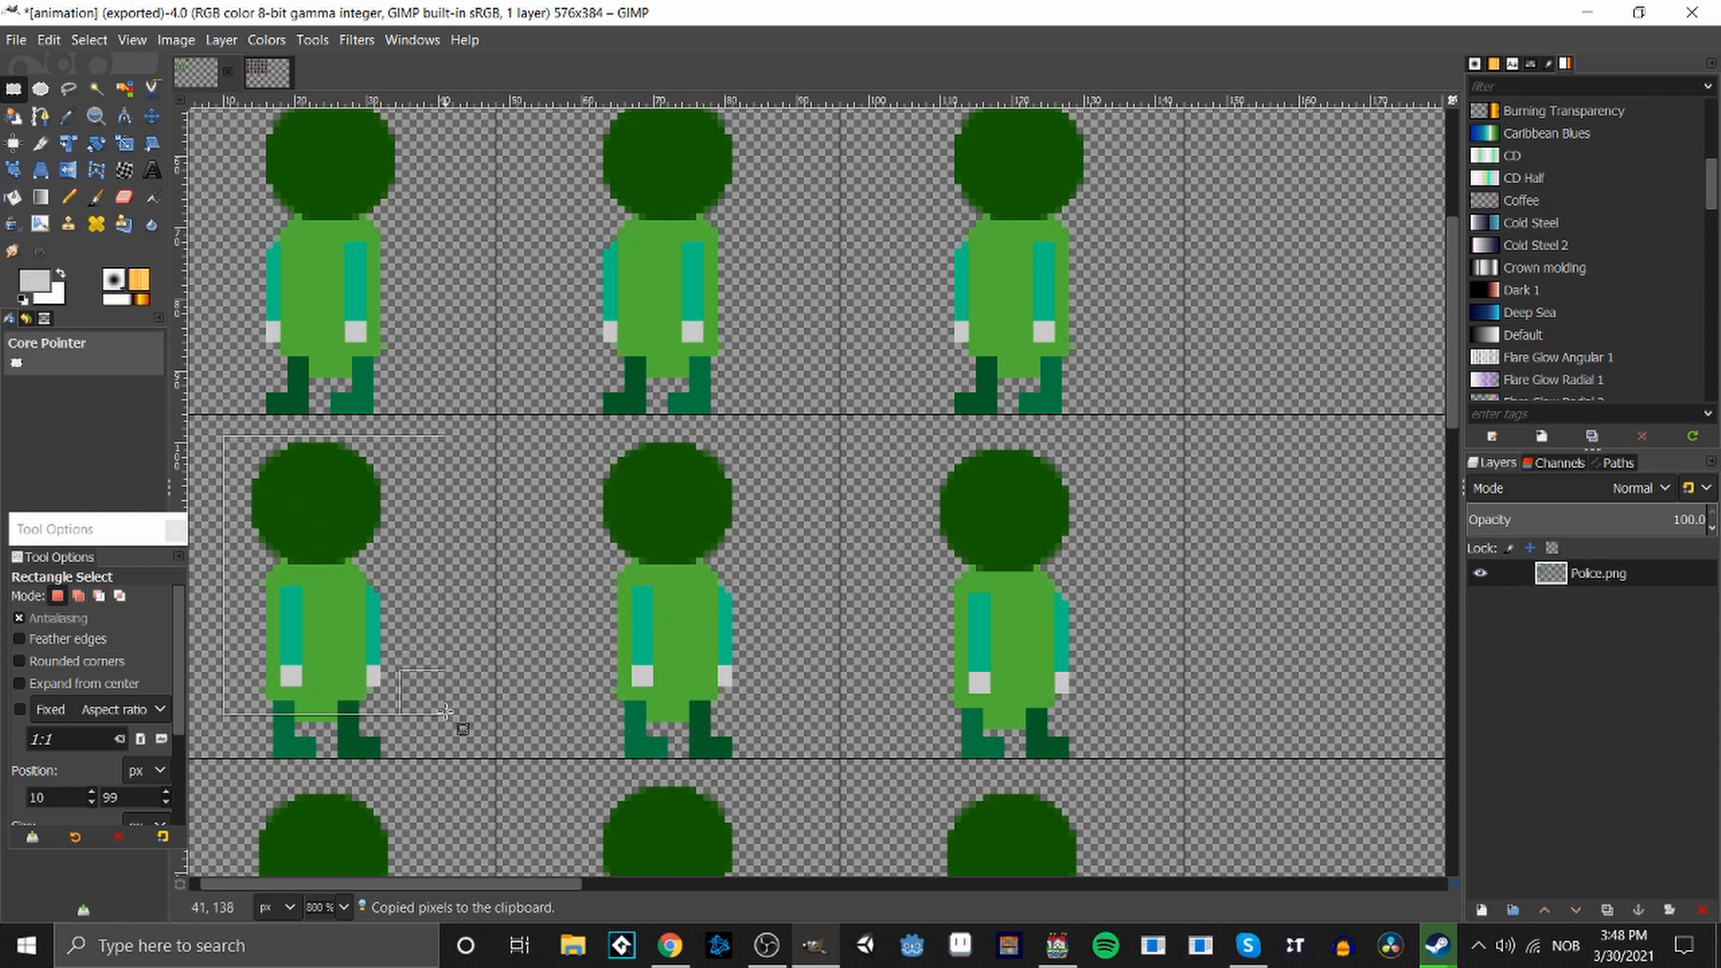
pyautogui.hotkey('ctrl', 'c')
pyautogui.hotkey('ctrl', 'v')
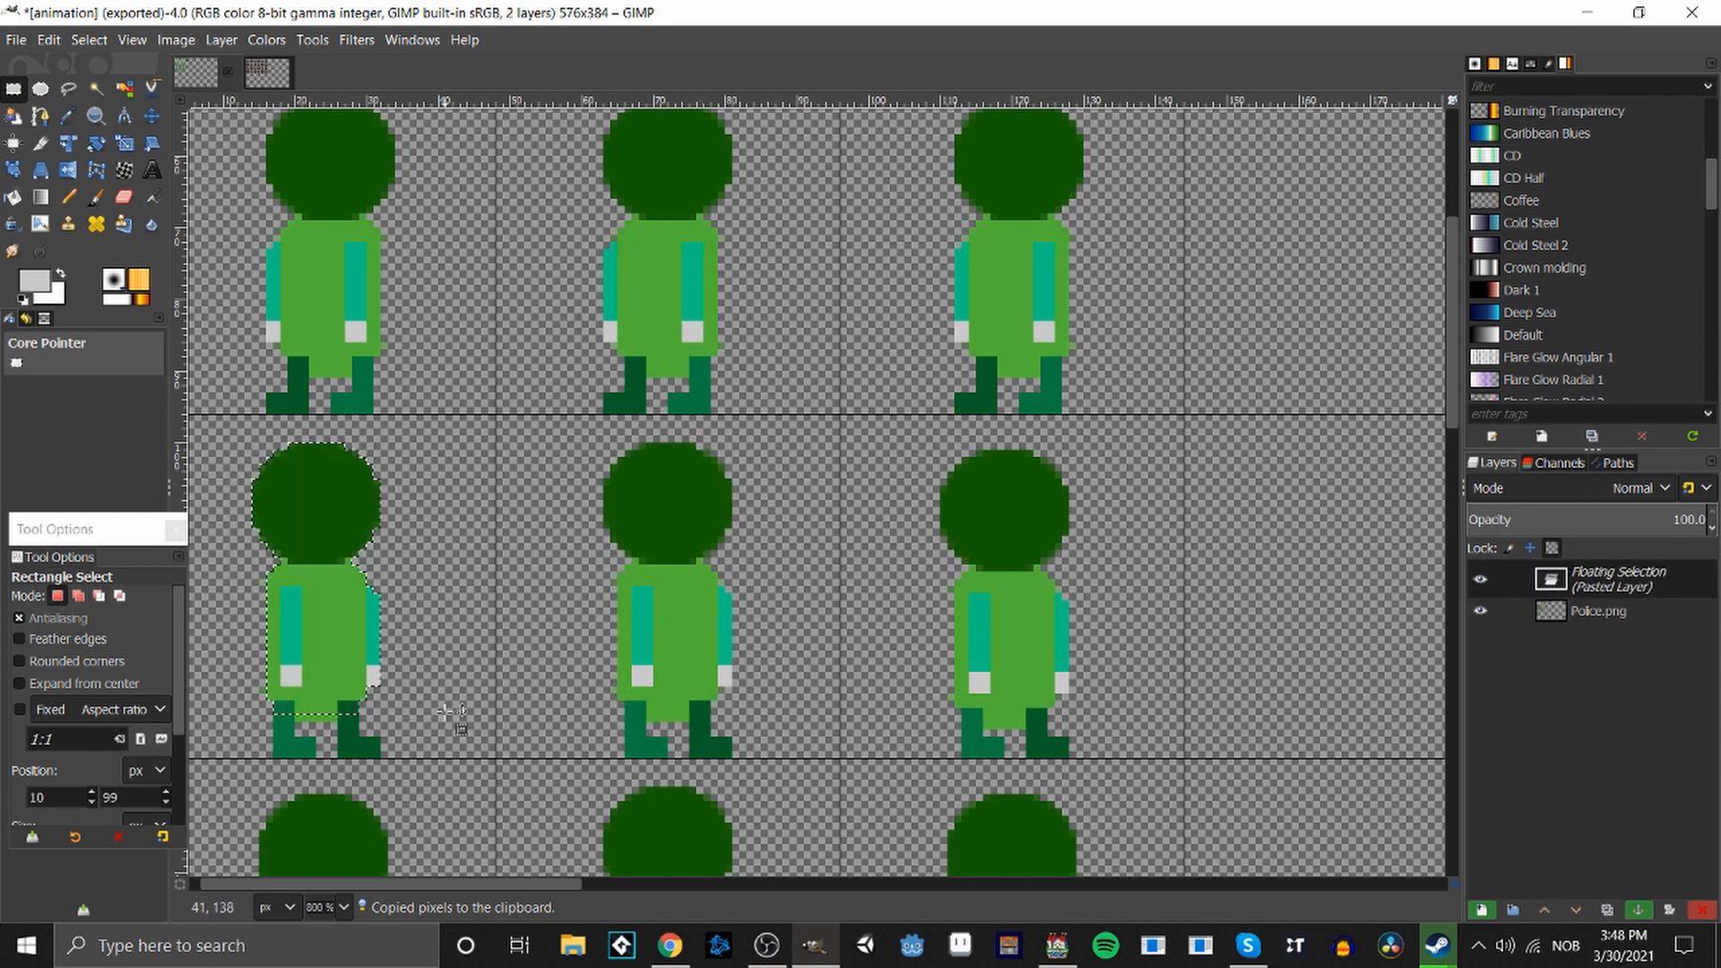
pyautogui.moveTo(341, 626); pyautogui.dragTo(340, 633)
pyautogui.click(447, 689)
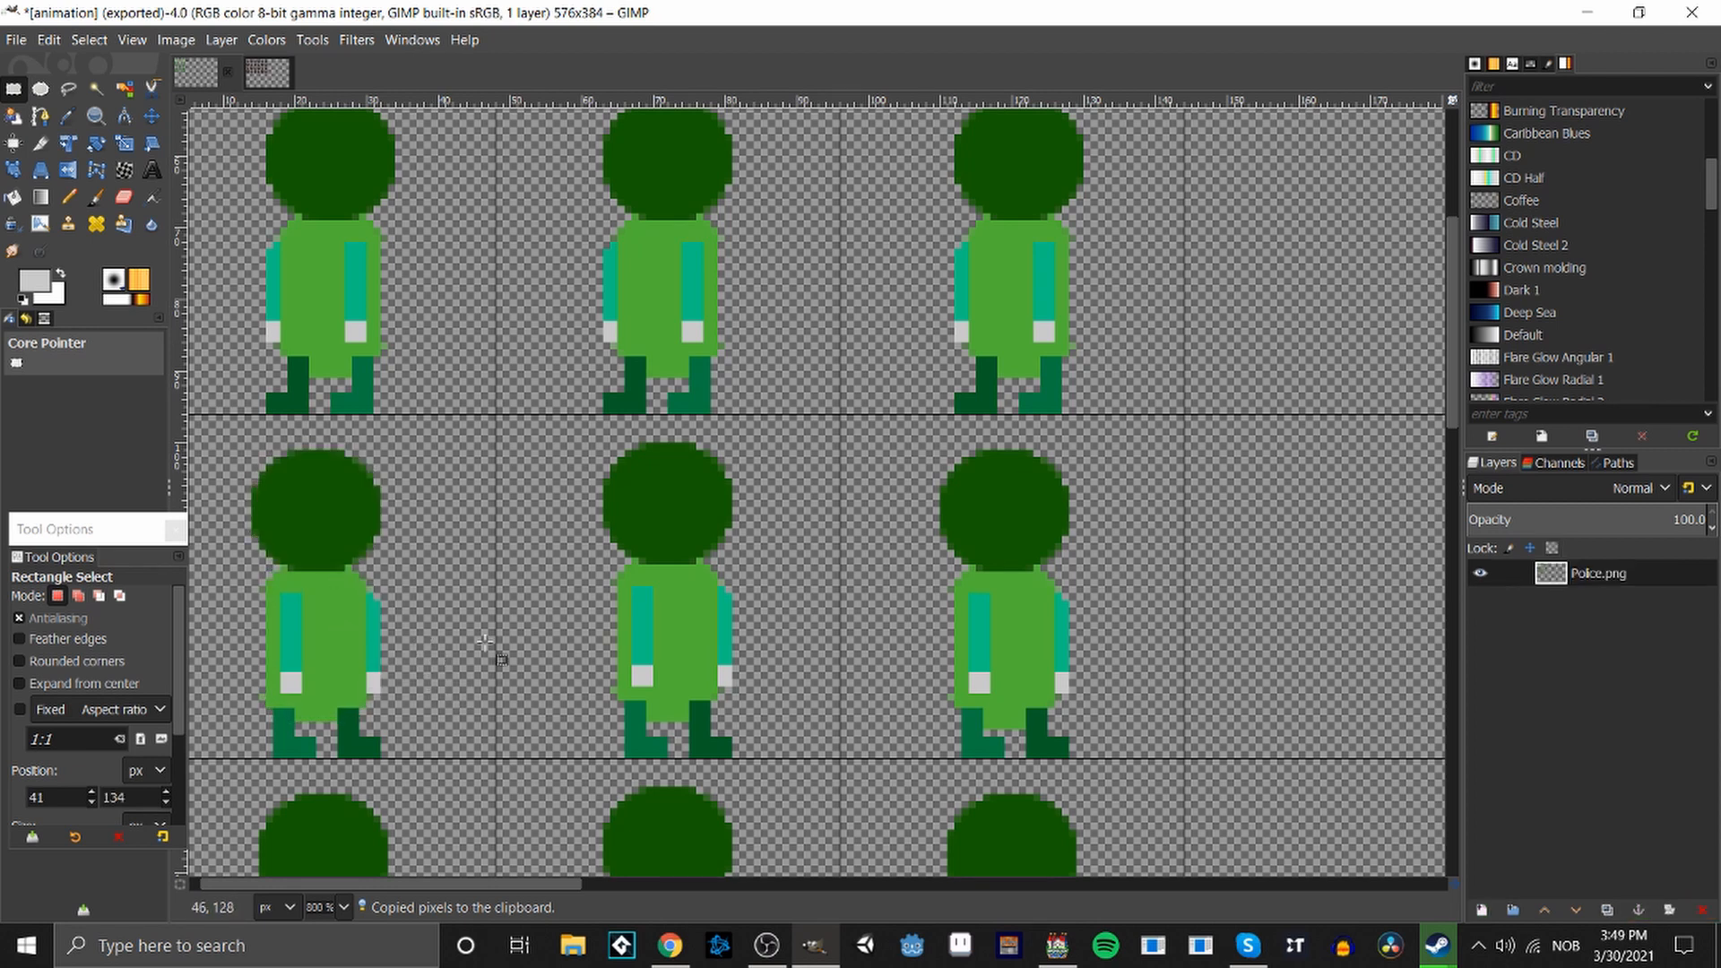
# Select the back arm of the second row's middle figure and darken it with Hue-Chroma at a lightness of -11.80.
pyautogui.scroll(2, 541, 647)
pyautogui.scroll(-2, 550, 633)
pyautogui.moveTo(566, 248); pyautogui.dragTo(617, 356)
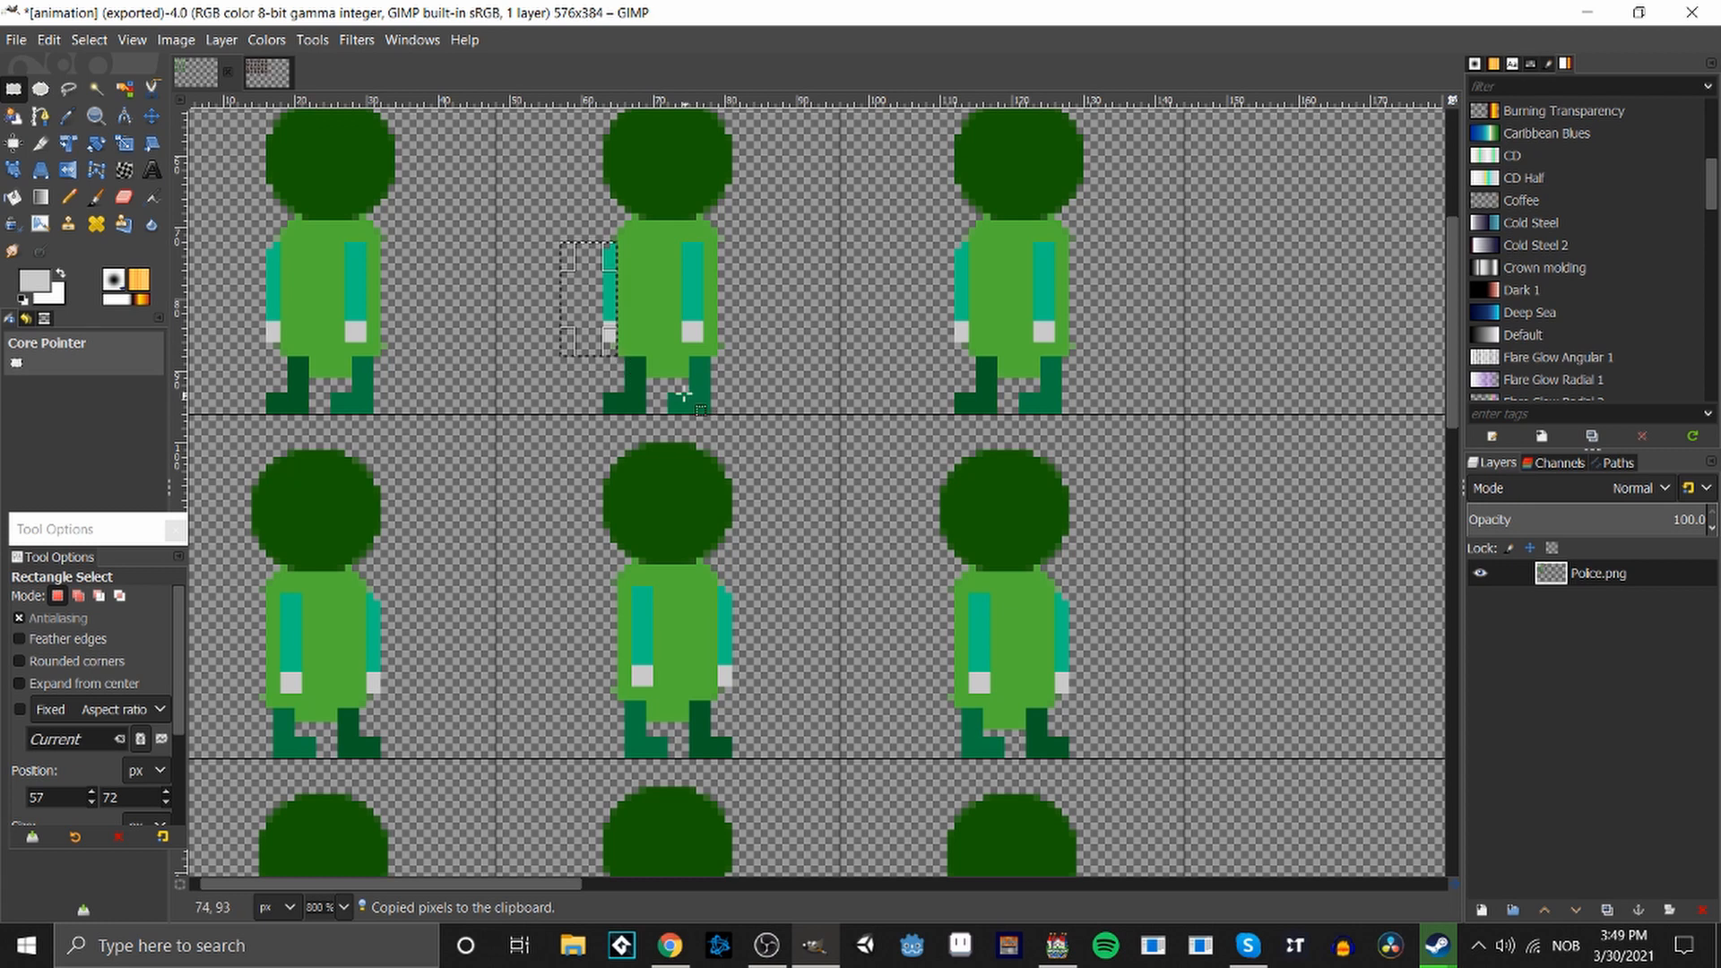
pyautogui.press('ctrl')
pyautogui.click(824, 482)
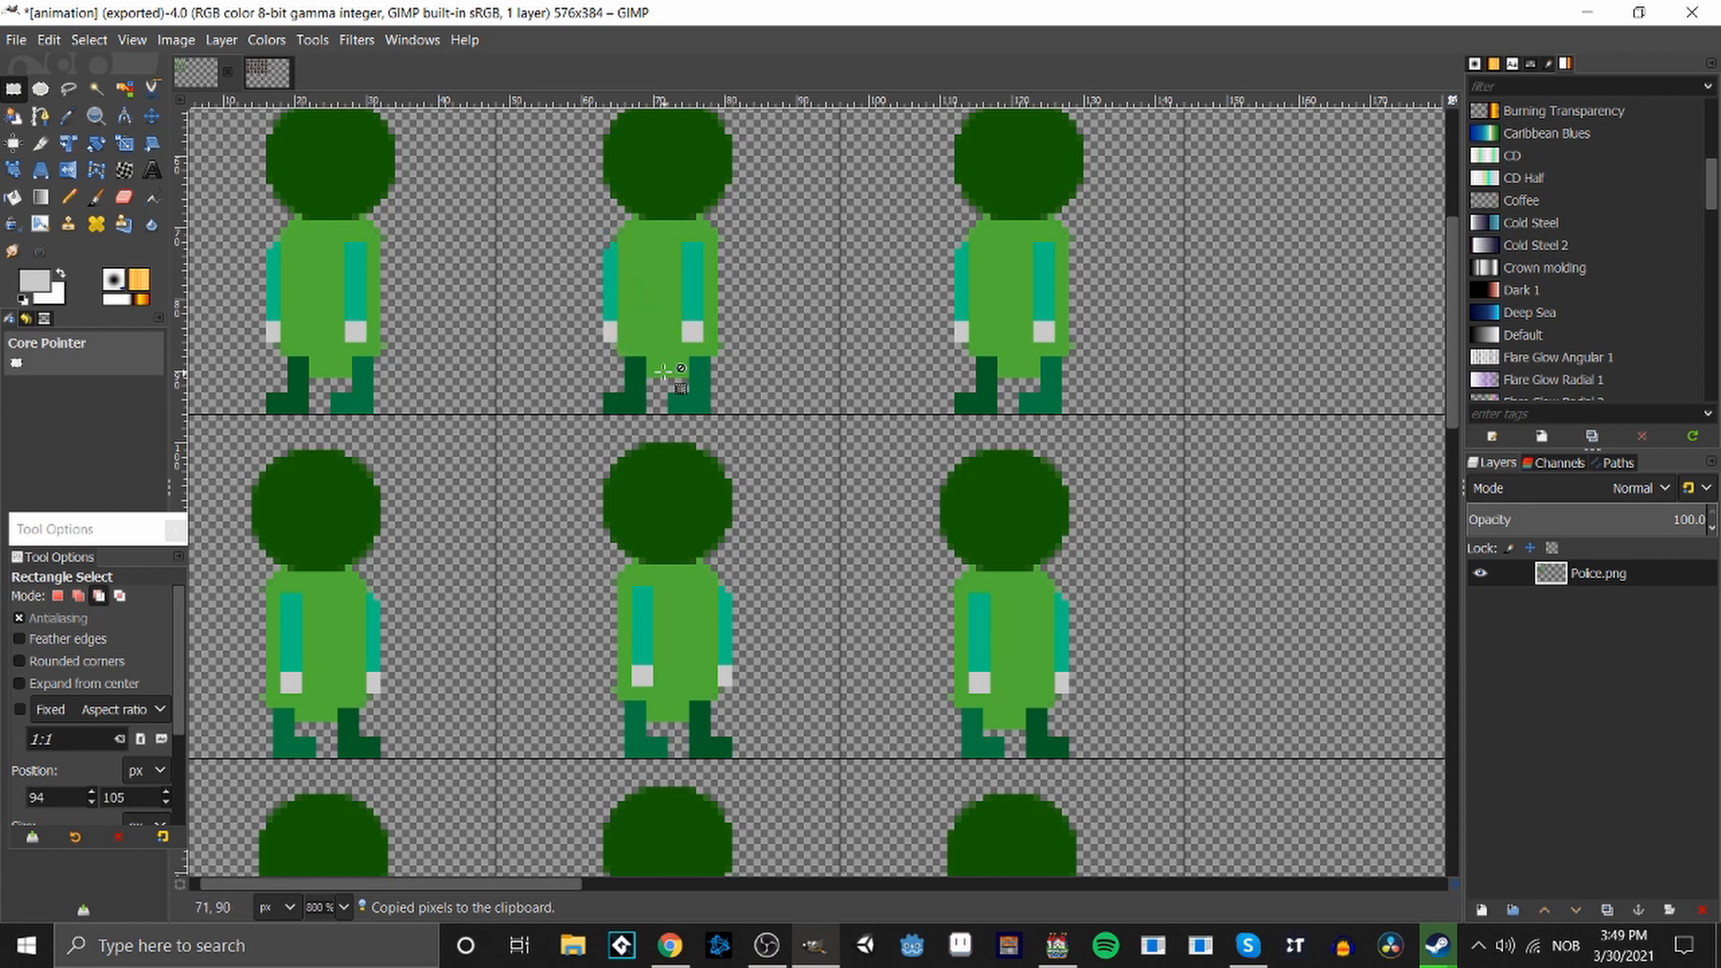
pyautogui.rightClick(613, 314)
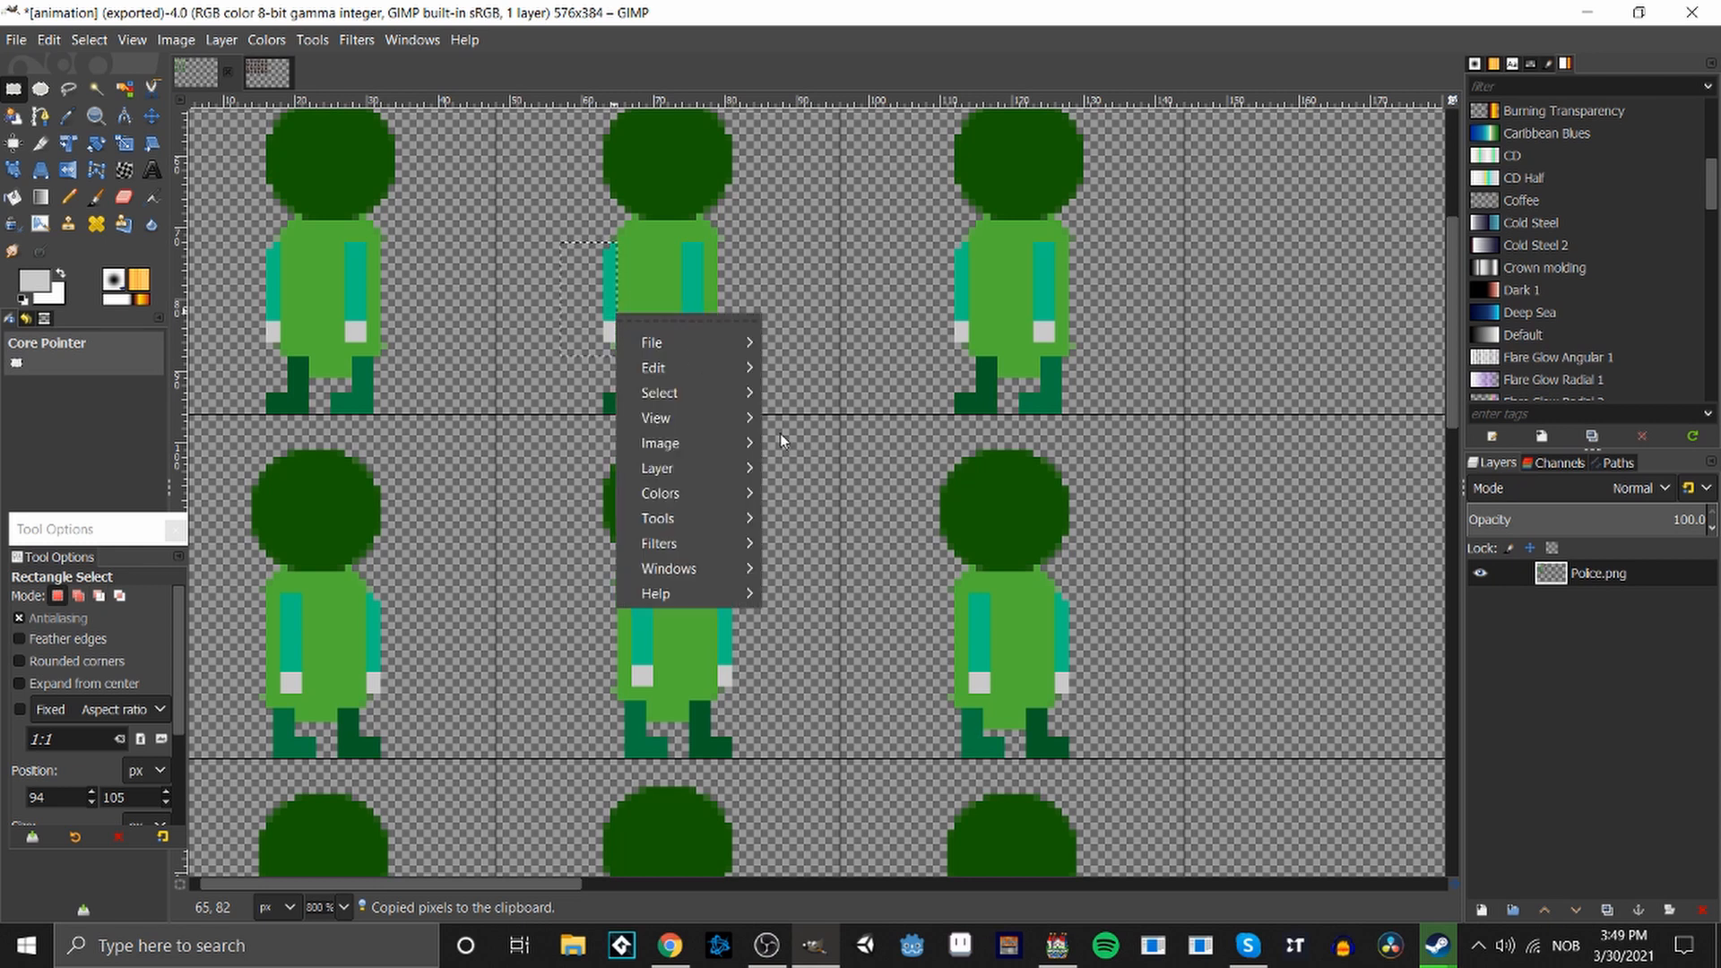
pyautogui.moveTo(736, 495)
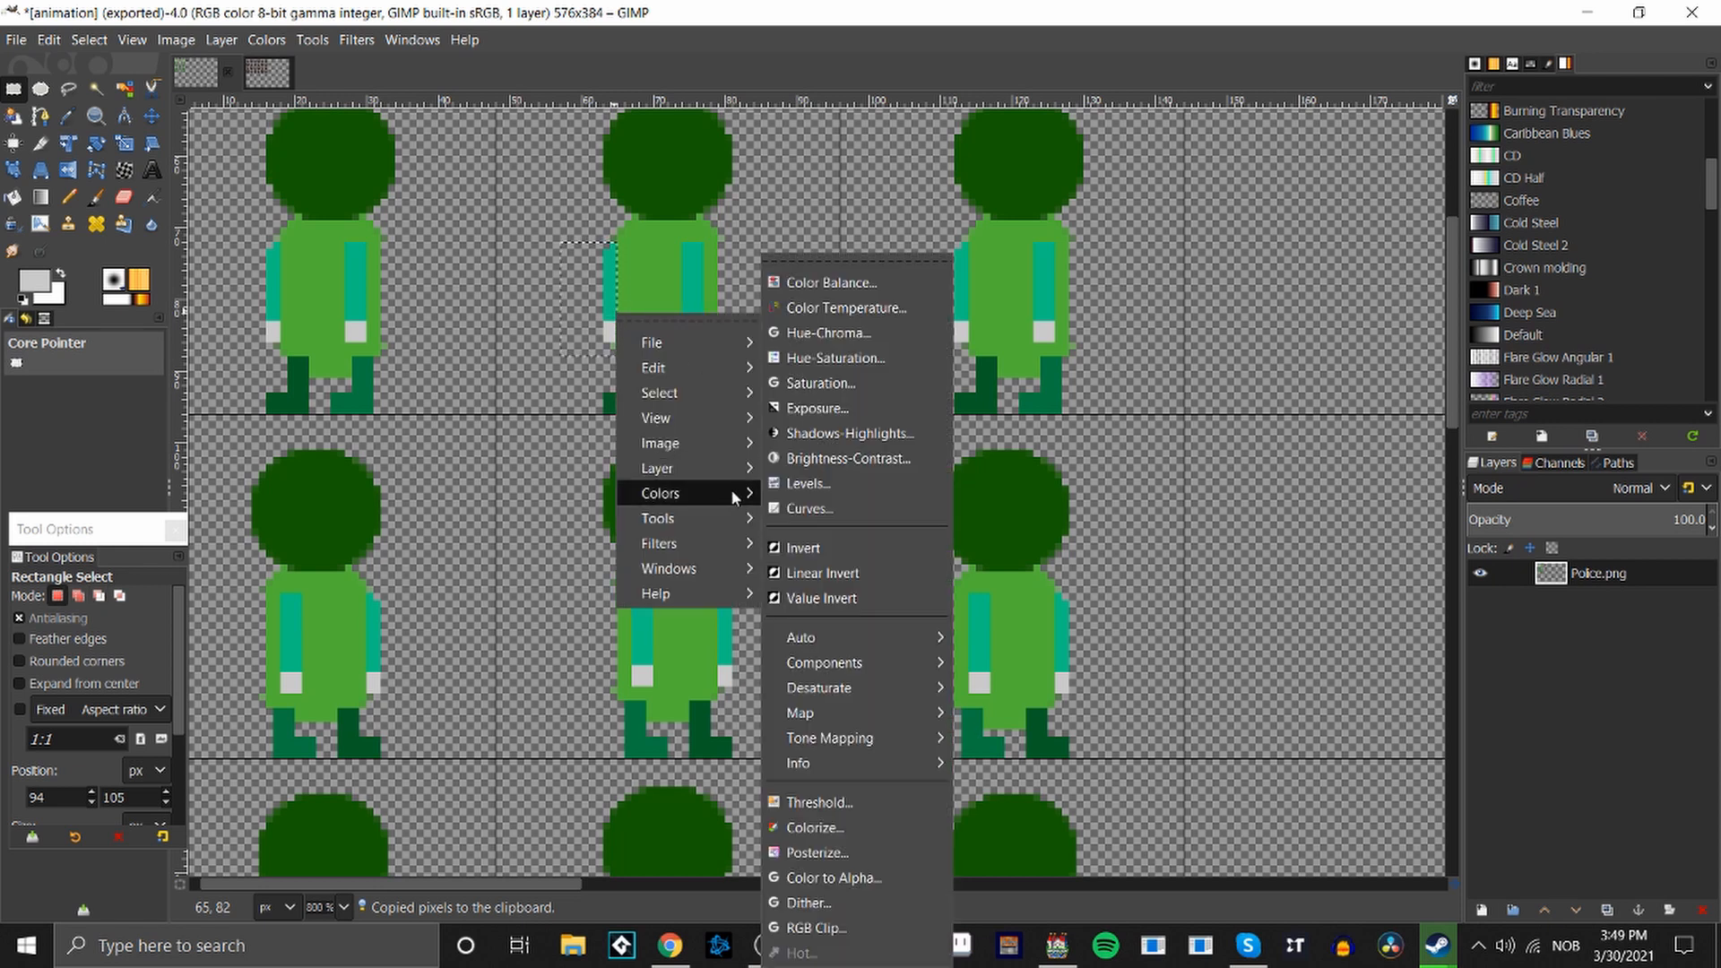
pyautogui.click(880, 334)
pyautogui.moveTo(1489, 492); pyautogui.dragTo(1343, 490)
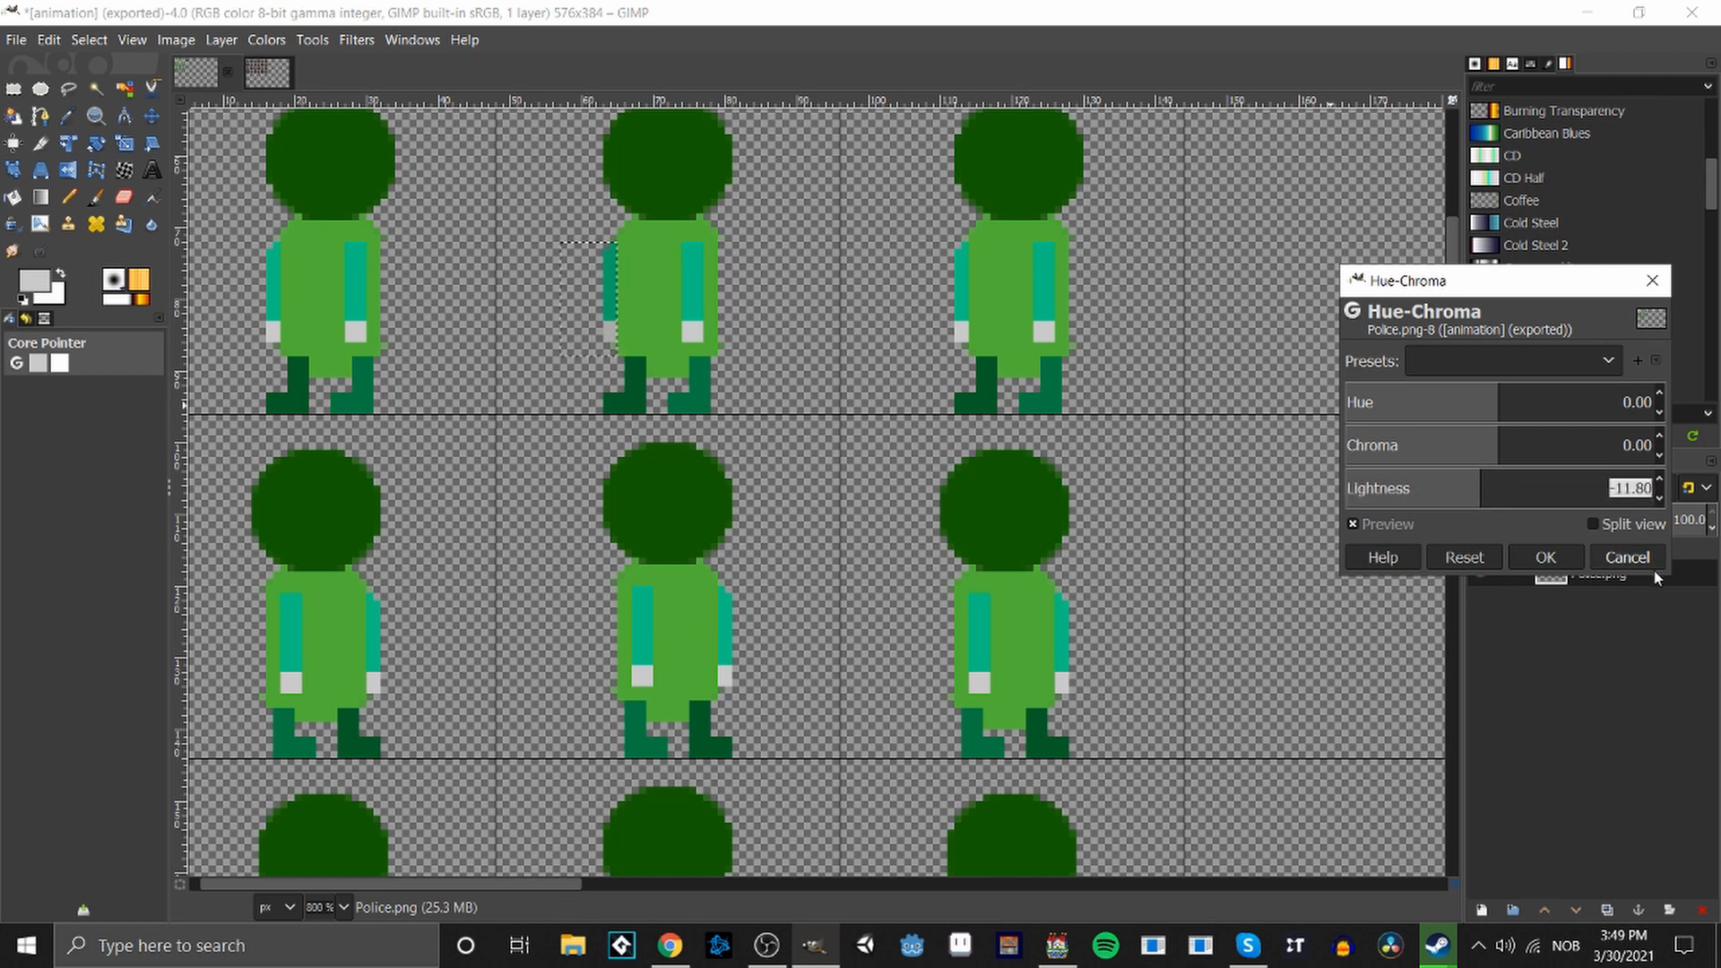
pyautogui.click(1545, 556)
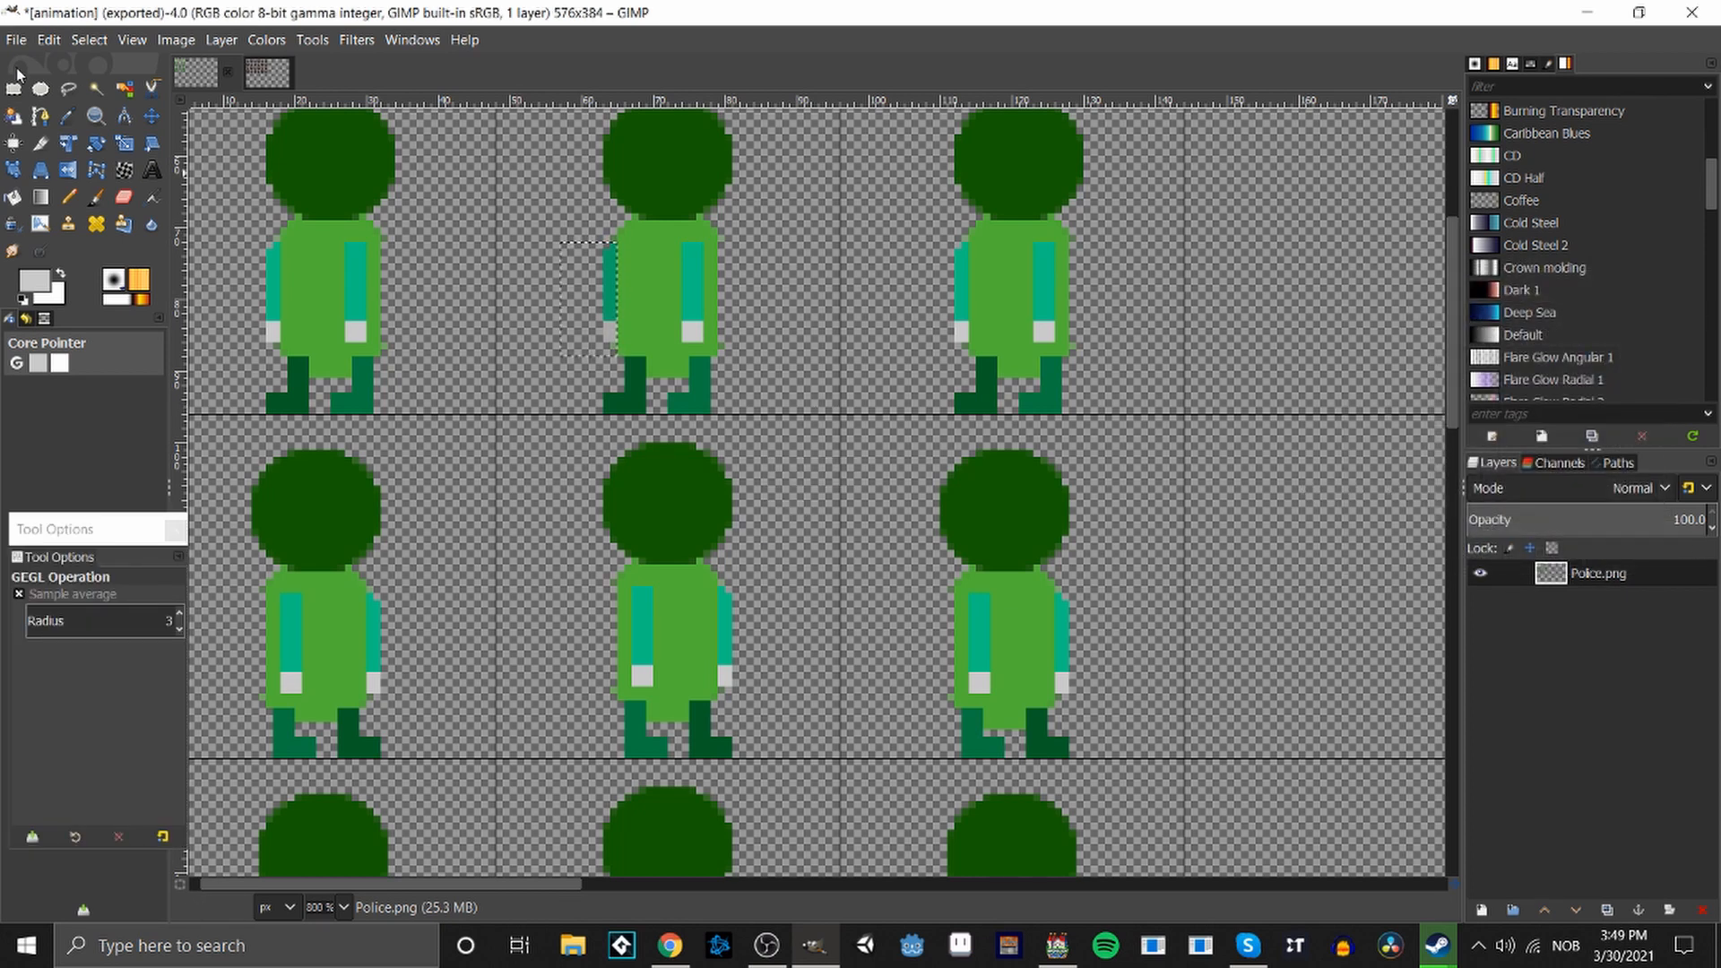
# Copy the darkened arm over the back arms of the second row's third and first figures and anchor both copies.
pyautogui.click(13, 88)
pyautogui.hotkey('ctrl', 'c')
pyautogui.hotkey('ctrl', 'v')
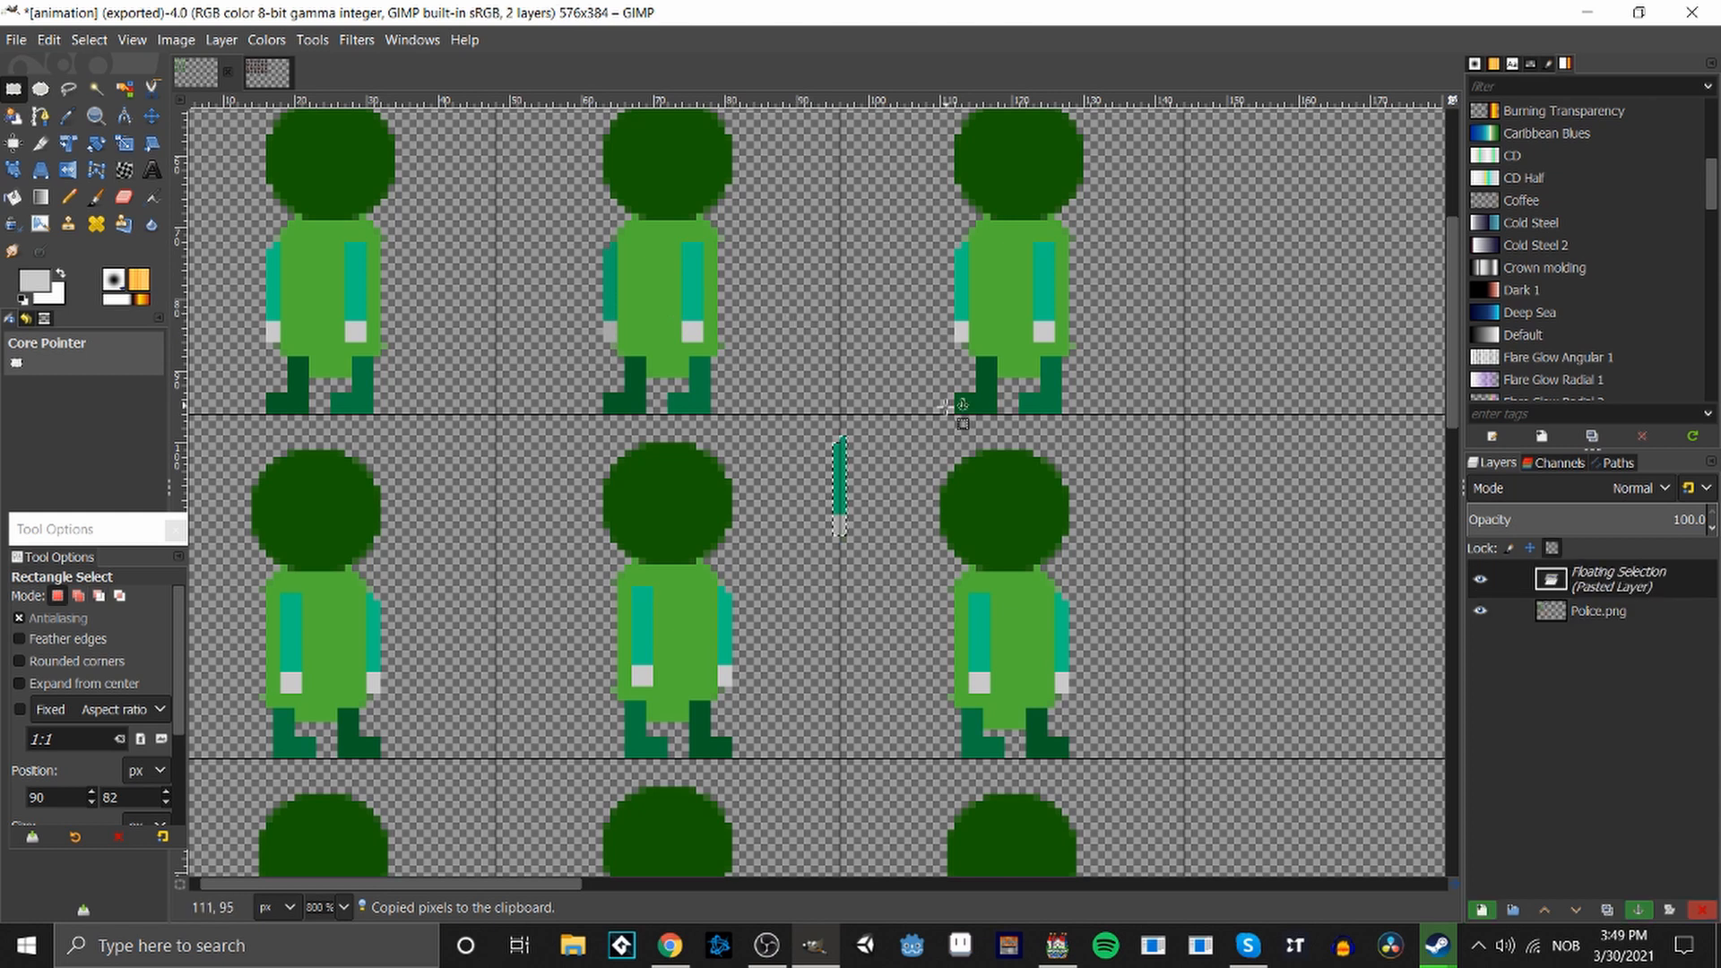
pyautogui.moveTo(850, 495); pyautogui.dragTo(974, 306)
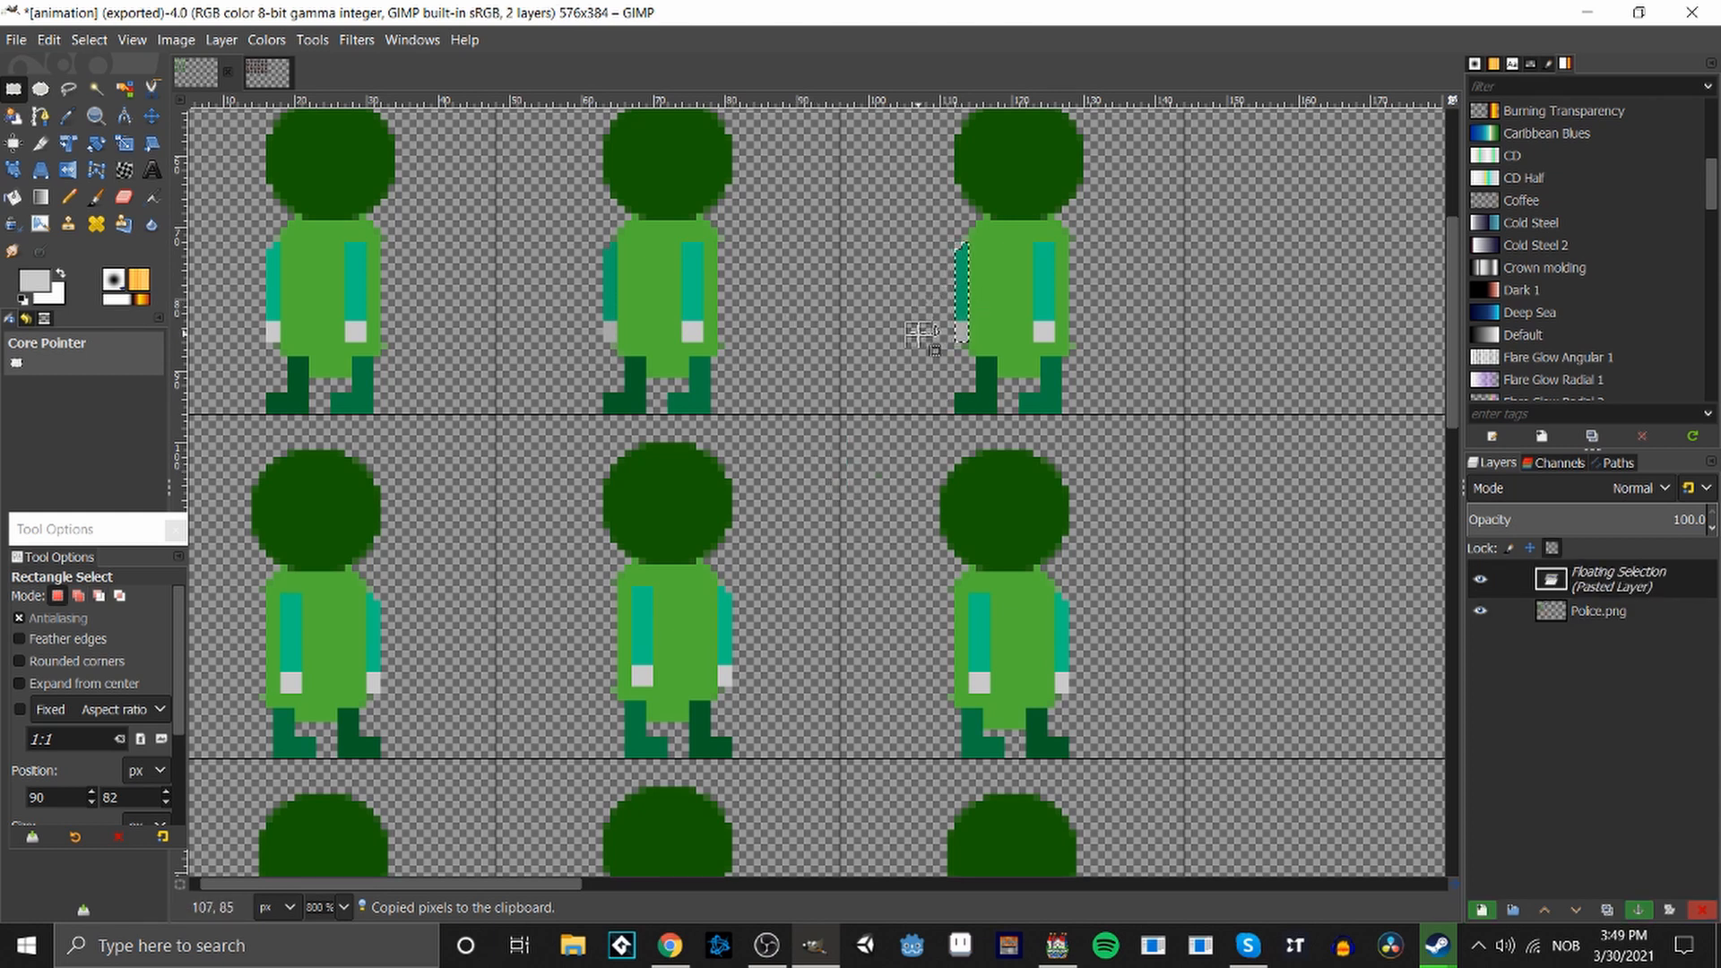
pyautogui.hotkey('ctrl', 'z')
pyautogui.moveTo(843, 489); pyautogui.dragTo(284, 286)
pyautogui.click(423, 370)
# Paste another copy of the darkened arm, flip it horizontally and copy the mirrored arm to the clipboard.
pyautogui.hotkey('ctrl', 'v')
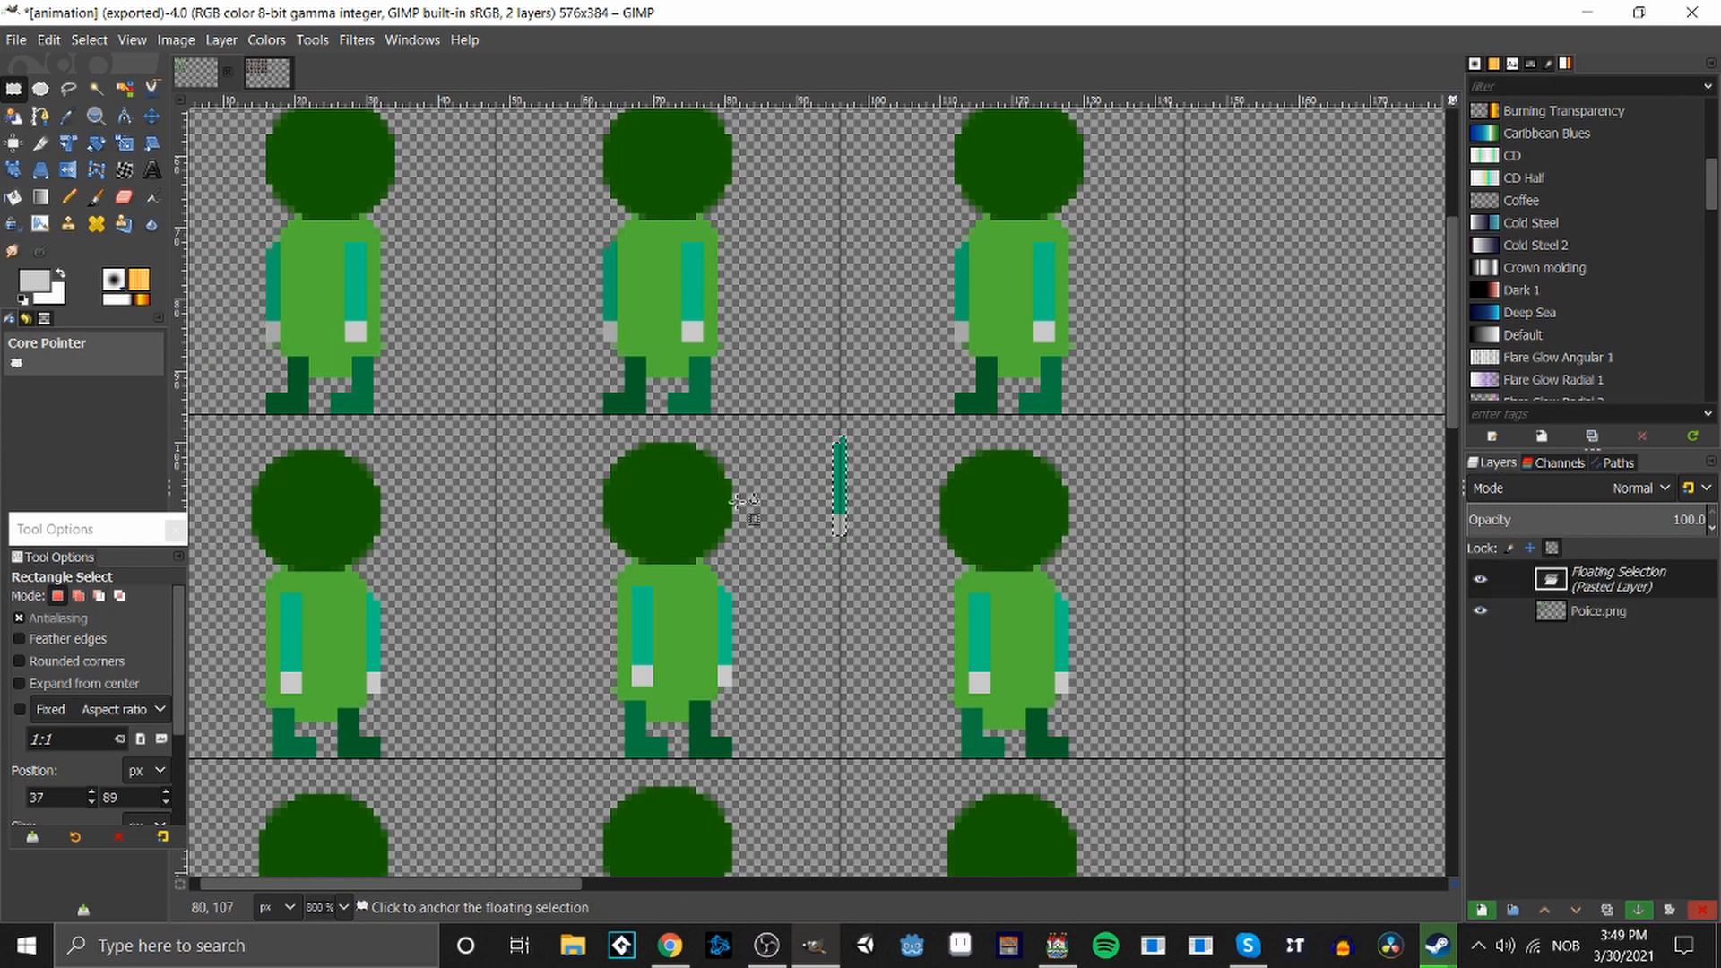
pyautogui.moveTo(847, 501)
pyautogui.mouseDown()
pyautogui.moveTo(980, 299)
pyautogui.moveTo(894, 383)
pyautogui.moveTo(858, 487)
pyautogui.mouseUp()
pyautogui.rightClick(844, 508)
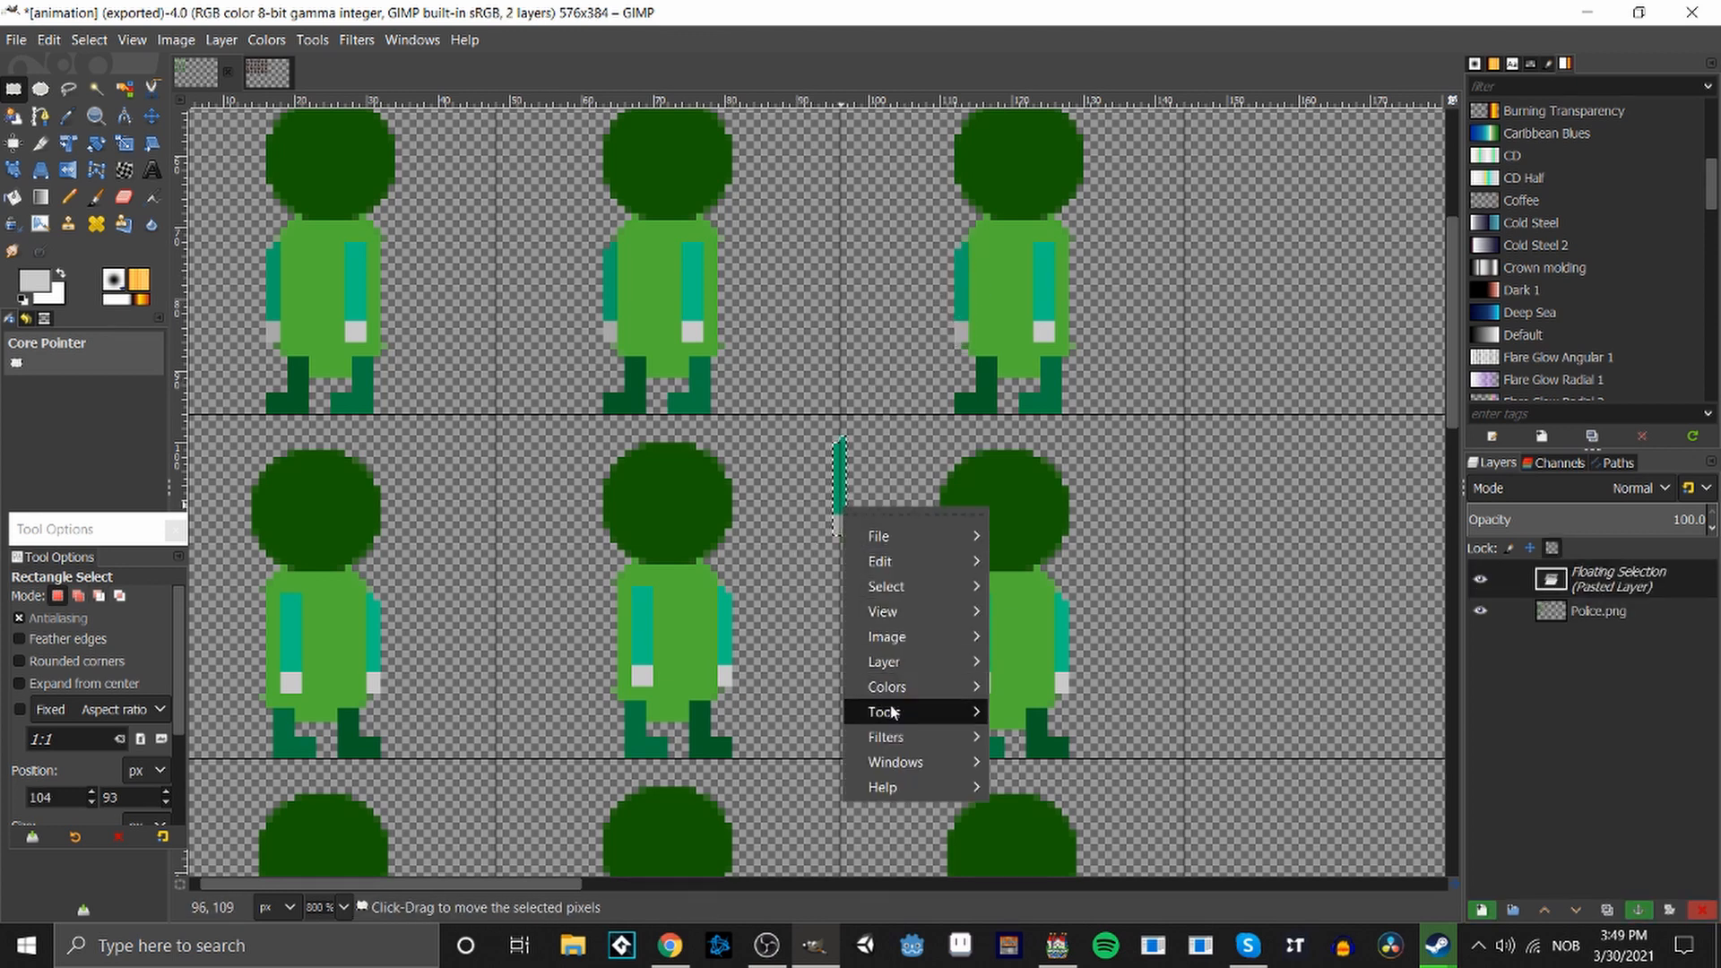
pyautogui.moveTo(885, 712)
pyautogui.moveTo(1094, 704)
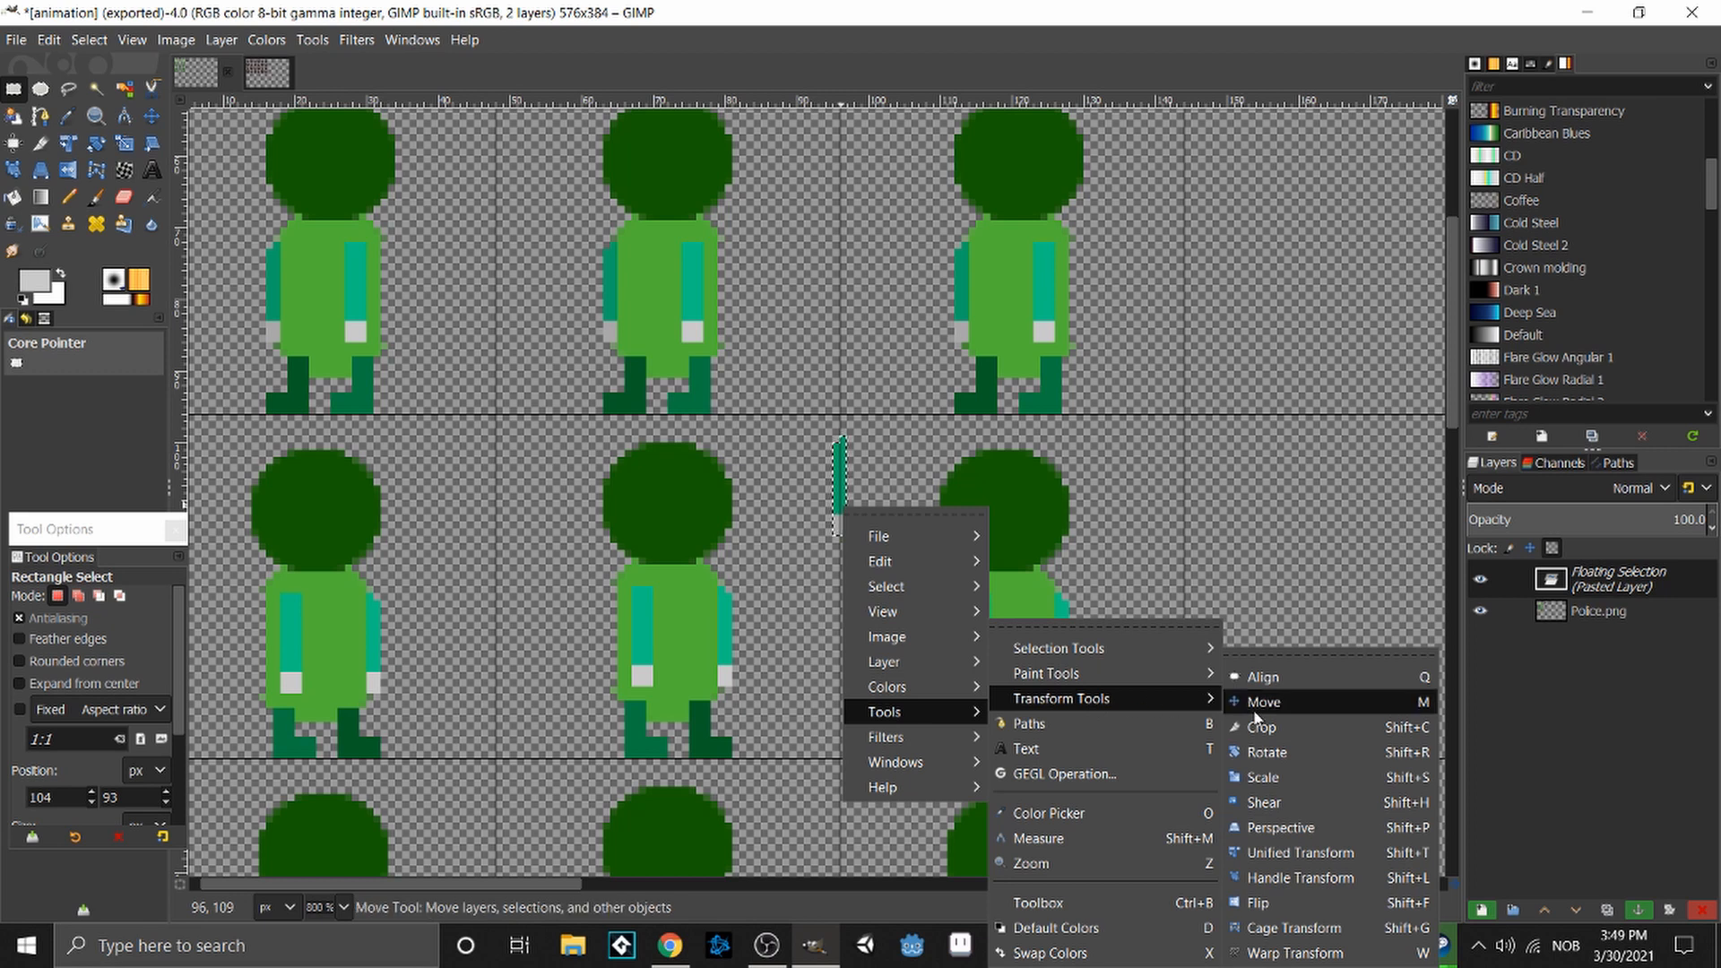
pyautogui.click(1280, 904)
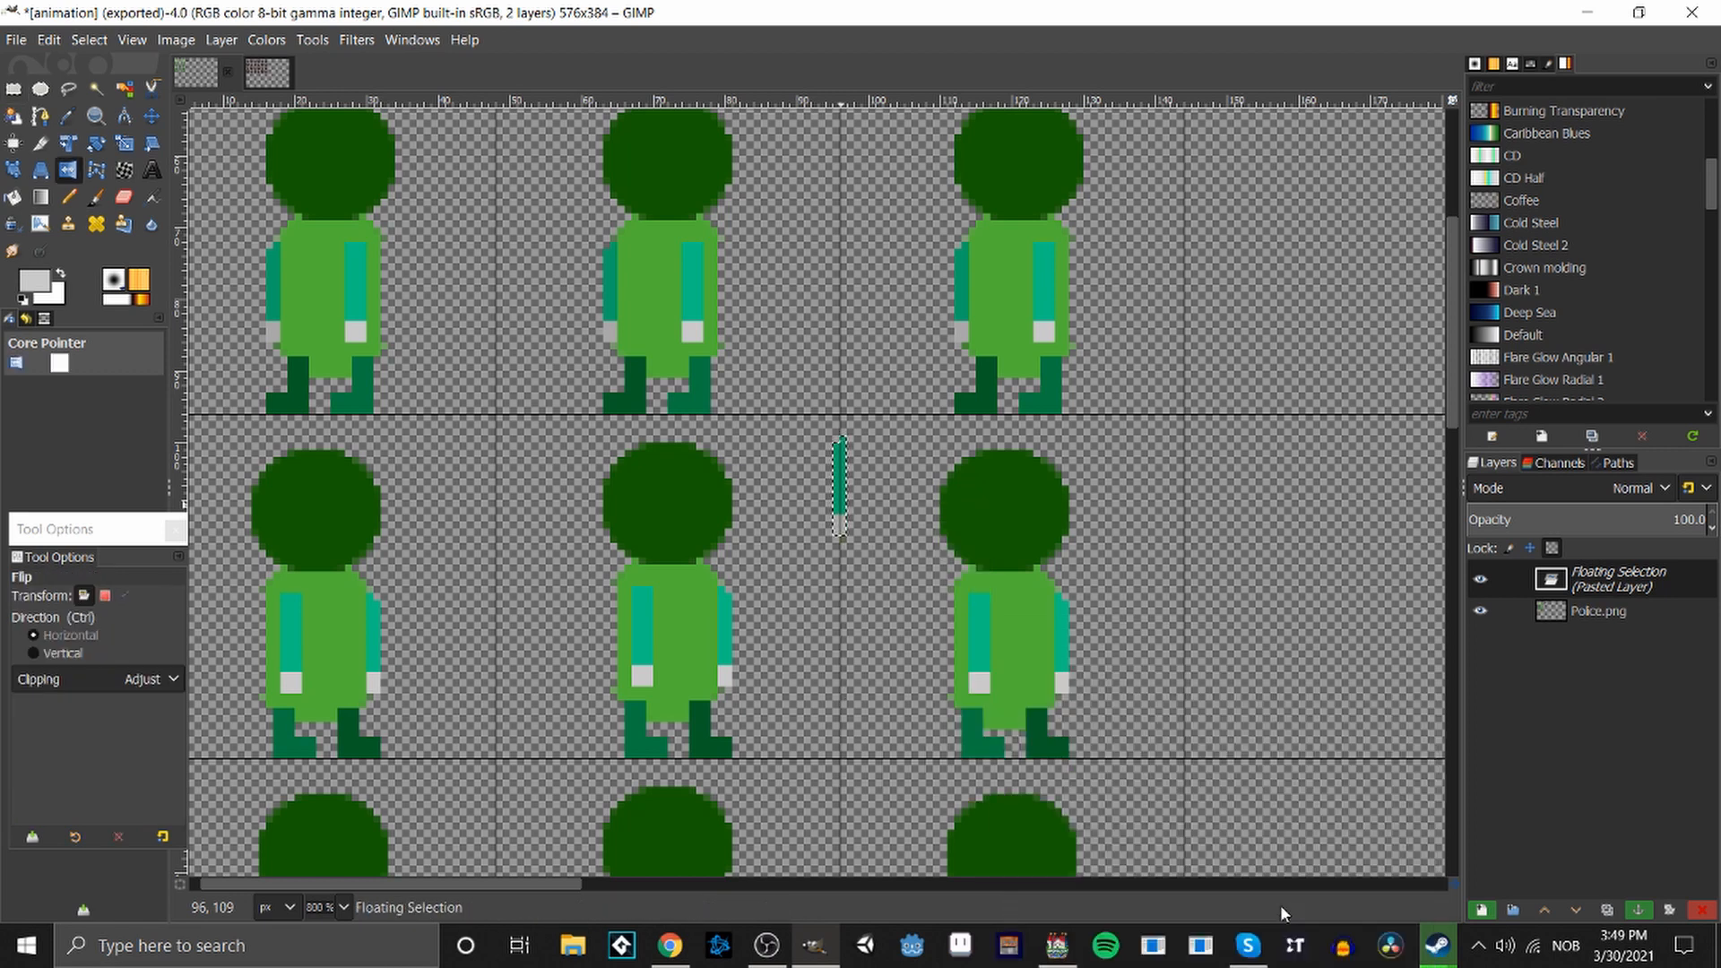
pyautogui.click(859, 500)
pyautogui.click(13, 88)
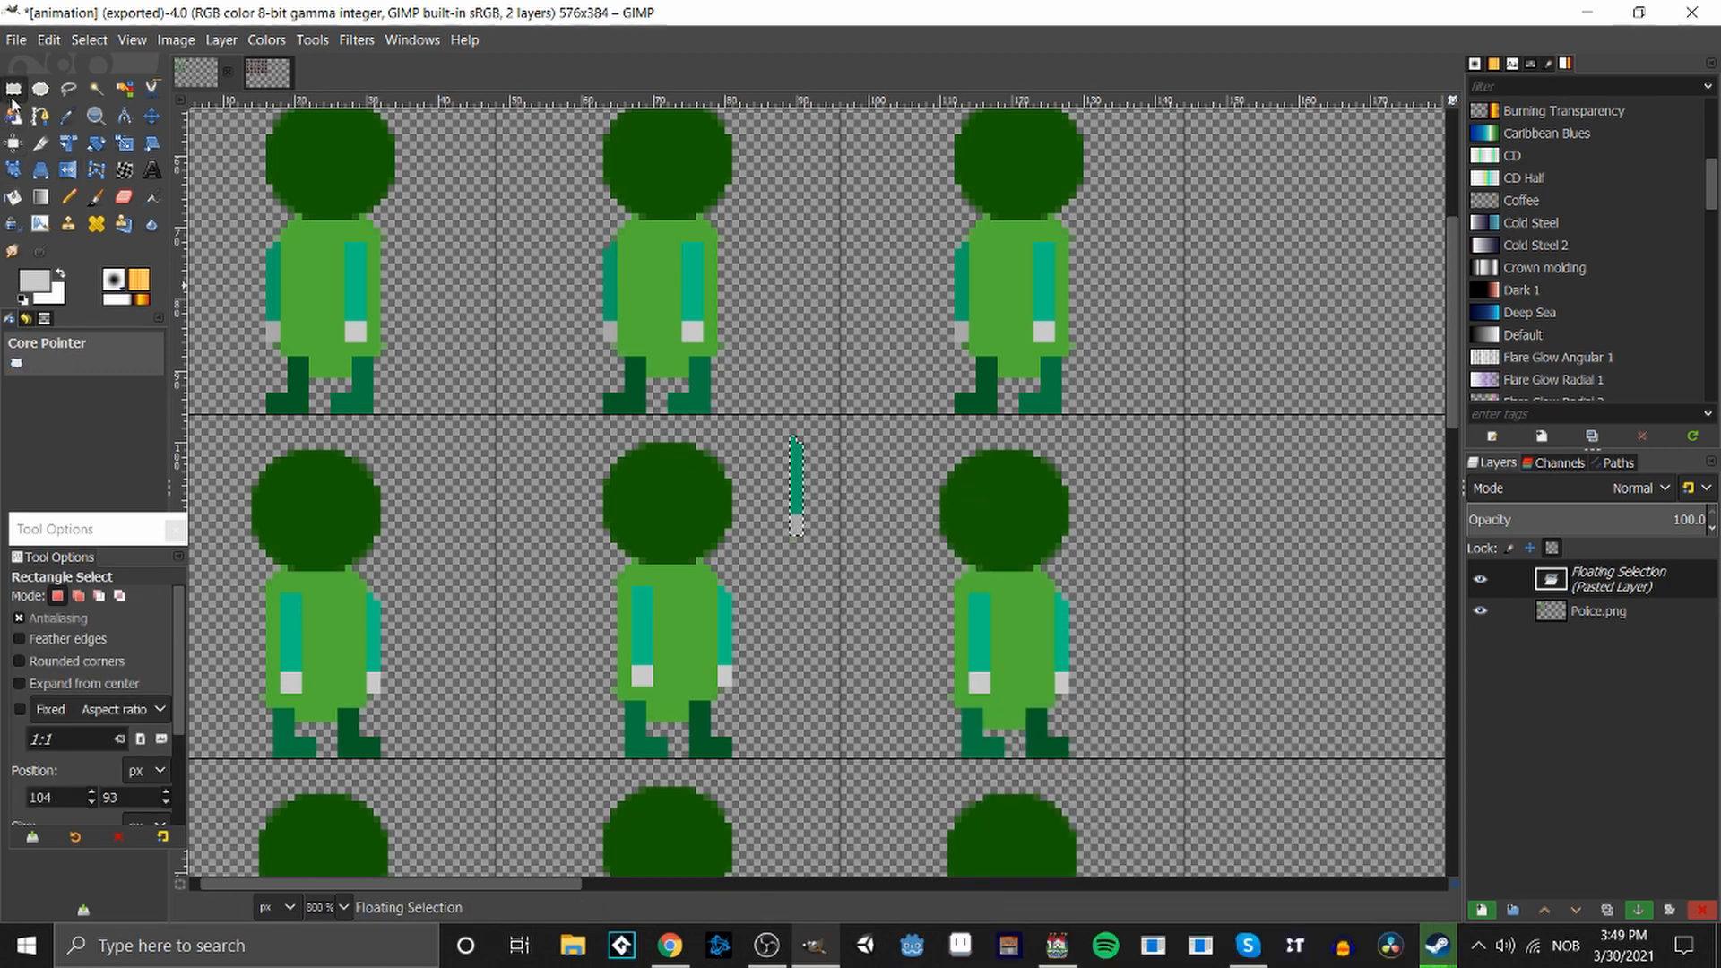
pyautogui.hotkey('ctrl', 'c')
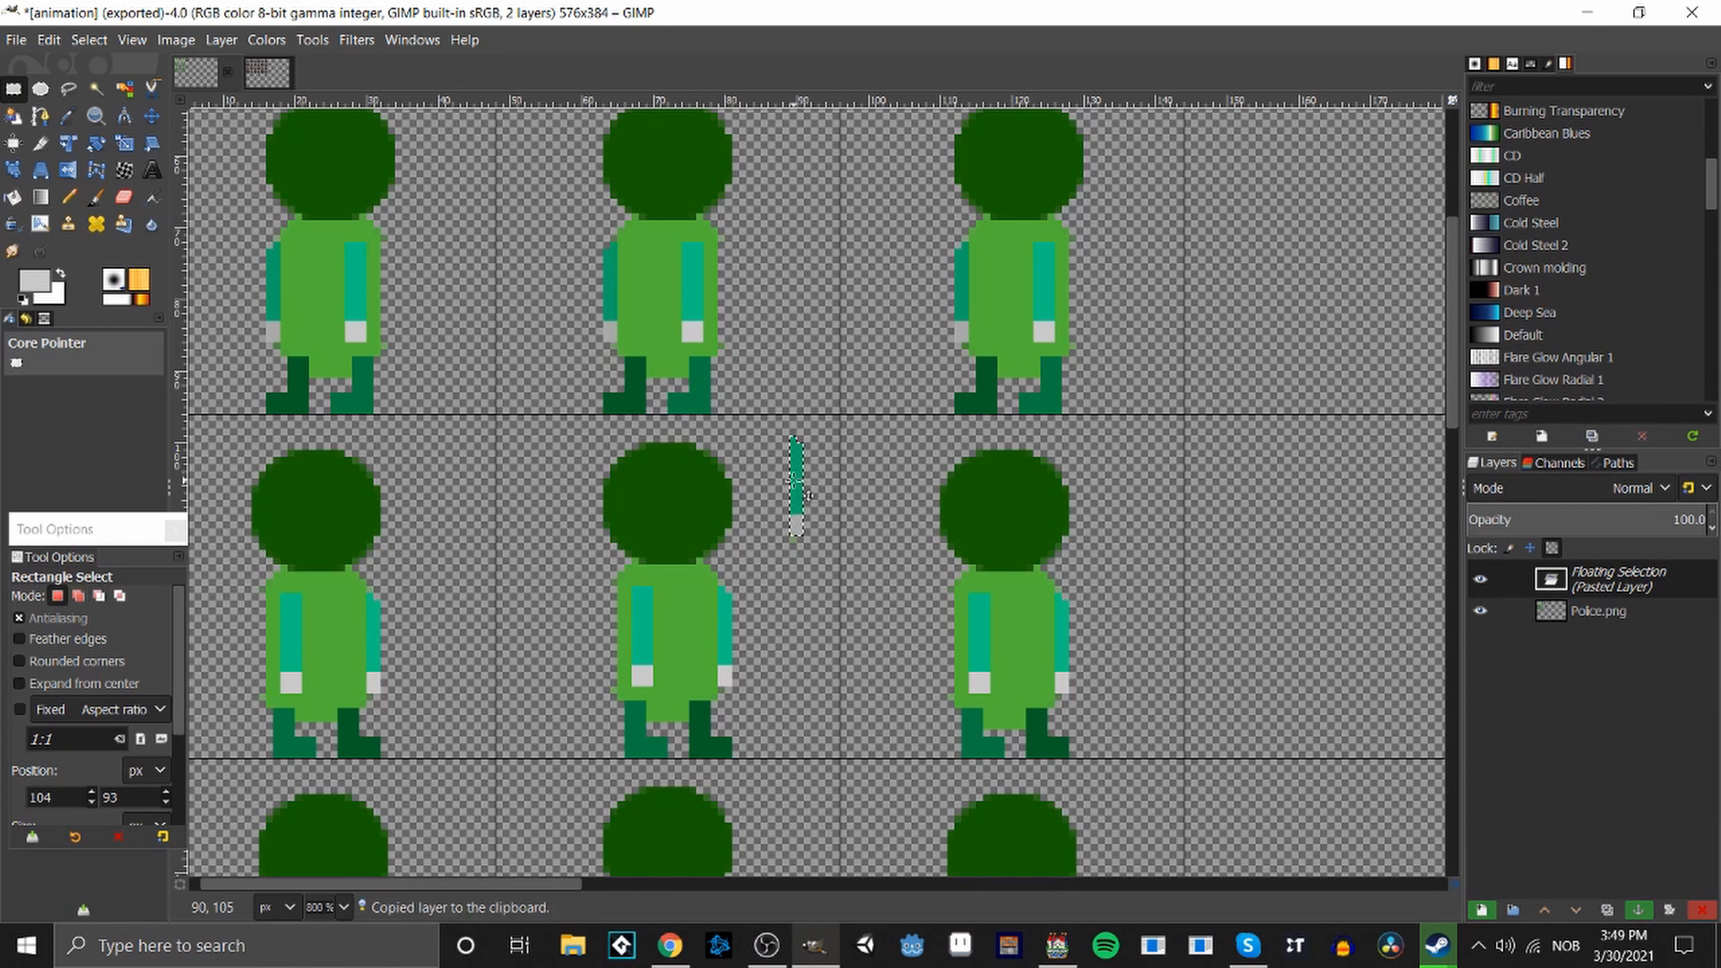
# Place the mirrored dark arm over the back arms of the third row's middle, third and first figures, anchoring each copy.
pyautogui.moveTo(815, 498); pyautogui.dragTo(742, 647)
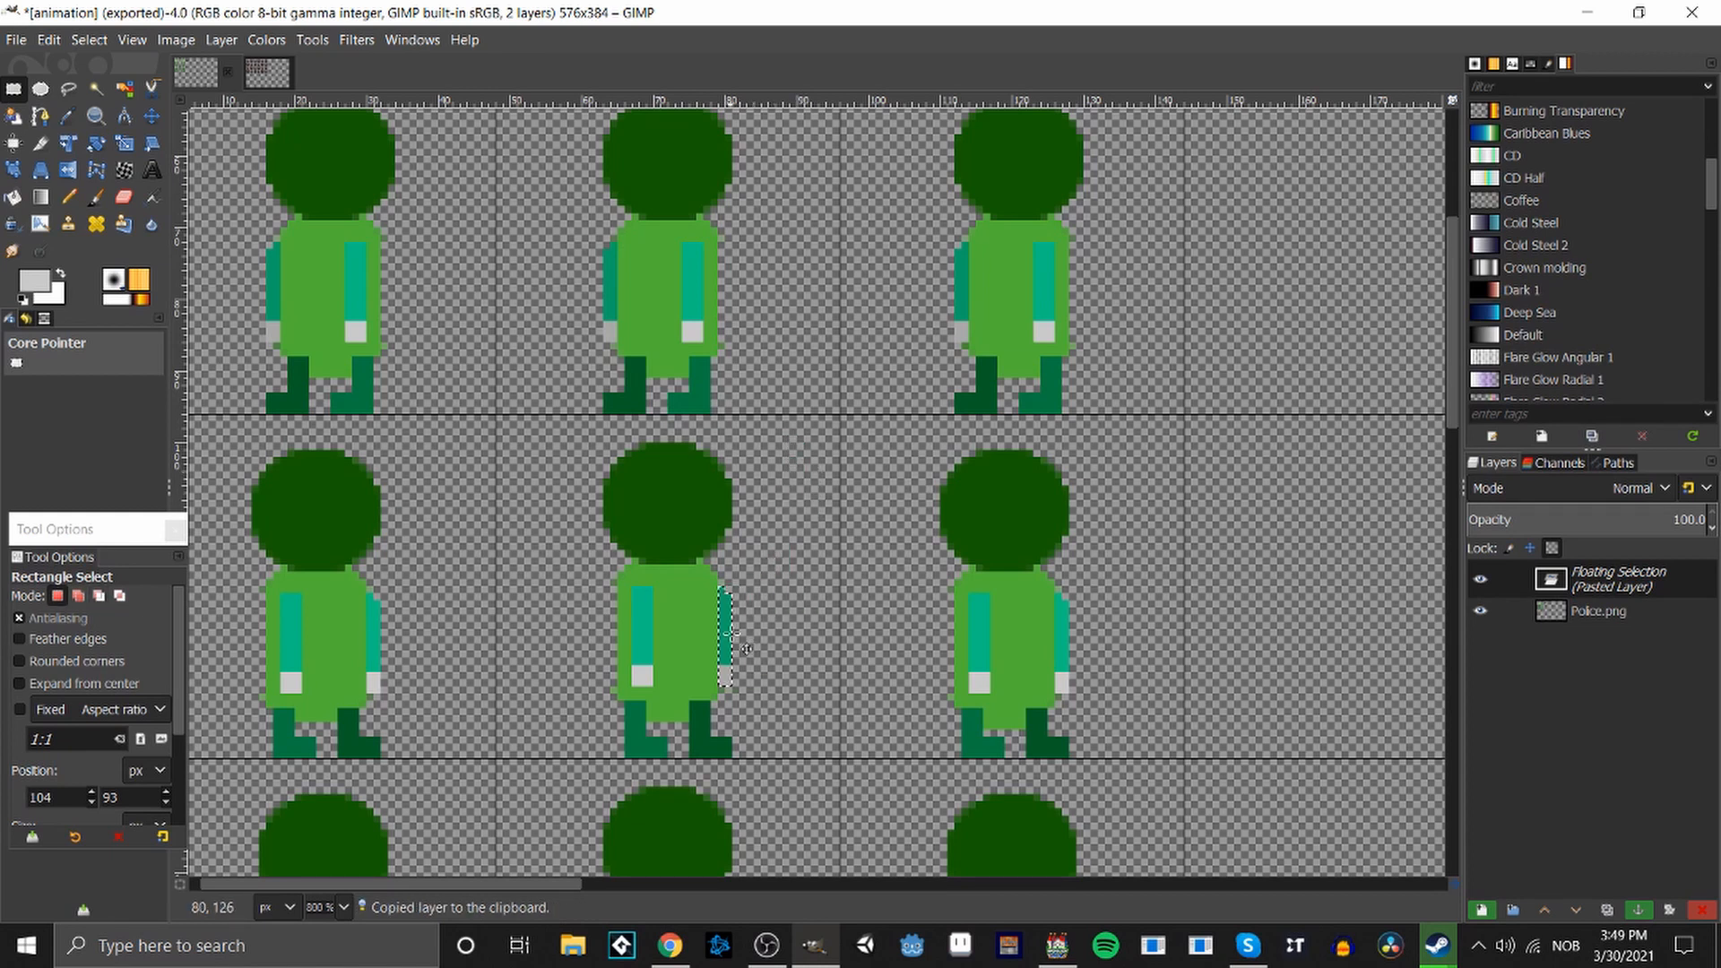
pyautogui.click(860, 654)
pyautogui.hotkey('ctrl', 'v')
pyautogui.moveTo(816, 502); pyautogui.dragTo(1082, 659)
pyautogui.click(1188, 681)
pyautogui.hotkey('ctrl', 'v')
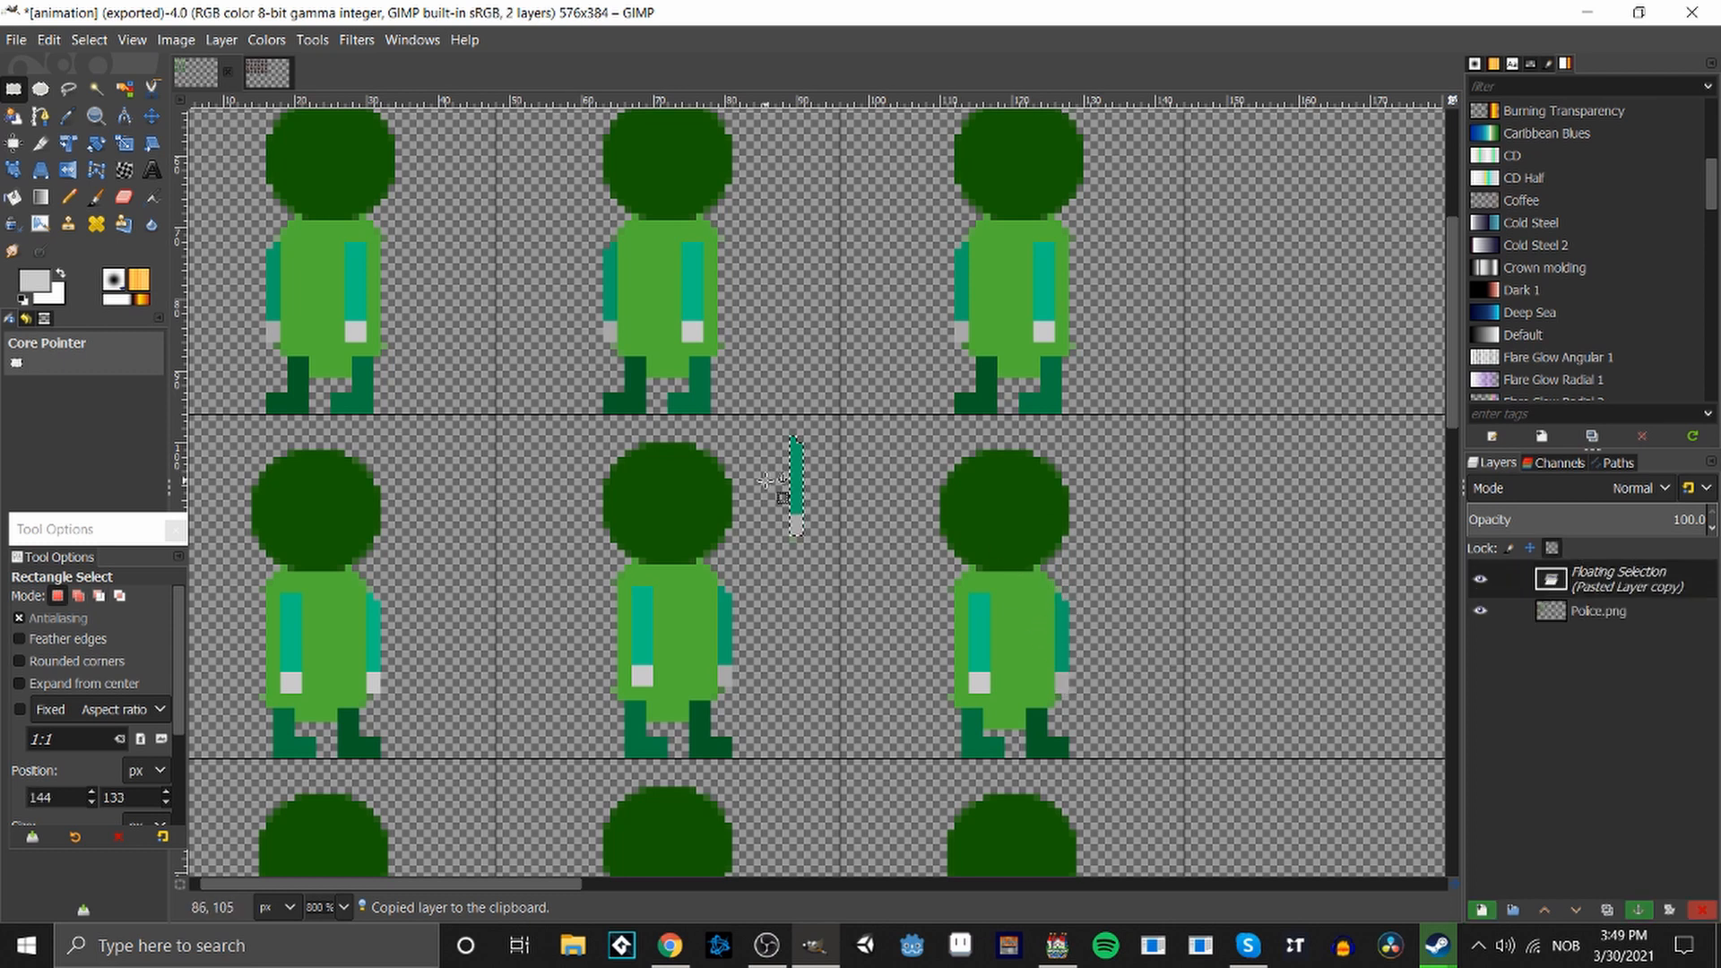
pyautogui.moveTo(785, 484); pyautogui.dragTo(367, 644)
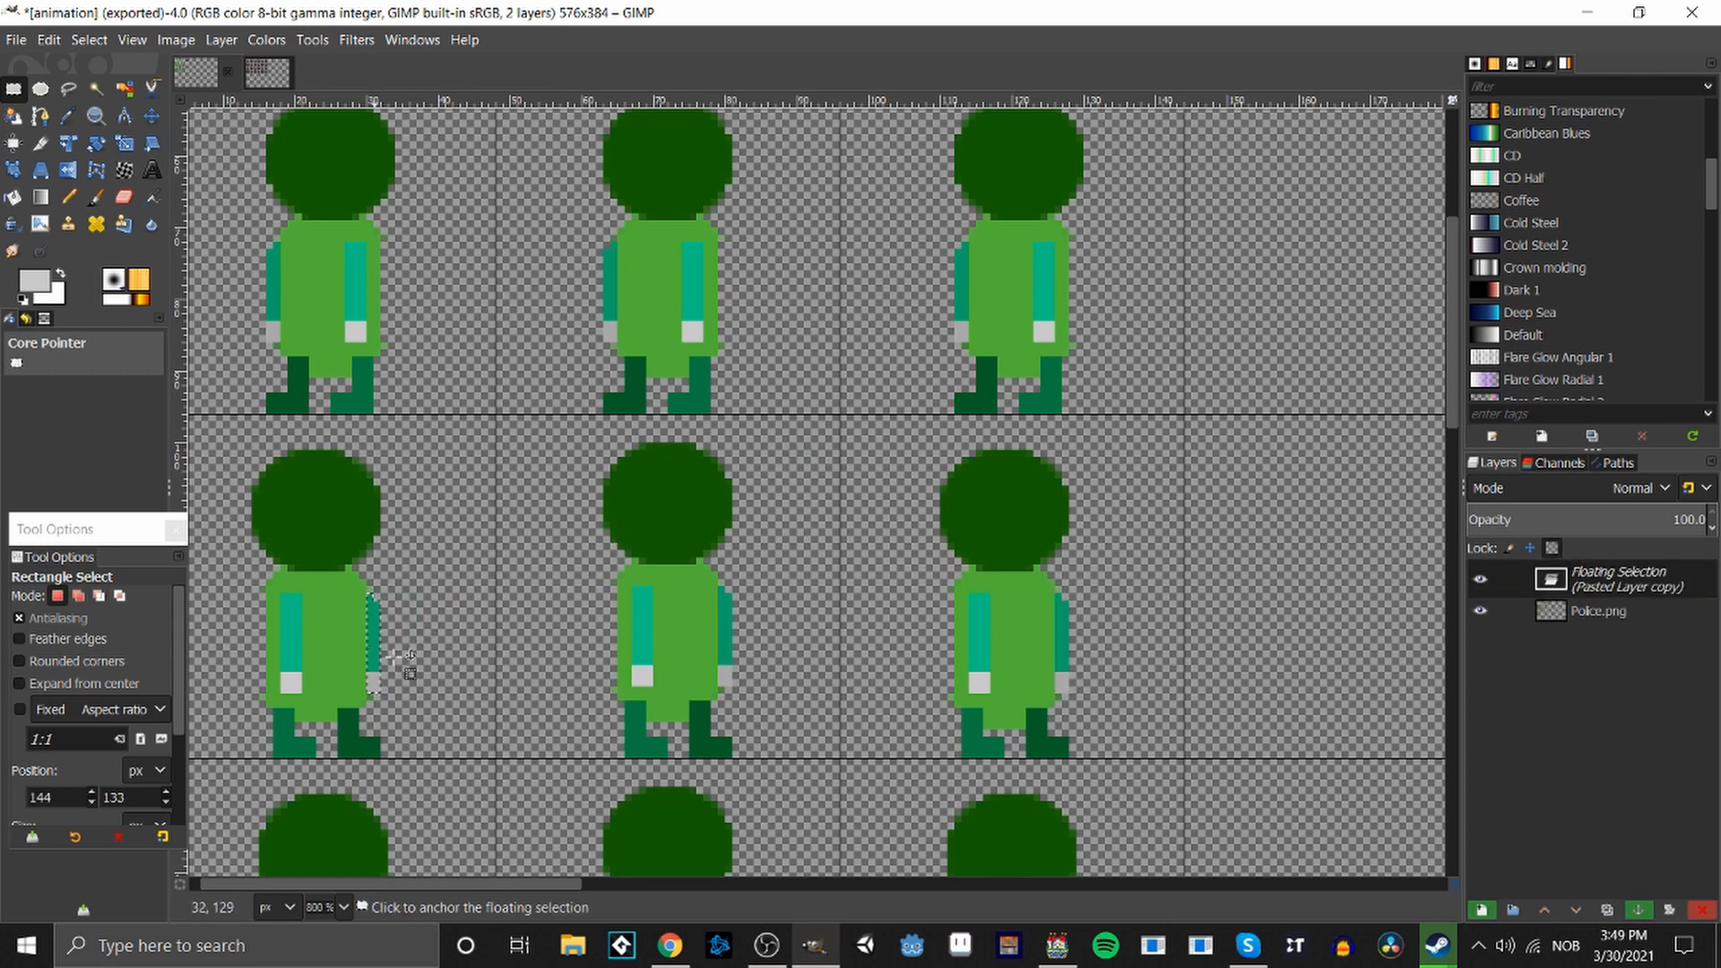
pyautogui.click(520, 686)
pyautogui.scroll(-3, 545, 604)
pyautogui.scroll(2, 545, 604)
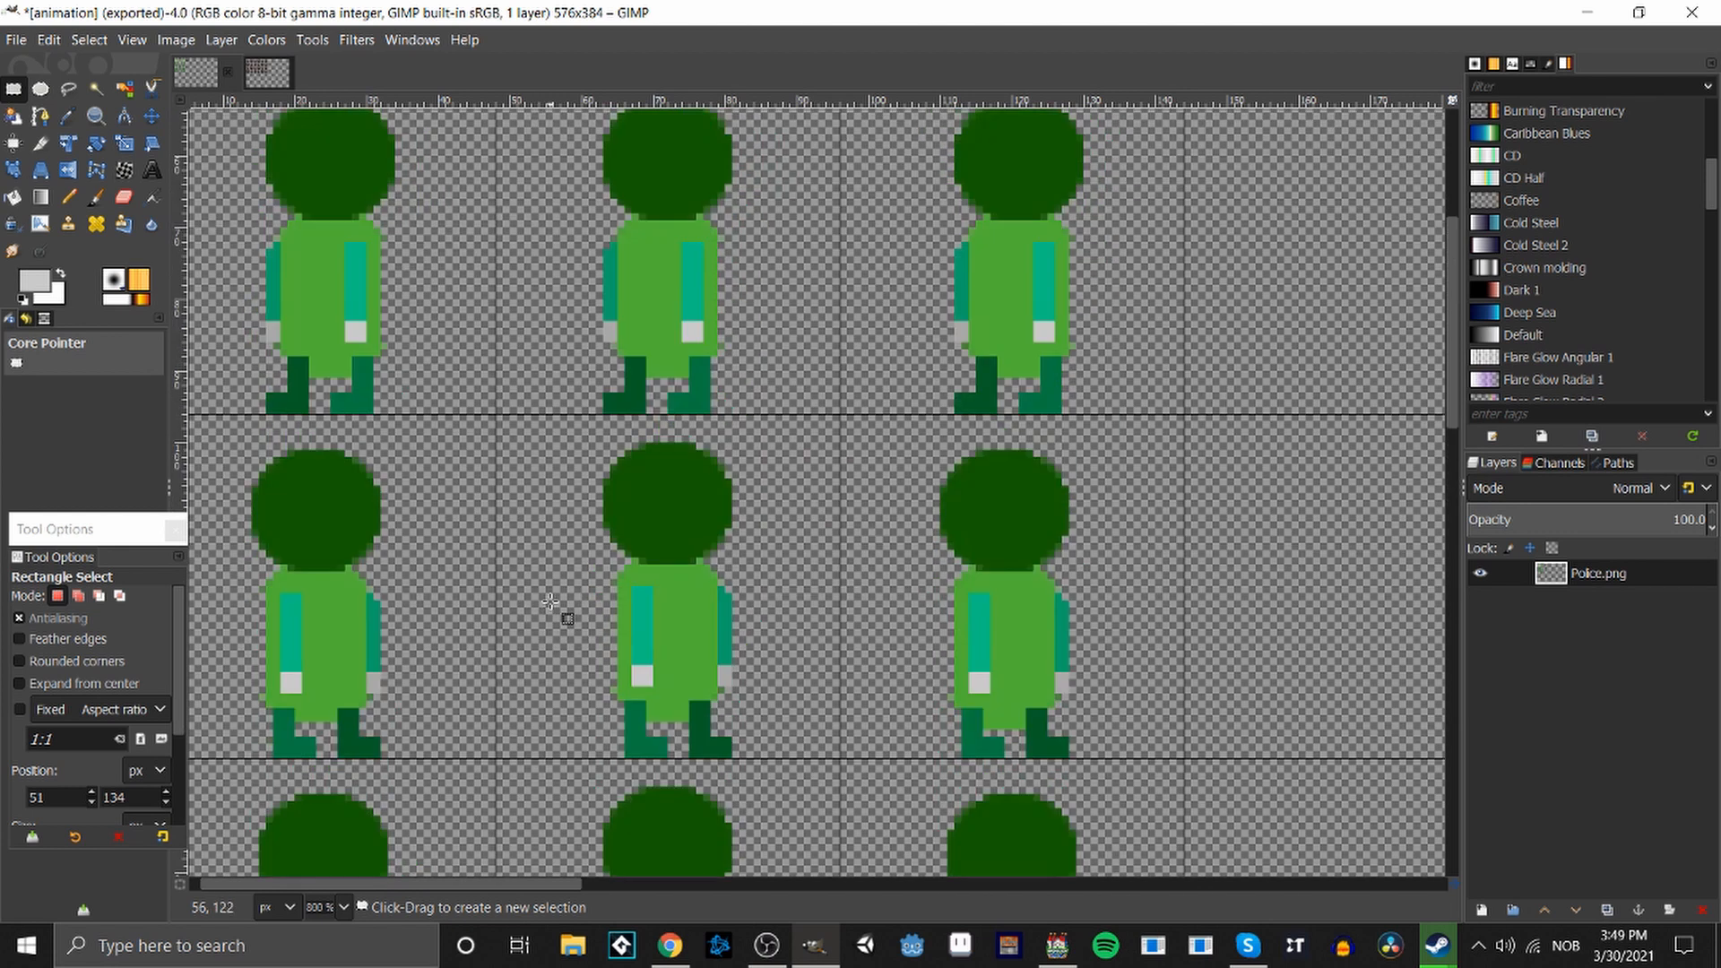
pyautogui.scroll(-2, 551, 589)
pyautogui.scroll(1, 552, 583)
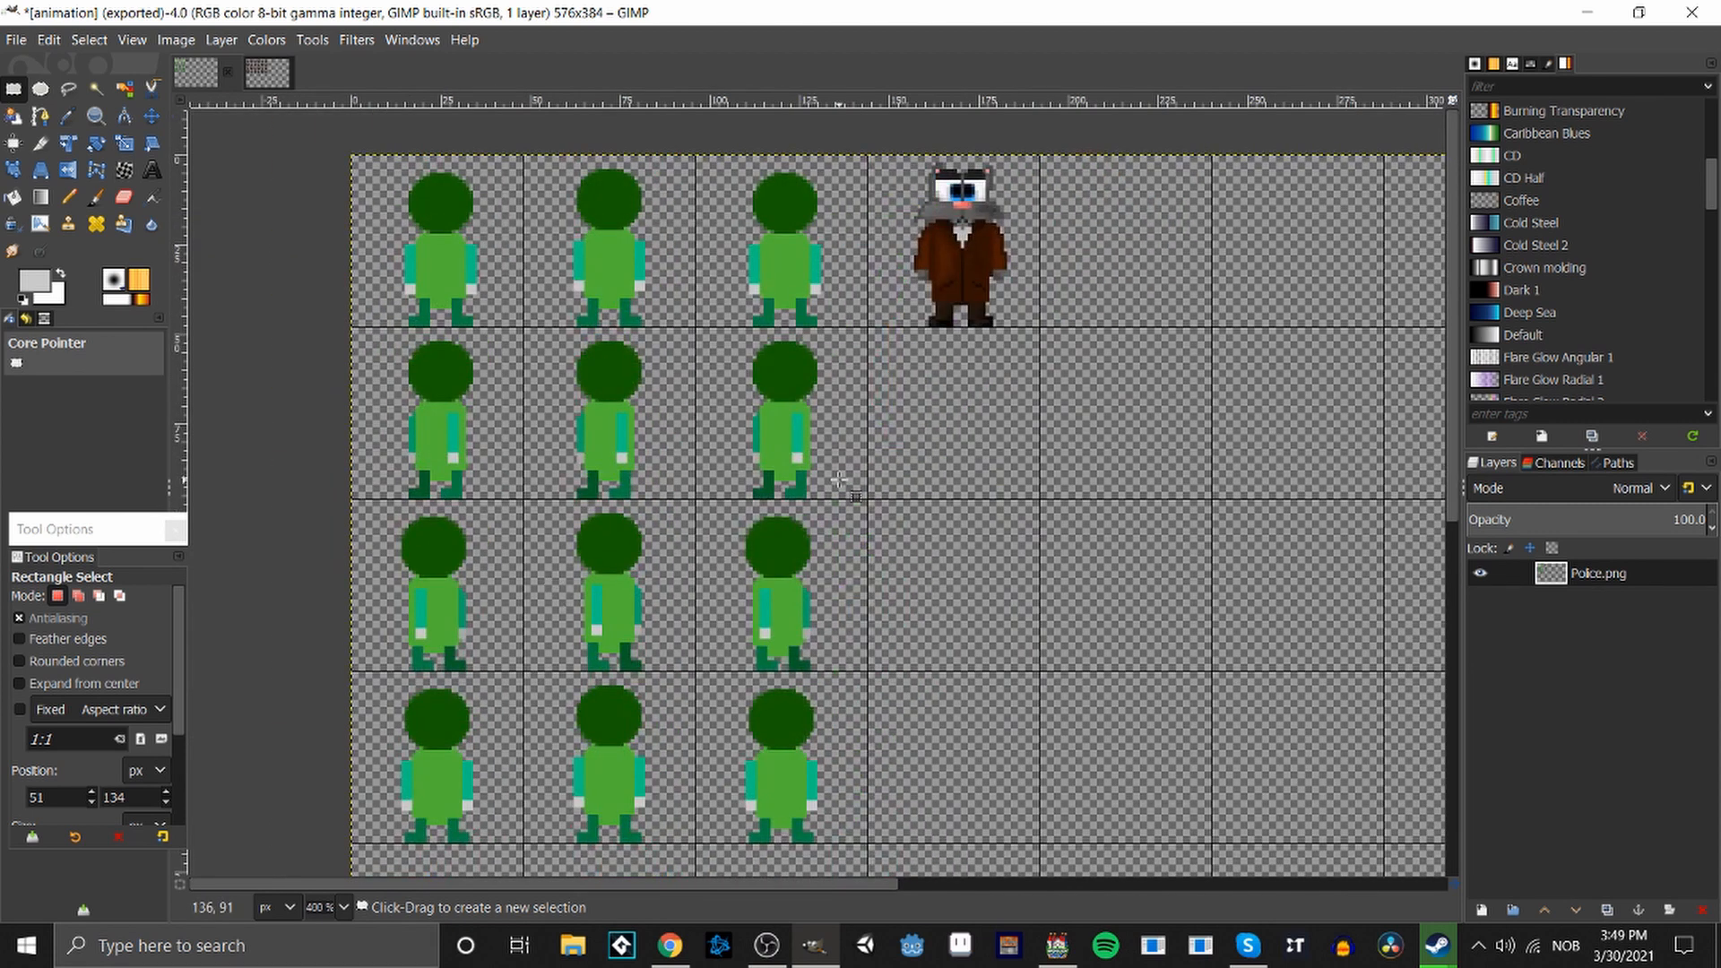
pyautogui.moveTo(541, 154); pyautogui.dragTo(700, 342)
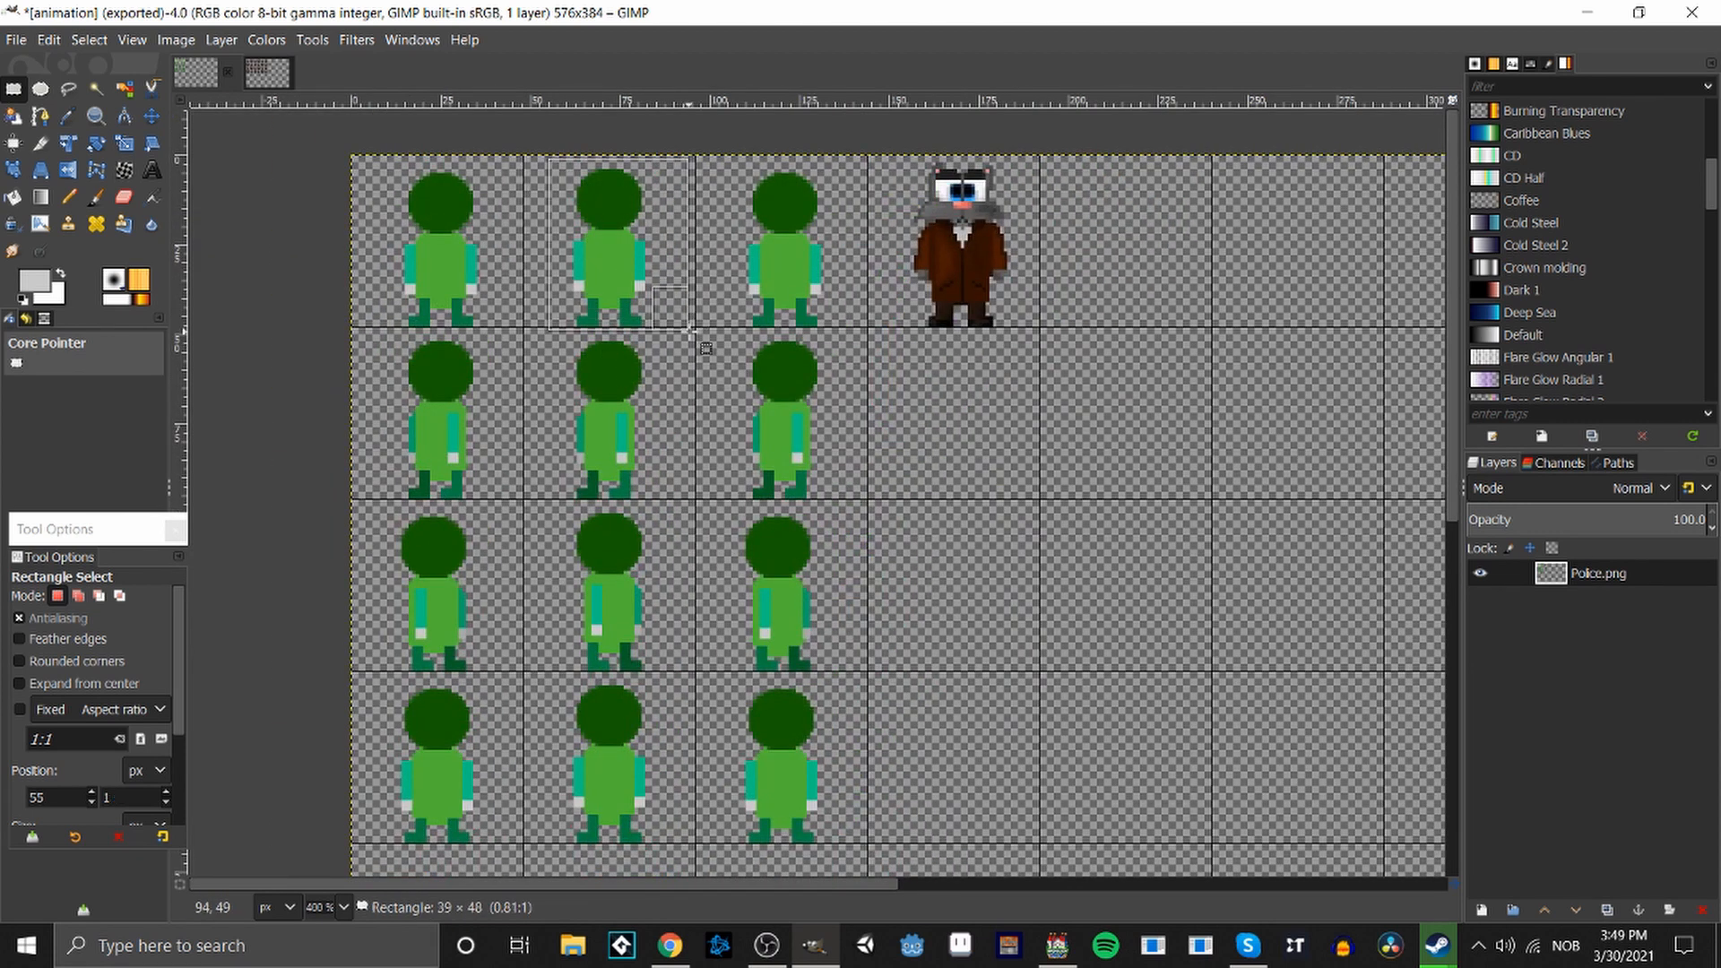
pyautogui.hotkey('ctrl', 'c')
pyautogui.hotkey('ctrl', 'v')
pyautogui.moveTo(883, 516); pyautogui.dragTo(965, 273)
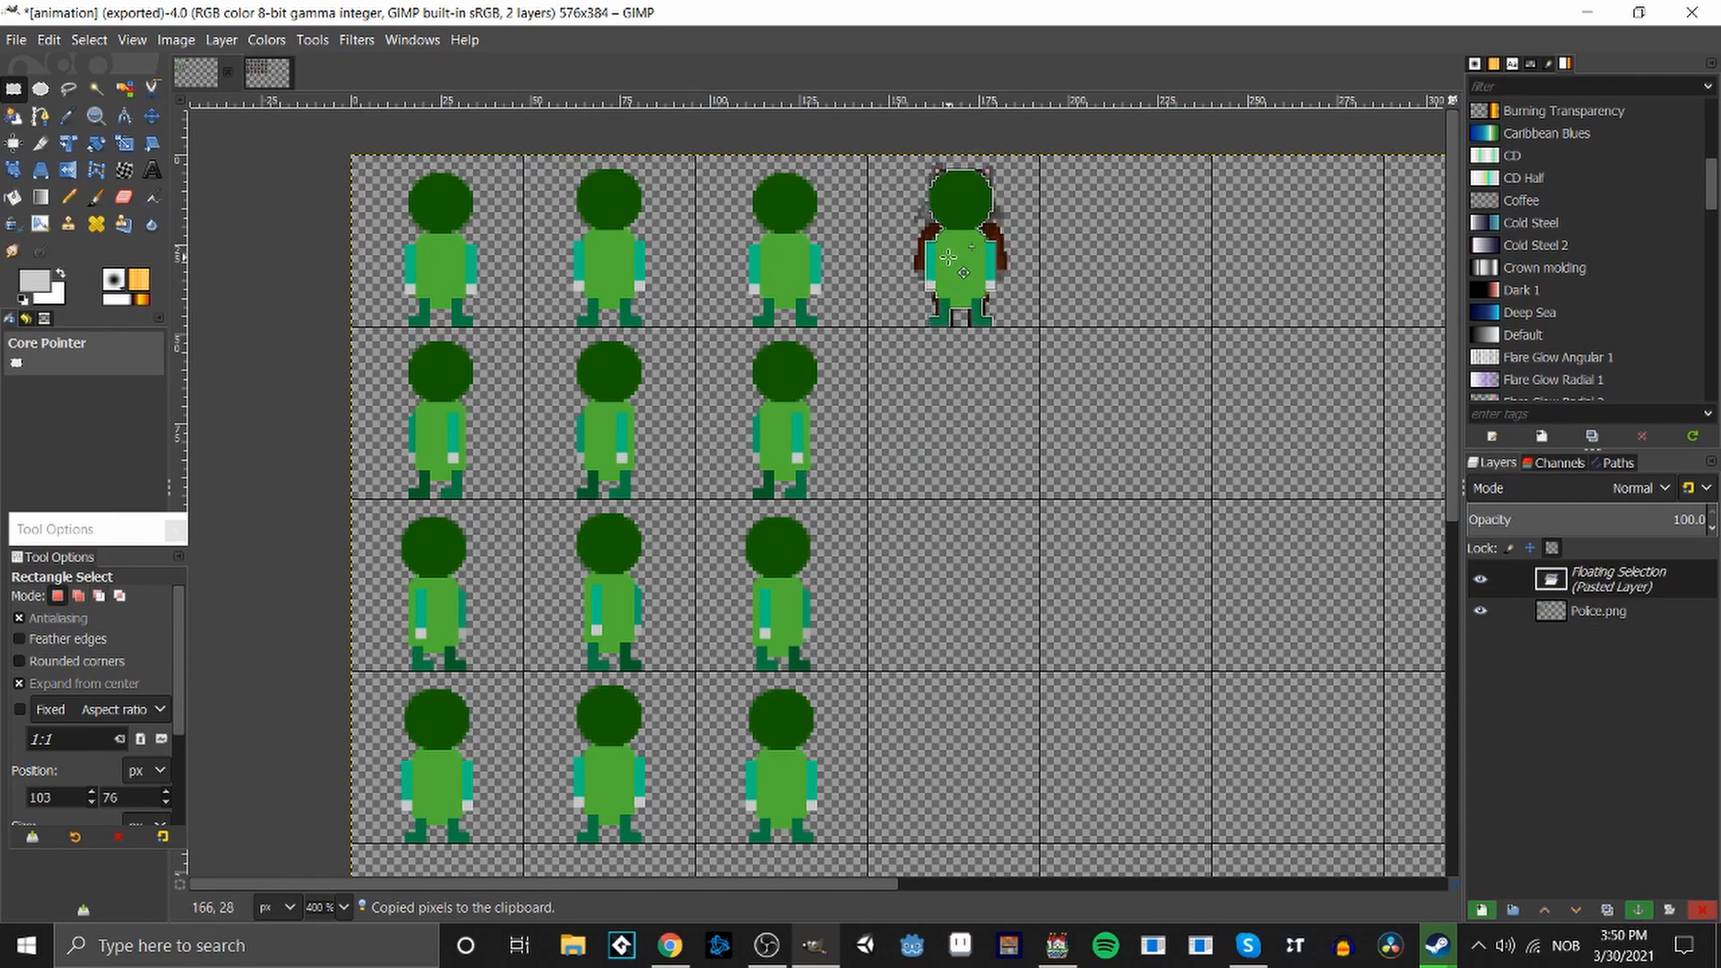
pyautogui.hotkey('ctrl', 'z')
pyautogui.hotkey('ctrl', 'z')
pyautogui.hotkey('ctrl', 'z')
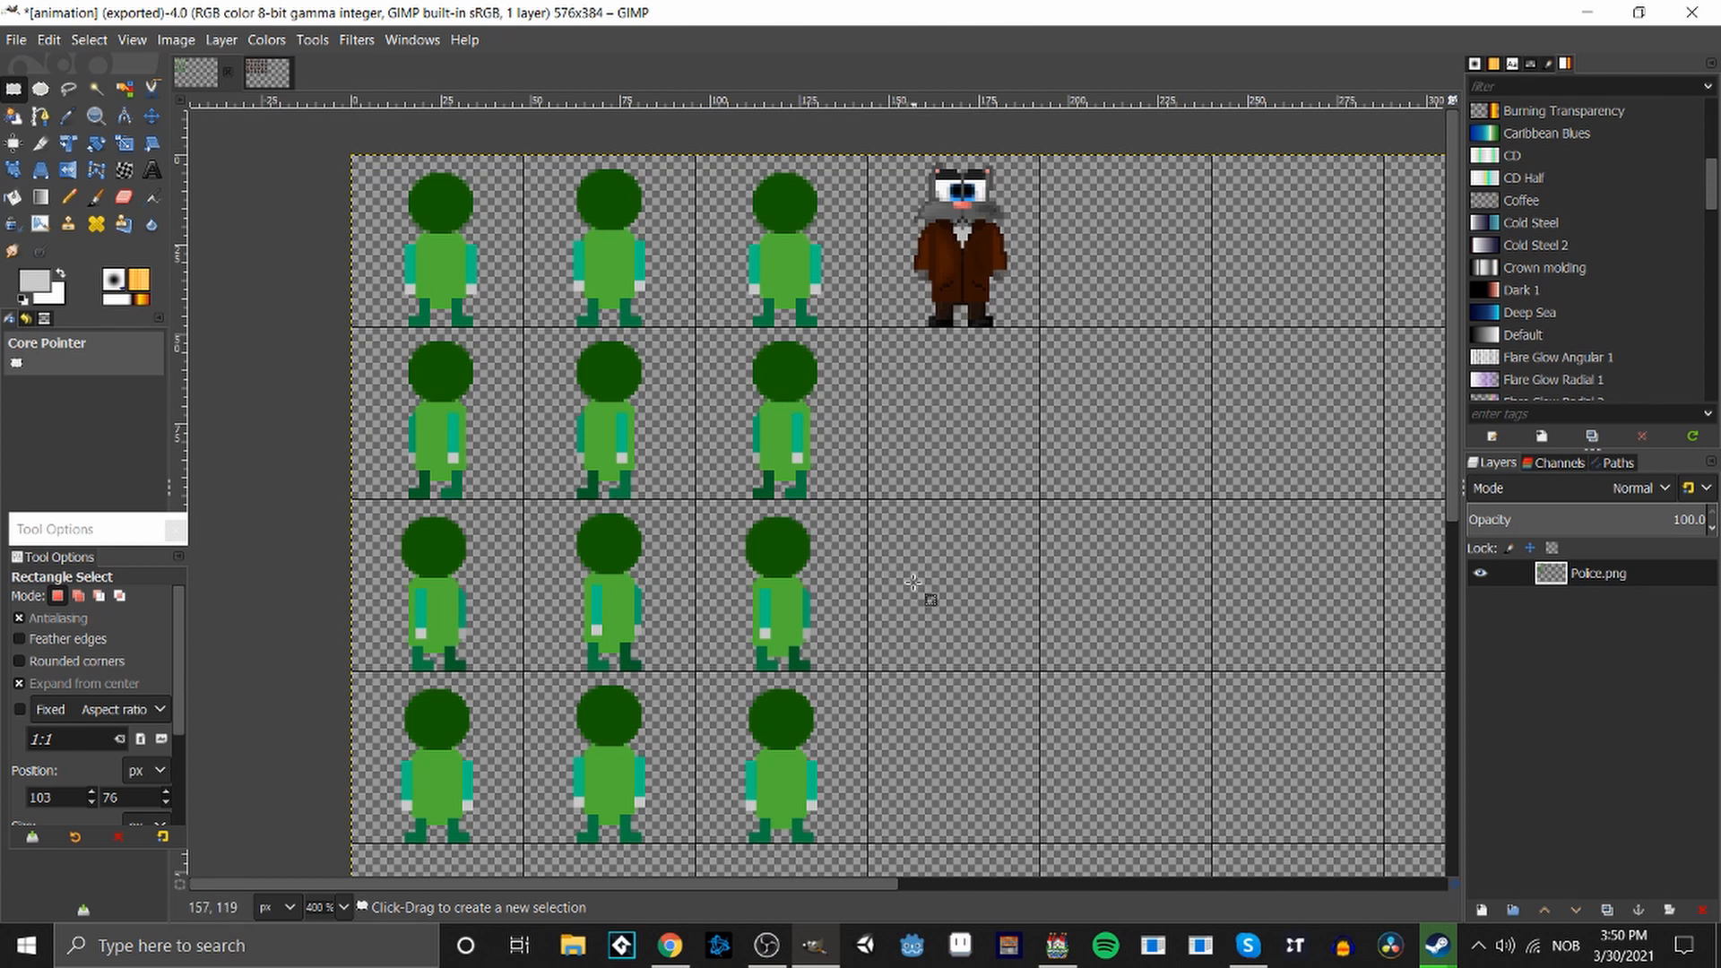
# Copy the brown-suited character from the first row and delete the original from the sheet.
pyautogui.moveTo(1112, 457); pyautogui.dragTo(884, 119)
pyautogui.hotkey('ctrl', 'c')
pyautogui.hotkey('ctrl', 'v')
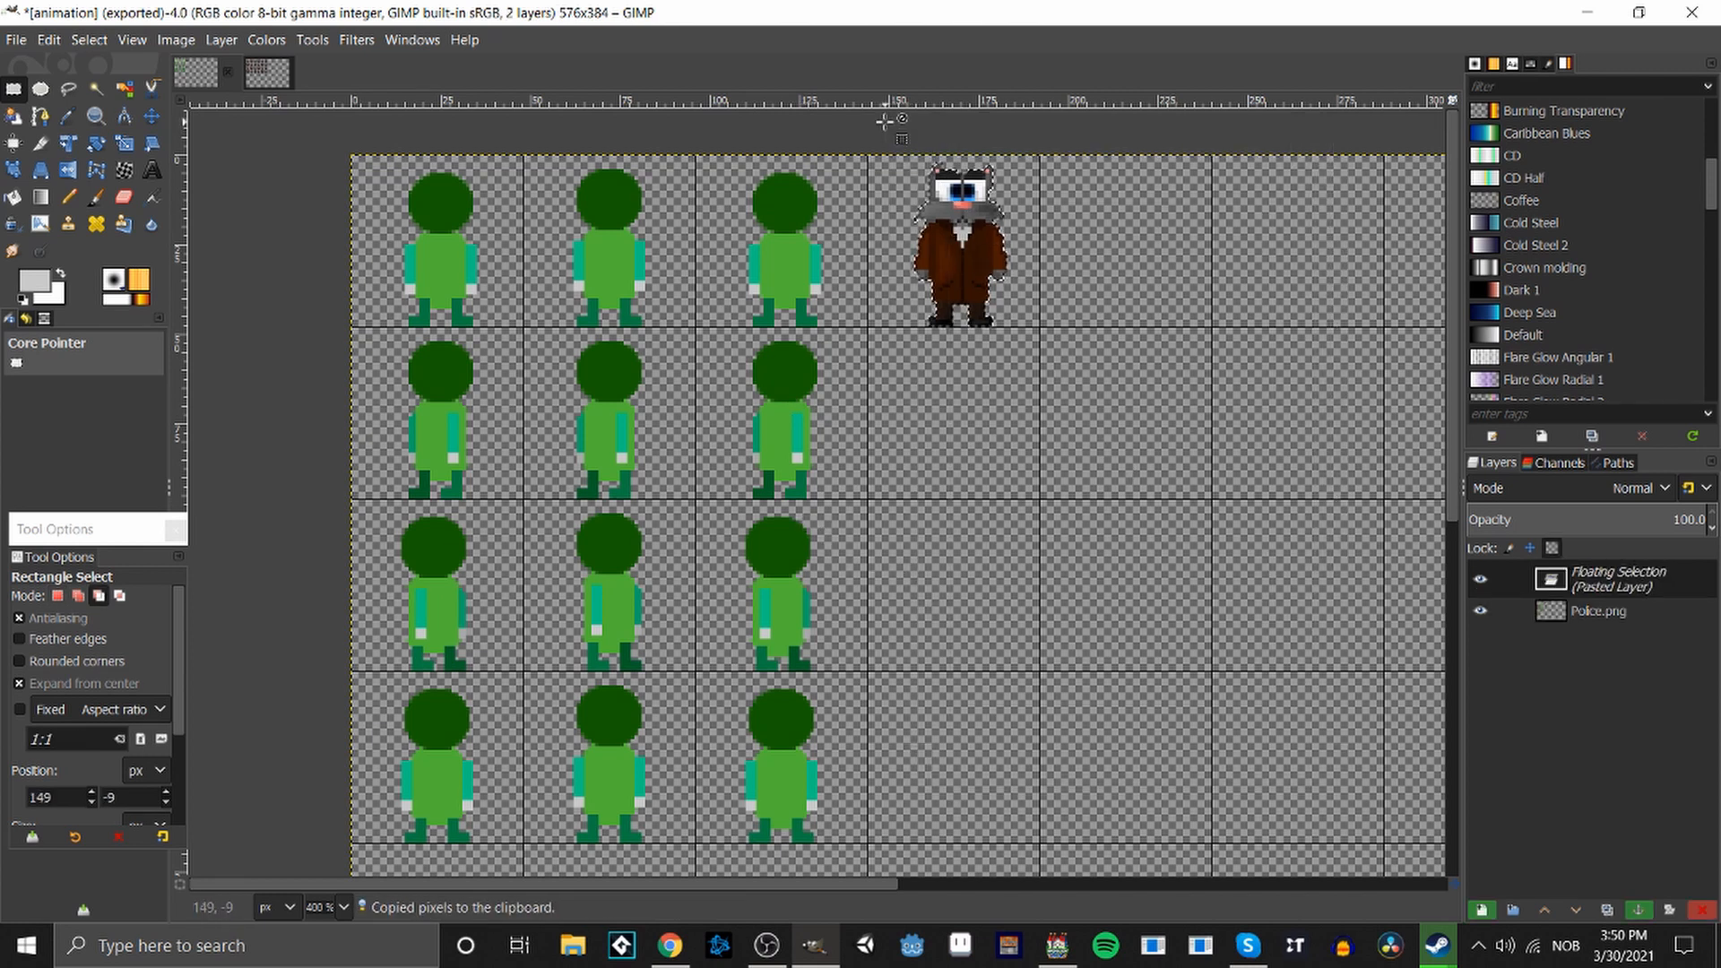
pyautogui.moveTo(974, 268); pyautogui.dragTo(1049, 401)
pyautogui.hotkey('ctrl', 'z')
pyautogui.hotkey('ctrl', 'z')
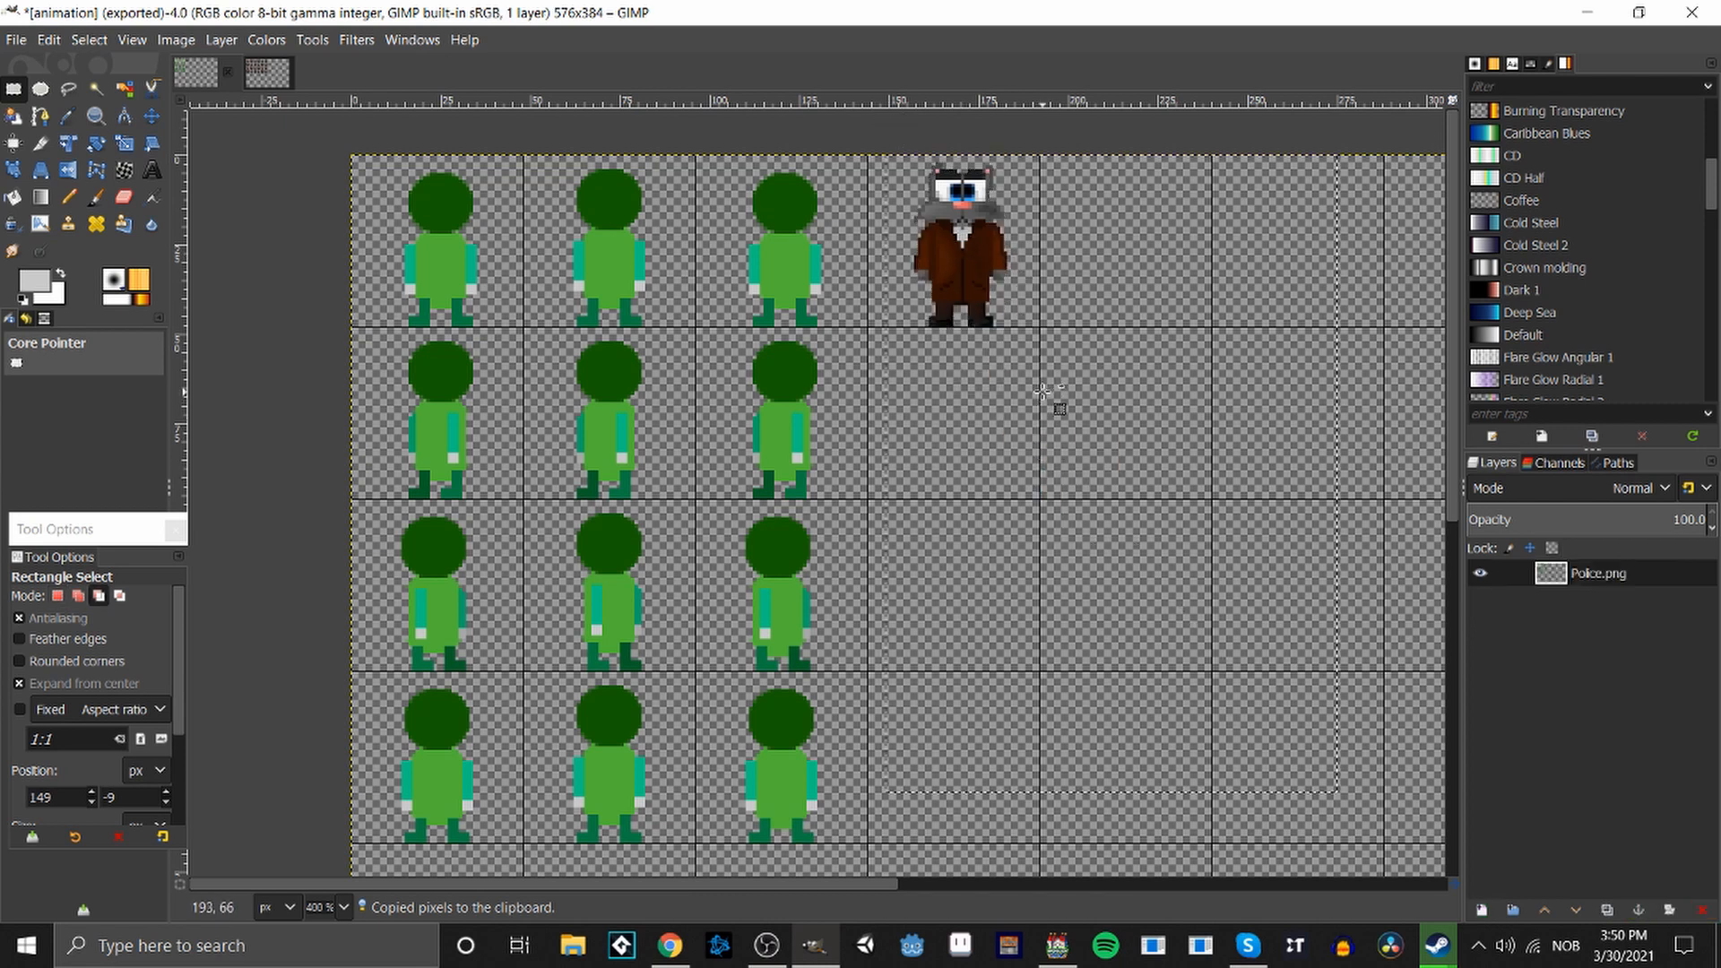
pyautogui.click(1014, 297)
pyautogui.press('Delete')
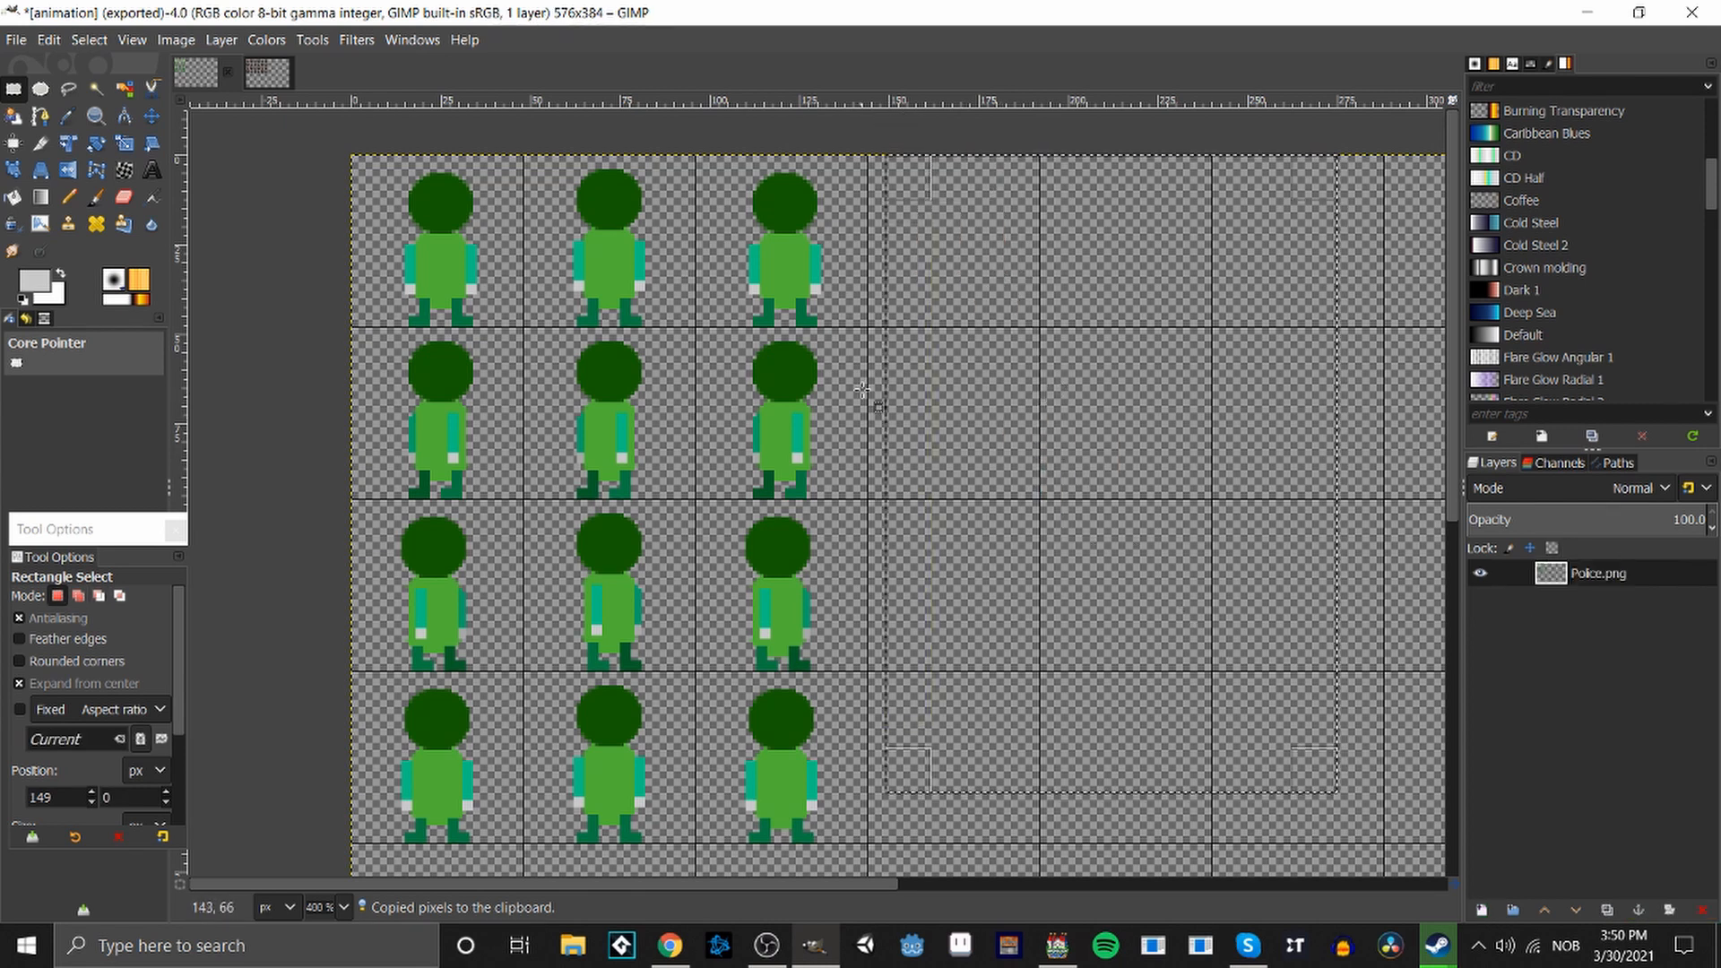
# Paste the brown-suited character into the third column, two rows below the last row of green figures, and anchor it.
pyautogui.click(851, 375)
pyautogui.scroll(-5, 852, 375)
pyautogui.hotkey('ctrl', 'v')
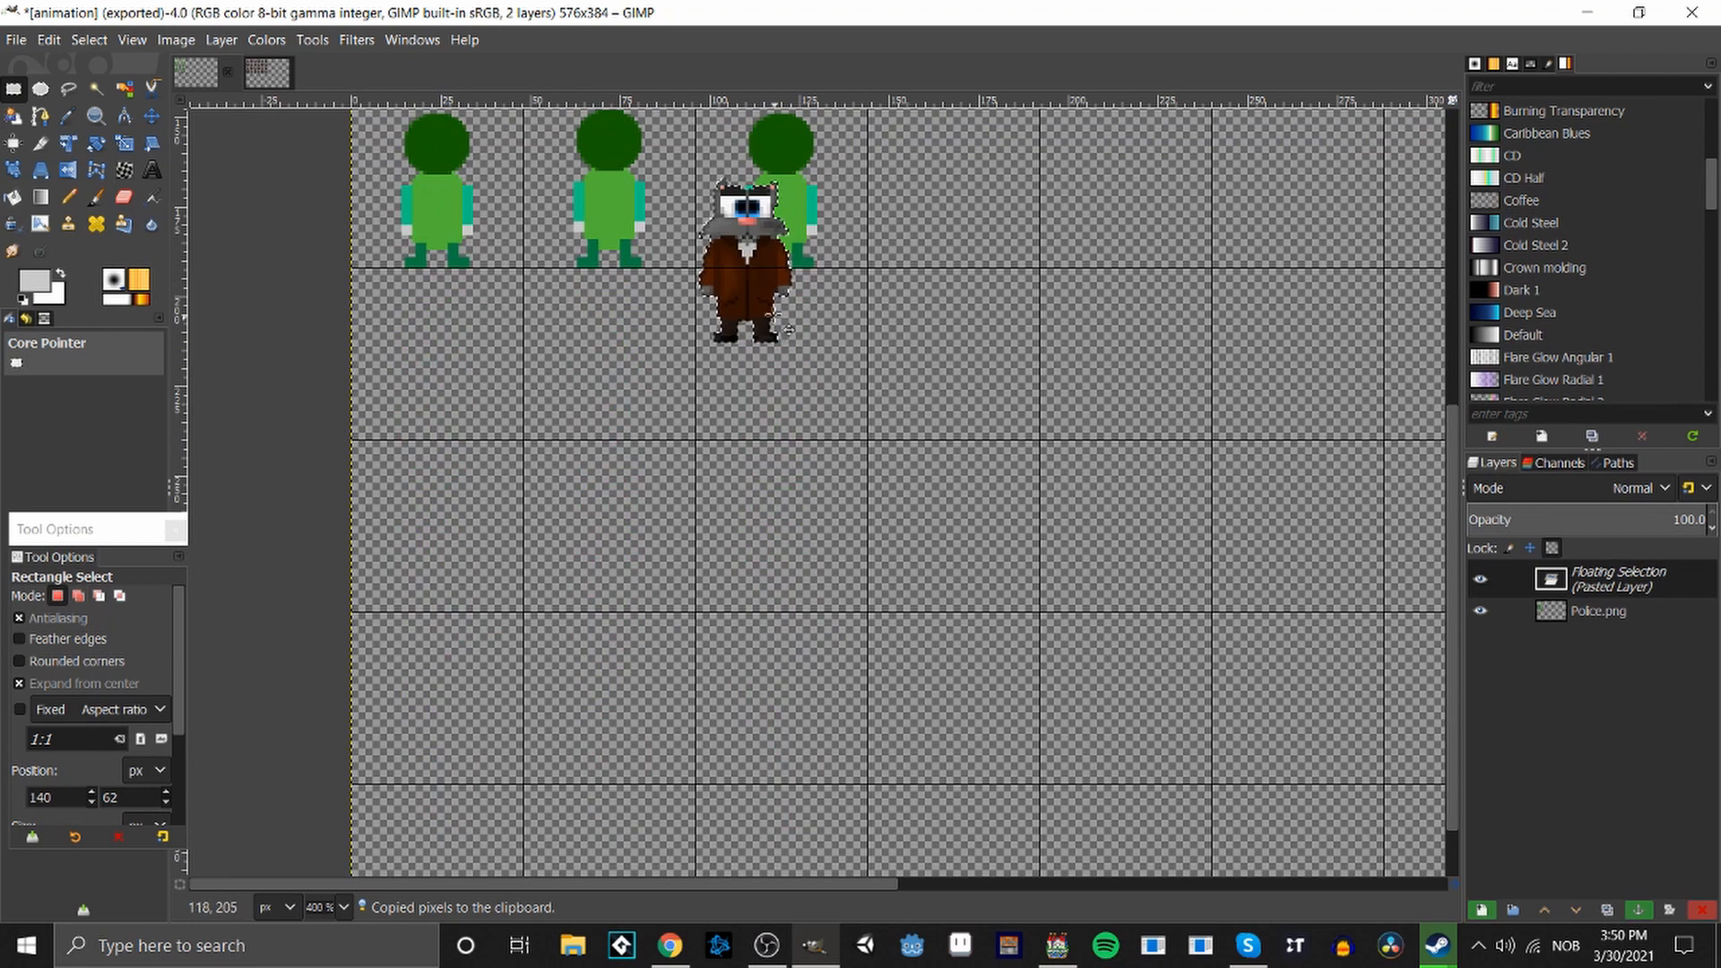
pyautogui.moveTo(758, 296); pyautogui.dragTo(795, 524)
pyautogui.click(947, 503)
pyautogui.scroll(6, 913, 435)
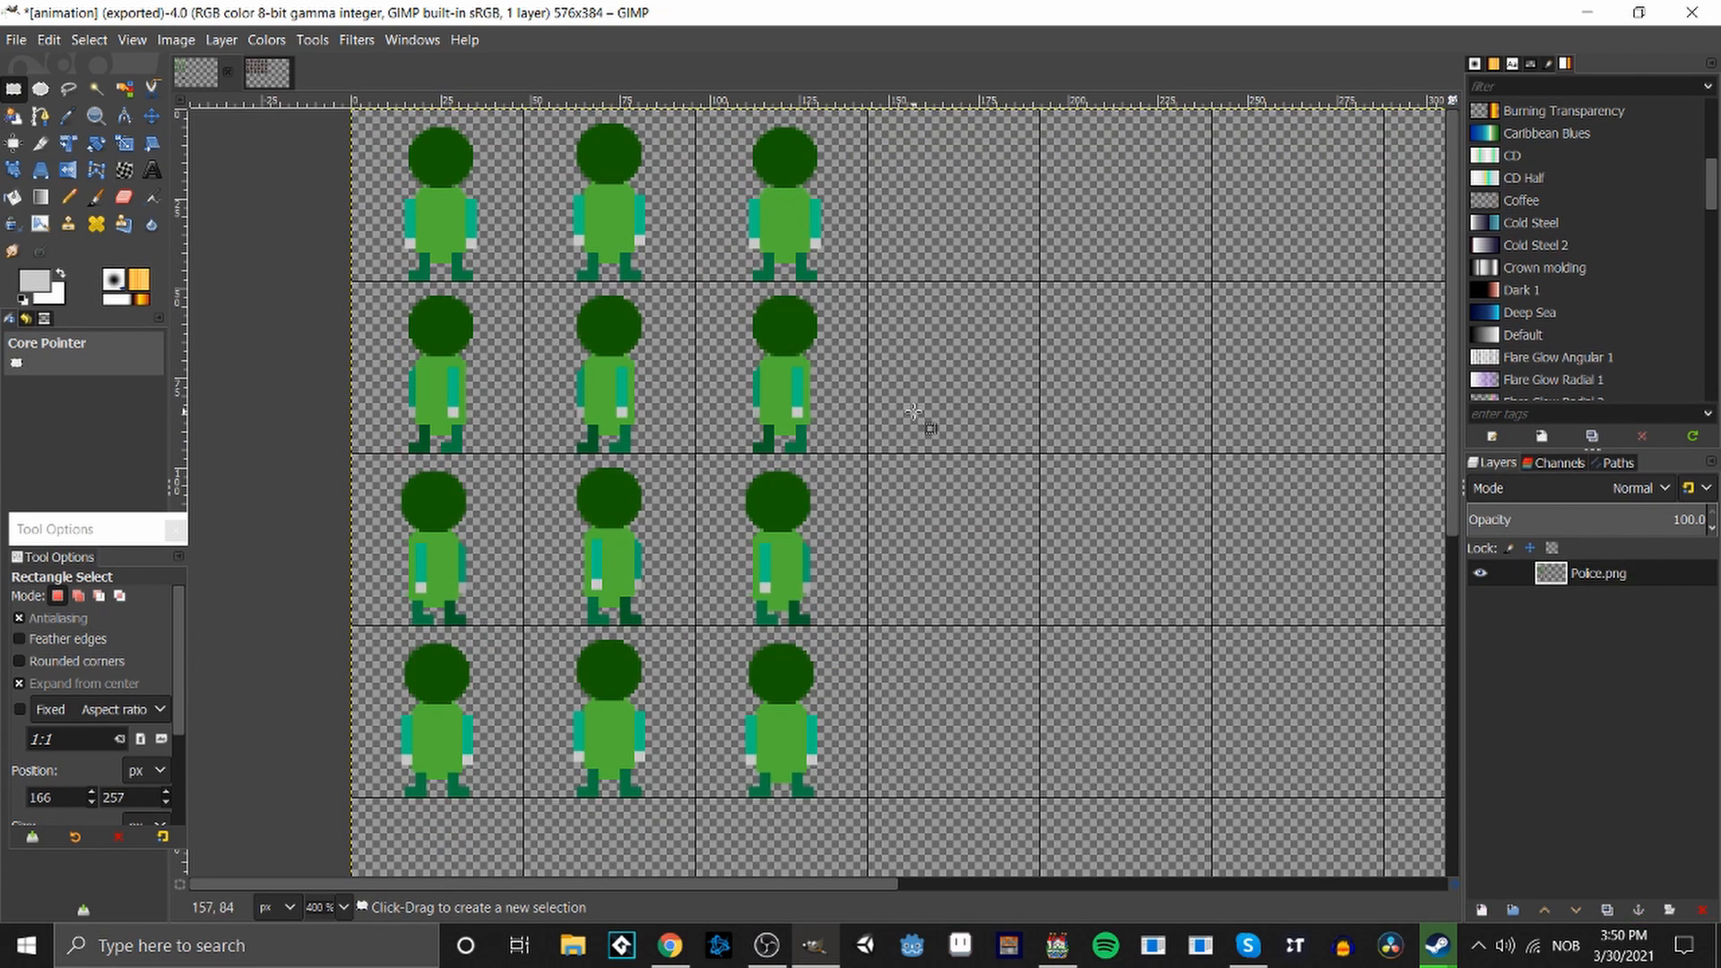
# Copy all twelve green figures, place the copy in the fourth to sixth columns of the same rows, and anchor it.
pyautogui.moveTo(916, 819); pyautogui.dragTo(324, 95)
pyautogui.hotkey('ctrl', 'c')
pyautogui.hotkey('ctrl', 'v')
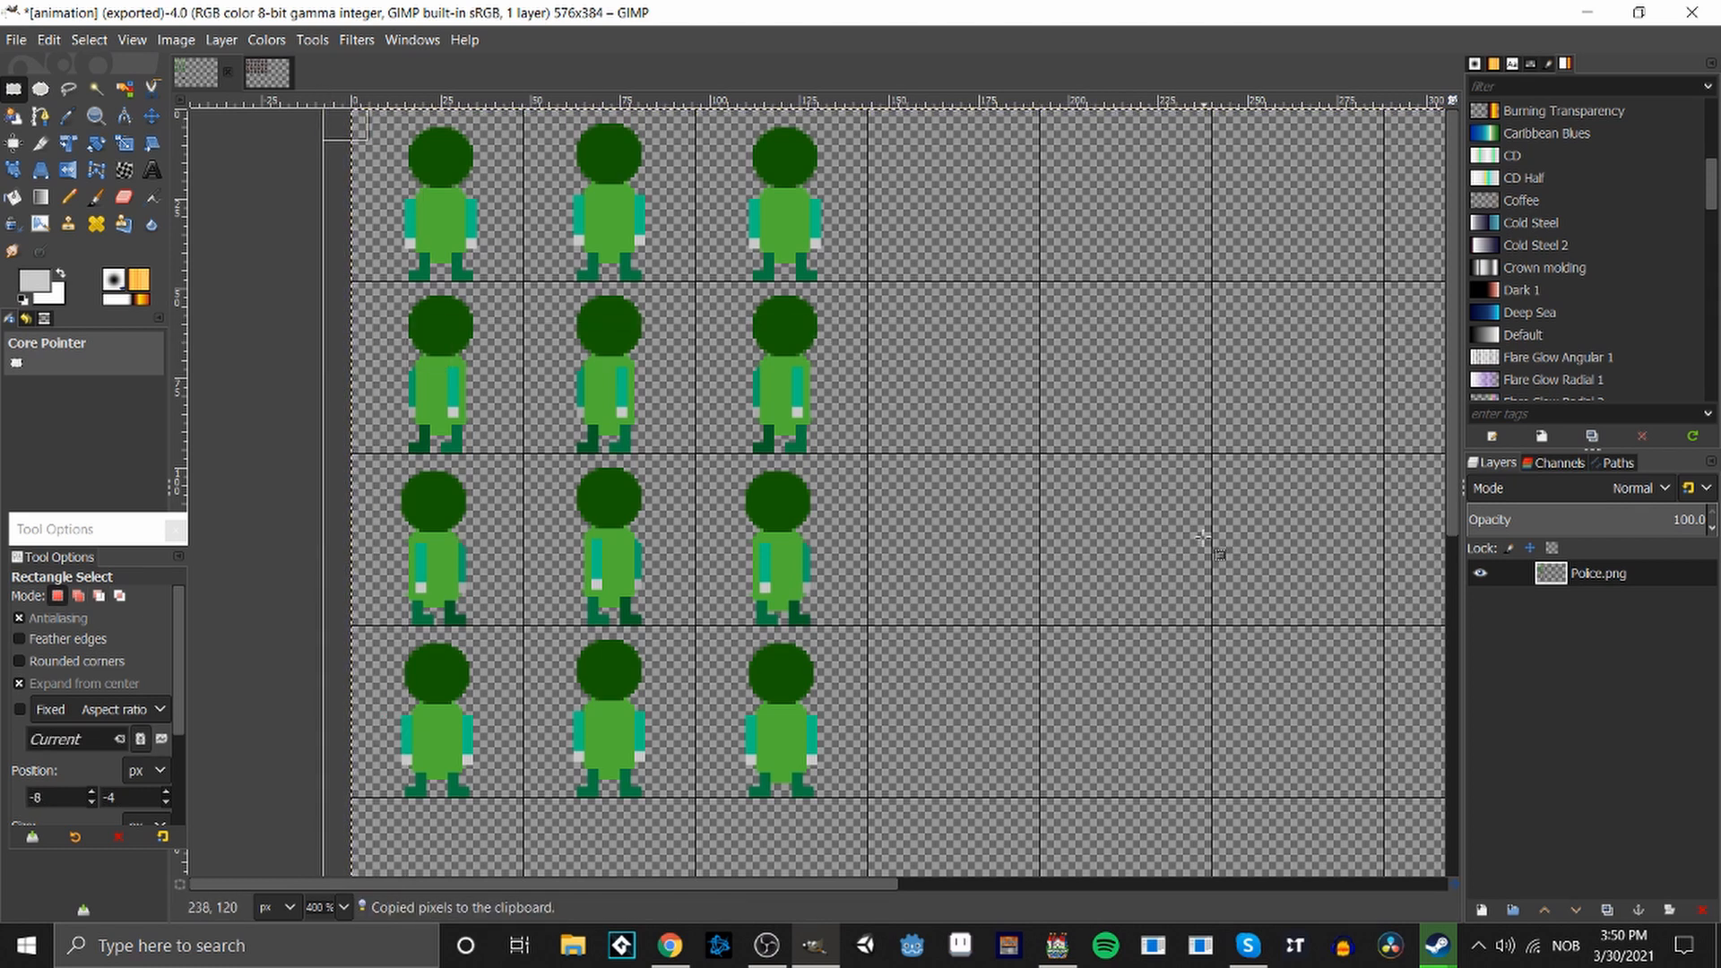
pyautogui.moveTo(660, 478); pyautogui.dragTo(1138, 391)
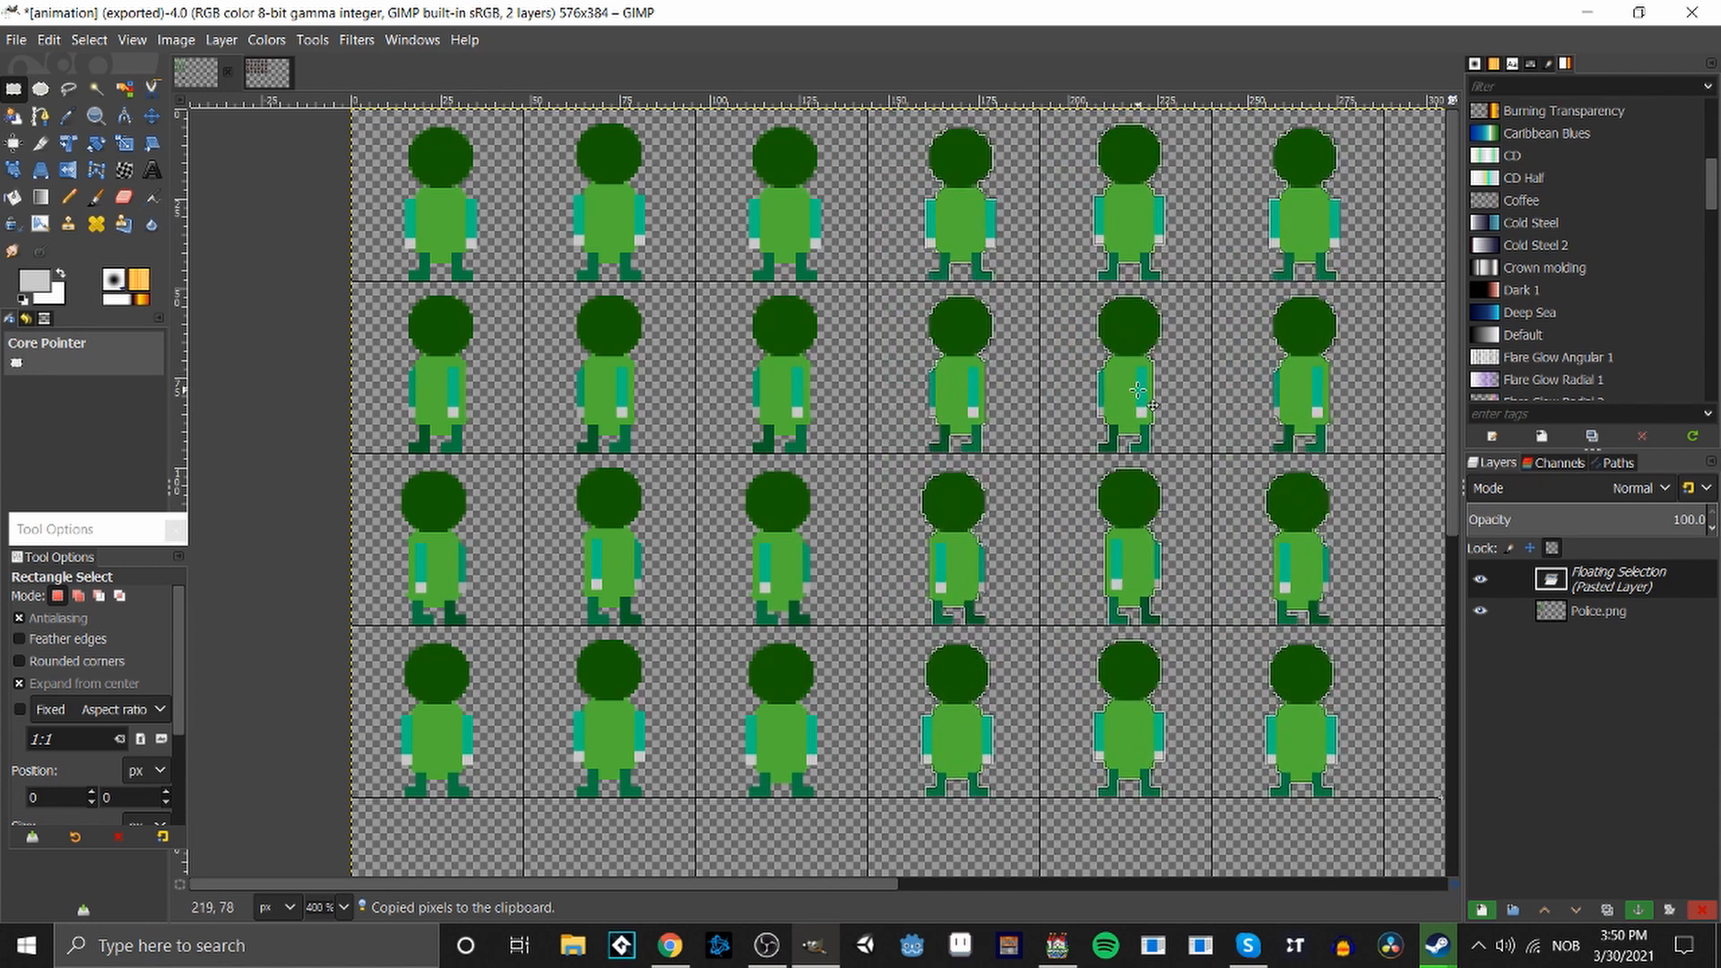
pyautogui.click(1219, 407)
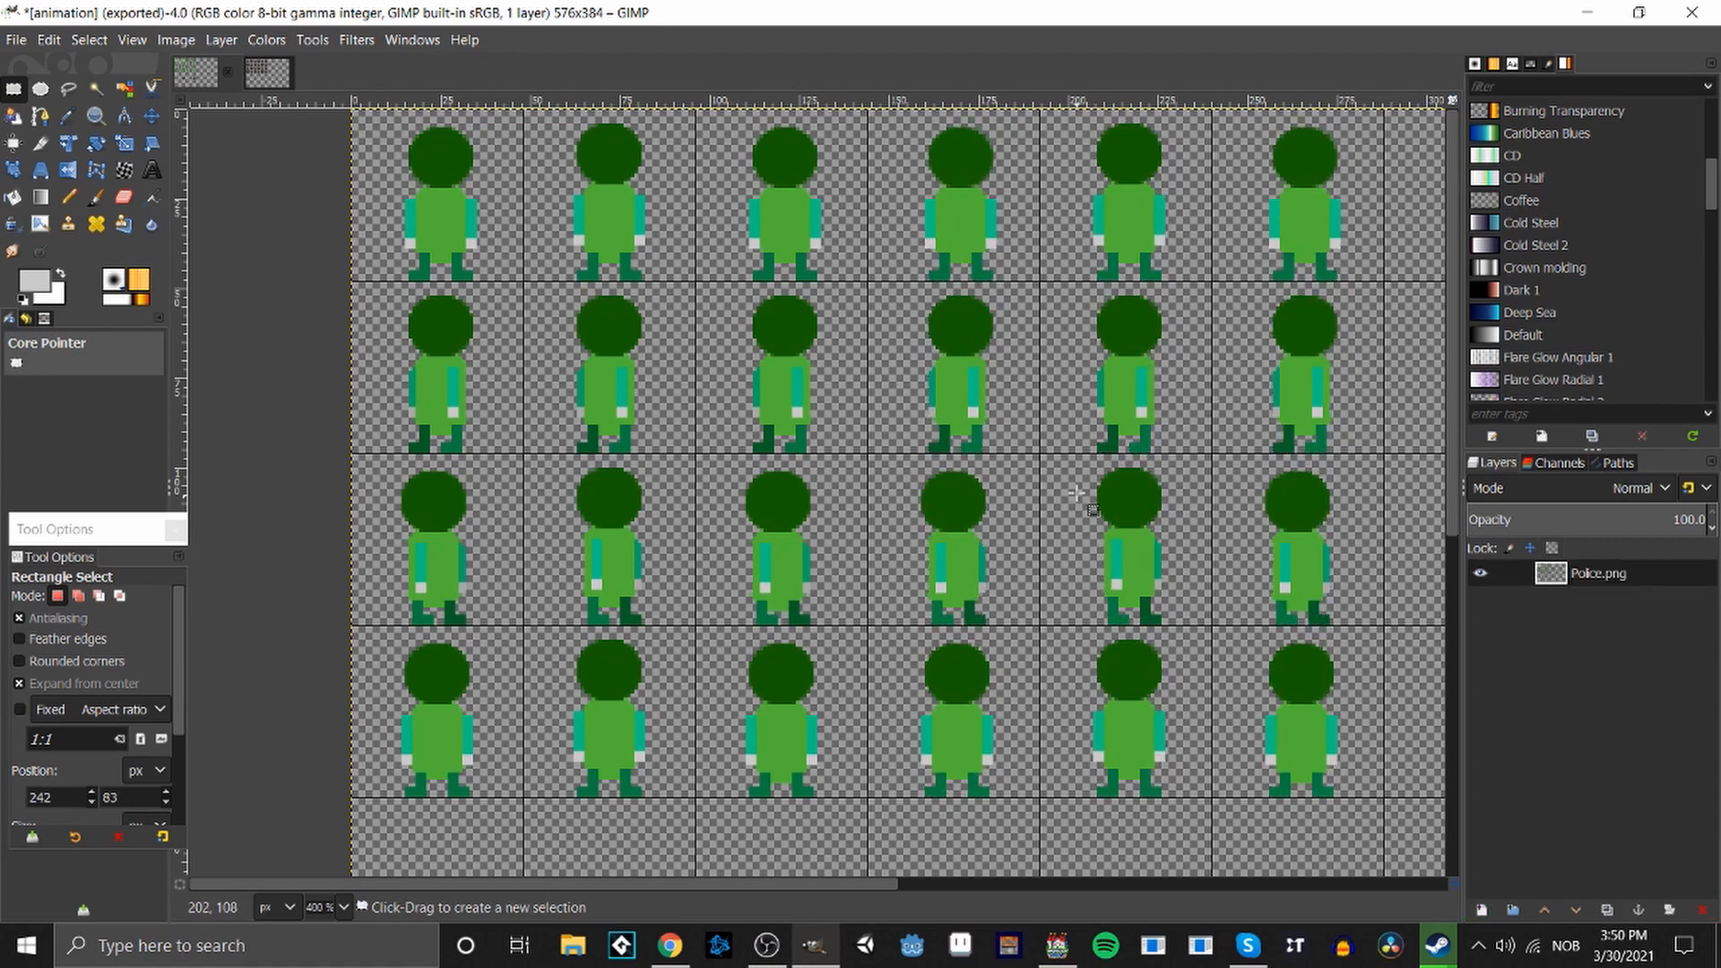
# Delete the hands and lower part of both arms on the first row's fourth figure.
pyautogui.scroll(3, 1058, 407)
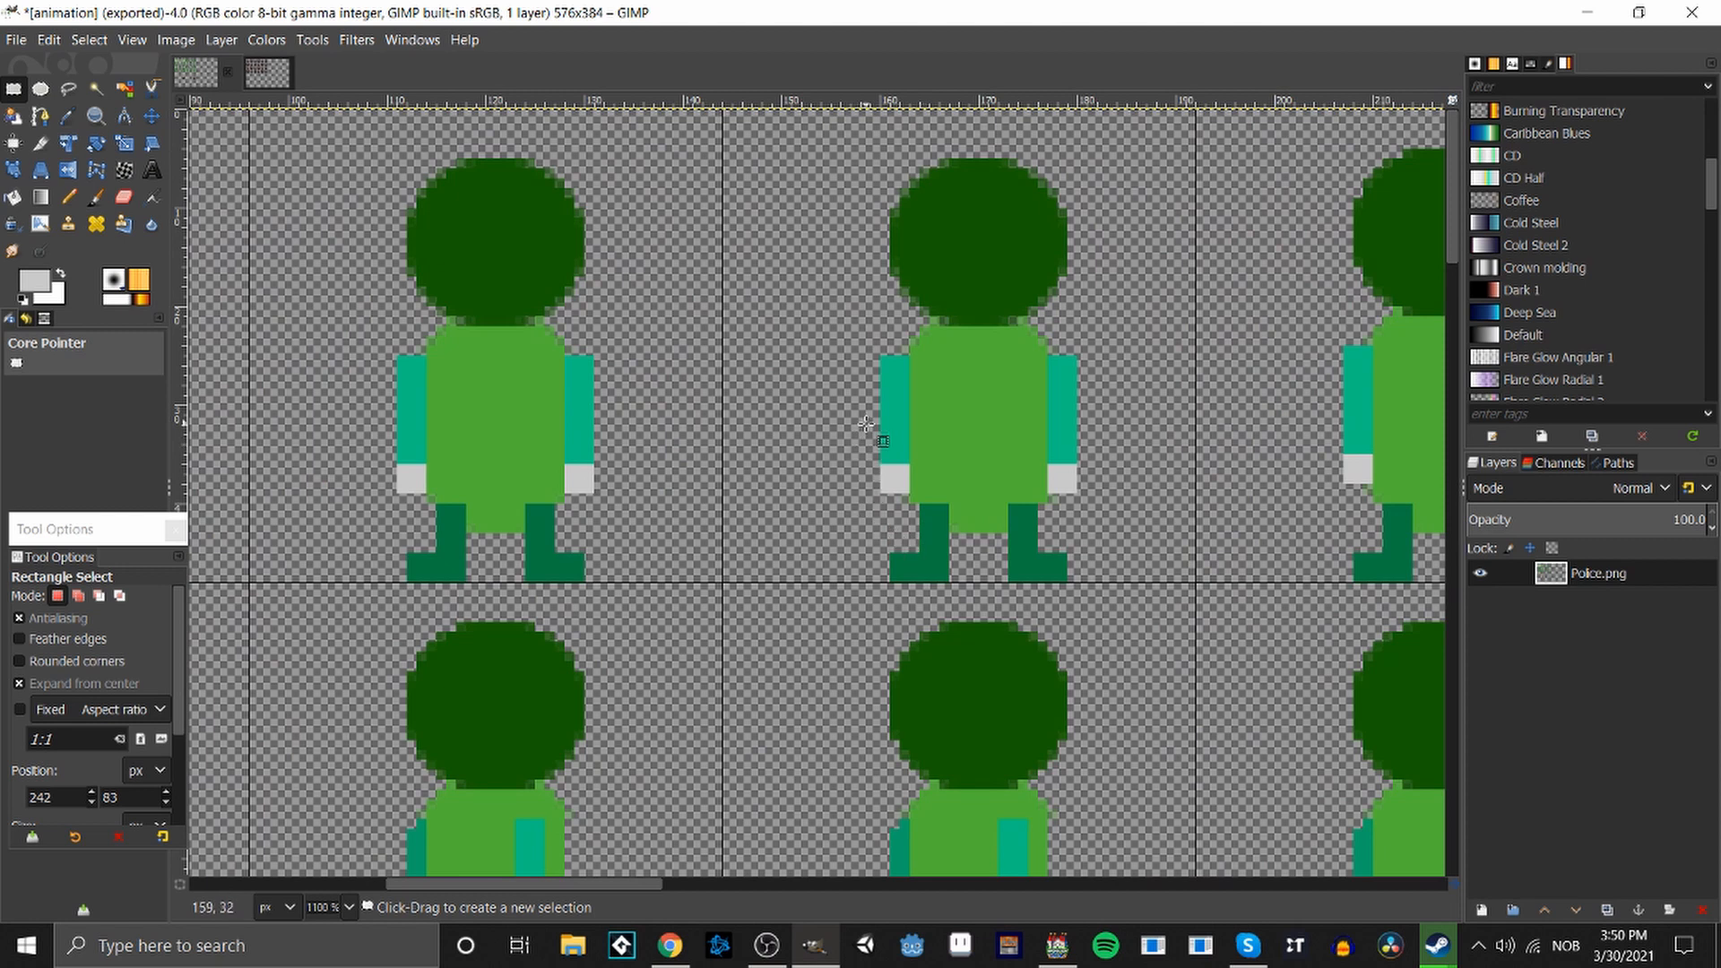
pyautogui.moveTo(862, 424); pyautogui.dragTo(892, 485)
pyautogui.moveTo(855, 418)
pyautogui.mouseDown()
pyautogui.moveTo(853, 463)
pyautogui.moveTo(871, 457)
pyautogui.mouseUp()
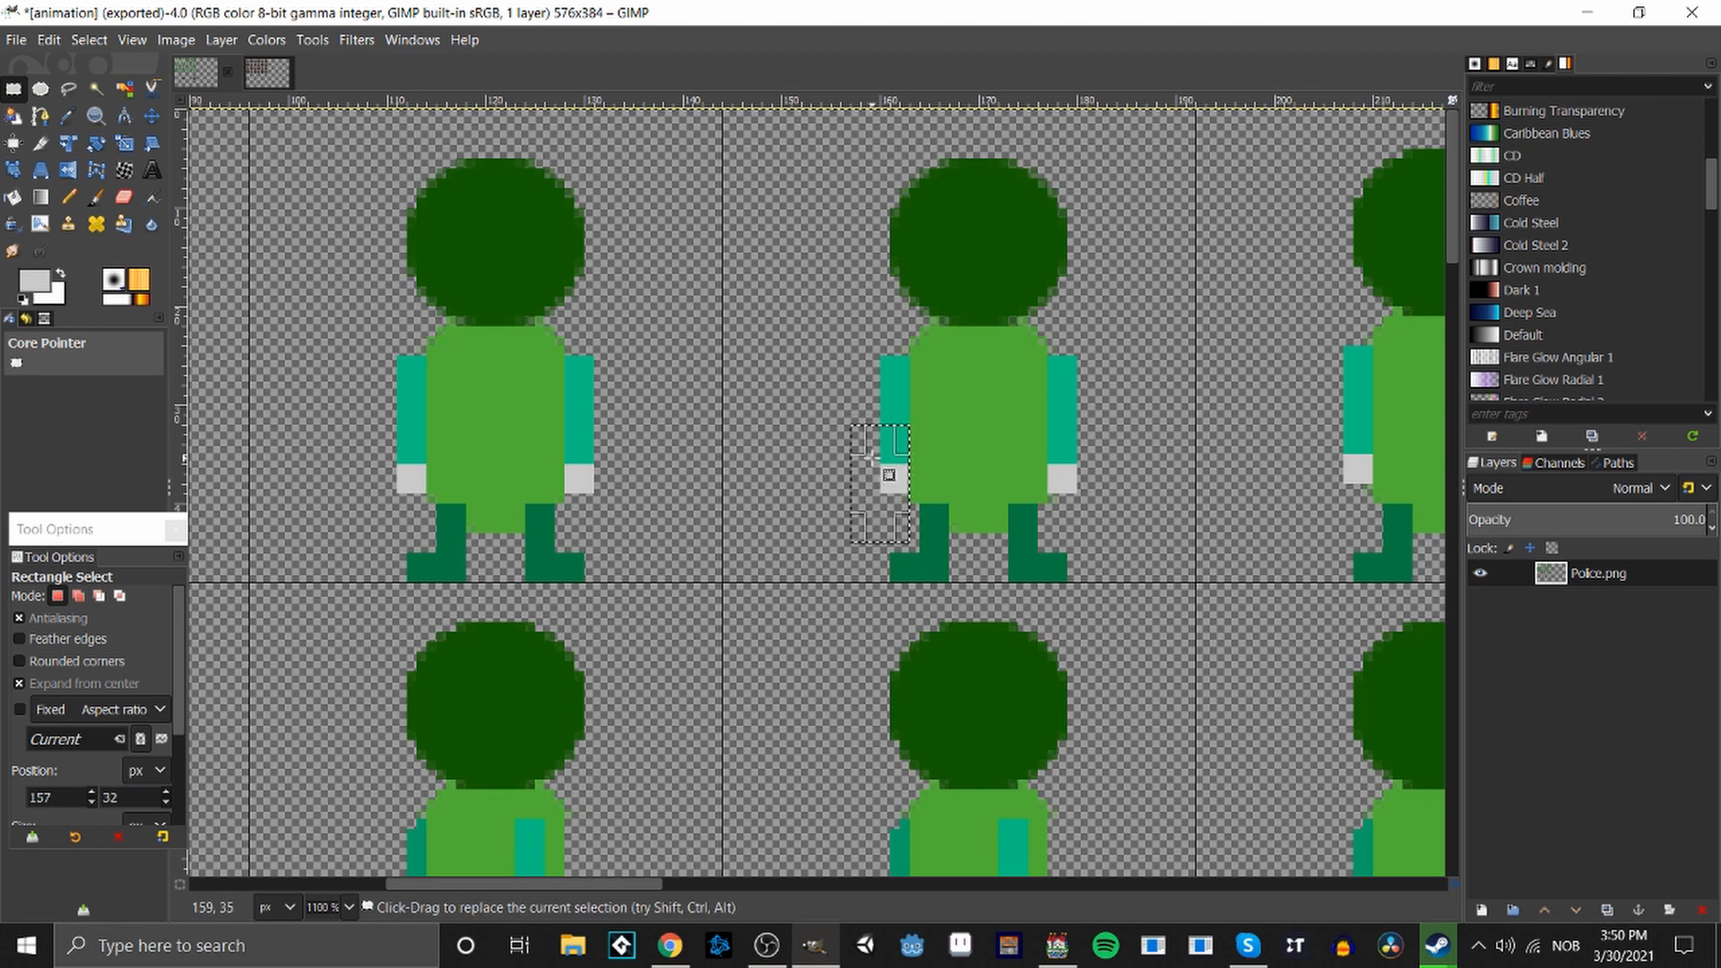
pyautogui.click(1094, 453)
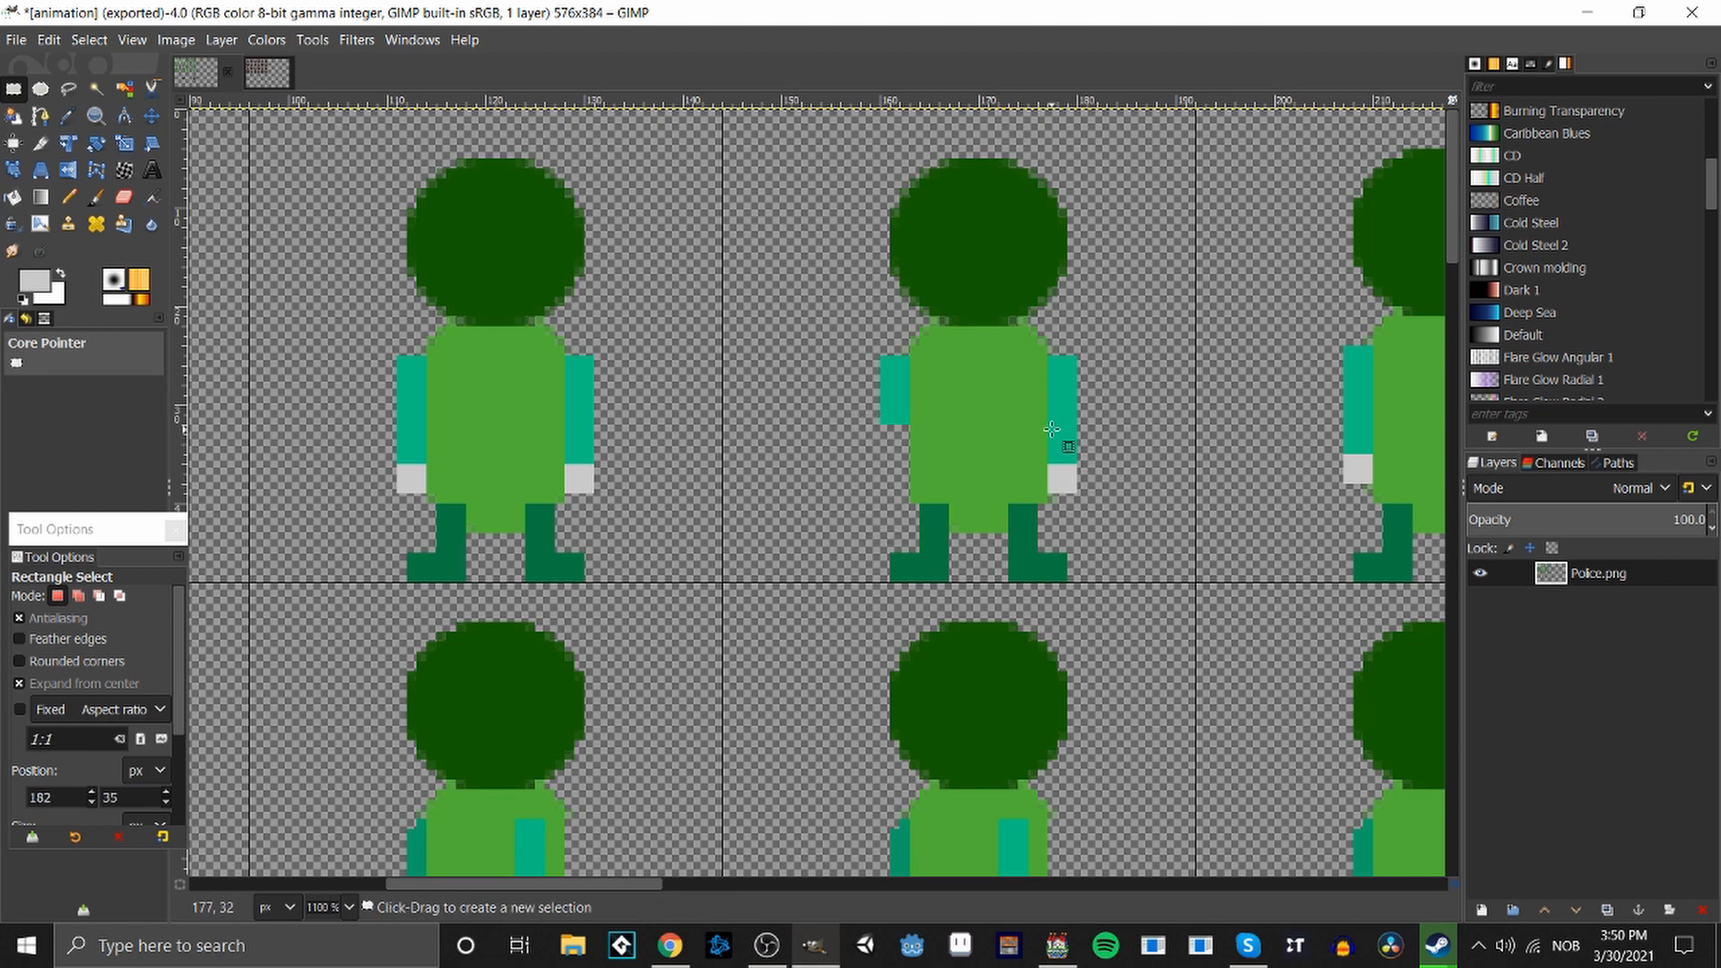
pyautogui.moveTo(1045, 428); pyautogui.dragTo(1078, 484)
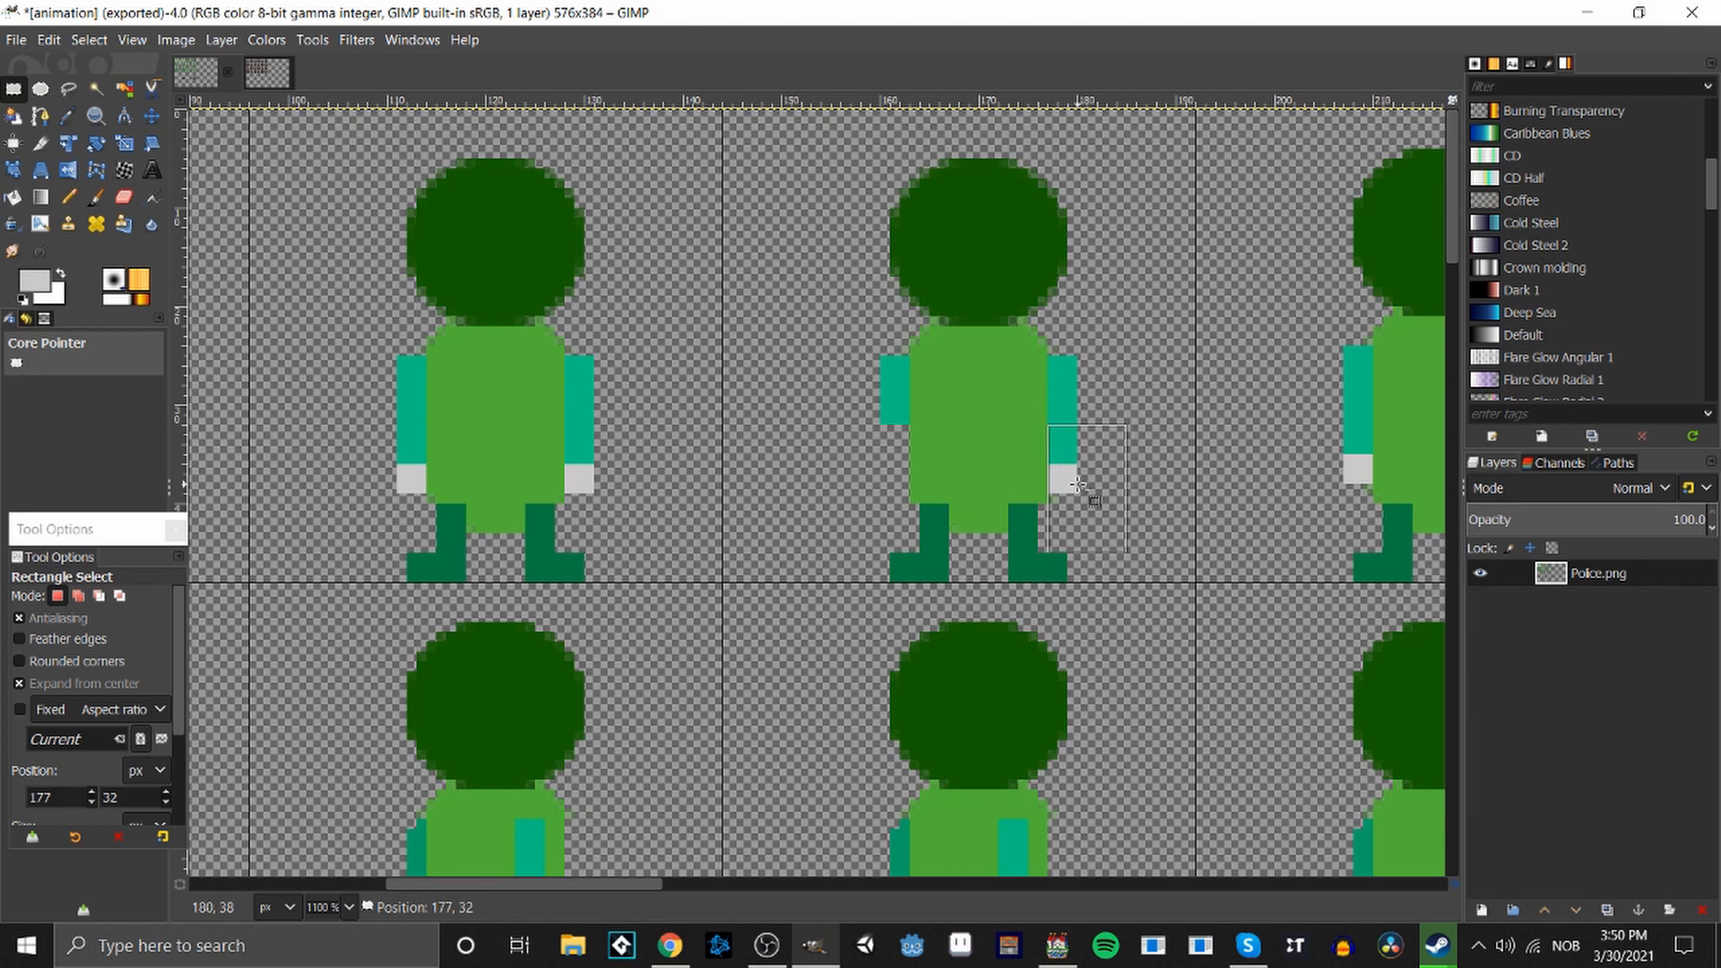
pyautogui.press('Delete')
pyautogui.click(1134, 394)
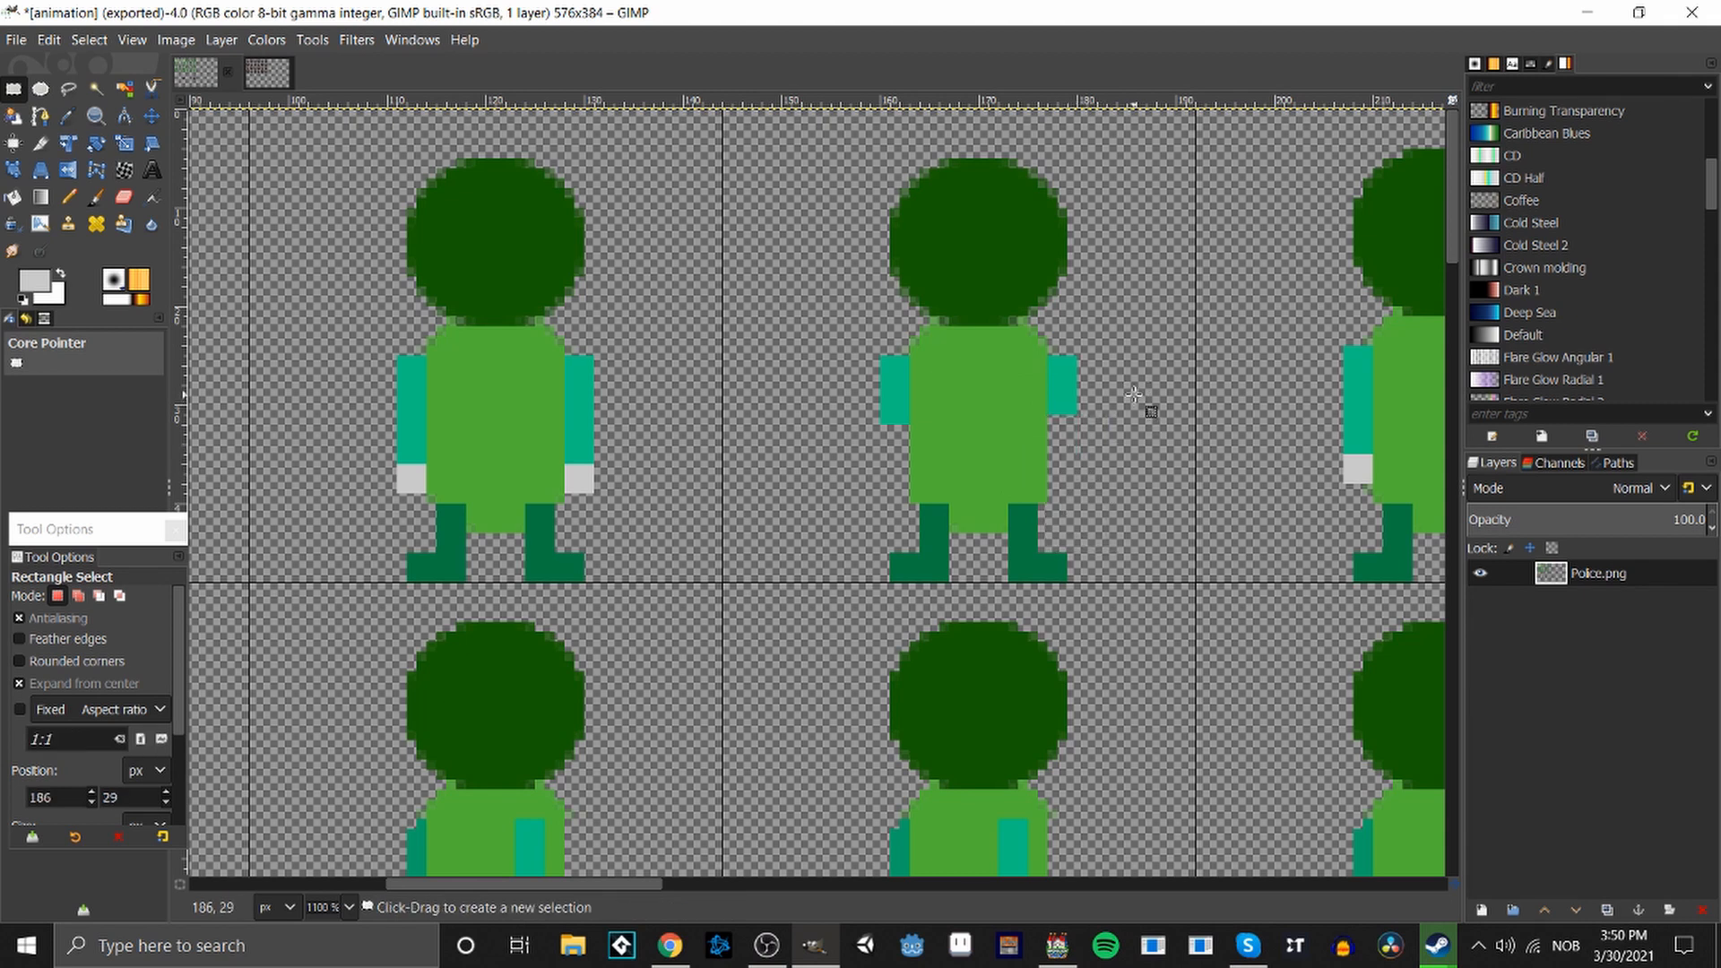
# Sample the teal sleeve colour and pencil a forearm bending inward across the body from the fourth figure's left-side arm.
pyautogui.press('o')
pyautogui.click(890, 406)
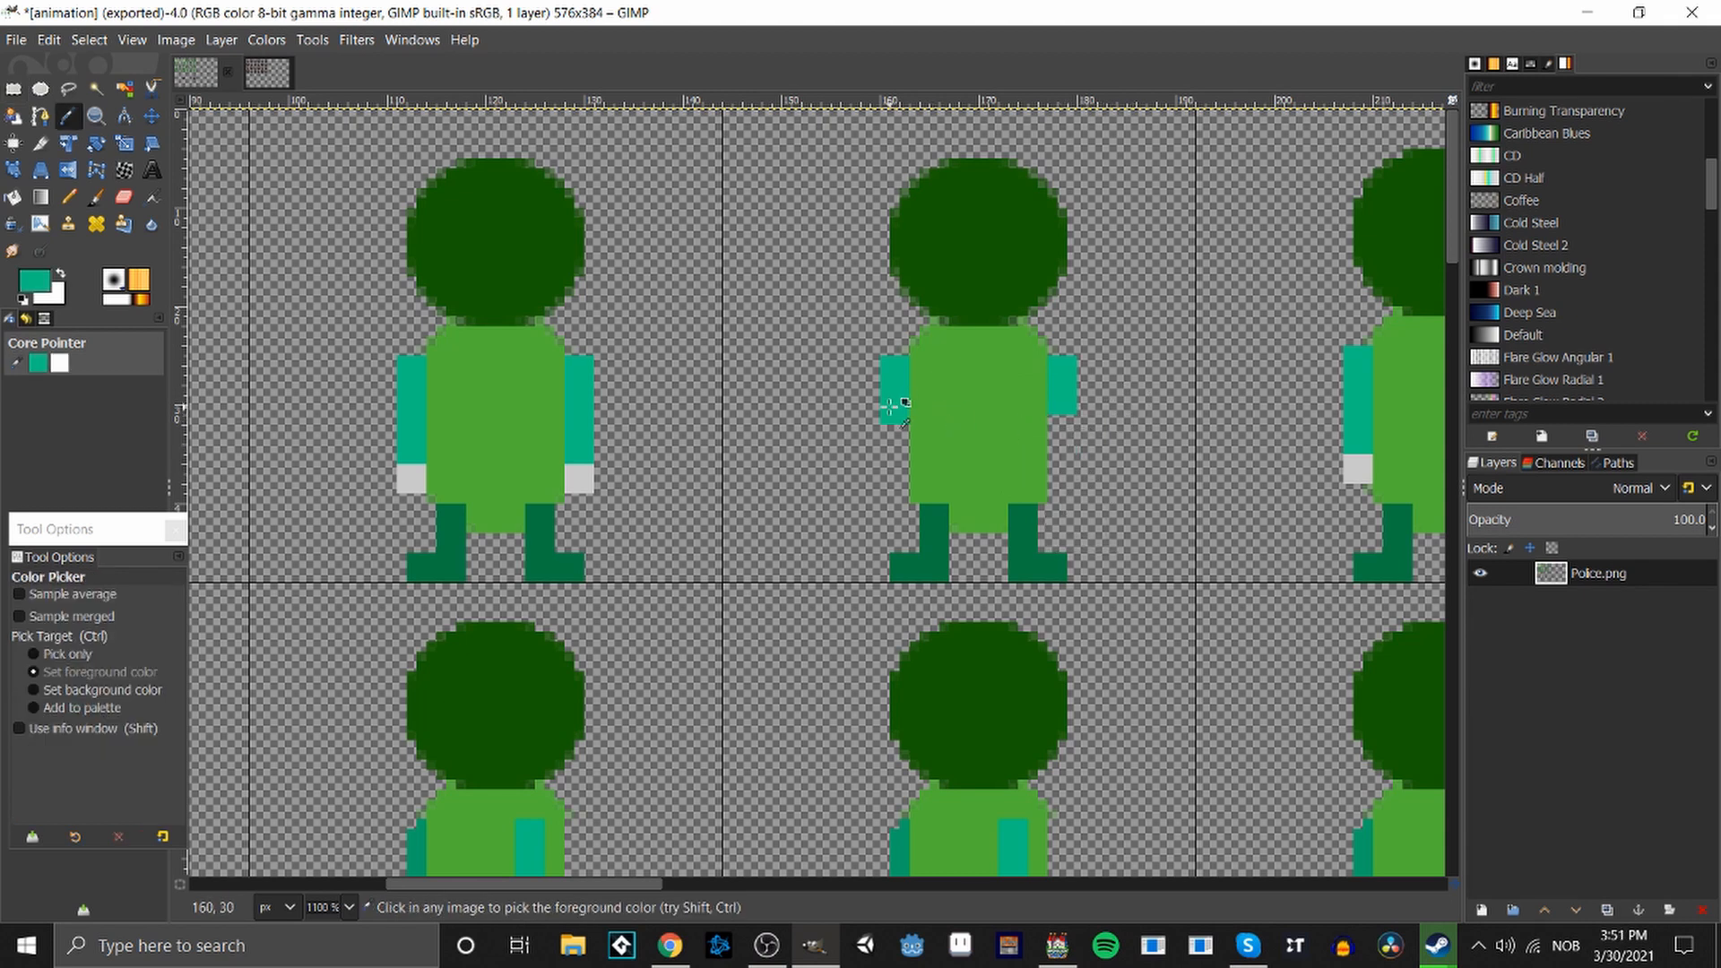
pyautogui.press('n')
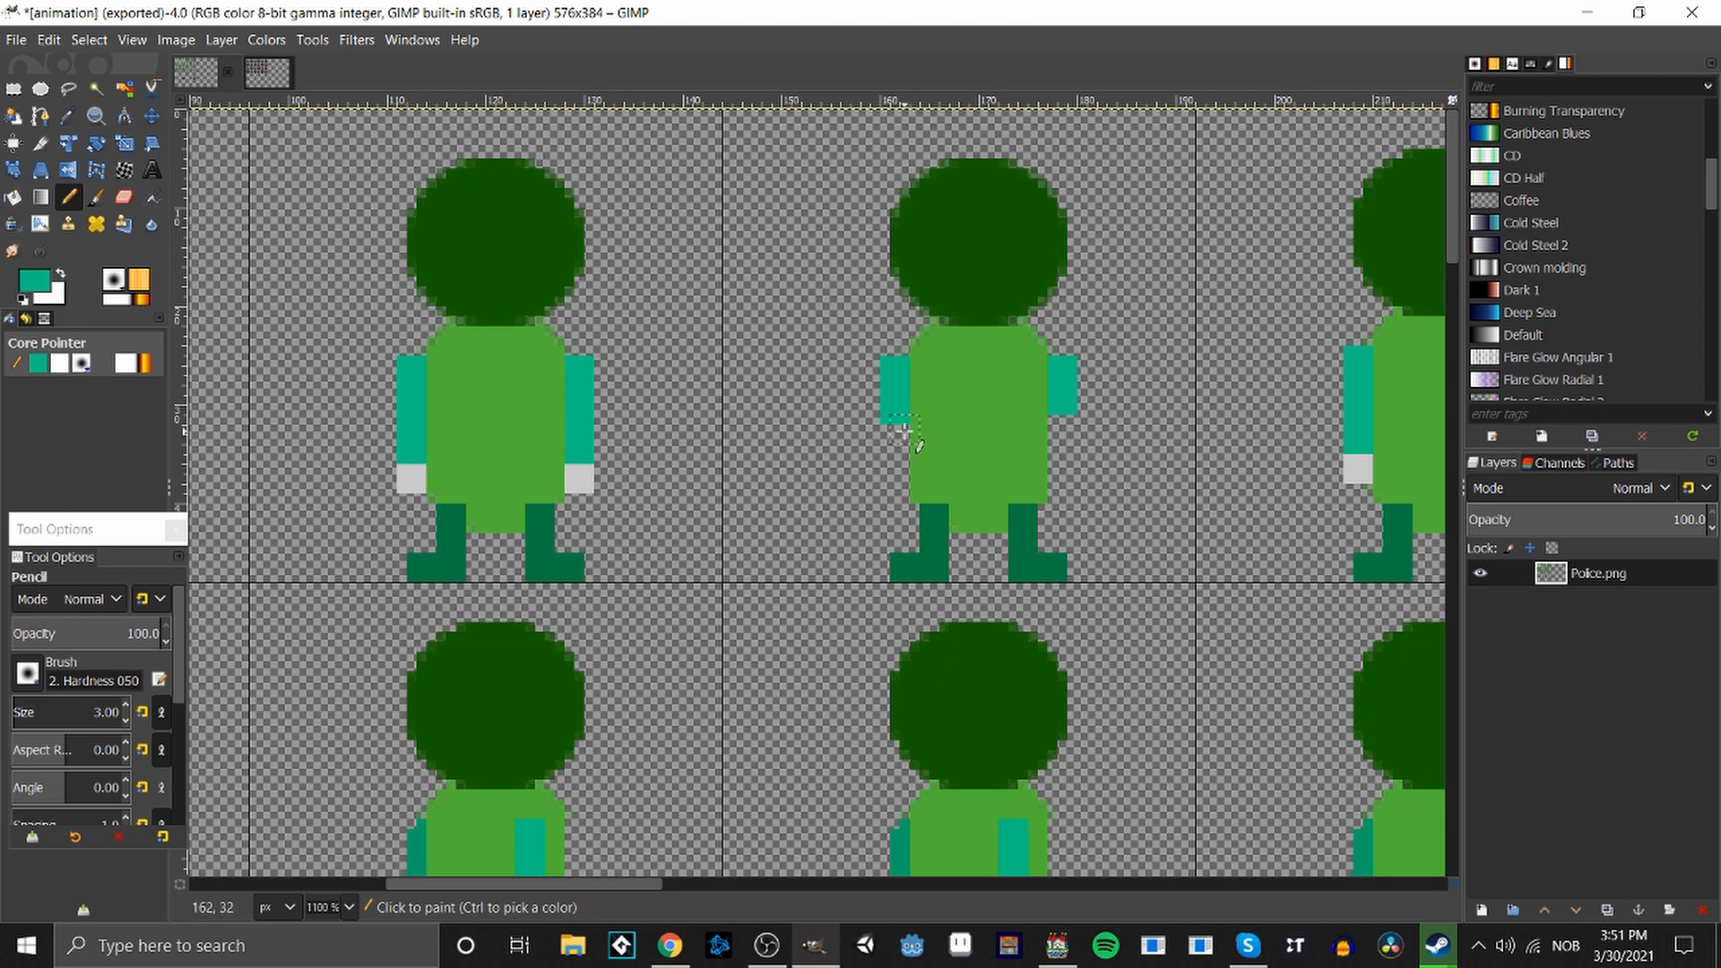
pyautogui.click(904, 431)
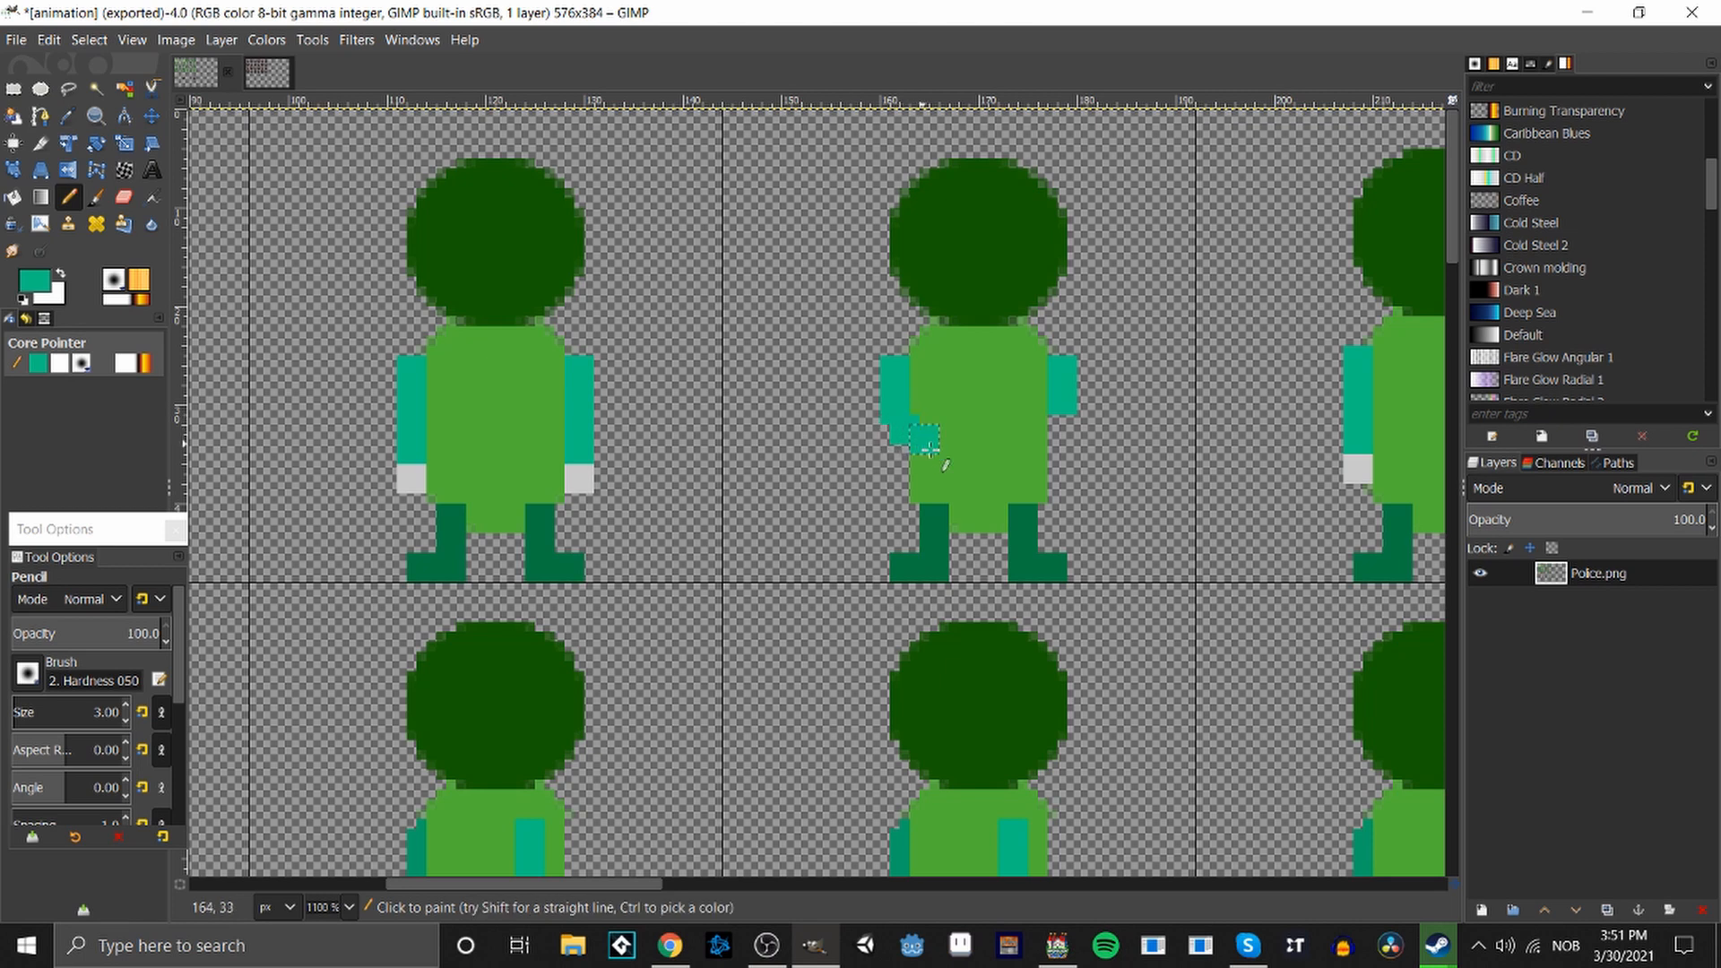
pyautogui.click(928, 445)
# Sample the light grey hand colour and pencil a hand at the end of each arm of the first row's fourth figure.
pyautogui.press('o')
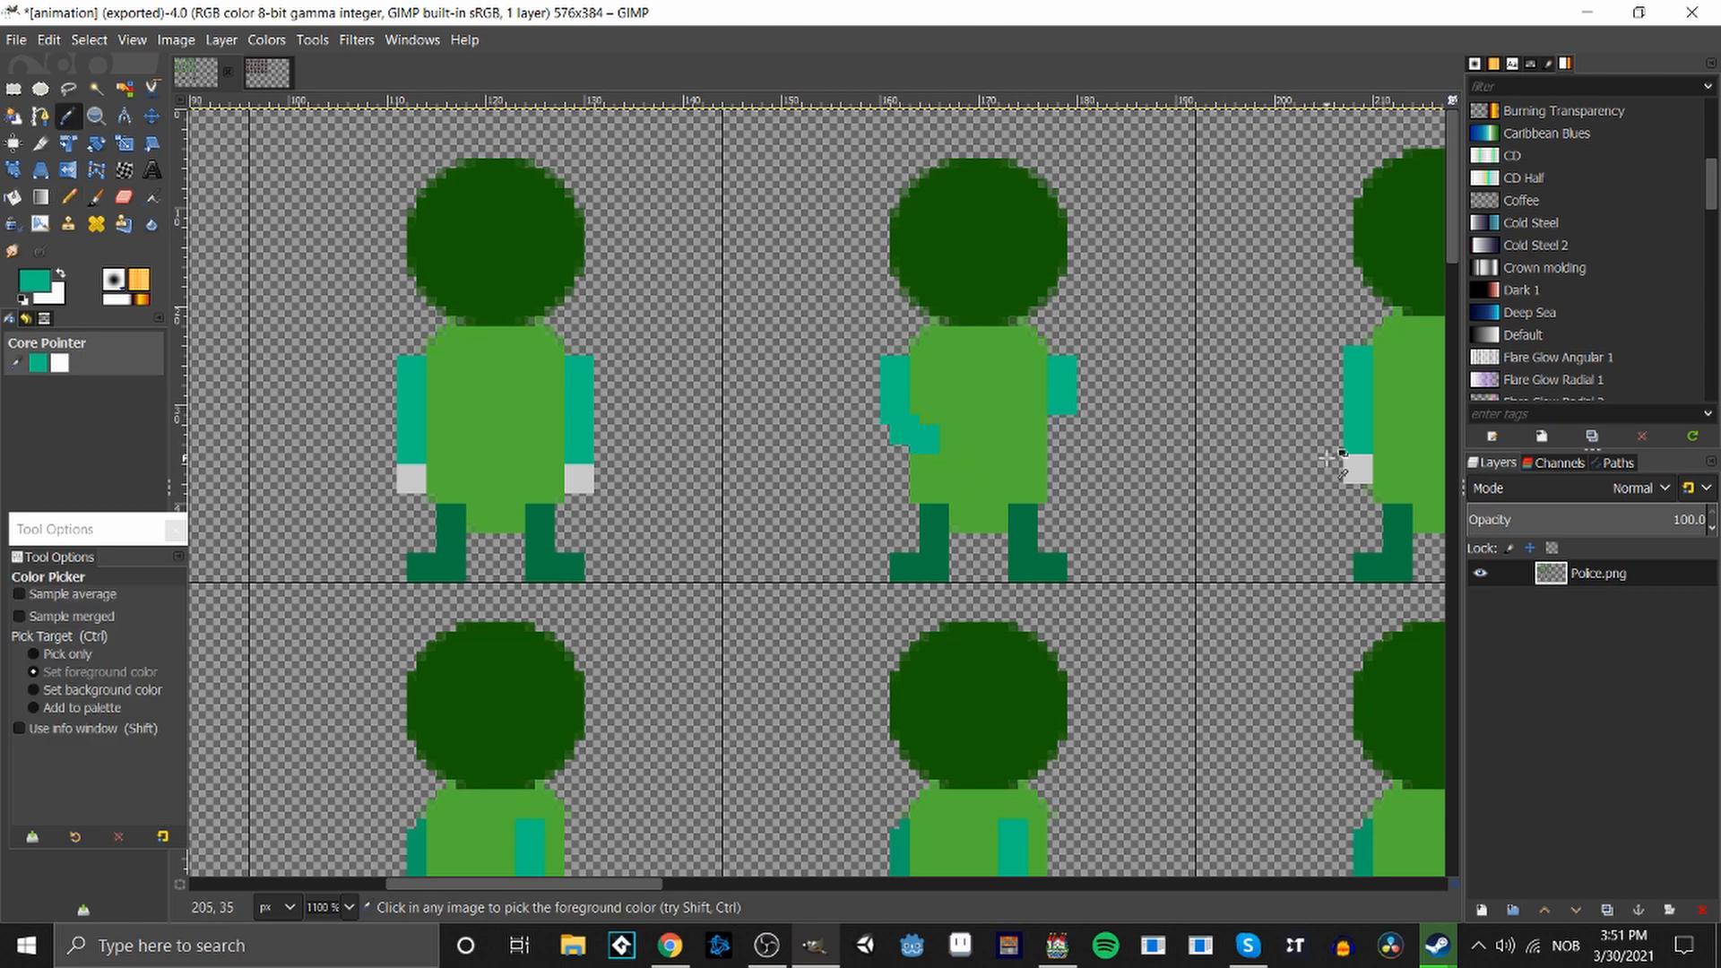
pyautogui.click(1349, 470)
pyautogui.press('n')
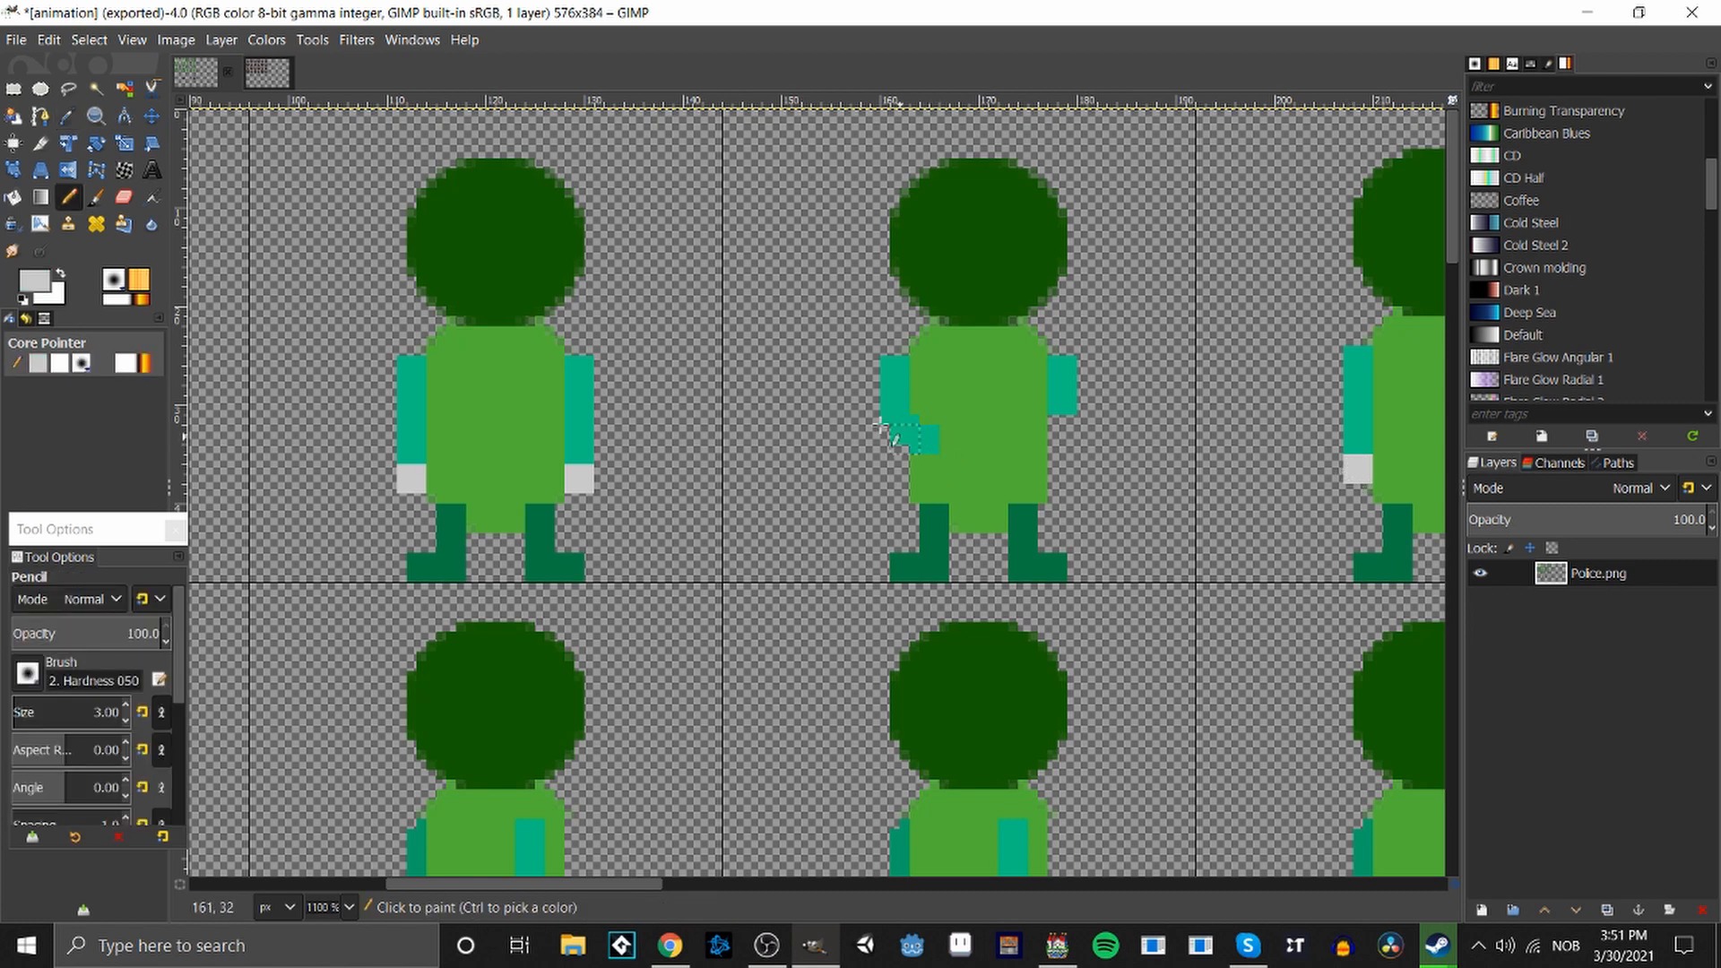
pyautogui.click(932, 444)
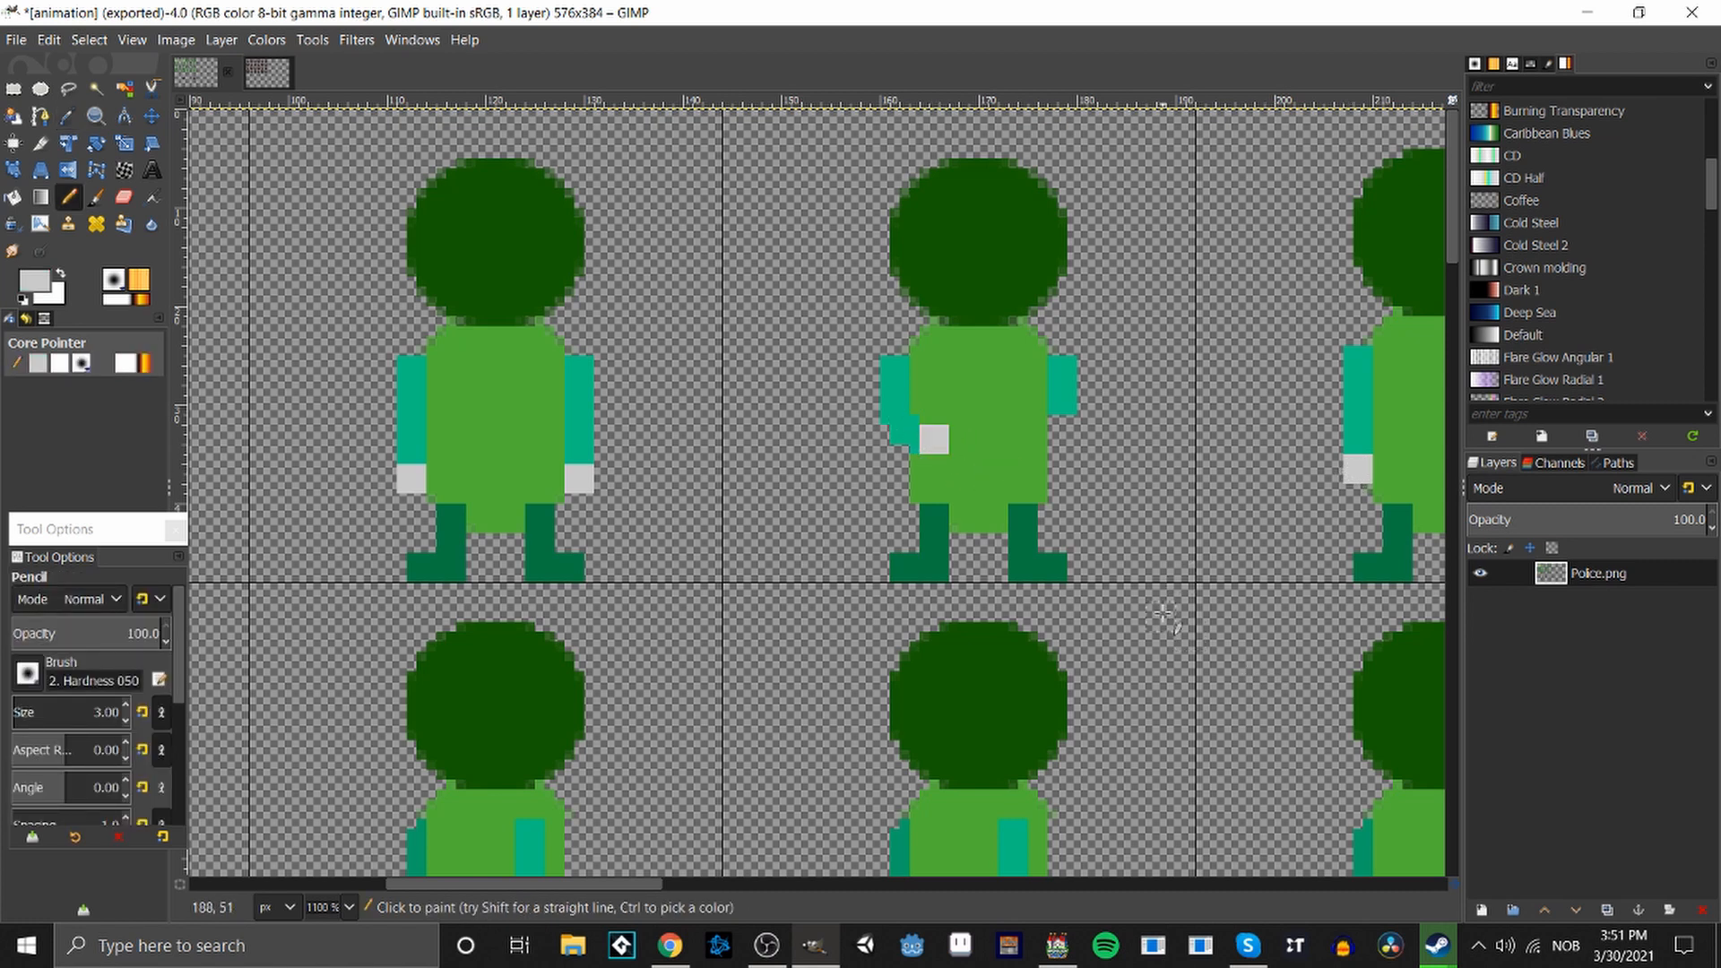
pyautogui.hotkey('ctrl', 'z')
pyautogui.click(932, 447)
pyautogui.click(1073, 409)
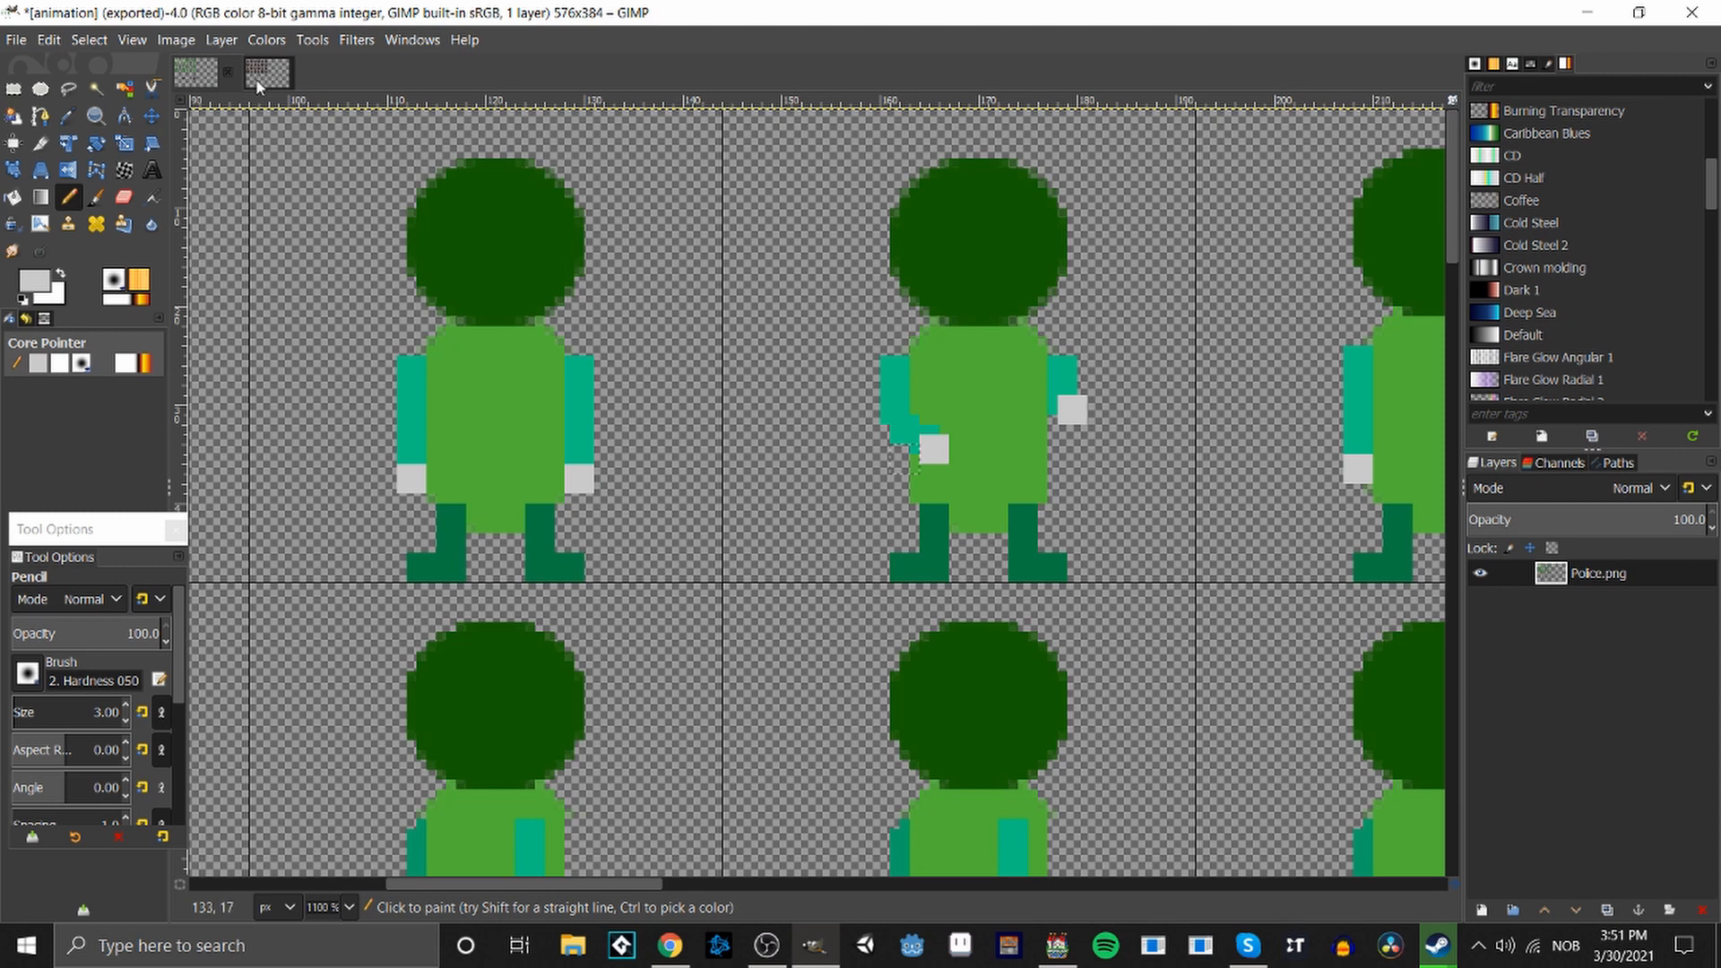
# Try darkening the right-side arm and hand of the first row's fourth figure with Hue-Chroma at a lightness of -18.08.
pyautogui.click(13, 87)
pyautogui.moveTo(1128, 345); pyautogui.dragTo(1068, 445)
pyautogui.moveTo(1143, 306); pyautogui.dragTo(1122, 384)
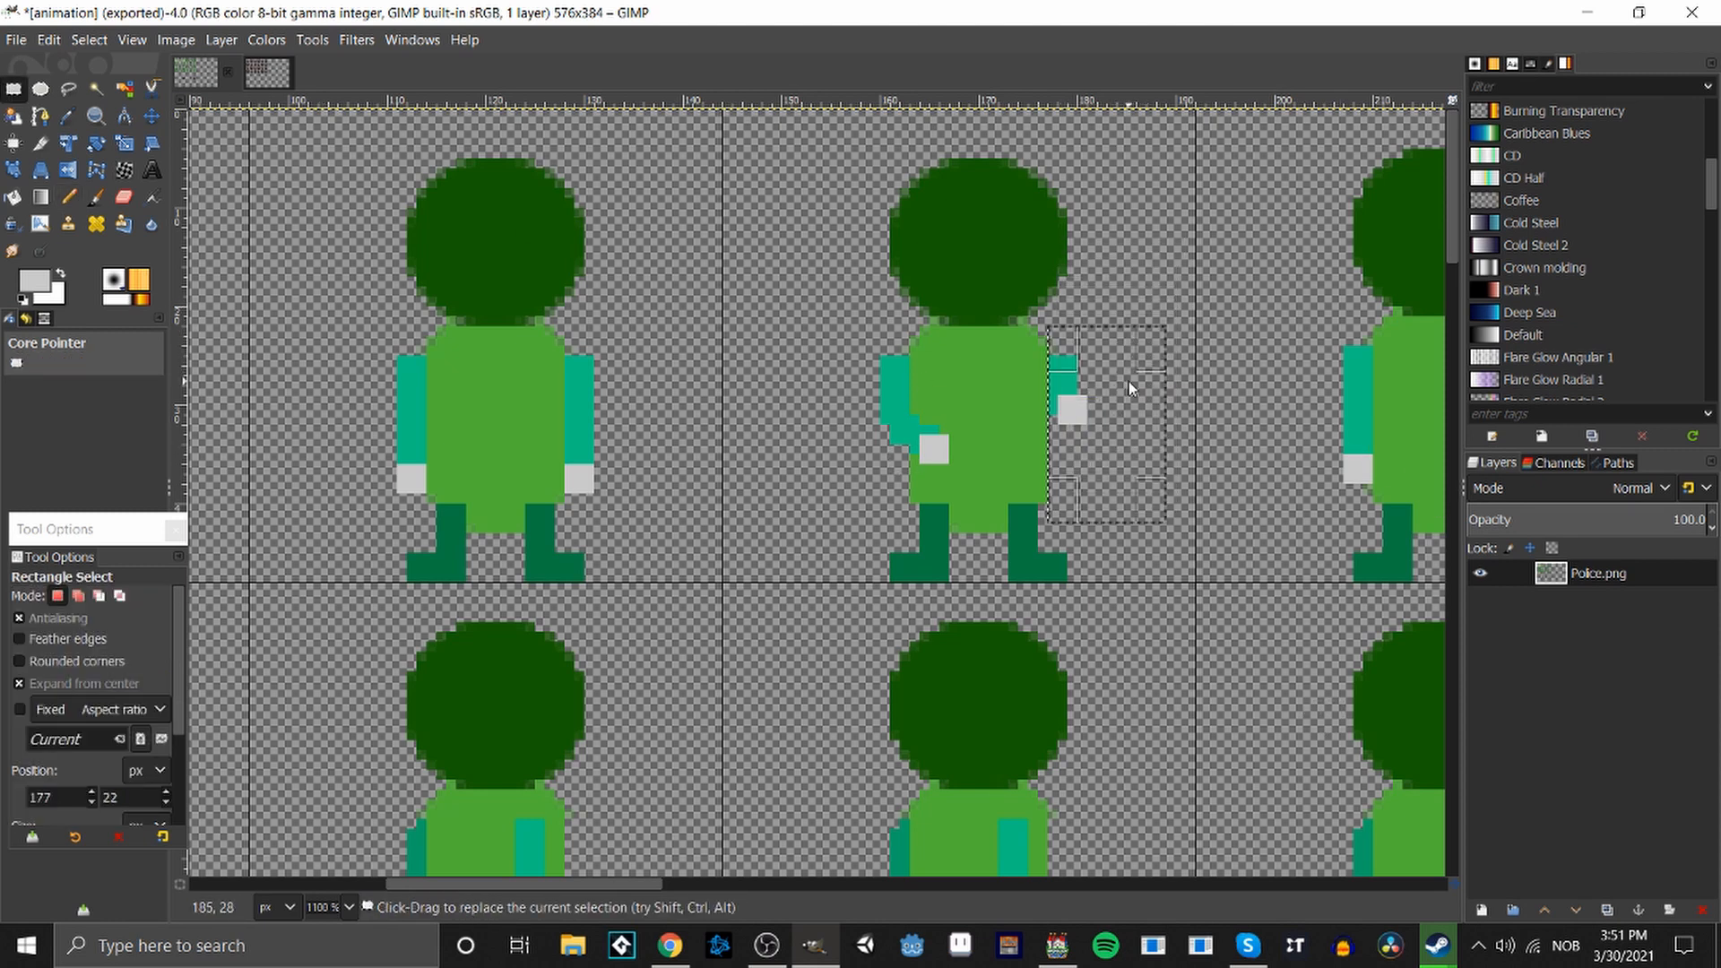
pyautogui.rightClick(1127, 380)
pyautogui.moveTo(1221, 563)
pyautogui.click(1342, 333)
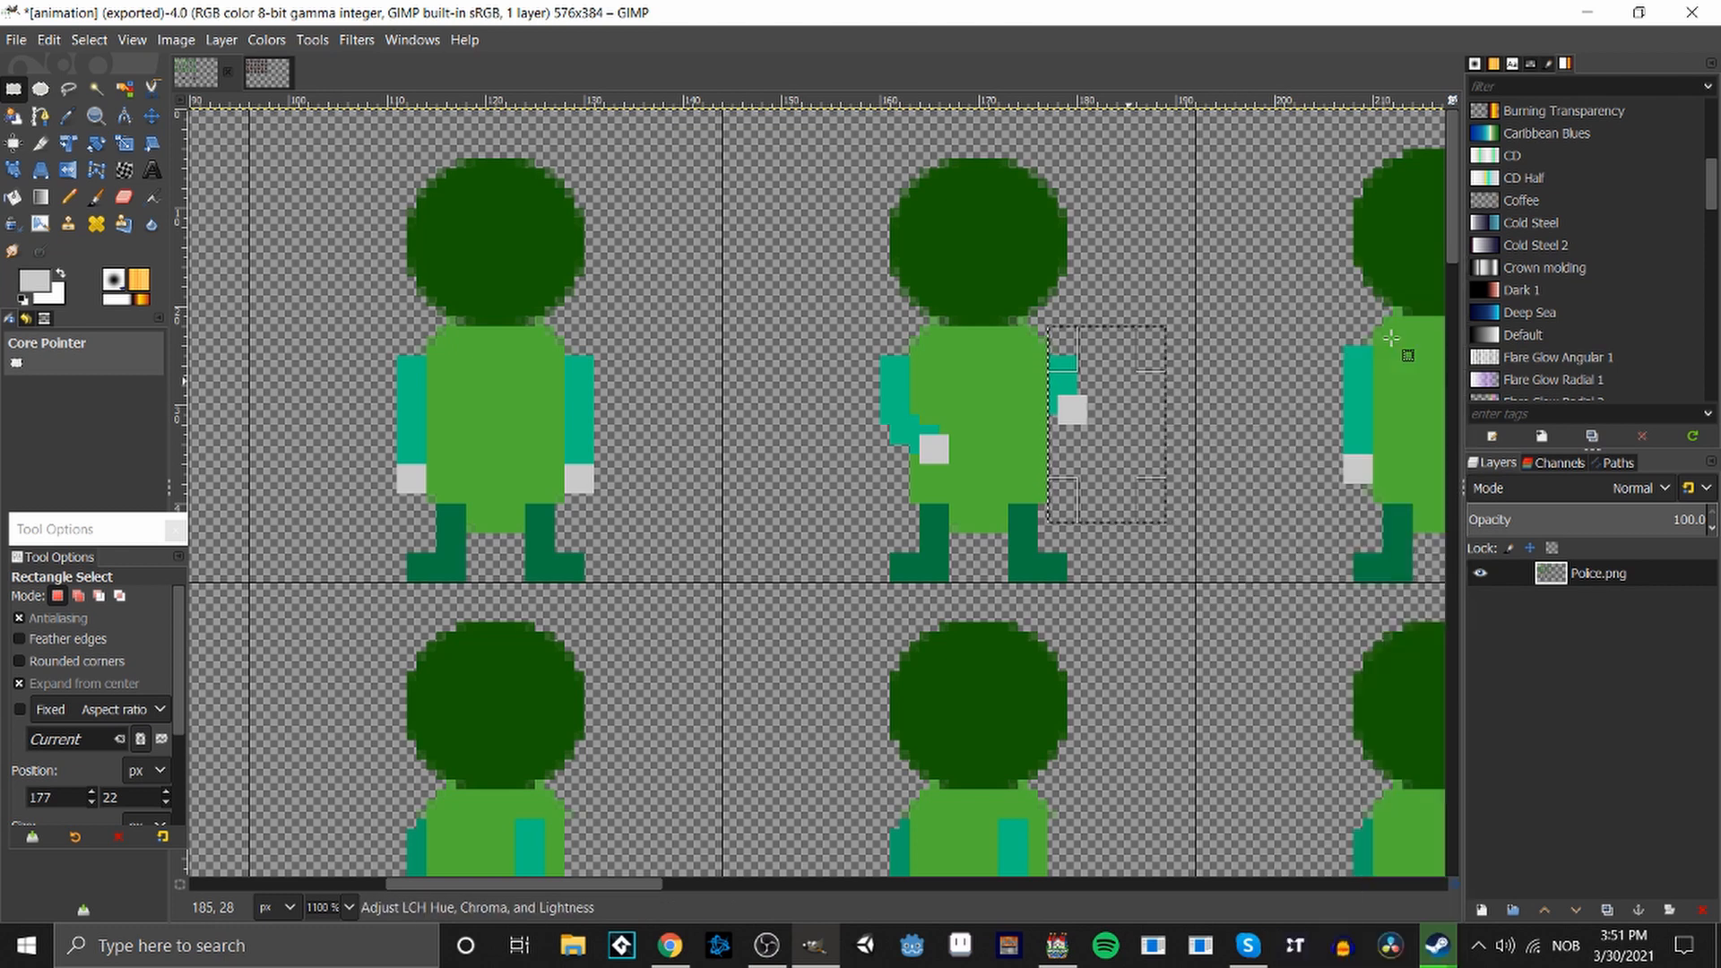
pyautogui.moveTo(1502, 492); pyautogui.dragTo(1219, 501)
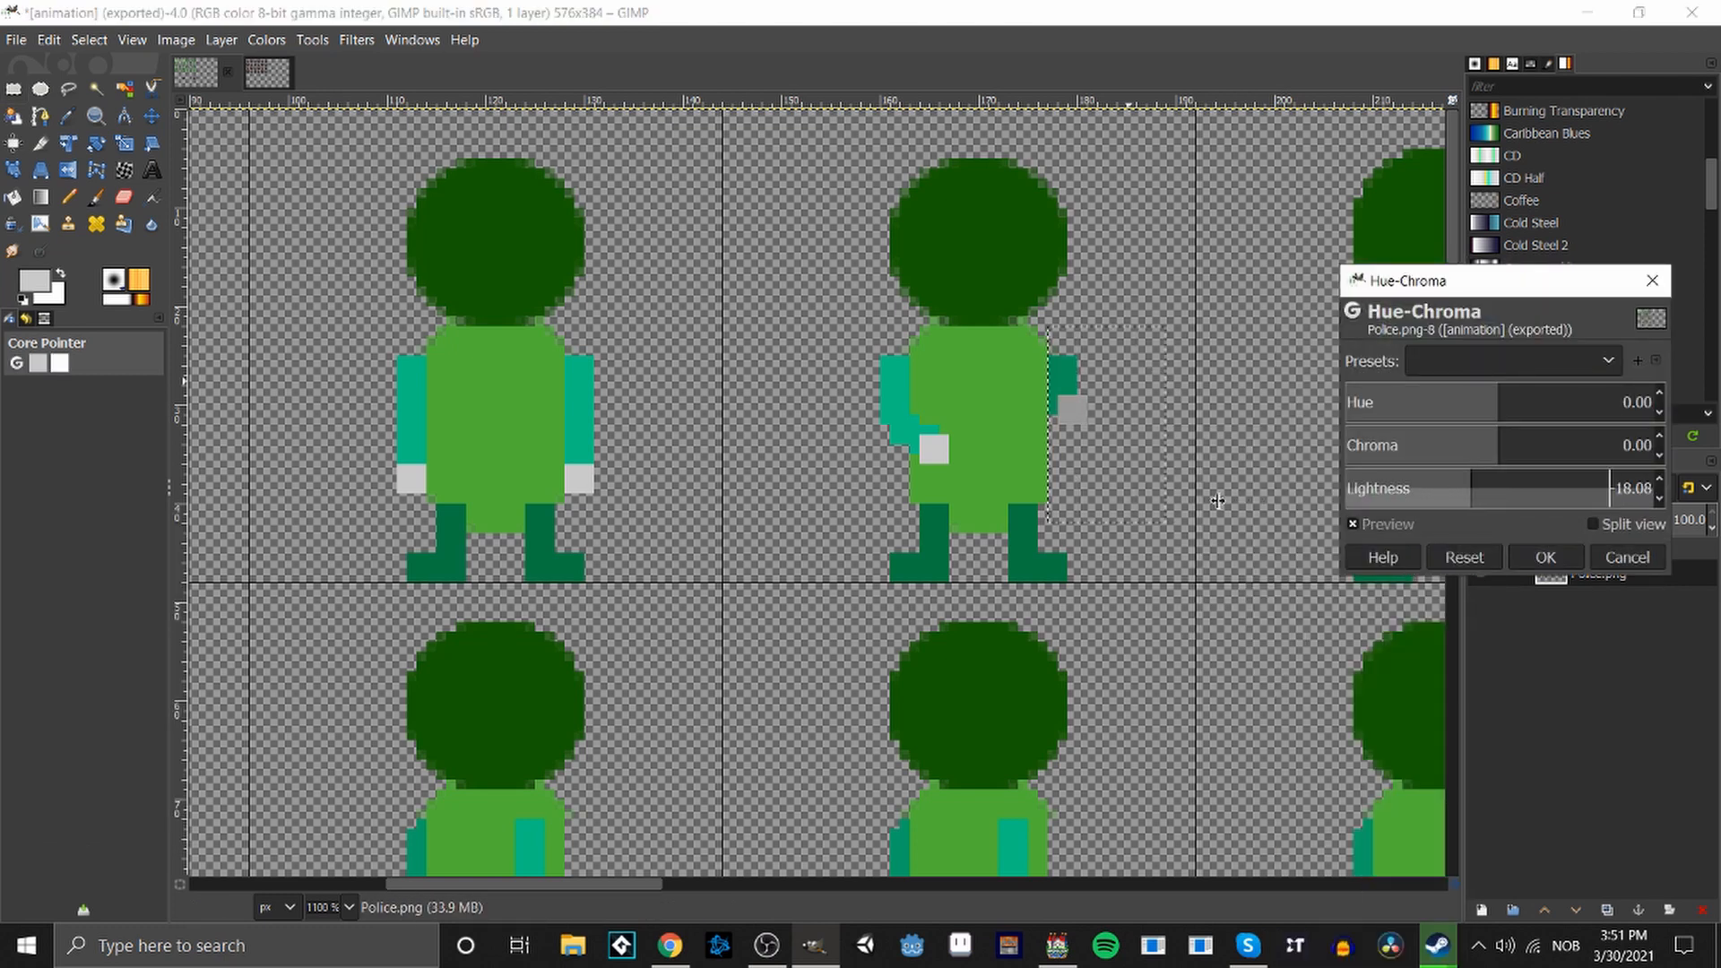
pyautogui.click(1561, 556)
pyautogui.hotkey('ctrl', 'shift', 'a')
pyautogui.press('r')
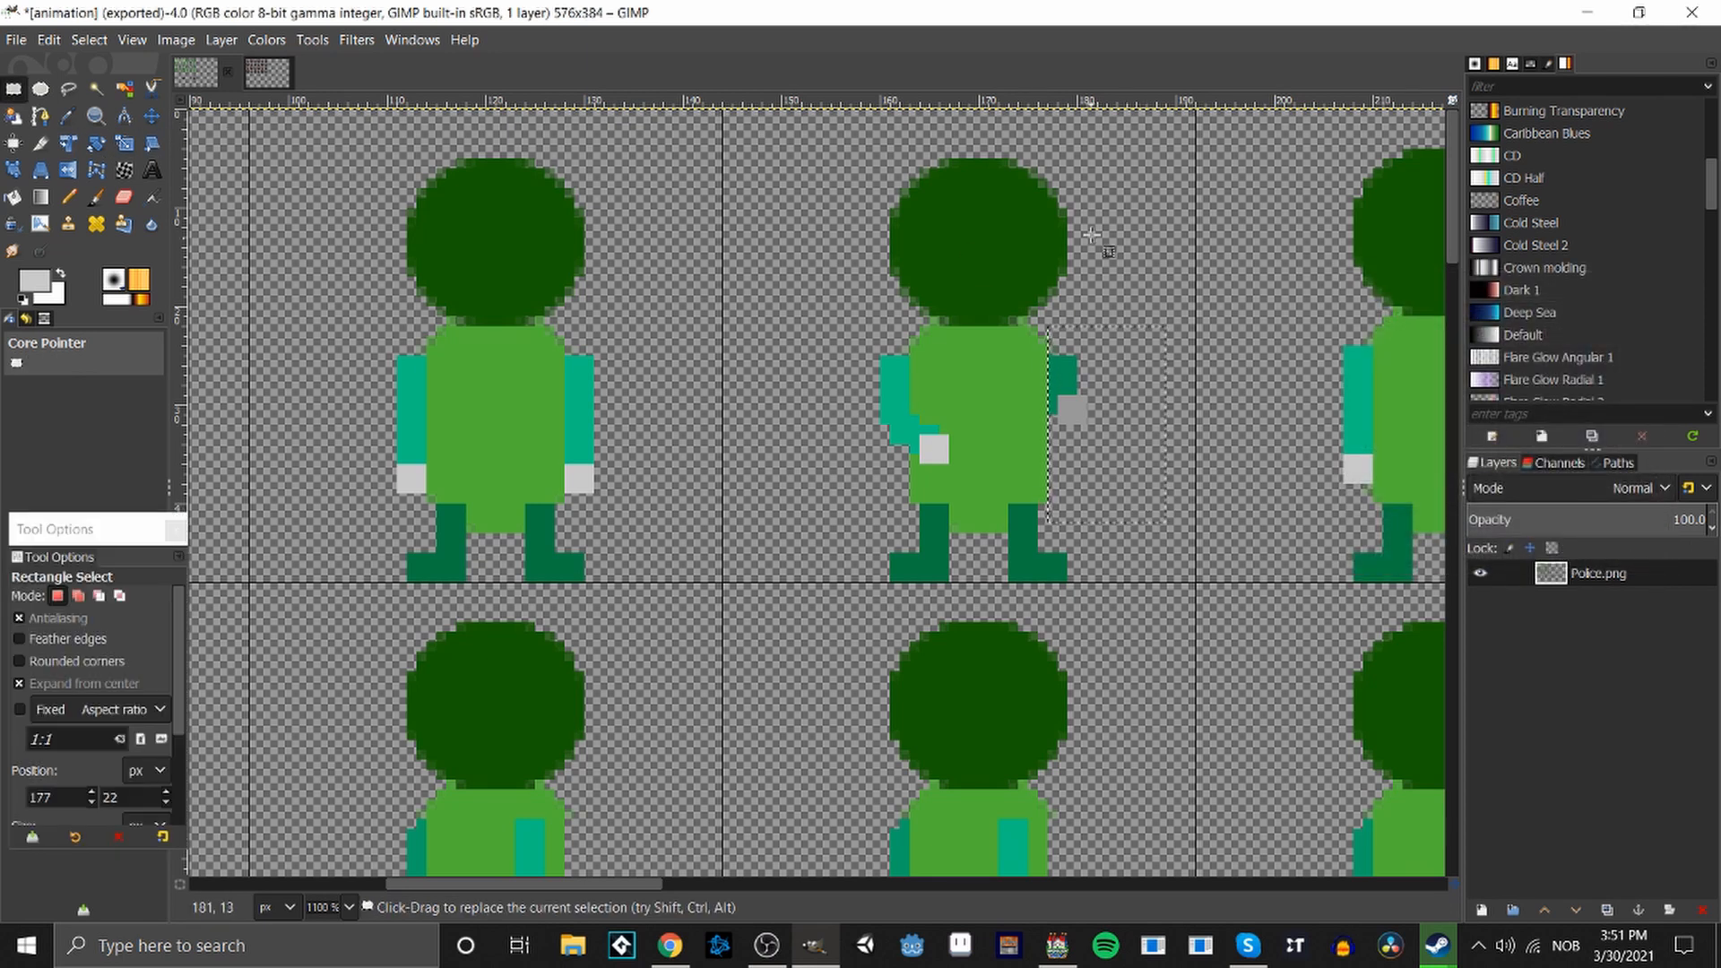
pyautogui.scroll(-2, 1190, 321)
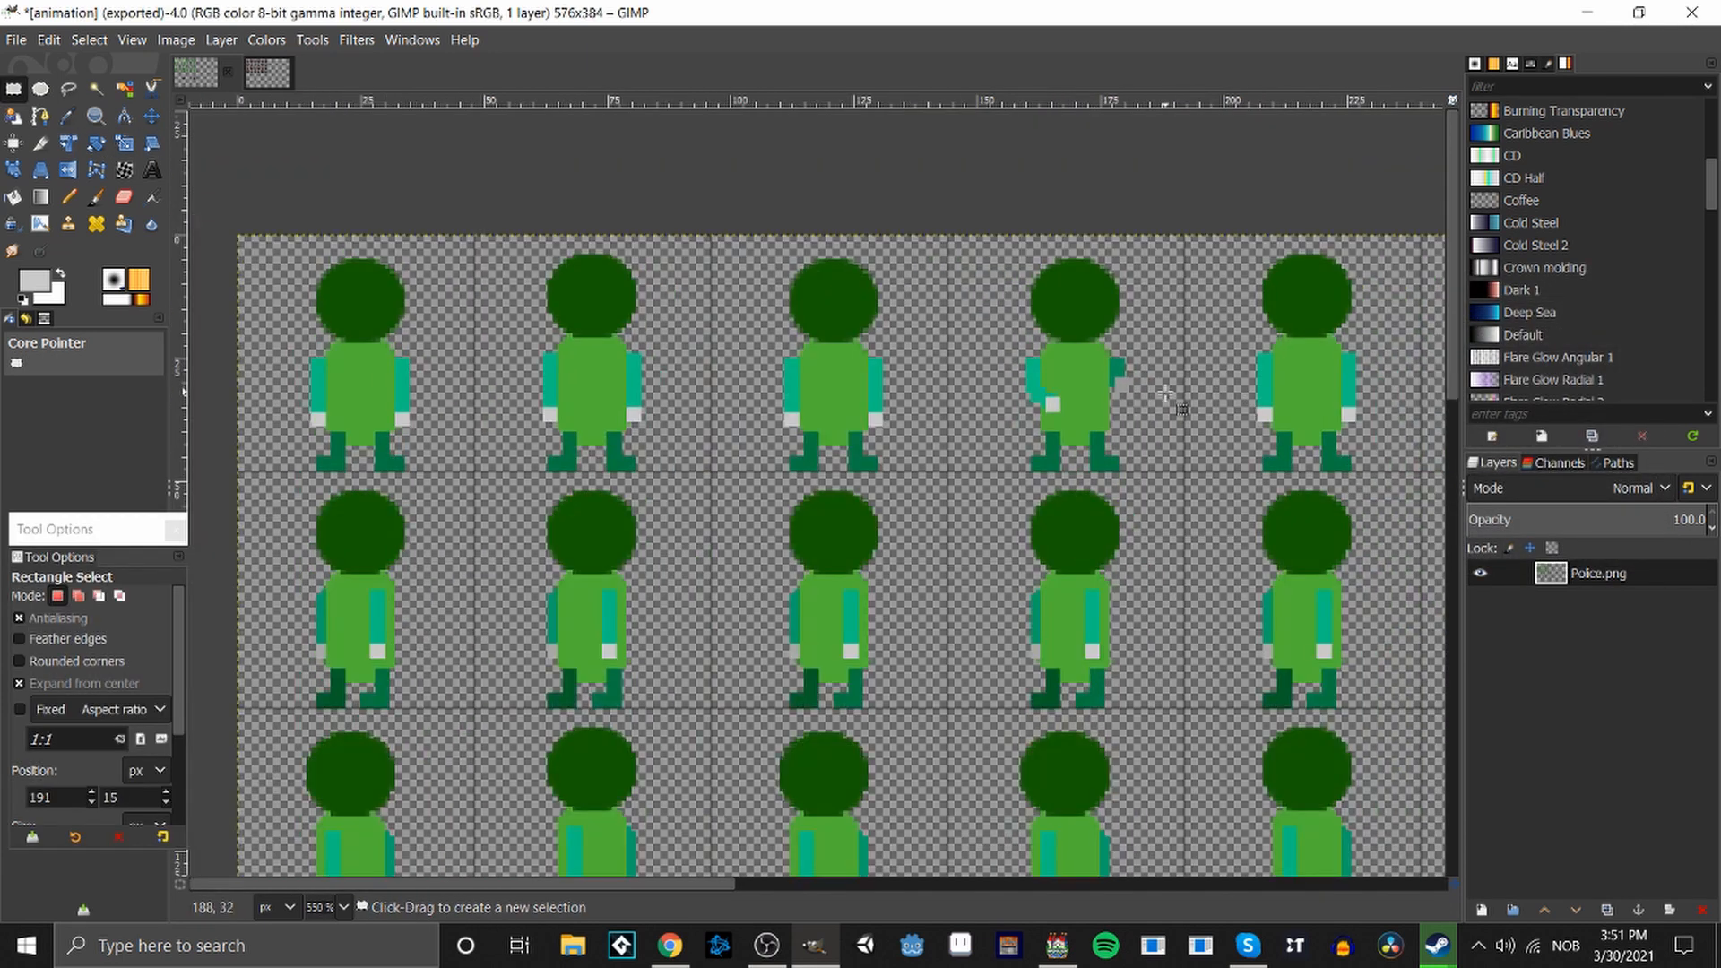
pyautogui.scroll(2, 1150, 338)
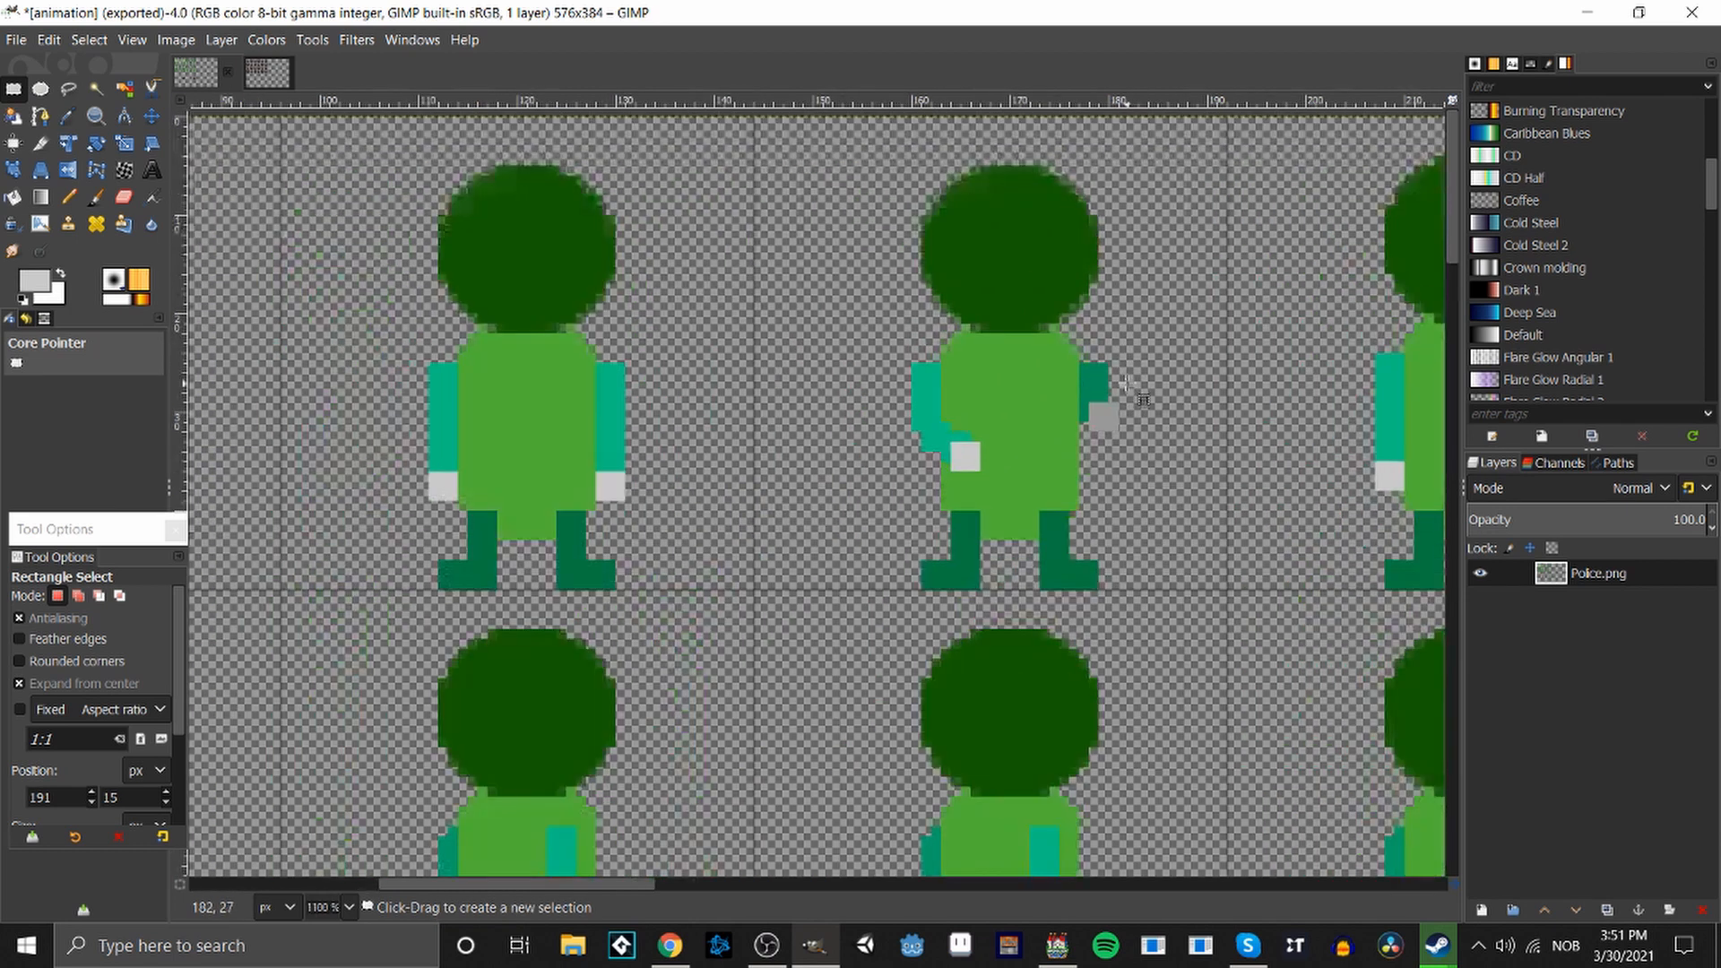
# Undo the darkening of the fourth figure's right-side arm and clear the selection.
pyautogui.press('ctrl')
pyautogui.hotkey('ctrl', 'z')
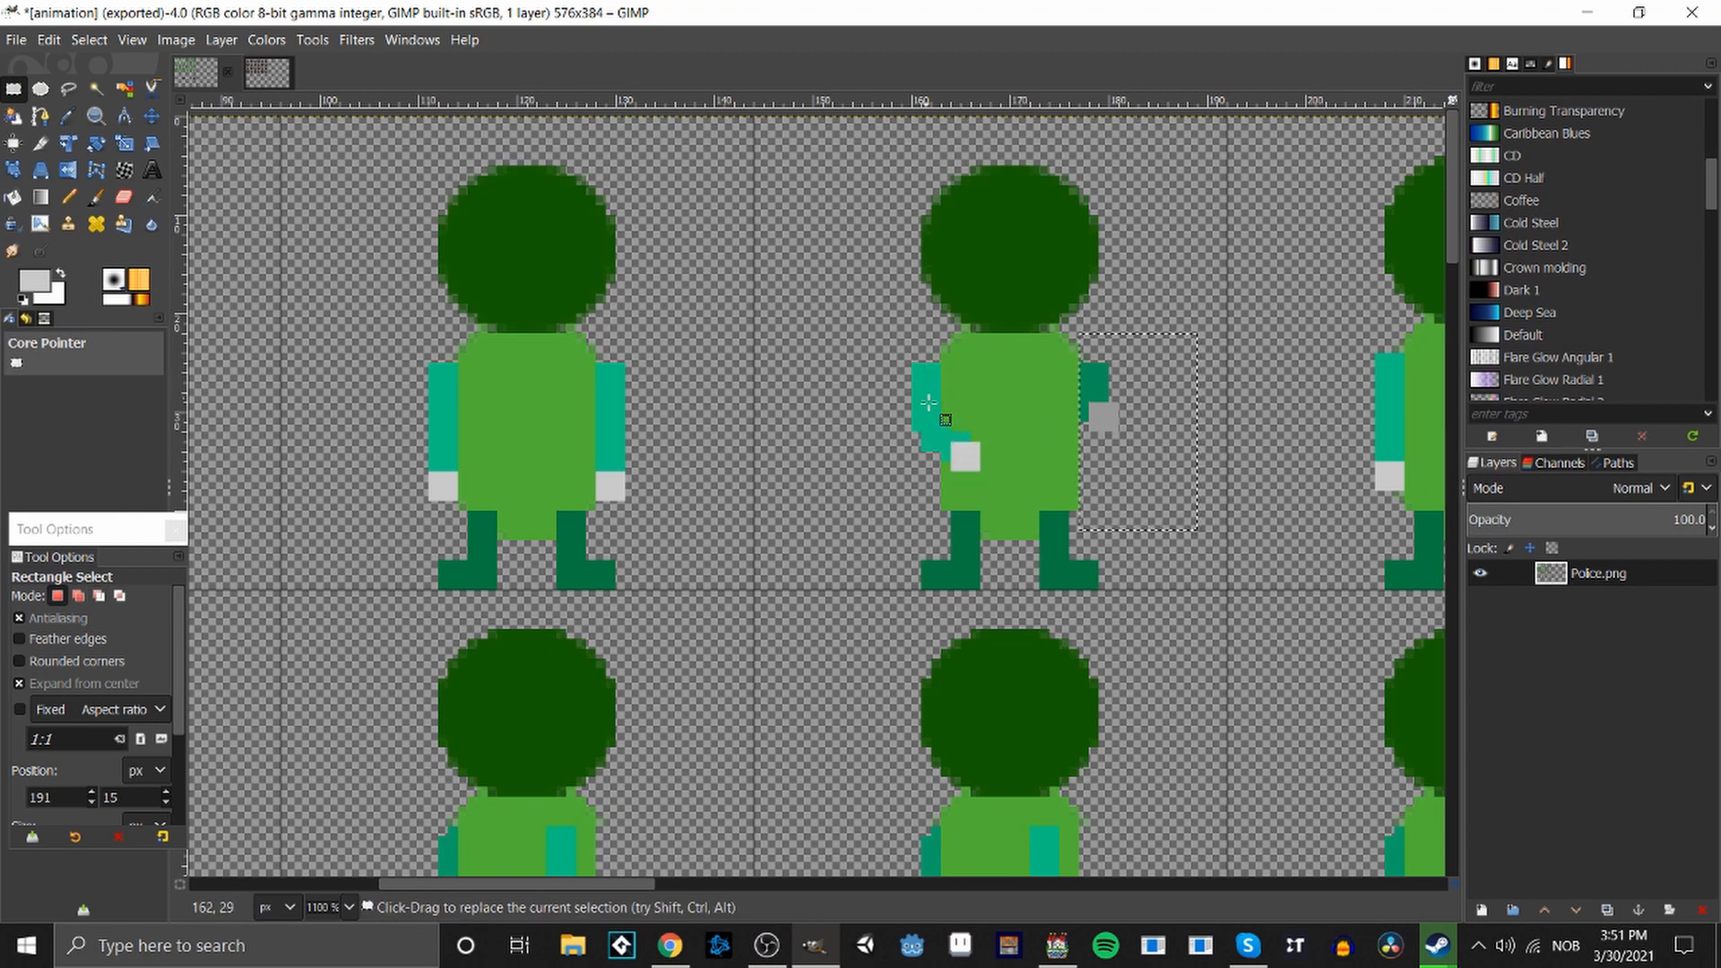
pyautogui.hotkey('ctrl', 'z')
pyautogui.click(1206, 268)
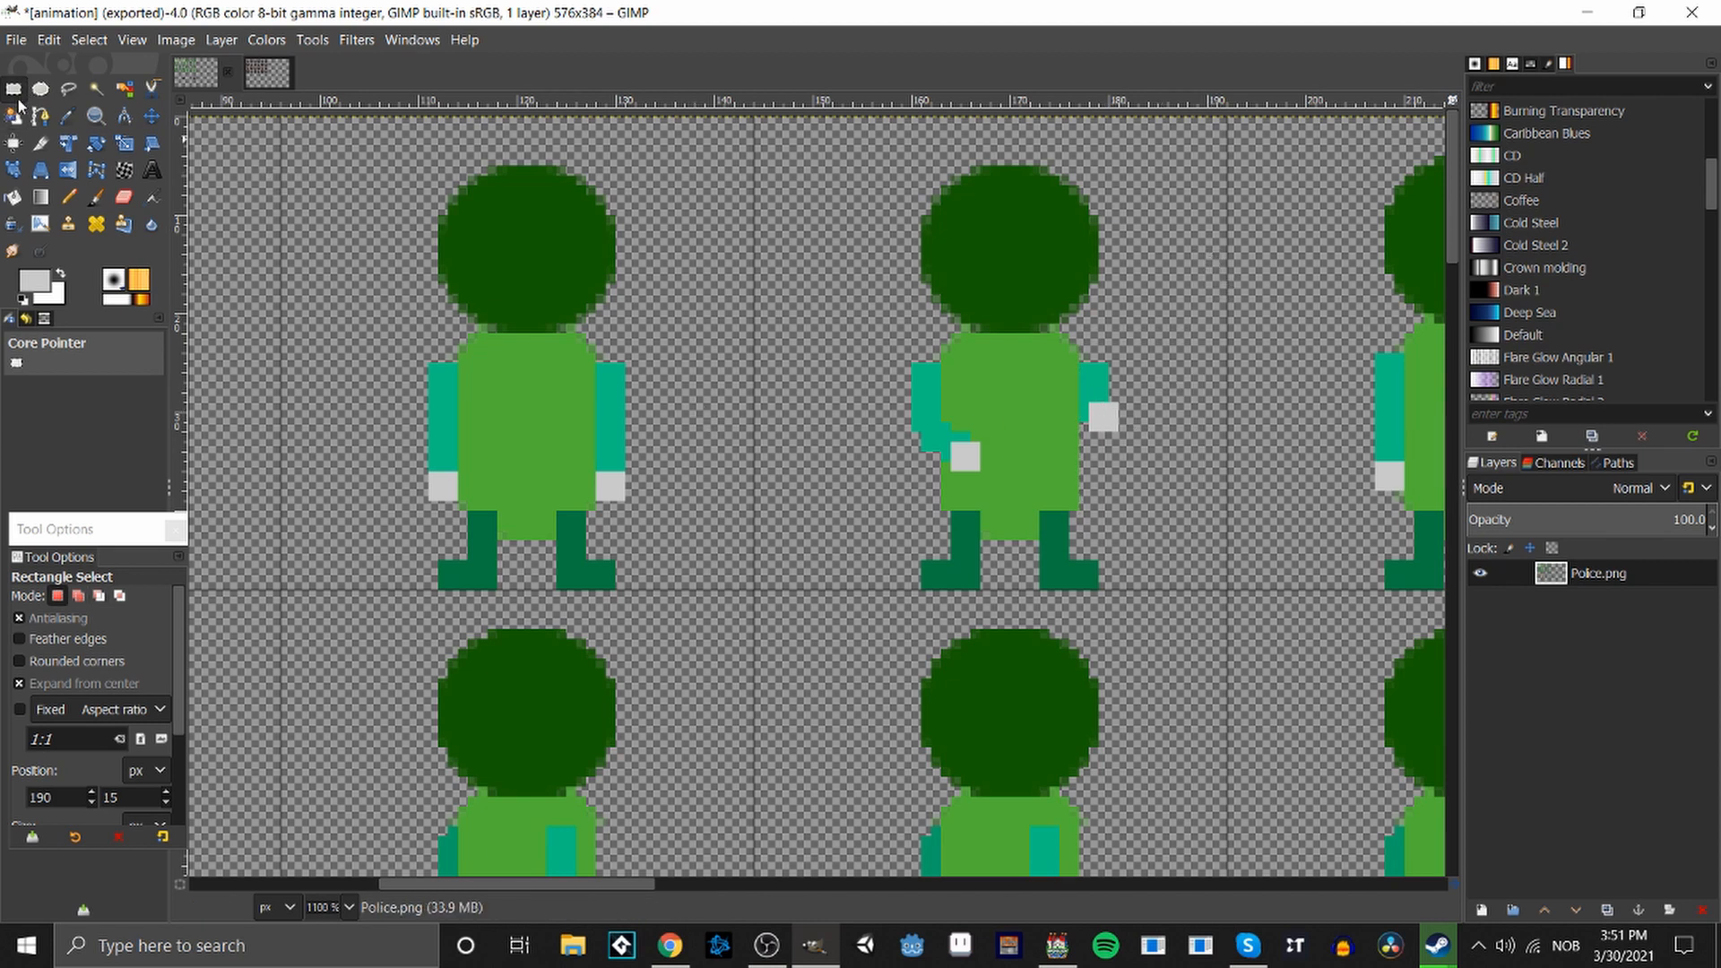
# Delete the hand and outer part of the fourth figure's right-side arm, keeping a thin sleeve strip beside the body.
pyautogui.moveTo(1084, 391); pyautogui.dragTo(1132, 427)
pyautogui.press('Delete')
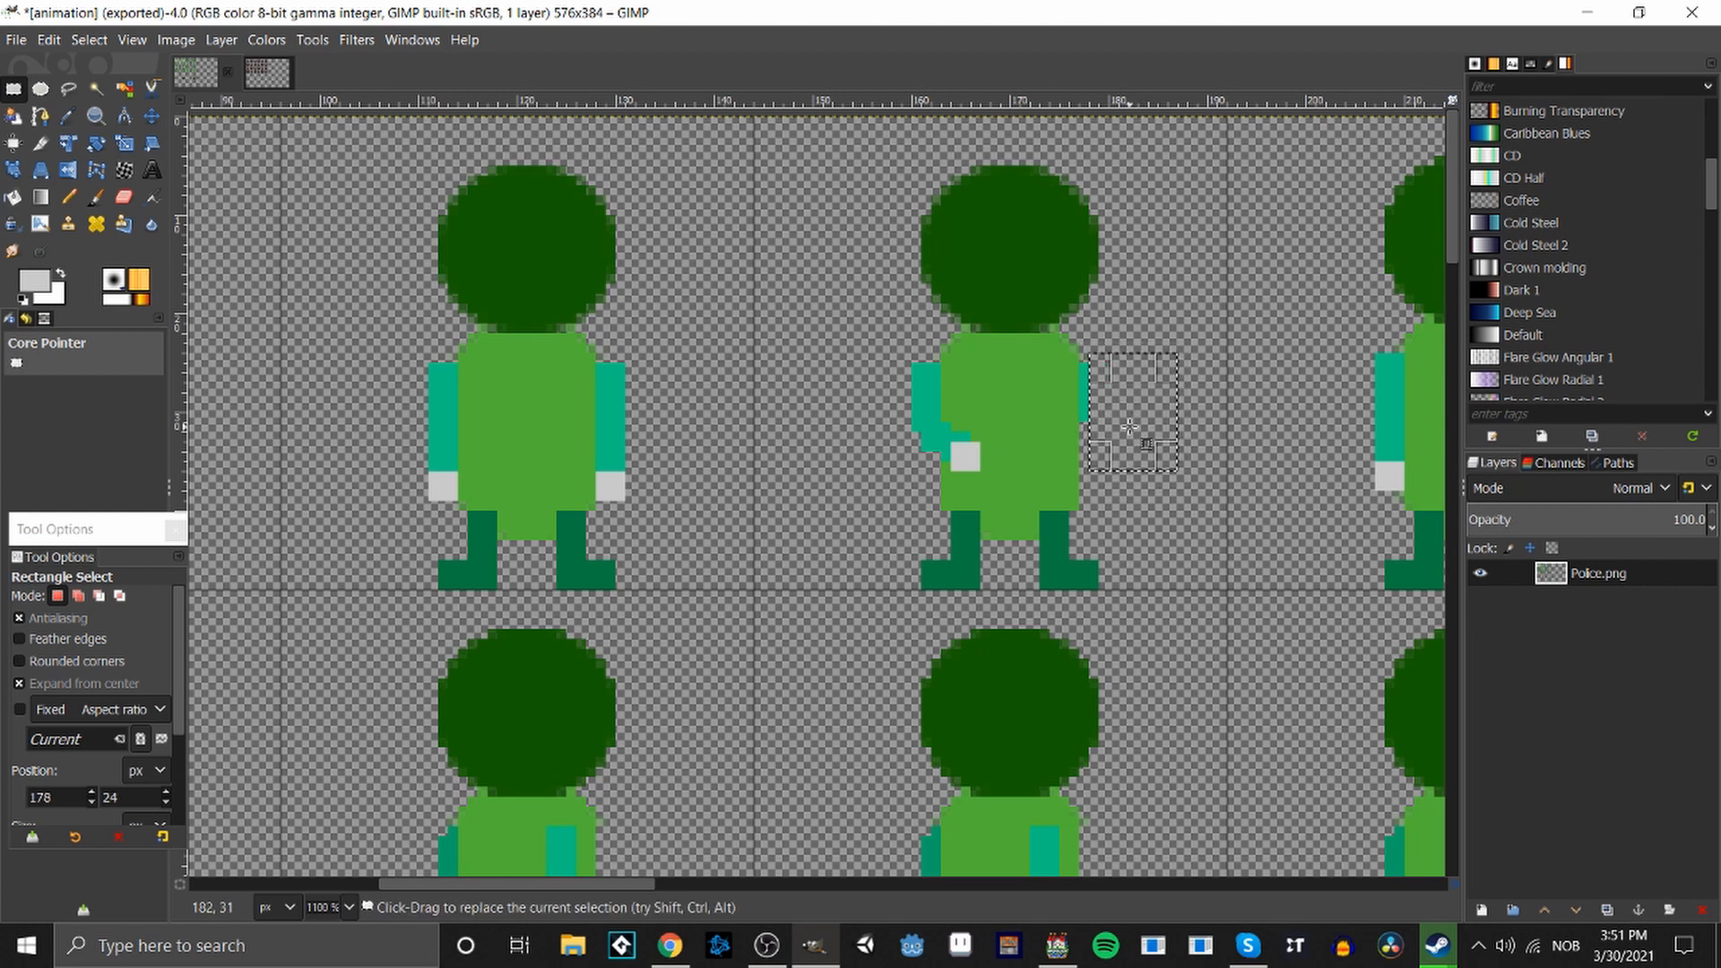
pyautogui.click(1140, 545)
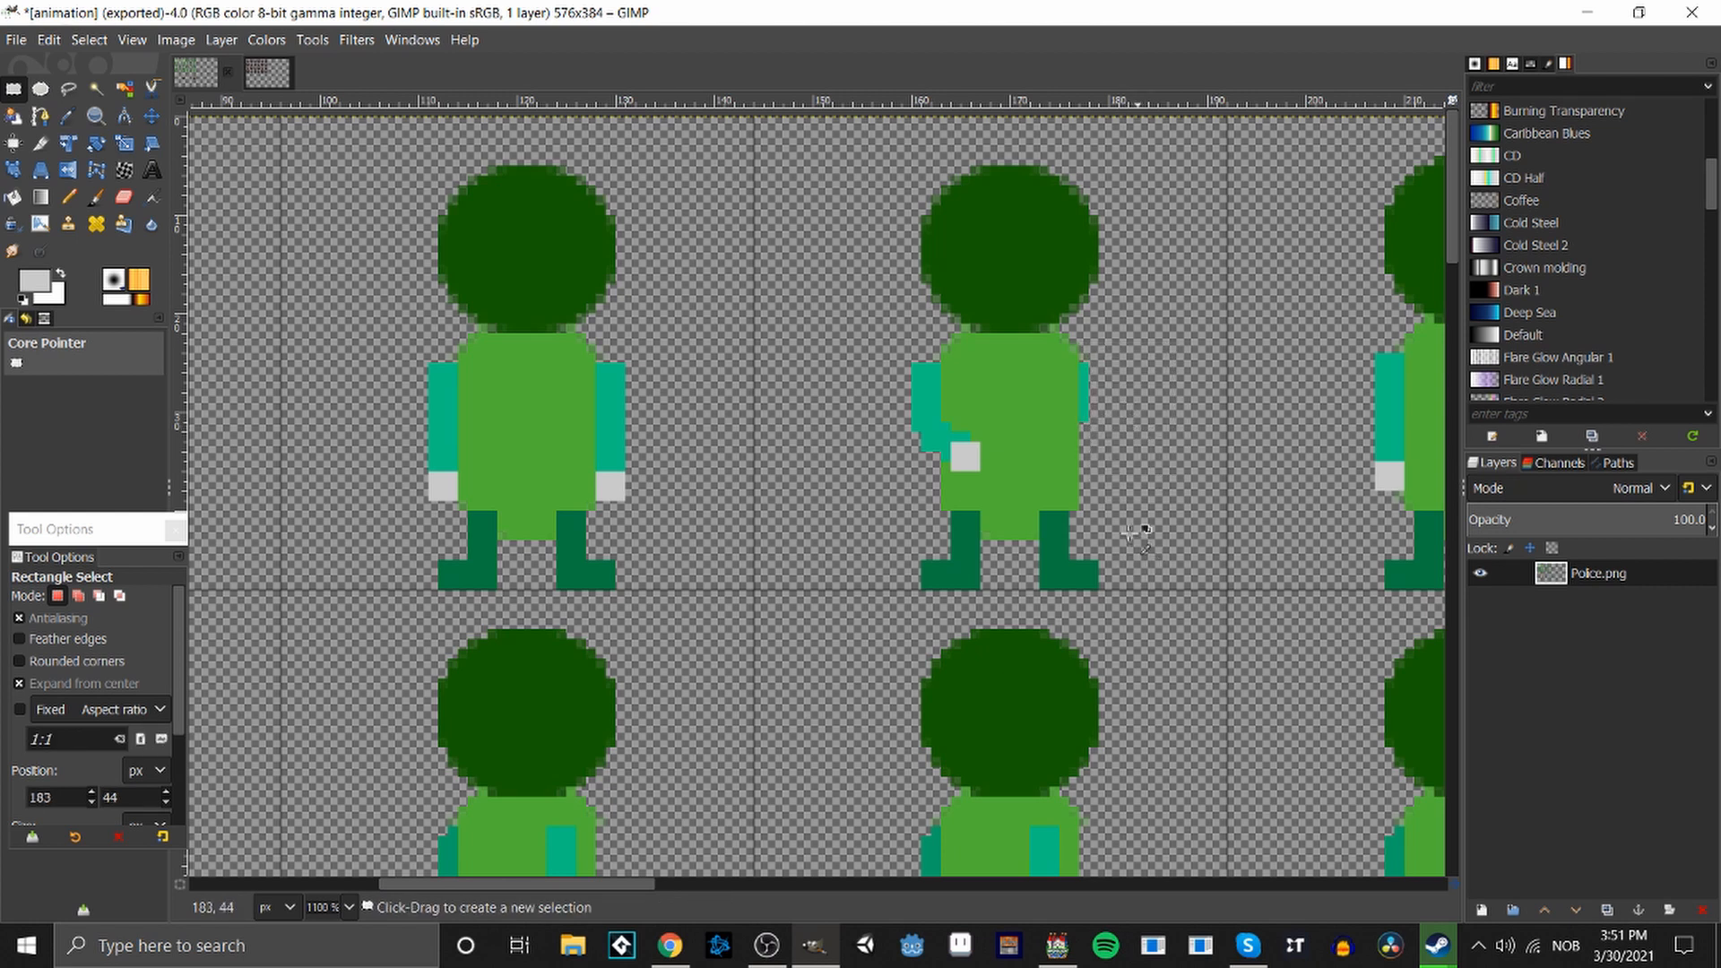
# Set the pencil size to 1 and draw a small light grey hand below the right-side sleeve of the first row's fourth figure.
pyautogui.press('o')
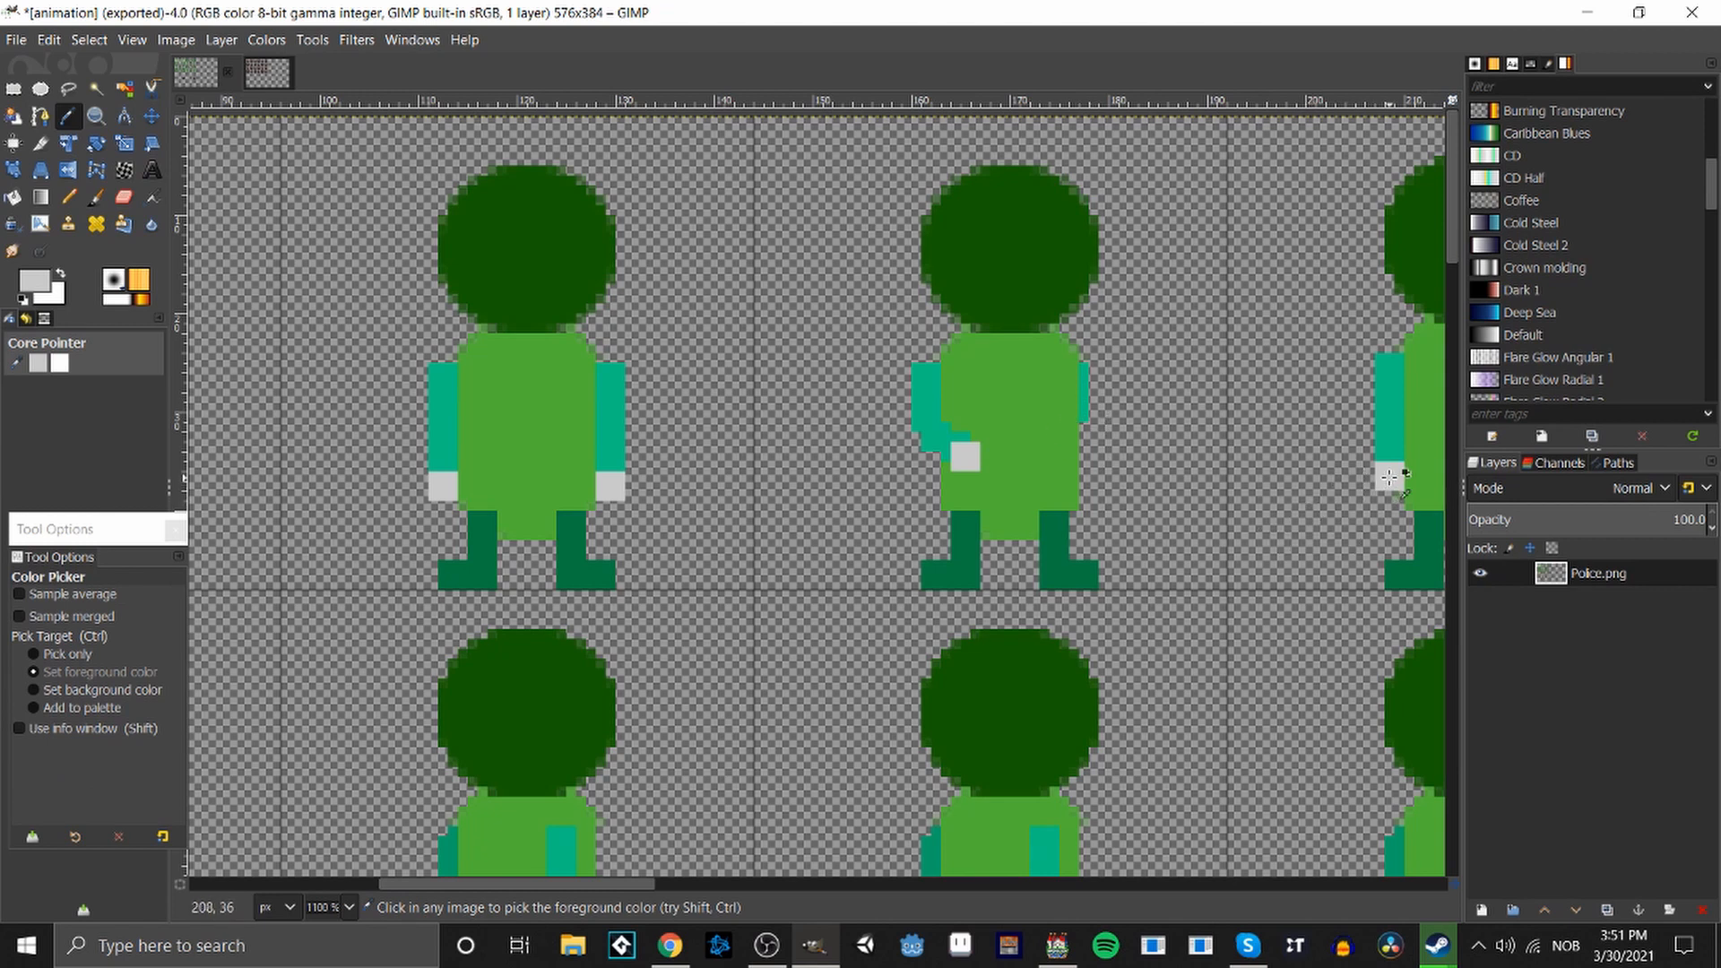
pyautogui.press('n')
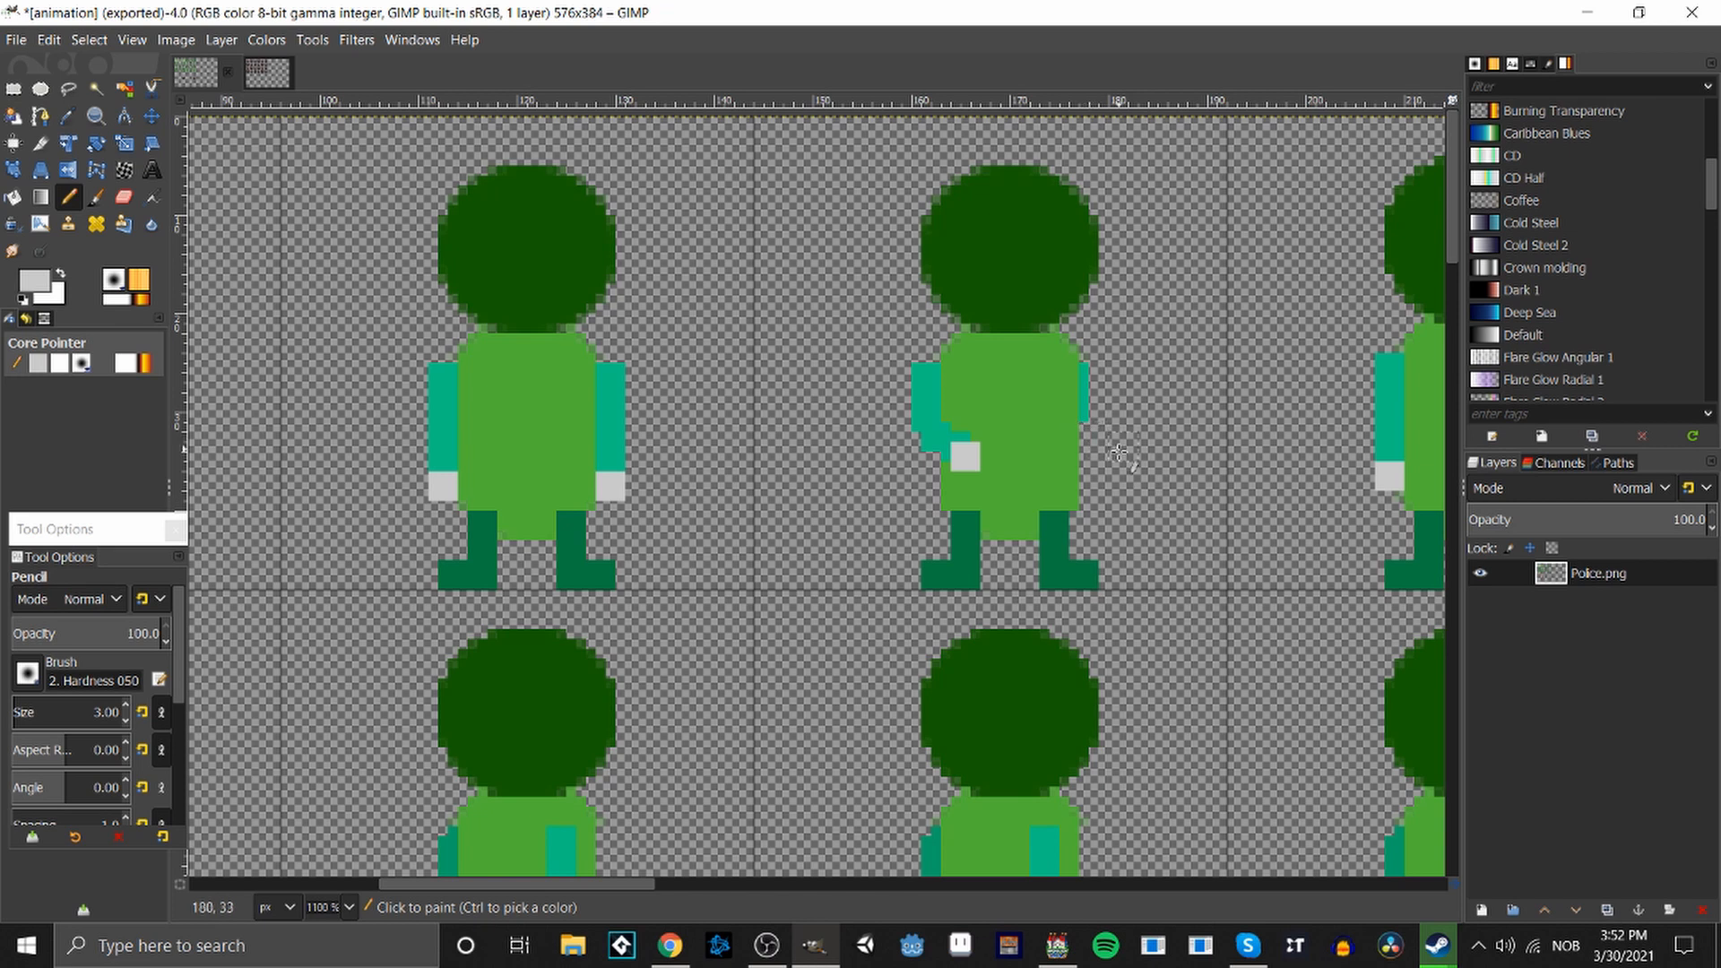
pyautogui.doubleClick(125, 722)
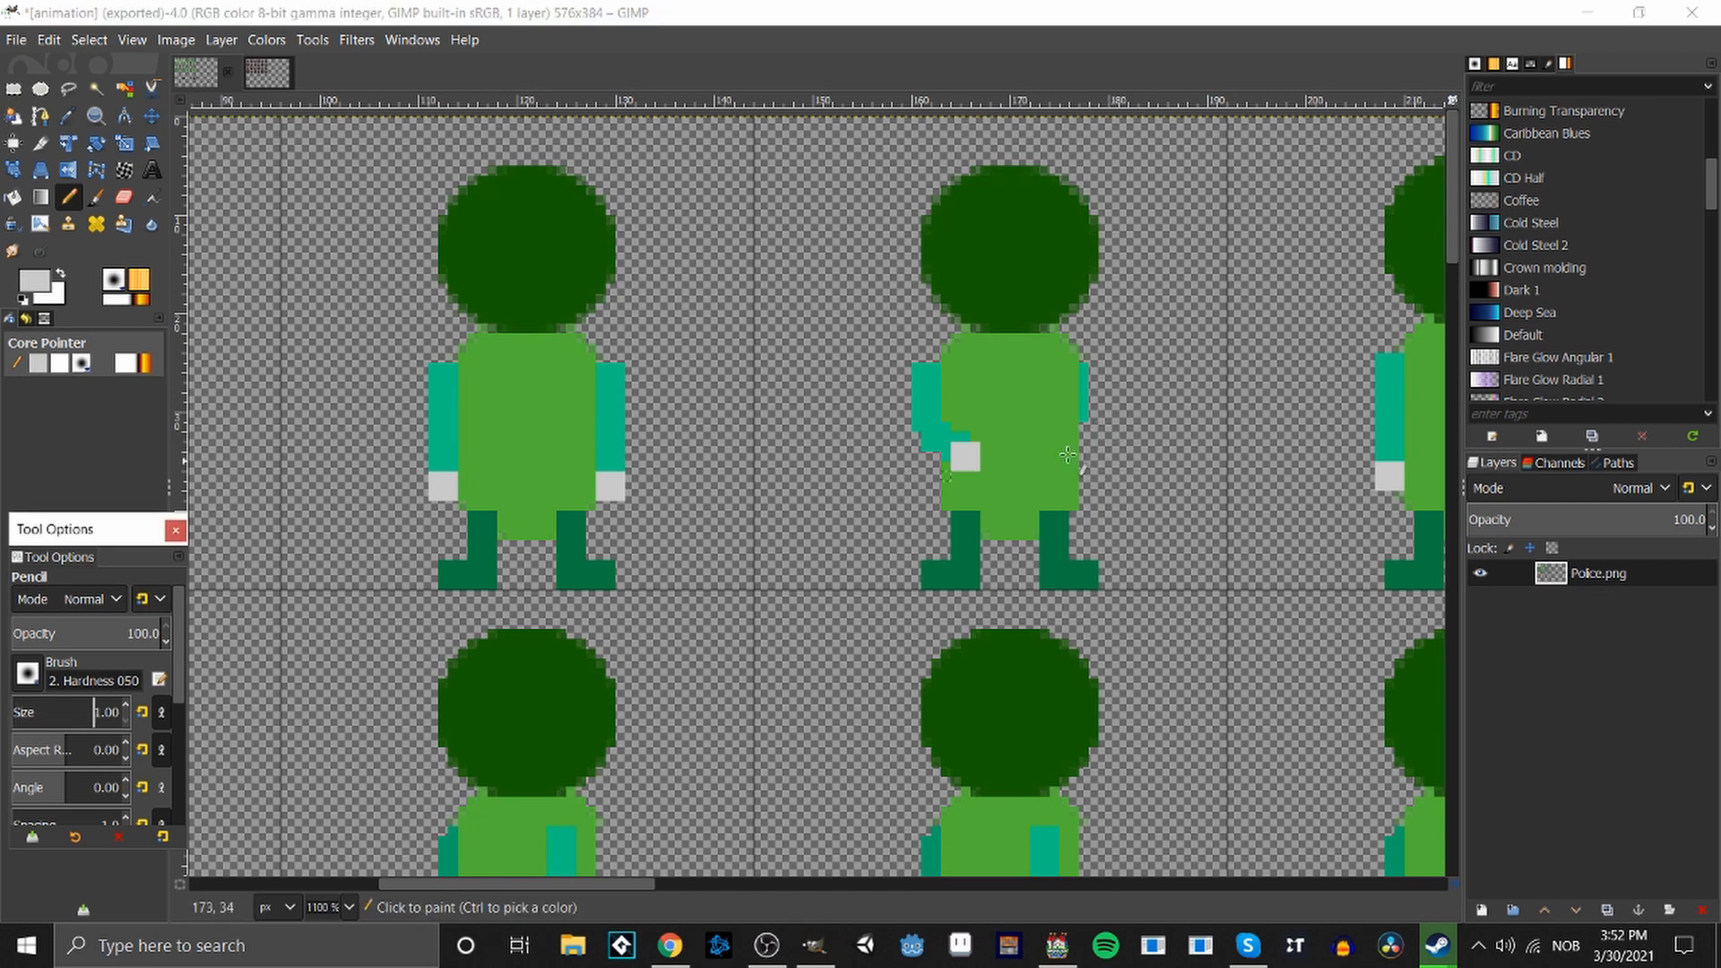
pyautogui.click(1084, 430)
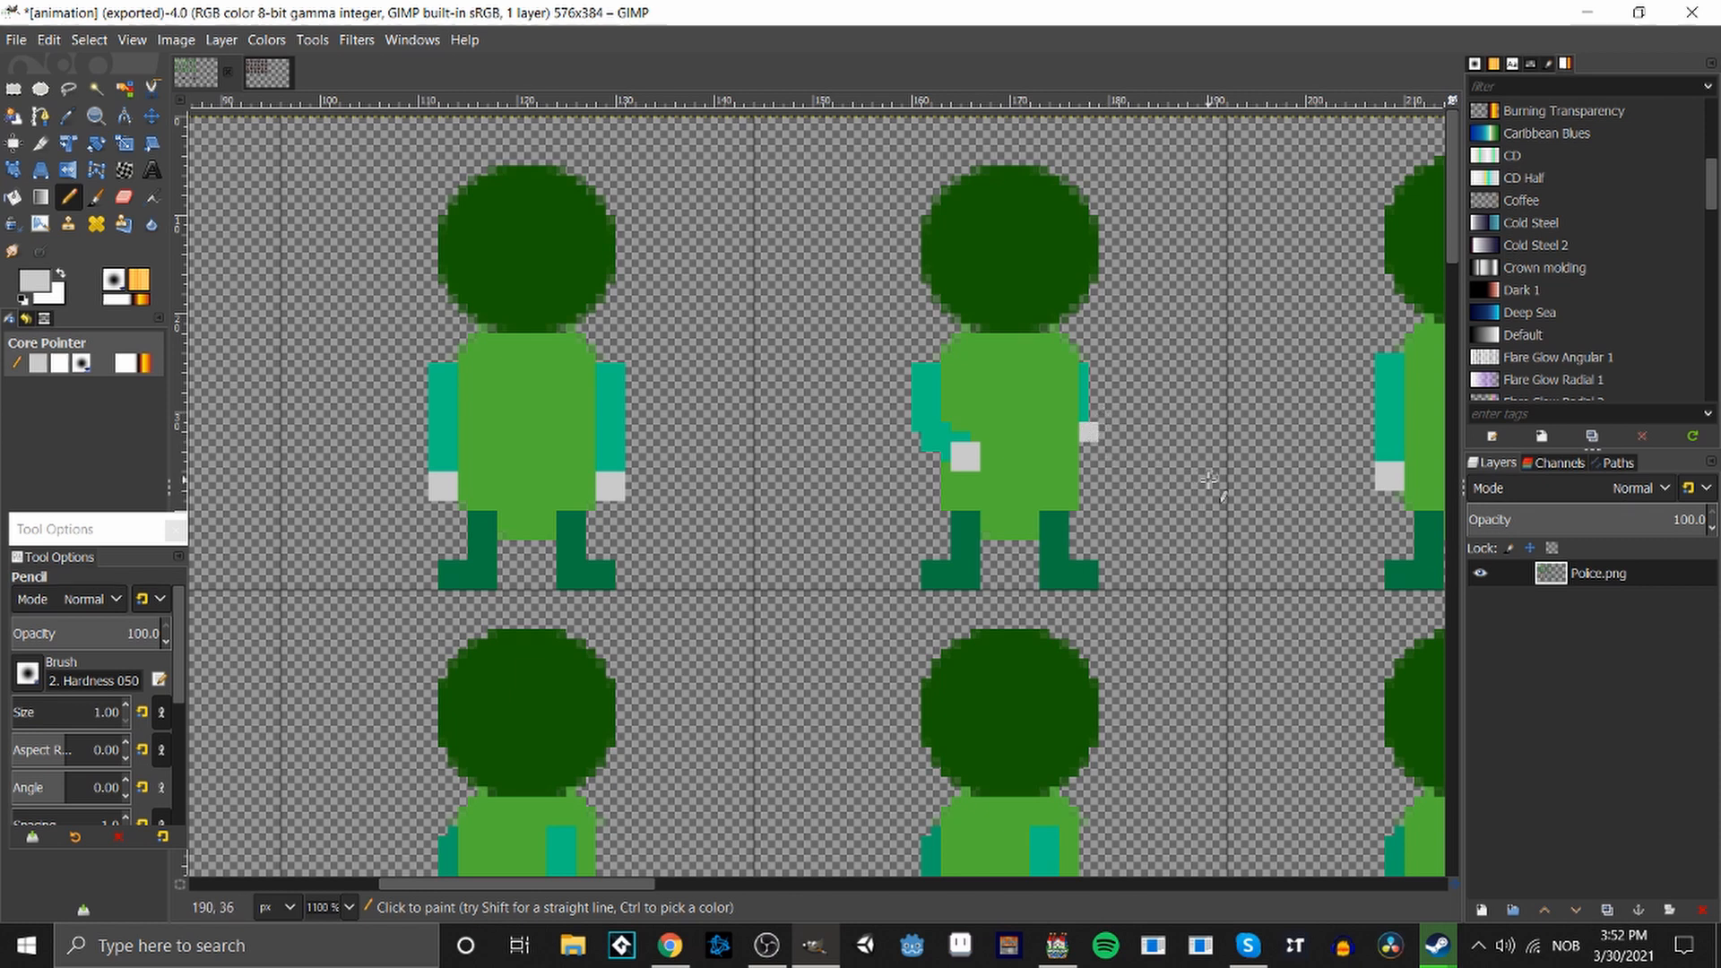
# Sample the teal sleeve colour and pencil extra pixels along the outer edge of the fourth figure's right-side sleeve.
pyautogui.press('o')
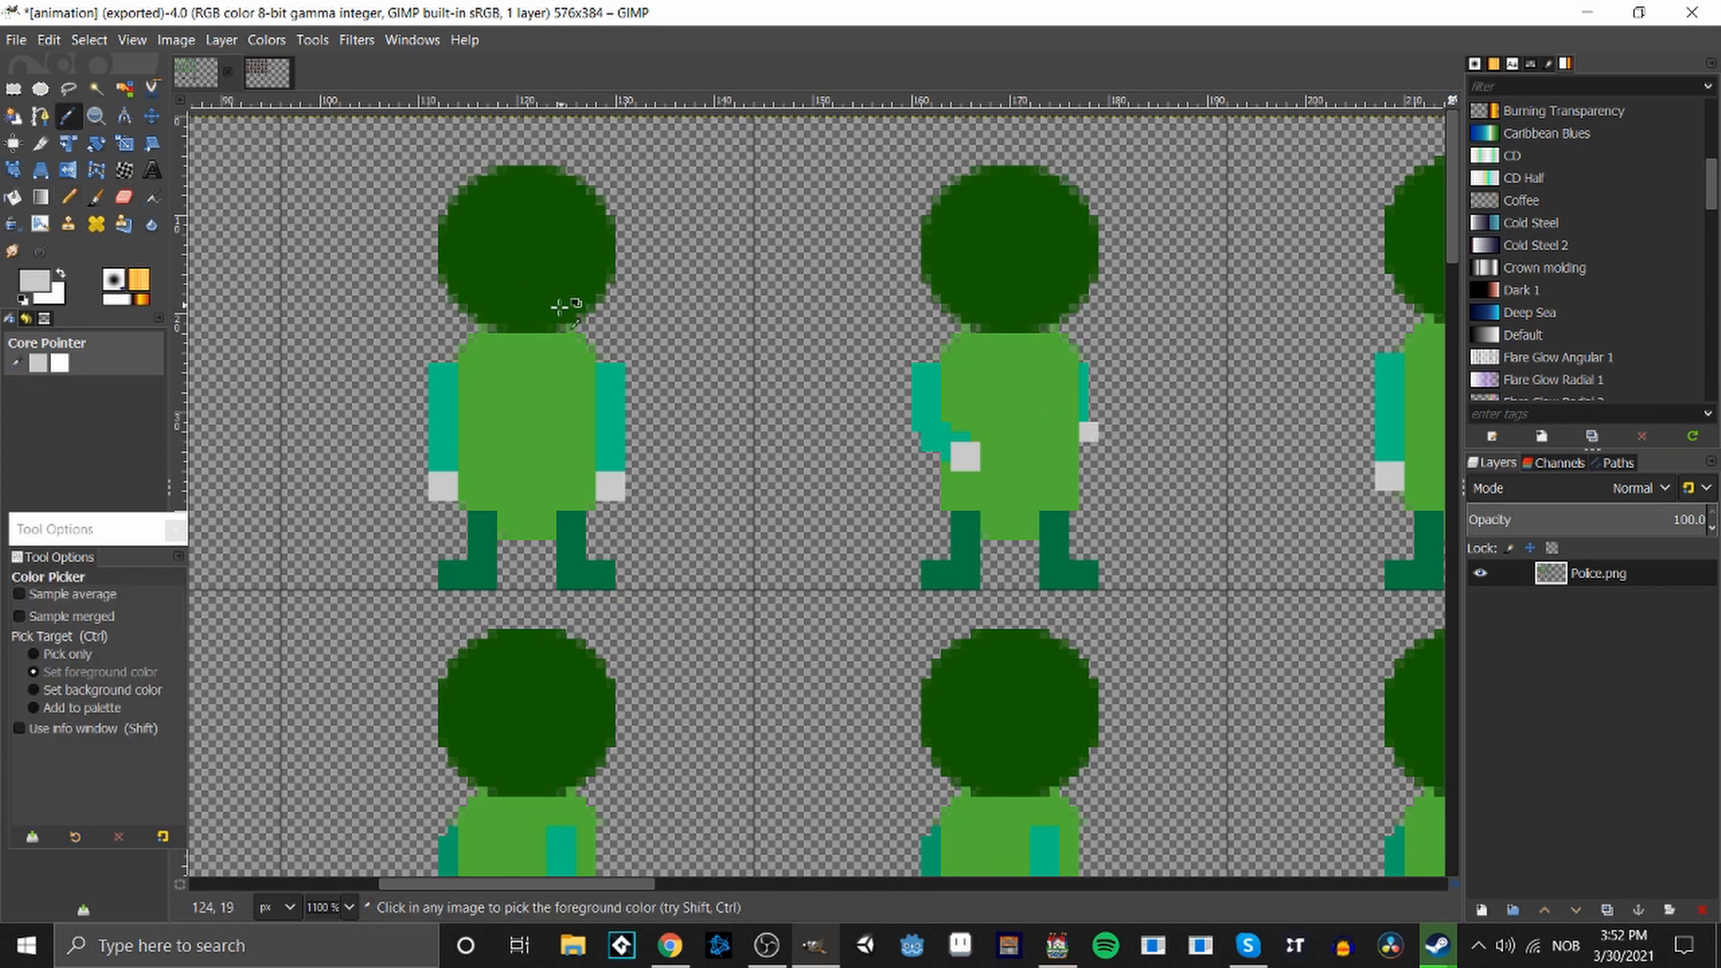
pyautogui.click(1085, 408)
pyautogui.press('n')
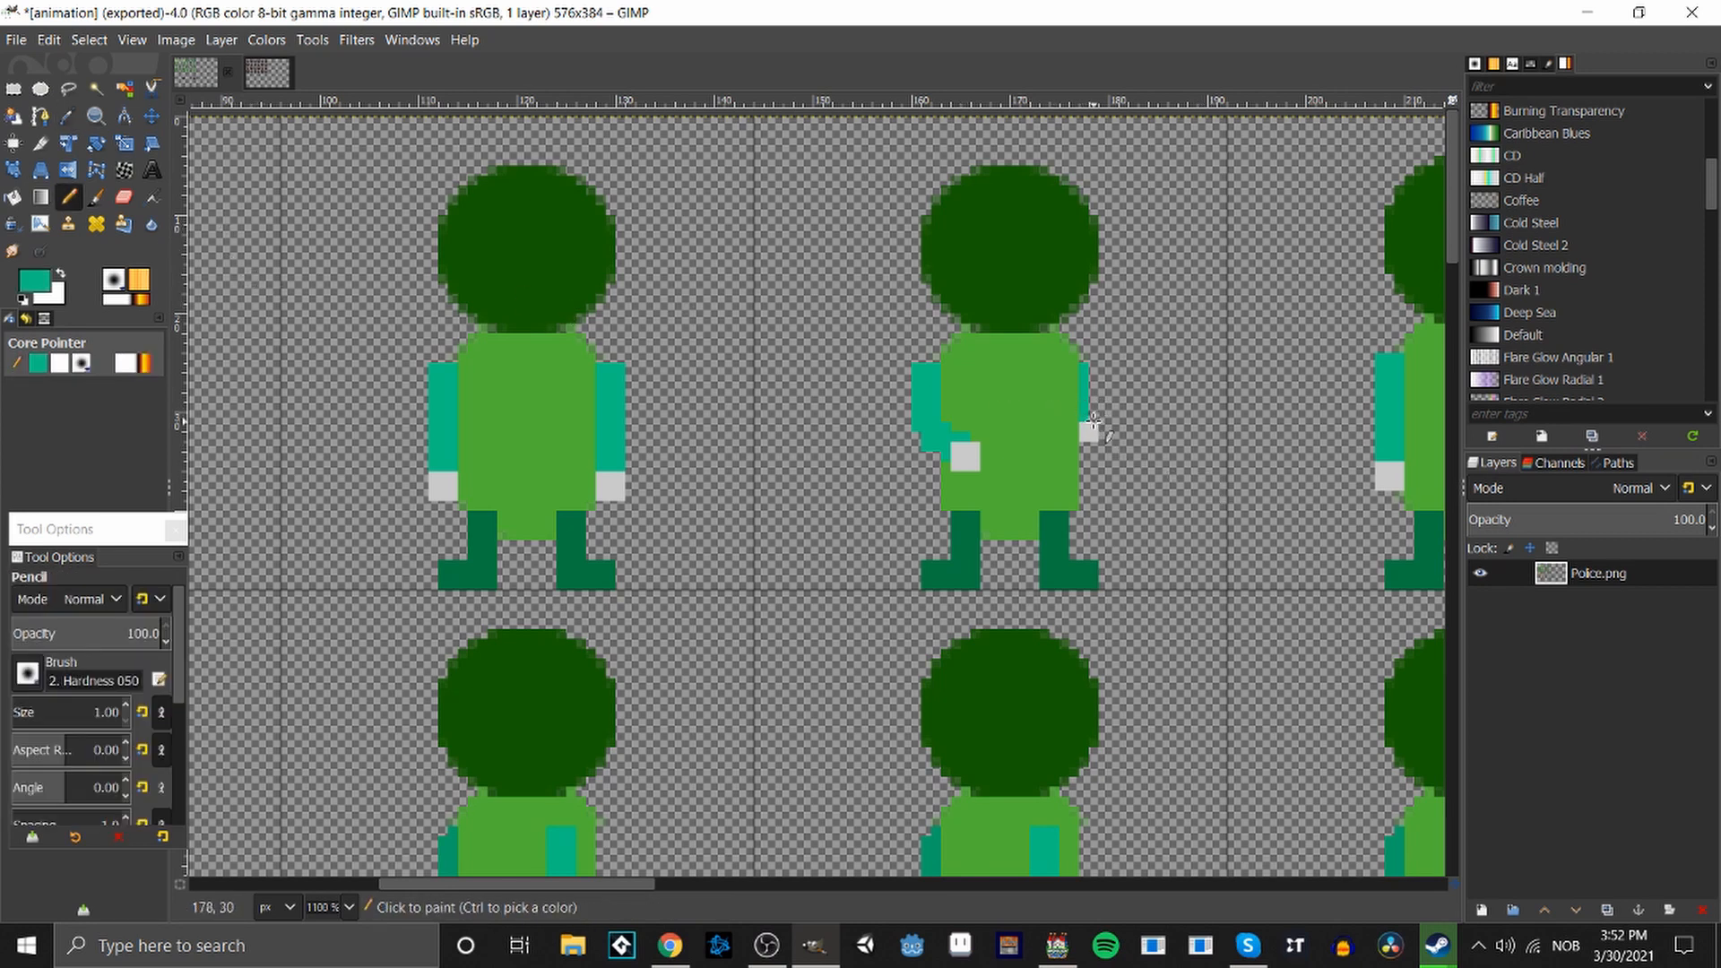
pyautogui.click(1093, 378)
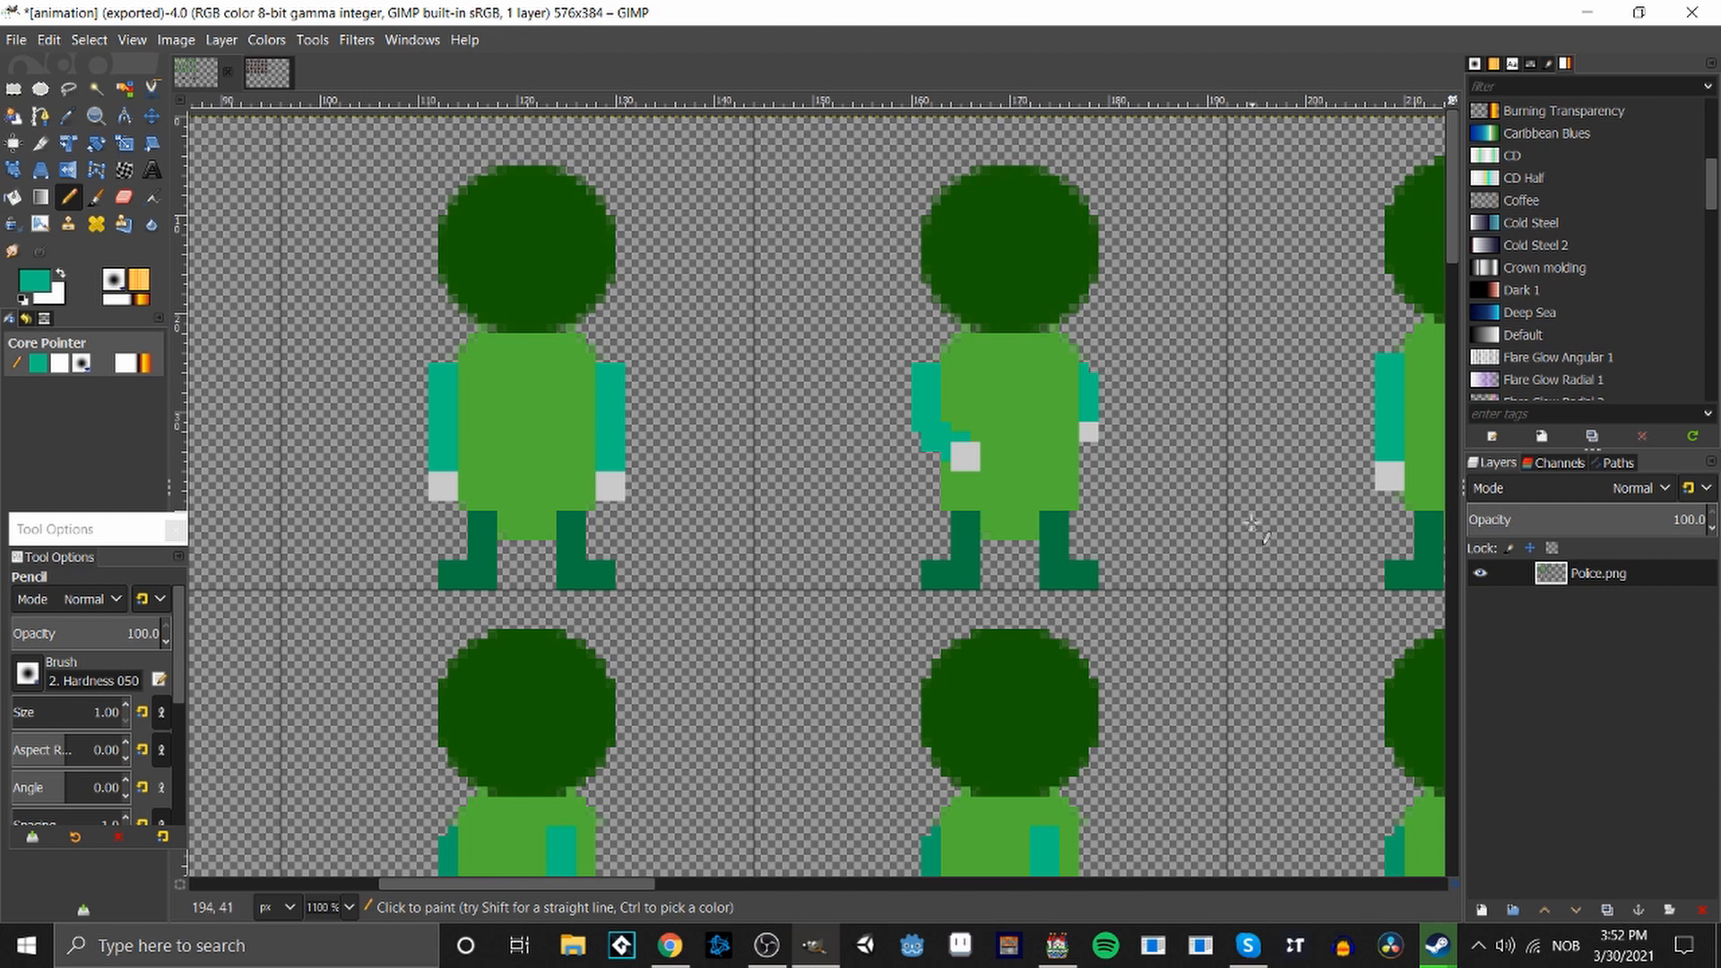
# Select the fourth figure's right-side arm and hand and darken them by lowering the lightness with Hue-Chroma.
pyautogui.scroll(-2, 1227, 520)
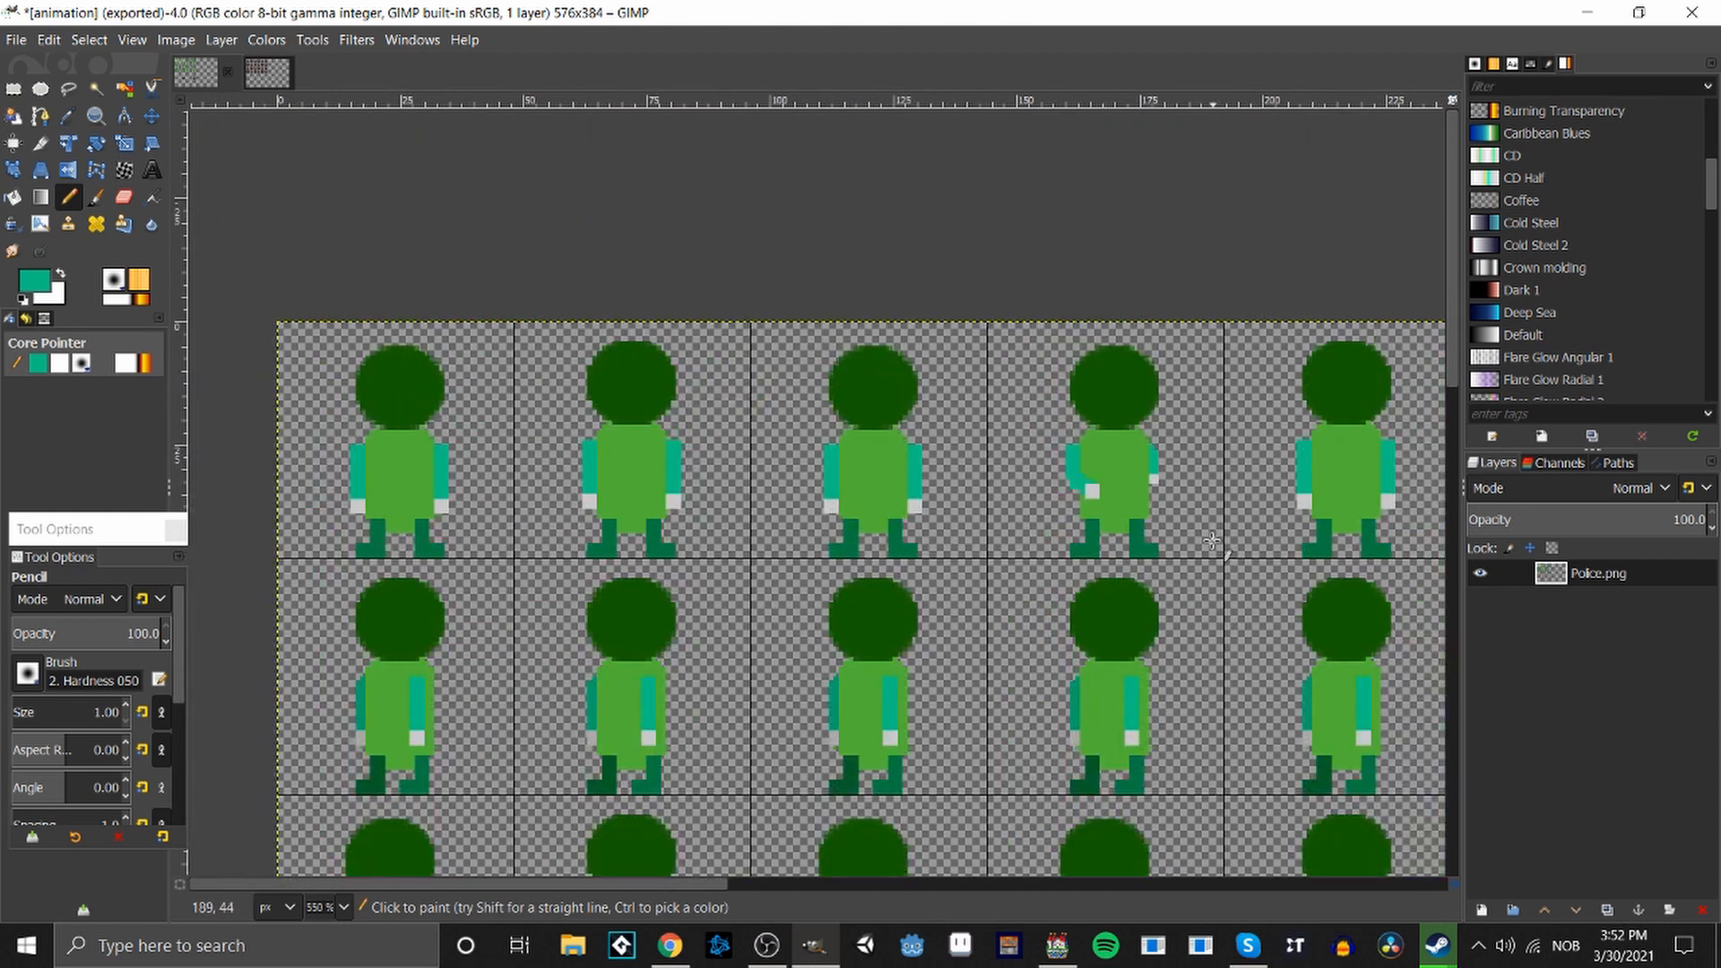
pyautogui.scroll(3, 1202, 541)
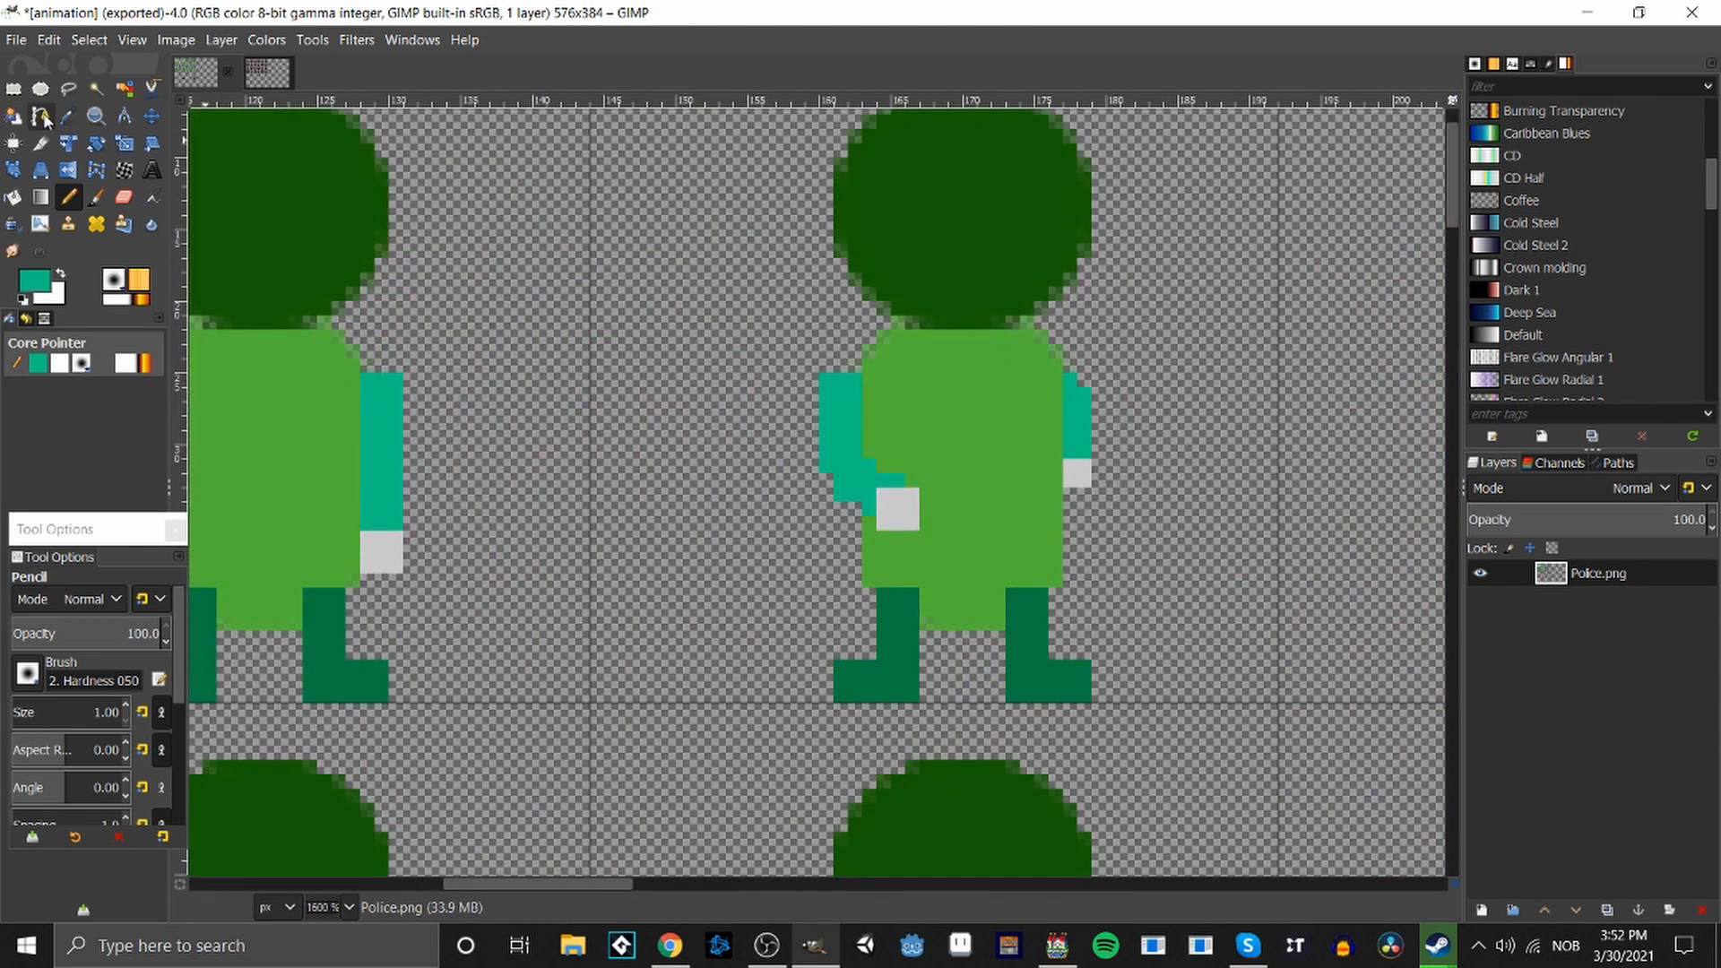
pyautogui.click(9, 89)
pyautogui.moveTo(1127, 360)
pyautogui.mouseDown()
pyautogui.moveTo(1105, 498)
pyautogui.moveTo(1081, 484)
pyautogui.moveTo(1120, 436)
pyautogui.moveTo(1122, 465)
pyautogui.mouseUp()
pyautogui.rightClick(1120, 448)
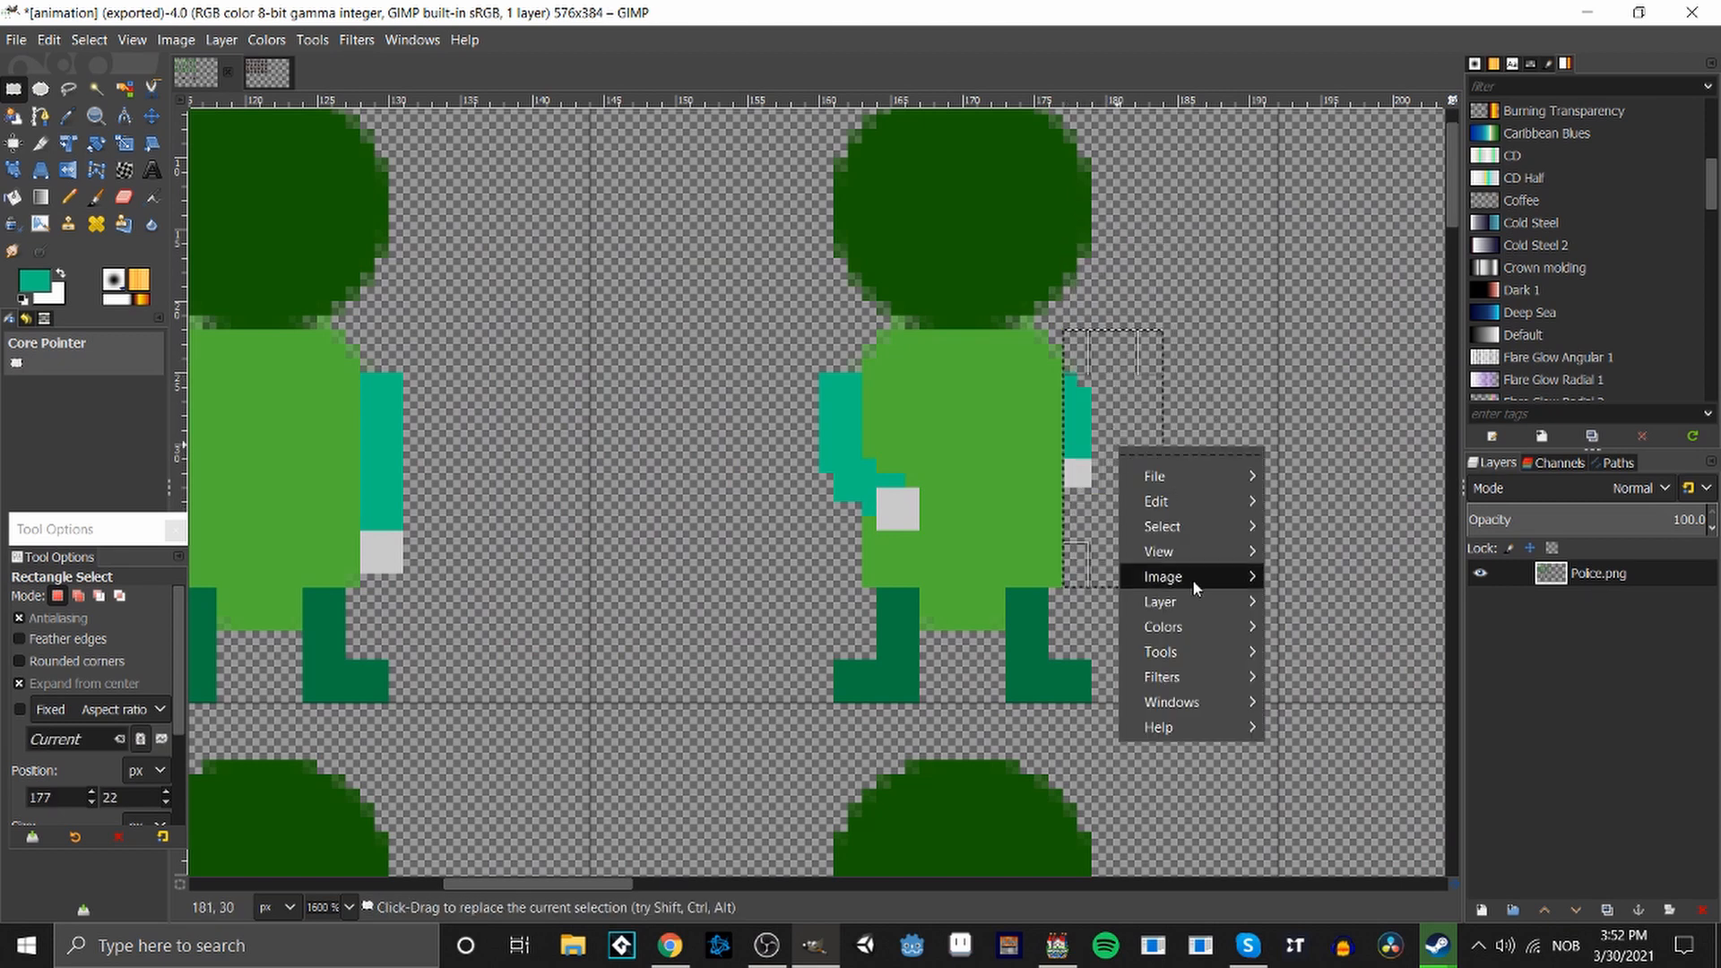
pyautogui.moveTo(1192, 616)
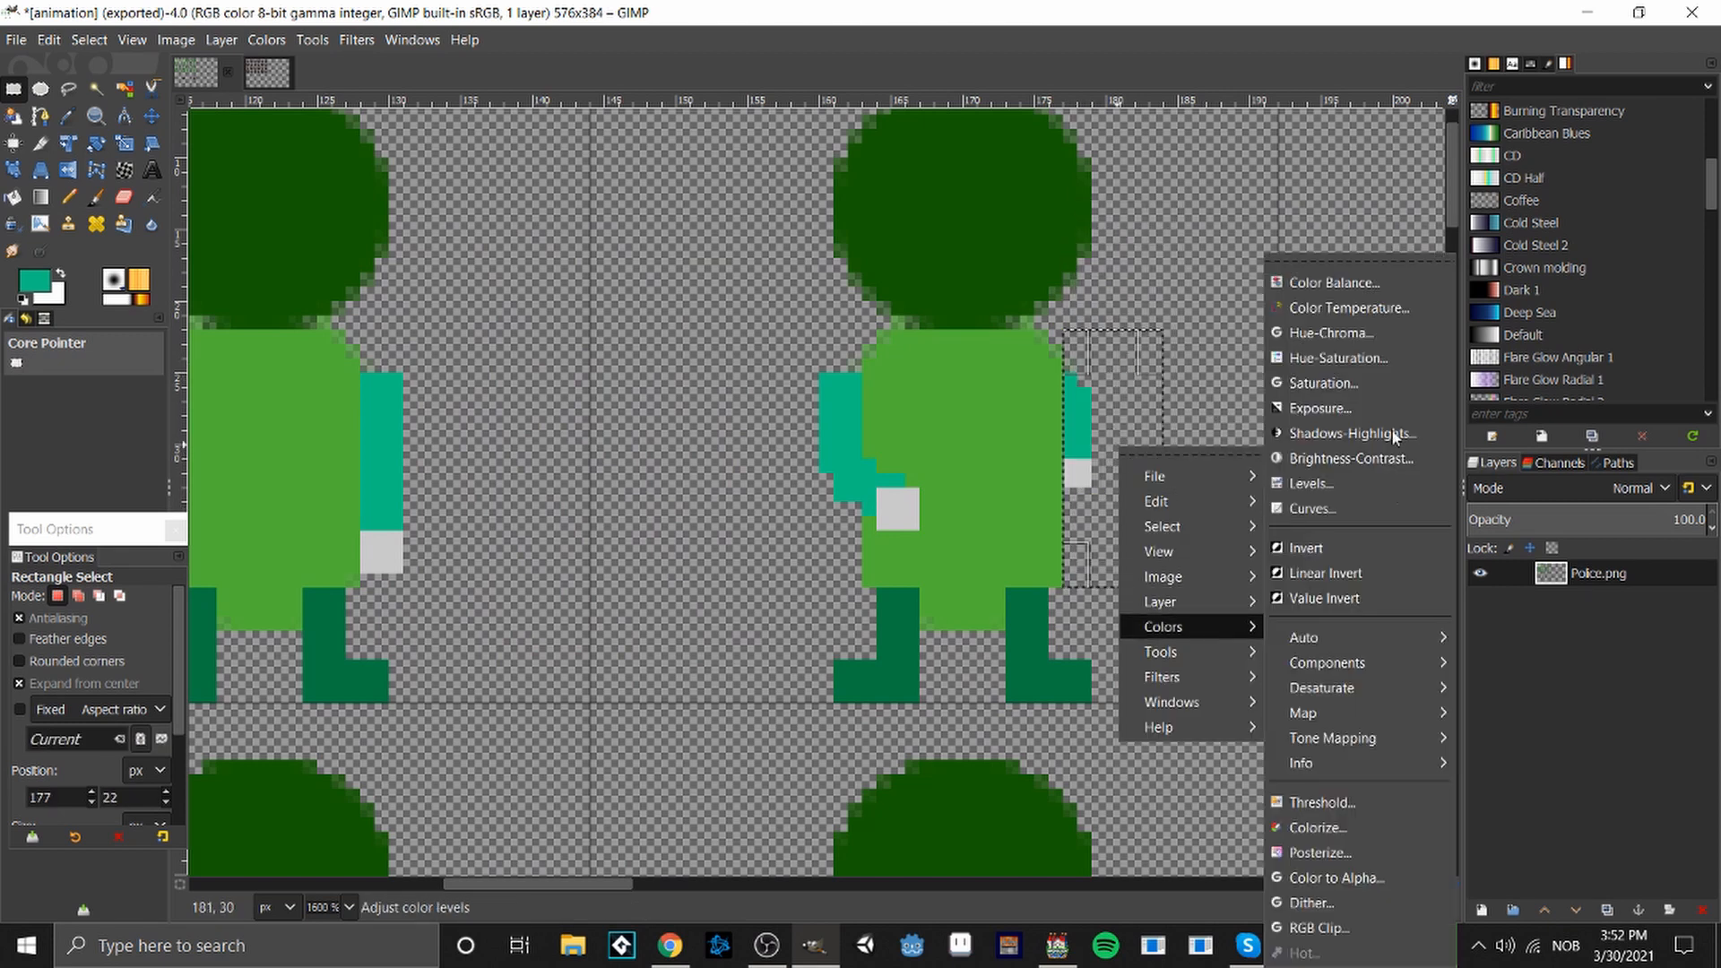
pyautogui.click(1368, 339)
pyautogui.moveTo(1492, 491); pyautogui.dragTo(1241, 471)
pyautogui.click(1563, 551)
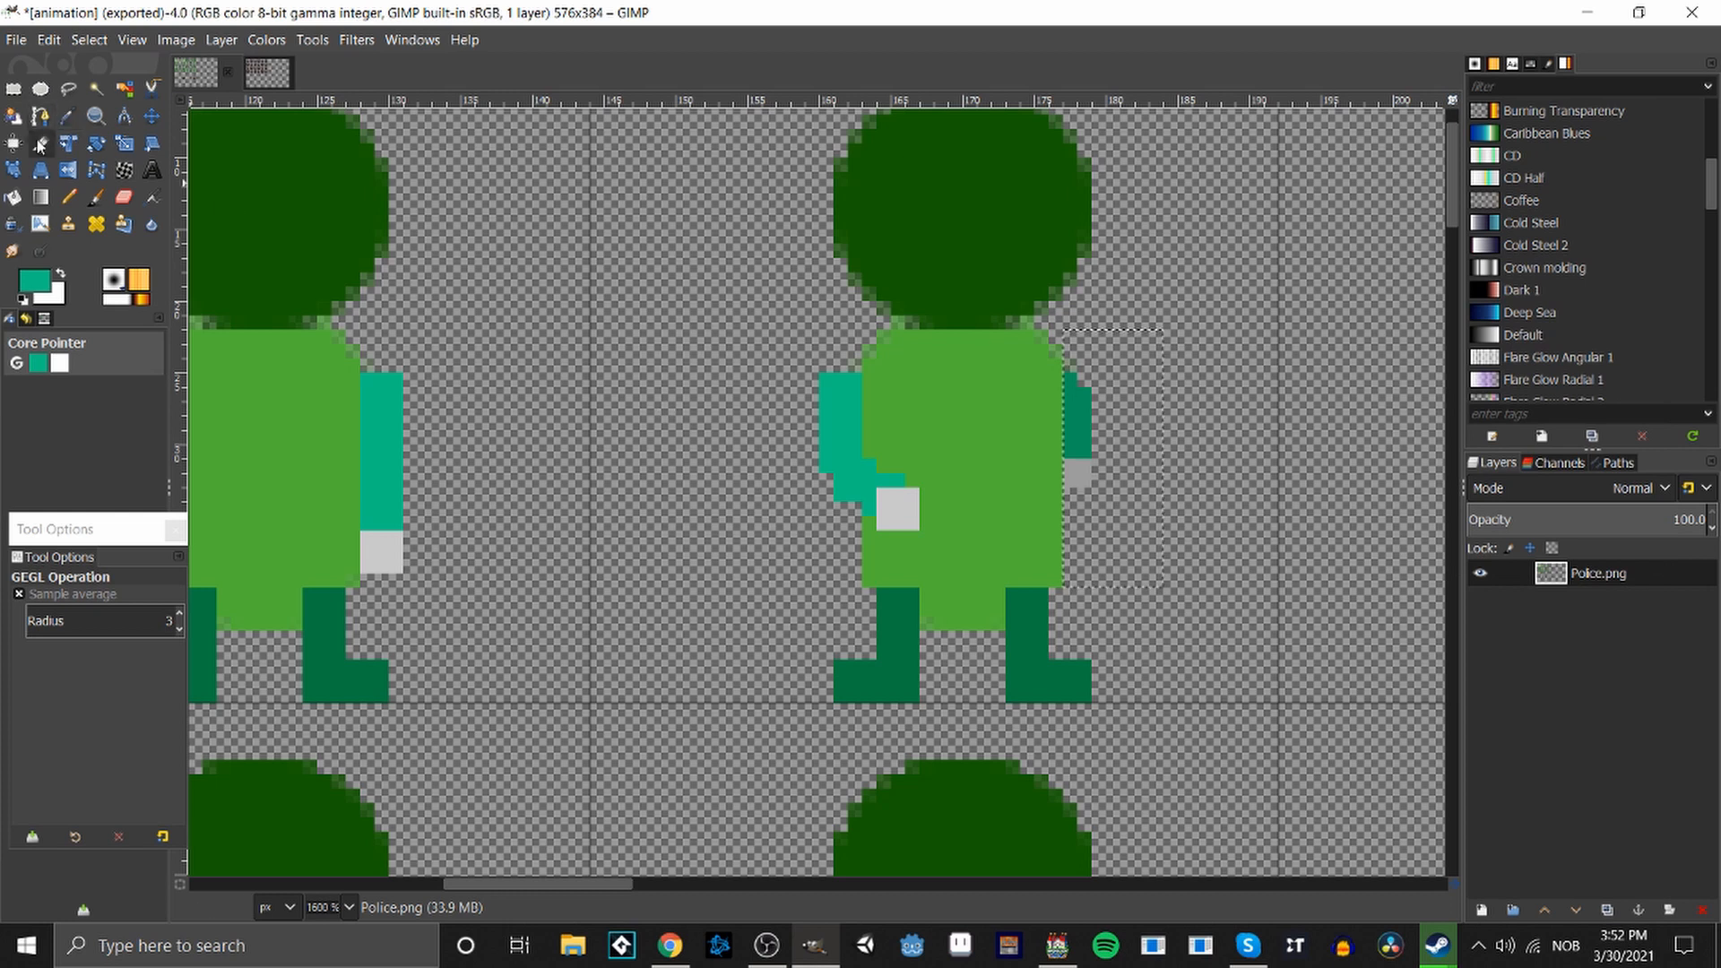
# Discard the selection around the left-side foot and turn off expanding from the center for rectangle selections.
pyautogui.keyDown('ctrl'); pyautogui.scroll(-5, 713, 448); pyautogui.keyUp('ctrl')
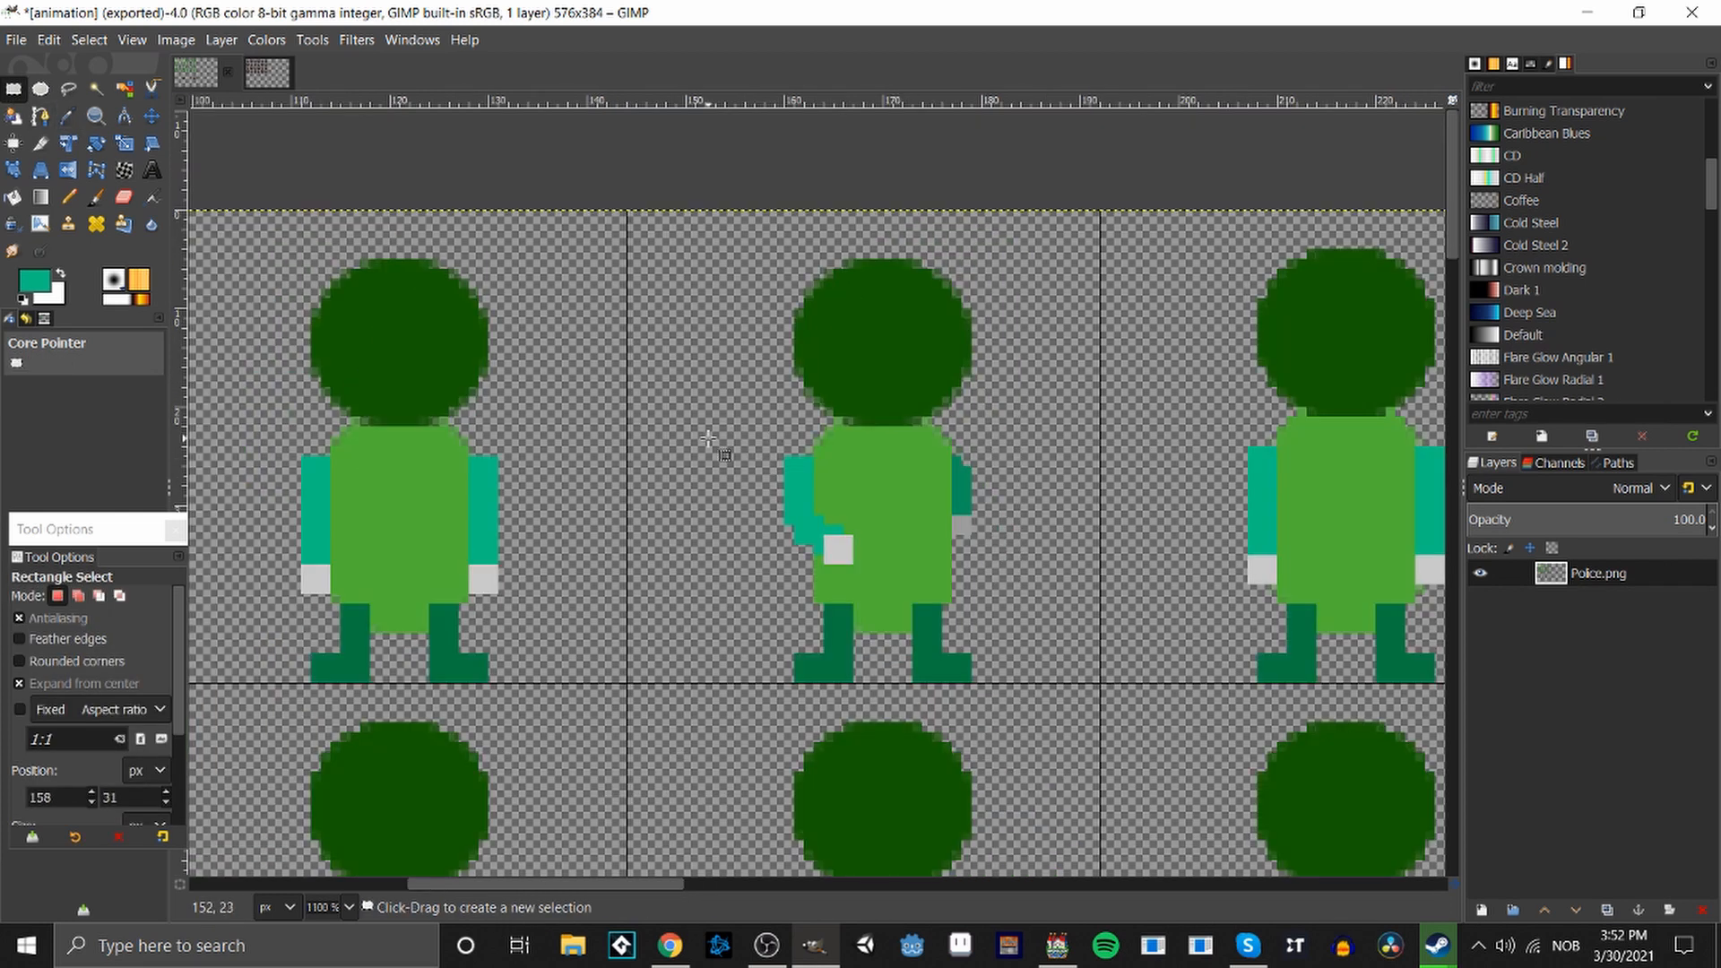
pyautogui.keyDown('ctrl'); pyautogui.scroll(-1, 715, 446); pyautogui.keyUp('ctrl')
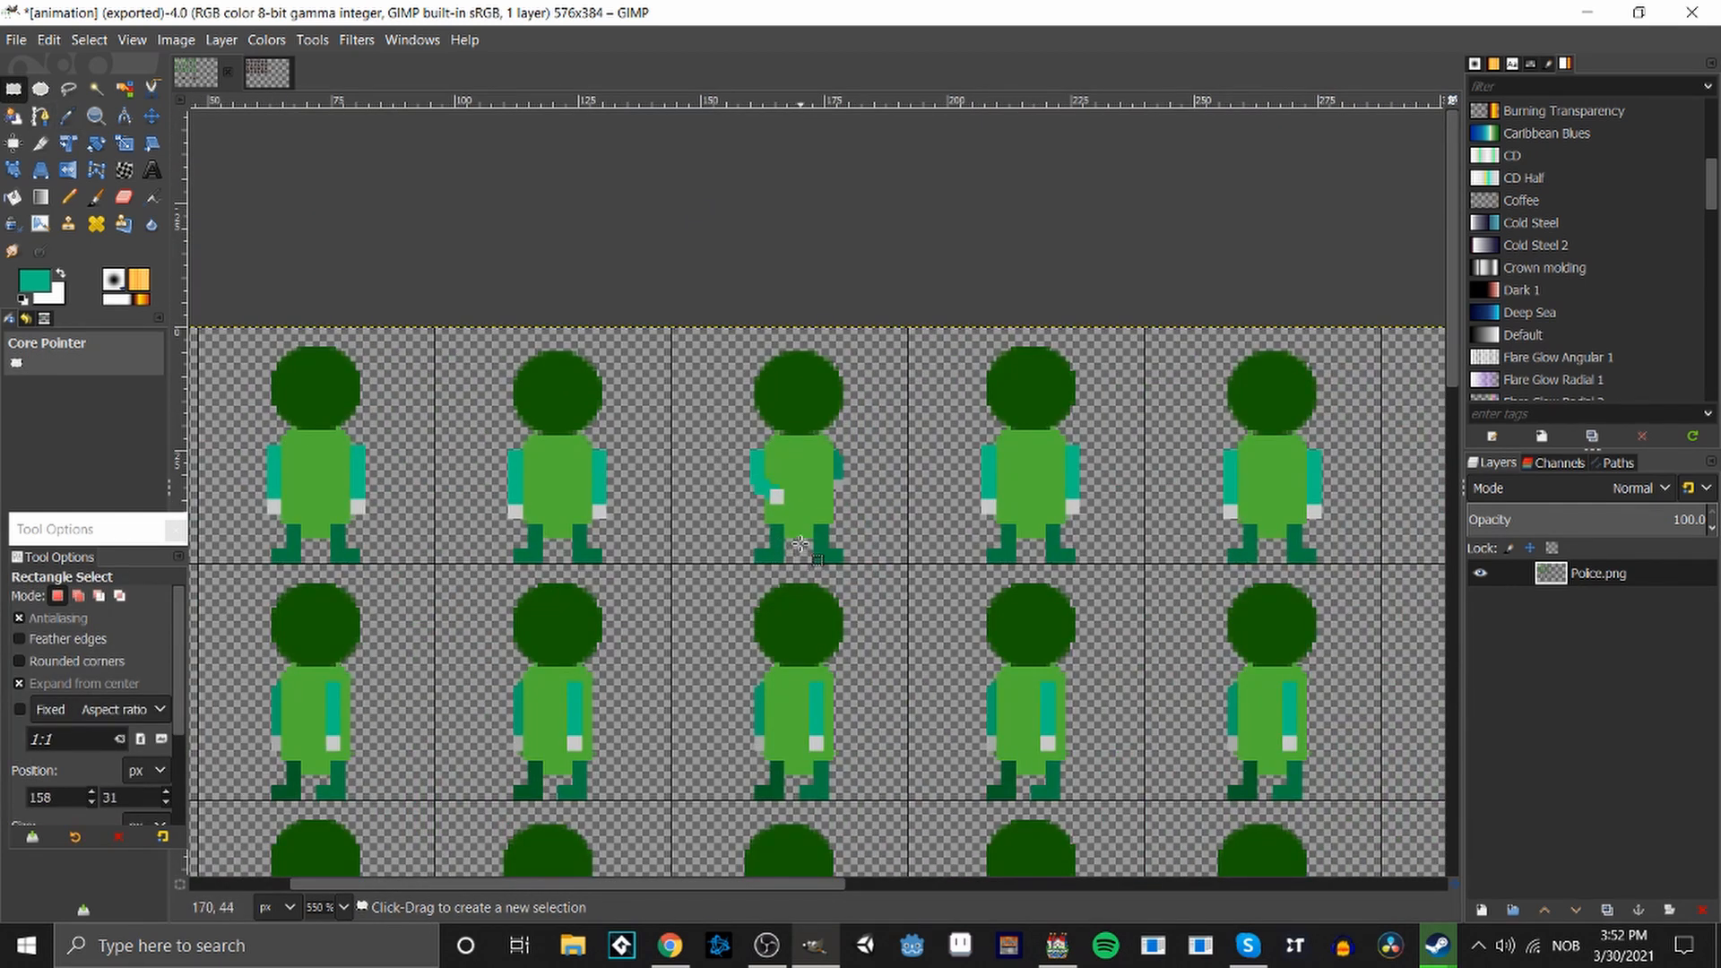
pyautogui.keyDown('ctrl'); pyautogui.scroll(3, 801, 543); pyautogui.keyUp('ctrl')
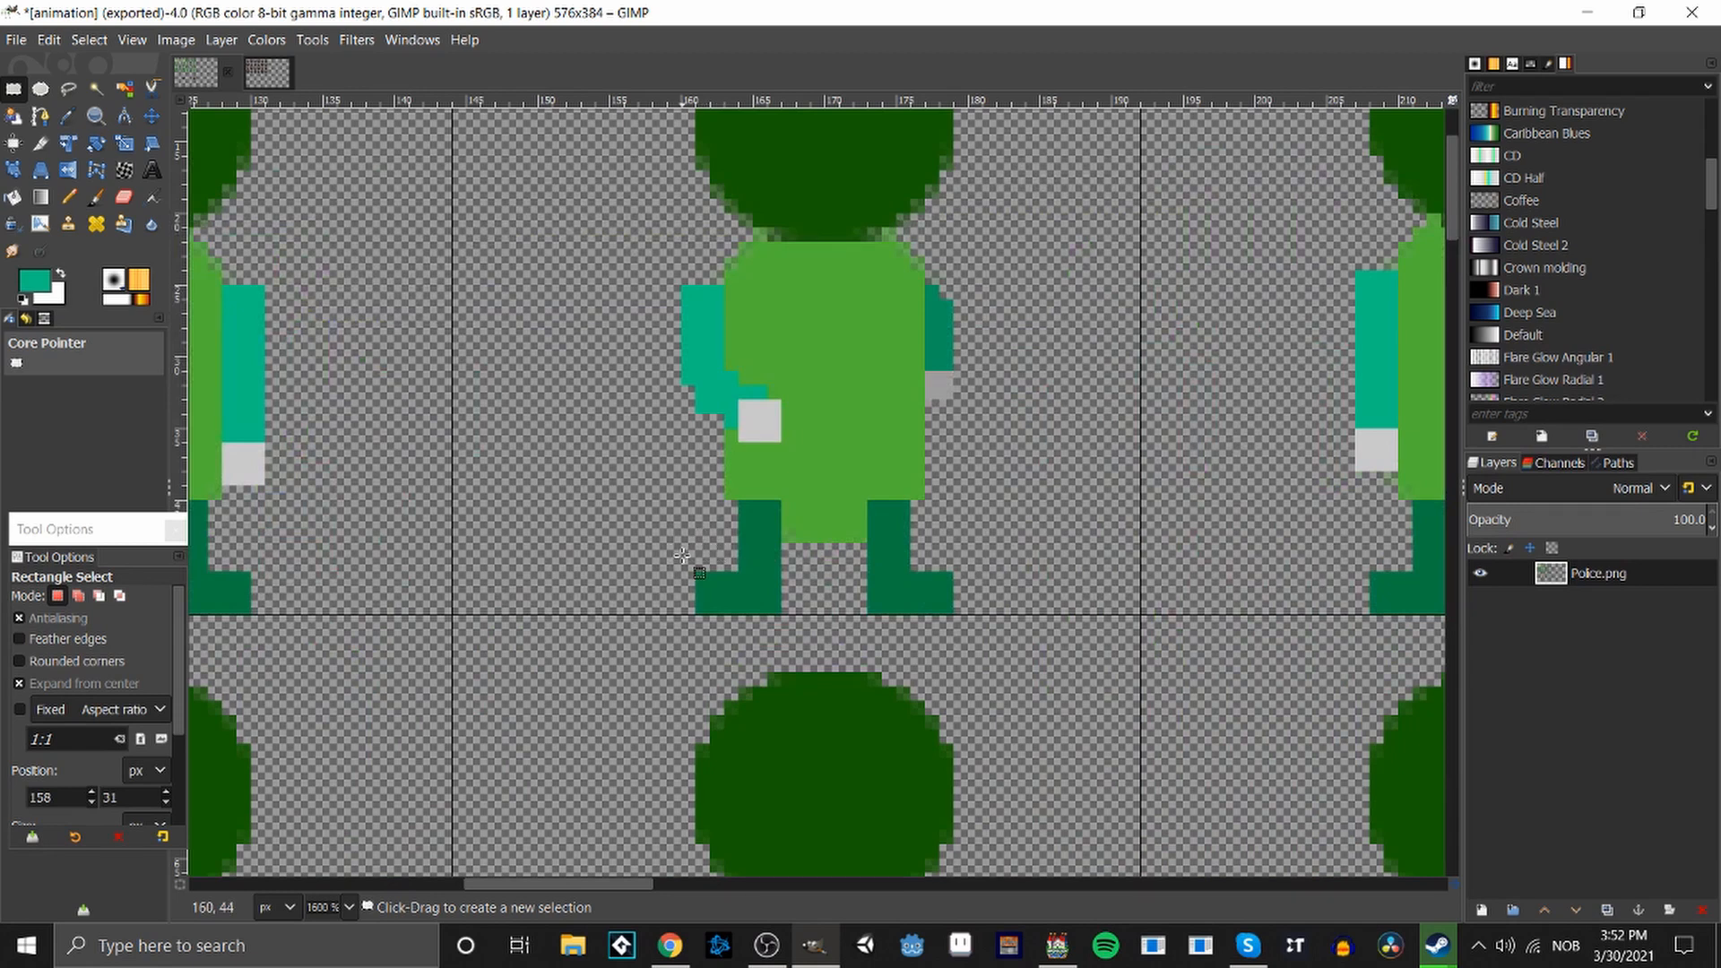
pyautogui.moveTo(681, 556)
pyautogui.mouseDown()
pyautogui.moveTo(782, 629)
pyautogui.moveTo(767, 615)
pyautogui.mouseUp()
pyautogui.moveTo(686, 502); pyautogui.dragTo(689, 543)
pyautogui.click(827, 593)
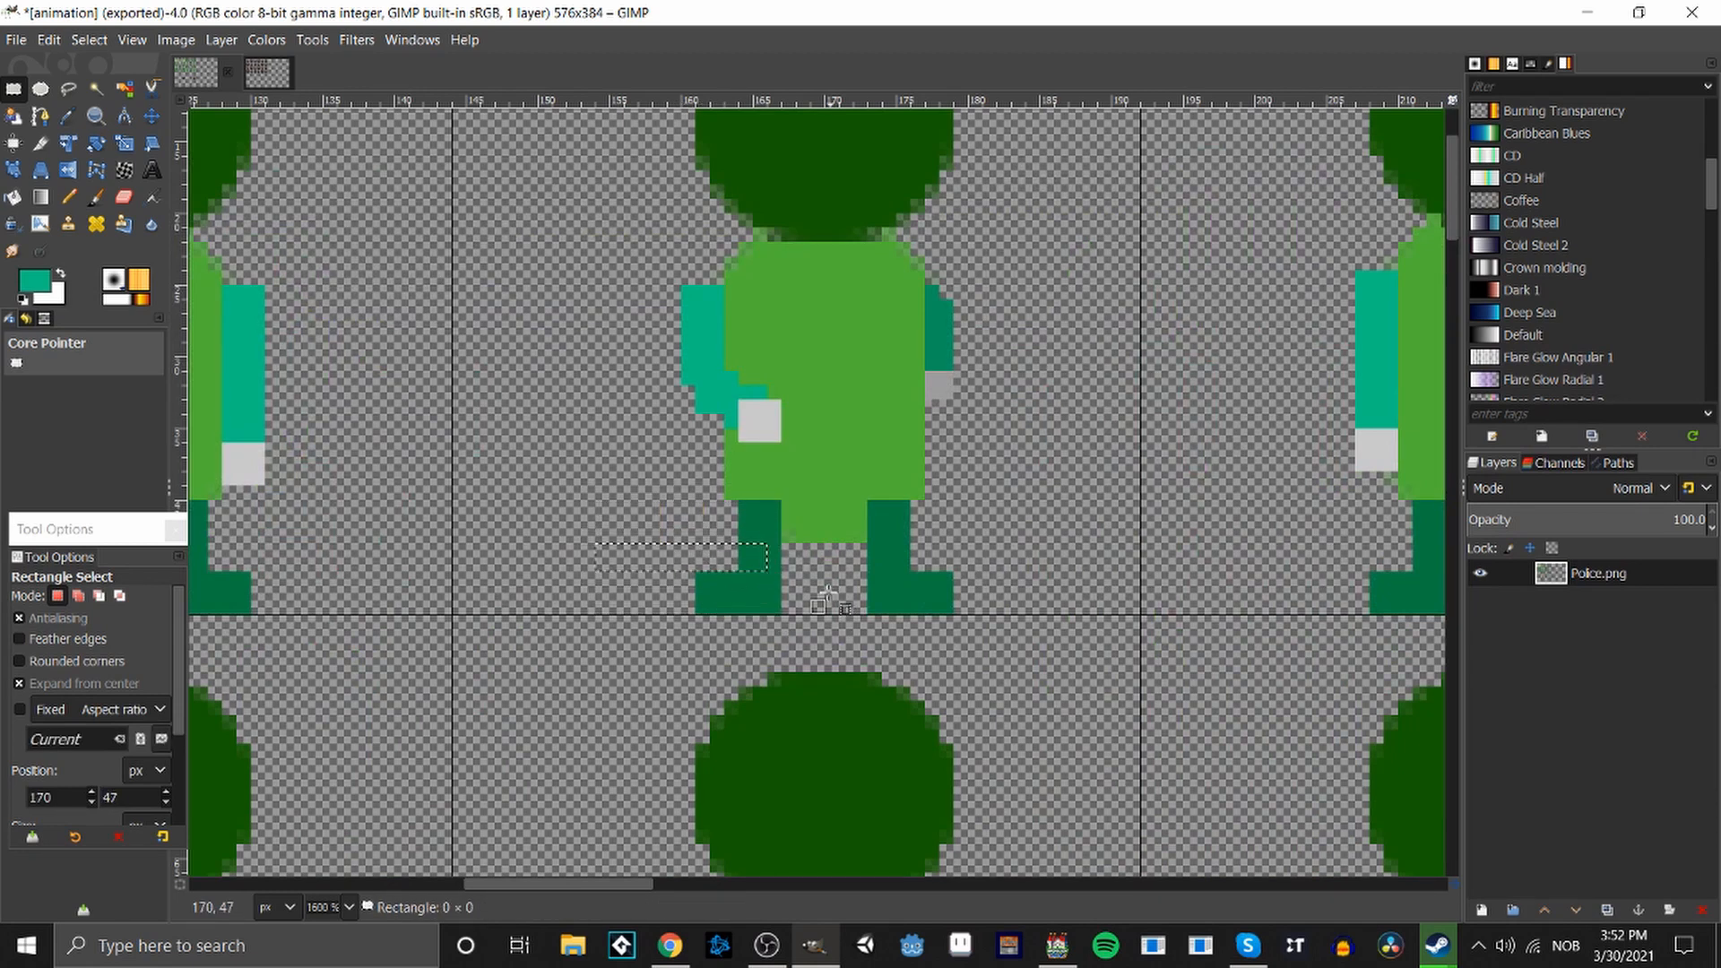
pyautogui.click(30, 683)
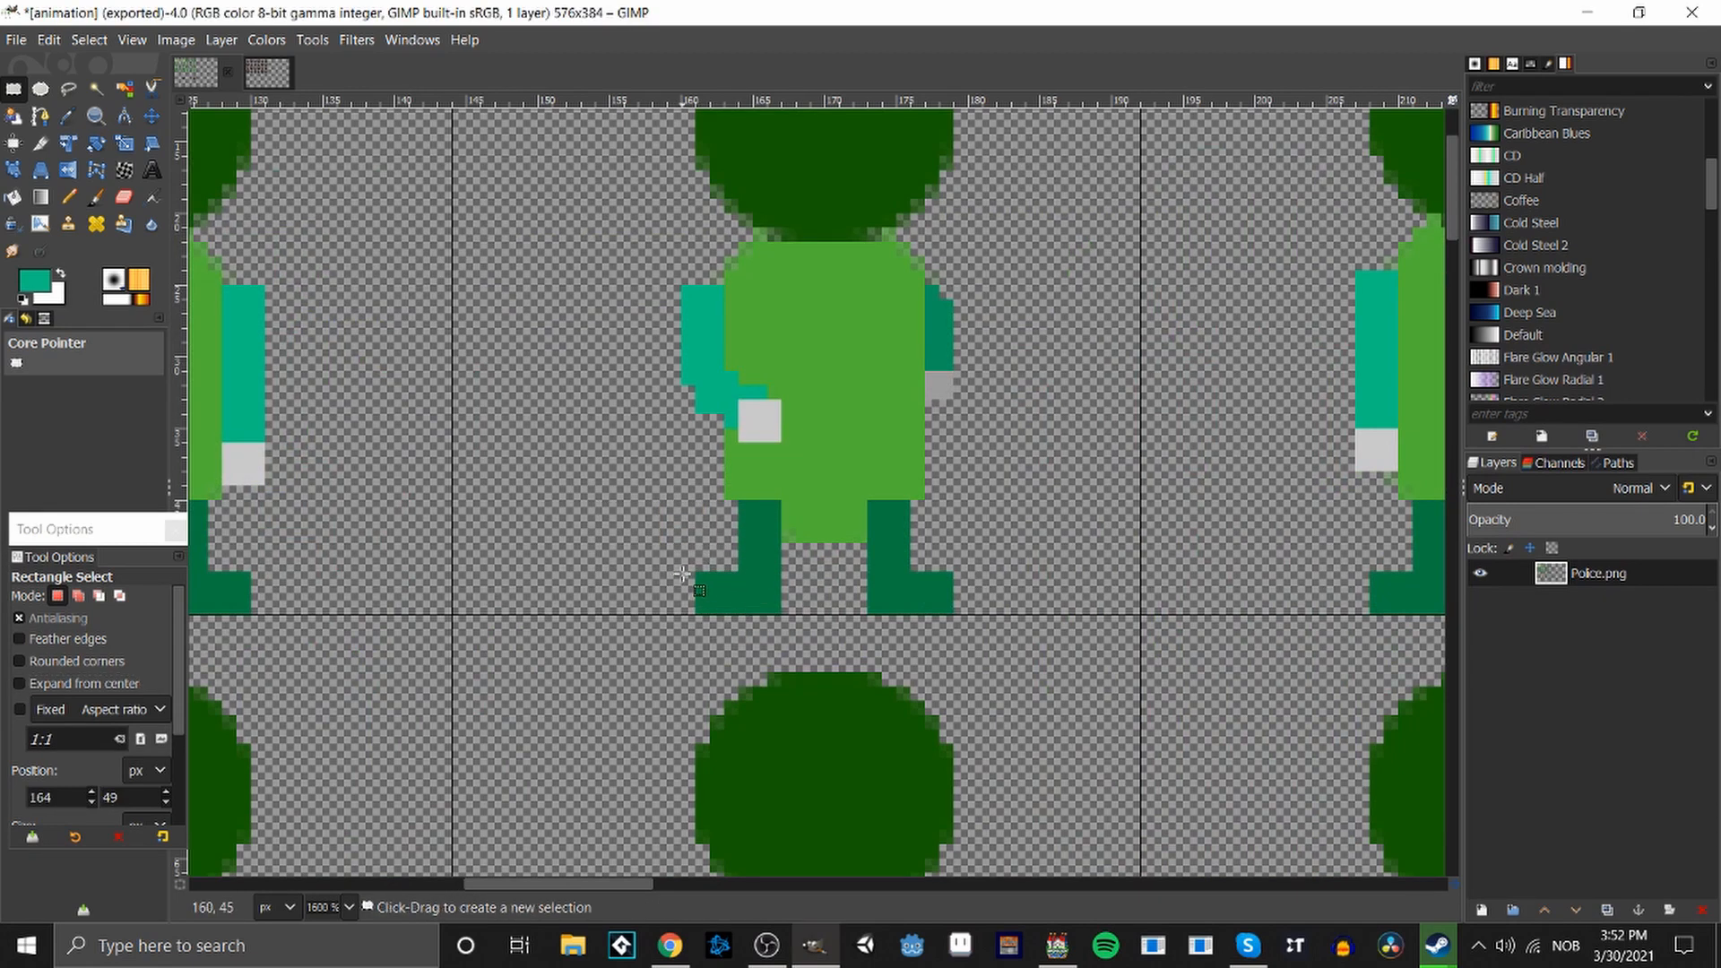
pyautogui.moveTo(867, 543); pyautogui.dragTo(967, 639)
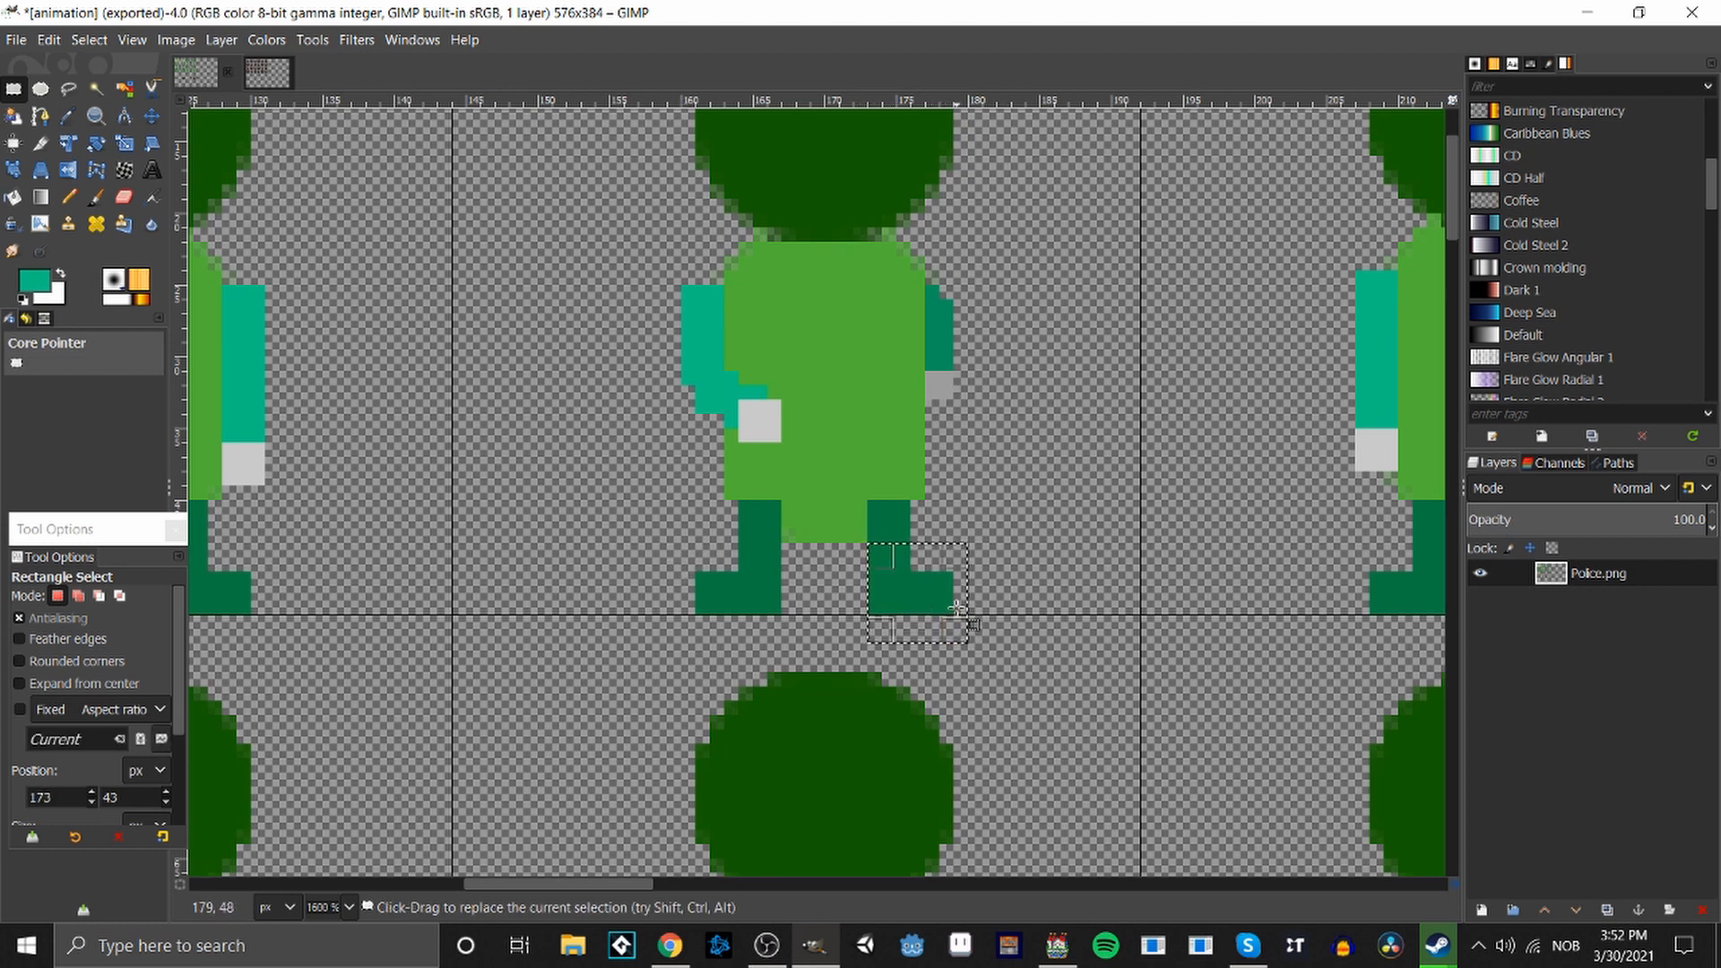
pyautogui.click(1029, 615)
pyautogui.moveTo(856, 558); pyautogui.dragTo(982, 627)
pyautogui.click(1057, 598)
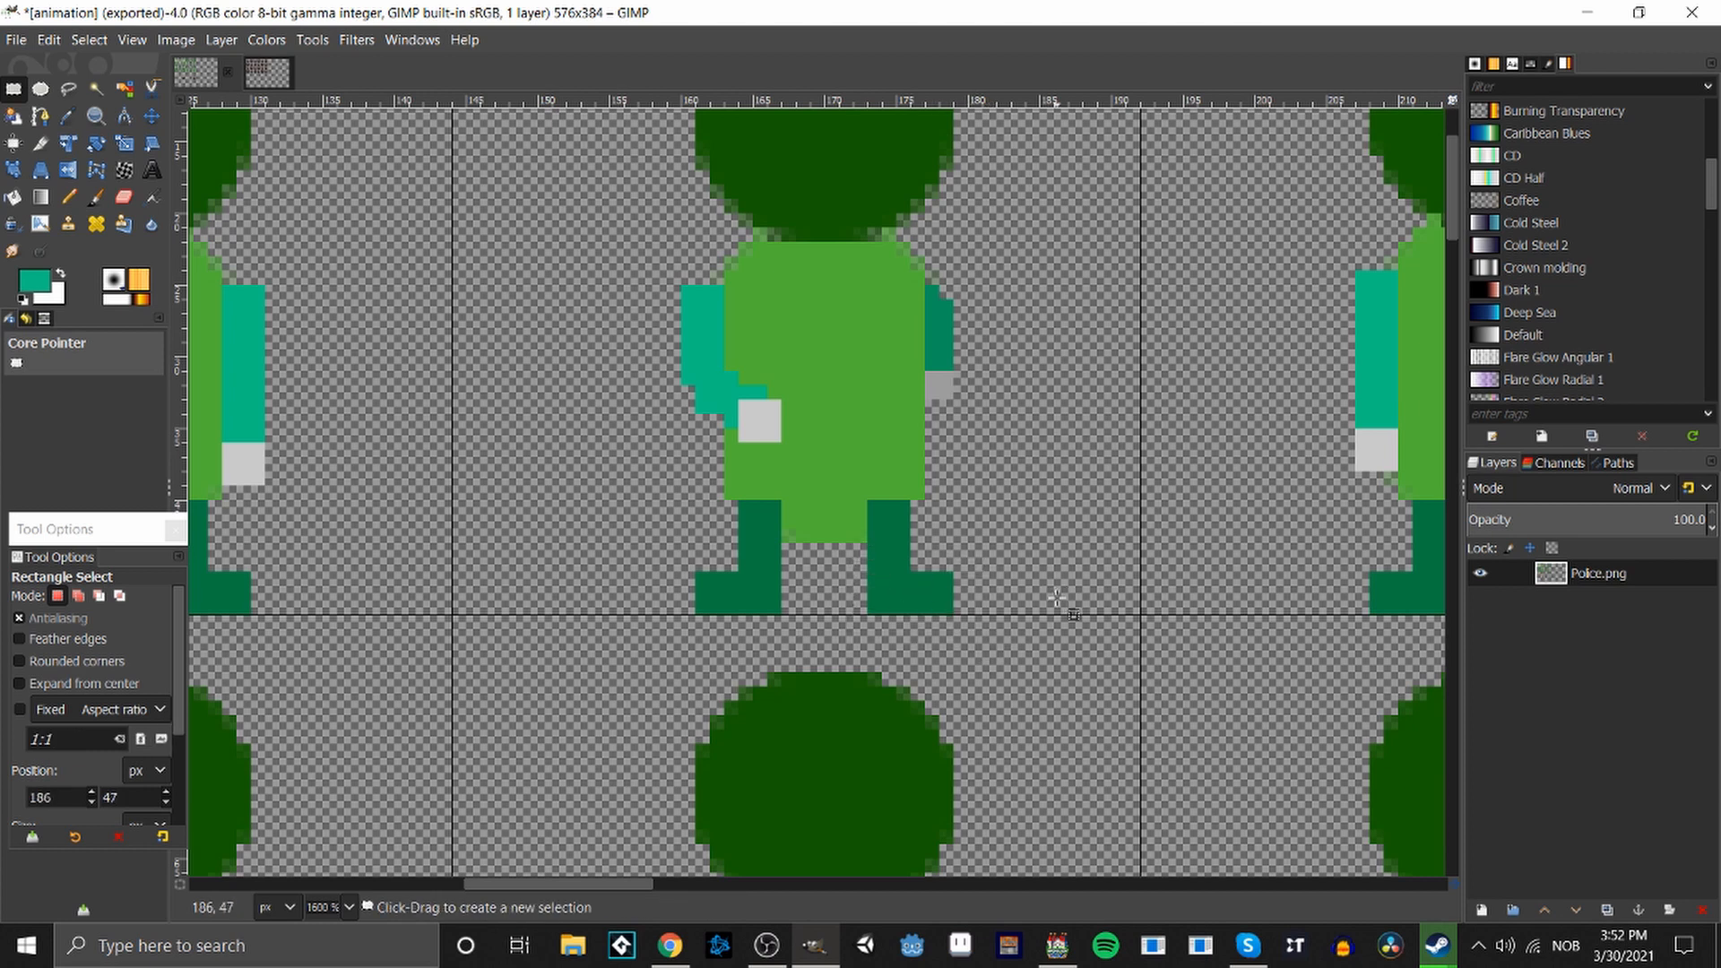
# Shrink the fourth figure's right-side lower leg and foot by selecting and deleting pixel strips along their upper and outer edges.
pyautogui.moveTo(910, 572); pyautogui.dragTo(952, 582)
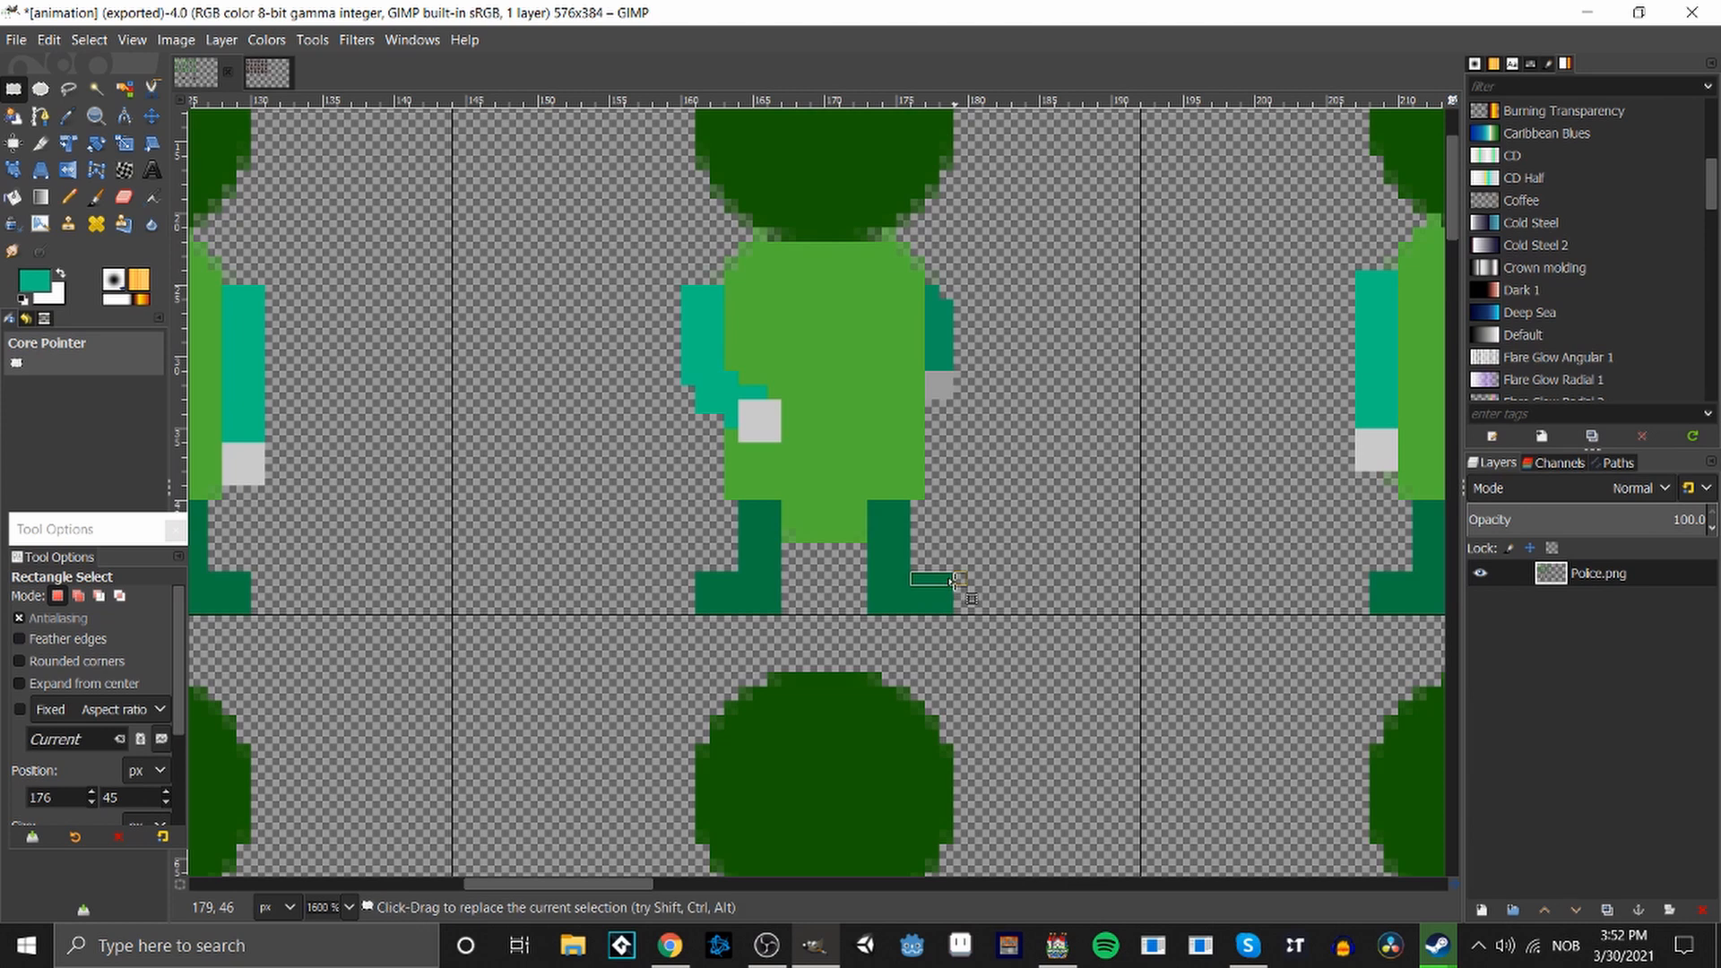
pyautogui.click(1021, 623)
pyautogui.moveTo(858, 577); pyautogui.dragTo(955, 627)
pyautogui.click(1007, 576)
pyautogui.moveTo(901, 550); pyautogui.dragTo(981, 627)
pyautogui.press('Delete')
pyautogui.click(975, 583)
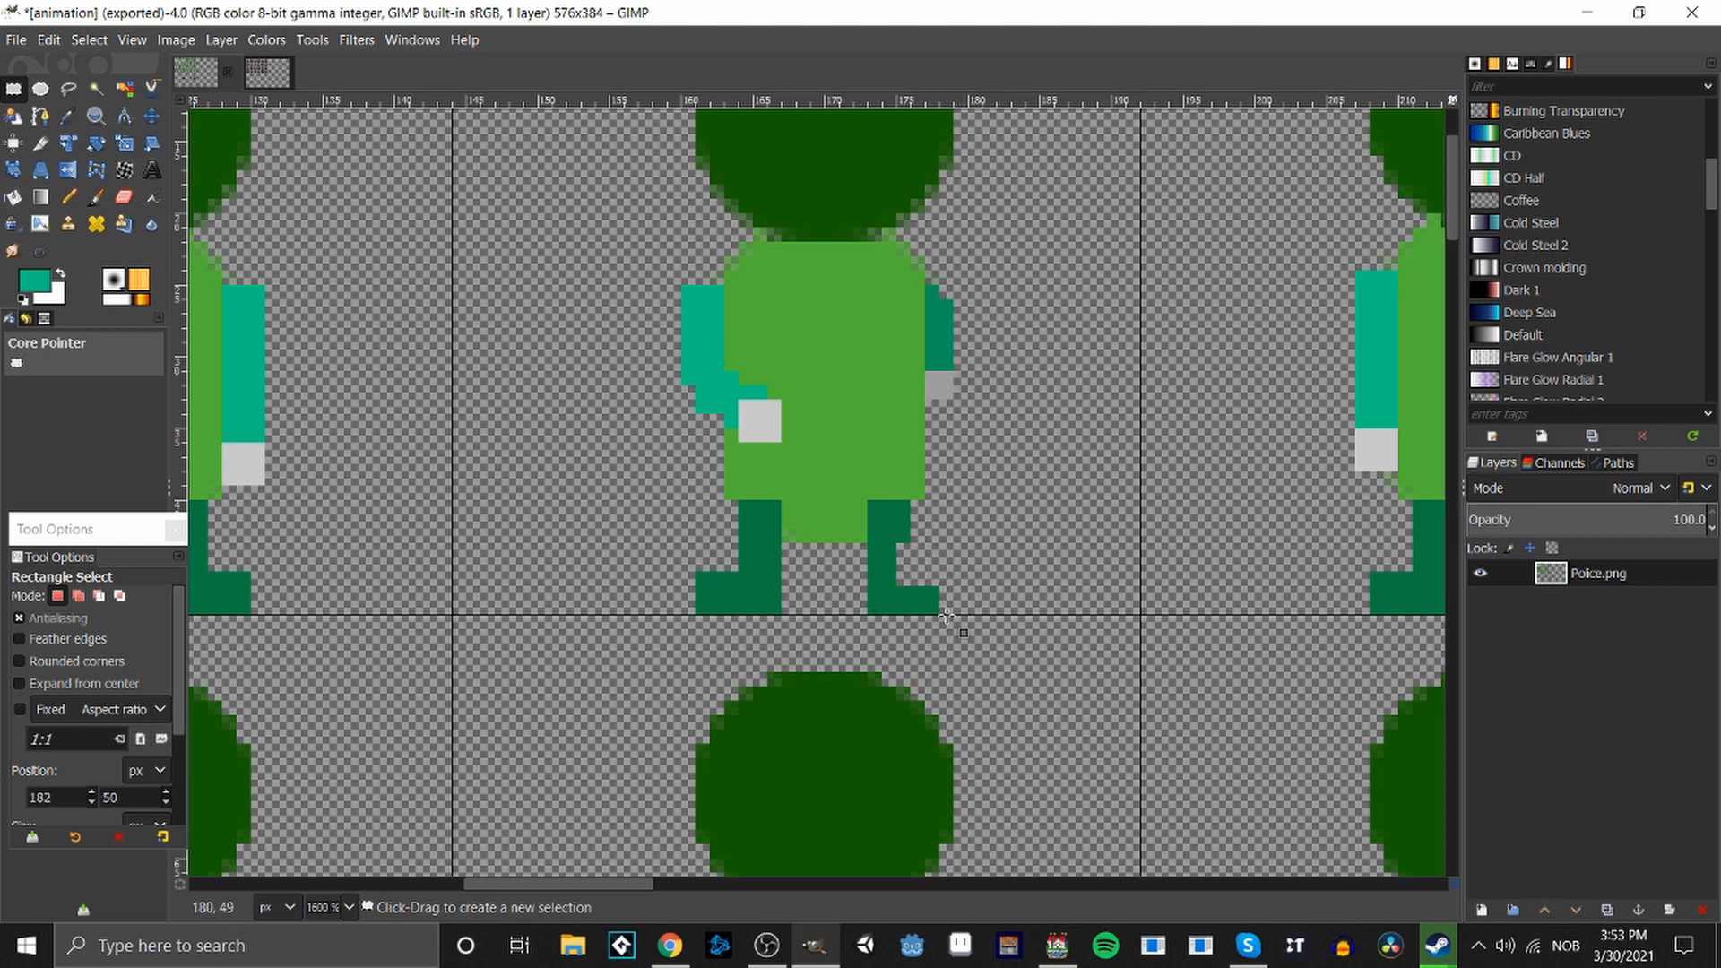
# Copy the fourth figure's trimmed right-side lower leg and foot, paste them and move the pasted piece up to raise the foot.
pyautogui.moveTo(853, 544); pyautogui.dragTo(952, 628)
pyautogui.hotkey('ctrl', 'c')
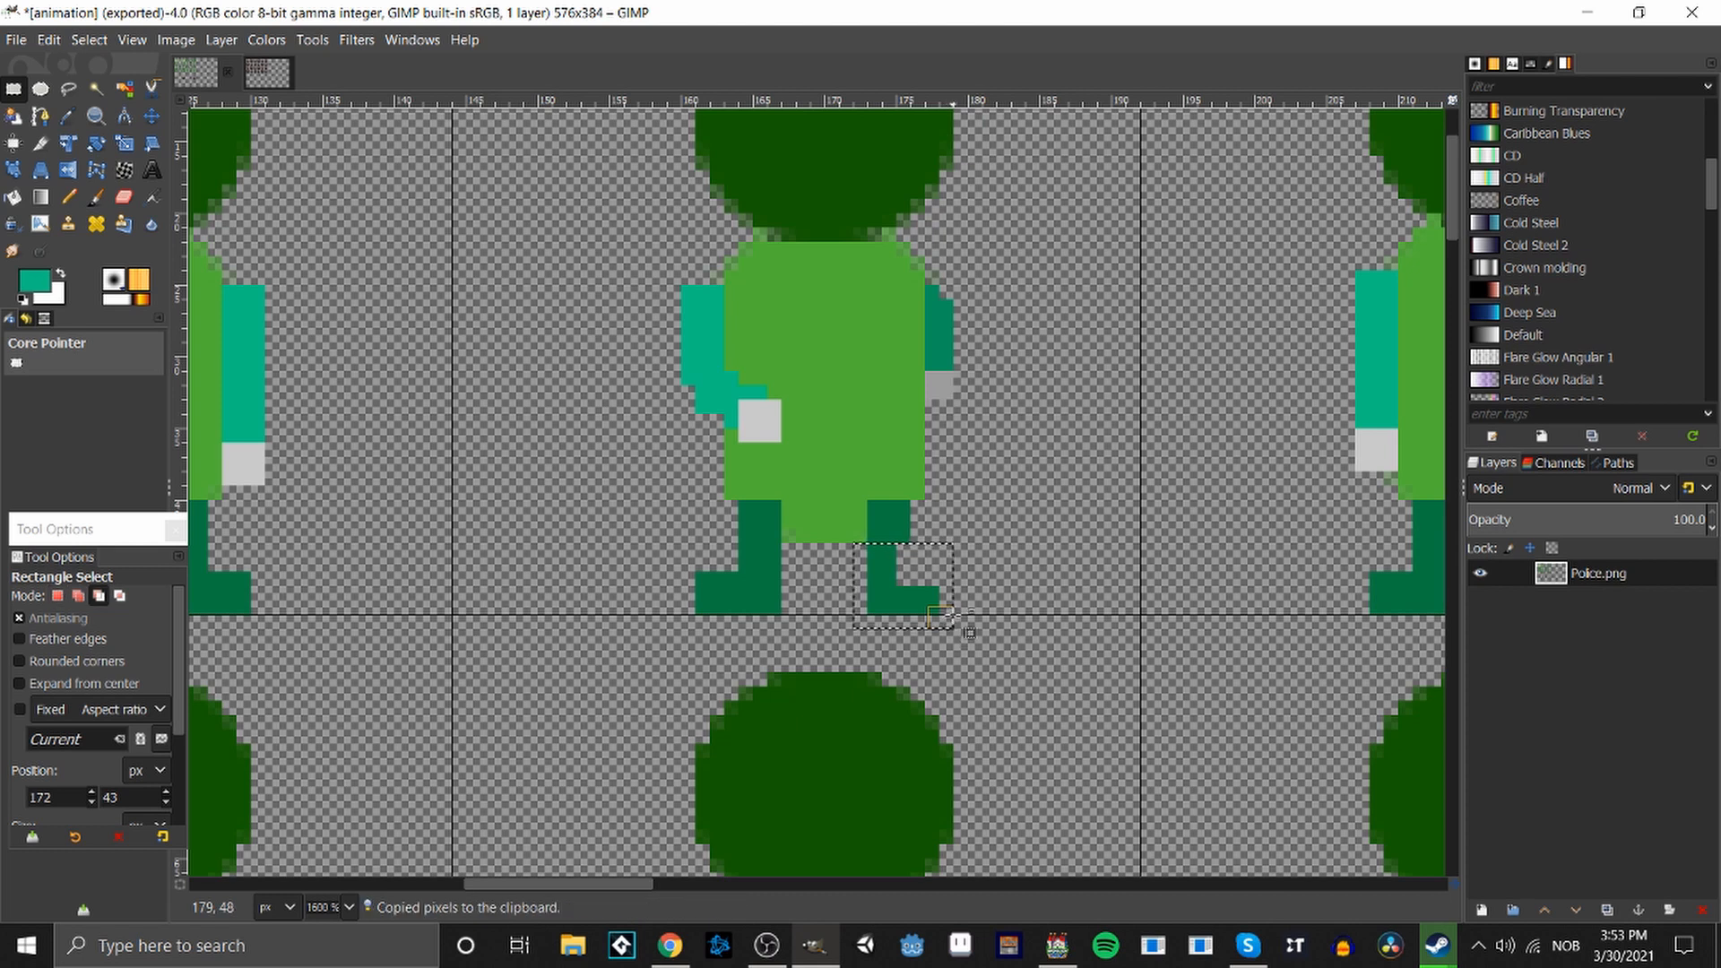
pyautogui.hotkey('ctrl', 'v')
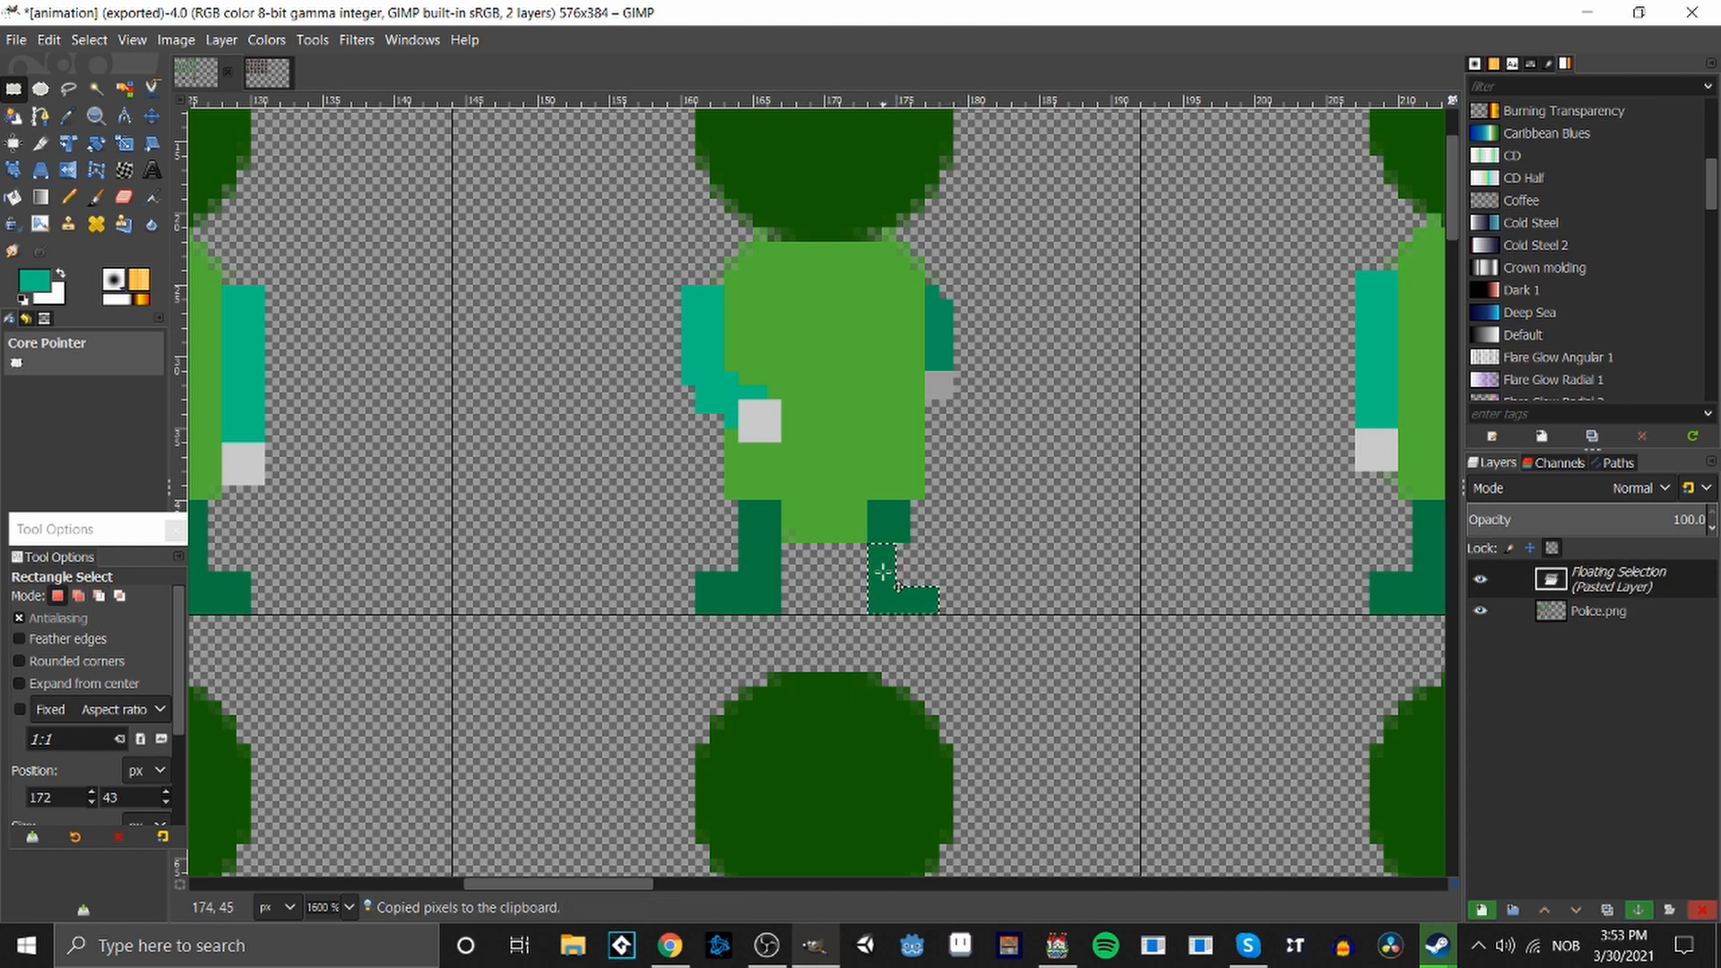
pyautogui.moveTo(896, 594); pyautogui.dragTo(900, 567)
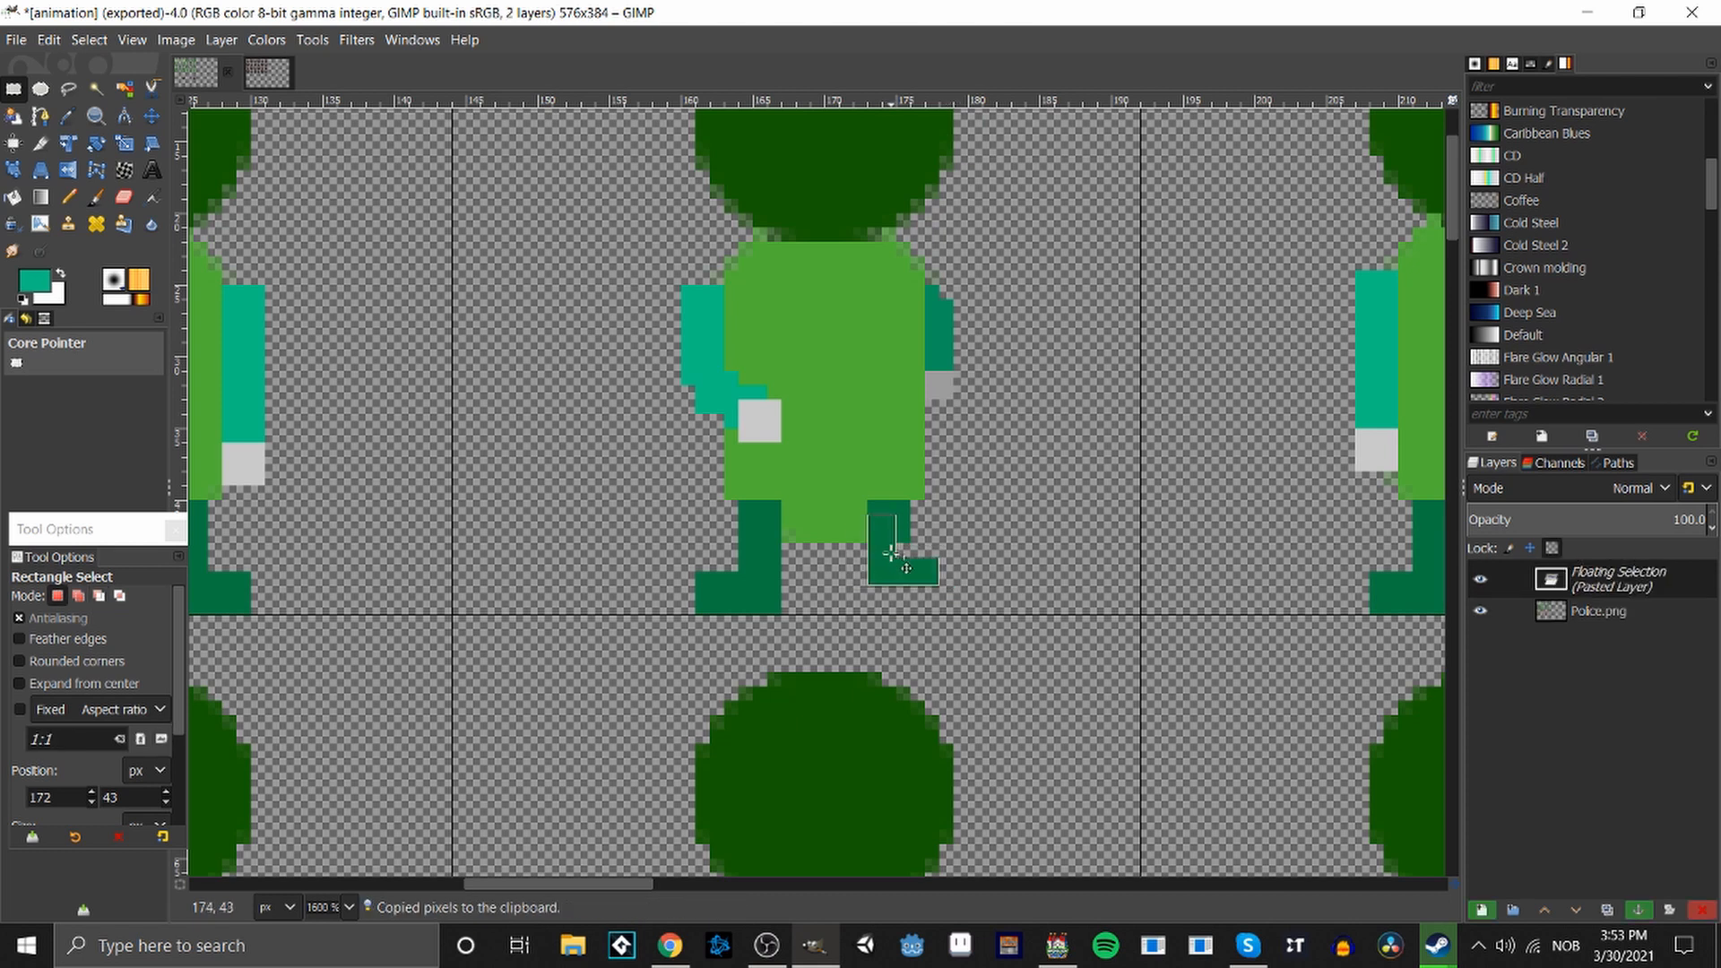
# Darken the pasted lower leg and foot by lowering the lightness with Hue-Chroma and anchor the piece to the sprite layer.
pyautogui.rightClick(891, 553)
pyautogui.moveTo(986, 730)
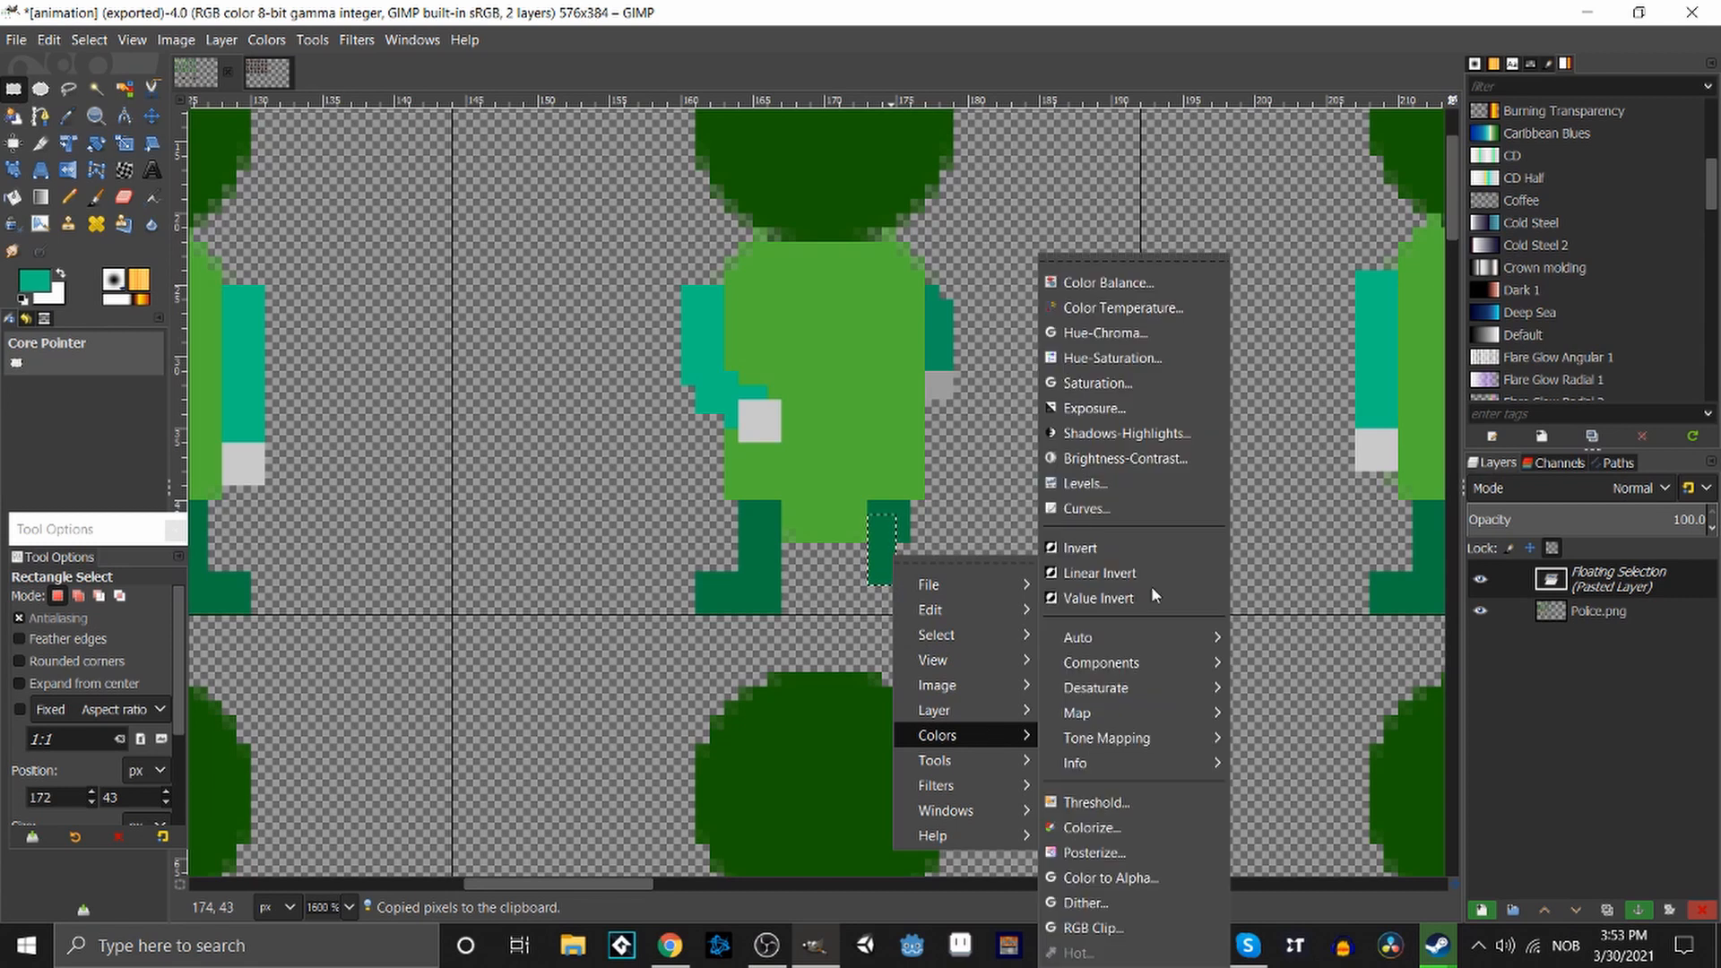
pyautogui.click(1174, 333)
pyautogui.moveTo(1477, 507); pyautogui.dragTo(1319, 502)
pyautogui.click(1562, 579)
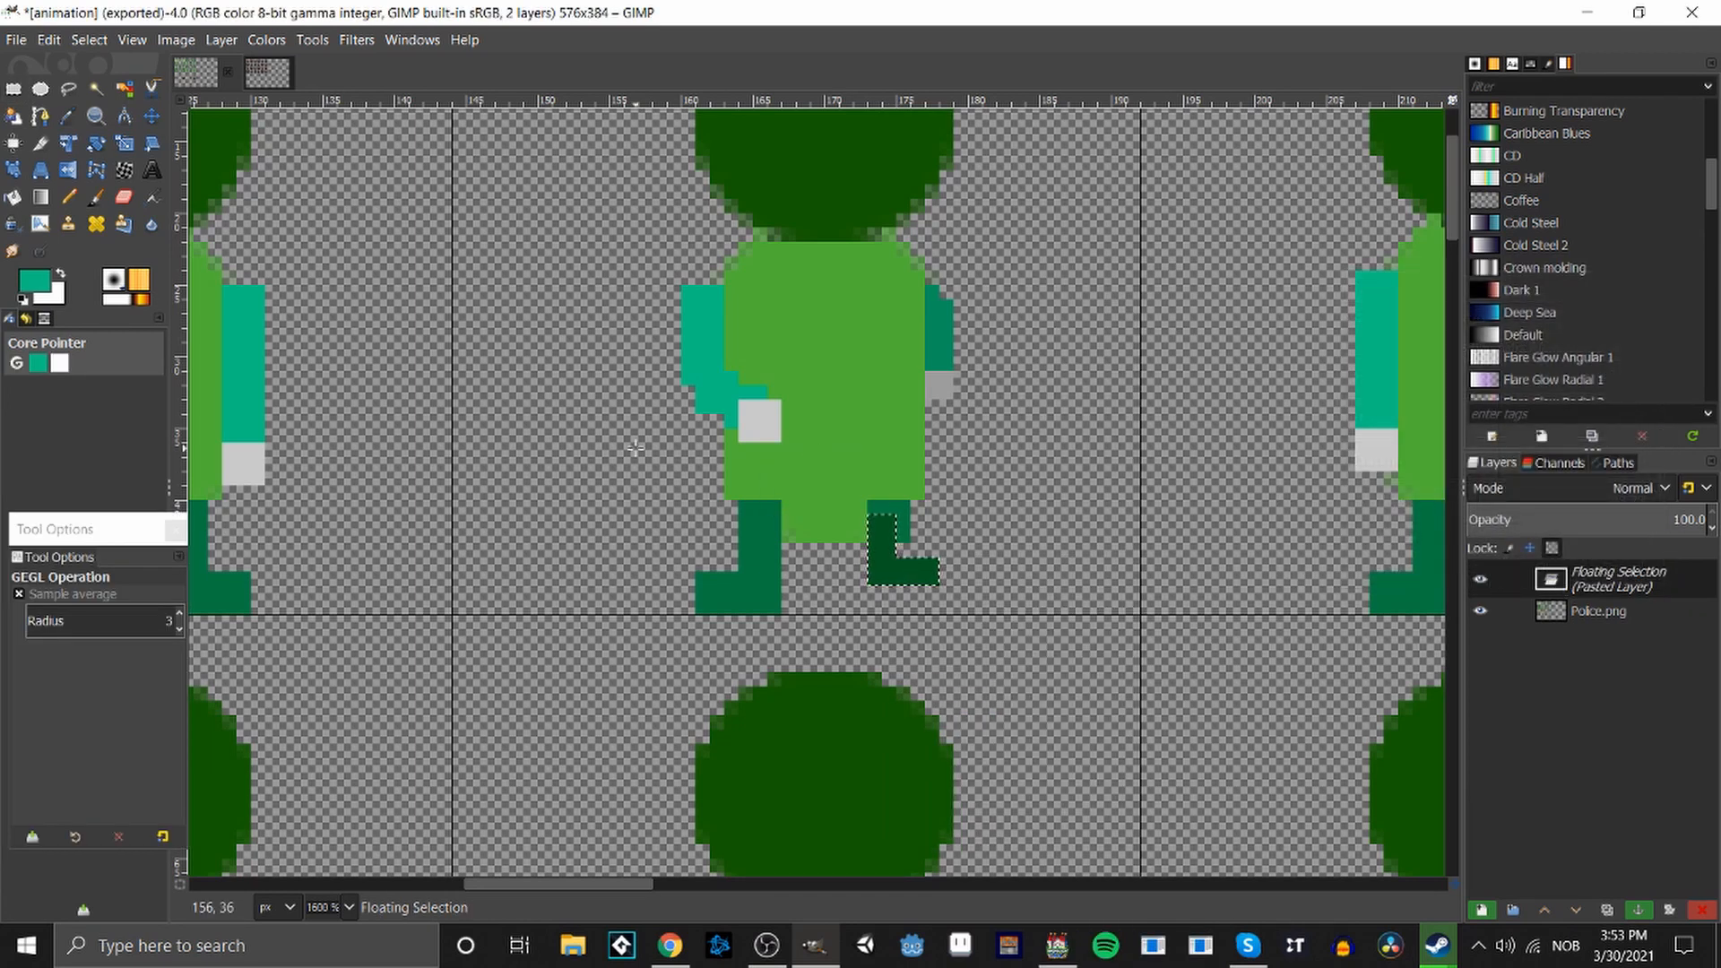
pyautogui.click(1036, 500)
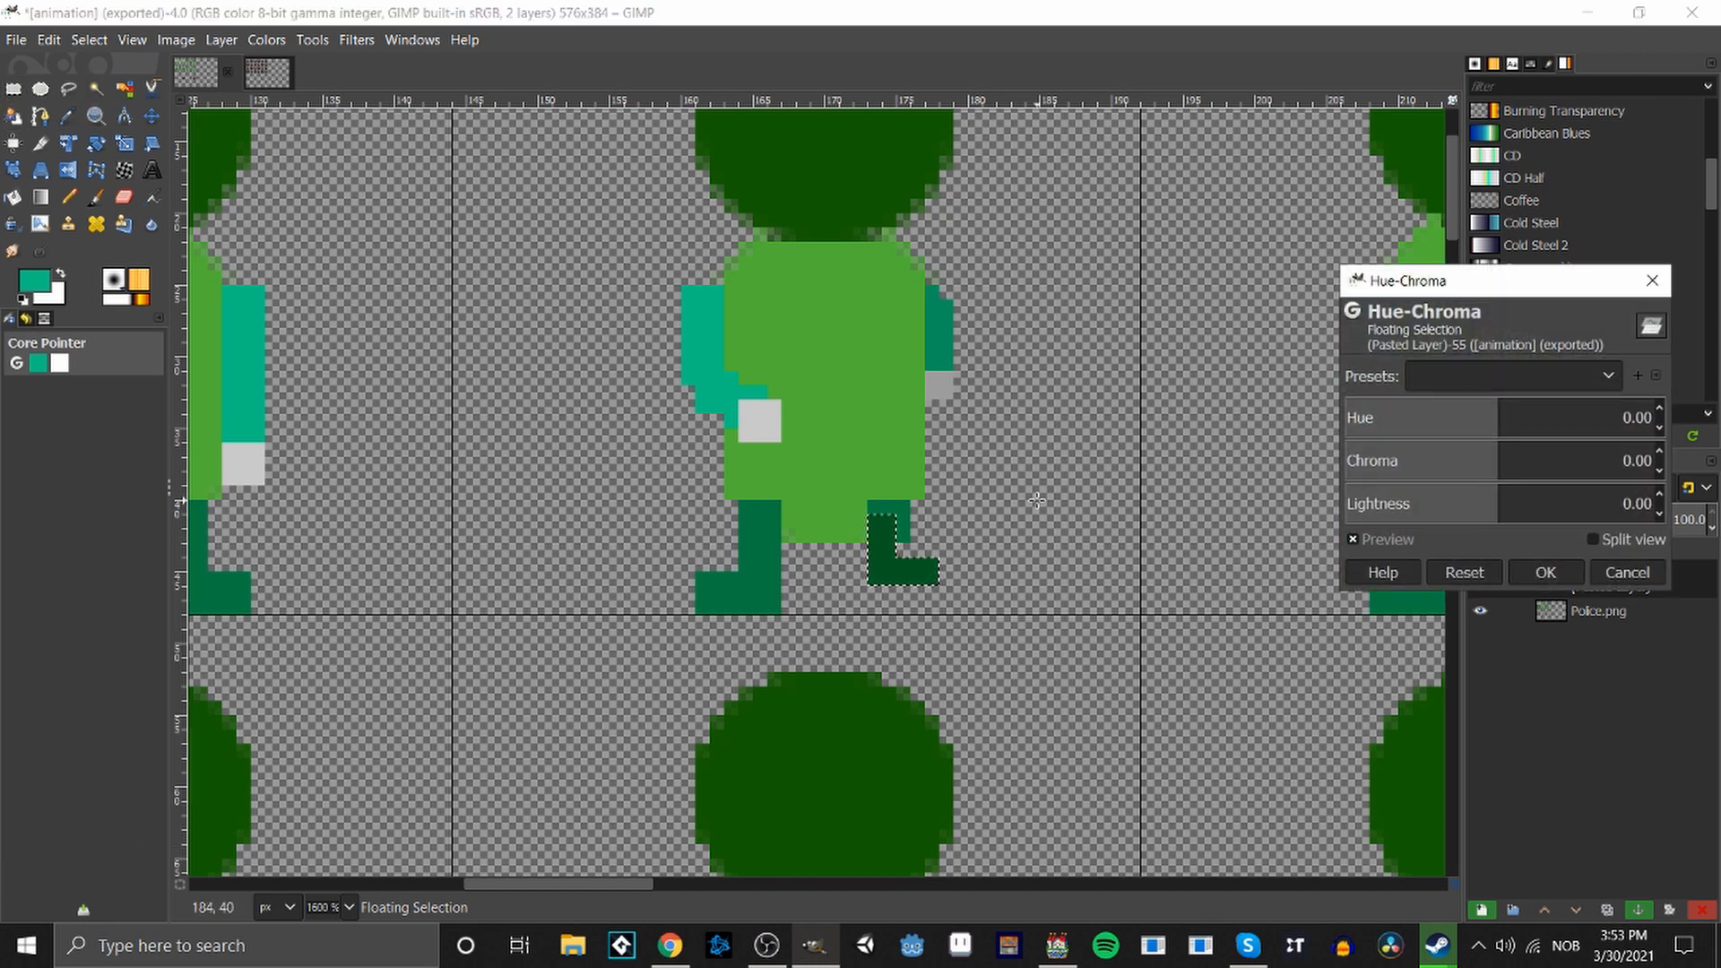
pyautogui.click(1545, 571)
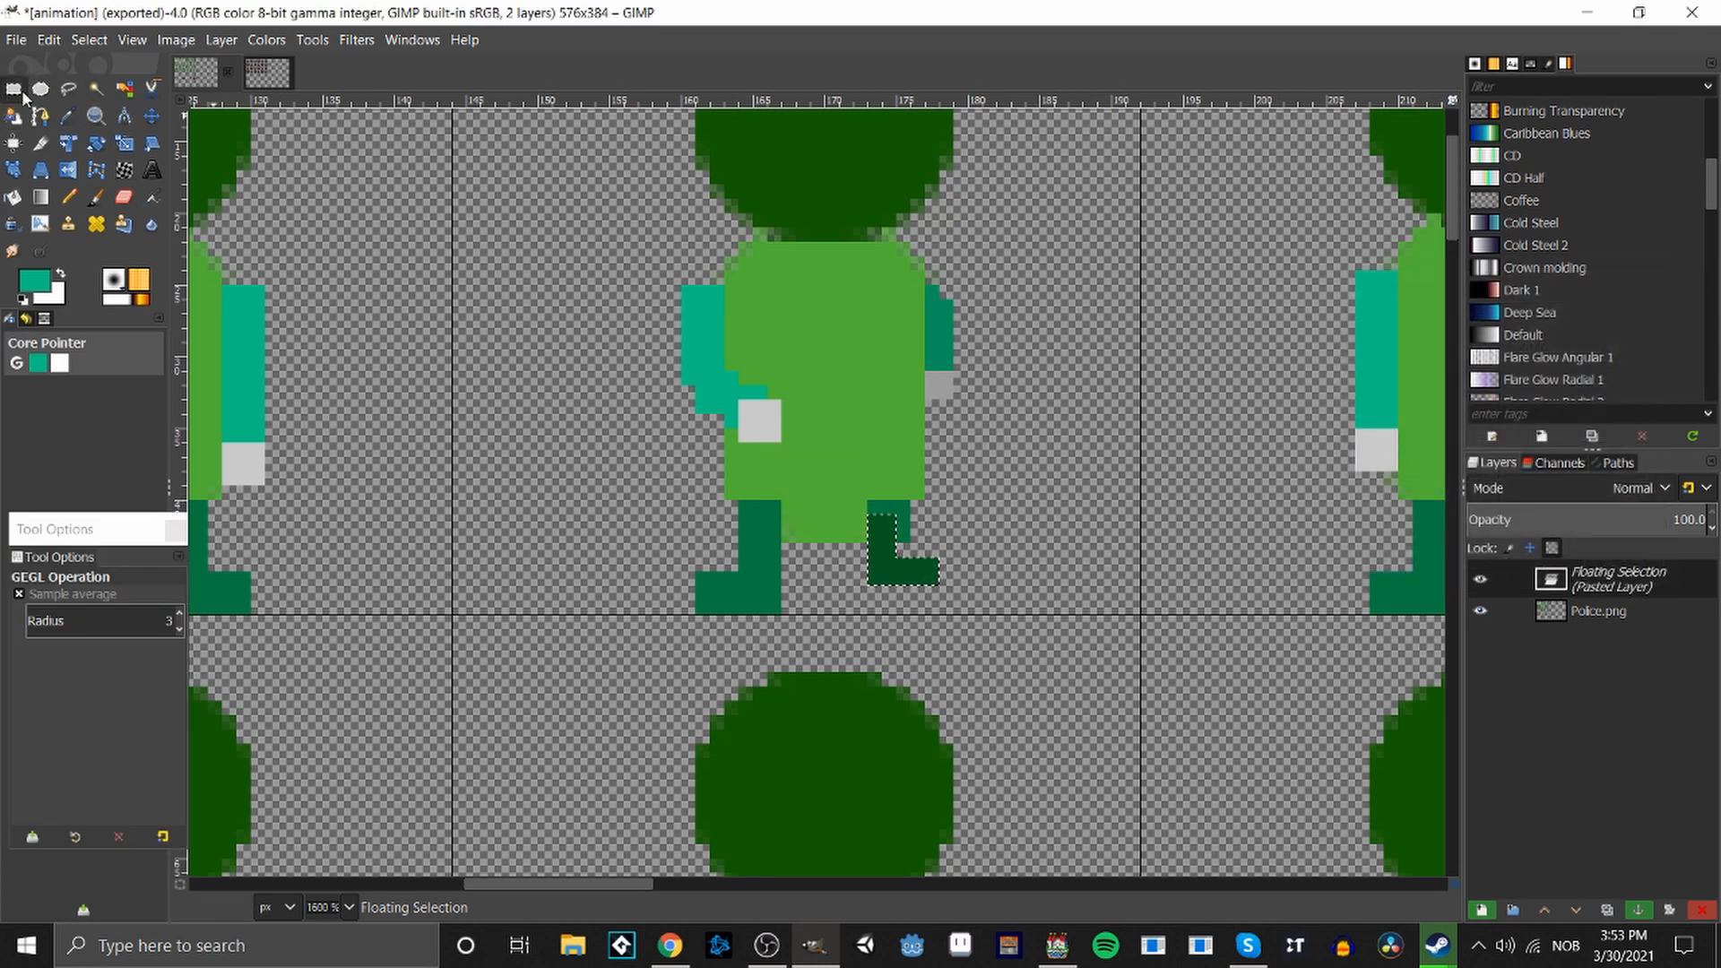
pyautogui.click(14, 88)
pyautogui.click(1030, 450)
# Sample the raised foot's dark green and pencil over the lighter remaining part of the fourth figure's right-side leg.
pyautogui.press('o')
pyautogui.click(884, 532)
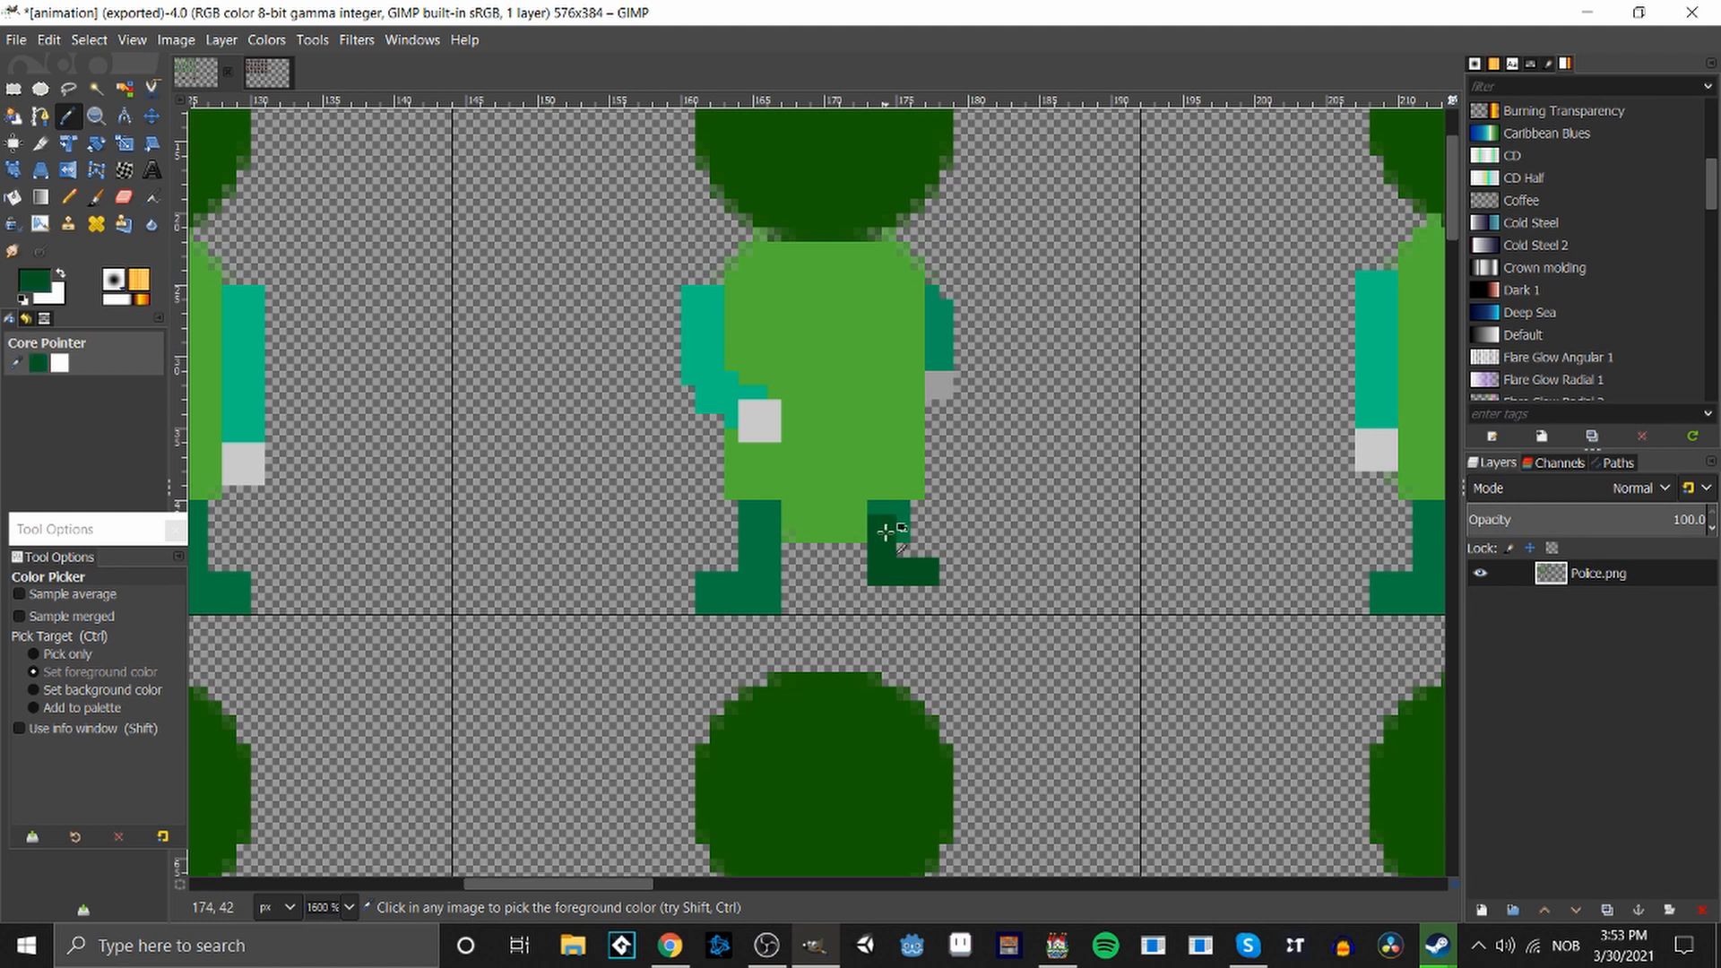
pyautogui.press('n')
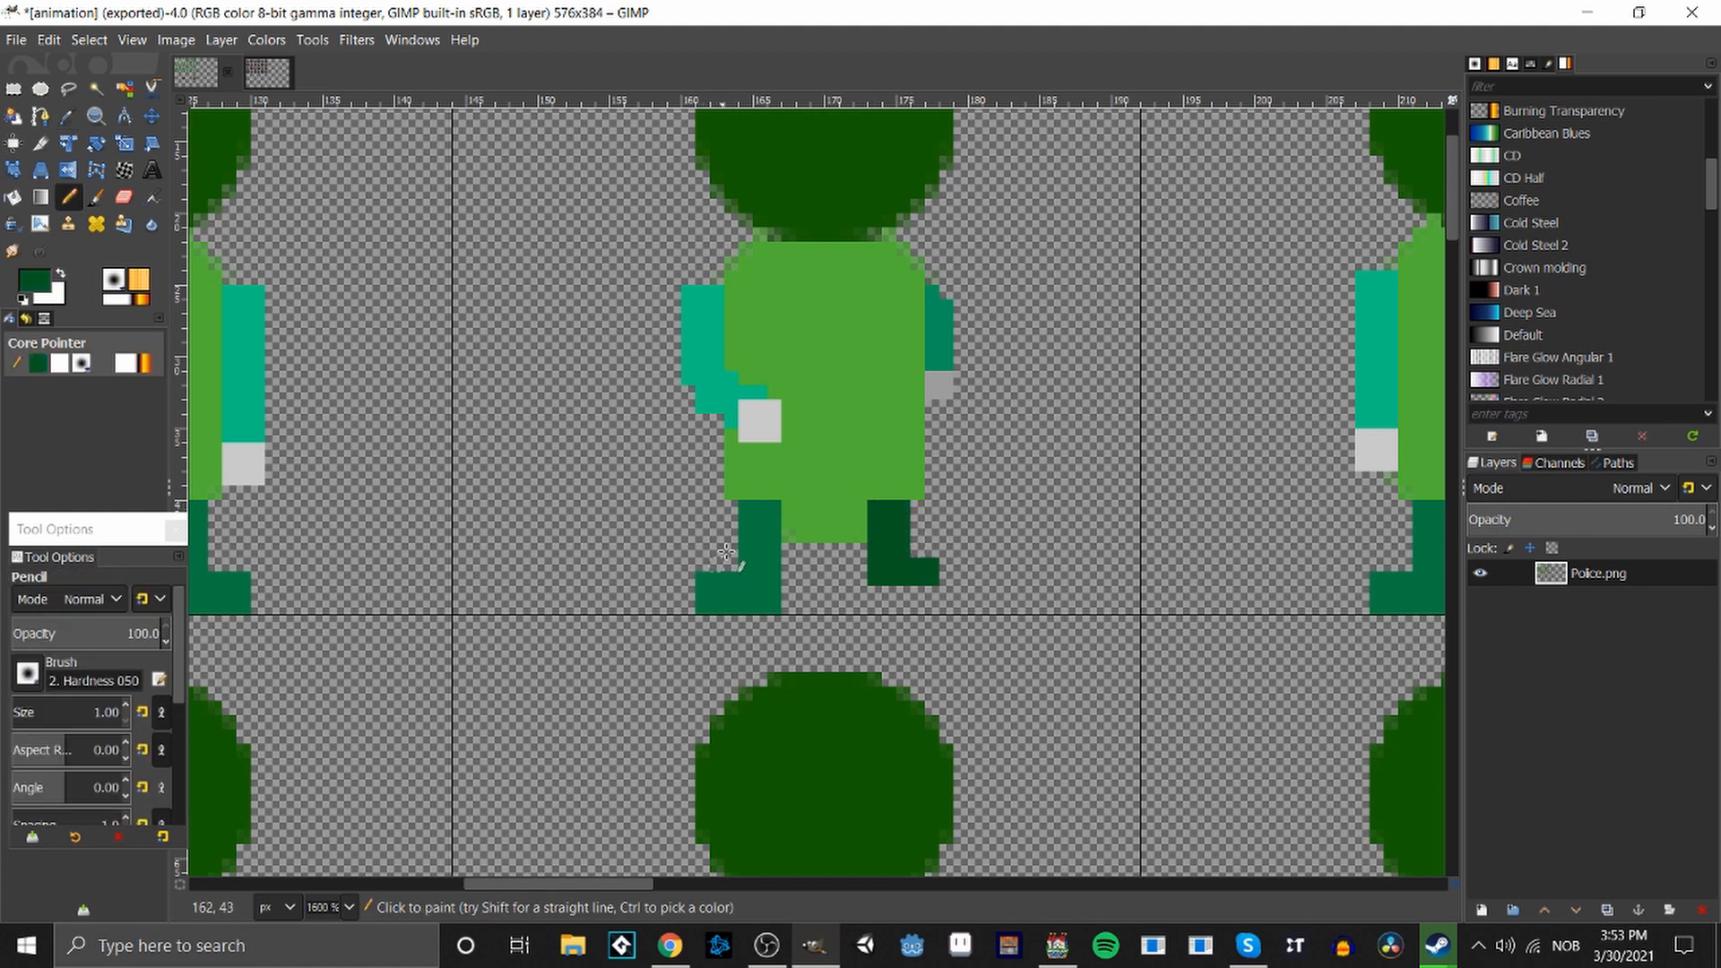
# Select the fourth figure's left-side leg and foot and lighten them slightly by raising the lightness with Hue-Chroma.
pyautogui.scroll(2, 730, 556)
pyautogui.scroll(-2, 739, 573)
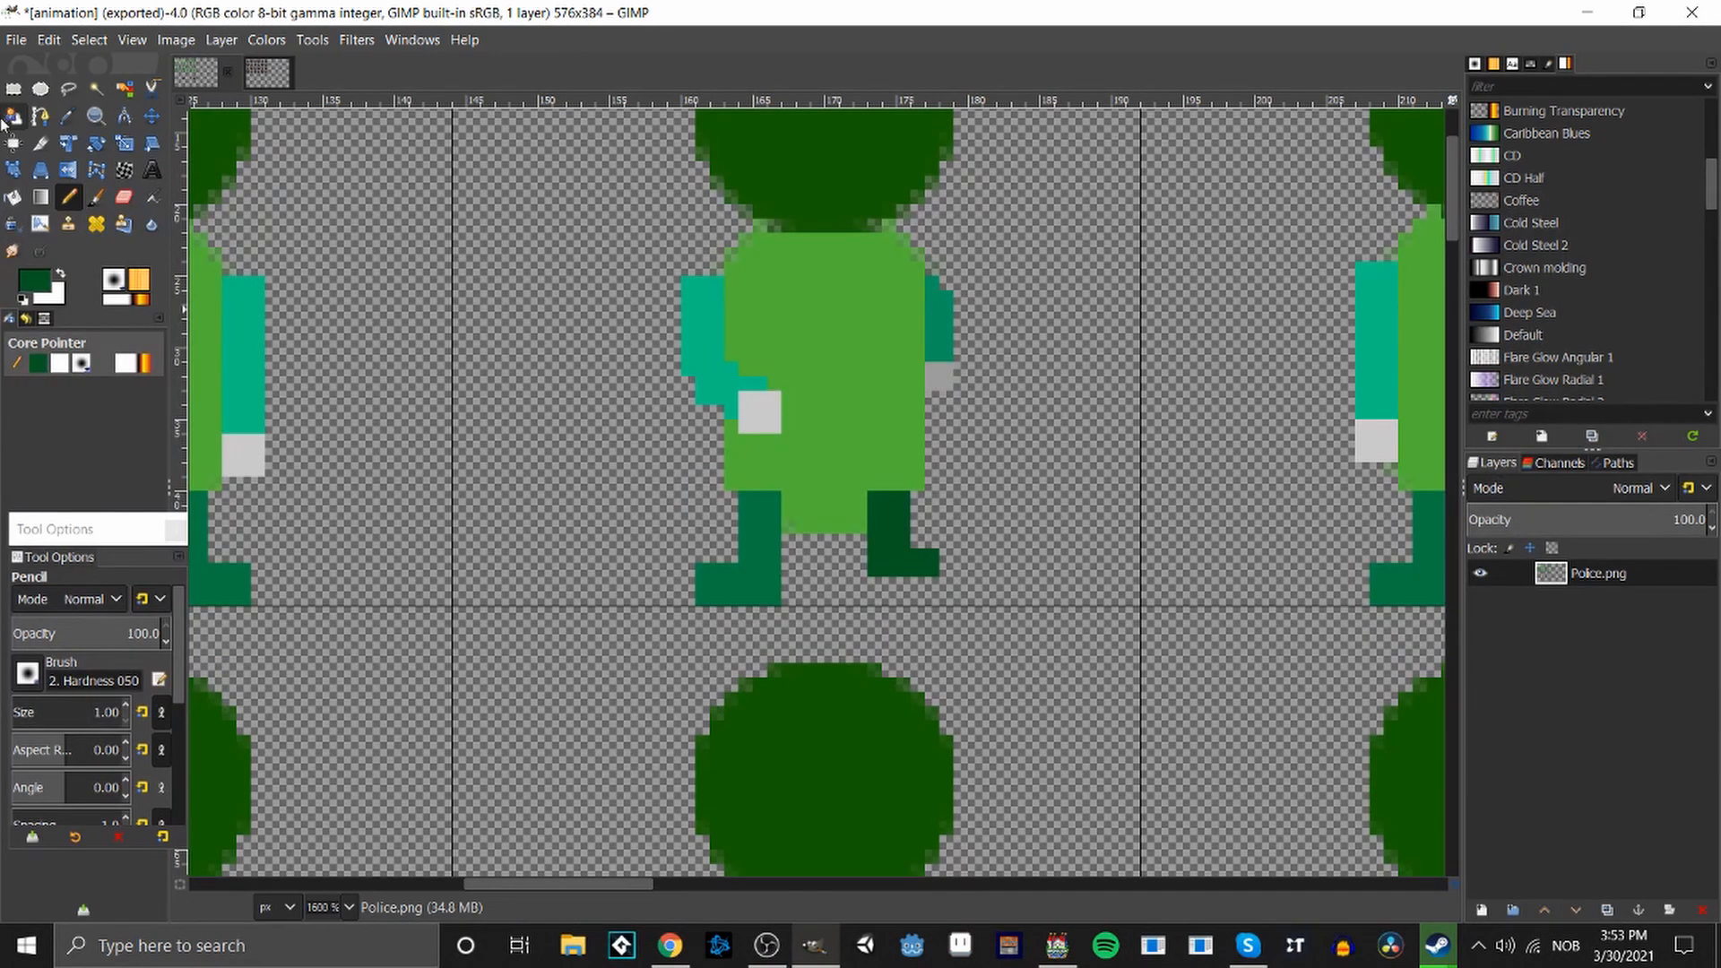
pyautogui.click(14, 87)
pyautogui.moveTo(667, 507); pyautogui.dragTo(767, 609)
pyautogui.moveTo(735, 552); pyautogui.dragTo(728, 493)
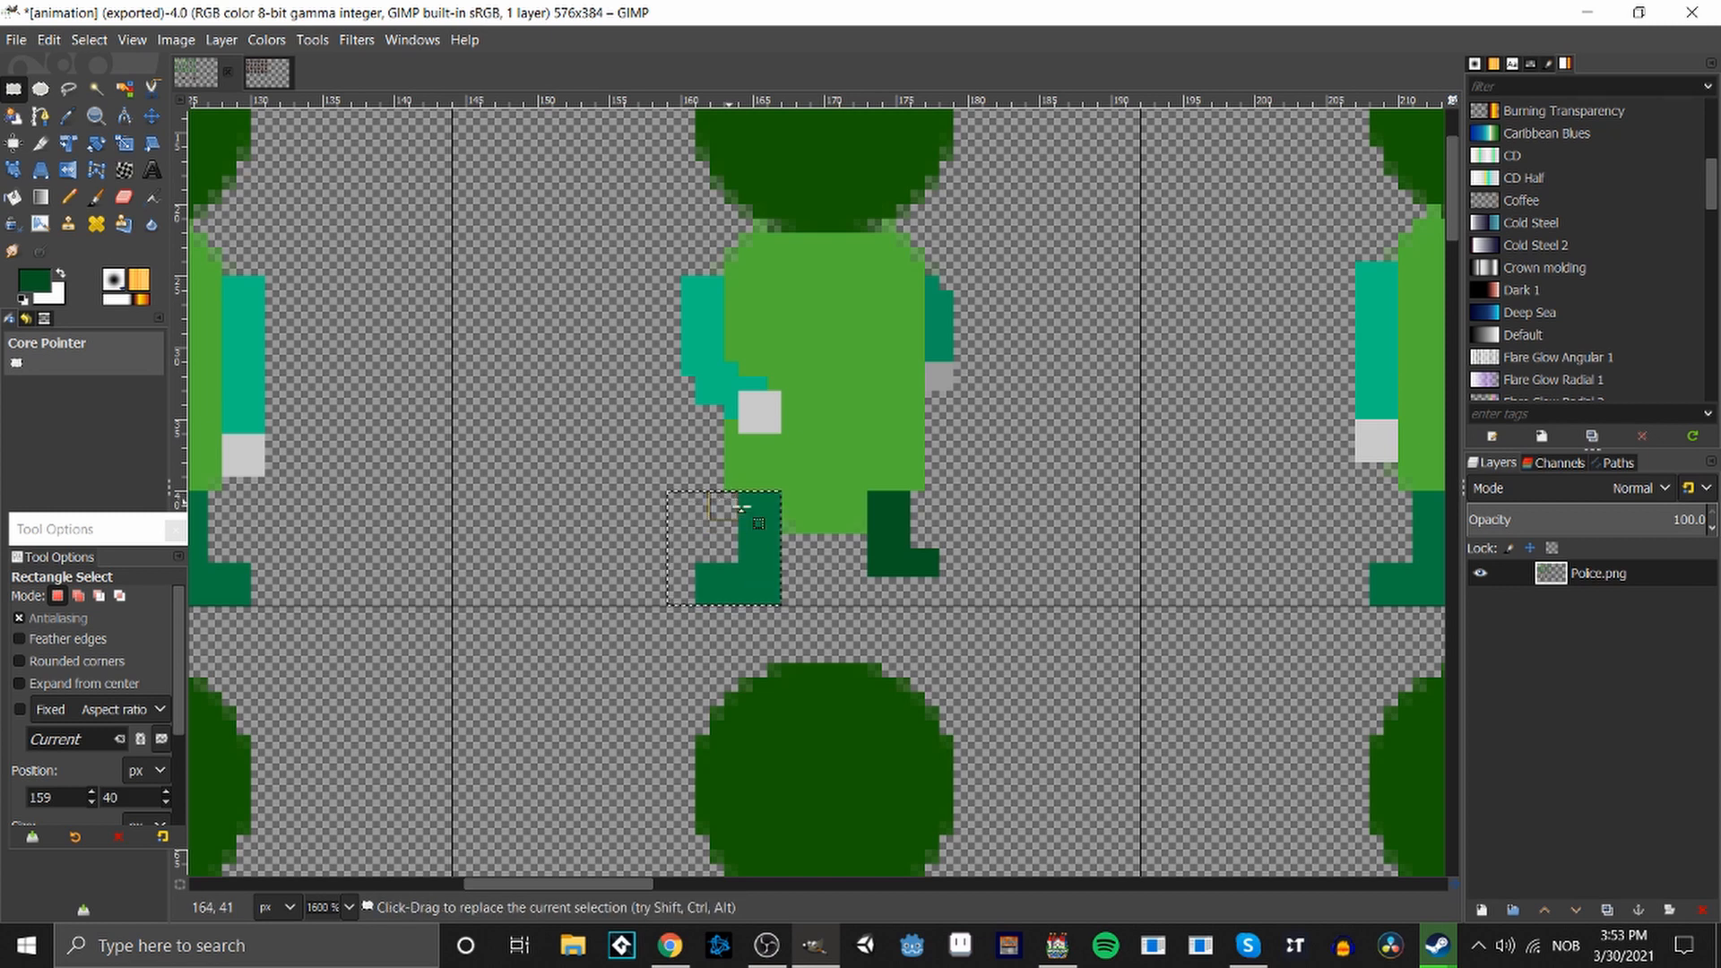
pyautogui.hotkey('ctrl', 'c')
pyautogui.rightClick(743, 559)
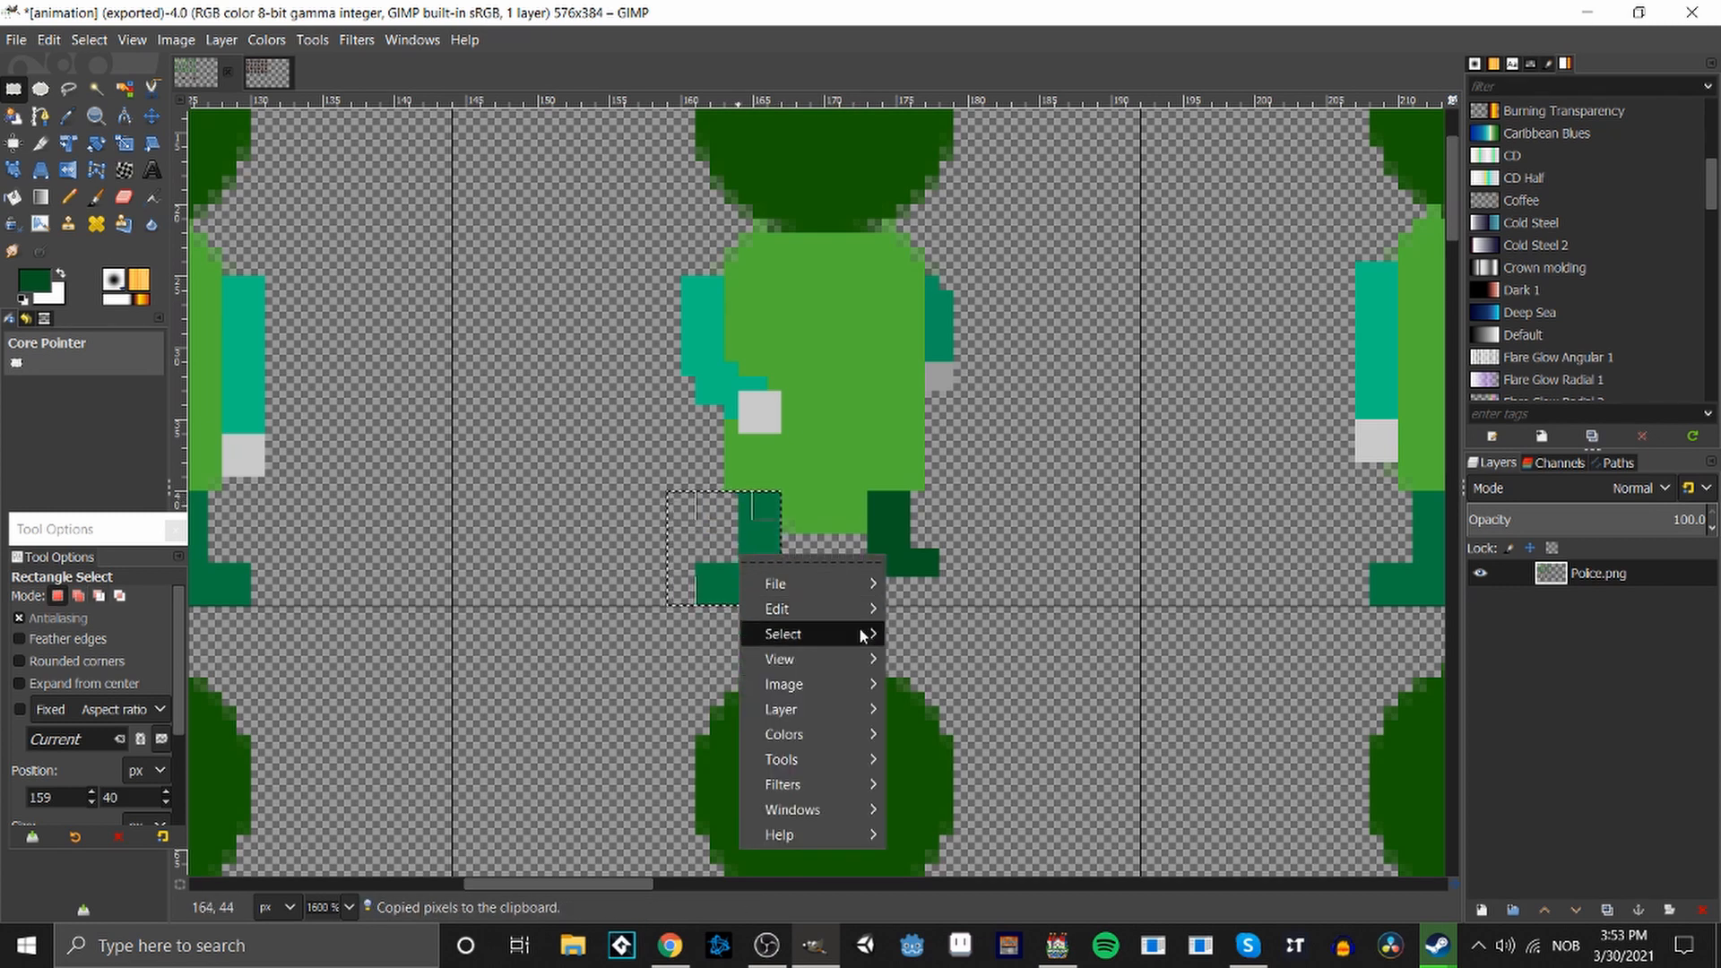
pyautogui.moveTo(807, 734)
pyautogui.click(1030, 333)
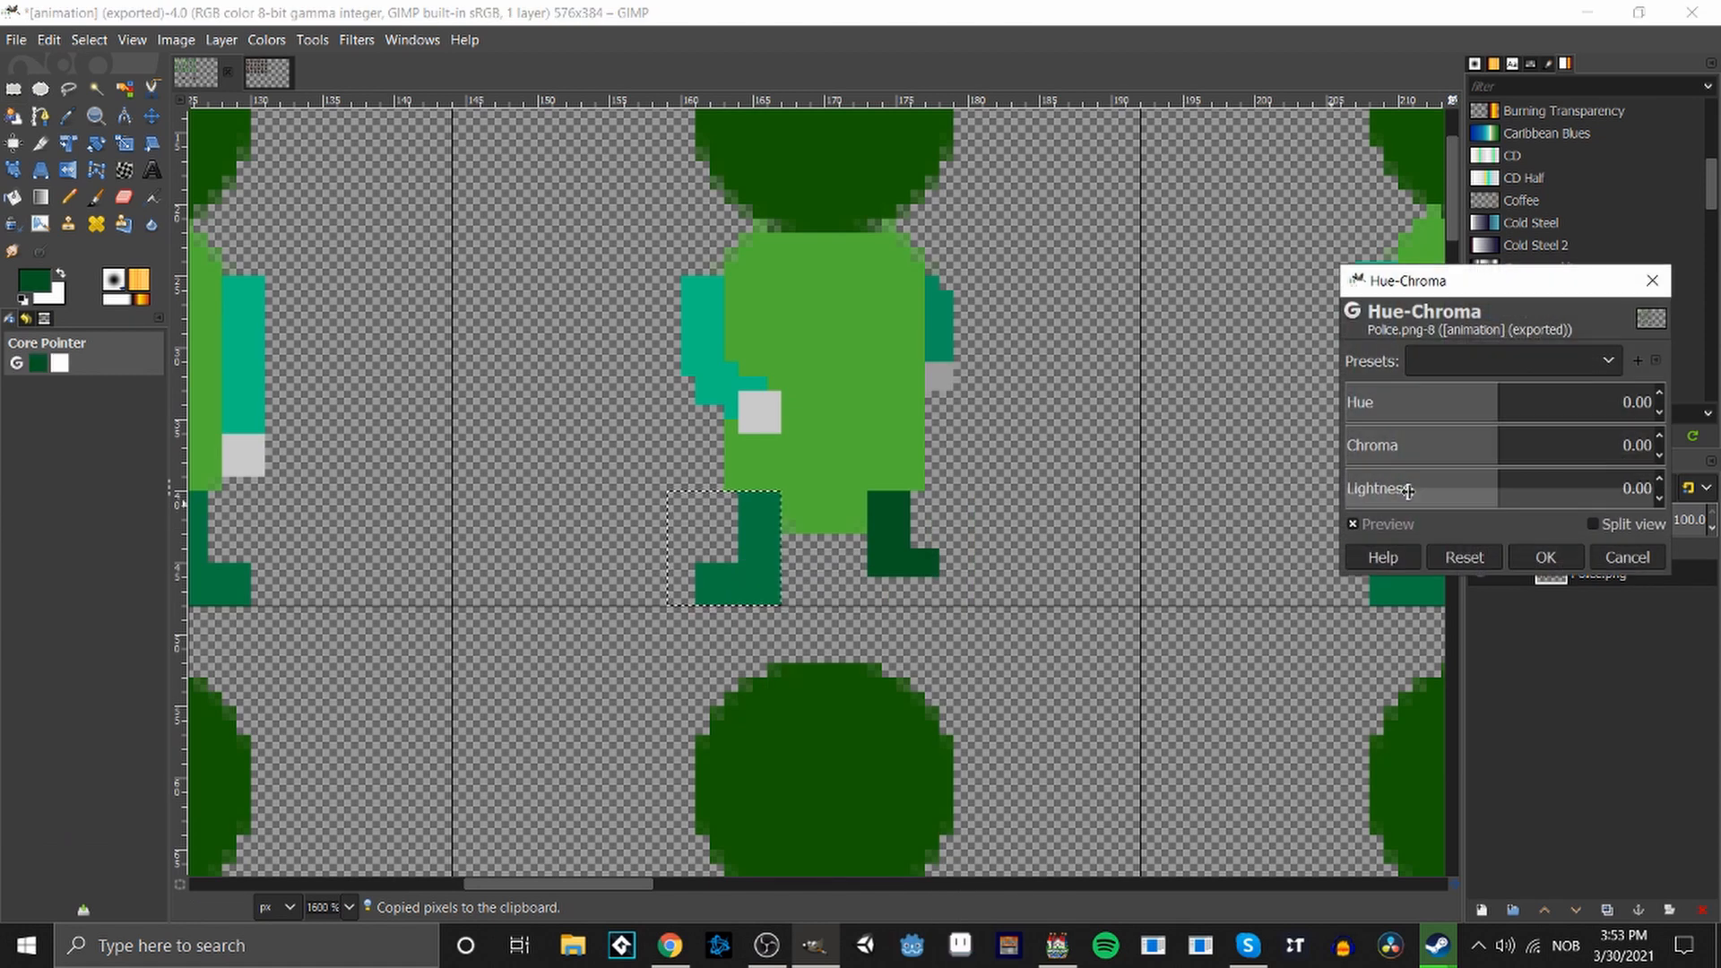
pyautogui.moveTo(1513, 494); pyautogui.dragTo(1632, 489)
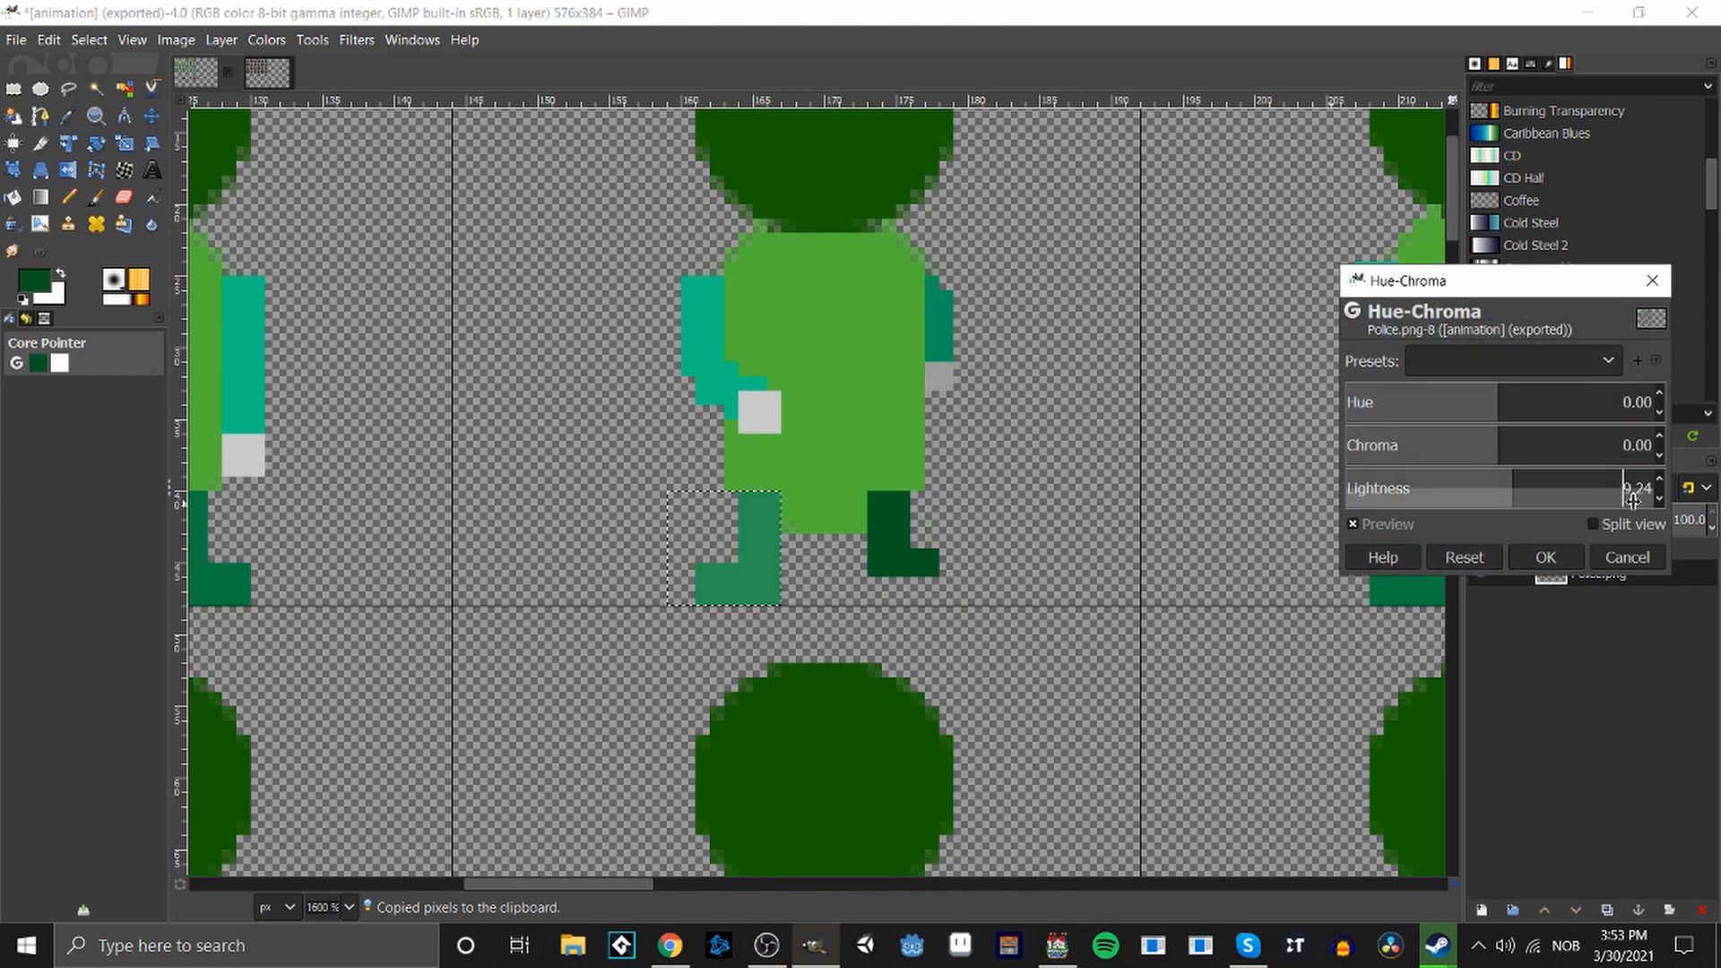
pyautogui.click(1514, 559)
# Cut the fourth figure's left-side lower leg and foot, paste the piece, move it up one pixel and anchor it.
pyautogui.press('r')
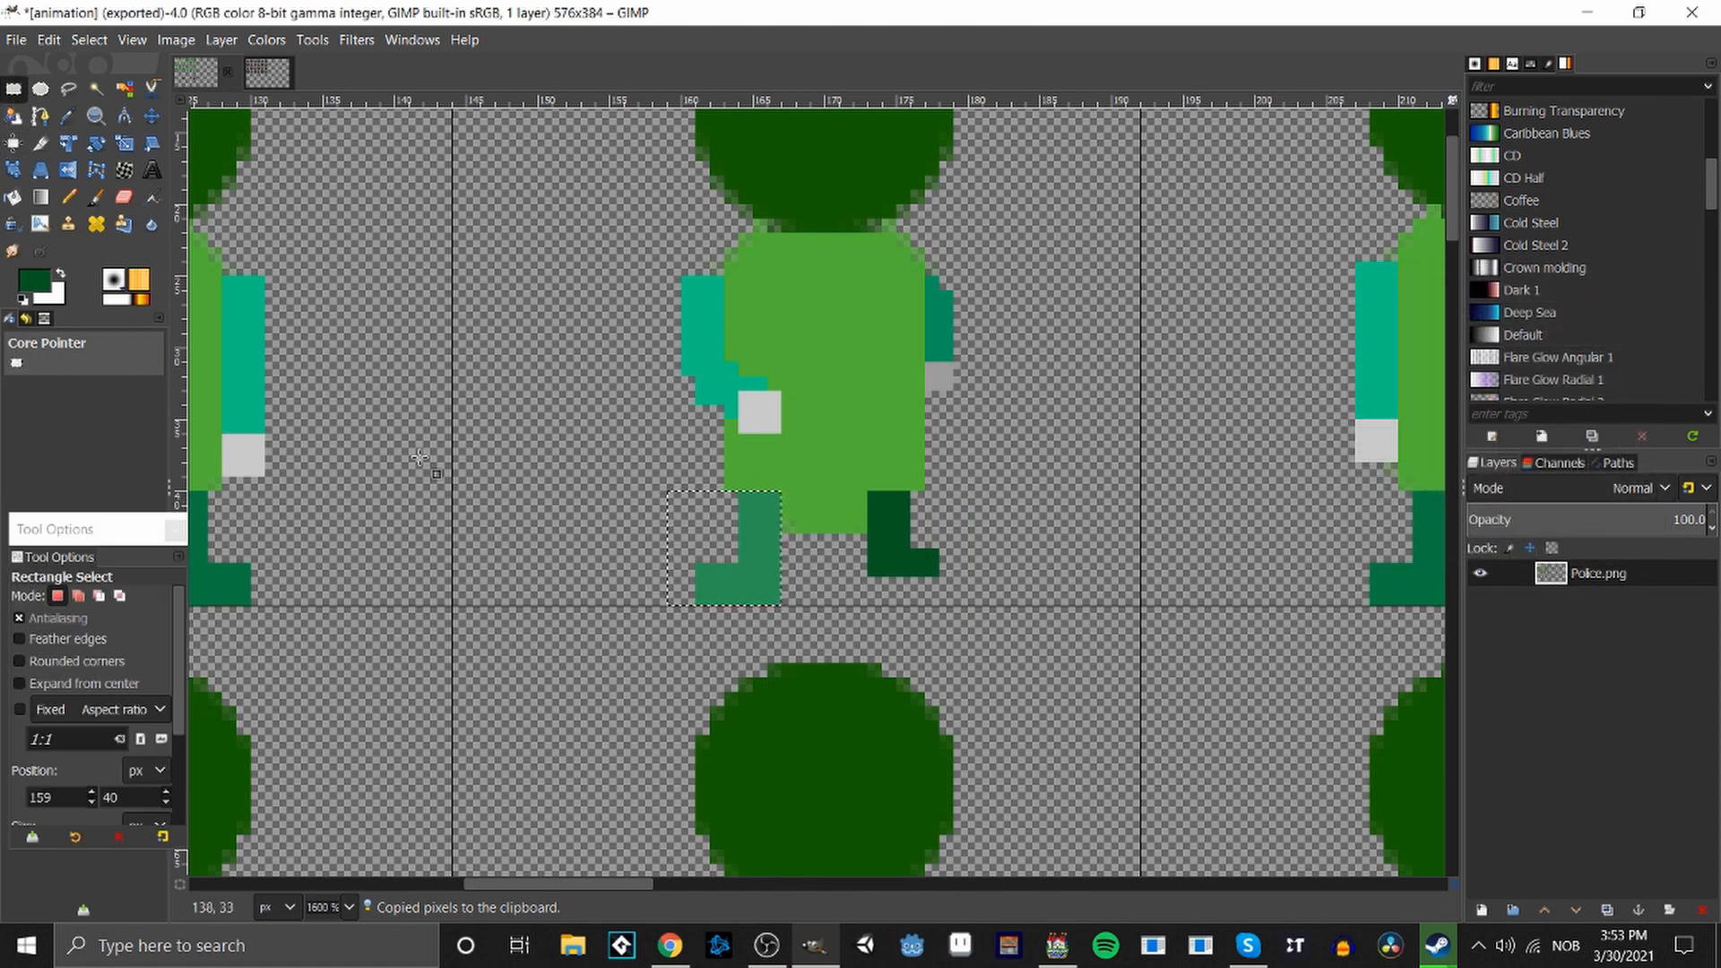
pyautogui.moveTo(653, 549); pyautogui.dragTo(788, 607)
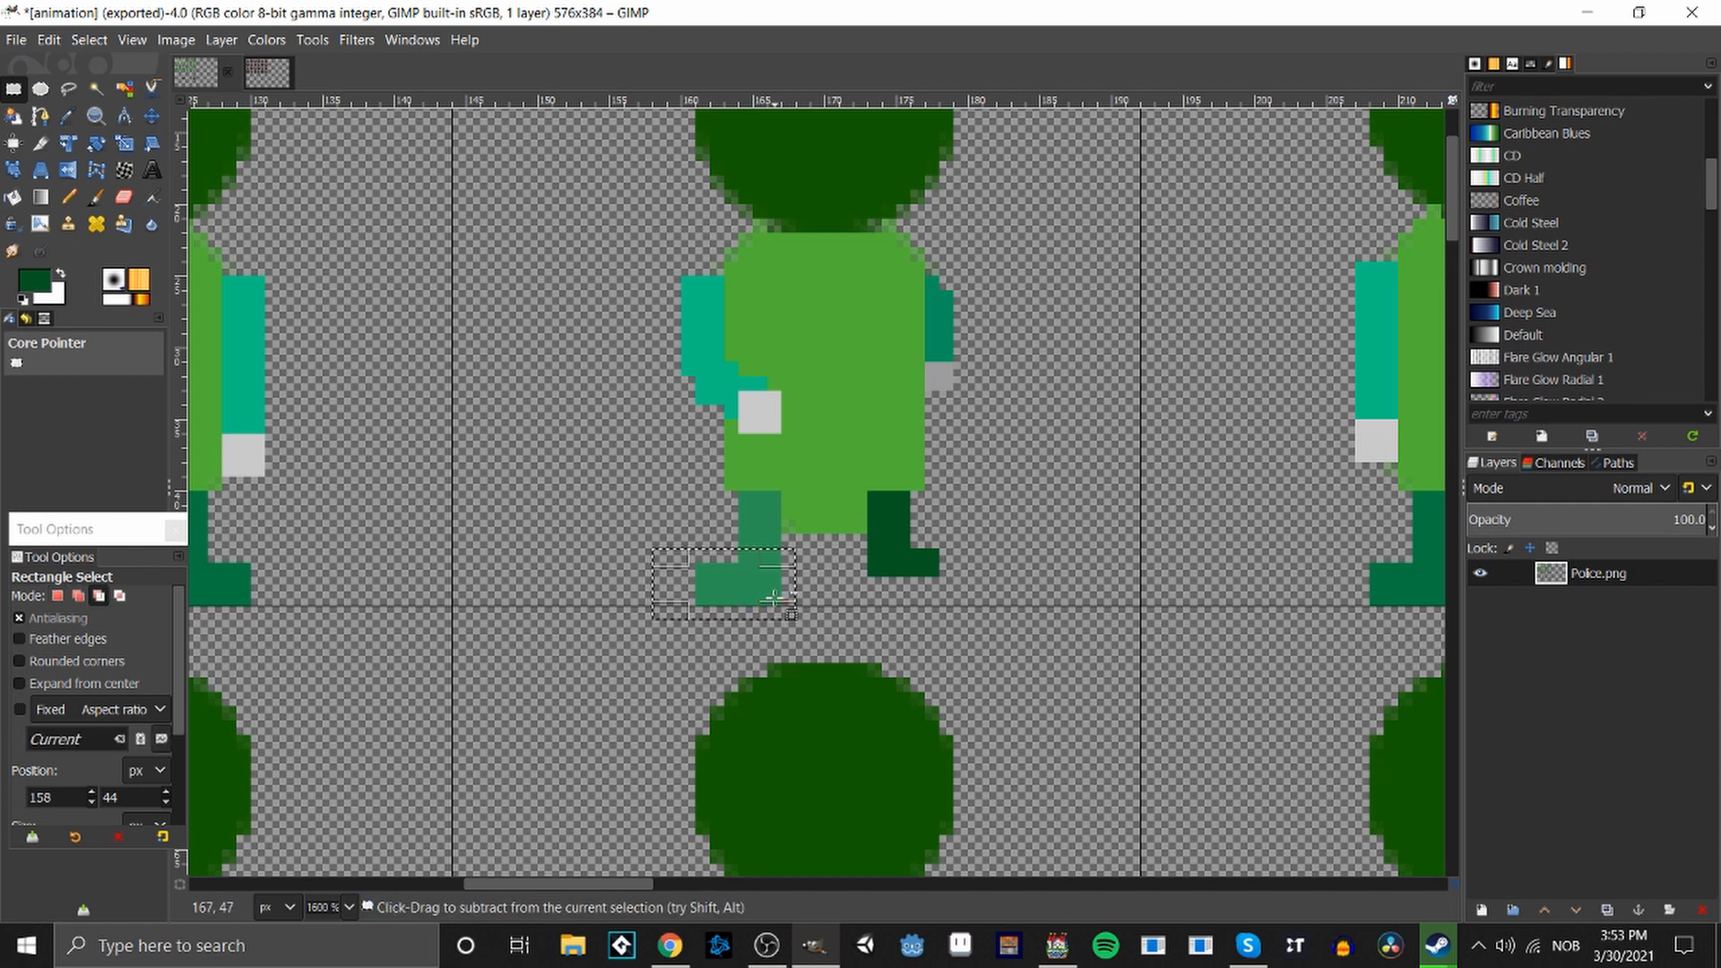
pyautogui.hotkey('ctrl', 'v')
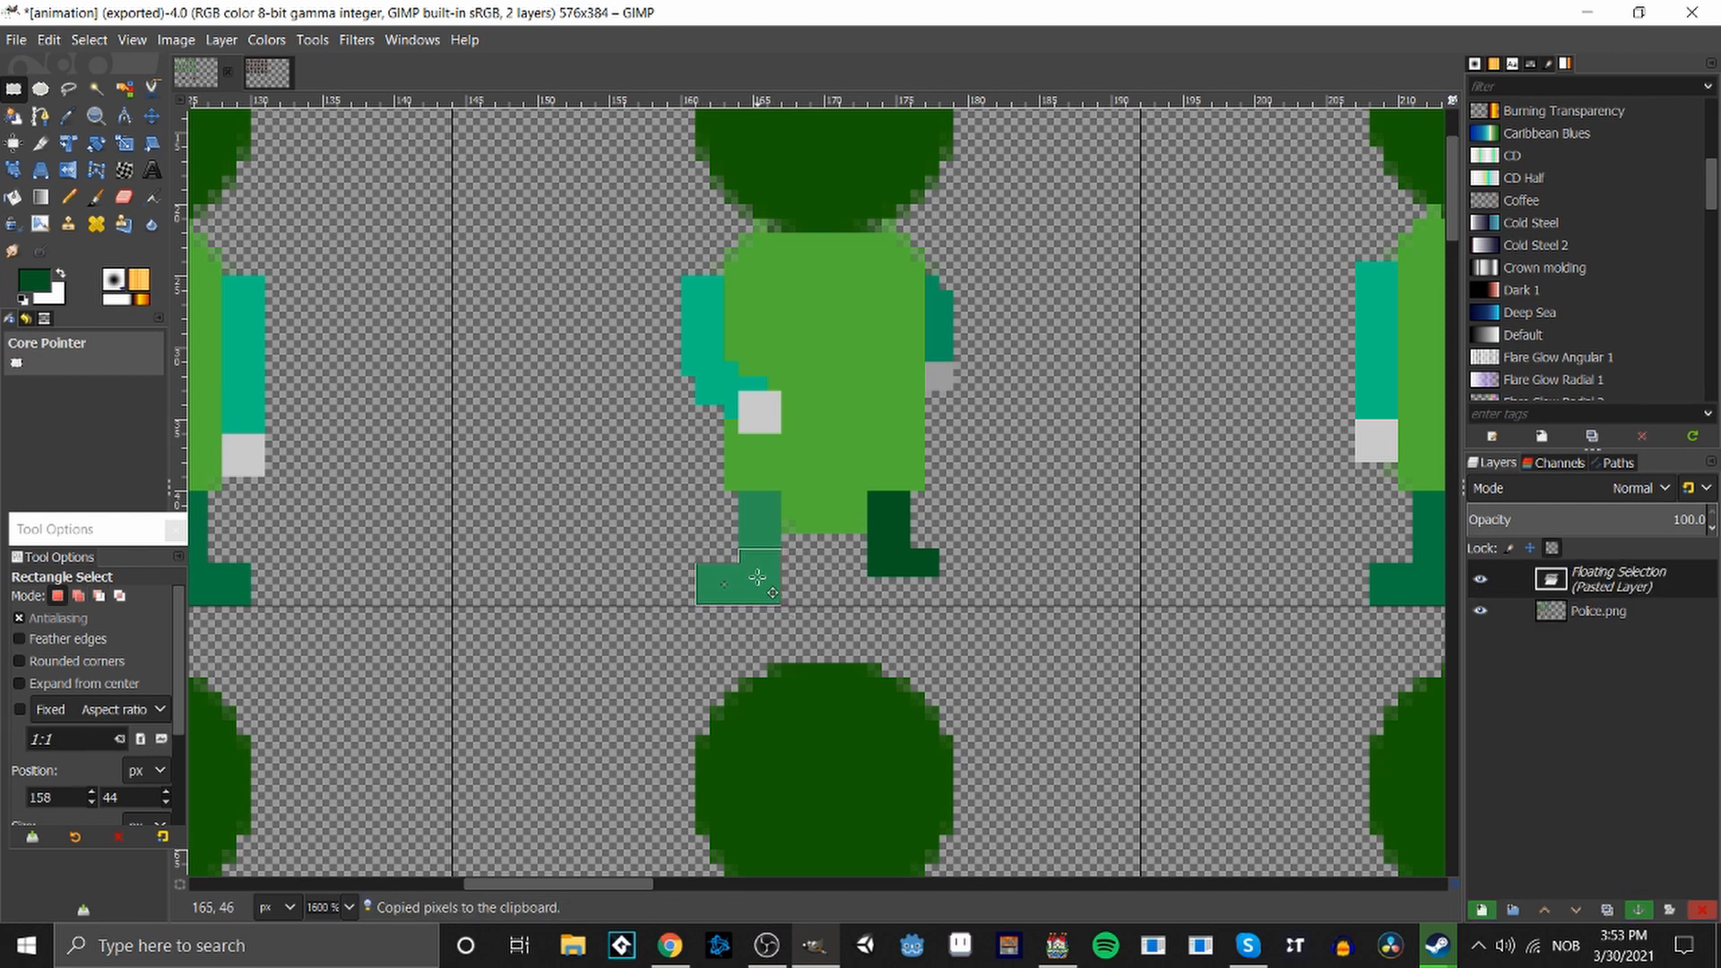
pyautogui.press('Up')
pyautogui.click(841, 609)
# Select the bottom pixel strip of the fourth figure's left-side foot and raise its Hue-Chroma lightness to about 11.
pyautogui.scroll(3, 843, 618)
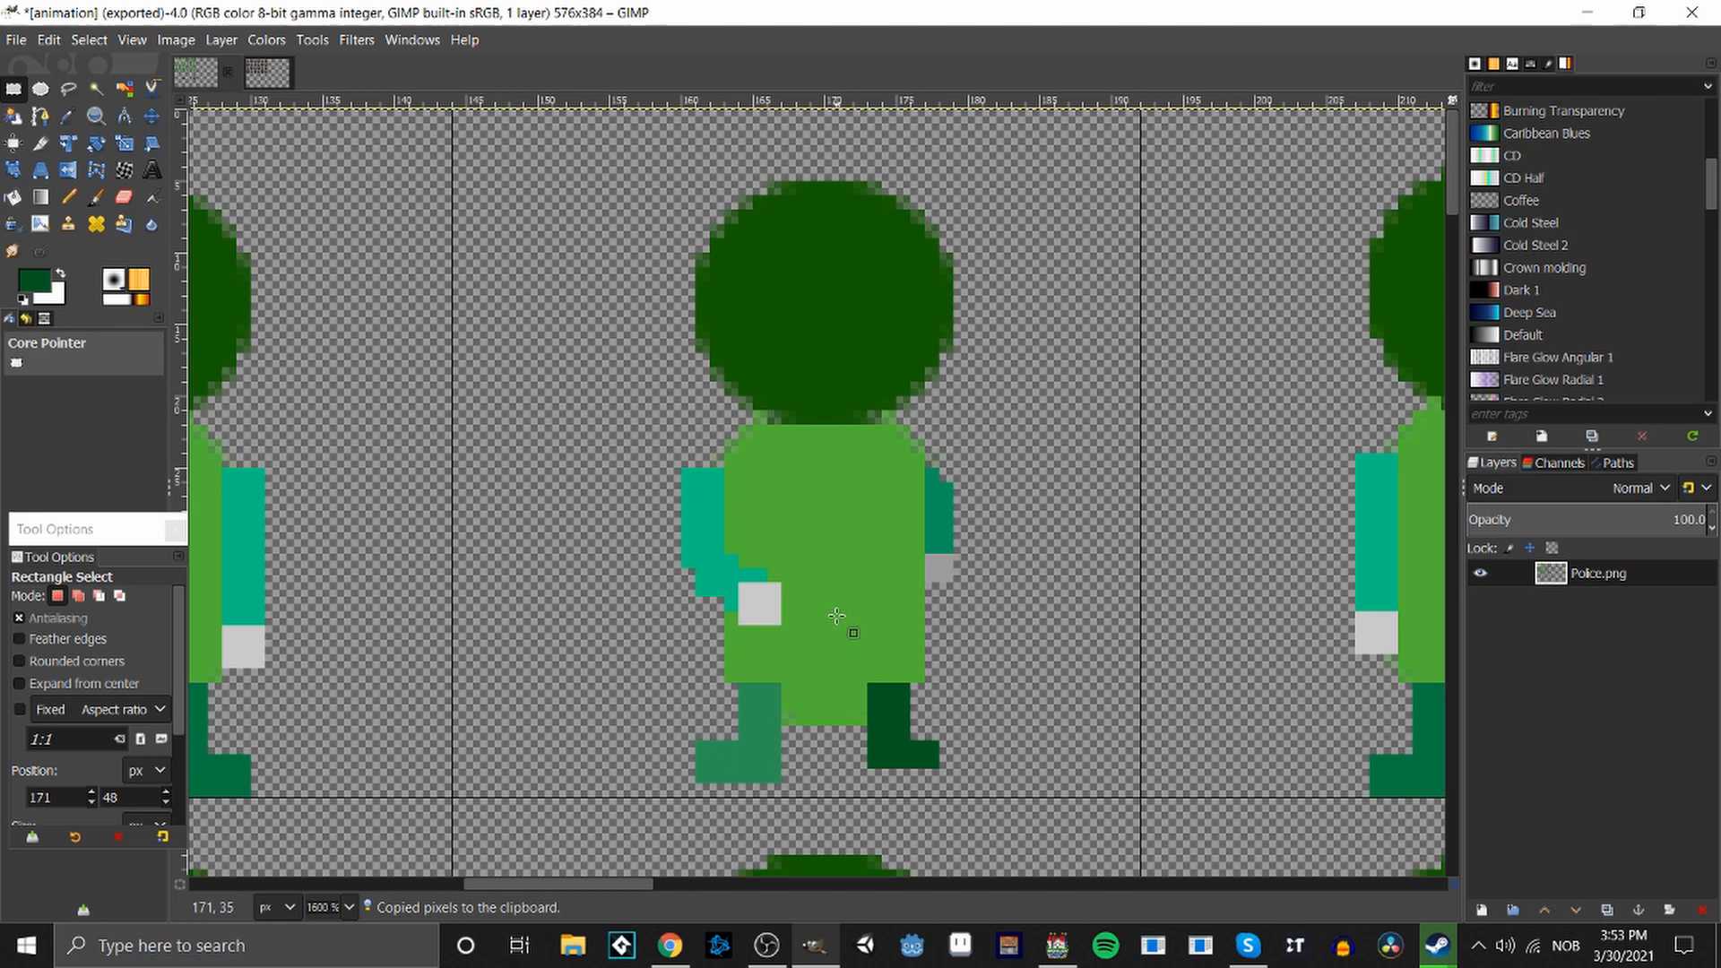
pyautogui.scroll(-3, 836, 616)
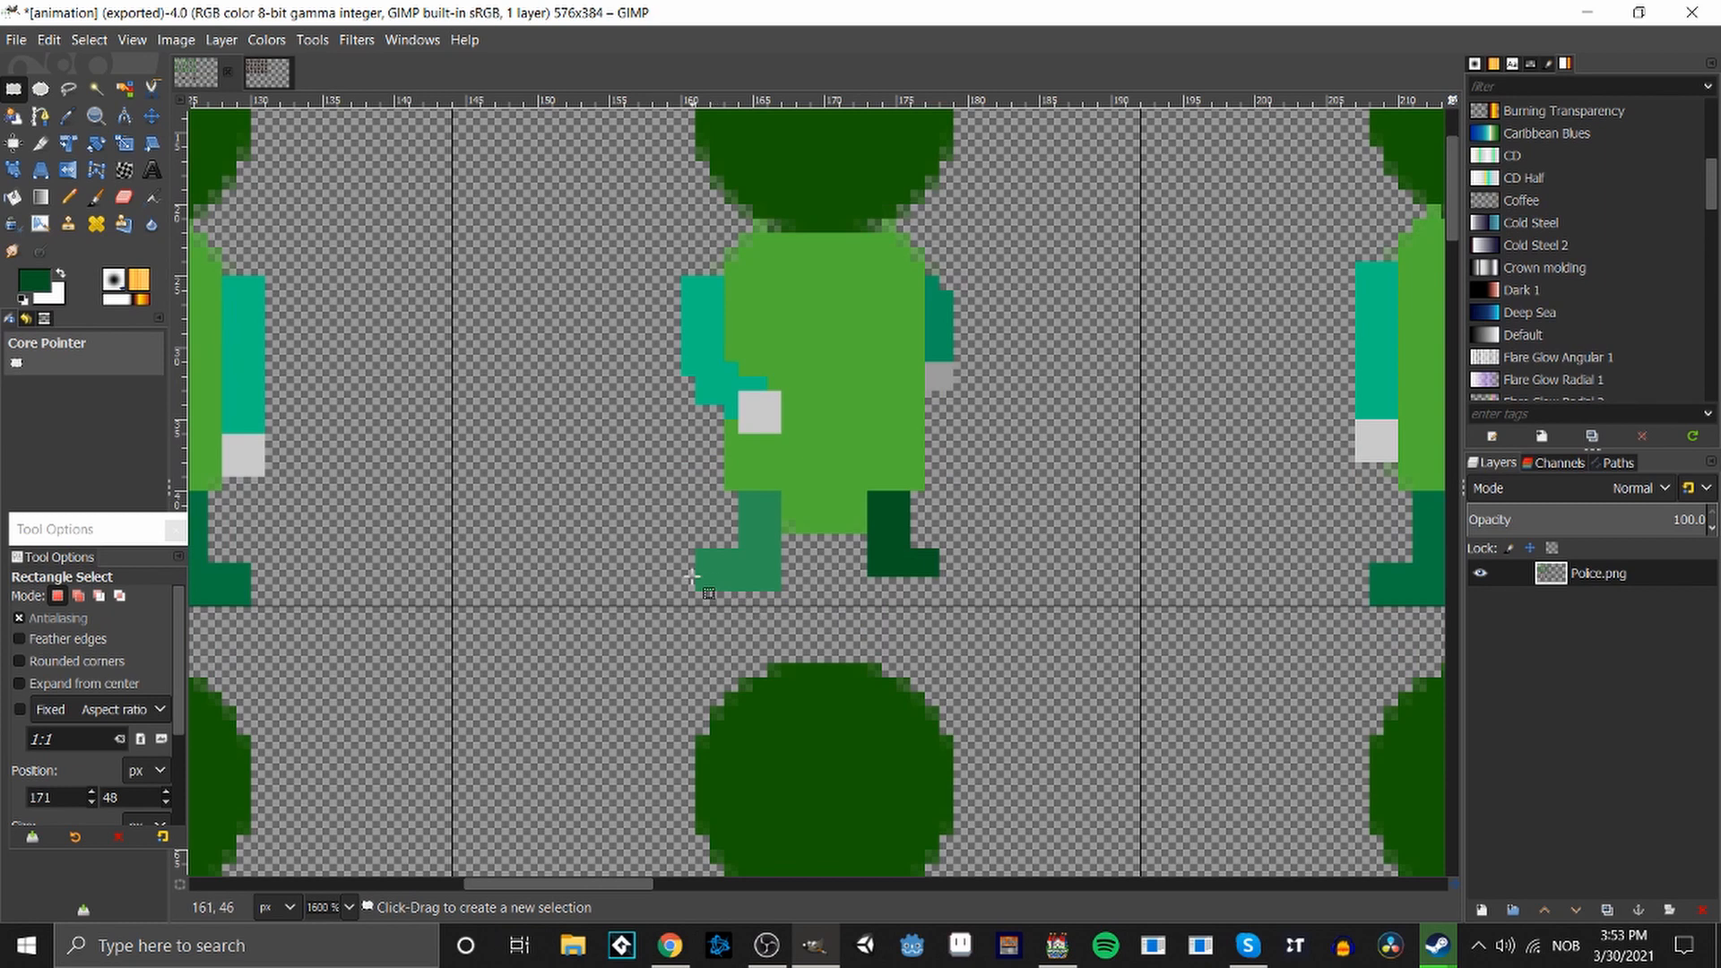
pyautogui.moveTo(692, 576); pyautogui.dragTo(803, 614)
pyautogui.rightClick(747, 588)
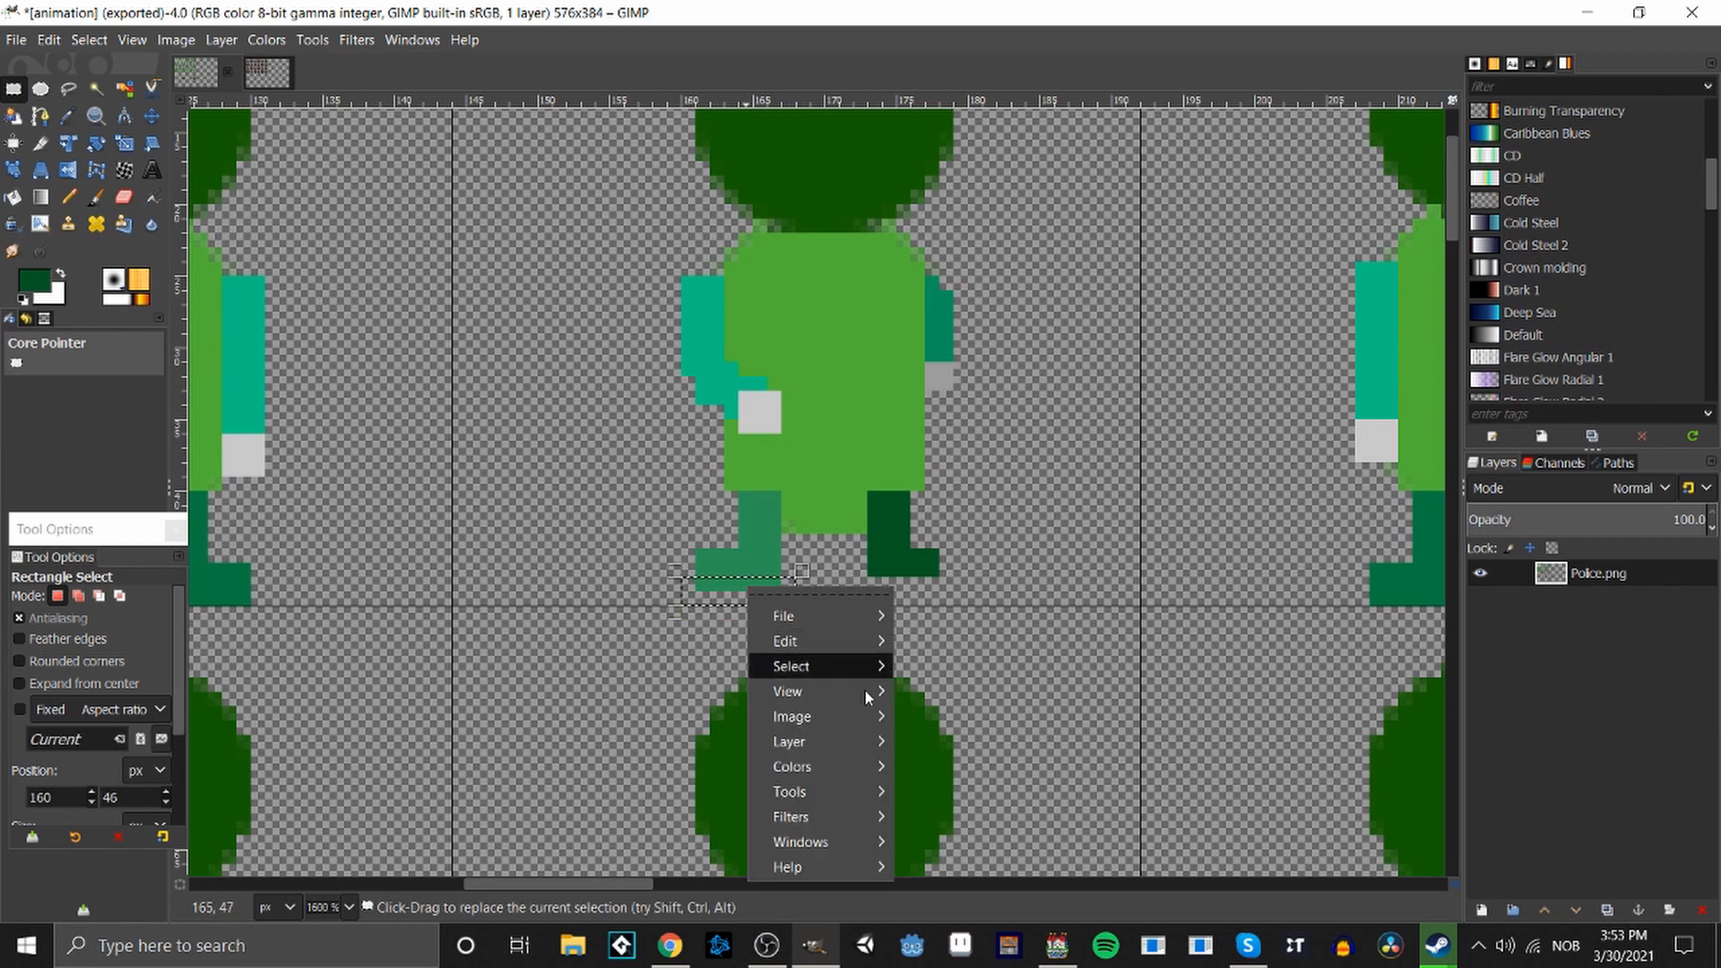
pyautogui.moveTo(852, 768)
pyautogui.click(968, 337)
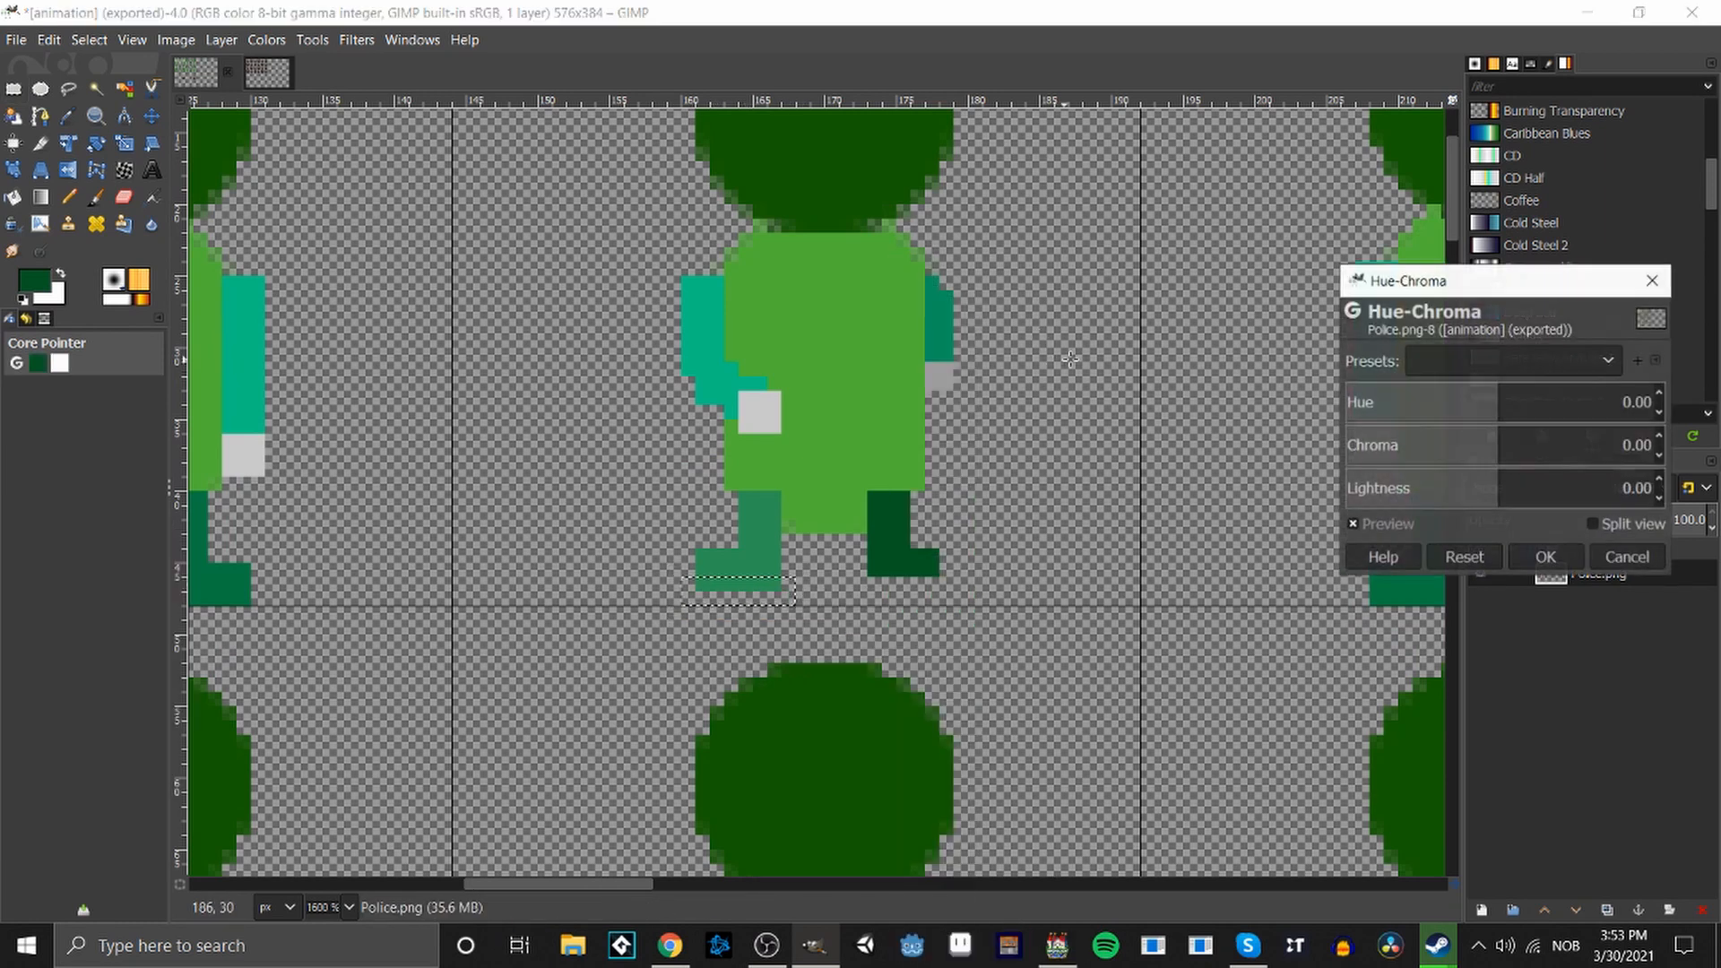
pyautogui.moveTo(1490, 494); pyautogui.dragTo(1519, 492)
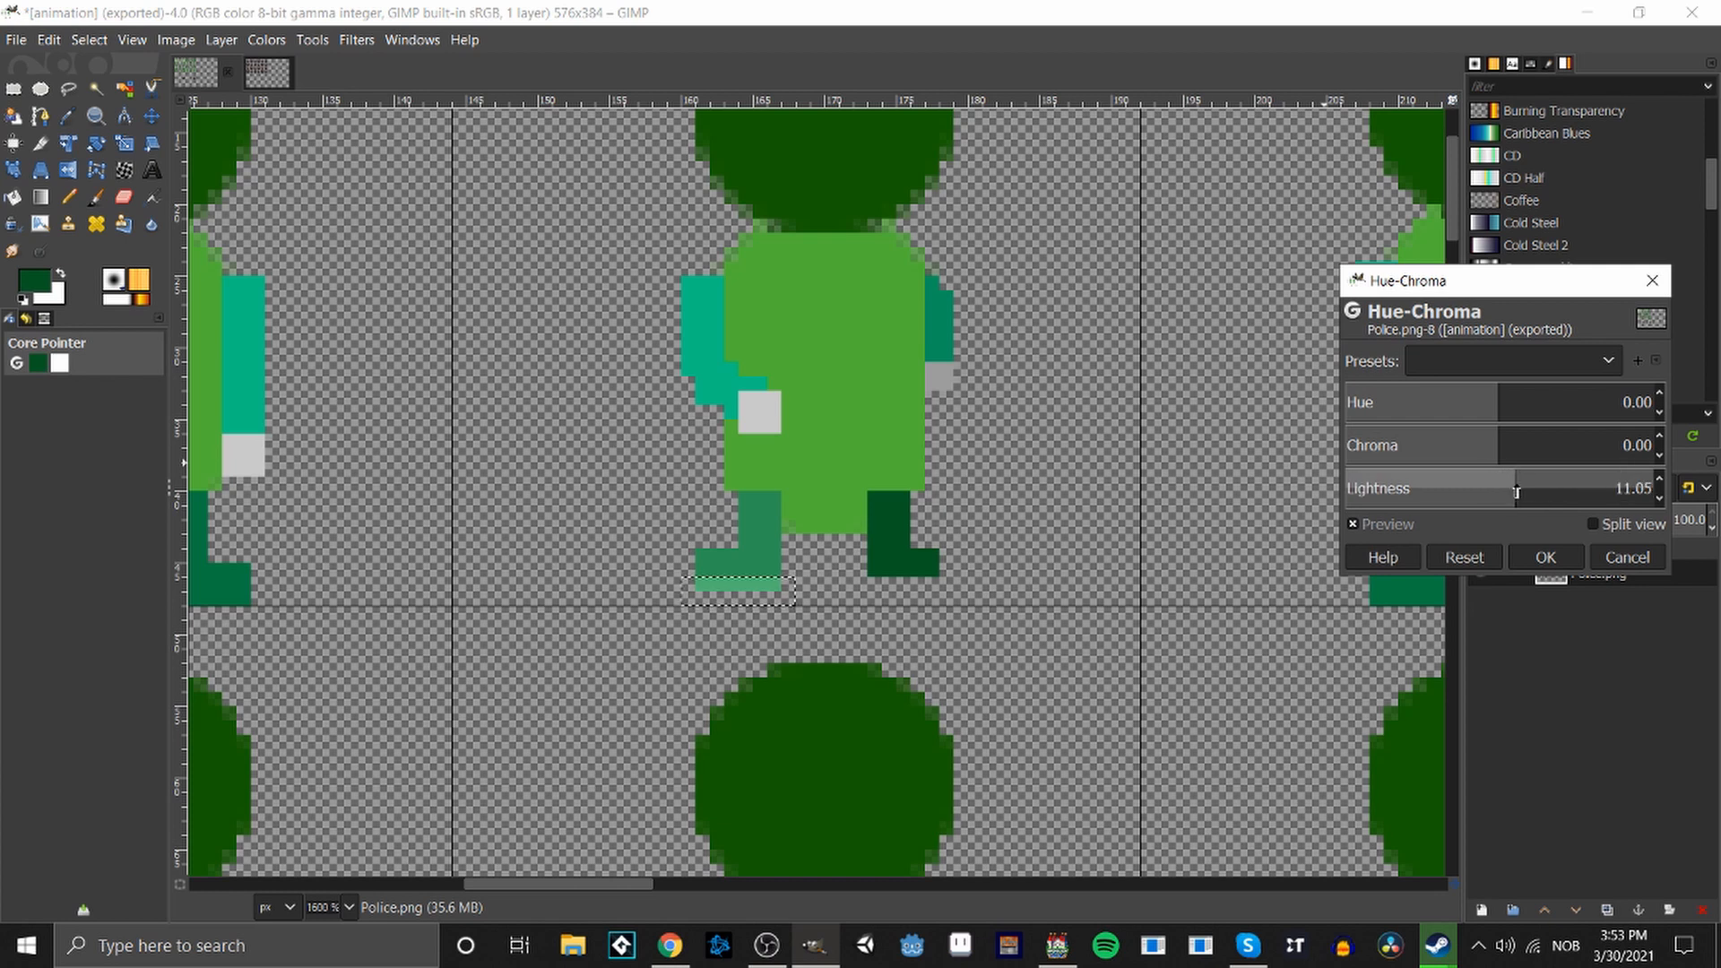
pyautogui.click(1546, 558)
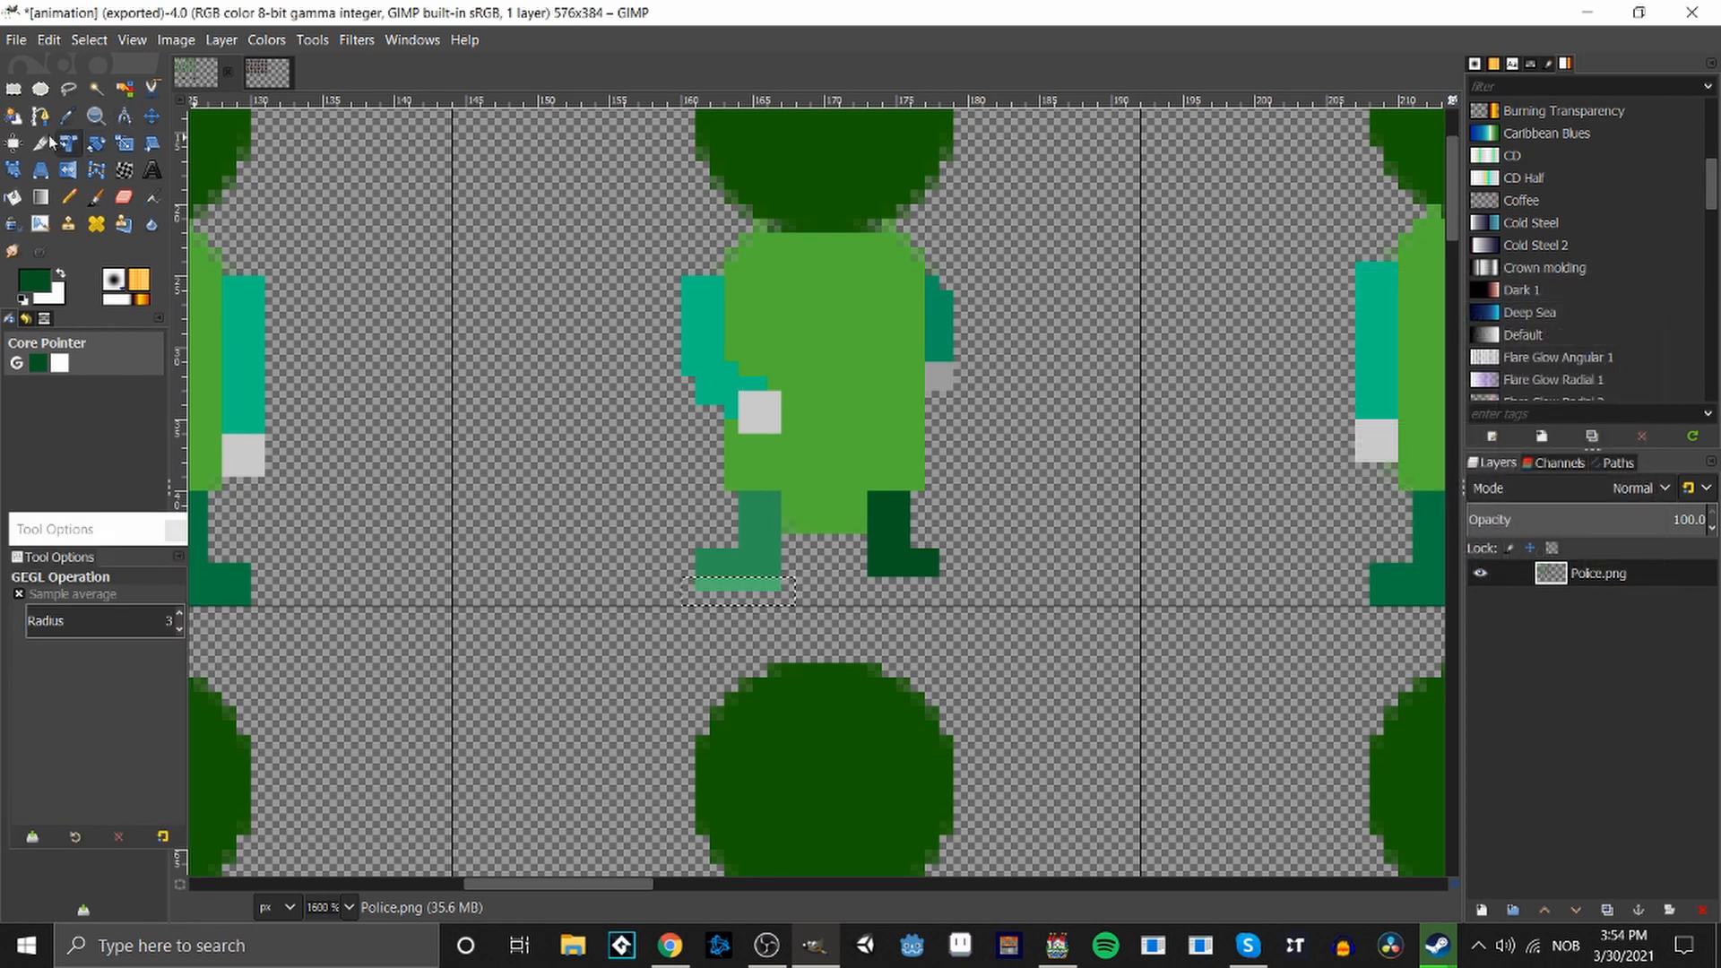
pyautogui.press('r')
pyautogui.click(1030, 475)
# Sample the light green of the left-side foot's sole and pencil it over the toe and the pixel row above.
pyautogui.scroll(2, 1058, 489)
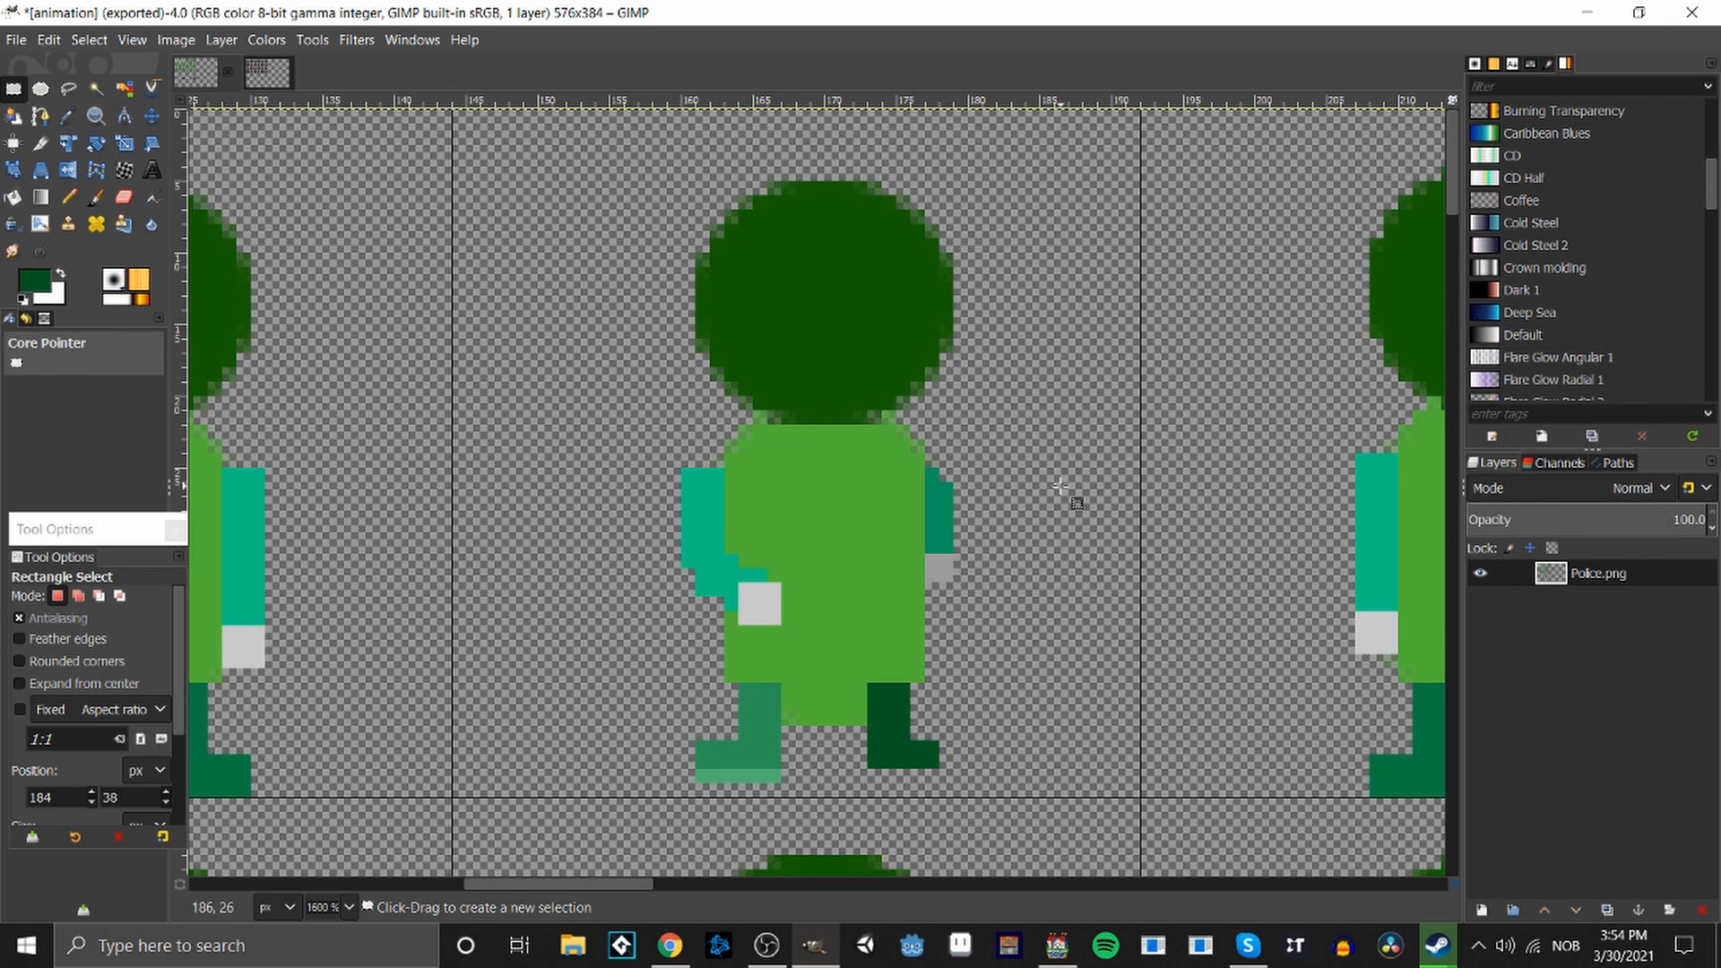
pyautogui.keyDown('ctrl'); pyautogui.scroll(-2, 1060, 487); pyautogui.keyUp('ctrl')
pyautogui.keyDown('ctrl'); pyautogui.scroll(3, 912, 623); pyautogui.keyUp('ctrl')
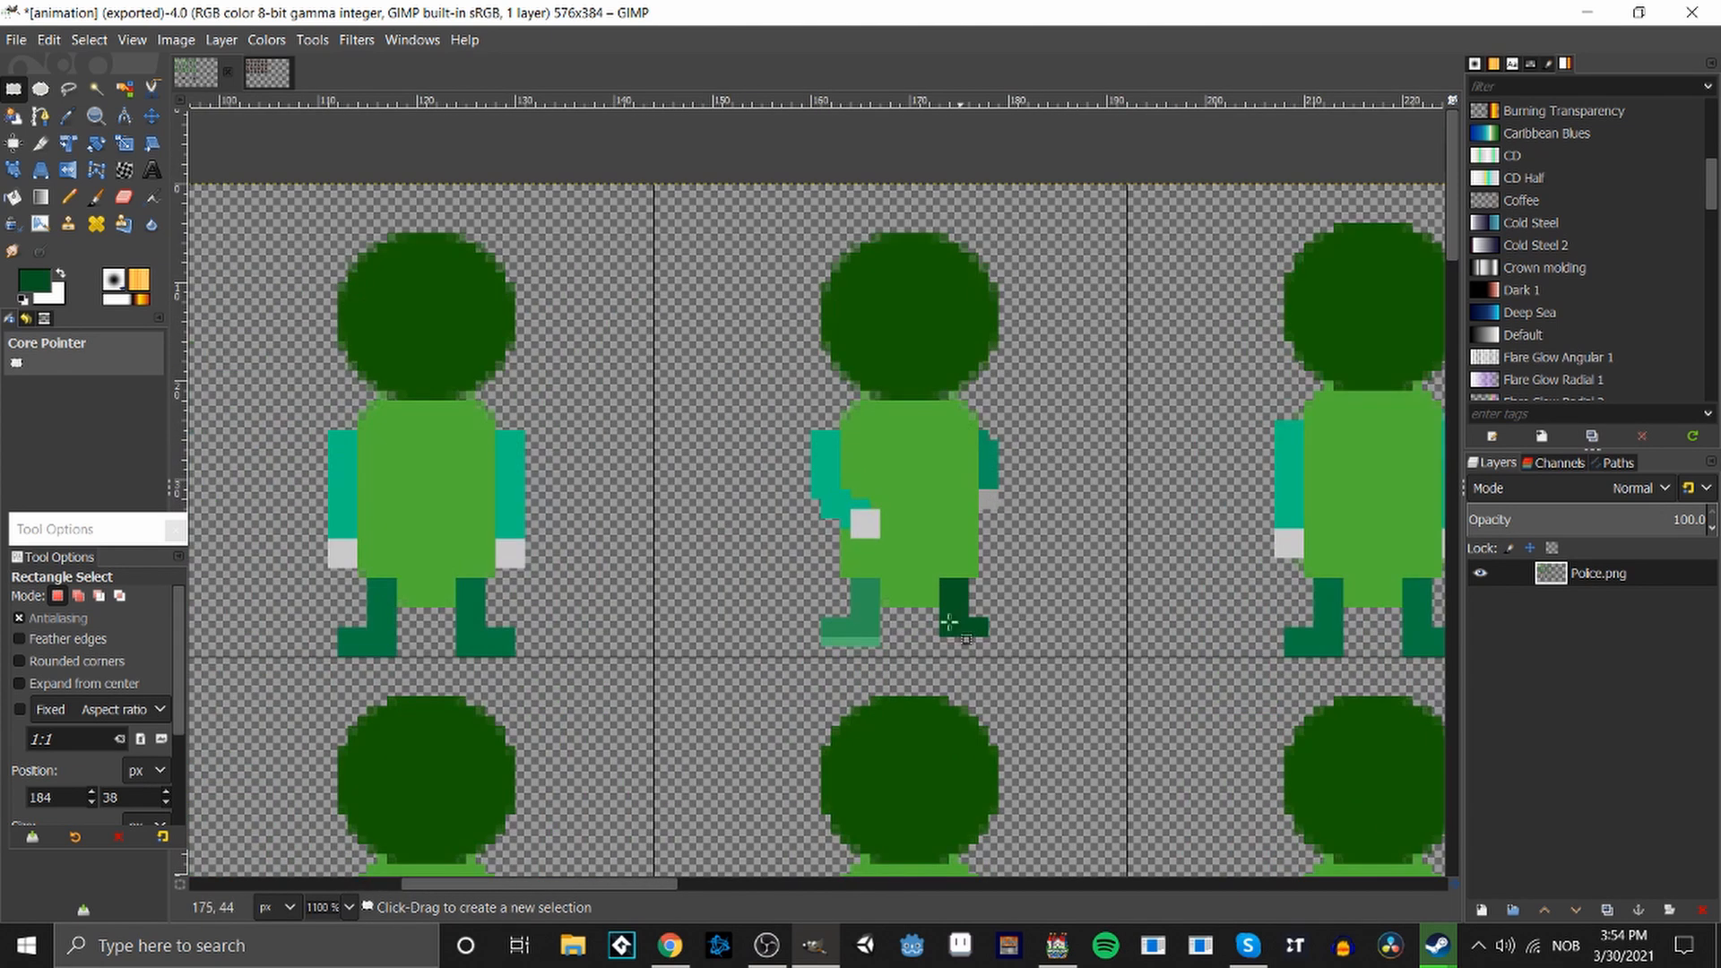
pyautogui.press('o')
pyautogui.click(724, 655)
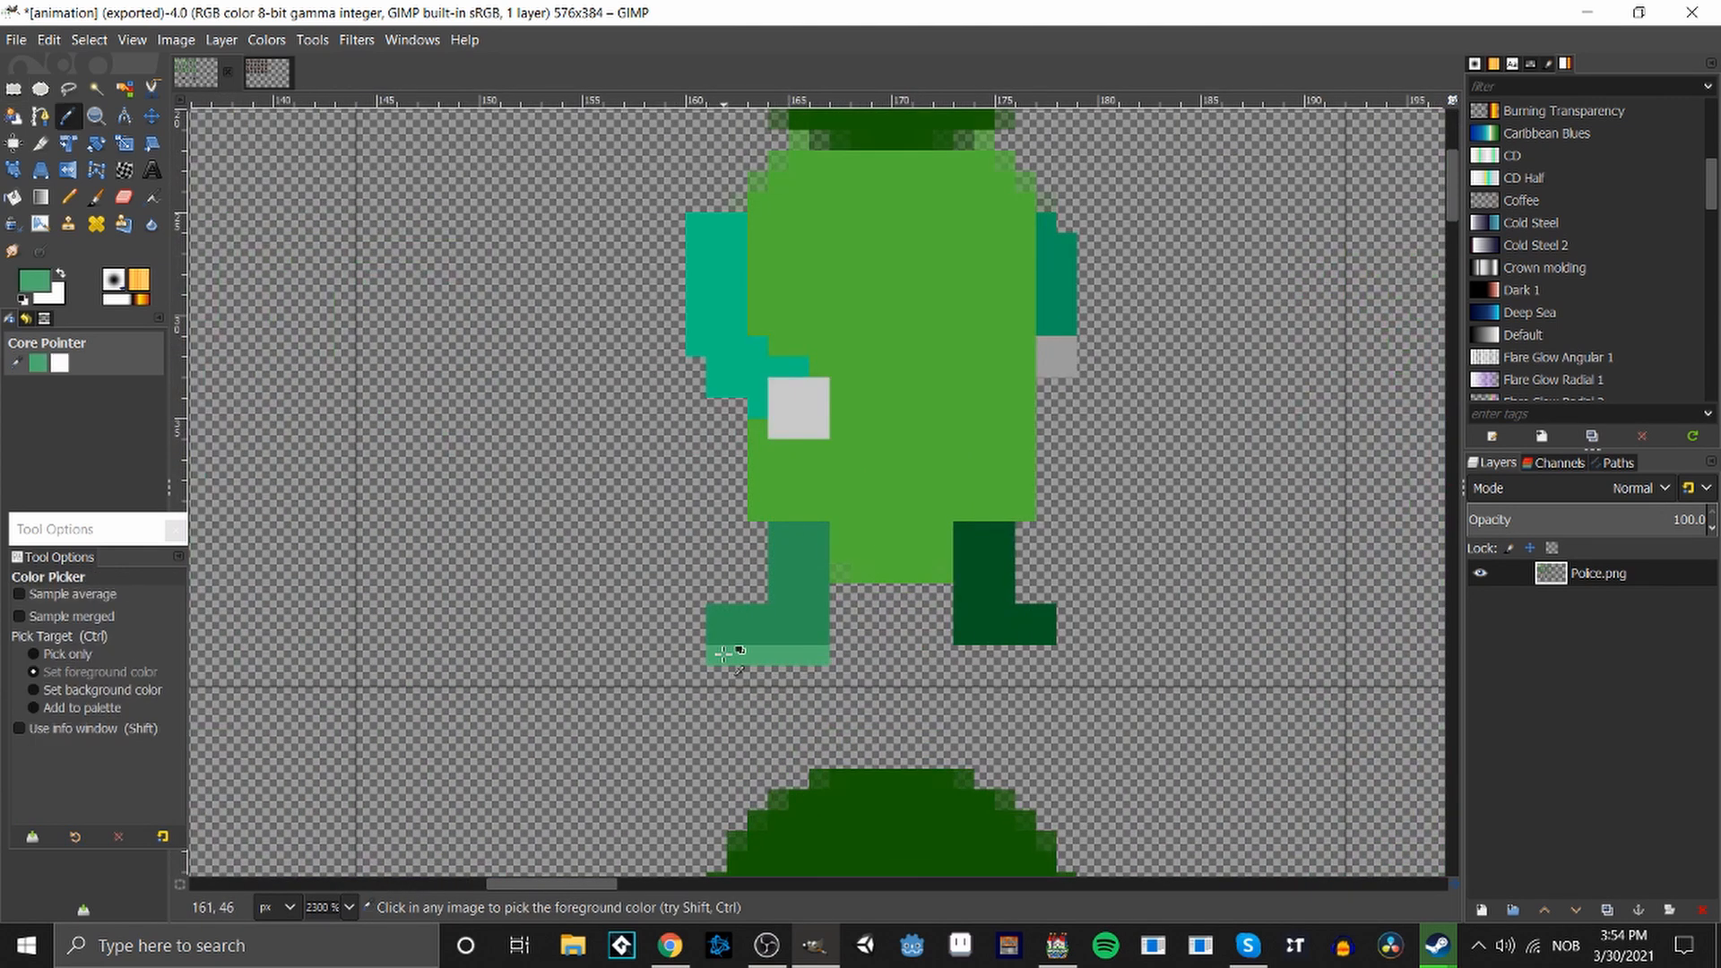
pyautogui.press('n')
pyautogui.moveTo(715, 634); pyautogui.dragTo(800, 644)
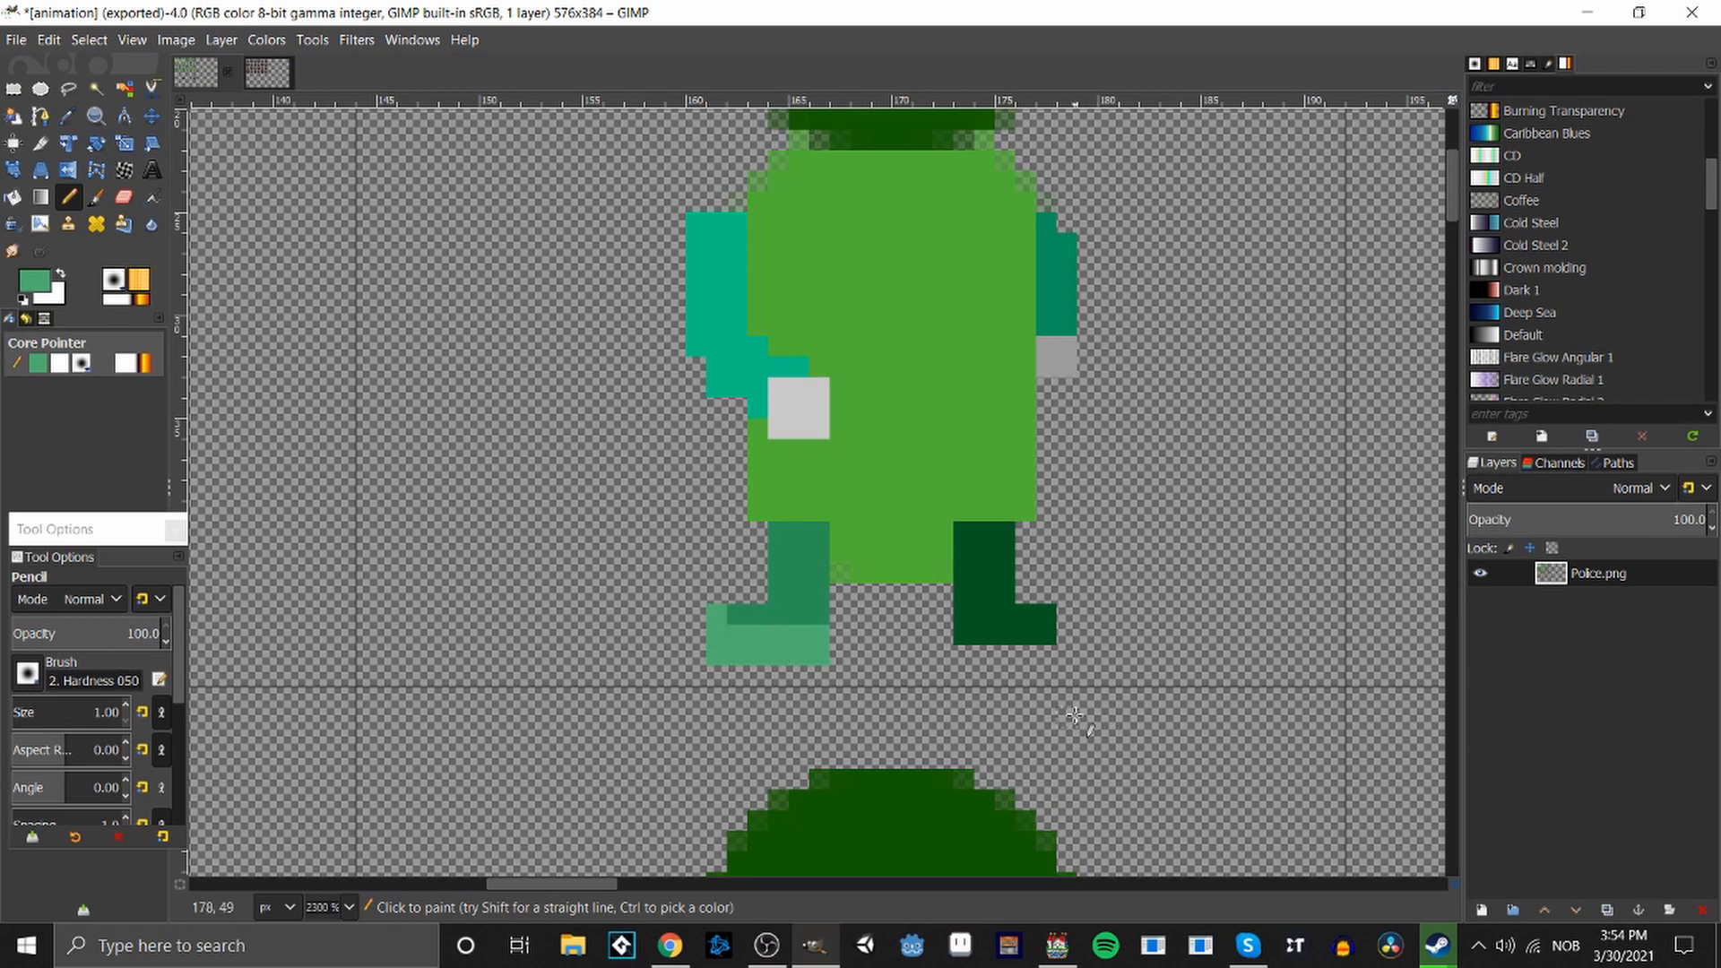
# Copy the fourth figure's arms, torso and legs and paste them in place of the sixth figure's, aligned below its head.
pyautogui.keyDown('ctrl'); pyautogui.scroll(-2, 1080, 710); pyautogui.keyUp('ctrl')
pyautogui.keyDown('ctrl'); pyautogui.scroll(-1, 1082, 709); pyautogui.keyUp('ctrl')
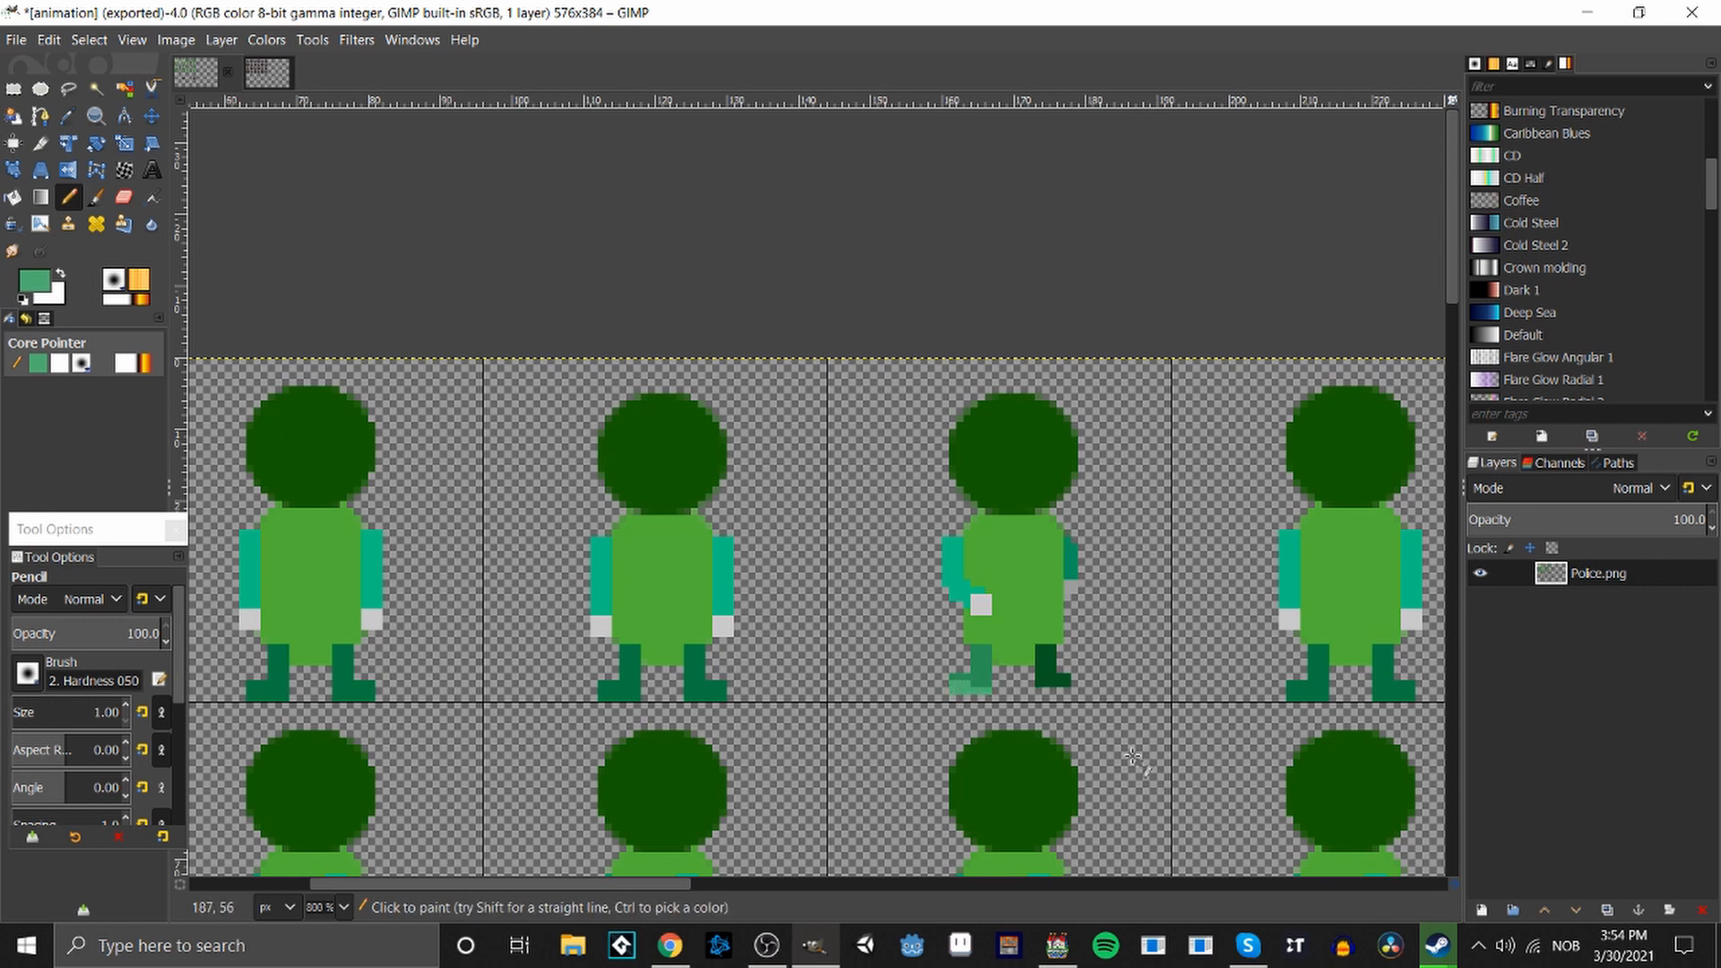
pyautogui.scroll(-1, 1184, 708)
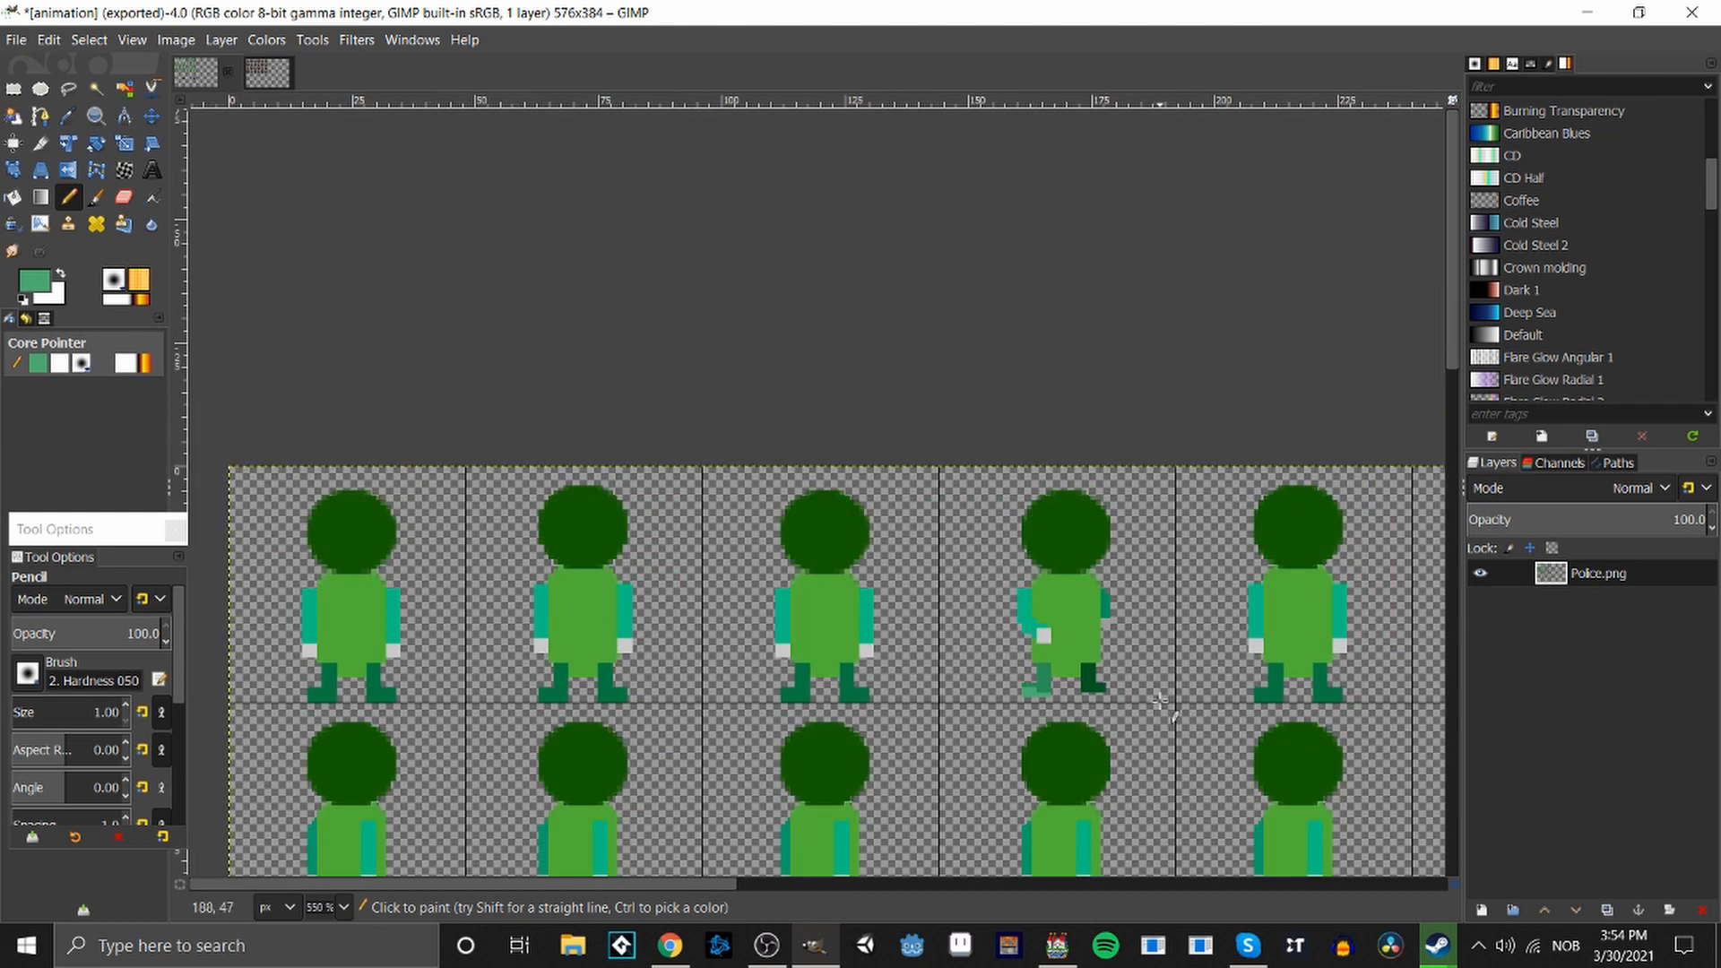
pyautogui.scroll(2, 1220, 642)
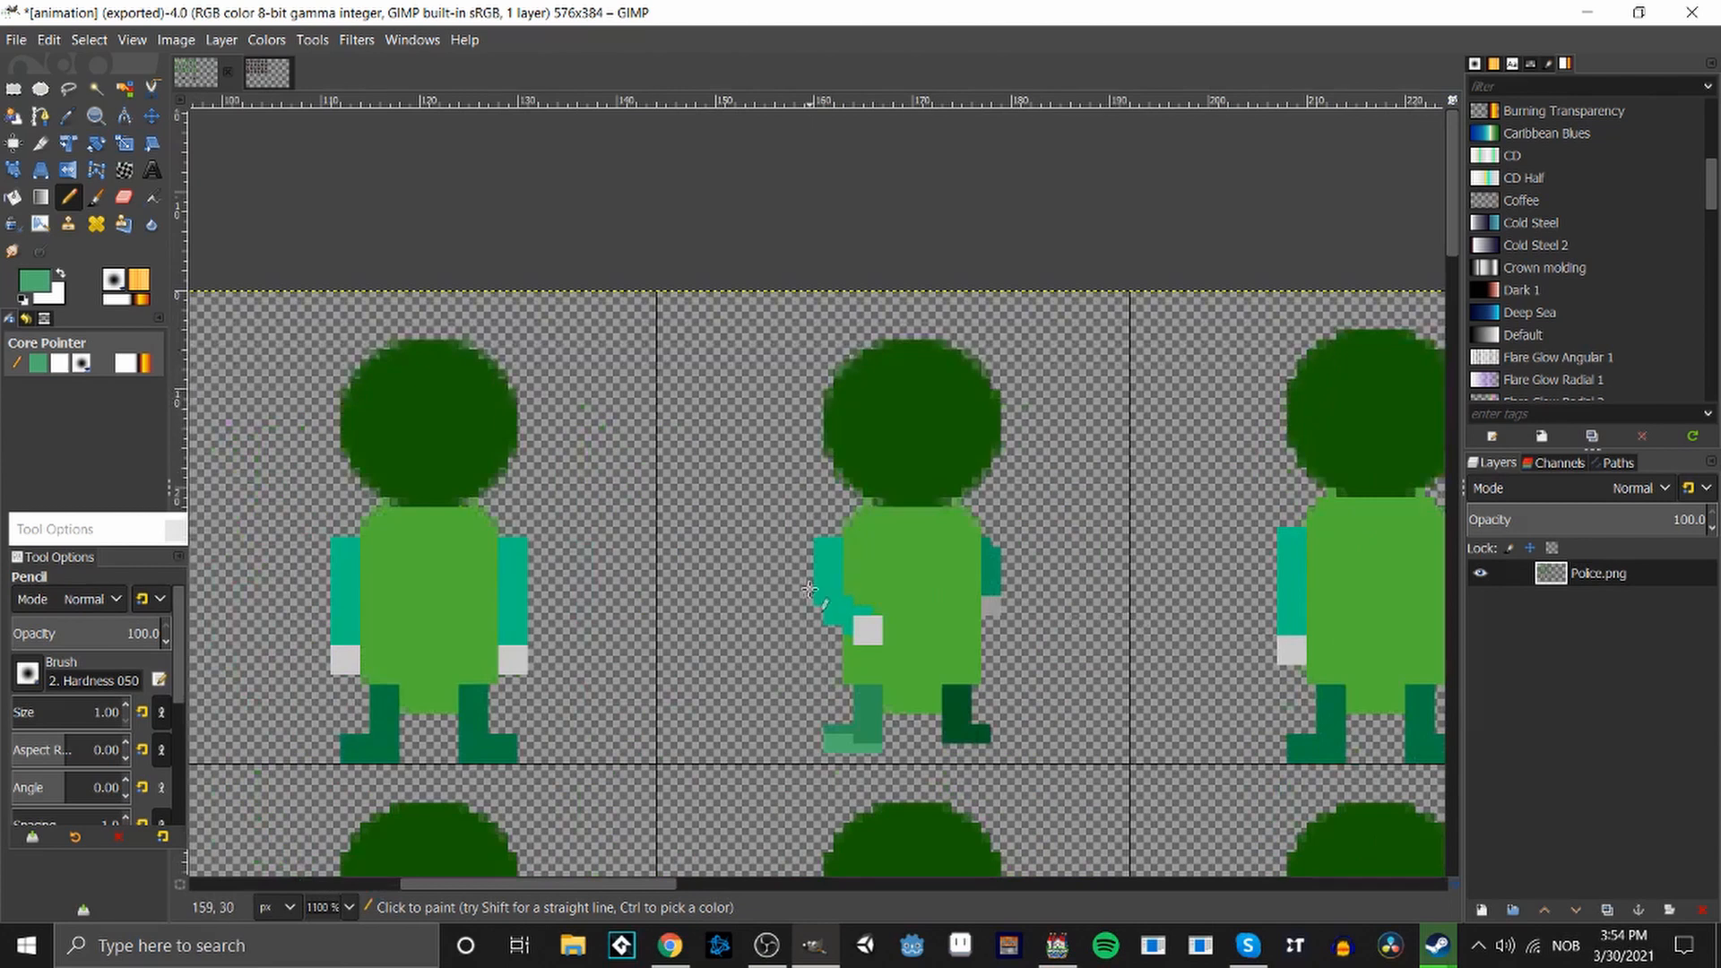
pyautogui.press('r')
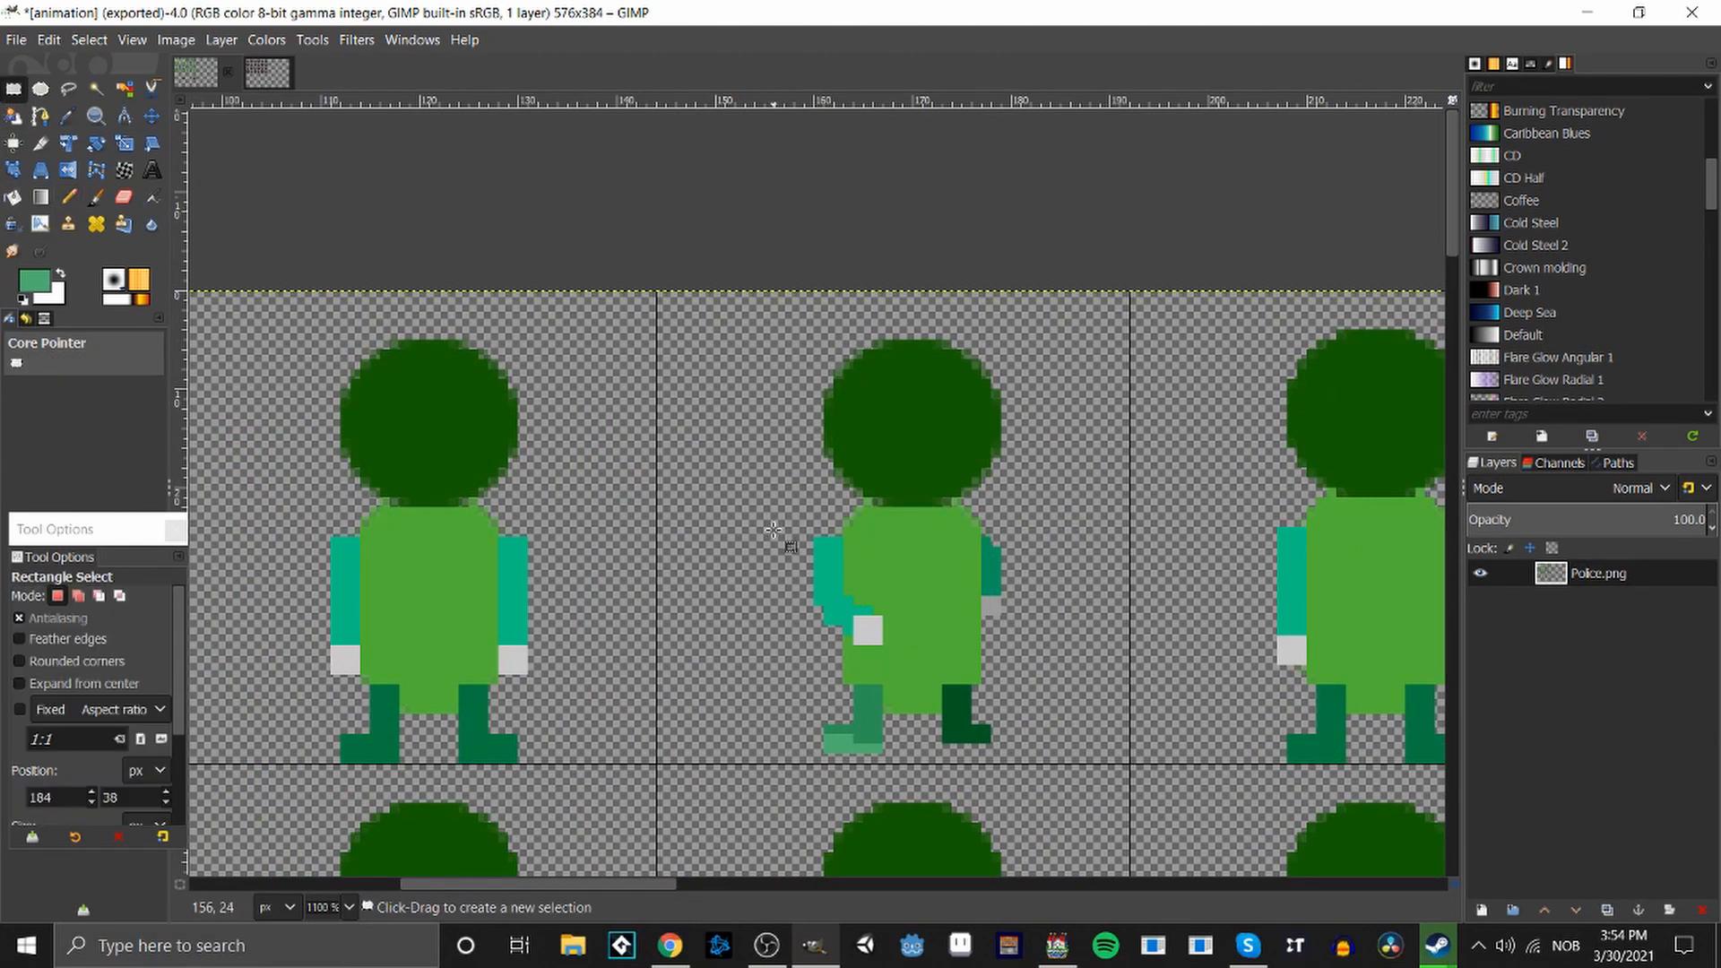
pyautogui.moveTo(773, 530); pyautogui.dragTo(1030, 762)
pyautogui.hotkey('ctrl', 'c')
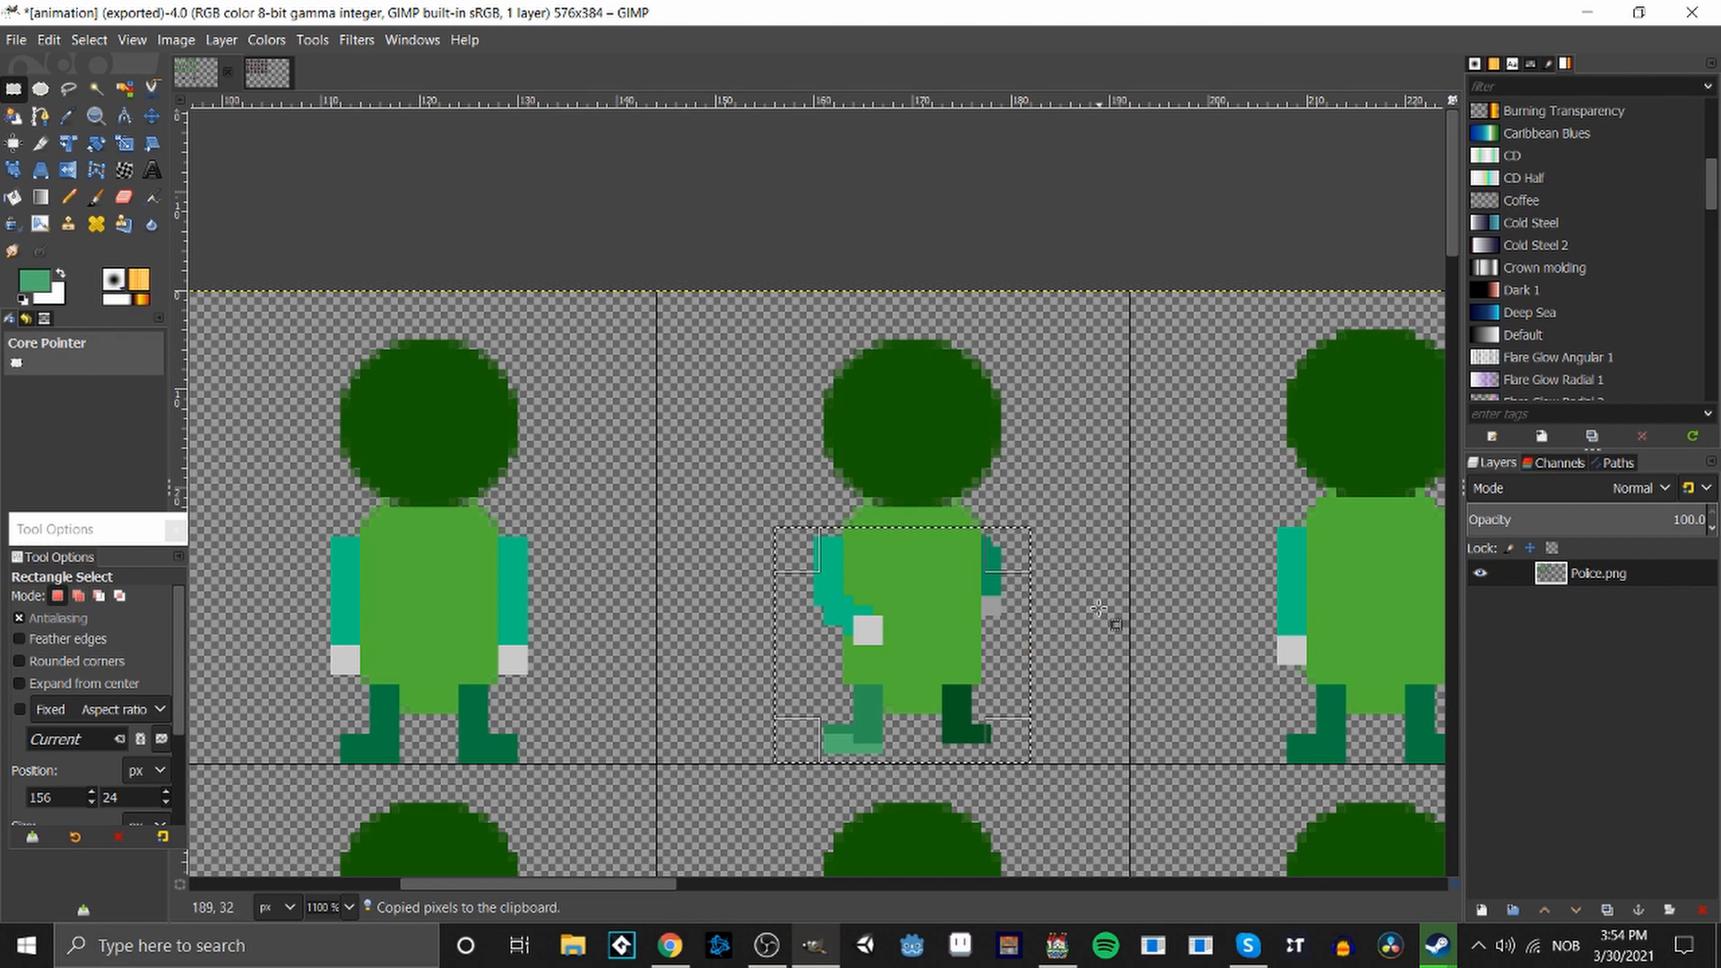
pyautogui.click(1099, 609)
pyautogui.moveTo(650, 882); pyautogui.dragTo(846, 893)
pyautogui.moveTo(952, 538); pyautogui.dragTo(1237, 764)
pyautogui.hotkey('ctrl', 'v')
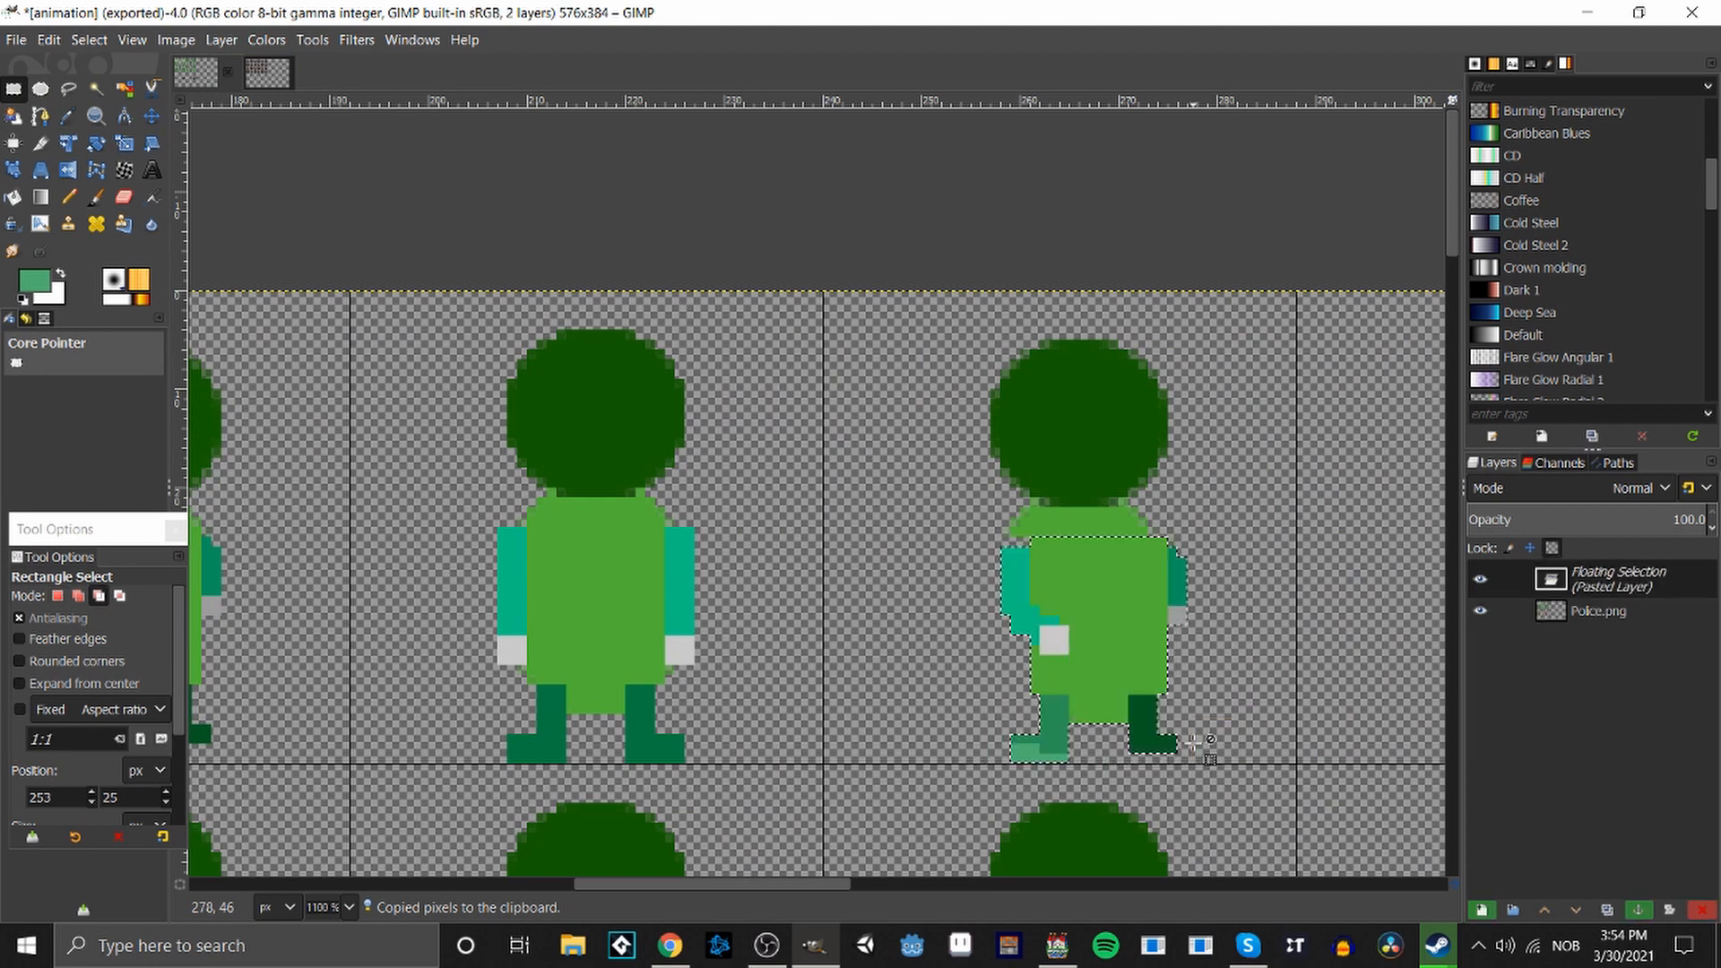
pyautogui.moveTo(1100, 593); pyautogui.dragTo(1084, 581)
# Flip the pasted body horizontally, realign it under the sixth figure's head and anchor it to the sprite layer.
pyautogui.rightClick(1085, 582)
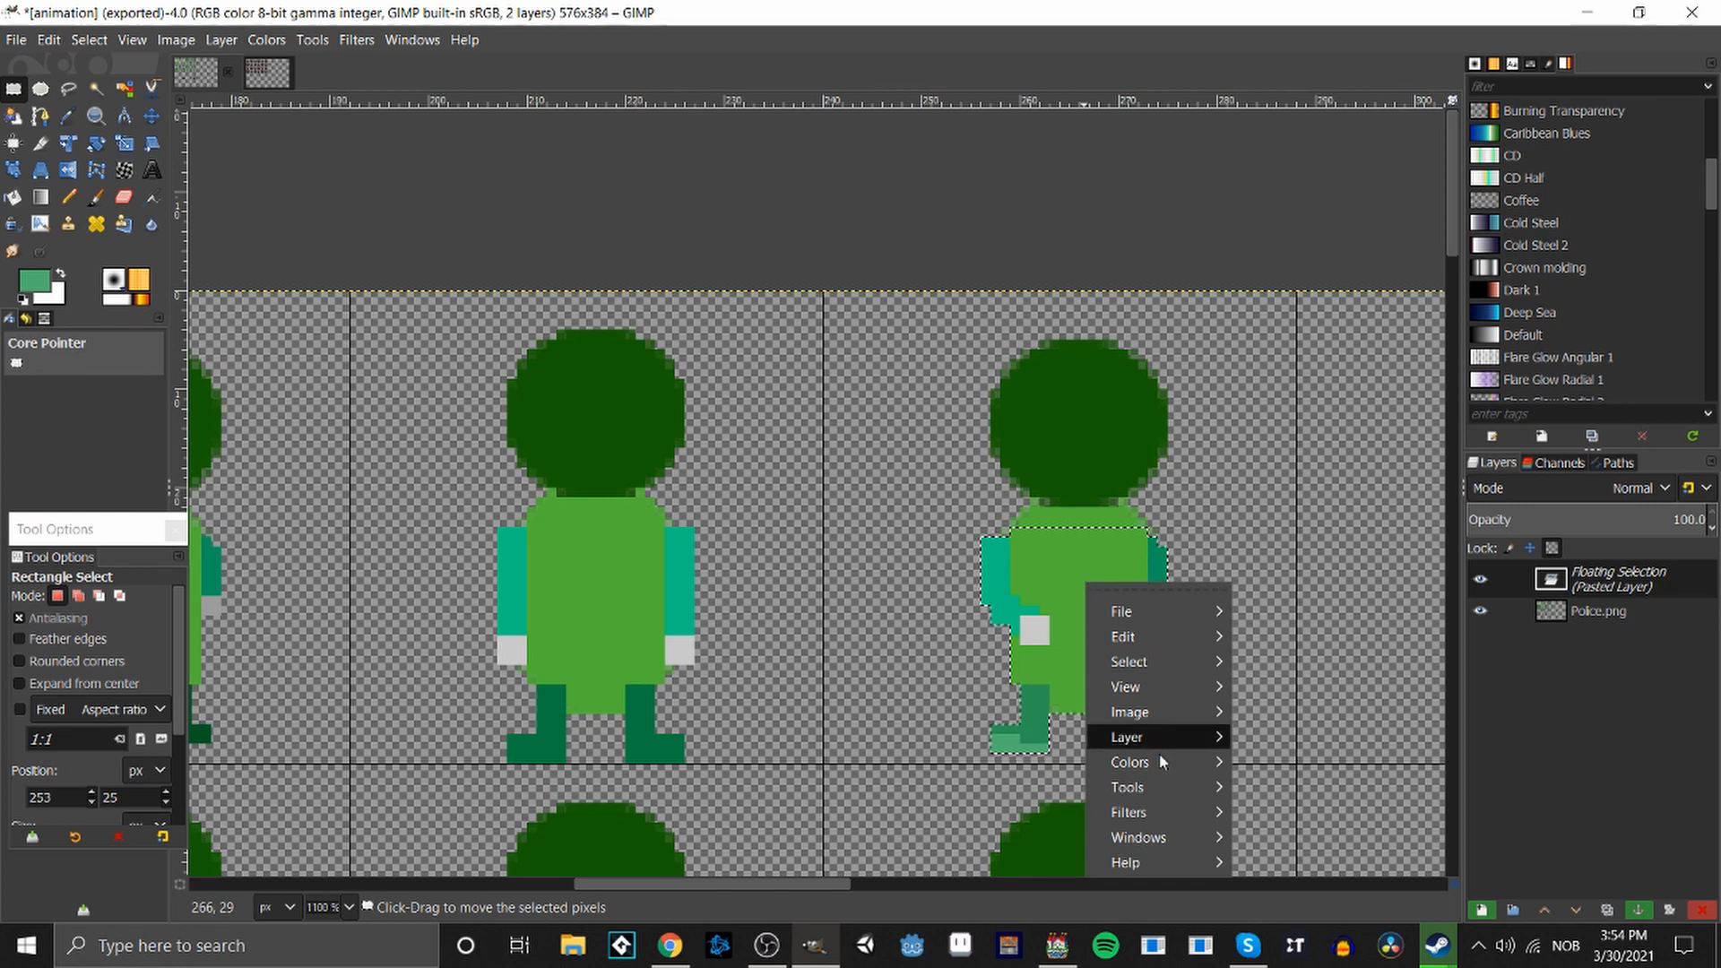
pyautogui.moveTo(1158, 787)
pyautogui.moveTo(1347, 699)
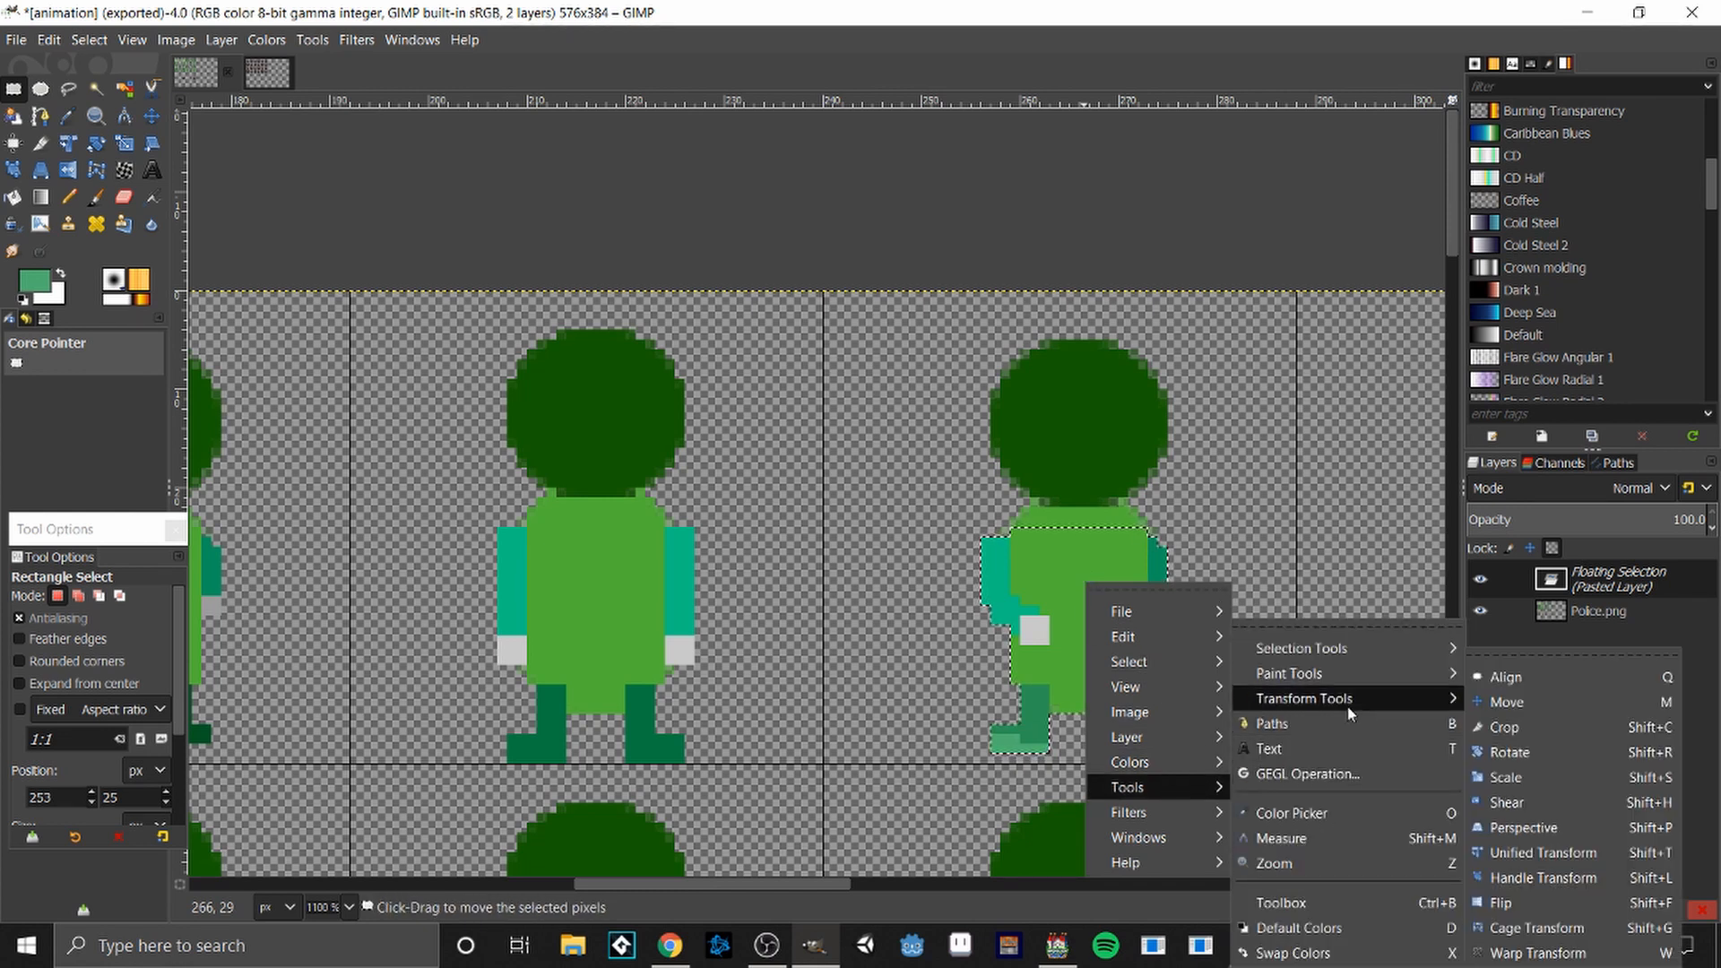
pyautogui.click(1552, 901)
pyautogui.click(1225, 620)
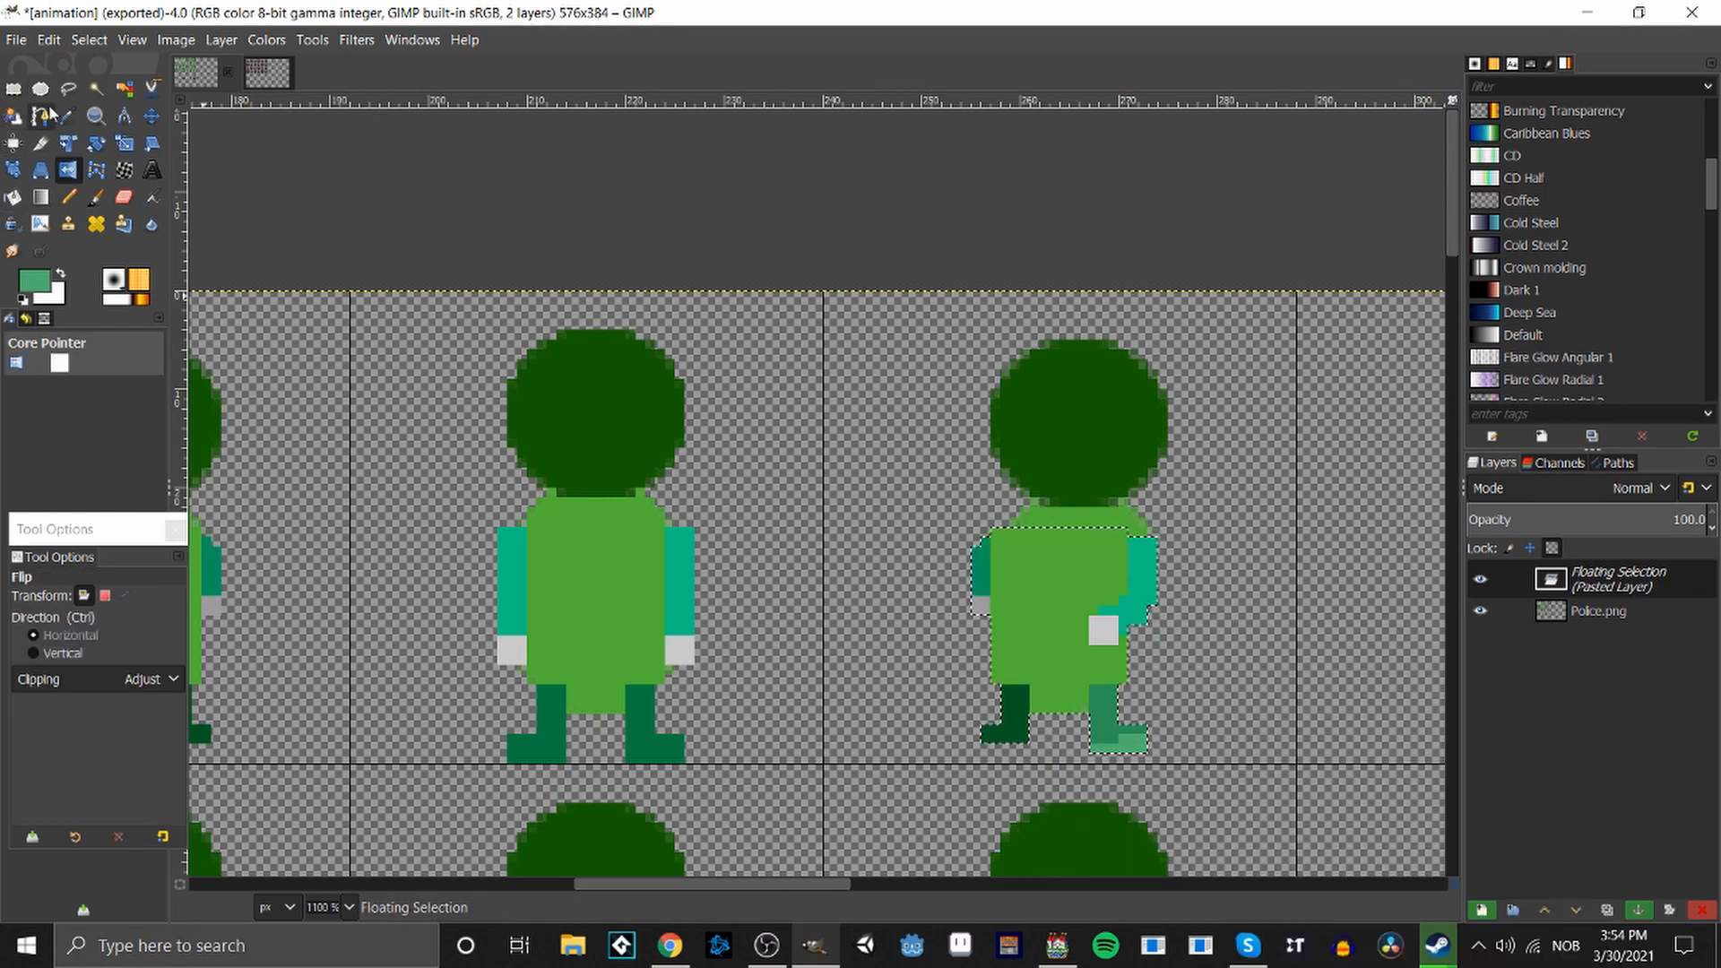
pyautogui.click(15, 89)
pyautogui.moveTo(1067, 595); pyautogui.dragTo(1093, 600)
pyautogui.click(1299, 684)
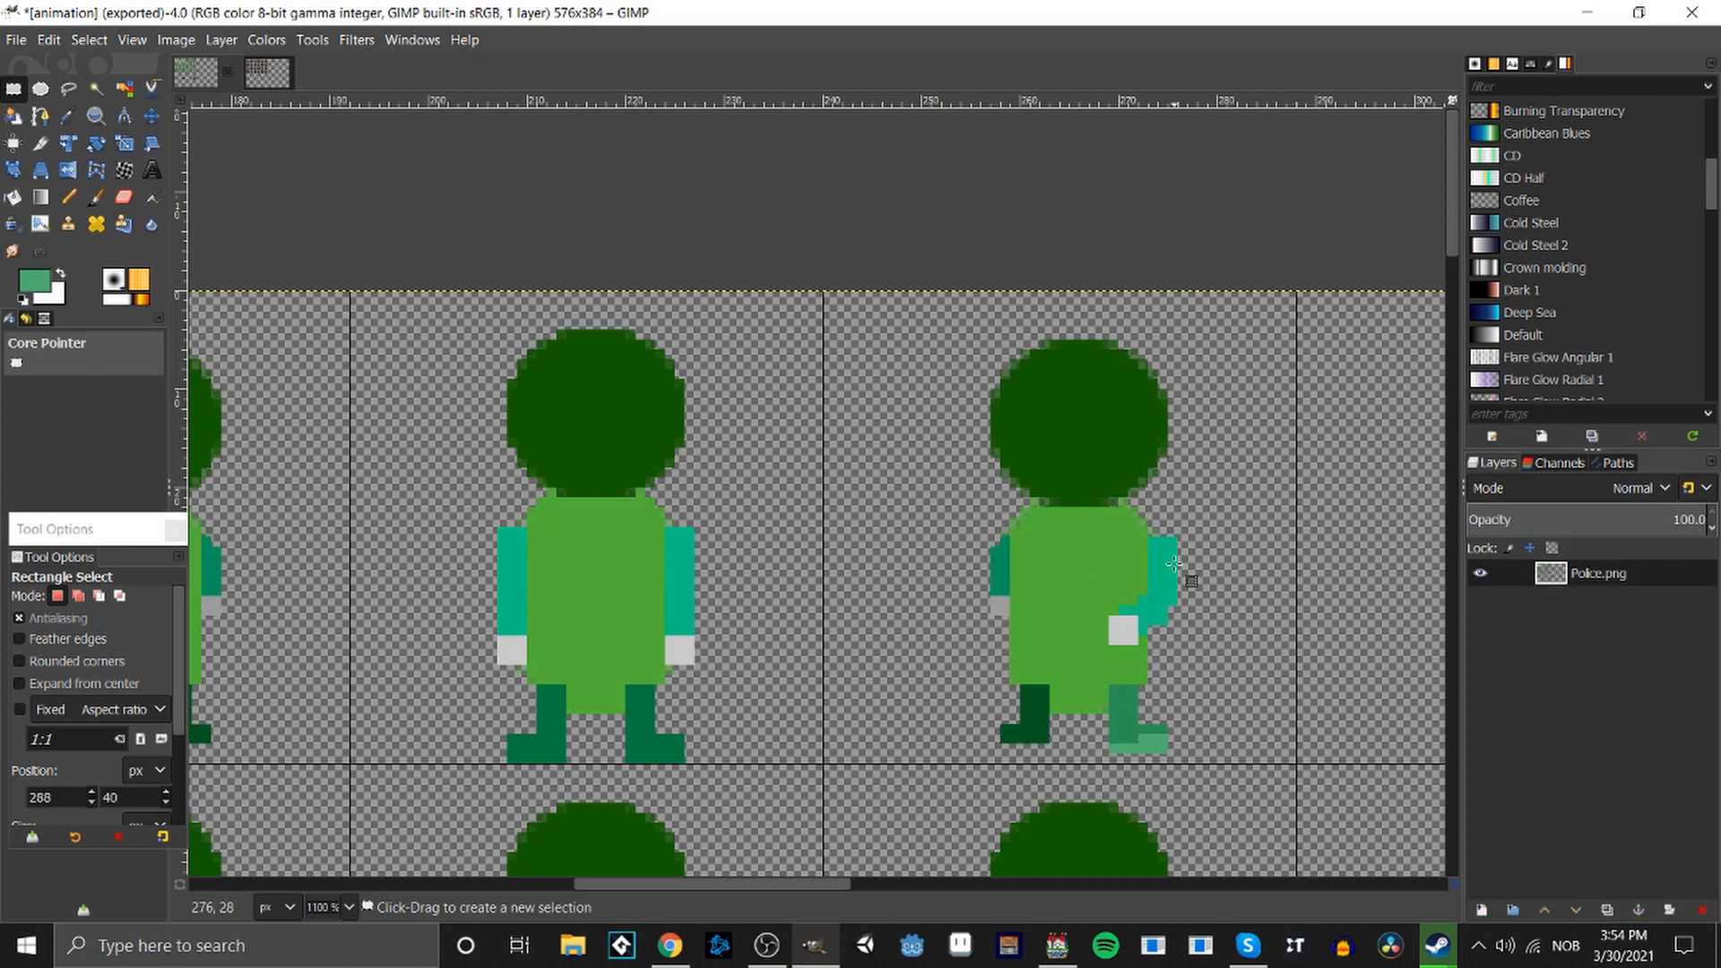
# Delete the outer shoulder corner pixels of the bent arm on both the sixth and the fourth figure.
pyautogui.moveTo(1172, 519); pyautogui.dragTo(1176, 526)
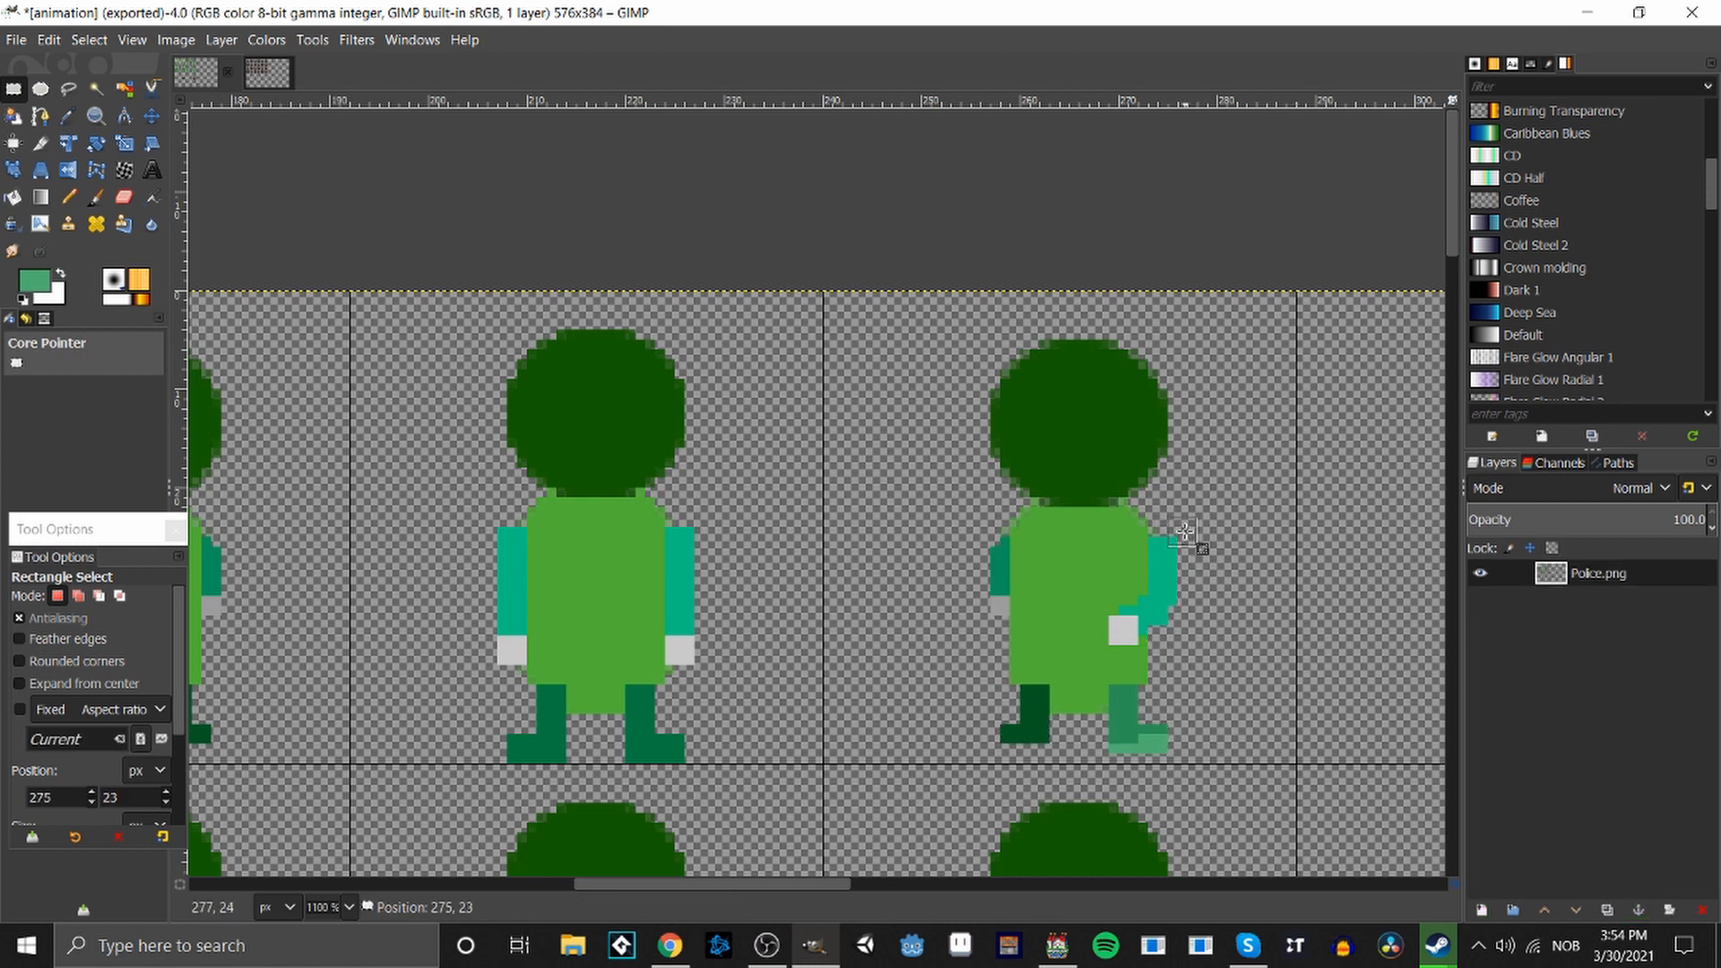
pyautogui.press('Delete')
pyautogui.click(1113, 739)
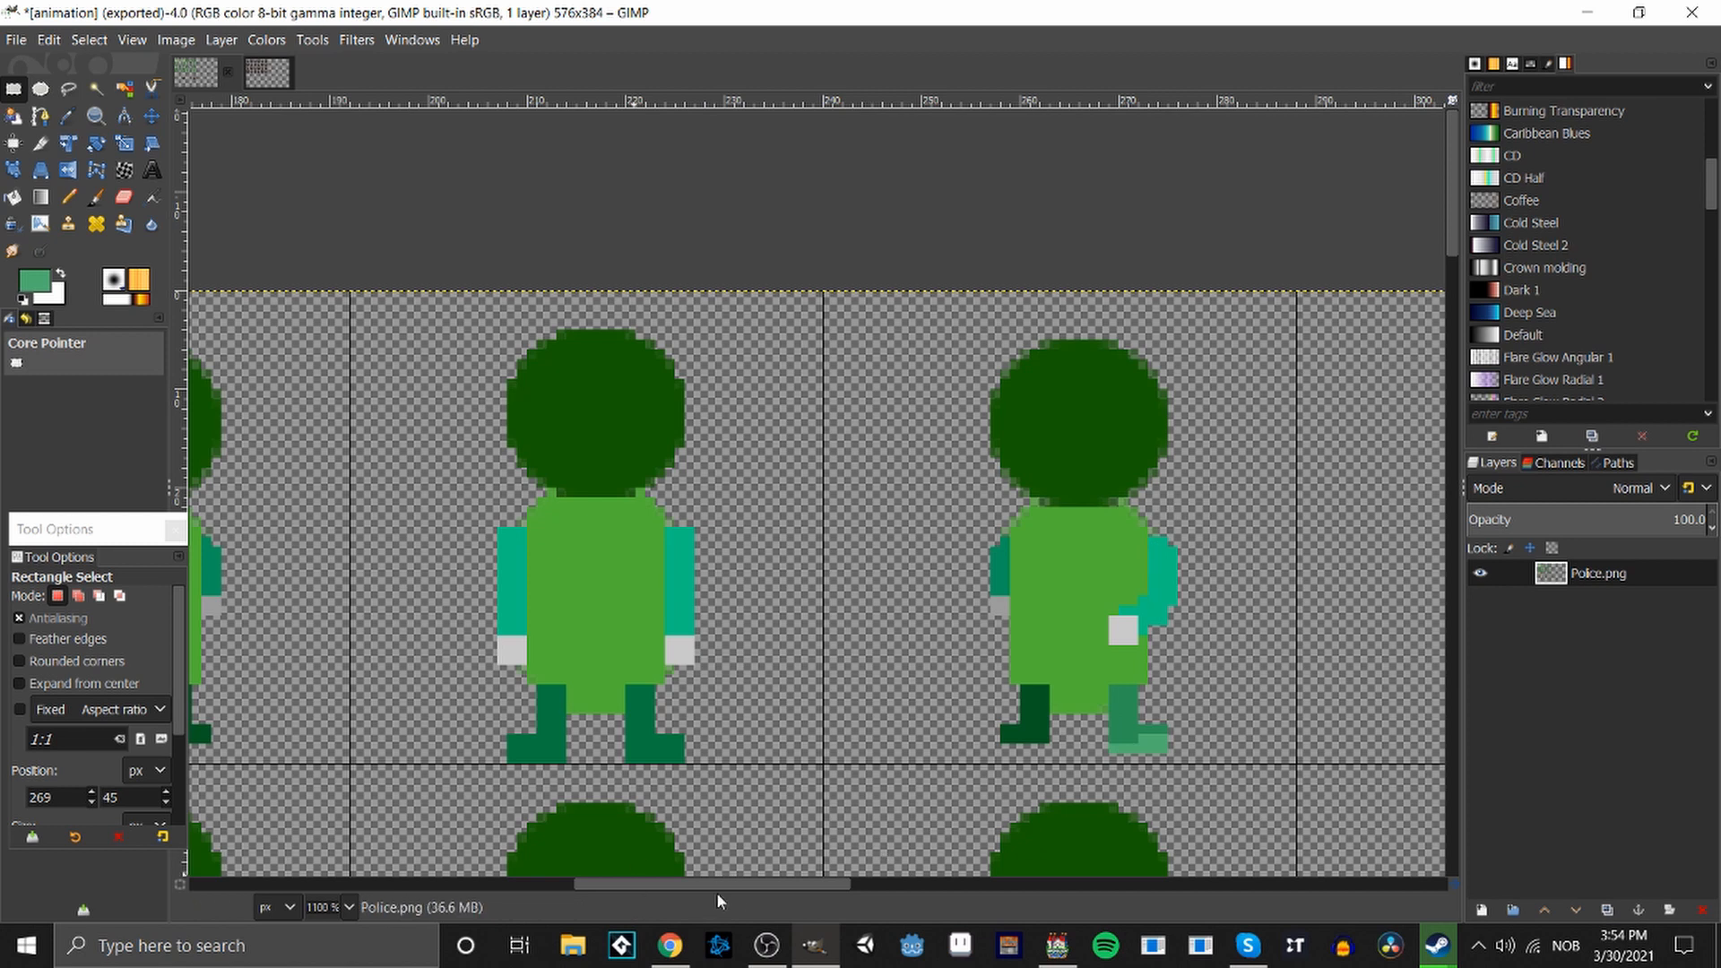
pyautogui.moveTo(710, 889); pyautogui.dragTo(643, 889)
pyautogui.moveTo(322, 520); pyautogui.dragTo(351, 544)
pyautogui.click(765, 626)
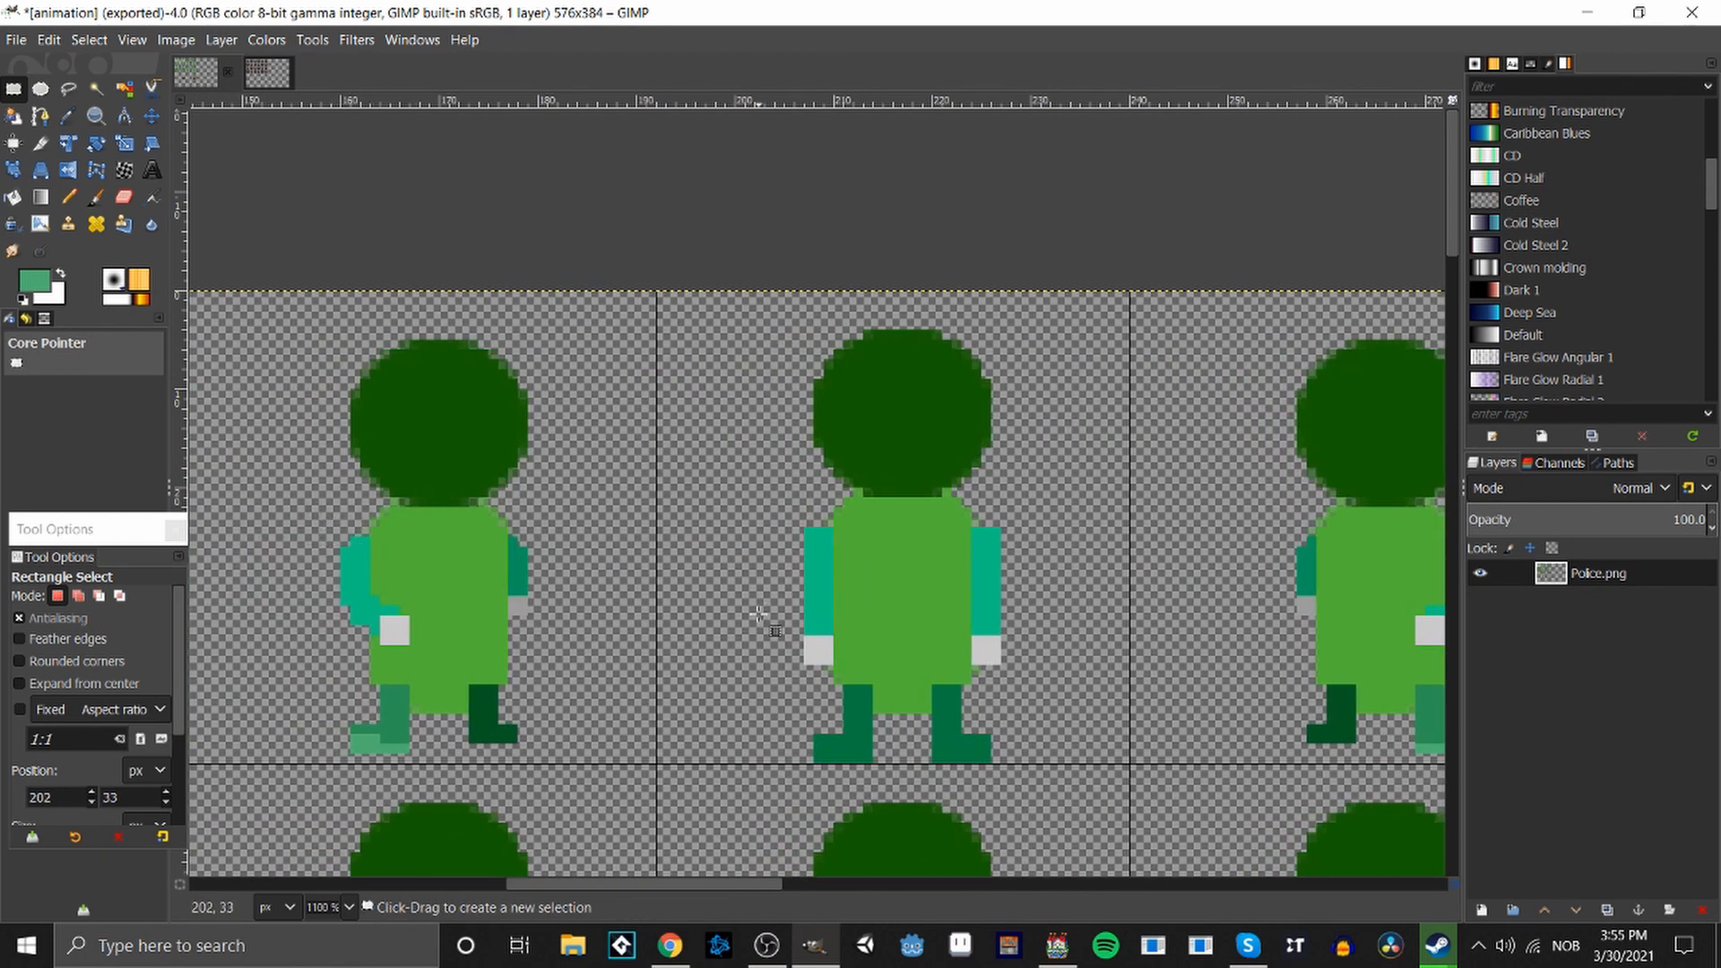
pyautogui.scroll(-1, 761, 627)
pyautogui.scroll(-1, 762, 627)
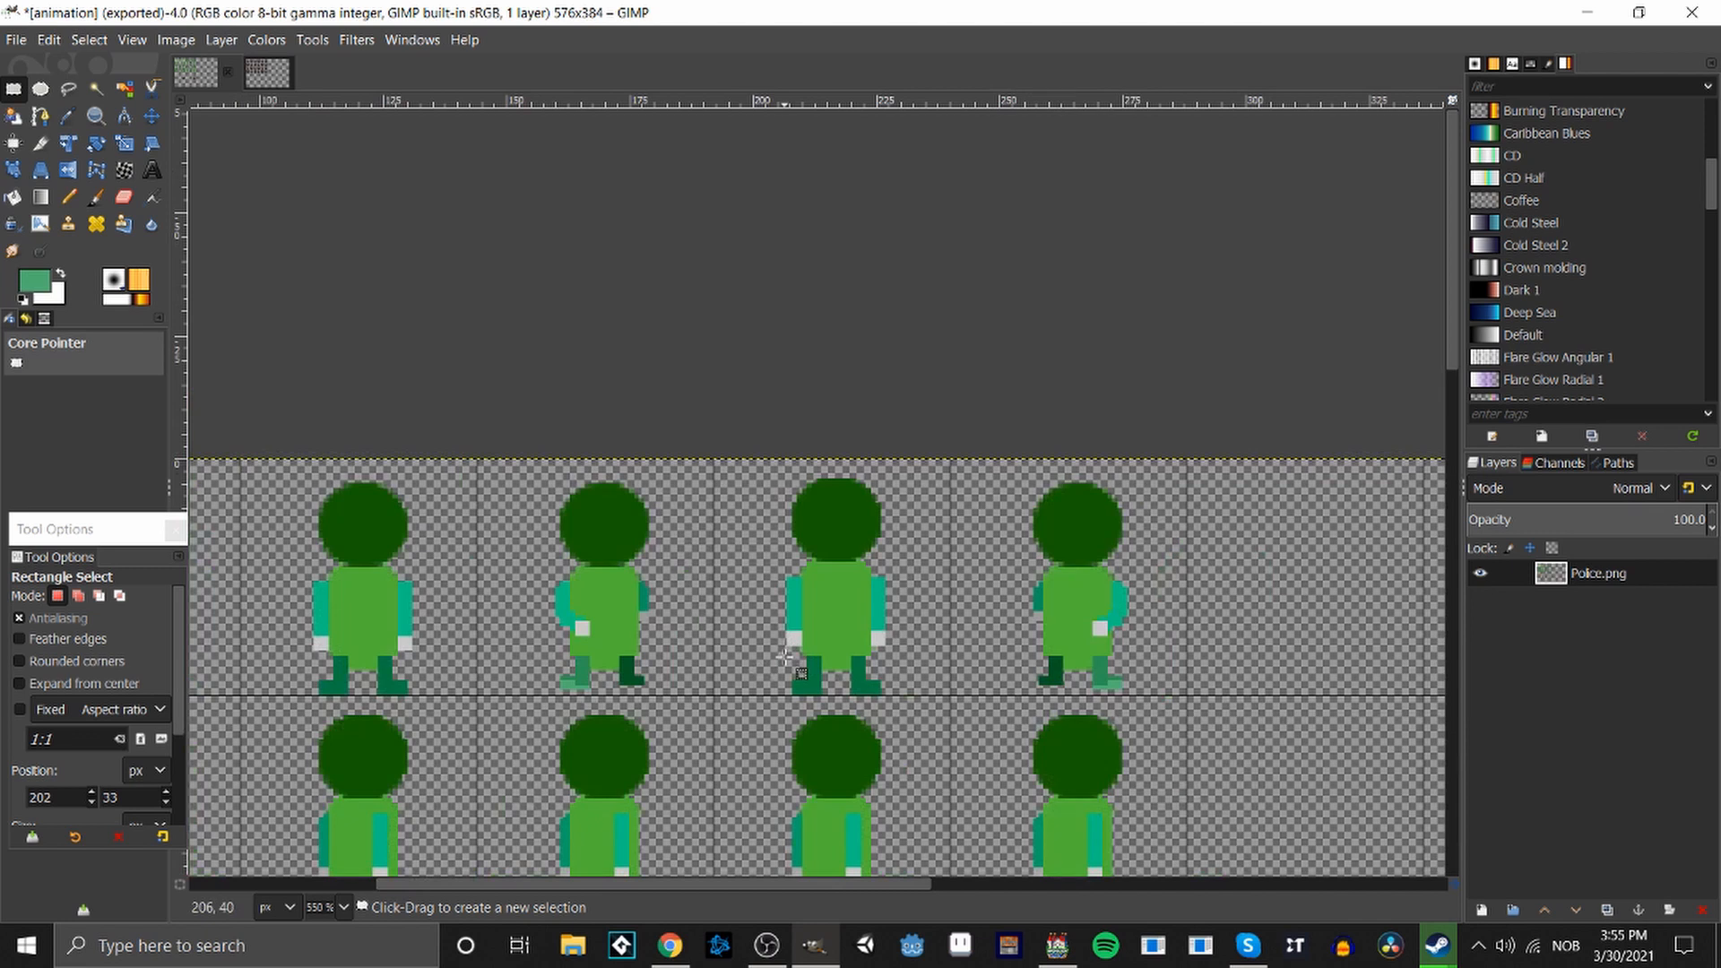
pyautogui.scroll(-3, 1065, 607)
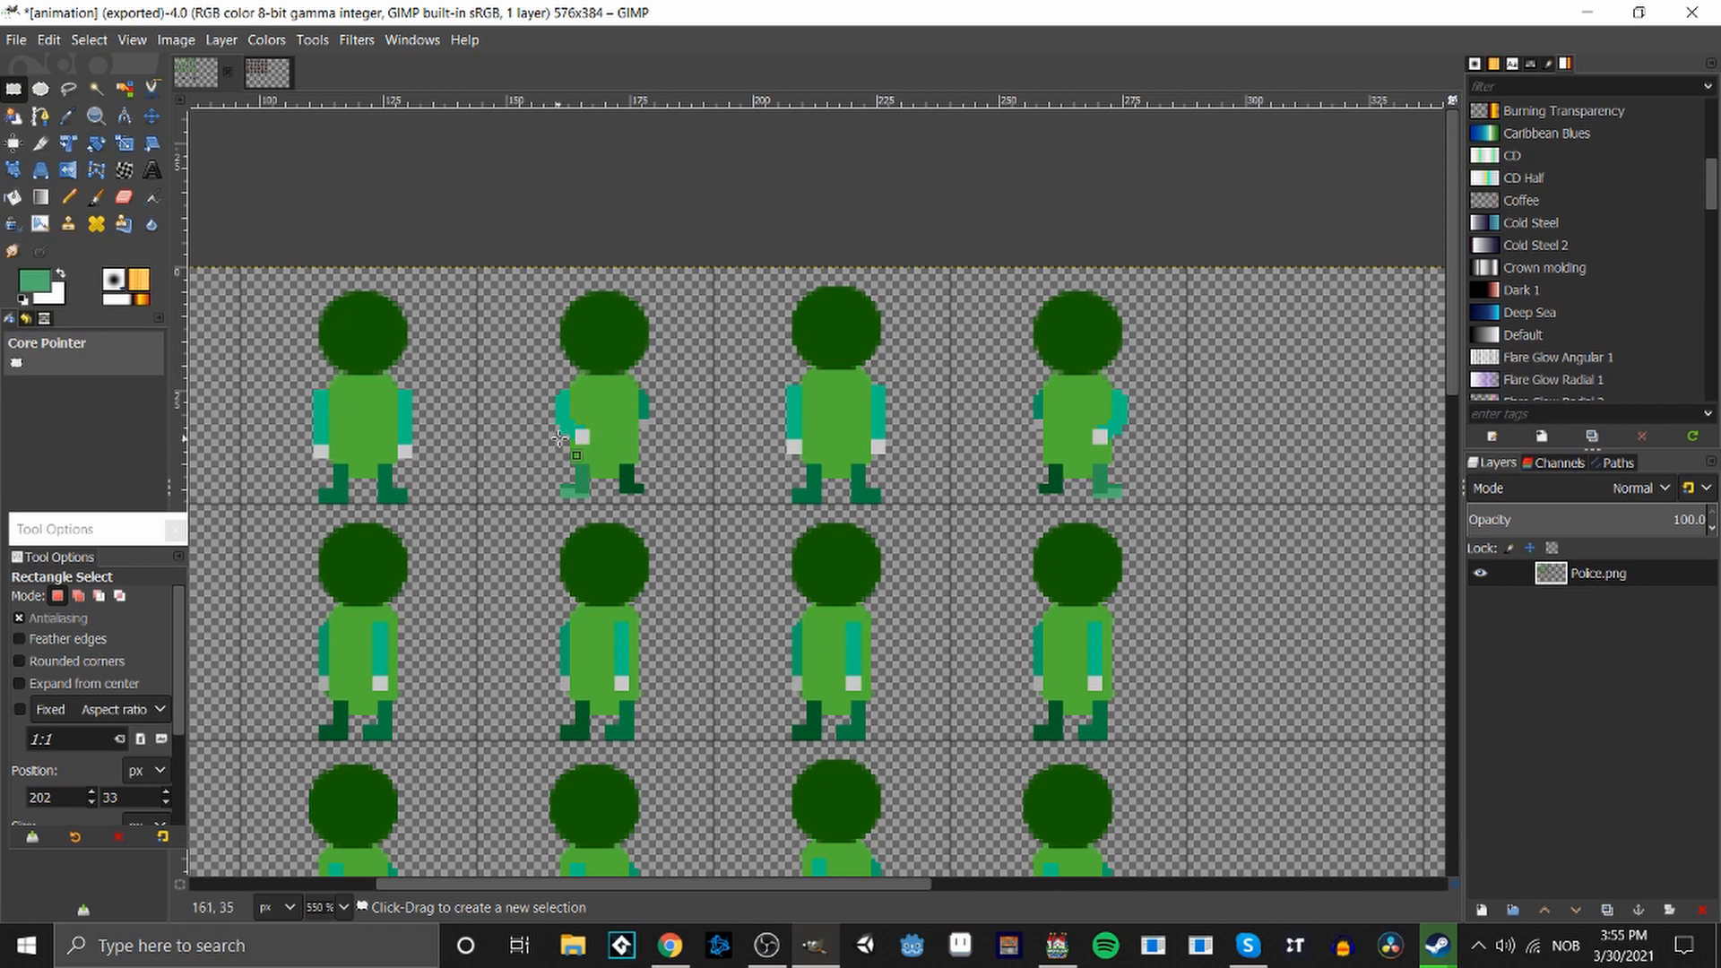
pyautogui.scroll(-3, 622, 415)
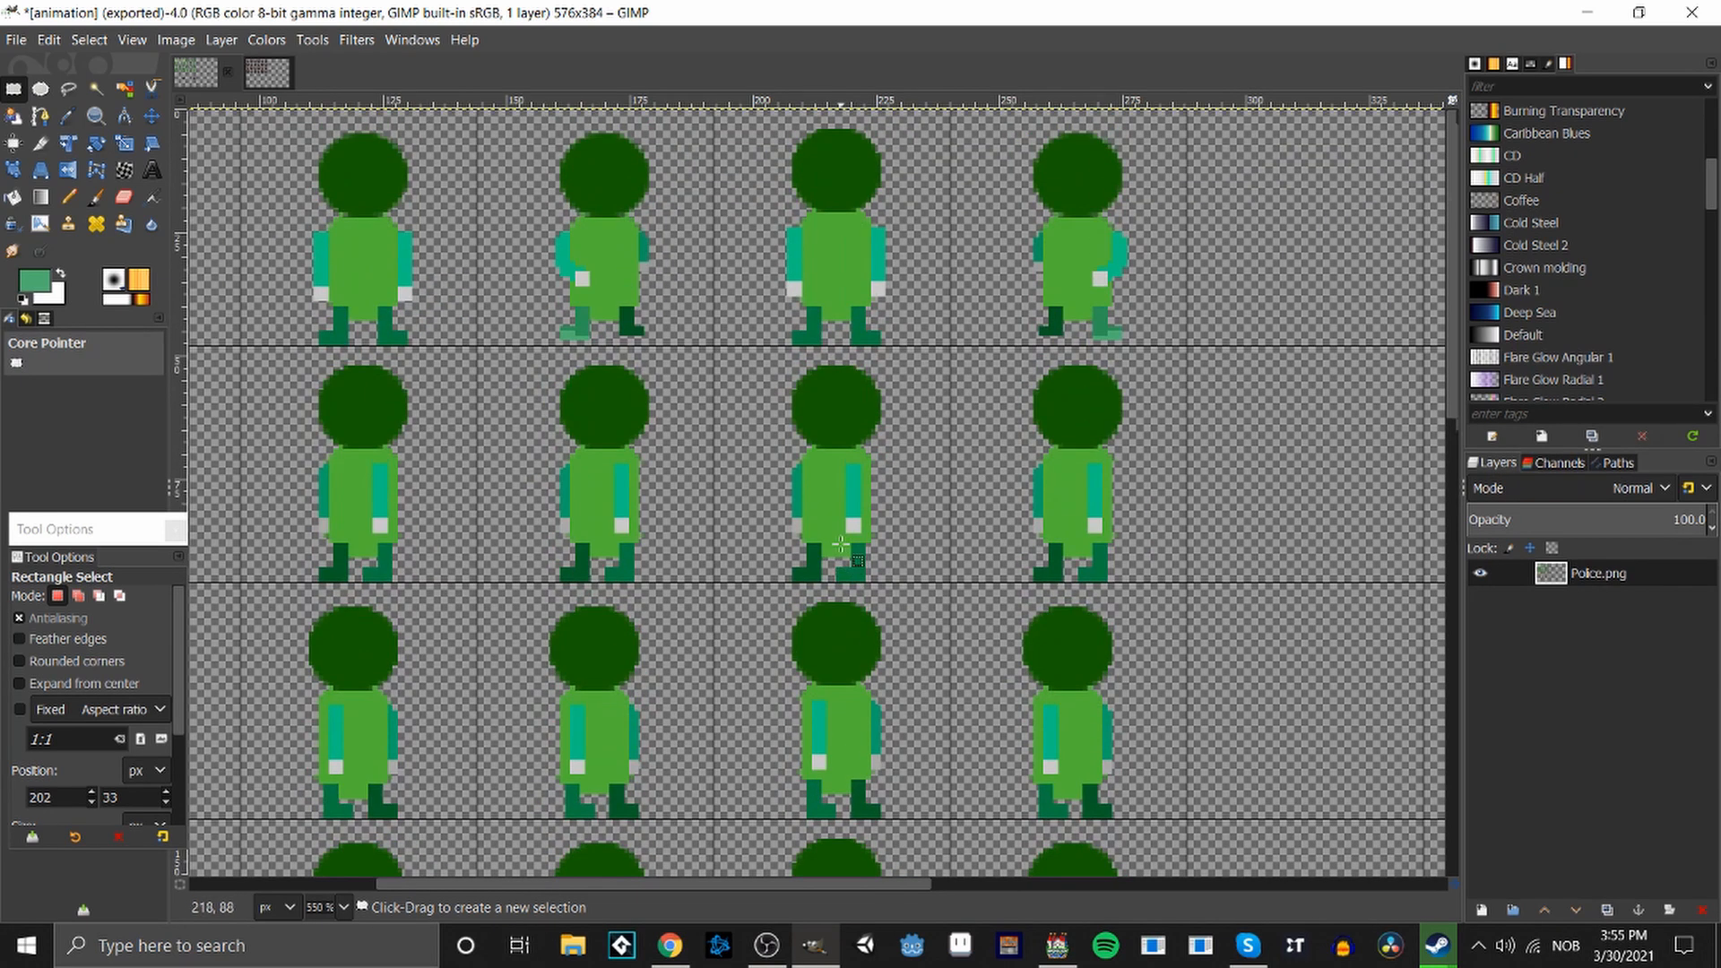
pyautogui.keyDown('ctrl'); pyautogui.scroll(1, 807, 554); pyautogui.keyUp('ctrl')
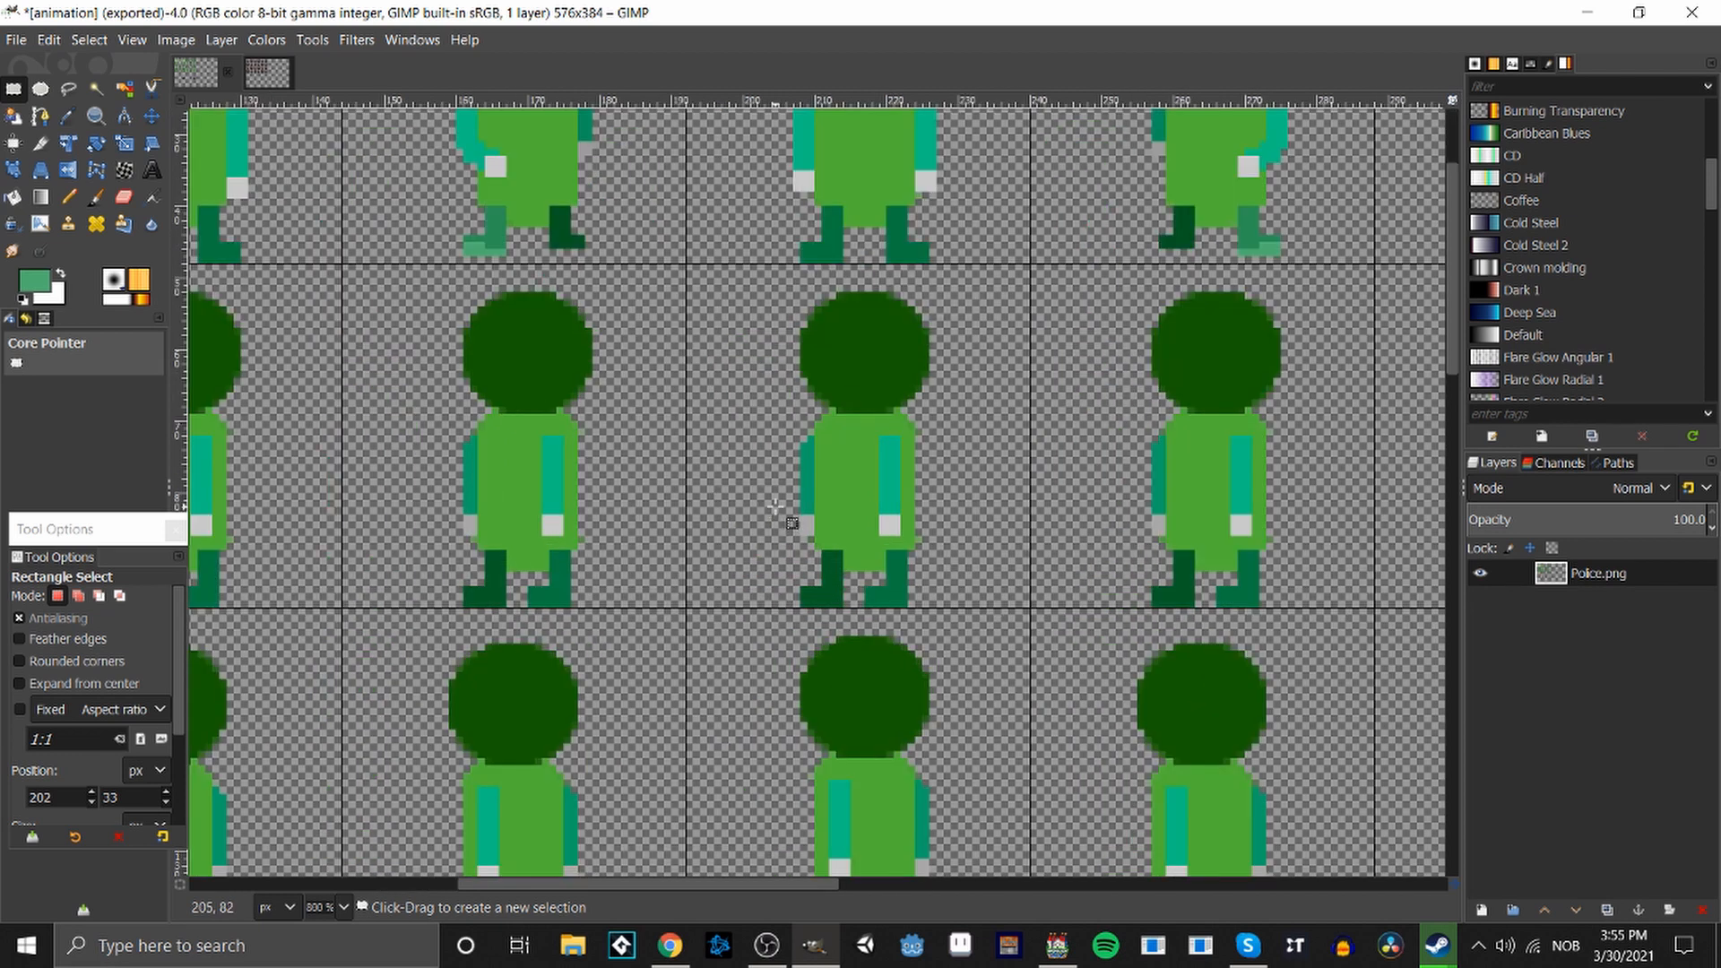
pyautogui.moveTo(643, 885)
pyautogui.mouseDown()
pyautogui.moveTo(612, 885)
pyautogui.moveTo(627, 885)
pyautogui.mouseUp()
pyautogui.scroll(3, 858, 814)
pyautogui.scroll(-3, 850, 764)
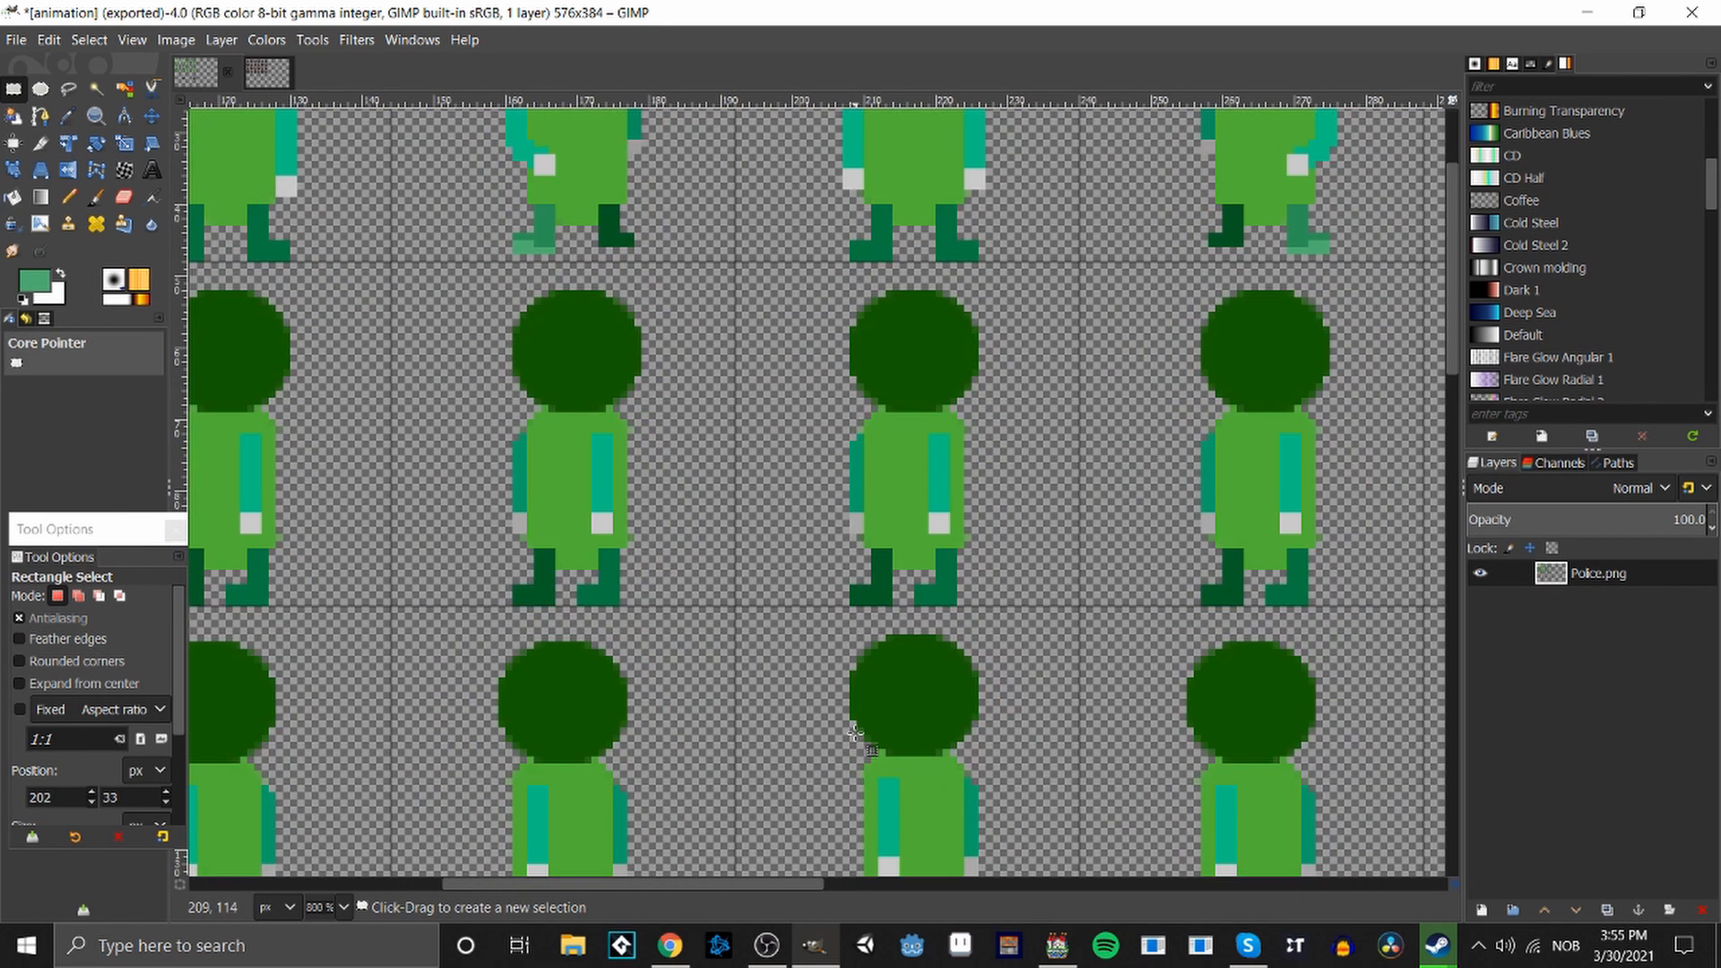
pyautogui.moveTo(492, 574); pyautogui.dragTo(569, 613)
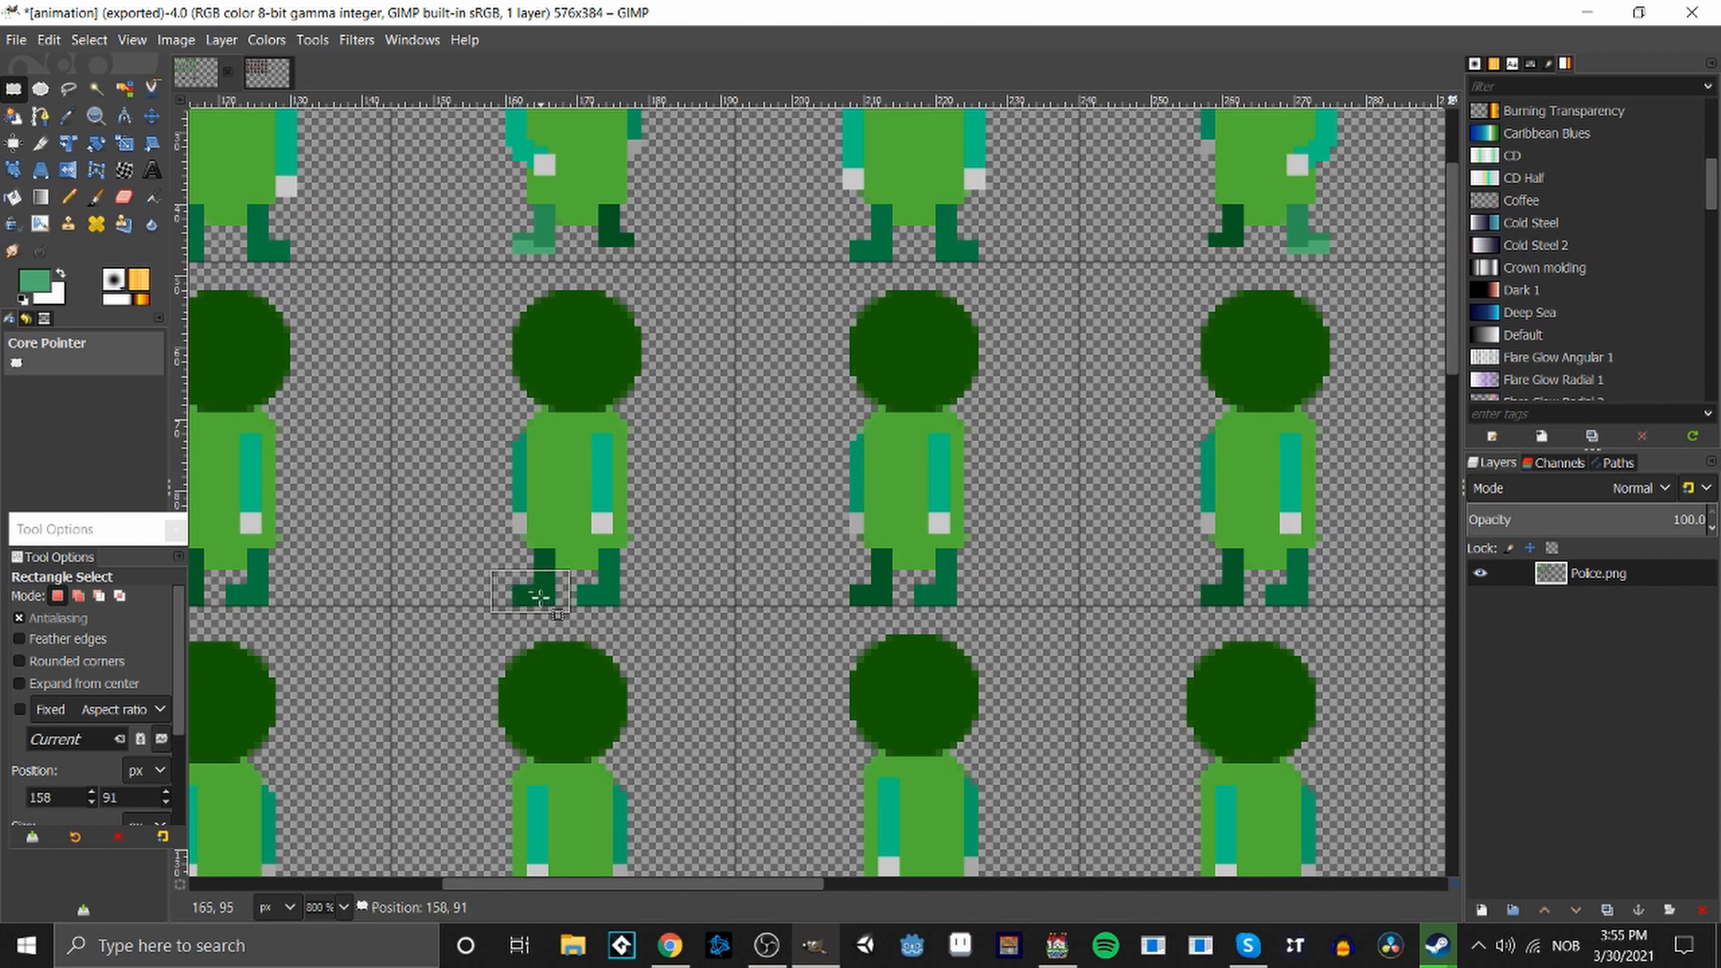
pyautogui.click(681, 598)
# Sample the tunic green and pencil over the front arm and hand of the second row's fourth figure at brush size 3.
pyautogui.press('o')
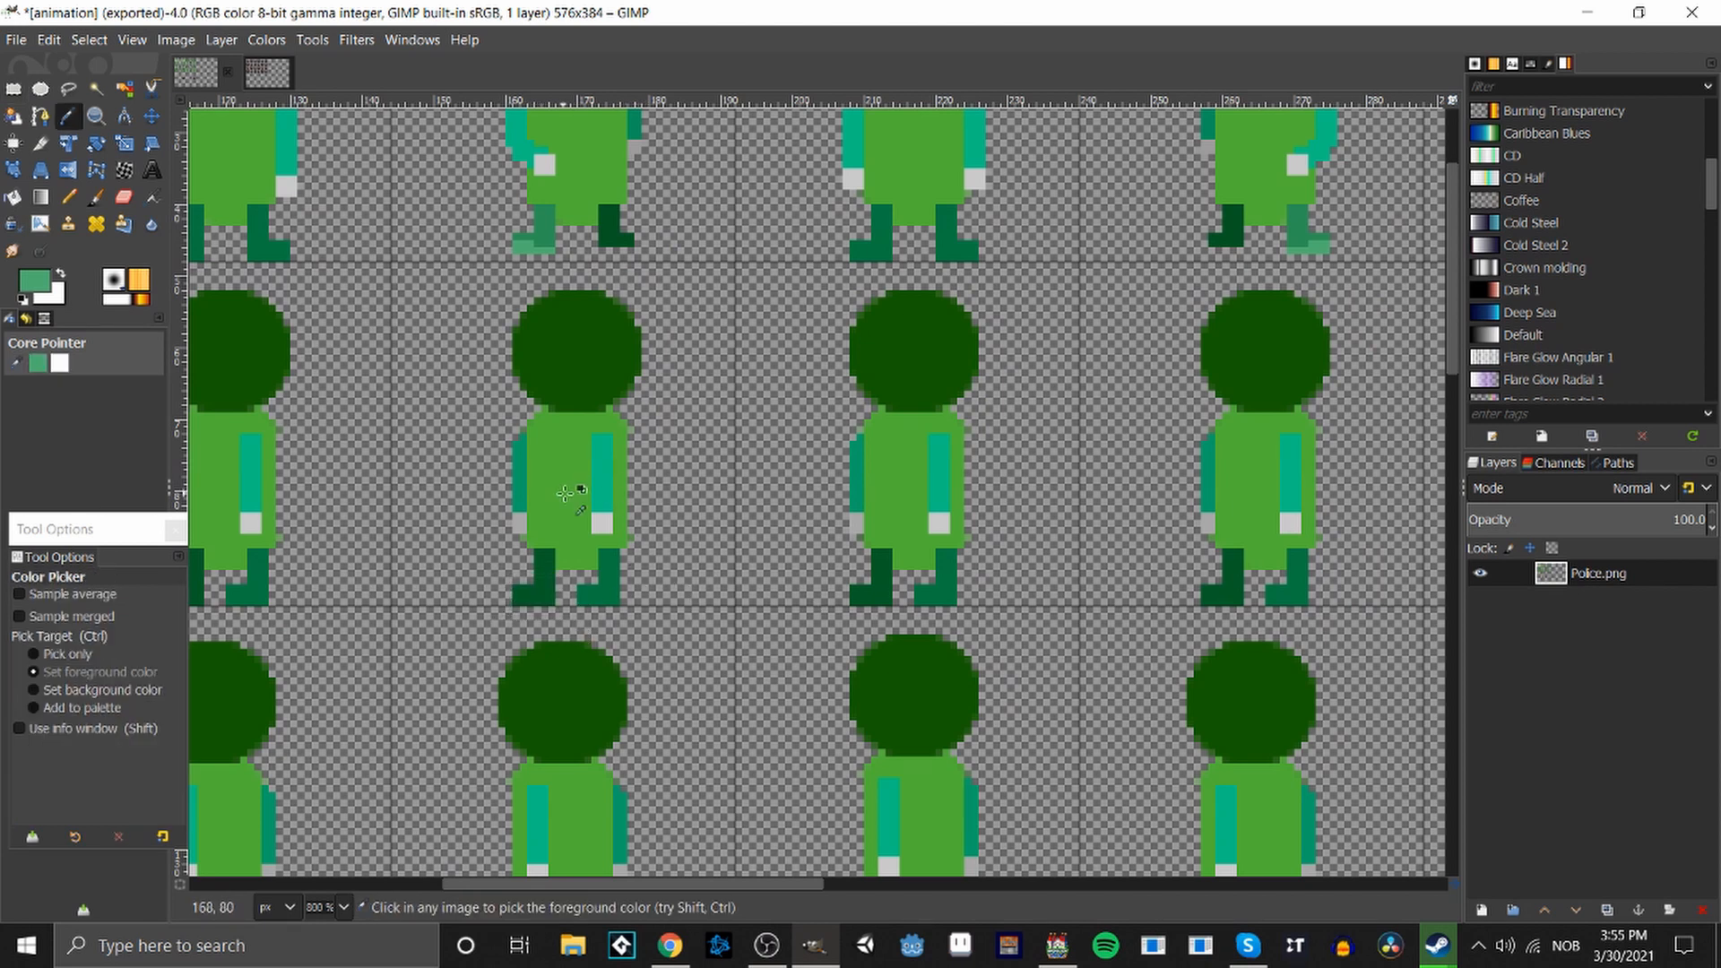
pyautogui.press('m')
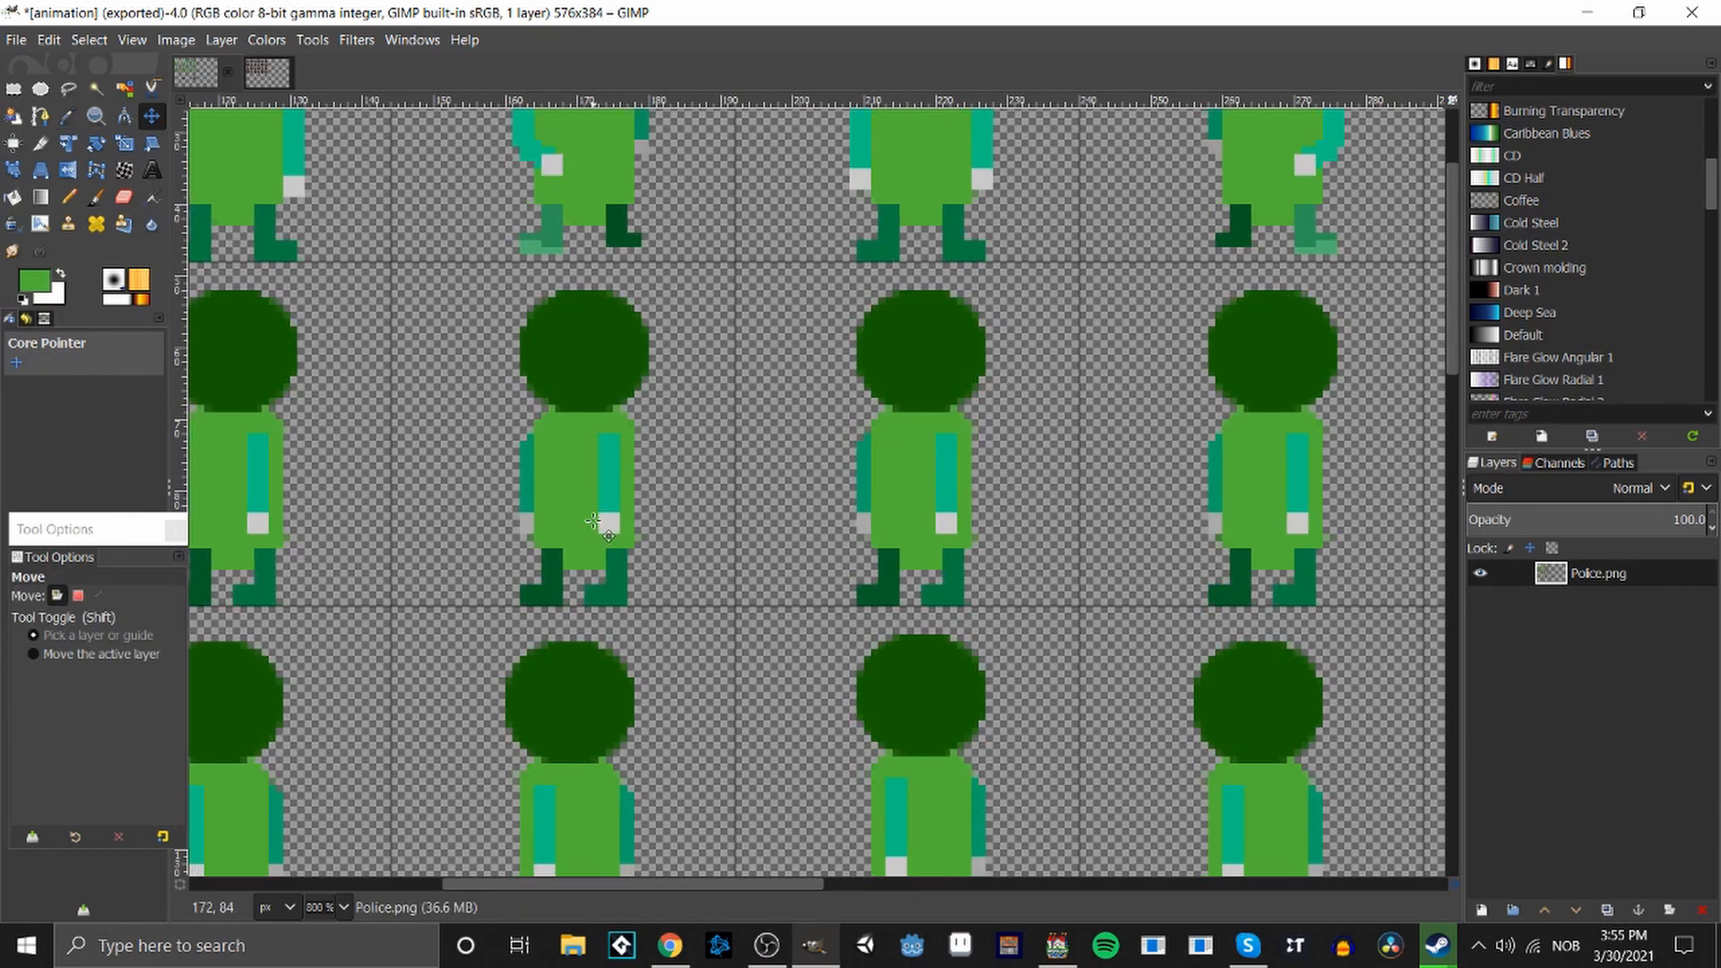
pyautogui.press('r')
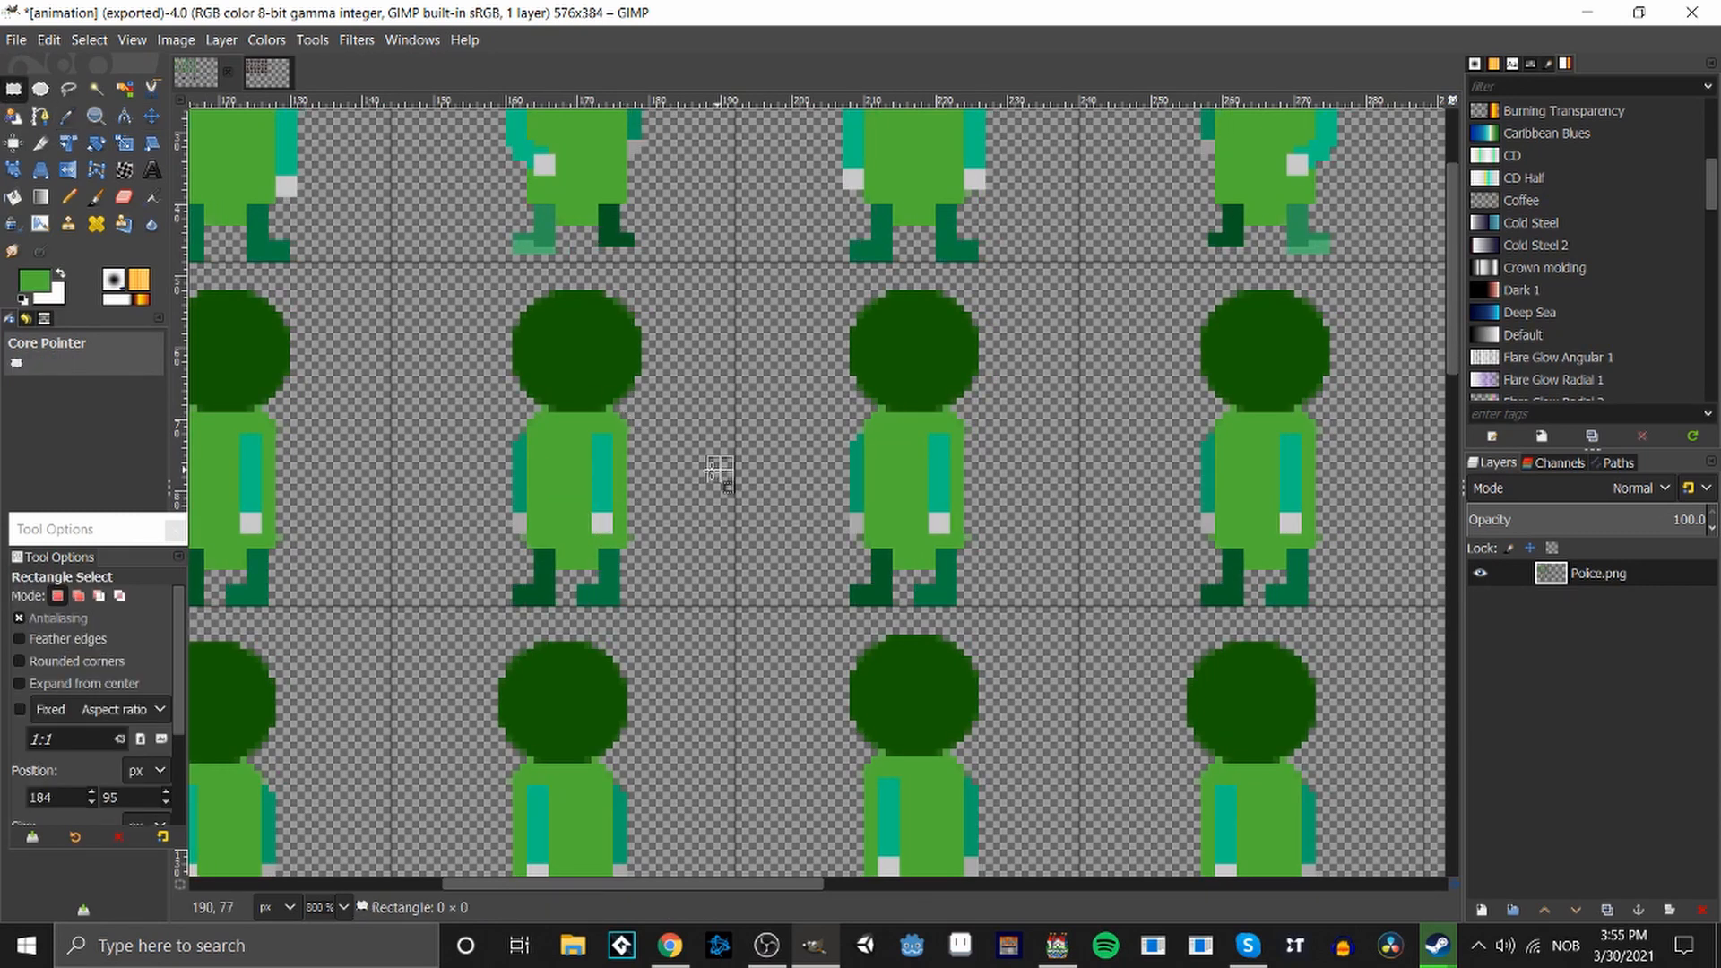
pyautogui.press('n')
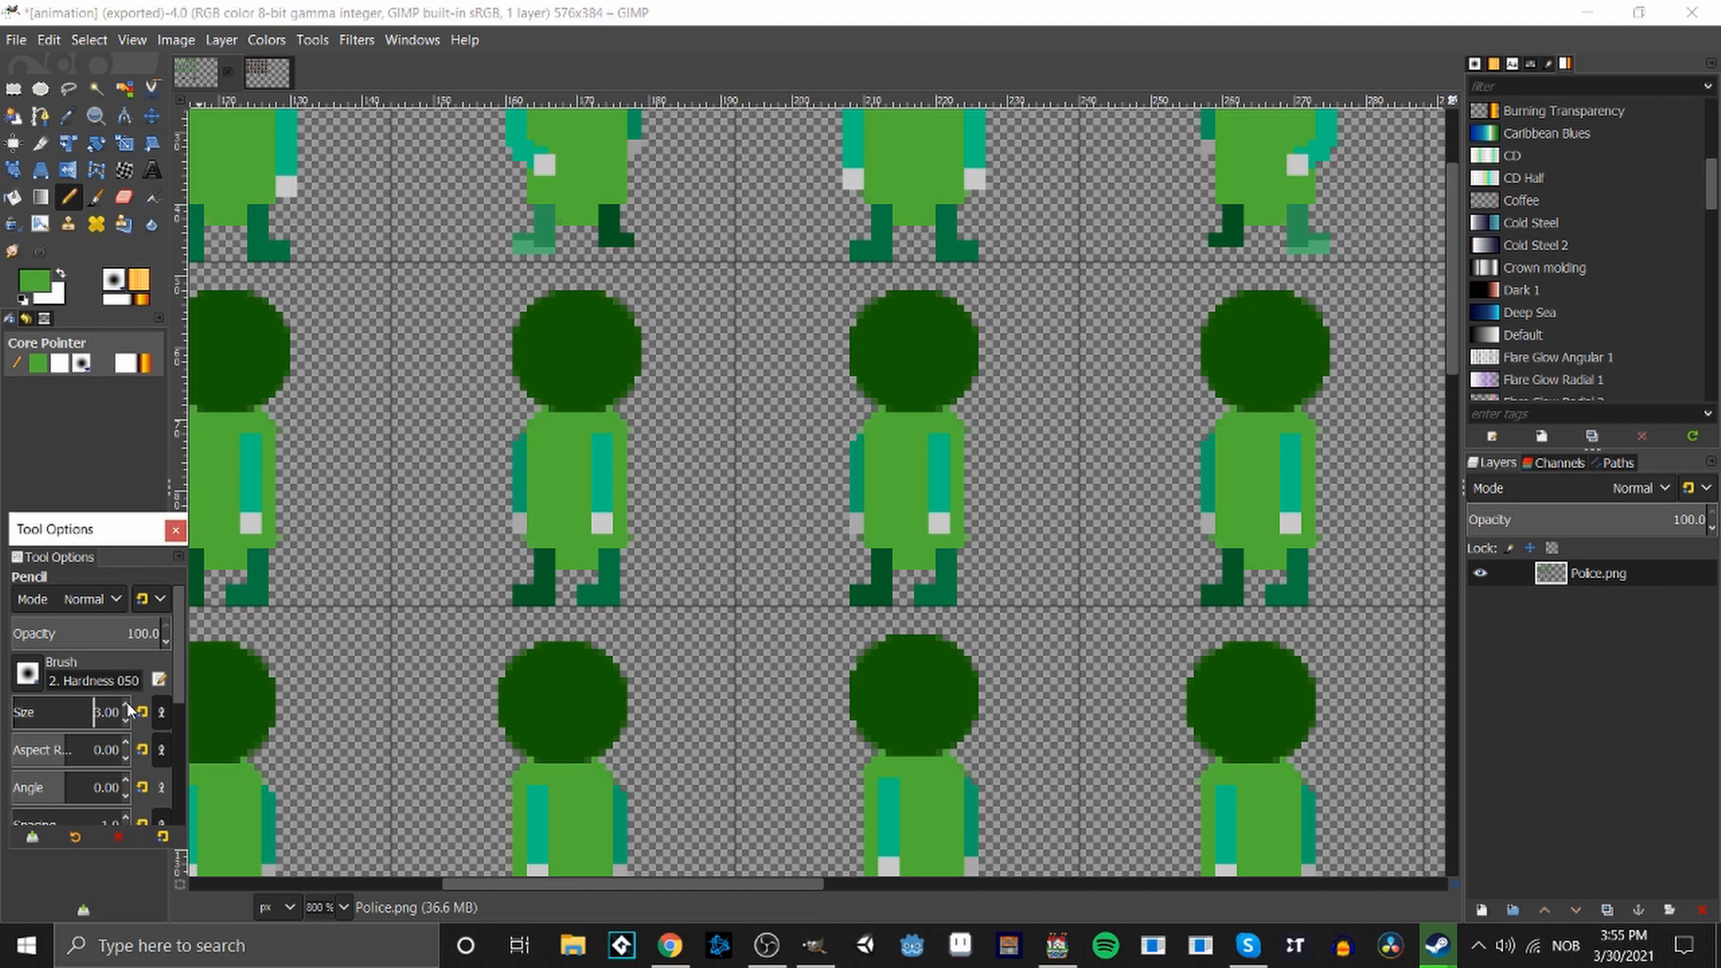
pyautogui.click(599, 524)
pyautogui.moveTo(603, 496)
pyautogui.mouseDown()
pyautogui.moveTo(596, 439)
pyautogui.moveTo(593, 496)
pyautogui.mouseUp()
# Sample the bright teal of a neighbouring sleeve and pencil a forward-bent arm on the second row's fourth figure, undoing misplaced strokes.
pyautogui.press('o')
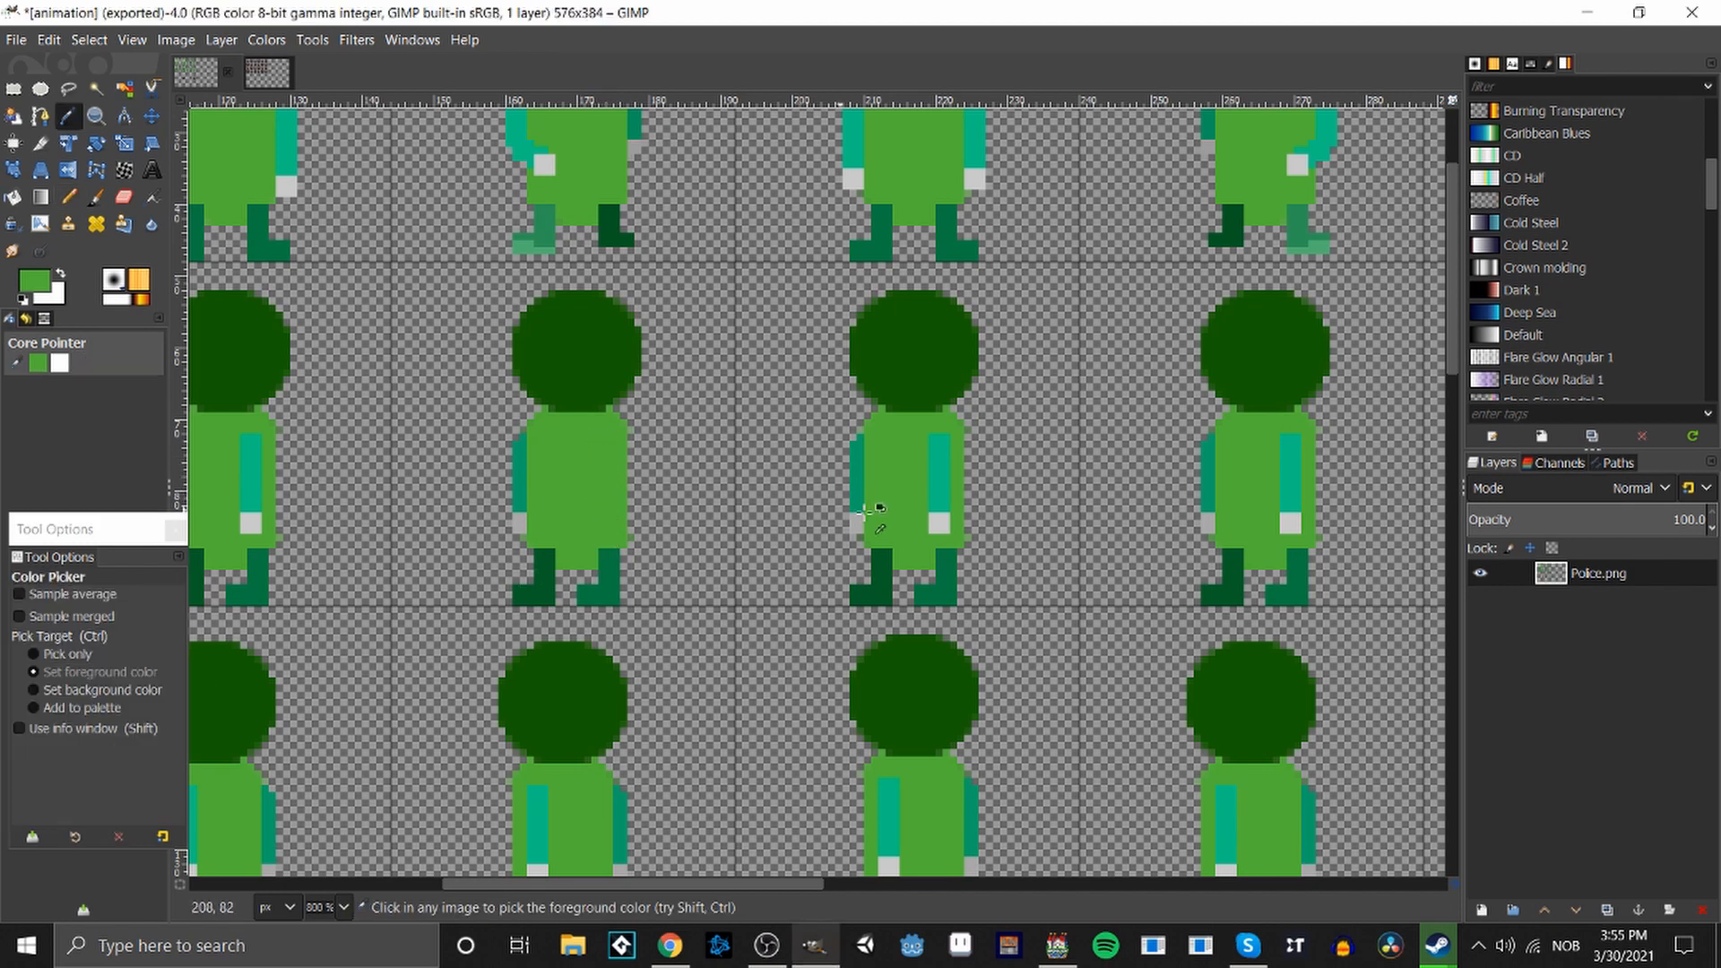
pyautogui.press('n')
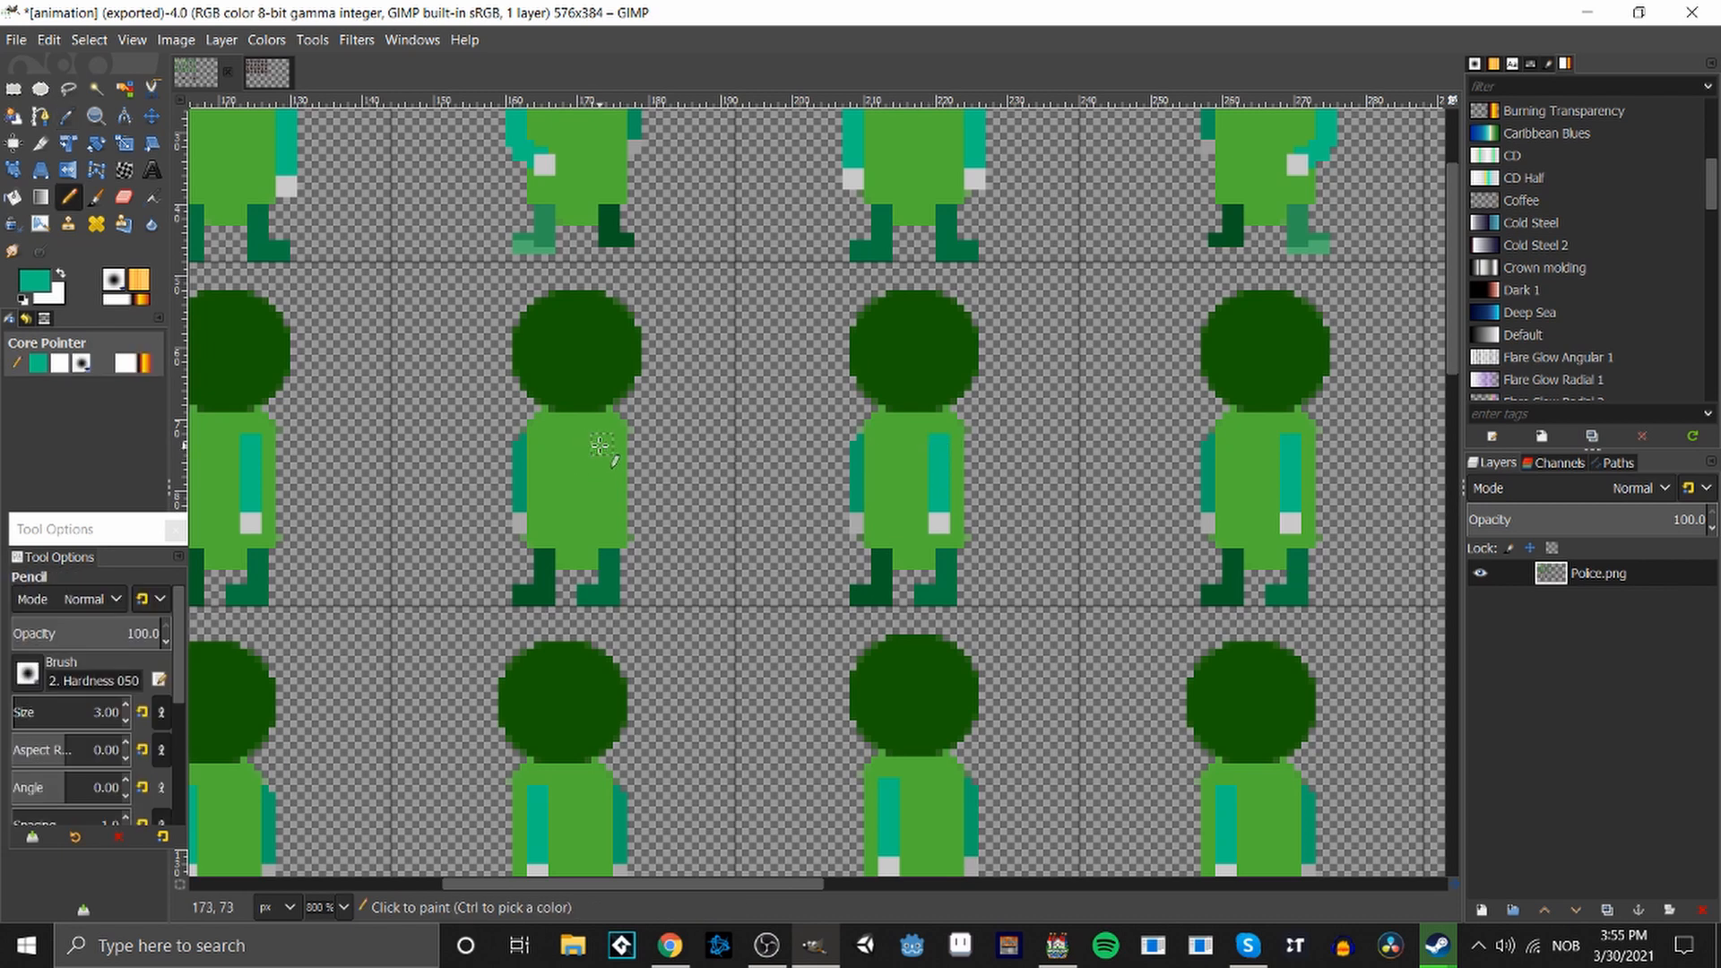
pyautogui.moveTo(607, 458); pyautogui.dragTo(599, 478)
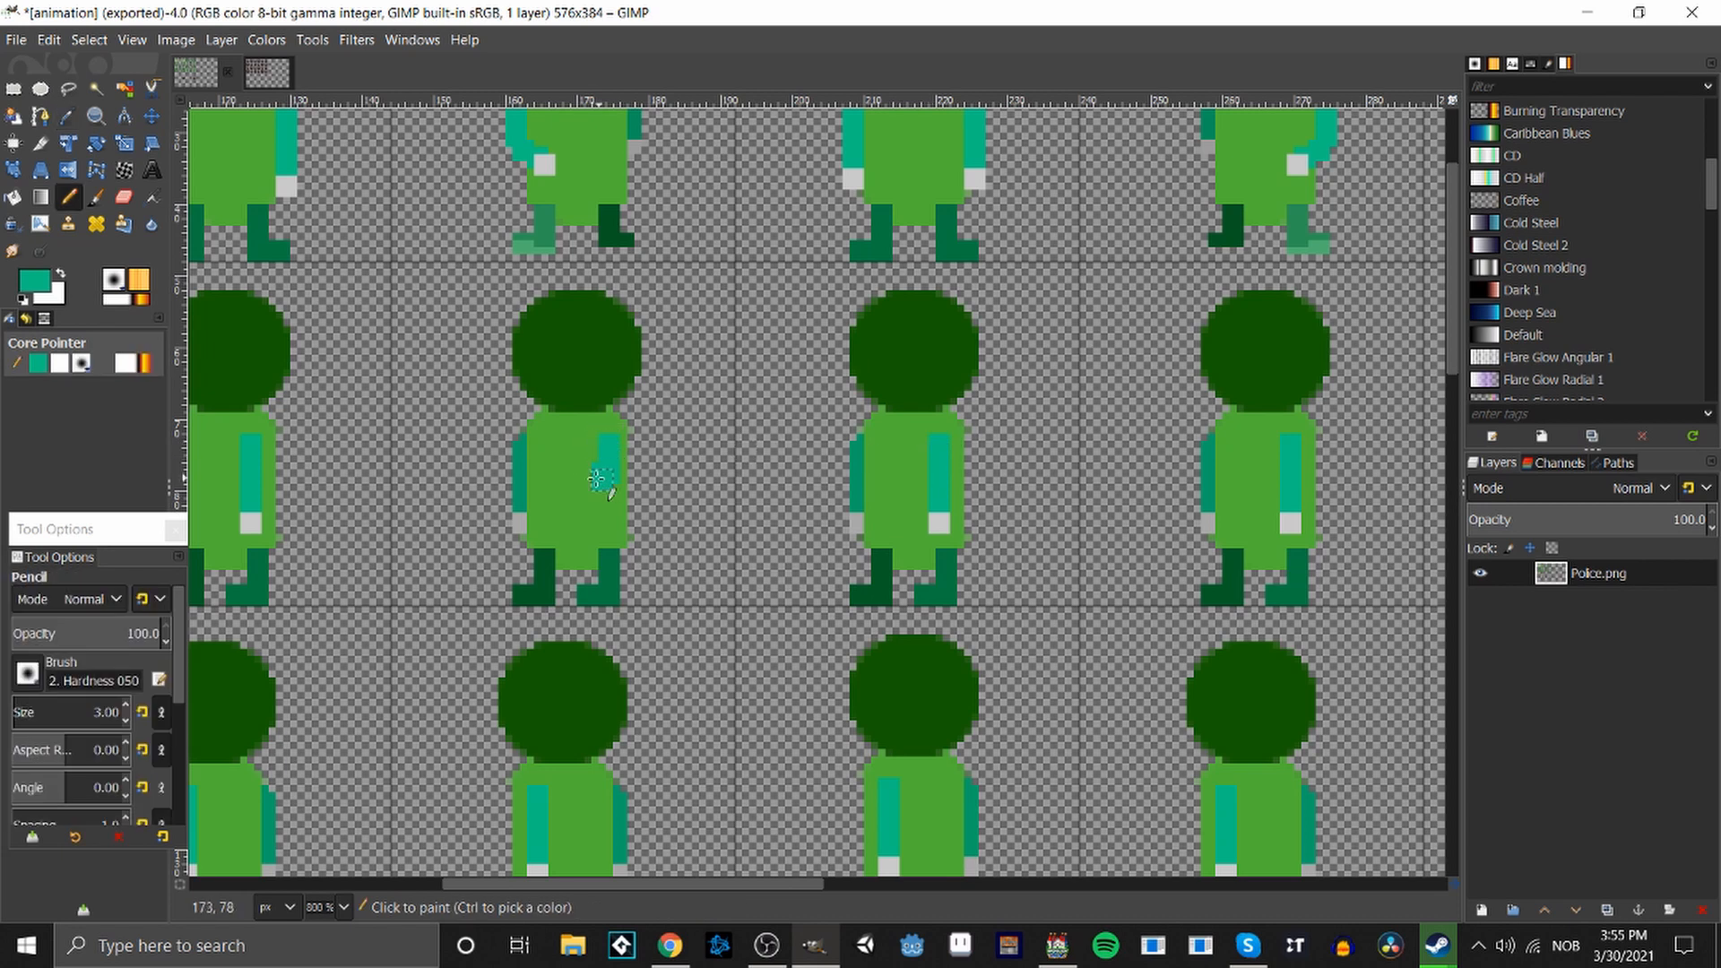
pyautogui.hotkey('ctrl', 'z')
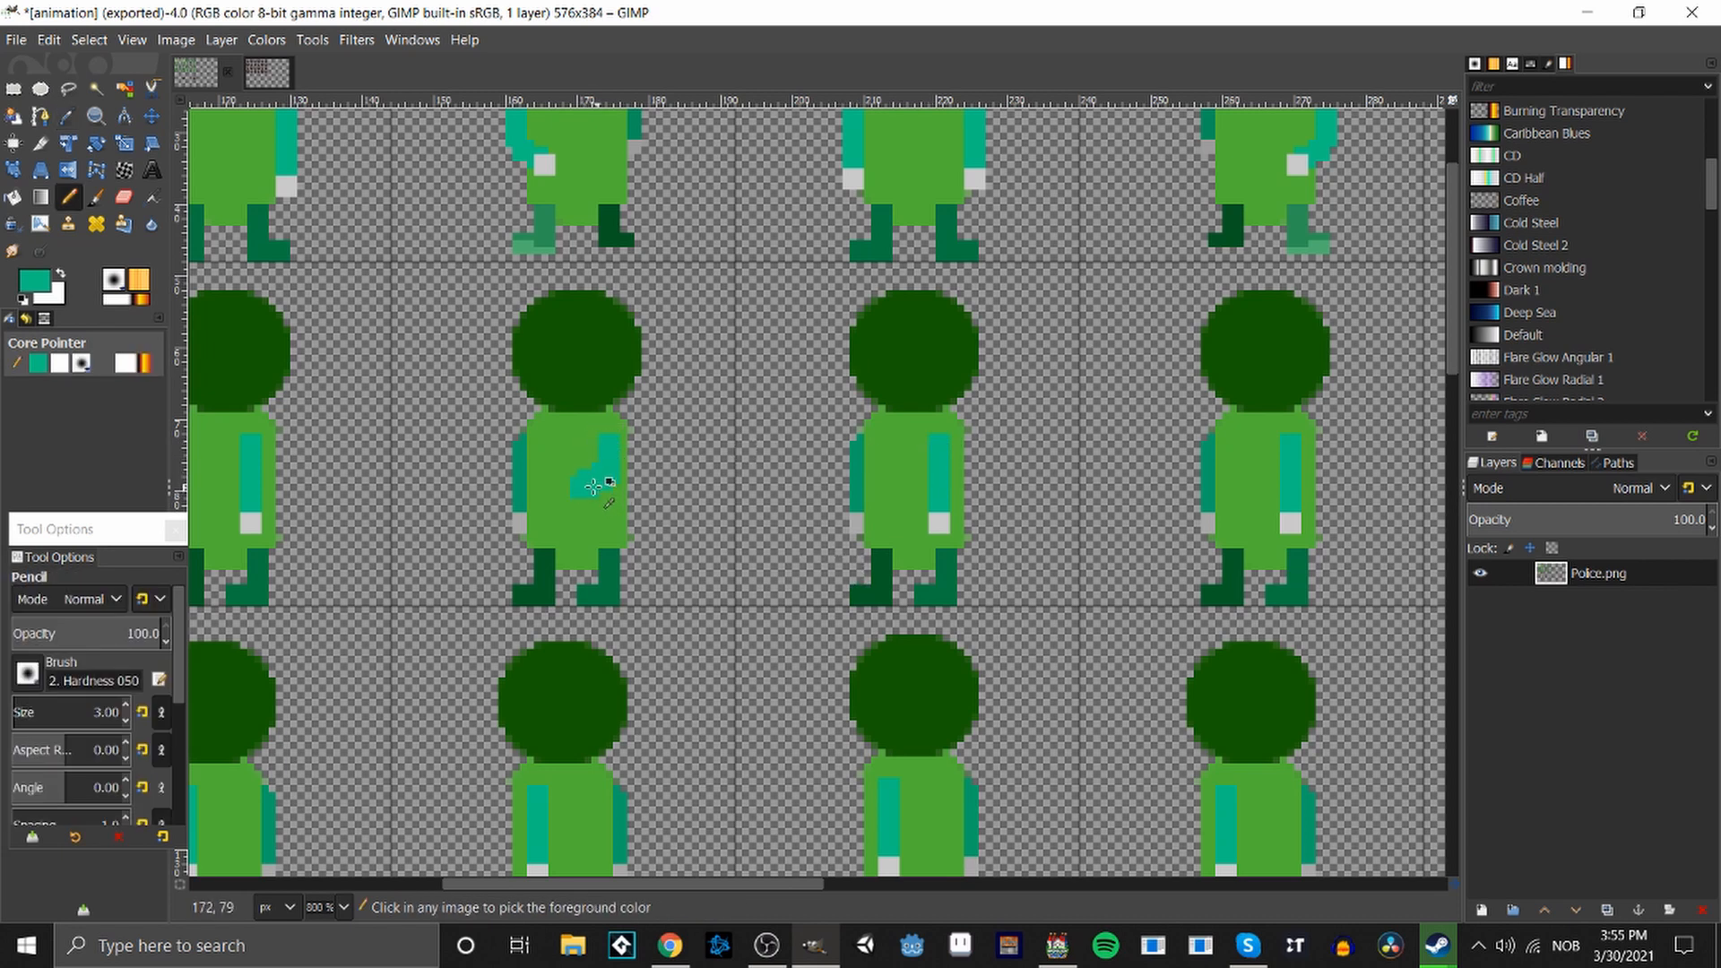
pyautogui.hotkey('ctrl', 'z')
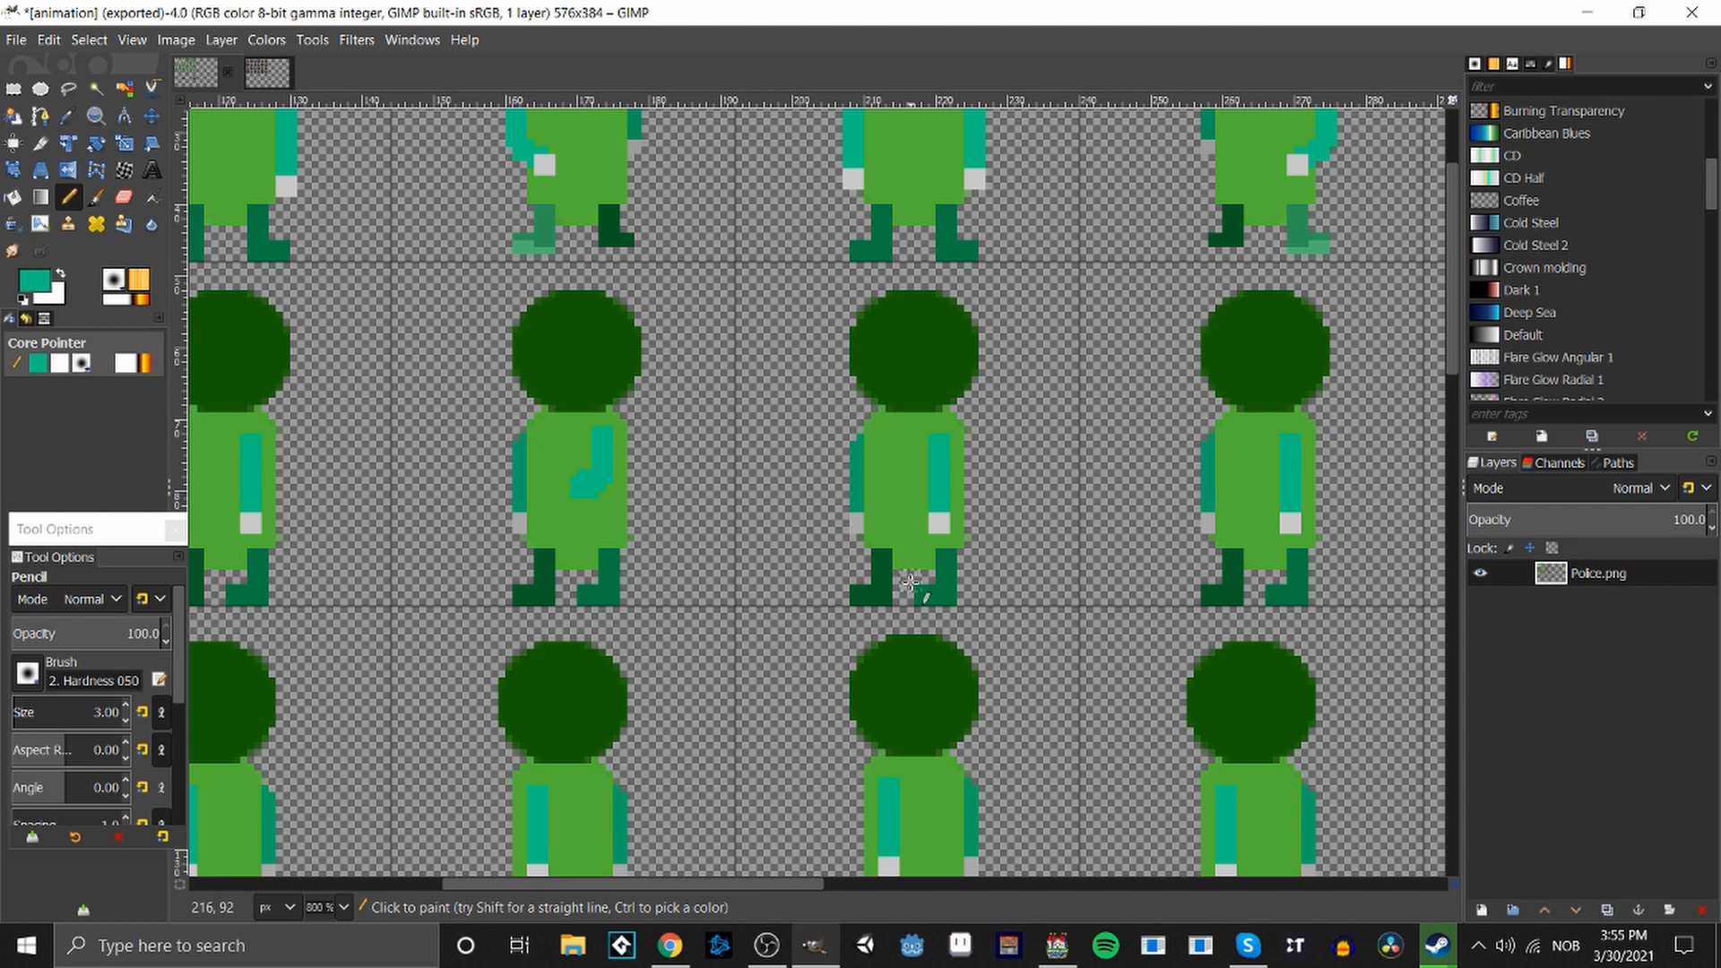
# Sample the light grey of a neighbouring figure's front hand and pencil a 3-pixel square hand at the end of the bent arm.
pyautogui.press('o')
pyautogui.click(939, 523)
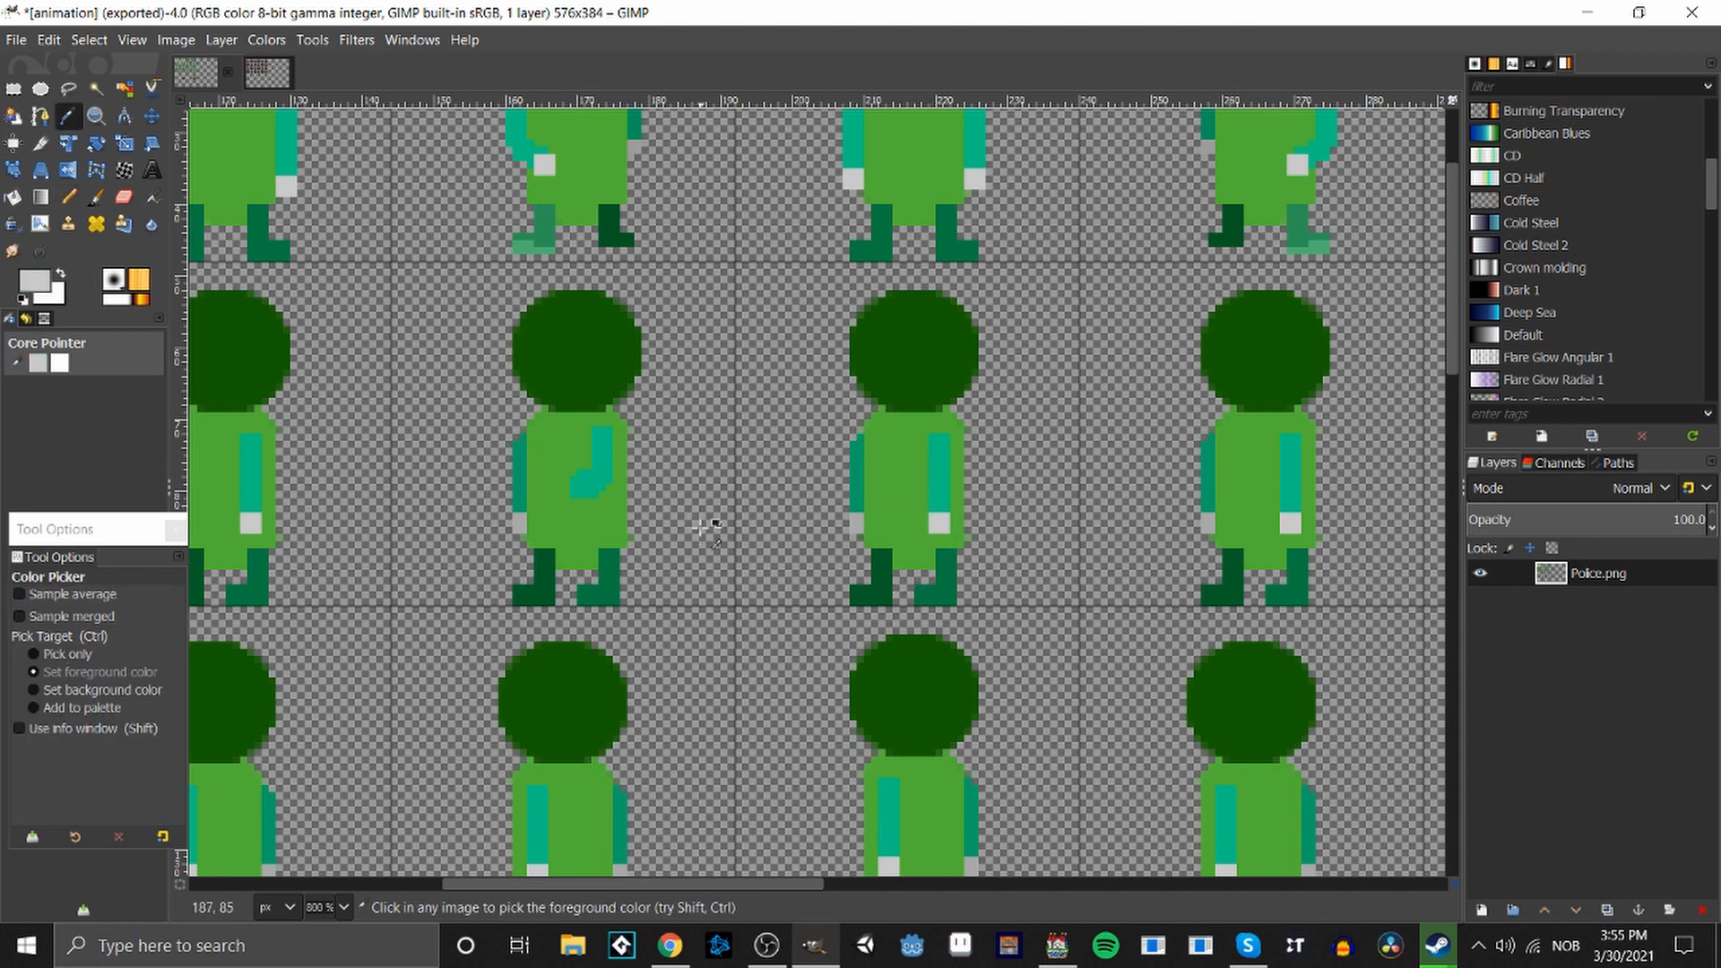
pyautogui.press('n')
pyautogui.click(574, 492)
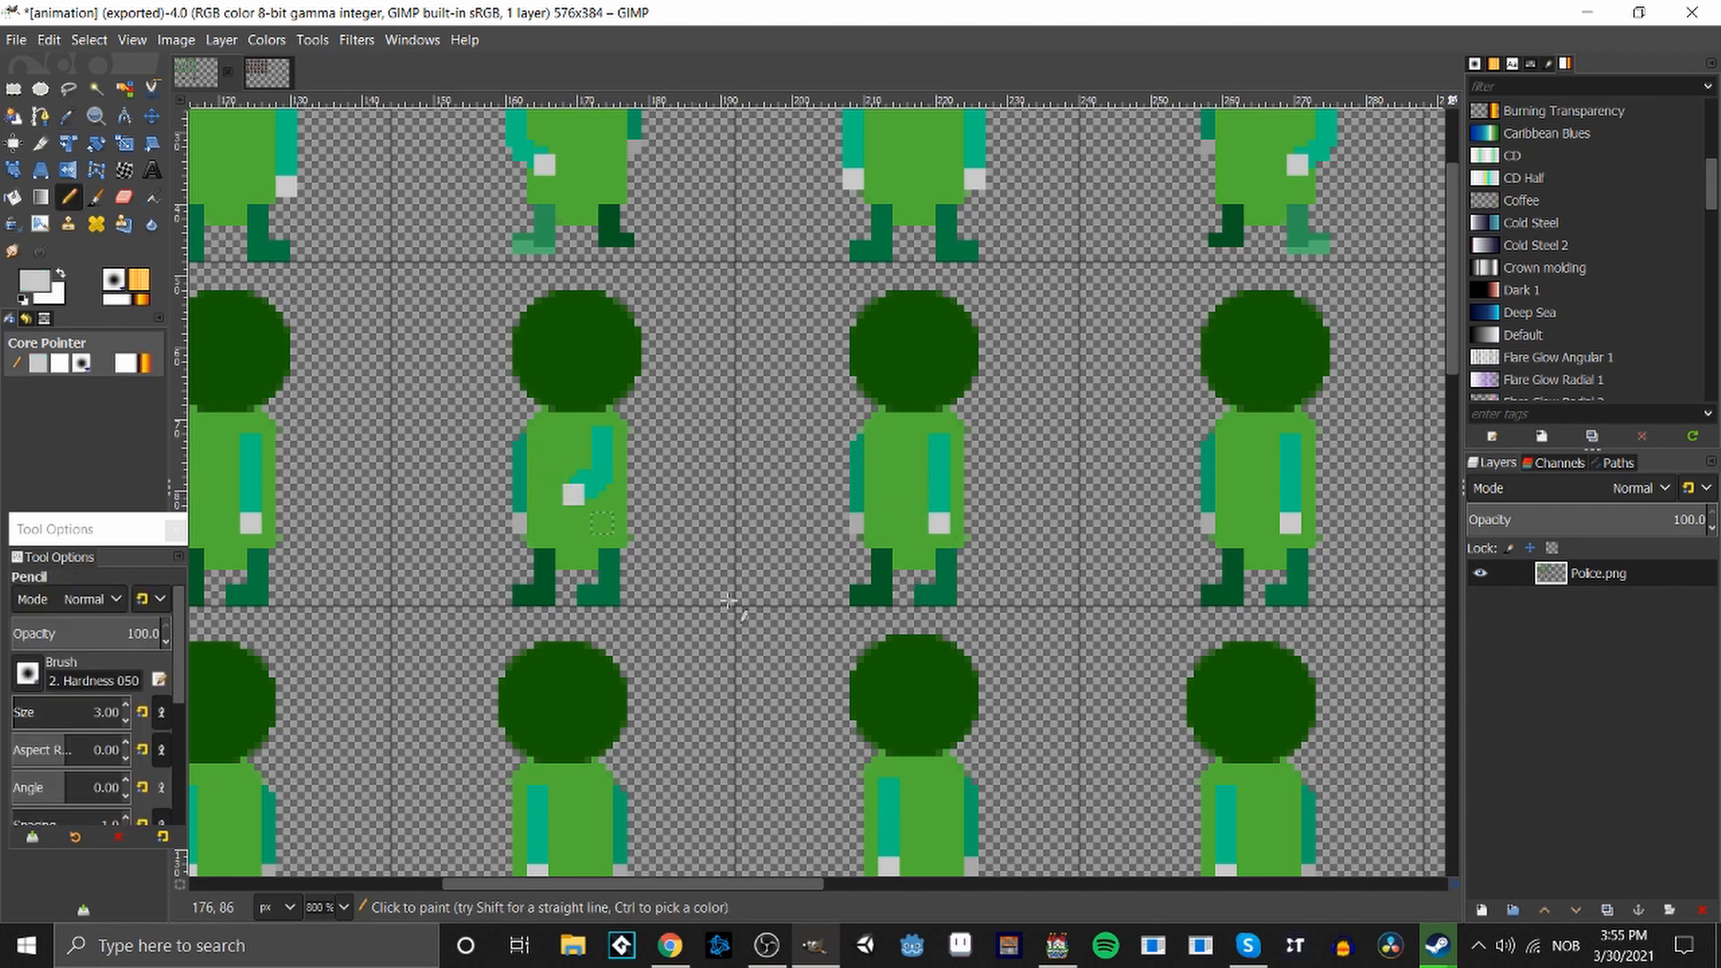
# Select the front foot of the second row's fourth figure and rotate it by -54.64 degrees.
pyautogui.click(14, 87)
pyautogui.moveTo(578, 578); pyautogui.dragTo(640, 624)
pyautogui.moveTo(606, 593); pyautogui.dragTo(605, 586)
pyautogui.rightClick(604, 592)
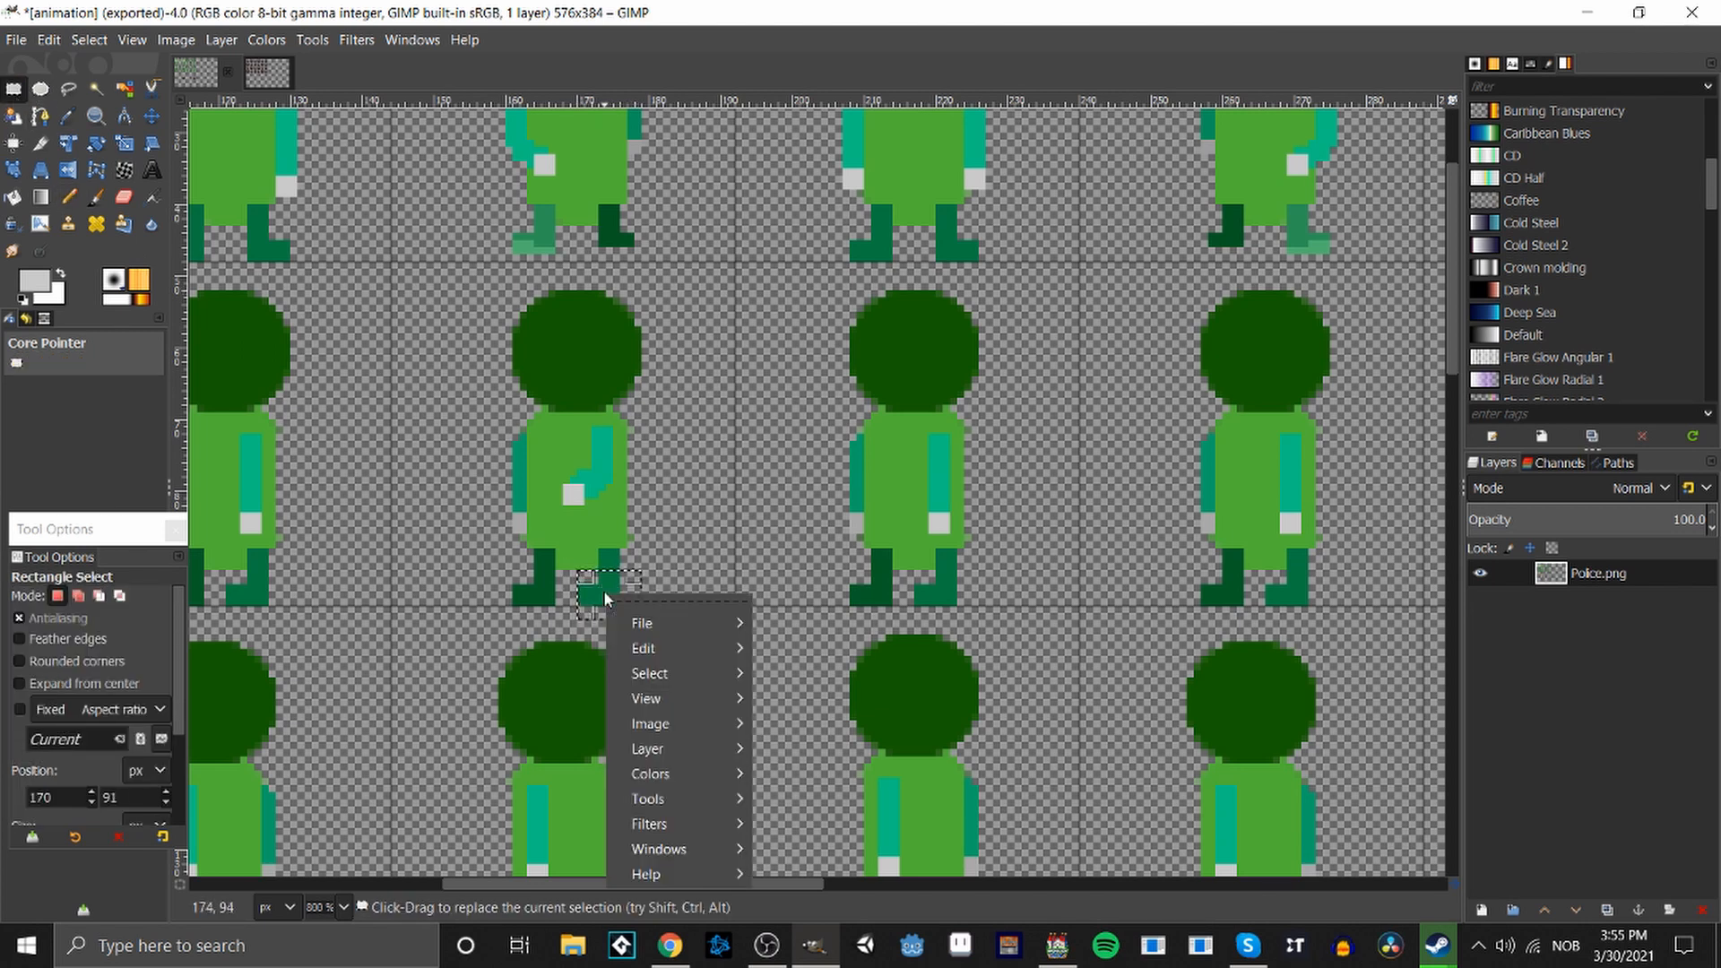
pyautogui.moveTo(686, 794)
pyautogui.moveTo(874, 703)
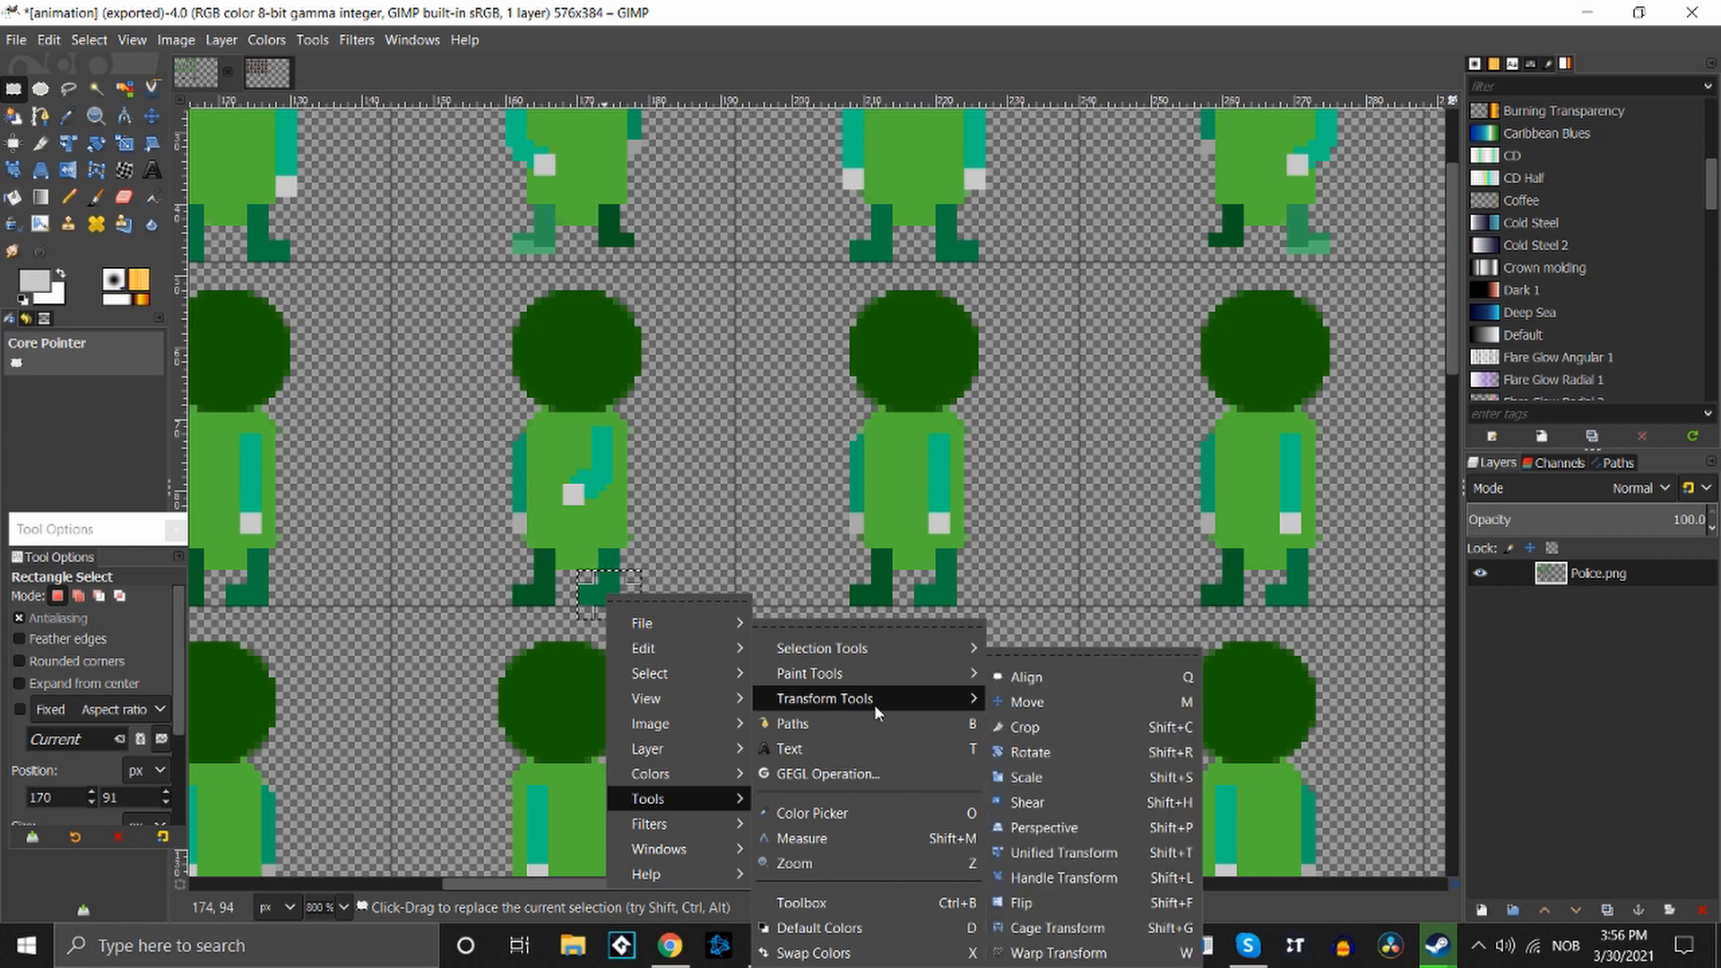
pyautogui.click(1027, 752)
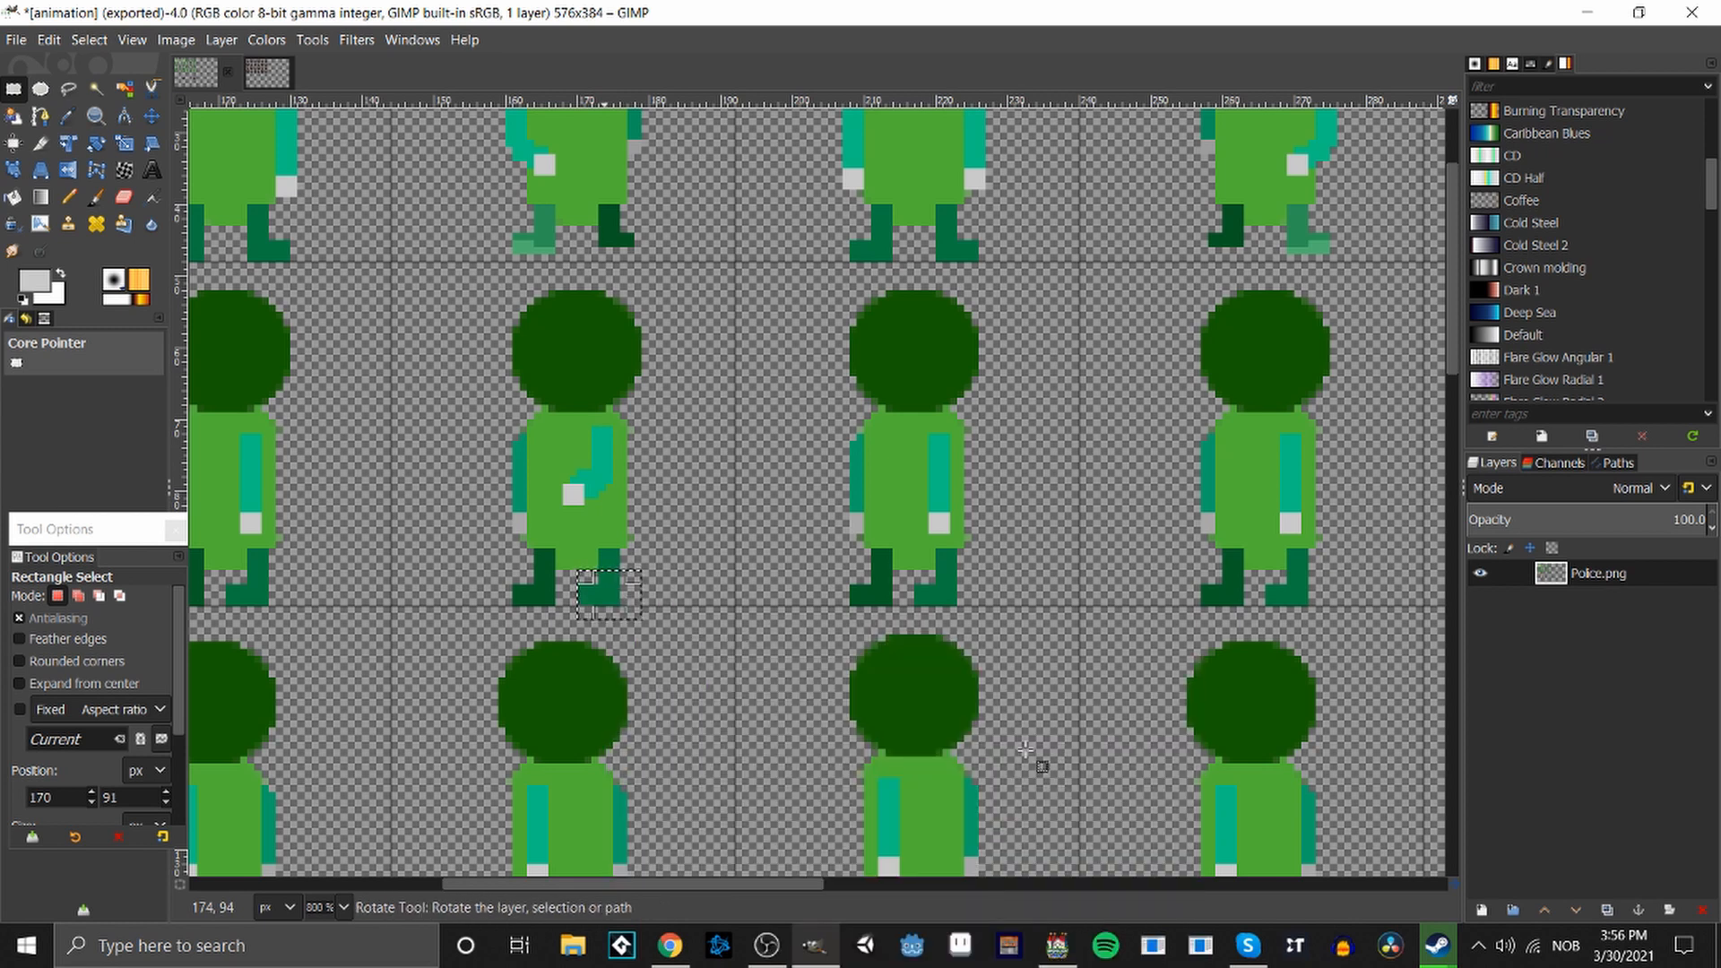
pyautogui.moveTo(617, 624); pyautogui.dragTo(664, 618)
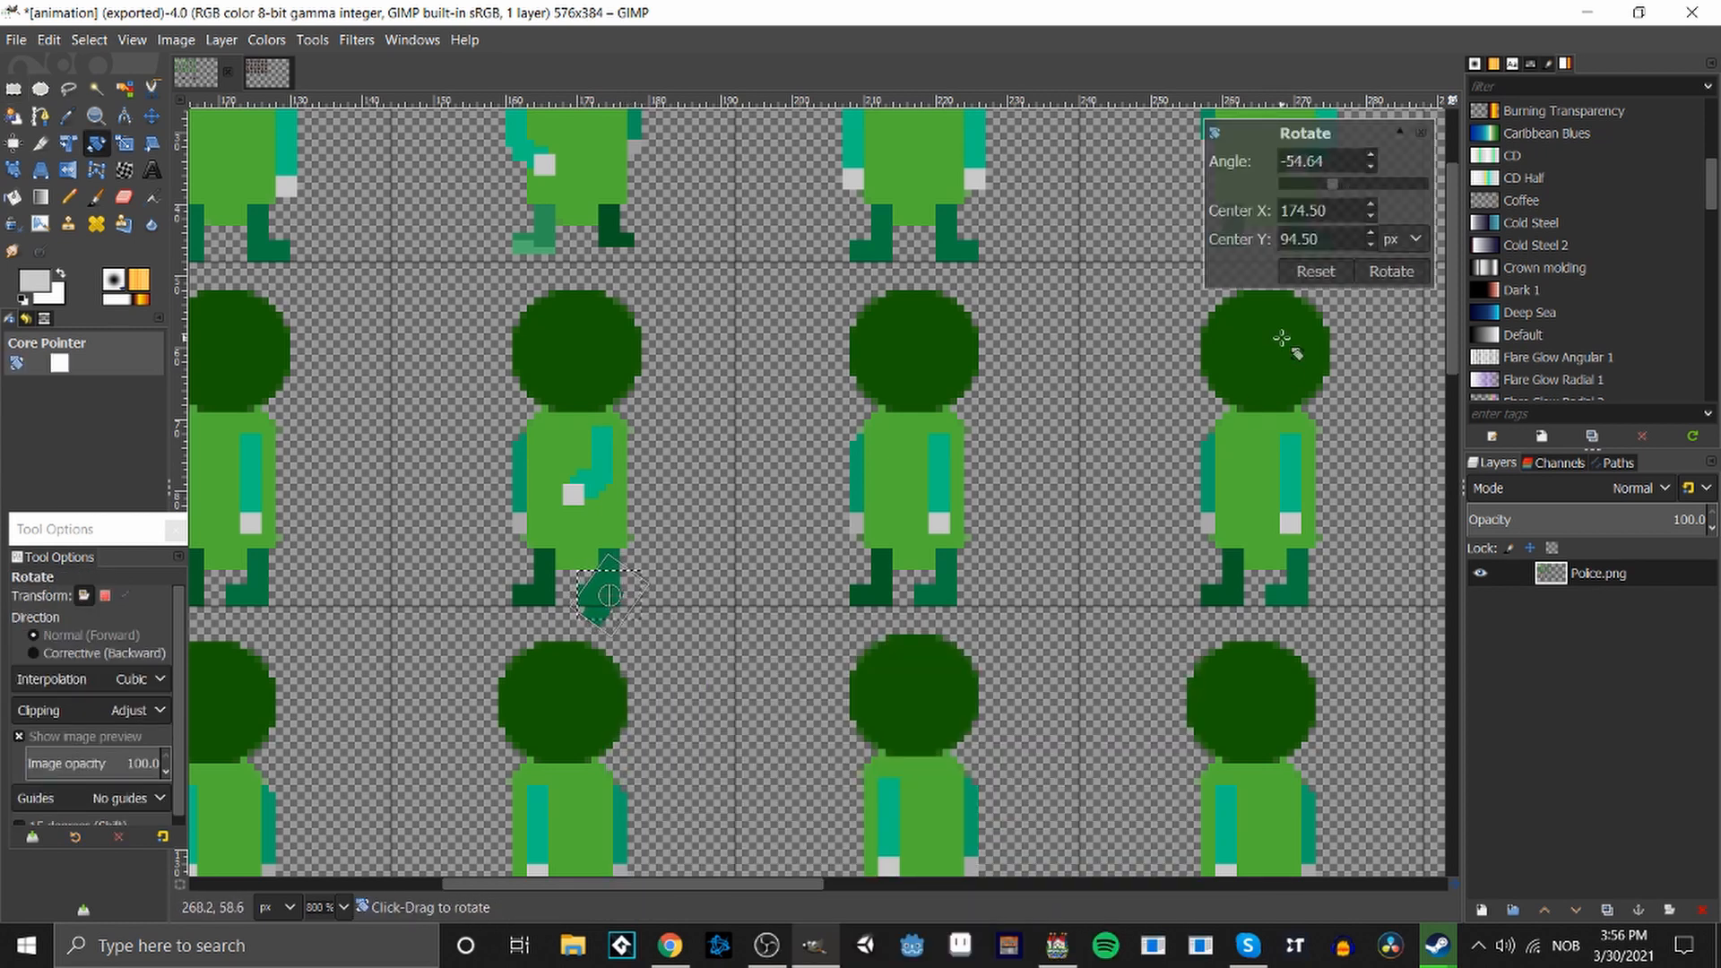
pyautogui.click(1403, 271)
# Move the rotated front foot about 2 pixels right and 3 pixels up to meet its leg, and anchor it.
pyautogui.press('r')
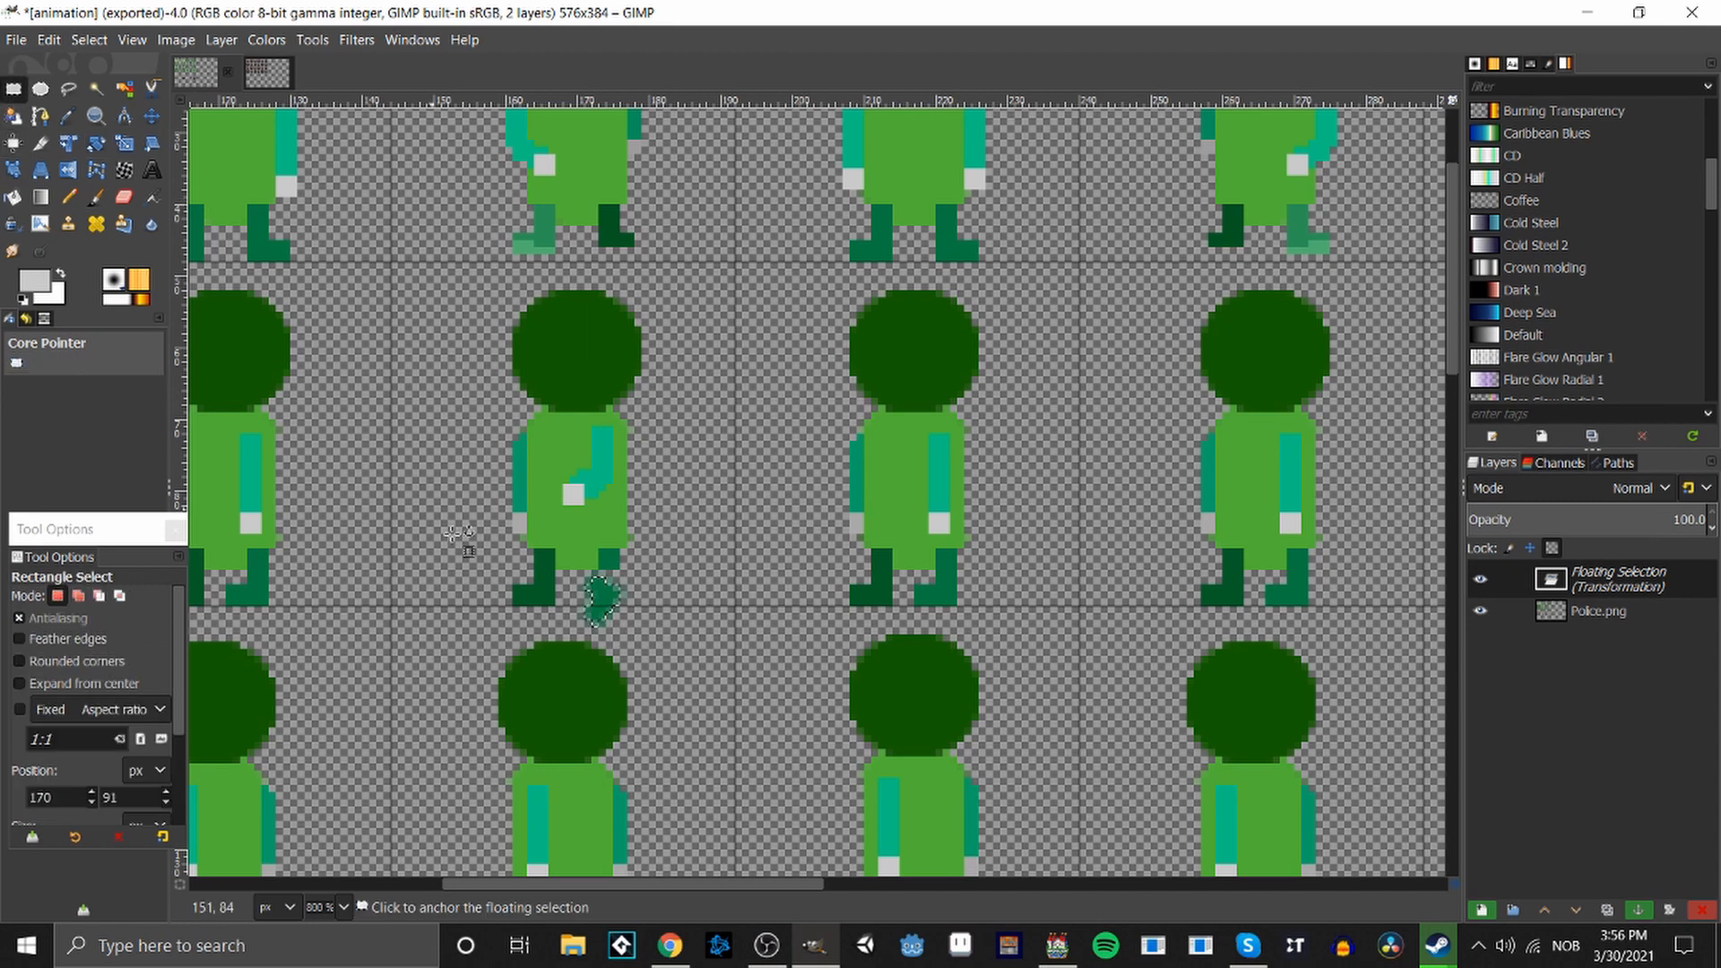
pyautogui.moveTo(604, 599); pyautogui.dragTo(618, 578)
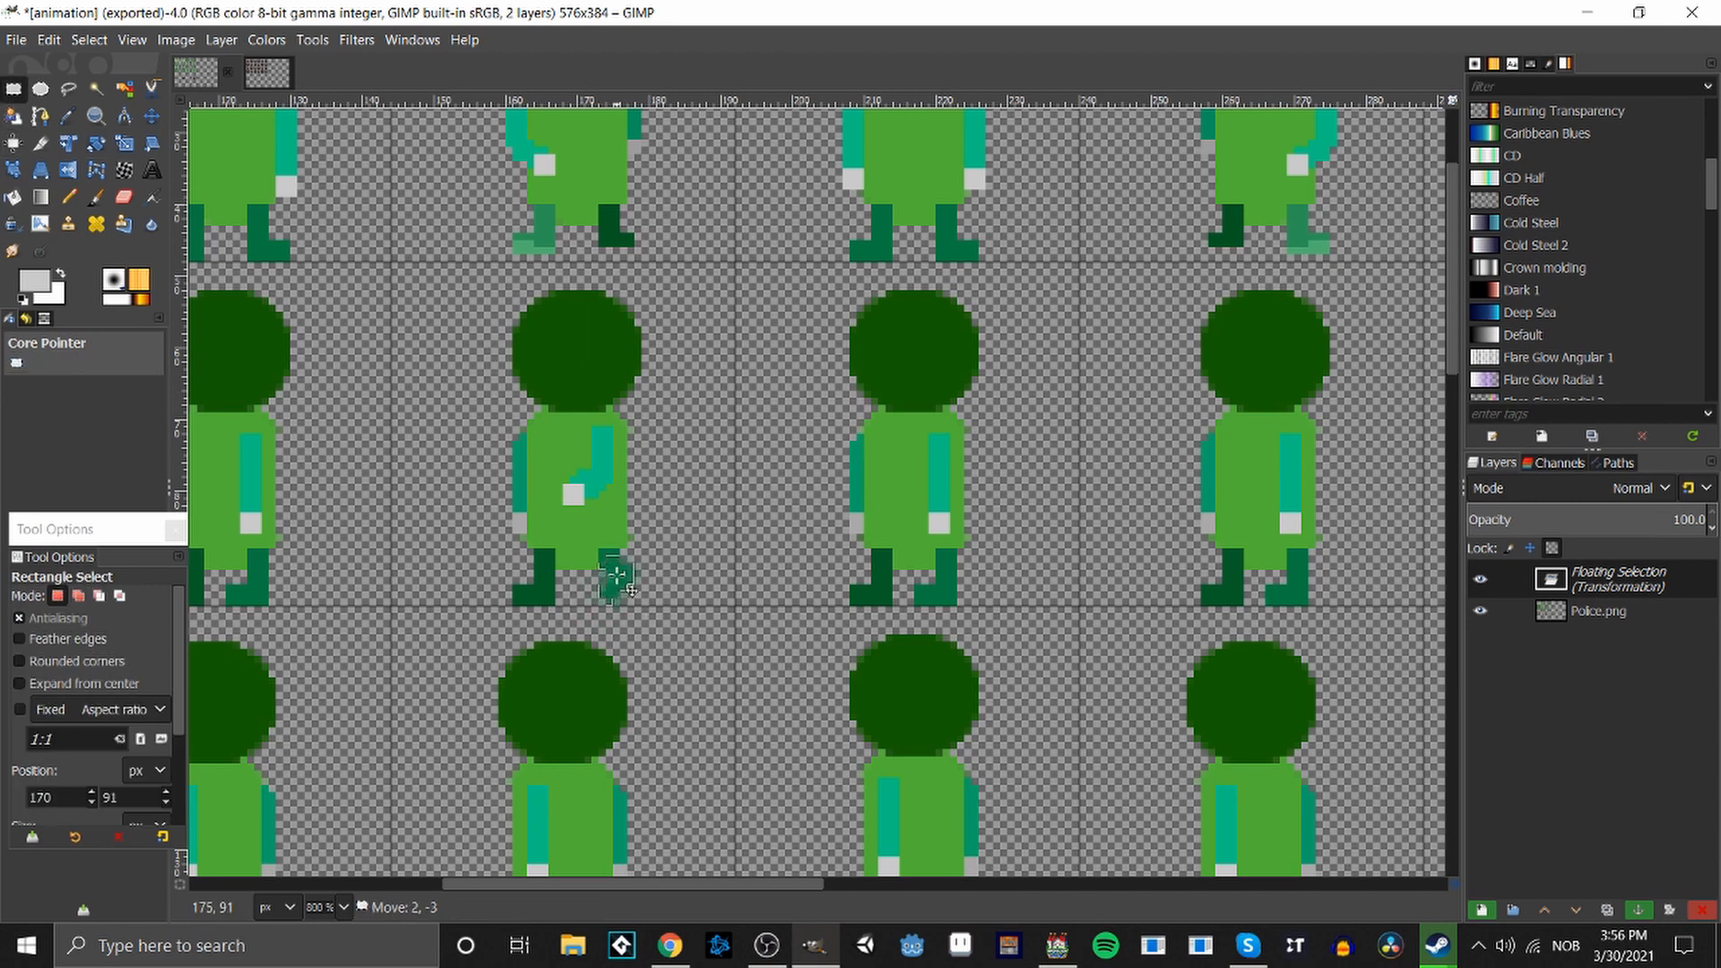
pyautogui.click(712, 661)
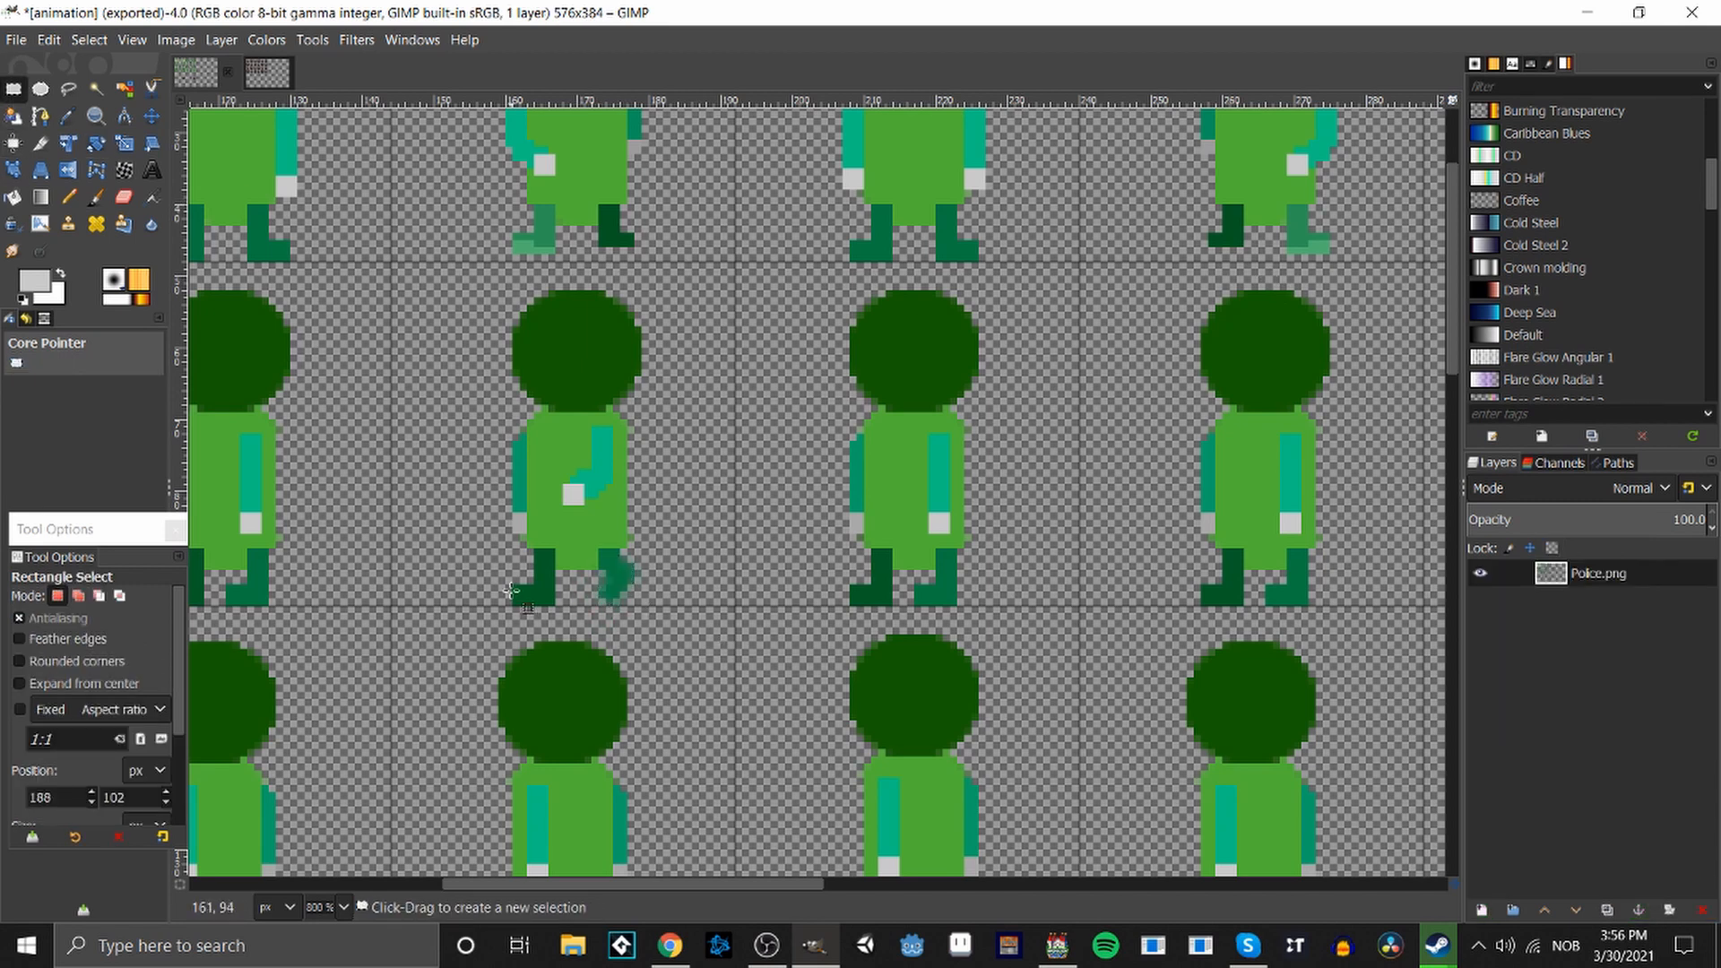
# Select the darker rear foot of the same figure and rotate it by 48.75 degrees.
pyautogui.moveTo(503, 579); pyautogui.dragTo(558, 619)
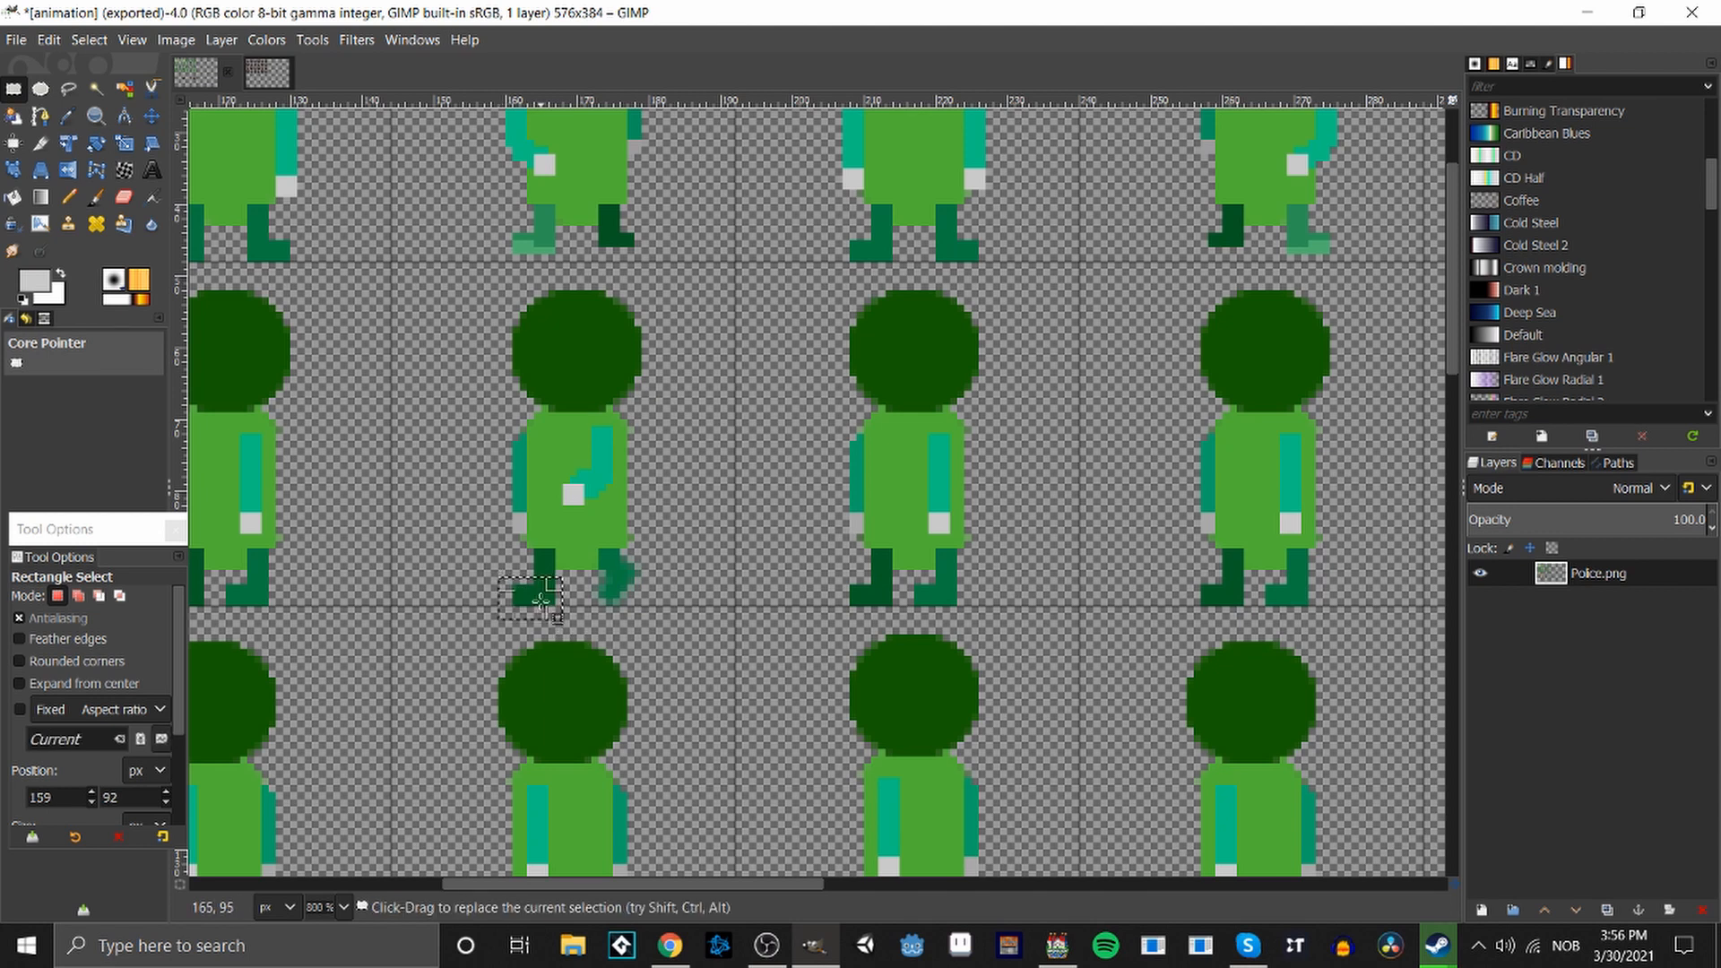
pyautogui.rightClick(544, 606)
pyautogui.moveTo(642, 805)
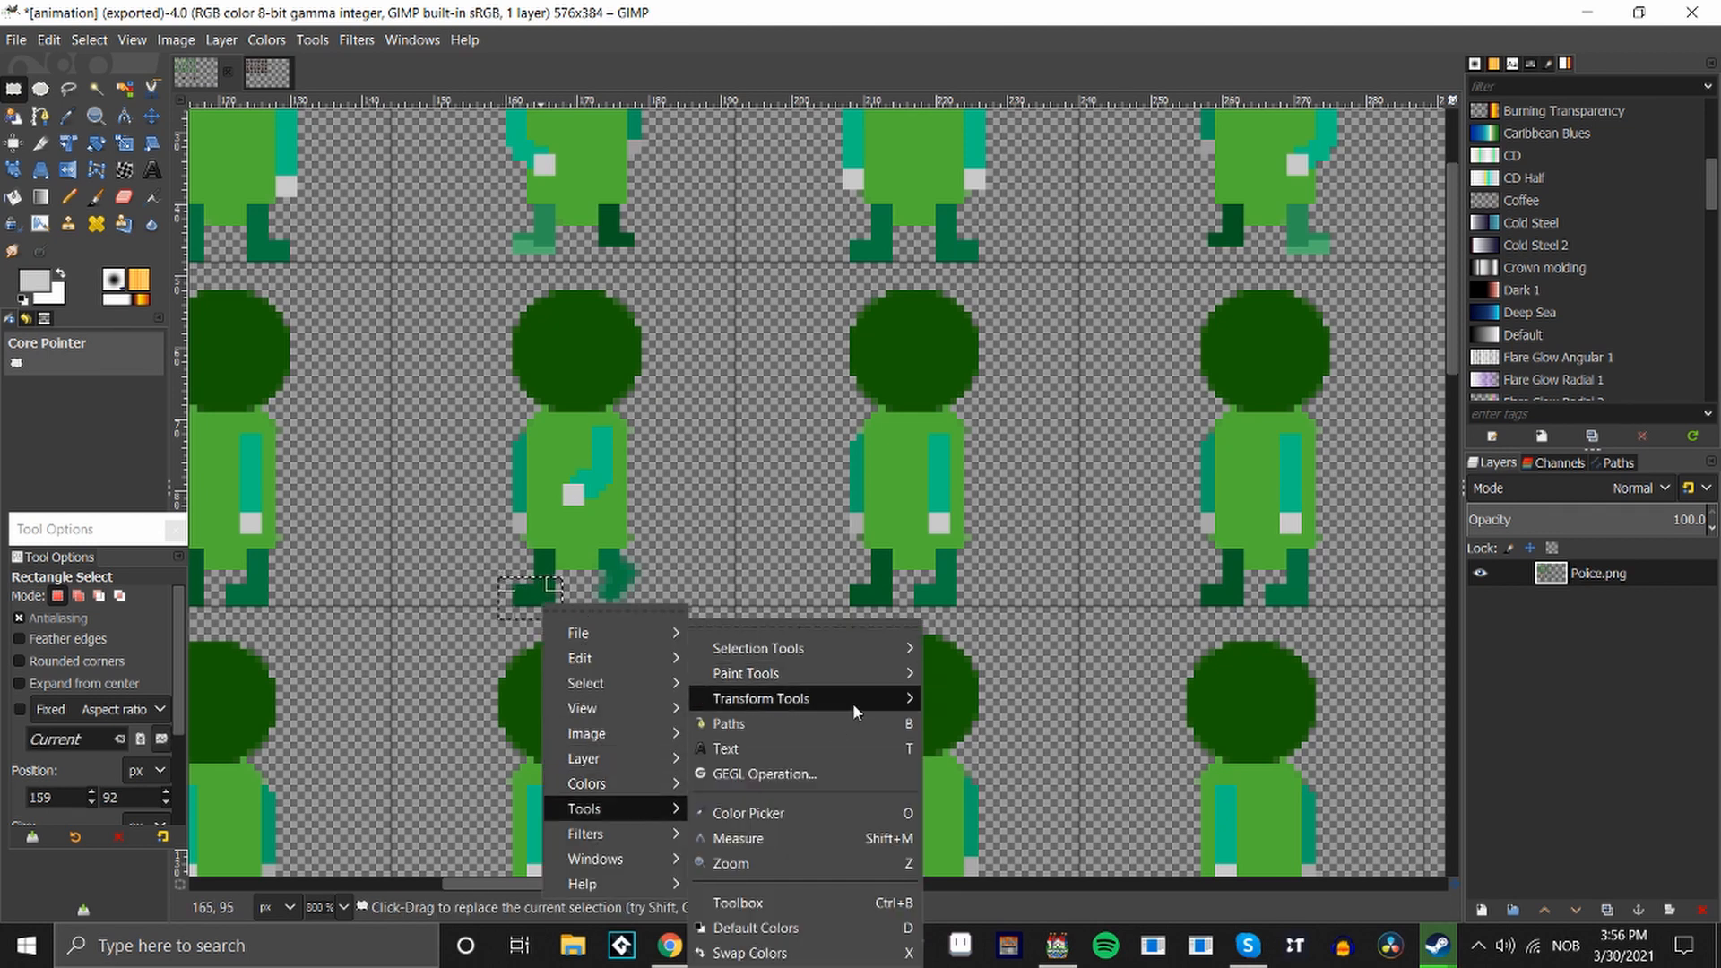
pyautogui.moveTo(853, 700)
pyautogui.click(1054, 749)
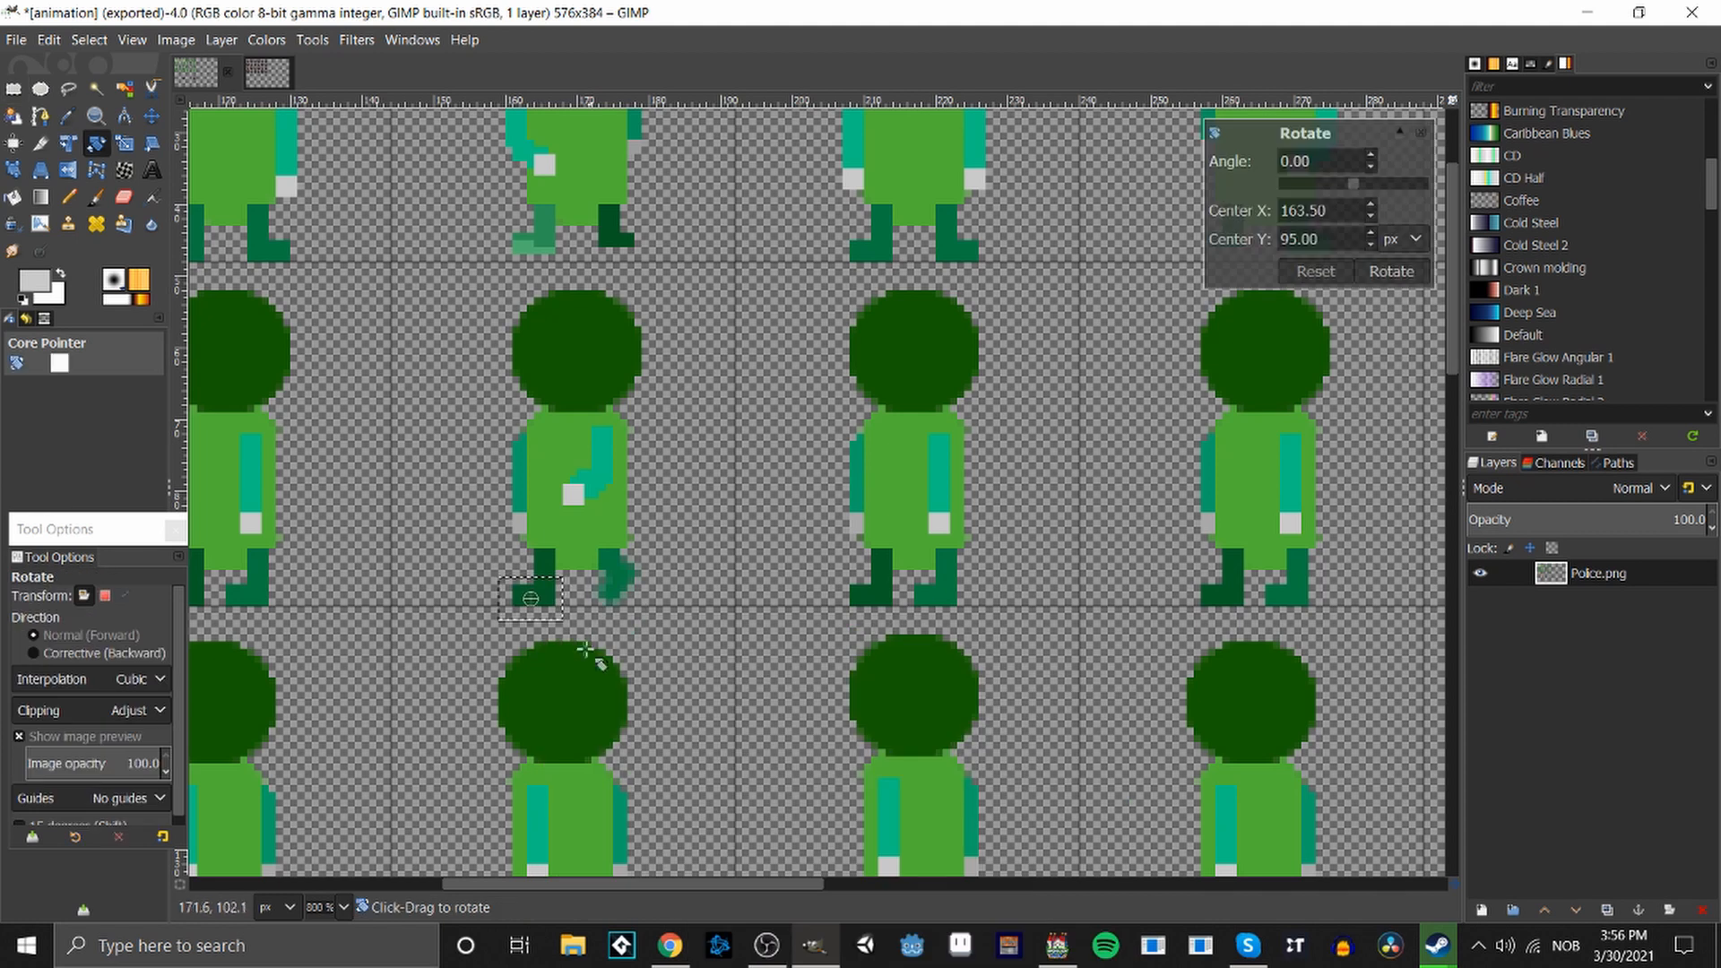
pyautogui.moveTo(536, 621); pyautogui.dragTo(541, 619)
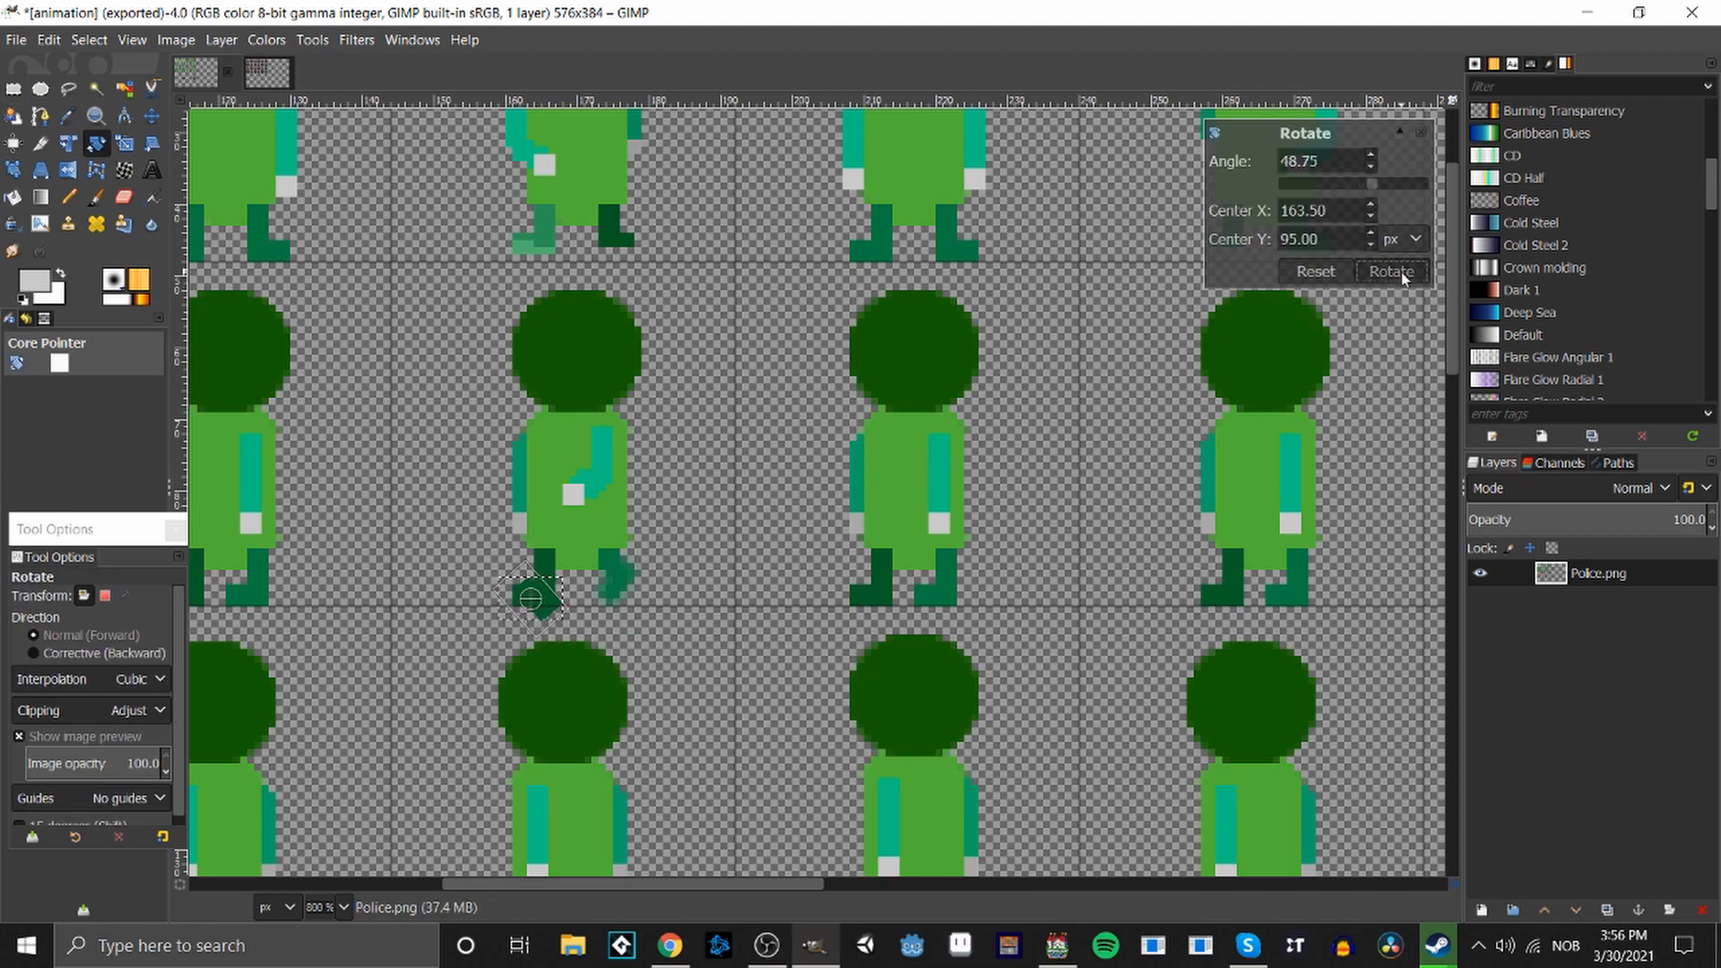
pyautogui.click(1390, 270)
# Move the rotated rear foot up and left to join its leg, and anchor it to the sprite layer.
pyautogui.click(14, 89)
pyautogui.moveTo(551, 623); pyautogui.dragTo(541, 604)
pyautogui.click(592, 630)
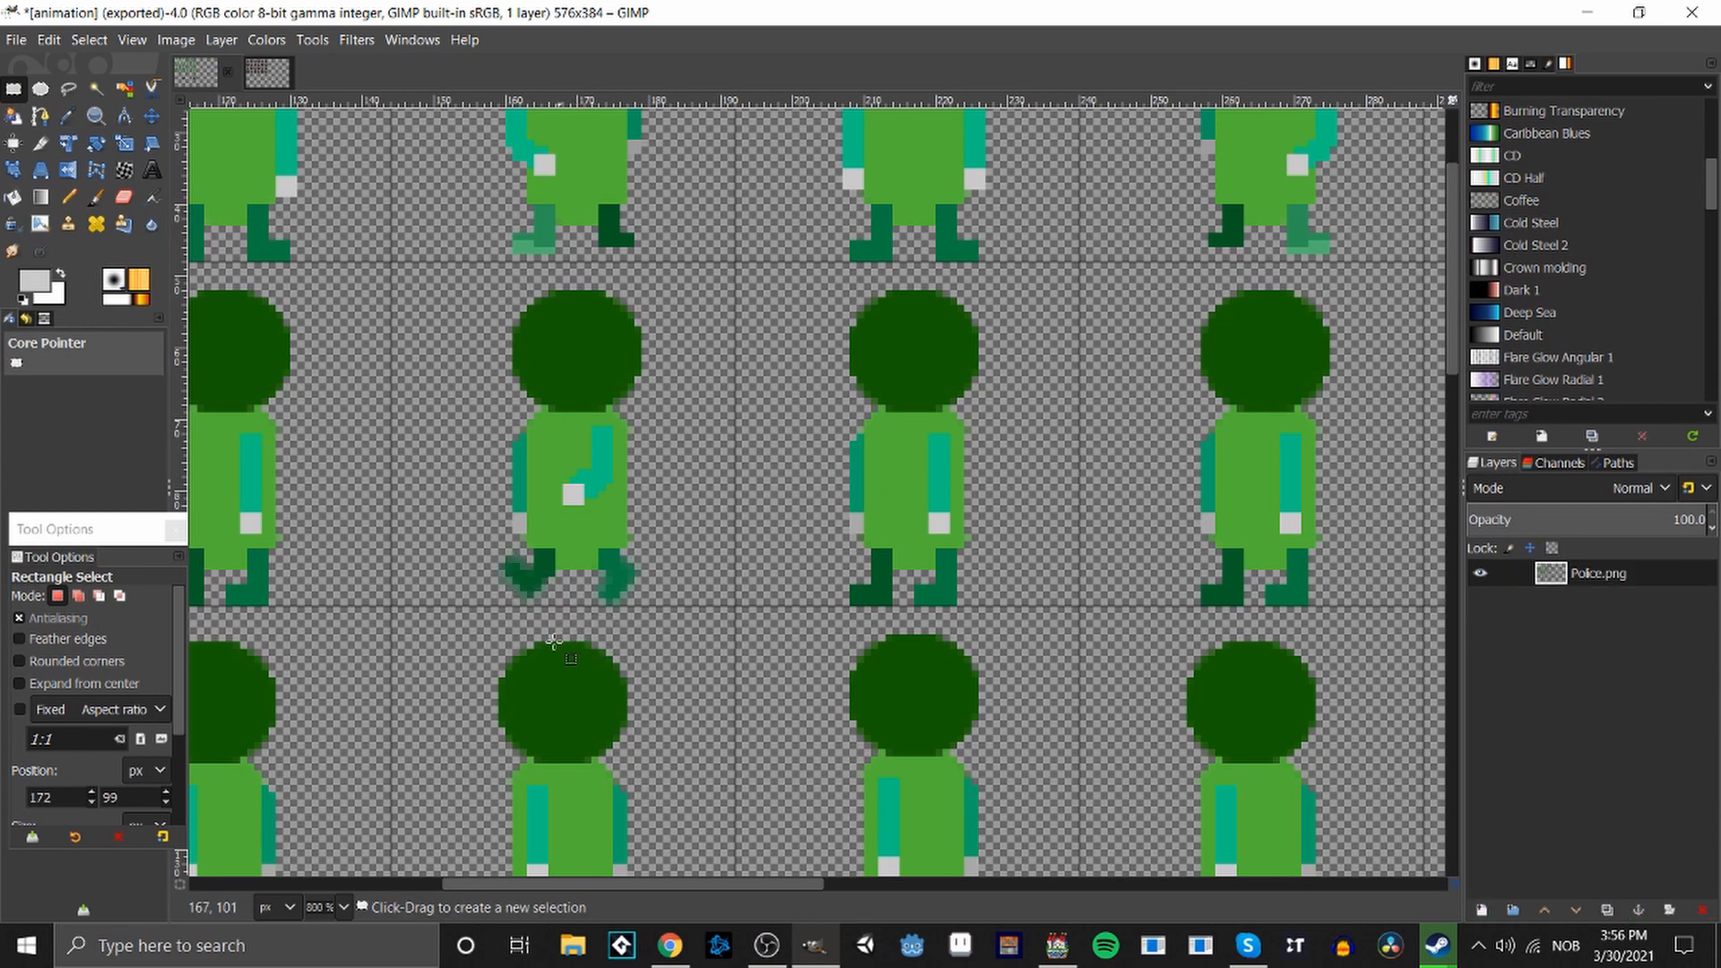
# Sample the rear leg's dark green and pencil over the rotated foot's blurred pixels, reducing the brush from size 3 to 1 for the edges.
pyautogui.scroll(3, 553, 593)
pyautogui.scroll(1, 553, 594)
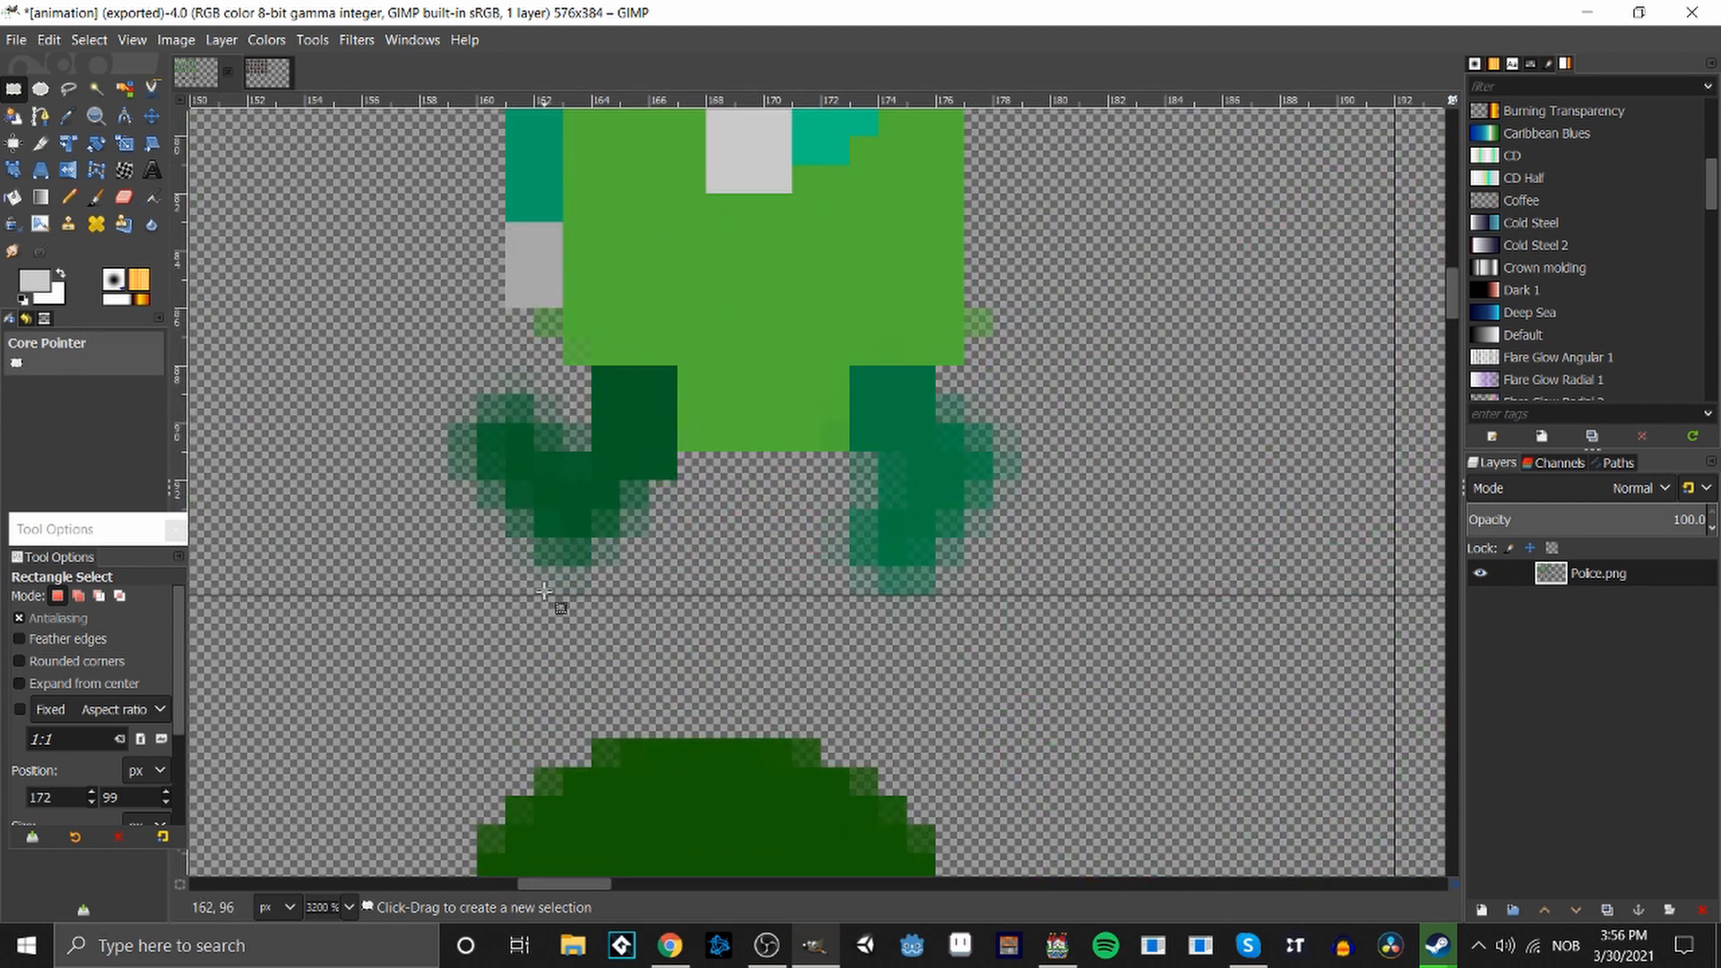
pyautogui.press('o')
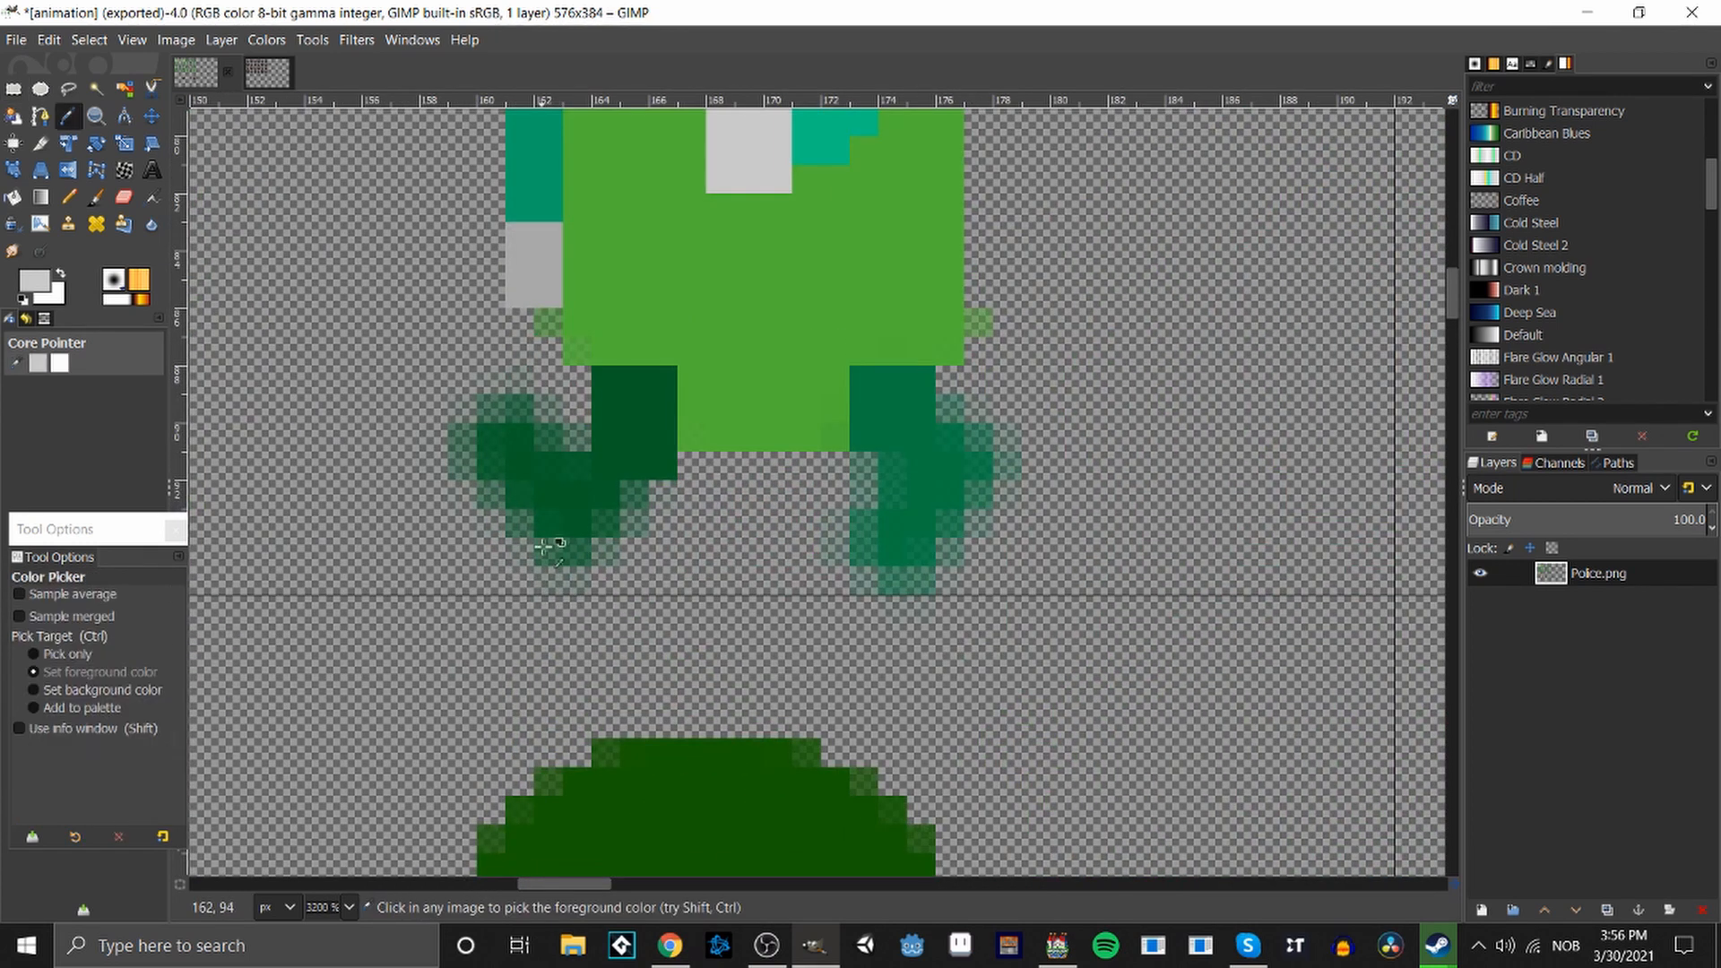
pyautogui.click(533, 472)
pyautogui.press('n')
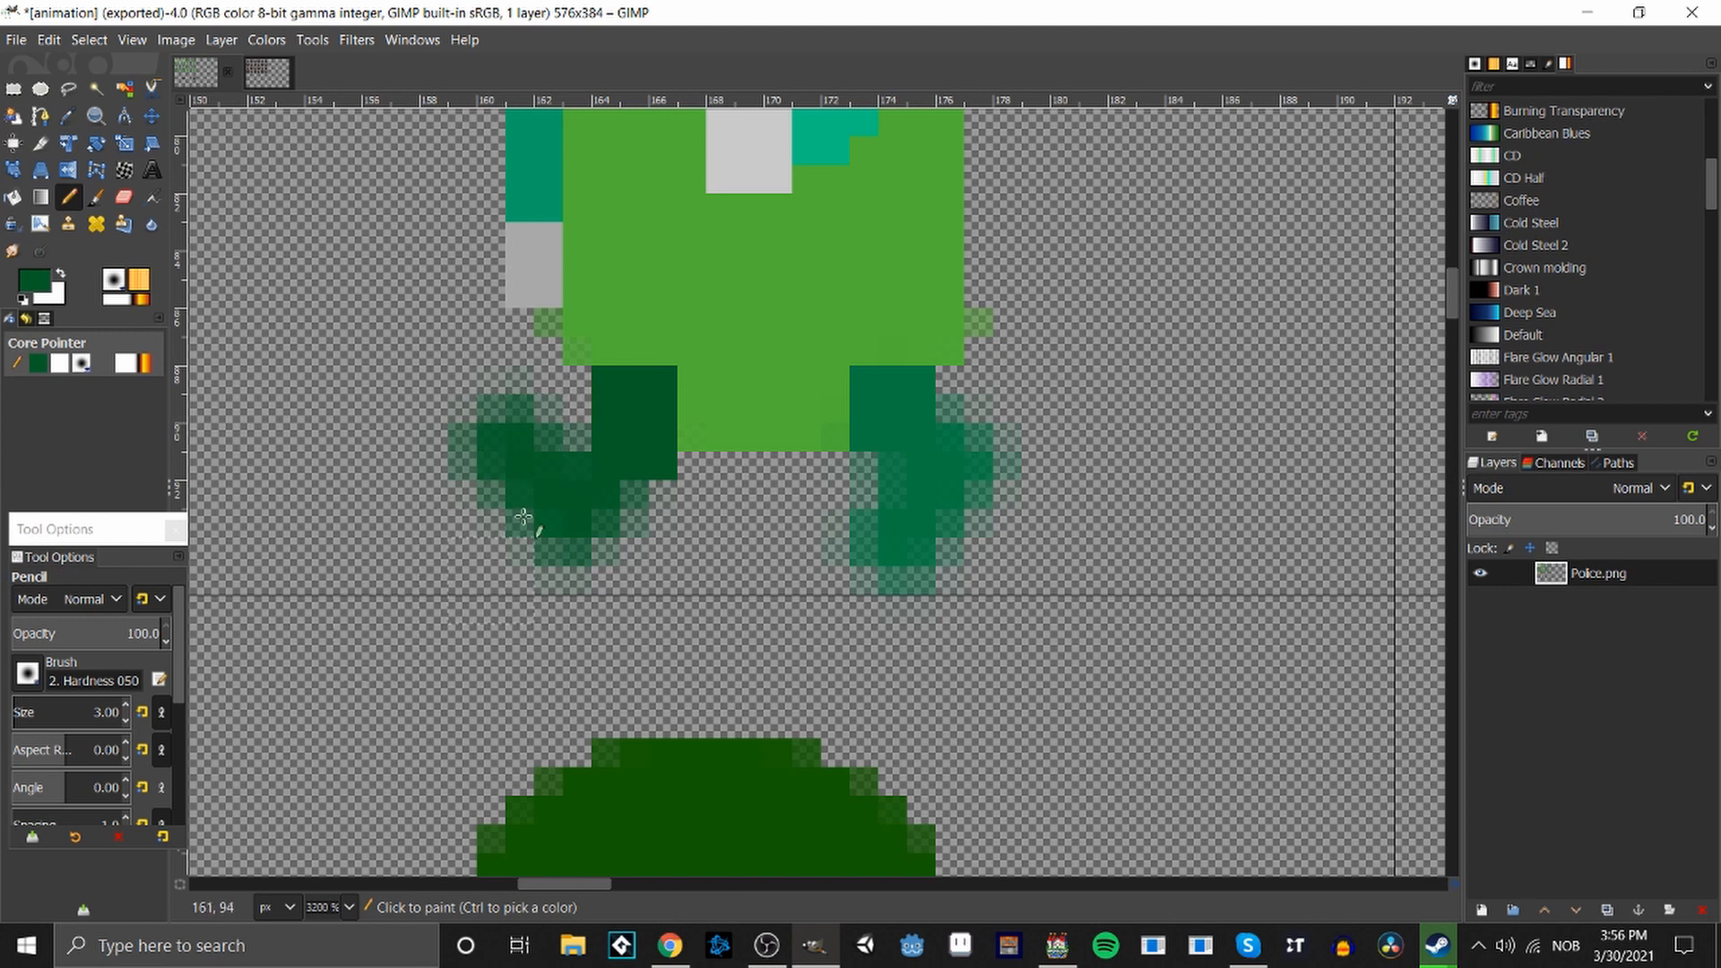
pyautogui.moveTo(514, 448); pyautogui.dragTo(543, 474)
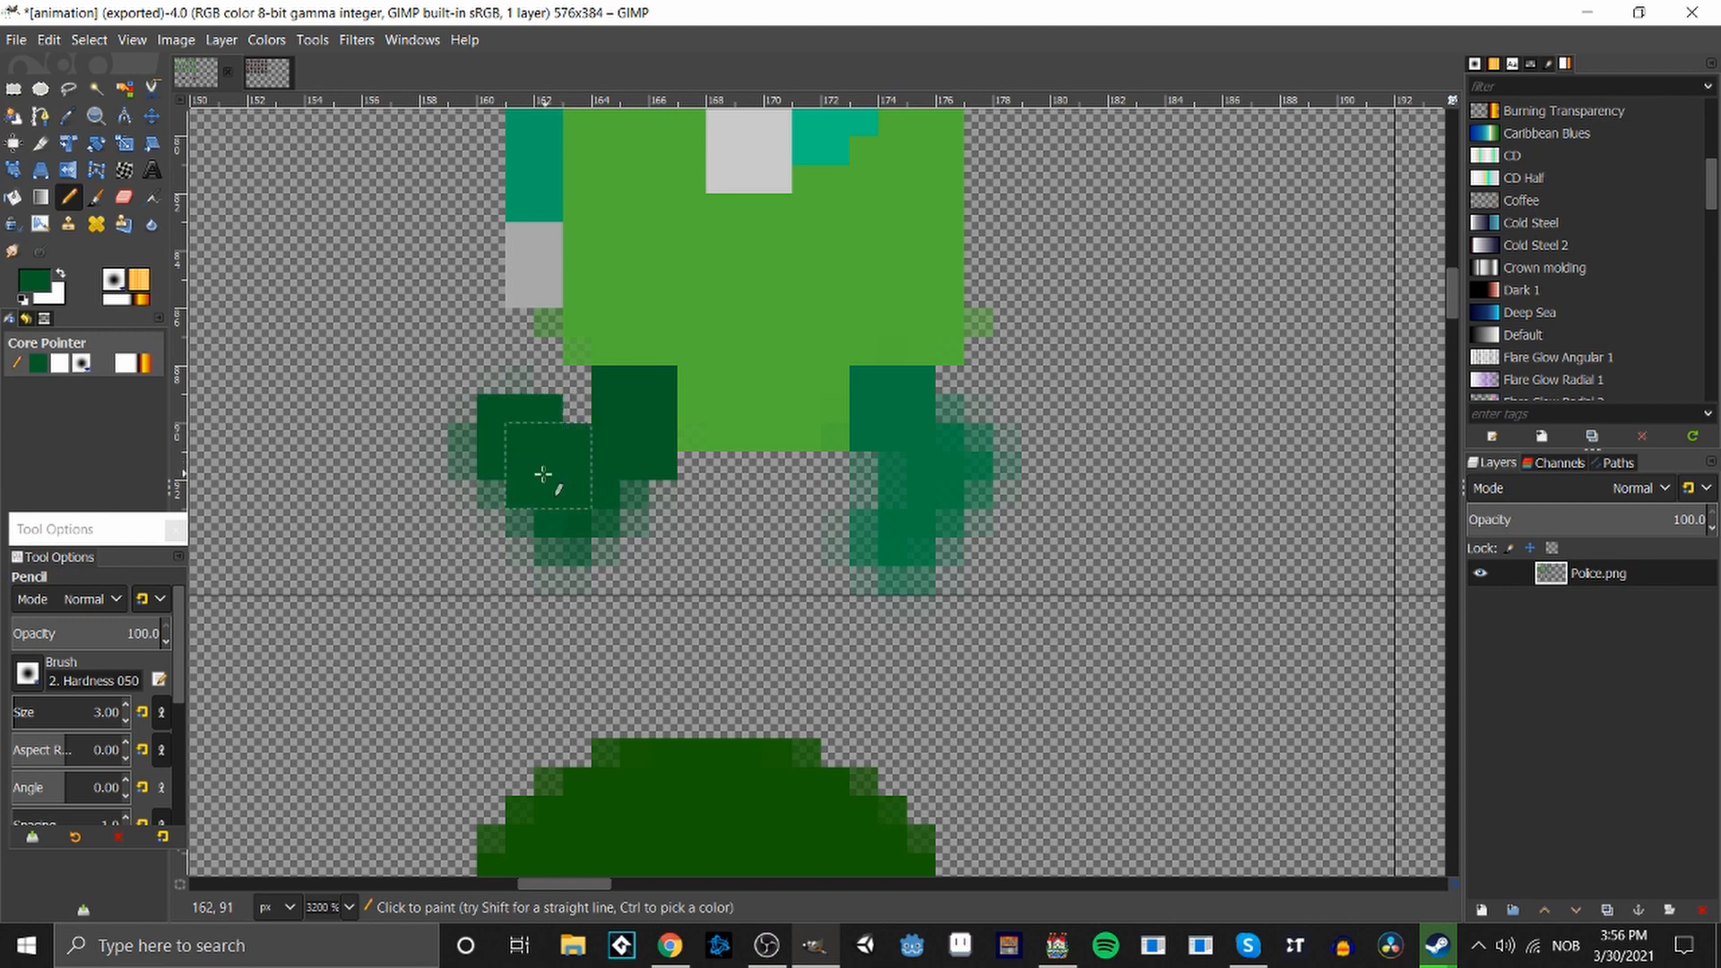
pyautogui.doubleClick(126, 719)
pyautogui.moveTo(462, 437)
pyautogui.mouseDown()
pyautogui.moveTo(463, 465)
pyautogui.moveTo(551, 555)
pyautogui.moveTo(632, 492)
pyautogui.mouseUp()
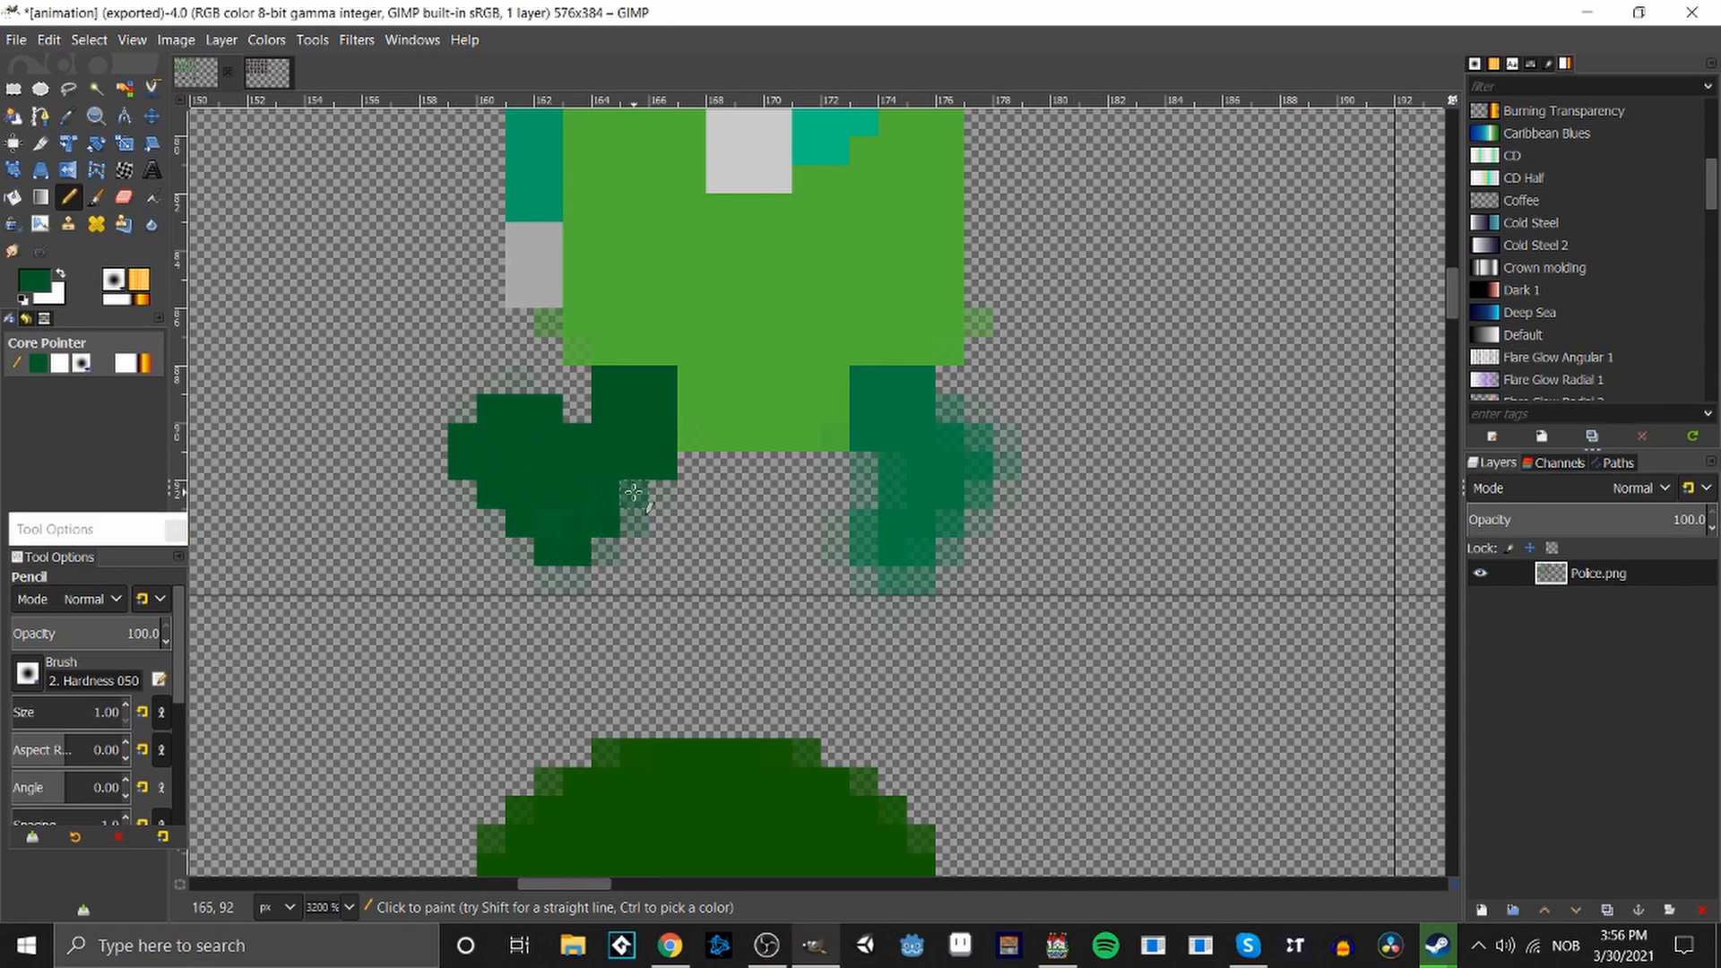
pyautogui.click(633, 492)
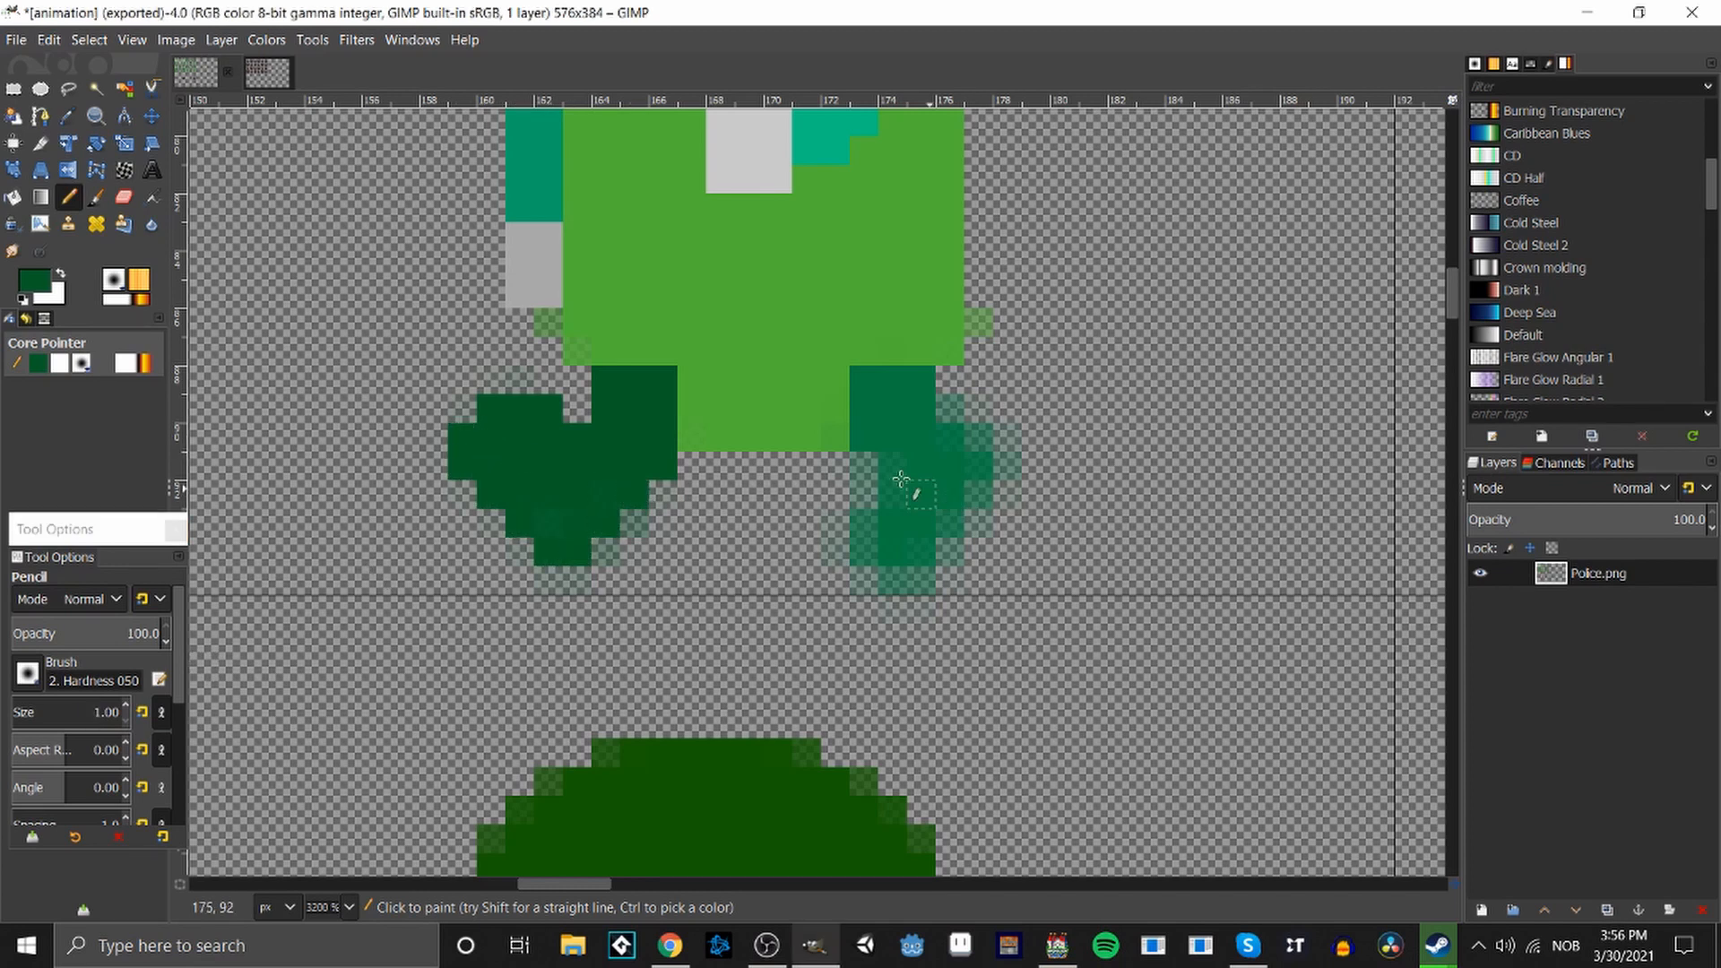
# Sample the front leg's green and pencil over the blurred pixels of the rotated front foot with the 1-pixel brush.
pyautogui.keyDown('ctrl'); pyautogui.click(883, 422); pyautogui.keyUp('ctrl')
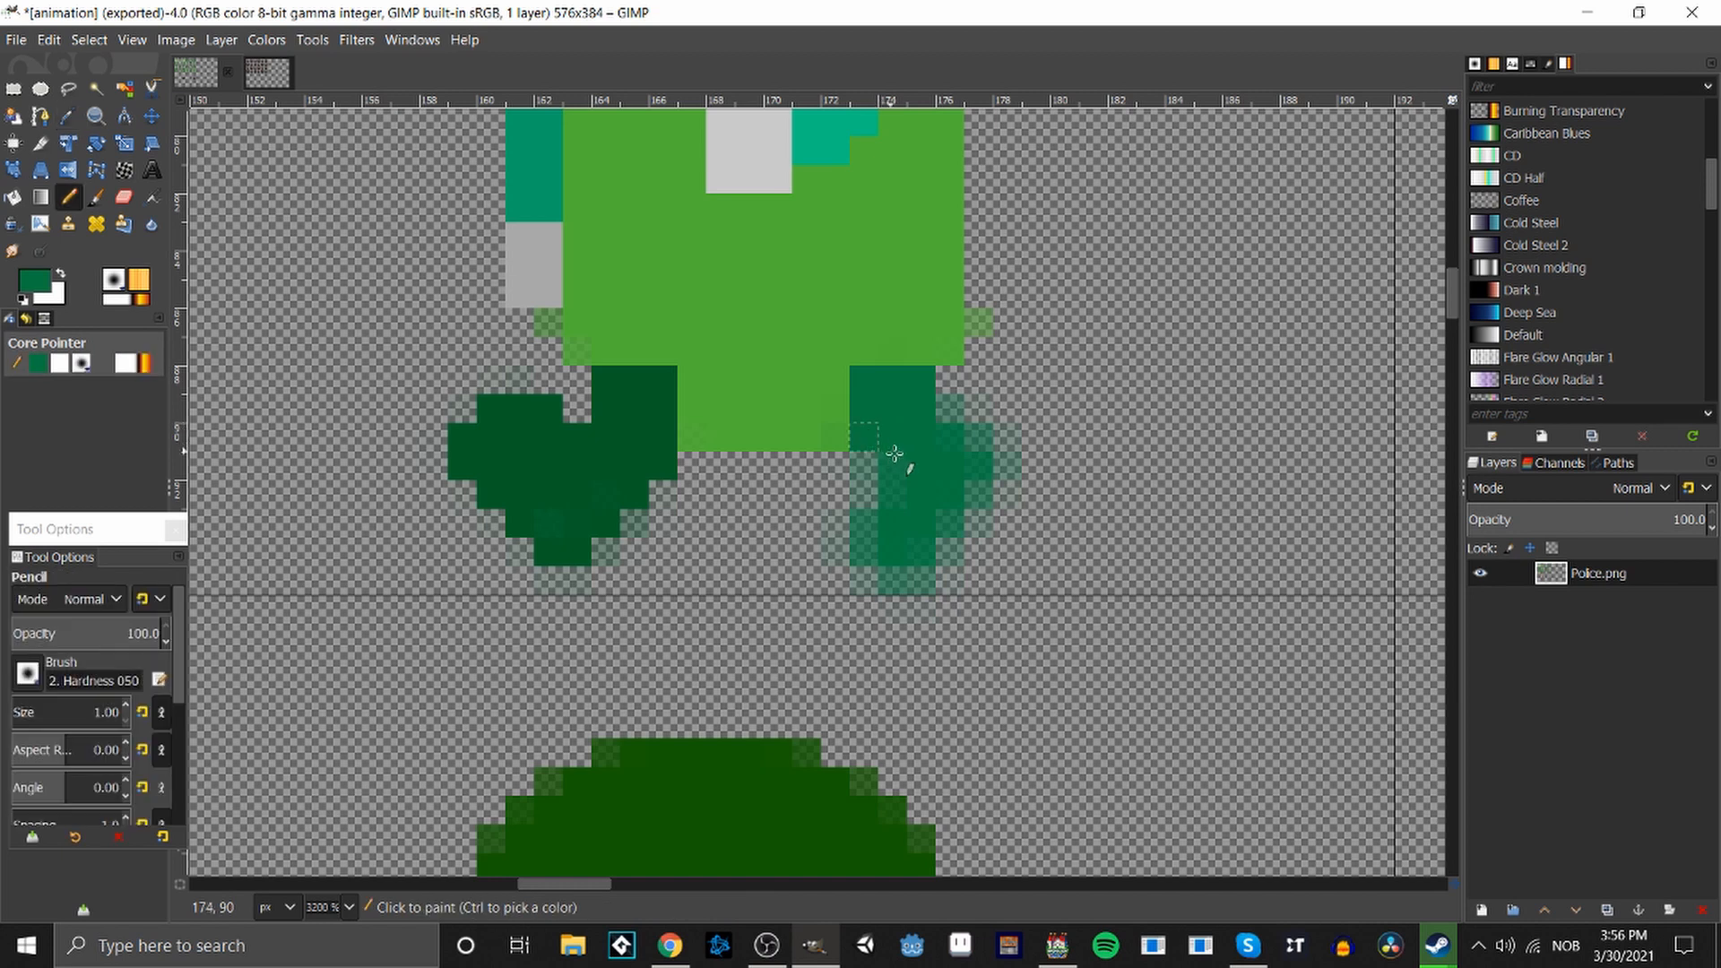
pyautogui.moveTo(894, 454)
pyautogui.mouseDown()
pyautogui.moveTo(874, 561)
pyautogui.moveTo(925, 576)
pyautogui.moveTo(1008, 466)
pyautogui.moveTo(946, 431)
pyautogui.mouseUp()
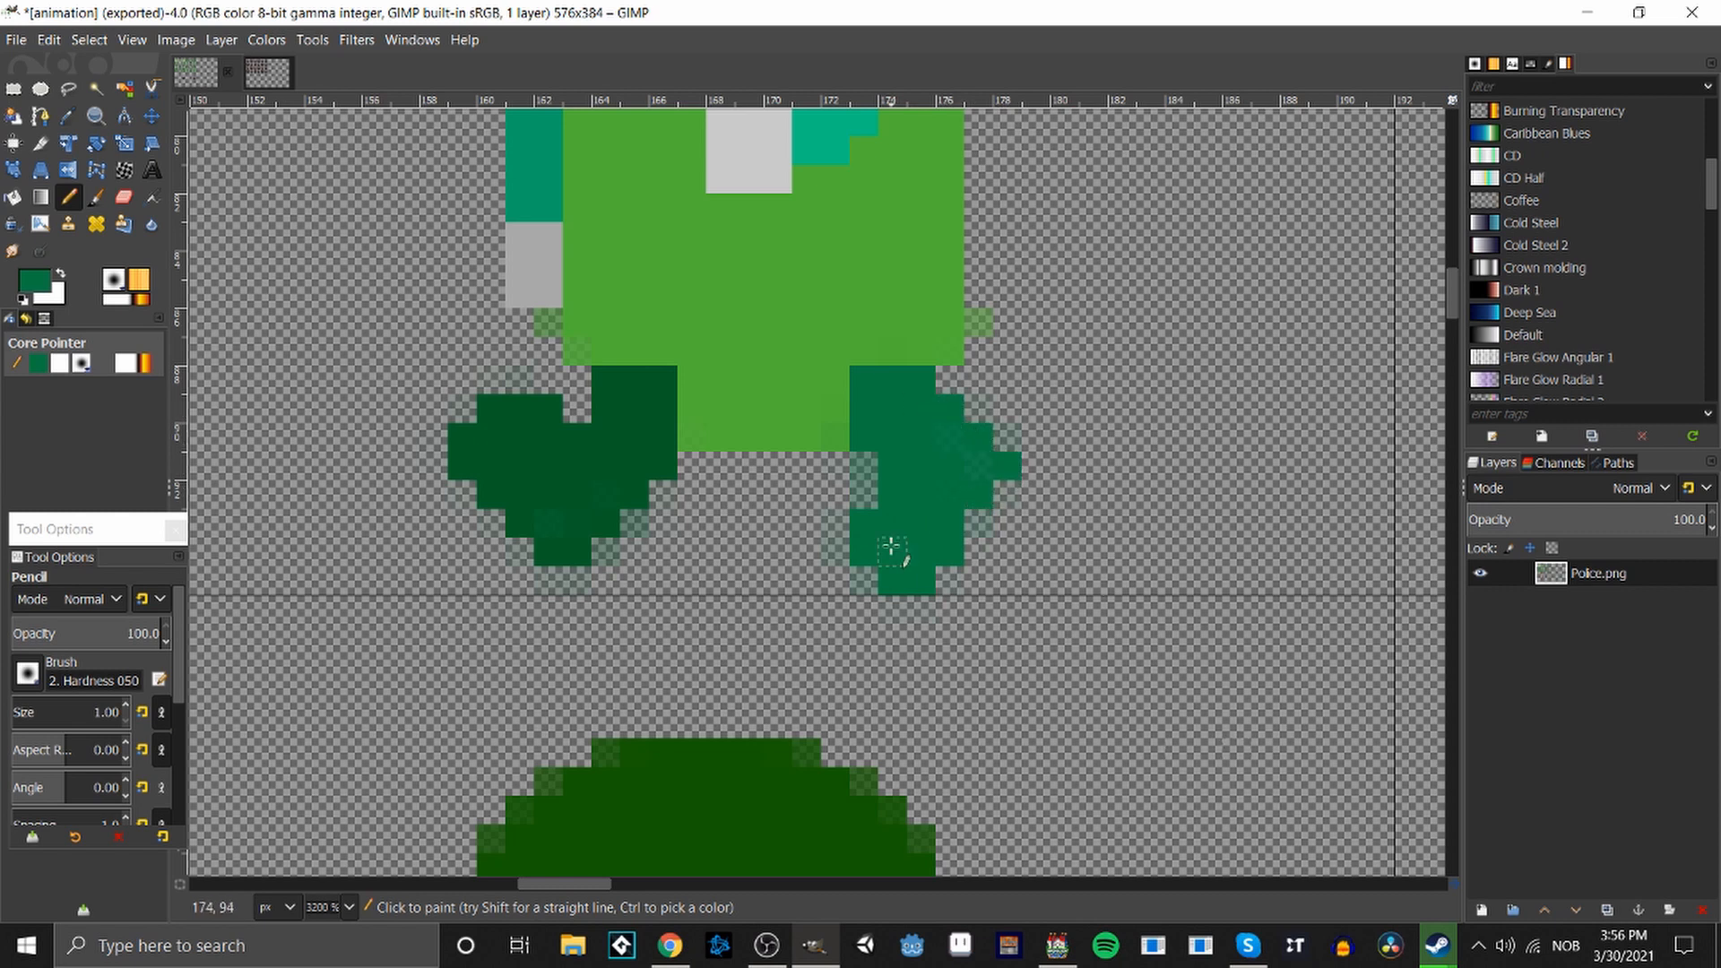
pyautogui.scroll(-5, 891, 545)
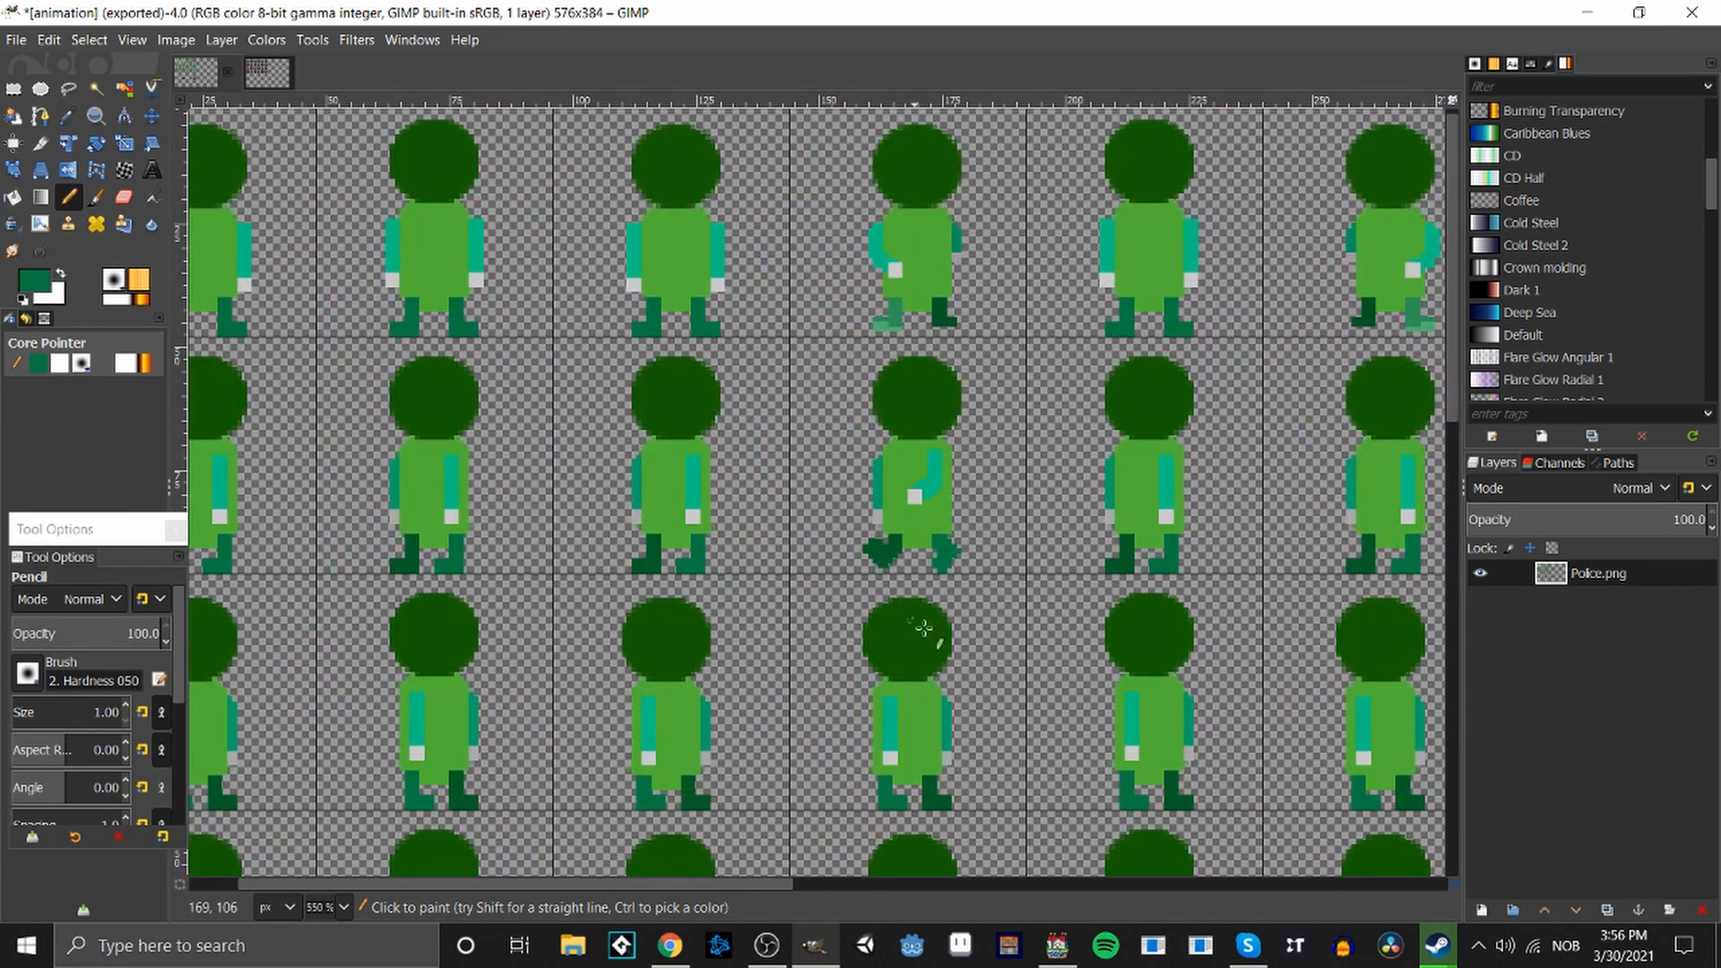
pyautogui.scroll(5, 897, 565)
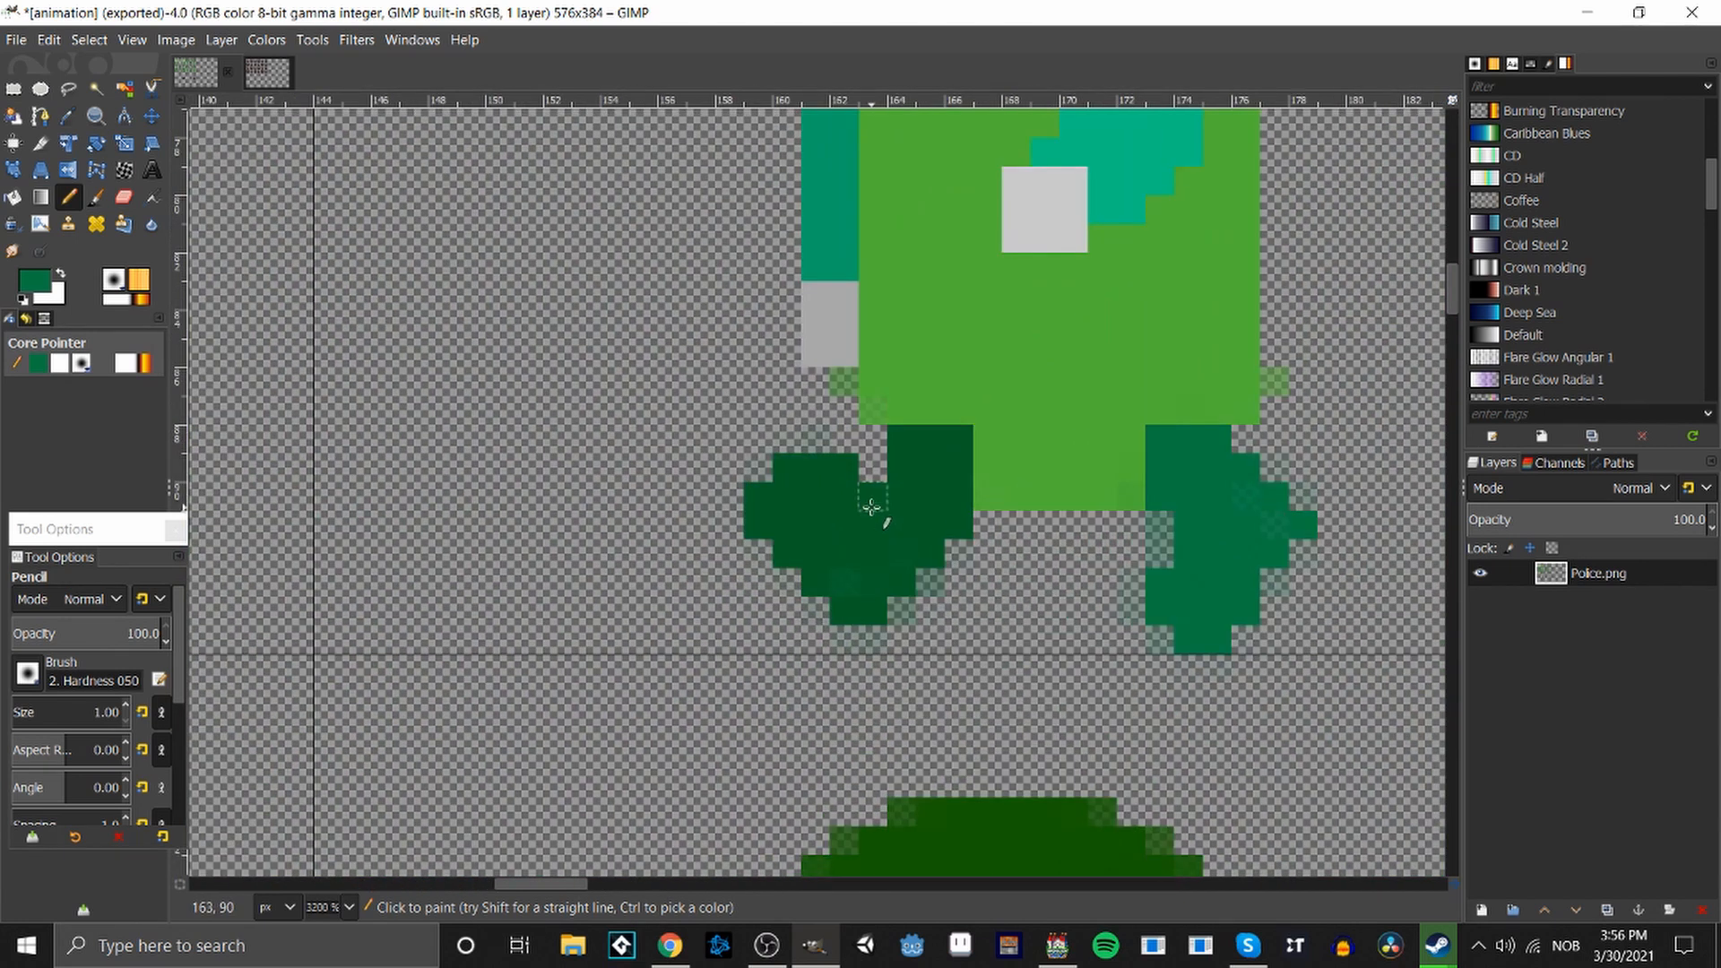
# Delete one dark green pixel from the upper edge of the rear foot beside its leg and clear the selection.
pyautogui.click(13, 87)
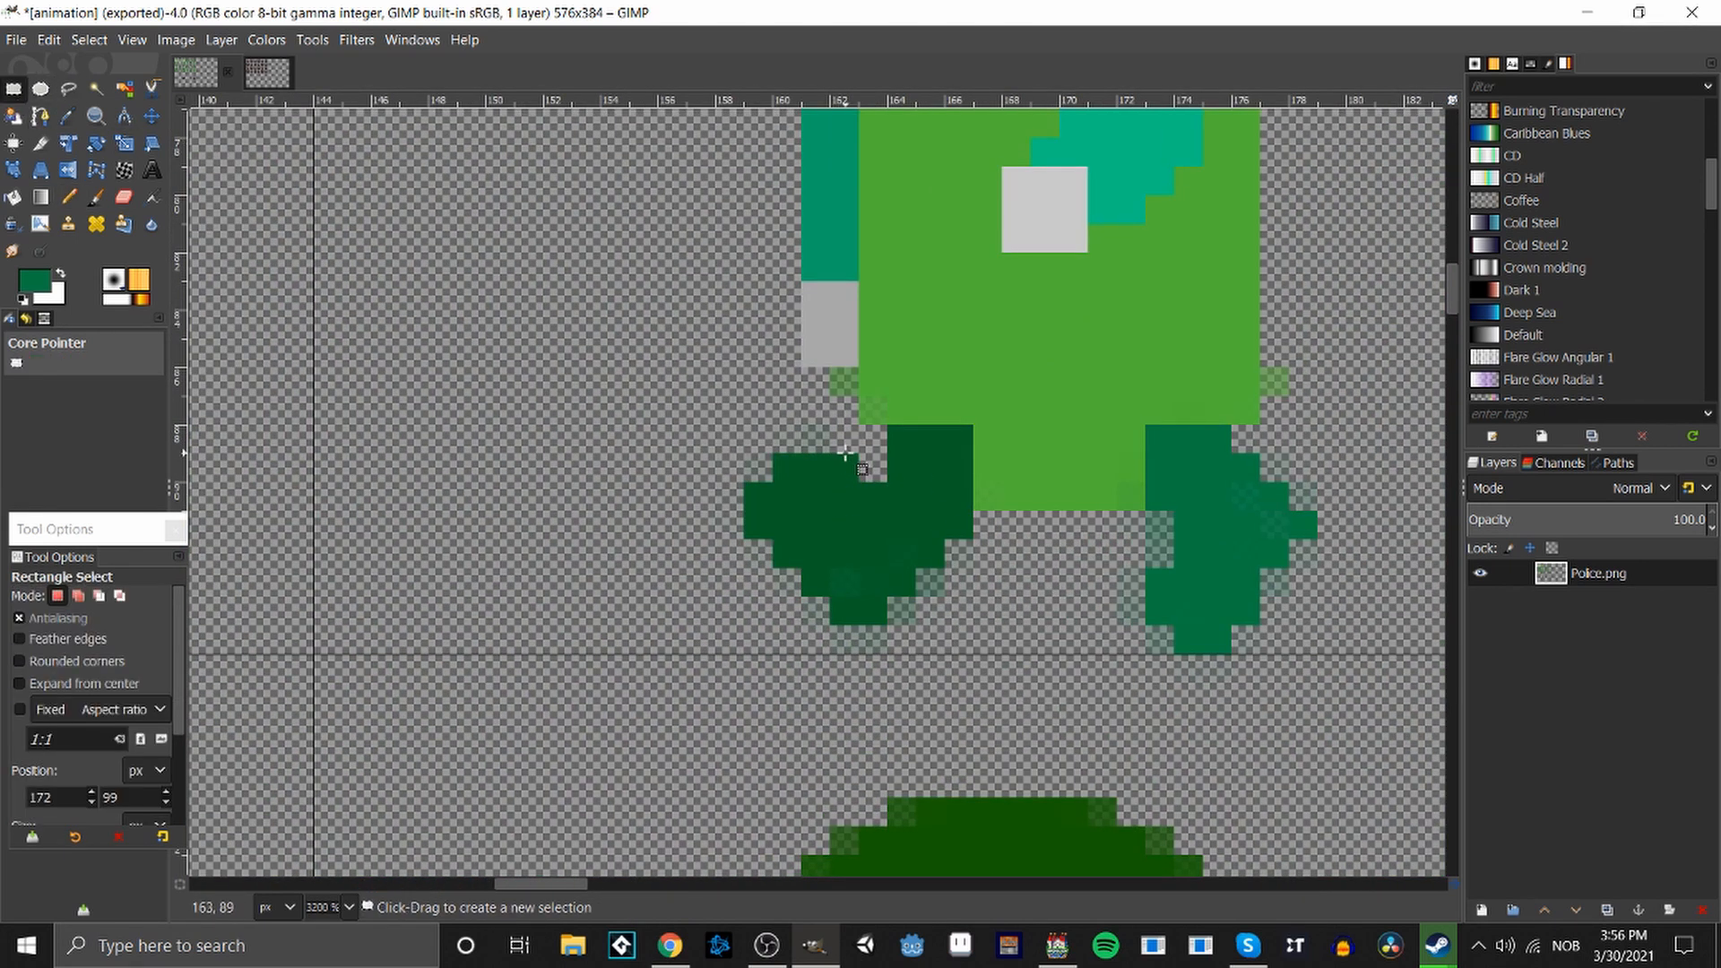
pyautogui.moveTo(831, 456); pyautogui.dragTo(860, 476)
pyautogui.press('Delete')
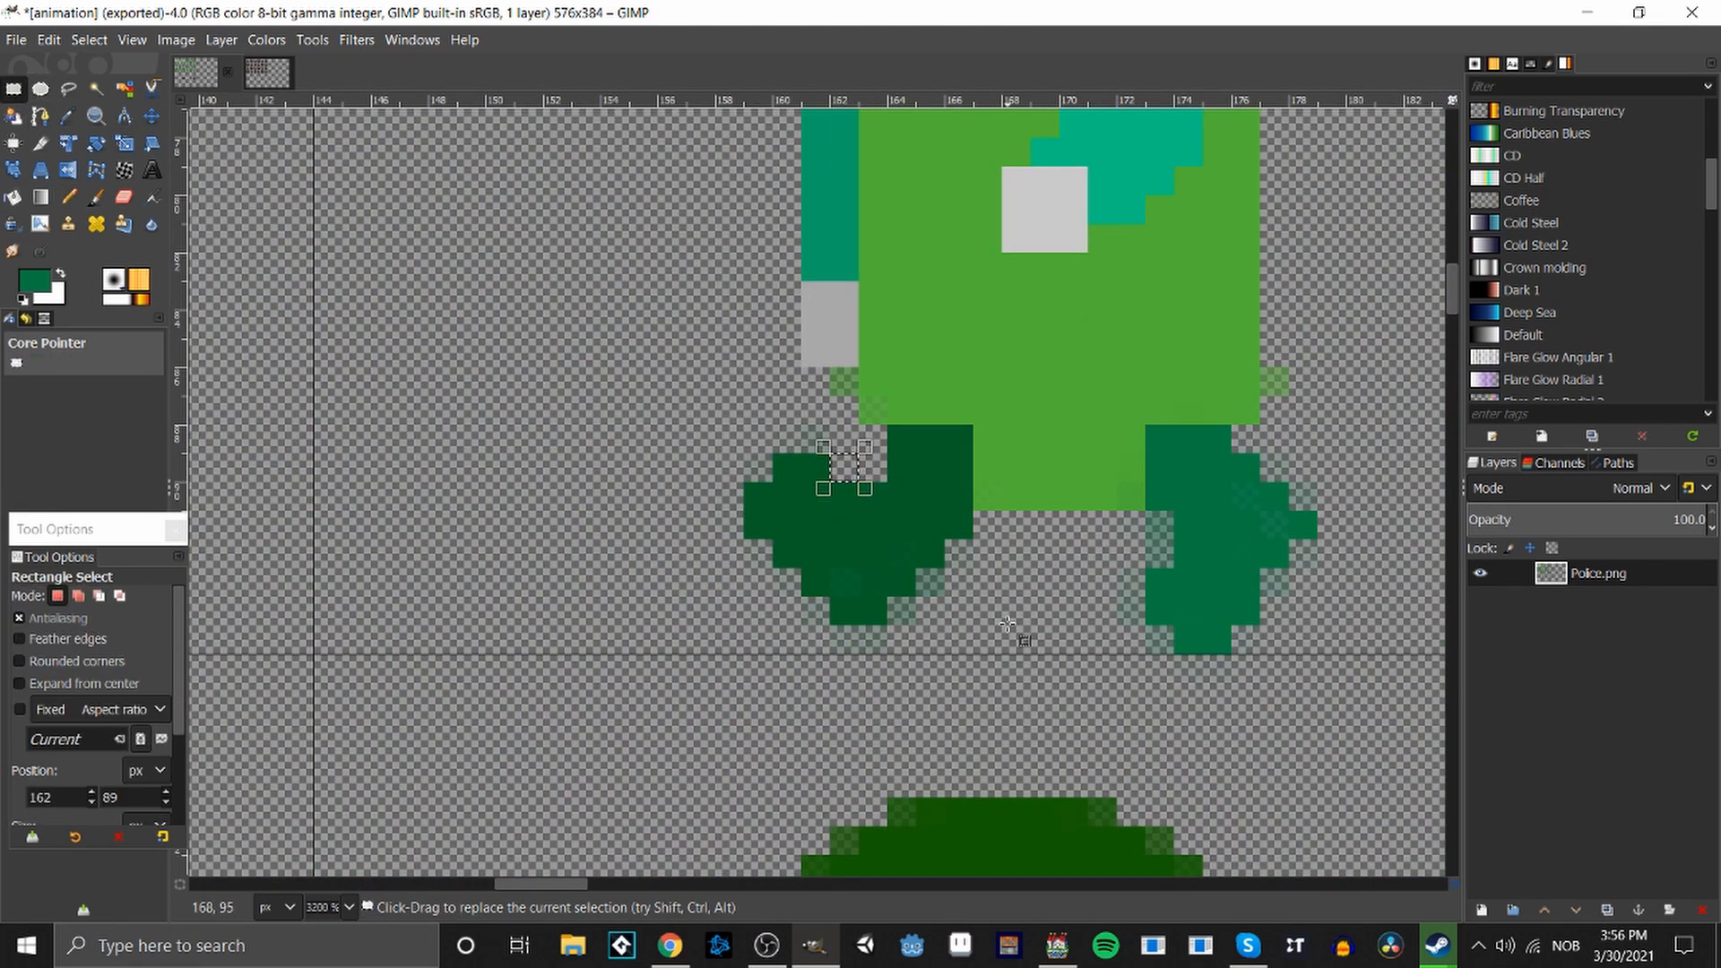
pyautogui.click(1009, 626)
# Delete the straight rear arm and its remaining shoulder pixels from the second row's fourth figure.
pyautogui.scroll(-4, 1109, 695)
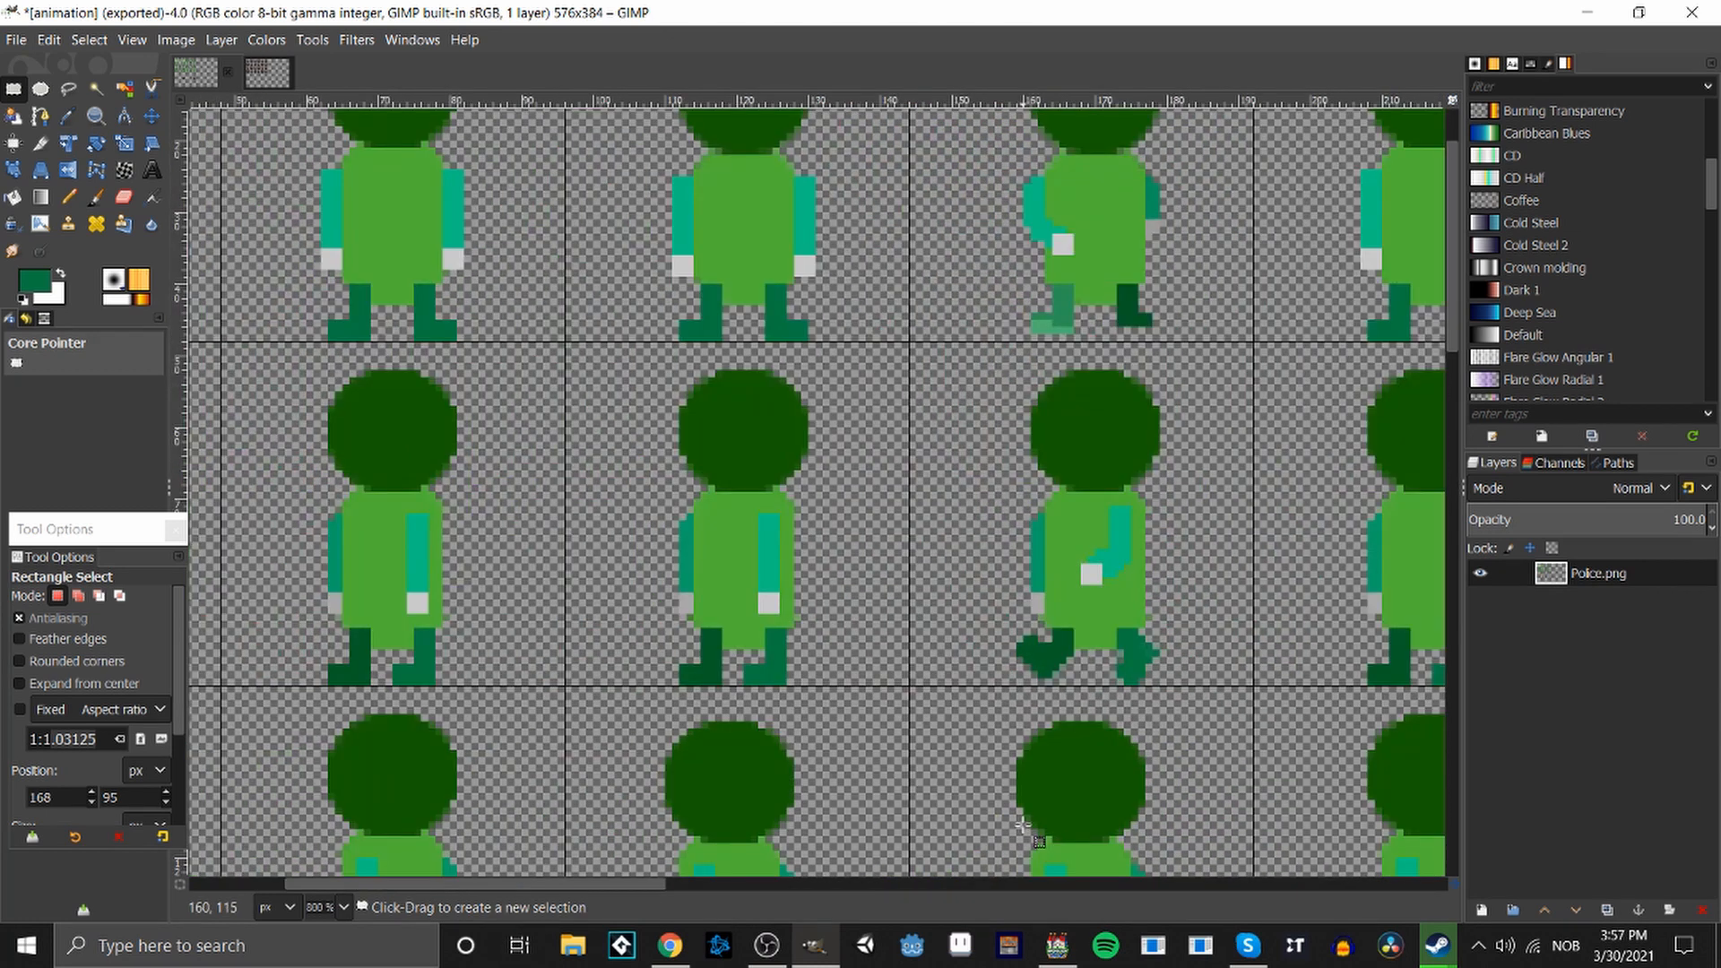
pyautogui.moveTo(664, 885); pyautogui.dragTo(733, 887)
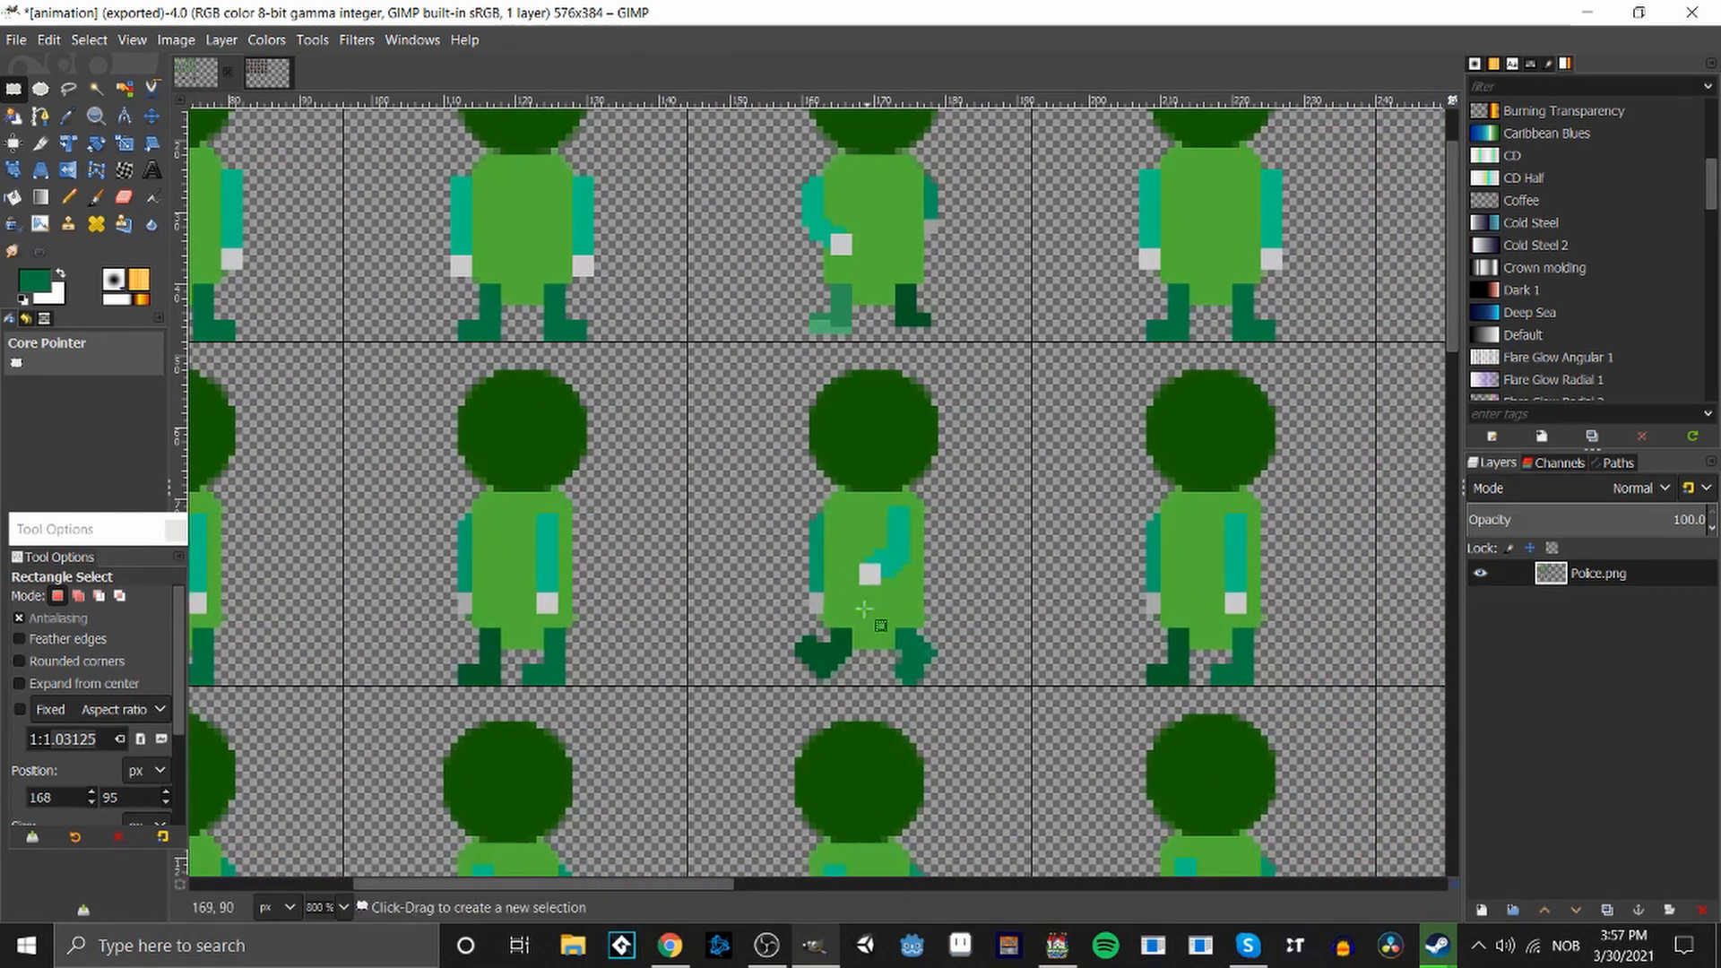
pyautogui.scroll(1, 850, 588)
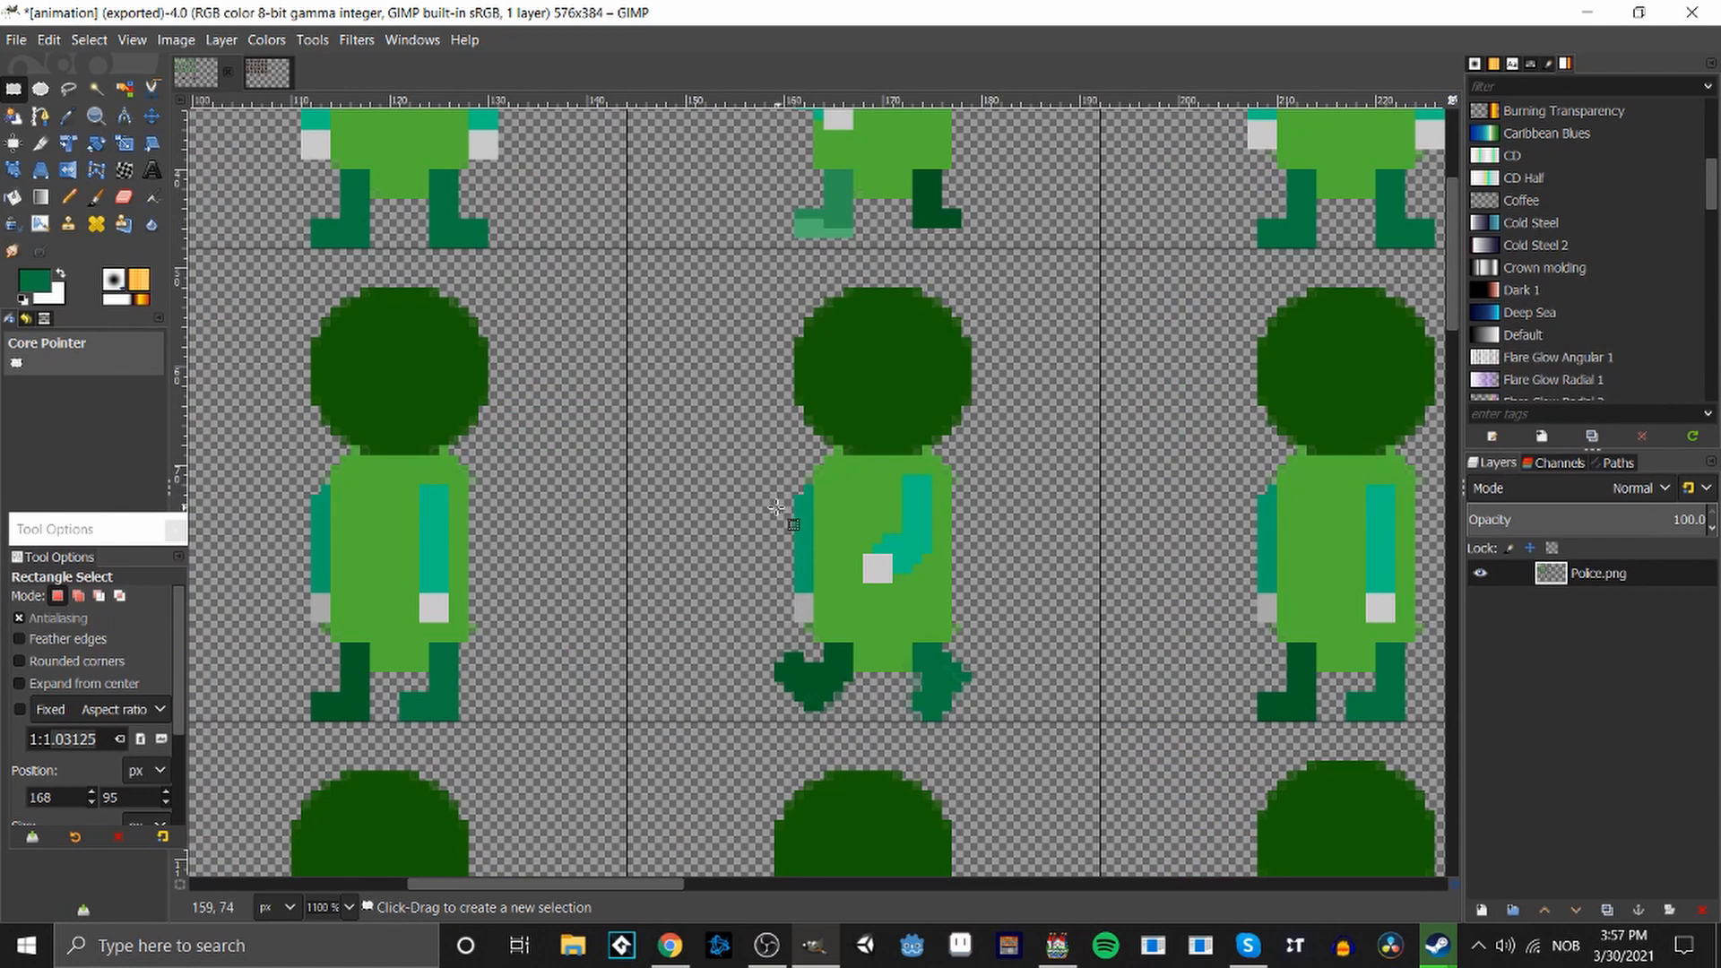
pyautogui.moveTo(787, 496); pyautogui.dragTo(811, 624)
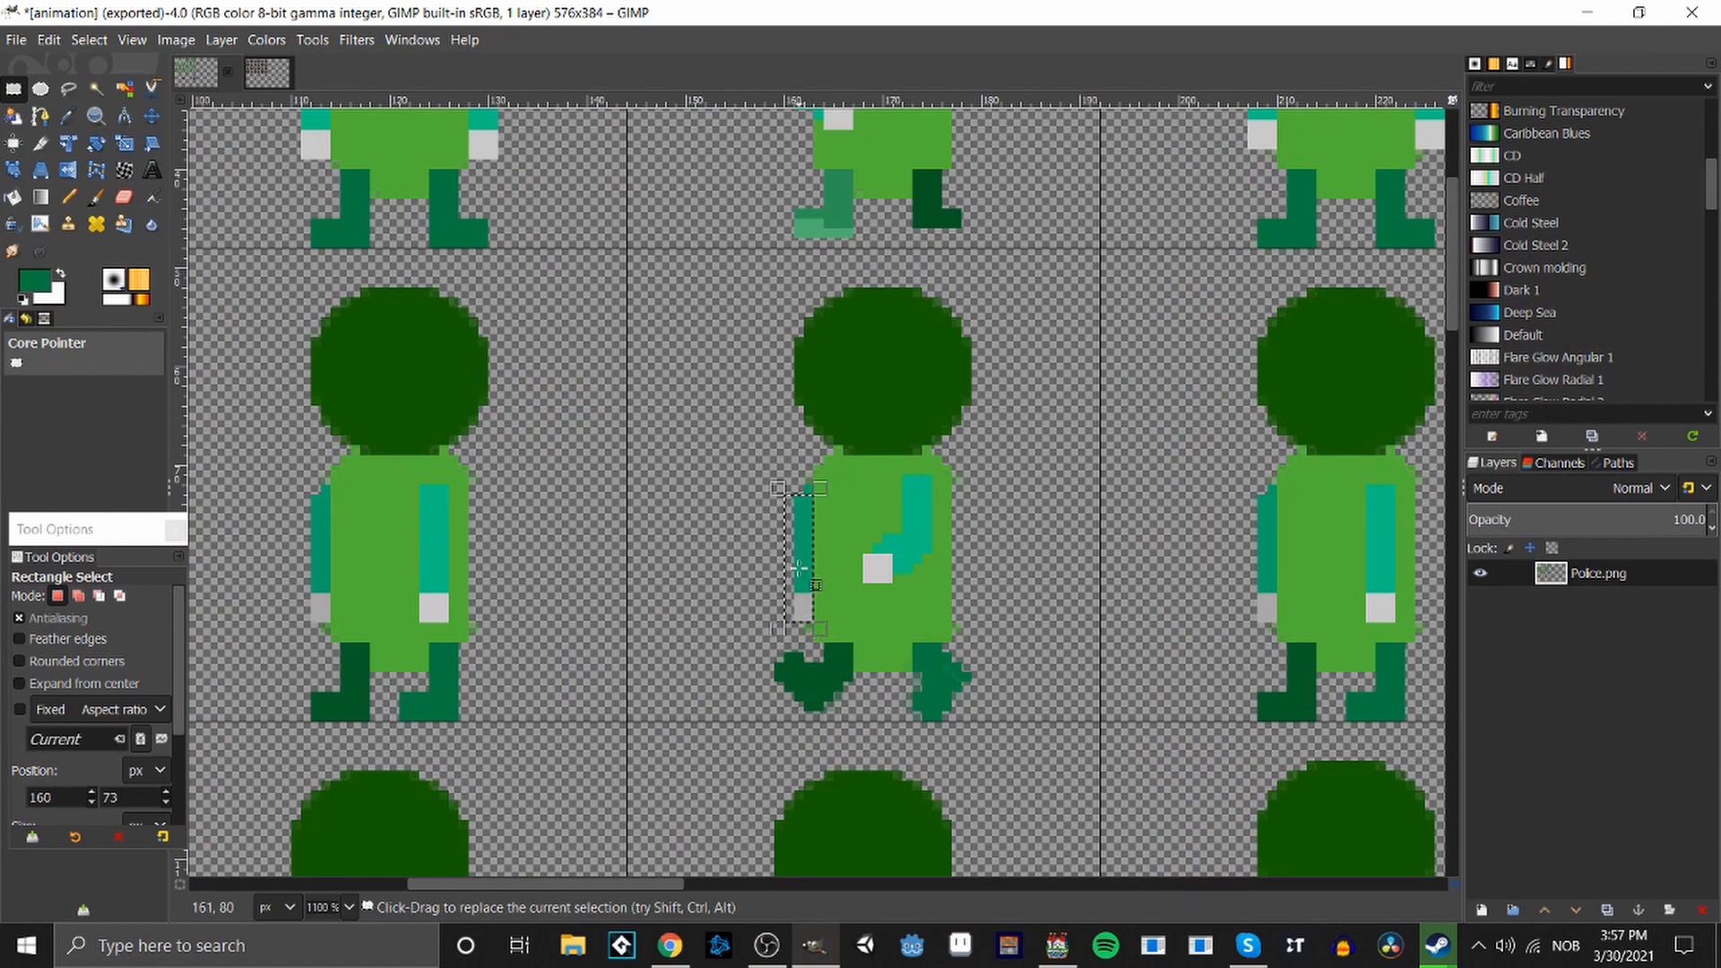
pyautogui.click(773, 467)
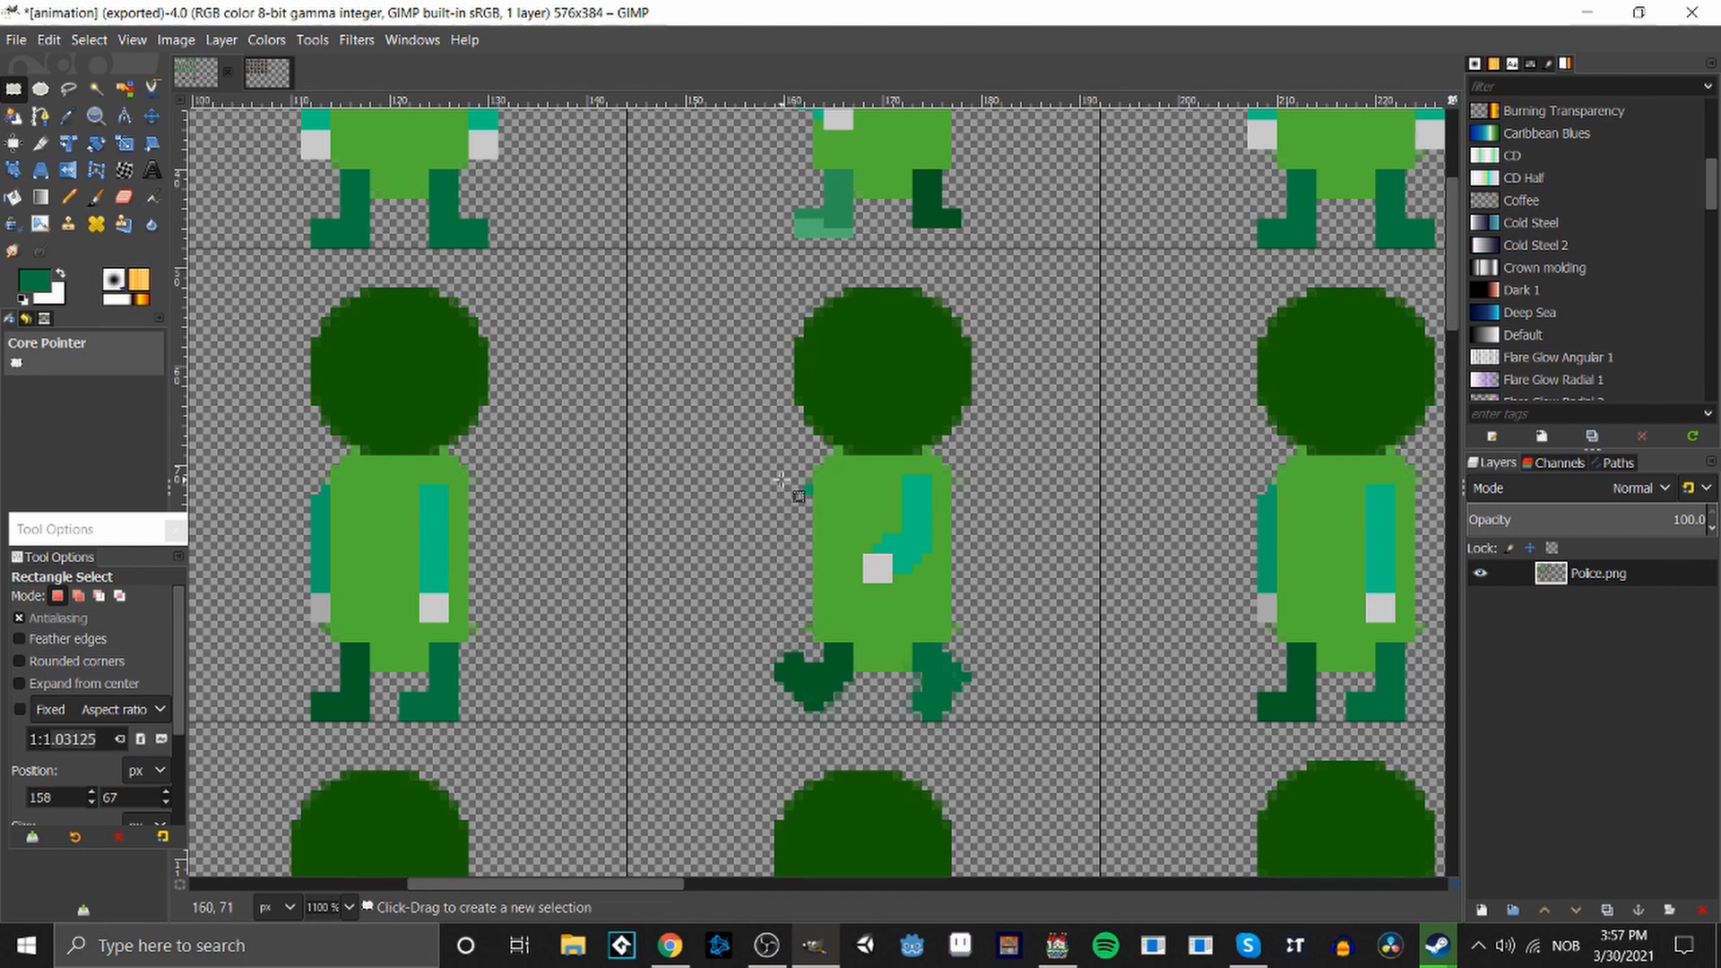
pyautogui.moveTo(773, 467); pyautogui.dragTo(815, 517)
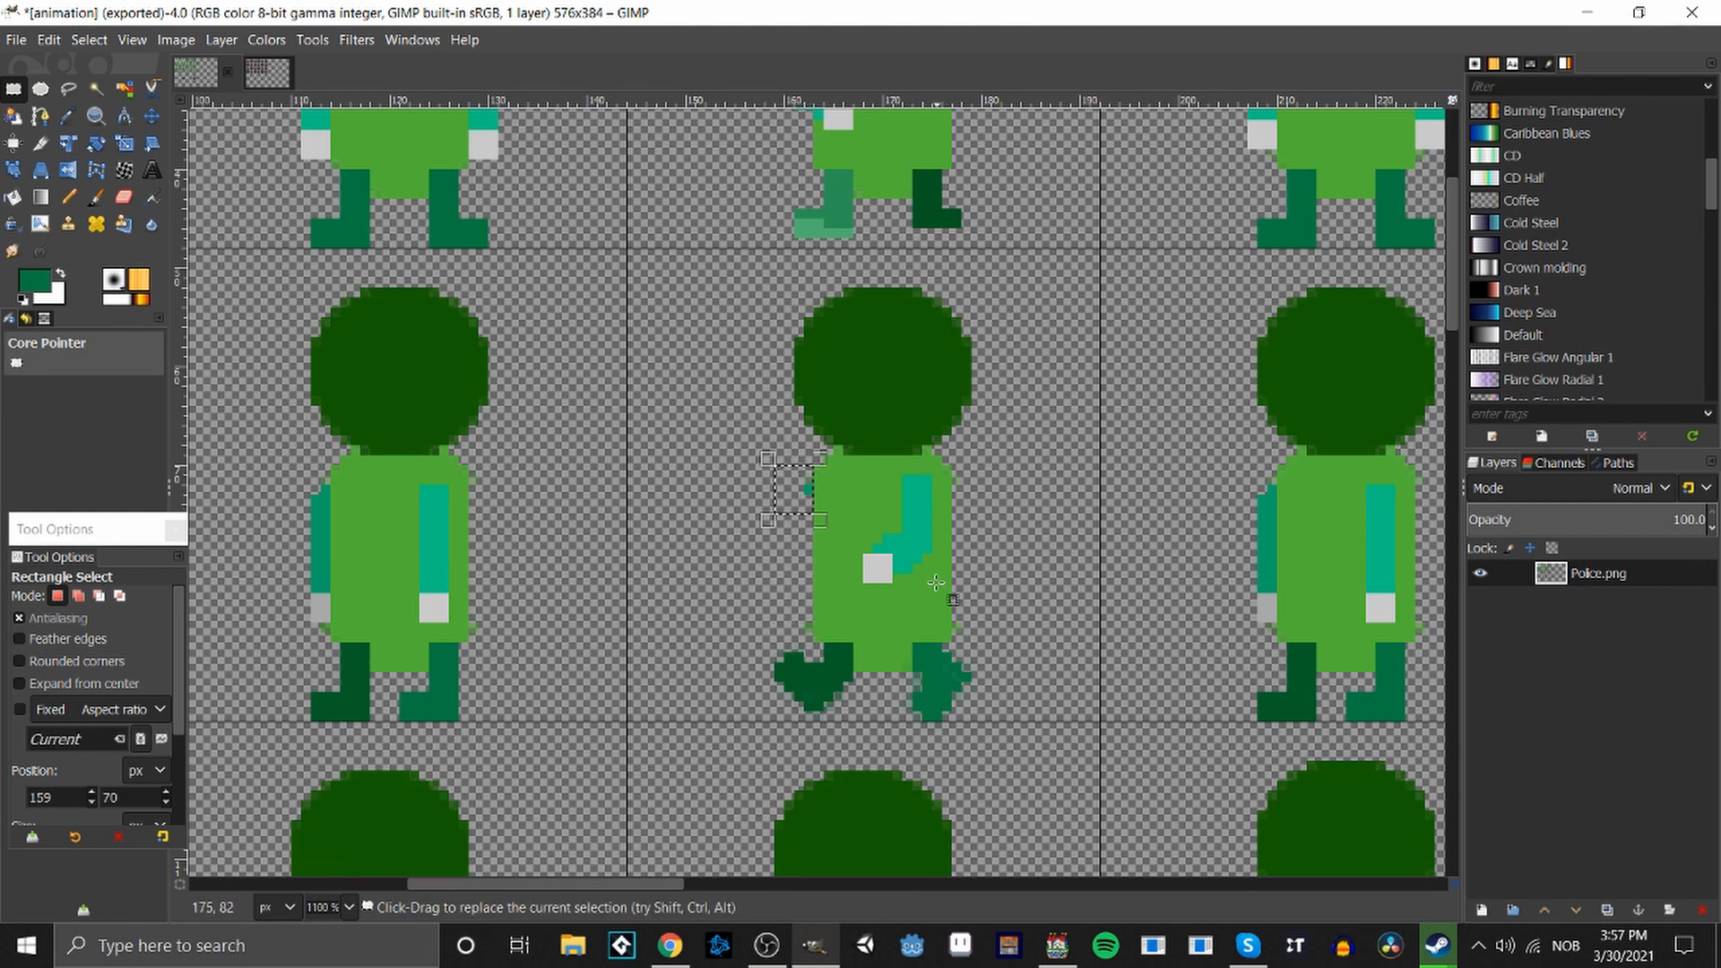
pyautogui.click(1043, 628)
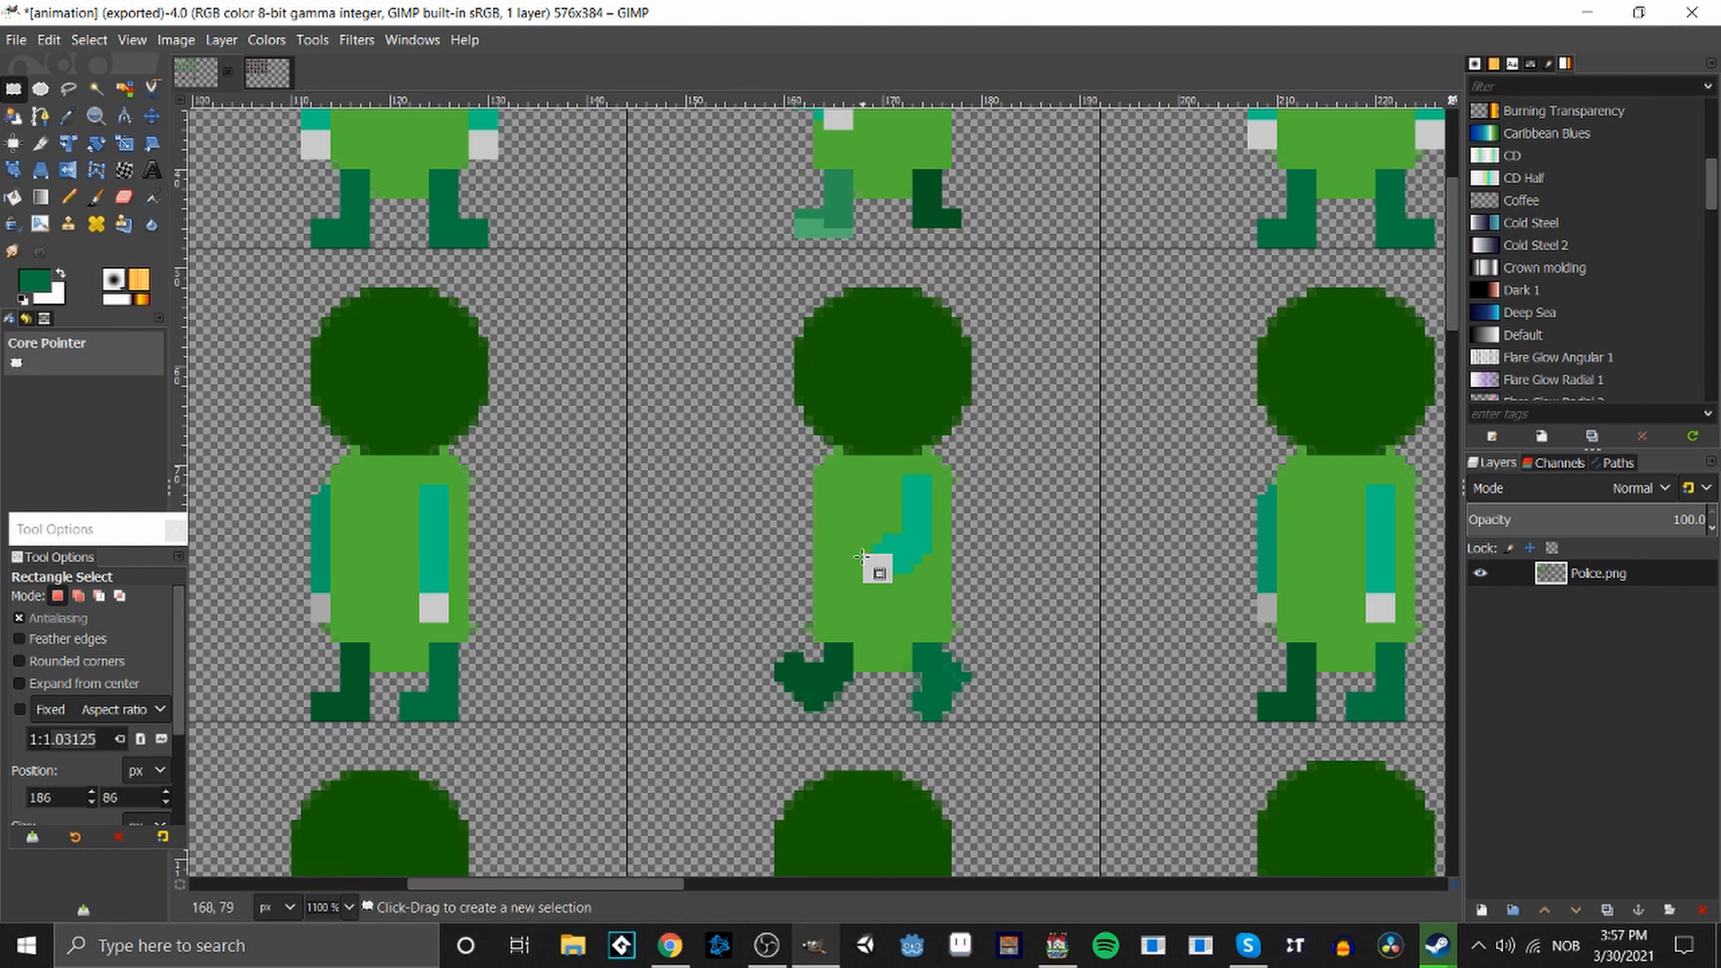
# Copy part of the bent arm's light grey hand, place it at the body's rear edge, and anchor it.
pyautogui.moveTo(863, 548)
pyautogui.mouseDown()
pyautogui.moveTo(904, 596)
pyautogui.moveTo(883, 567)
pyautogui.mouseUp()
pyautogui.hotkey('ctrl', 'c')
pyautogui.hotkey('ctrl', 'v')
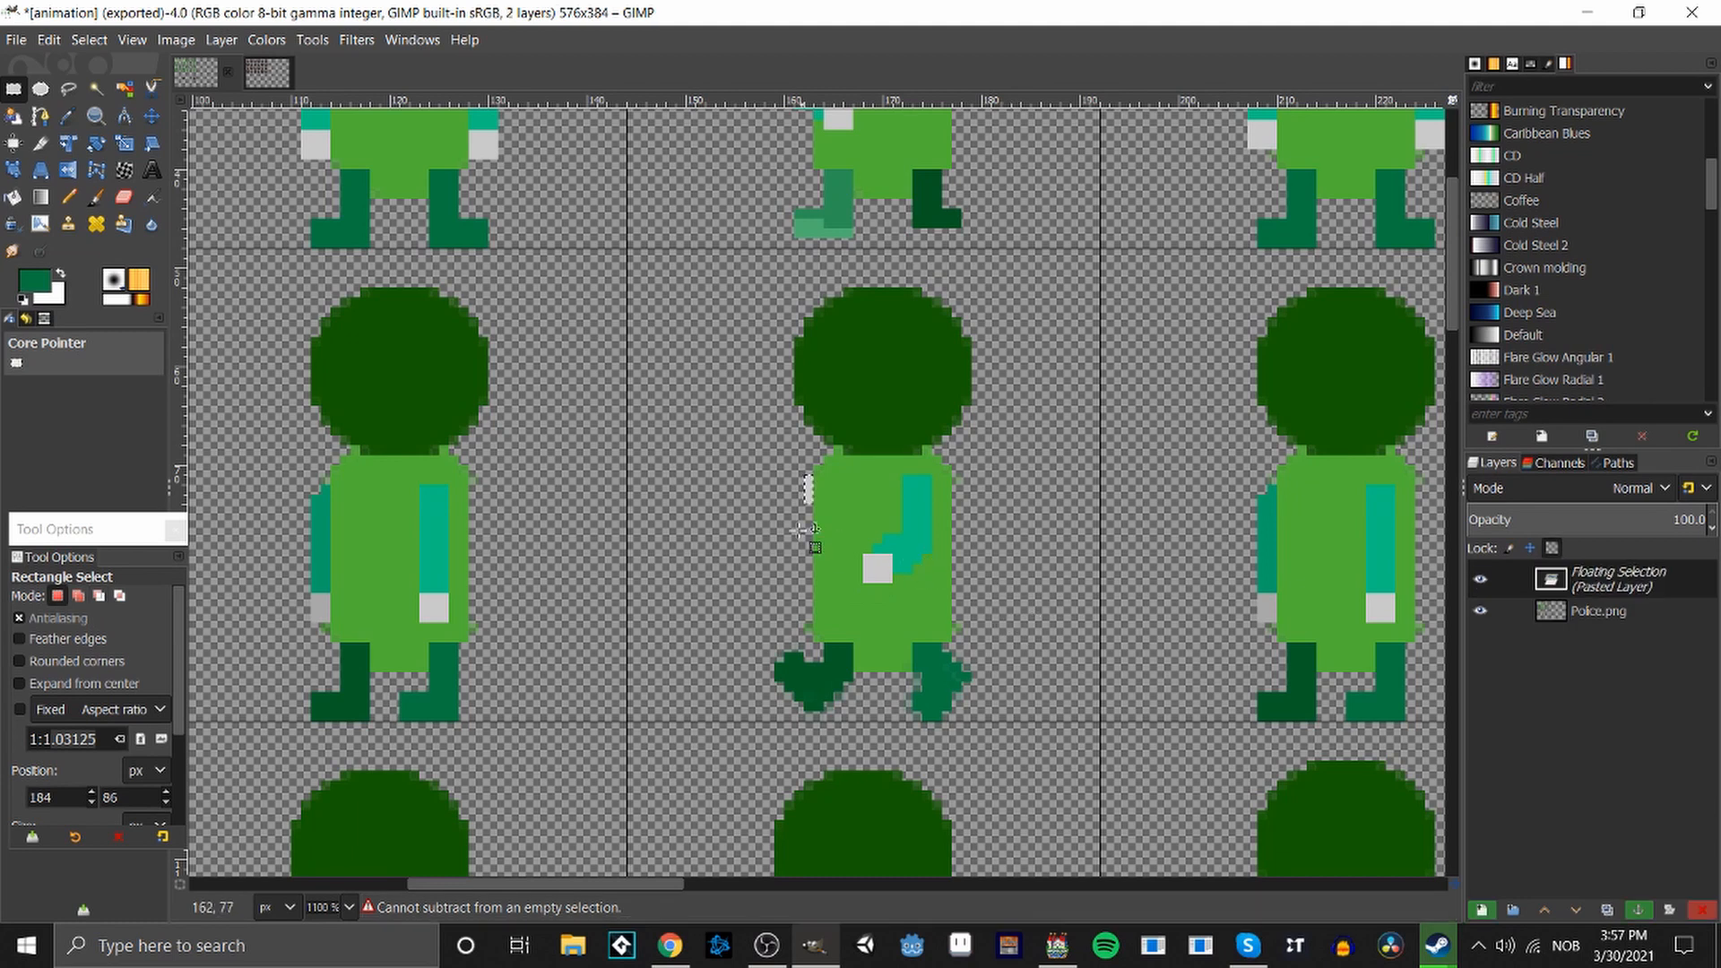
pyautogui.click(1089, 625)
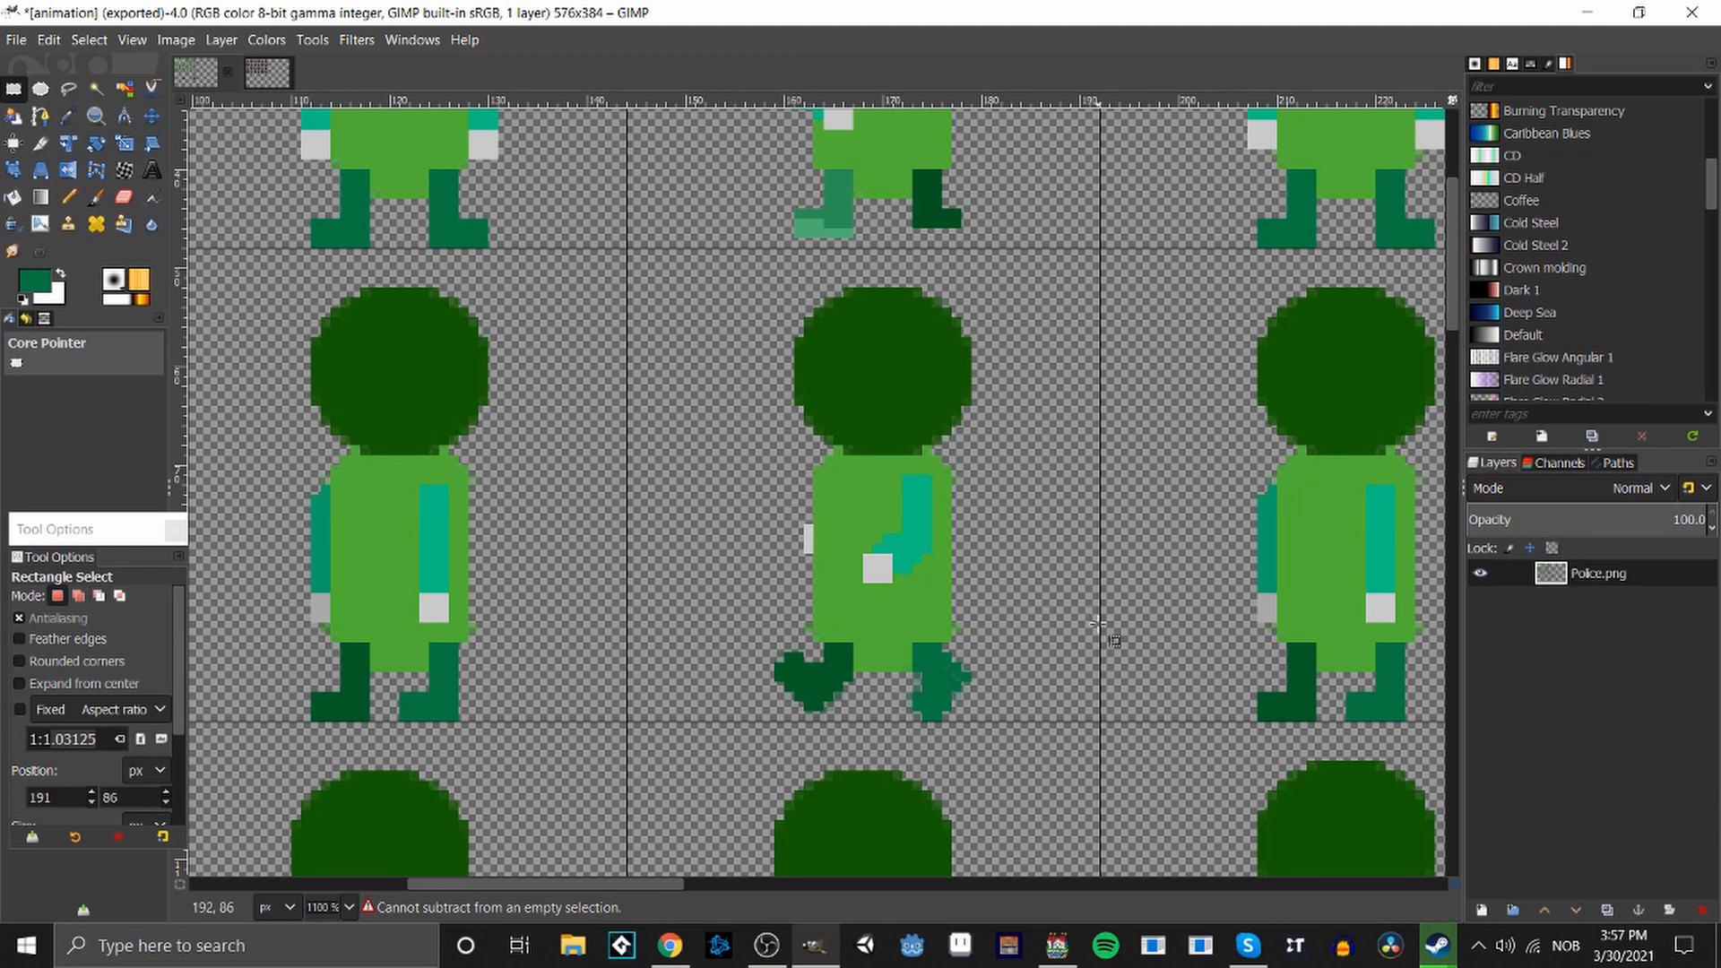
# Select the small hand piece behind the body and lower its lightness slightly with Hue-Chroma.
pyautogui.moveTo(773, 494); pyautogui.dragTo(815, 574)
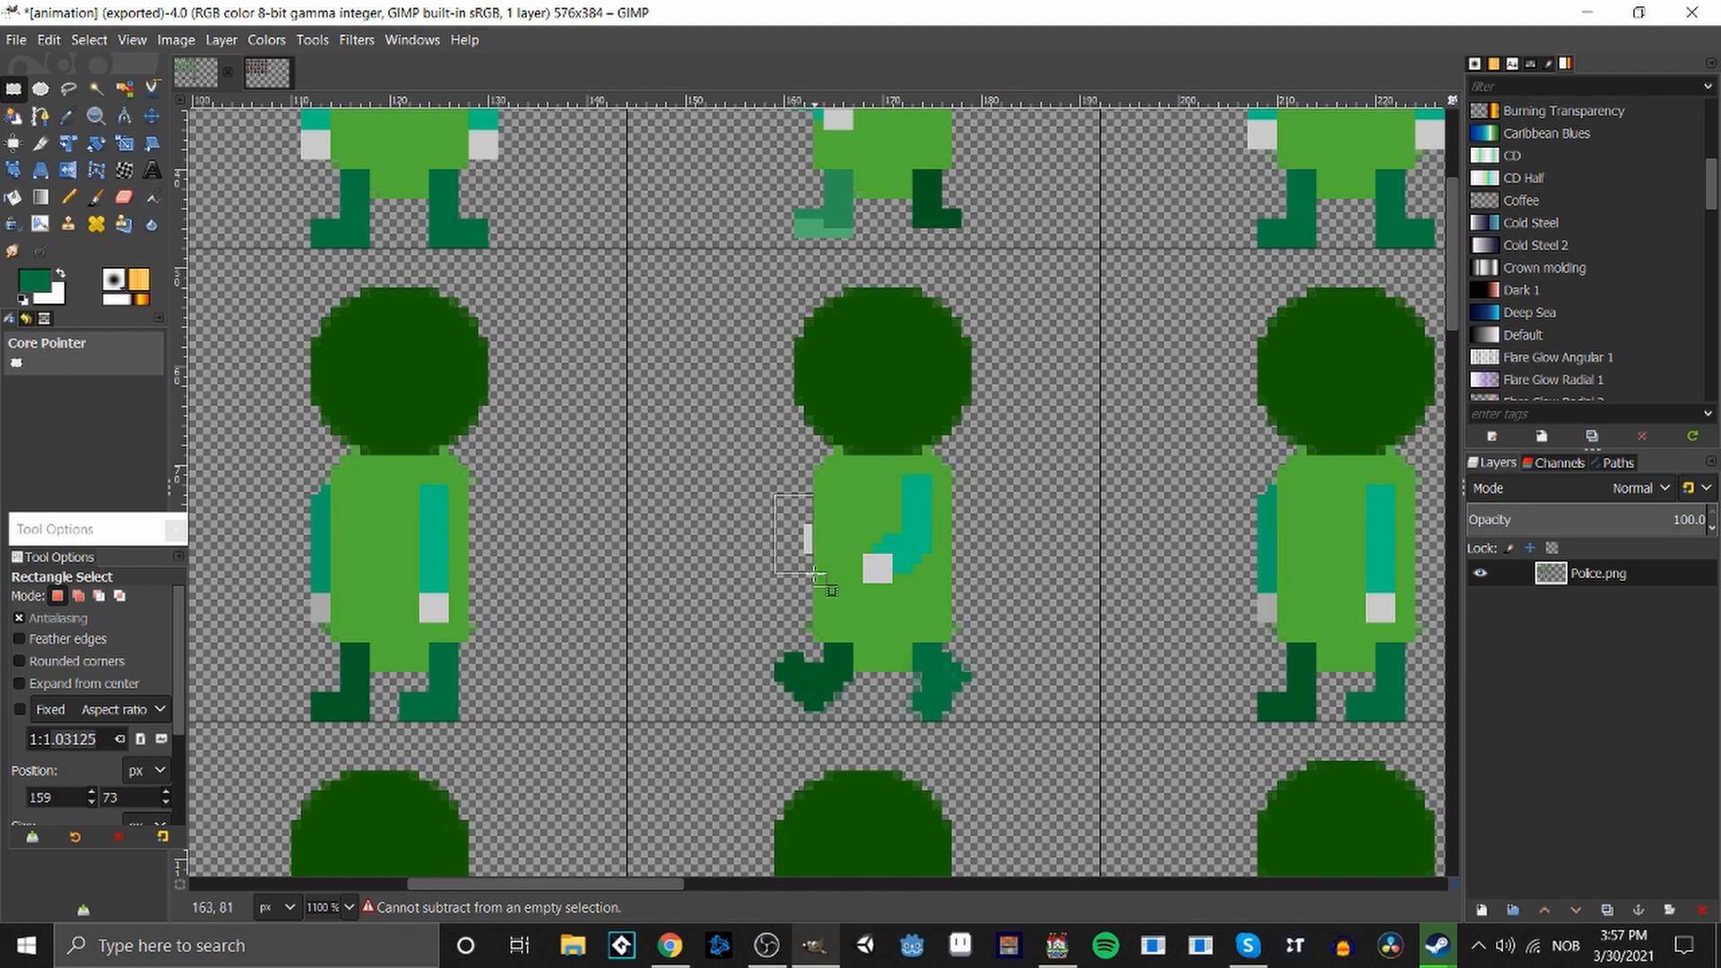
pyautogui.rightClick(788, 540)
pyautogui.moveTo(833, 719)
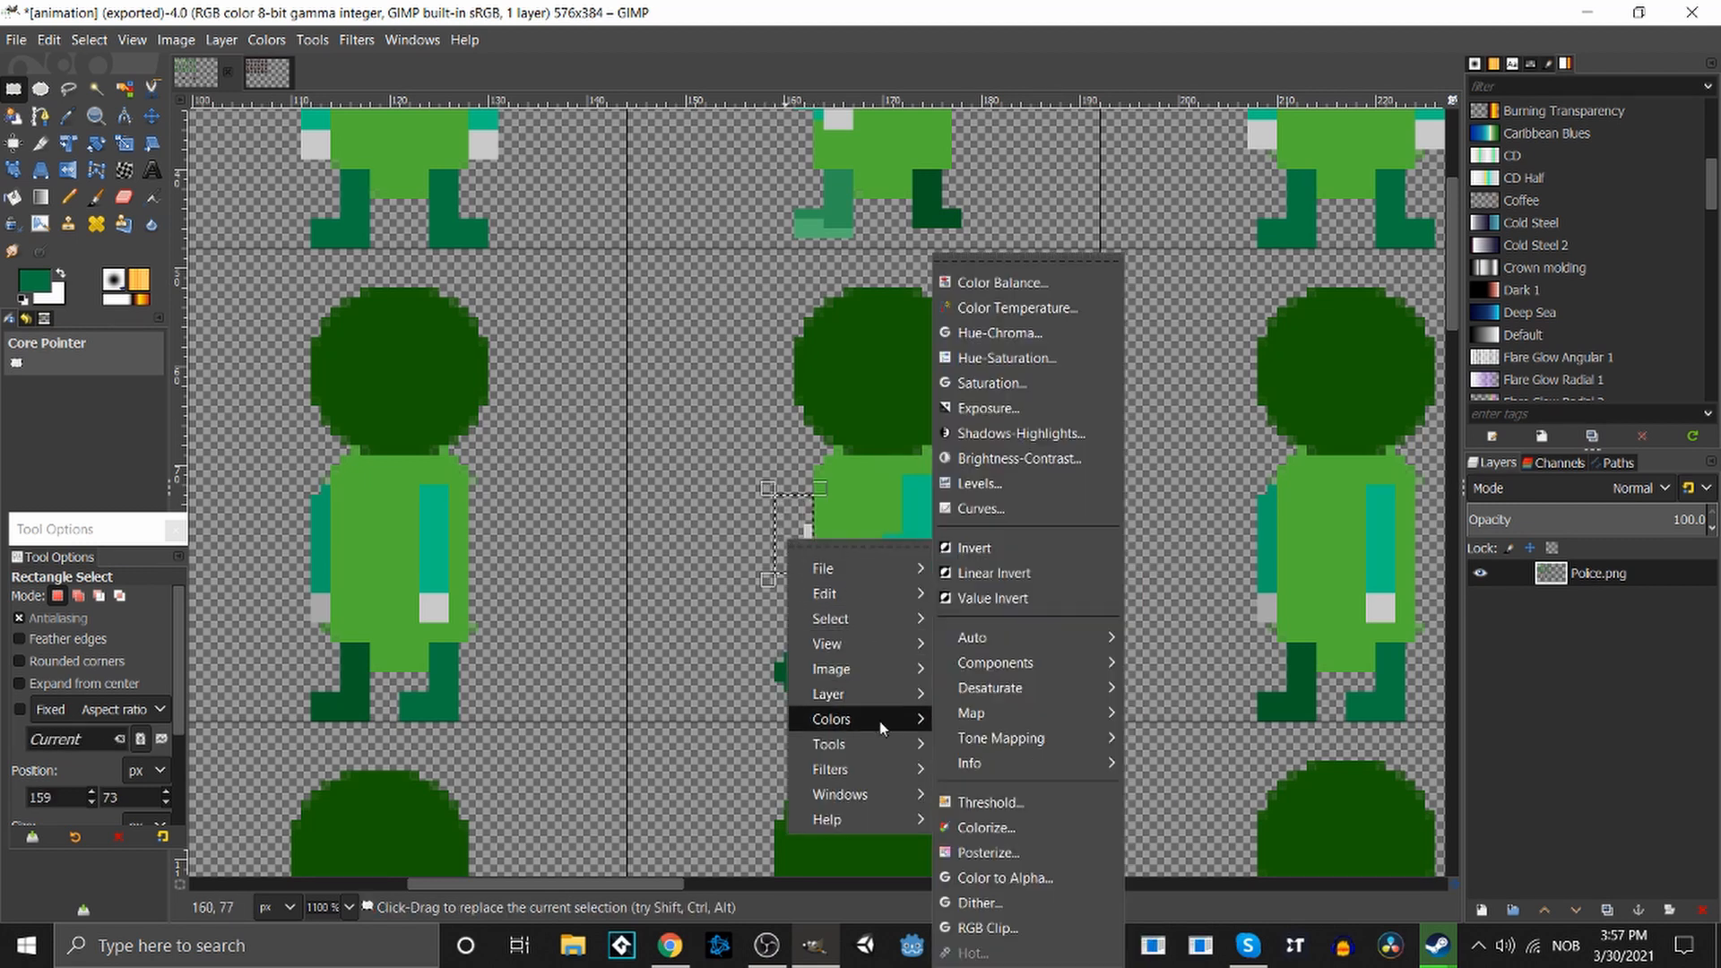
pyautogui.click(1095, 381)
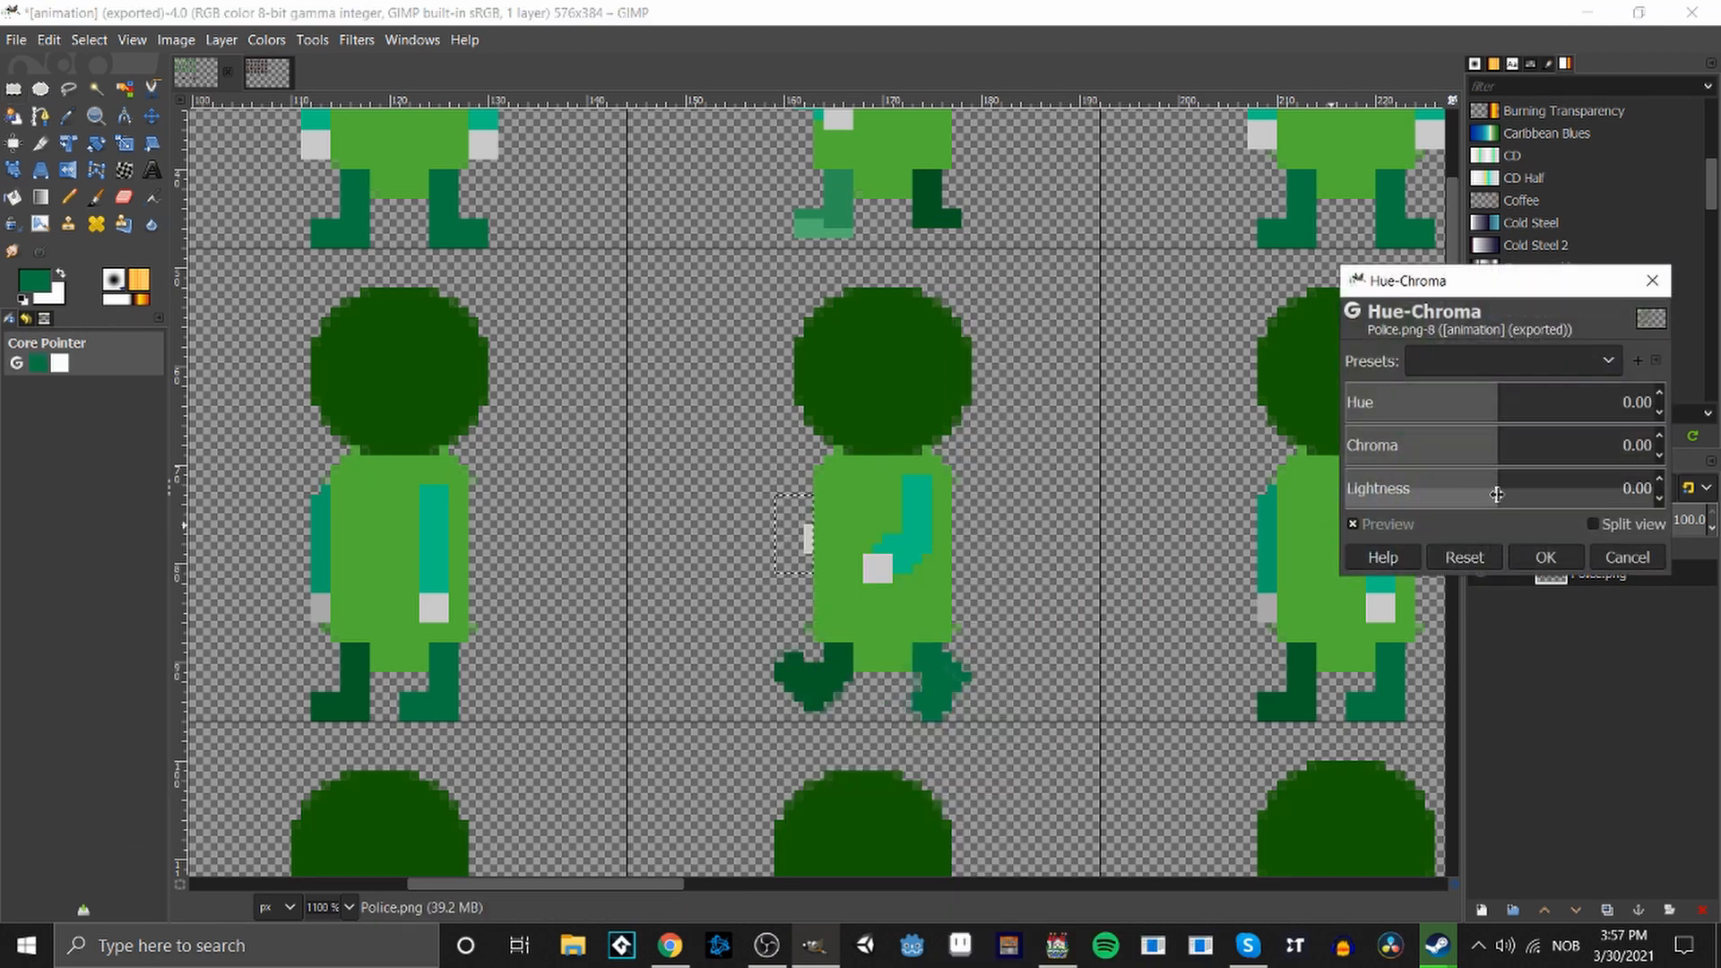
pyautogui.moveTo(1494, 488); pyautogui.dragTo(1468, 487)
pyautogui.click(1547, 560)
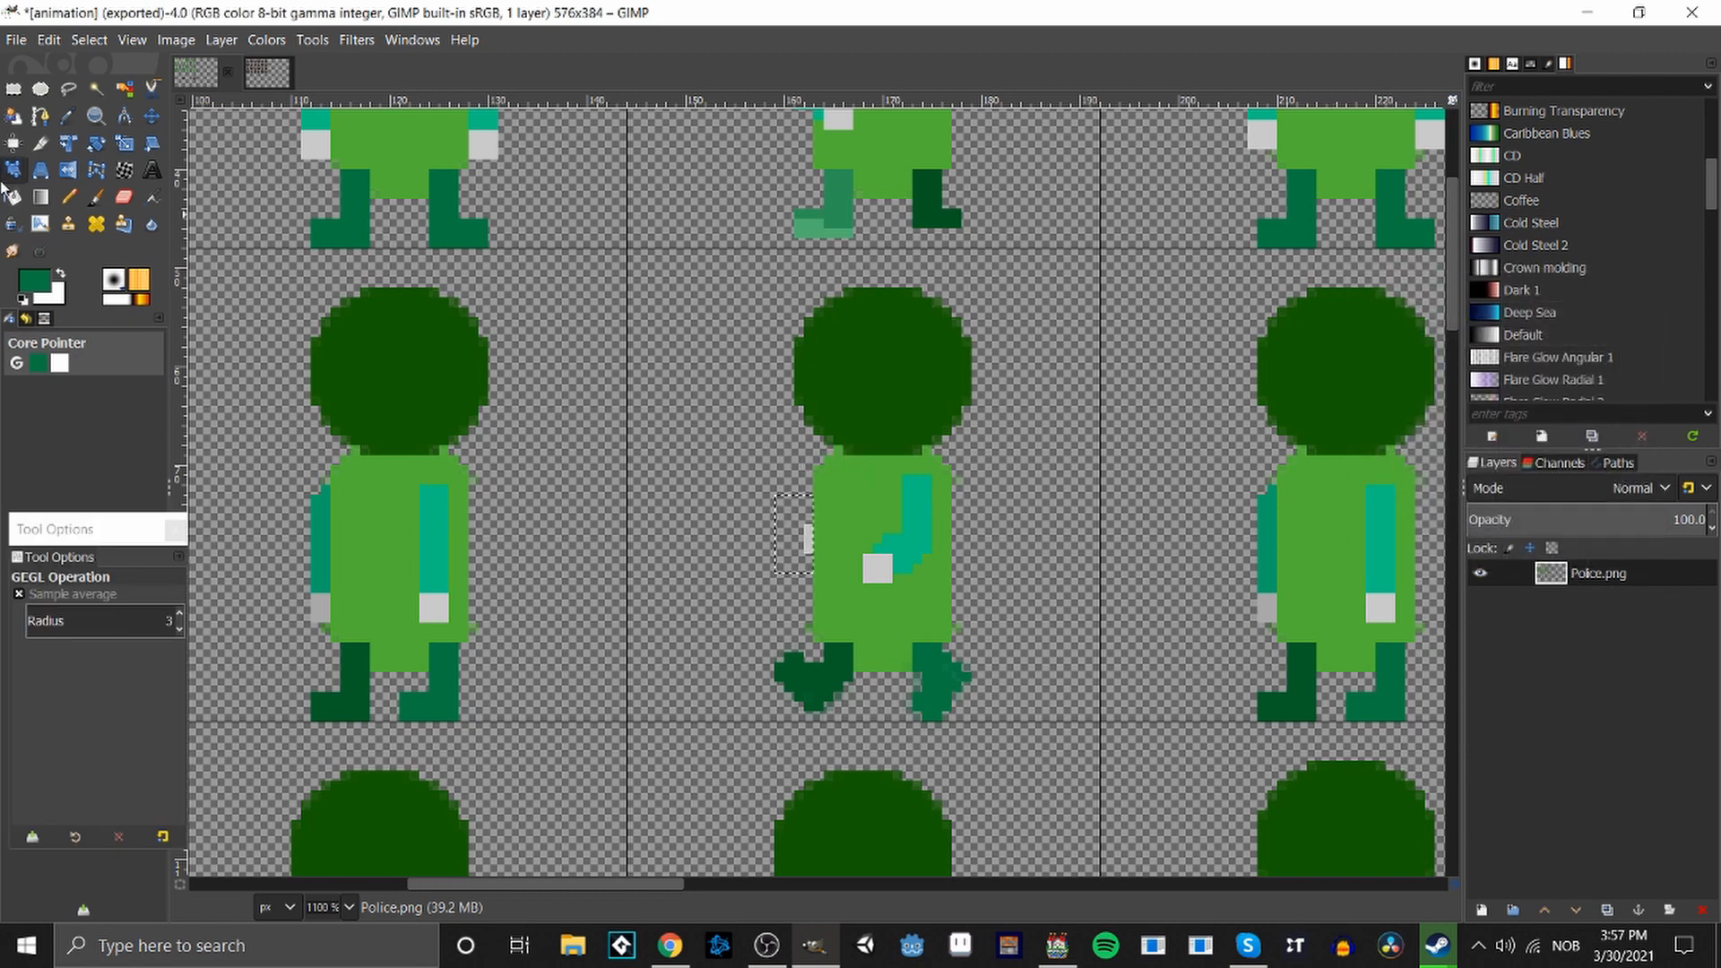
pyautogui.click(1206, 581)
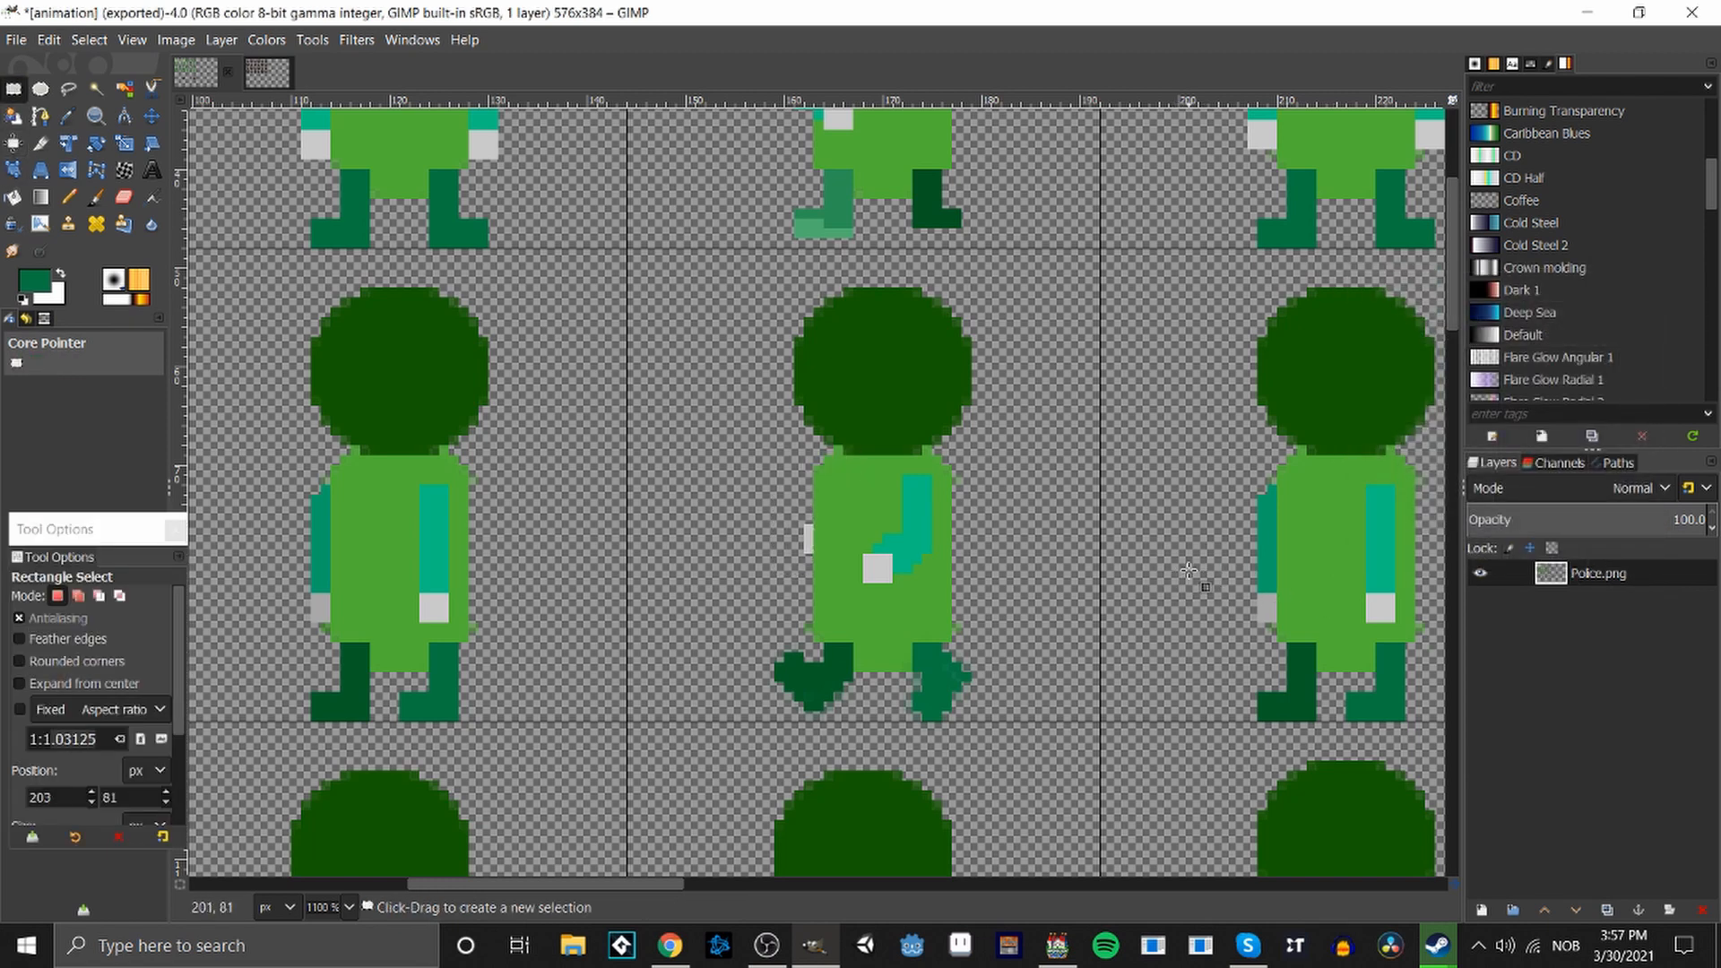
# Select the fourth figure's front leg and foot and darken them with Hue-Chroma, setting Lightness to -23.26.
pyautogui.keyDown('ctrl'); pyautogui.scroll(-1, 1187, 571); pyautogui.keyUp('ctrl')
pyautogui.scroll(-1, 959, 756)
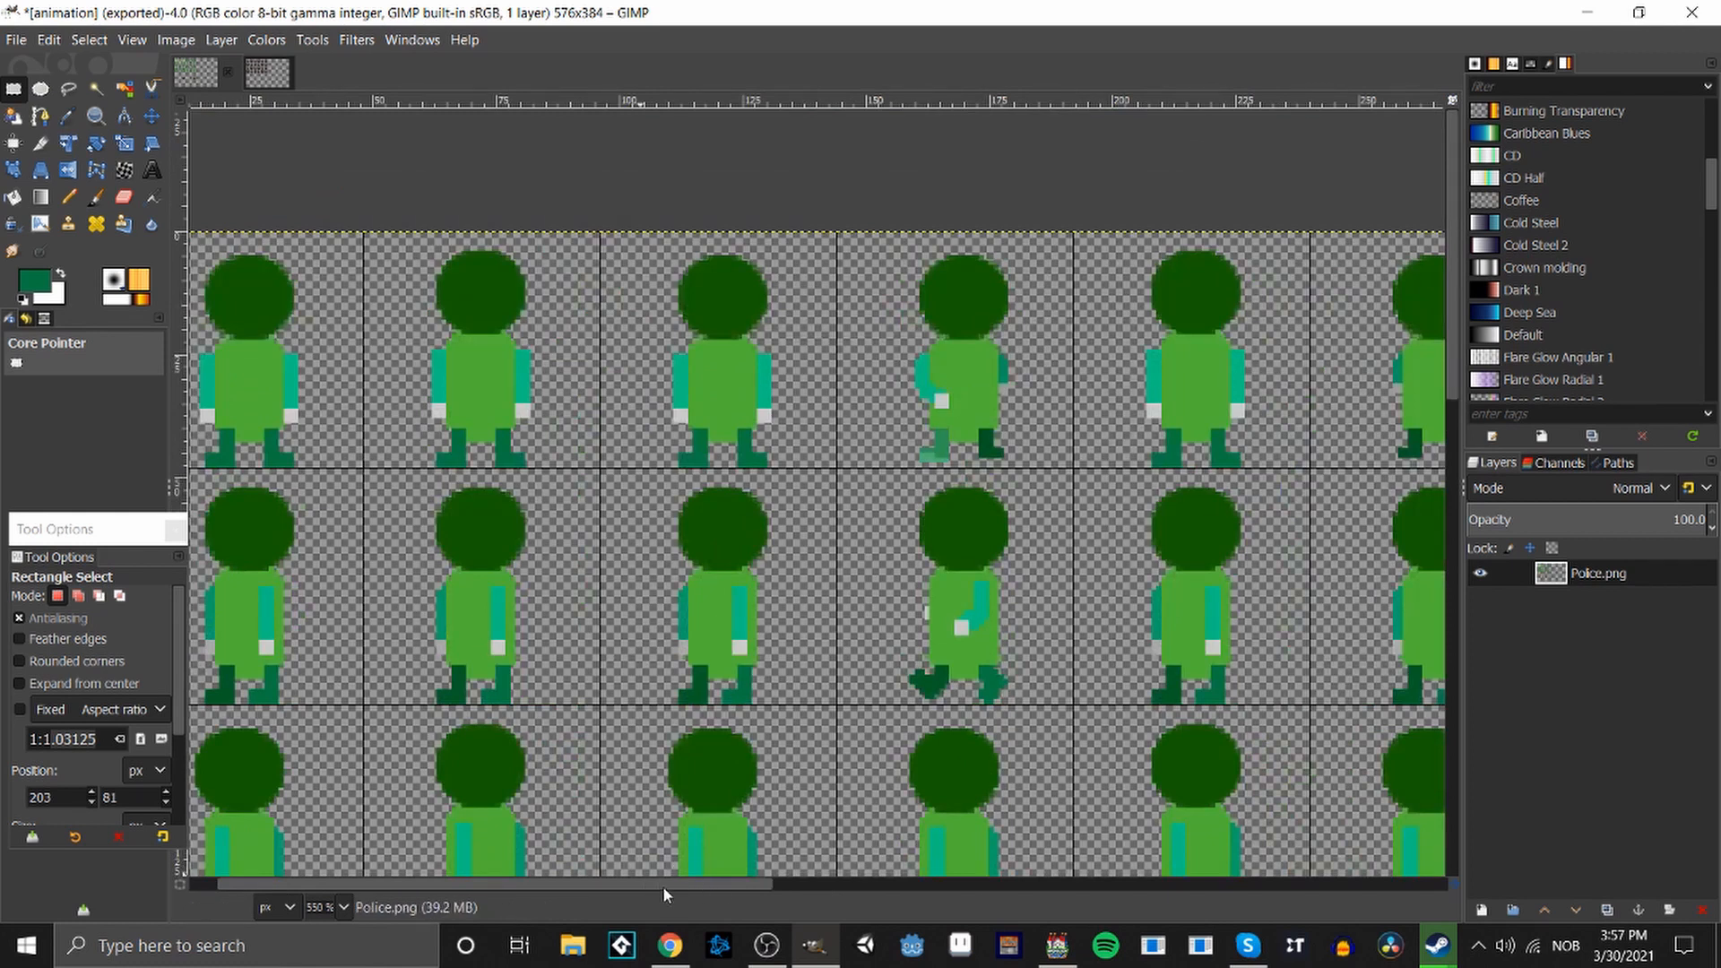
pyautogui.moveTo(669, 885); pyautogui.dragTo(811, 900)
pyautogui.scroll(-3, 735, 671)
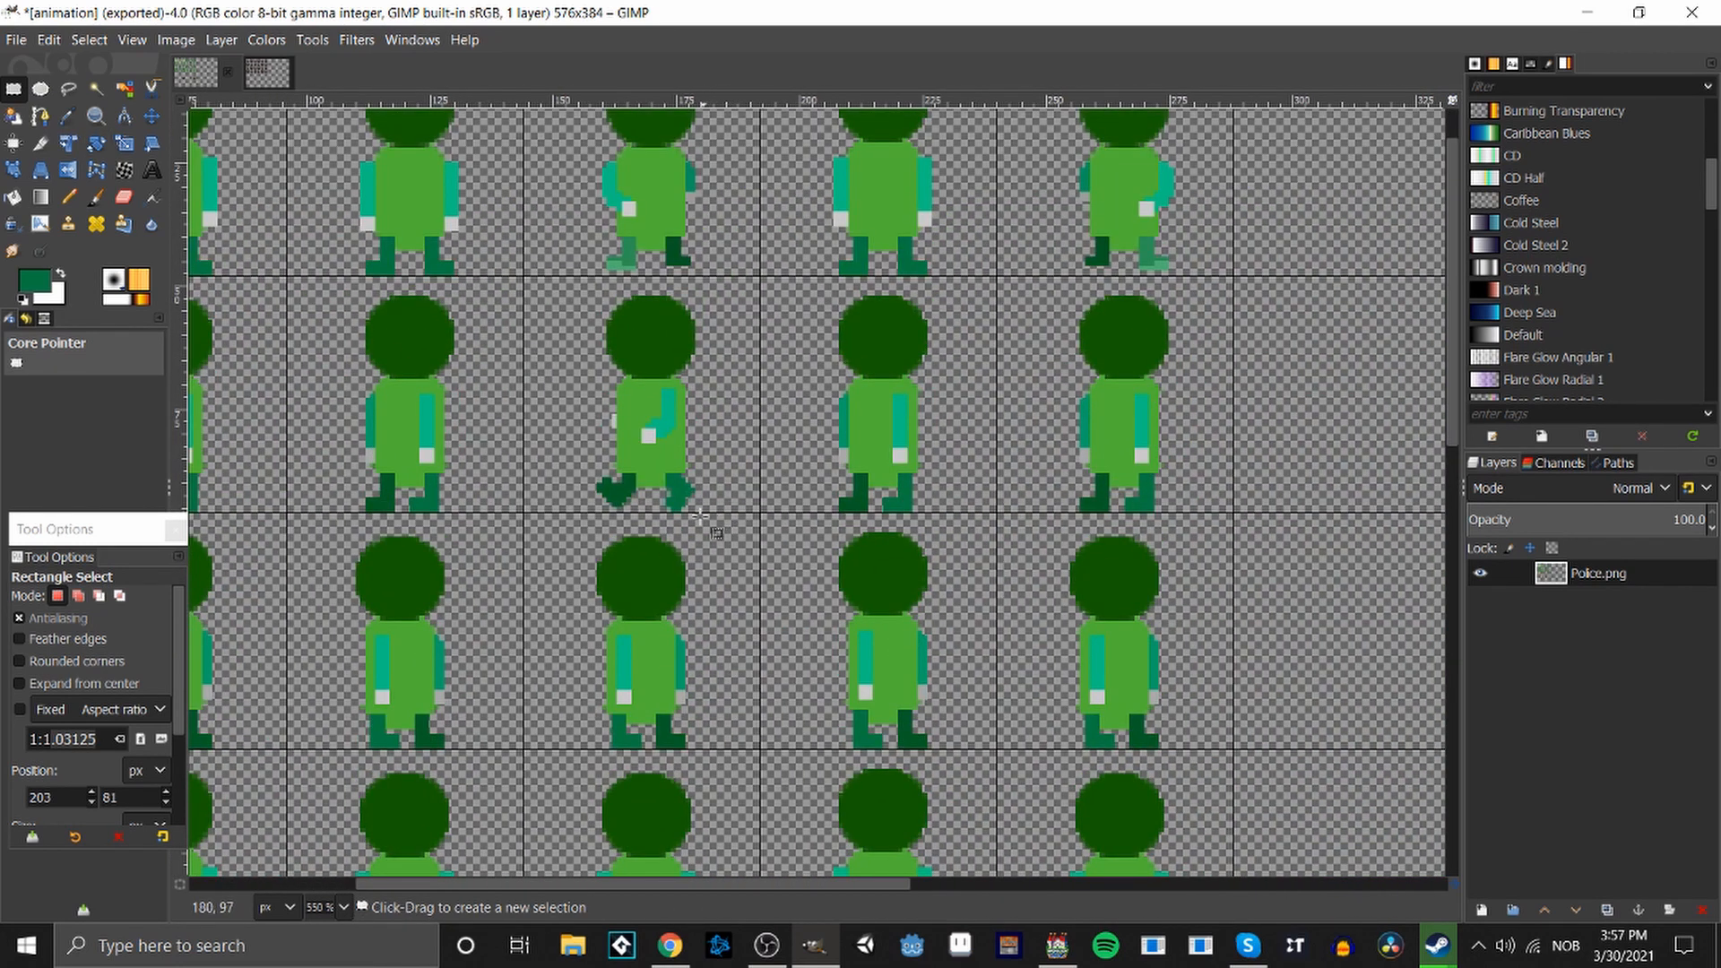
pyautogui.scroll(3, 700, 514)
pyautogui.moveTo(700, 424); pyautogui.dragTo(797, 528)
pyautogui.rightClick(713, 460)
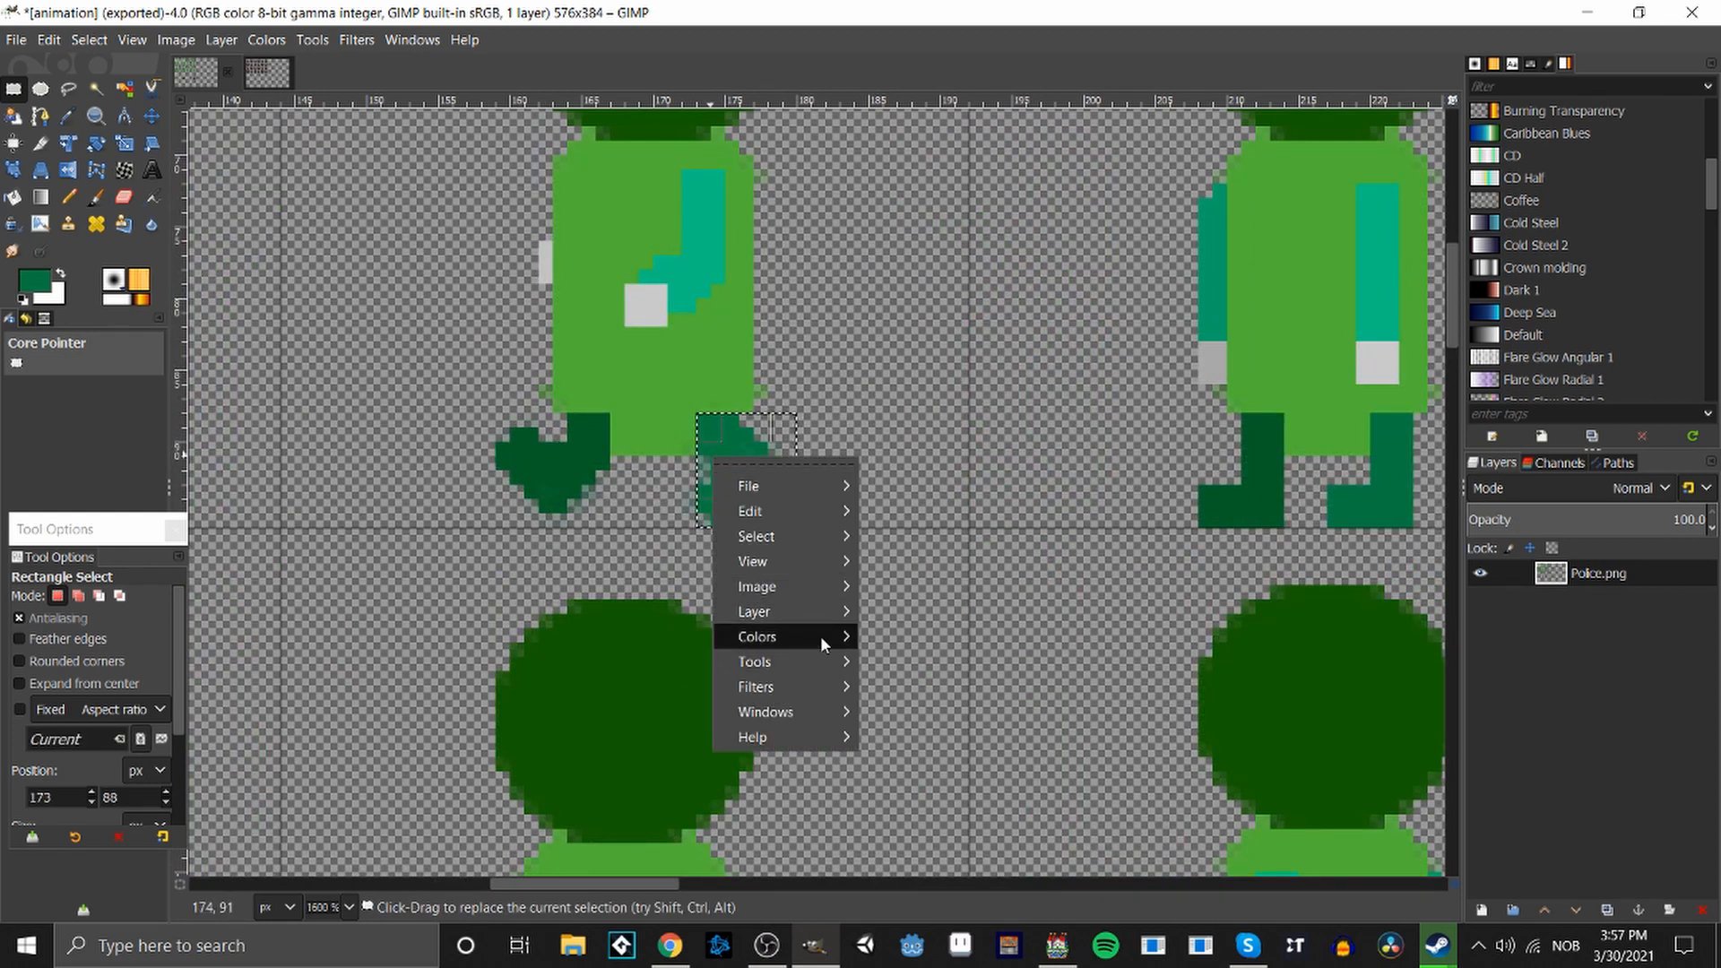
pyautogui.moveTo(820, 636)
pyautogui.click(1000, 327)
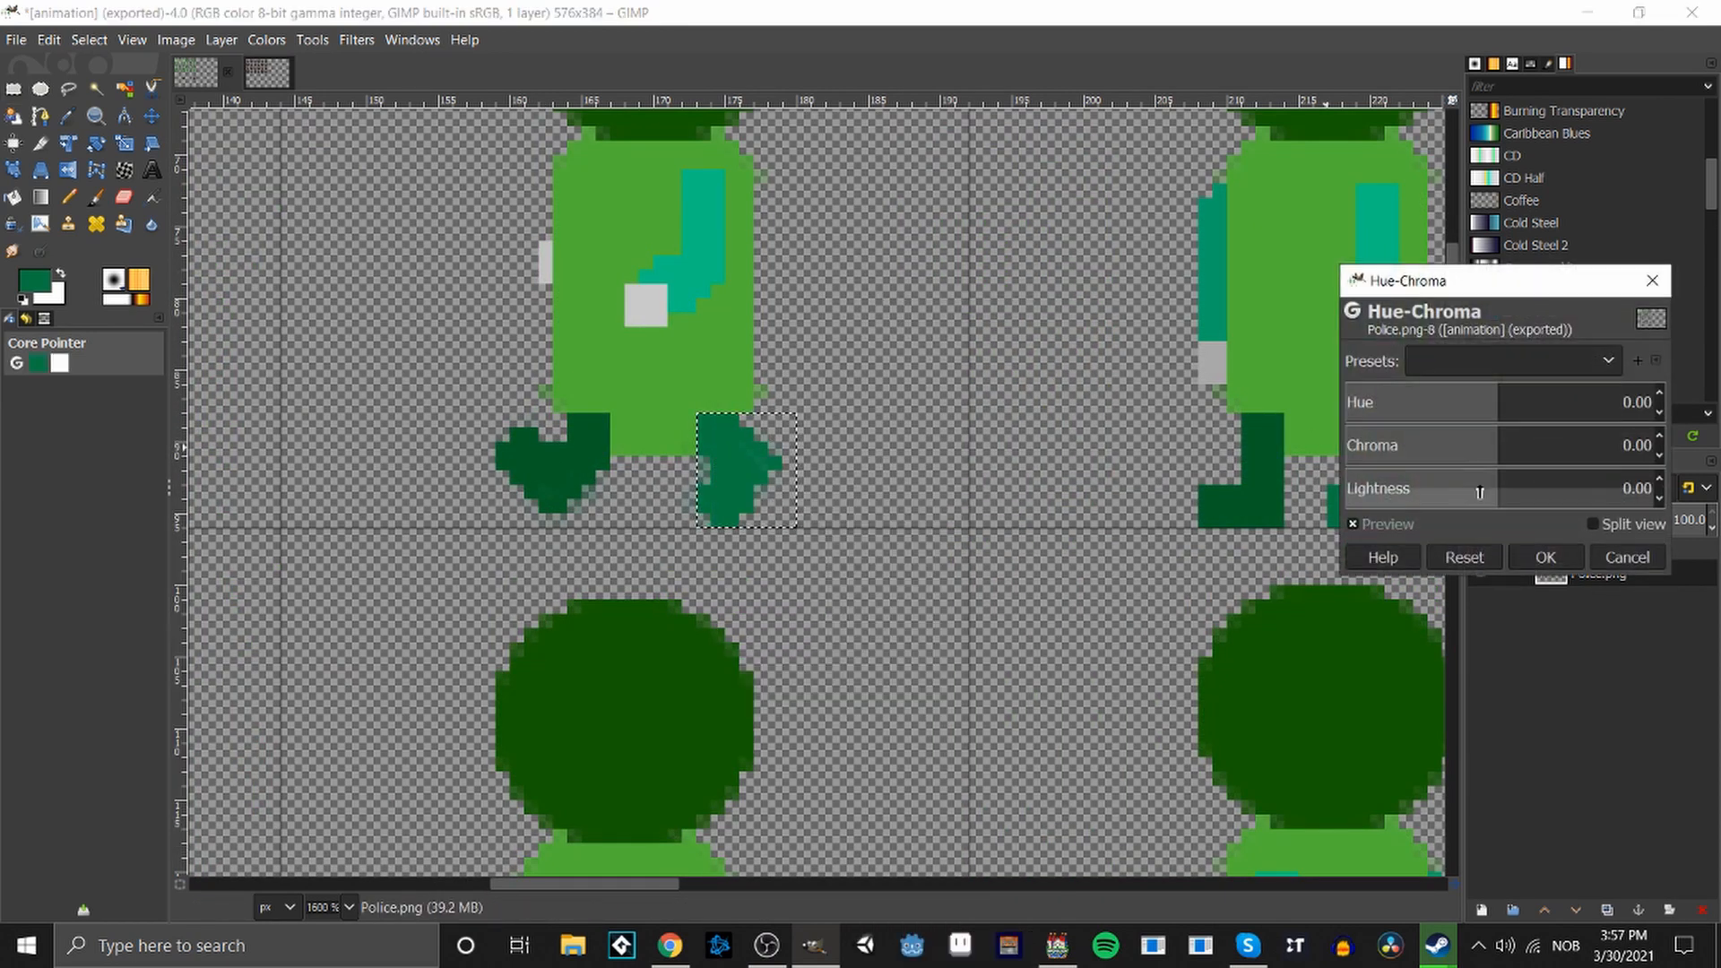
pyautogui.moveTo(1499, 491); pyautogui.dragTo(1463, 491)
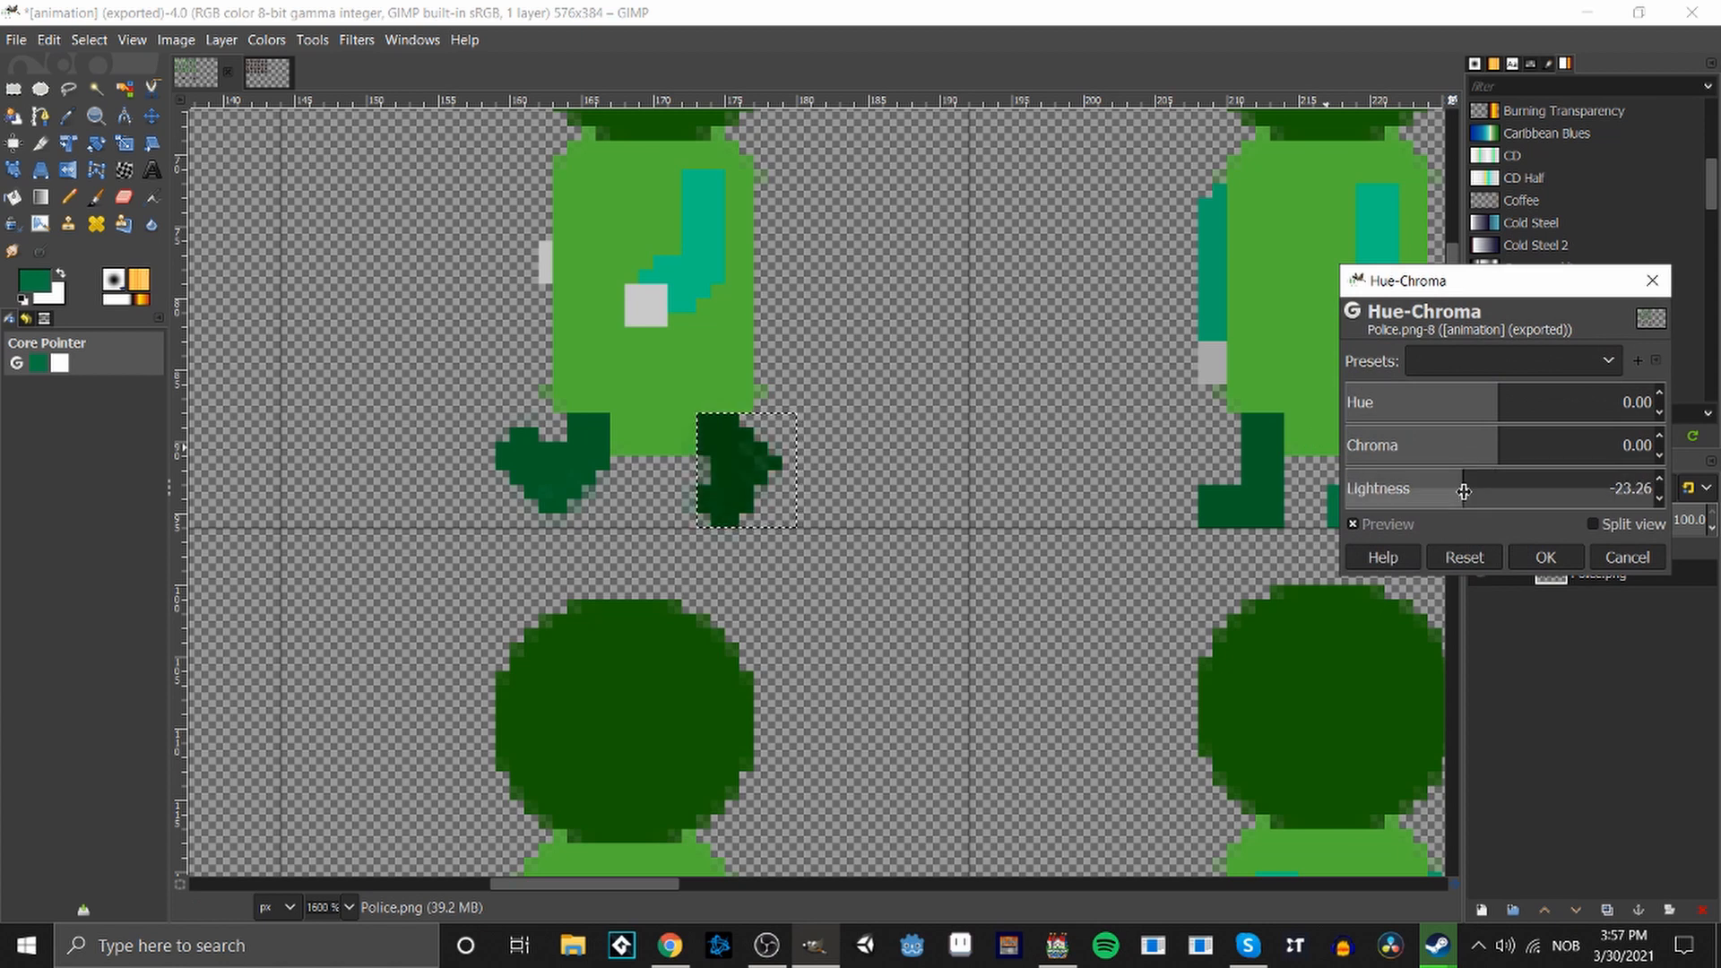
pyautogui.click(1545, 557)
# Select the fourth figure's rear leg and foot and lighten them with Hue-Chroma, raising Lightness to about 5.
pyautogui.click(14, 87)
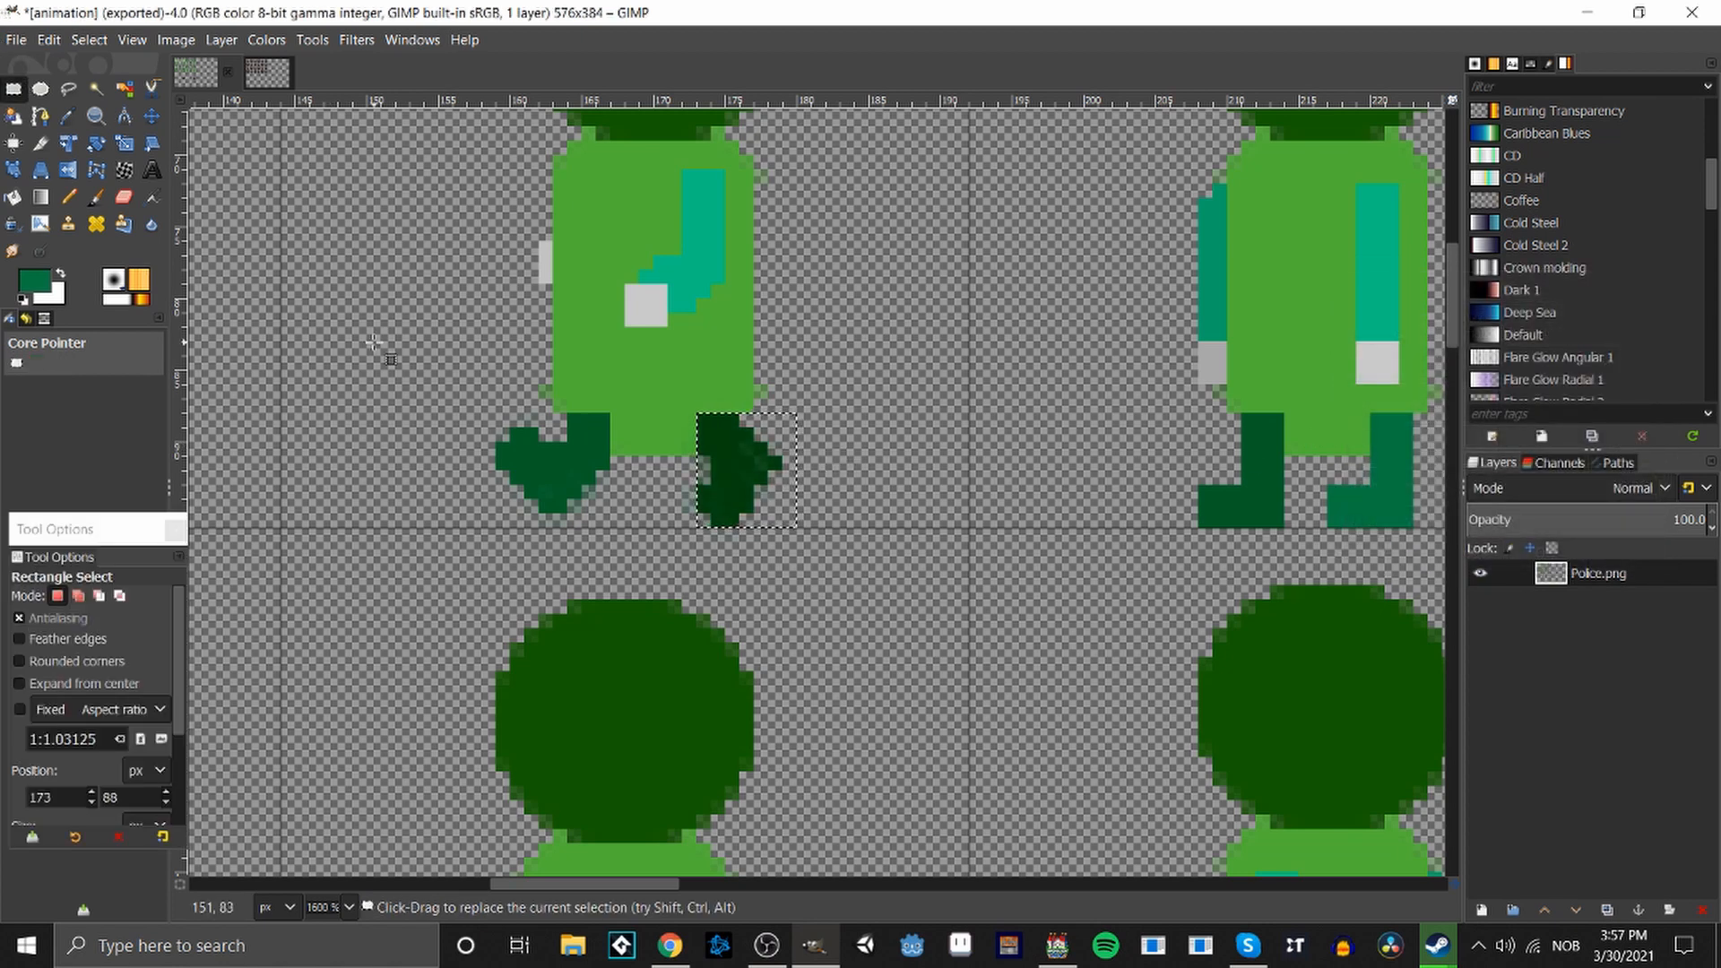
pyautogui.moveTo(467, 413); pyautogui.dragTo(623, 536)
pyautogui.scroll(3, 922, 529)
pyautogui.rightClick(581, 609)
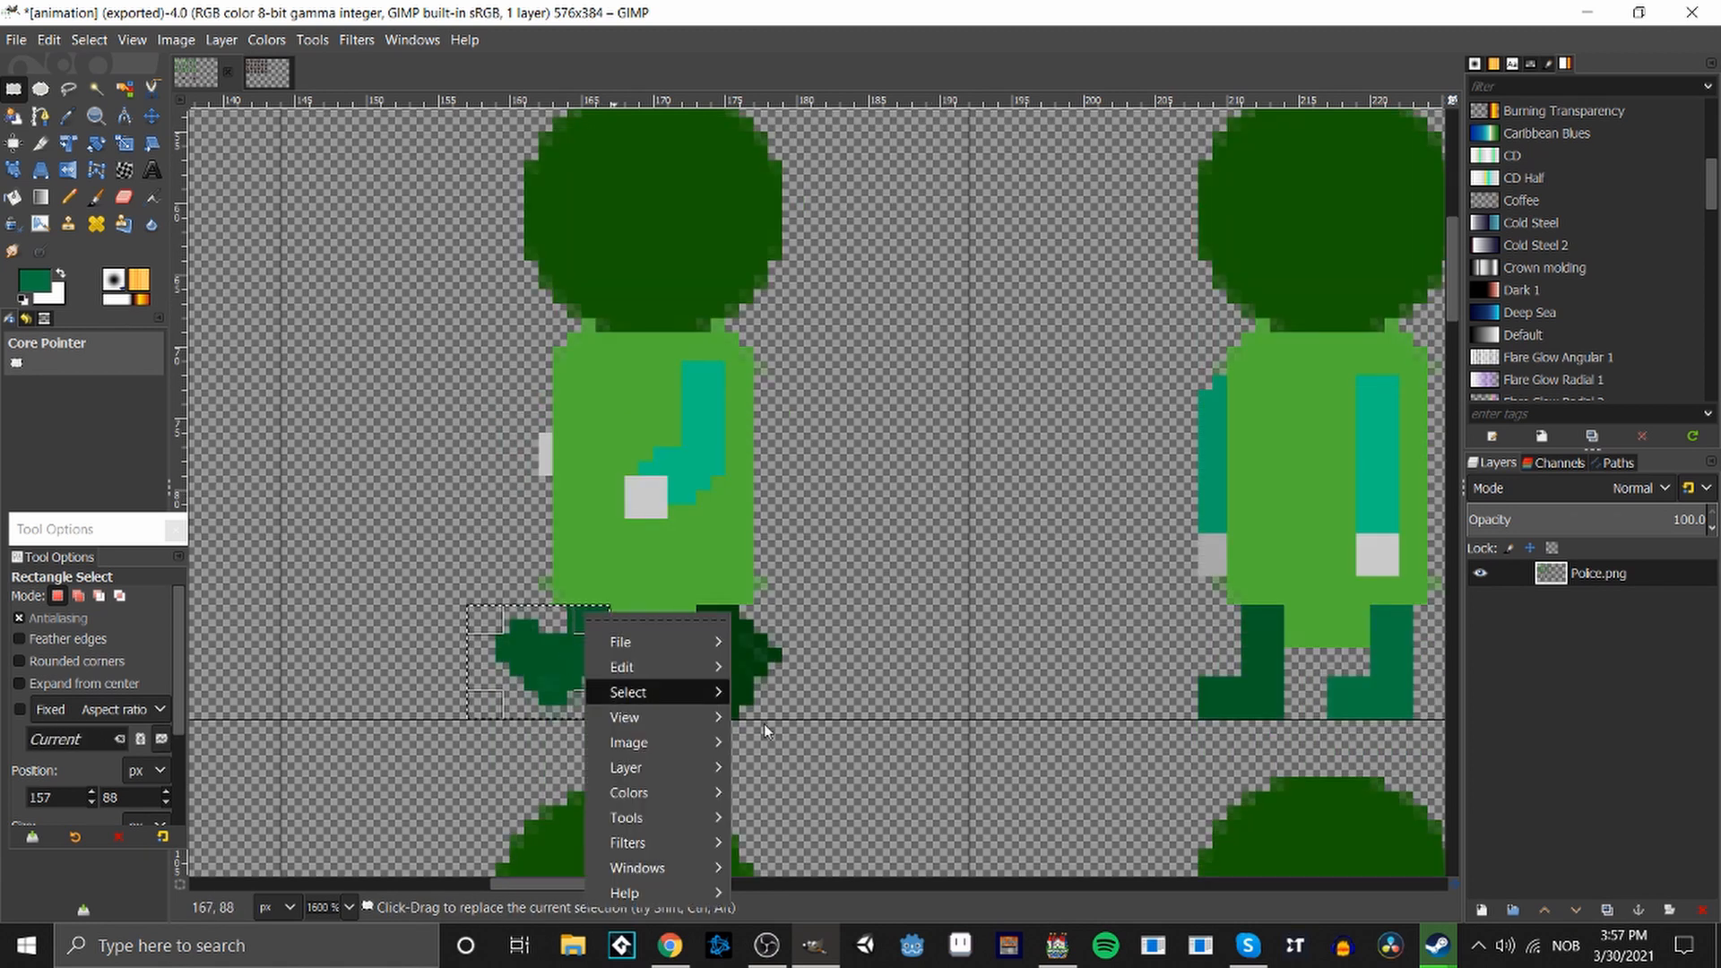
pyautogui.moveTo(675, 794)
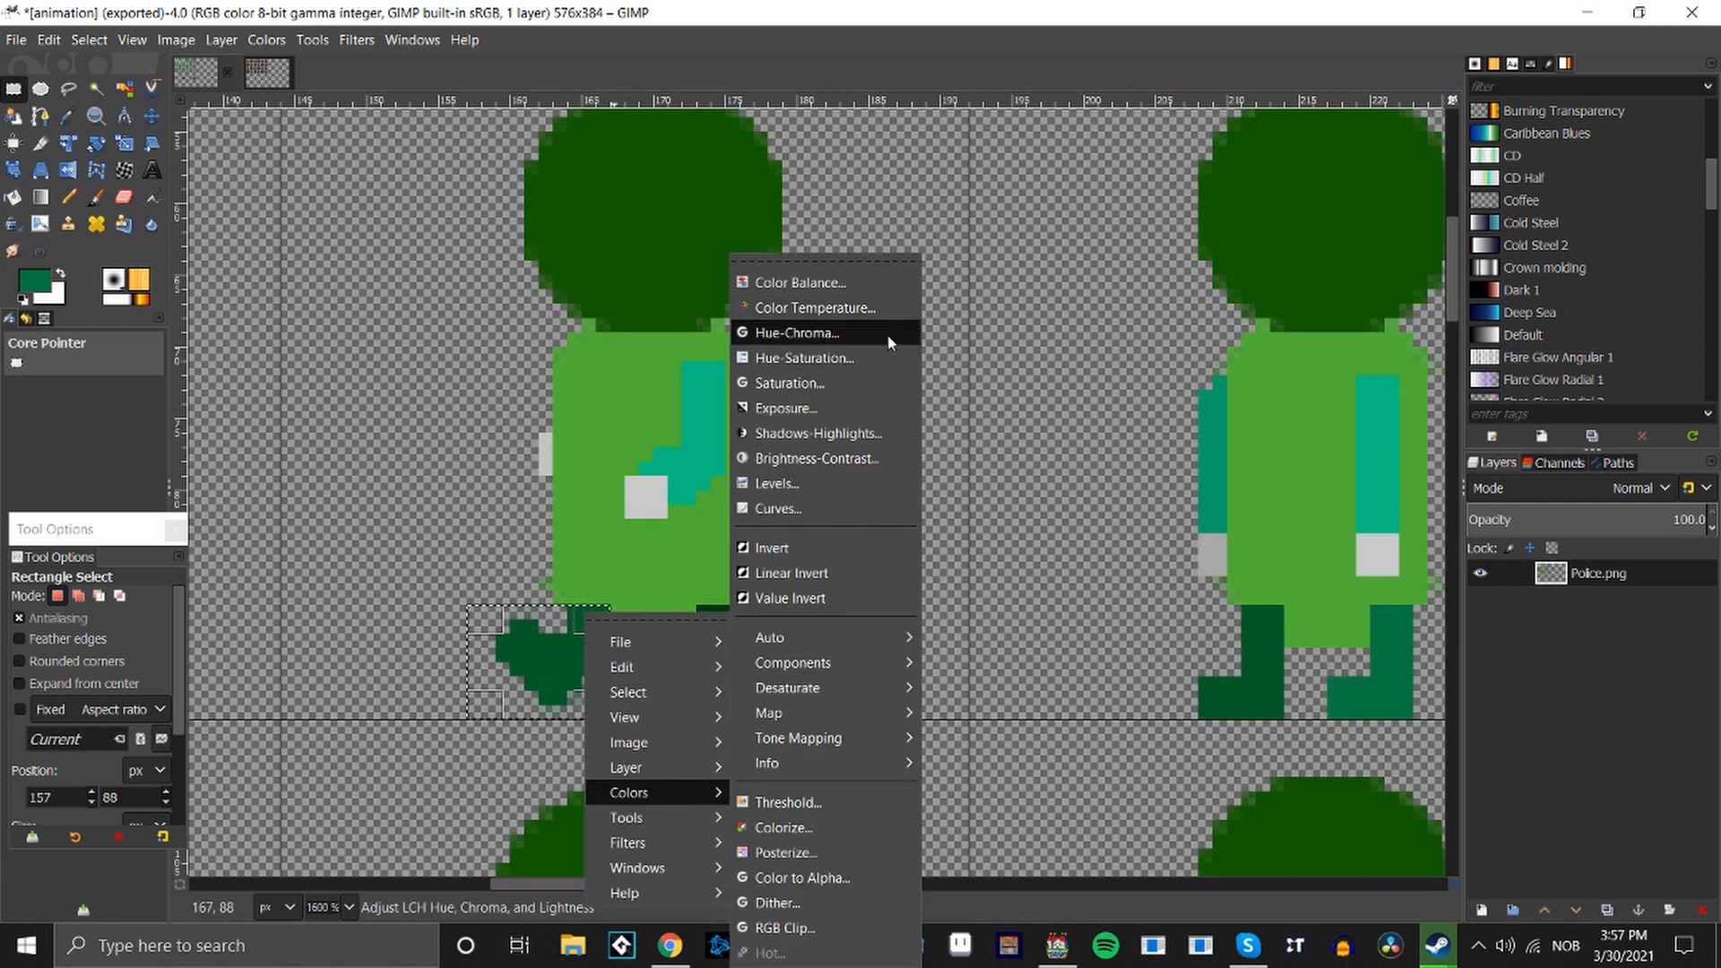
pyautogui.click(789, 332)
pyautogui.moveTo(1551, 518); pyautogui.dragTo(1500, 494)
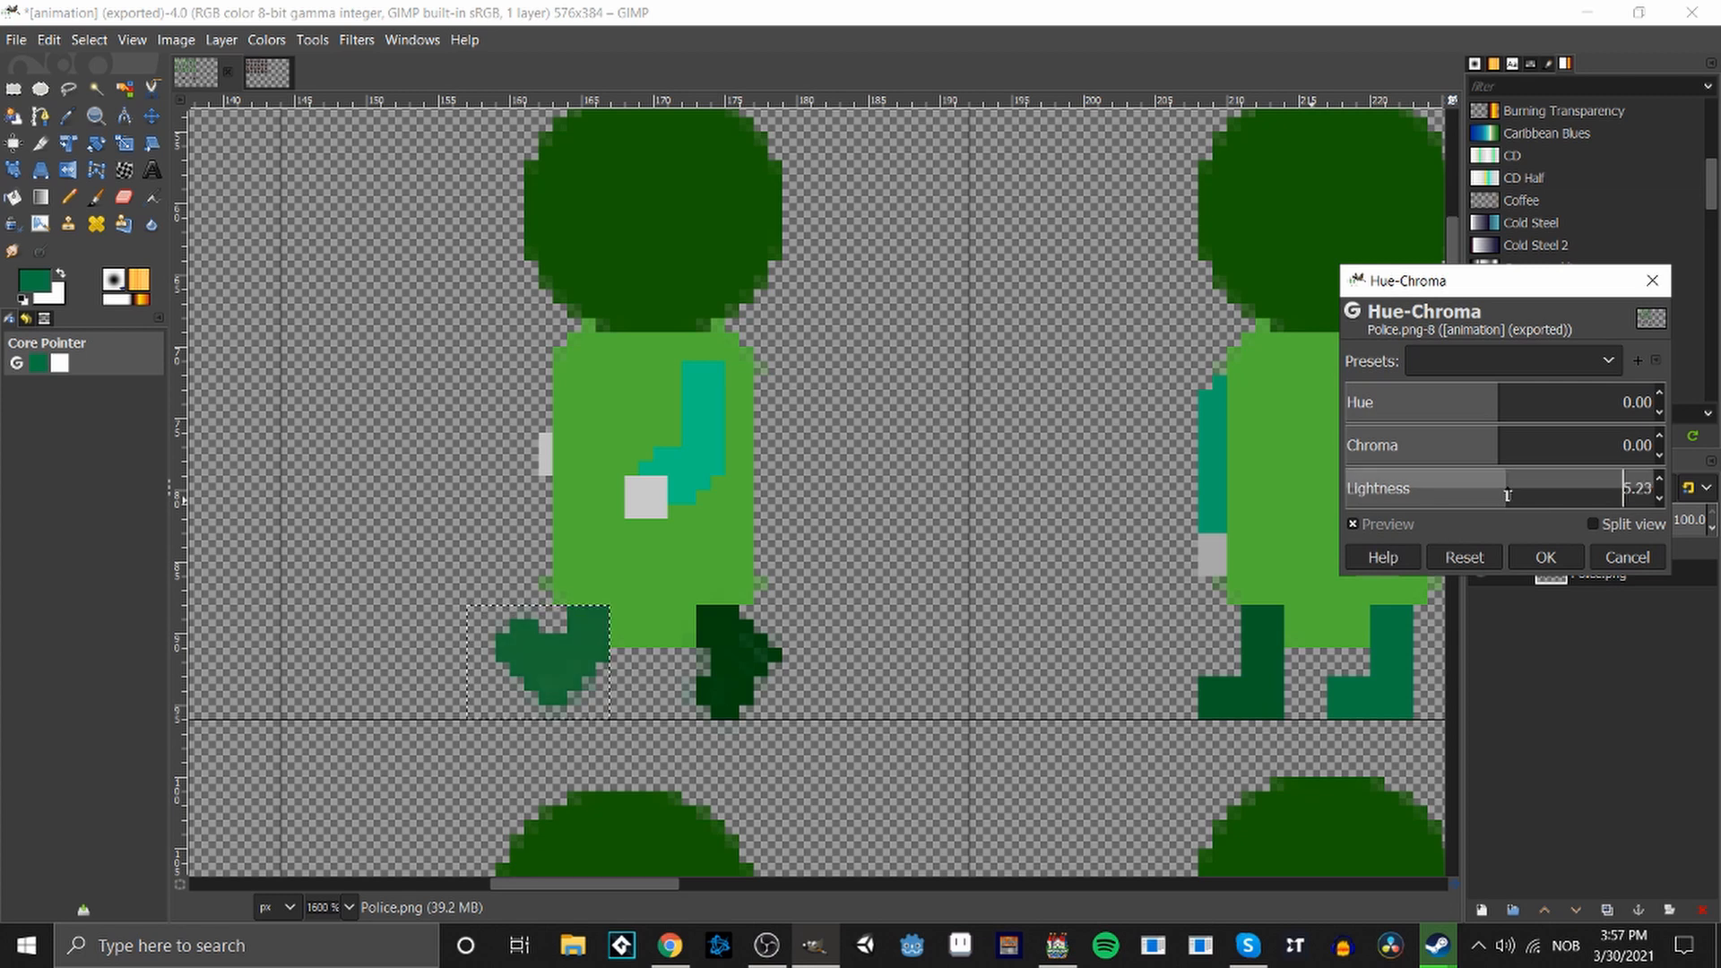
pyautogui.click(1543, 557)
pyautogui.click(12, 88)
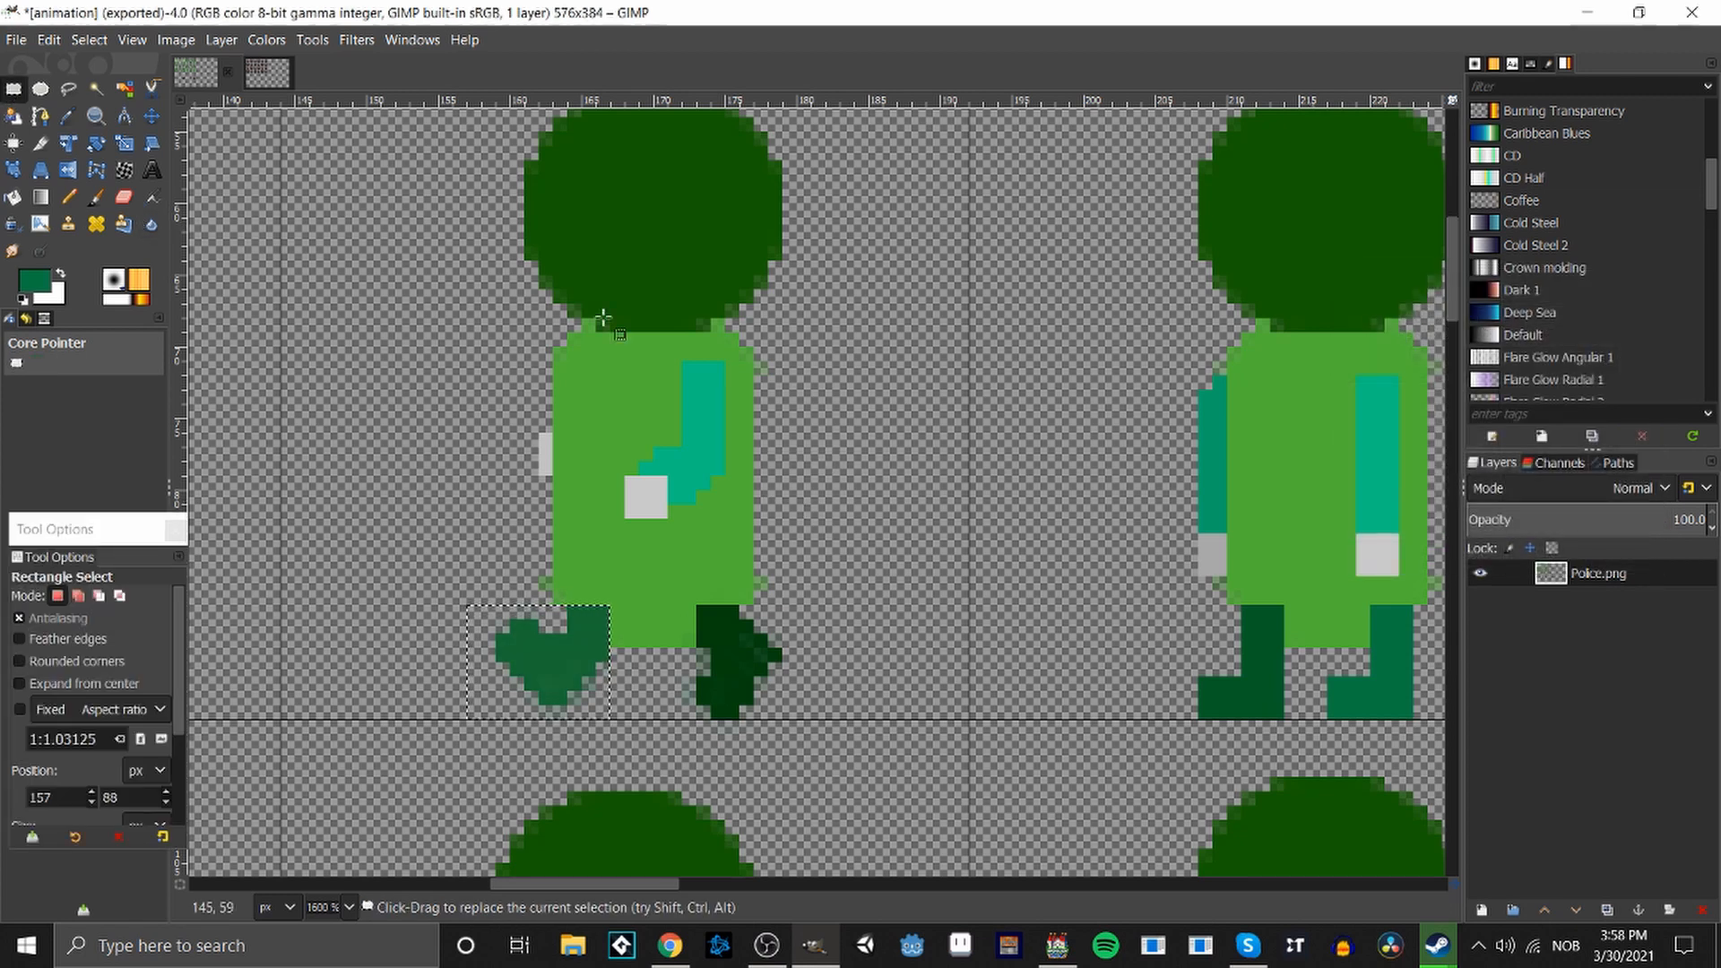
pyautogui.click(1057, 535)
# Delete the lower body, hands and legs of the second row's sixth figure.
pyautogui.scroll(-1, 947, 576)
pyautogui.scroll(-2, 948, 577)
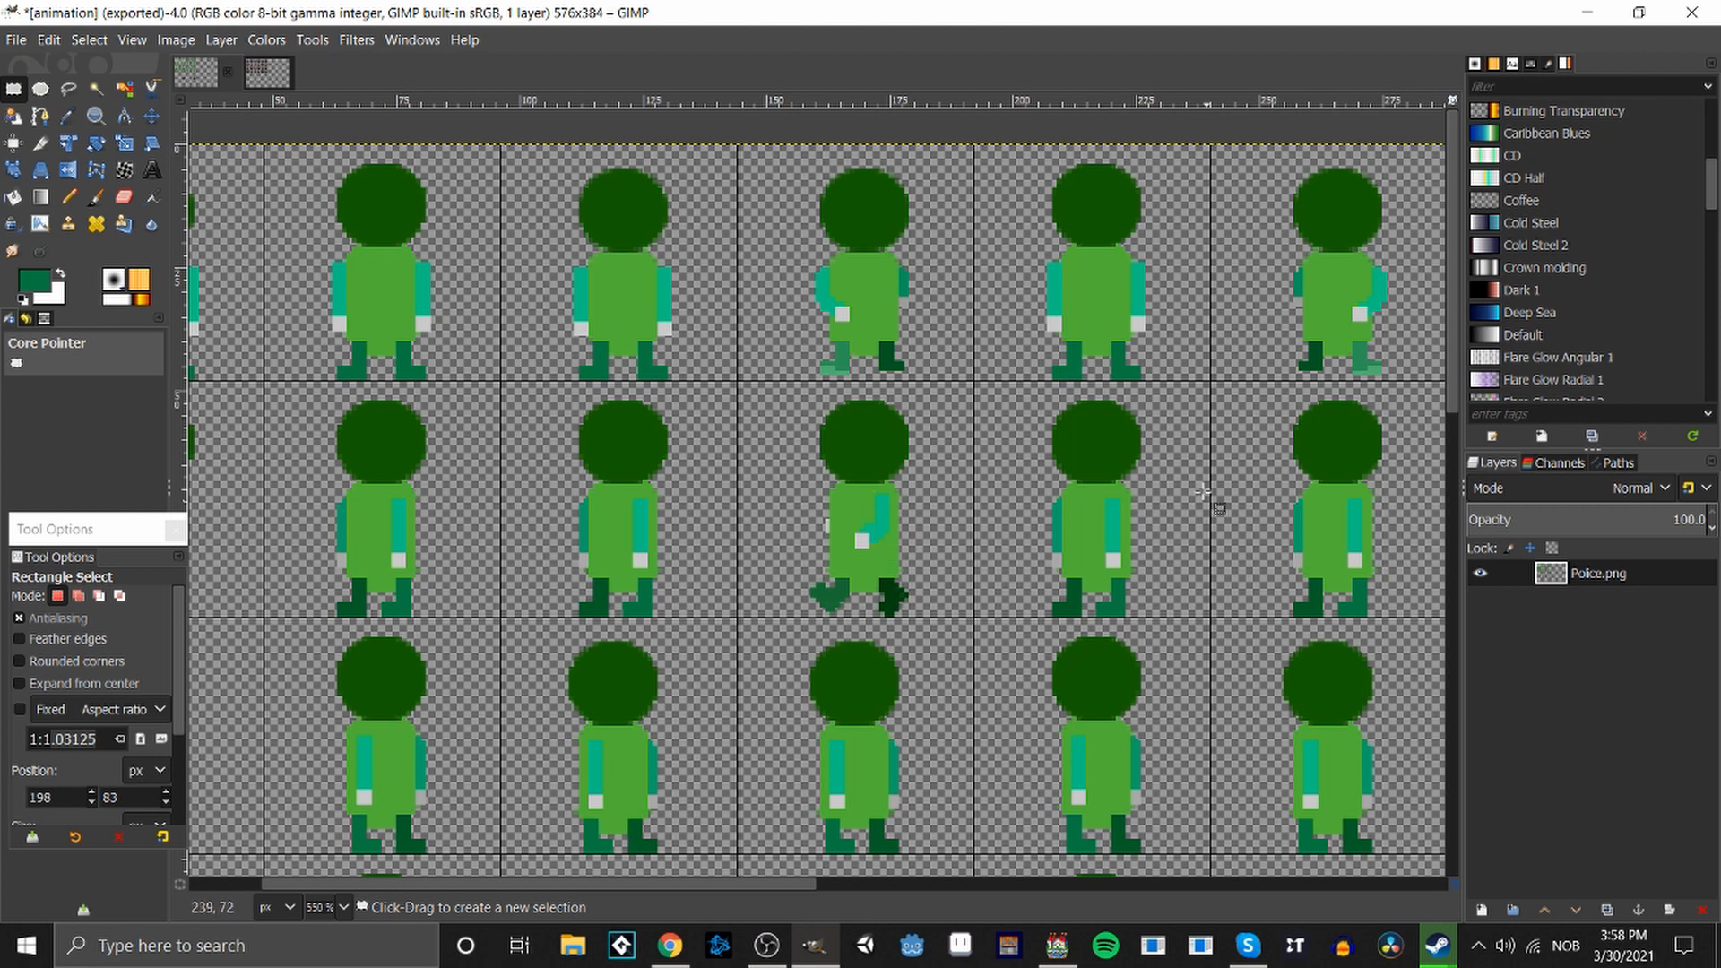
pyautogui.moveTo(774, 882); pyautogui.dragTo(923, 897)
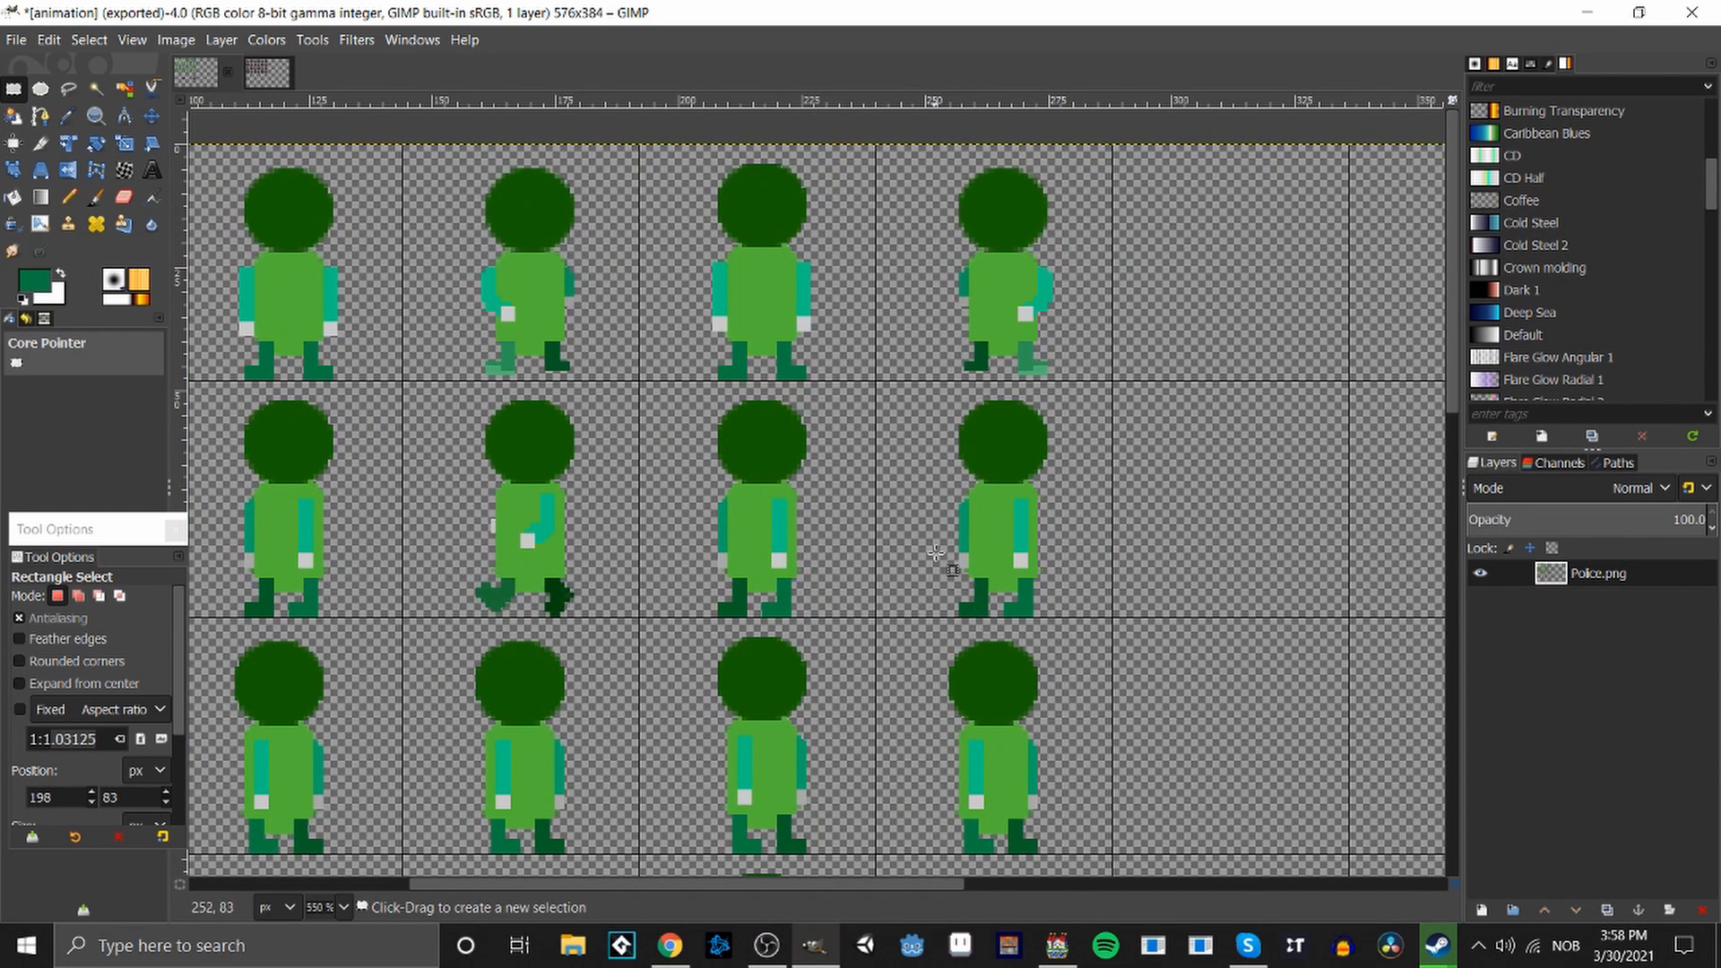
pyautogui.moveTo(938, 543); pyautogui.dragTo(1061, 617)
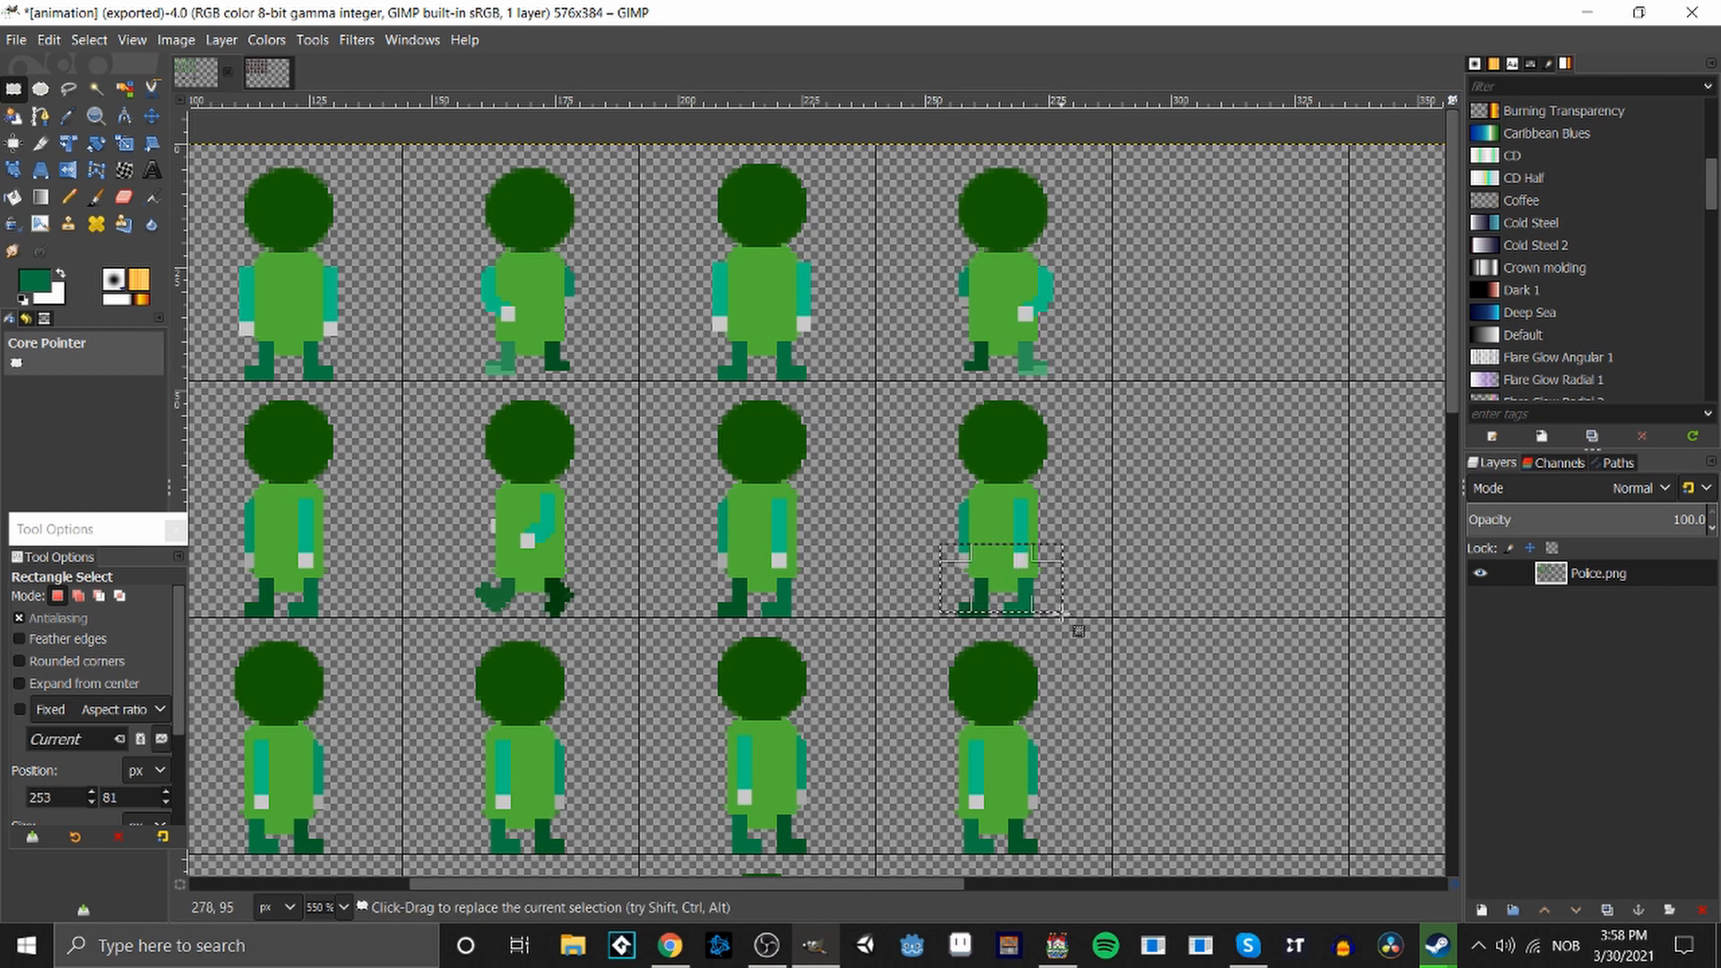
pyautogui.press('Delete')
pyautogui.click(1138, 695)
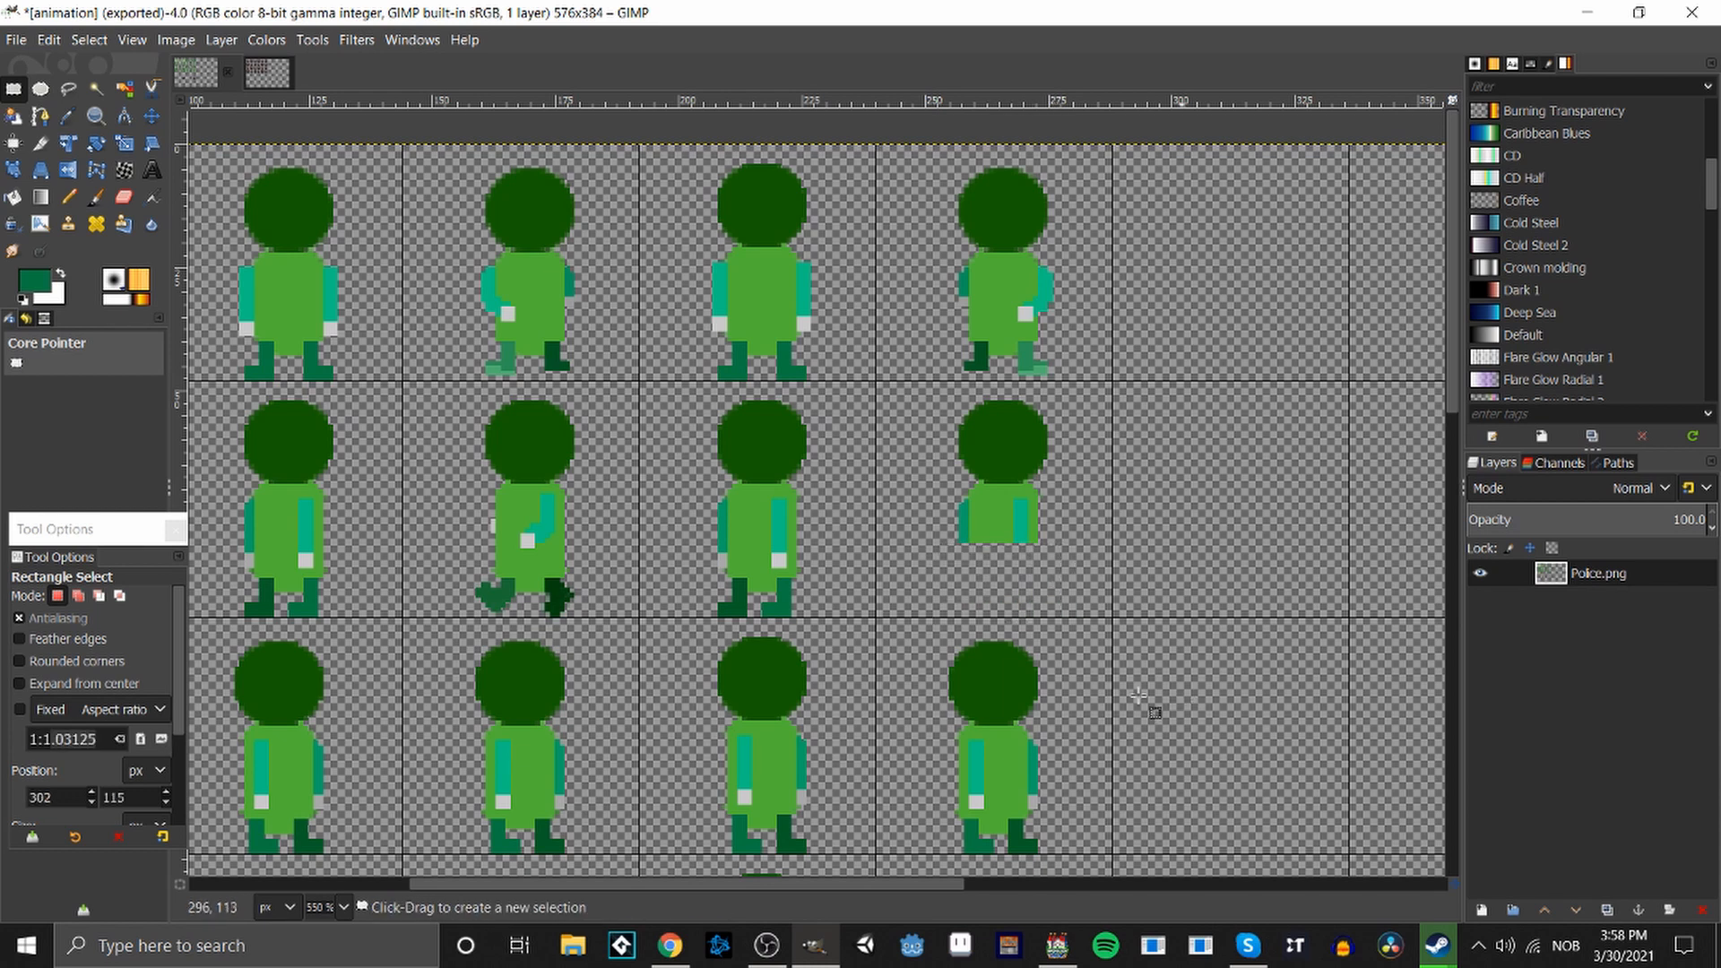
# Copy the fourth figure's lower body with bent arm and striding legs, place it under the sixth figure's upper body, and anchor it.
pyautogui.moveTo(432, 499); pyautogui.dragTo(598, 620)
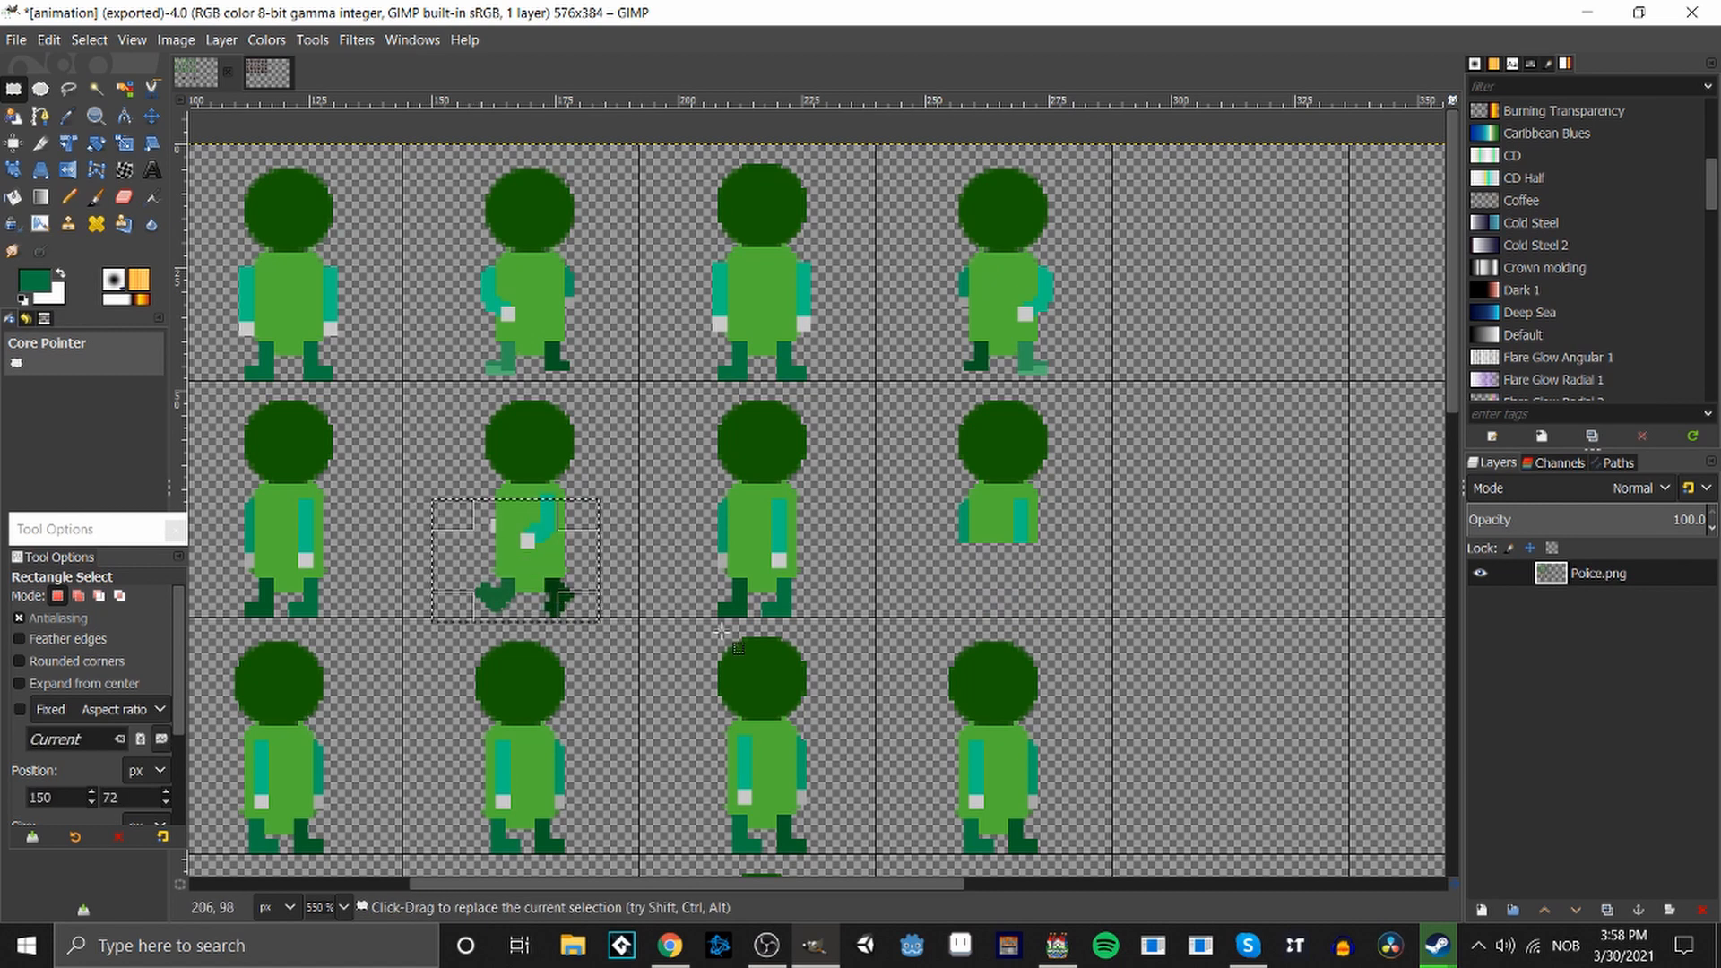
pyautogui.hotkey('ctrl', 'c')
pyautogui.hotkey('ctrl', 'v')
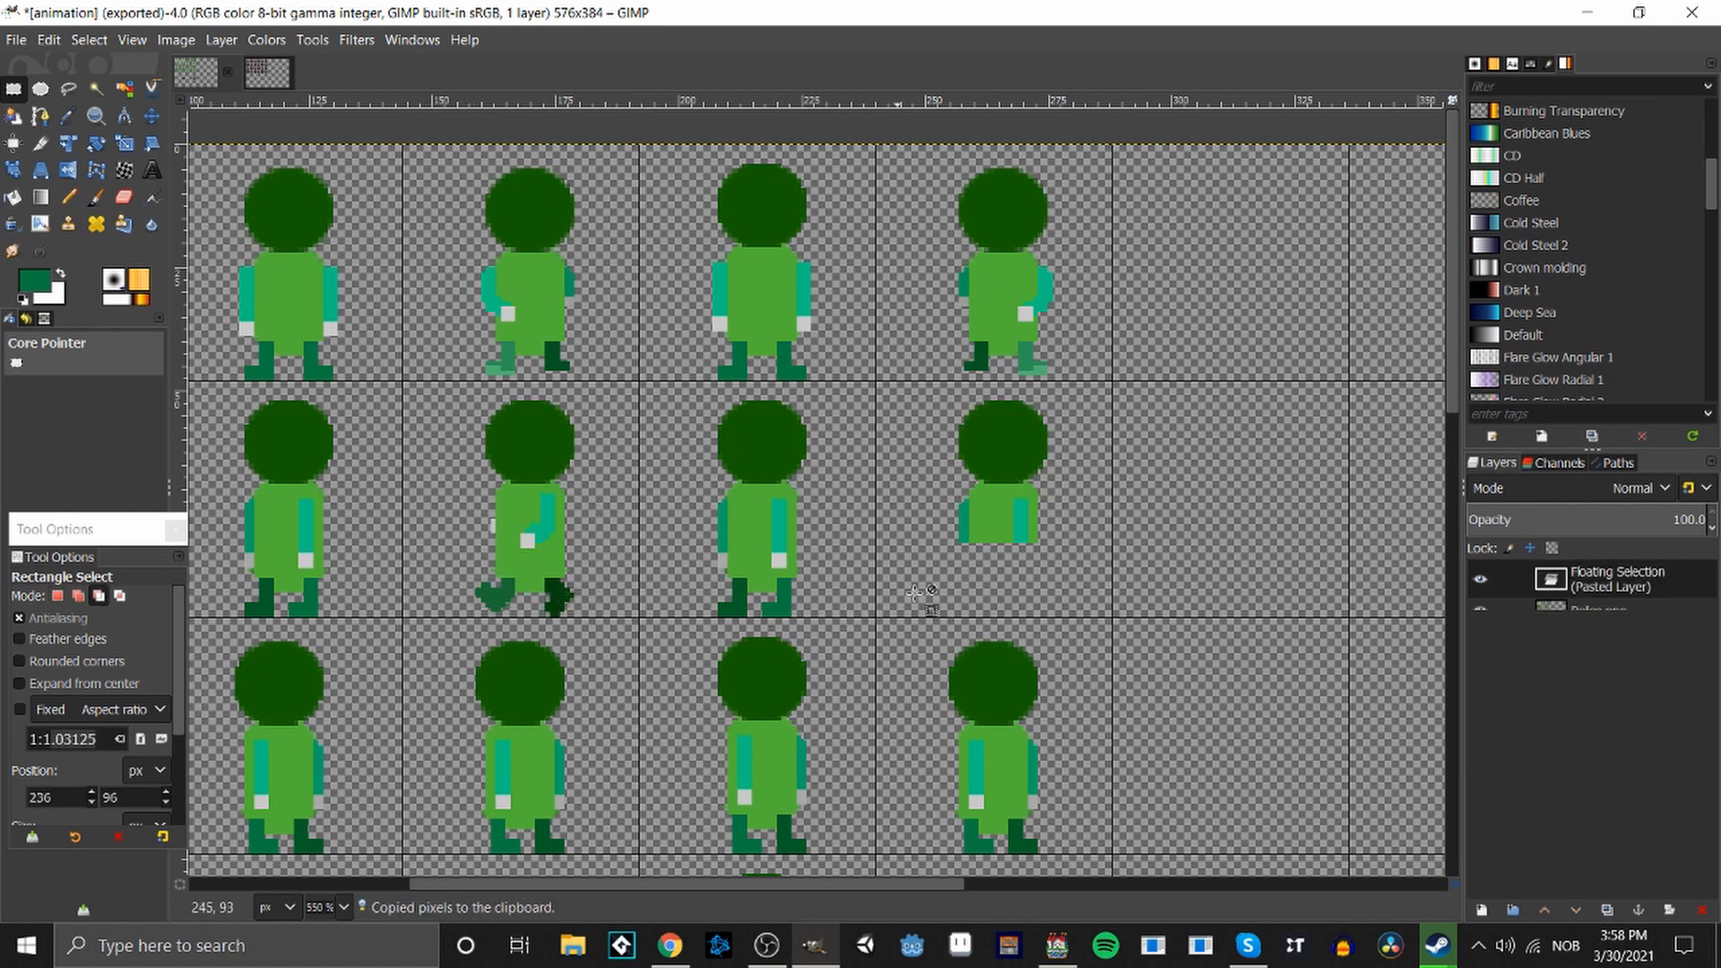
pyautogui.moveTo(796, 491); pyautogui.dragTo(984, 541)
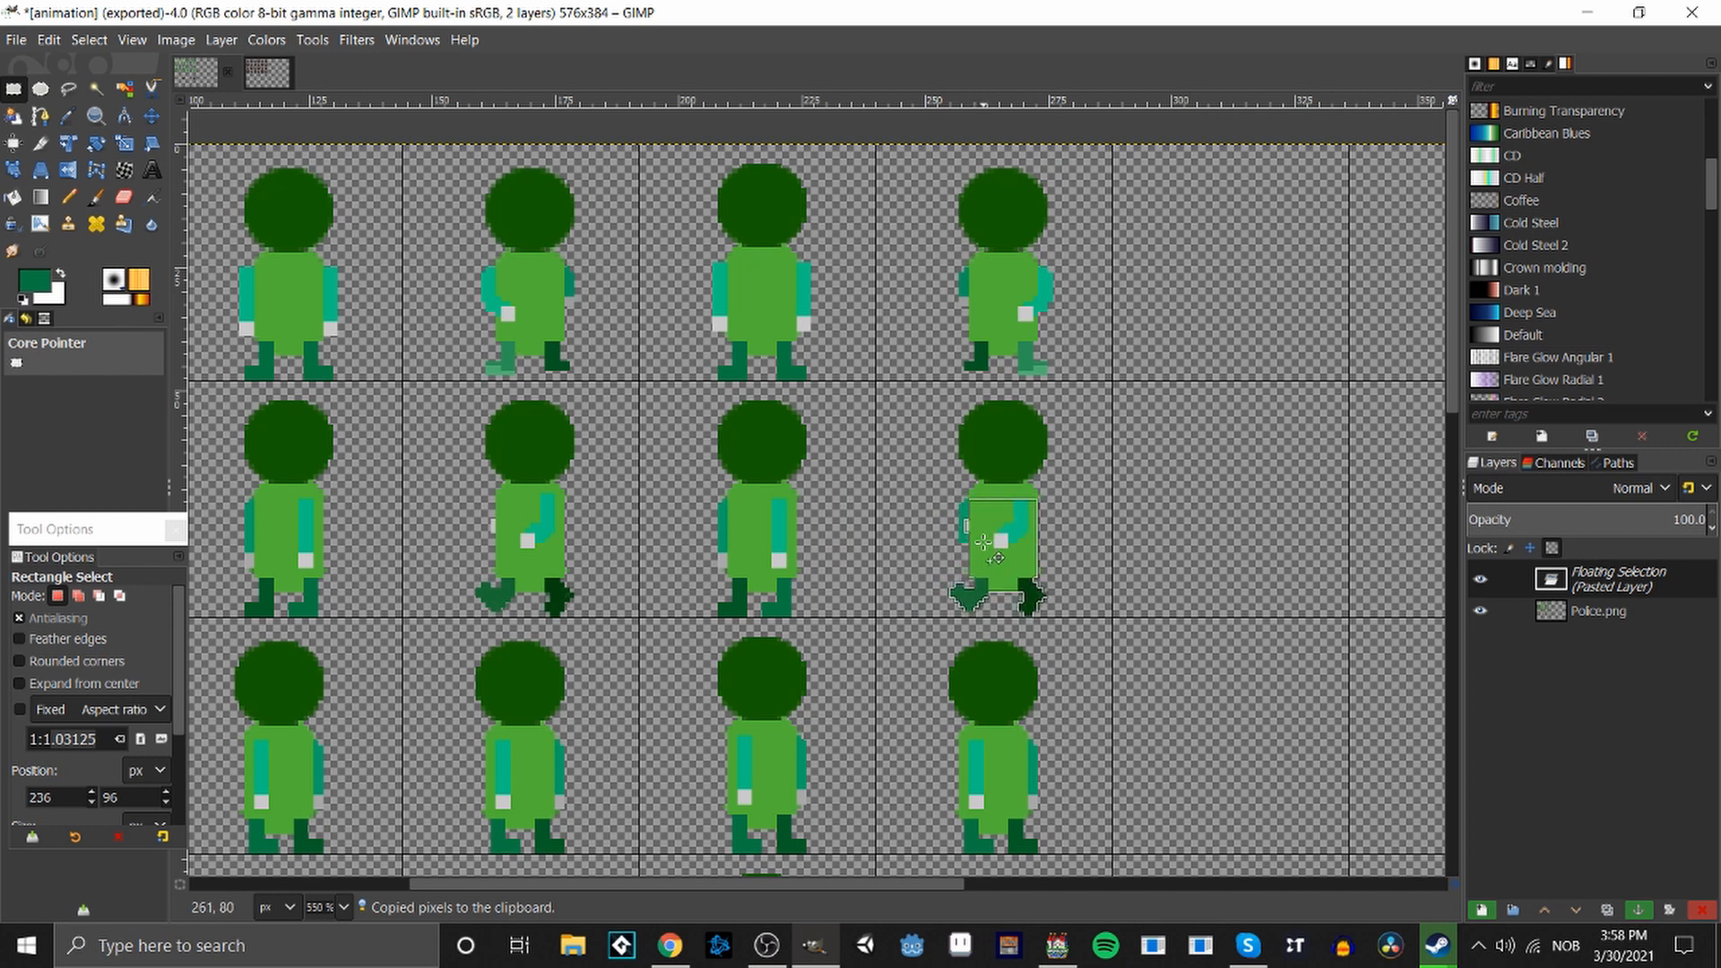
pyautogui.click(983, 543)
# Delete the leftover rear arm behind the sixth figure's body and clear the selection.
pyautogui.moveTo(922, 495); pyautogui.dragTo(965, 553)
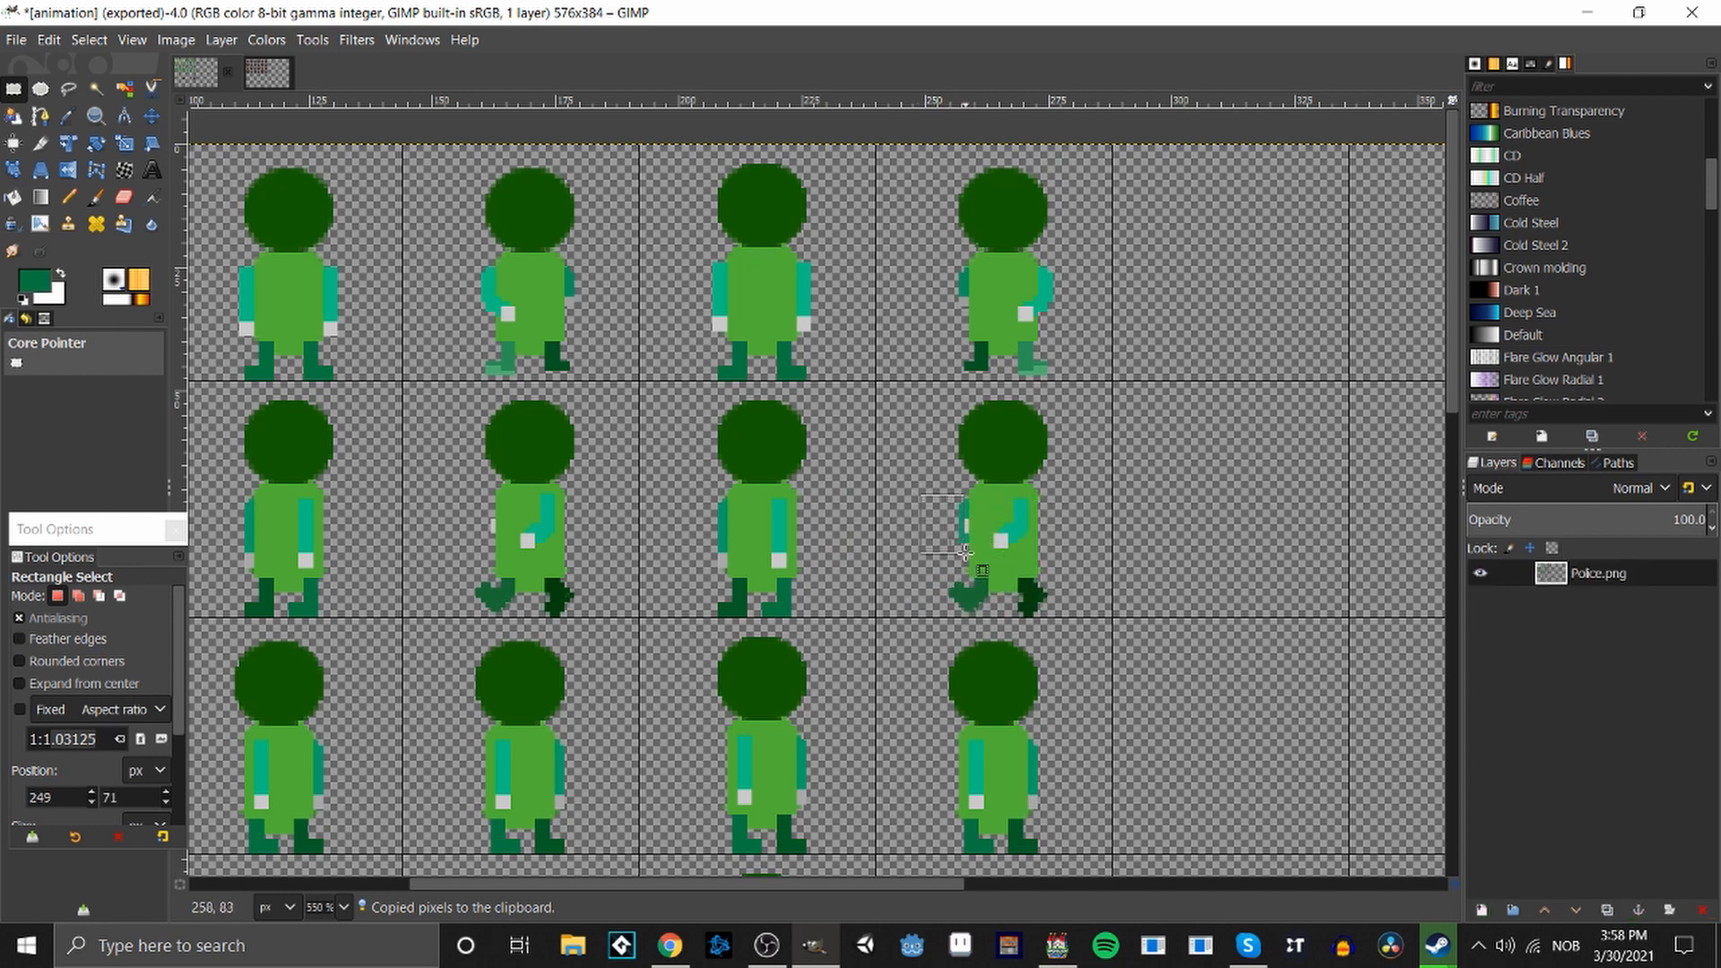
pyautogui.press('Delete')
pyautogui.click(1095, 606)
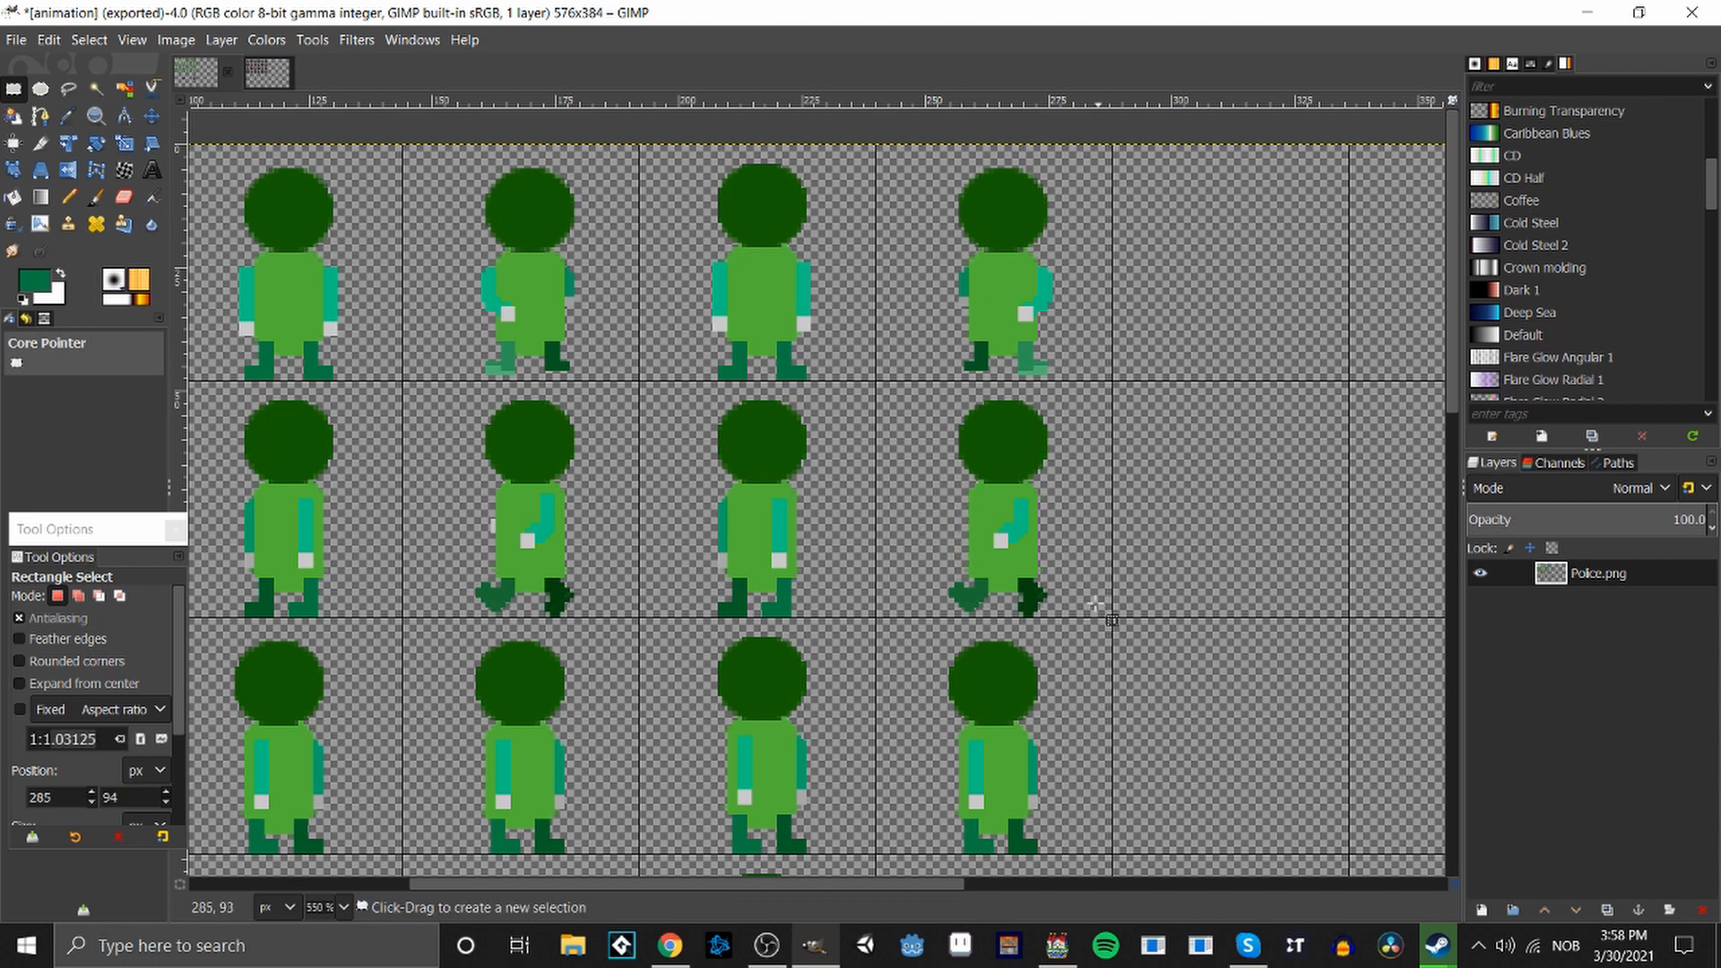
# Flip the second row's sixth figure's forearm and hand horizontally, move them into the empty area beside the figure, and anchor them.
pyautogui.moveTo(985, 519)
pyautogui.mouseDown()
pyautogui.moveTo(1023, 555)
pyautogui.moveTo(997, 538)
pyautogui.mouseUp()
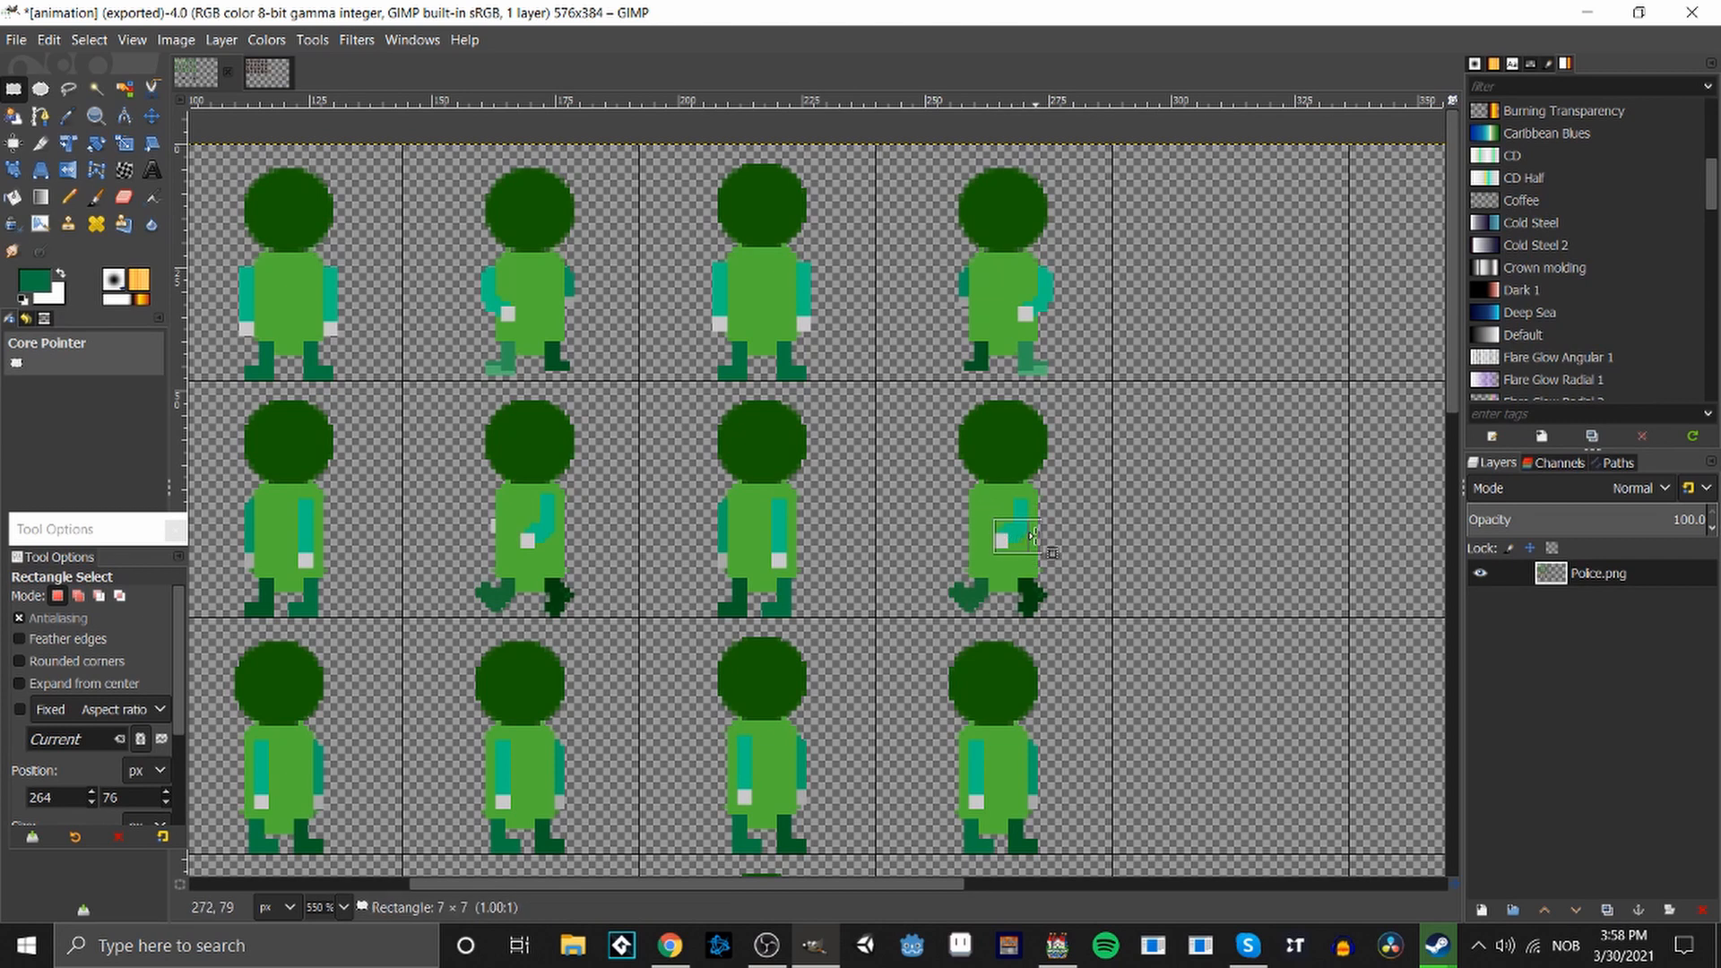
pyautogui.rightClick(1013, 543)
pyautogui.moveTo(1070, 757)
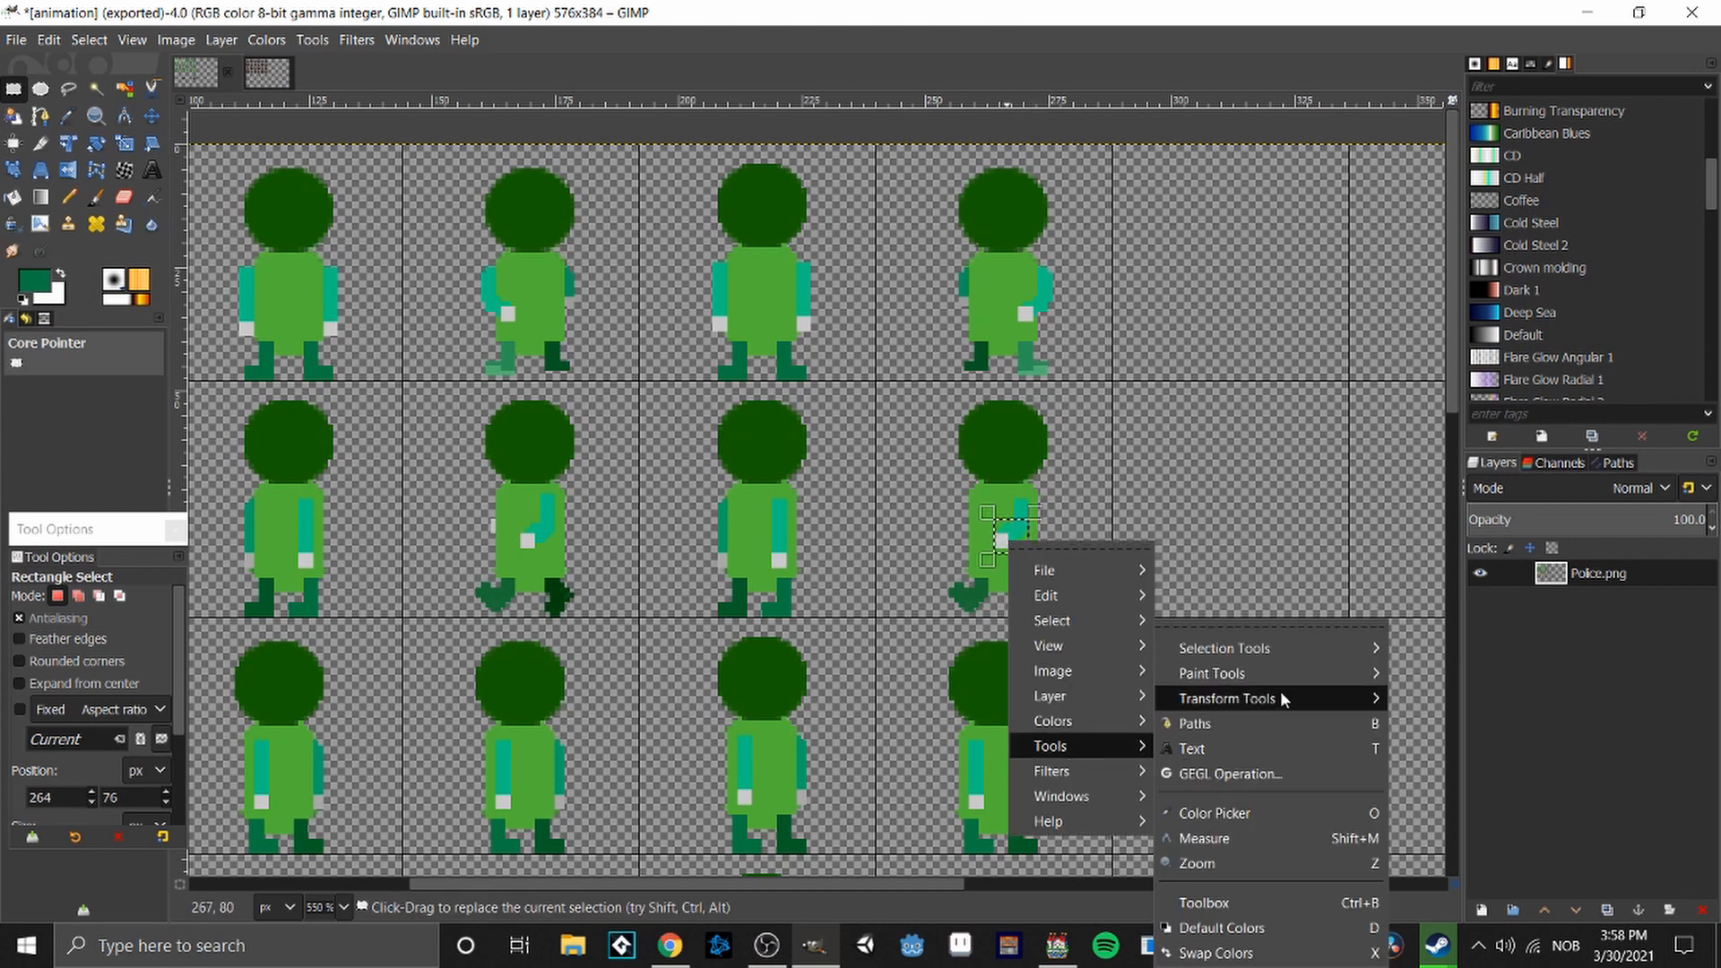
pyautogui.moveTo(1282, 698)
pyautogui.click(1425, 896)
pyautogui.click(1022, 534)
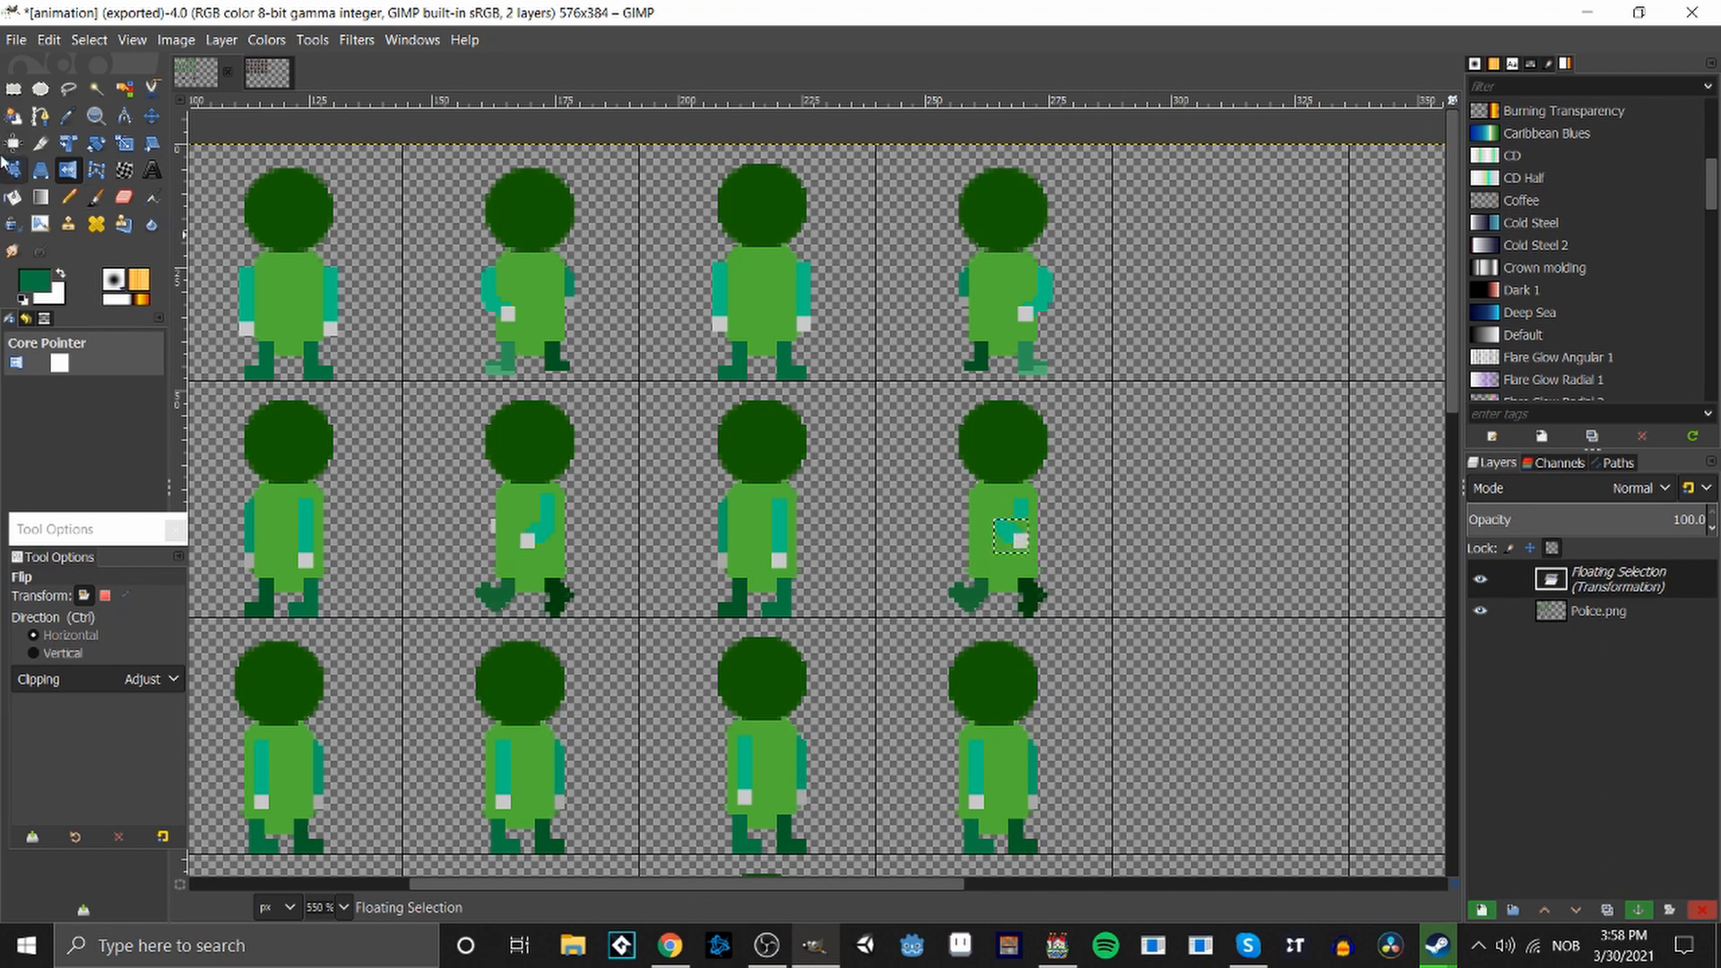
pyautogui.click(14, 88)
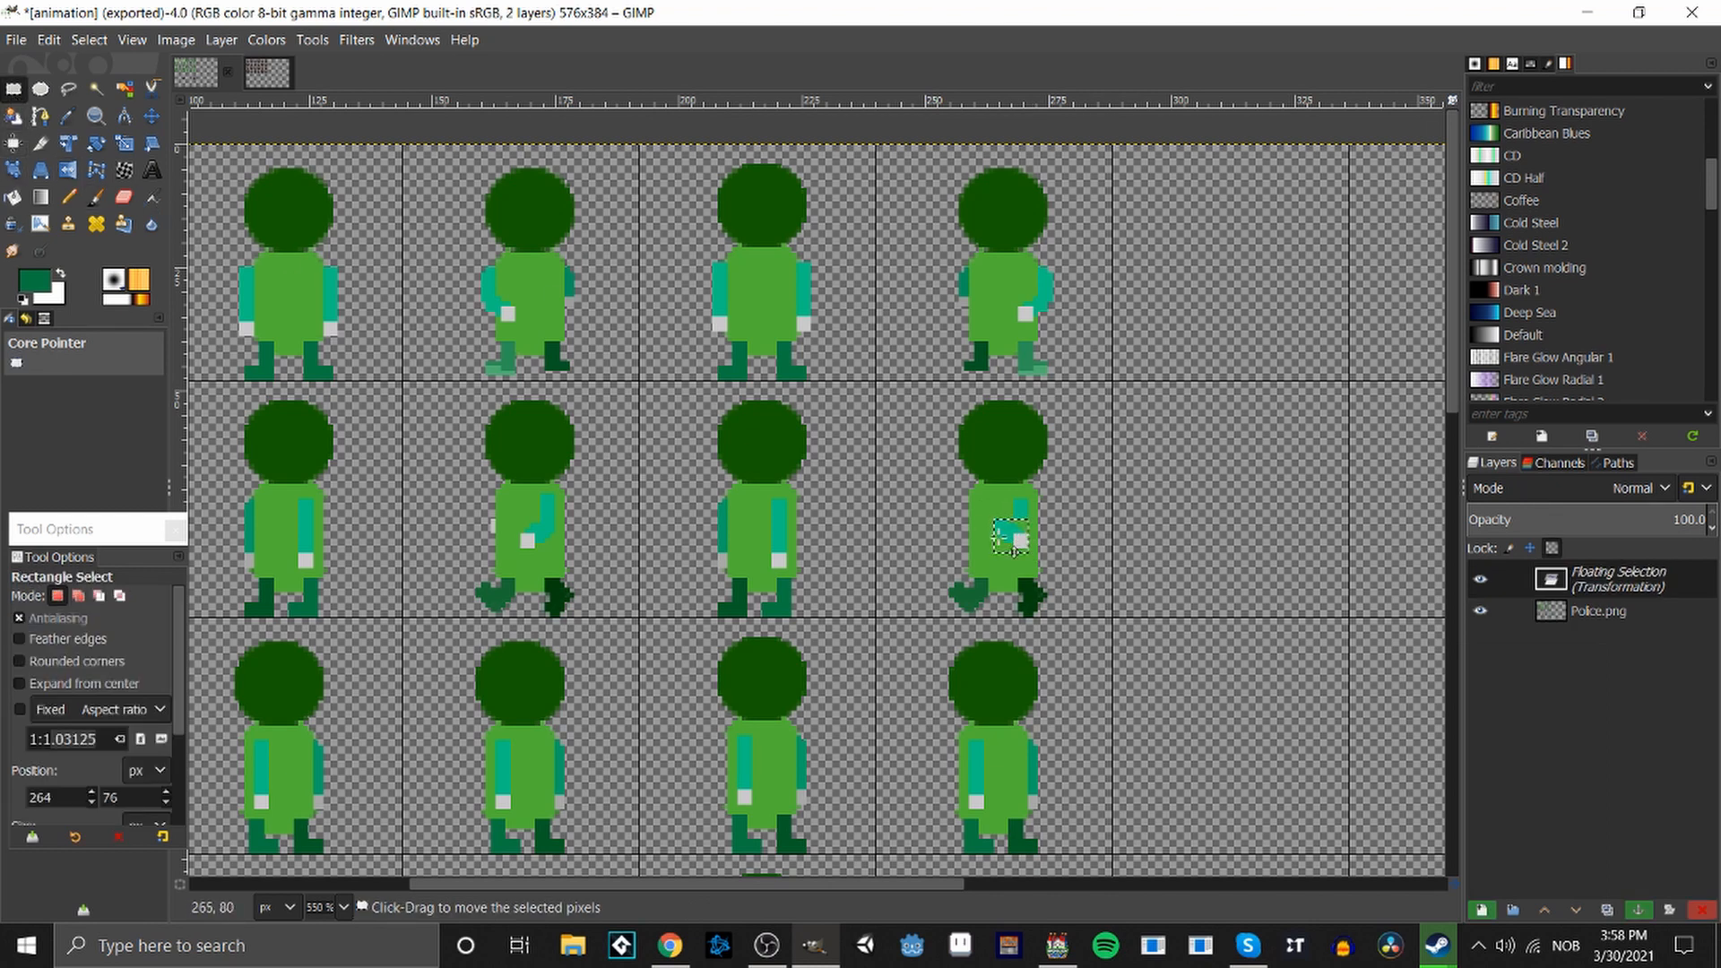
pyautogui.moveTo(1011, 547); pyautogui.dragTo(1143, 578)
pyautogui.click(1201, 618)
# Delete the leftover body-green pixels beside and below the detached forearm and hand.
pyautogui.scroll(1, 1158, 596)
pyautogui.scroll(4, 1158, 596)
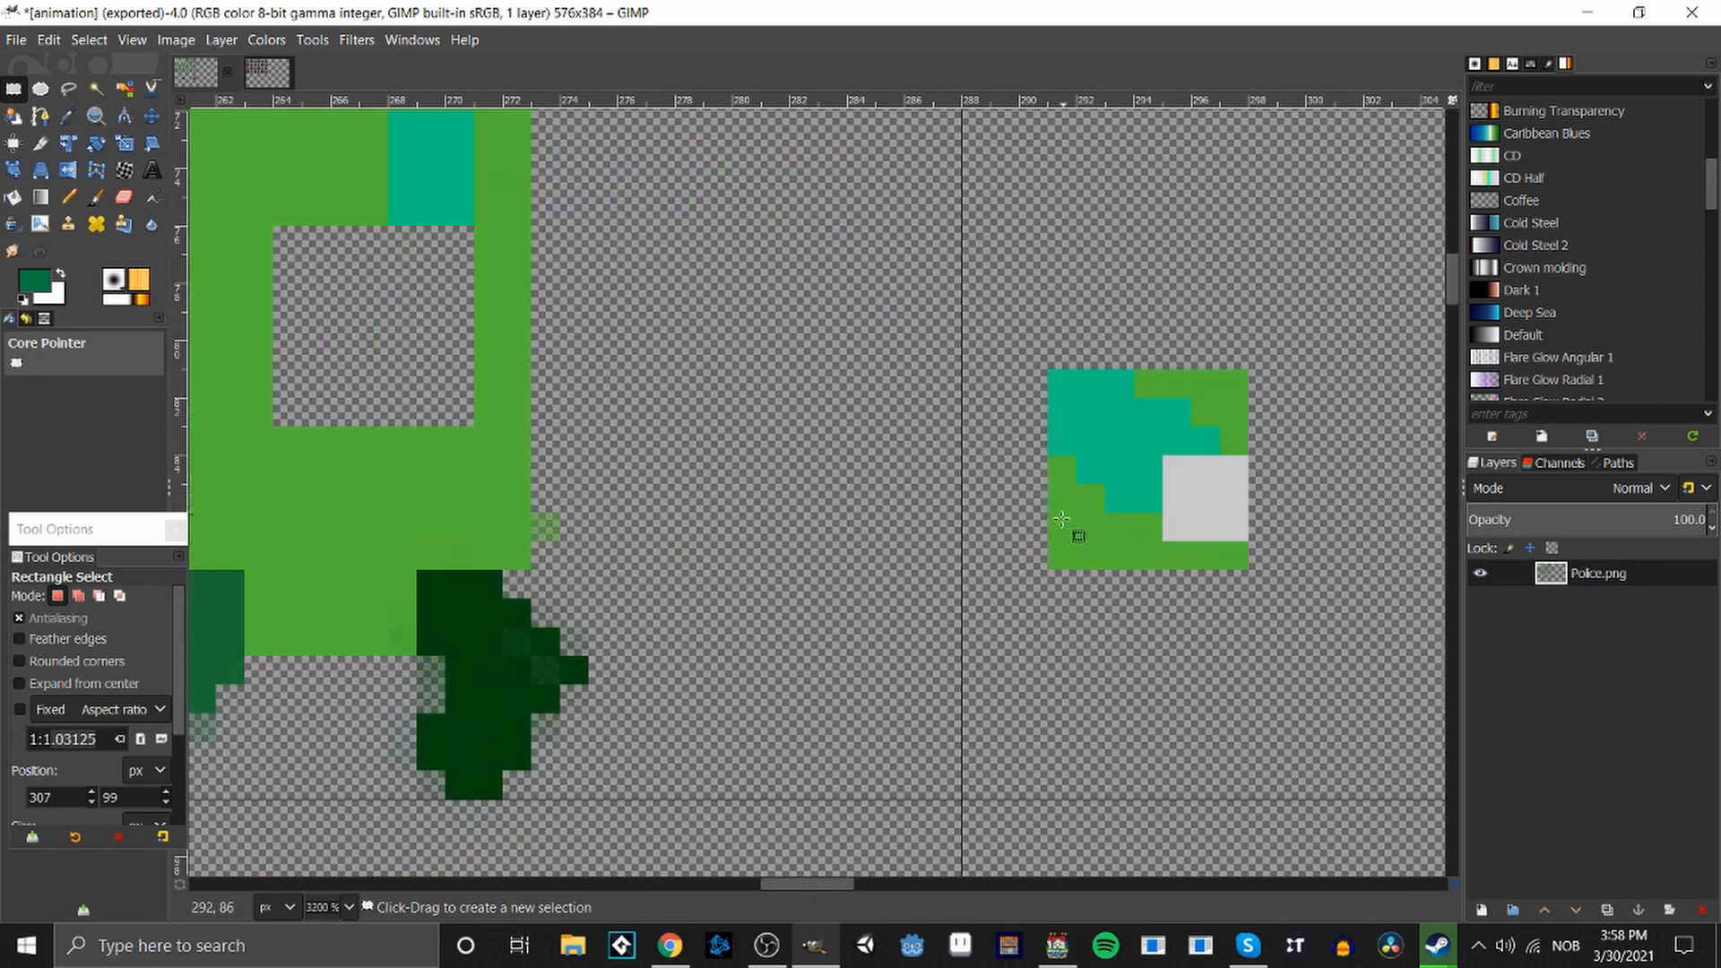
pyautogui.moveTo(1048, 455); pyautogui.dragTo(1078, 571)
pyautogui.press('Delete')
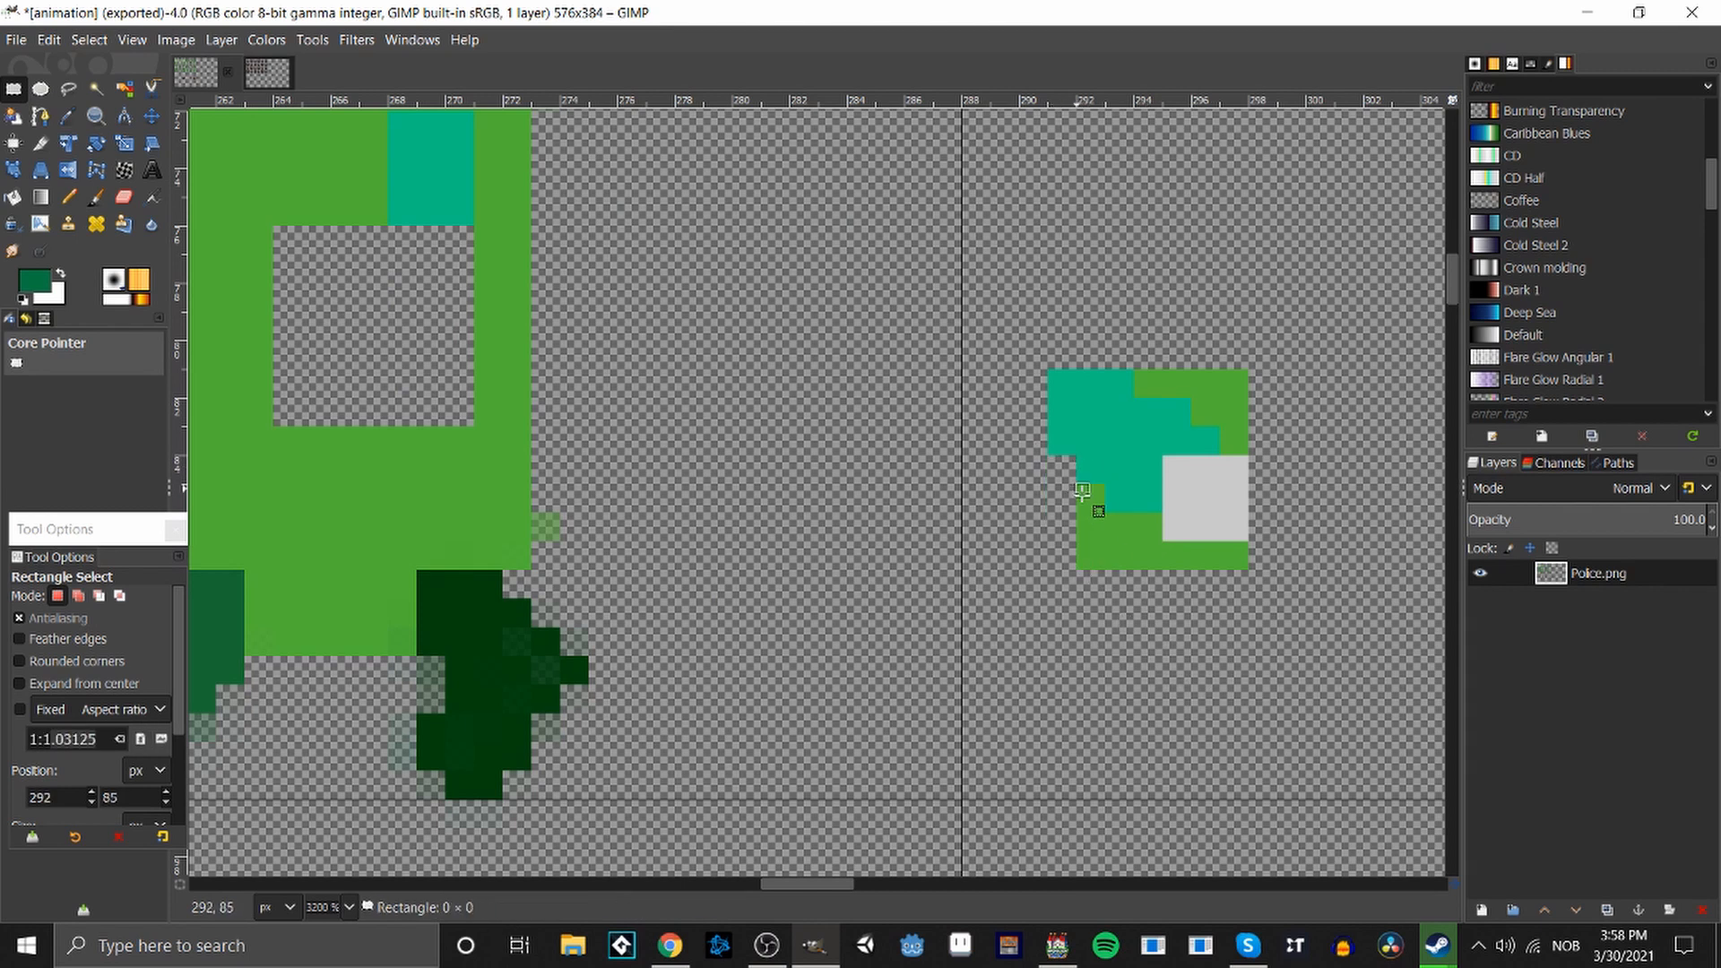
pyautogui.moveTo(1076, 485); pyautogui.dragTo(1248, 571)
pyautogui.press('Delete')
pyautogui.press('Delete')
pyautogui.click(1201, 627)
pyautogui.press('Delete')
pyautogui.click(1261, 648)
# Delete the remaining body-green pixels above the detached forearm and hand, and clear the selection.
pyautogui.moveTo(1147, 355); pyautogui.dragTo(1252, 457)
pyautogui.press('Delete')
pyautogui.click(1279, 432)
pyautogui.press('Delete')
pyautogui.click(1275, 457)
pyautogui.press('Delete')
pyautogui.click(1277, 563)
pyautogui.scroll(-1, 1085, 501)
pyautogui.scroll(-2, 1078, 501)
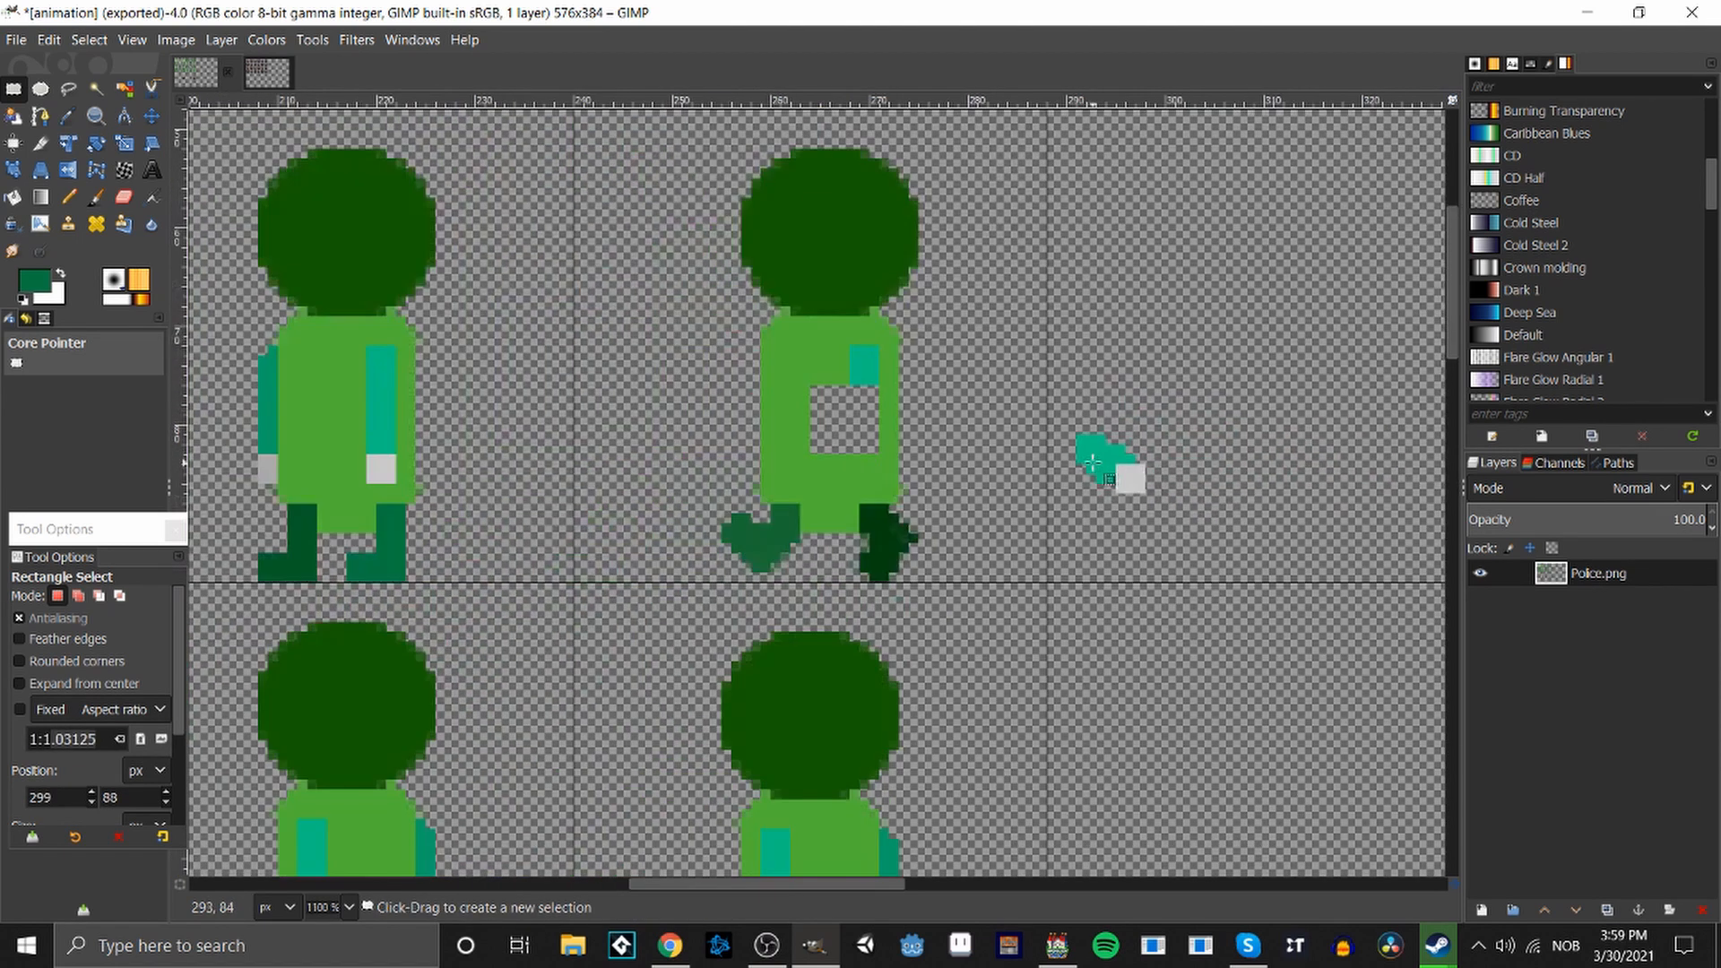
# Copy the cleaned forearm and hand, attach the copy to the sixth figure's upper arm so it points forward, and anchor it.
pyautogui.moveTo(1056, 405); pyautogui.dragTo(1175, 522)
pyautogui.hotkey('ctrl', 'c')
pyautogui.hotkey('ctrl', 'v')
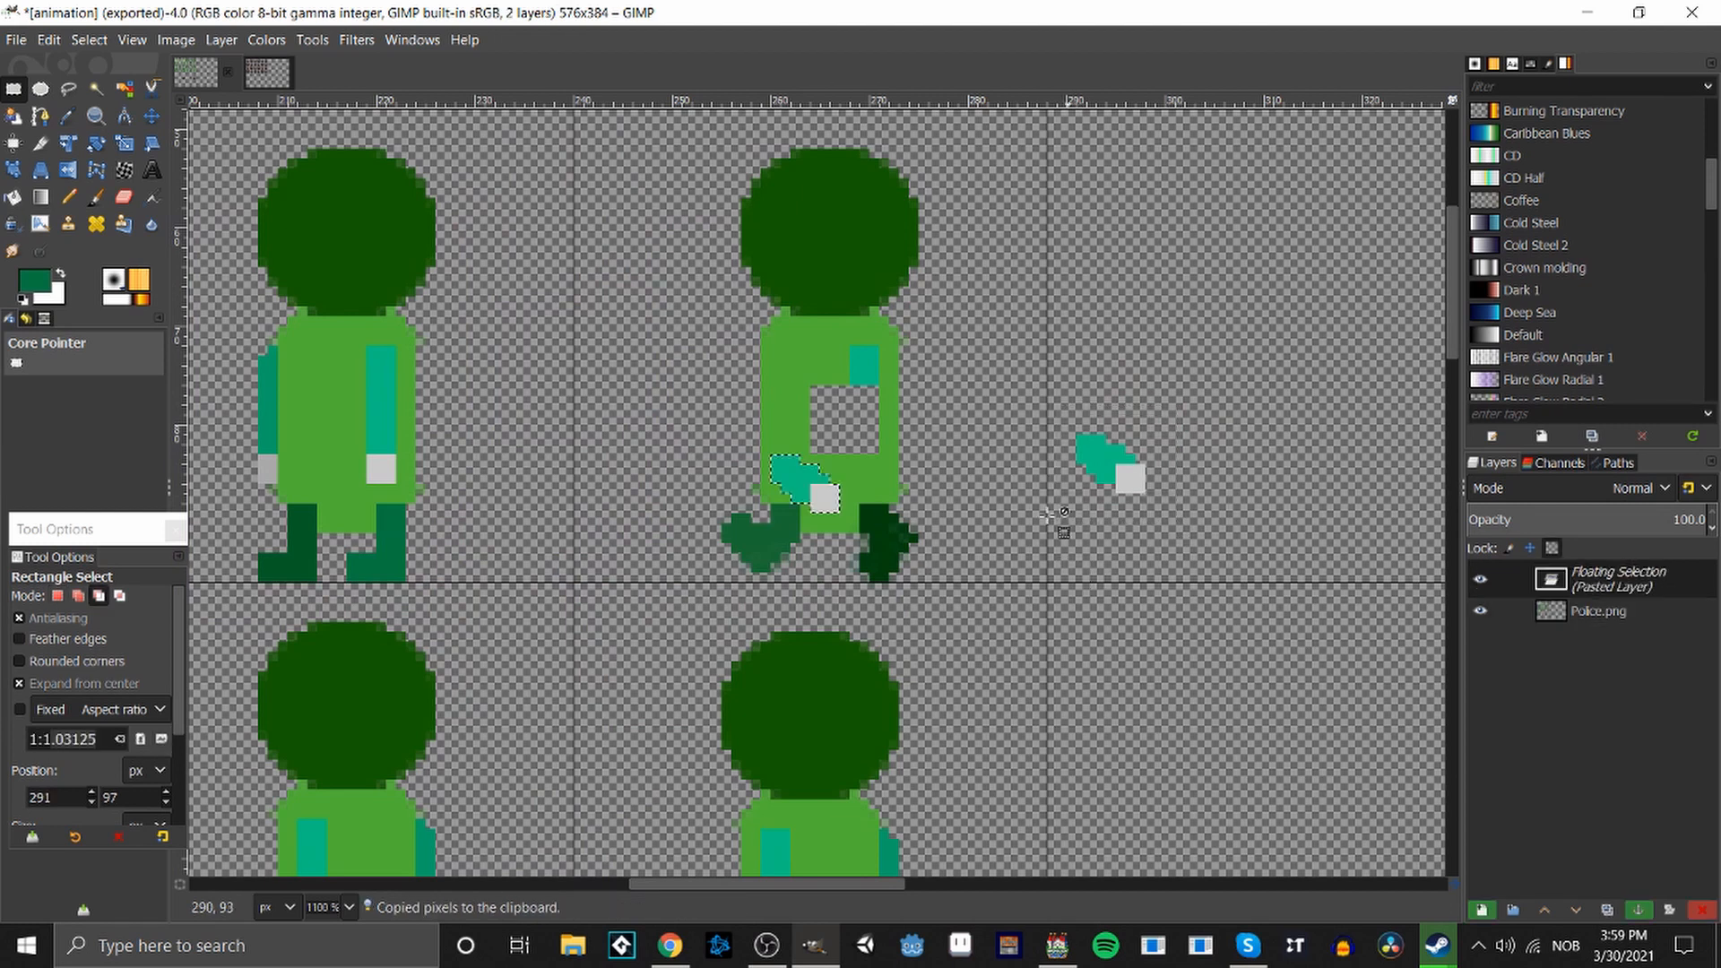
pyautogui.moveTo(811, 491); pyautogui.dragTo(885, 405)
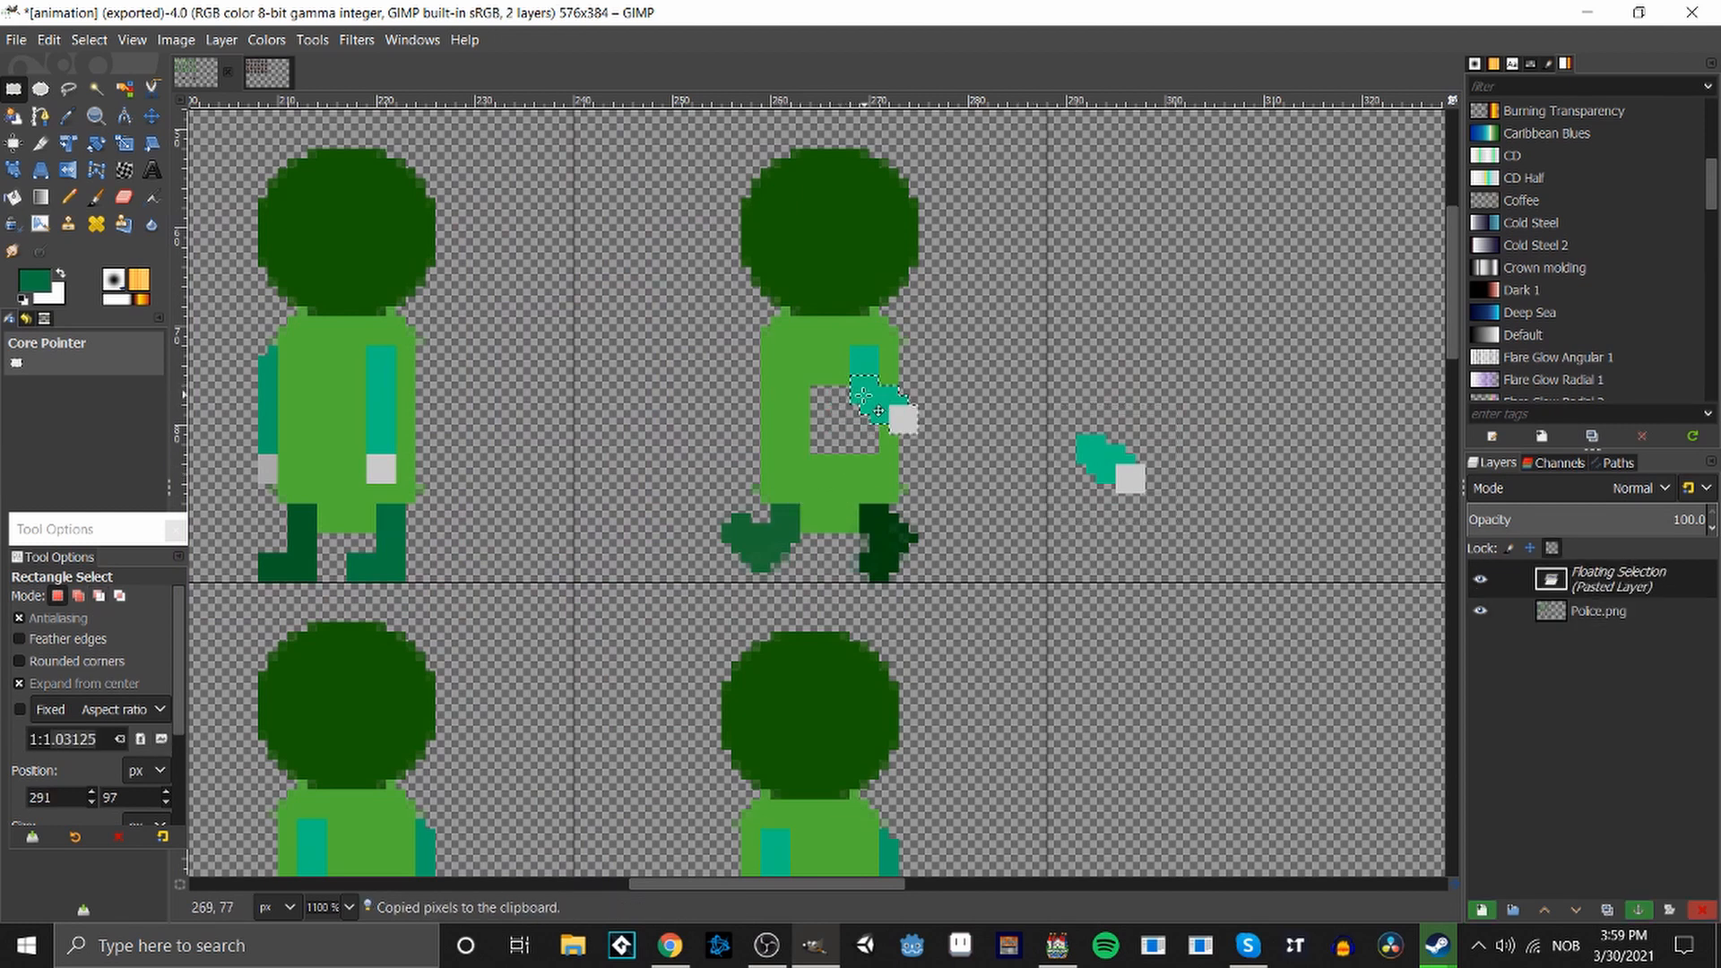
pyautogui.click(953, 511)
# Sample the body green and fill the hole in the sixth figure's torso with the Pencil.
pyautogui.press('o')
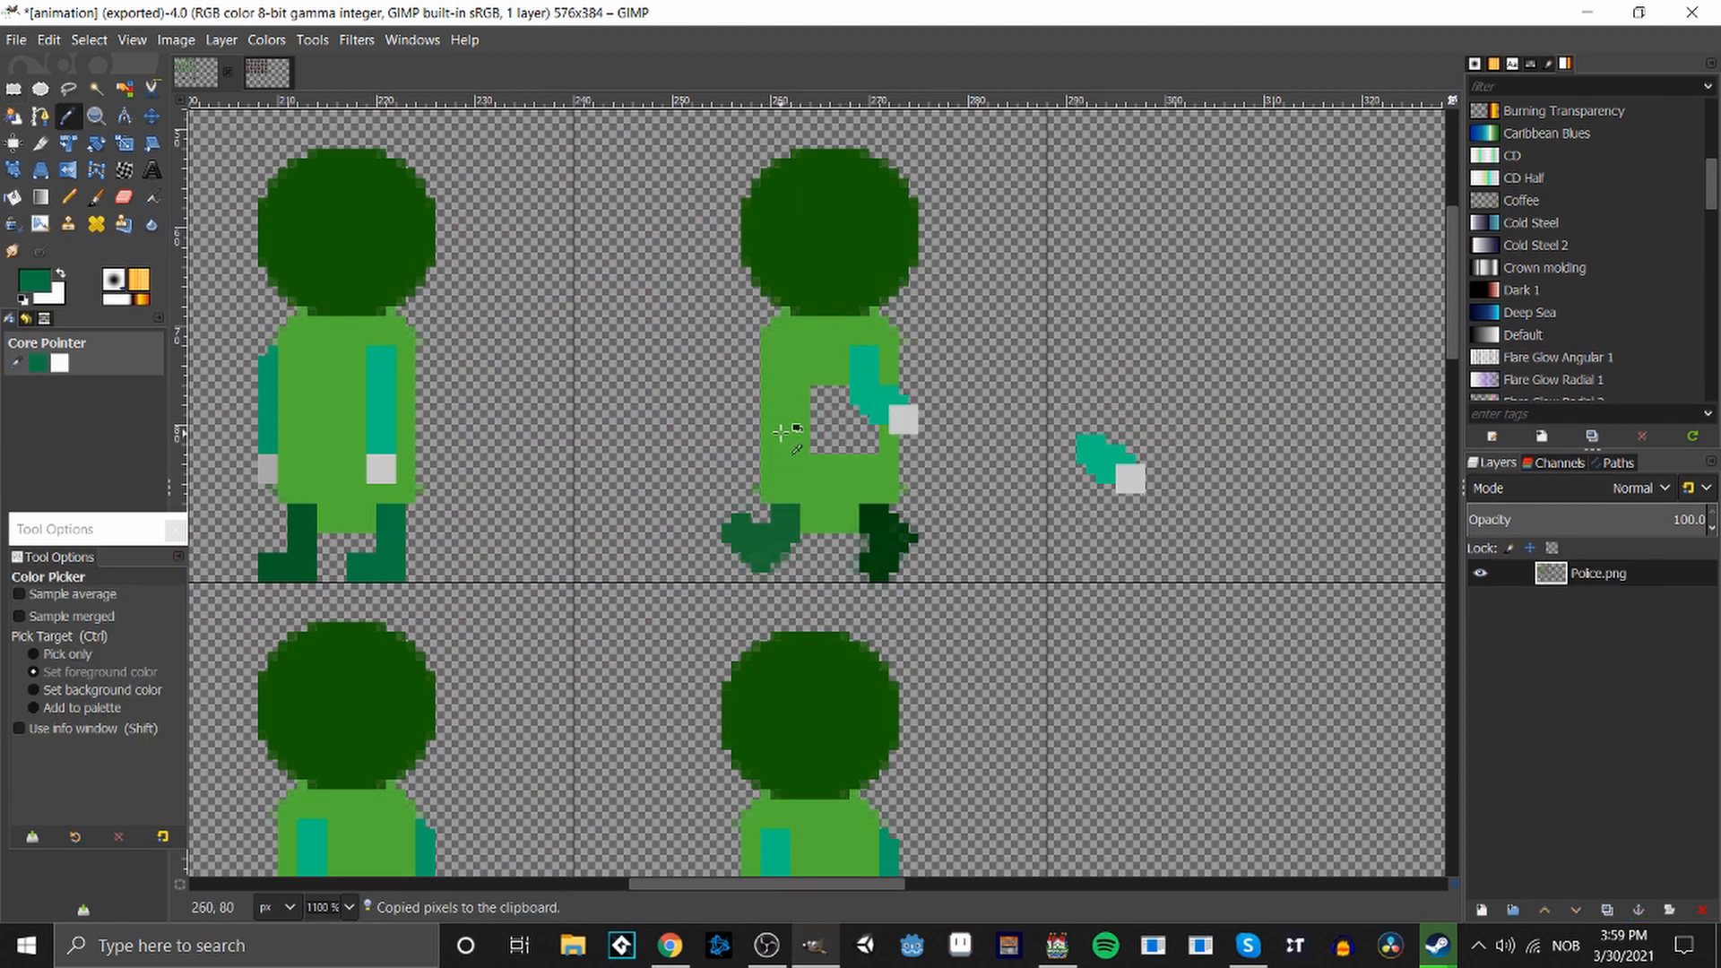
pyautogui.click(781, 432)
pyautogui.press('n')
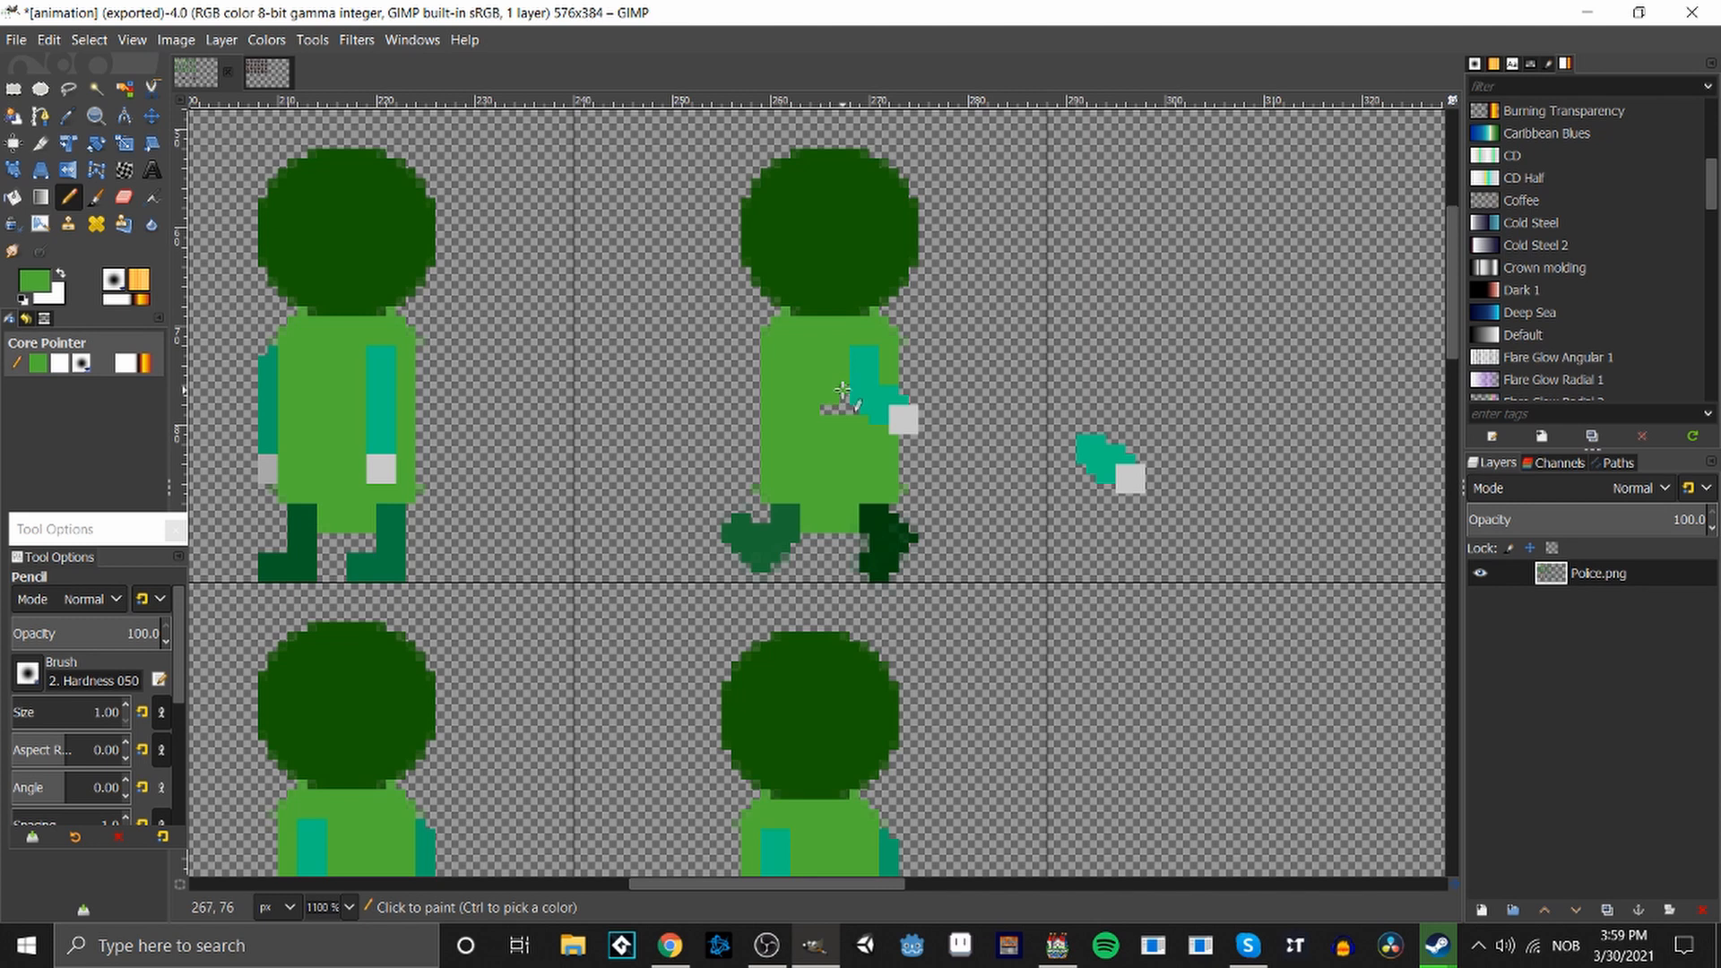
pyautogui.click(864, 423)
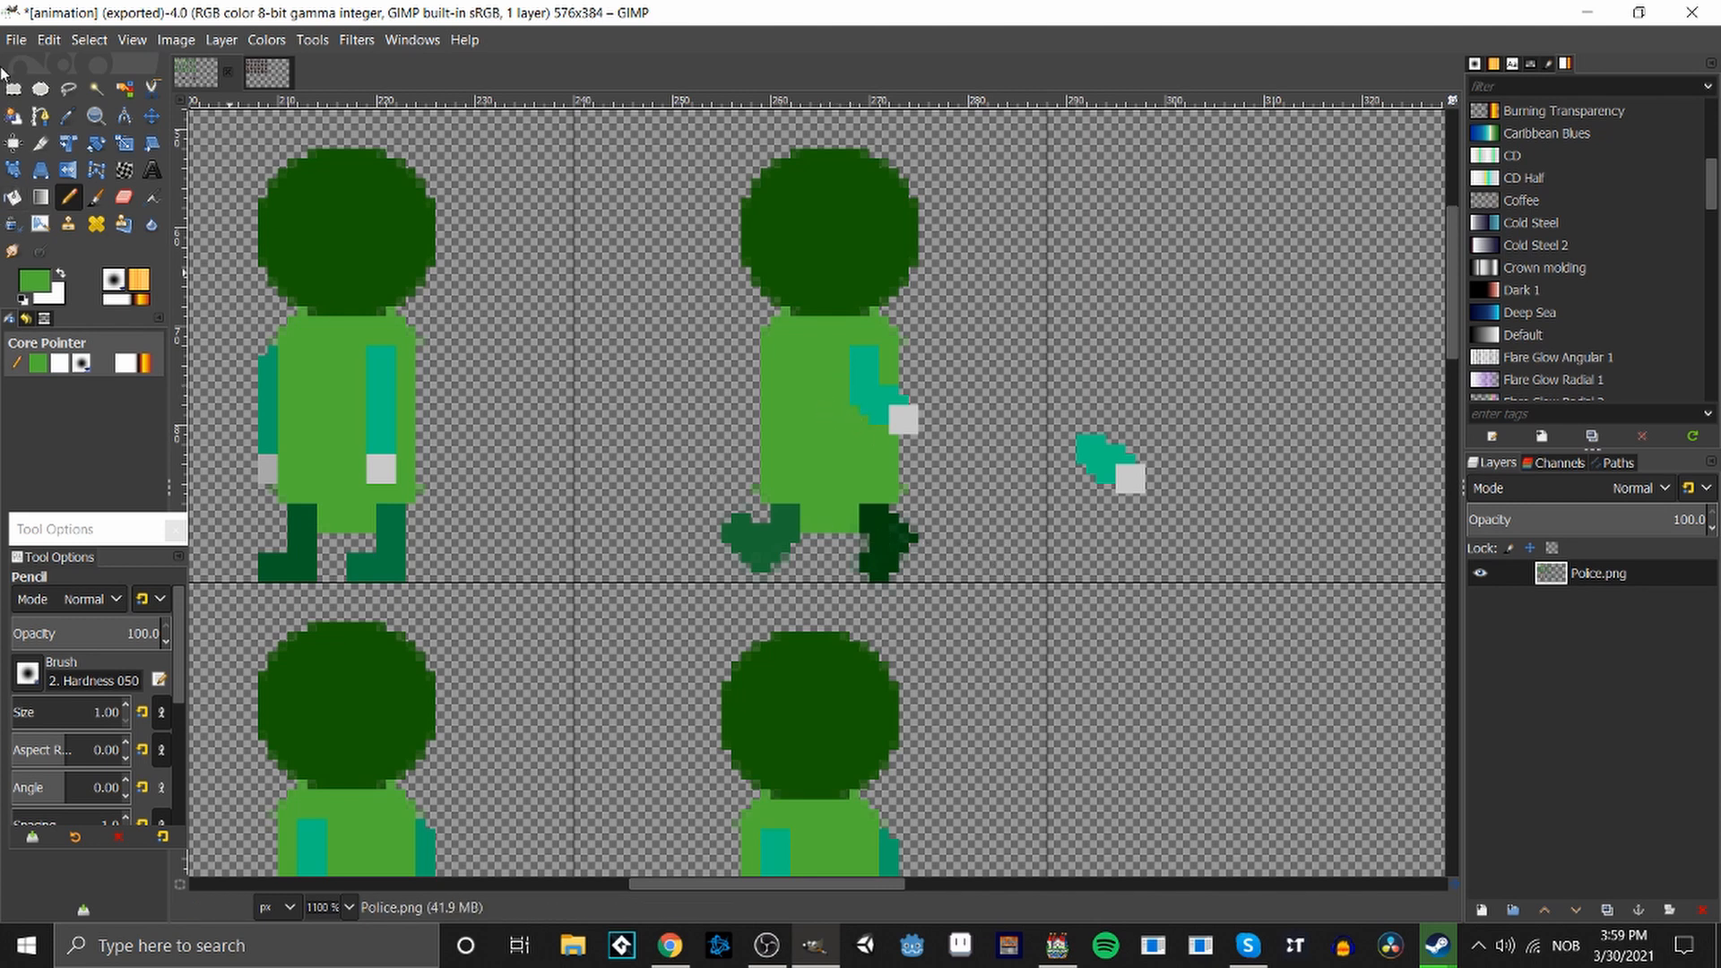
pyautogui.press('r')
pyautogui.moveTo(863, 510); pyautogui.dragTo(906, 554)
pyautogui.rightClick(899, 548)
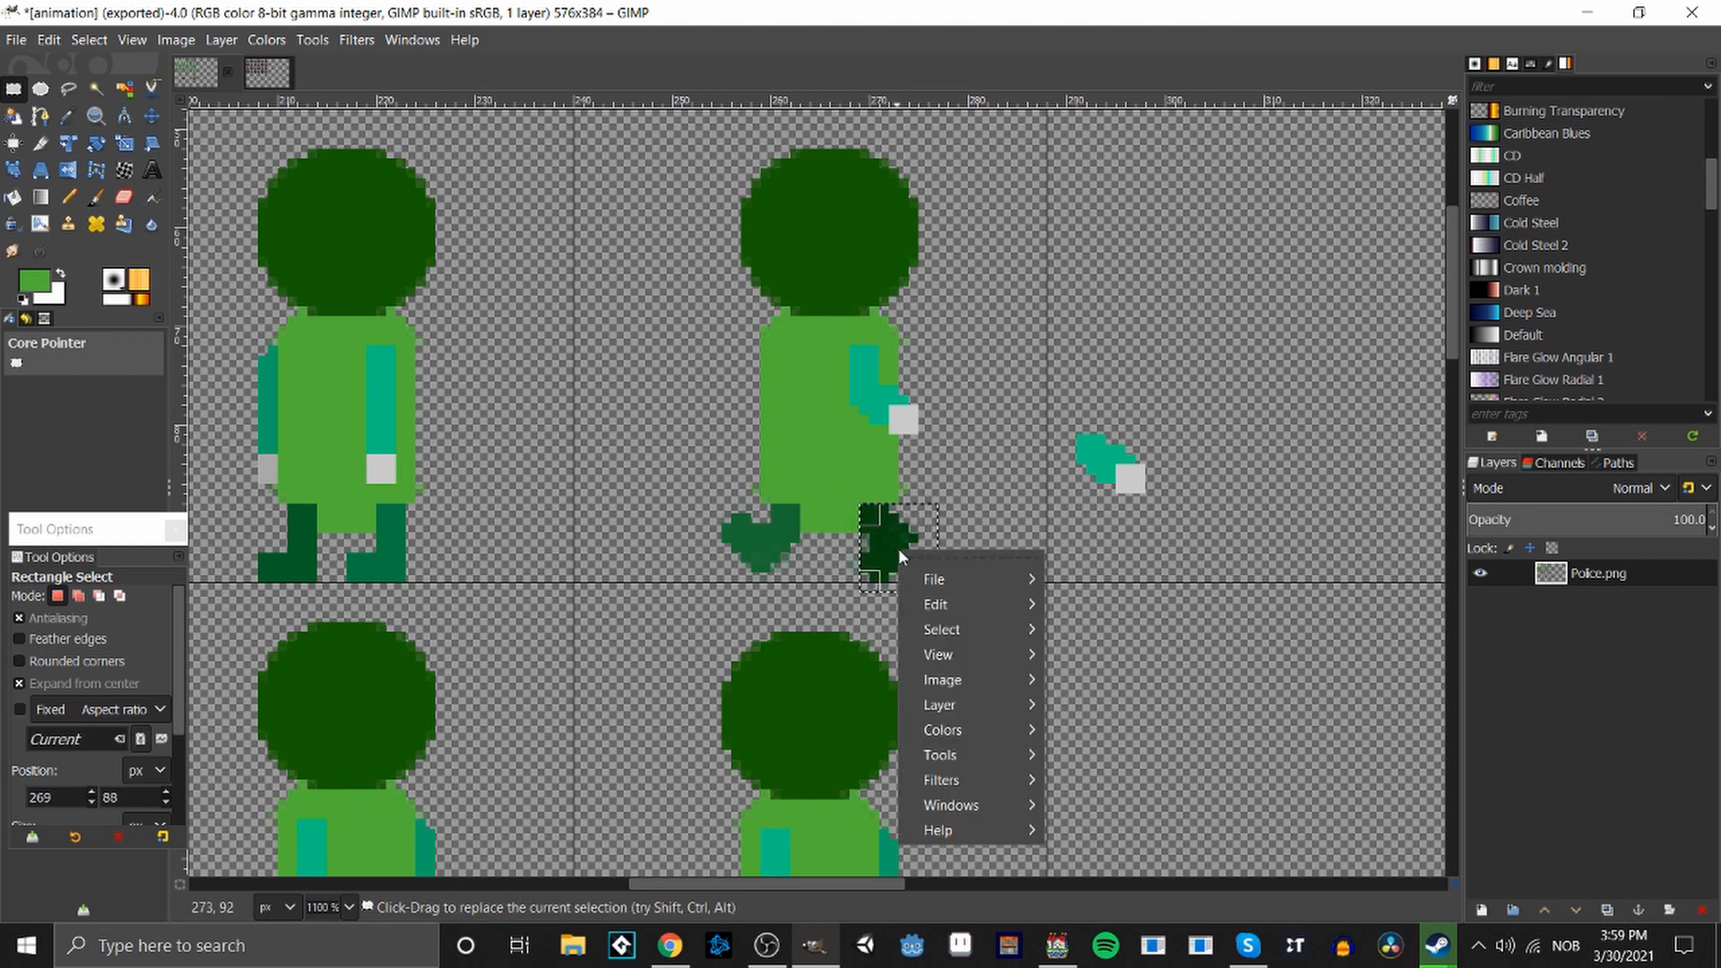
pyautogui.moveTo(984, 707)
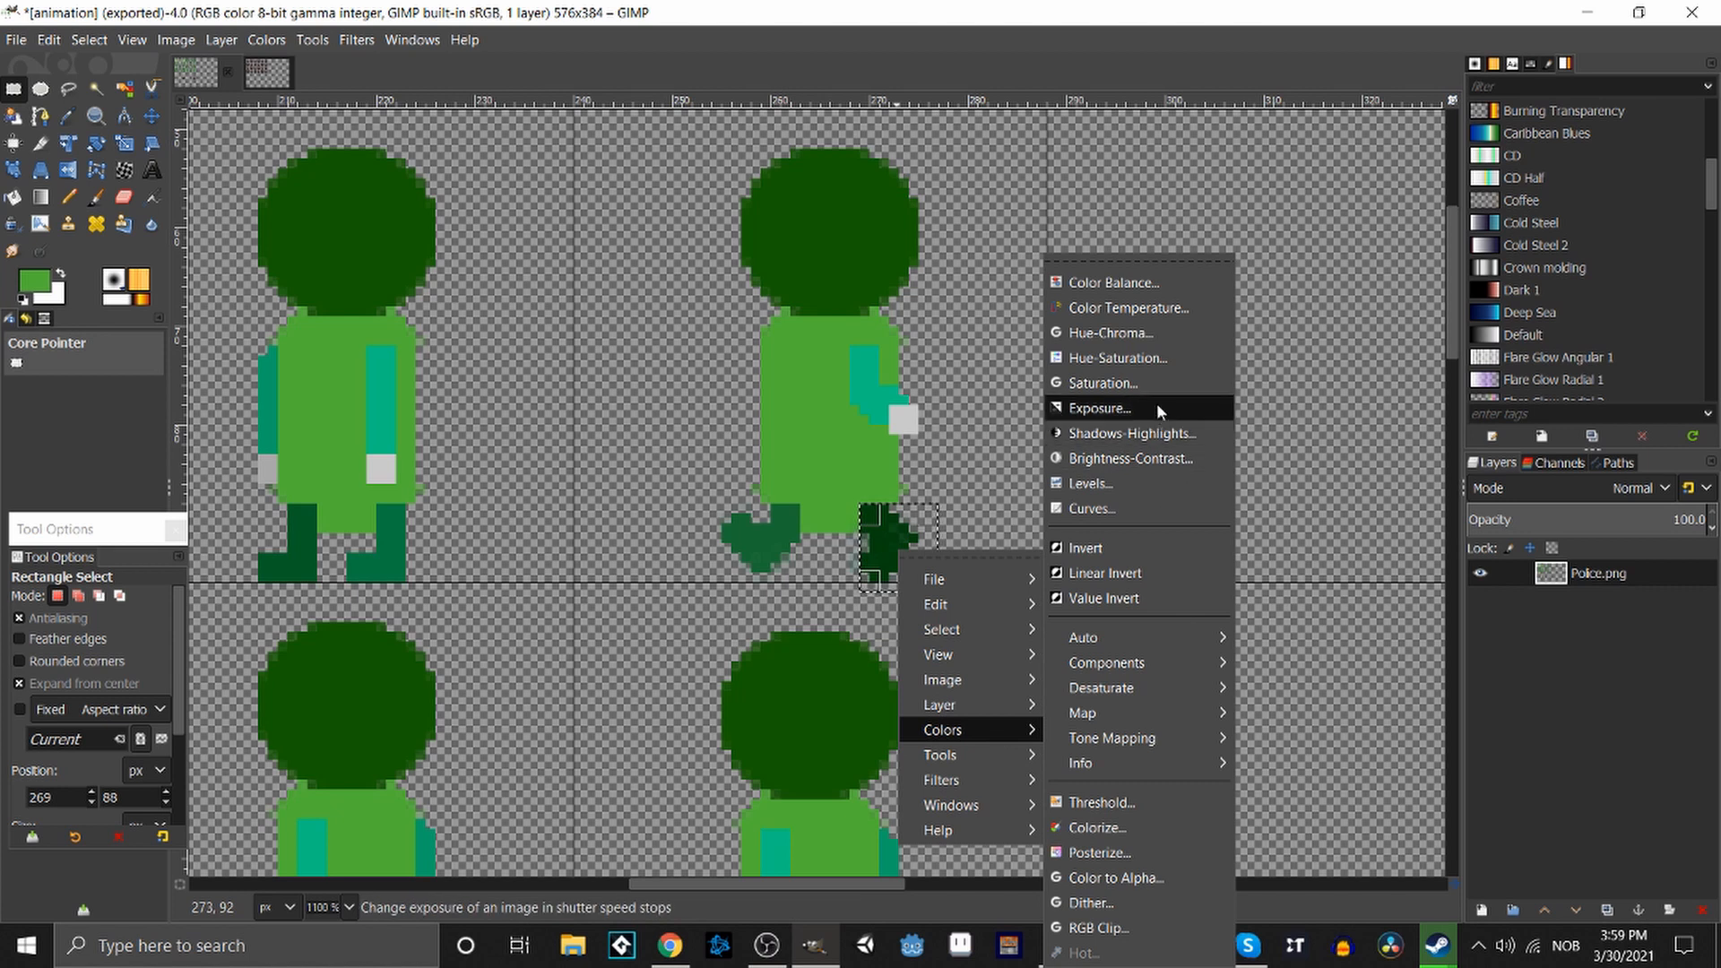
pyautogui.click(611, 398)
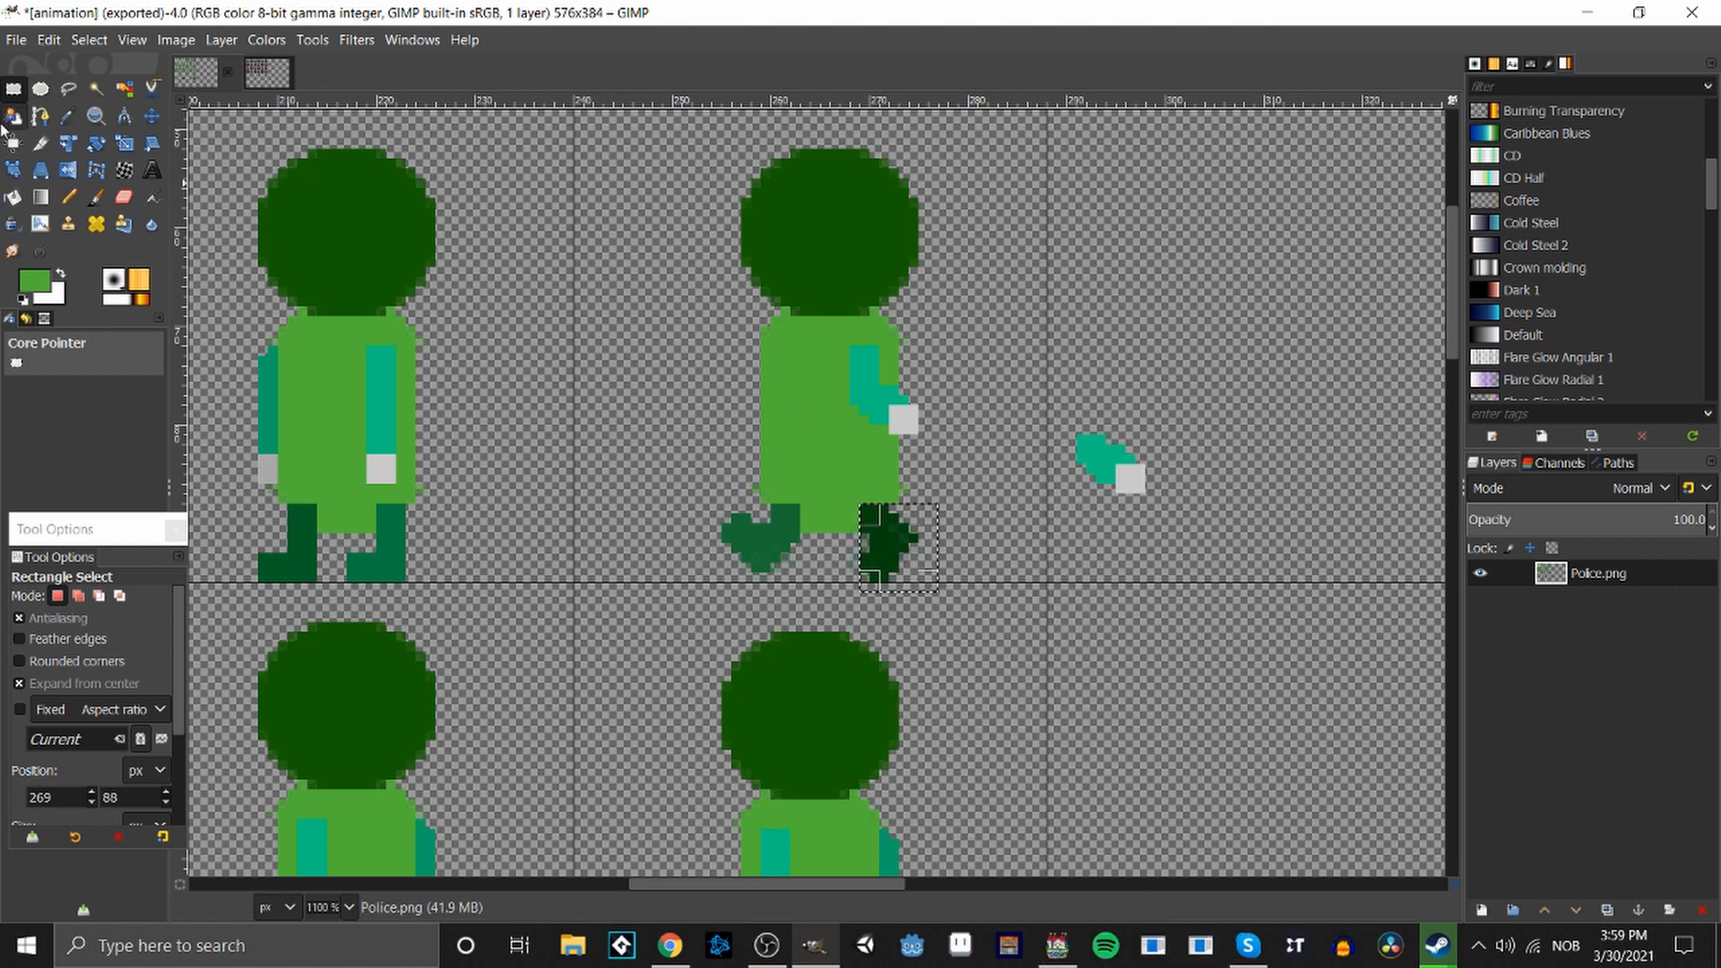
pyautogui.click(14, 90)
pyautogui.click(765, 695)
pyautogui.moveTo(818, 885); pyautogui.dragTo(868, 888)
pyautogui.hotkey('shift', 's')
pyautogui.click(873, 477)
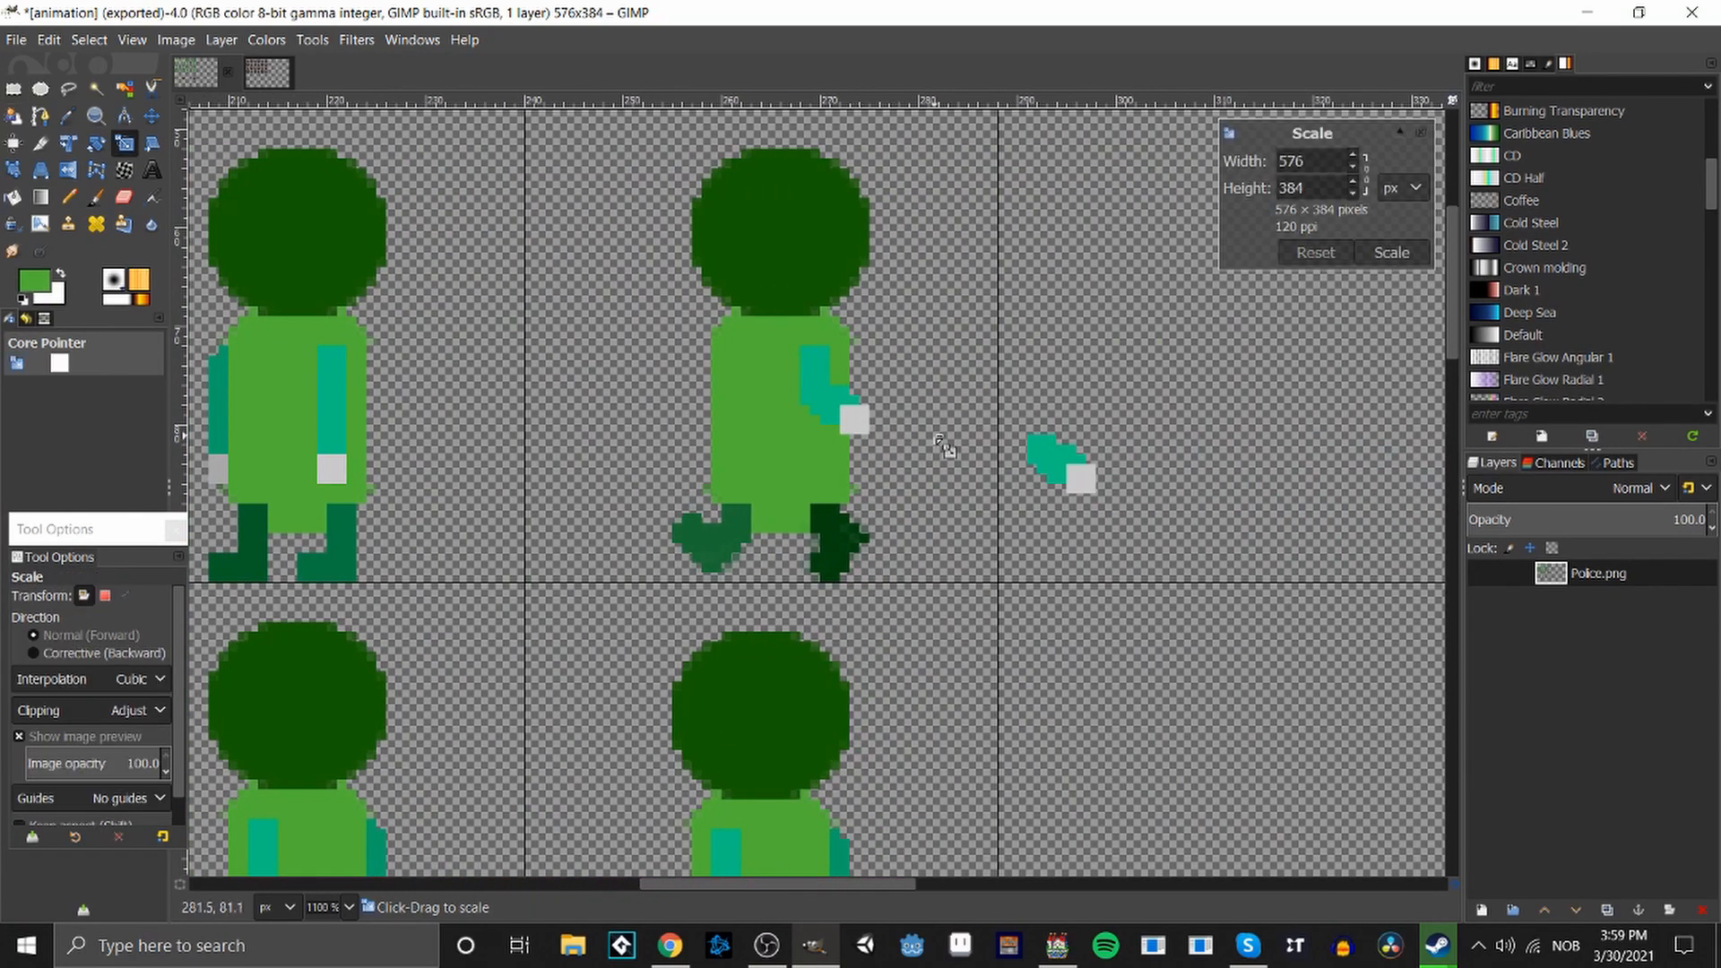
pyautogui.press('Escape')
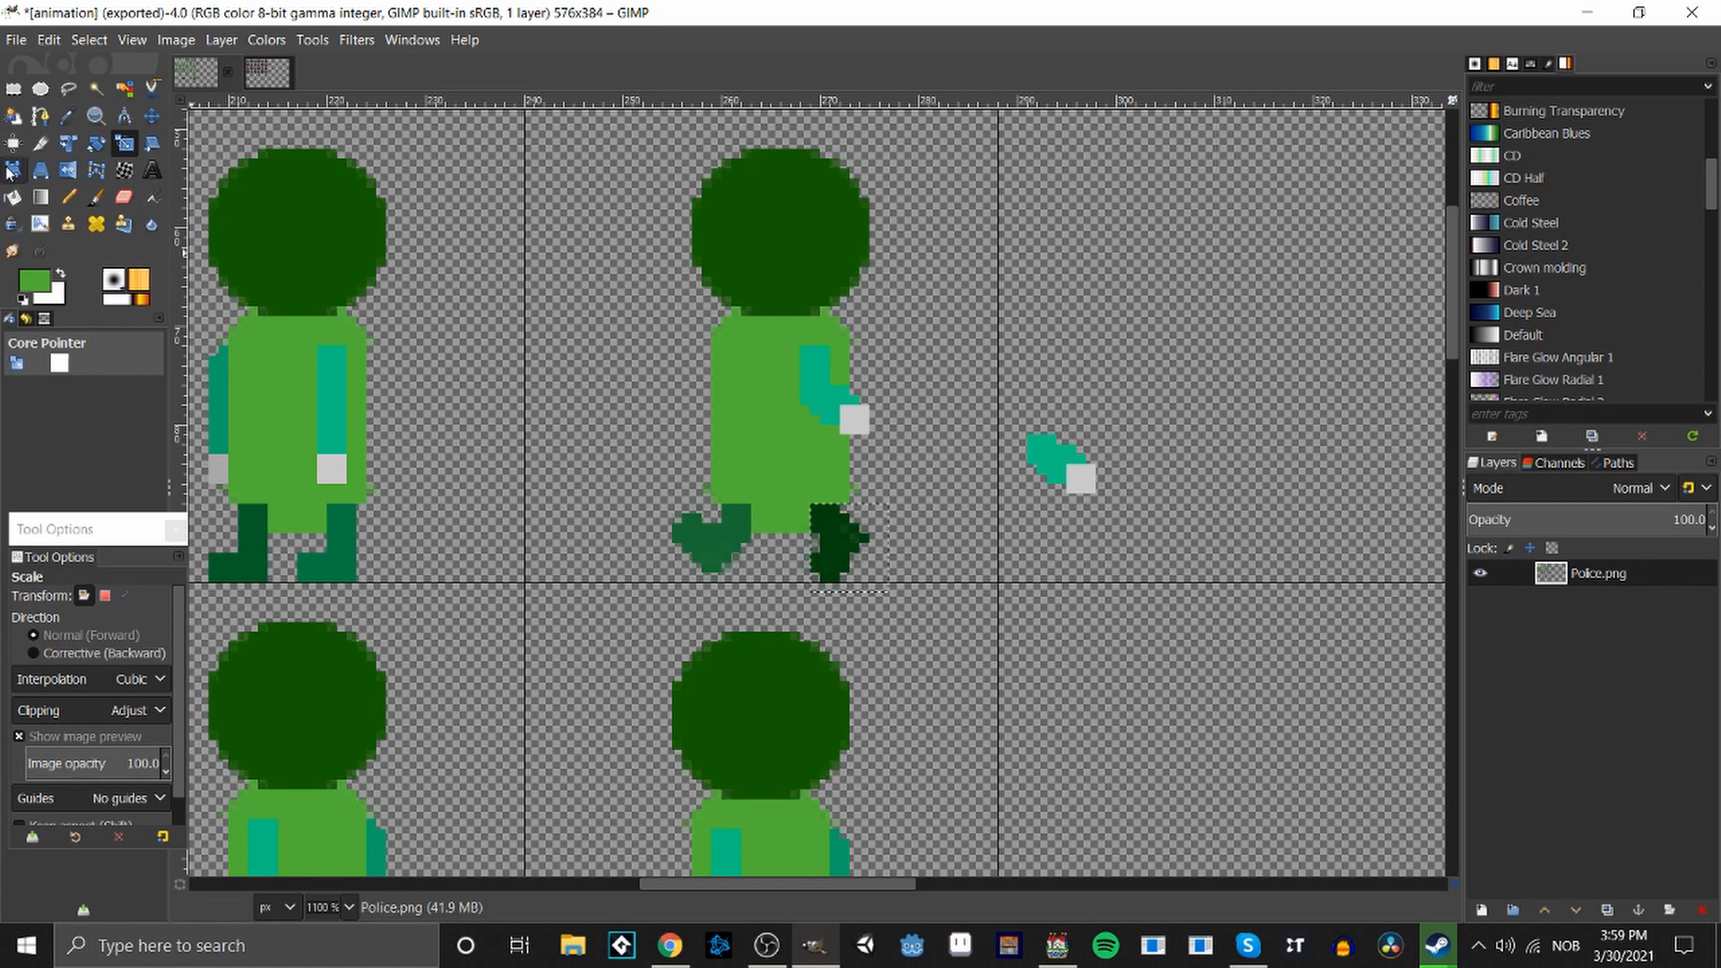
pyautogui.click(13, 115)
pyautogui.press('o')
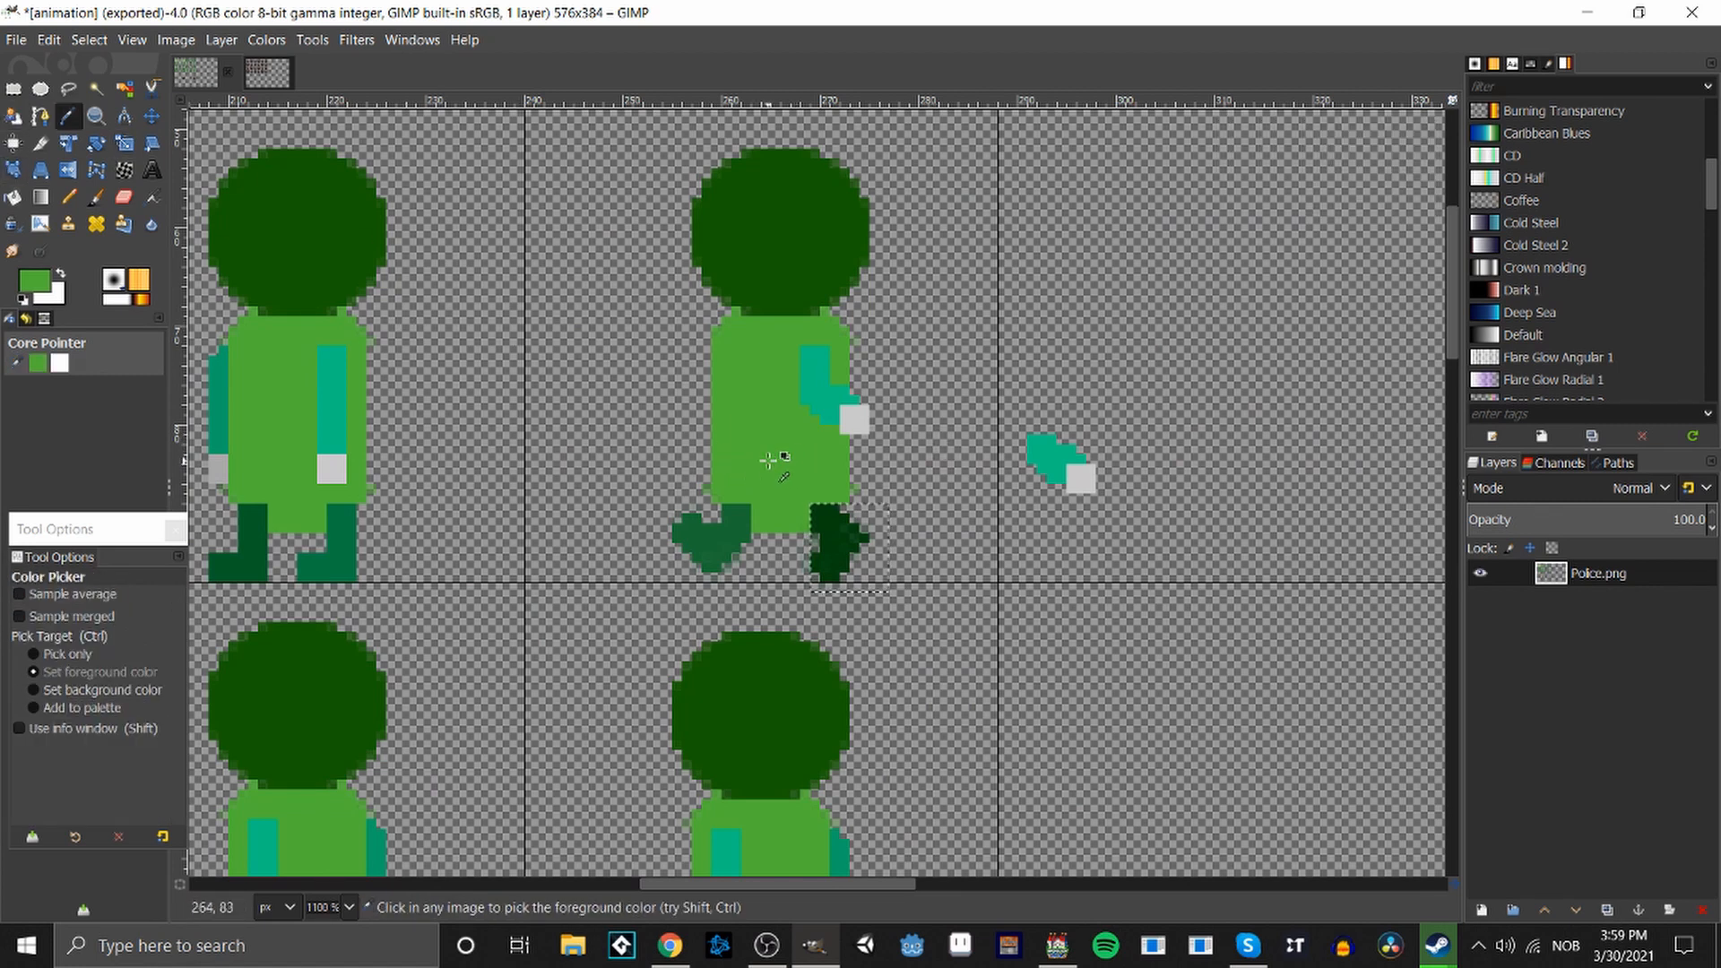
pyautogui.press('r')
pyautogui.click(840, 477)
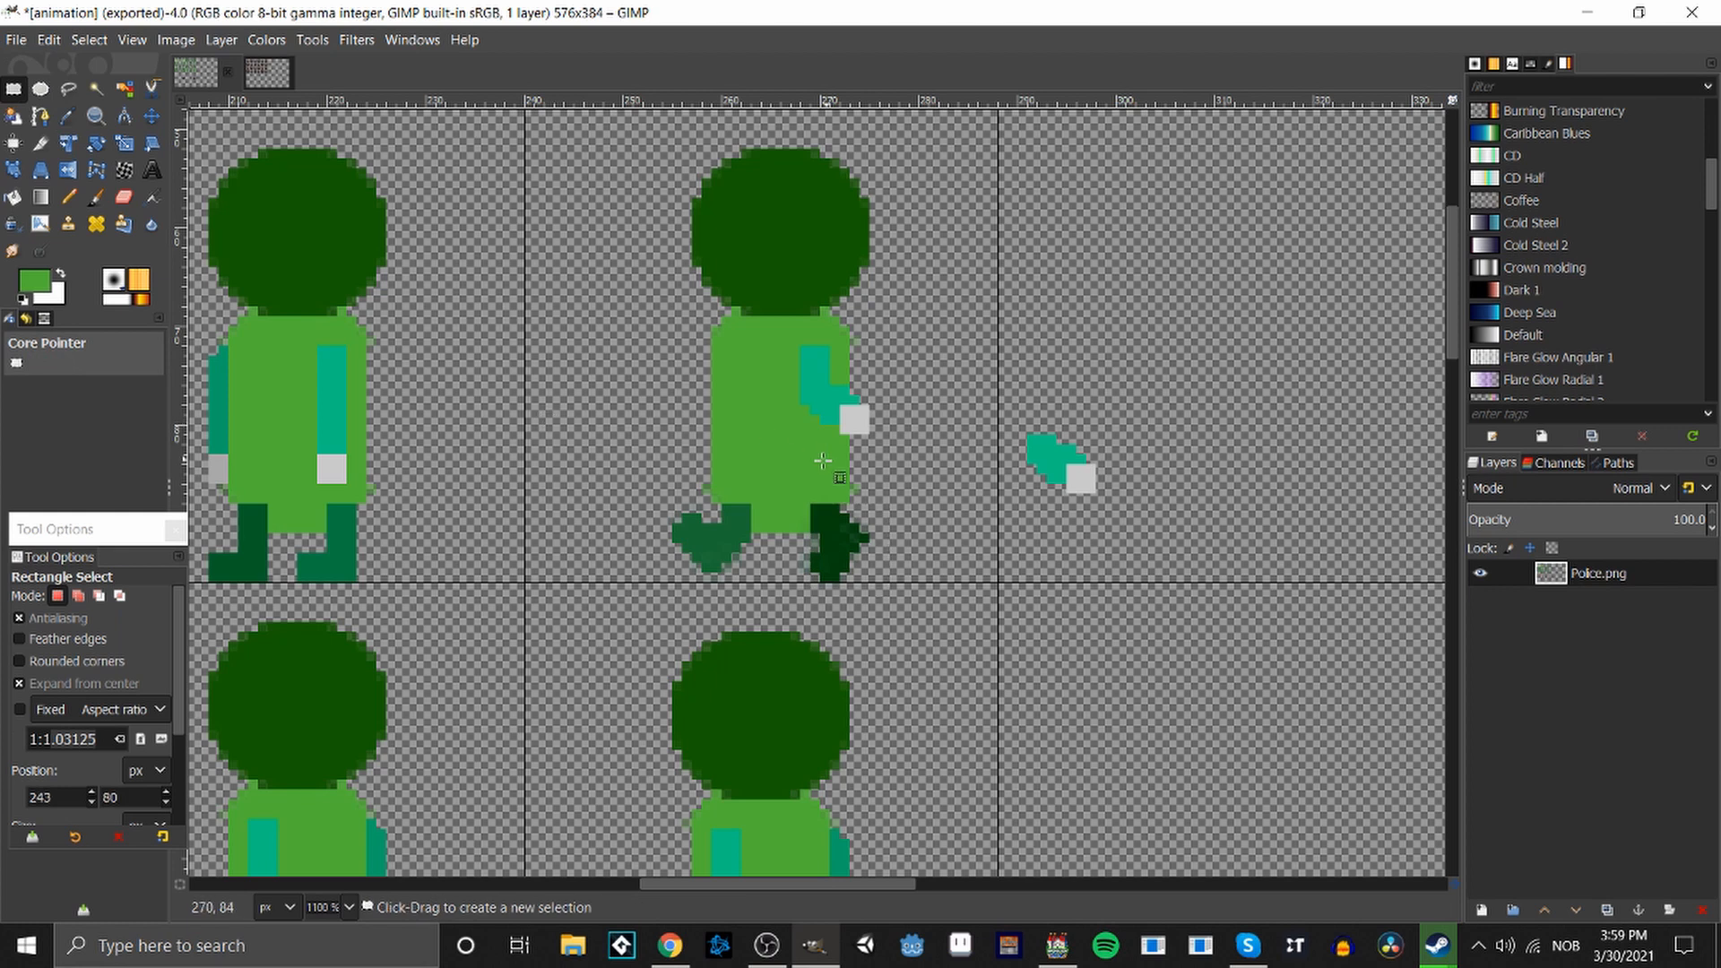
# Paint over the sixth figure's bent forearm with body green using the Pencil.
pyautogui.press('n')
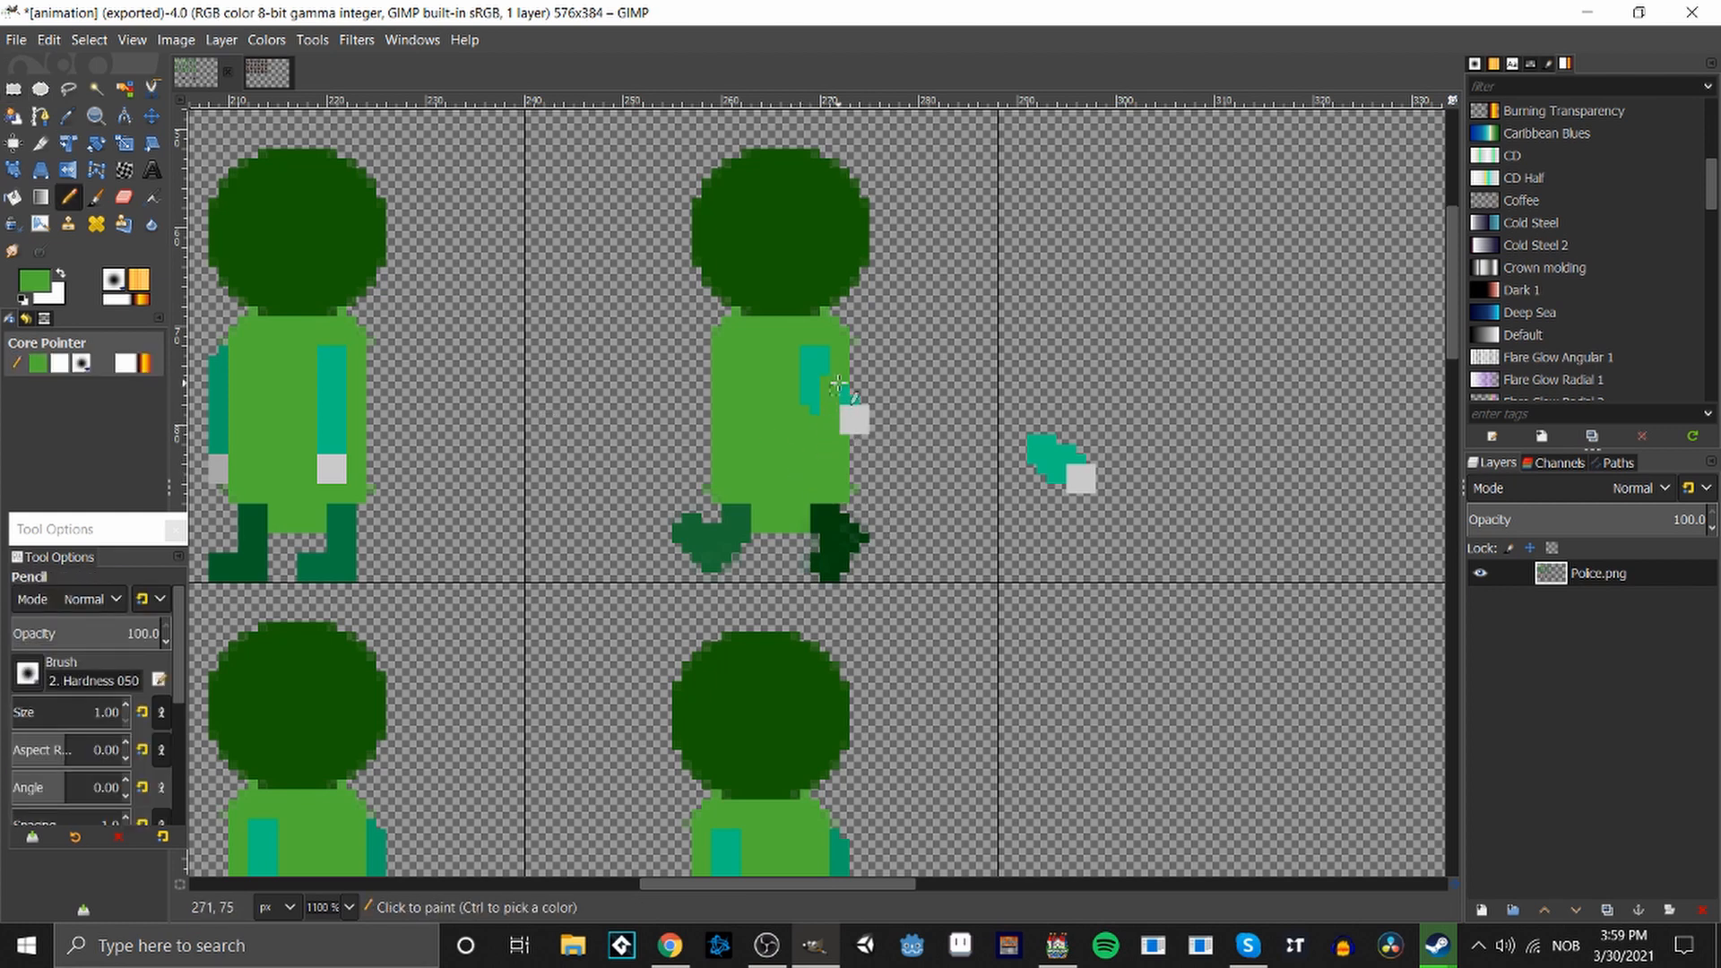
pyautogui.press('r')
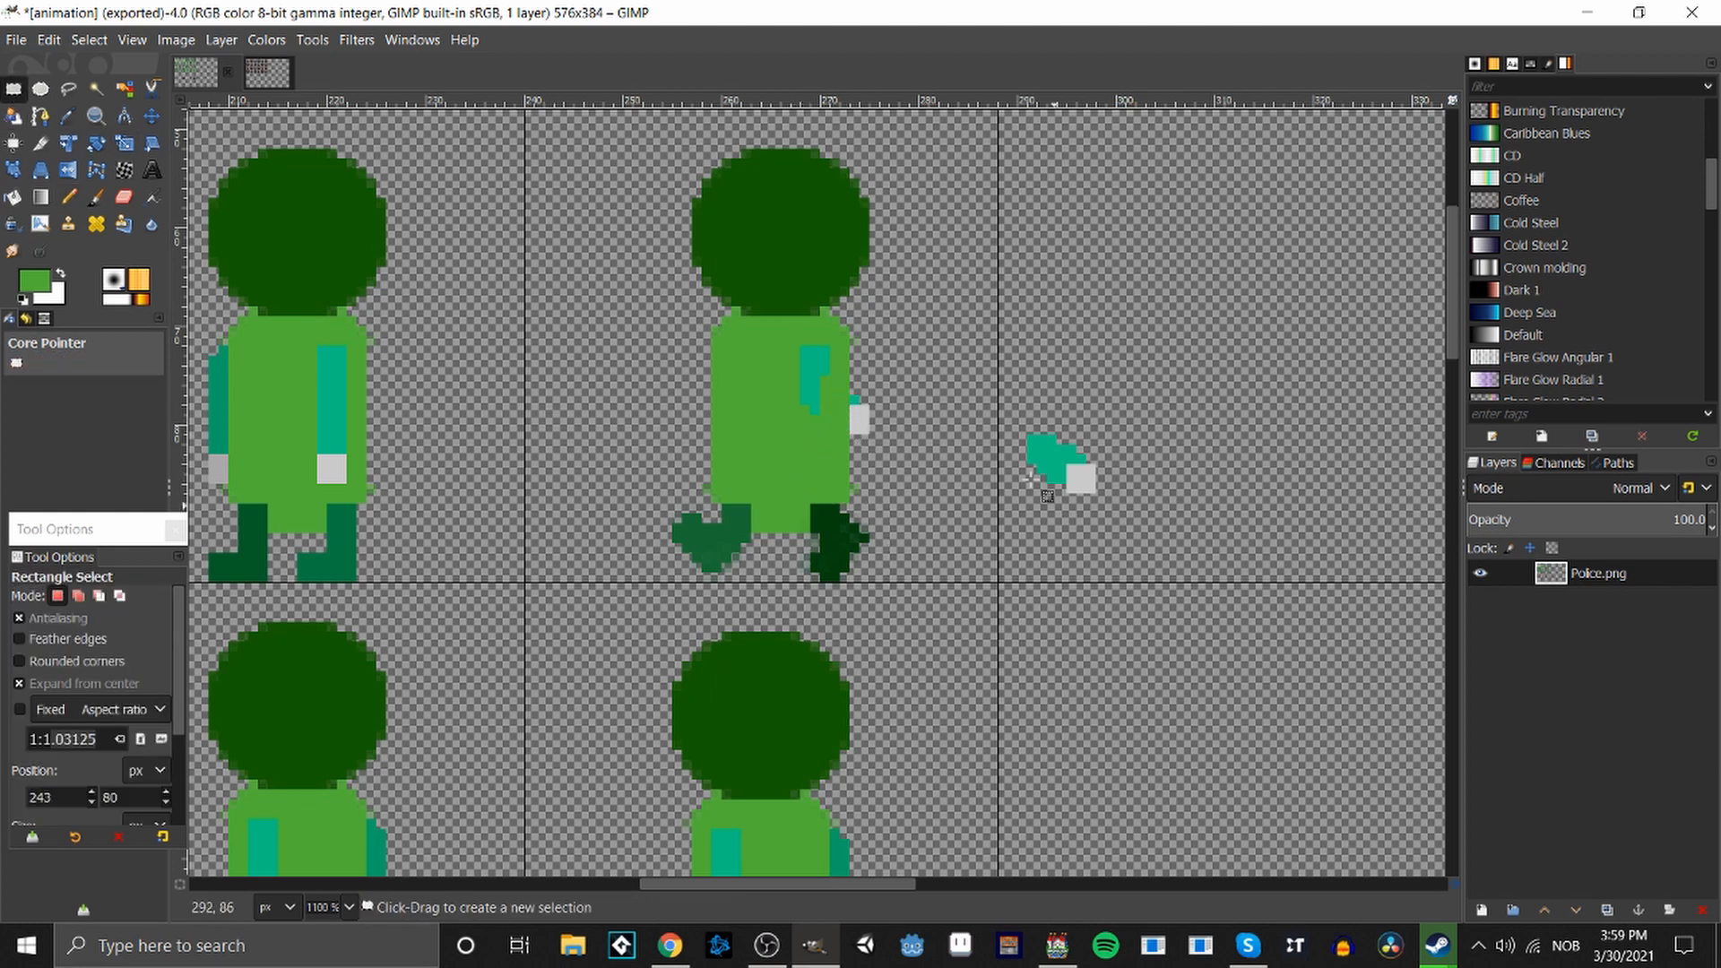
pyautogui.click(864, 380)
# Sample the arm's teal and extend the sixth figure's upper arm straight down with the Pencil.
pyautogui.moveTo(1070, 456); pyautogui.dragTo(1093, 503)
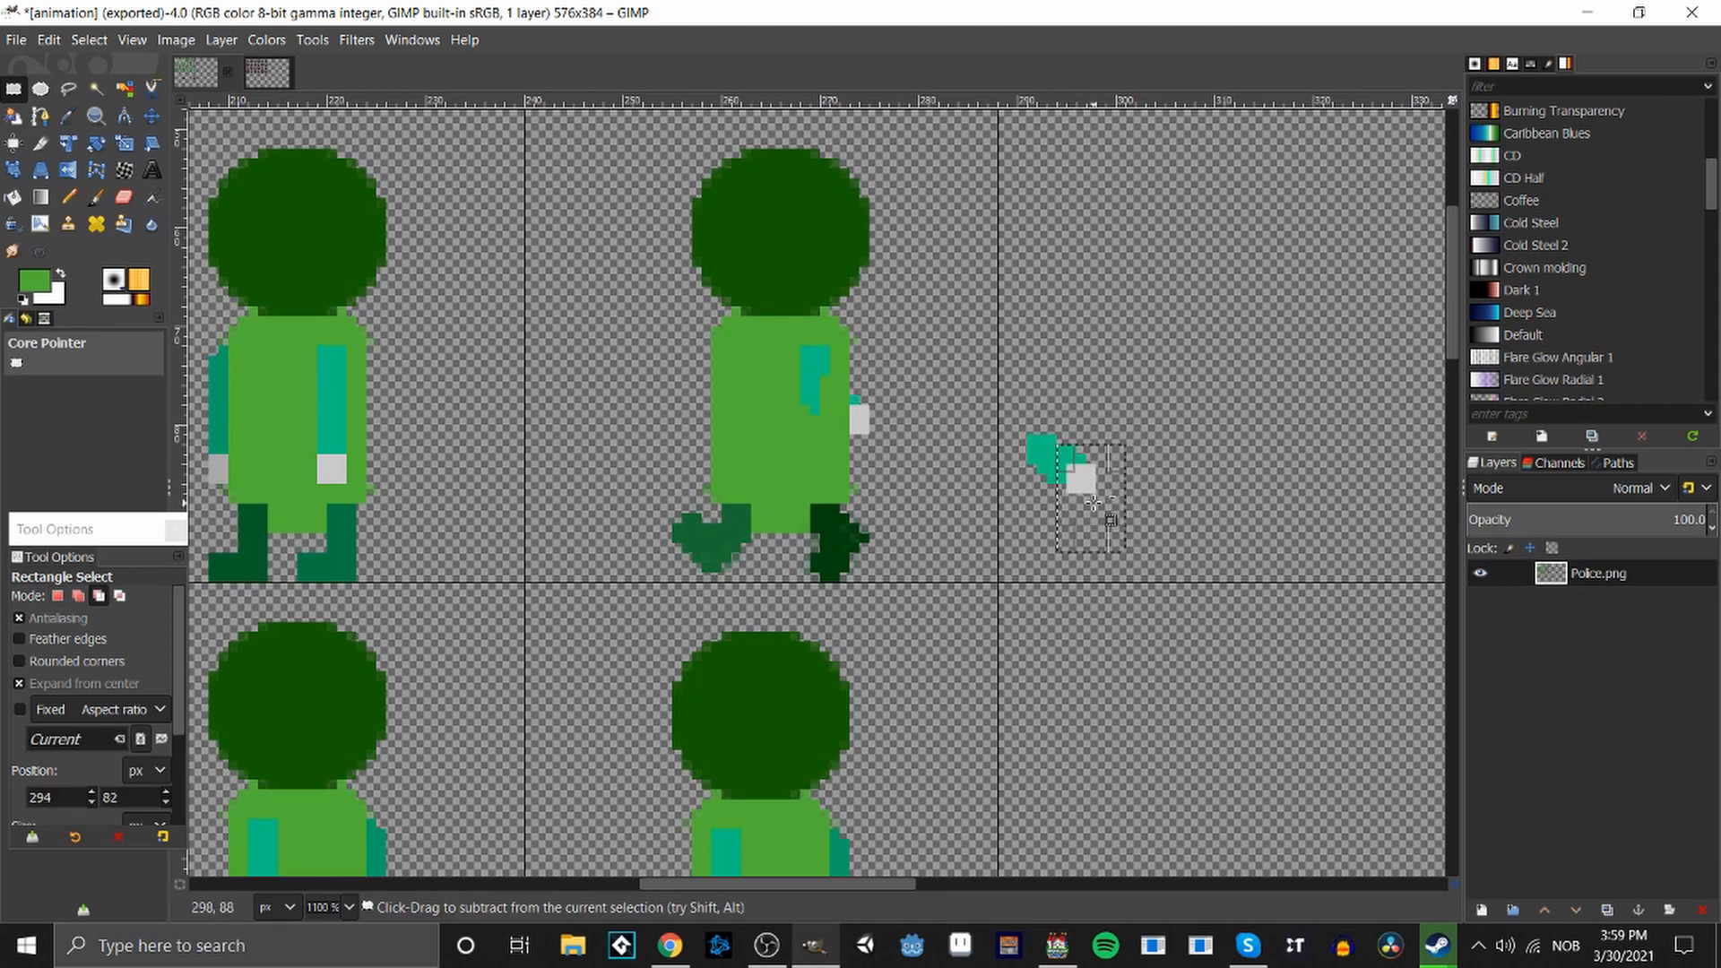
pyautogui.hotkey('ctrl', 'c')
pyautogui.press('o')
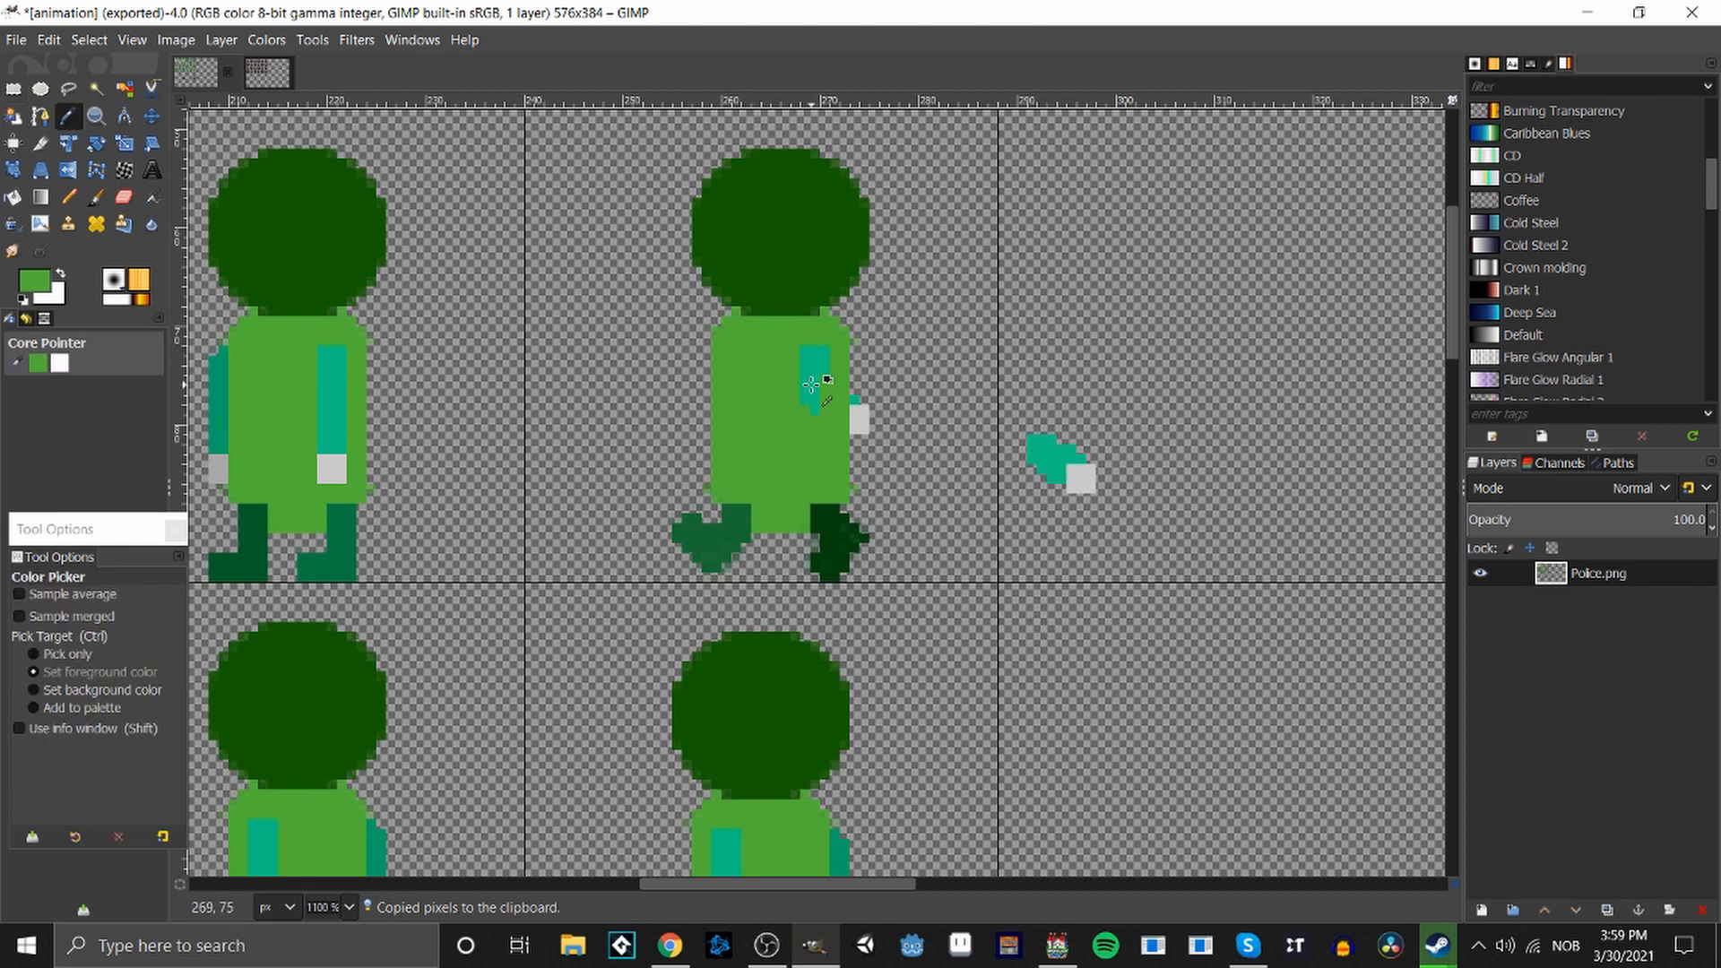
pyautogui.press('n')
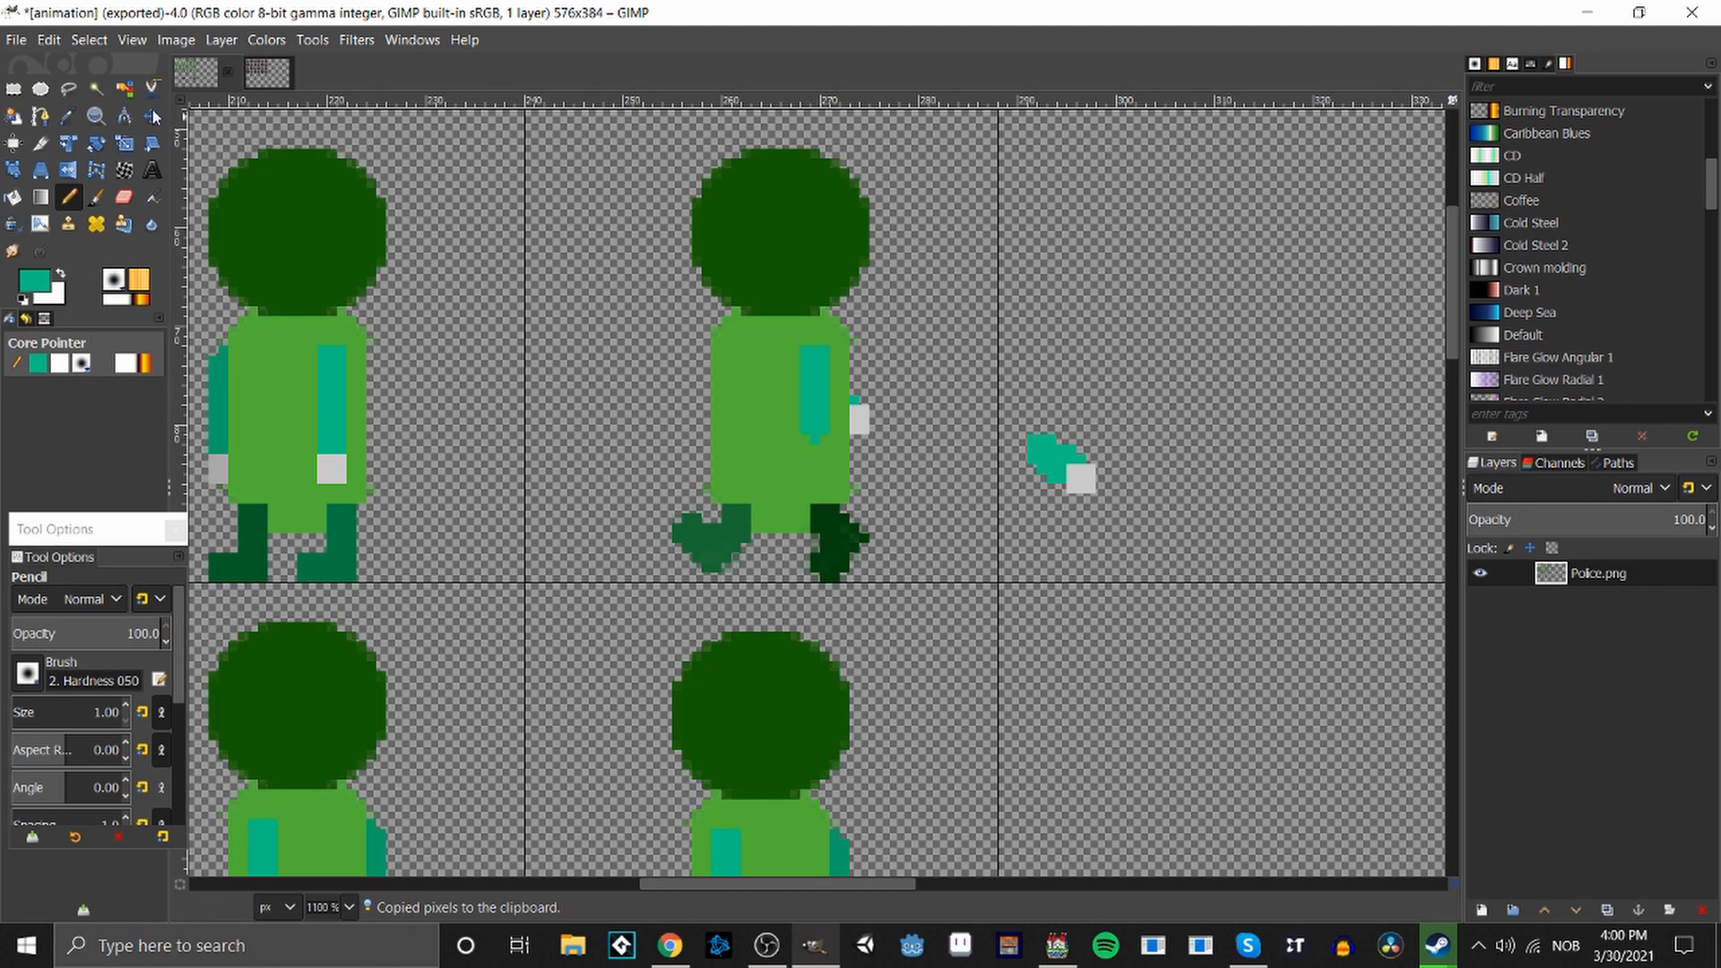
# Copy the grey hand from the detached forearm, place it at the end of the sixth figure's straight arm, and anchor it.
pyautogui.click(14, 88)
pyautogui.moveTo(1043, 449); pyautogui.dragTo(1093, 488)
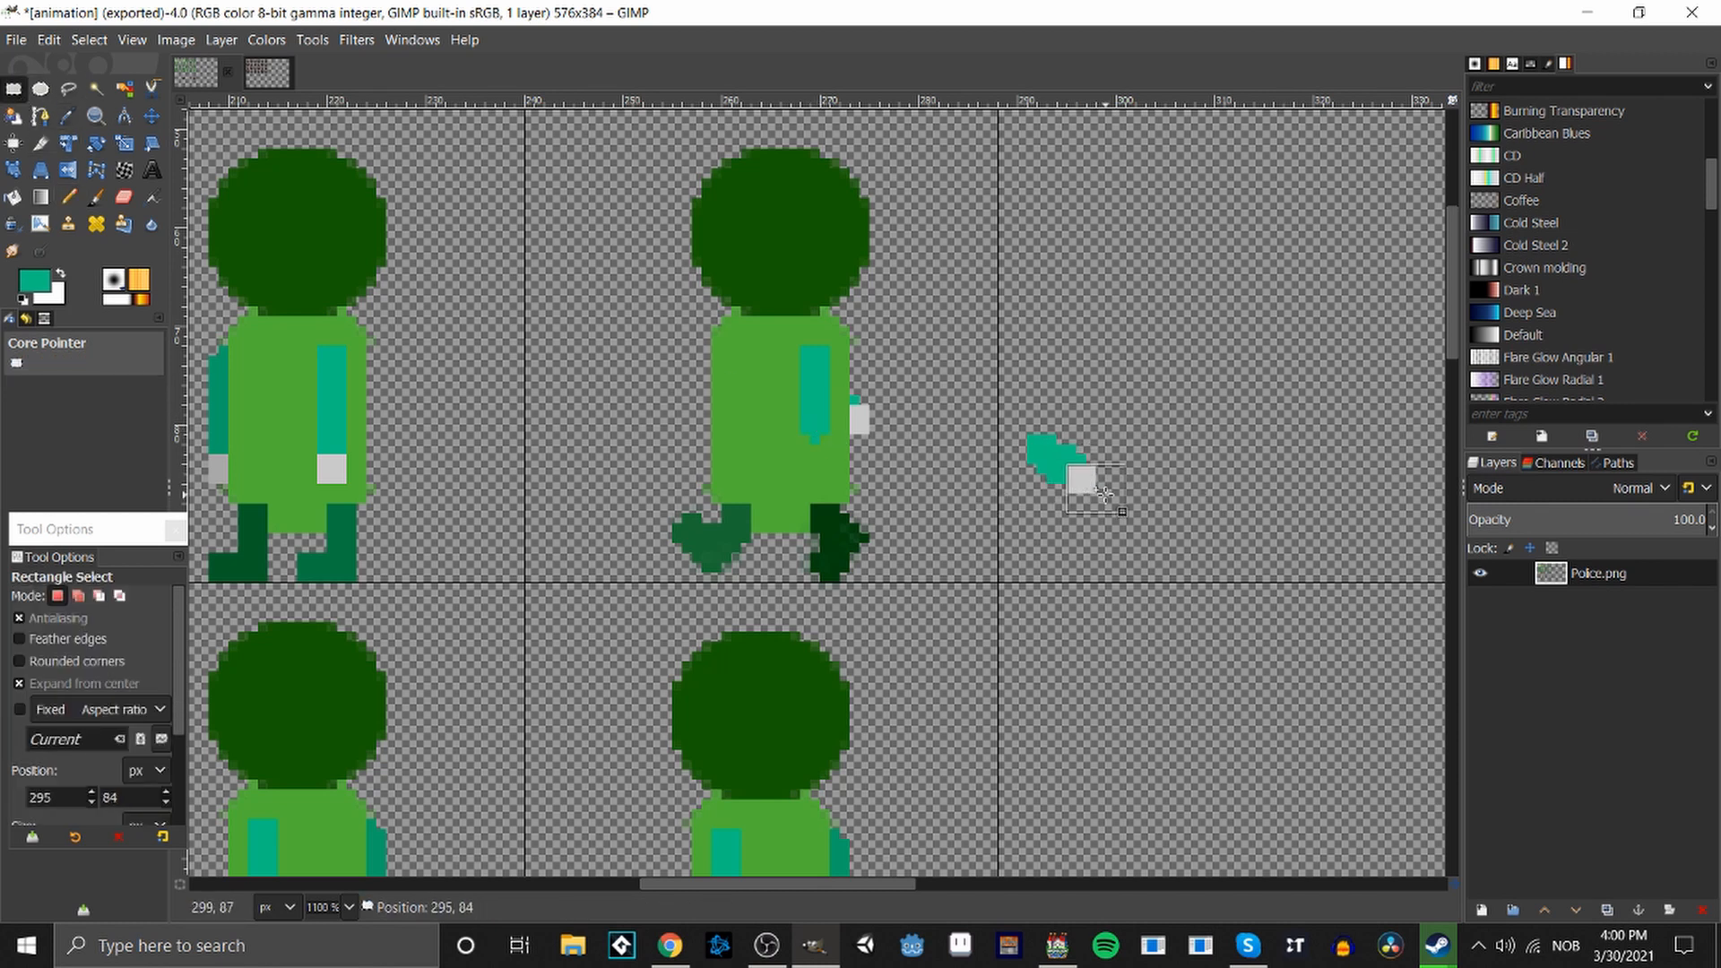
pyautogui.hotkey('ctrl', 'c')
pyautogui.hotkey('ctrl', 'v')
pyautogui.moveTo(815, 498); pyautogui.dragTo(842, 456)
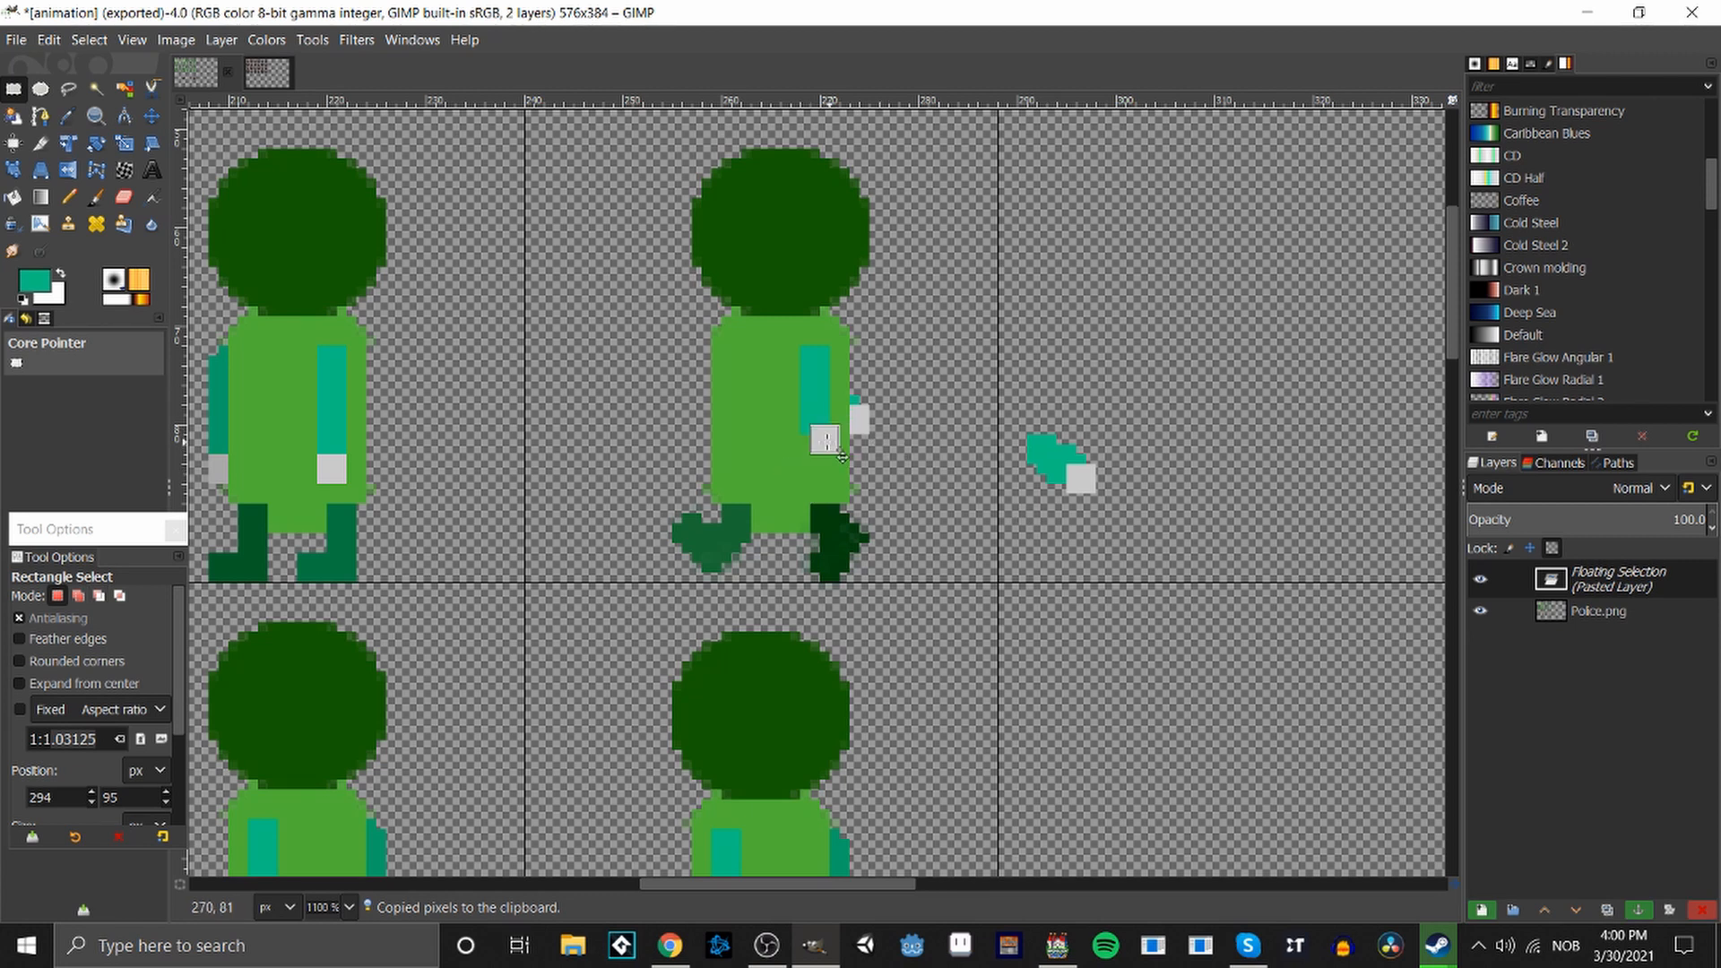
pyautogui.click(924, 533)
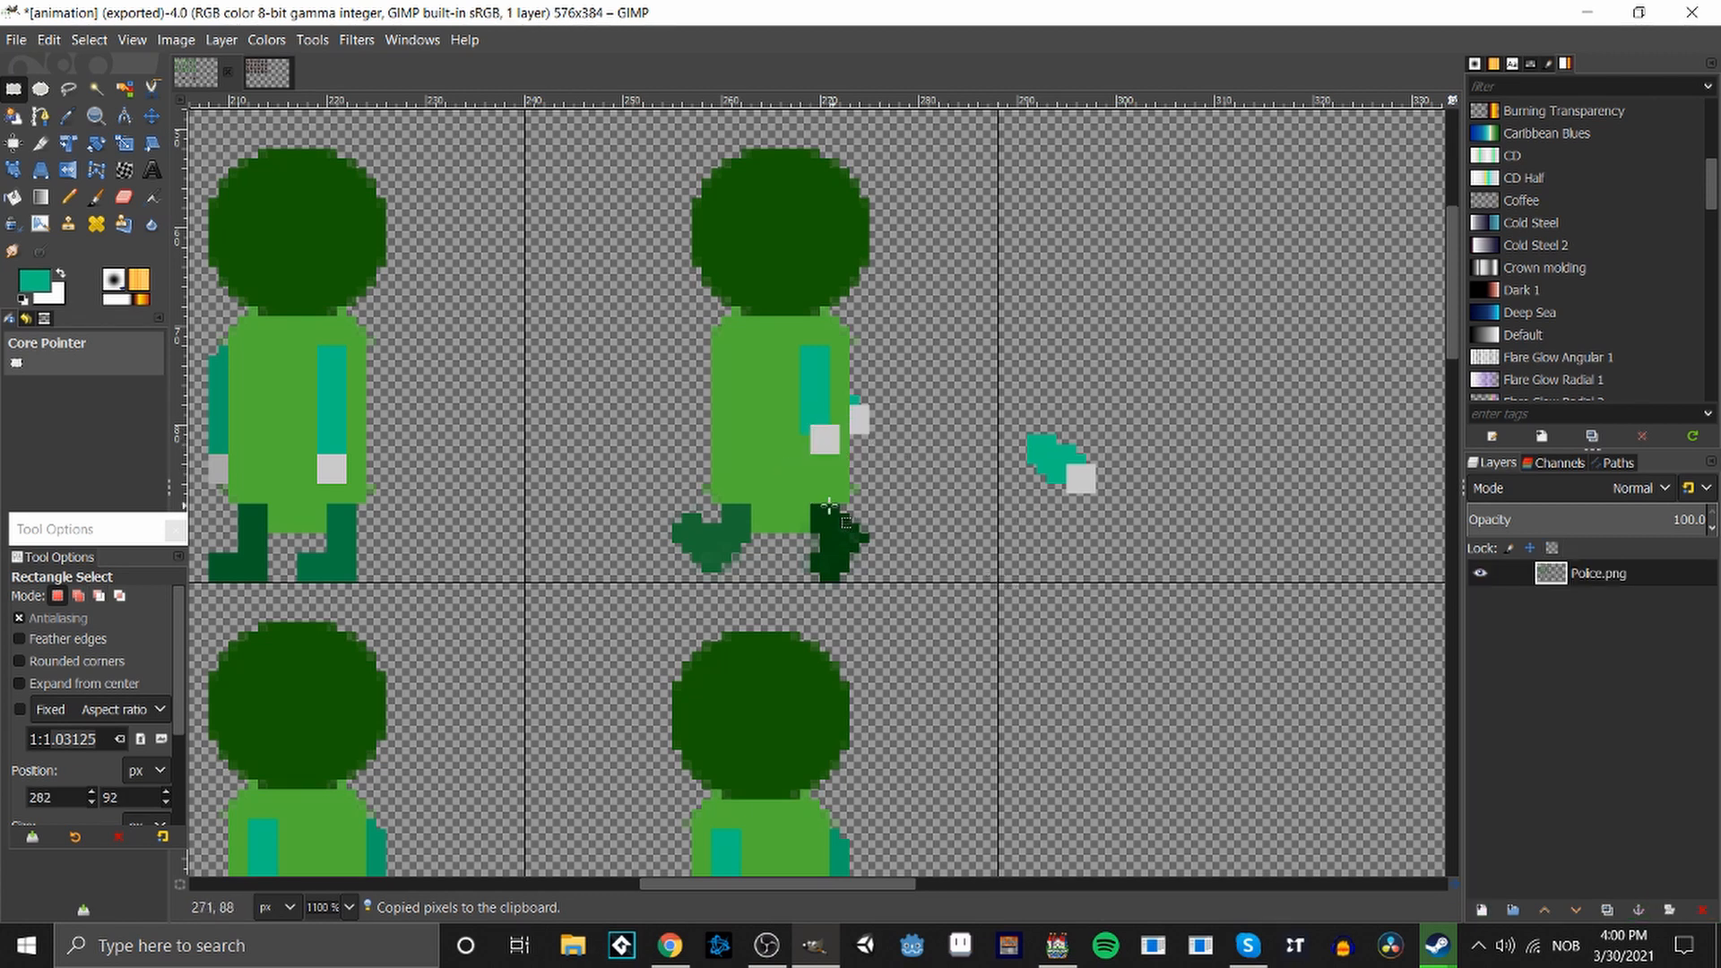
# Delete the sixth figure's dark front leg and clear the selection.
pyautogui.moveTo(809, 505); pyautogui.dragTo(881, 583)
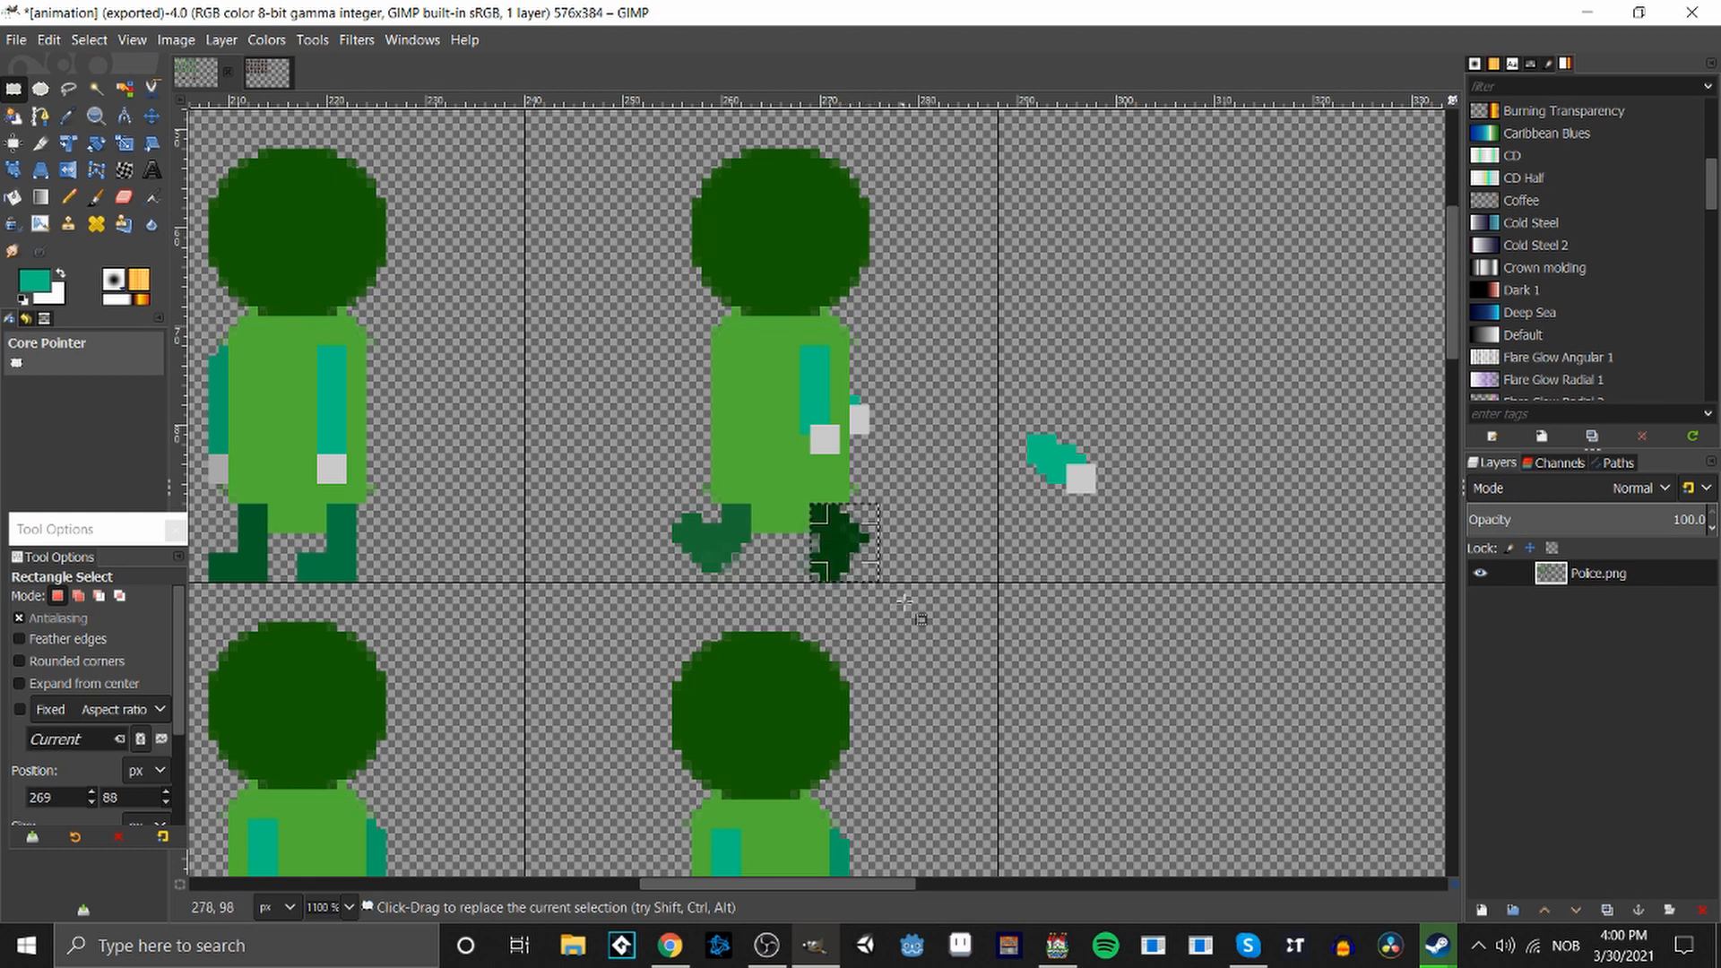
pyautogui.press('Delete')
pyautogui.hotkey('ctrl', 'shift', 'a')
# Cut the sixth figure's rear leg and foot, paste them, and move them under the front of the body.
pyautogui.moveTo(642, 514); pyautogui.dragTo(758, 589)
pyautogui.moveTo(700, 553); pyautogui.dragTo(703, 546)
pyautogui.hotkey('ctrl', 'c')
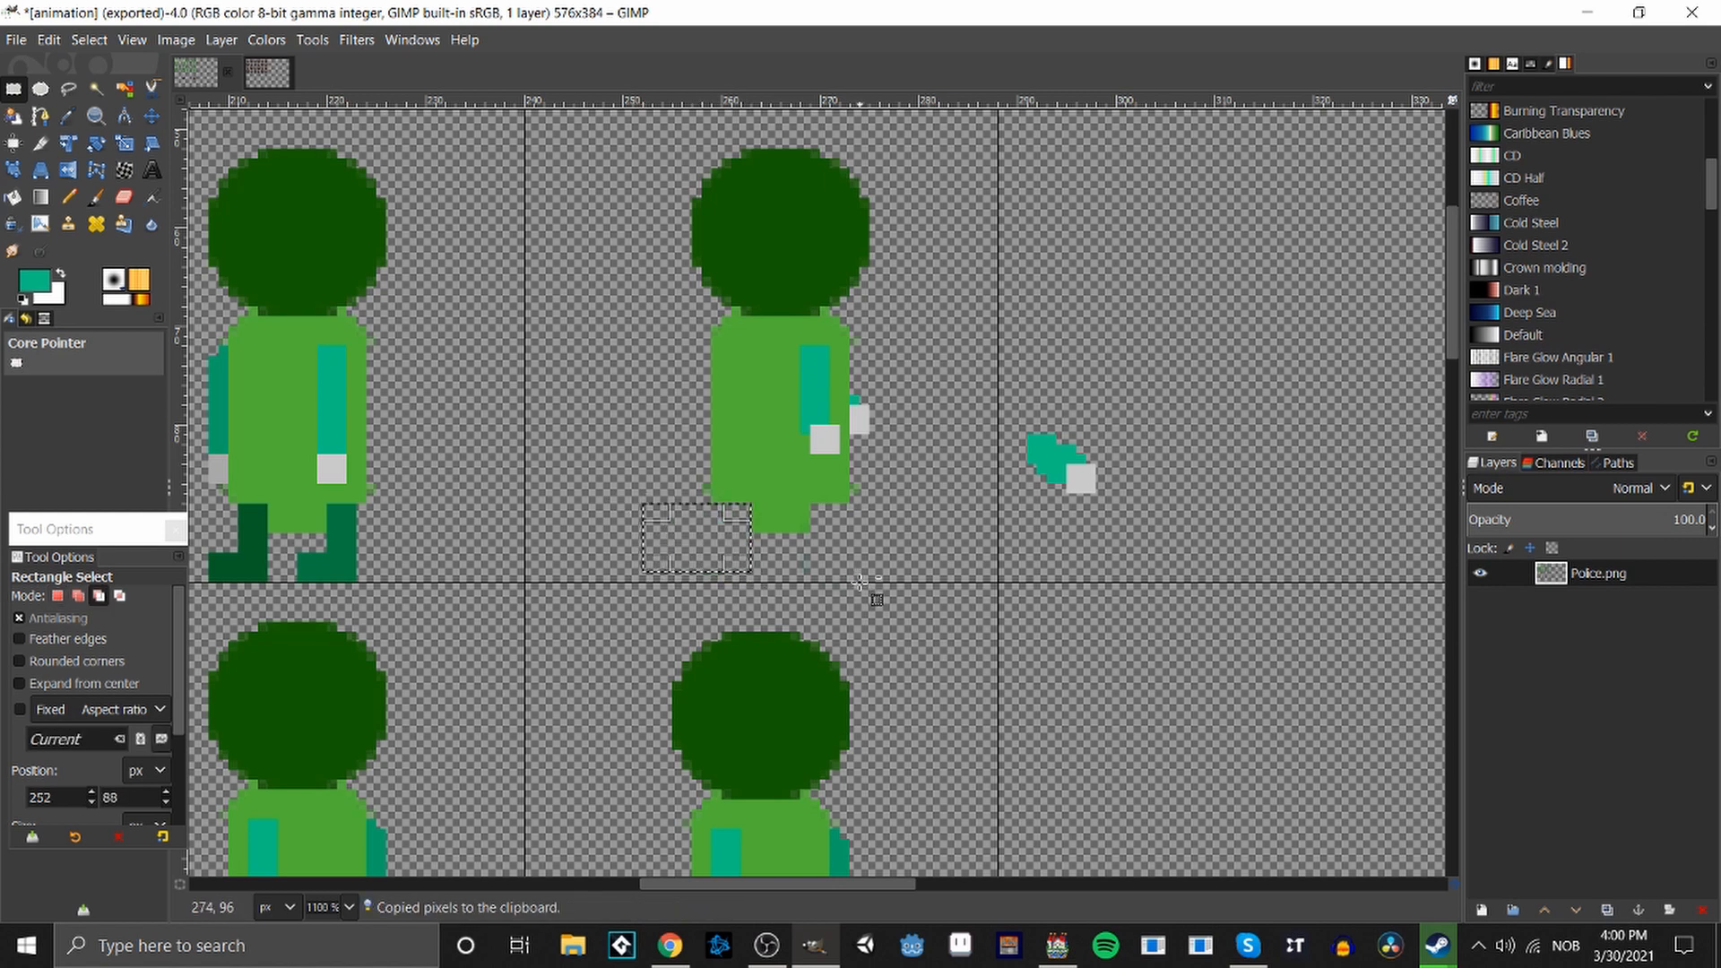
pyautogui.hotkey('ctrl', 'v')
pyautogui.moveTo(706, 541); pyautogui.dragTo(795, 538)
# Rotate the pasted leg by -115.74 degrees.
pyautogui.rightClick(798, 536)
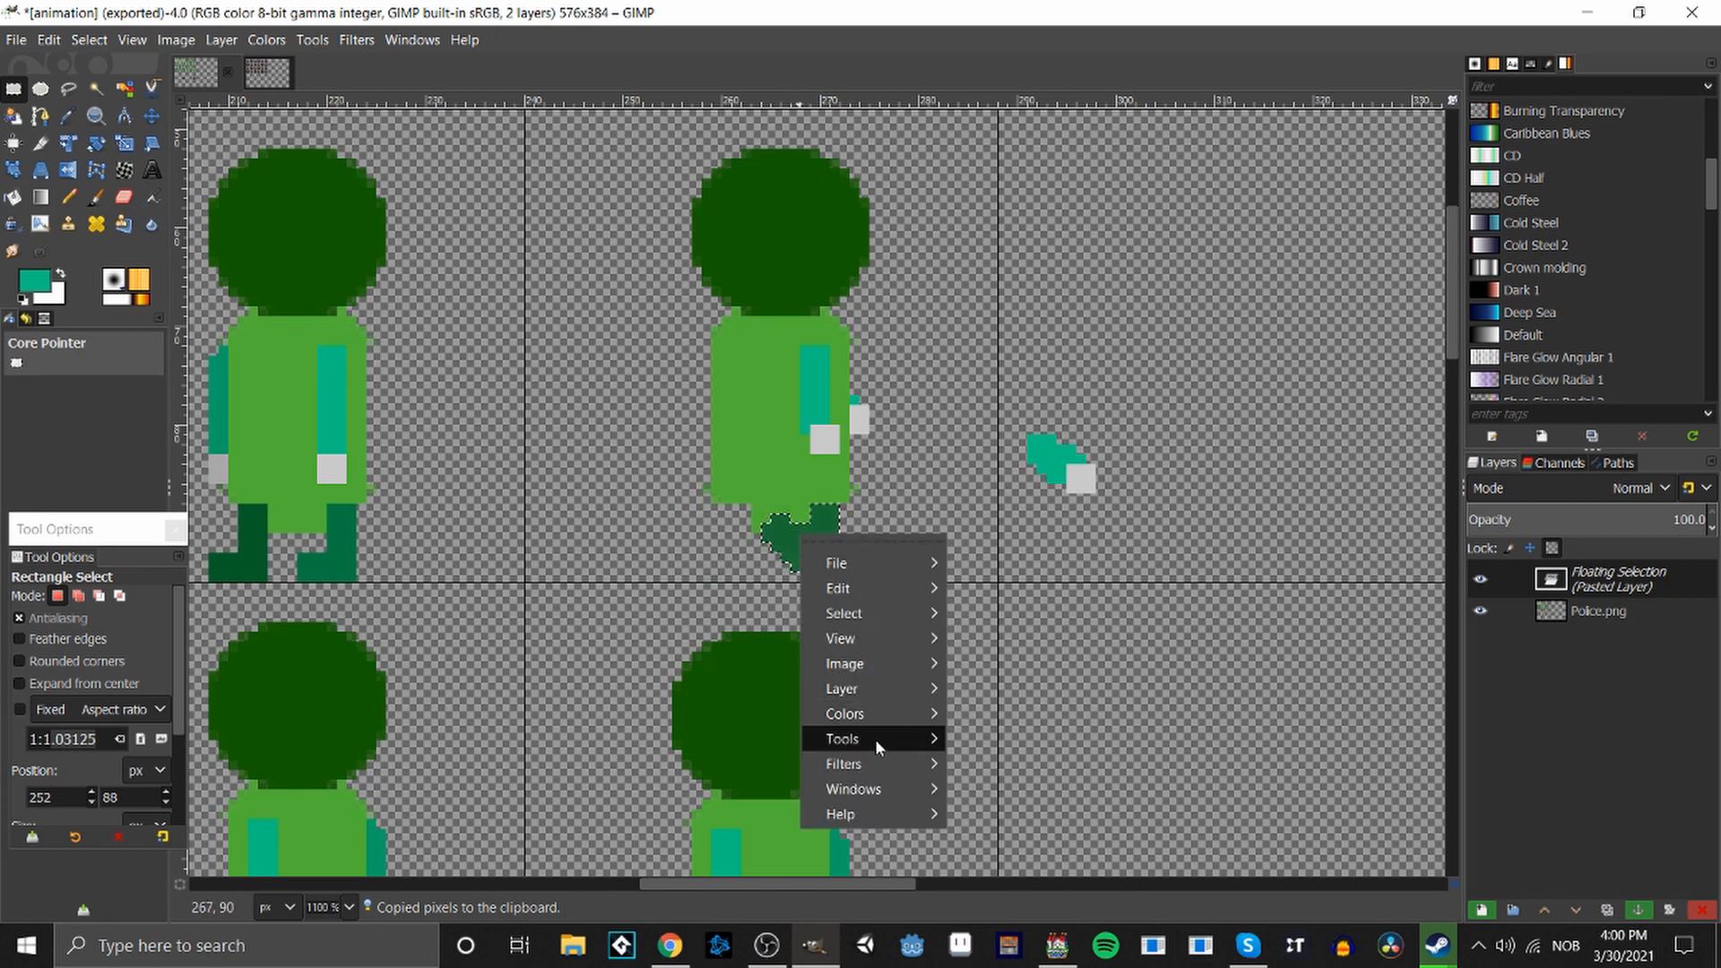
pyautogui.moveTo(875, 739)
pyautogui.moveTo(1077, 700)
pyautogui.click(1224, 752)
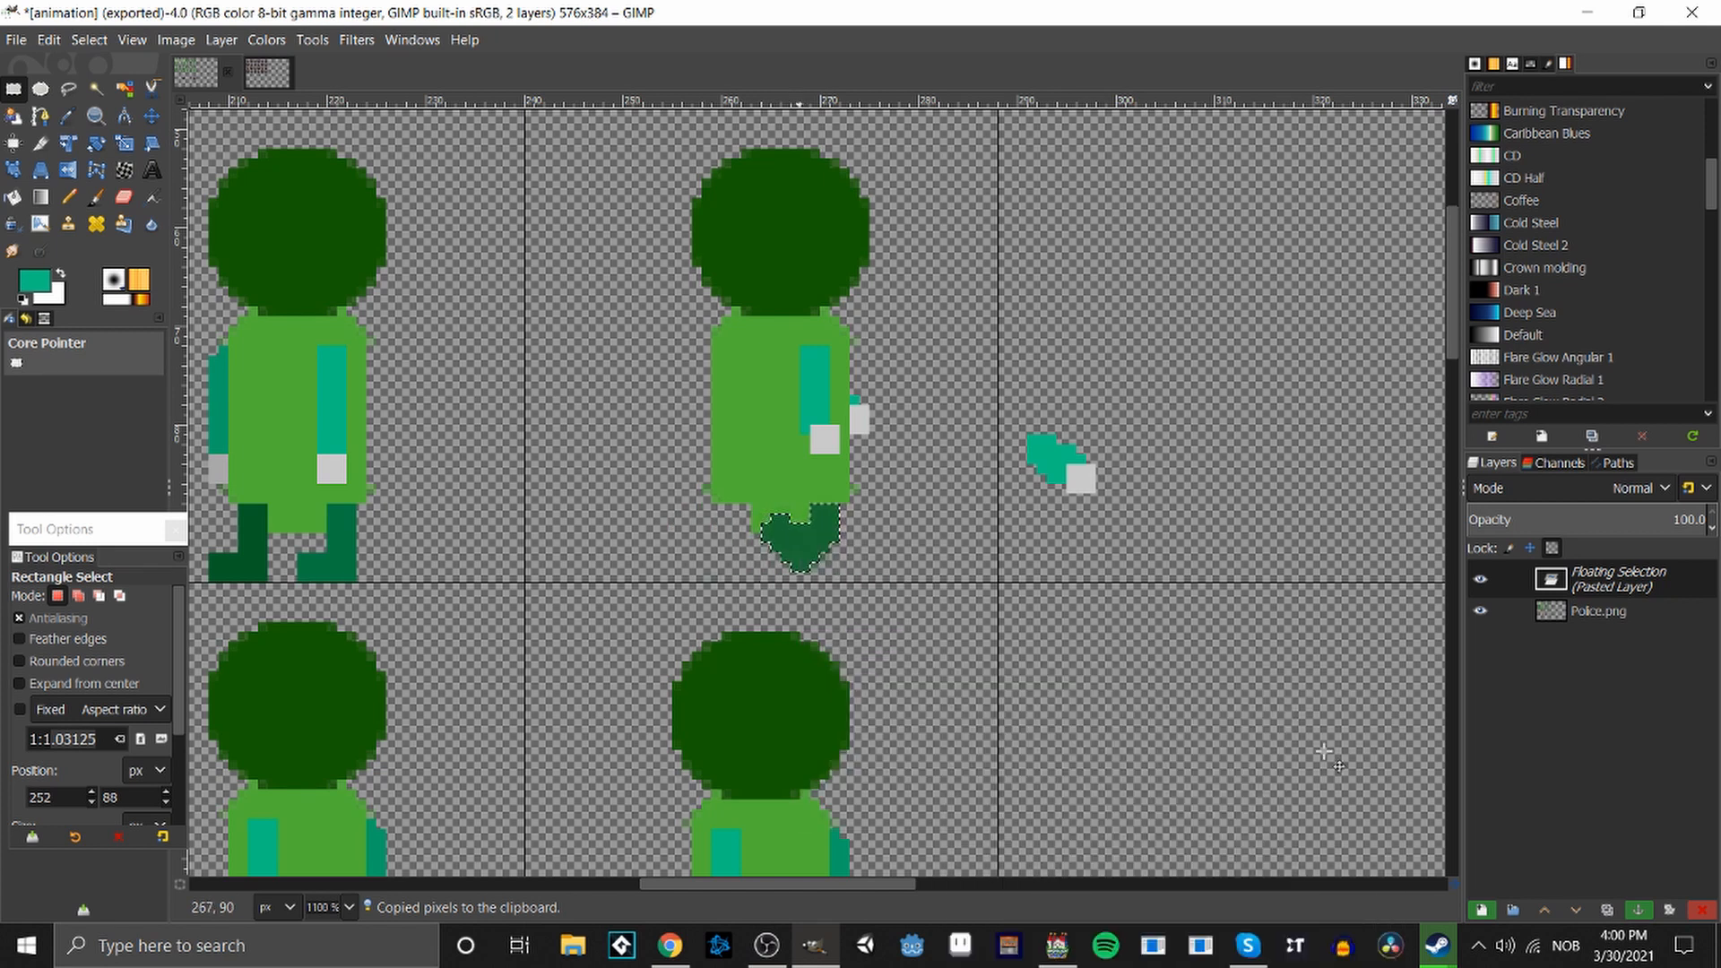
pyautogui.moveTo(761, 585); pyautogui.dragTo(874, 595)
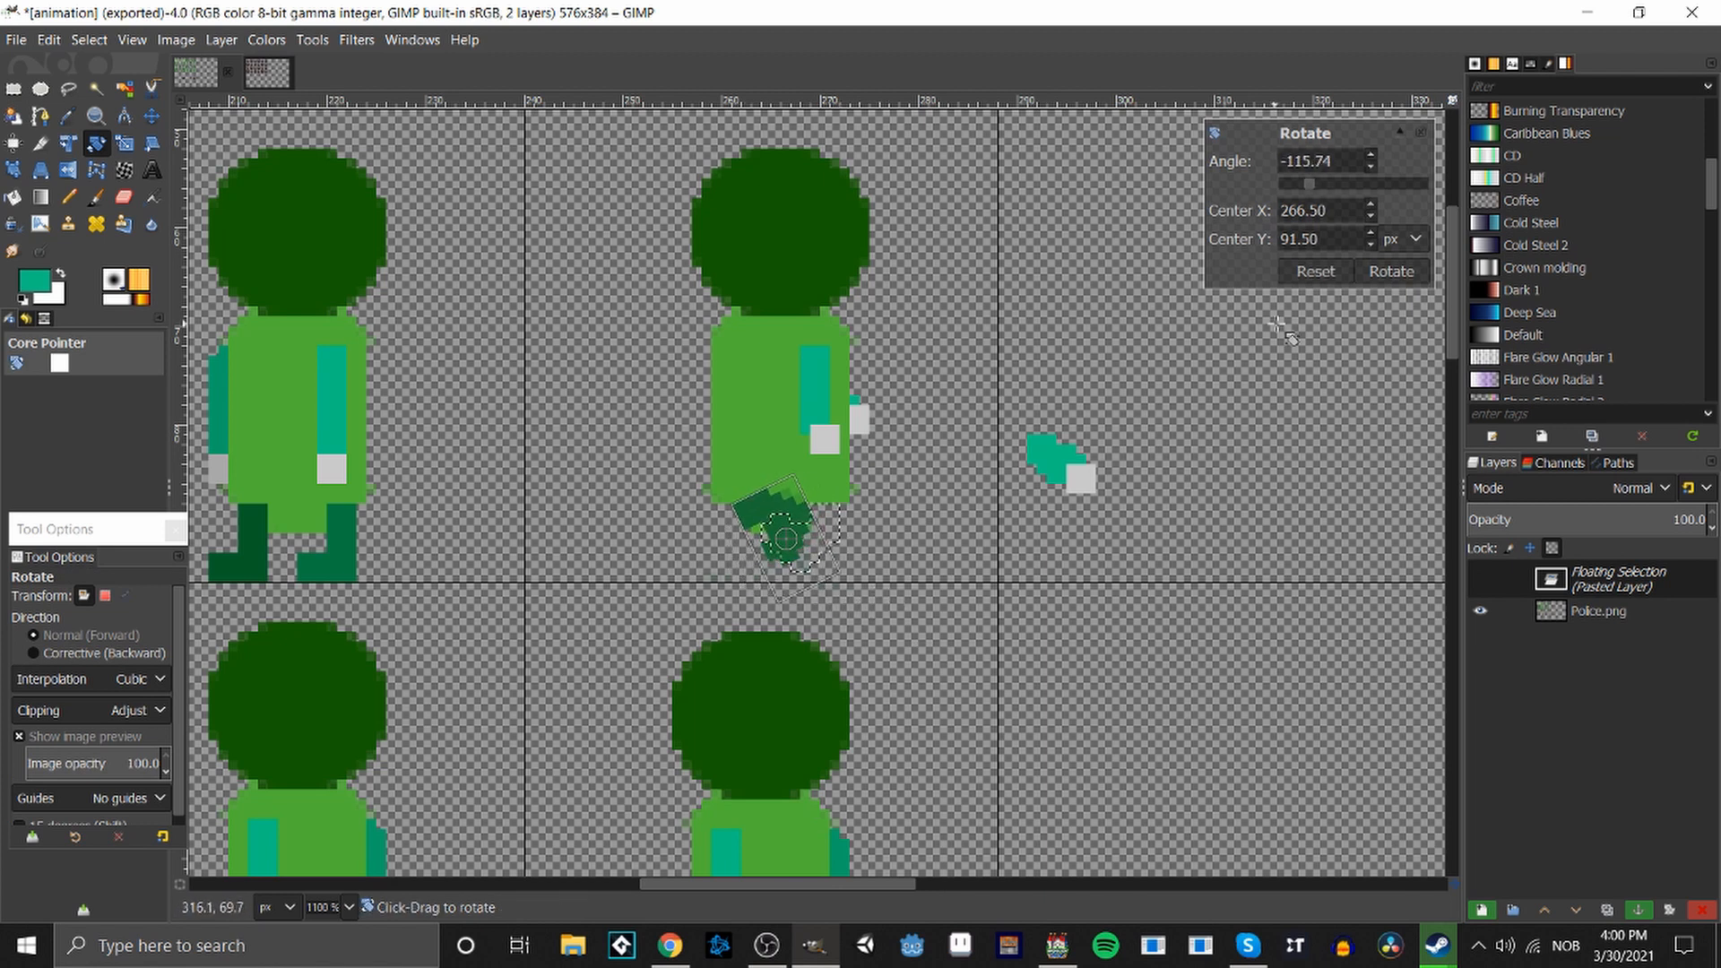
pyautogui.click(1398, 270)
# Position the rotated leg at the front lower edge of the sixth figure's body and anchor it.
pyautogui.click(13, 87)
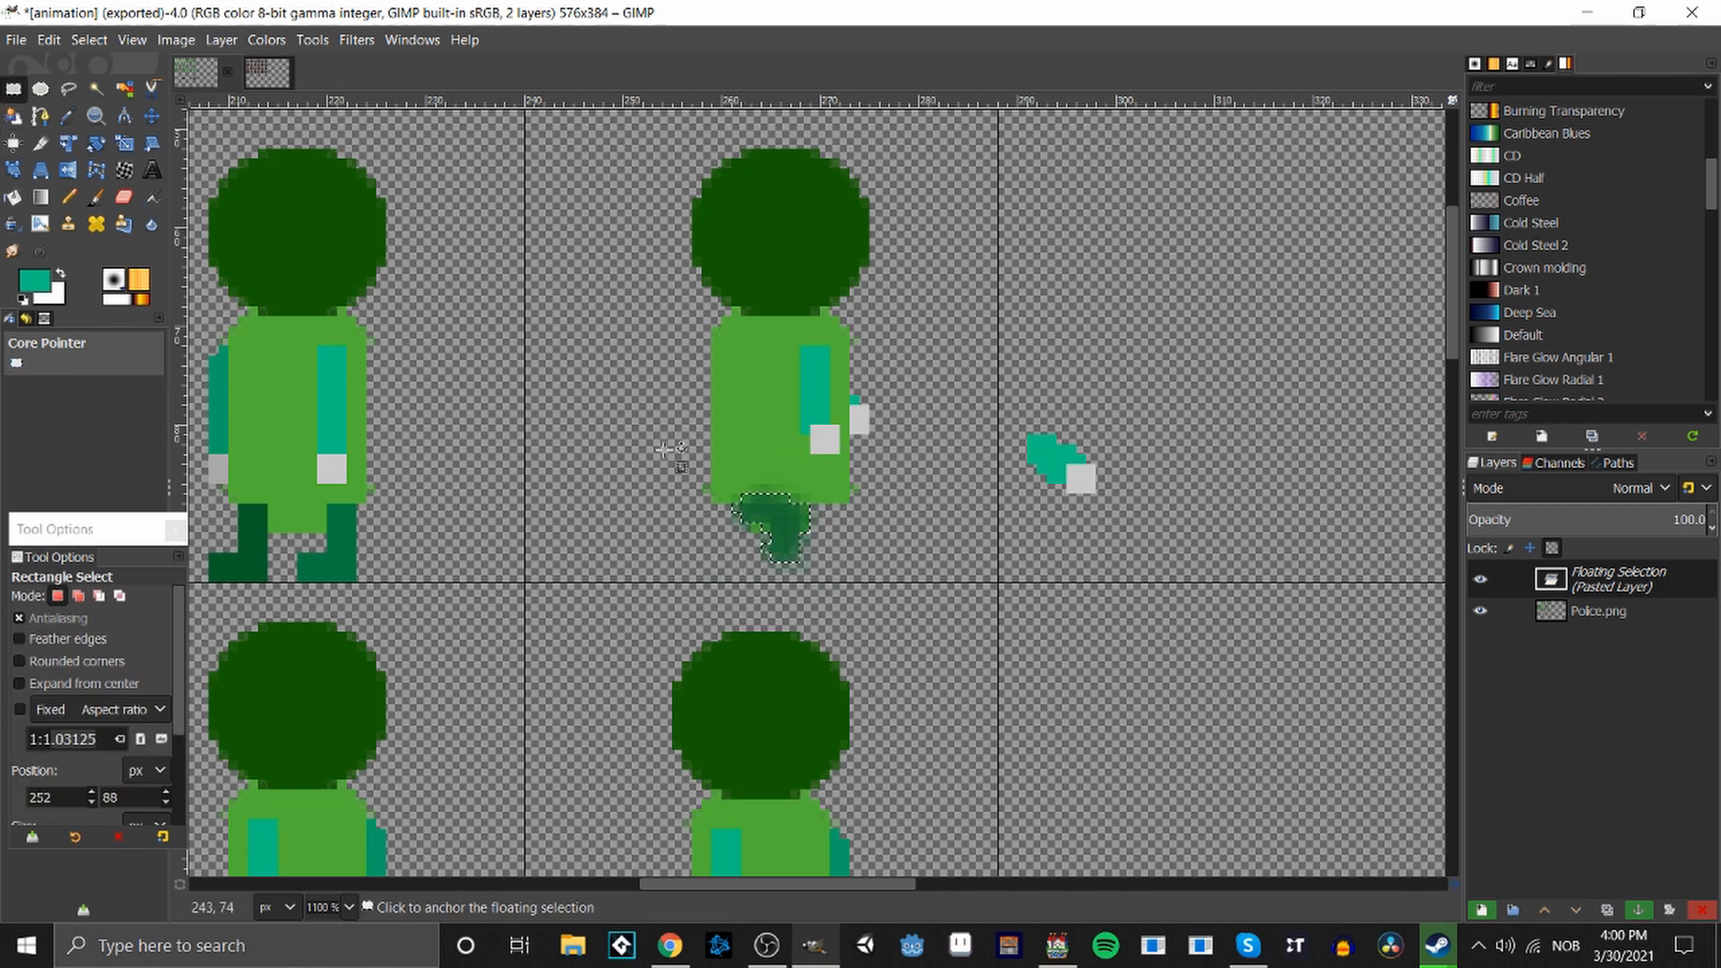
pyautogui.moveTo(787, 519); pyautogui.dragTo(856, 529)
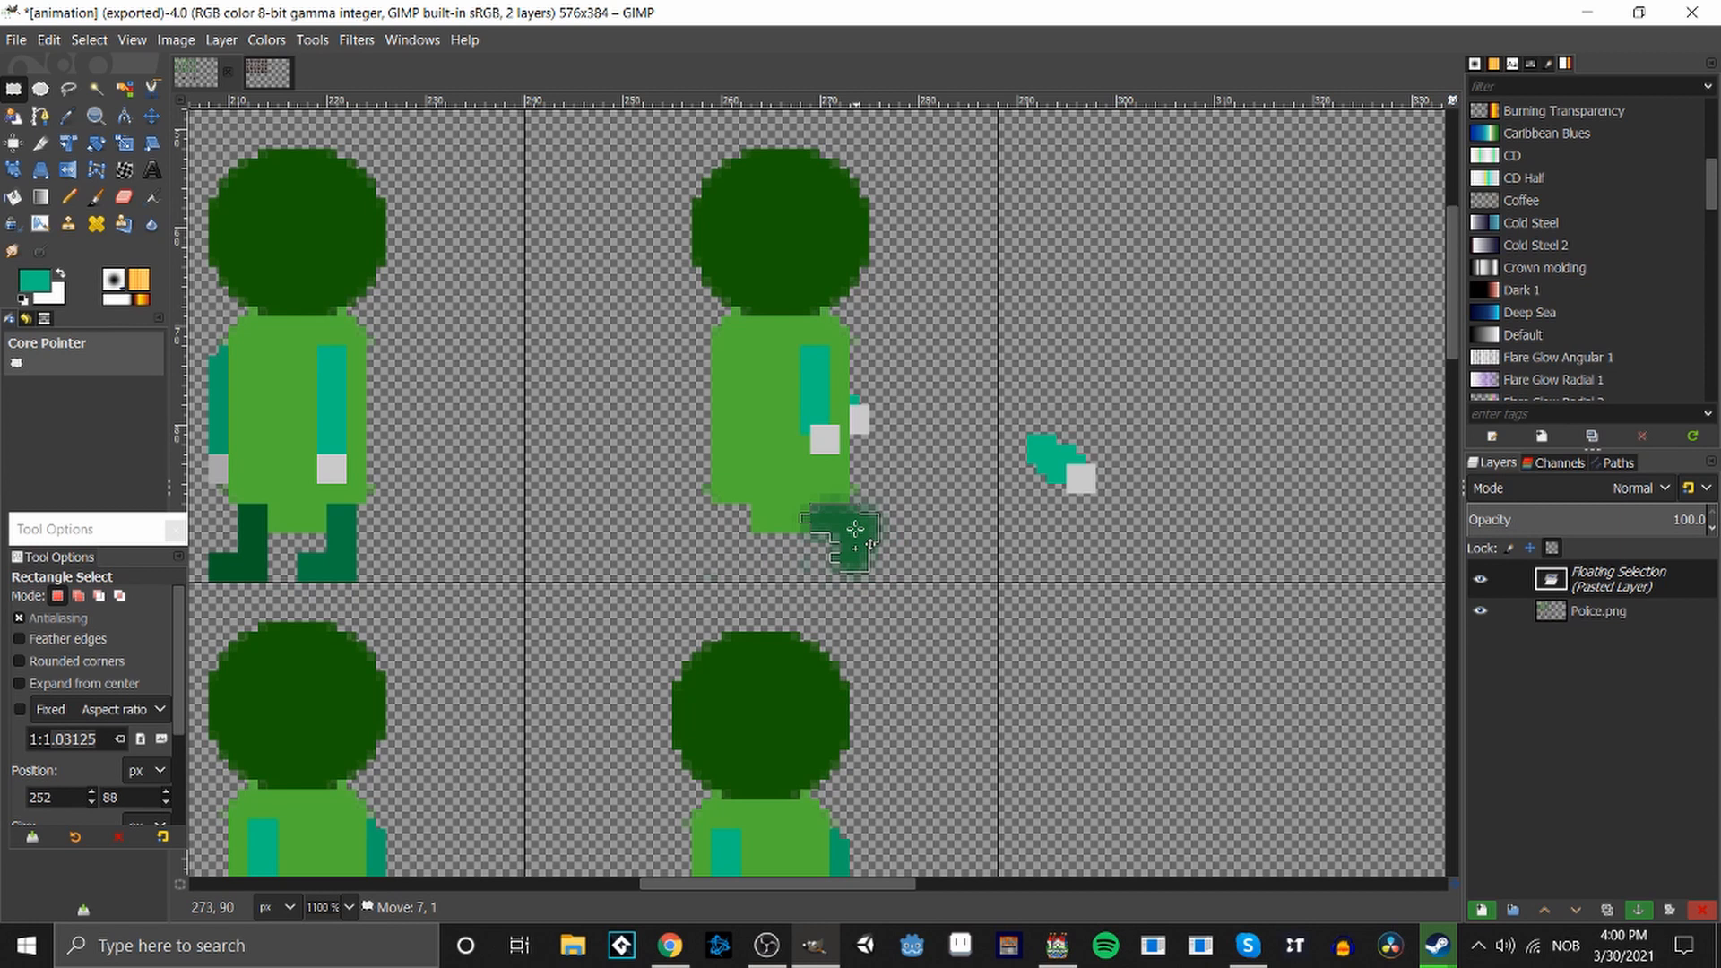
pyautogui.click(992, 634)
pyautogui.hscroll(-1, 862, 885)
pyautogui.moveTo(862, 885); pyautogui.dragTo(767, 880)
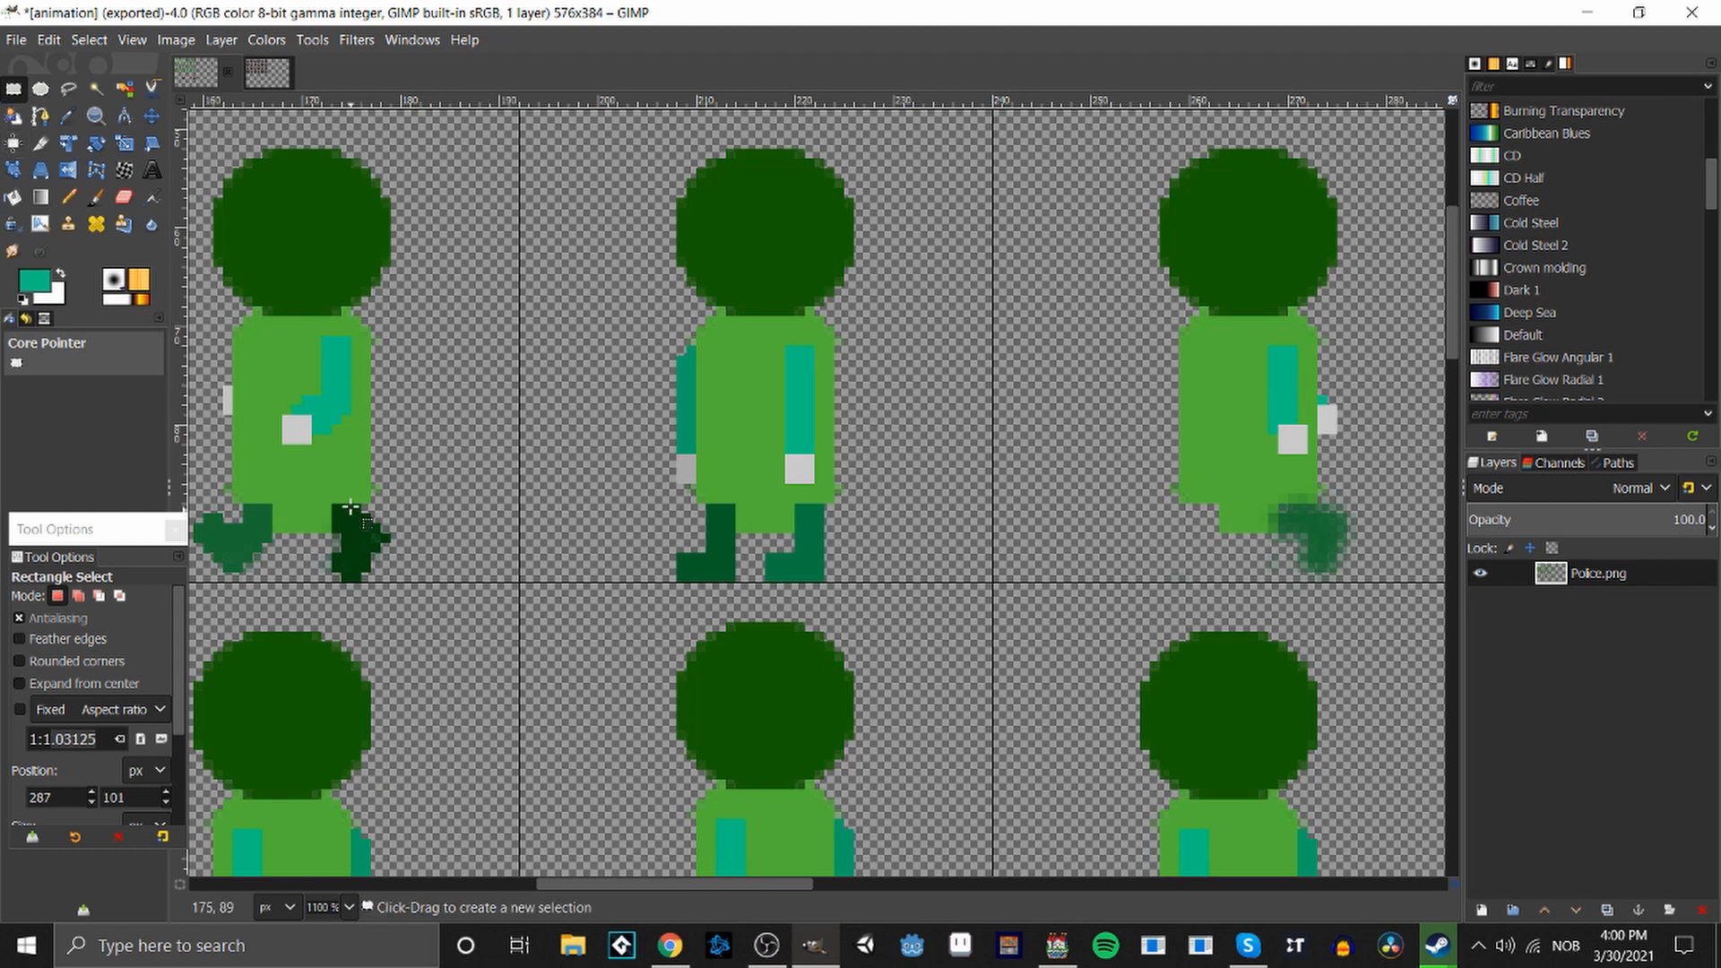
# Copy the second row's fourth figure's darkest leg, paste it, and move it to the lower left of the sixth figure's body.
pyautogui.moveTo(331, 504); pyautogui.dragTo(394, 581)
pyautogui.hotkey('ctrl', 'c')
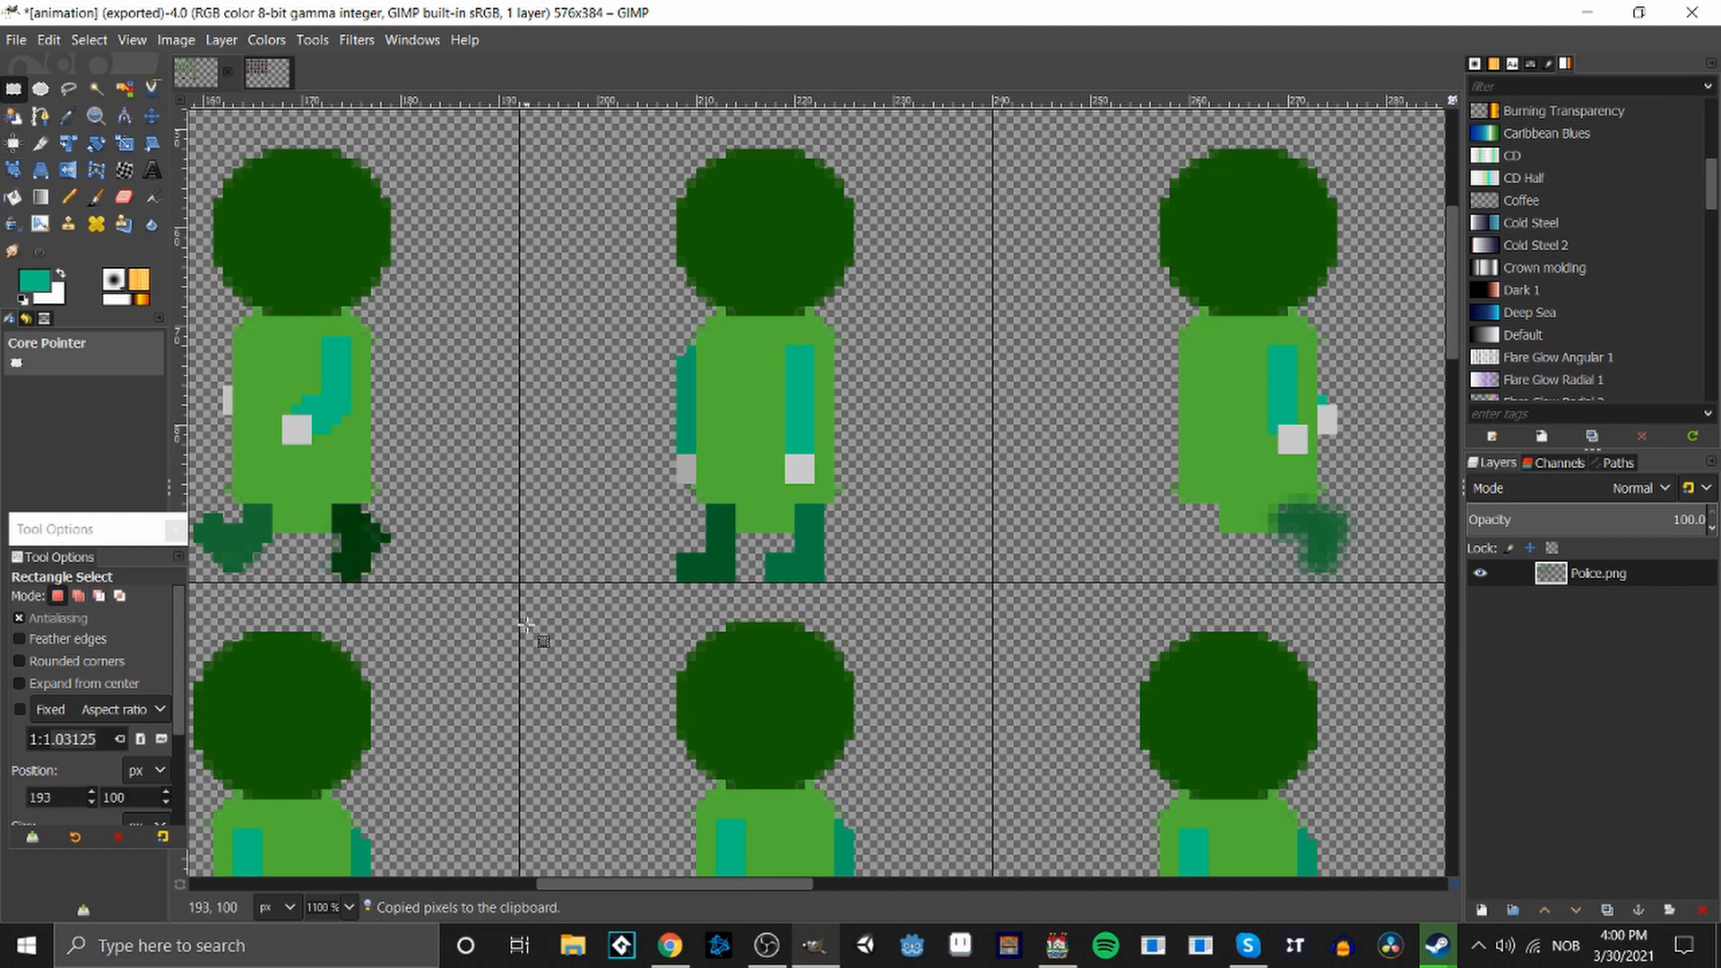
pyautogui.hotkey('ctrl', 'v')
pyautogui.moveTo(805, 471); pyautogui.dragTo(1178, 549)
# Rotate the pasted dark leg by 81.04 degrees.
pyautogui.rightClick(1180, 561)
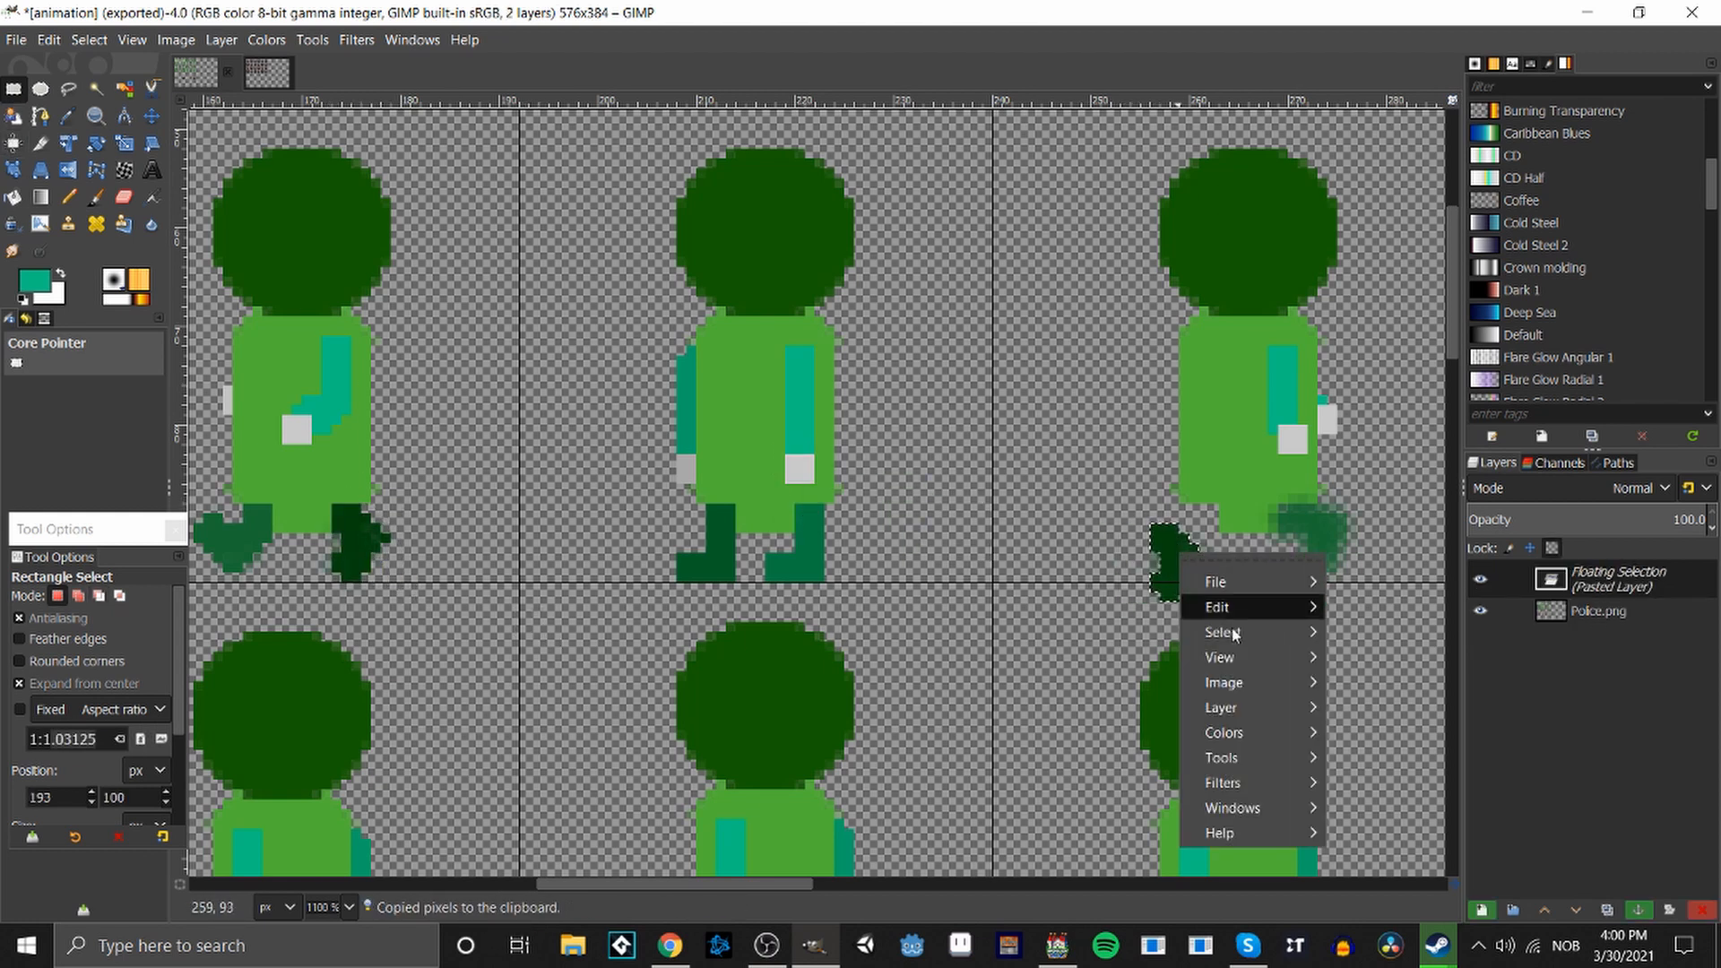
pyautogui.moveTo(1242, 749)
pyautogui.moveTo(1411, 708)
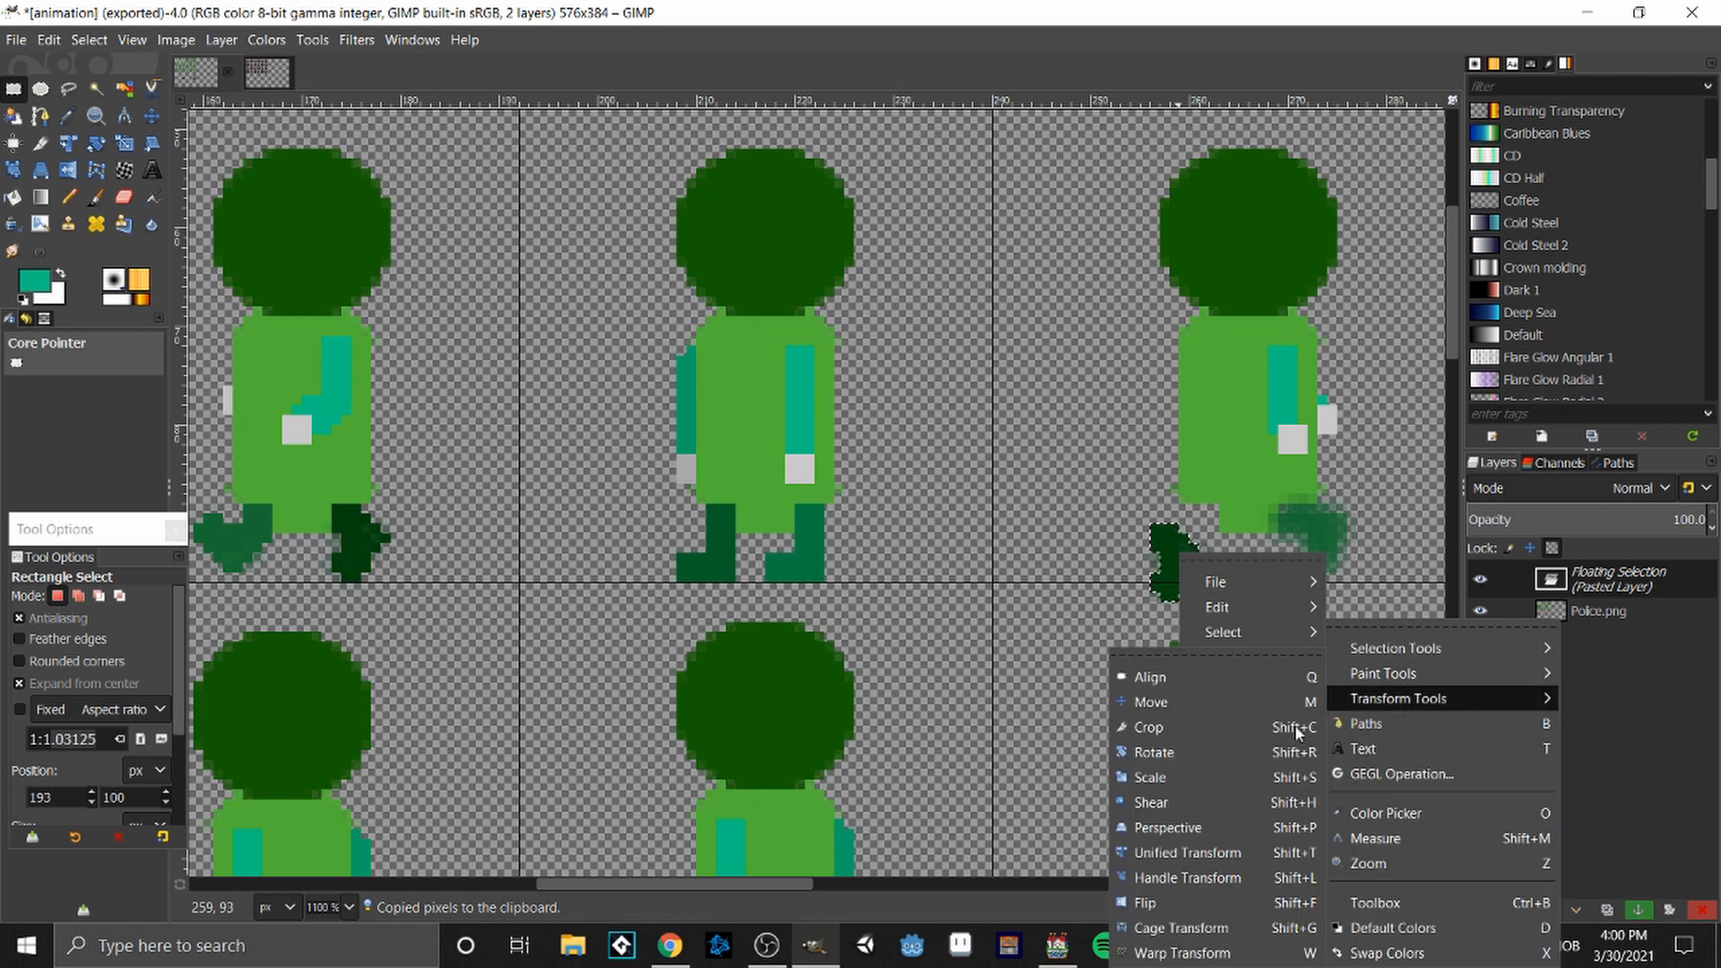
pyautogui.click(1161, 752)
pyautogui.moveTo(1202, 613); pyautogui.dragTo(1112, 591)
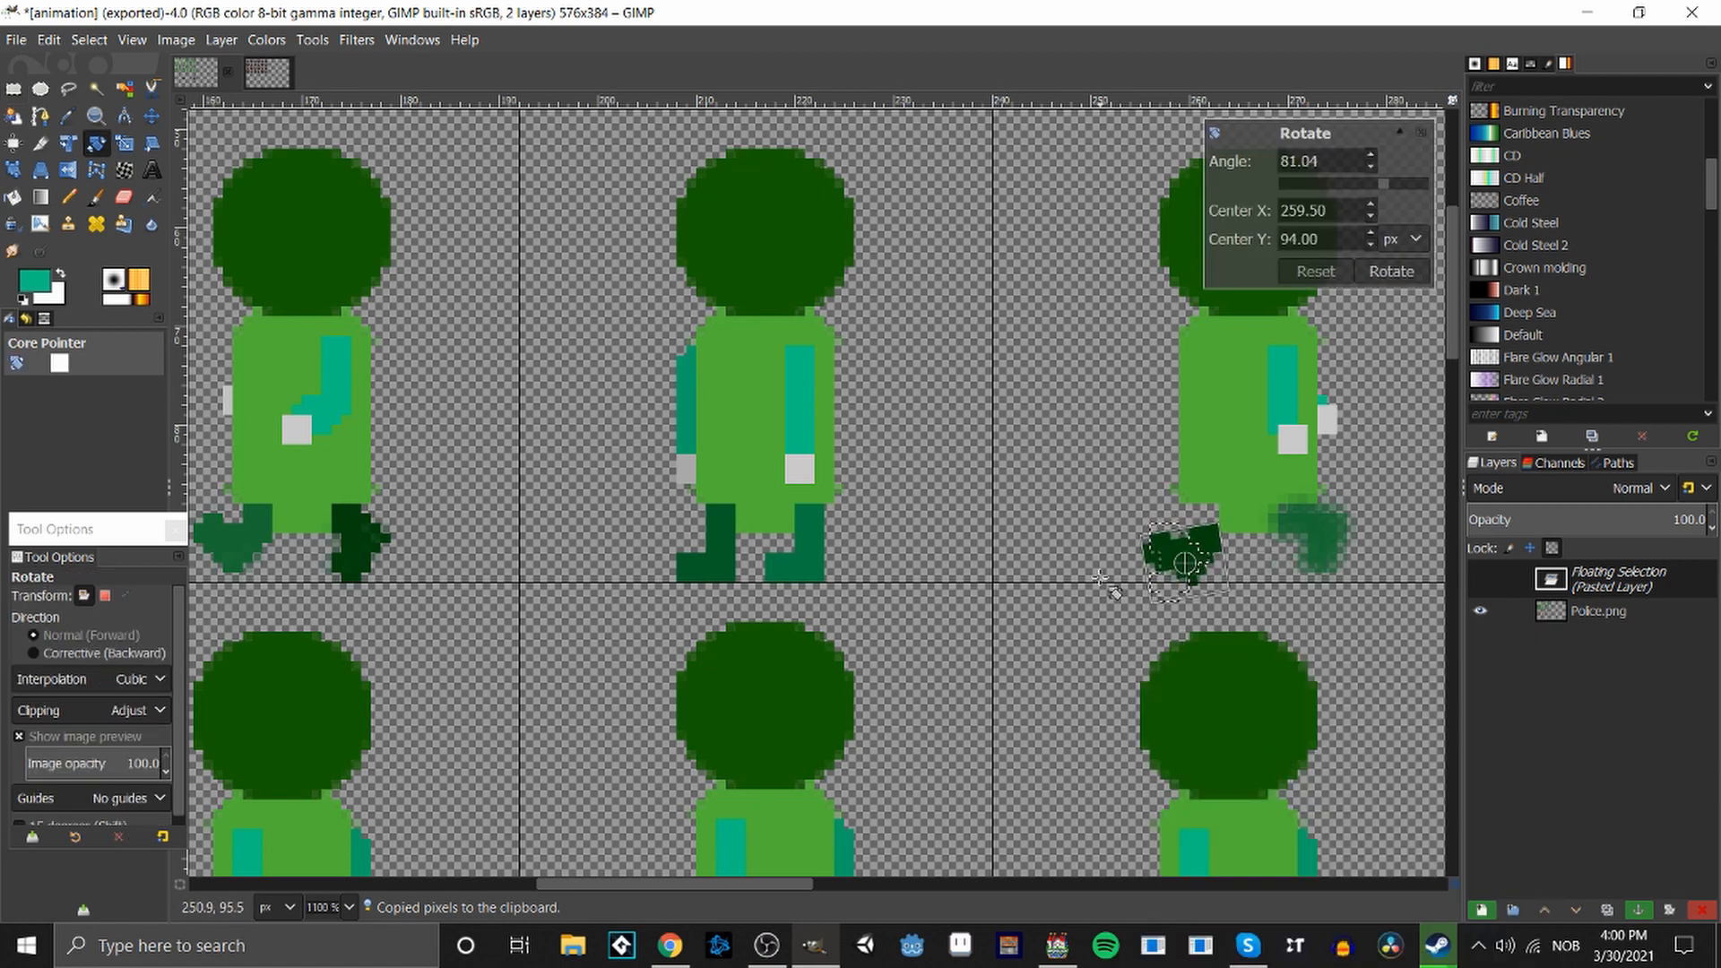
pyautogui.click(1376, 276)
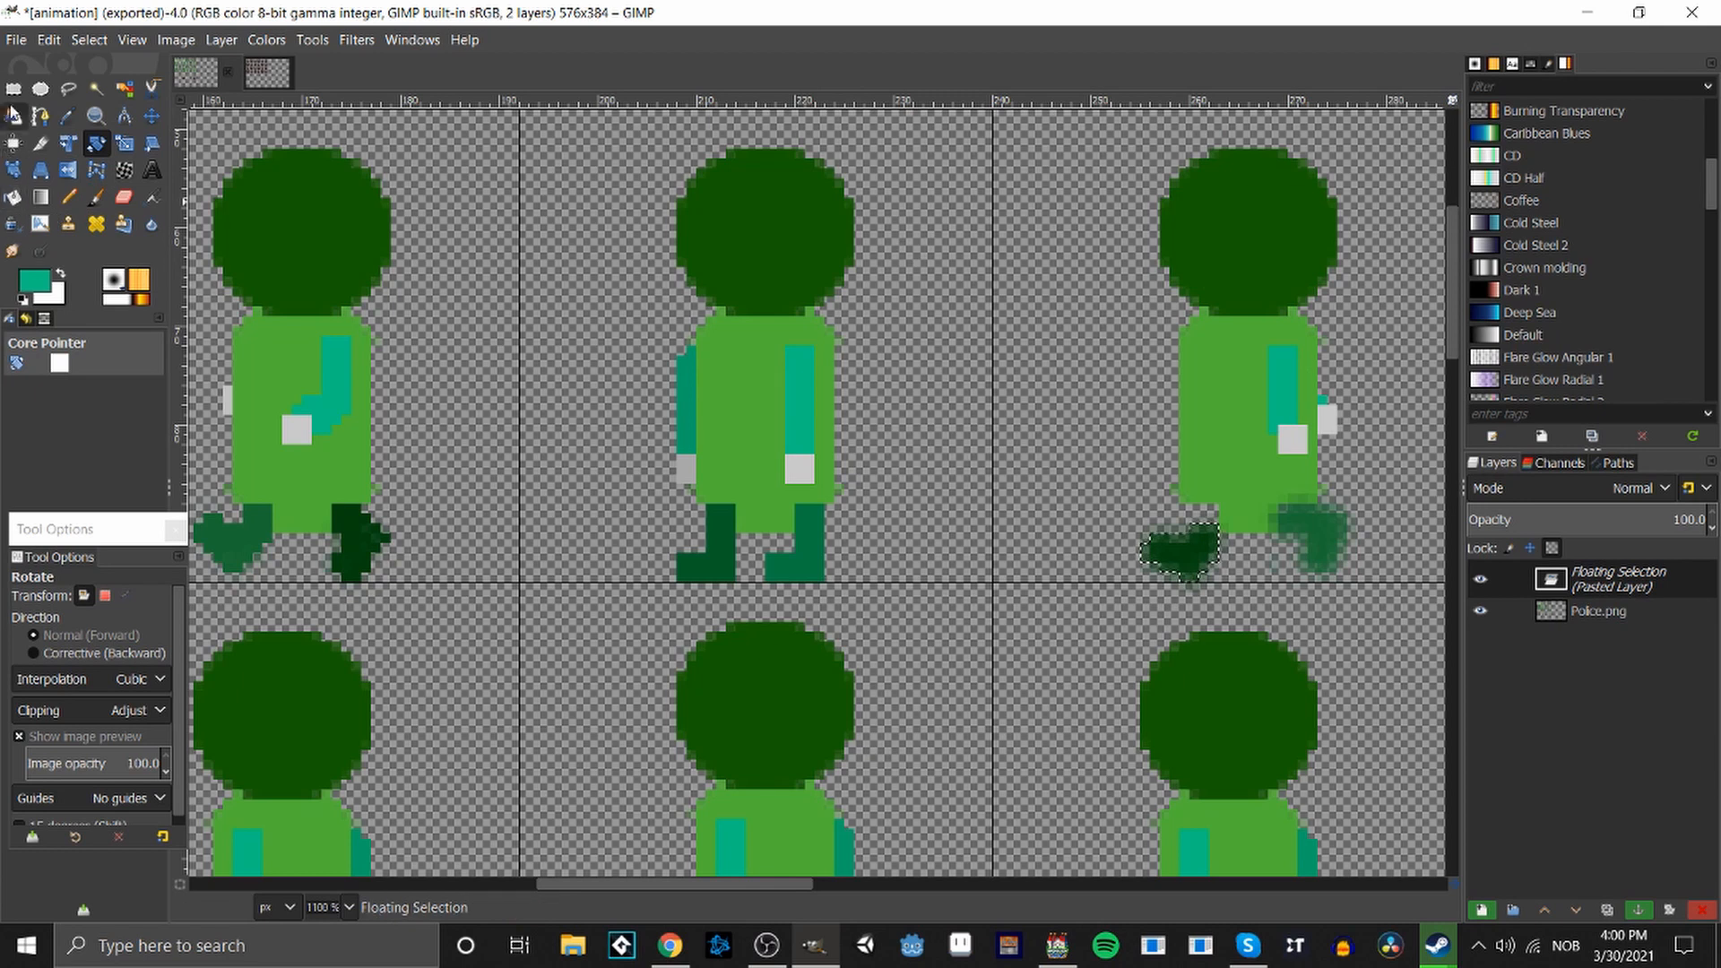
# Move the rotated dark leg up against the sixth figure's lower left body edge and anchor it.
pyautogui.click(13, 88)
pyautogui.moveTo(1183, 557); pyautogui.dragTo(1183, 538)
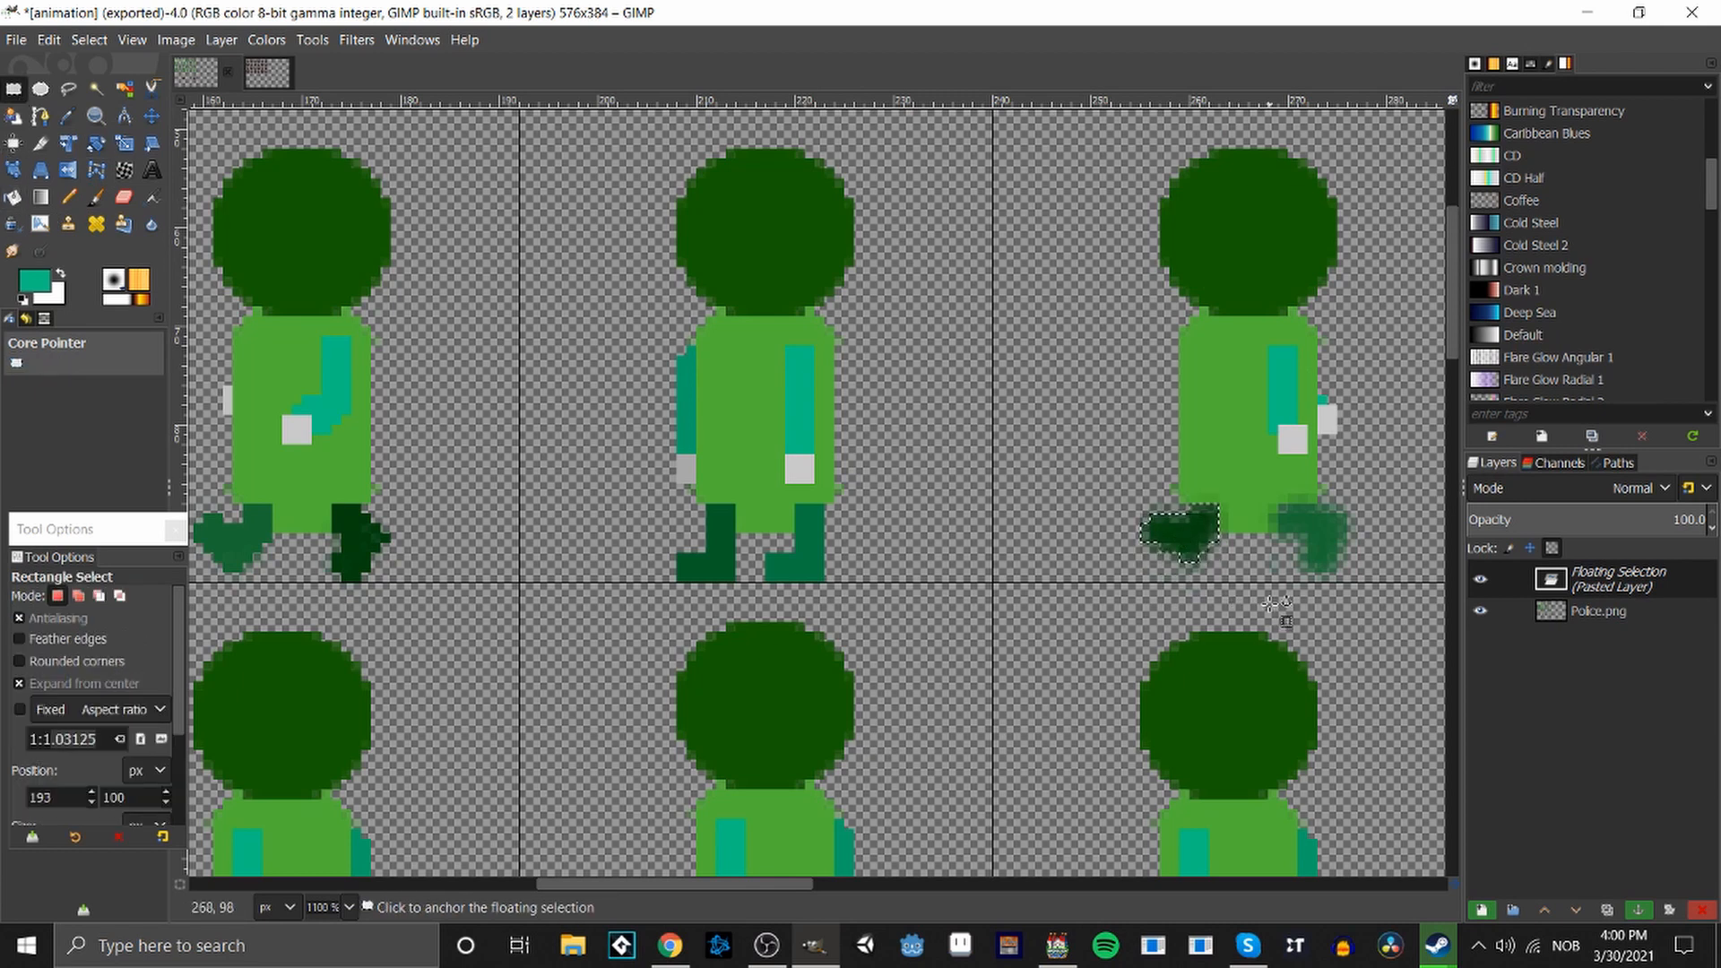
pyautogui.click(1120, 638)
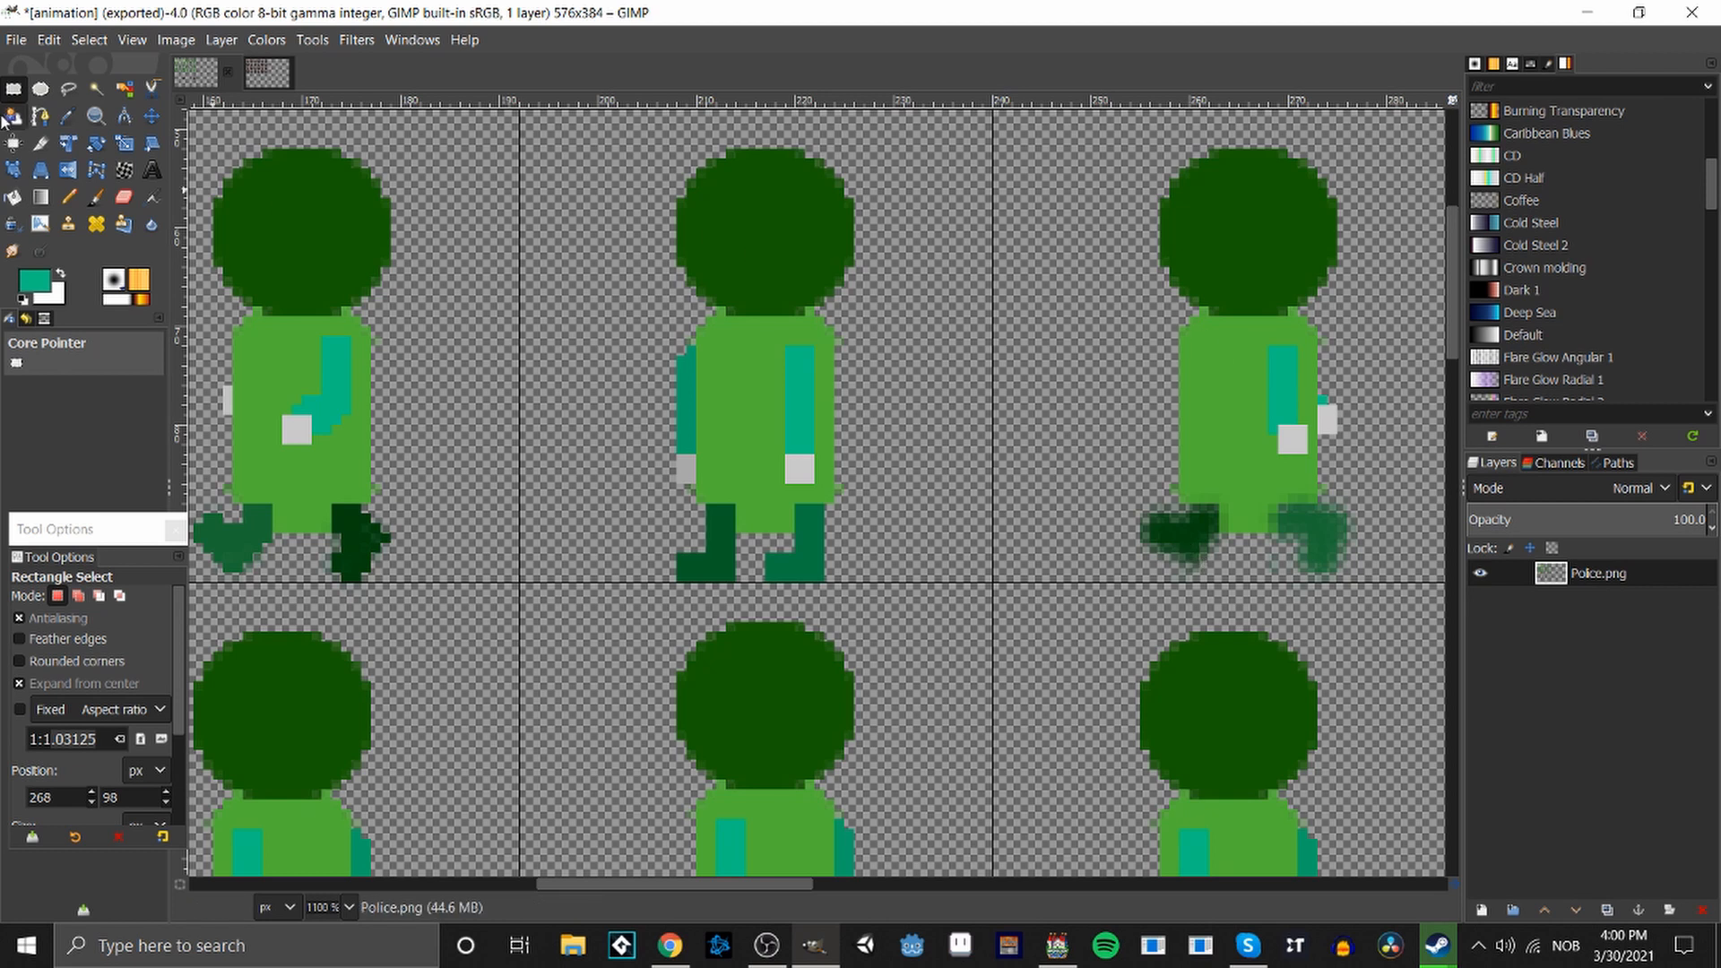
# Delete the far hand and sleeve fragment sticking out past the right edge of the sixth figure's body and clear the selection.
pyautogui.click(1327, 372)
pyautogui.moveTo(1327, 374); pyautogui.dragTo(1359, 441)
pyautogui.moveTo(1321, 392); pyautogui.dragTo(1350, 431)
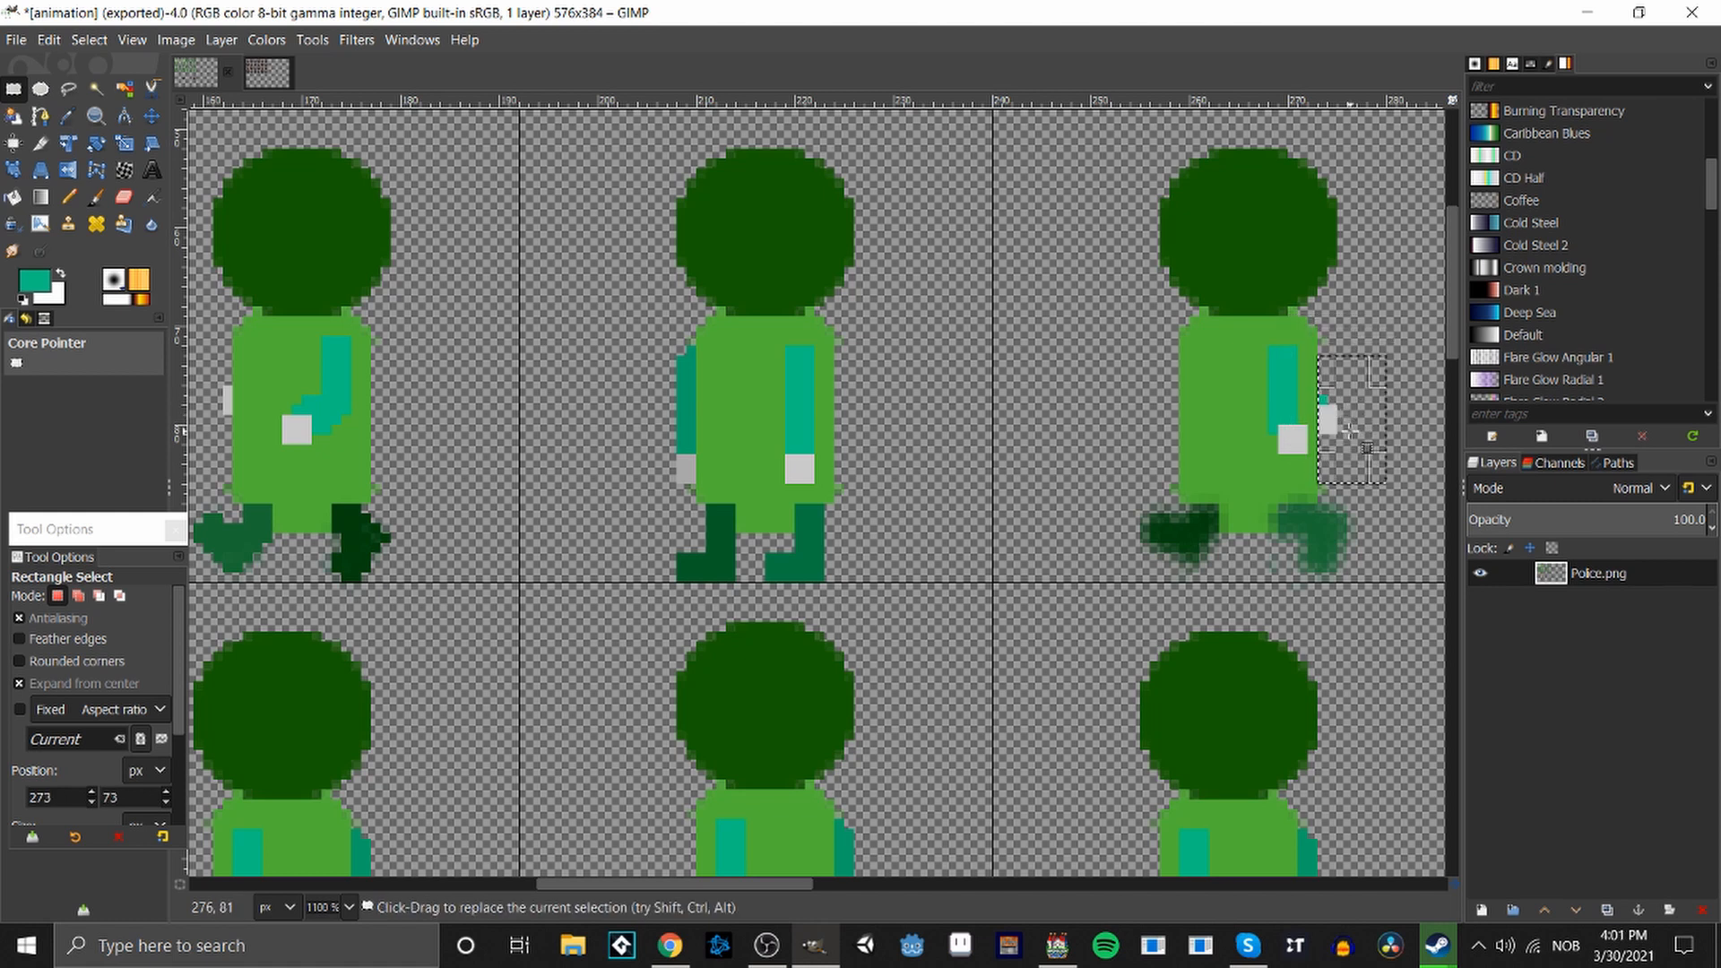
pyautogui.press('Delete')
pyautogui.click(984, 504)
# Sample the dark green from the sixth figure's left leg and repaint its blurred pixels solid with the Pencil.
pyautogui.scroll(-5, 1000, 516)
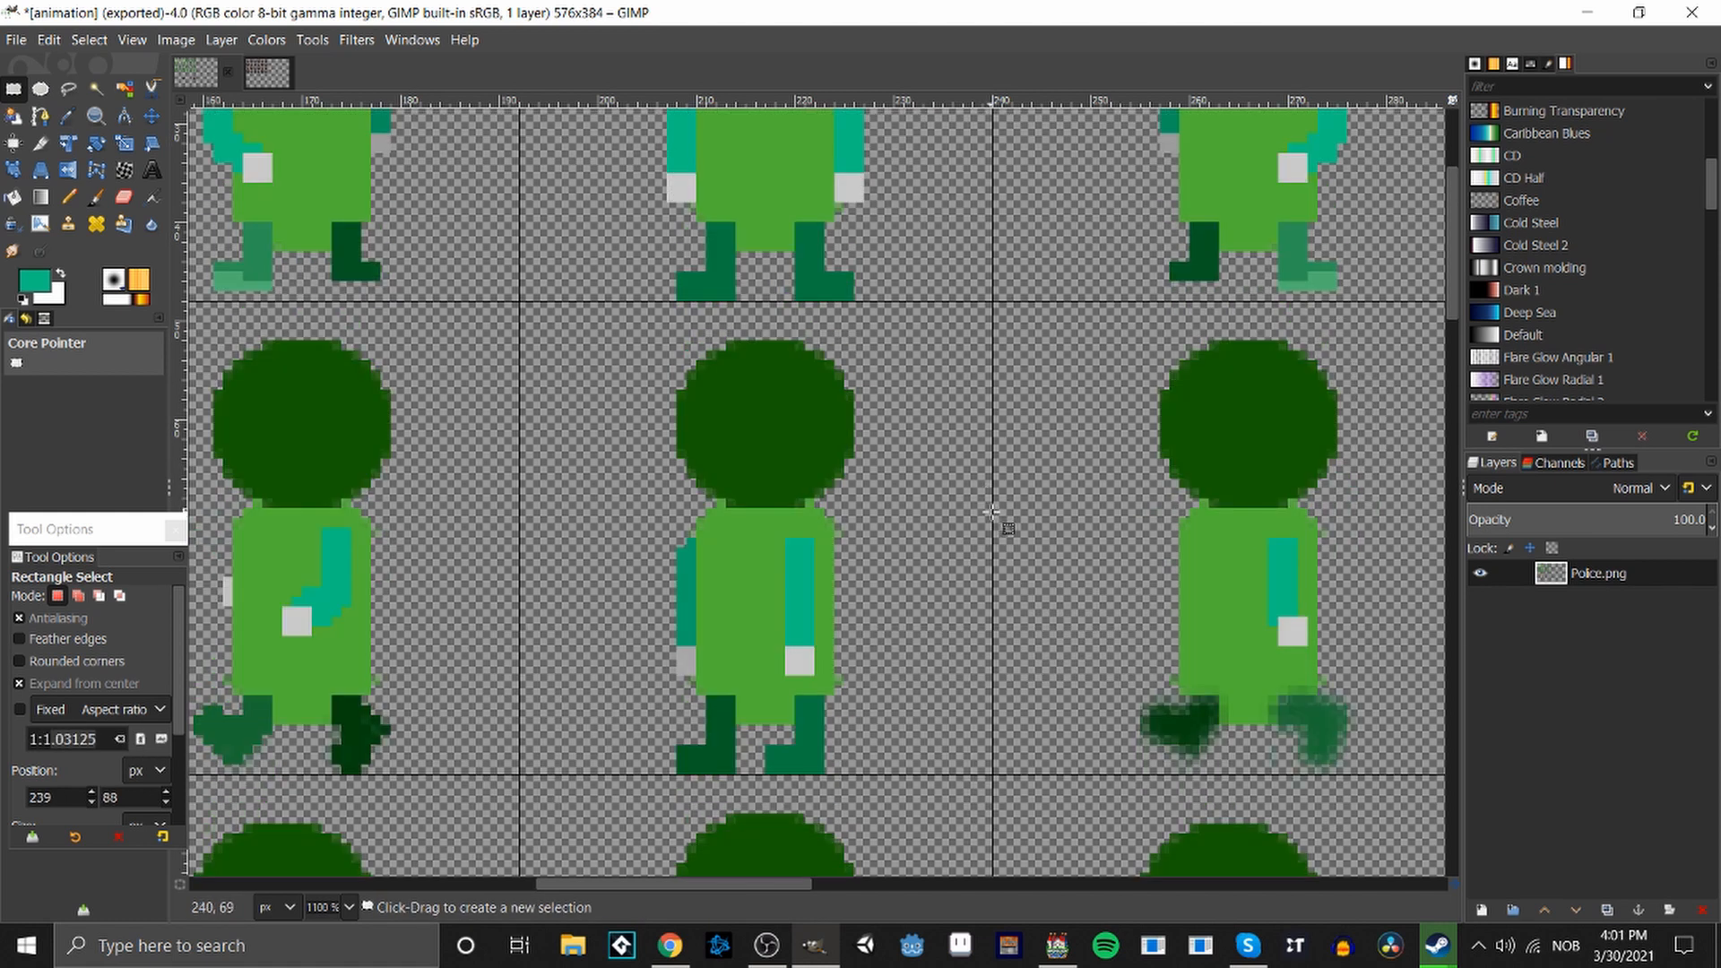
pyautogui.scroll(5, 1126, 571)
pyautogui.press('o')
pyautogui.click(1180, 535)
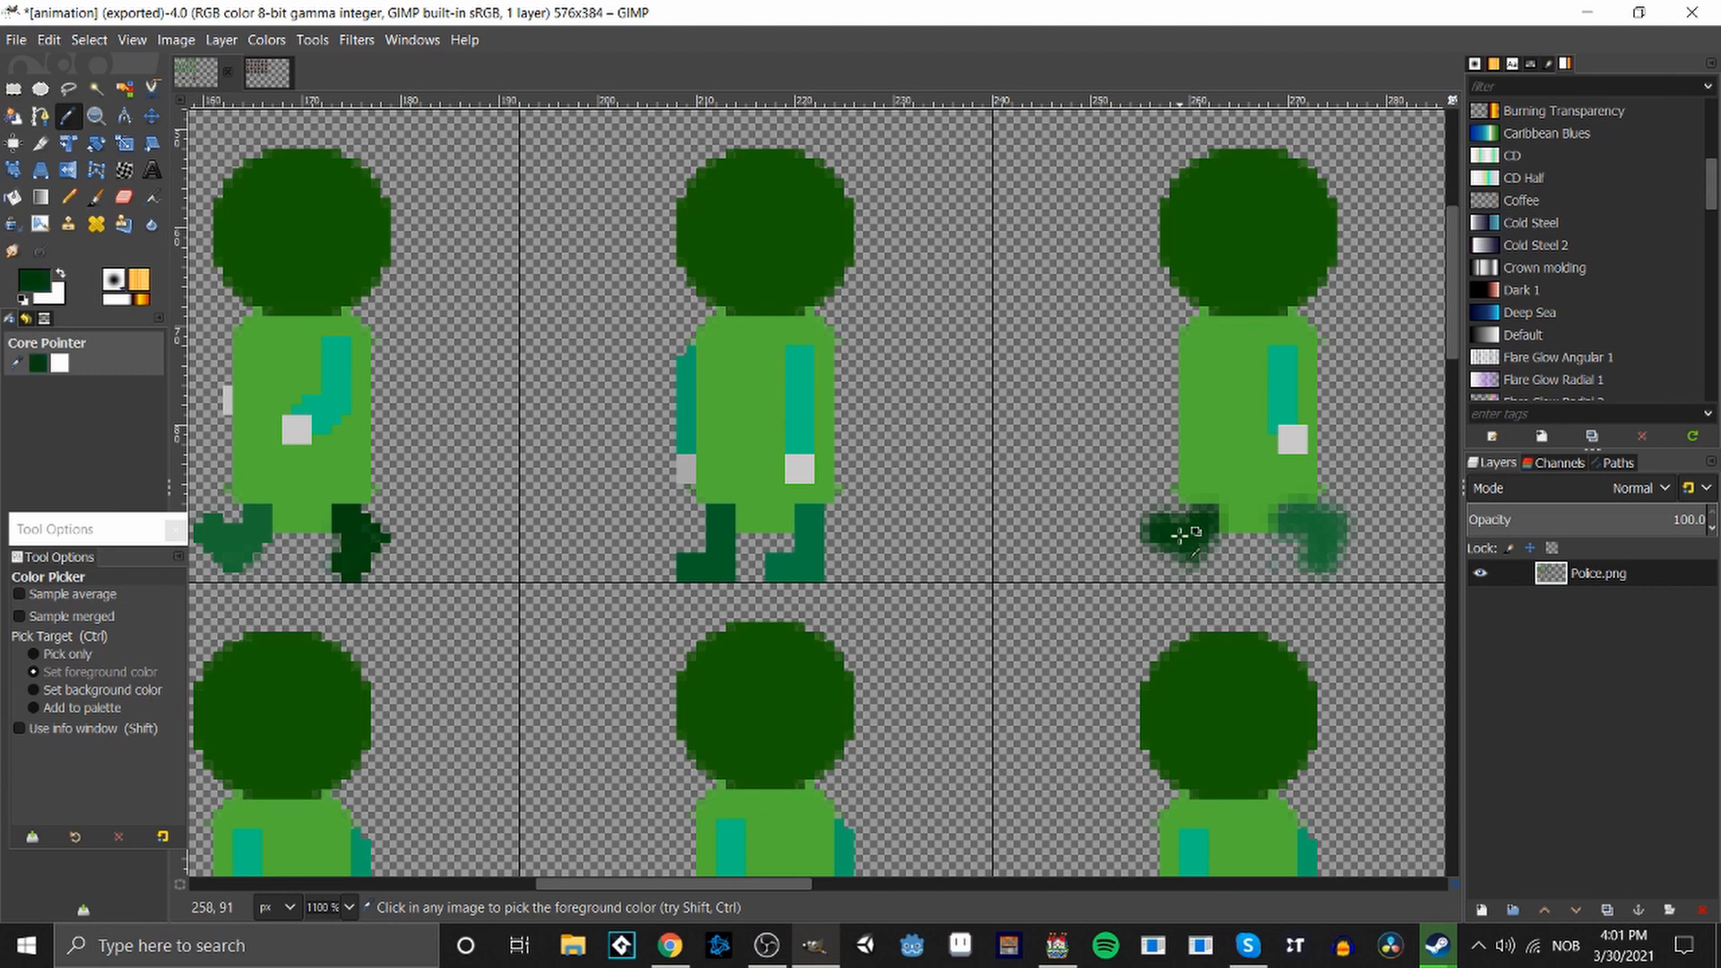
pyautogui.scroll(2, 1264, 569)
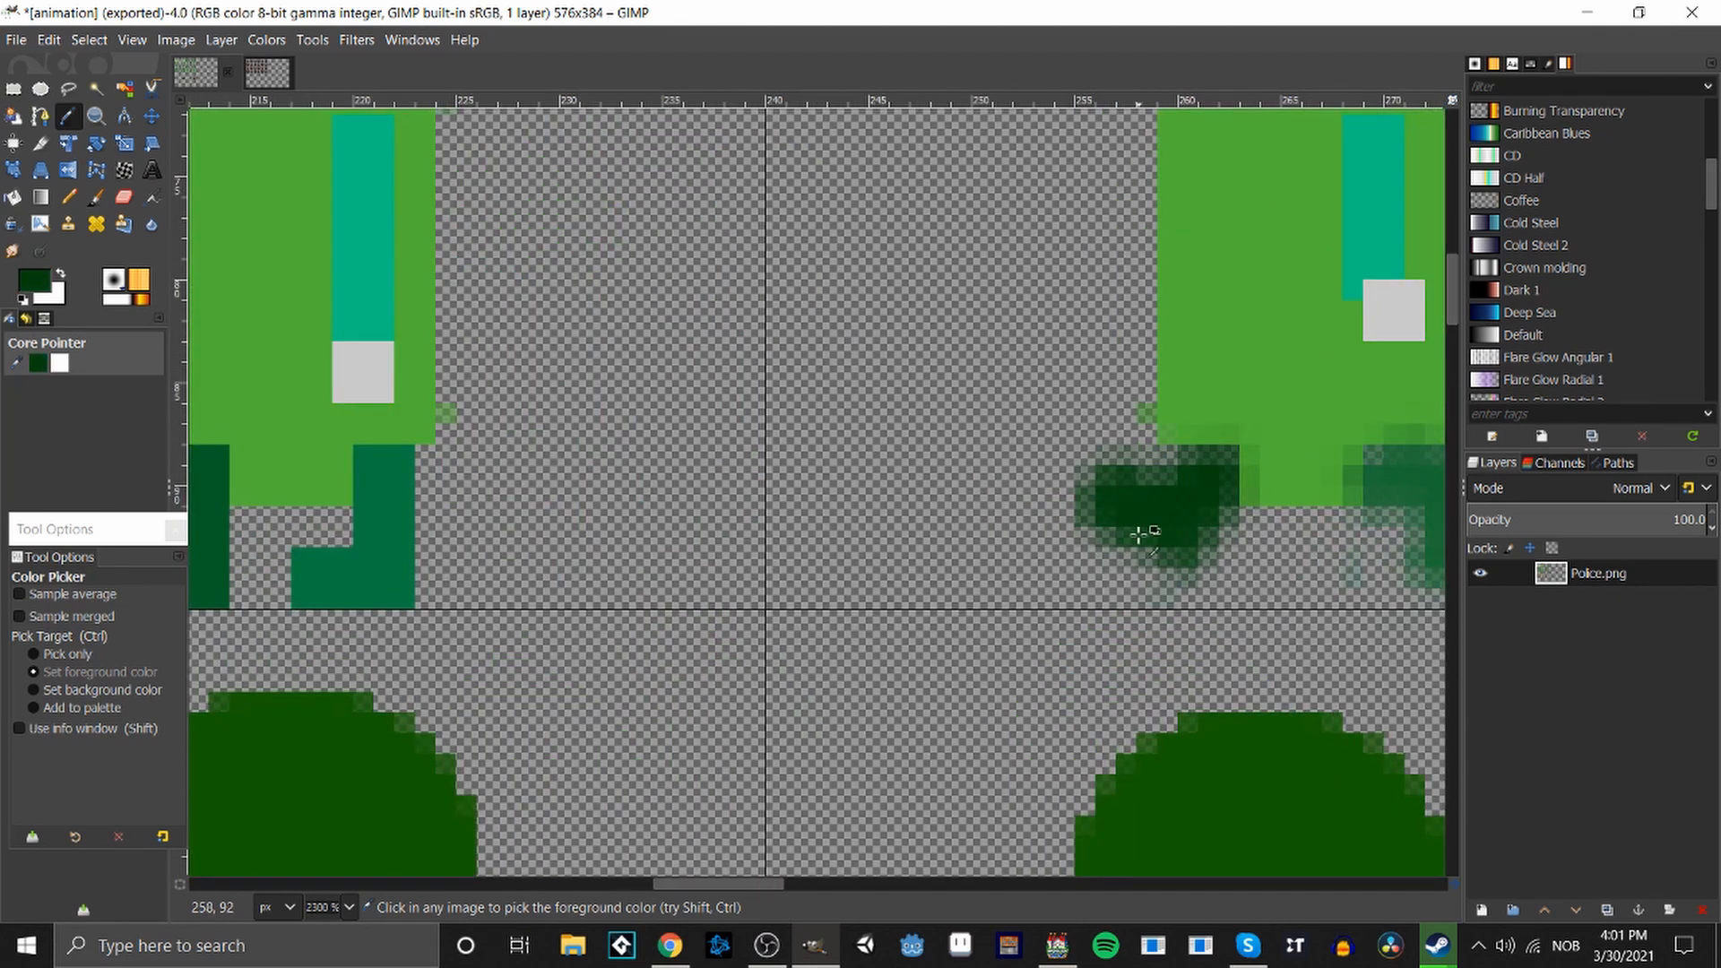
pyautogui.press('n')
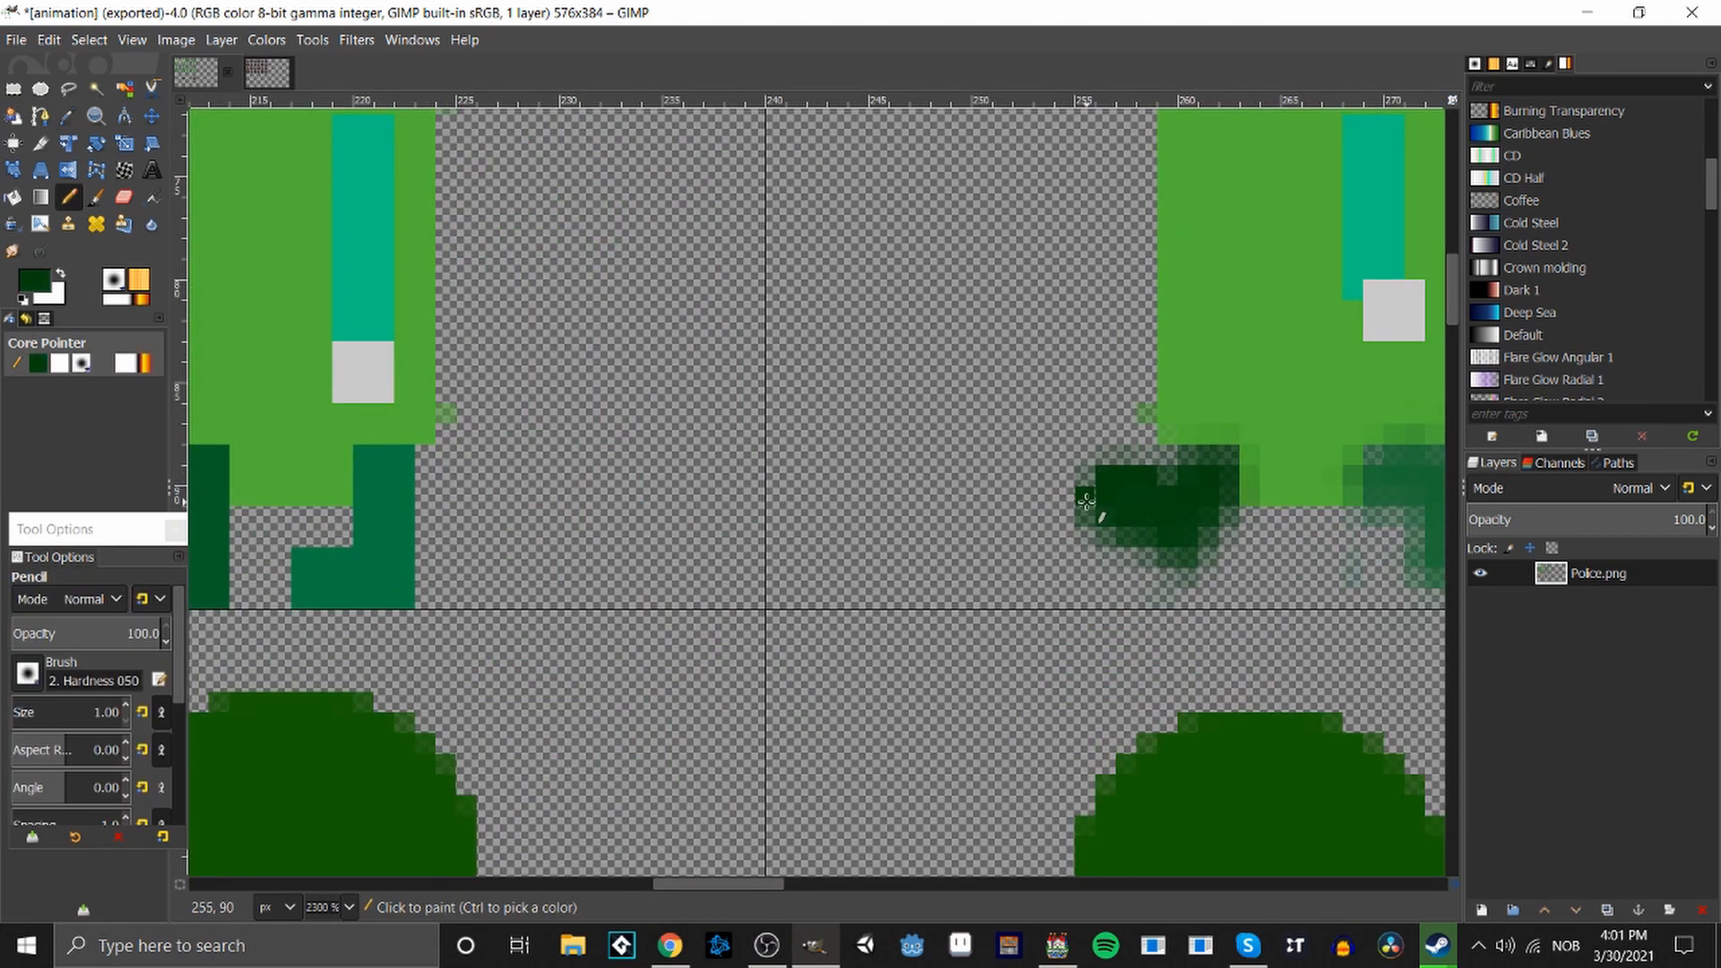
pyautogui.moveTo(1085, 501)
pyautogui.mouseDown()
pyautogui.moveTo(1184, 573)
pyautogui.moveTo(1228, 518)
pyautogui.moveTo(1189, 541)
pyautogui.moveTo(1174, 526)
pyautogui.moveTo(1214, 507)
pyautogui.moveTo(1224, 470)
pyautogui.moveTo(1176, 484)
pyautogui.mouseUp()
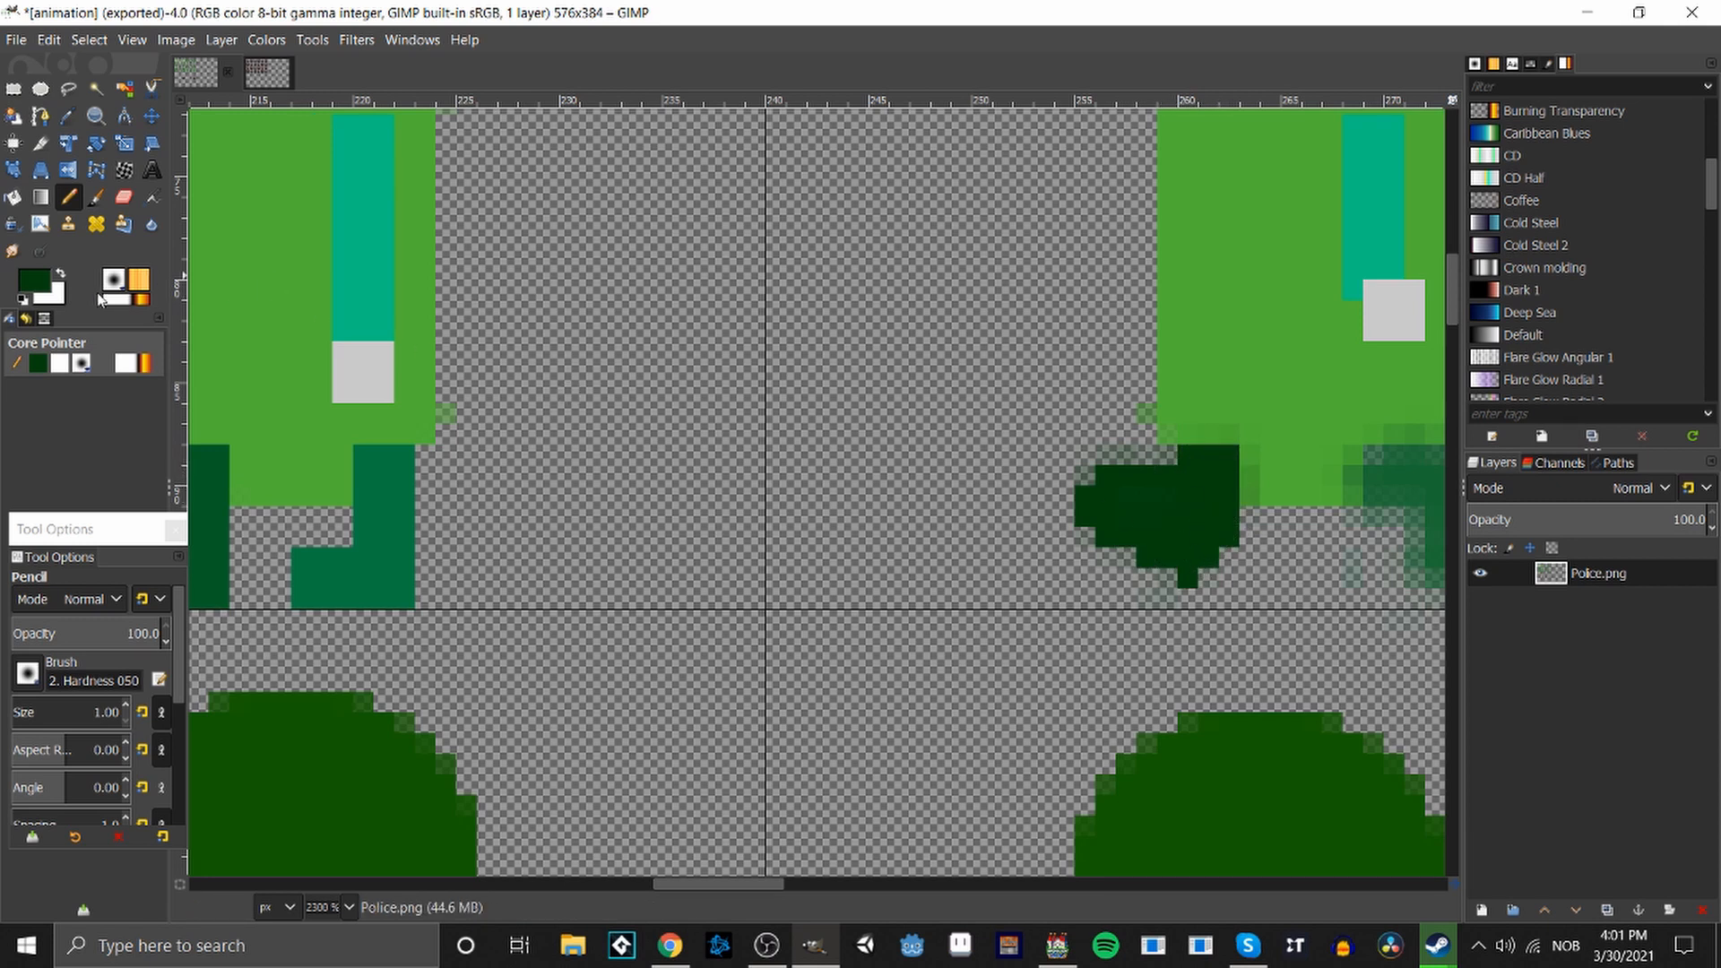
# Delete the stray pixel beside the body's left edge and the blurred pixels around the sixth figure's dark leg.
pyautogui.press('r')
pyautogui.moveTo(1044, 369)
pyautogui.mouseDown()
pyautogui.moveTo(1095, 428)
pyautogui.moveTo(1185, 473)
pyautogui.mouseUp()
pyautogui.click(1184, 522)
pyautogui.click(19, 683)
pyautogui.click(1176, 507)
pyautogui.moveTo(1037, 448); pyautogui.dragTo(1212, 608)
pyautogui.press('Delete')
pyautogui.click(1050, 591)
pyautogui.press('Delete')
pyautogui.click(1121, 594)
pyautogui.click(1158, 571)
pyautogui.press('Delete')
pyautogui.click(1258, 608)
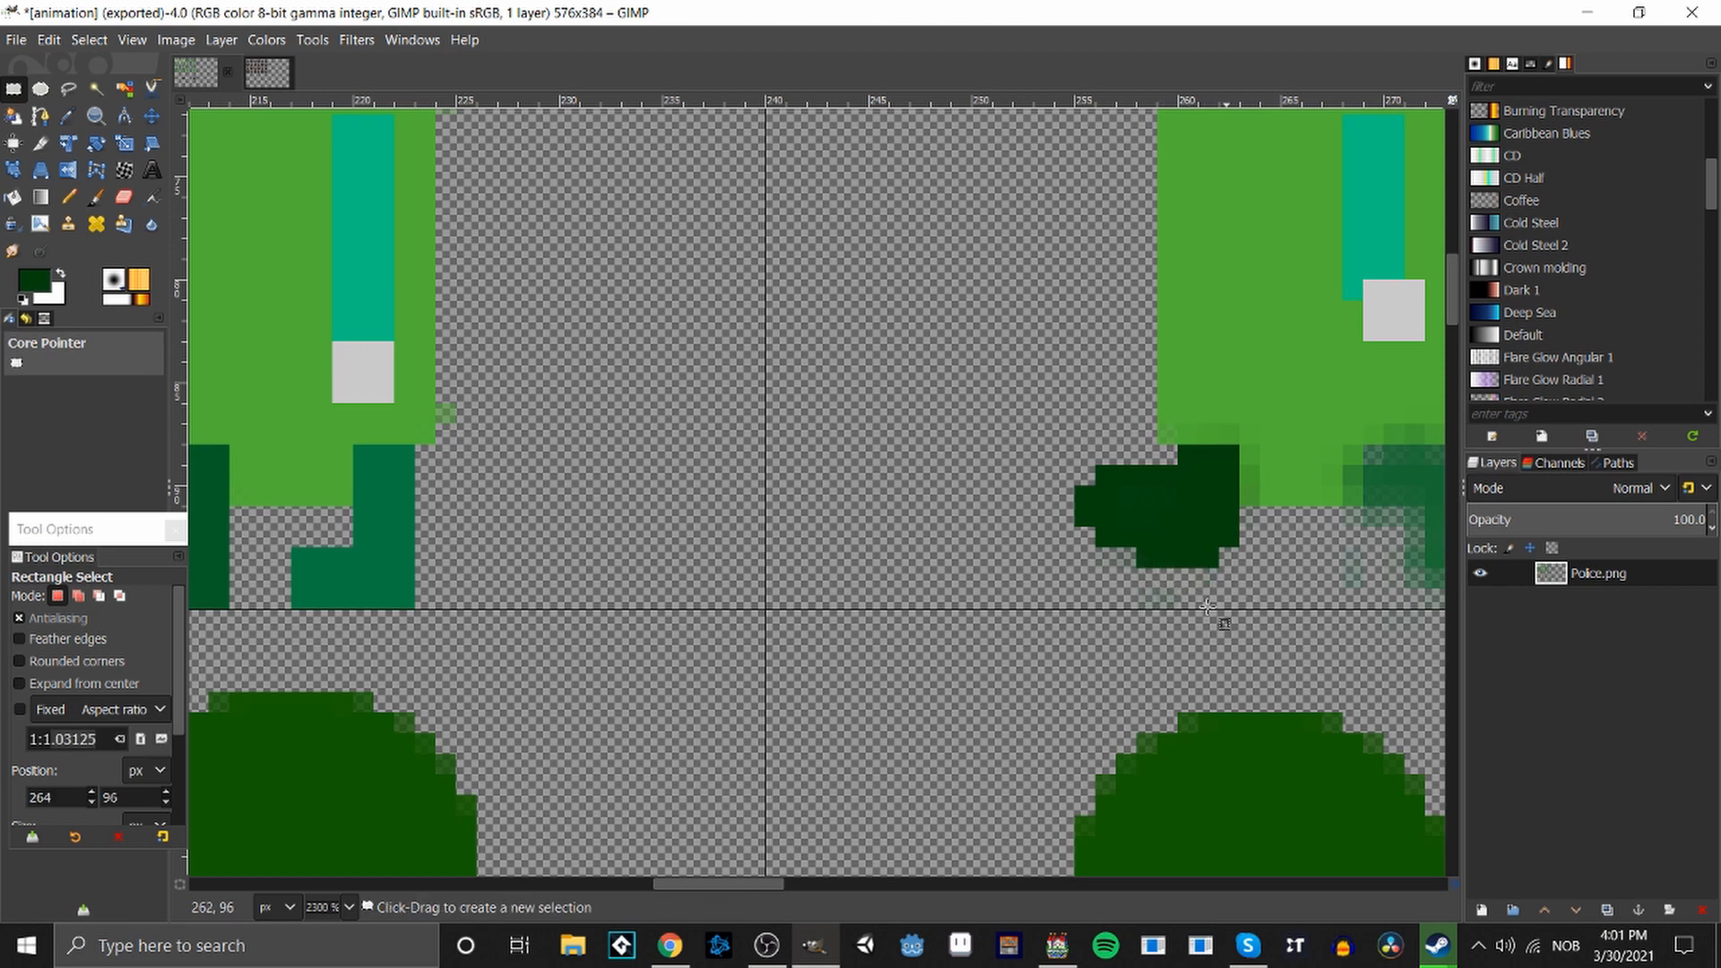
# Sample the medium green from the sixth figure's right leg and repaint its blurred shape solid with the Pencil.
pyautogui.scroll(-4, 1207, 607)
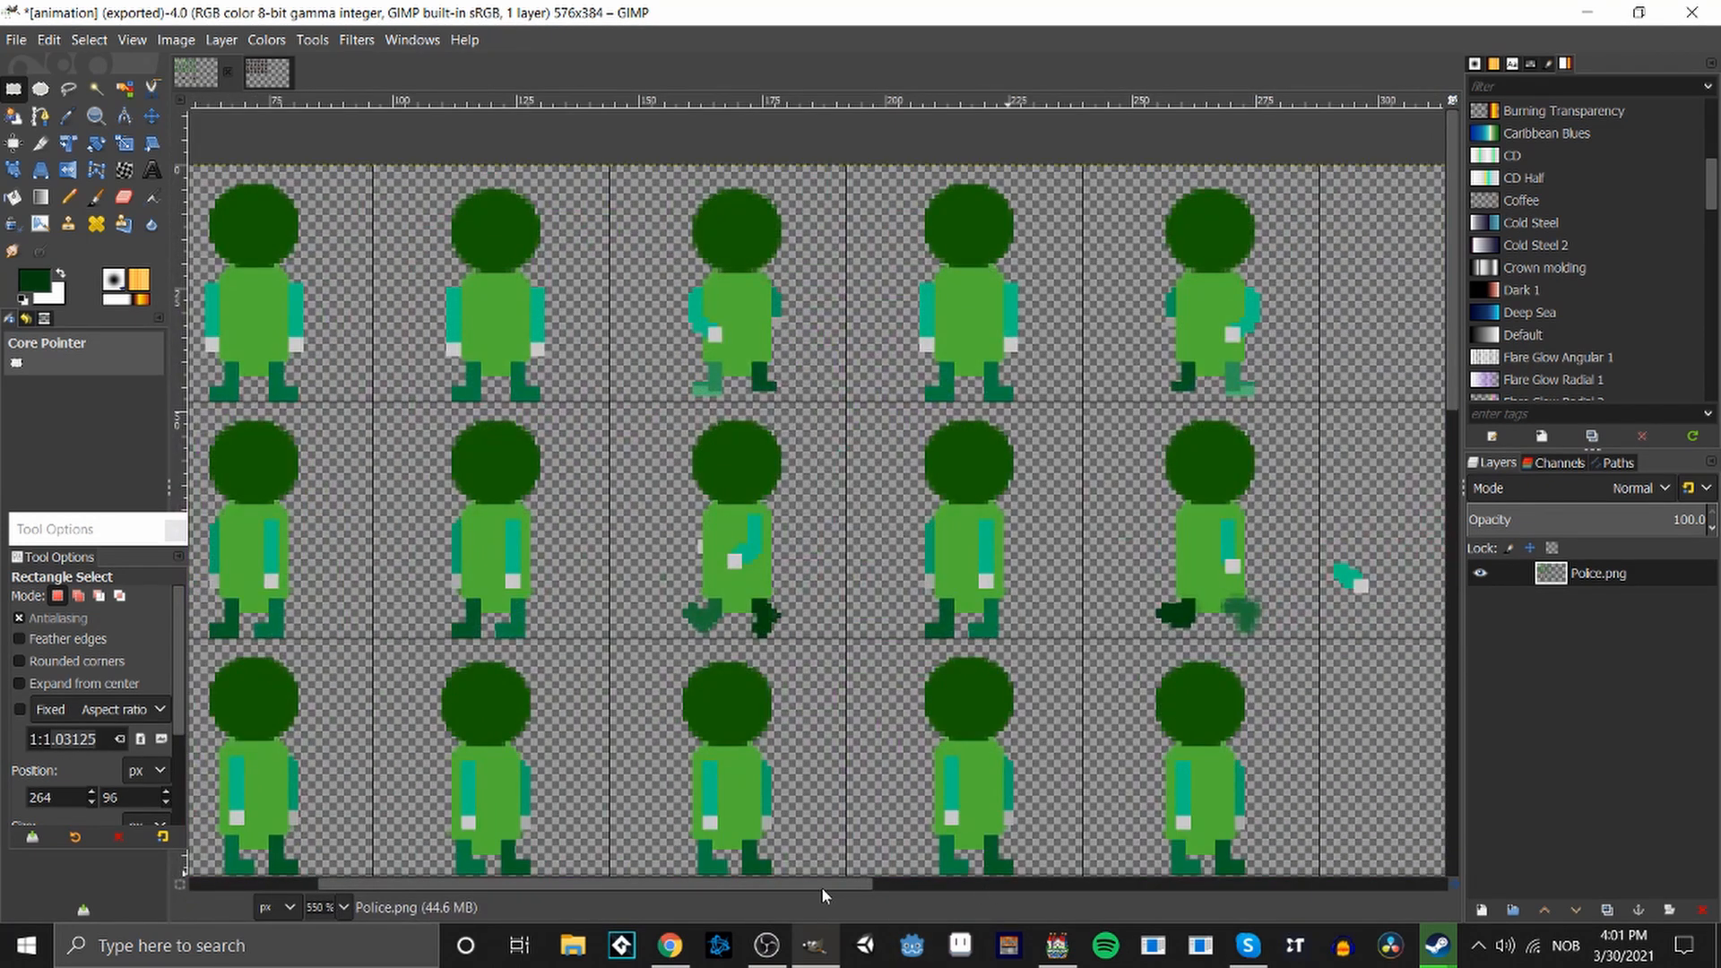
pyautogui.moveTo(821, 886); pyautogui.dragTo(911, 904)
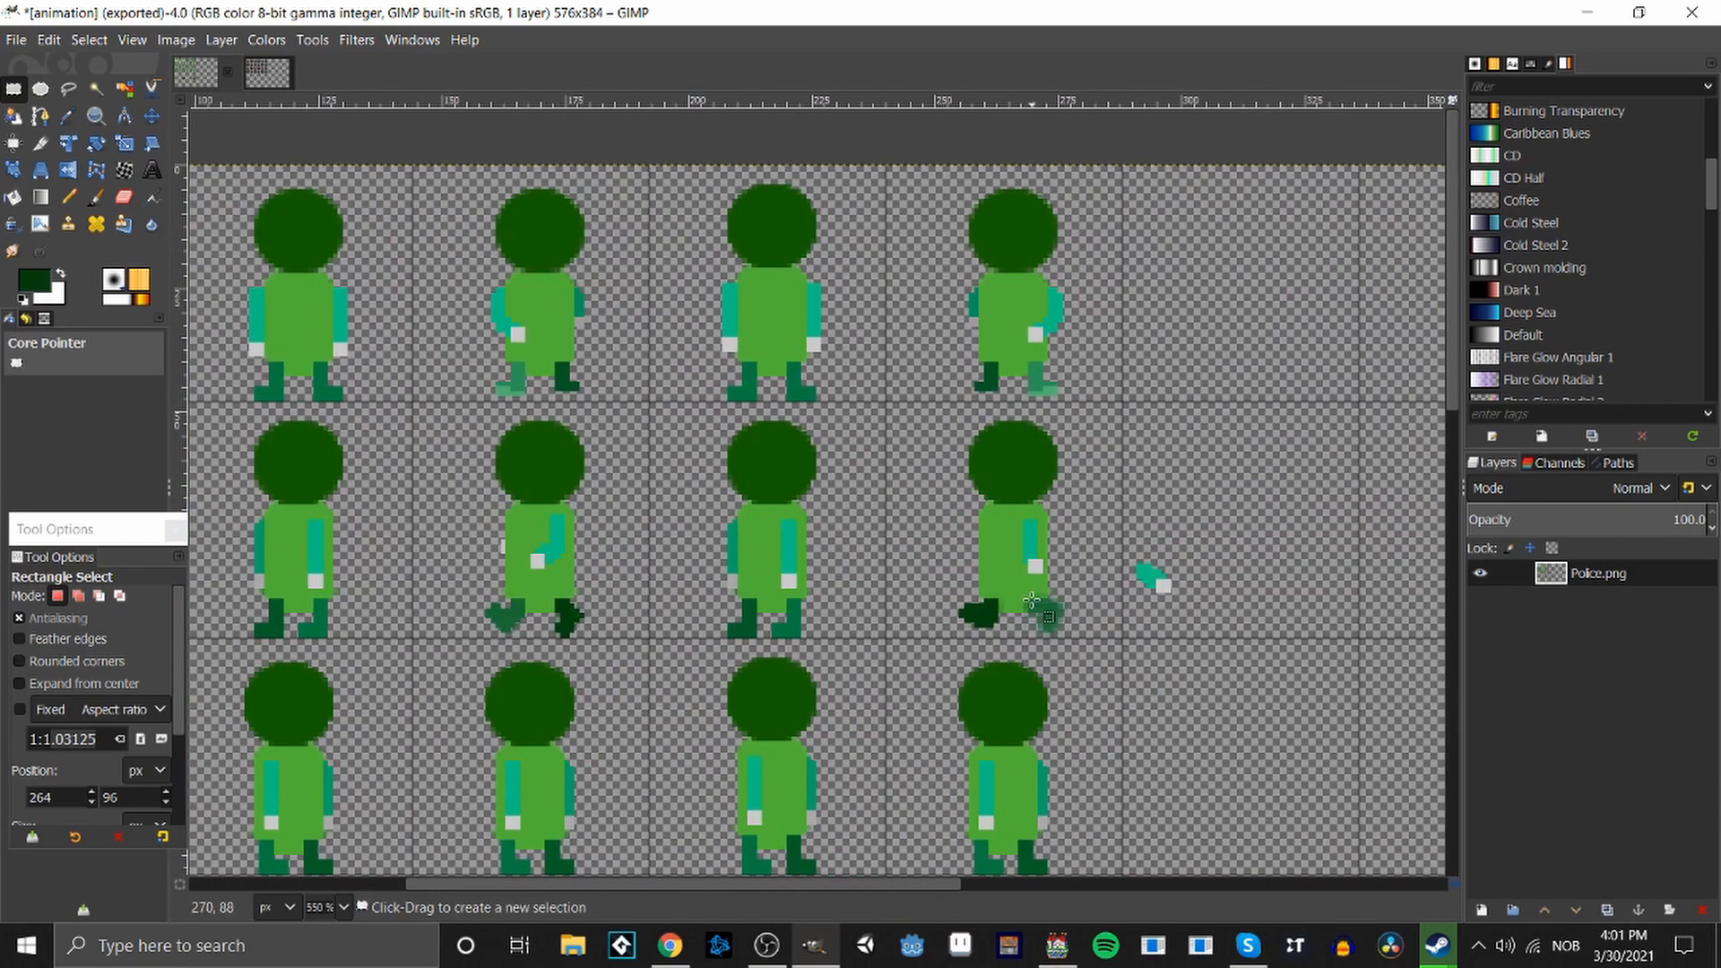
pyautogui.scroll(4, 1219, 733)
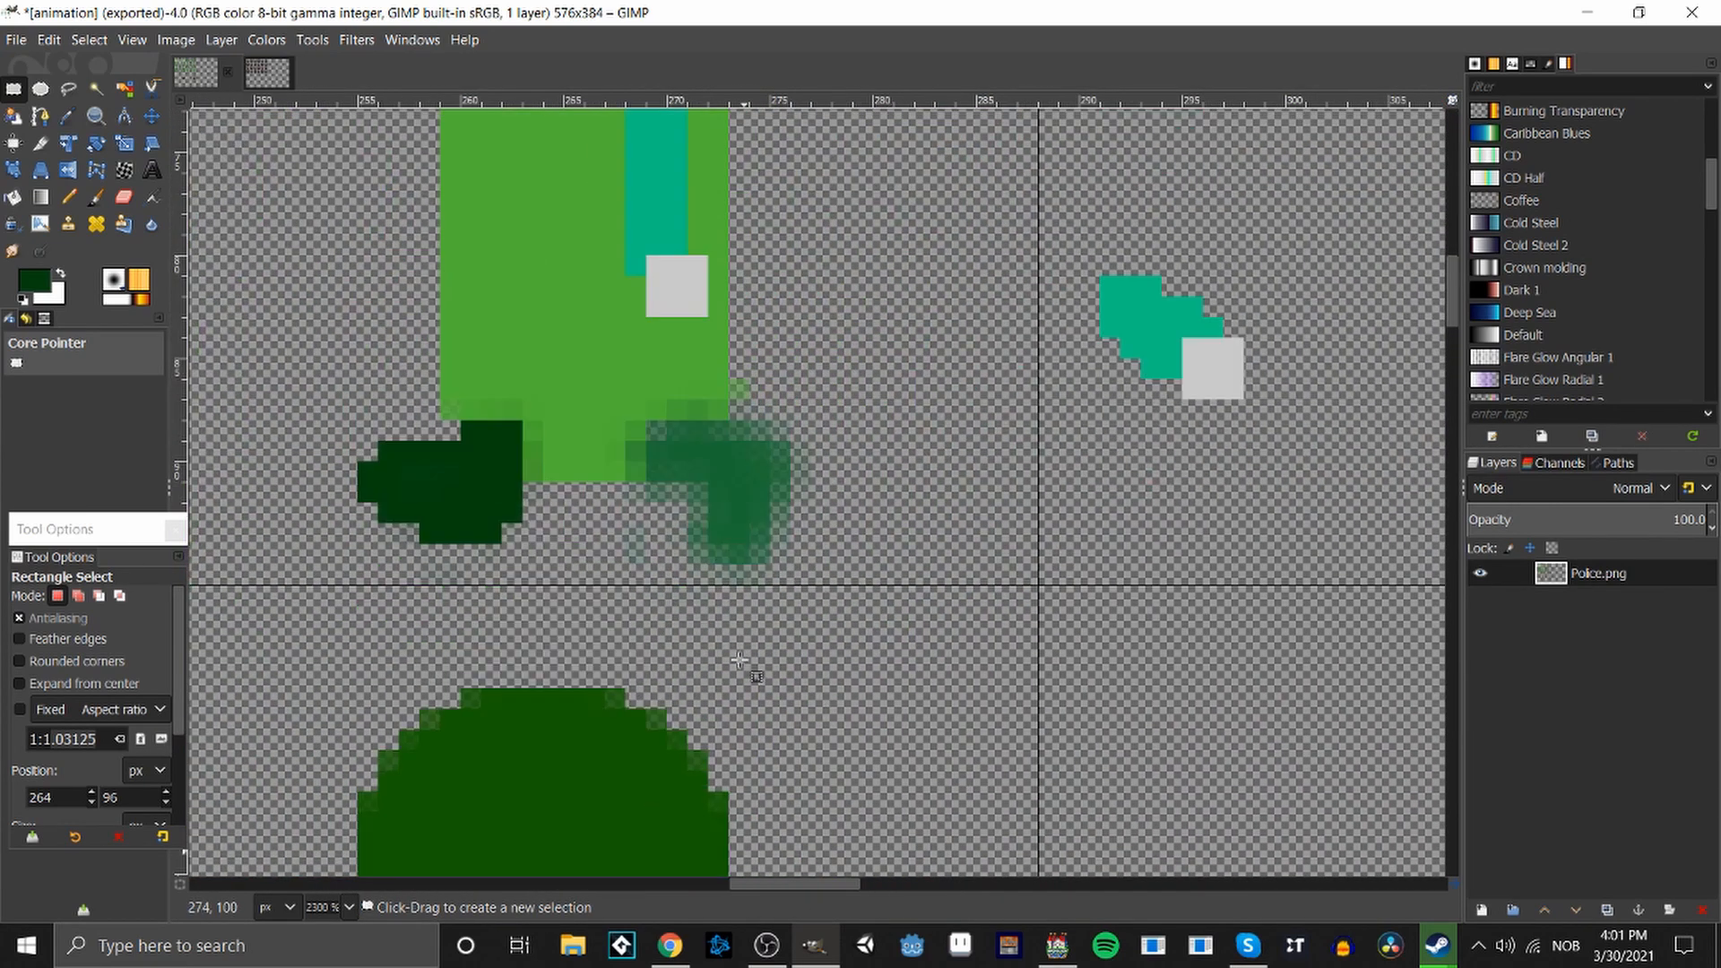
pyautogui.press('o')
pyautogui.click(691, 460)
pyautogui.press('n')
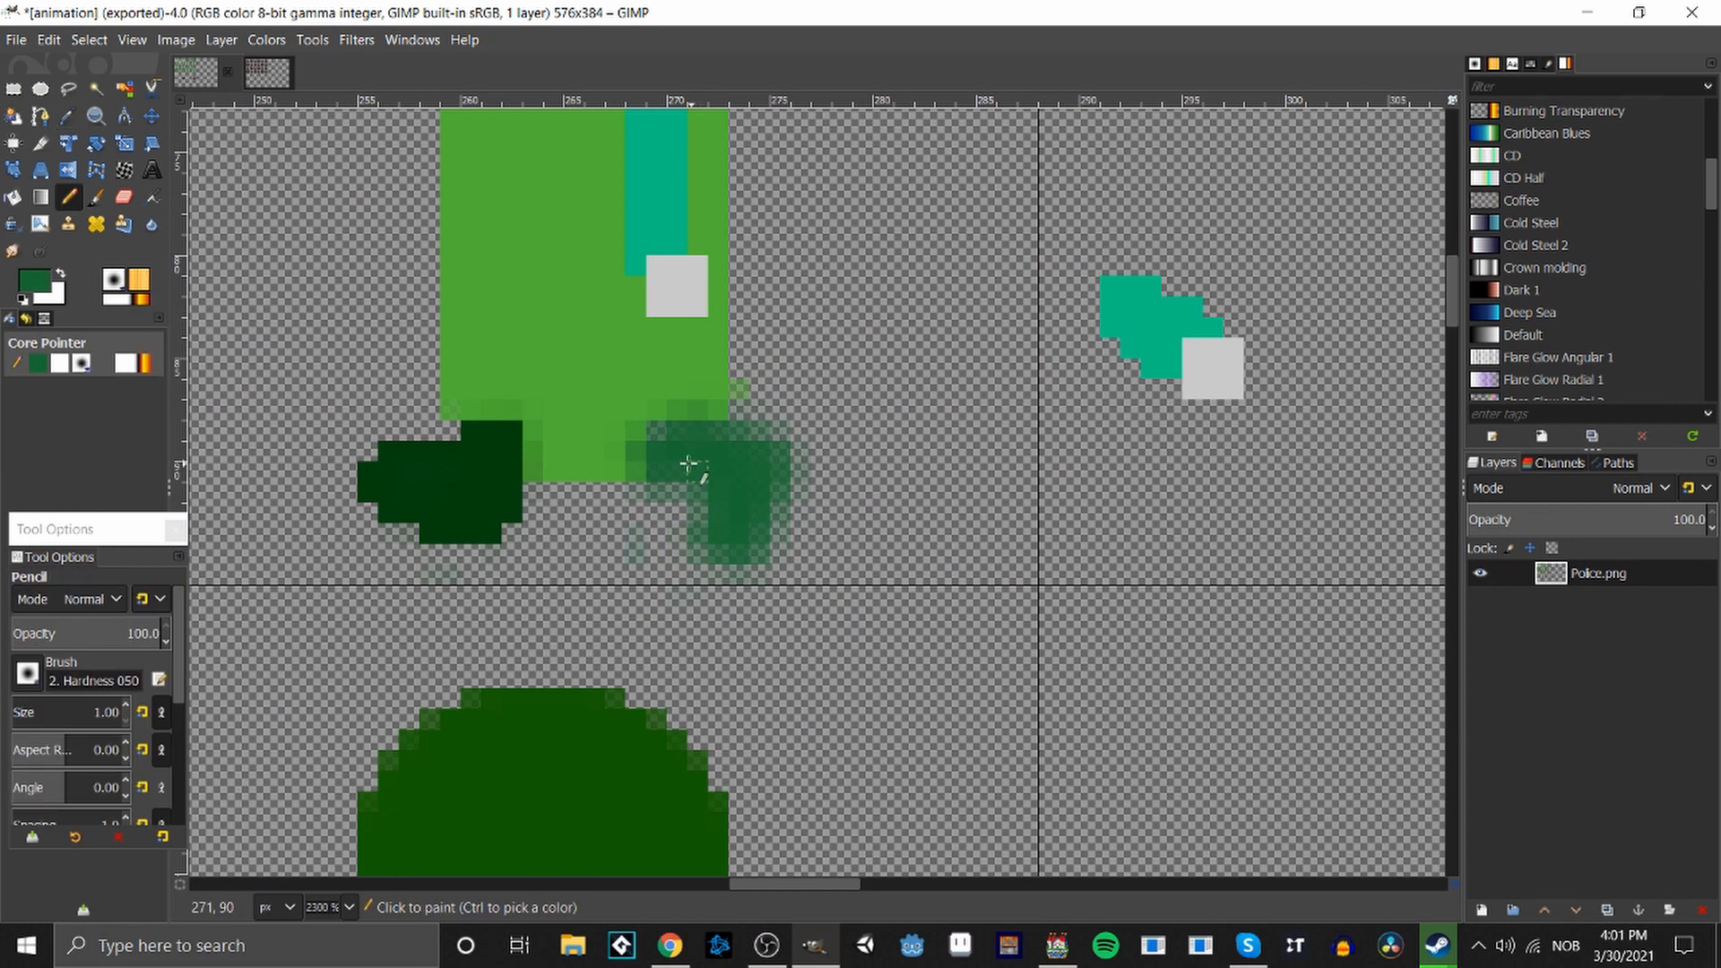
pyautogui.moveTo(656, 458); pyautogui.dragTo(685, 434)
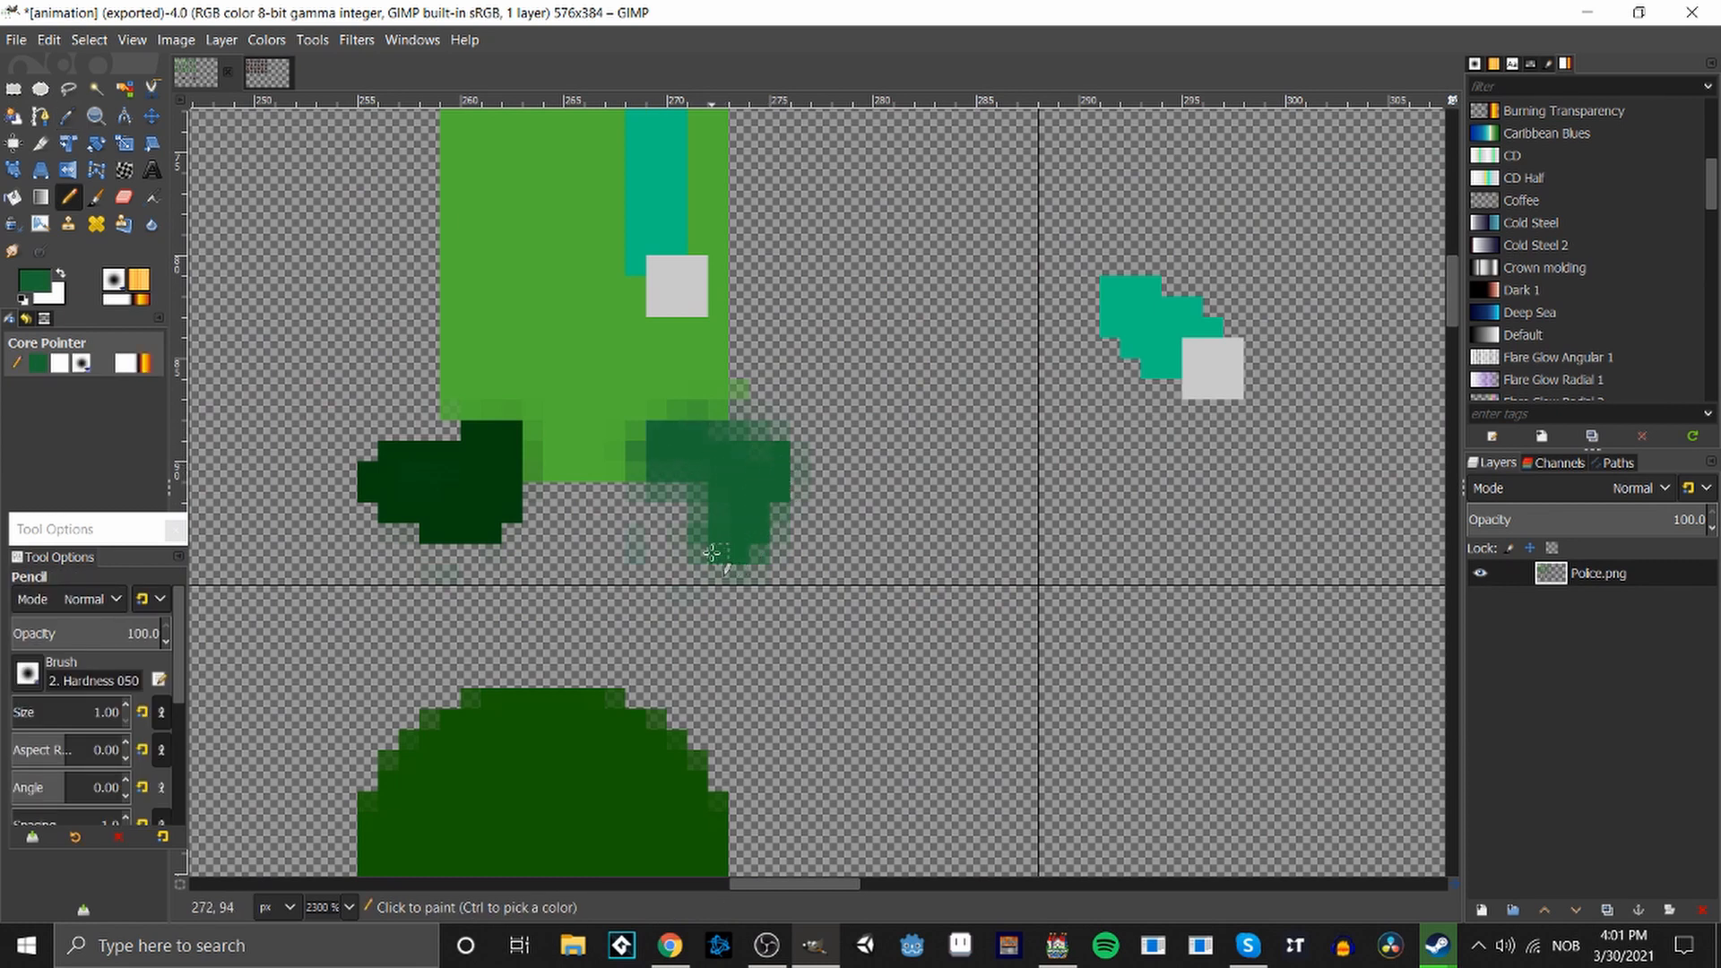
pyautogui.moveTo(712, 553); pyautogui.dragTo(706, 533)
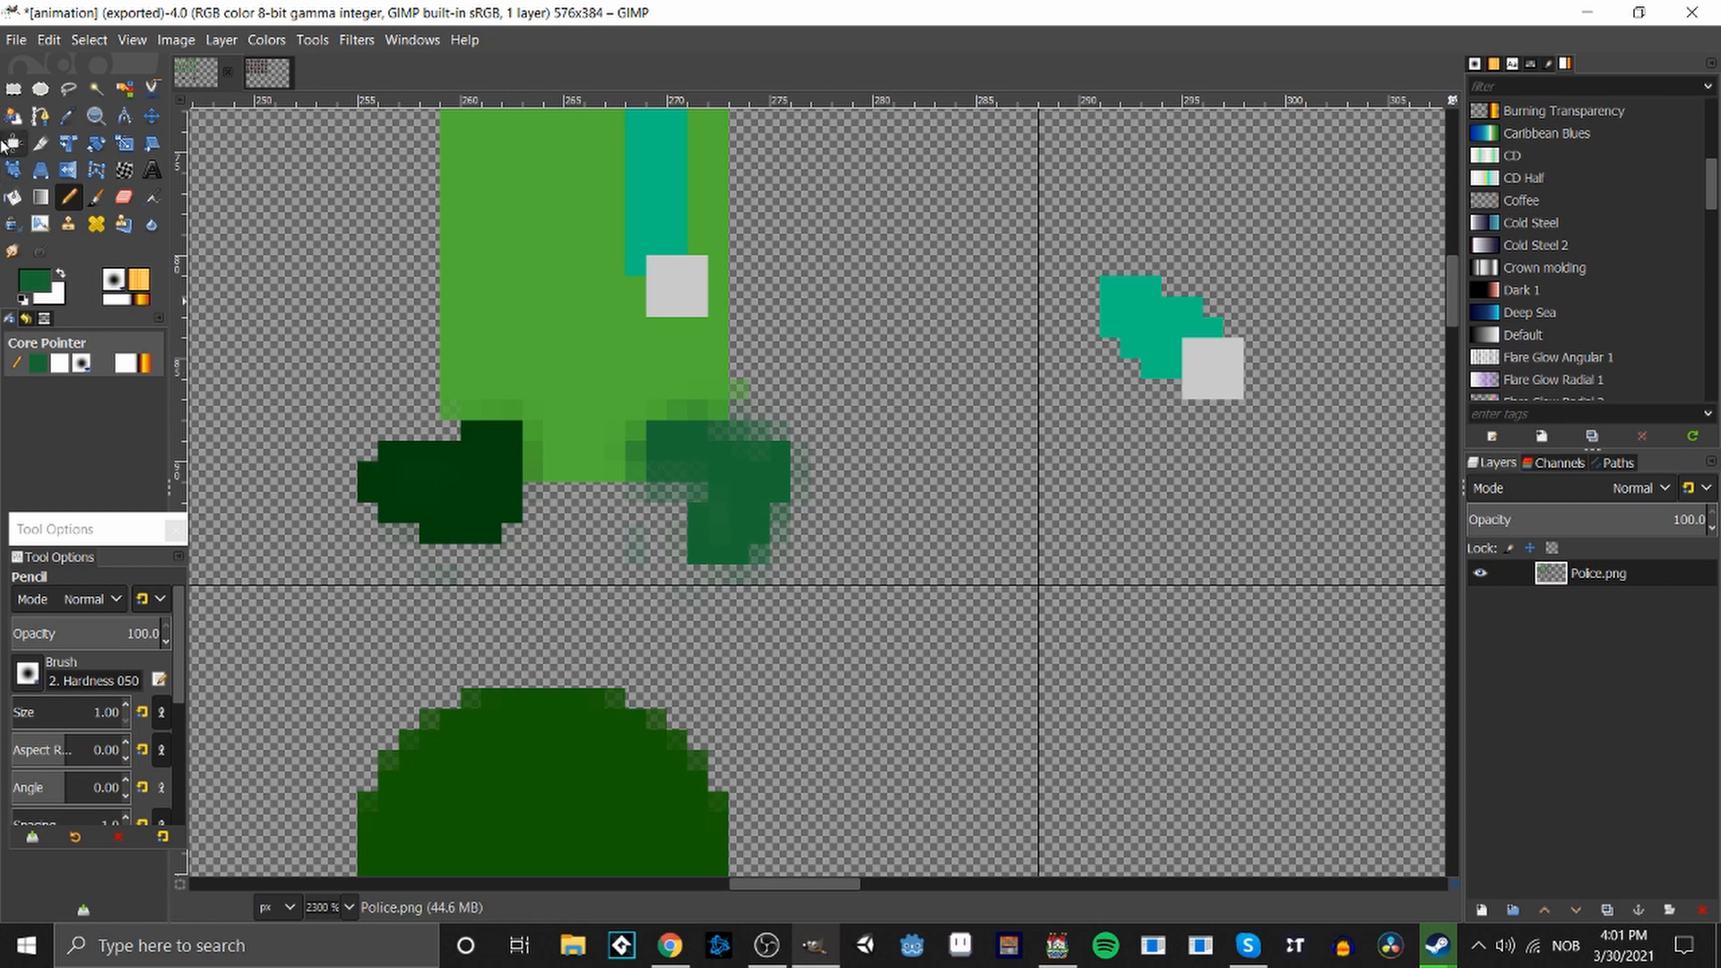
# Delete the blurred pixels below and inside the bend of the sixth figure's right leg.
pyautogui.press('r')
pyautogui.moveTo(642, 489); pyautogui.dragTo(708, 501)
pyautogui.press('Delete')
pyautogui.click(714, 586)
pyautogui.moveTo(602, 503)
pyautogui.mouseDown()
pyautogui.moveTo(664, 584)
pyautogui.moveTo(771, 587)
pyautogui.moveTo(772, 567)
pyautogui.mouseUp()
pyautogui.click(729, 620)
pyautogui.press('Delete')
pyautogui.click(822, 632)
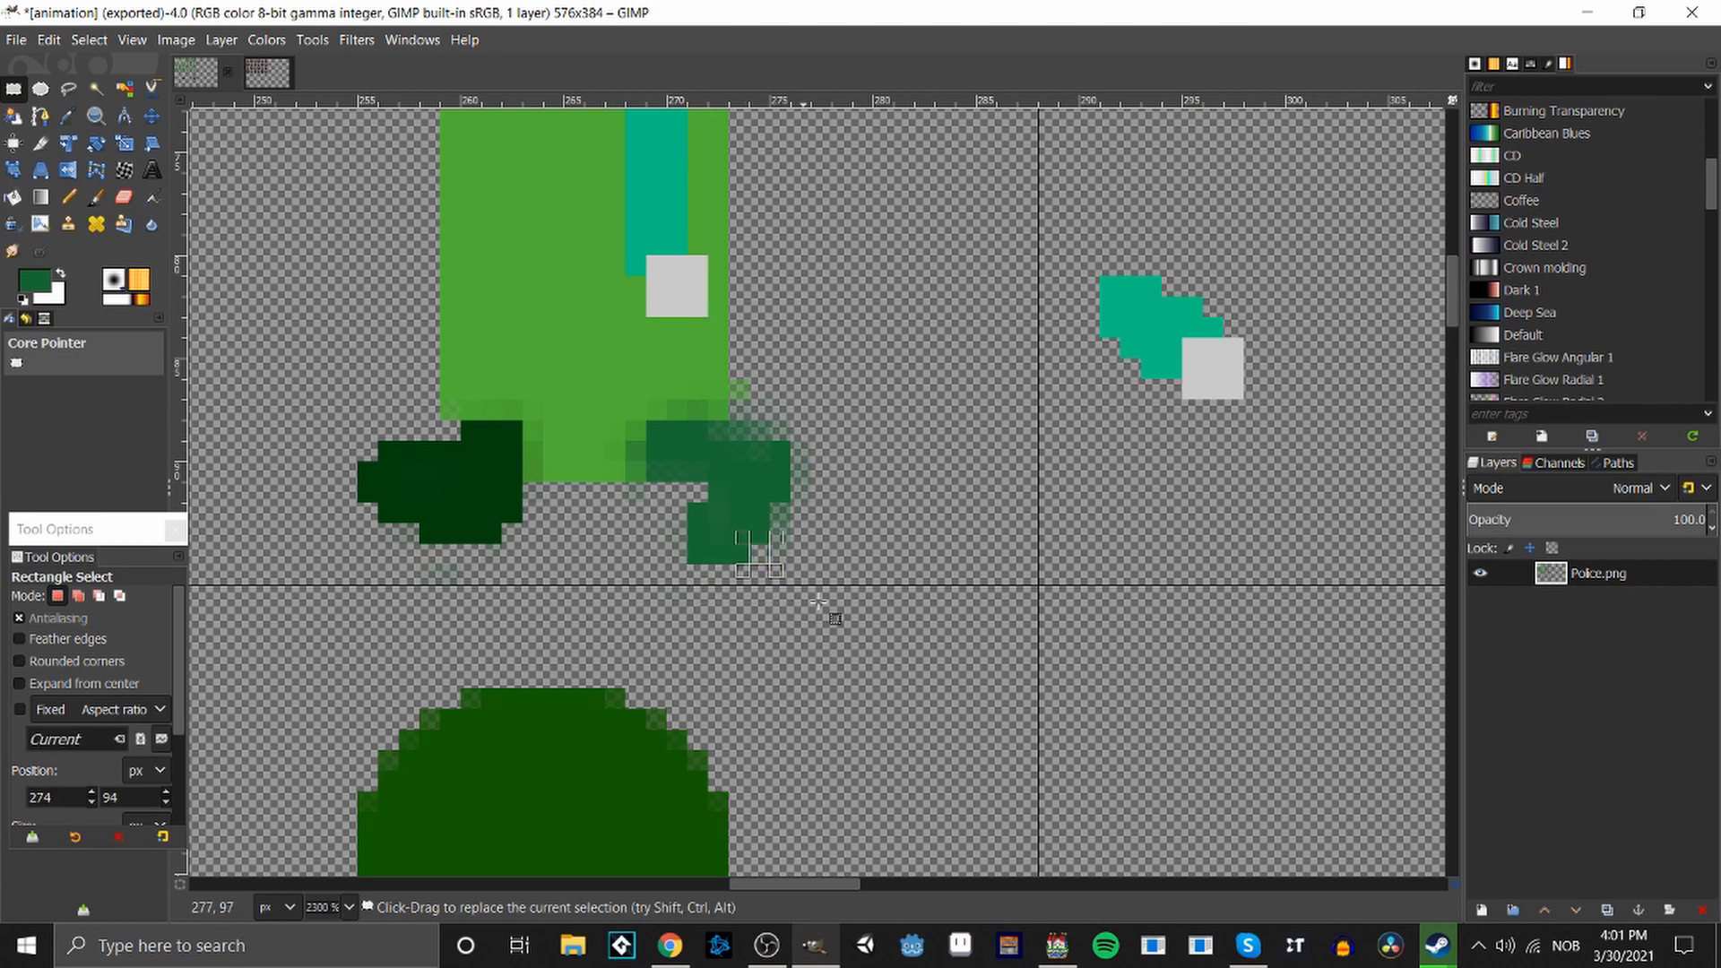
# Delete the blurred pixels along the outer edge of the sixth figure's right leg.
pyautogui.click(818, 603)
pyautogui.moveTo(772, 509); pyautogui.dragTo(800, 542)
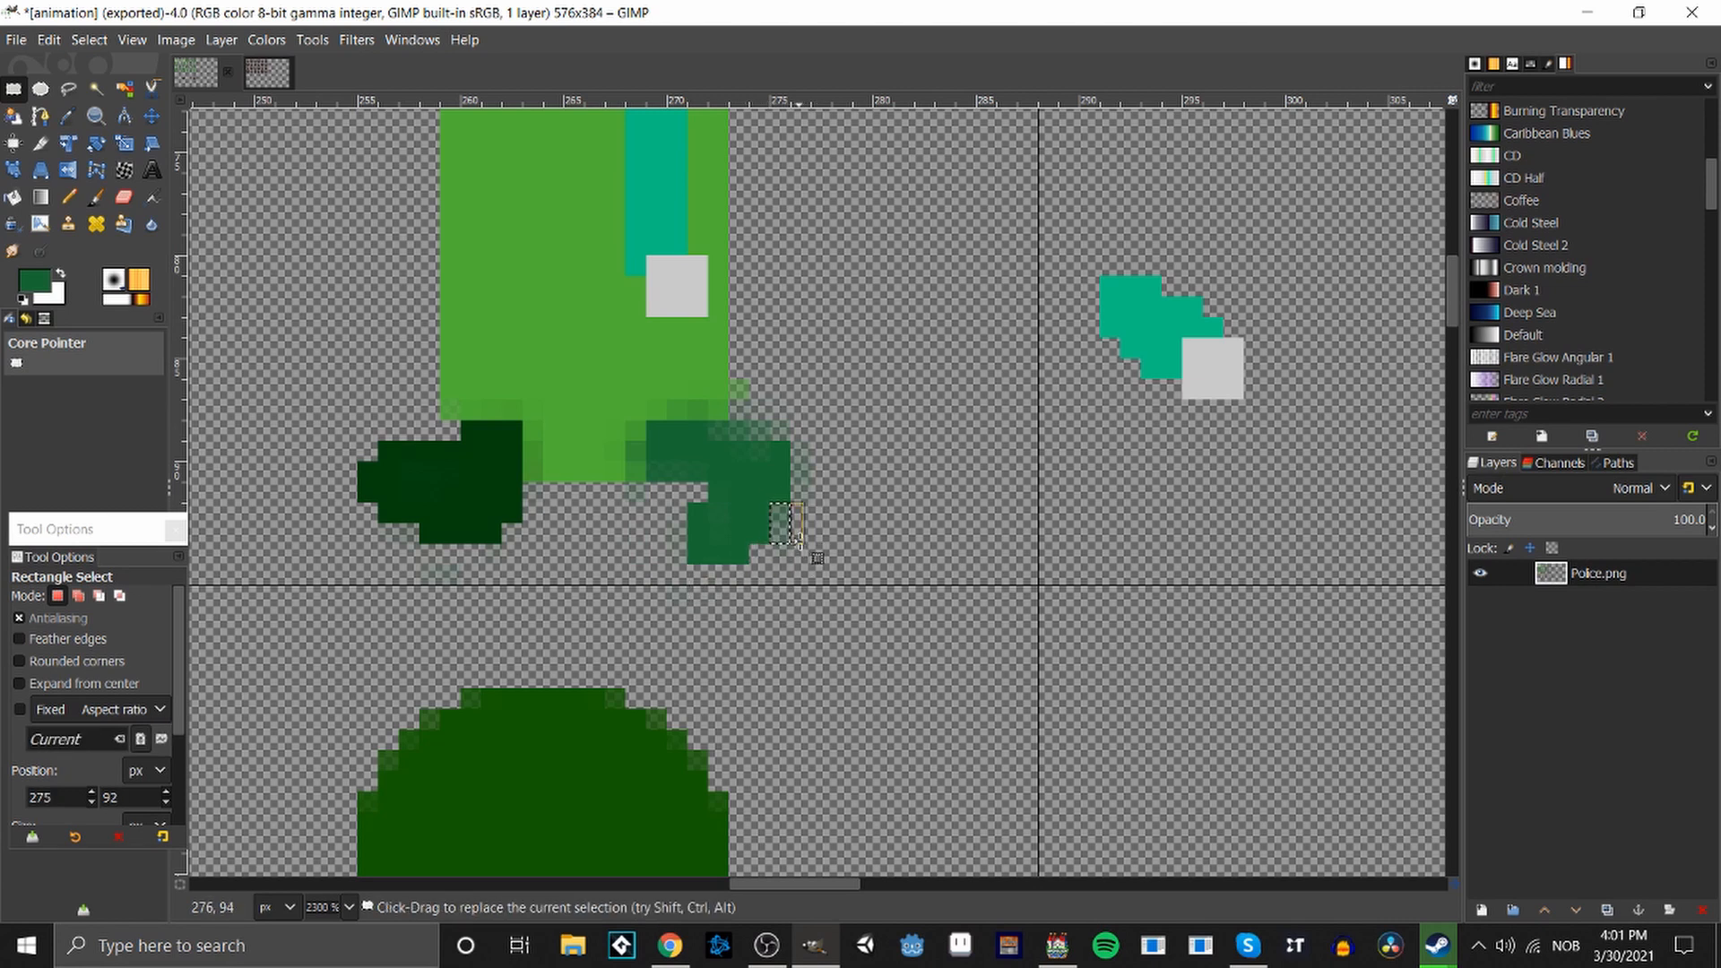
pyautogui.press('Delete')
pyautogui.click(858, 559)
pyautogui.moveTo(733, 425)
pyautogui.mouseDown()
pyautogui.moveTo(817, 446)
pyautogui.moveTo(850, 529)
pyautogui.mouseUp()
pyautogui.press('Delete')
pyautogui.click(850, 498)
pyautogui.press('Delete')
pyautogui.click(893, 564)
# Delete the stray pixels beside the lower right corner of the sixth figure's body and clear the selection.
pyautogui.moveTo(734, 366); pyautogui.dragTo(770, 418)
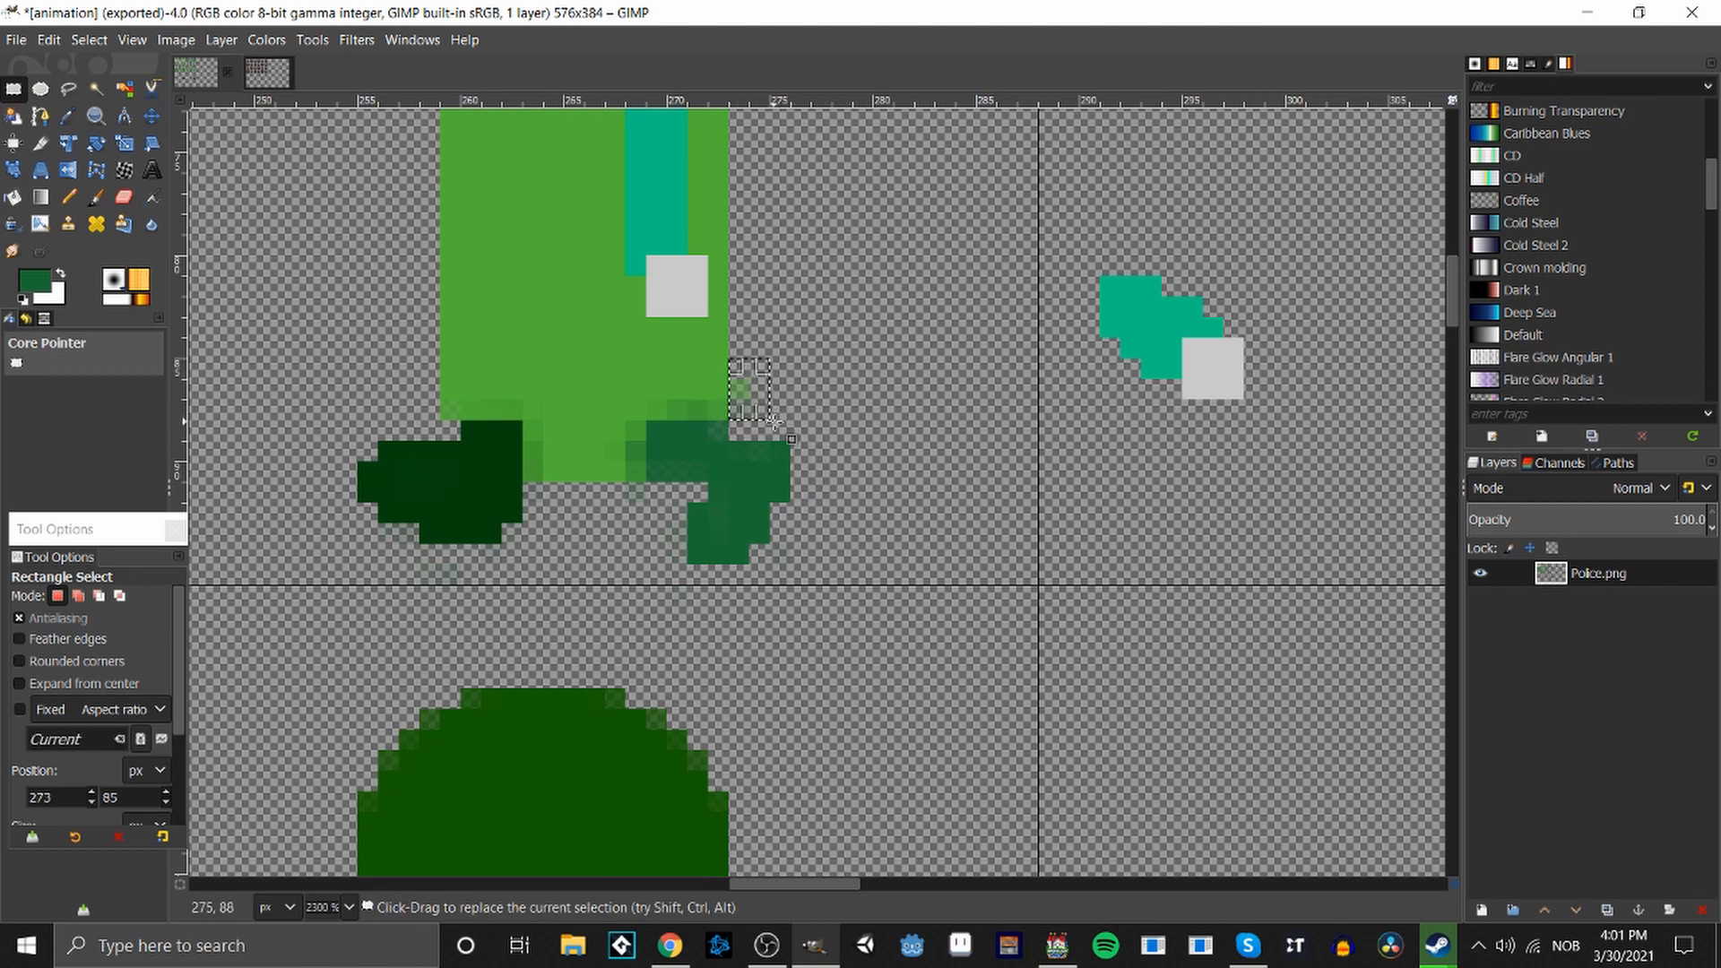
pyautogui.press('Delete')
pyautogui.click(1017, 523)
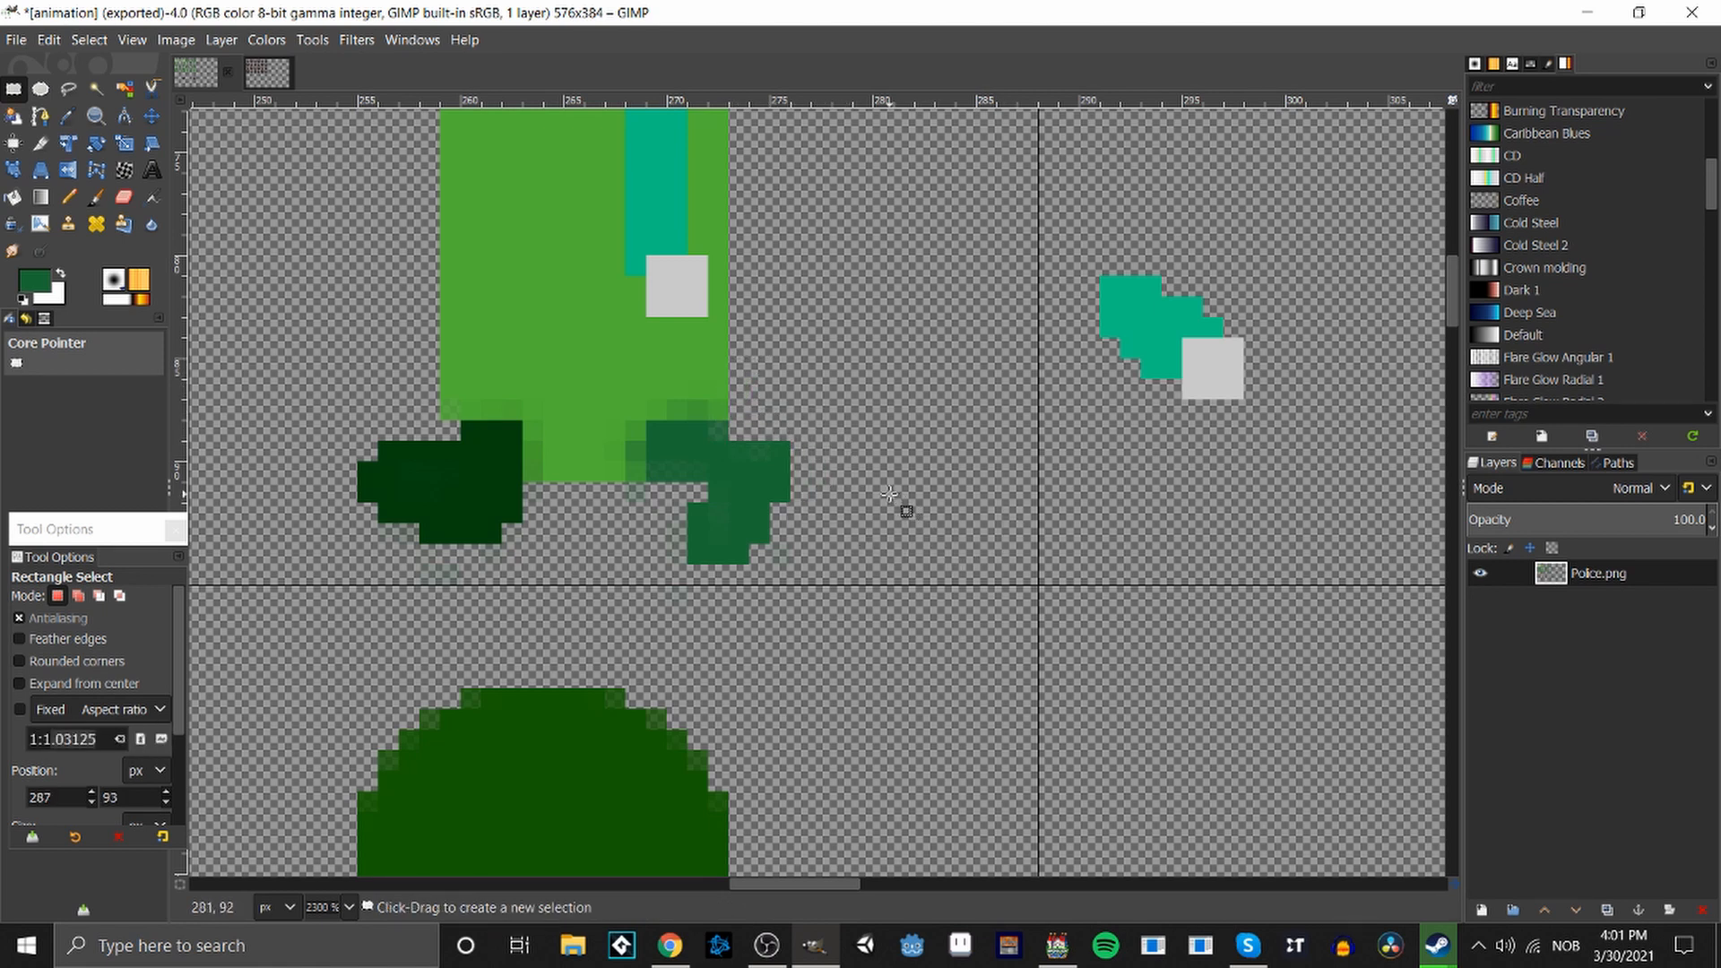
# Delete both bent legs and the bottom strip of the body from the second row's sixth figure.
pyautogui.scroll(-4, 889, 494)
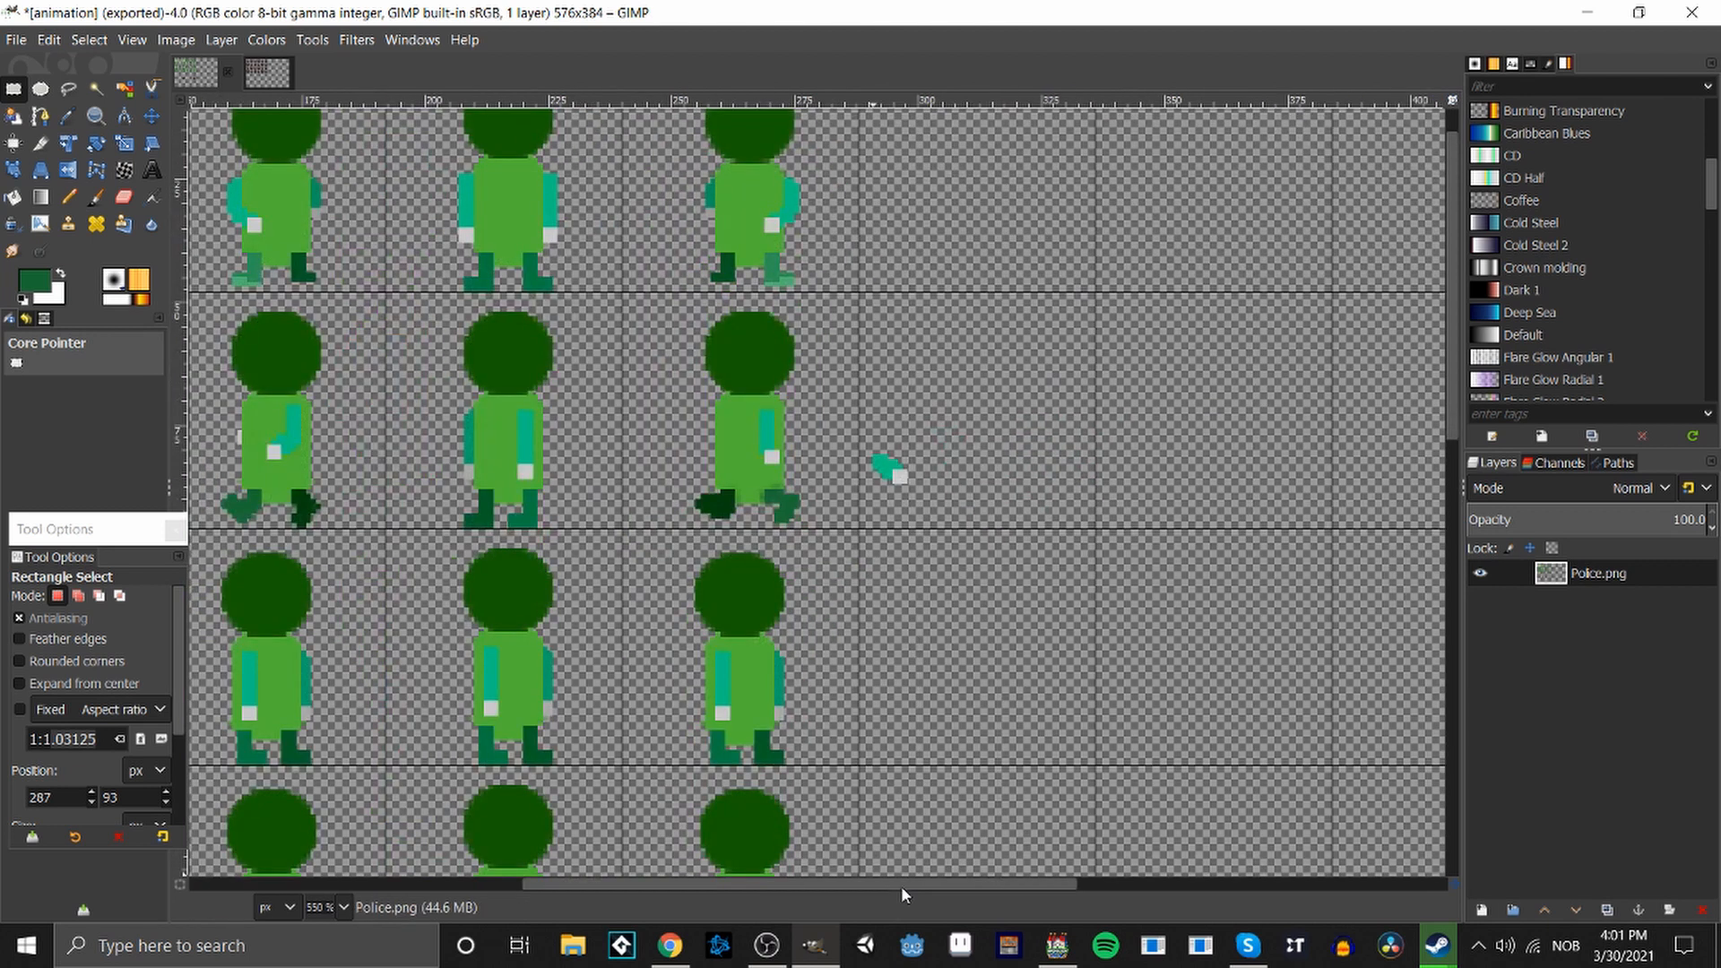
pyautogui.moveTo(901, 886); pyautogui.dragTo(808, 897)
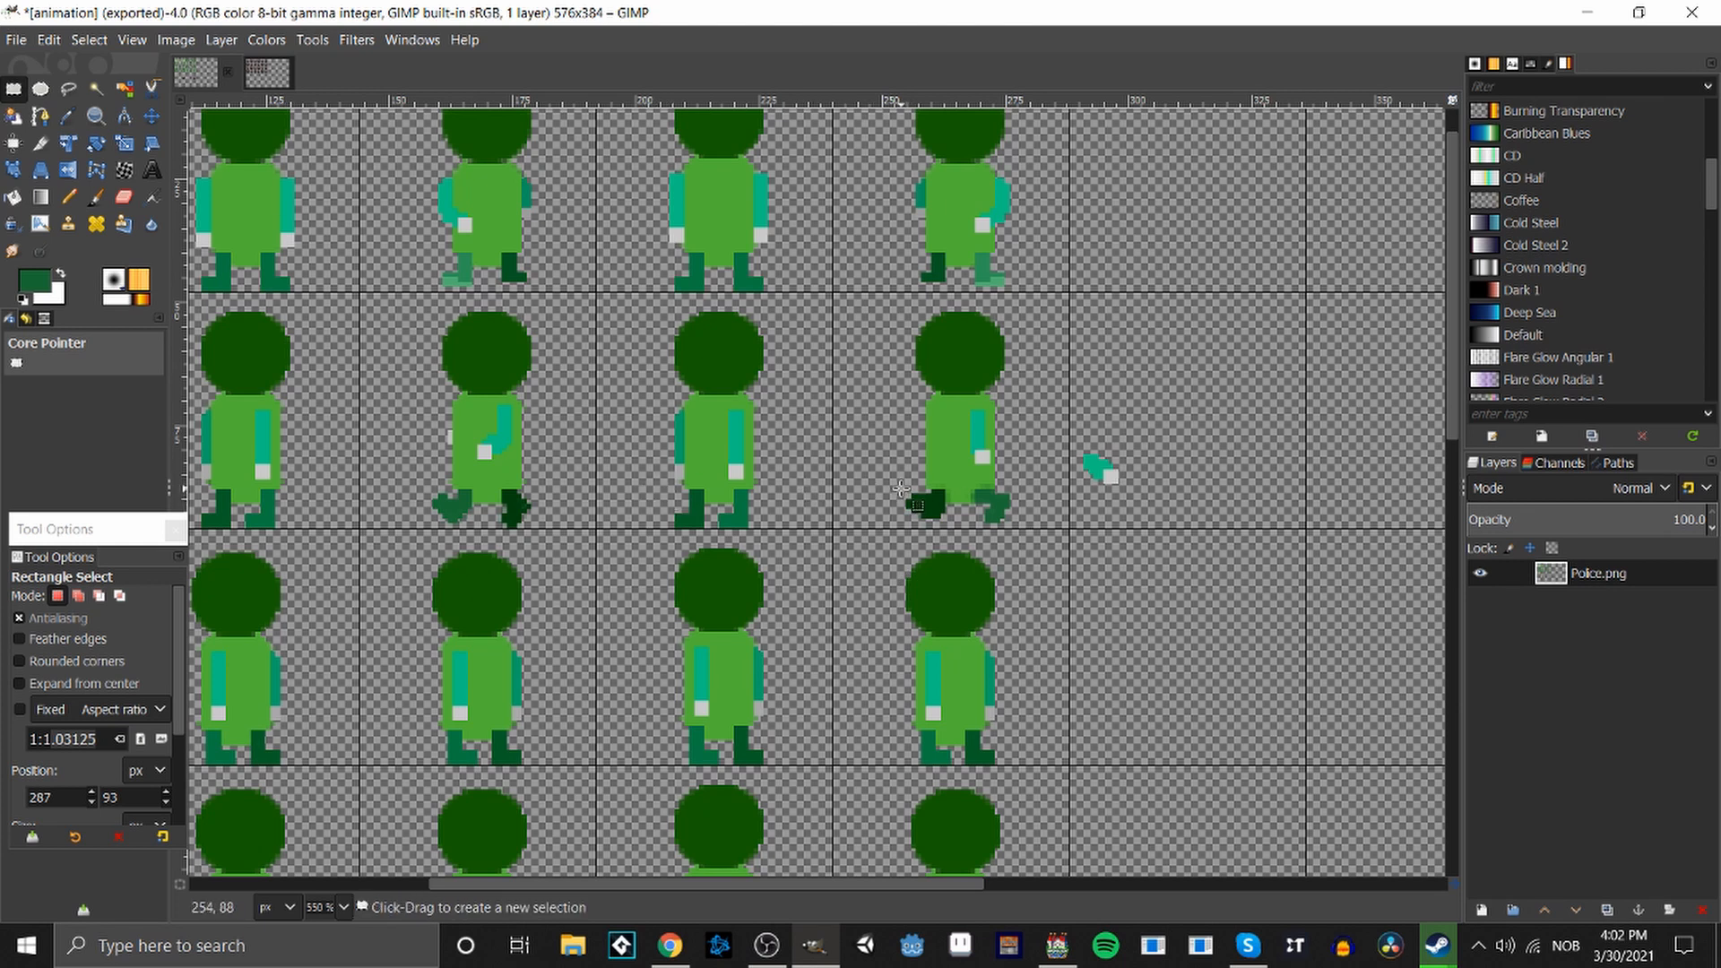
pyautogui.moveTo(901, 489); pyautogui.dragTo(1029, 533)
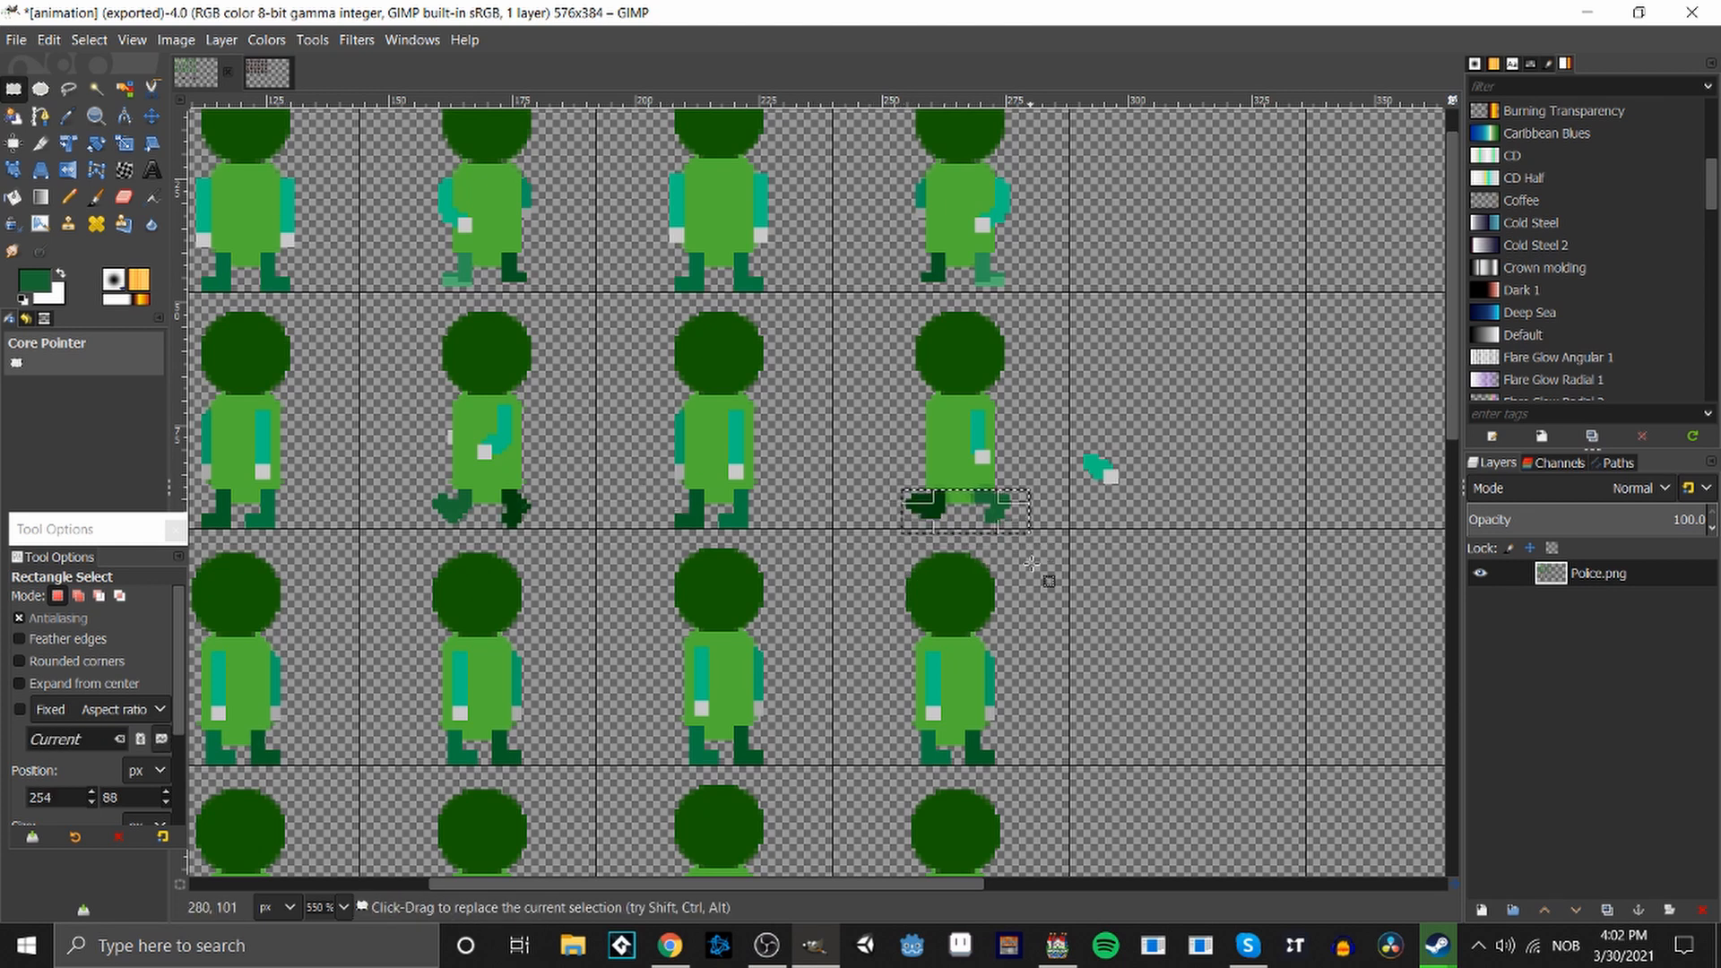
pyautogui.press('Delete')
pyautogui.click(1022, 623)
# Copy the fifth figure's standing legs and lower body strip, paste them under the sixth figure's body, and anchor them.
pyautogui.press('Left')
pyautogui.click(664, 488)
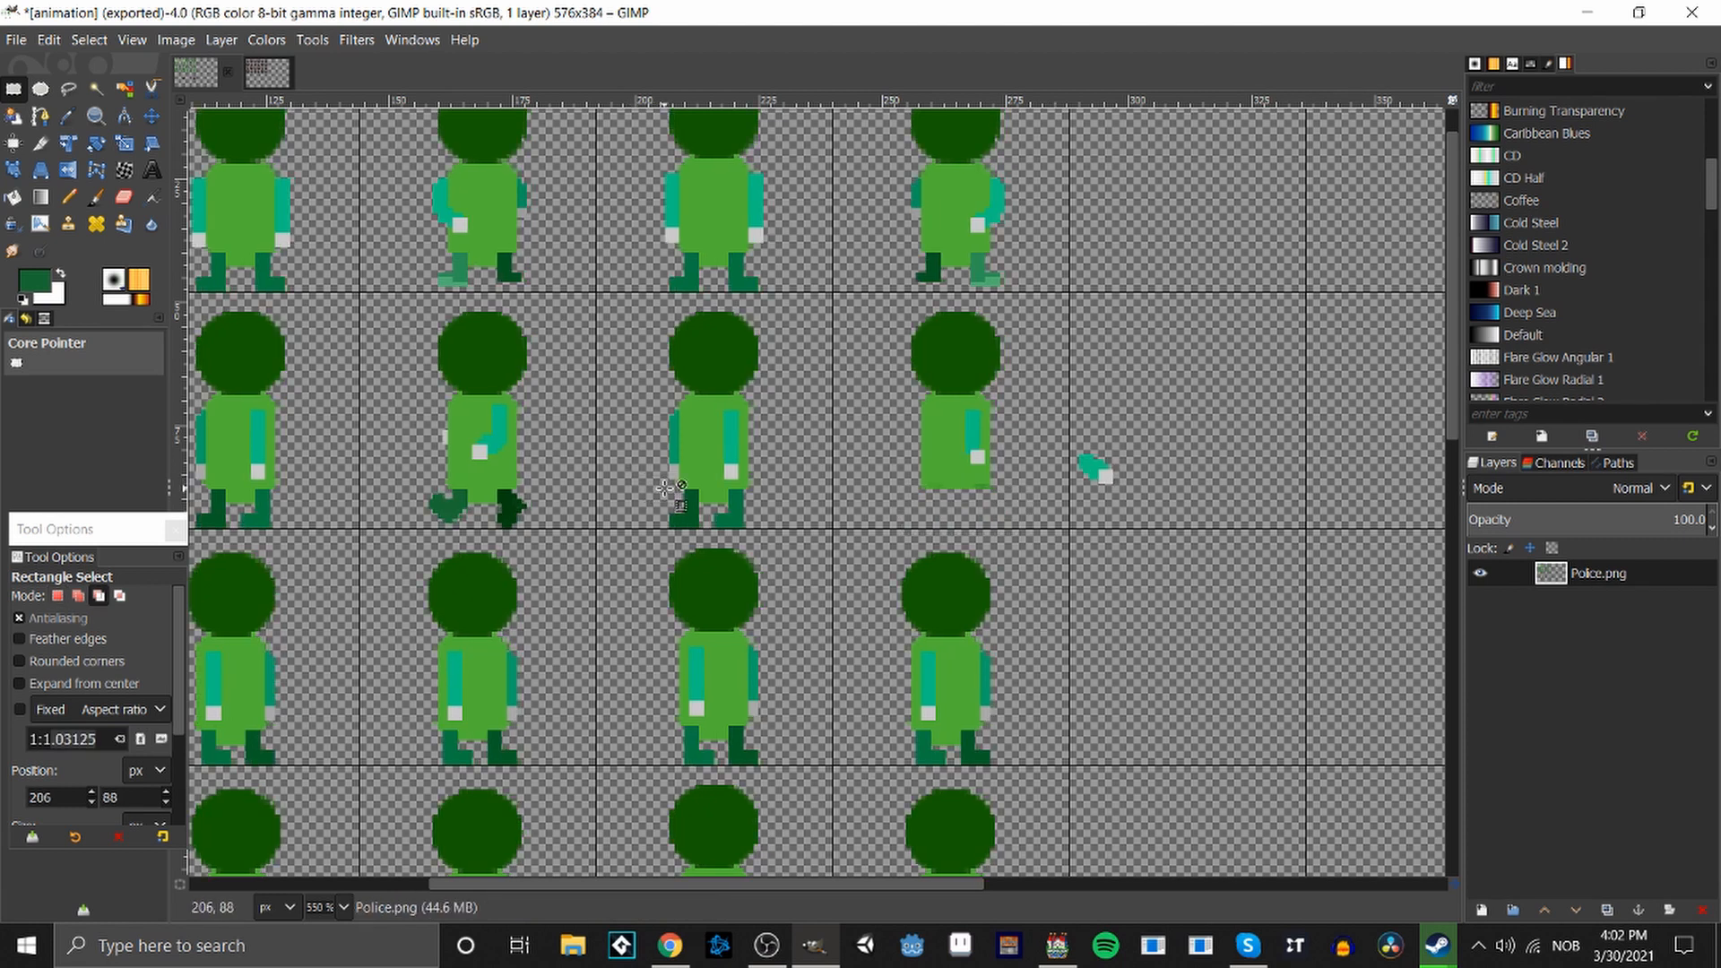
pyautogui.hotkey('ctrl', 'z')
pyautogui.moveTo(662, 490); pyautogui.dragTo(748, 540)
pyautogui.hotkey('ctrl', 'c')
pyautogui.hotkey('ctrl', 'v')
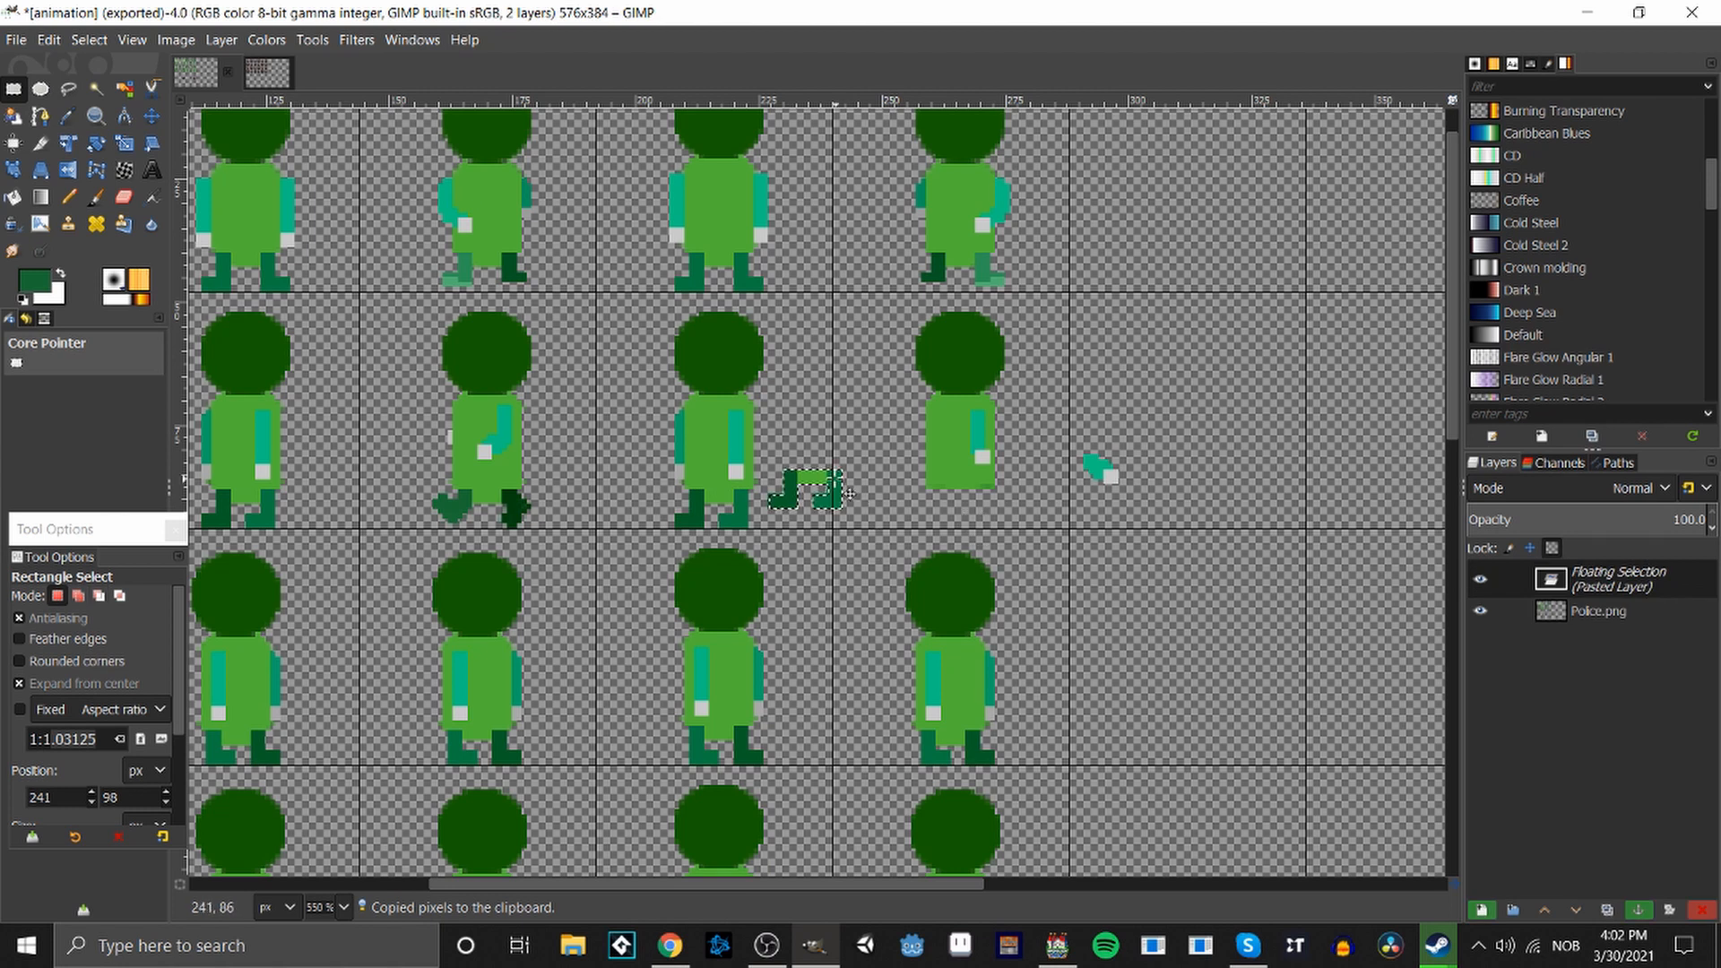
pyautogui.moveTo(847, 493); pyautogui.dragTo(959, 513)
pyautogui.click(1072, 562)
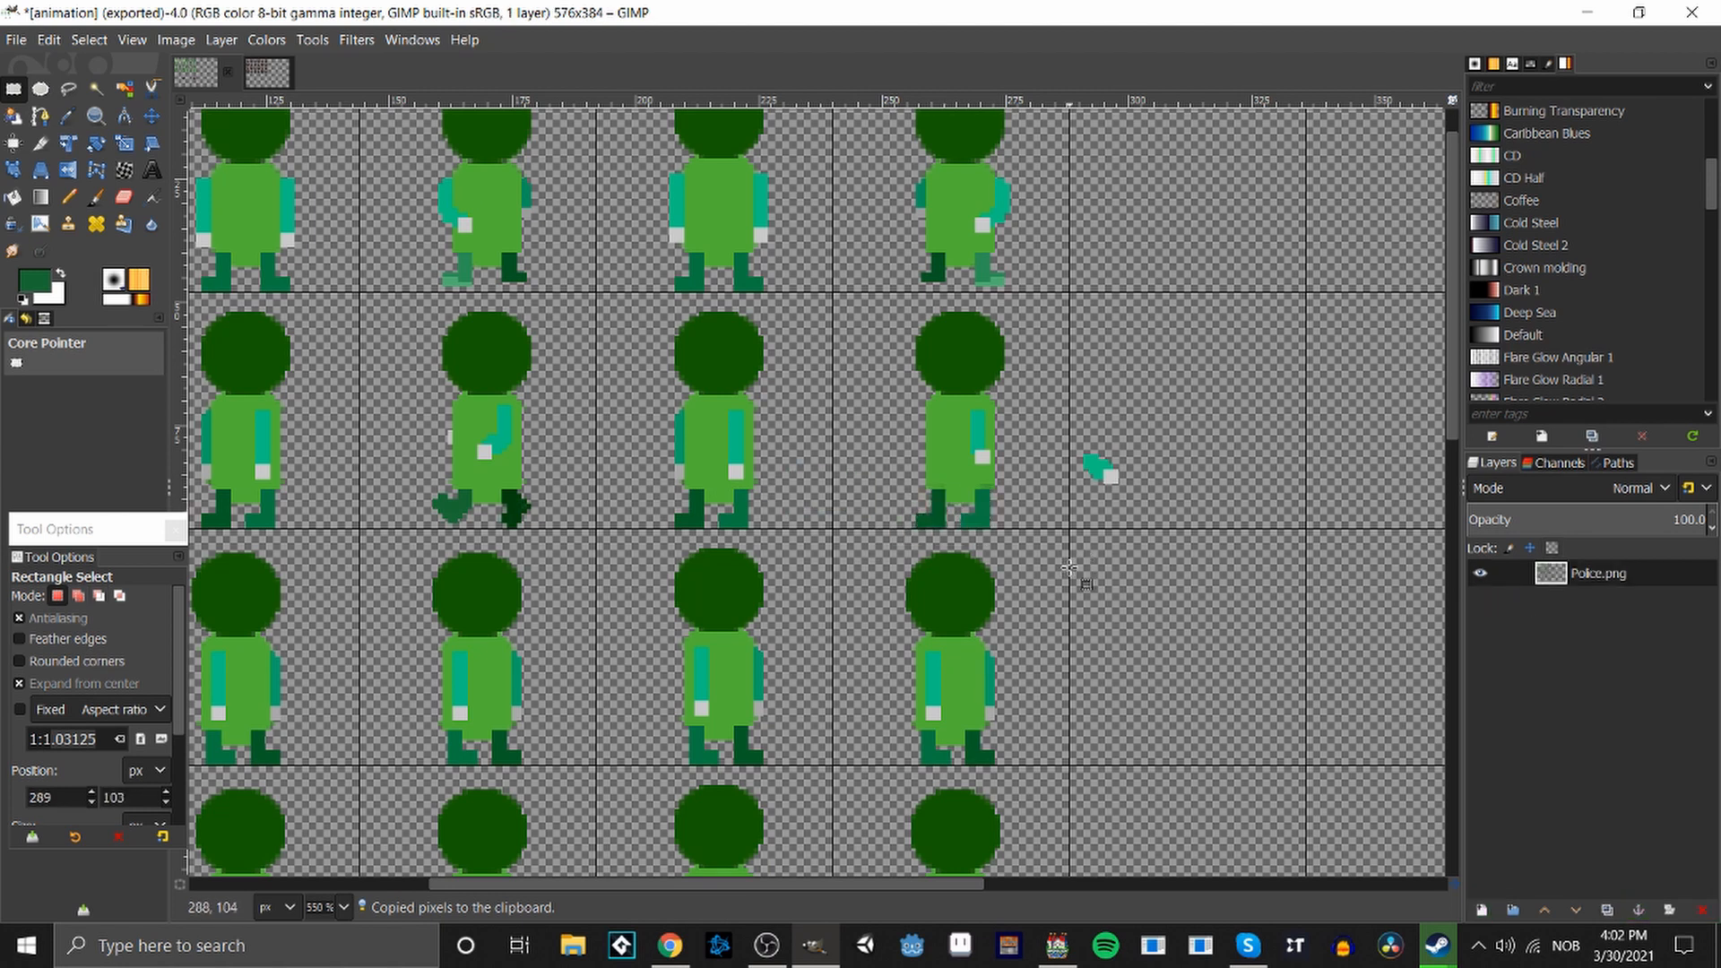
pyautogui.scroll(2, 1037, 556)
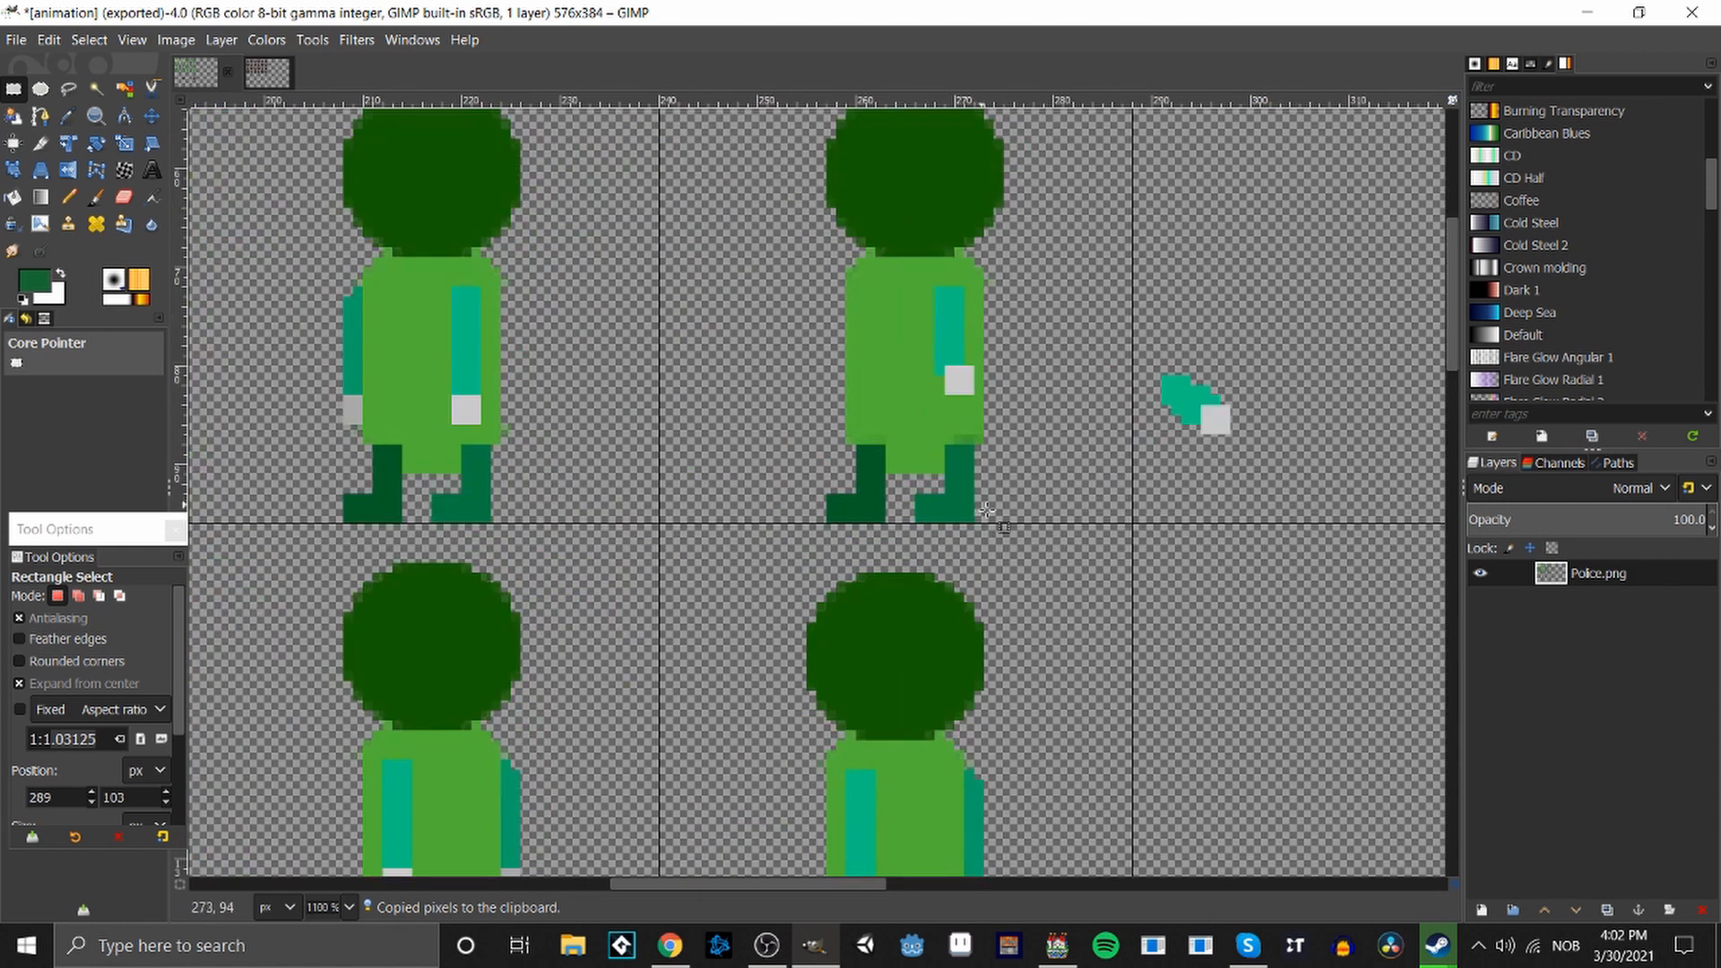
pyautogui.scroll(-2, 951, 556)
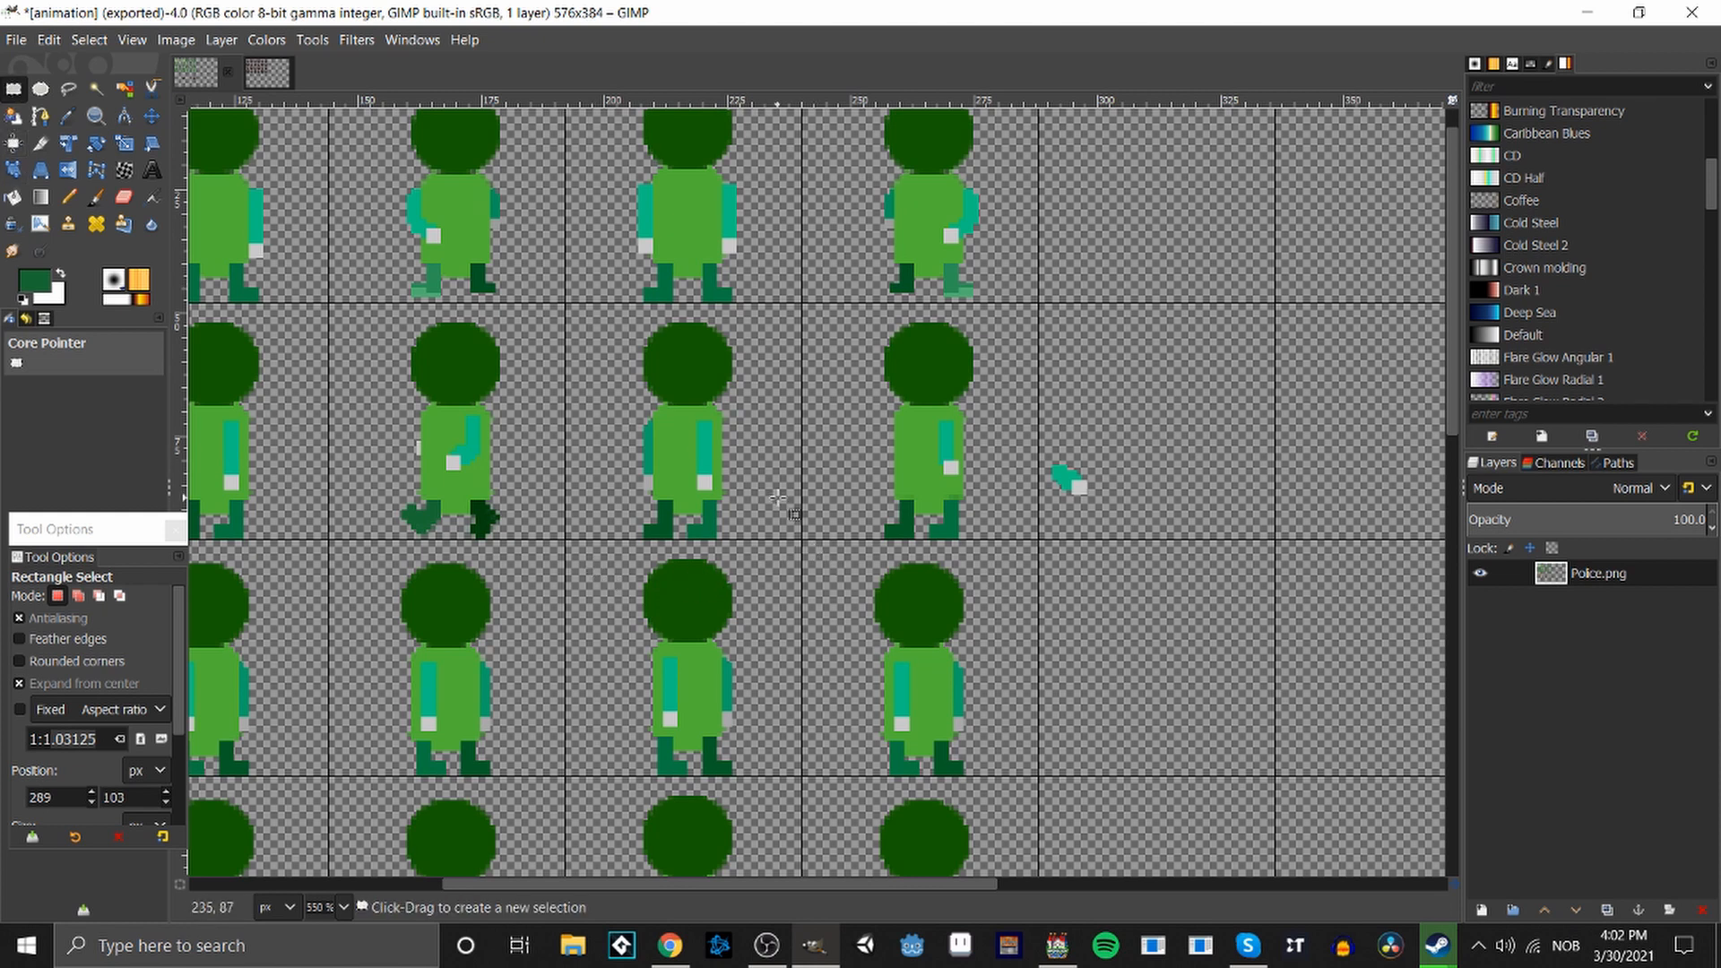
pyautogui.moveTo(933, 509); pyautogui.dragTo(986, 538)
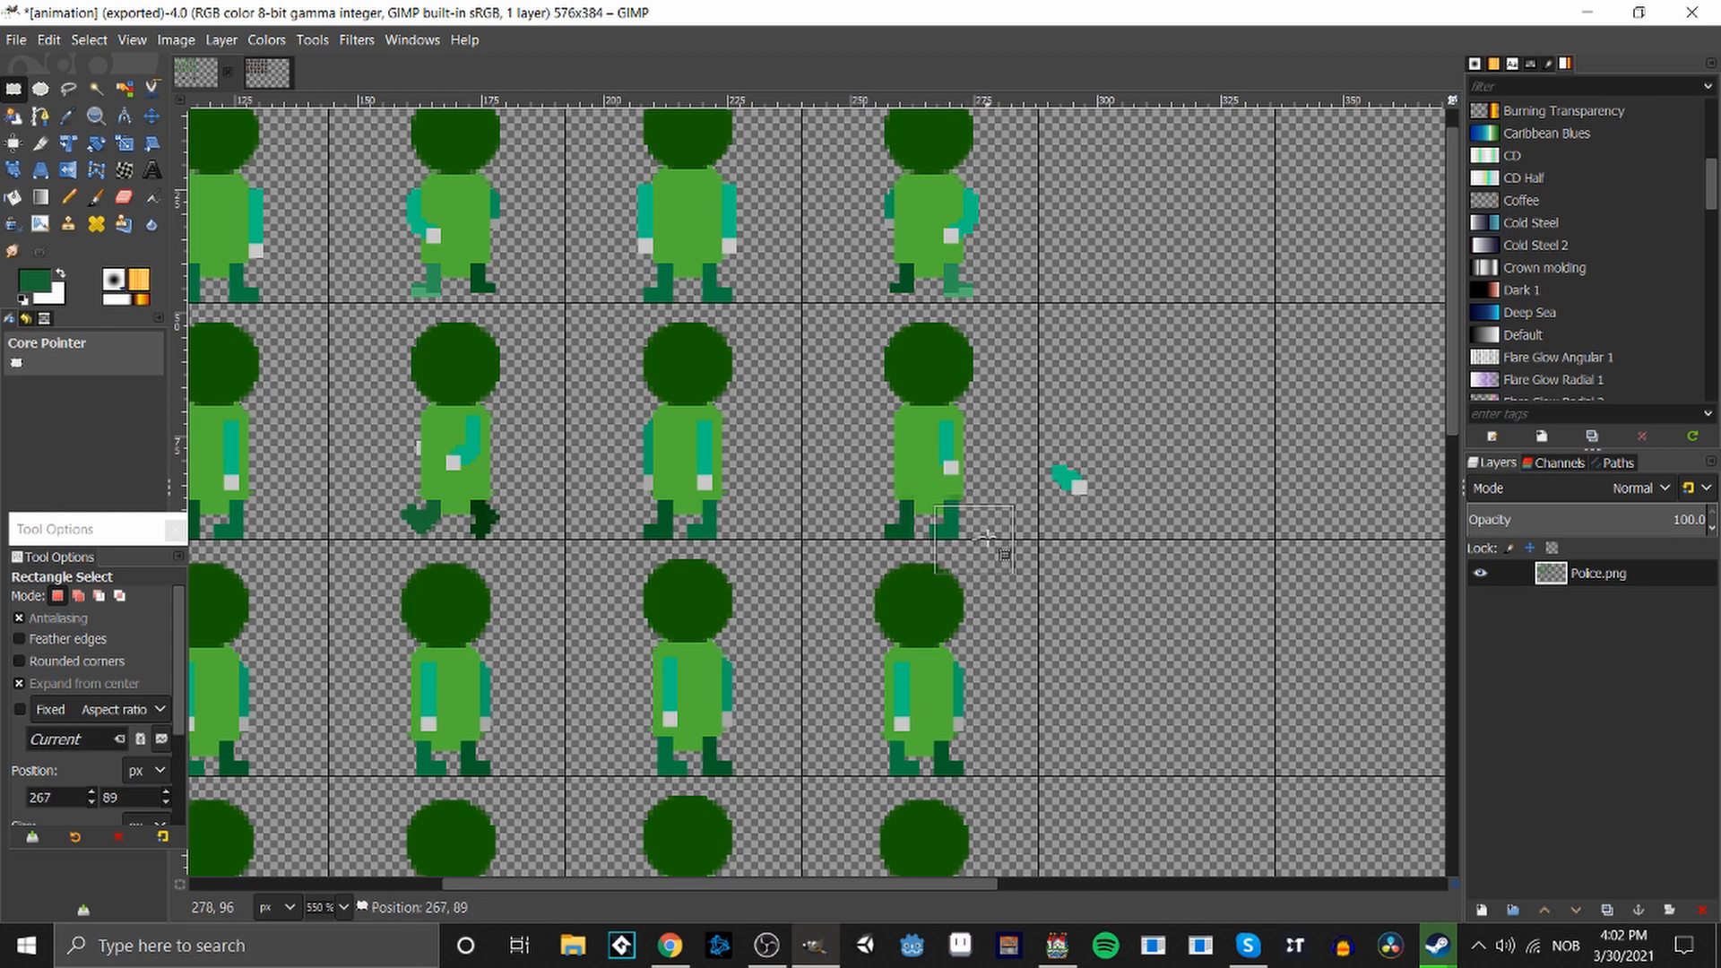
pyautogui.click(1016, 557)
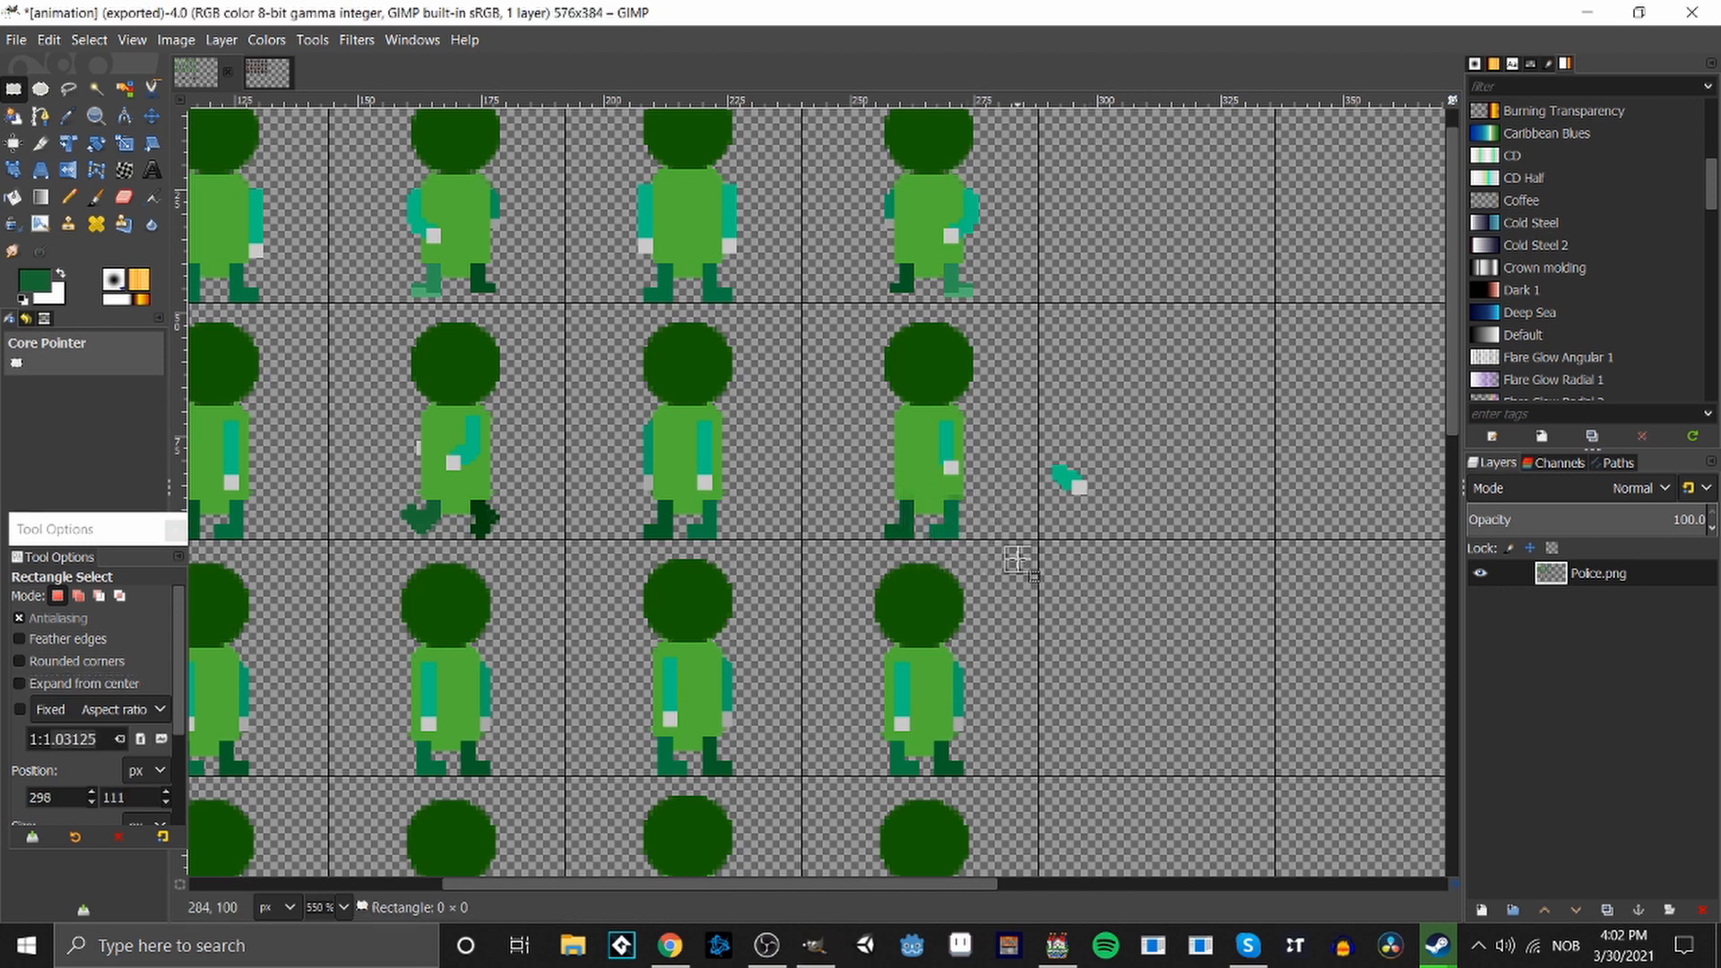
pyautogui.scroll(4, 991, 511)
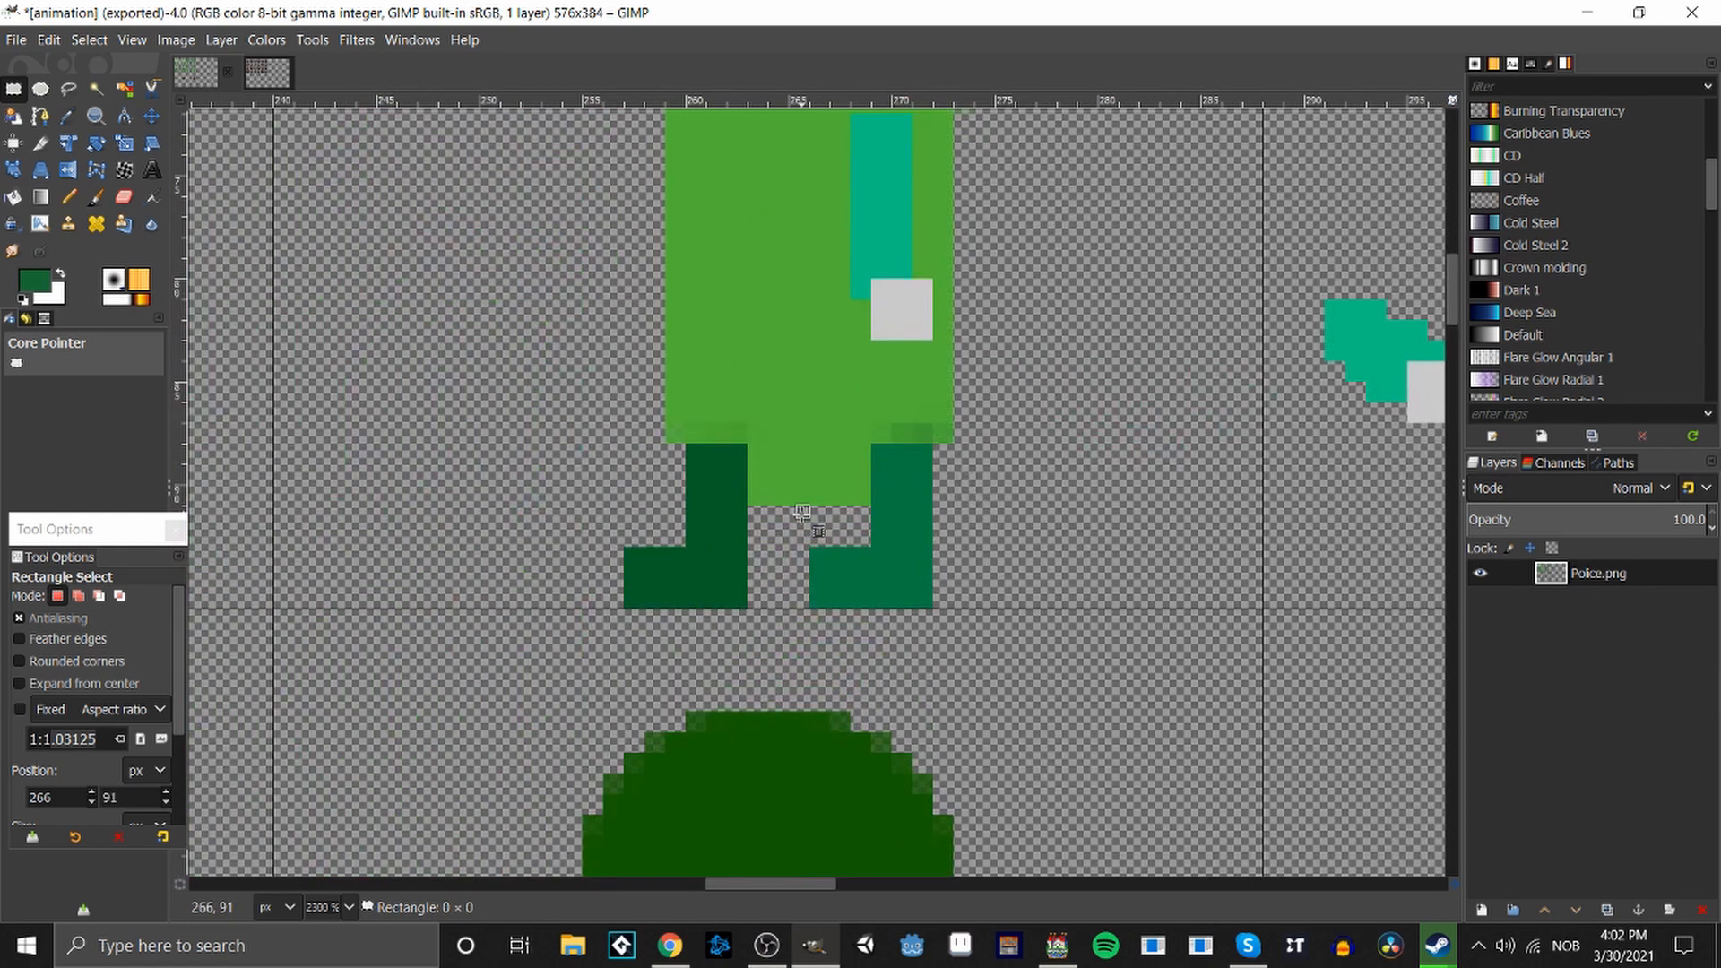
# Rotate the lower part of the sprite's right leg counter-clockwise so the toe points downward.
pyautogui.moveTo(807, 504); pyautogui.dragTo(1014, 627)
pyautogui.rightClick(873, 561)
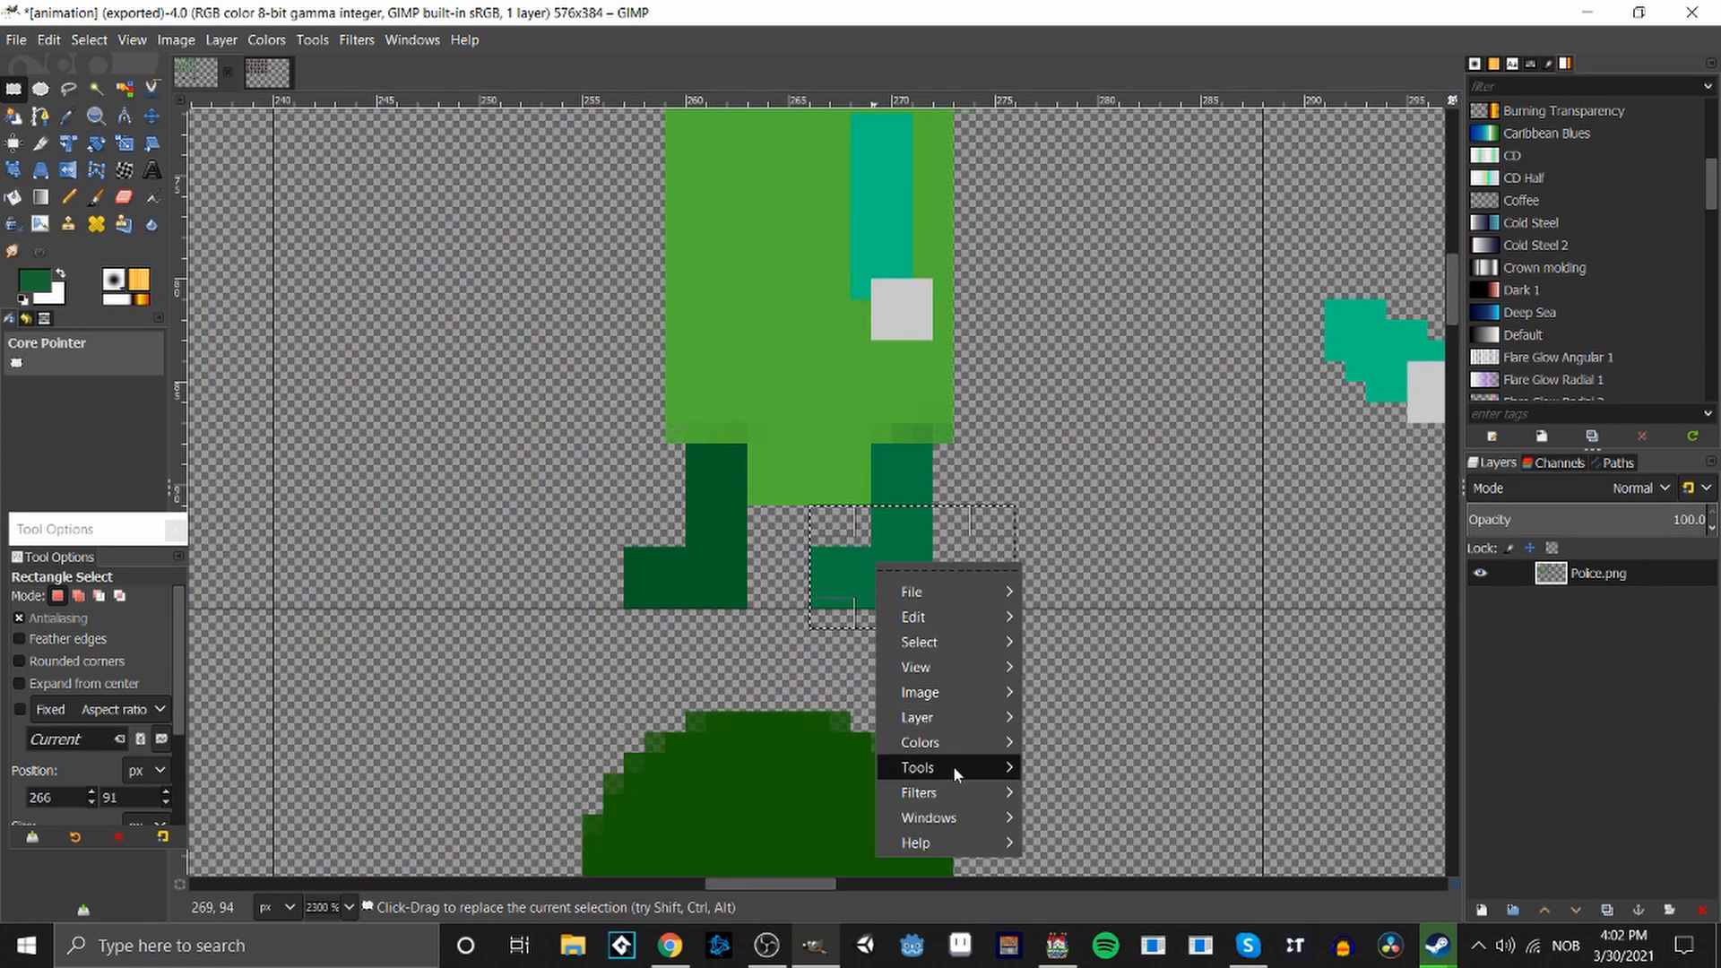
pyautogui.moveTo(954, 765)
pyautogui.moveTo(1169, 694)
pyautogui.click(1288, 757)
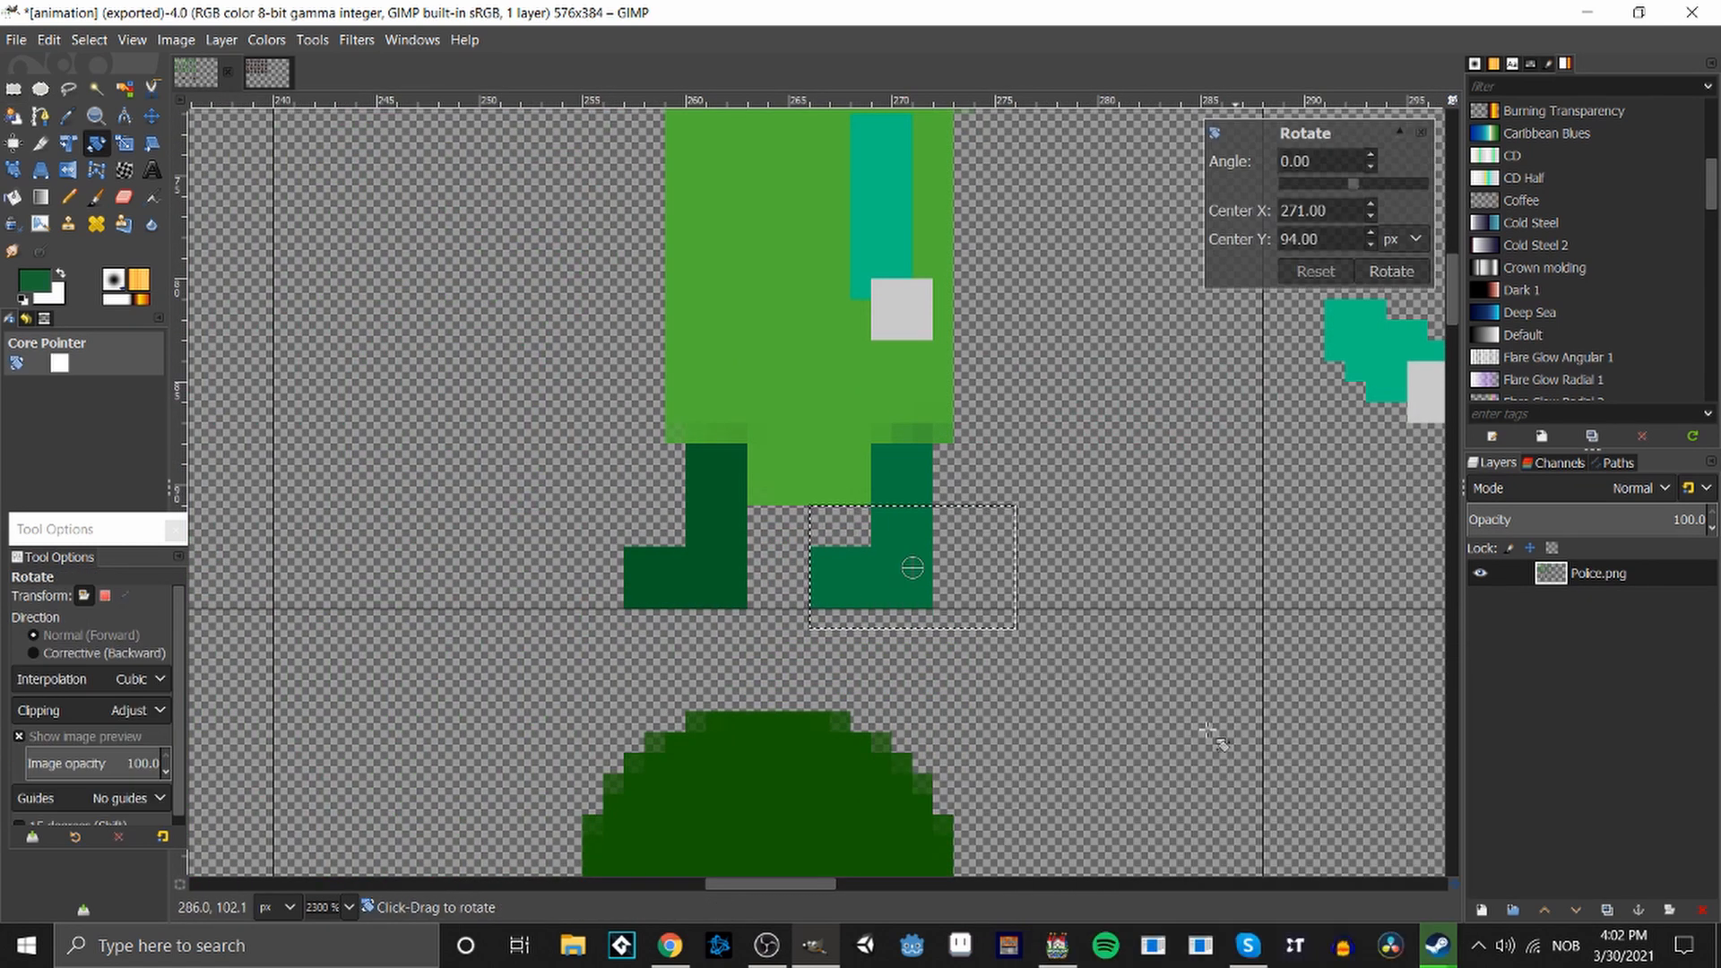
pyautogui.moveTo(1215, 740); pyautogui.dragTo(1092, 584)
pyautogui.press('Return')
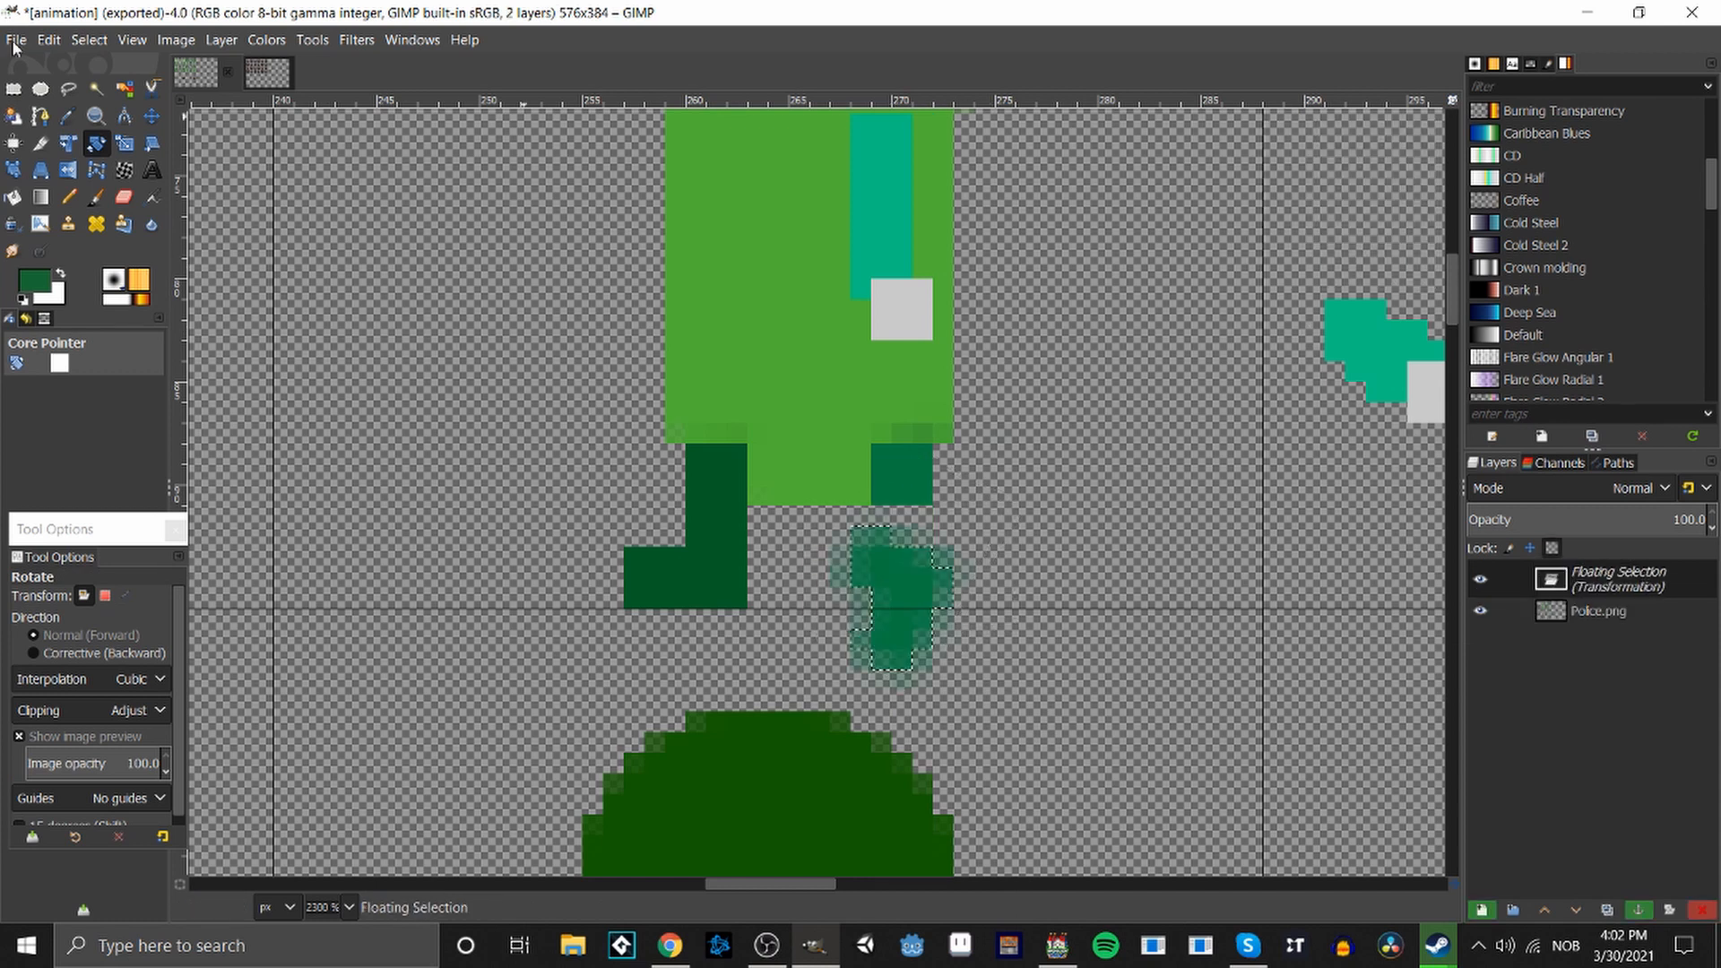
# Move the rotated lower leg up against the right thigh and anchor it.
pyautogui.click(14, 88)
pyautogui.moveTo(894, 577); pyautogui.dragTo(934, 515)
pyautogui.click(1040, 657)
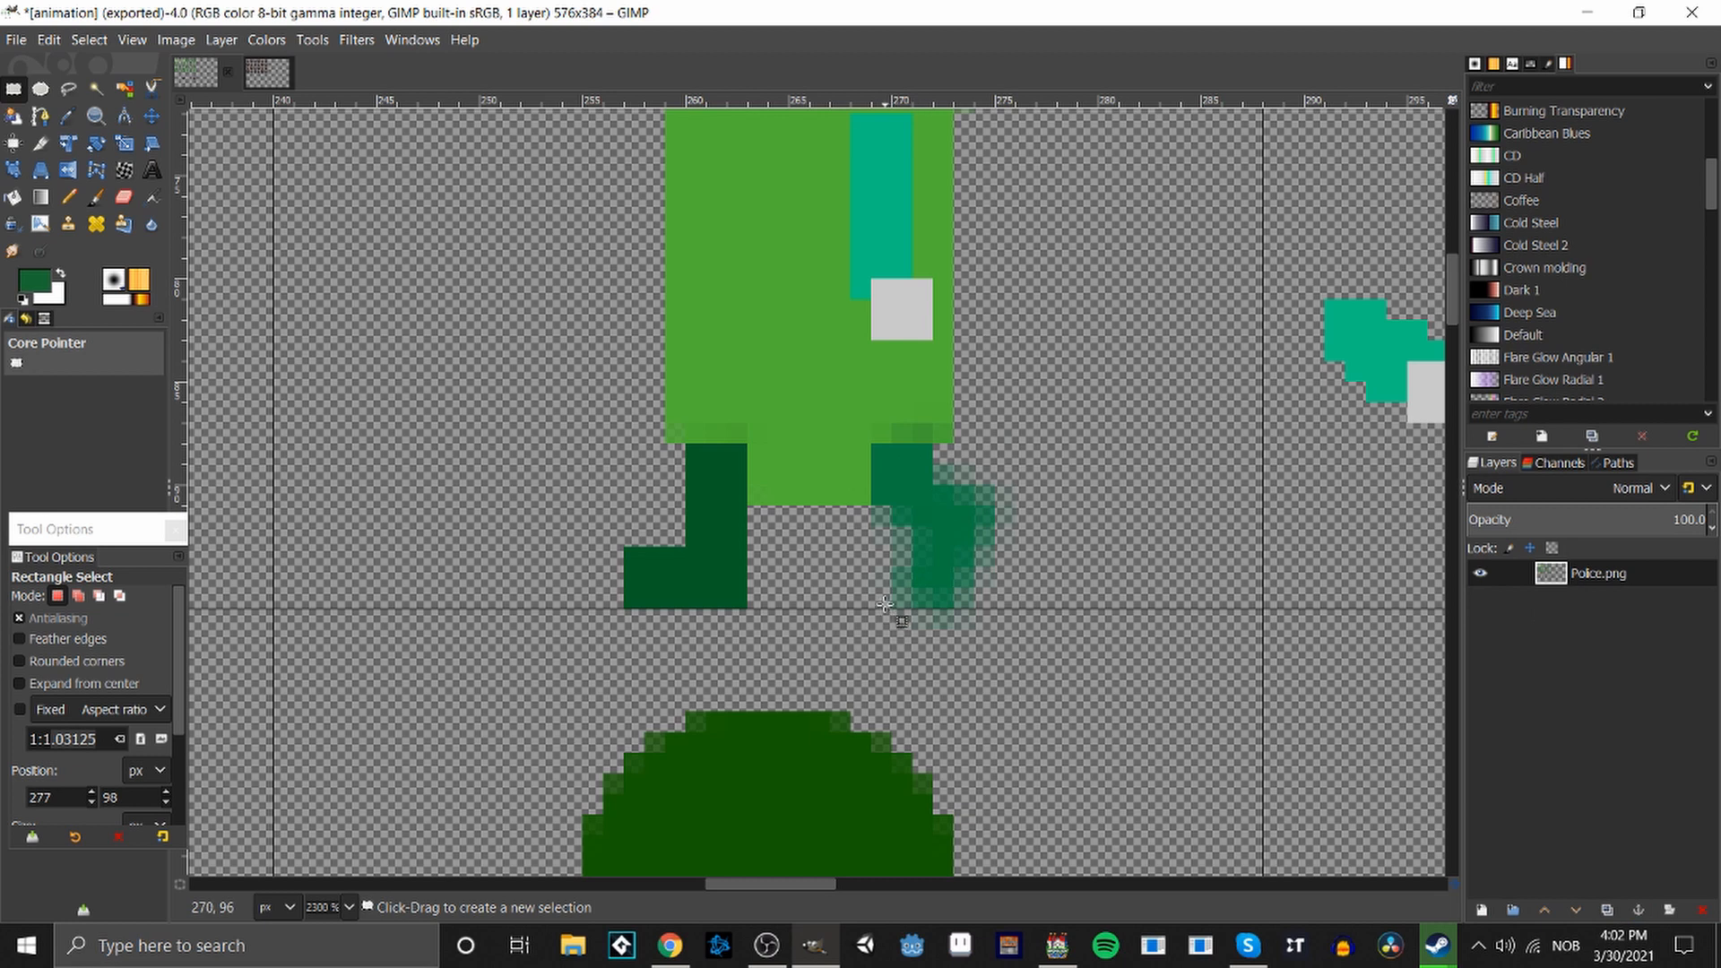
# Delete the right foot's pixels that spill below the horizontal guide and clear the selection.
pyautogui.moveTo(888, 608); pyautogui.dragTo(995, 669)
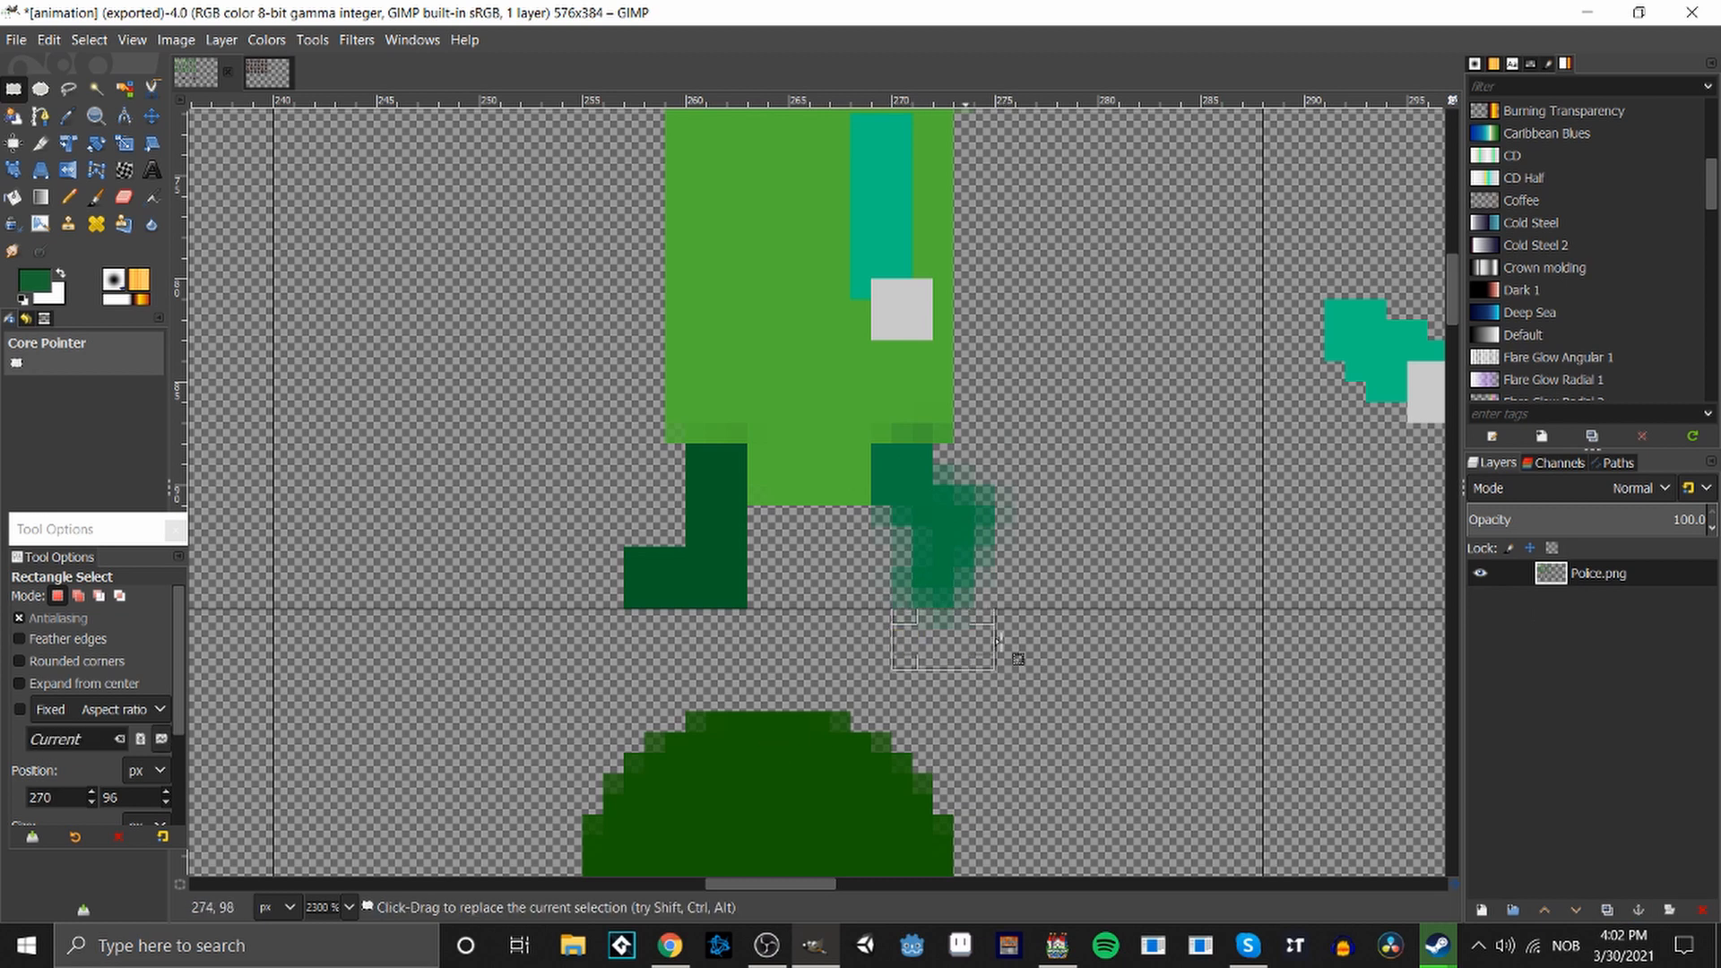
pyautogui.scroll(-5, 780, 684)
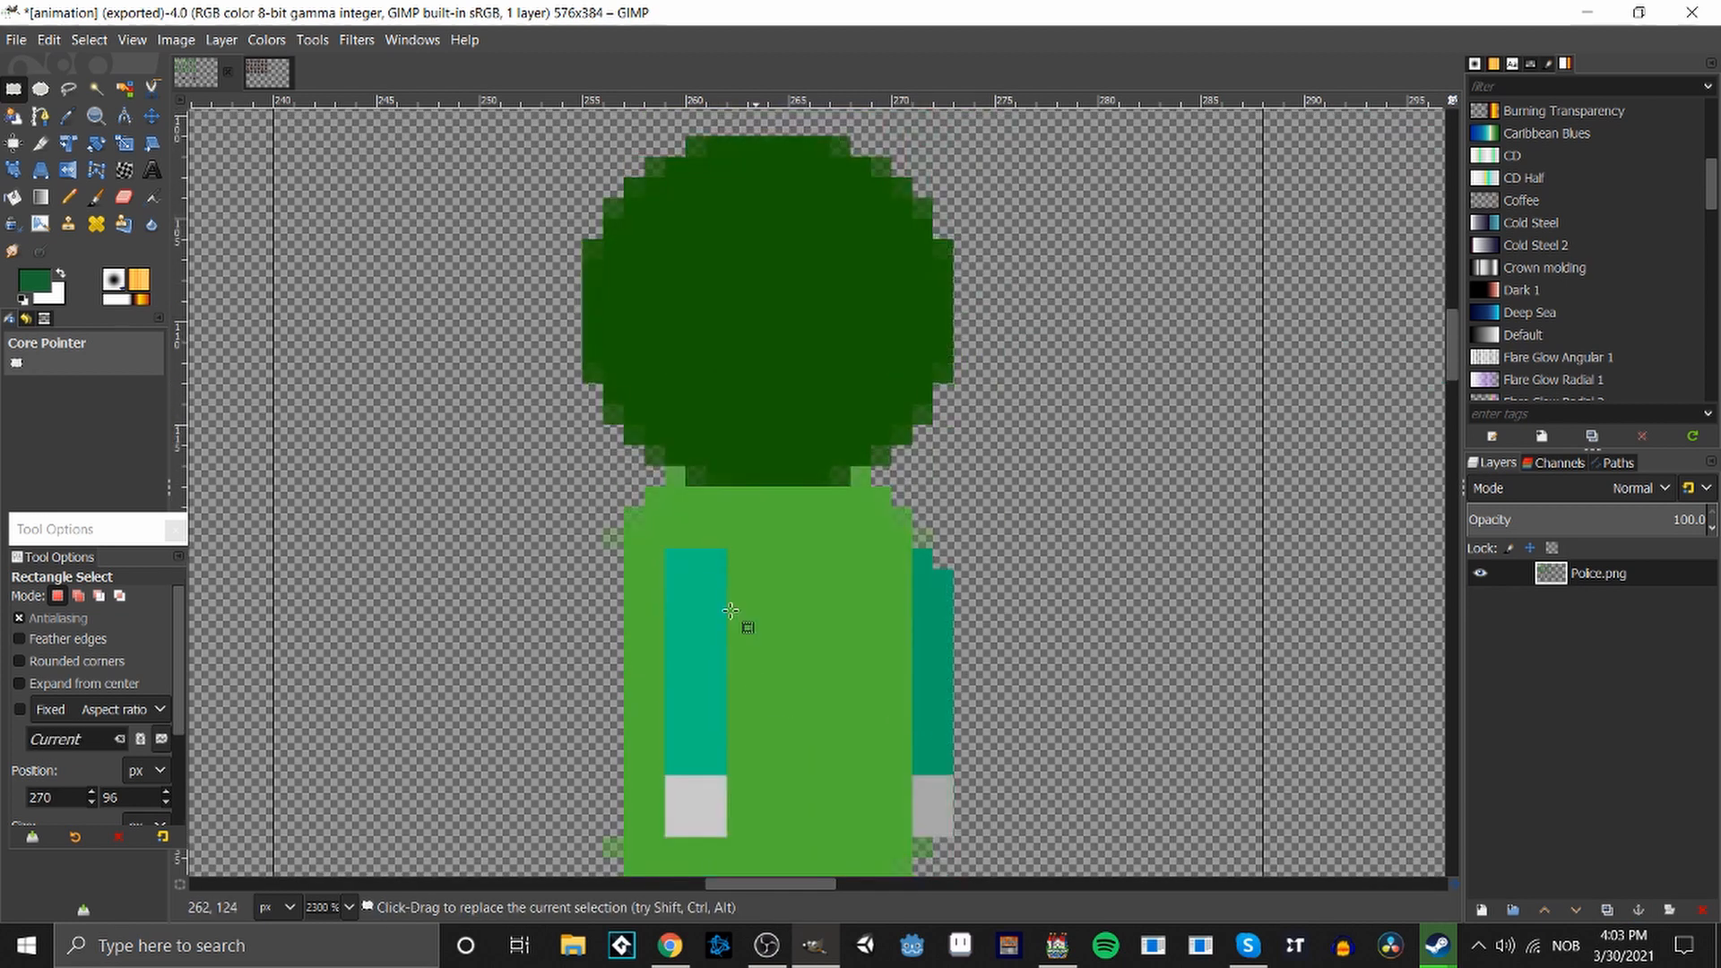
pyautogui.scroll(5, 897, 527)
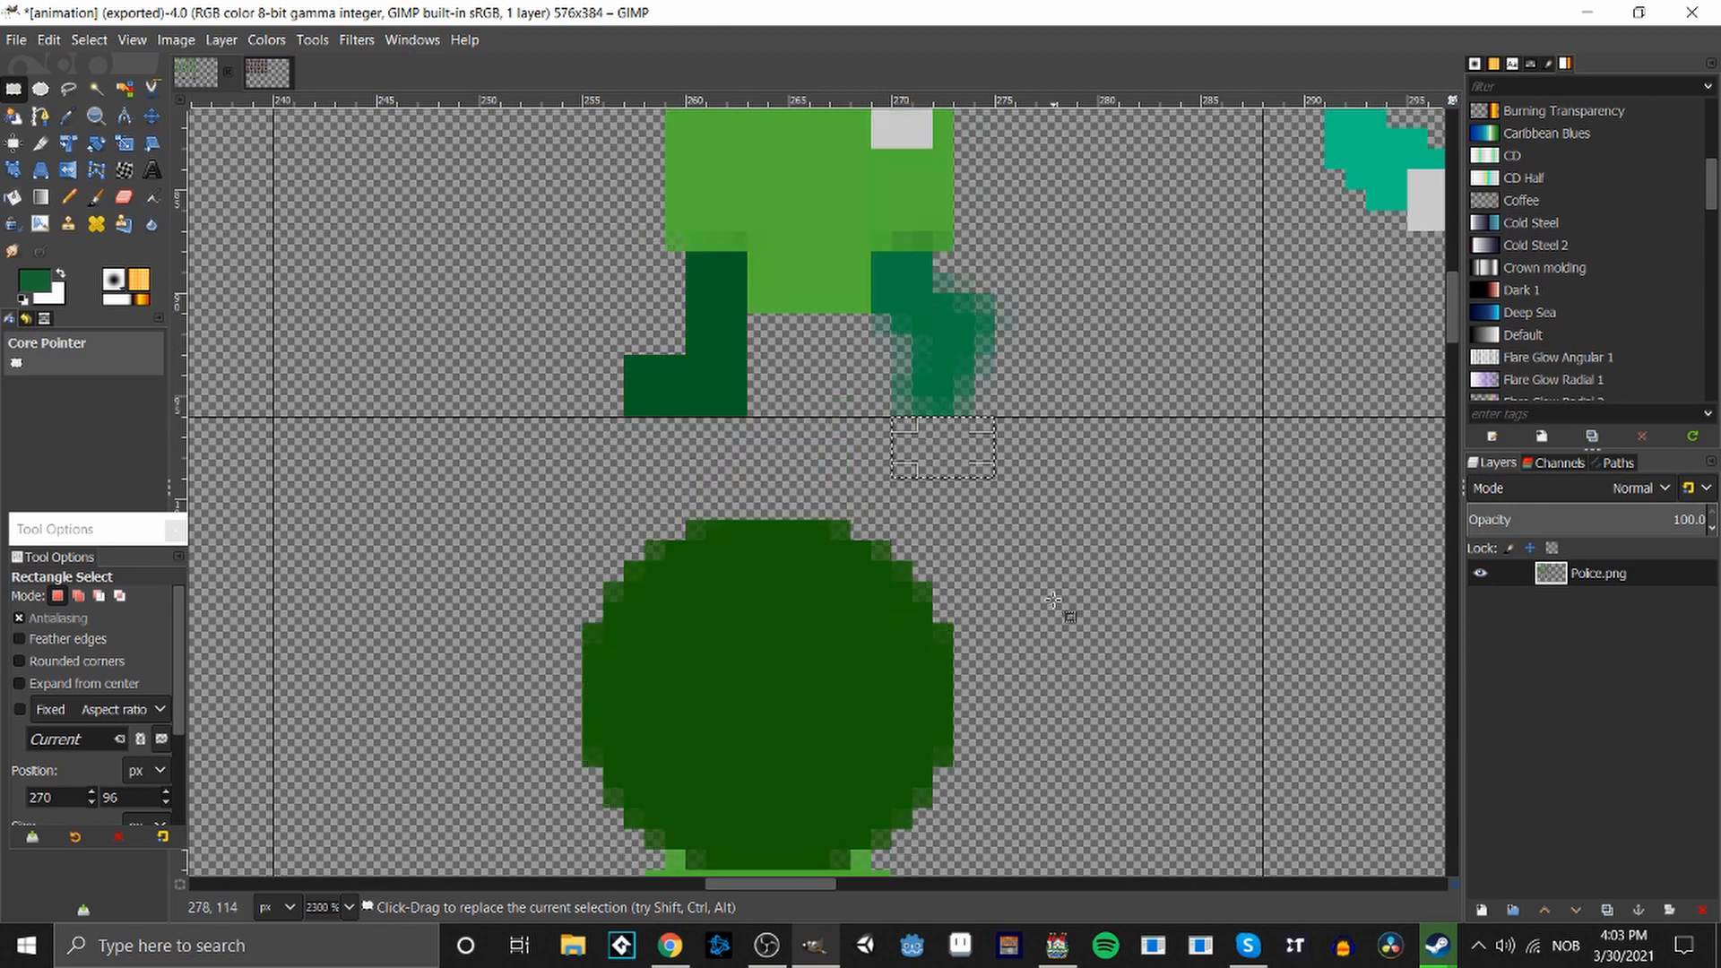
pyautogui.click(1053, 598)
pyautogui.scroll(-4, 1075, 592)
pyautogui.scroll(6, 1103, 591)
# Pick the right leg's green and pencil over the blurry pixels of the rotated lower leg with a 1 px brush.
pyautogui.press('o')
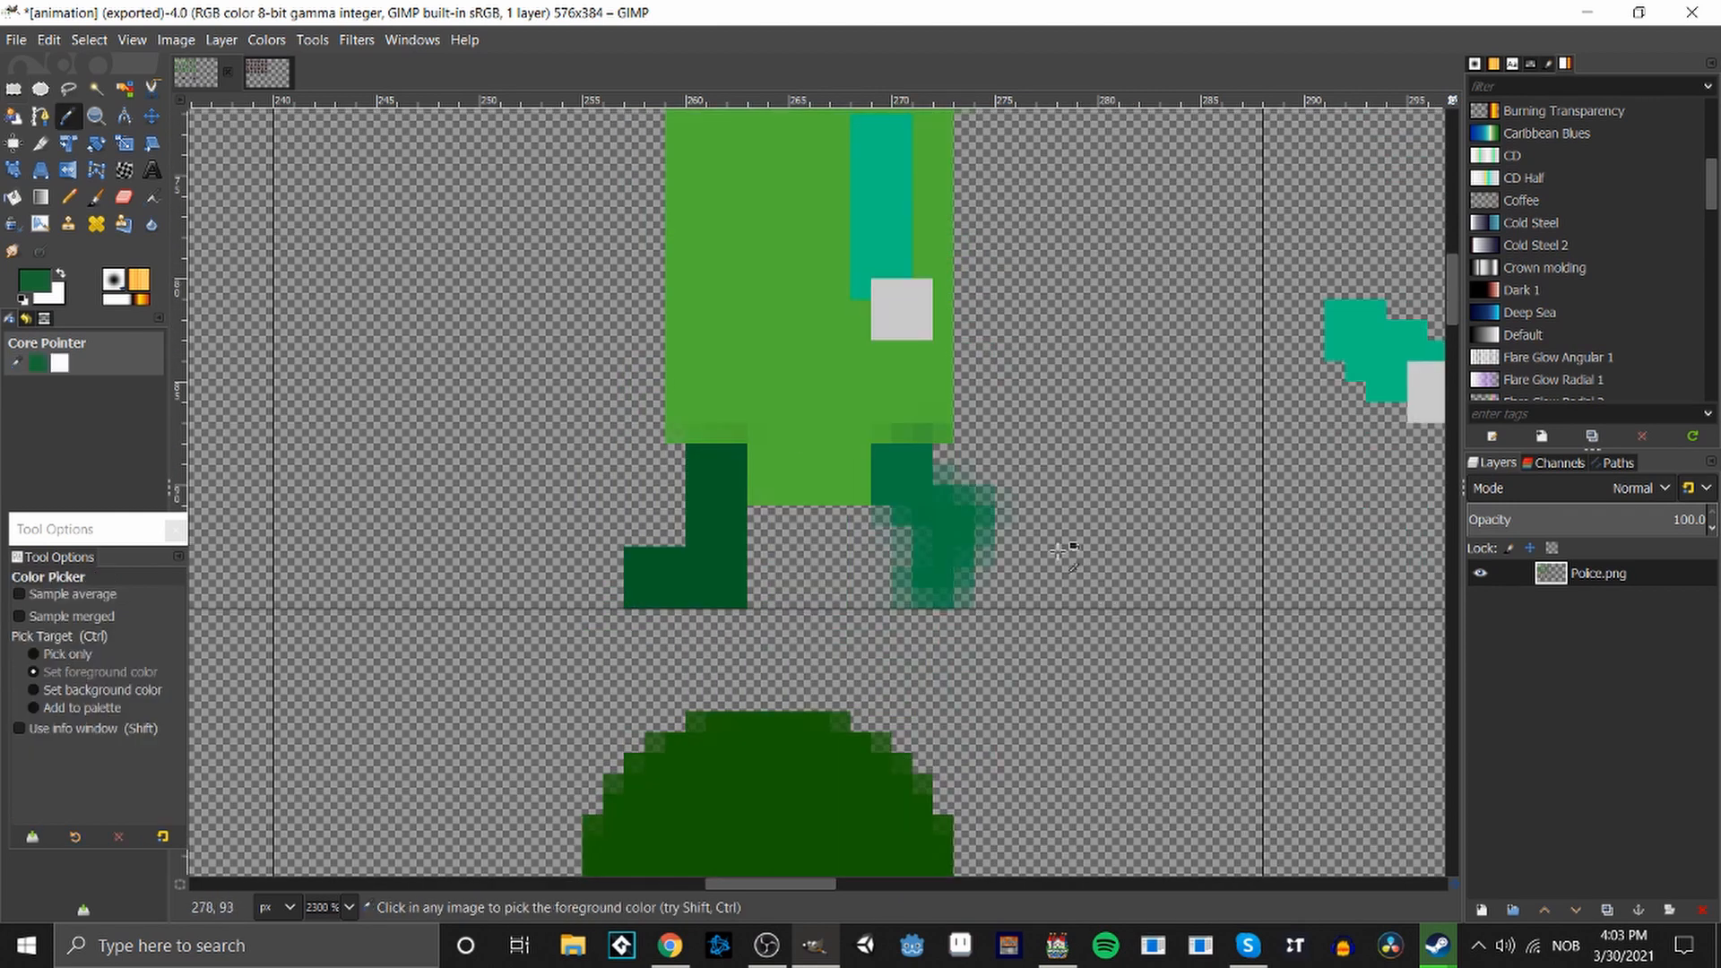
pyautogui.press('n')
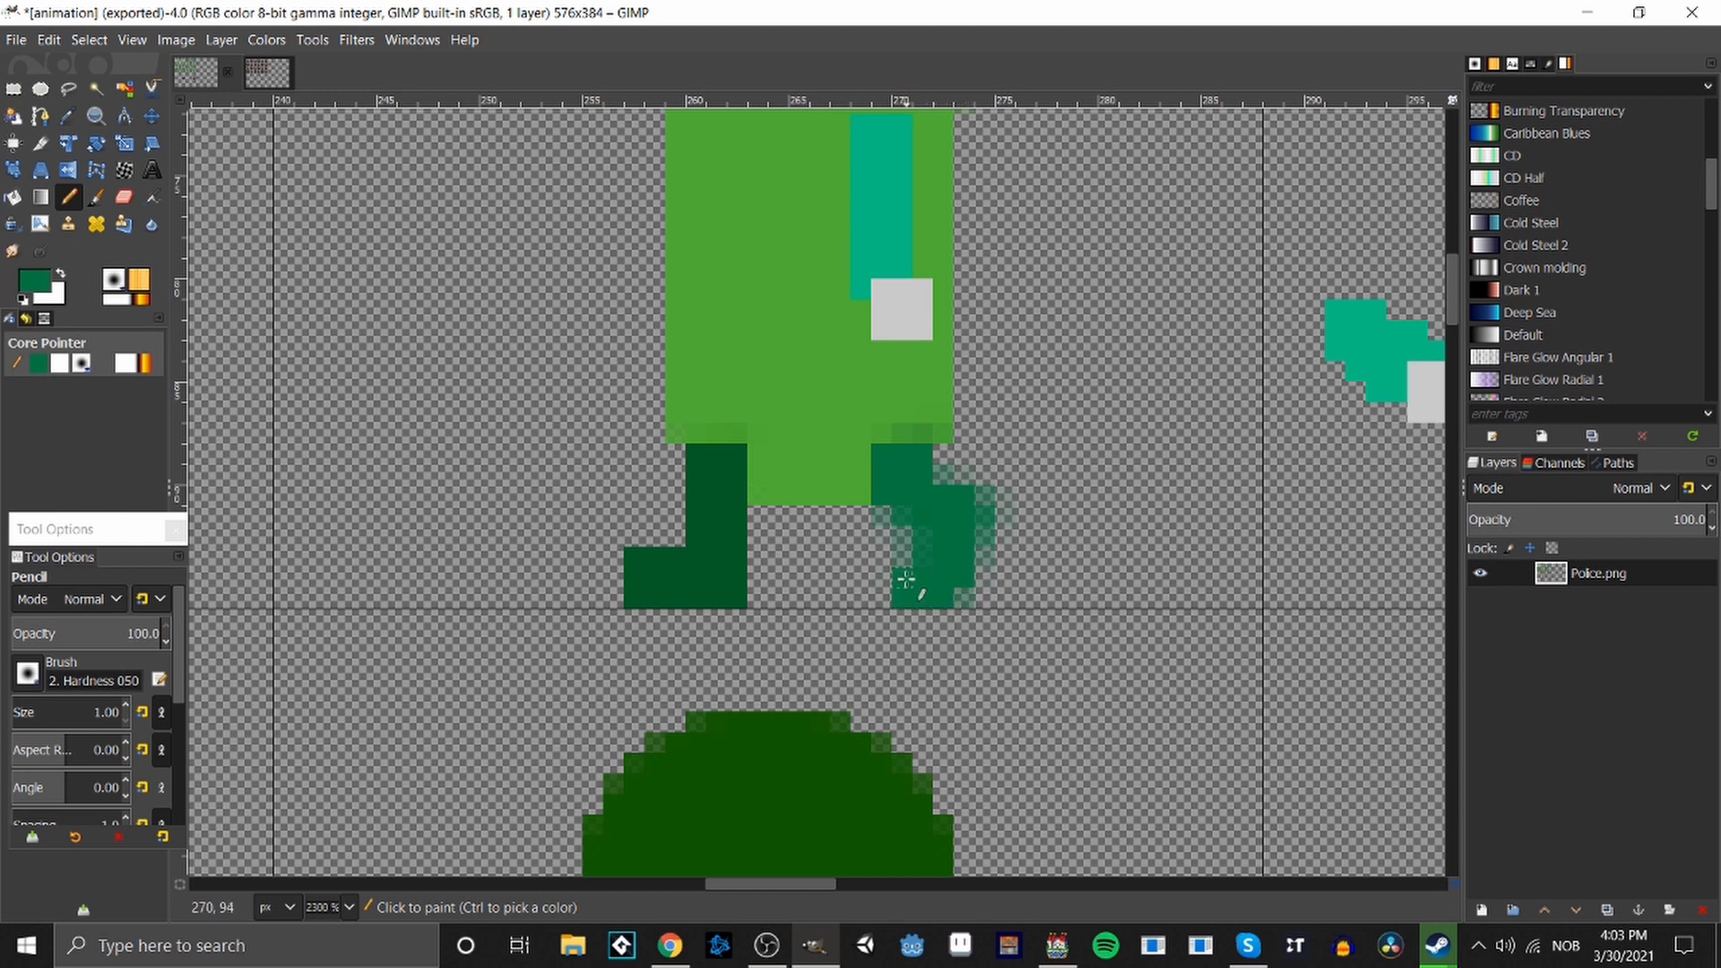
pyautogui.click(928, 542)
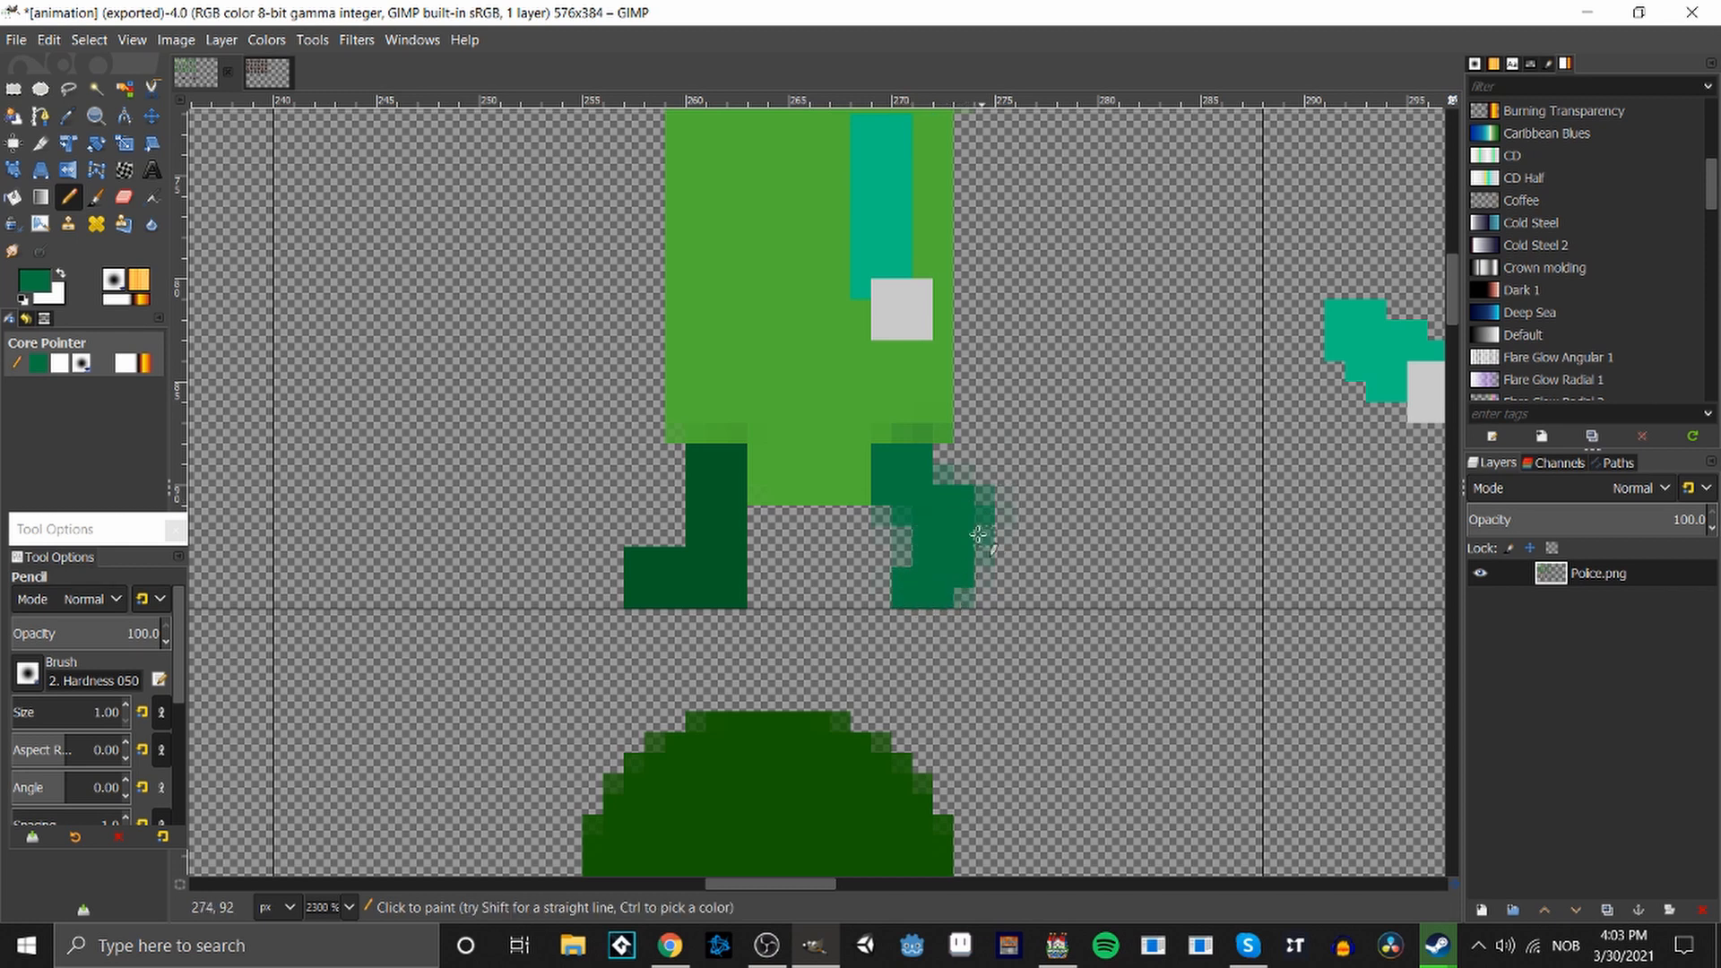
pyautogui.moveTo(977, 535); pyautogui.dragTo(983, 514)
# Erase the leftover semi-transparent pixels along the inner edge and heel of the right foot.
pyautogui.press('r')
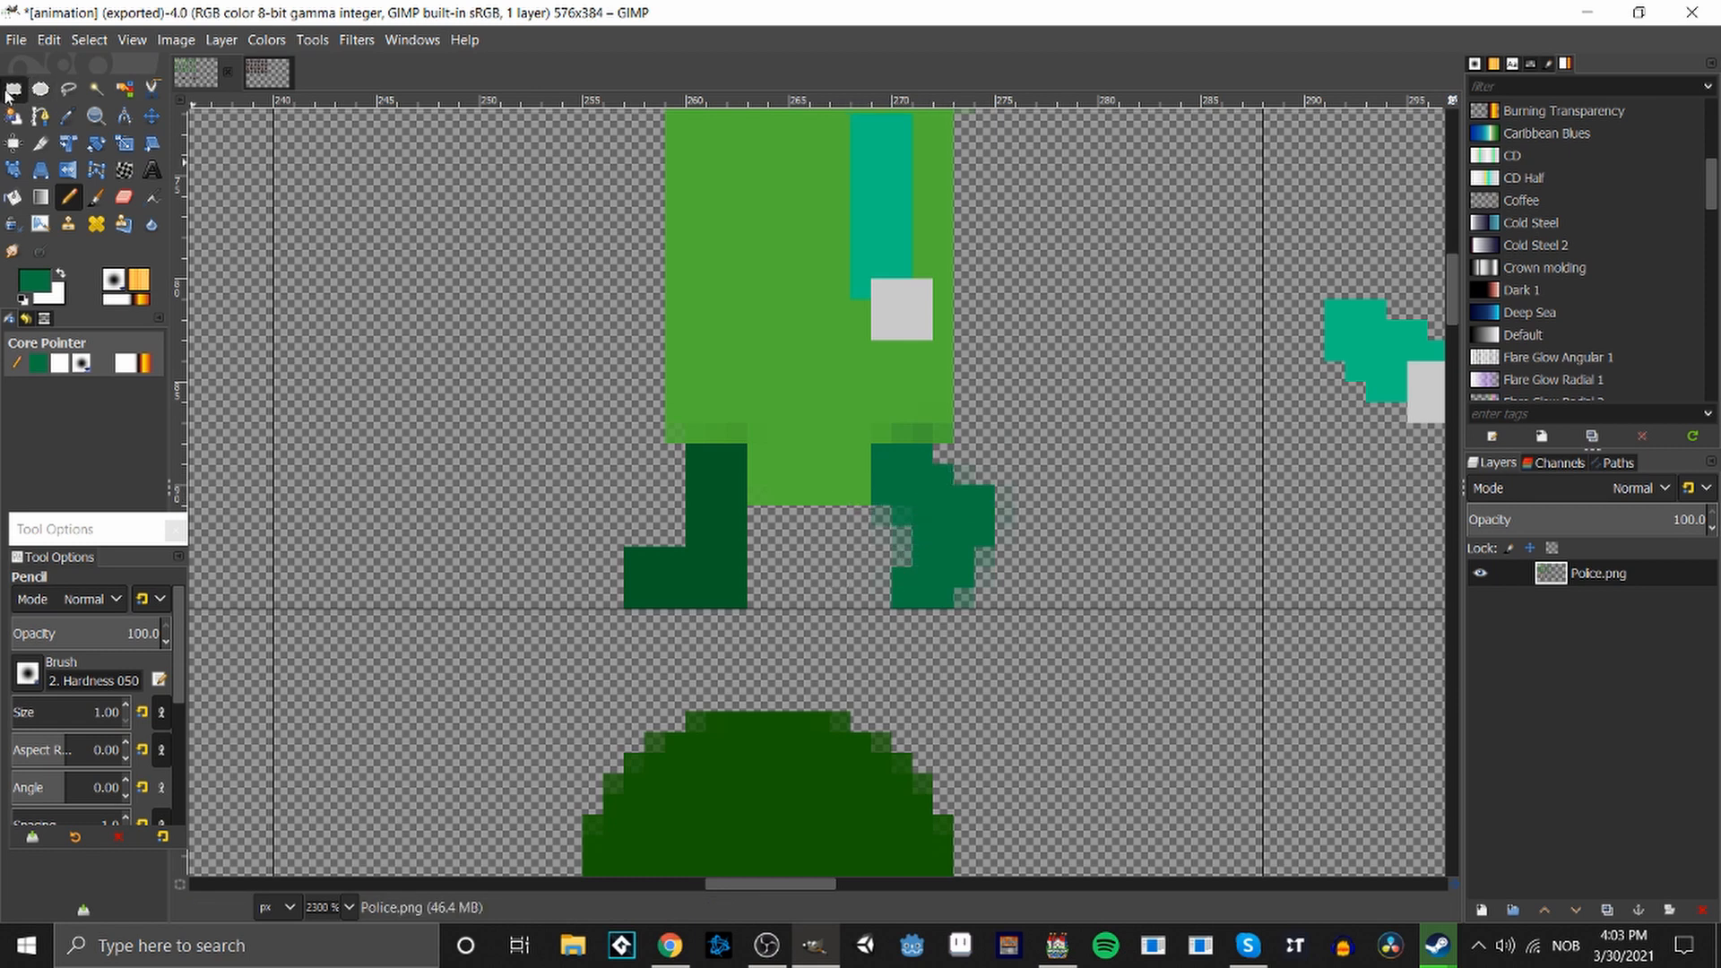
pyautogui.moveTo(871, 512)
pyautogui.mouseDown()
pyautogui.moveTo(914, 570)
pyautogui.moveTo(991, 609)
pyautogui.mouseUp()
pyautogui.press('Delete')
pyautogui.click(887, 538)
pyautogui.press('Delete')
pyautogui.click(924, 574)
pyautogui.press('Delete')
pyautogui.click(1034, 665)
pyautogui.scroll(-4, 682, 596)
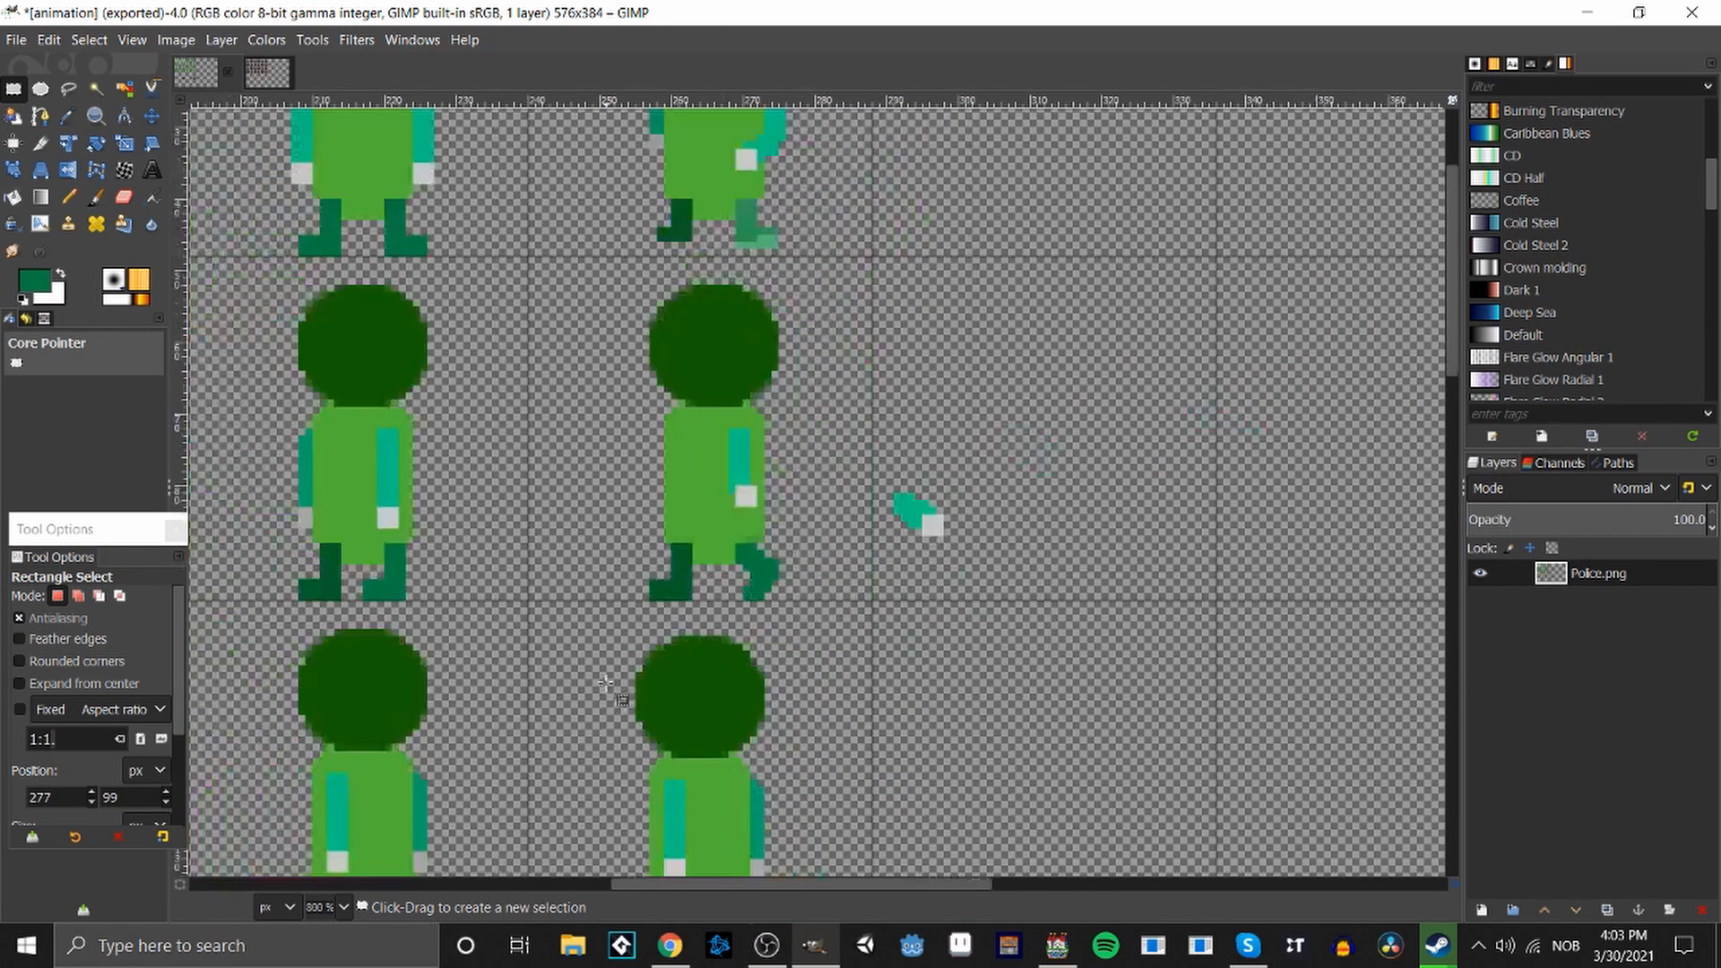
# Try to rotate the lower part of the same sprite's dark green left leg.
pyautogui.moveTo(883, 887); pyautogui.dragTo(798, 887)
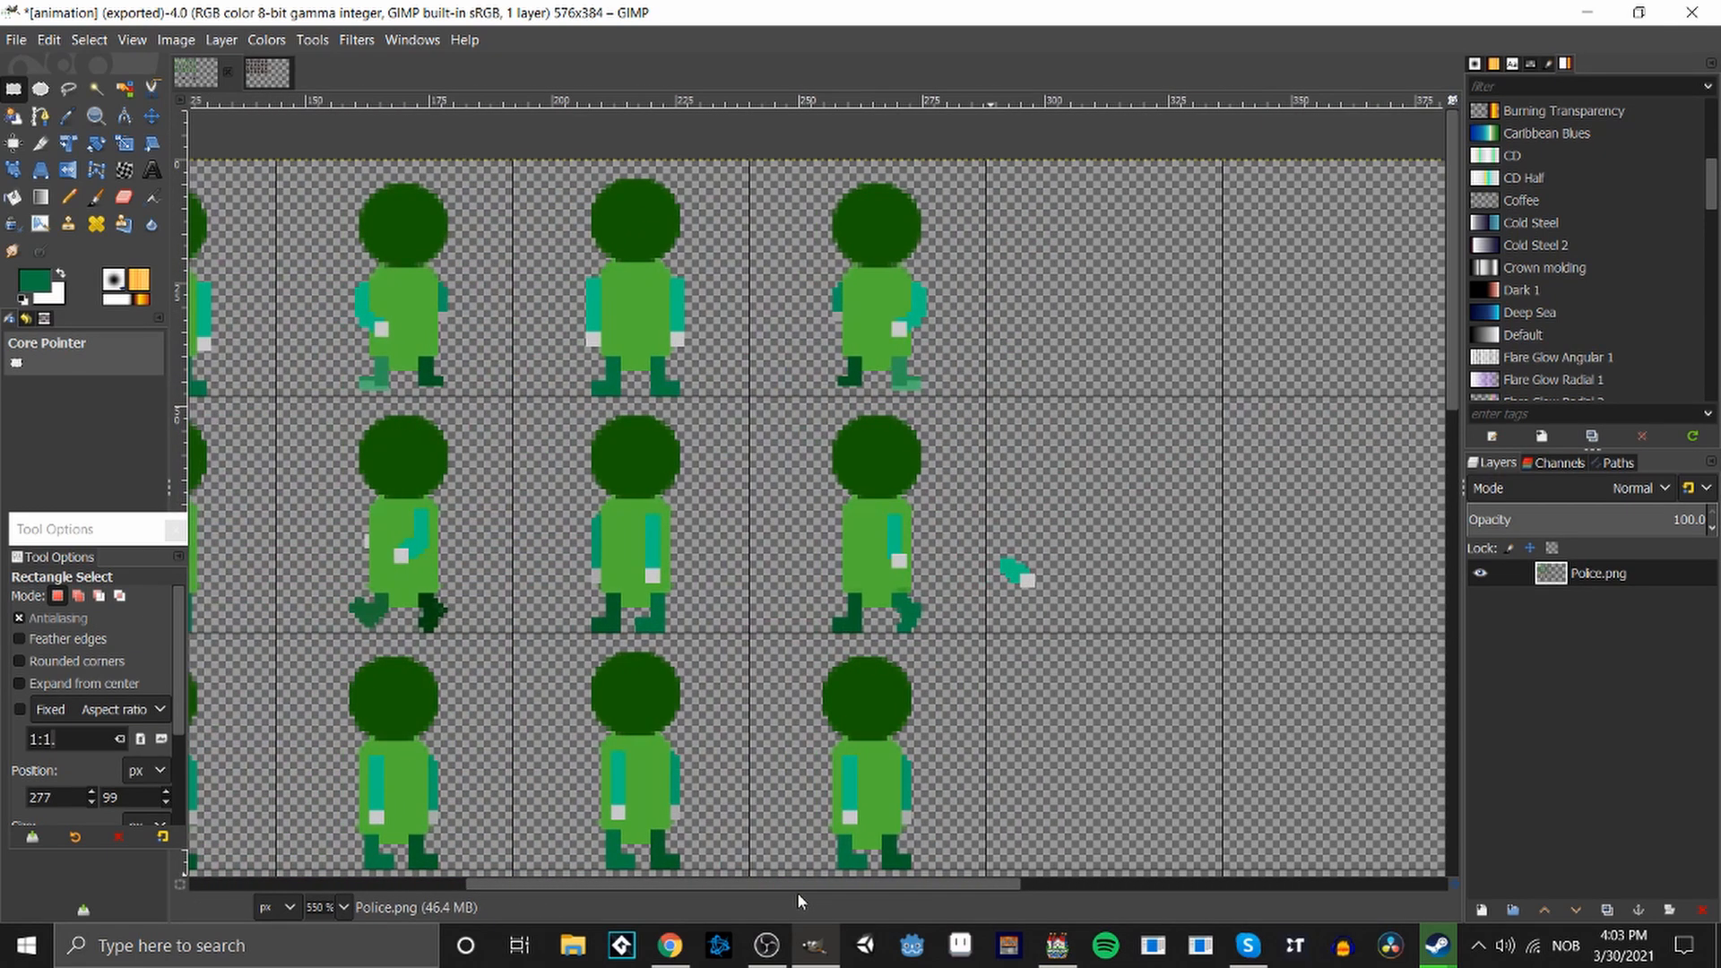
pyautogui.scroll(1, 946, 689)
pyautogui.scroll(3, 945, 688)
pyautogui.moveTo(578, 451); pyautogui.dragTo(740, 551)
pyautogui.rightClick(675, 496)
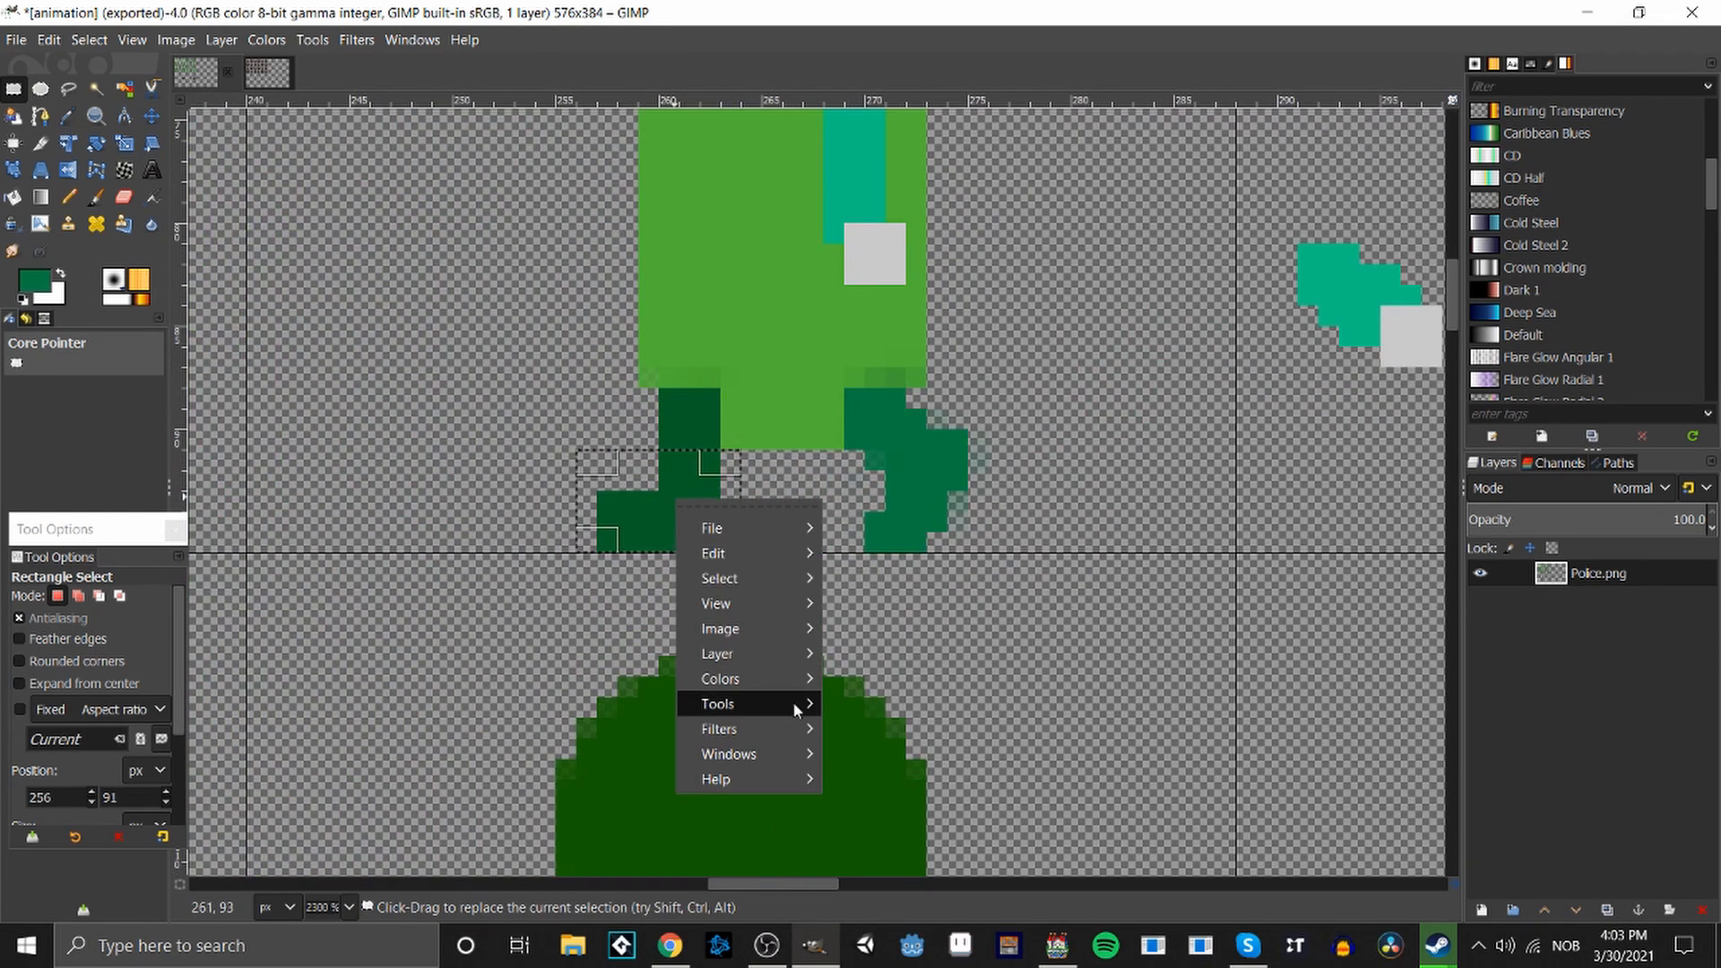
pyautogui.moveTo(798, 705)
pyautogui.moveTo(982, 701)
pyautogui.click(1188, 788)
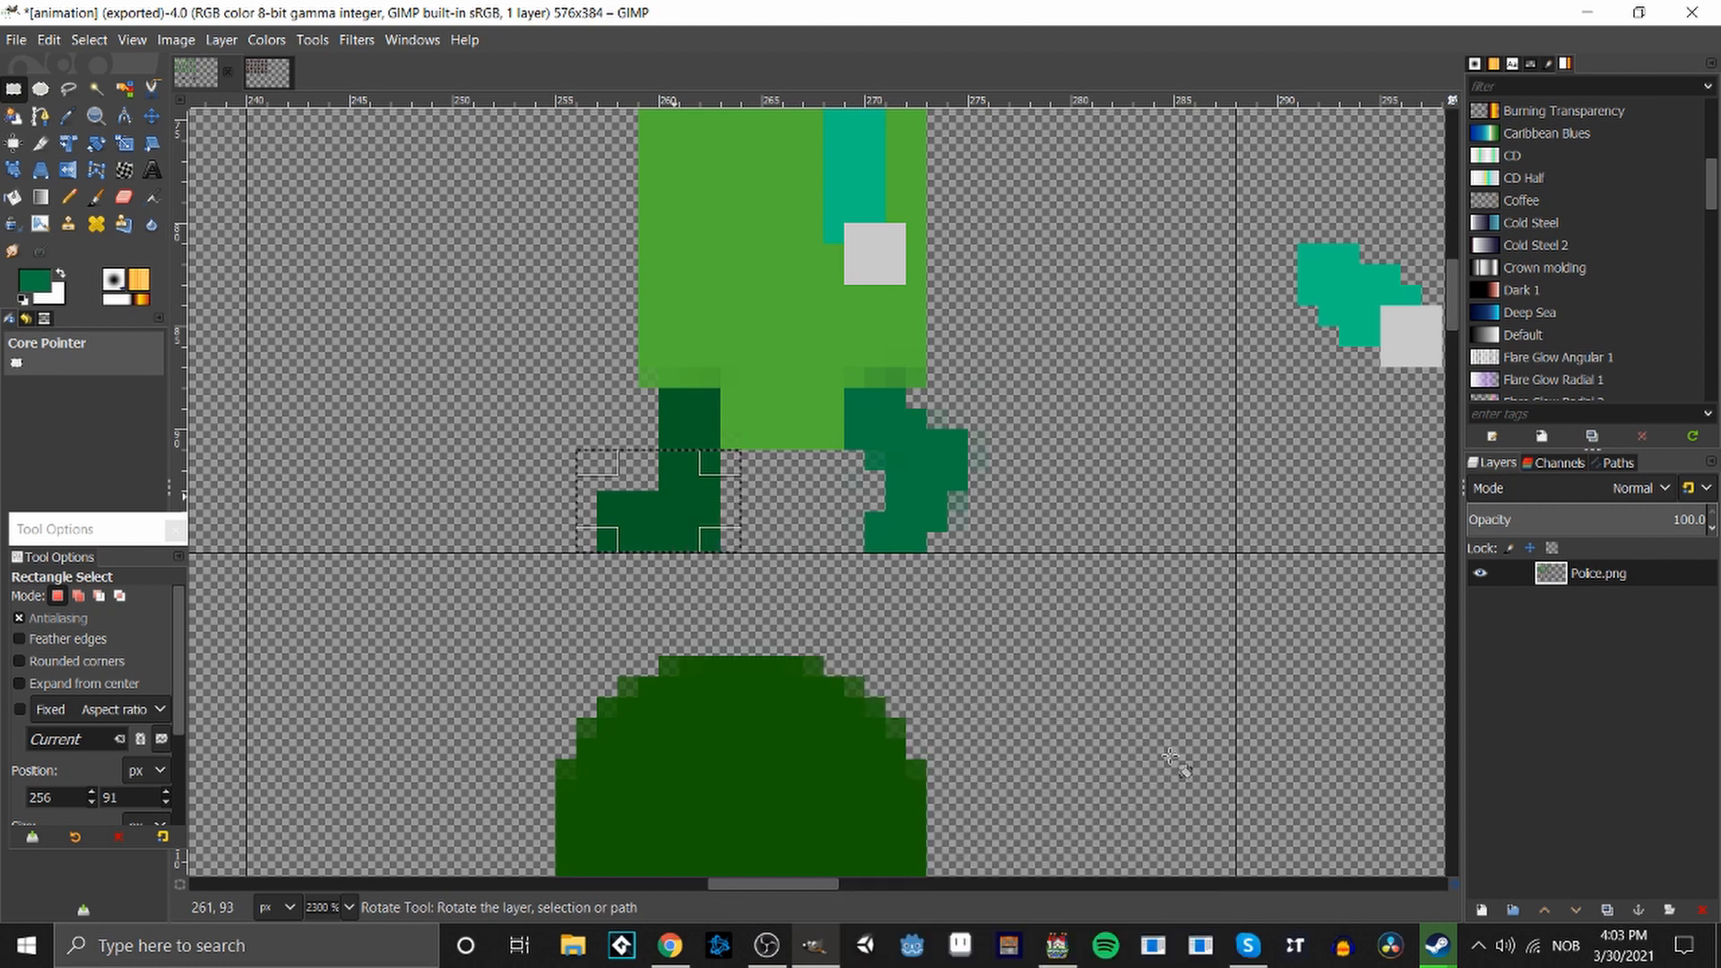
pyautogui.moveTo(657, 499); pyautogui.dragTo(655, 502)
pyautogui.press('Return')
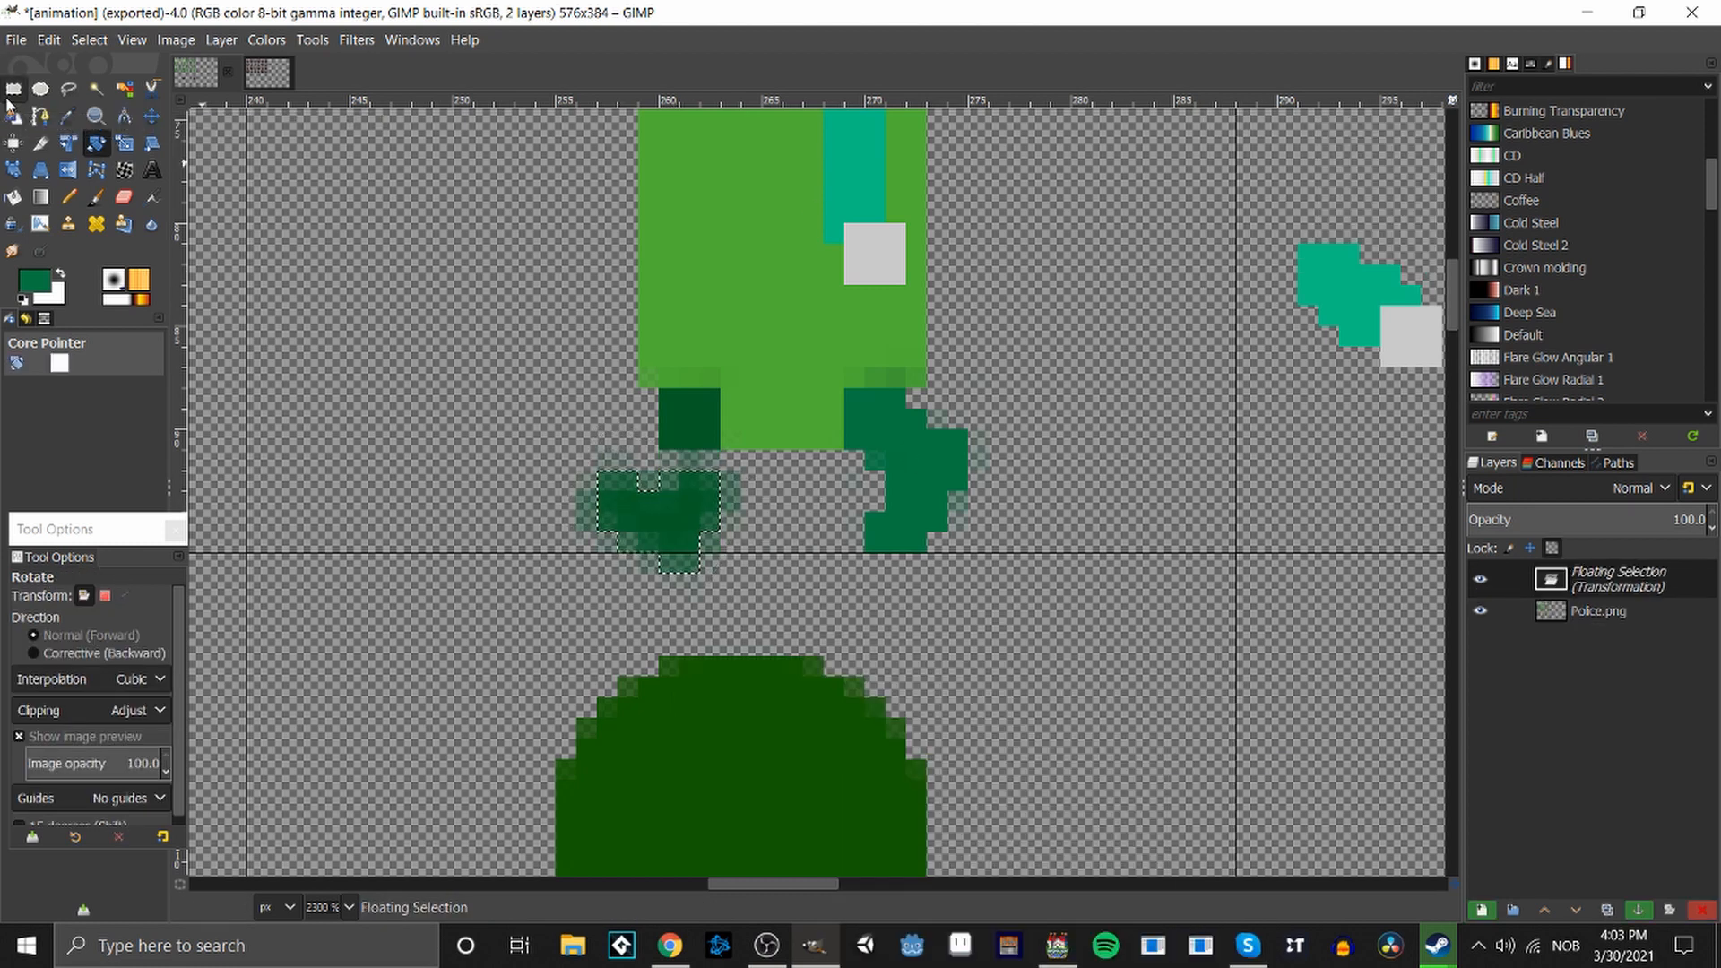
pyautogui.hotkey('ctrl', 'z')
pyautogui.click(530, 435)
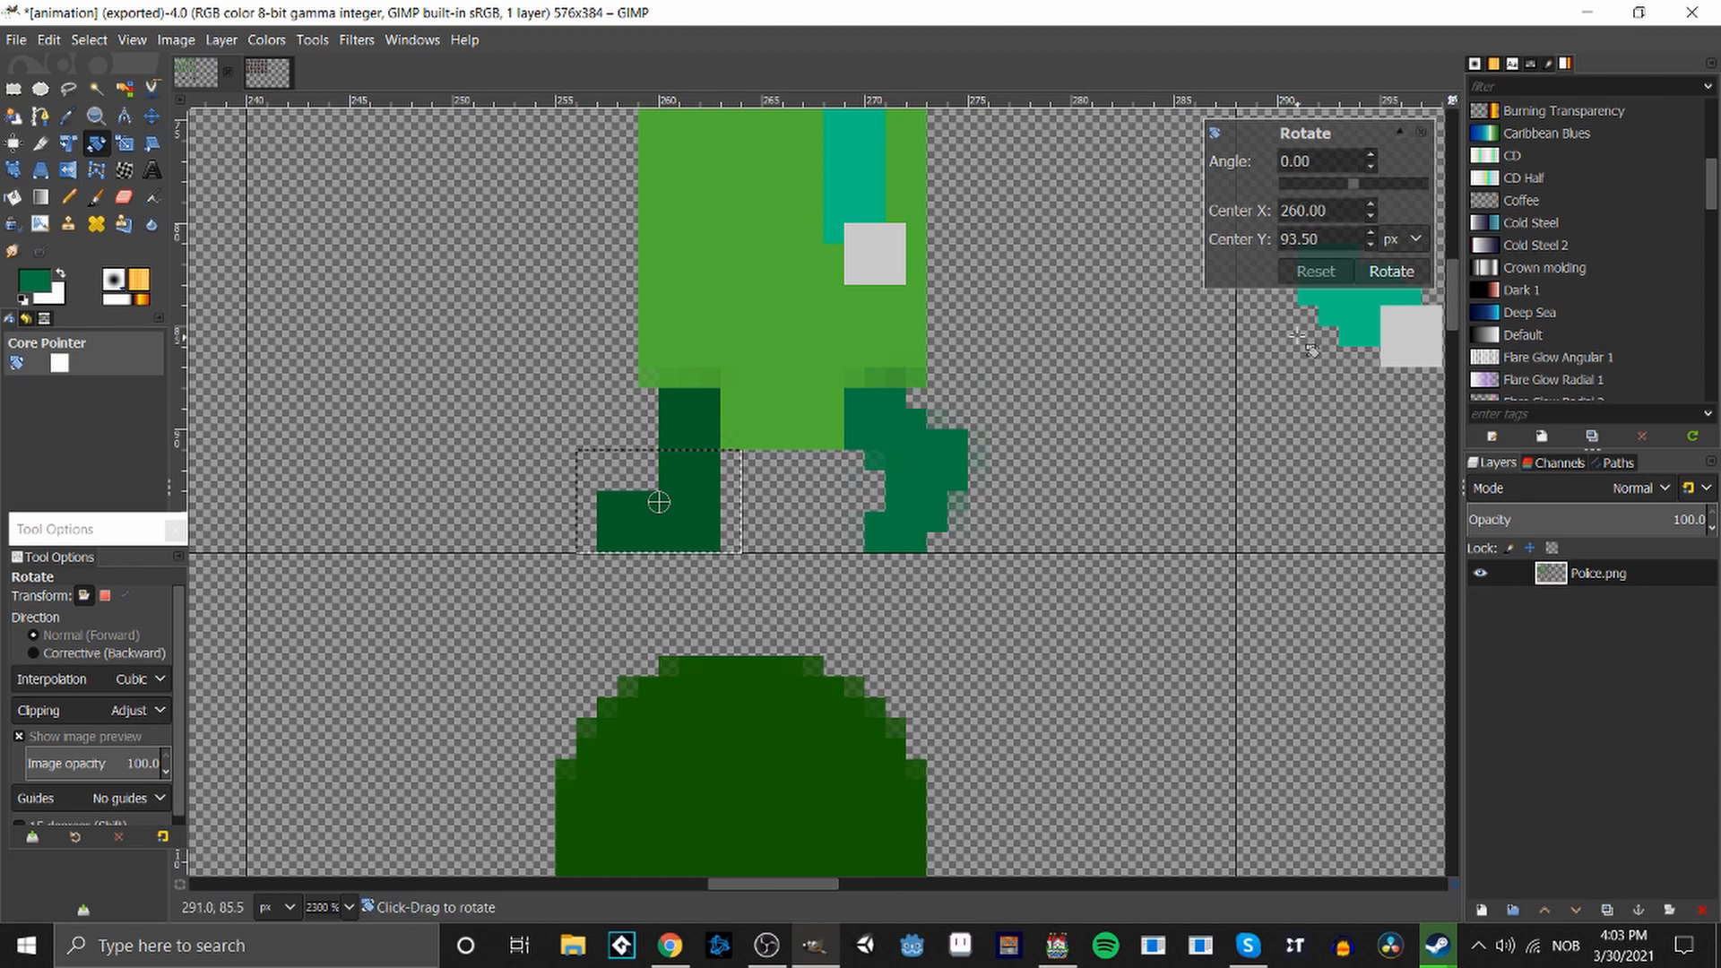
# Pick the left leg's dark green as foreground color and delete its foot below the shin.
pyautogui.click(14, 88)
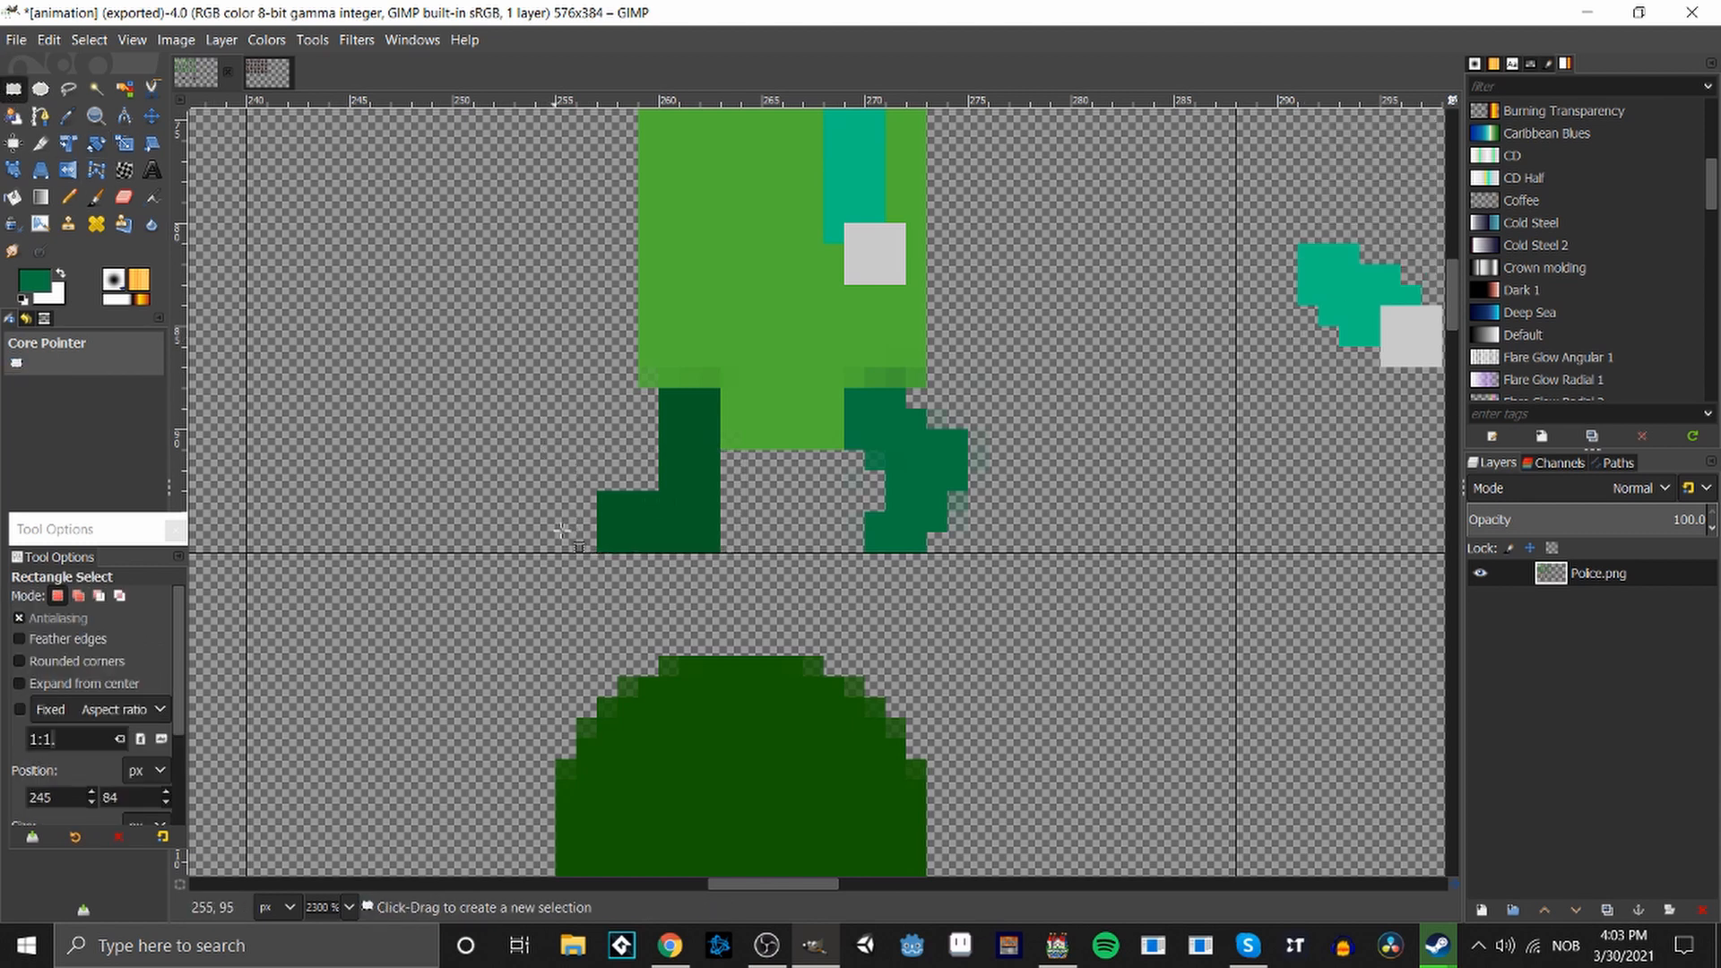
pyautogui.moveTo(555, 471); pyautogui.dragTo(720, 574)
pyautogui.moveTo(631, 507); pyautogui.dragTo(650, 525)
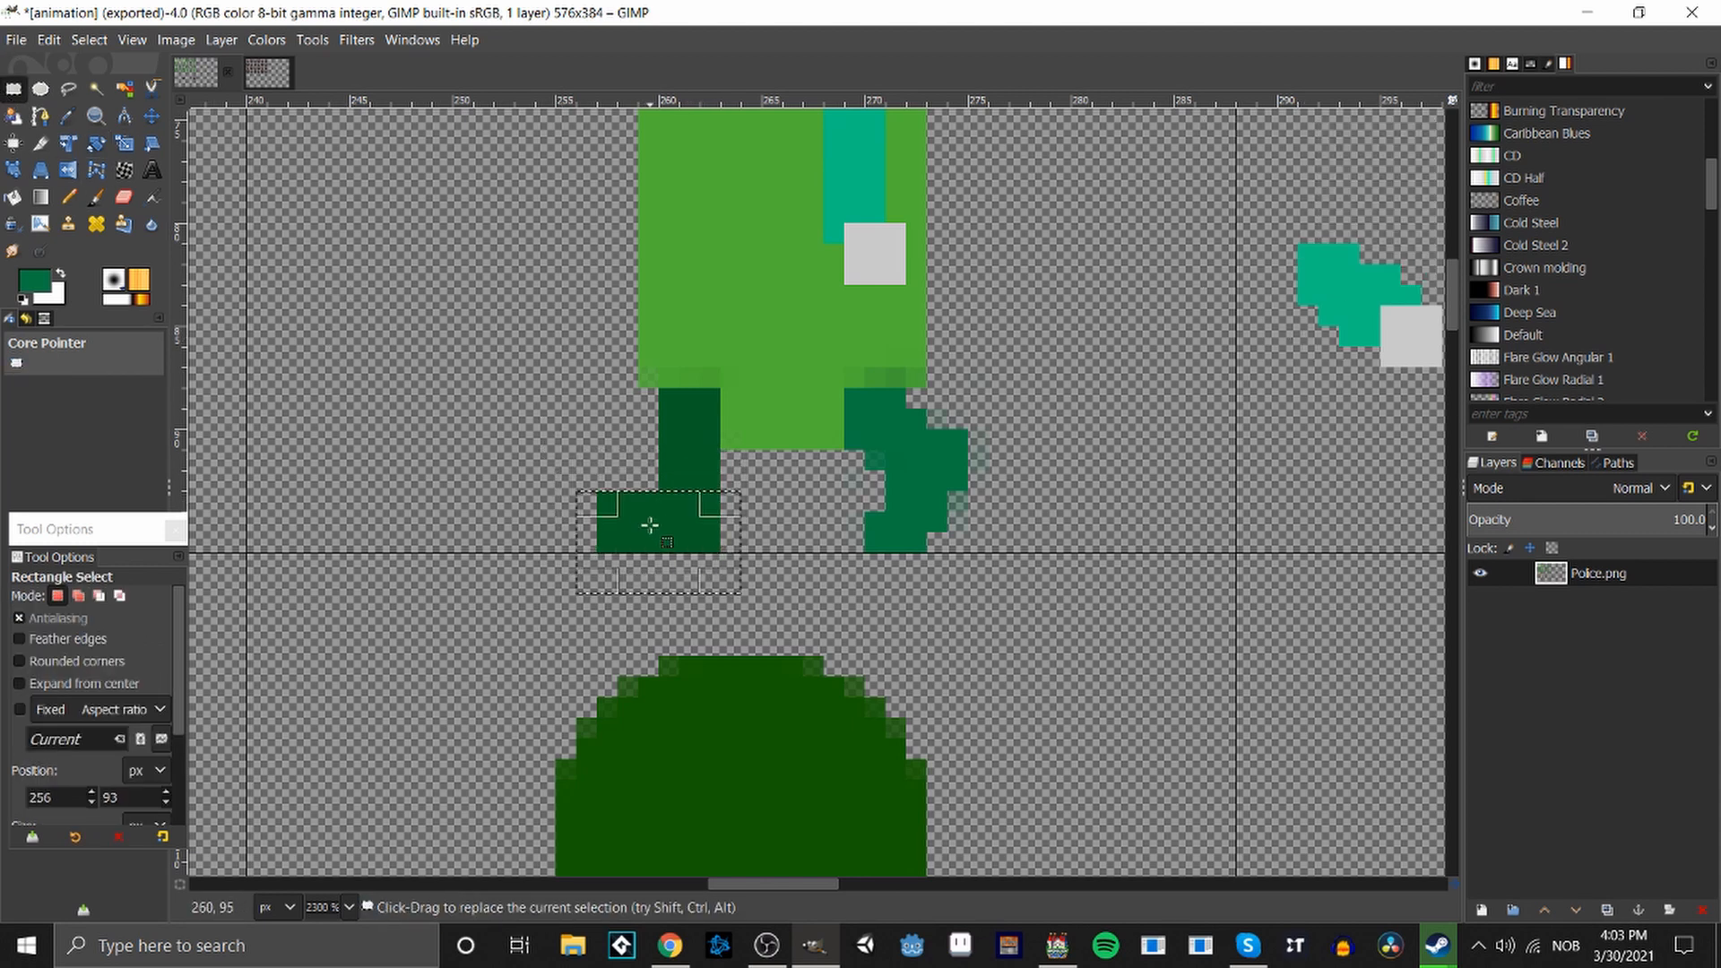
pyautogui.press('o')
pyautogui.click(686, 529)
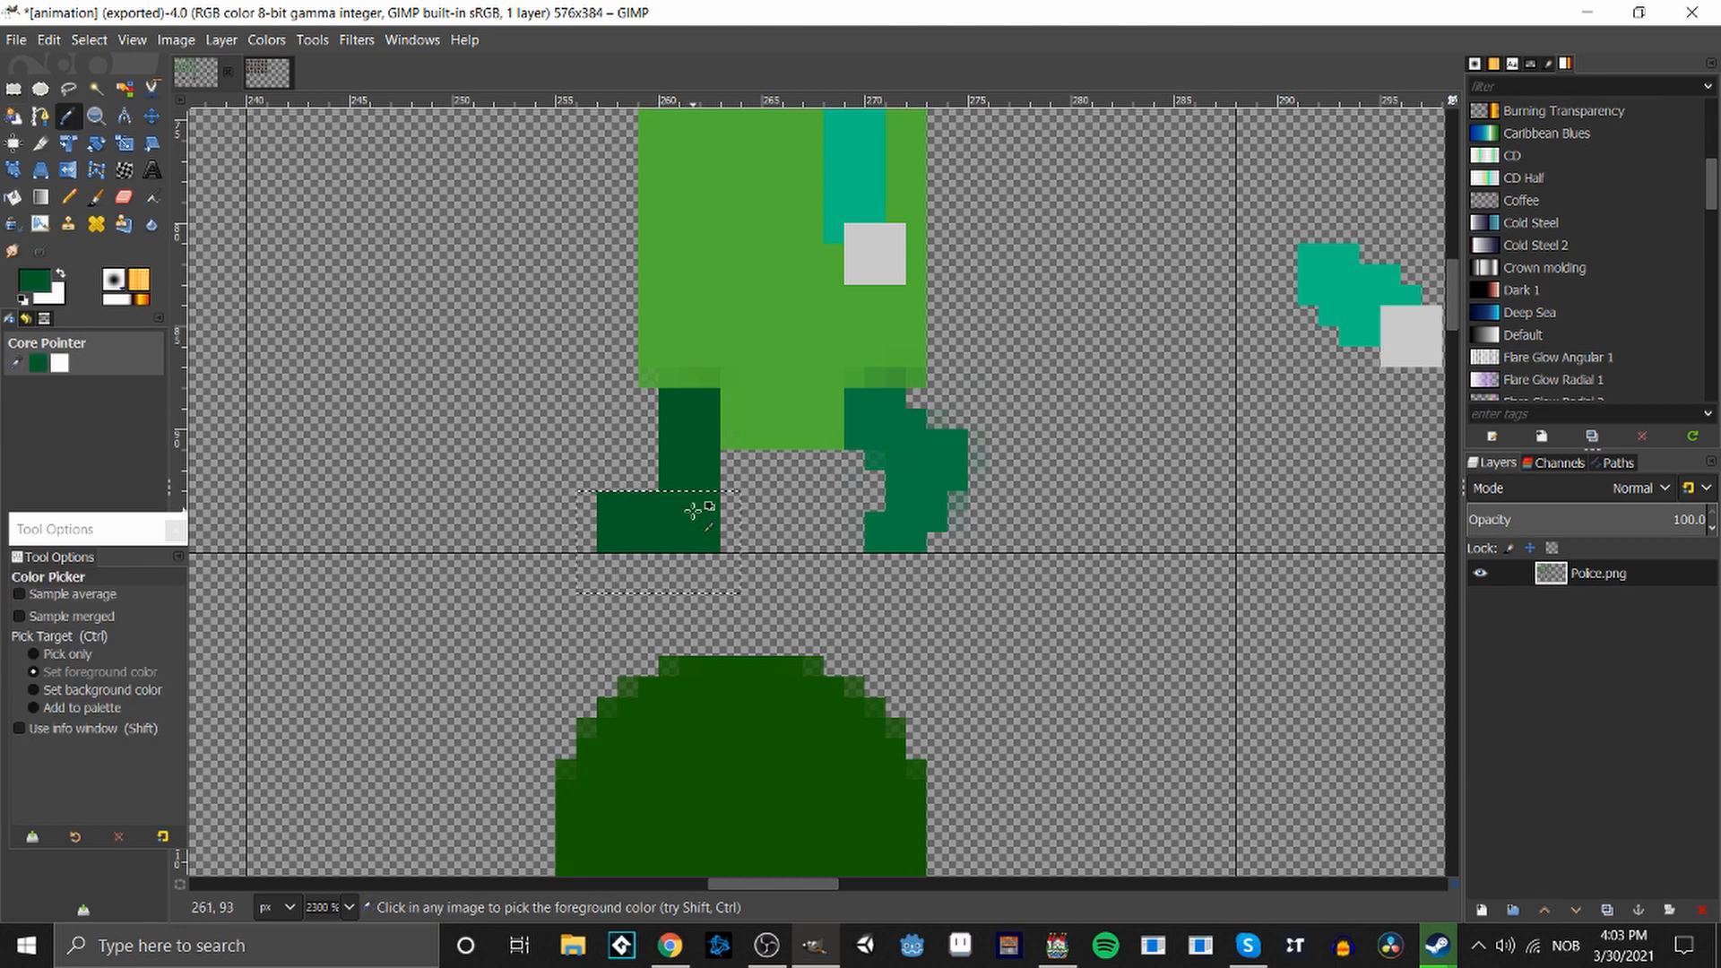
pyautogui.press('Delete')
pyautogui.press('n')
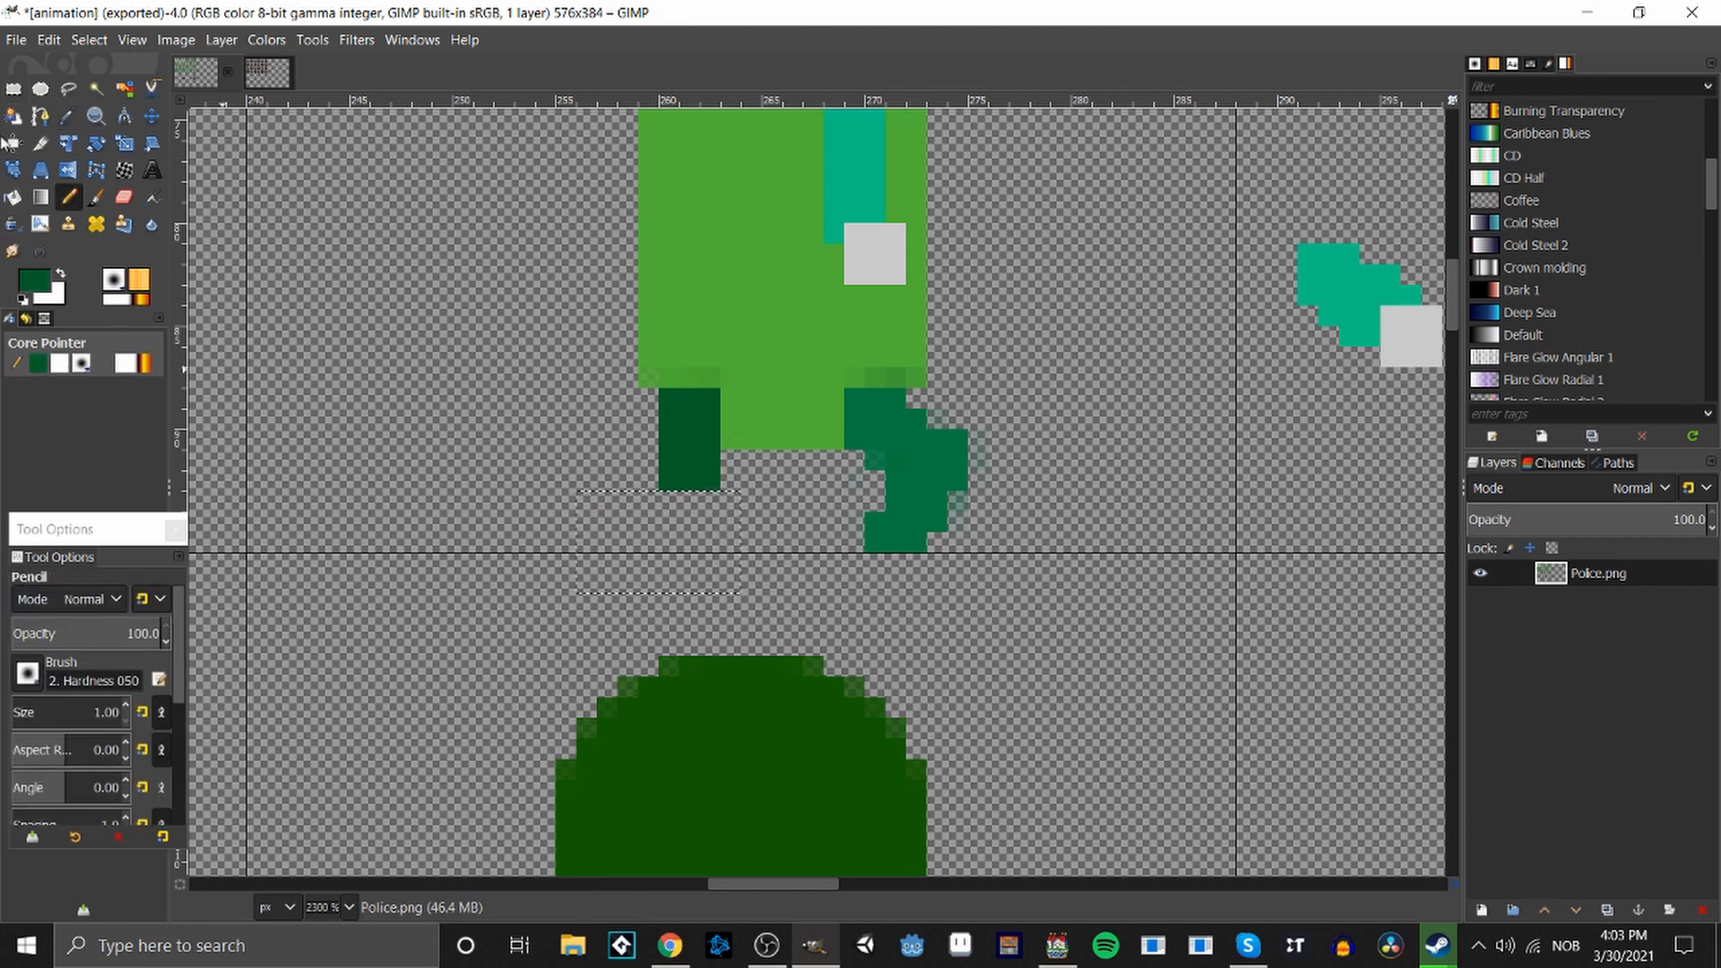
pyautogui.click(14, 89)
pyautogui.click(417, 424)
# Try to pencil the outline of a raised left foot in dark green.
pyautogui.press('n')
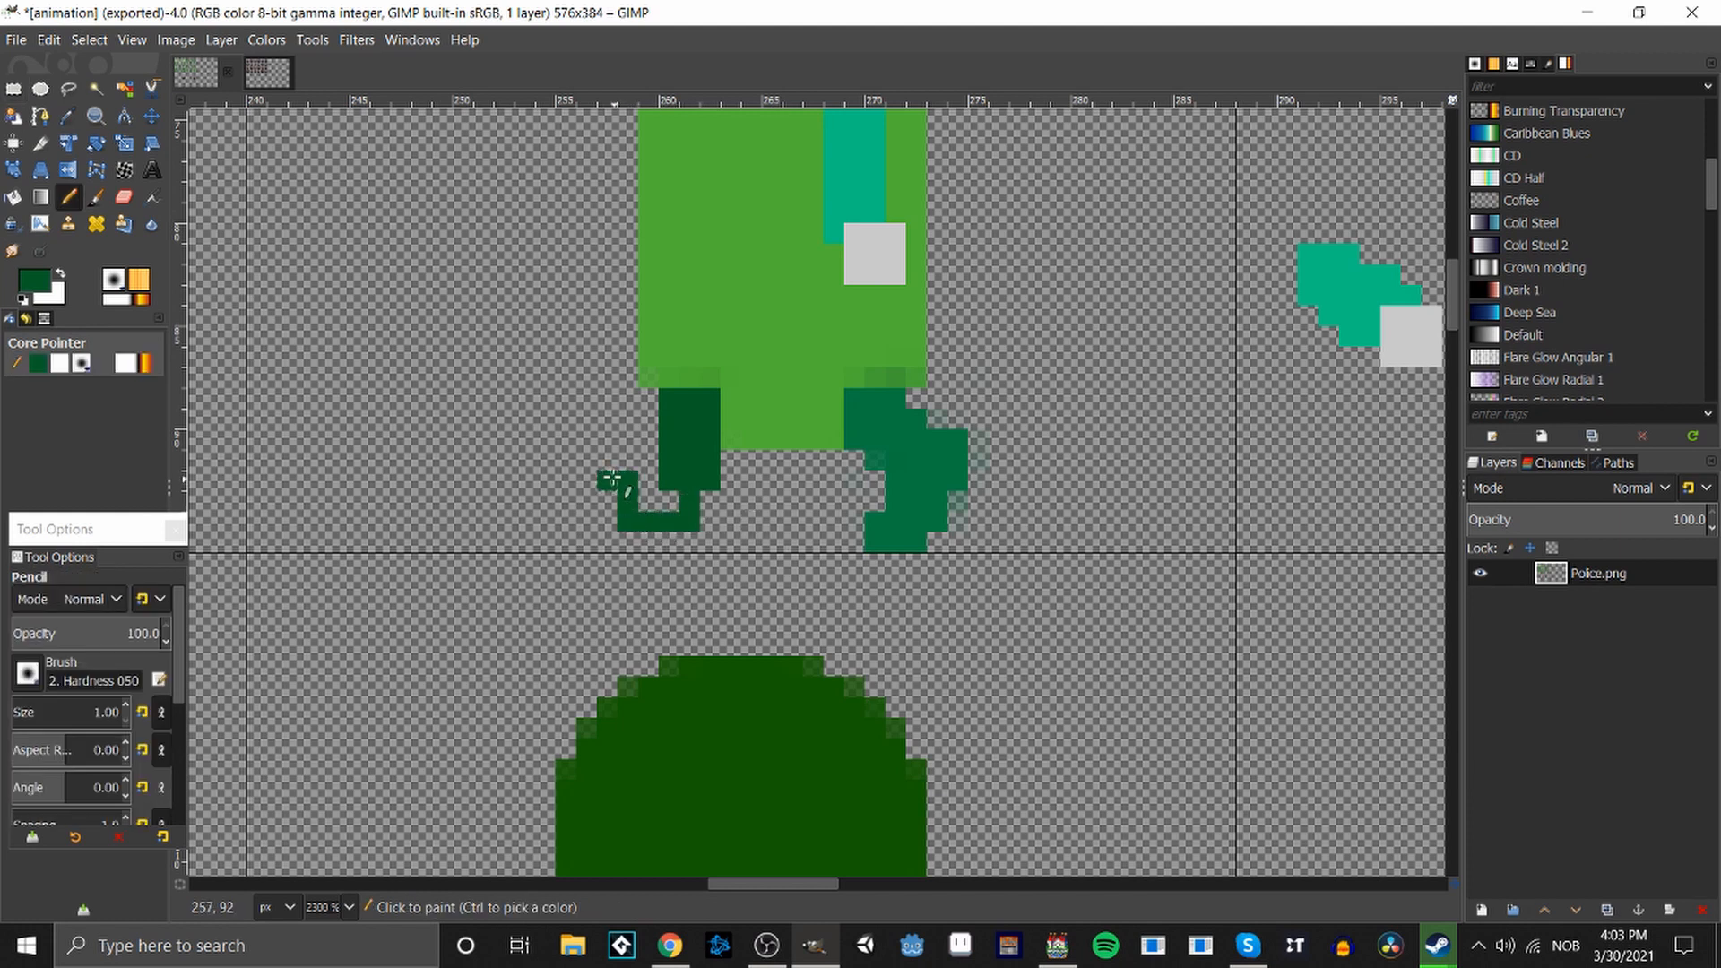
pyautogui.moveTo(600, 459)
pyautogui.mouseDown()
pyautogui.moveTo(618, 434)
pyautogui.moveTo(662, 440)
pyautogui.moveTo(654, 466)
pyautogui.mouseUp()
pyautogui.hotkey('ctrl', 'z')
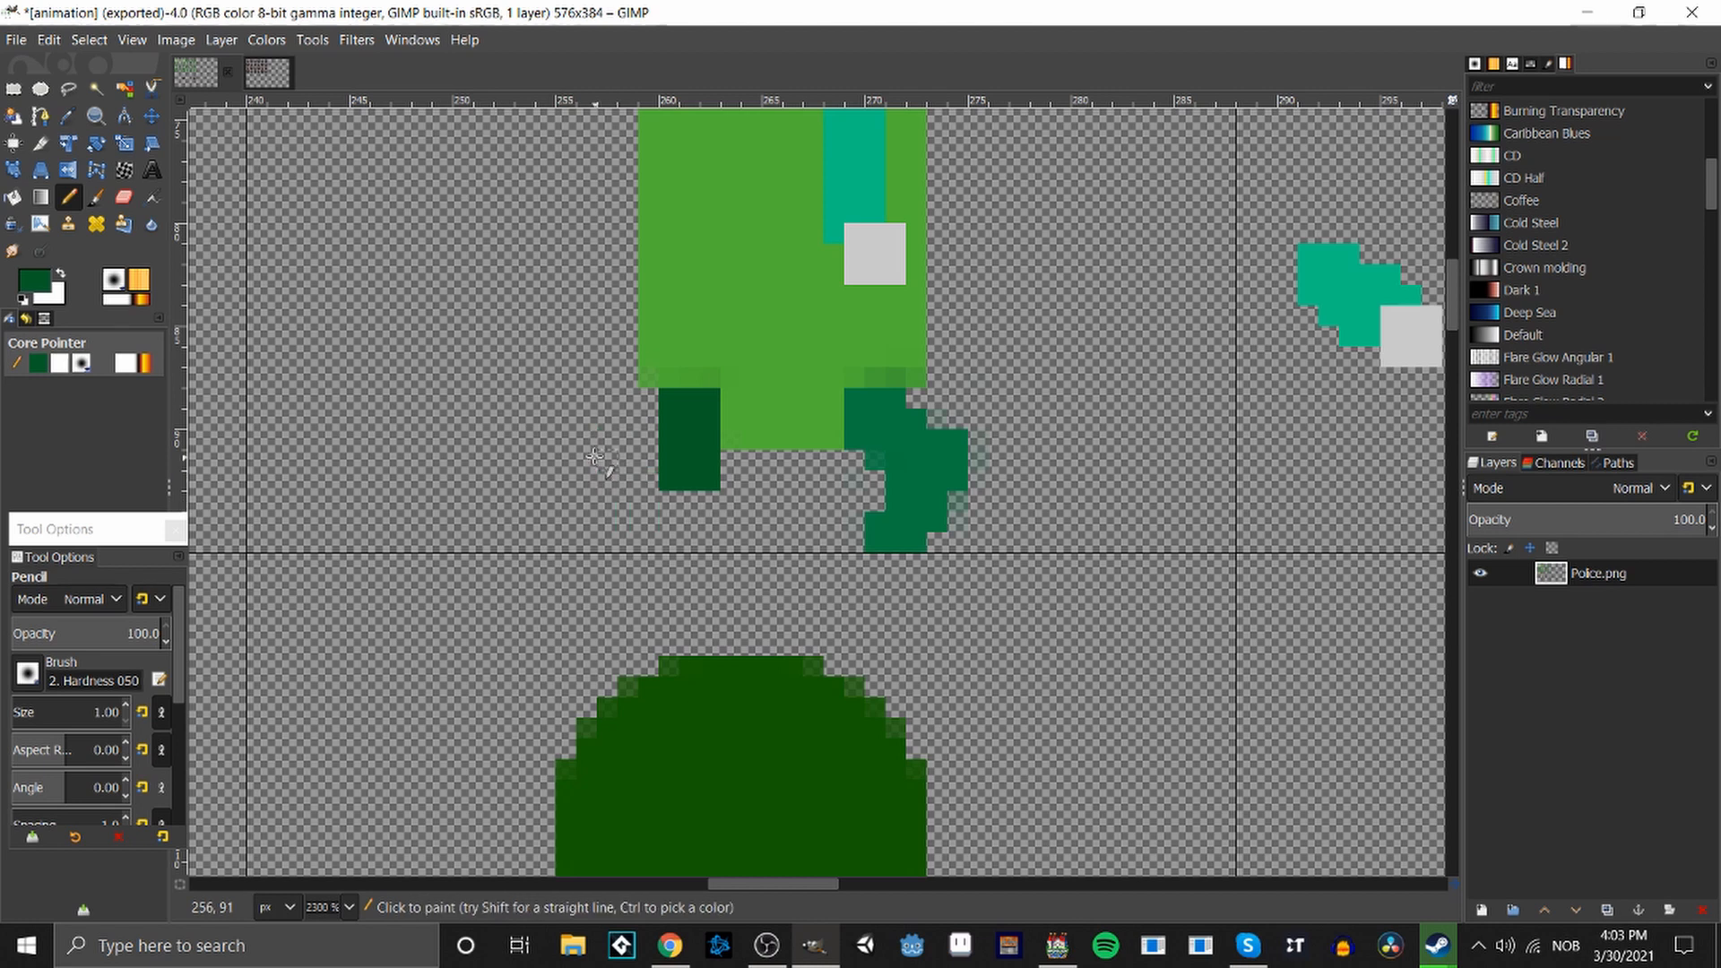
# Pencil a filled, curved left foot with a raised toe in dark green, joined to the shin.
pyautogui.moveTo(584, 473)
pyautogui.mouseDown()
pyautogui.moveTo(623, 441)
pyautogui.moveTo(662, 480)
pyautogui.mouseUp()
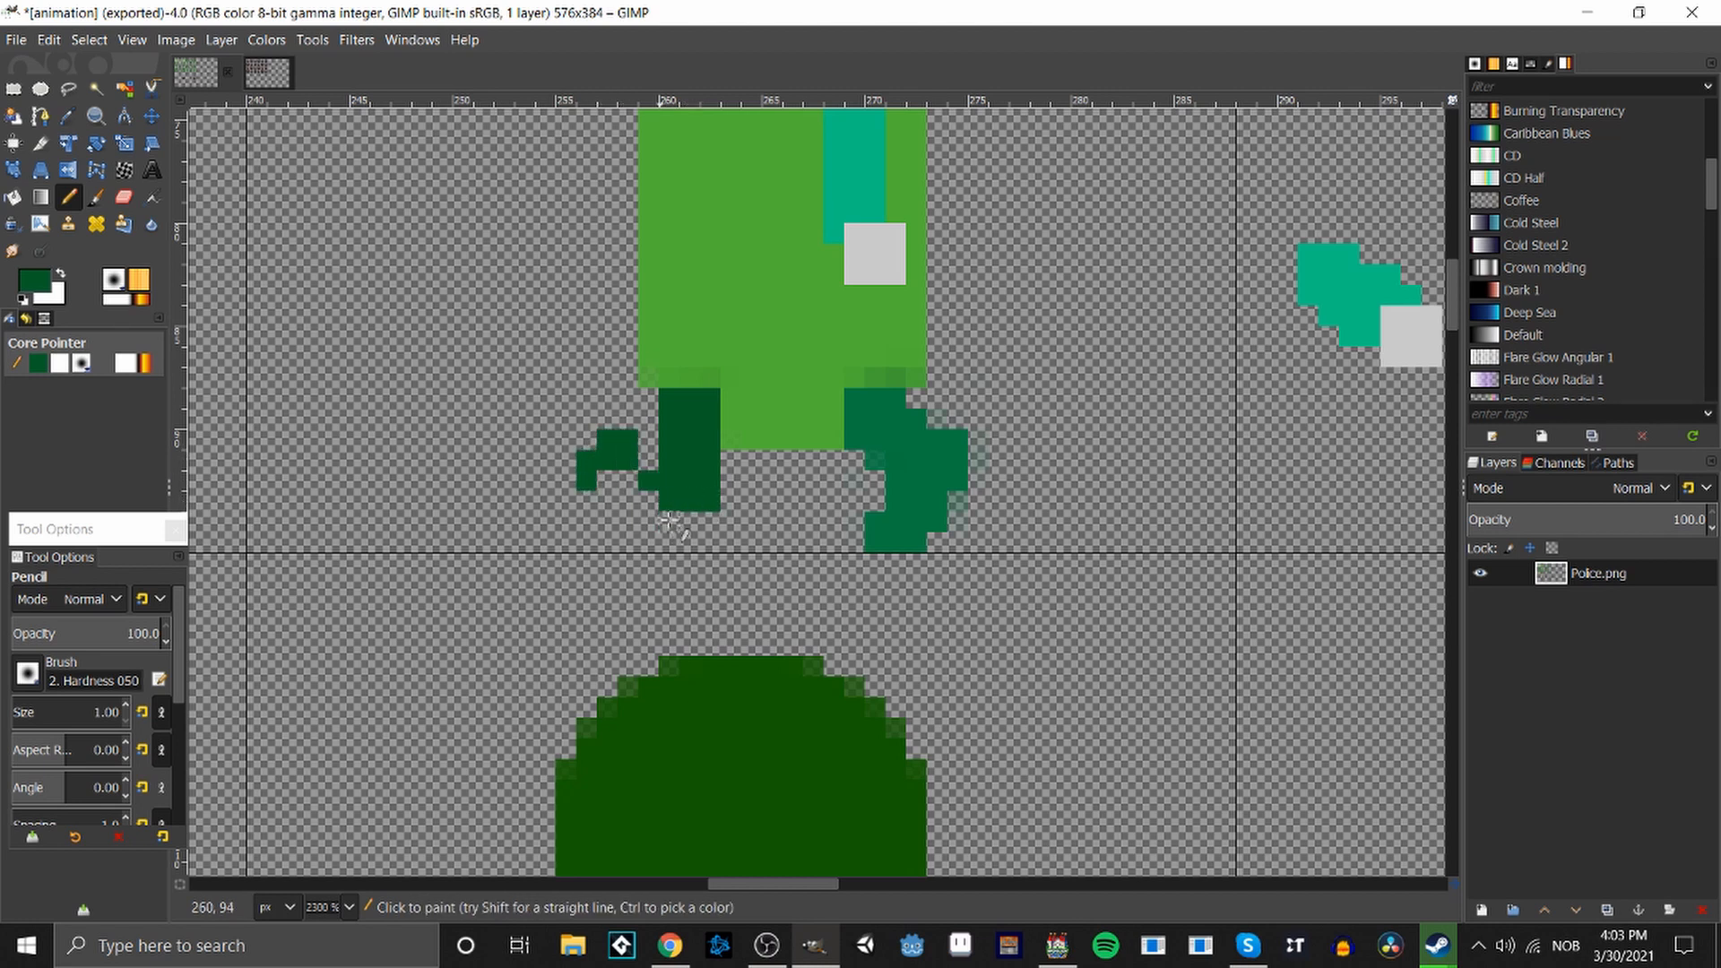
pyautogui.moveTo(692, 524); pyautogui.dragTo(616, 504)
pyautogui.scroll(-4, 921, 567)
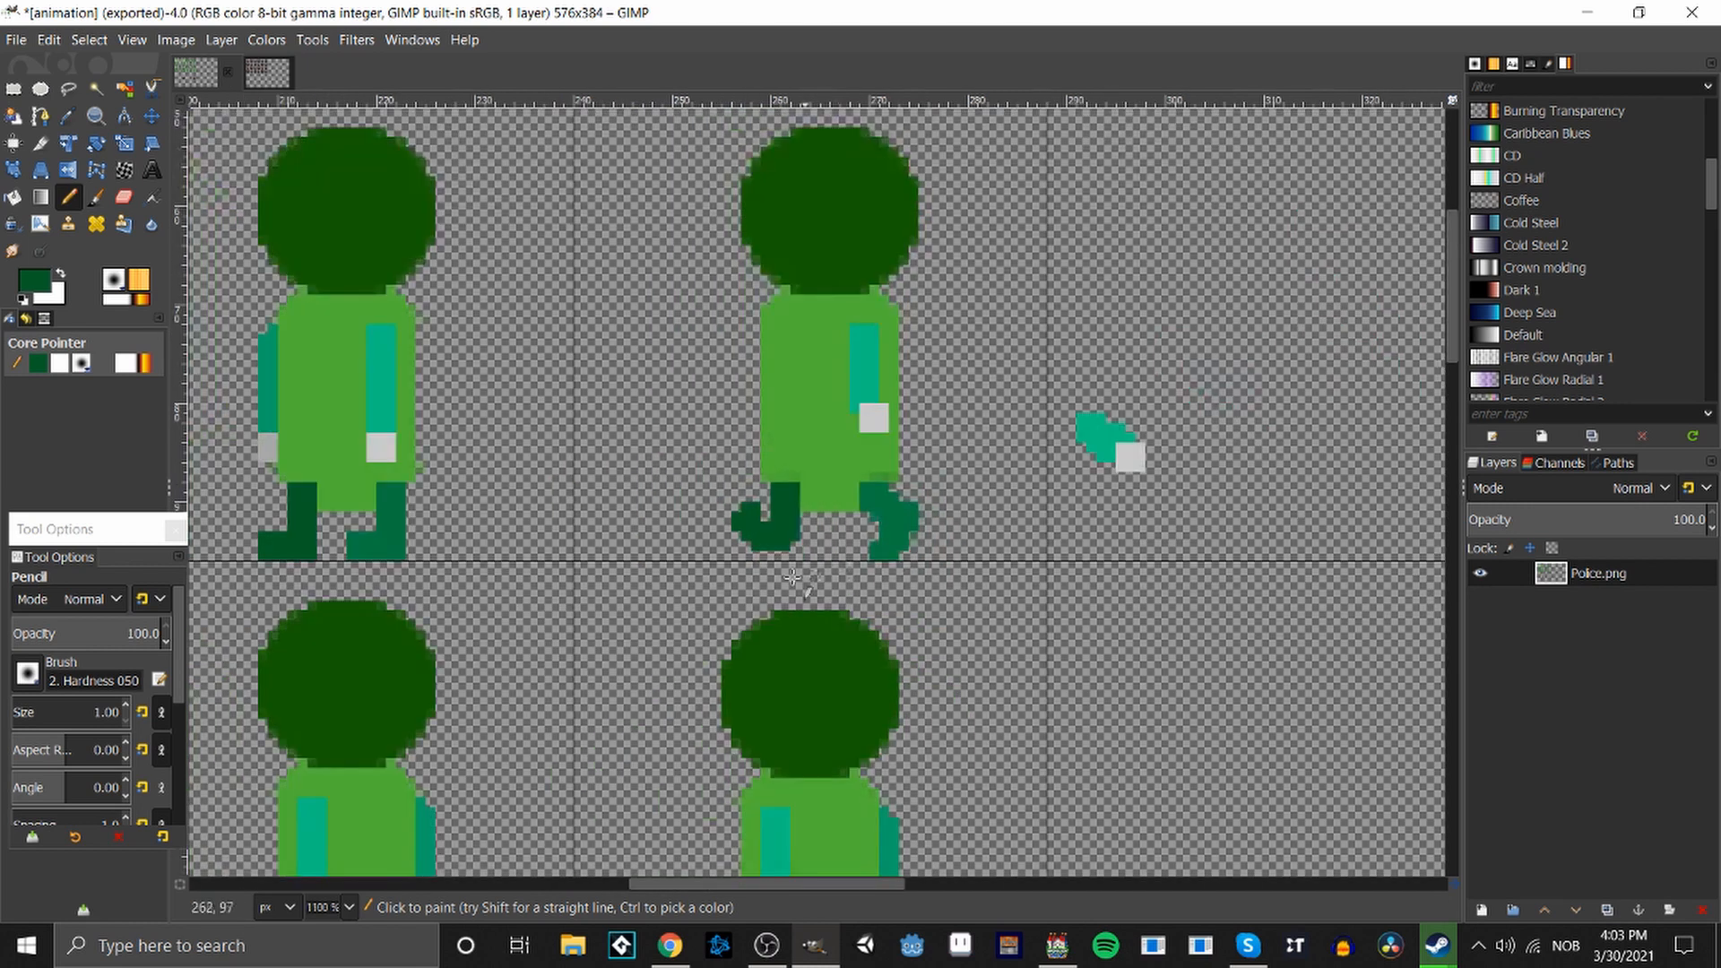
pyautogui.scroll(4, 792, 573)
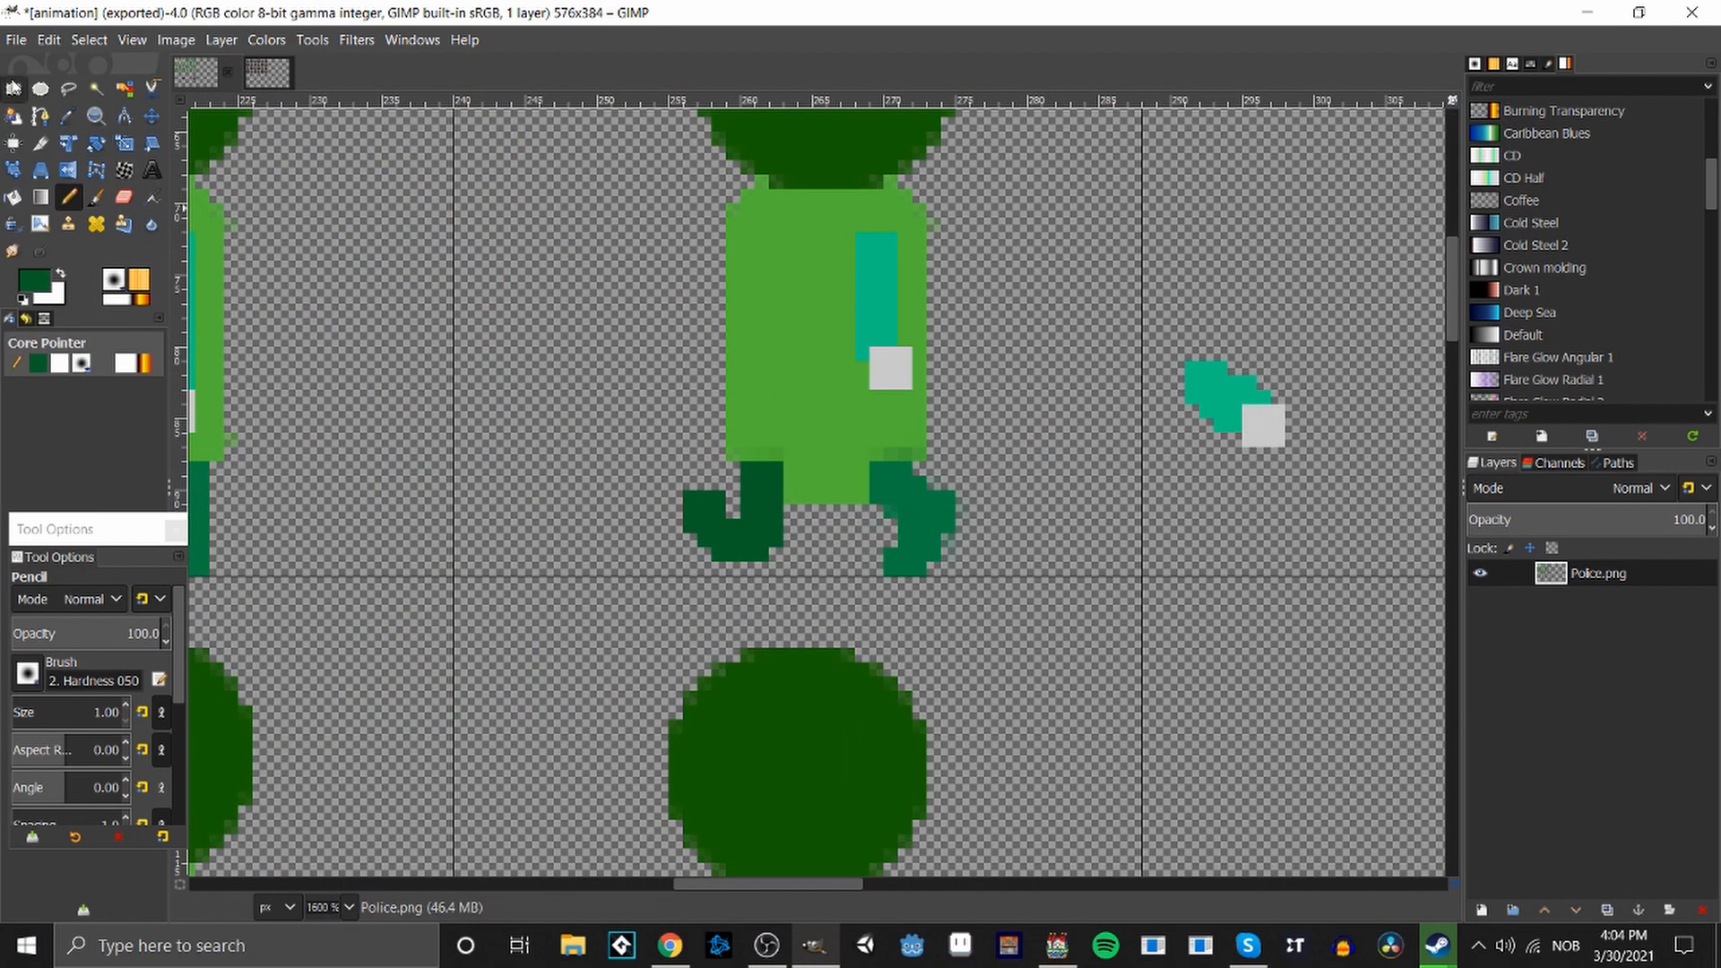
pyautogui.click(14, 88)
pyautogui.moveTo(687, 498); pyautogui.dragTo(741, 565)
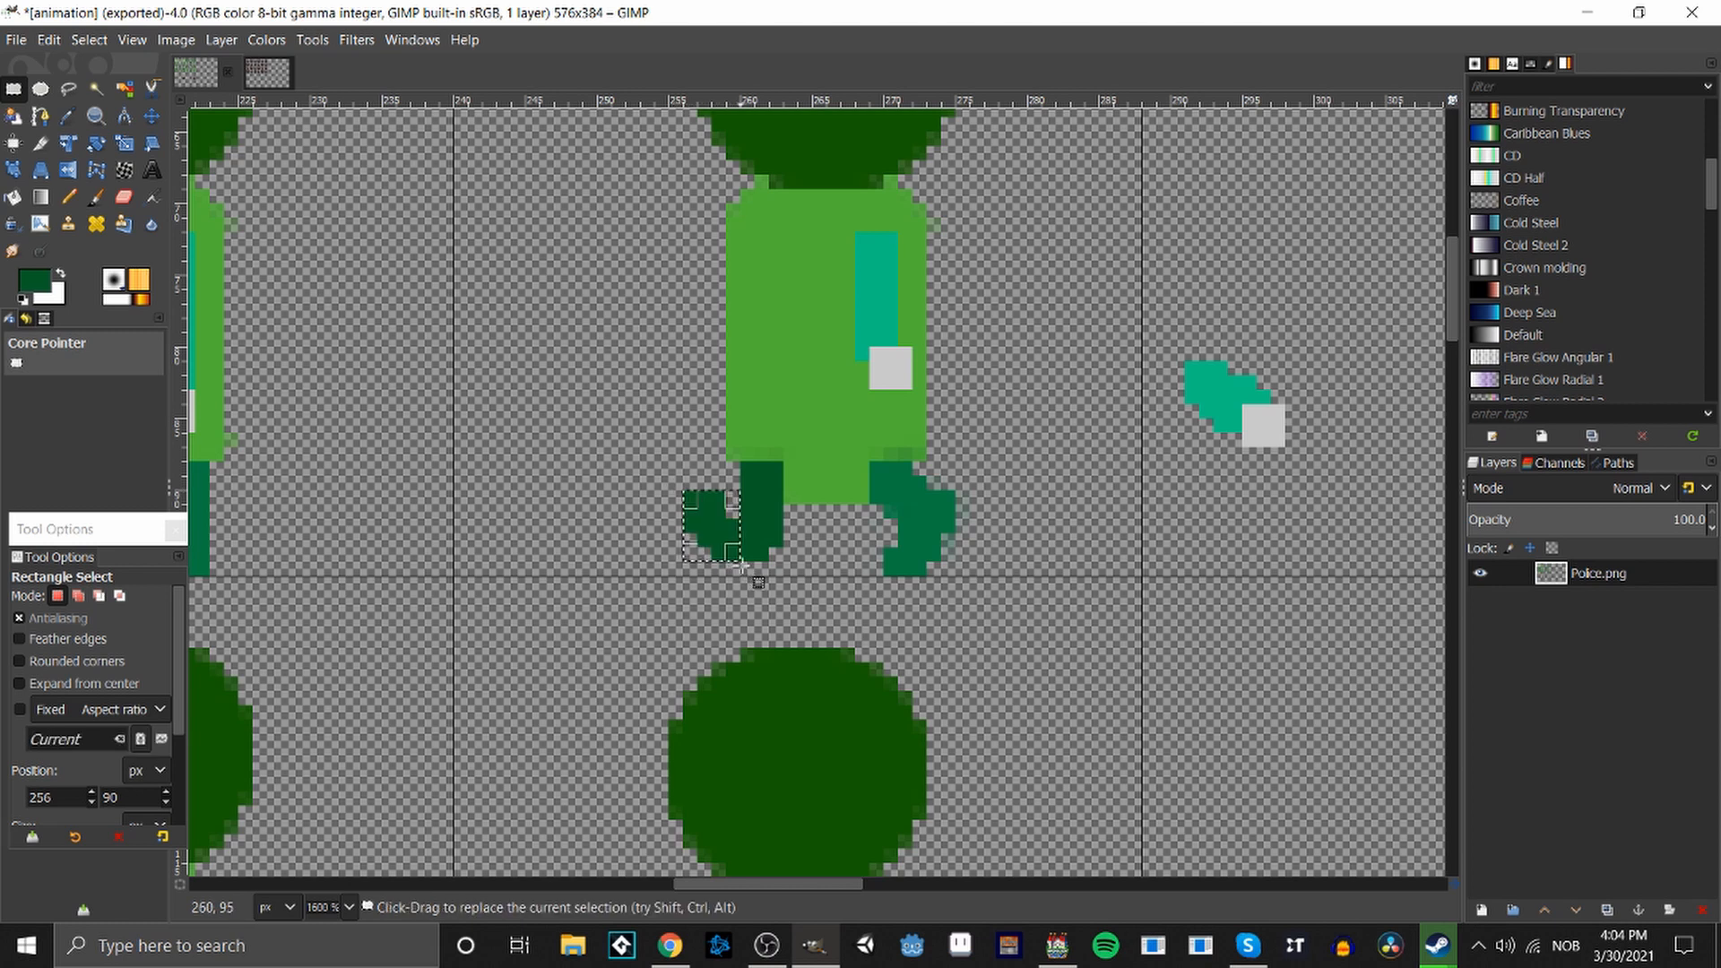
pyautogui.hotkey('ctrl', 'c')
pyautogui.click(790, 563)
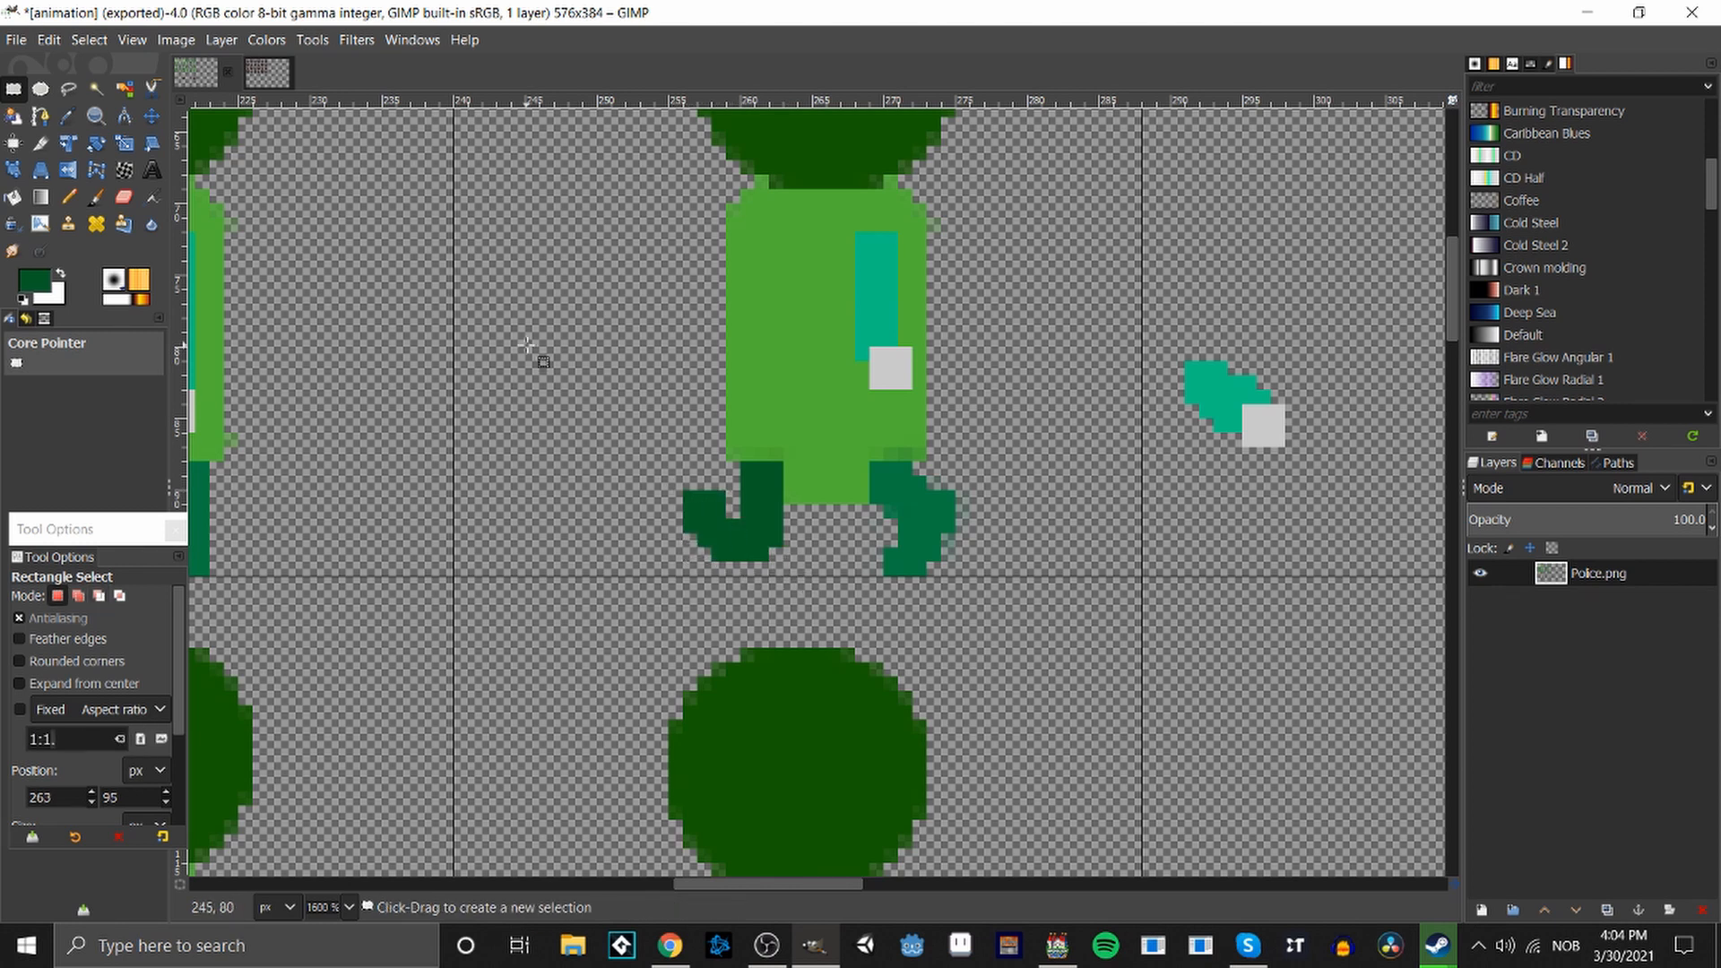
pyautogui.scroll(-3, 803, 488)
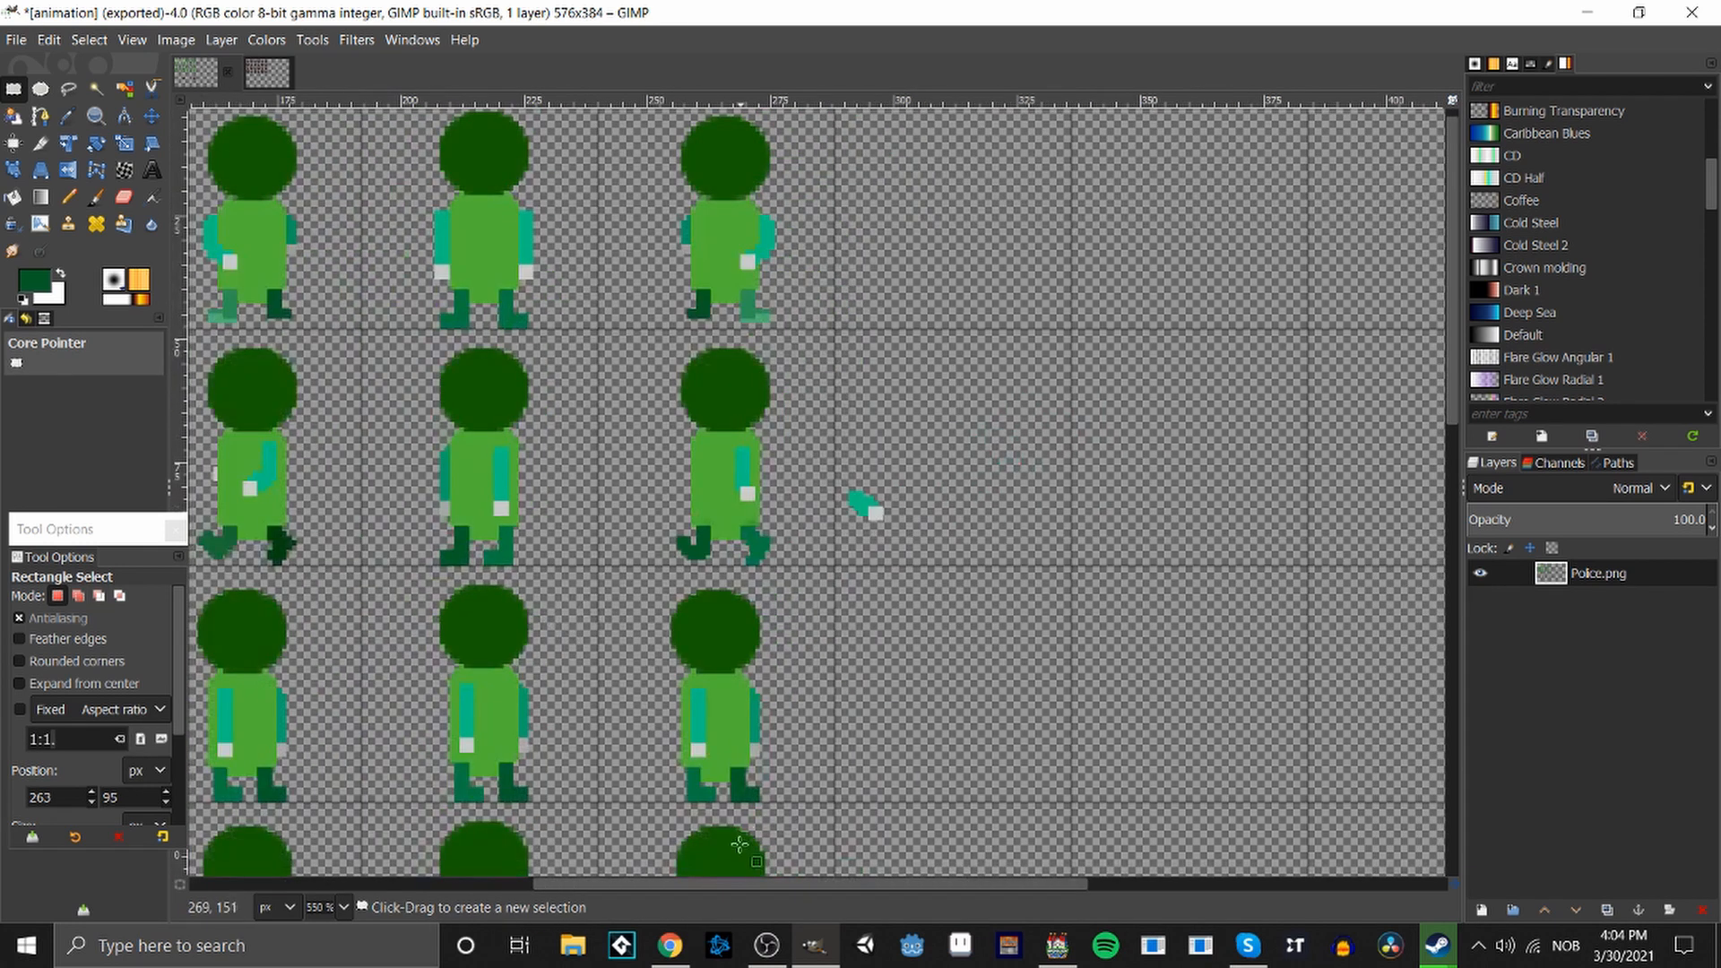
pyautogui.hscroll(-3, 734, 871)
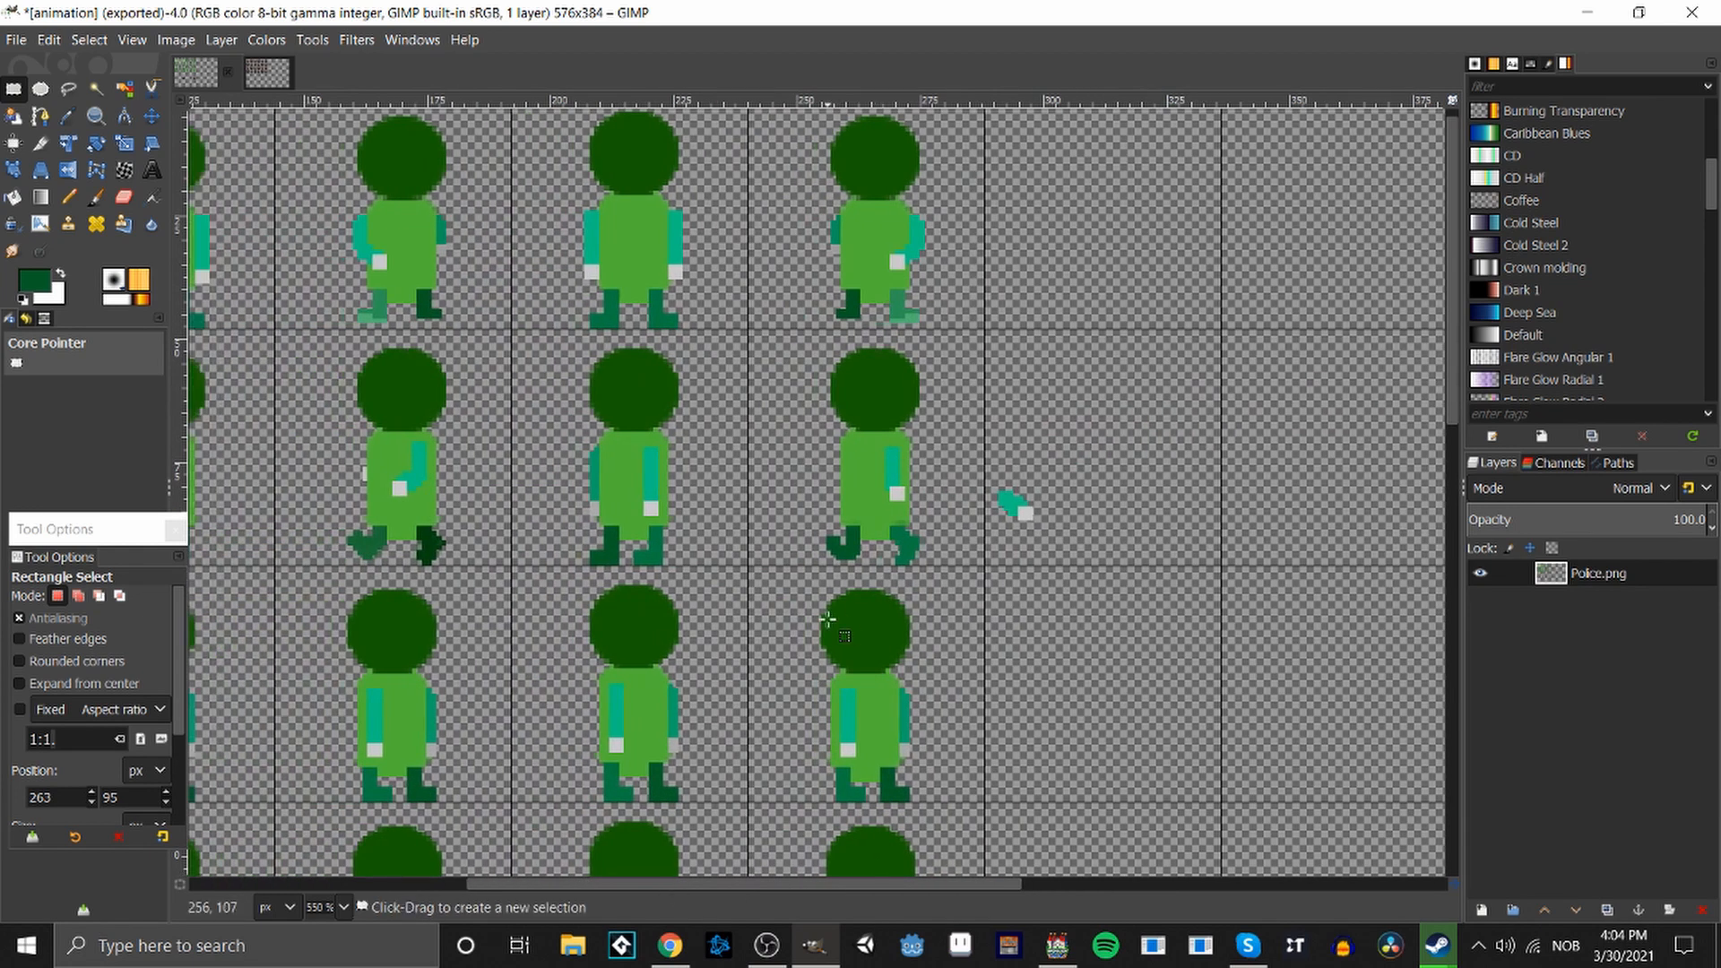
# Flatten the raised left foot by removing the upper toe pixels.
pyautogui.scroll(3, 827, 618)
pyautogui.moveTo(855, 403); pyautogui.dragTo(999, 503)
pyautogui.press('Delete')
pyautogui.click(952, 518)
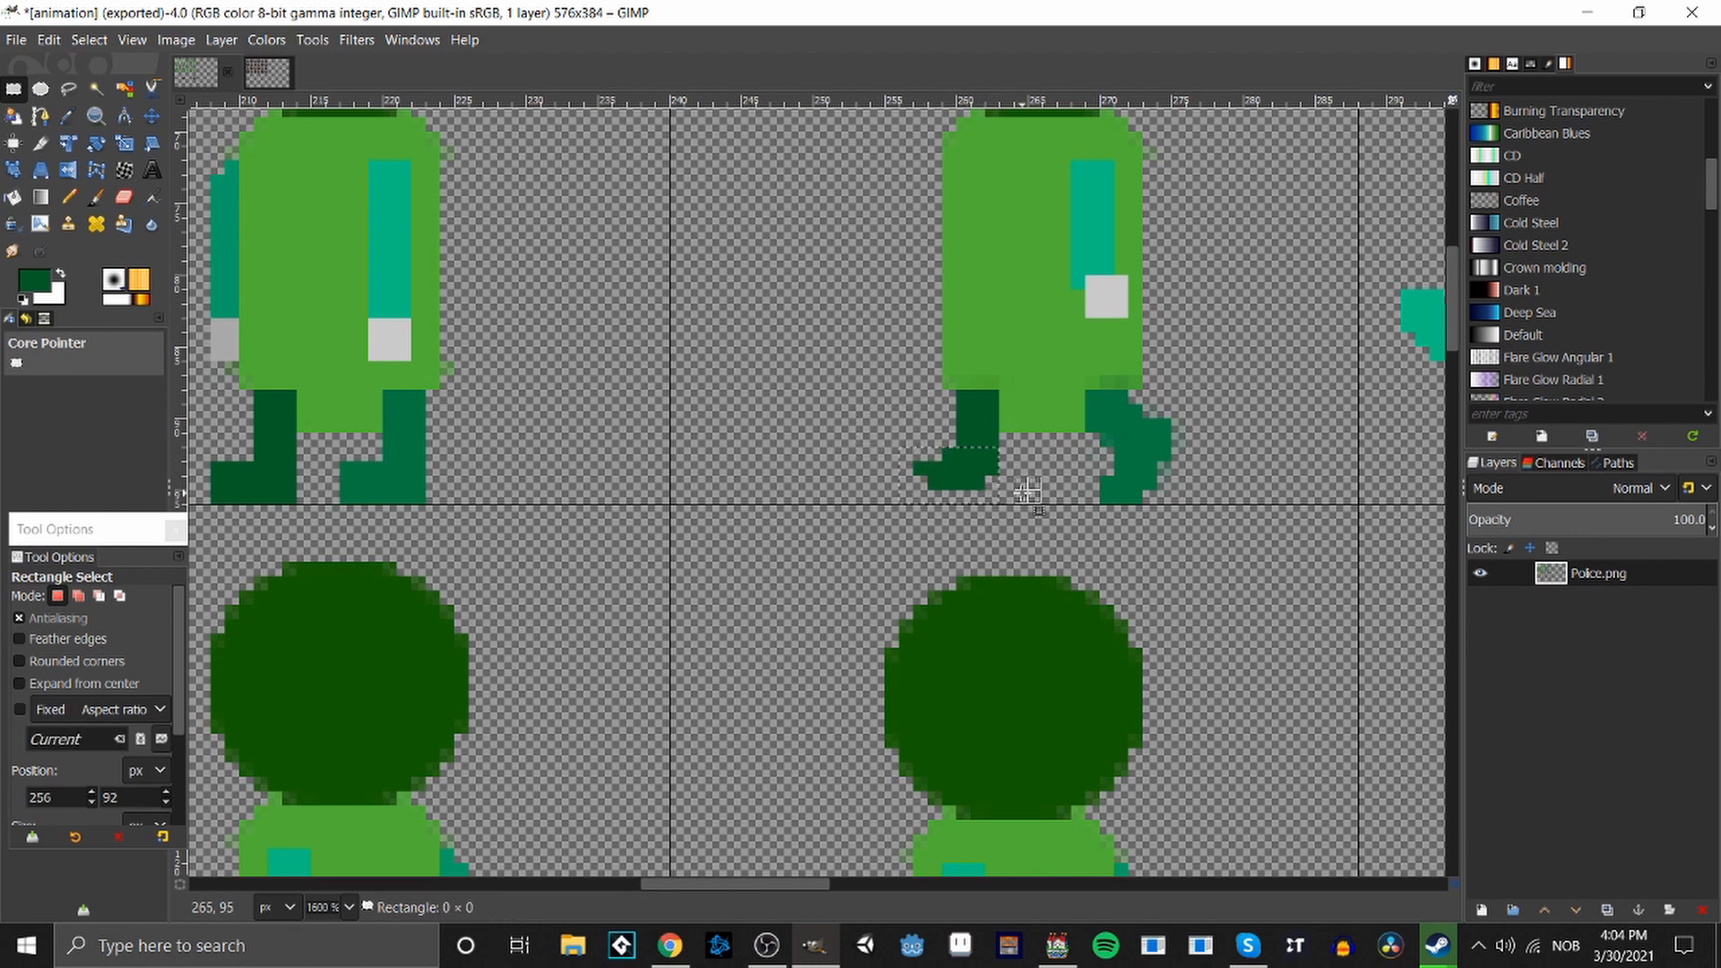
# Erase the left foot's toe and rework it with dark green pencil pixels, undoing the unwanted strokes.
pyautogui.moveTo(887, 436); pyautogui.dragTo(955, 502)
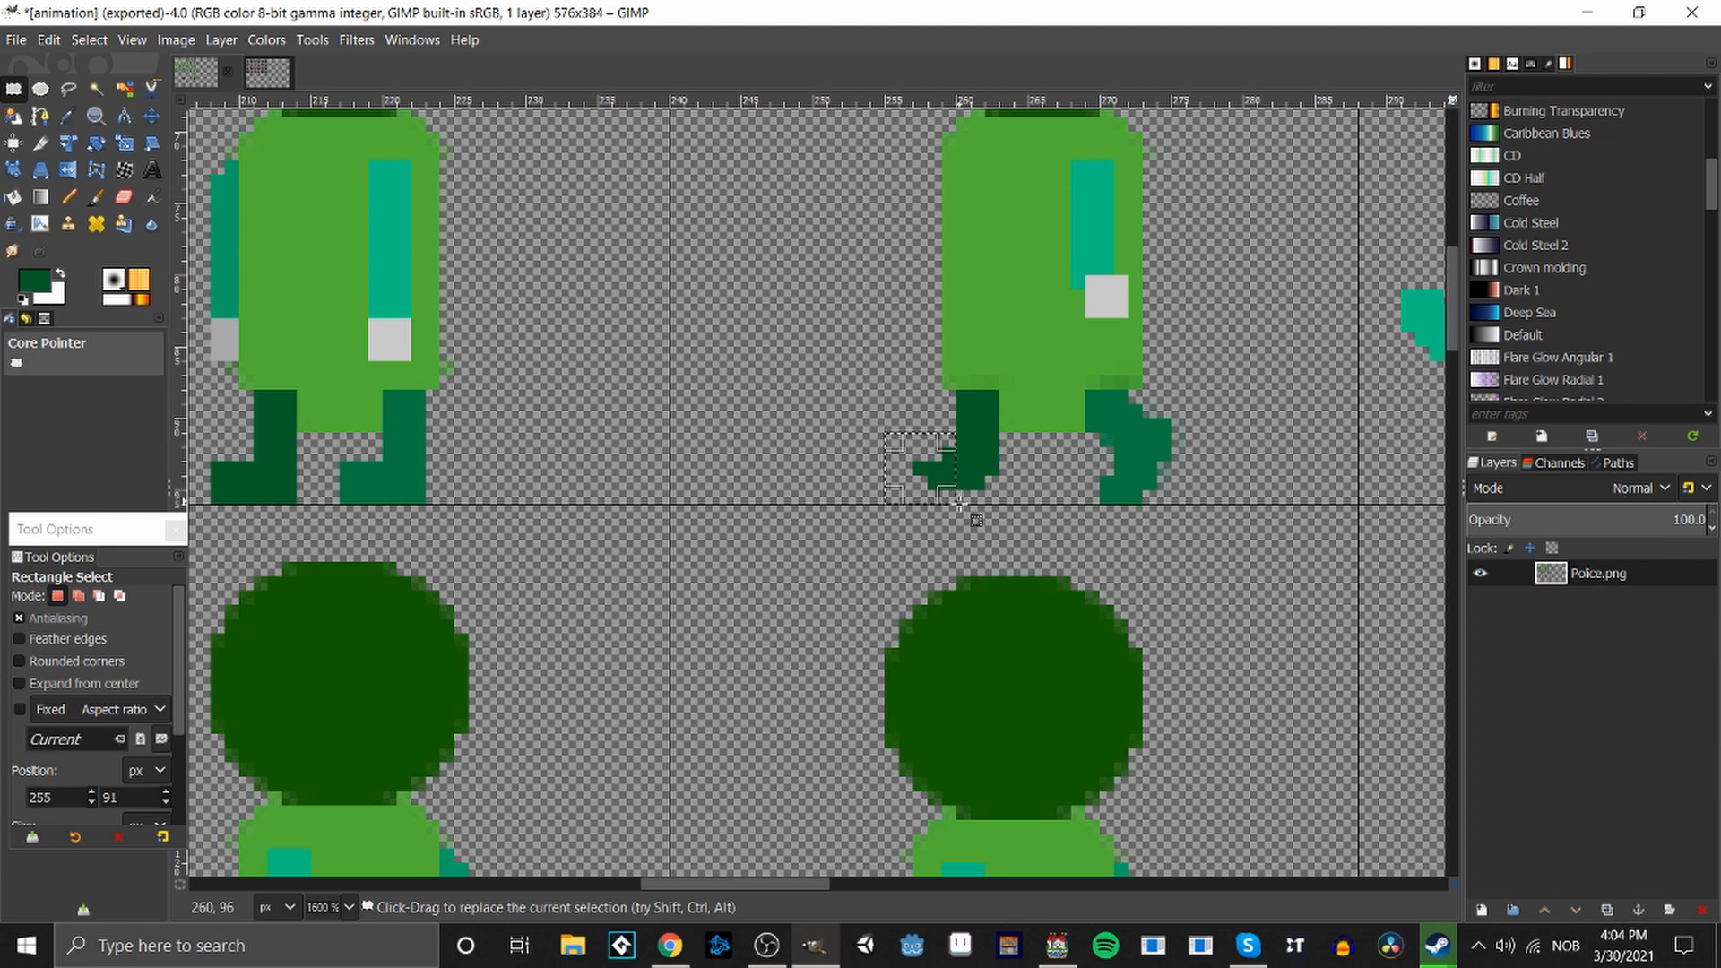
pyautogui.press('Delete')
pyautogui.click(1013, 515)
pyautogui.press('n')
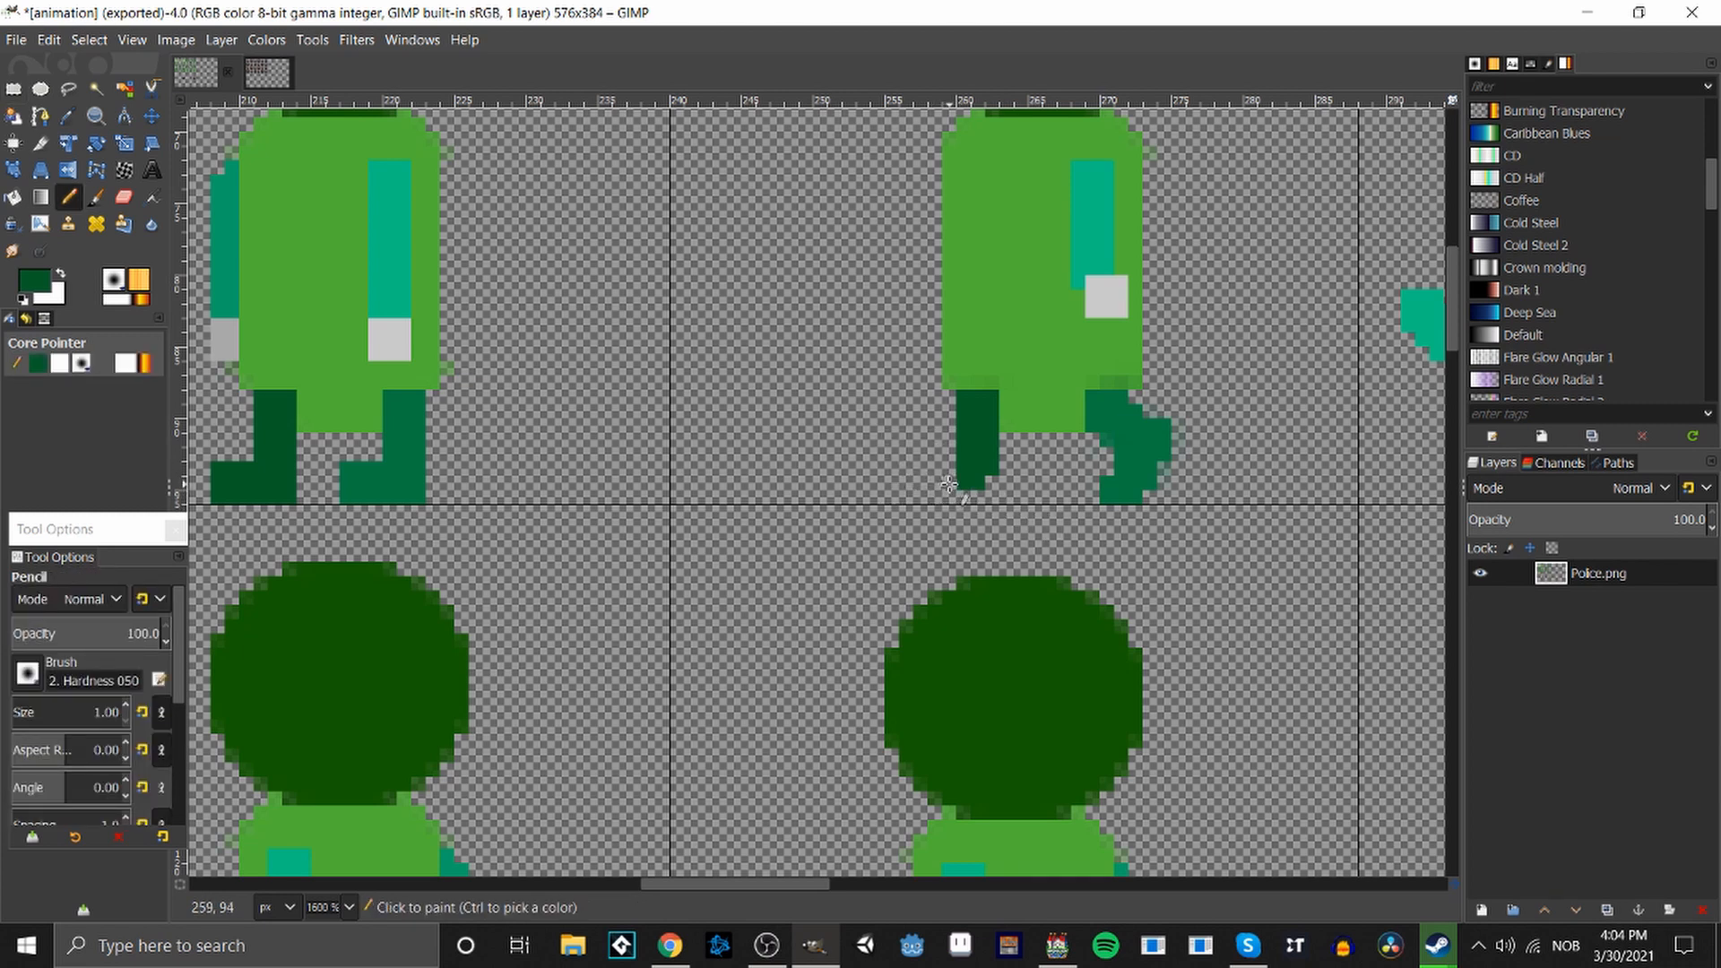
pyautogui.click(940, 479)
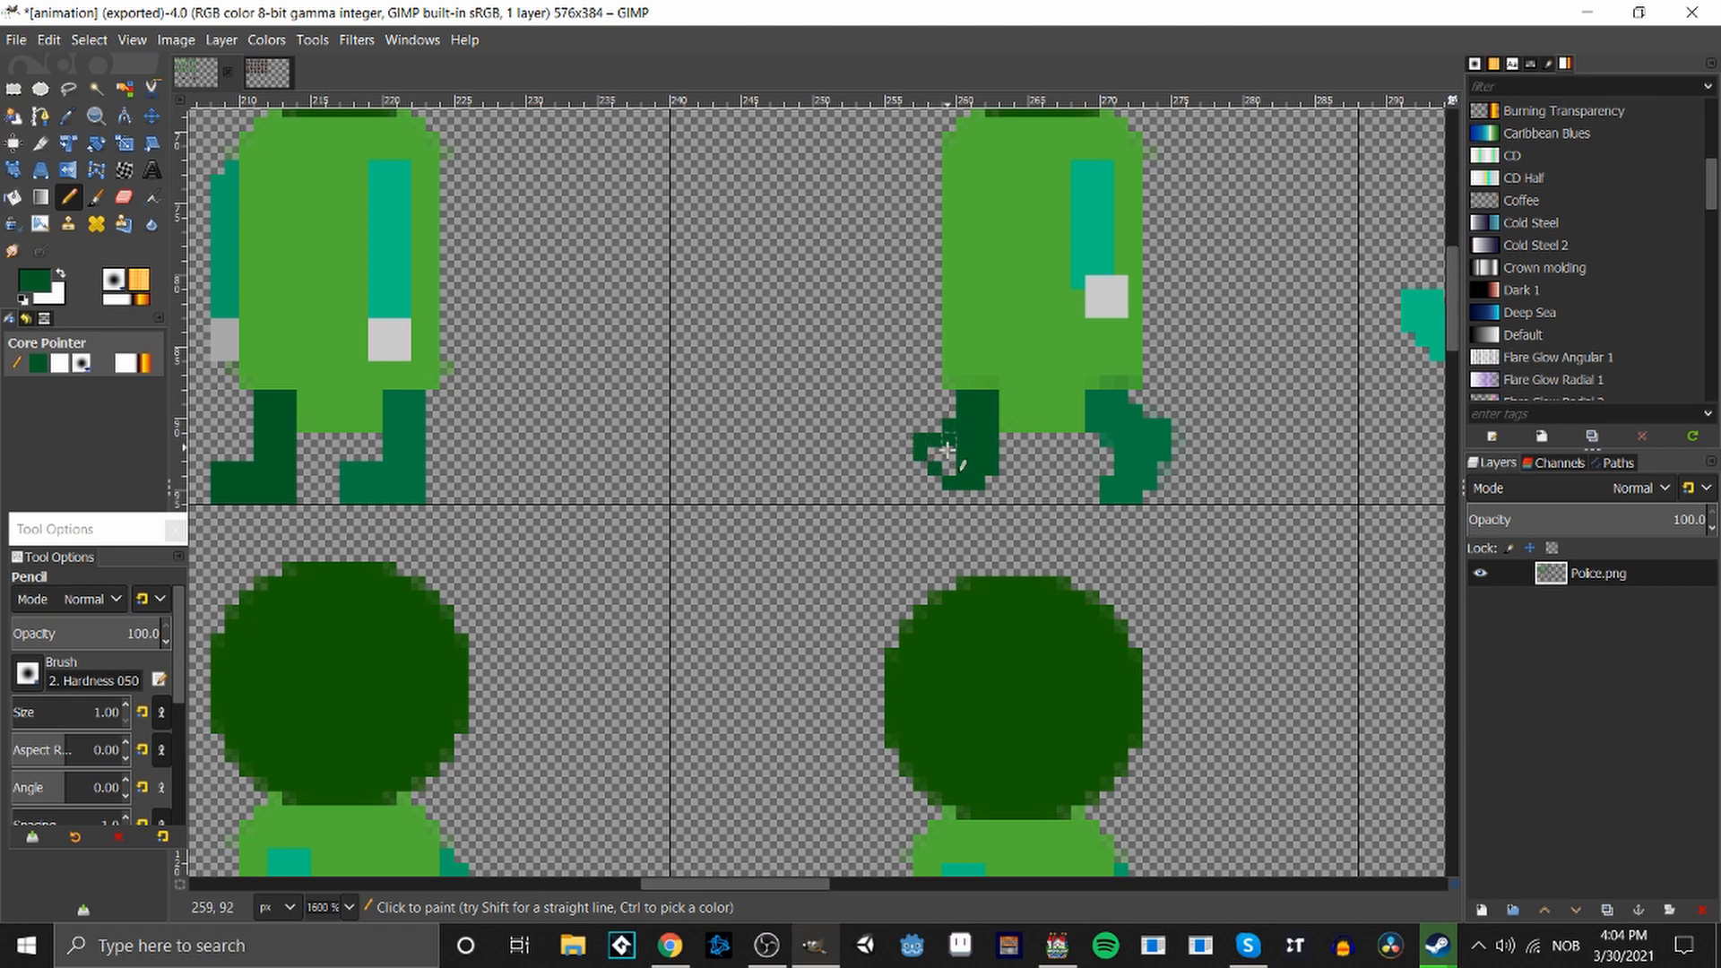
pyautogui.hotkey('ctrl', 'z')
pyautogui.hotkey('ctrl', 'z')
pyautogui.scroll(-5, 950, 612)
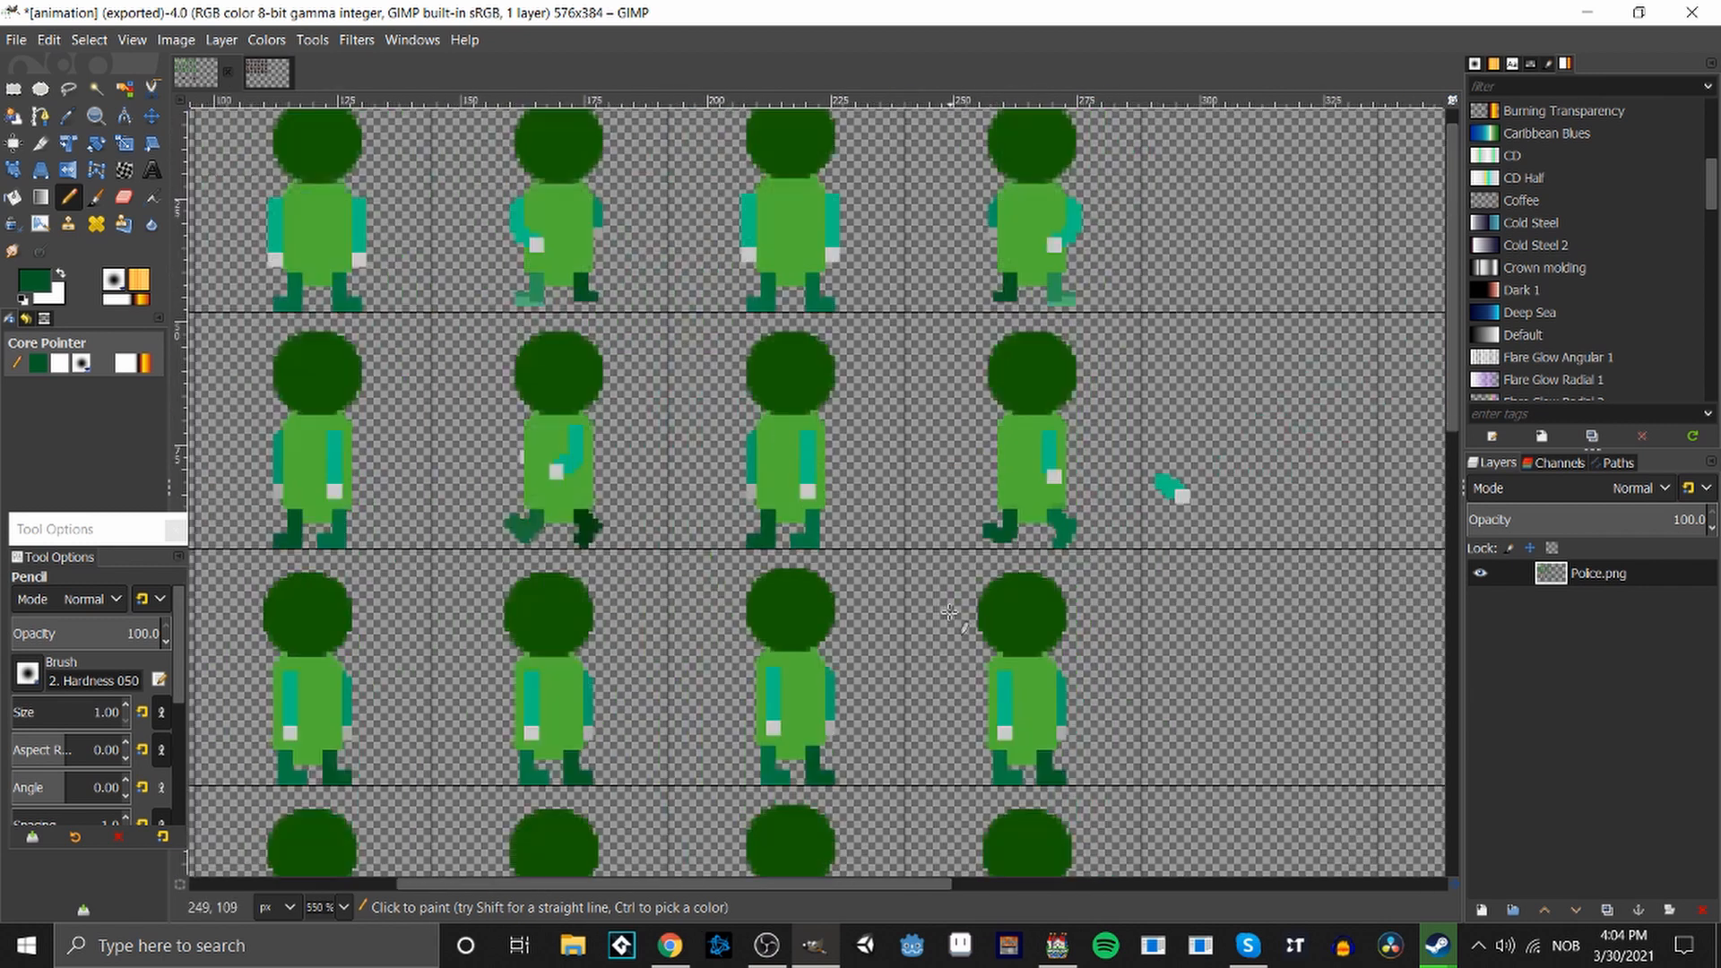
# Copy the spare forearm and hand beside the second row and paste it as a floating selection.
pyautogui.scroll(5, 1033, 580)
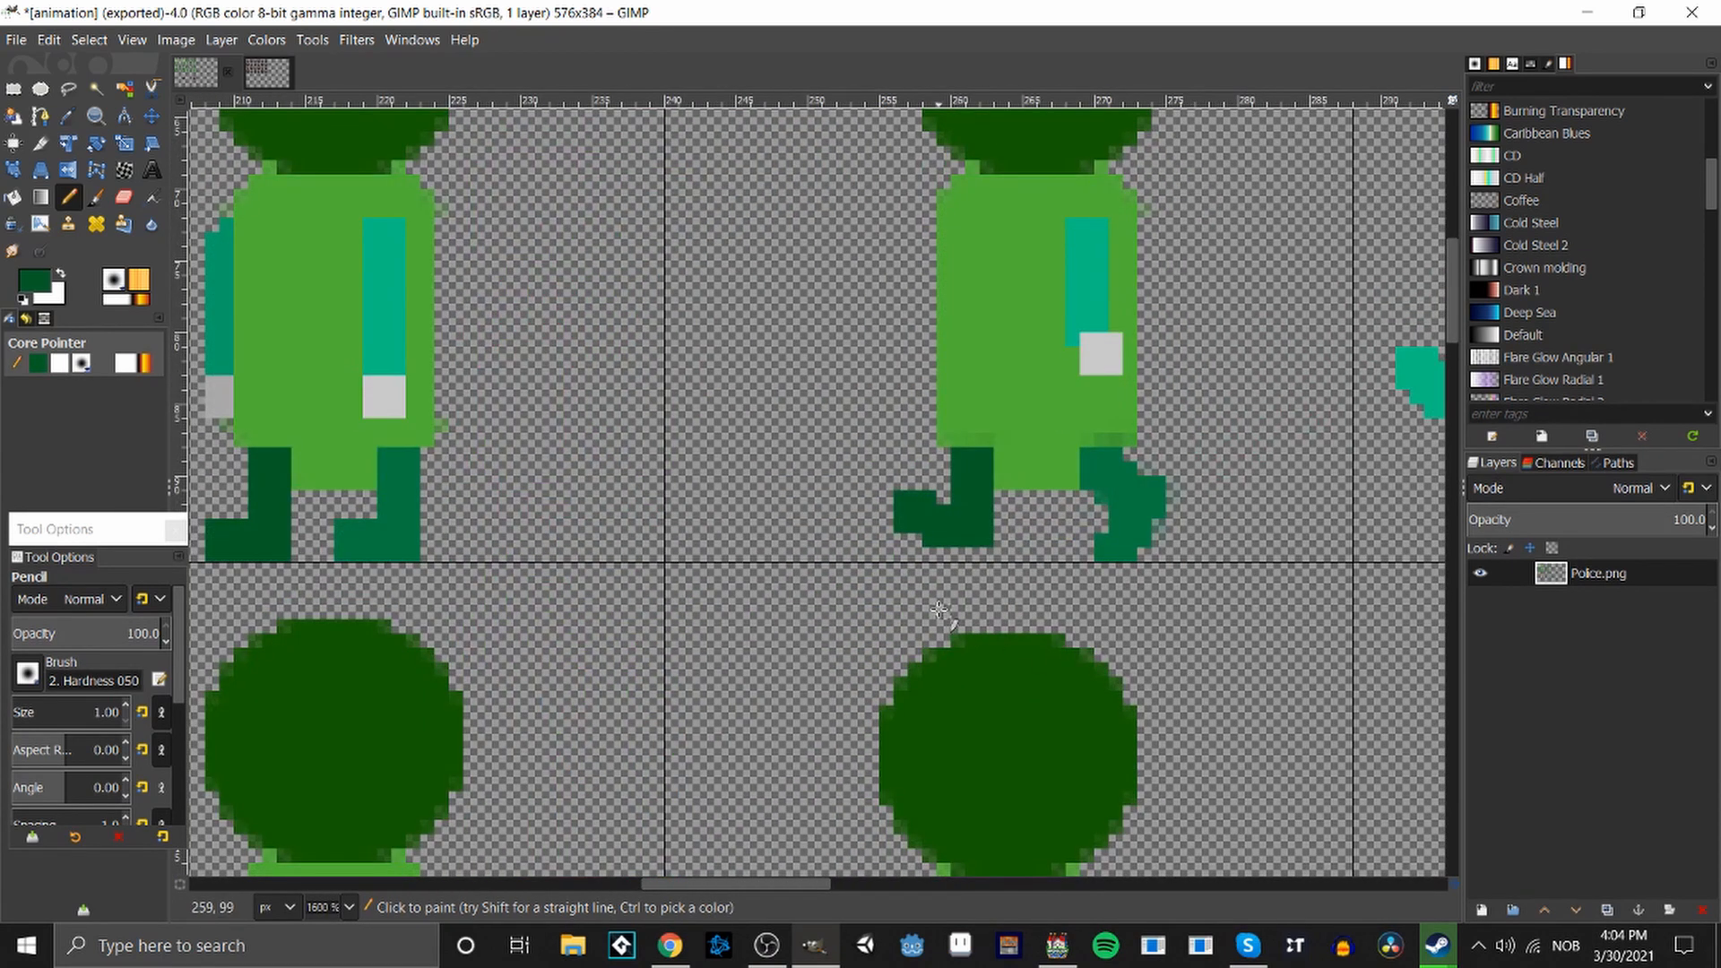
pyautogui.scroll(-5, 885, 588)
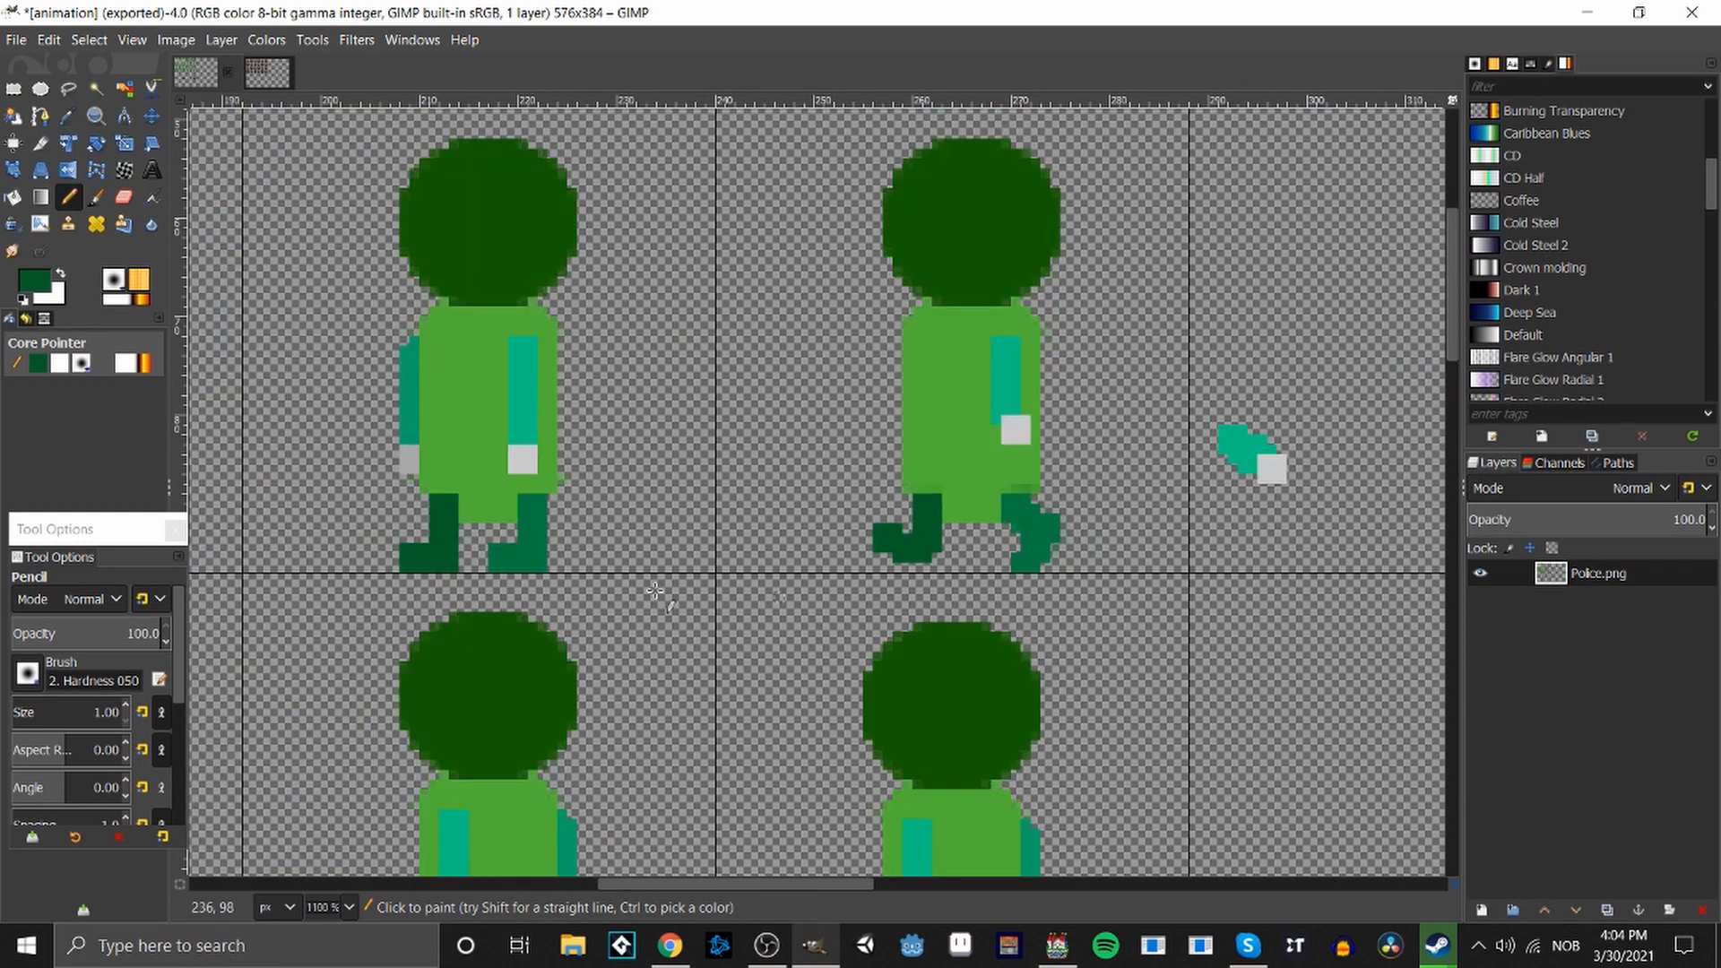
pyautogui.moveTo(858, 884); pyautogui.dragTo(810, 890)
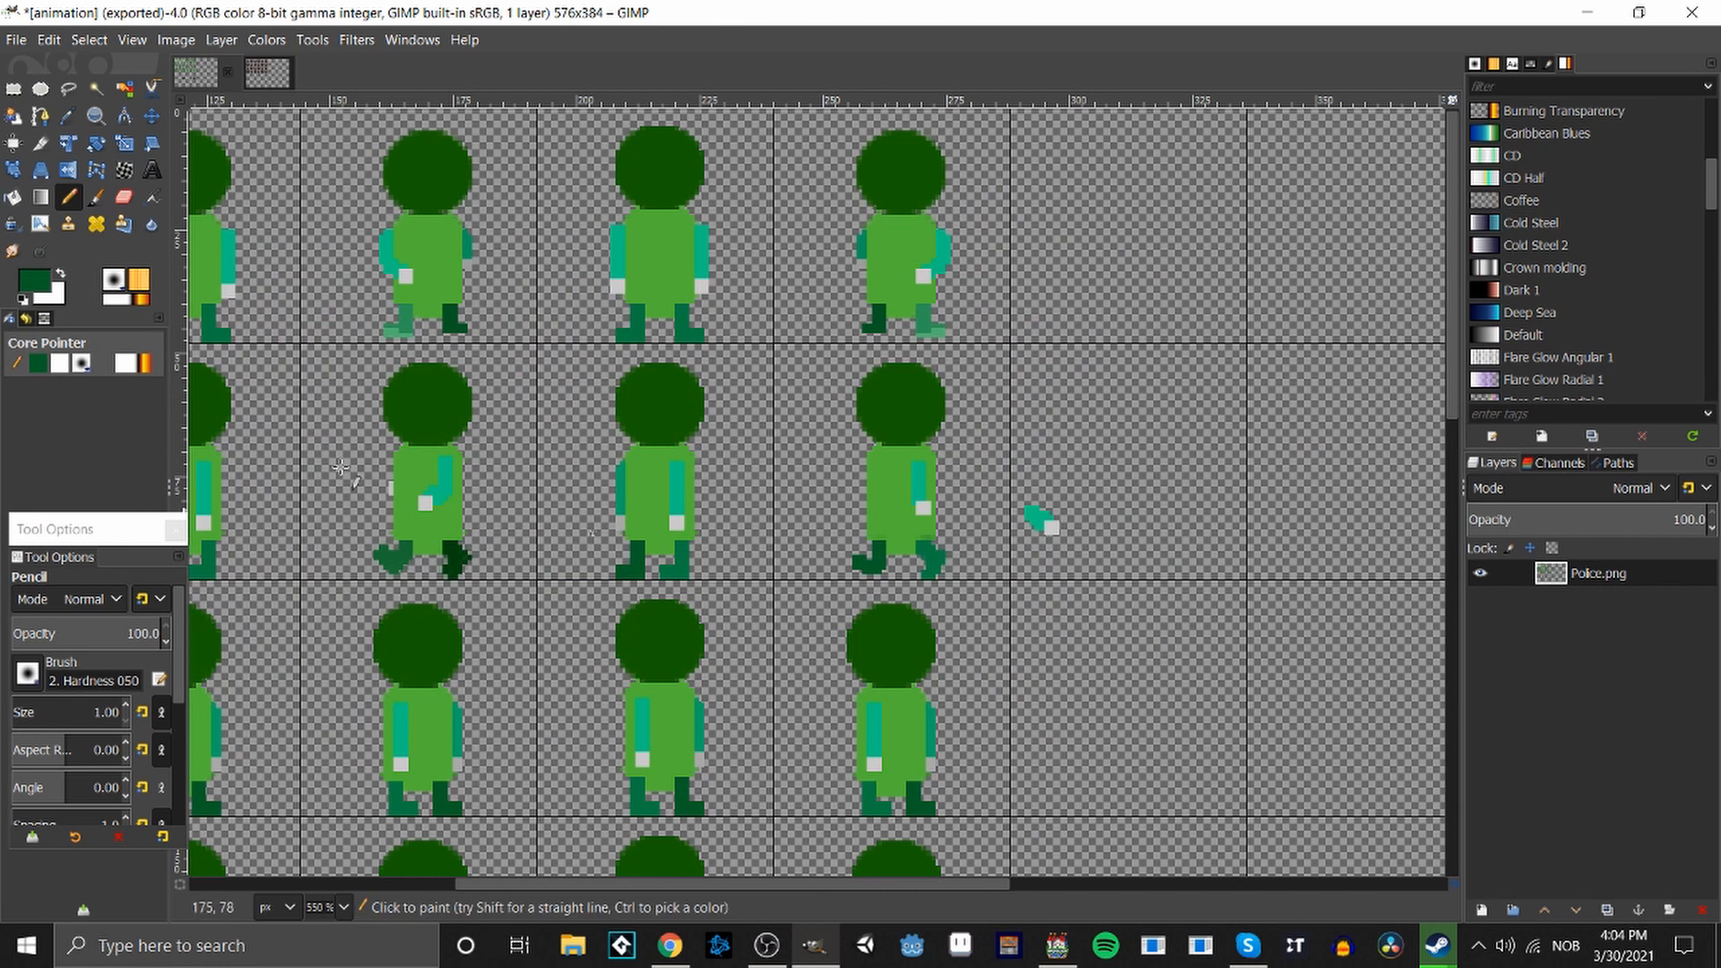
pyautogui.click(13, 88)
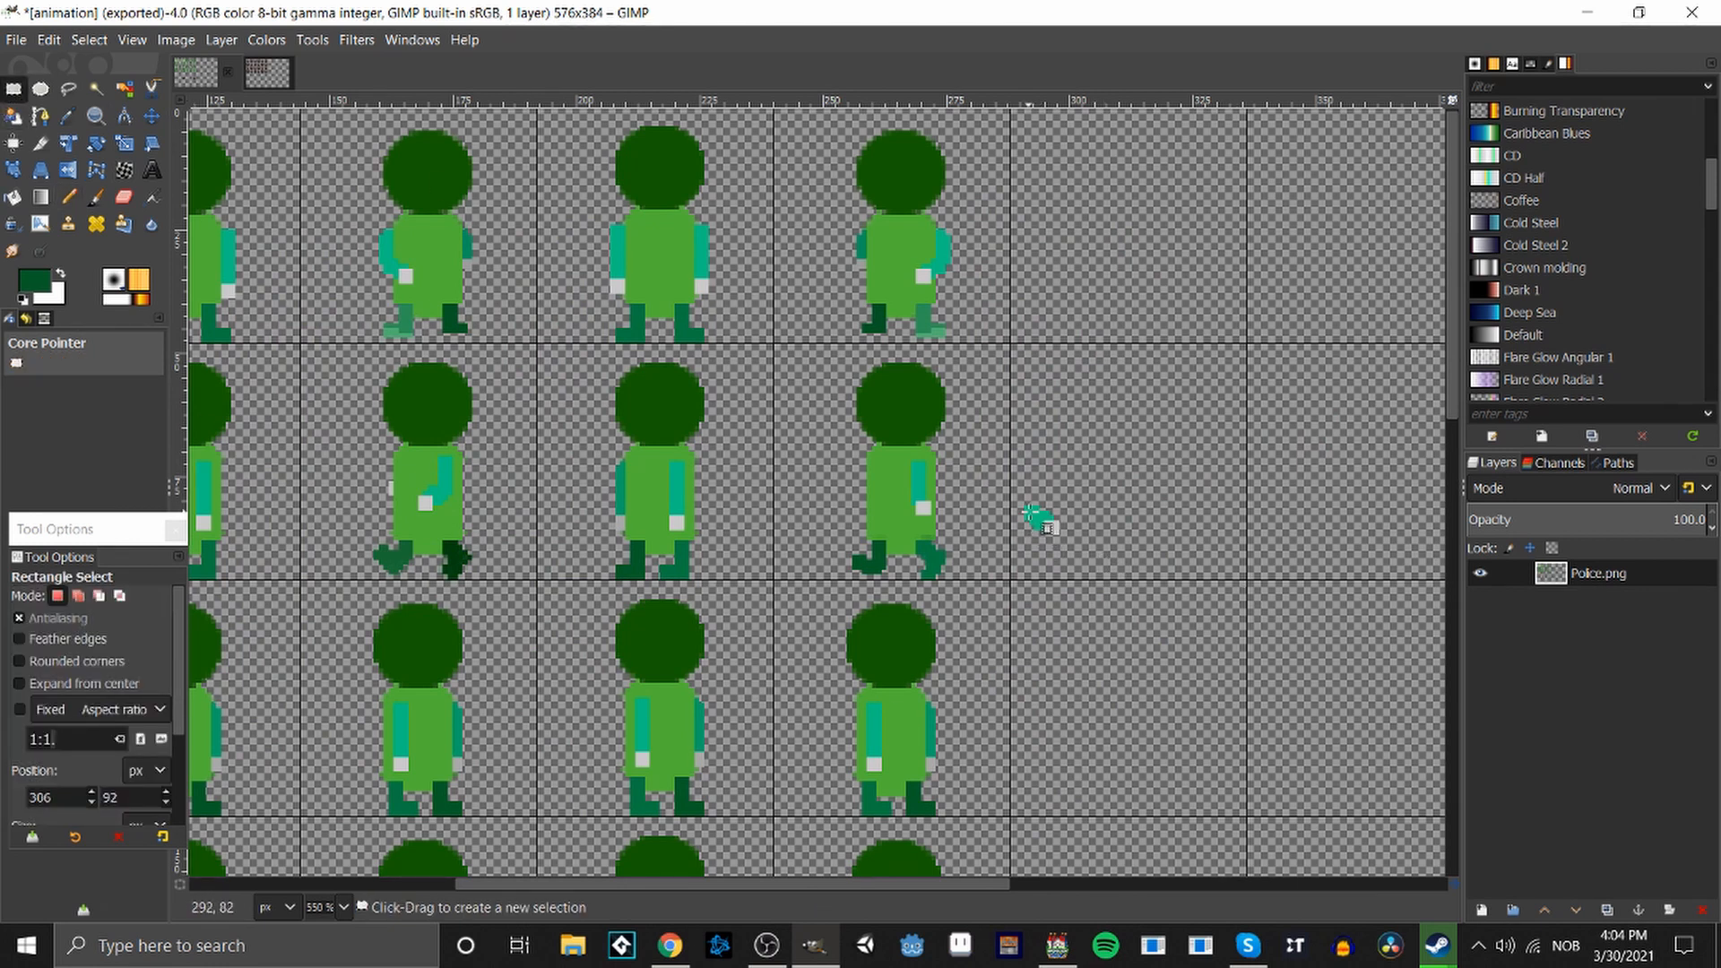
pyautogui.moveTo(1023, 501); pyautogui.dragTo(1070, 547)
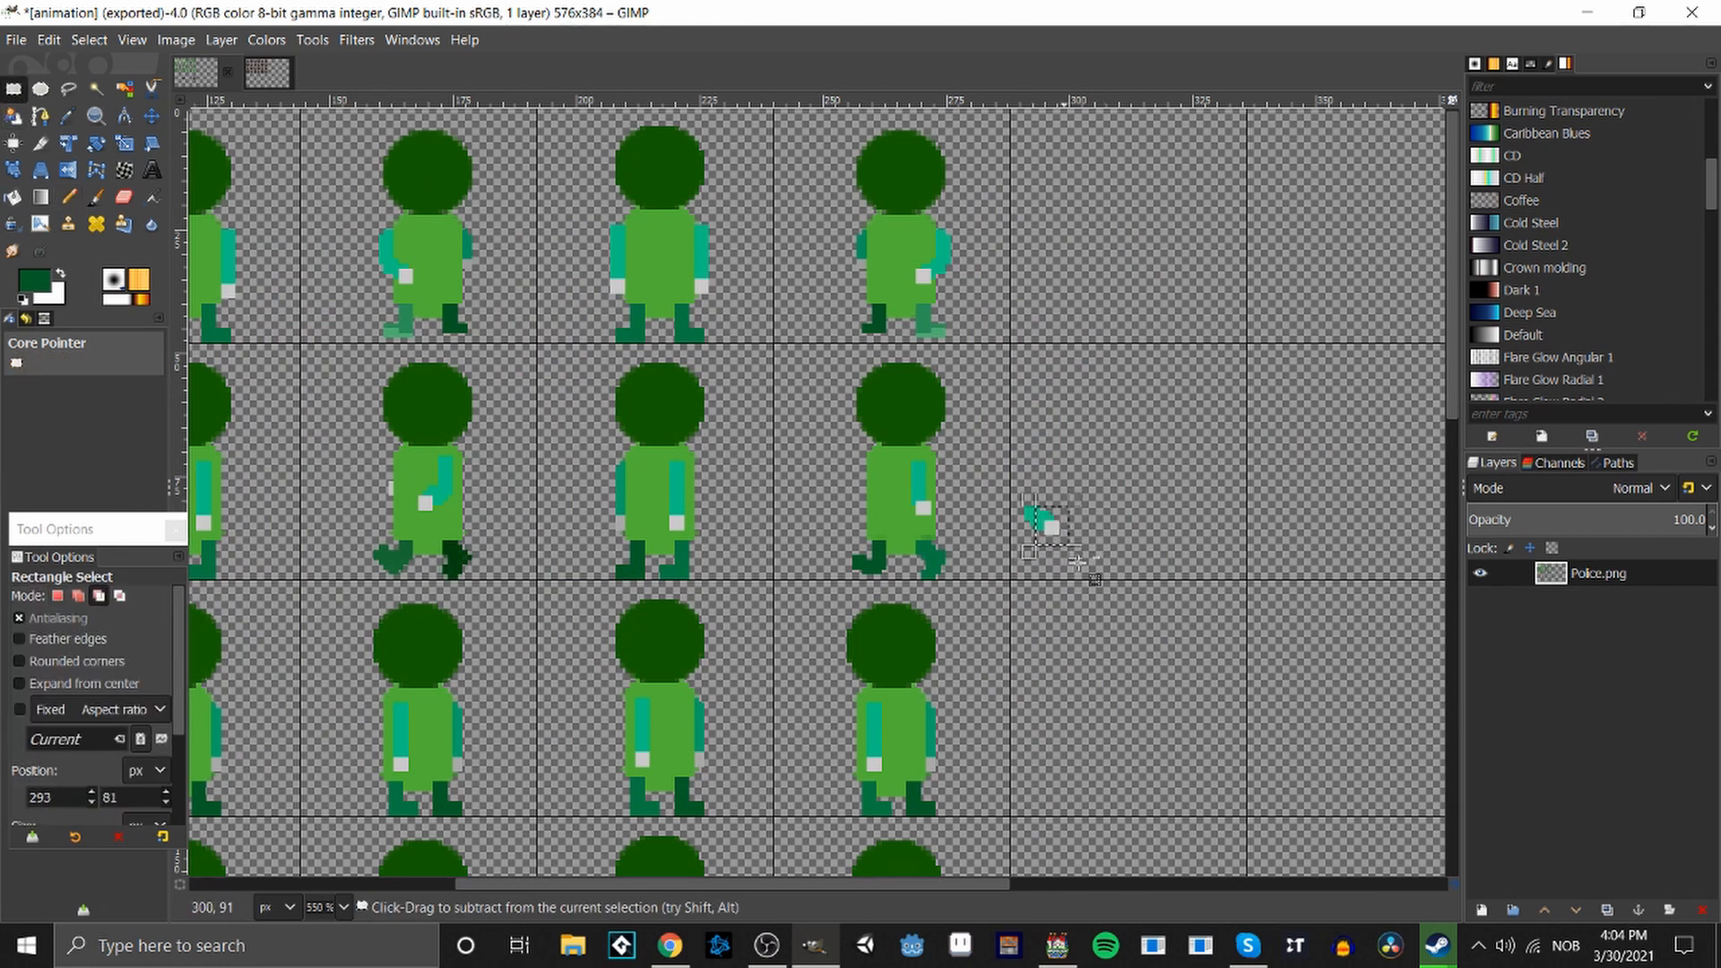
pyautogui.hotkey('ctrl', 'c')
pyautogui.hotkey('ctrl', 'v')
# Flip the pasted forearm horizontally and anchor it against the back of the last second-row figure.
pyautogui.rightClick(809, 491)
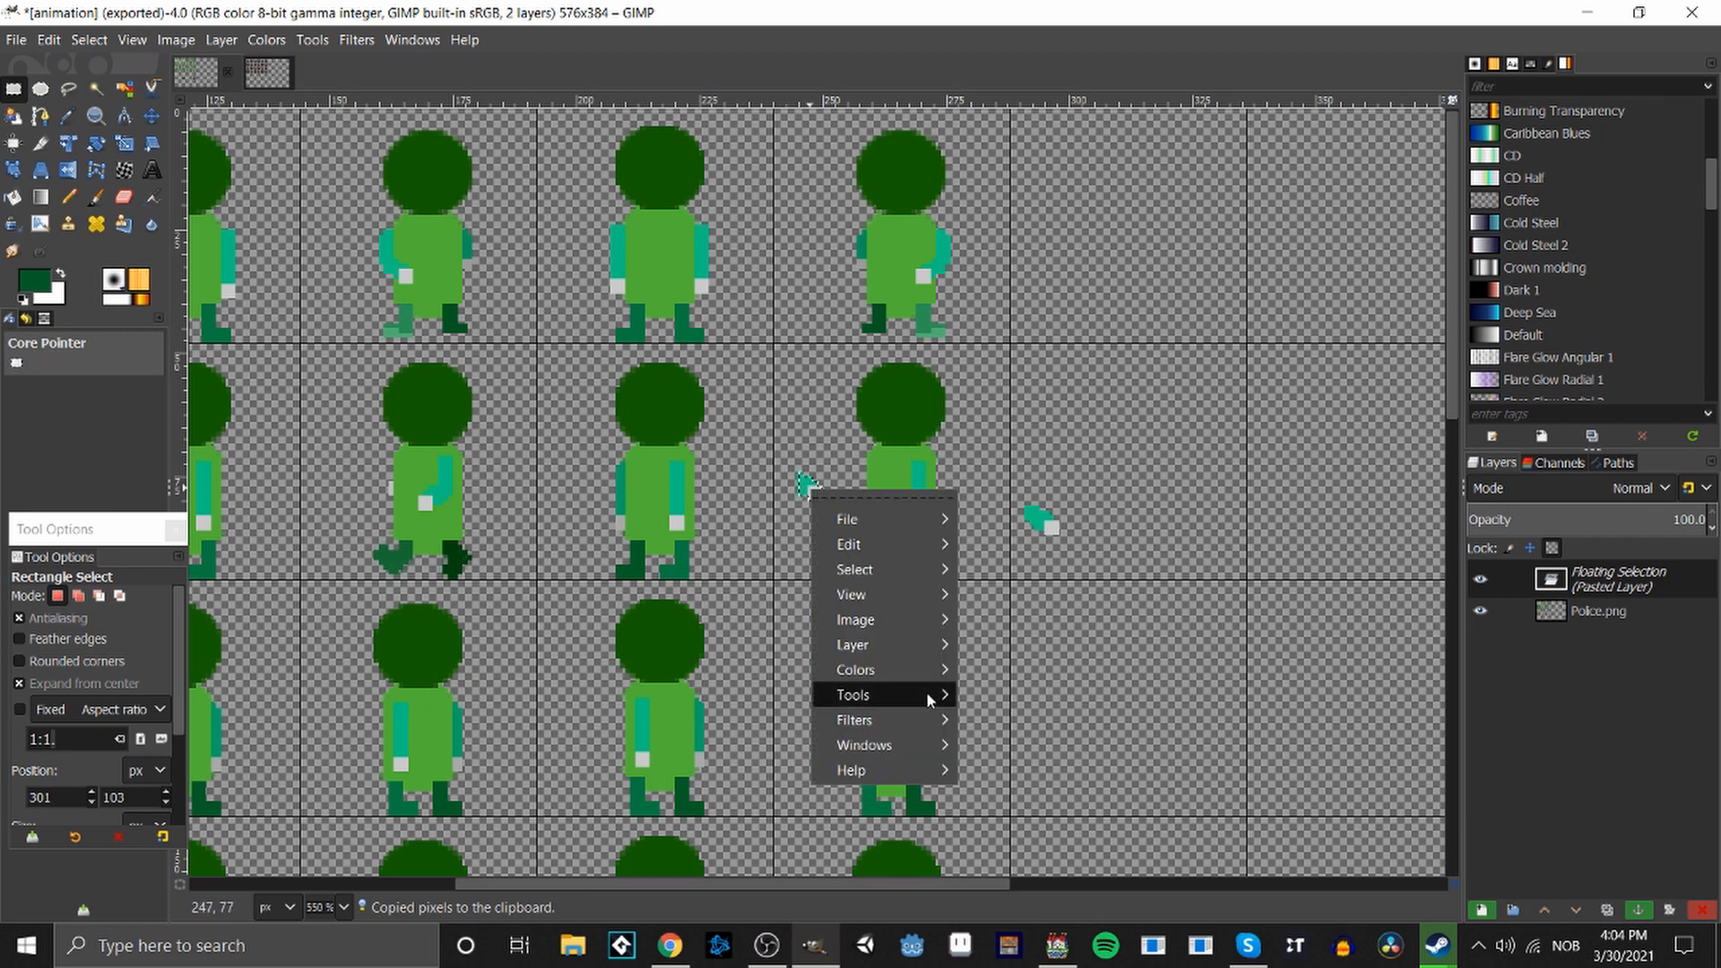
pyautogui.moveTo(923, 694)
pyautogui.moveTo(1070, 701)
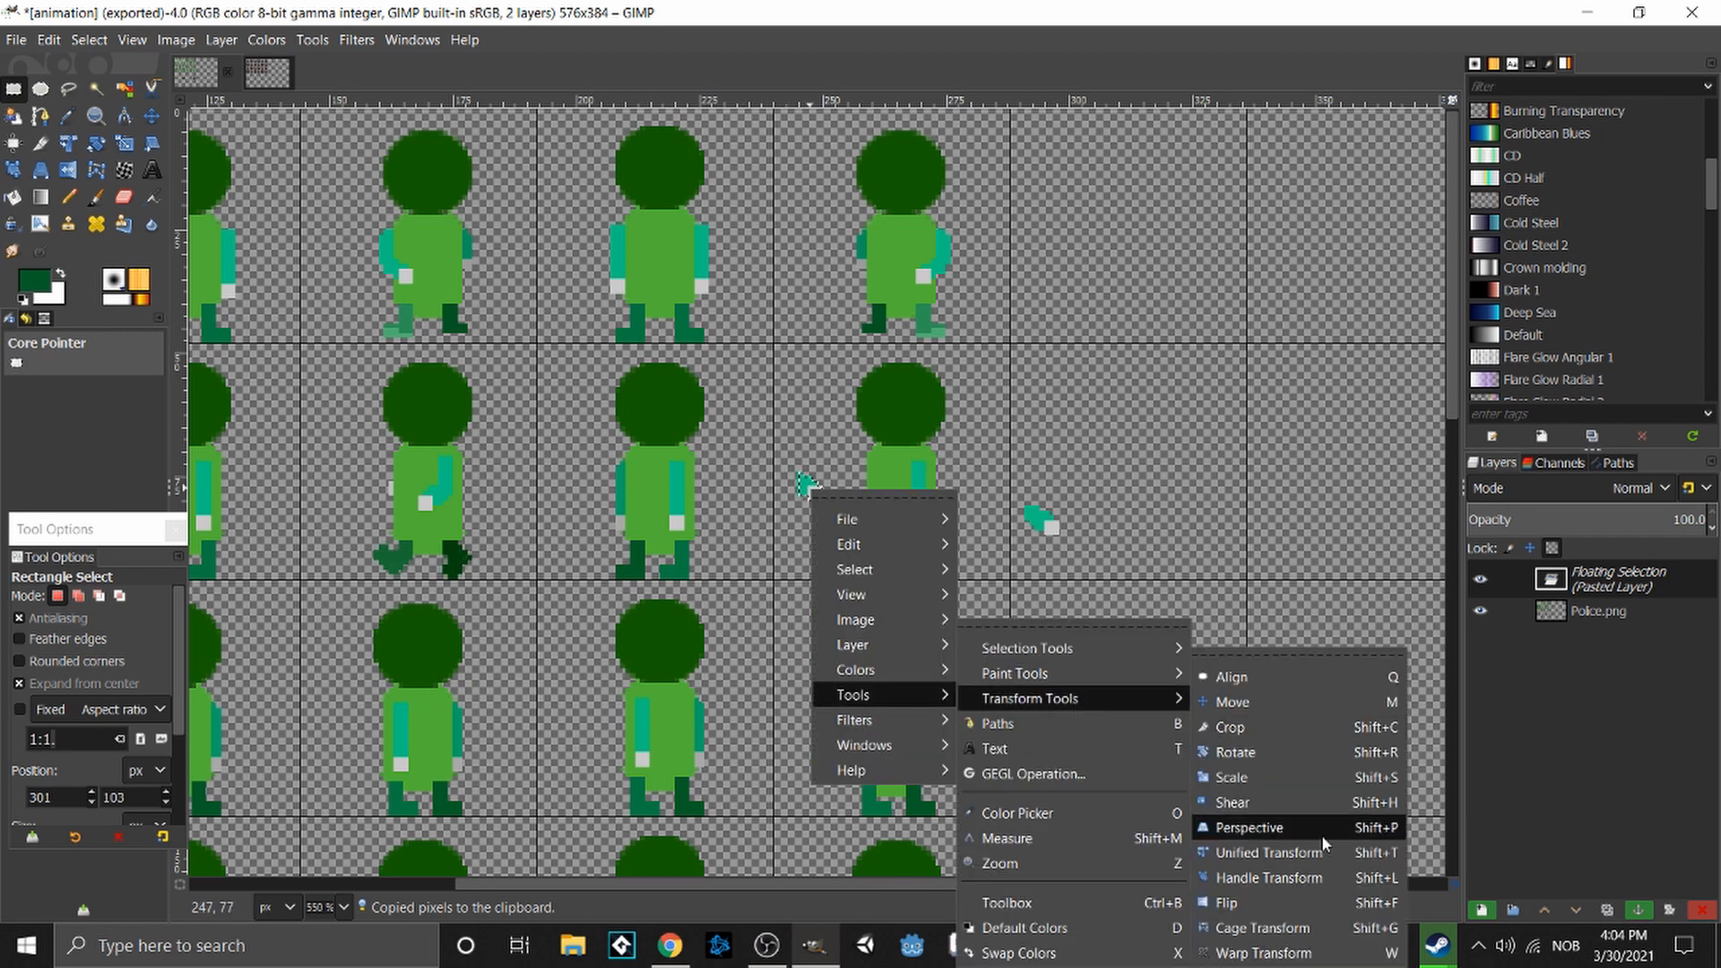
pyautogui.click(1318, 896)
pyautogui.click(14, 88)
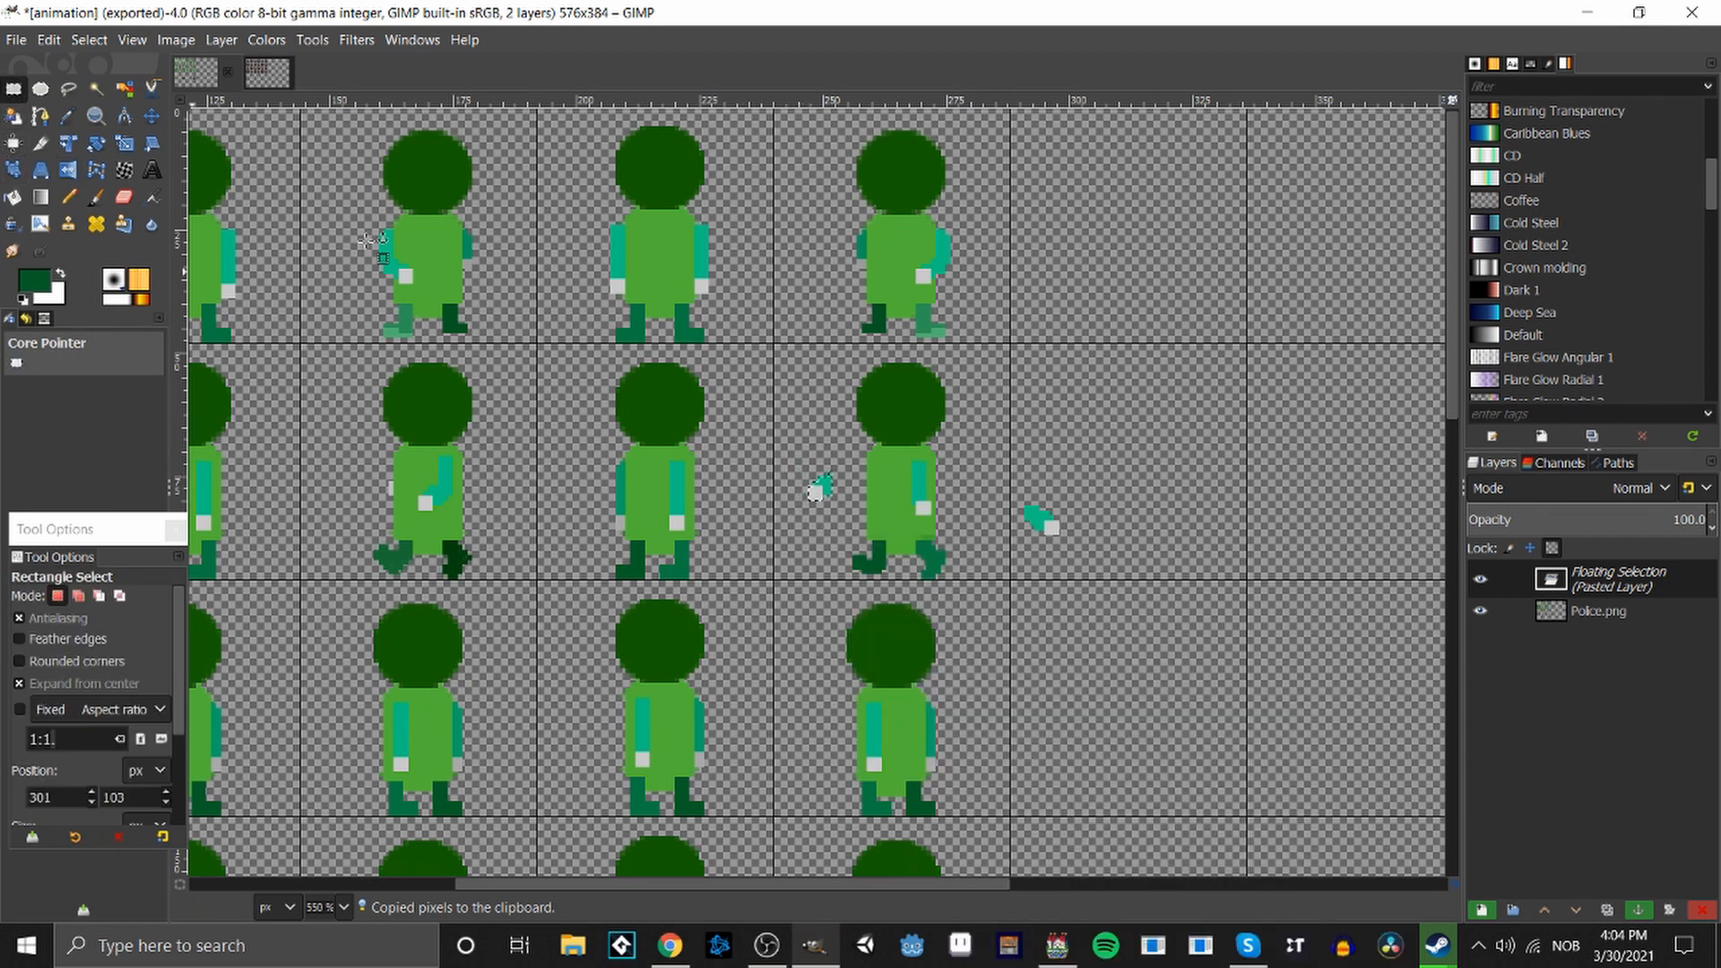
pyautogui.moveTo(841, 505); pyautogui.dragTo(874, 511)
pyautogui.click(1040, 641)
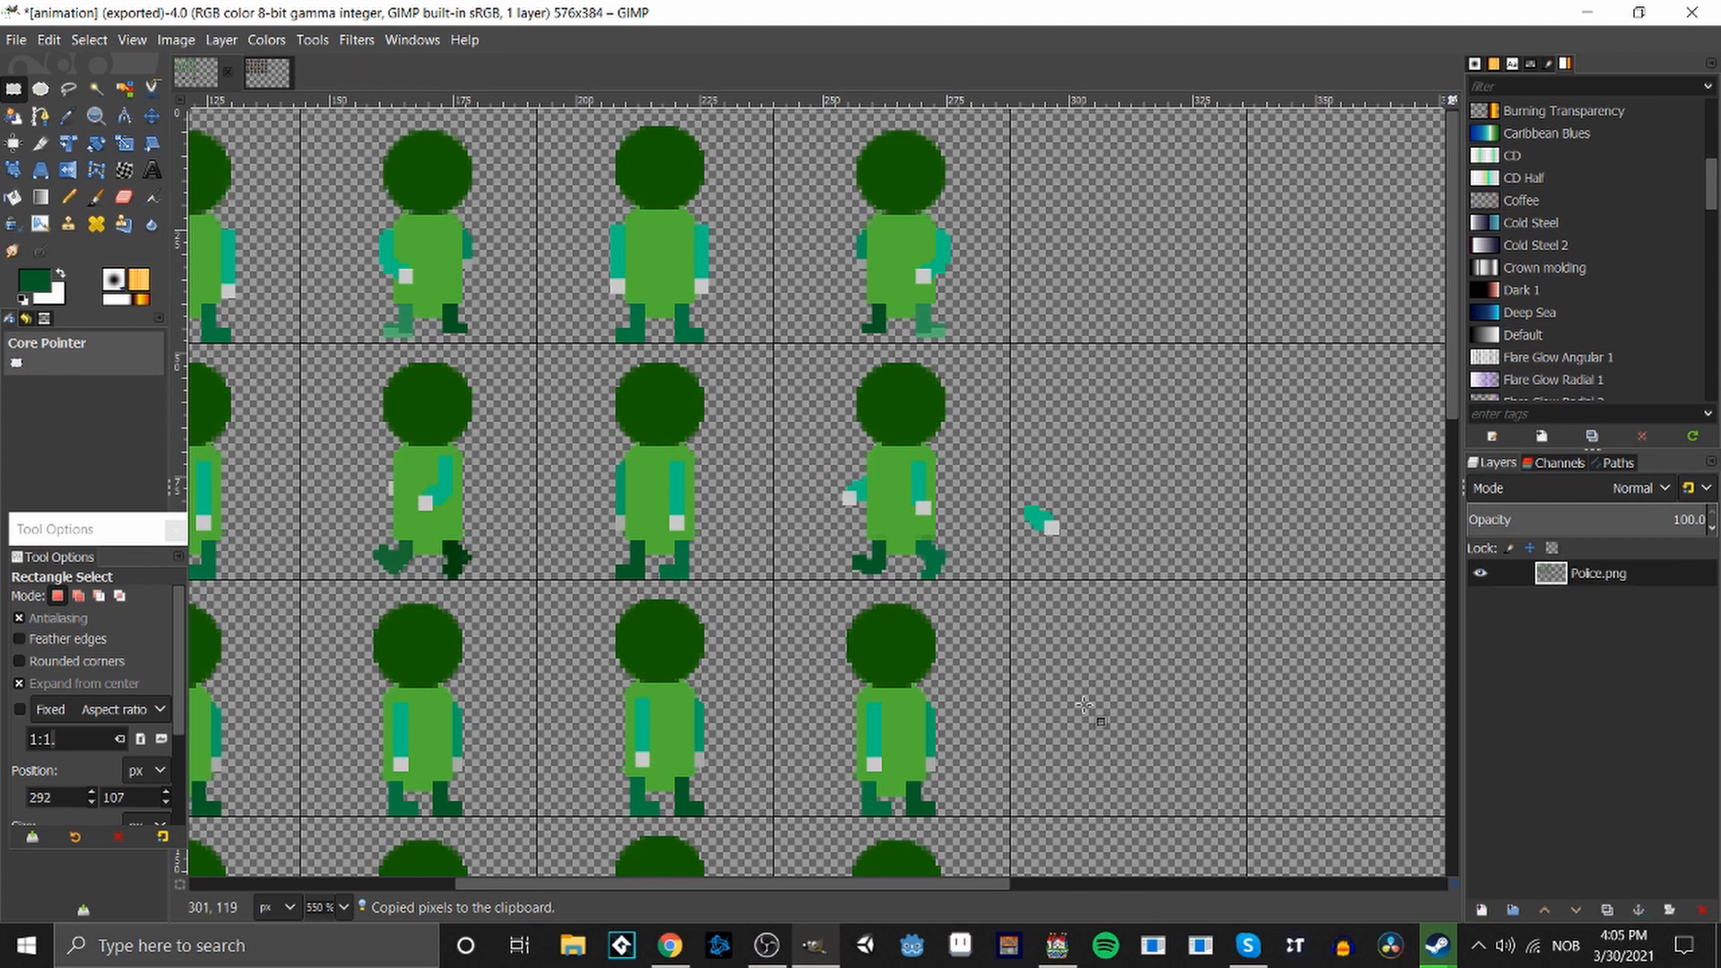
# Darken the added rear forearm and hand of the last second-row figure using Hue-Chroma.
pyautogui.scroll(2, 801, 456)
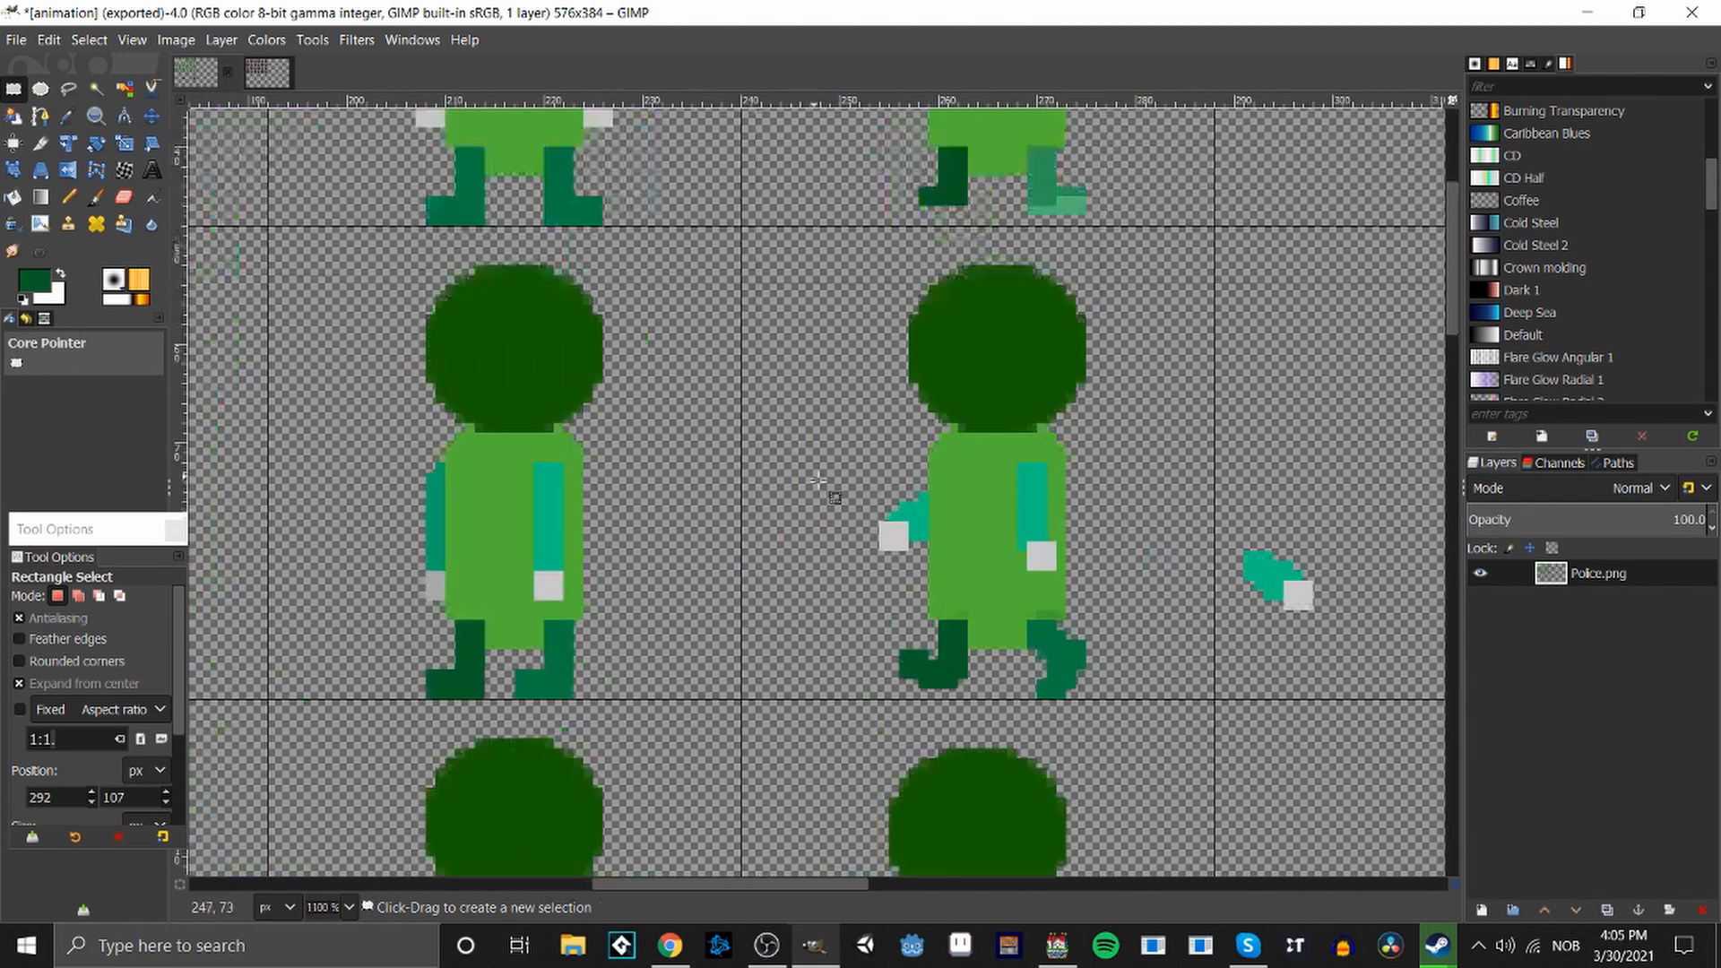
pyautogui.moveTo(845, 472); pyautogui.dragTo(919, 560)
pyautogui.moveTo(881, 492); pyautogui.dragTo(892, 522)
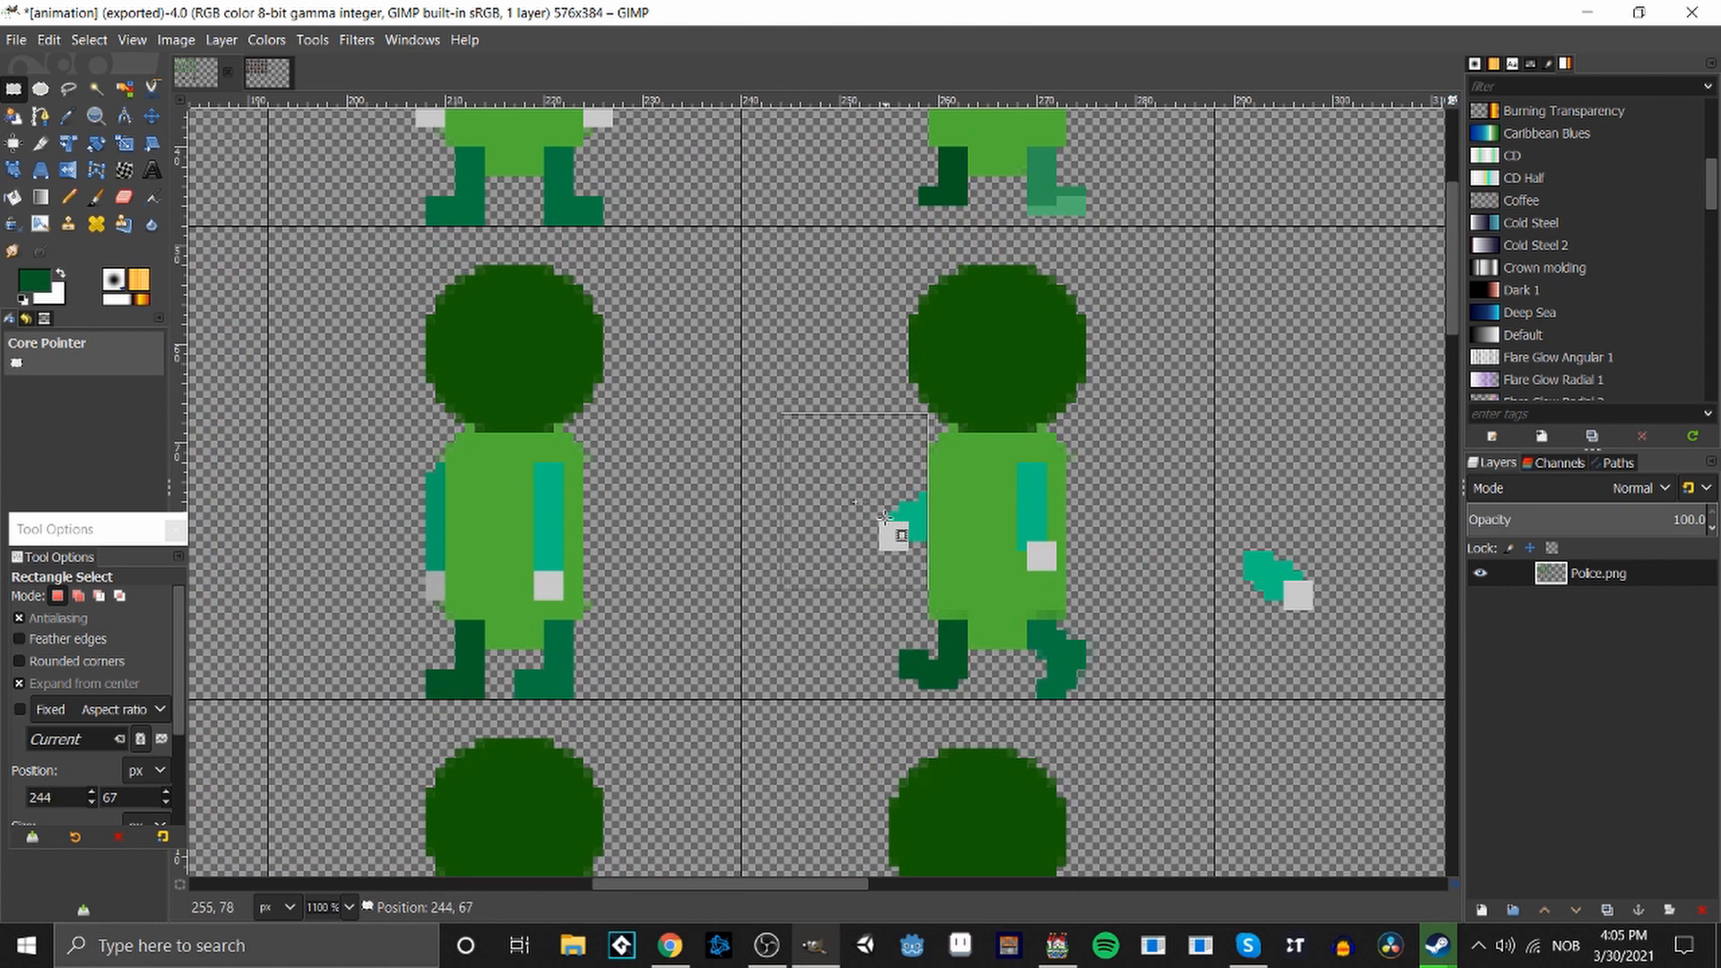
pyautogui.rightClick(892, 523)
pyautogui.moveTo(975, 692)
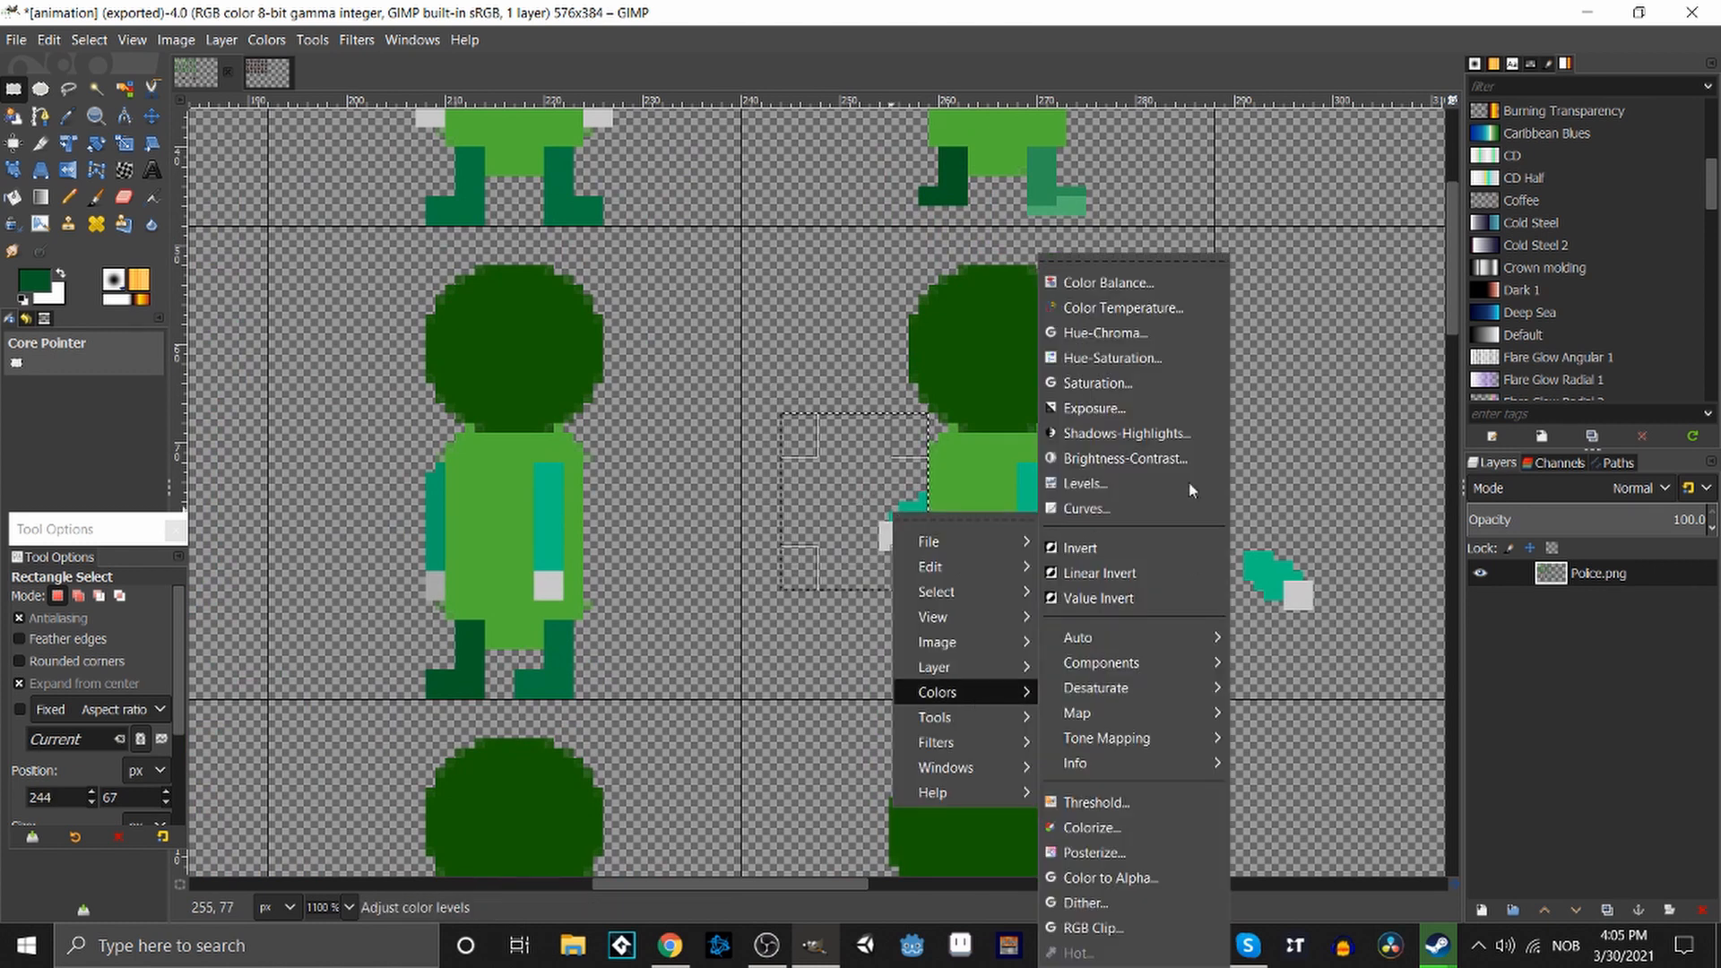
pyautogui.click(1161, 335)
pyautogui.moveTo(1481, 504); pyautogui.dragTo(1438, 496)
pyautogui.click(1545, 557)
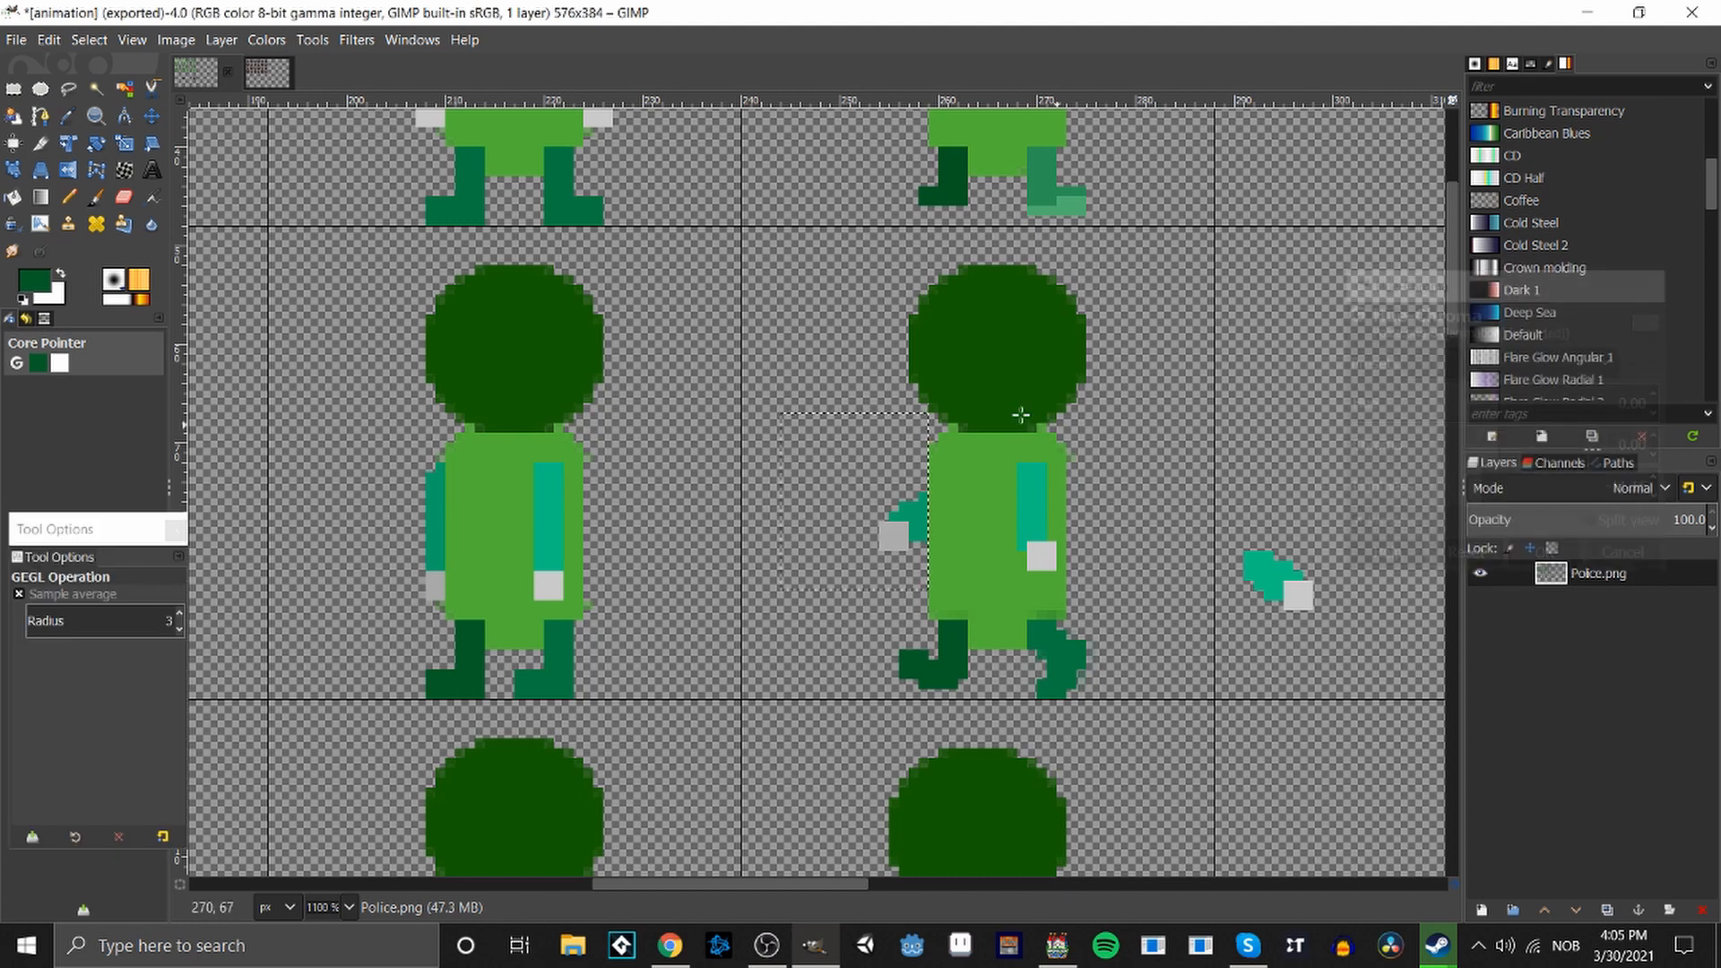
pyautogui.click(811, 718)
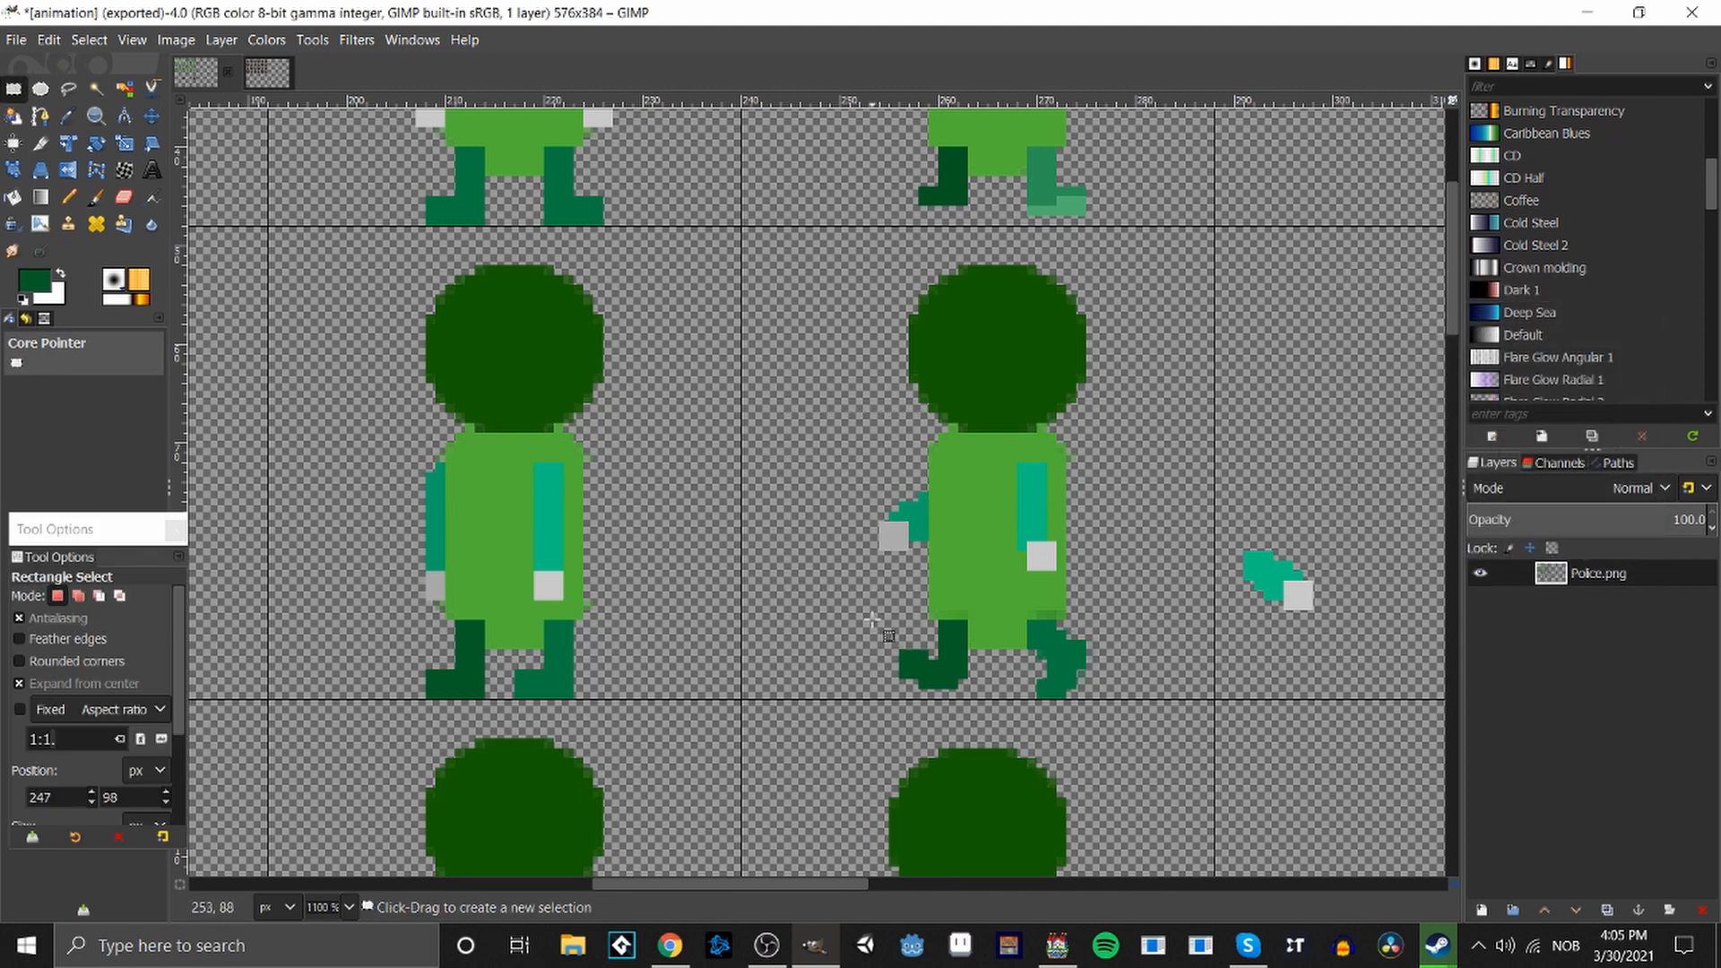
# Darken the rear leg and foot of the last second-row figure using Hue-Chroma, then clear the selection.
pyautogui.moveTo(873, 621)
pyautogui.mouseDown()
pyautogui.moveTo(958, 711)
pyautogui.moveTo(881, 622)
pyautogui.moveTo(968, 689)
pyautogui.mouseUp()
pyautogui.click(900, 647)
pyautogui.rightClick(943, 661)
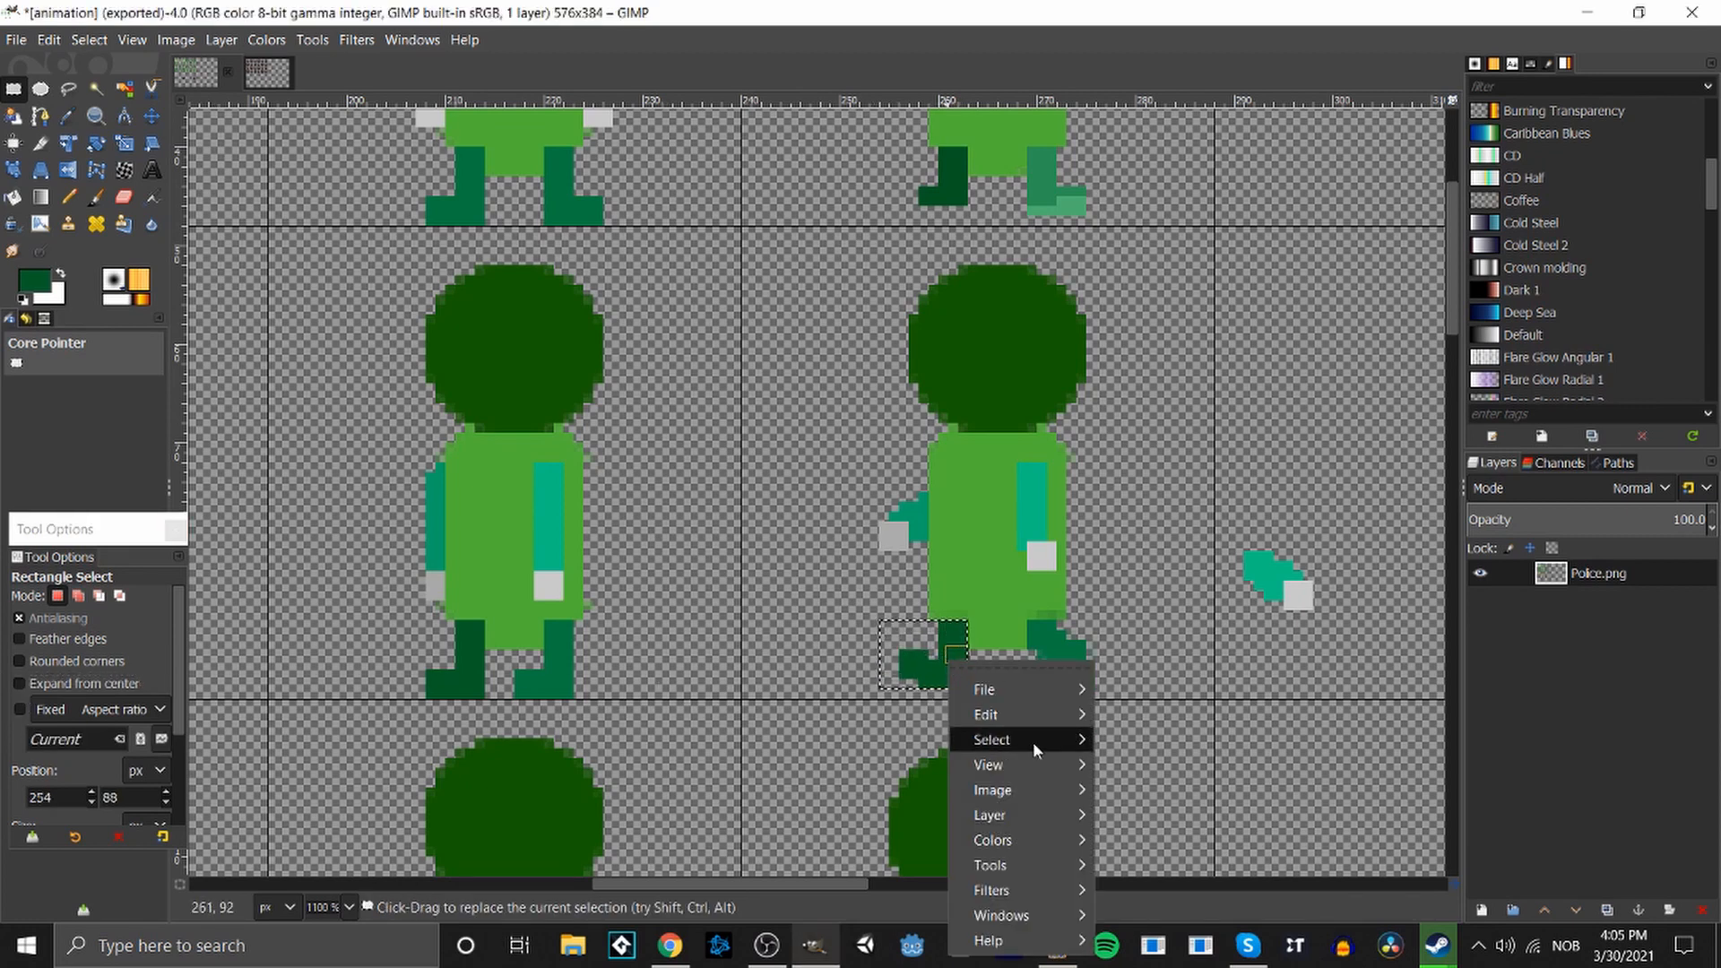
pyautogui.moveTo(1031, 839)
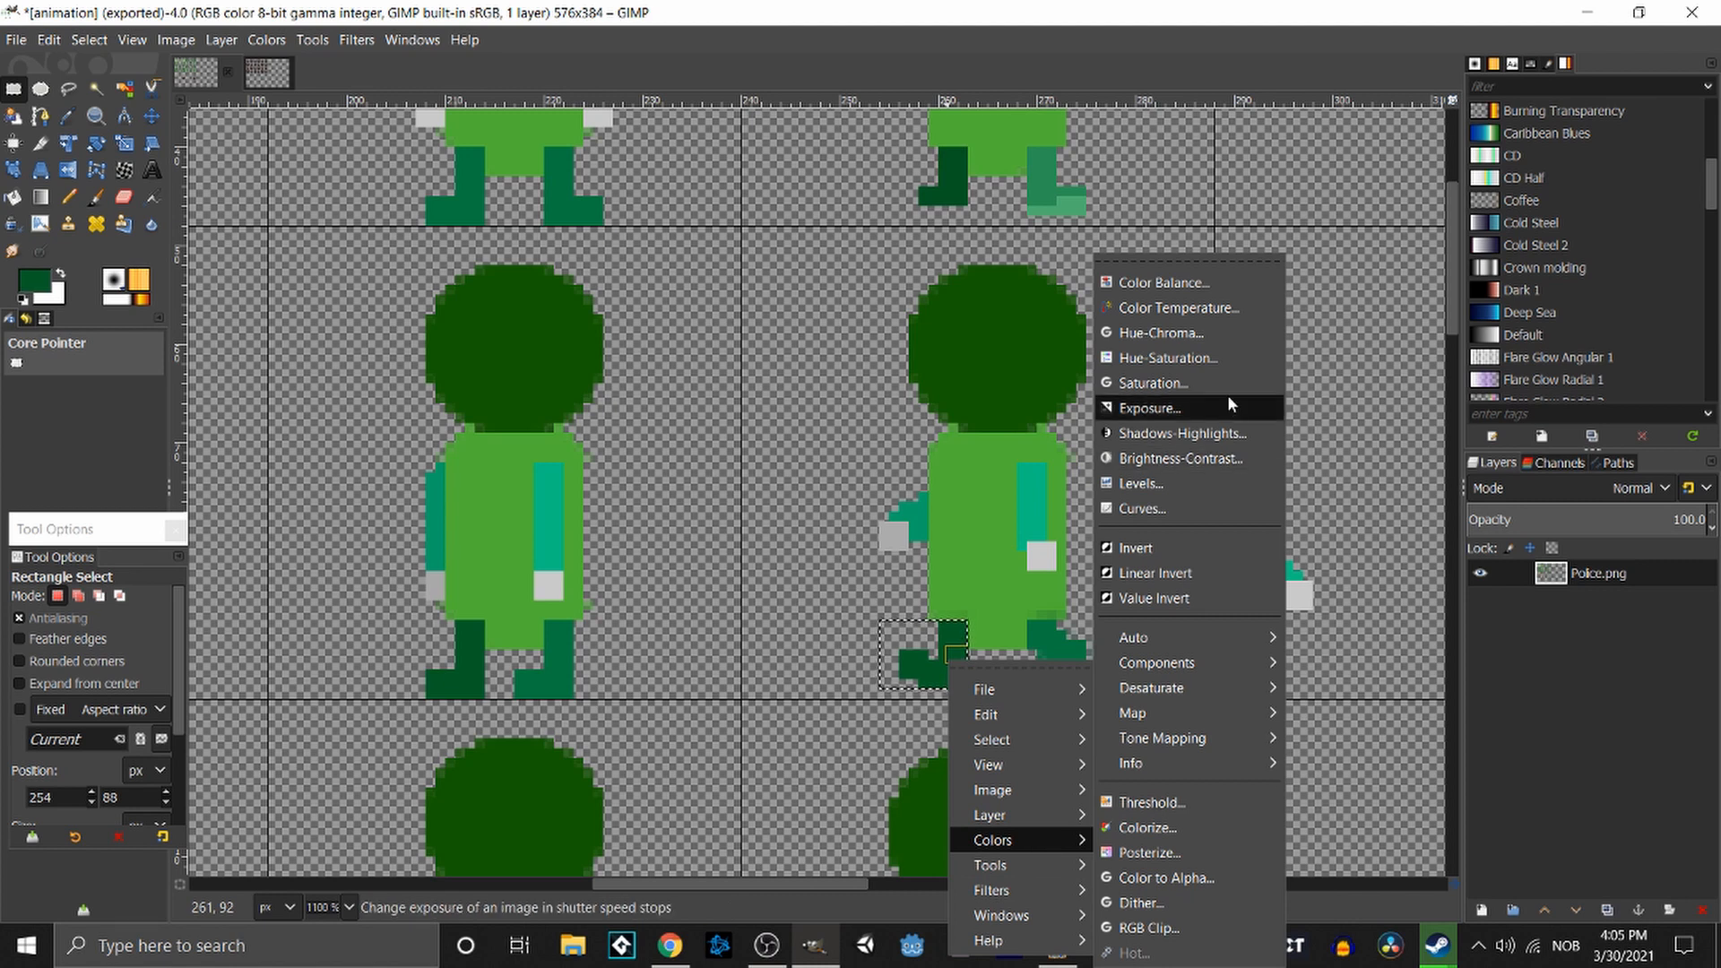
pyautogui.click(1192, 333)
pyautogui.moveTo(1495, 489); pyautogui.dragTo(1477, 489)
pyautogui.click(1545, 557)
pyautogui.click(14, 87)
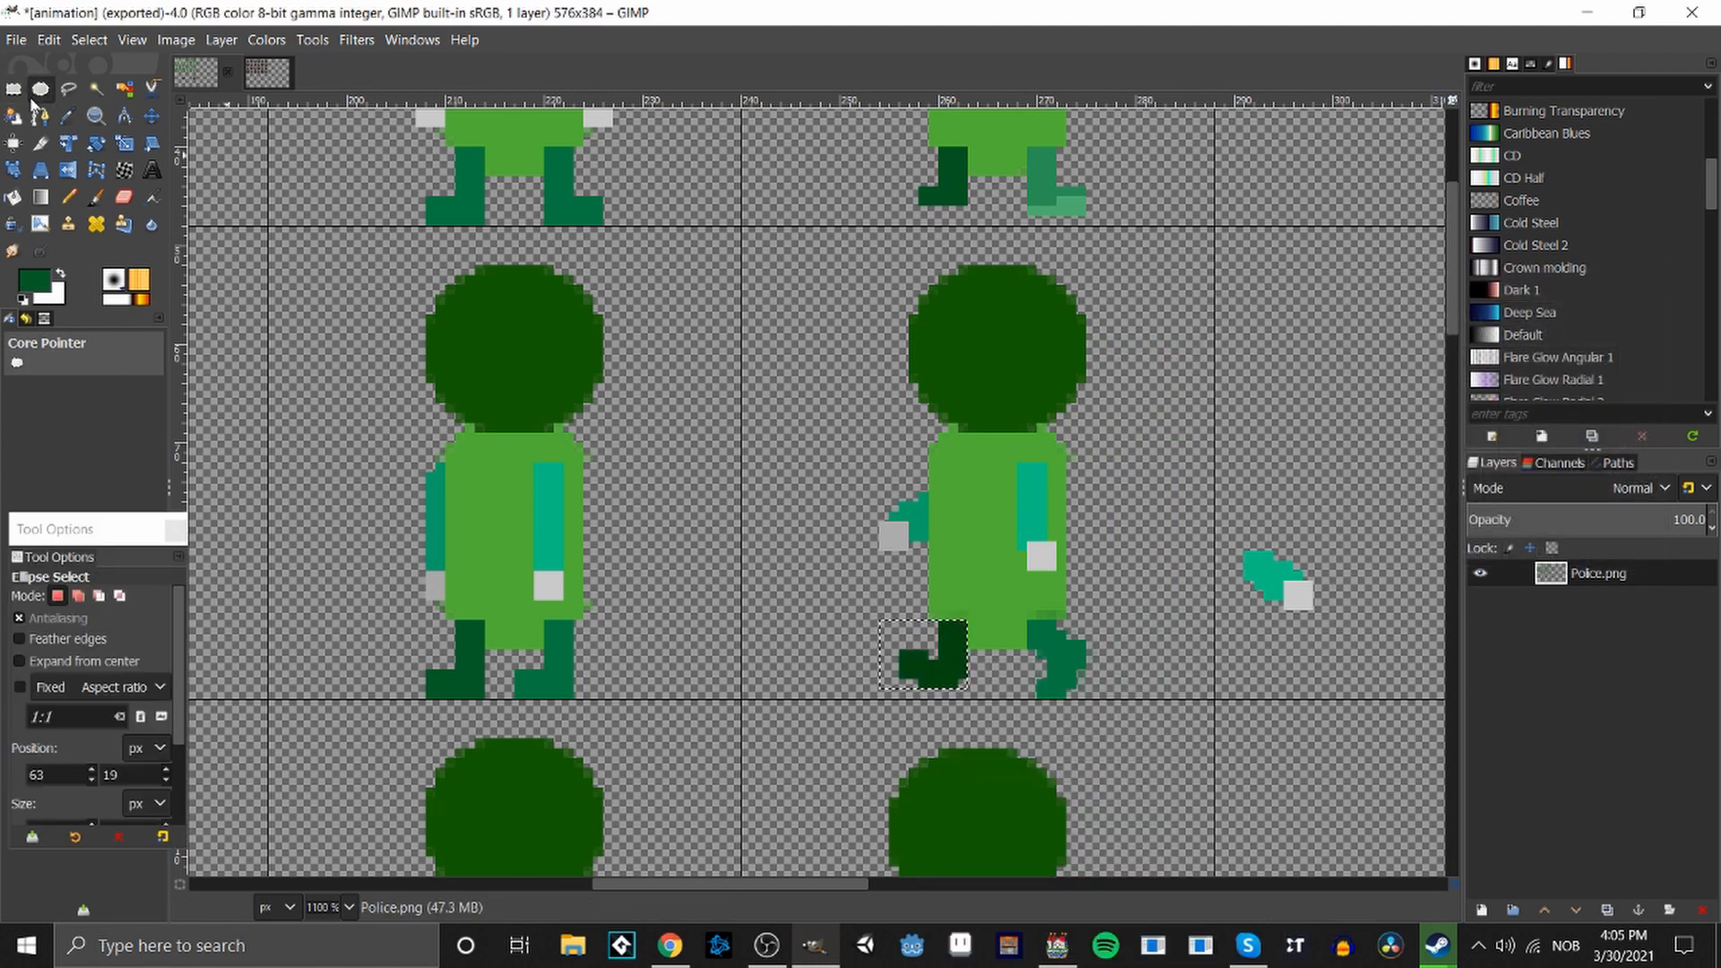
pyautogui.click(782, 367)
# Delete the leftover spare forearm in the empty cell beside the second row.
pyautogui.scroll(-4, 817, 417)
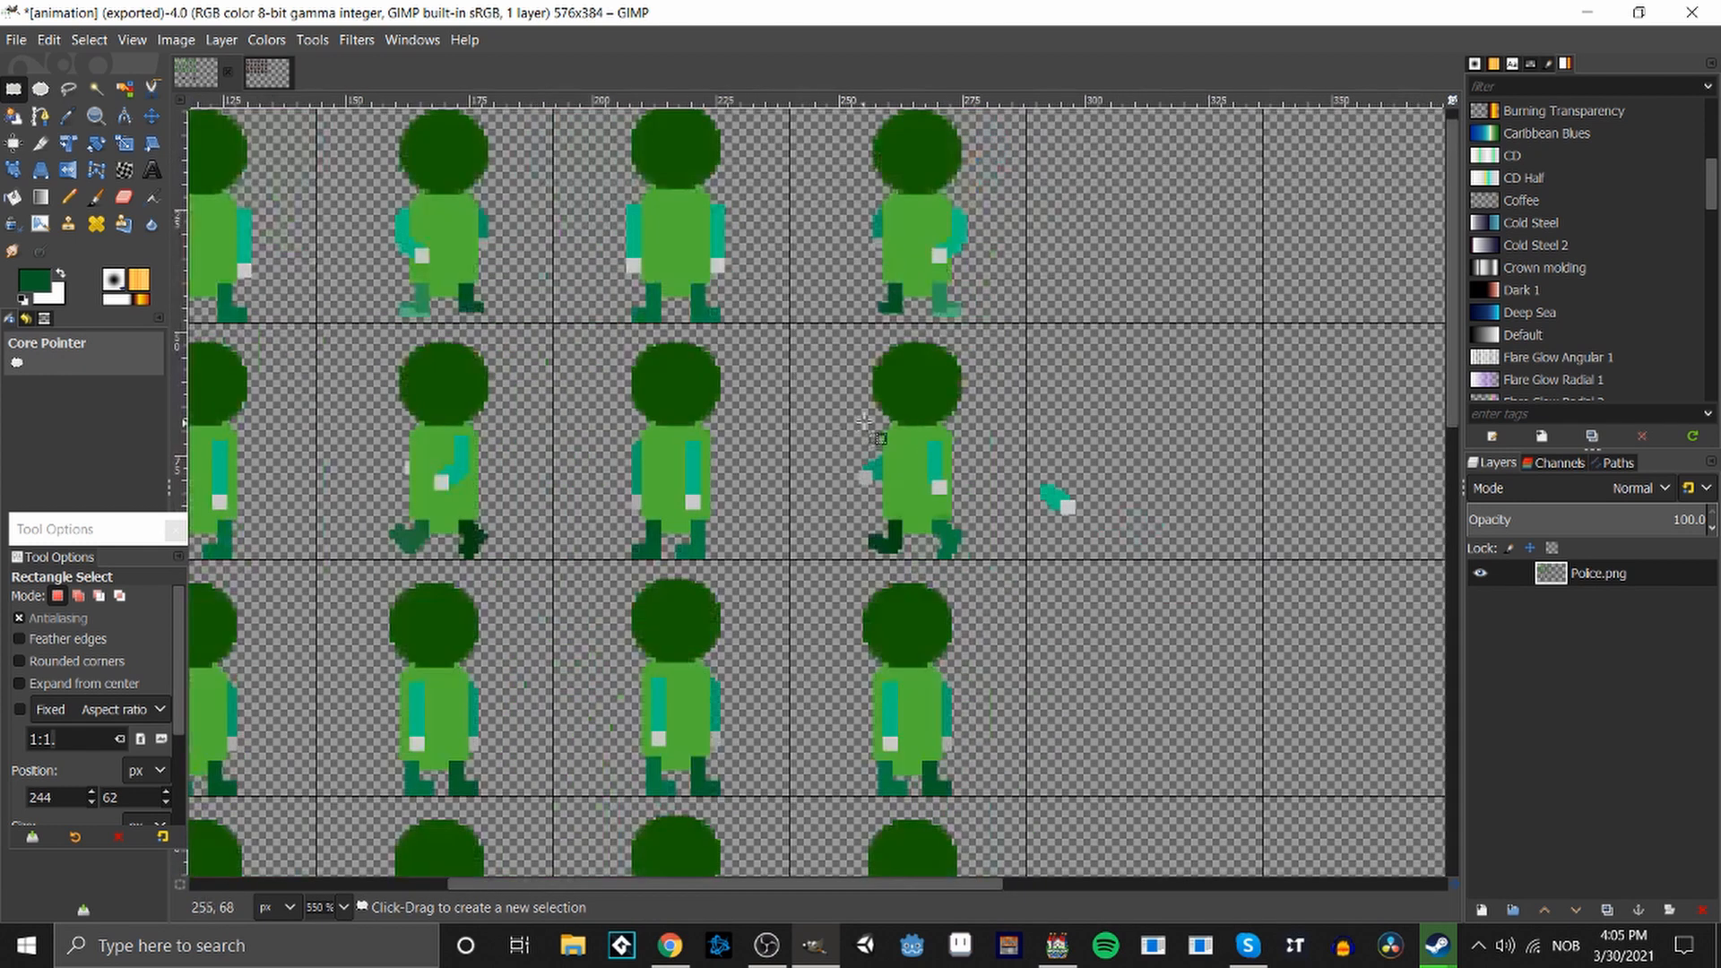
pyautogui.scroll(3, 921, 576)
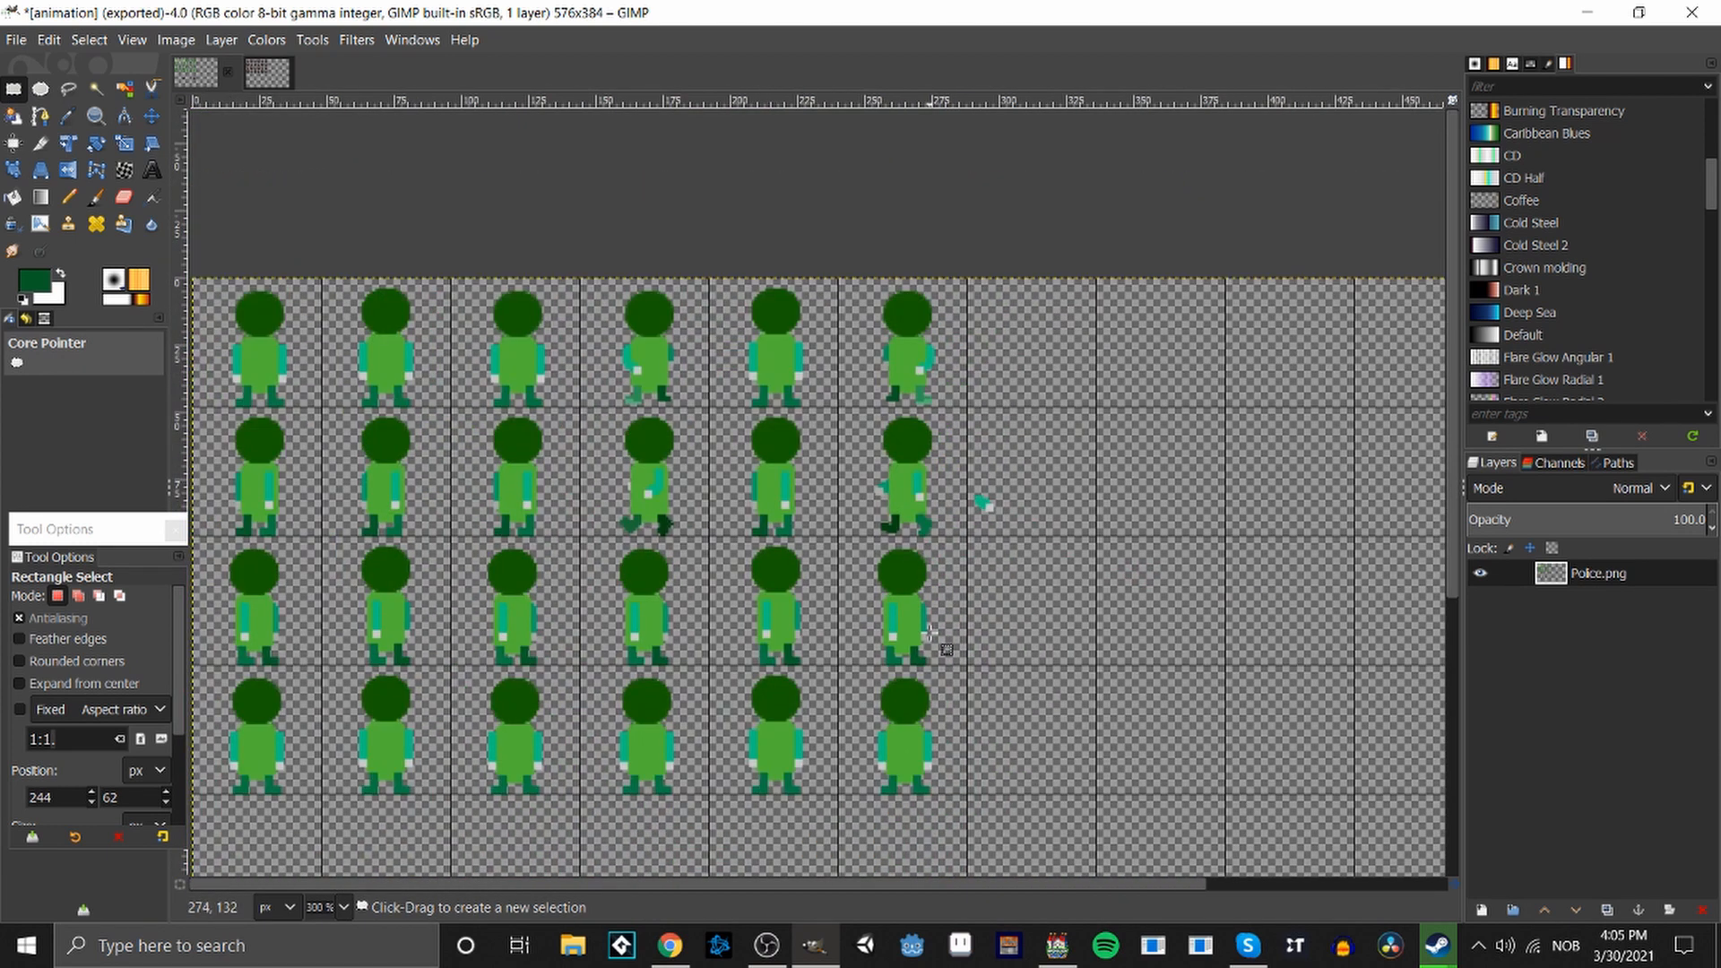
pyautogui.scroll(1, 930, 632)
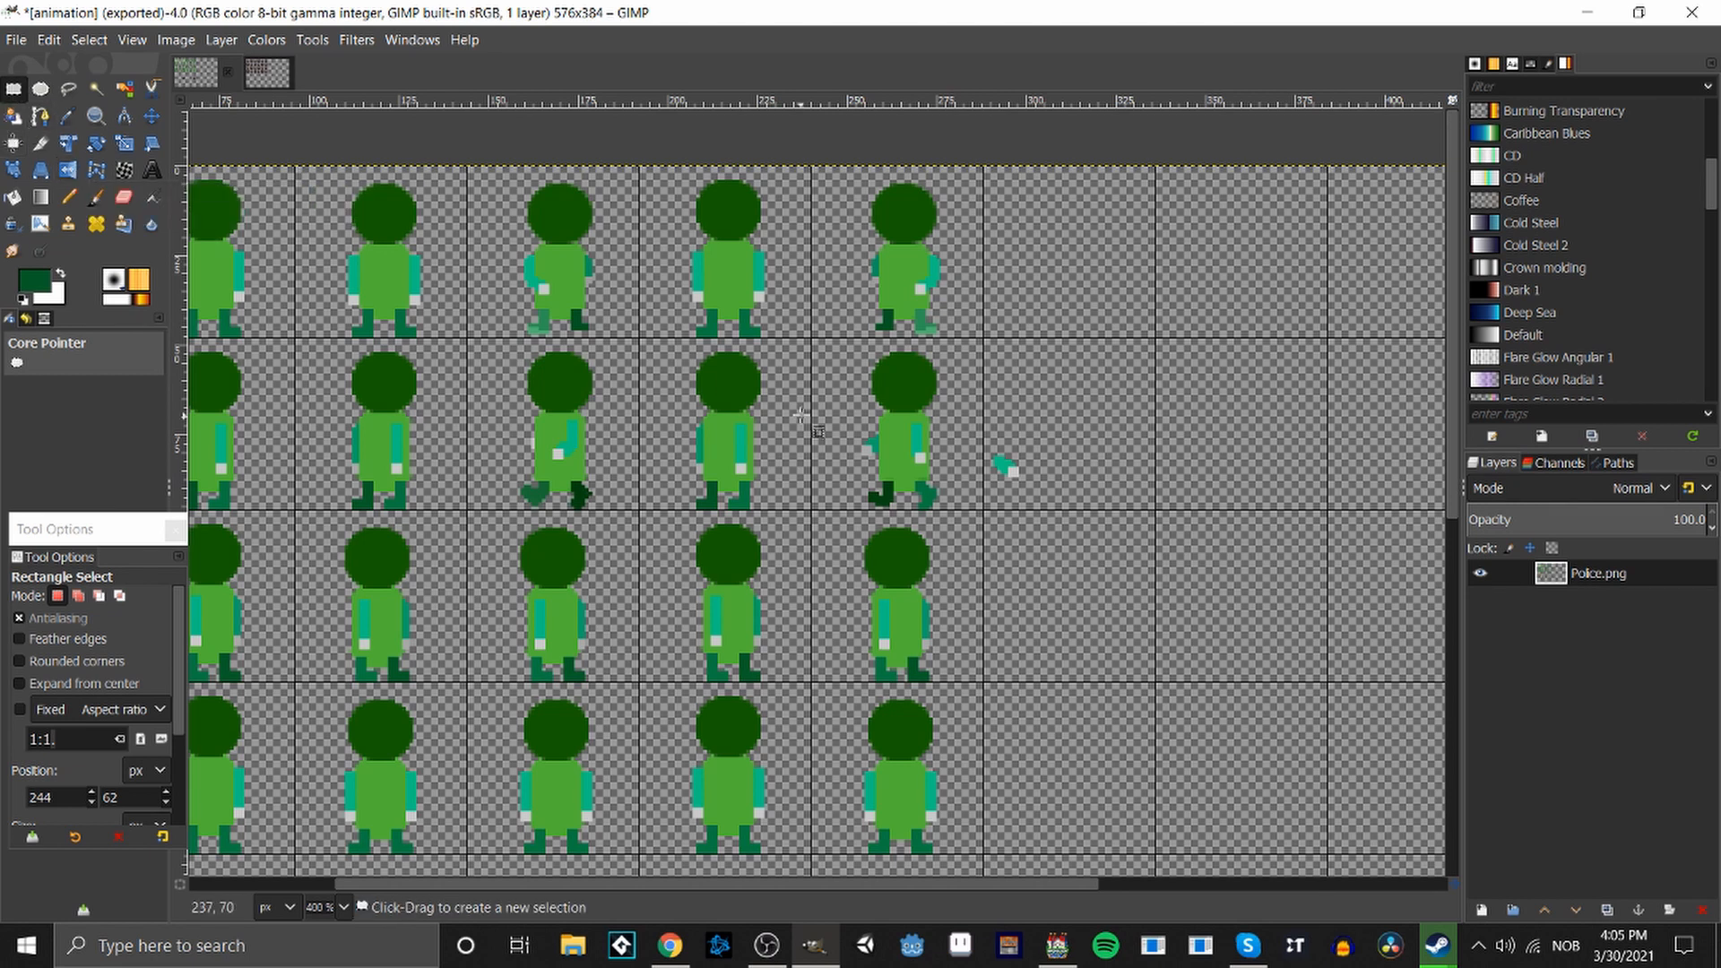
pyautogui.moveTo(976, 432); pyautogui.dragTo(1046, 485)
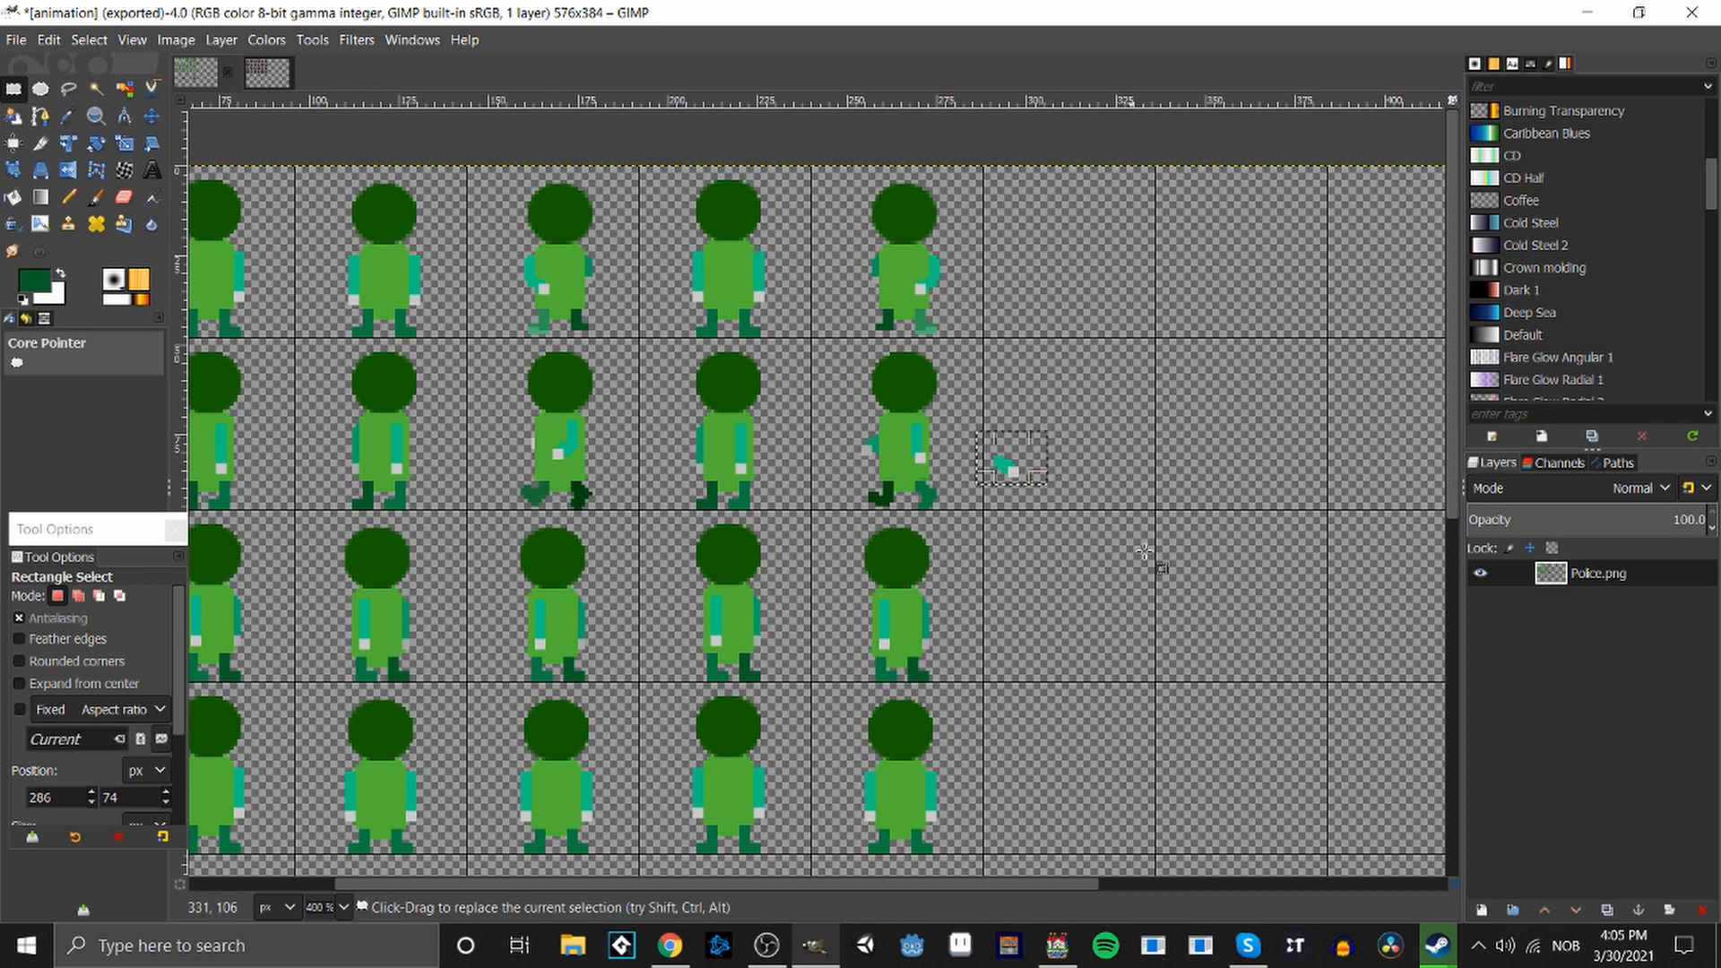
pyautogui.click(1131, 645)
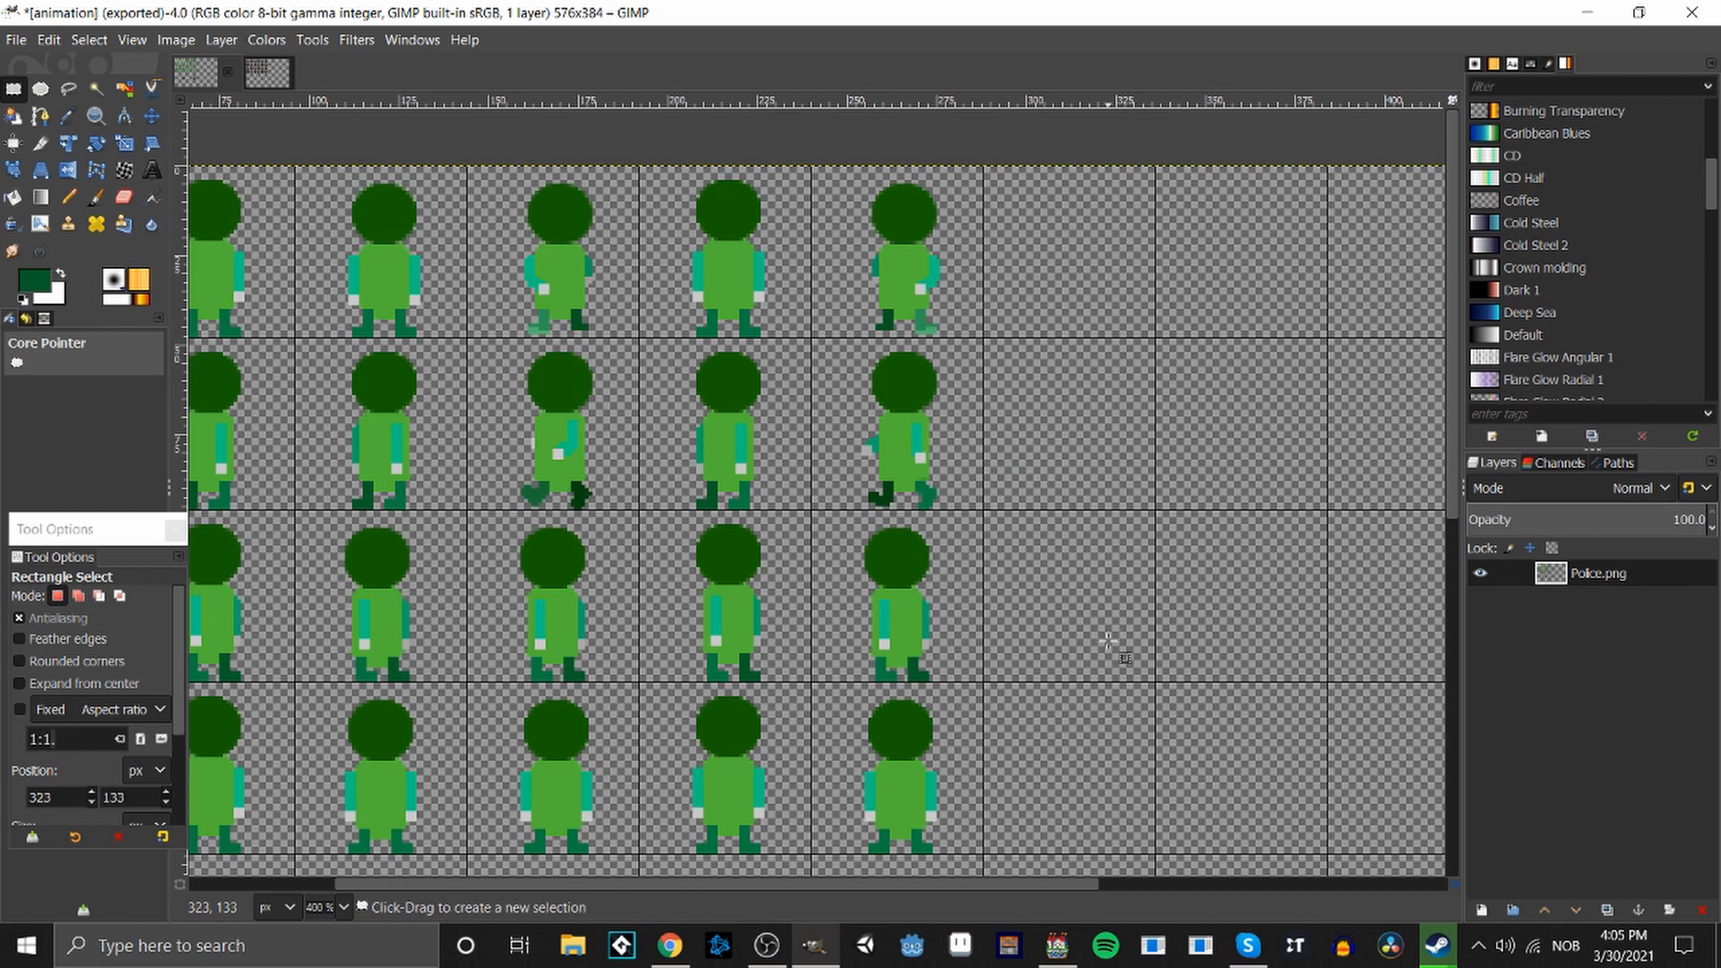
# Replace the last three third-row frames with a copy of the last three second-row frames.
pyautogui.scroll(-3, 1053, 627)
pyautogui.scroll(3, 659, 336)
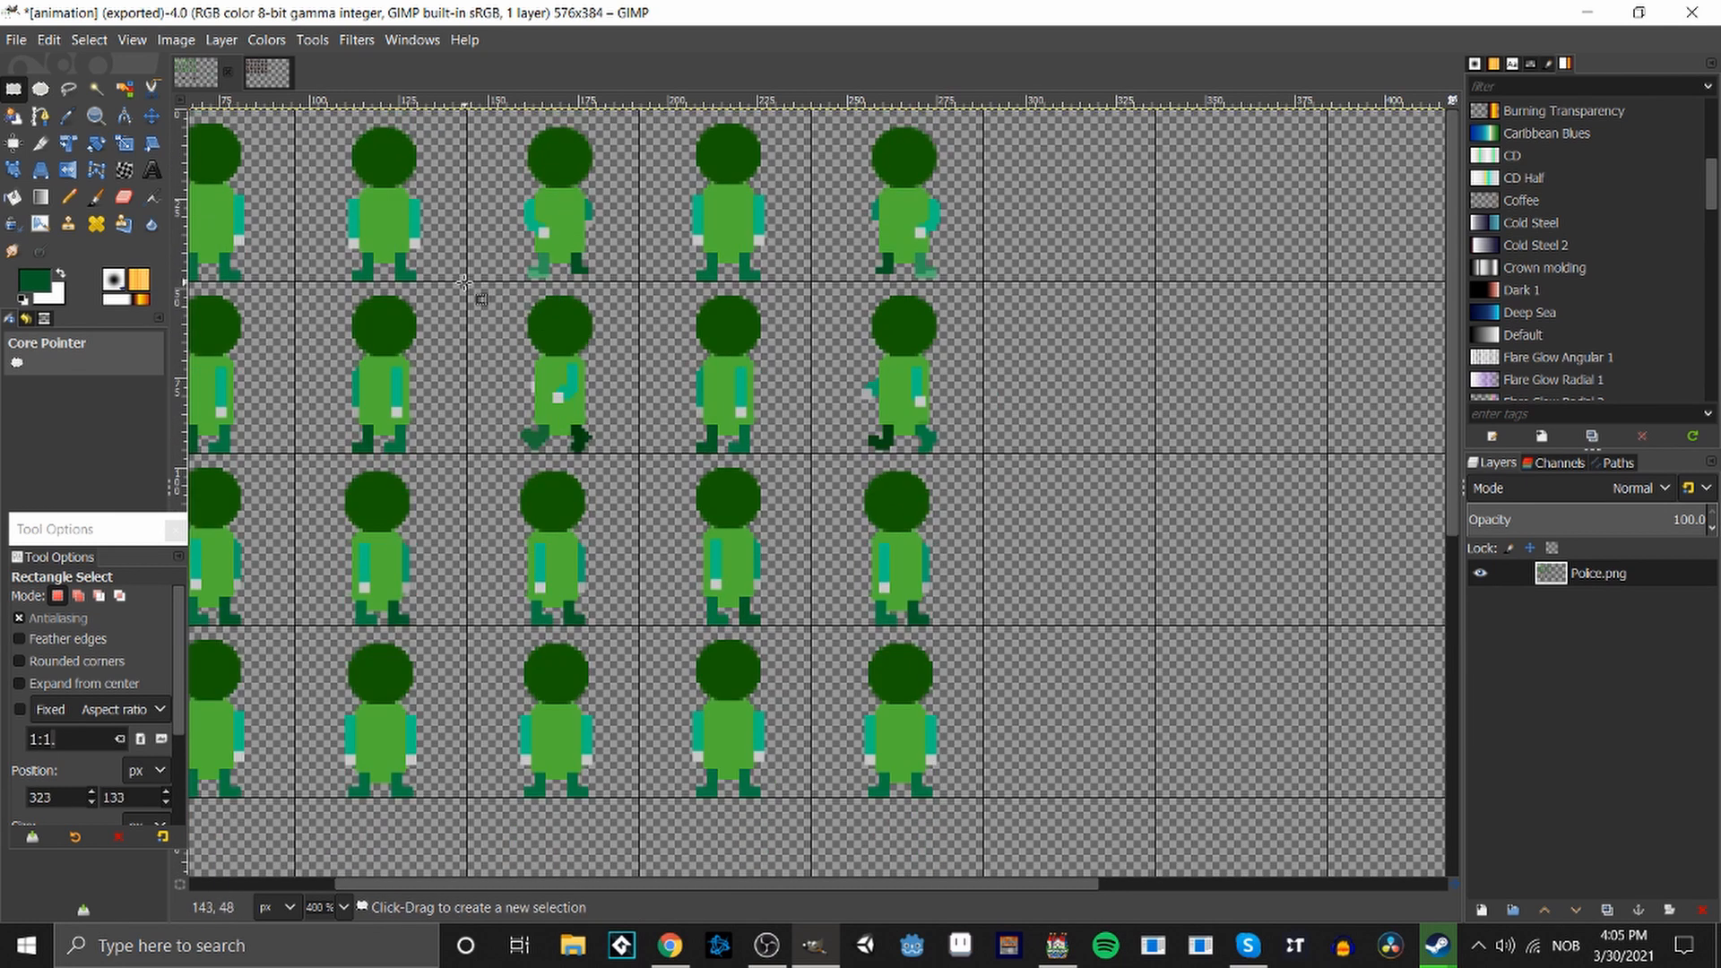
pyautogui.moveTo(465, 279); pyautogui.dragTo(986, 459)
pyautogui.hotkey('ctrl', 'c')
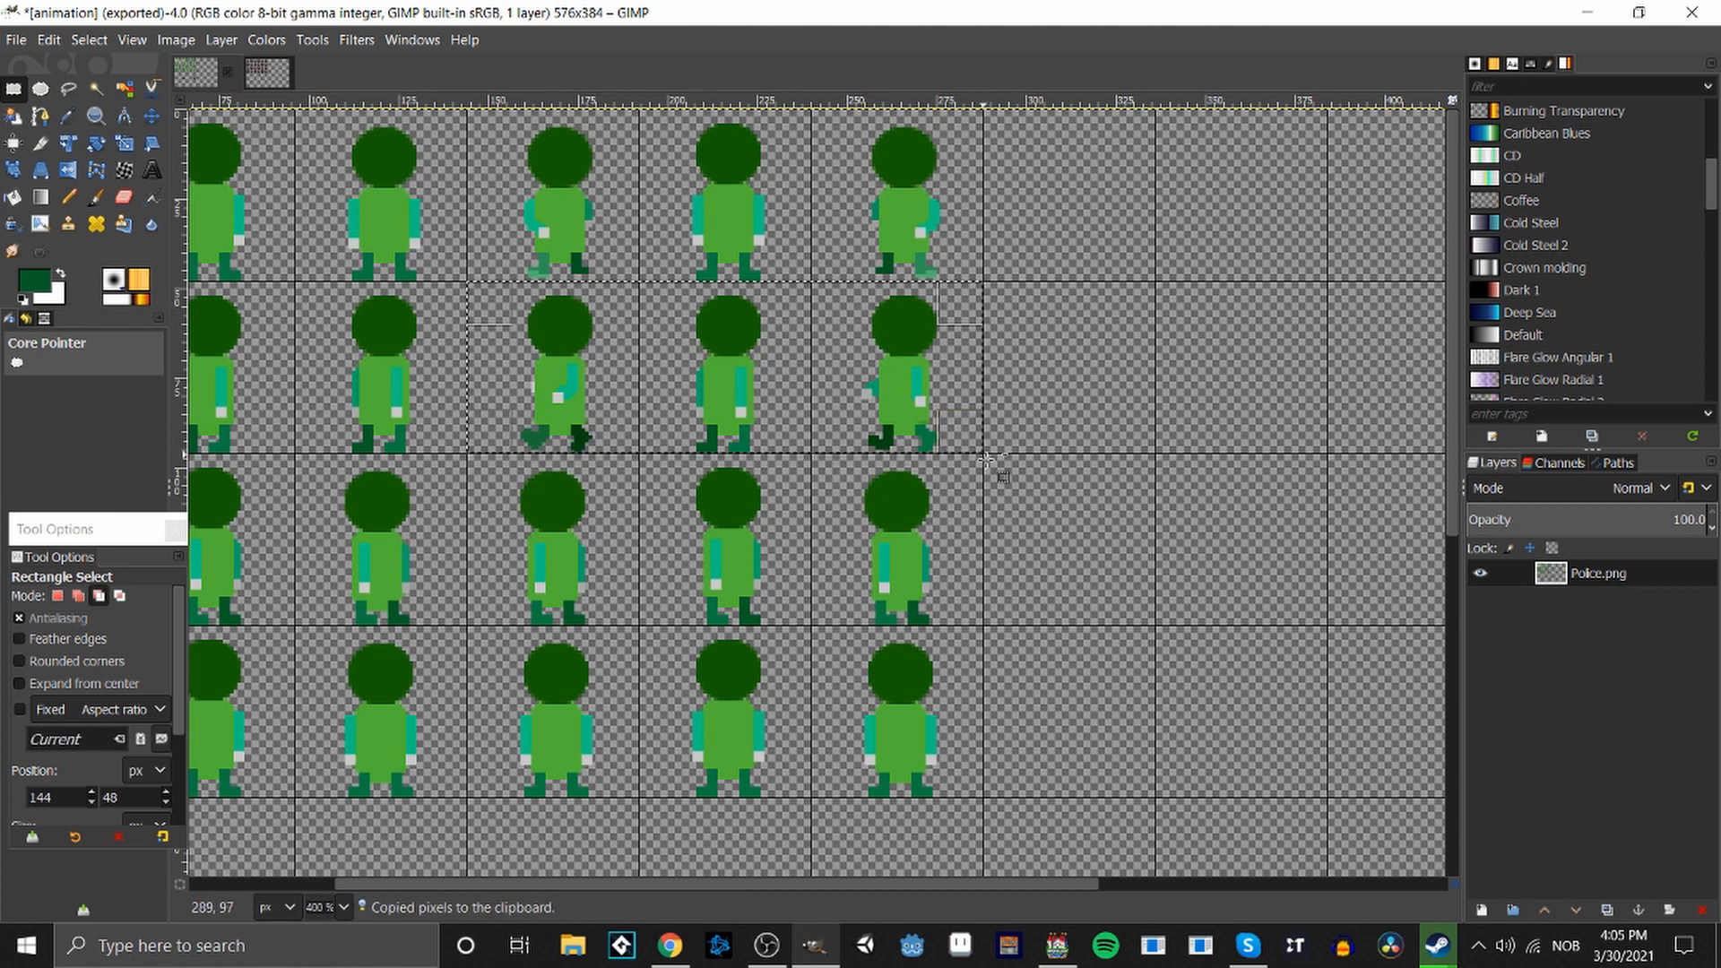
pyautogui.click(1035, 573)
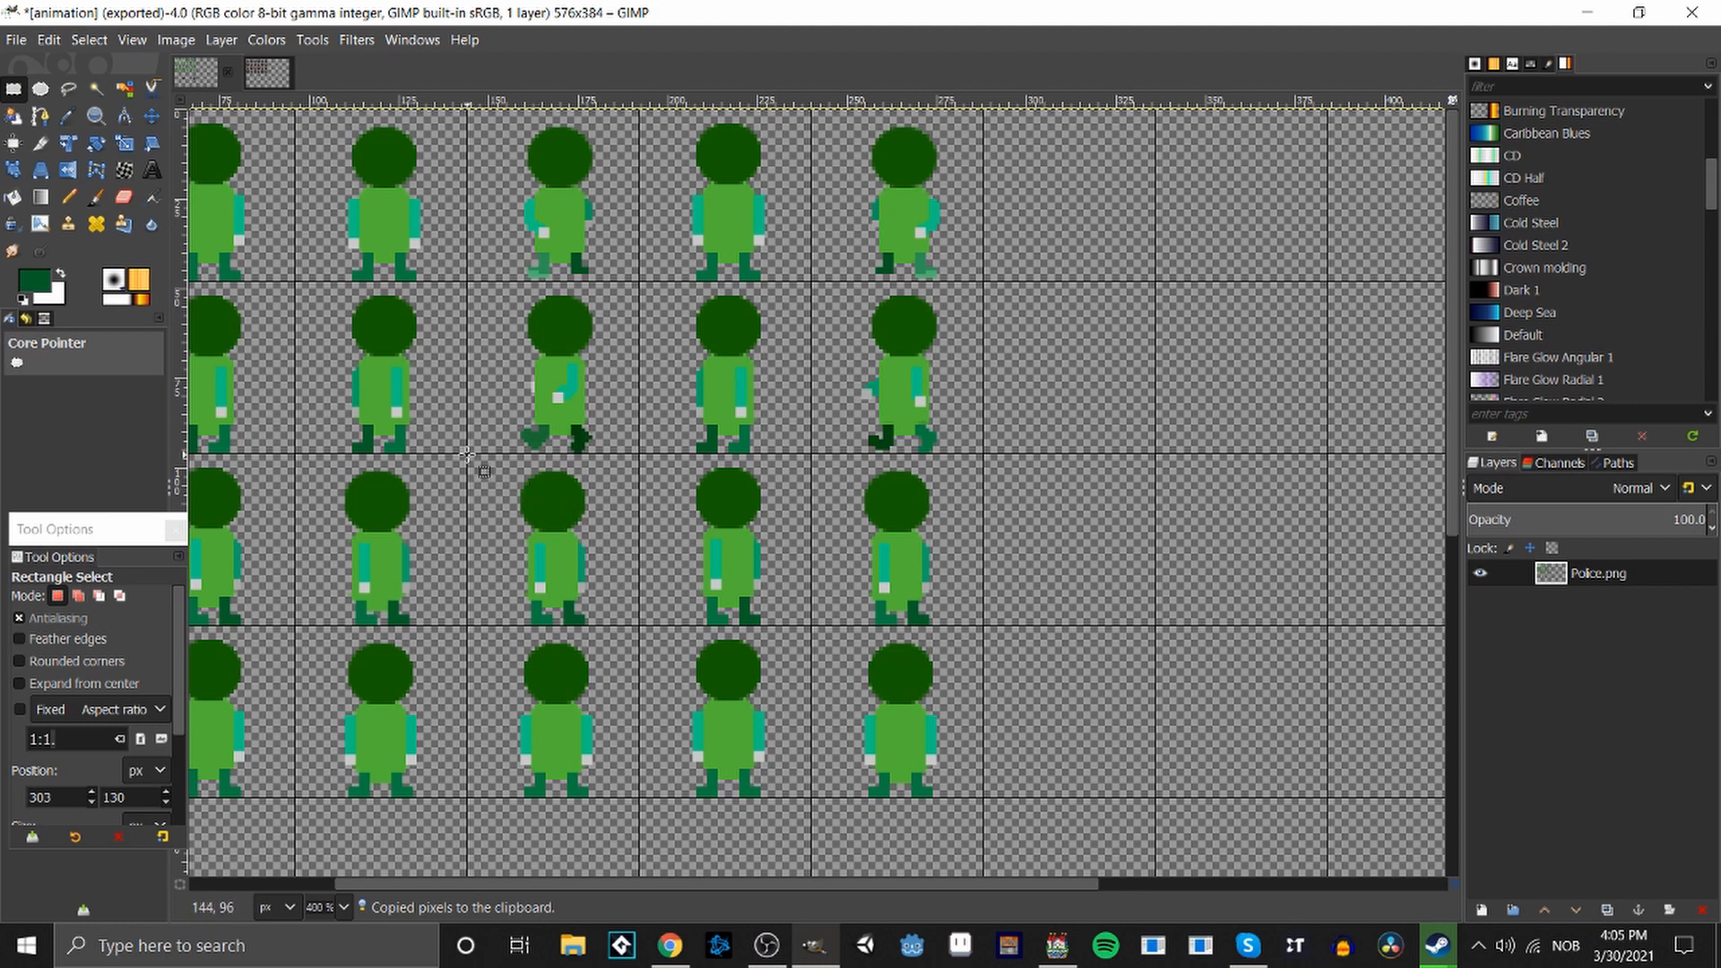
pyautogui.moveTo(467, 453); pyautogui.dragTo(983, 625)
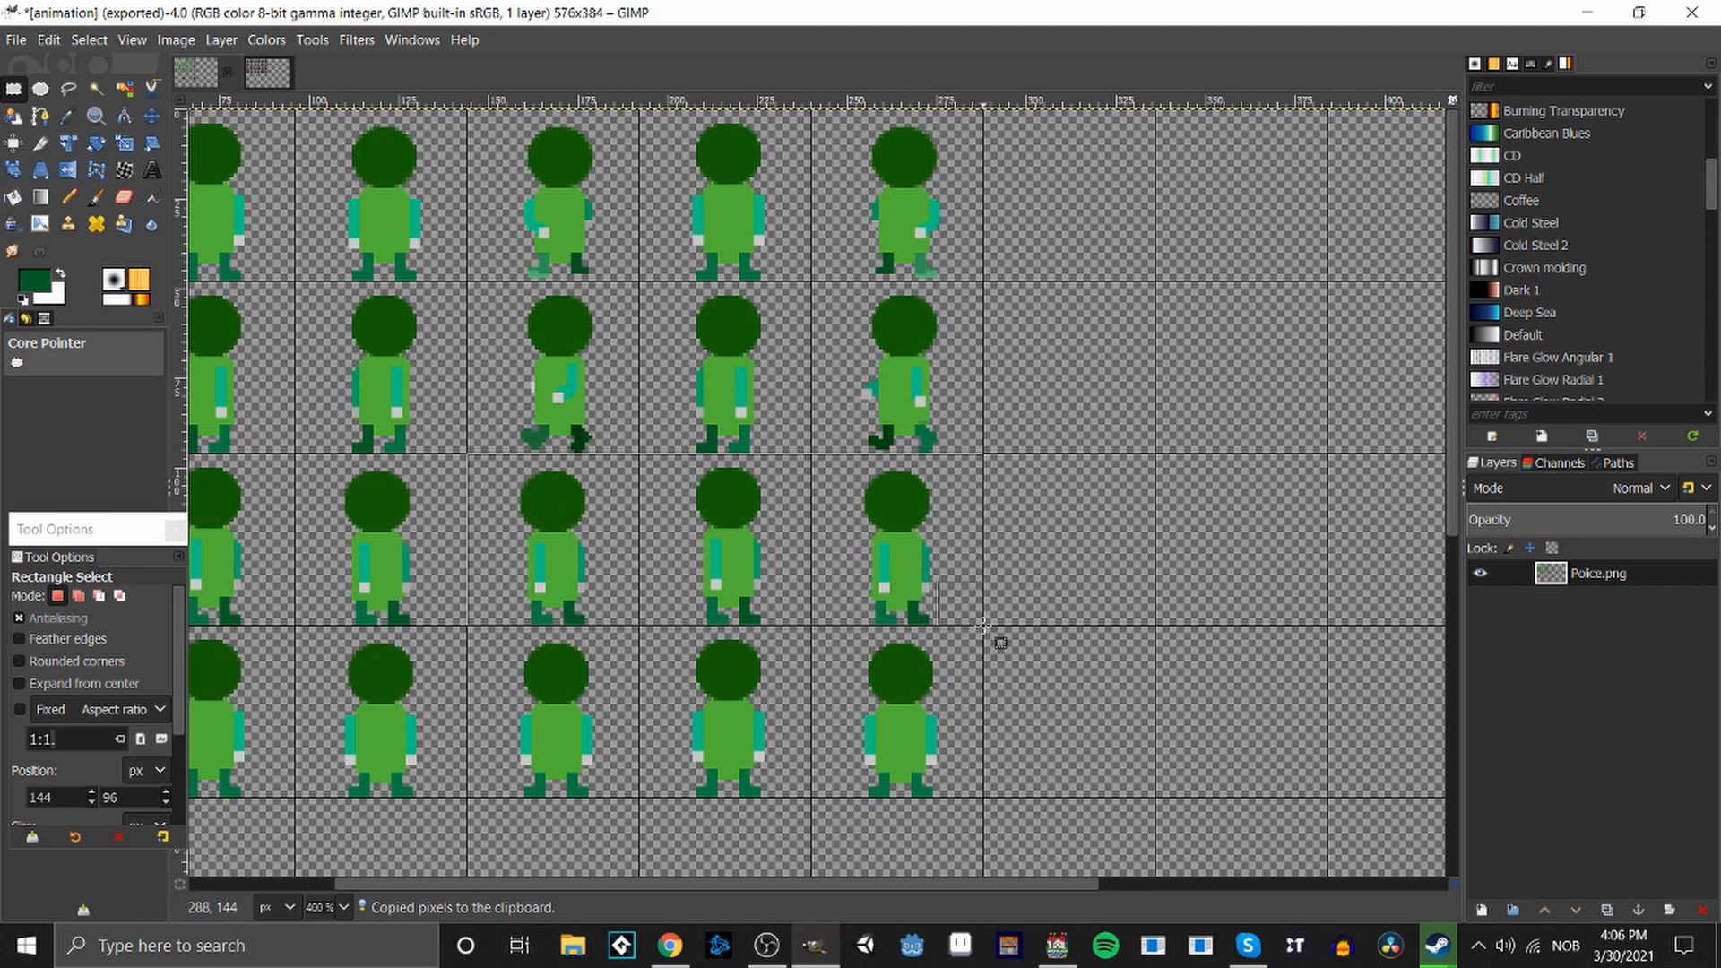
pyautogui.hotkey('ctrl', 'v')
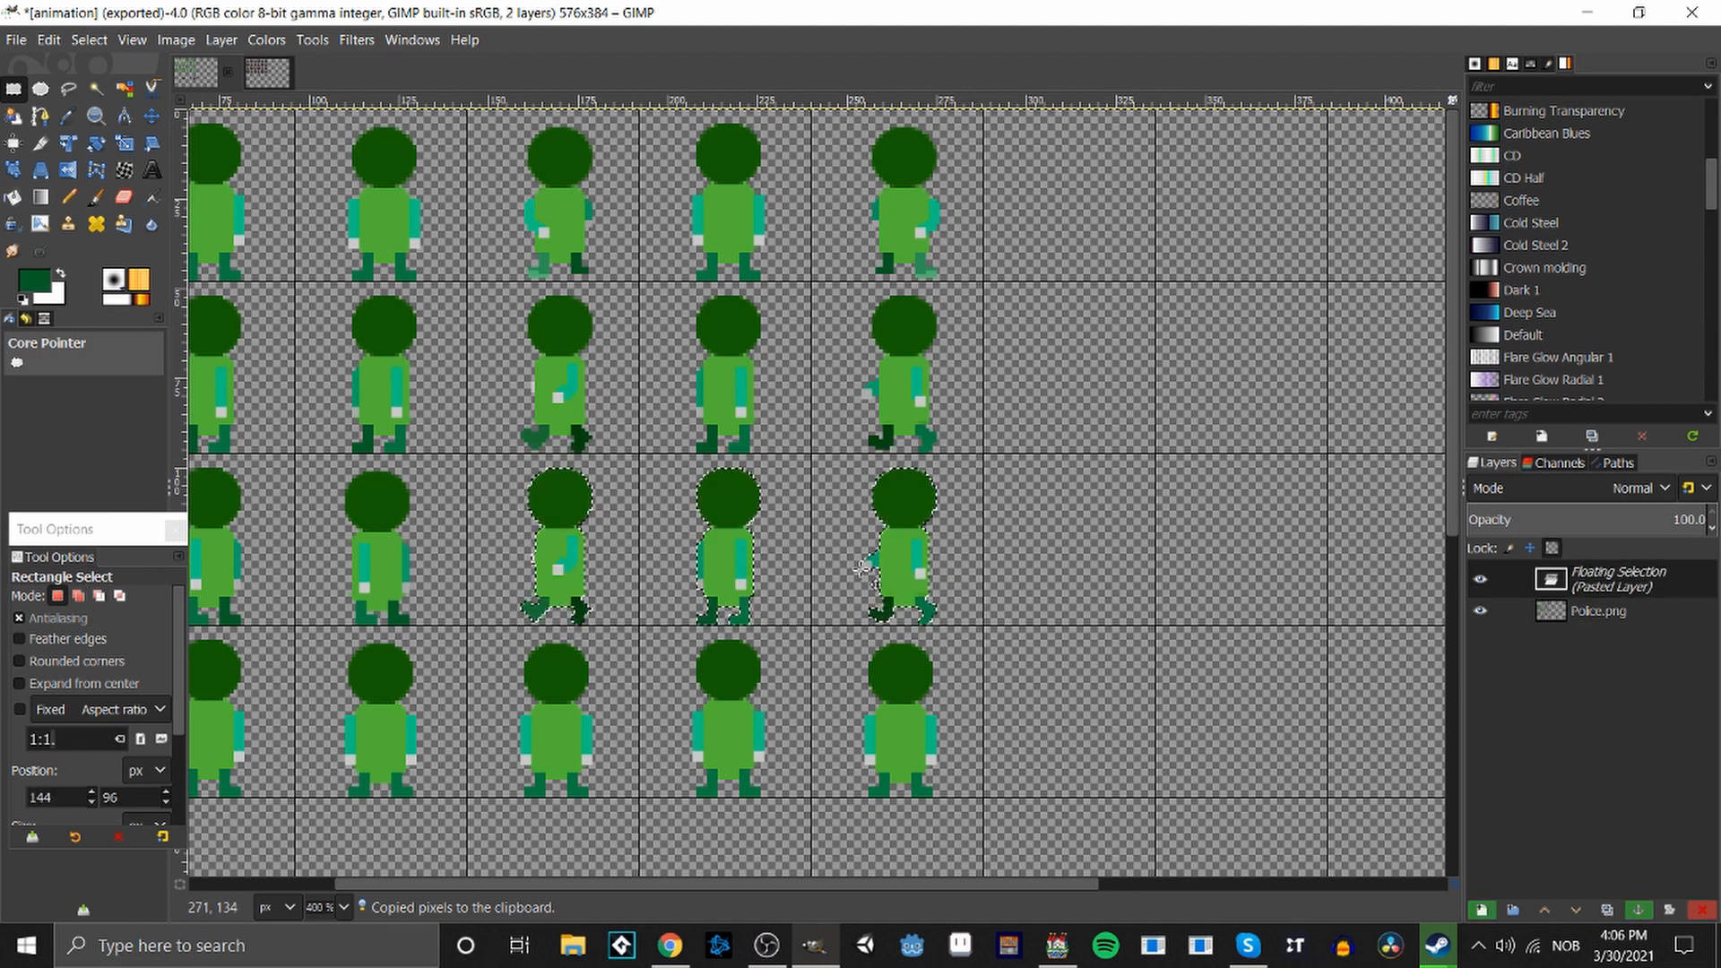
# Flip the pasted third-row frames horizontally, nudge them slightly toward the cell centres and anchor them.
pyautogui.rightClick(715, 531)
pyautogui.moveTo(798, 738)
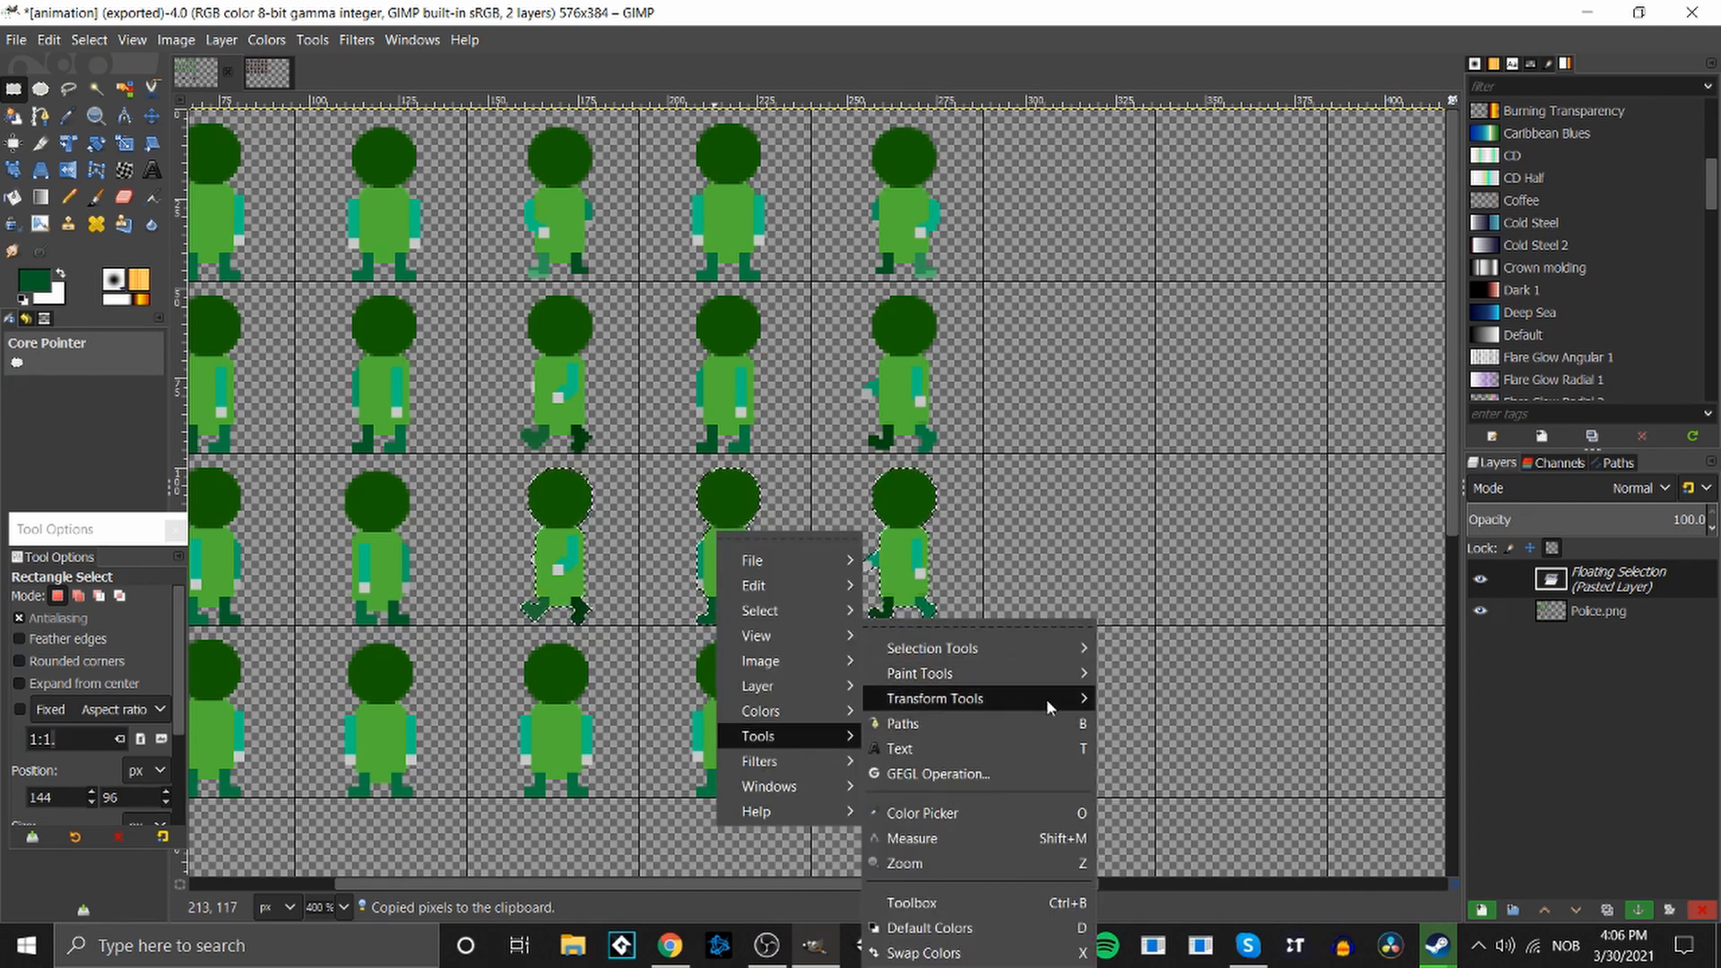
pyautogui.click(1227, 906)
pyautogui.click(363, 388)
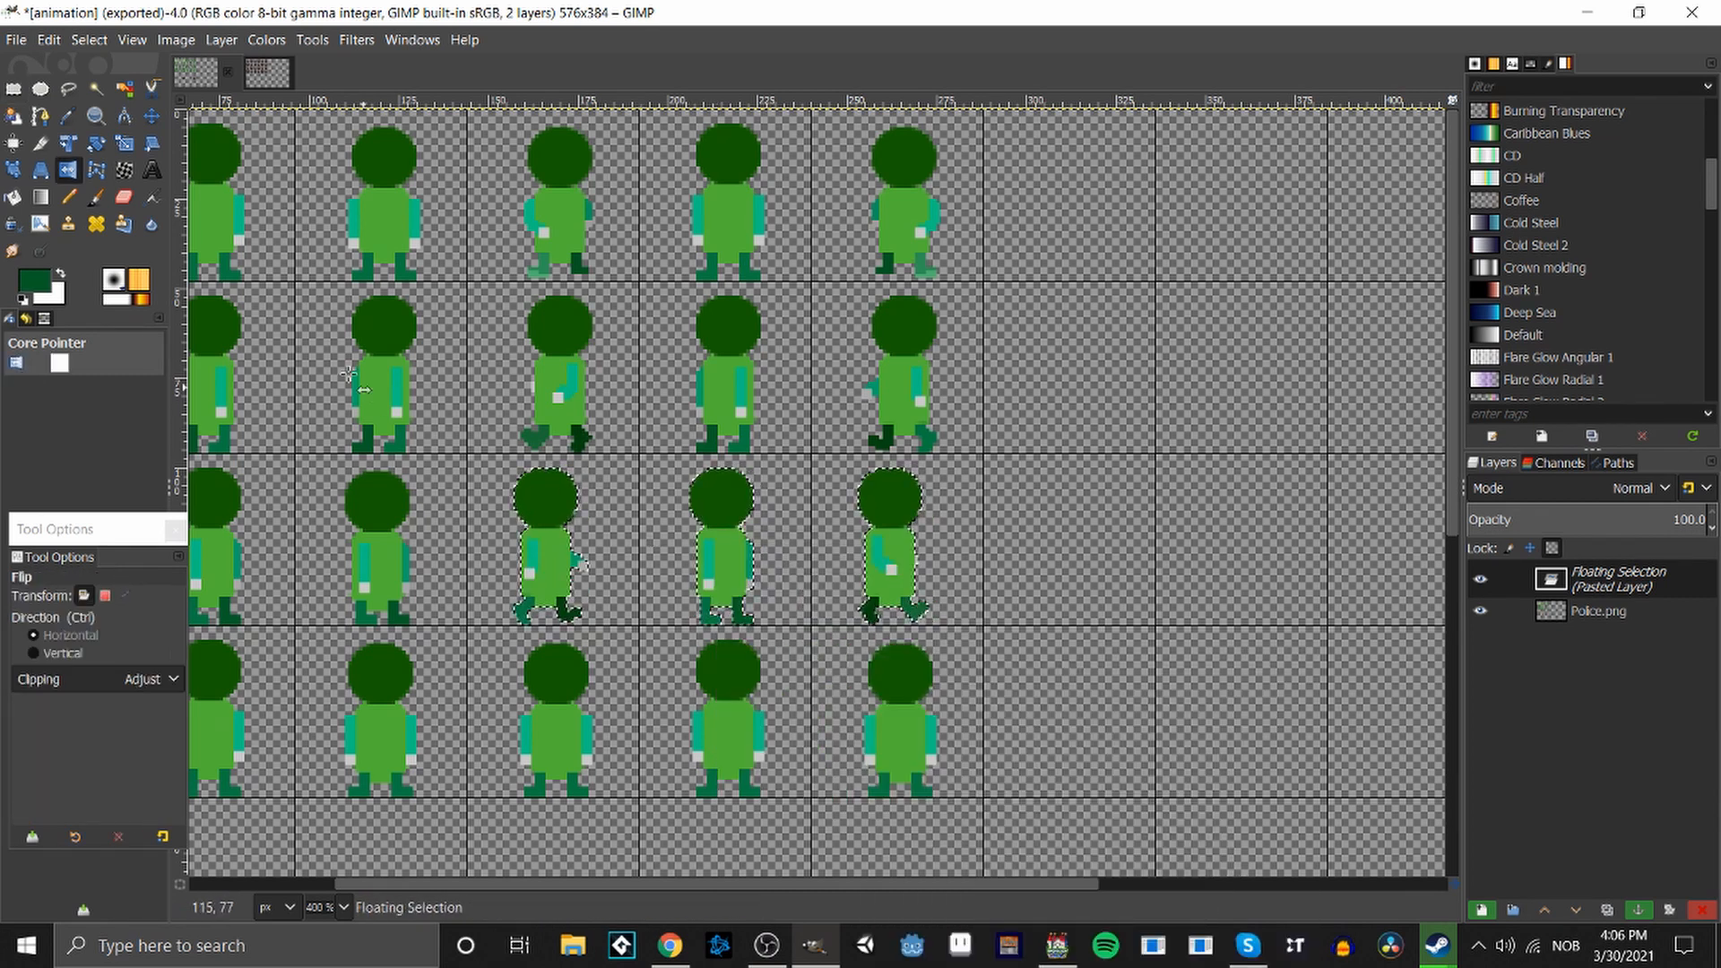
pyautogui.press('r')
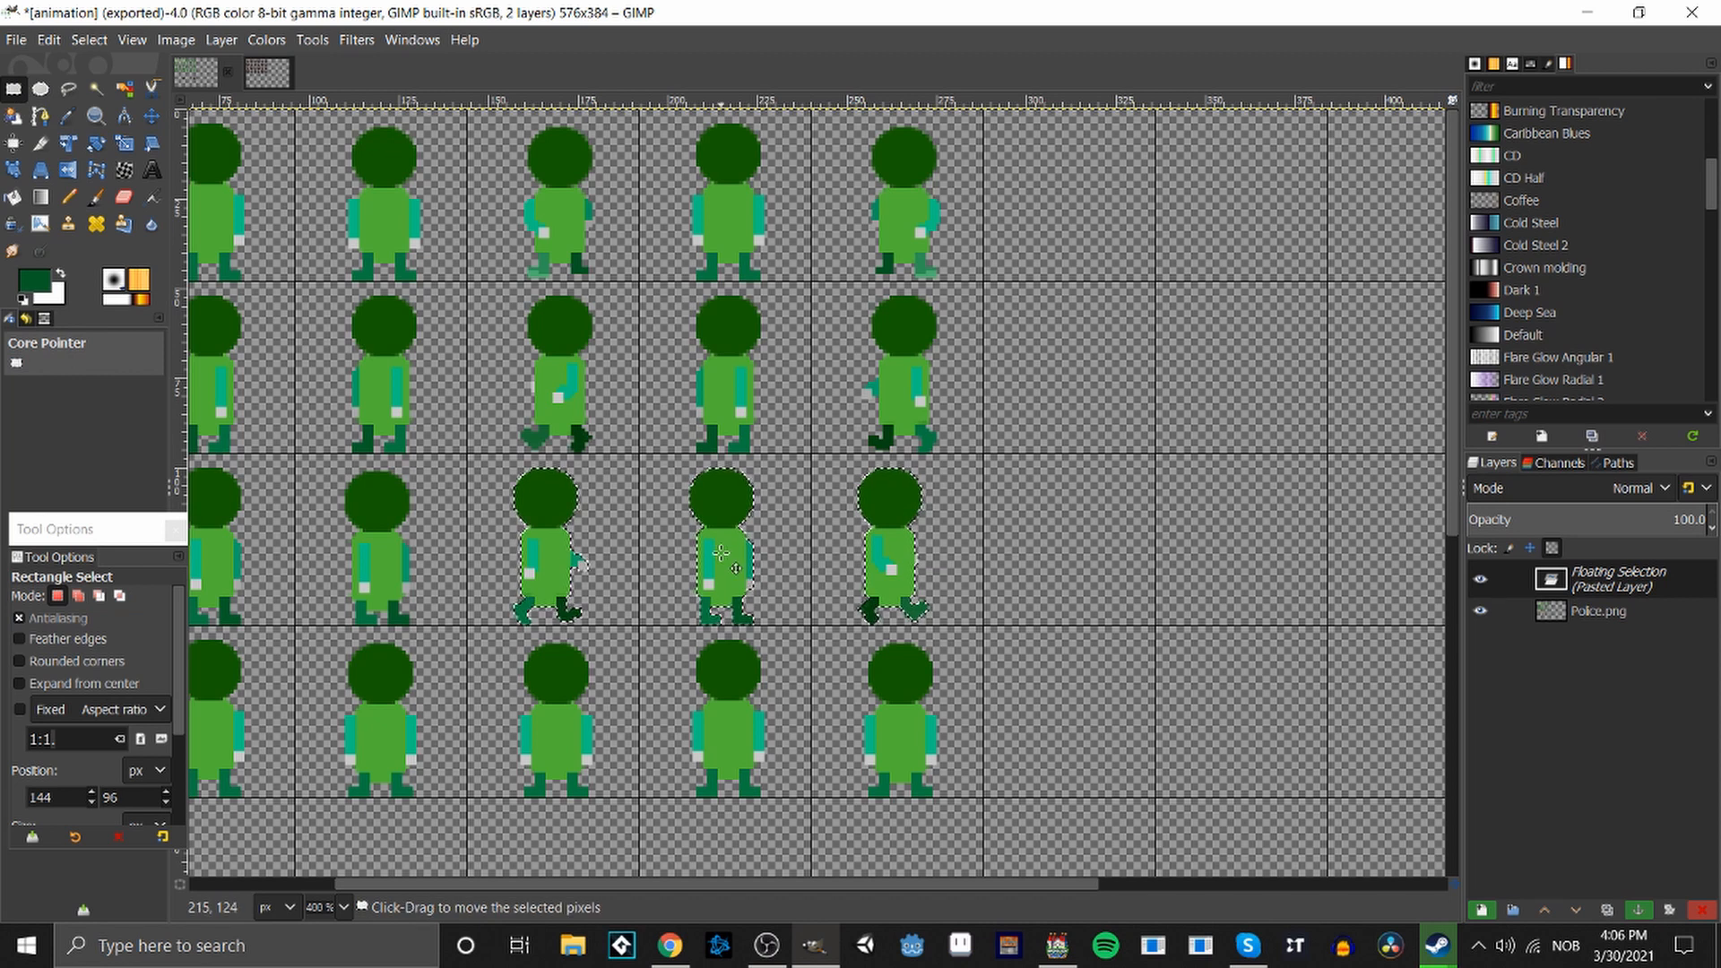
pyautogui.moveTo(721, 553); pyautogui.dragTo(725, 553)
pyautogui.click(1071, 606)
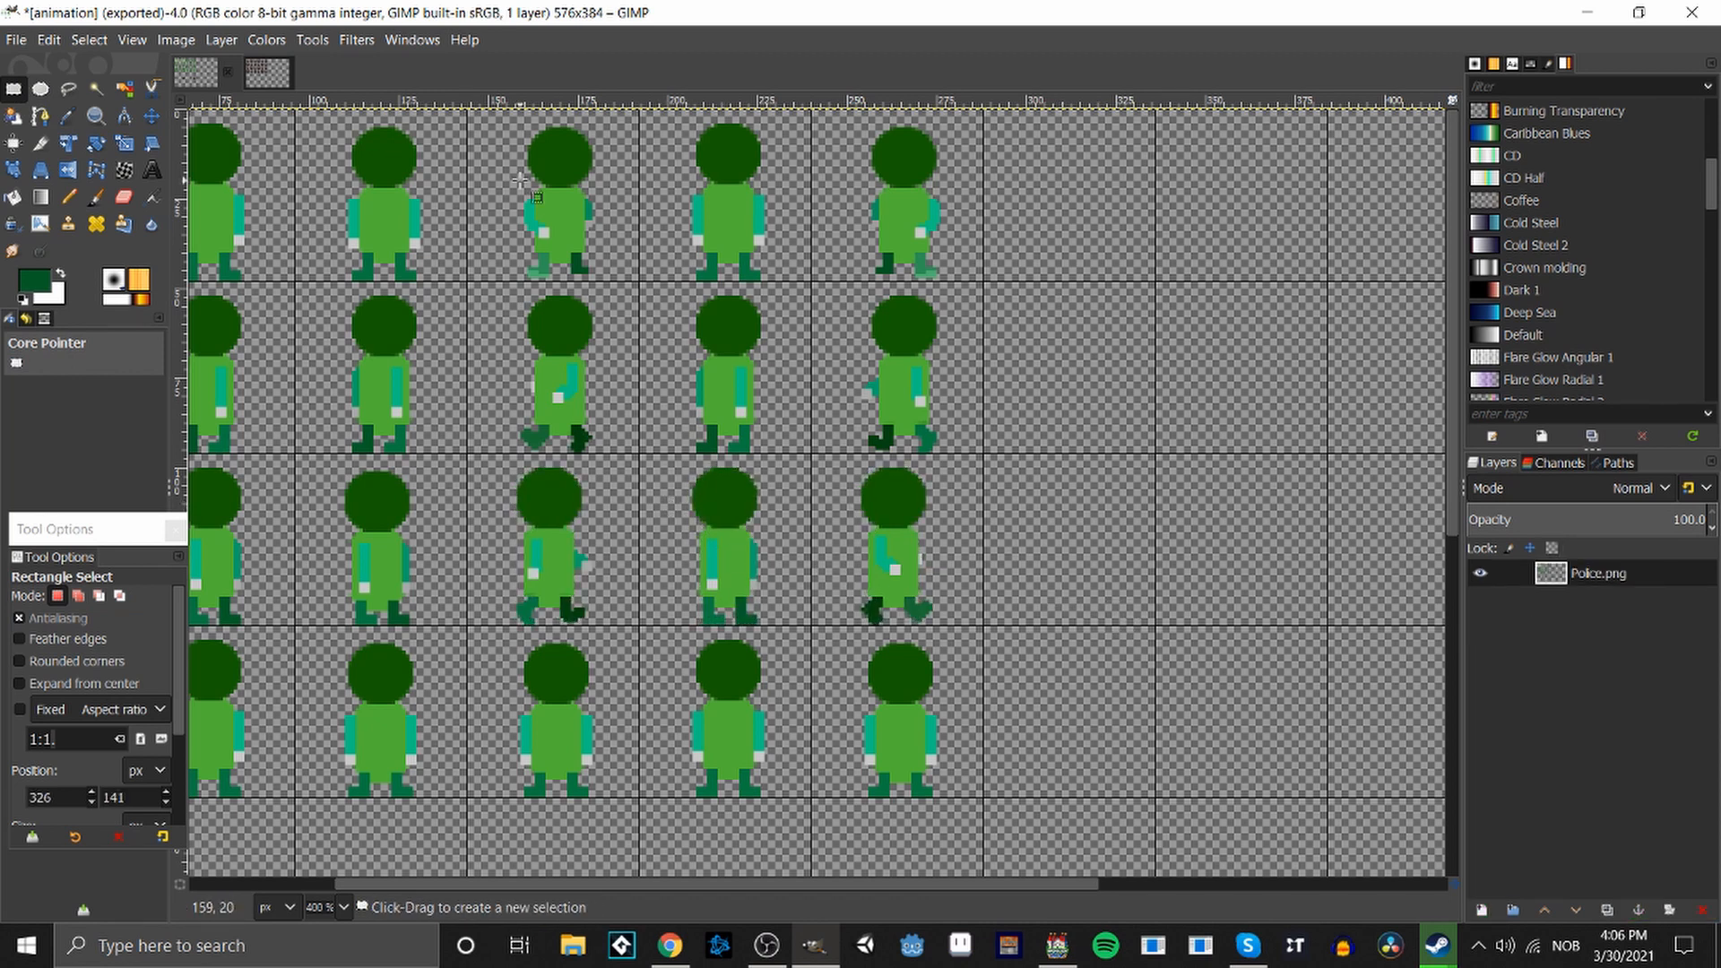
# Replace the last three fourth-row frames with a copy of the last three first-row frames and anchor the pasted pixels.
pyautogui.moveTo(486, 126); pyautogui.dragTo(1049, 283)
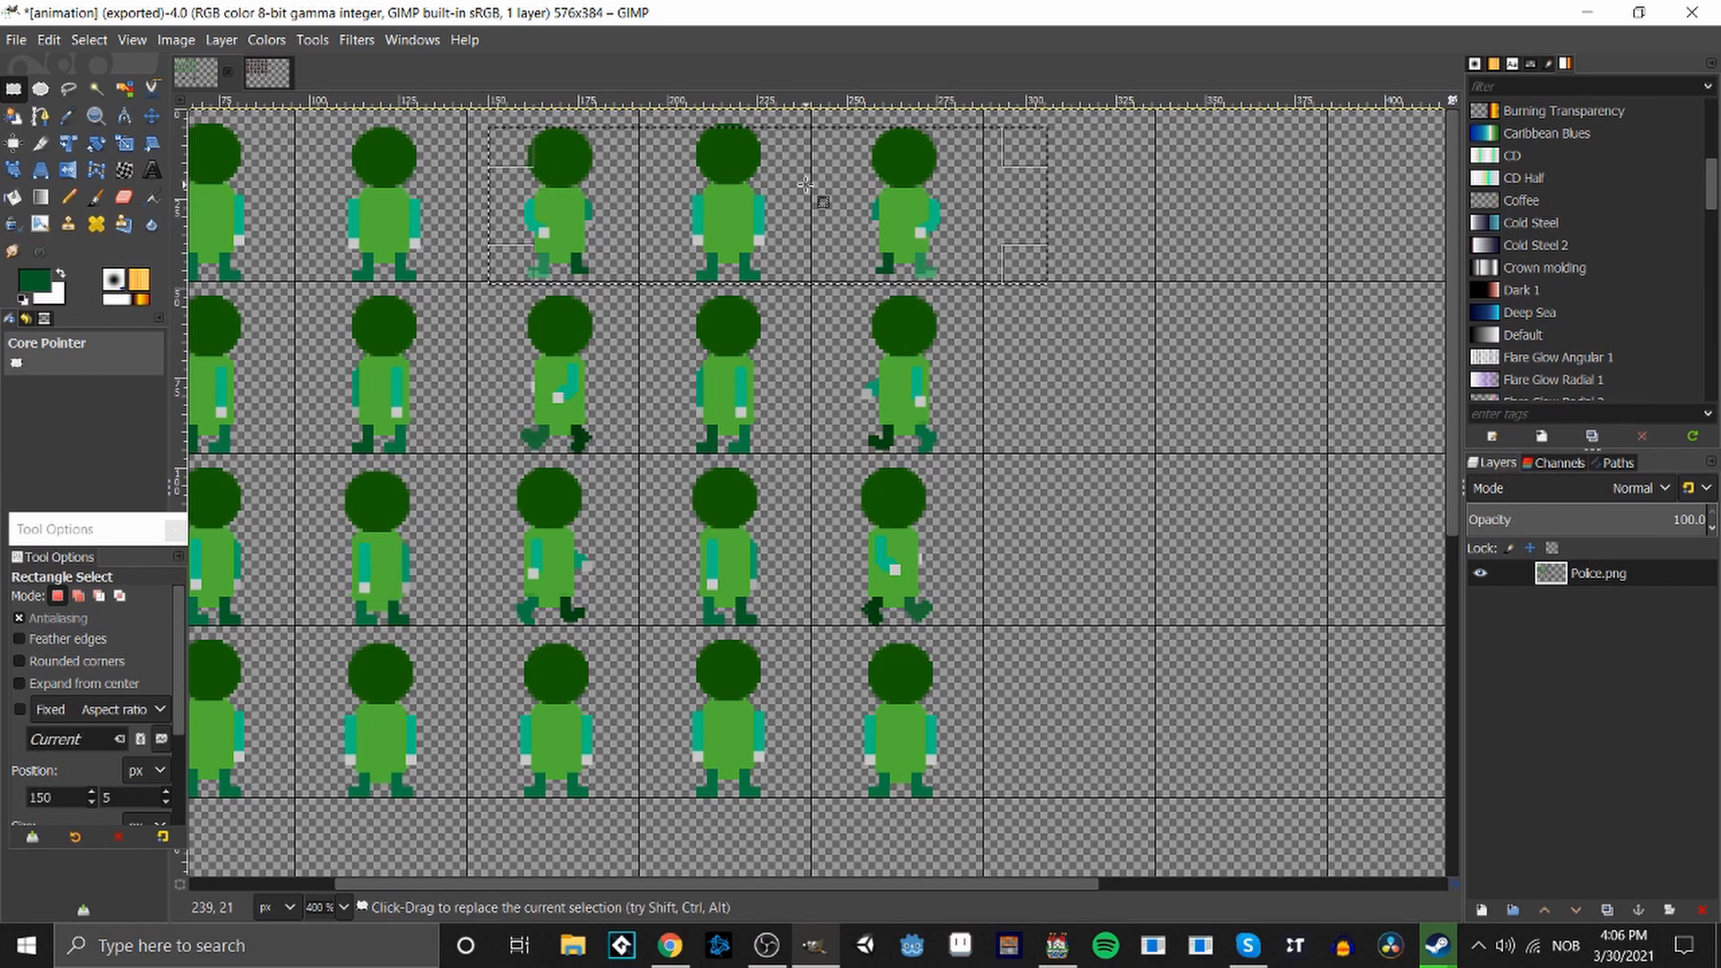
pyautogui.moveTo(806, 190); pyautogui.dragTo(796, 182)
pyautogui.hotkey('ctrl', 'c')
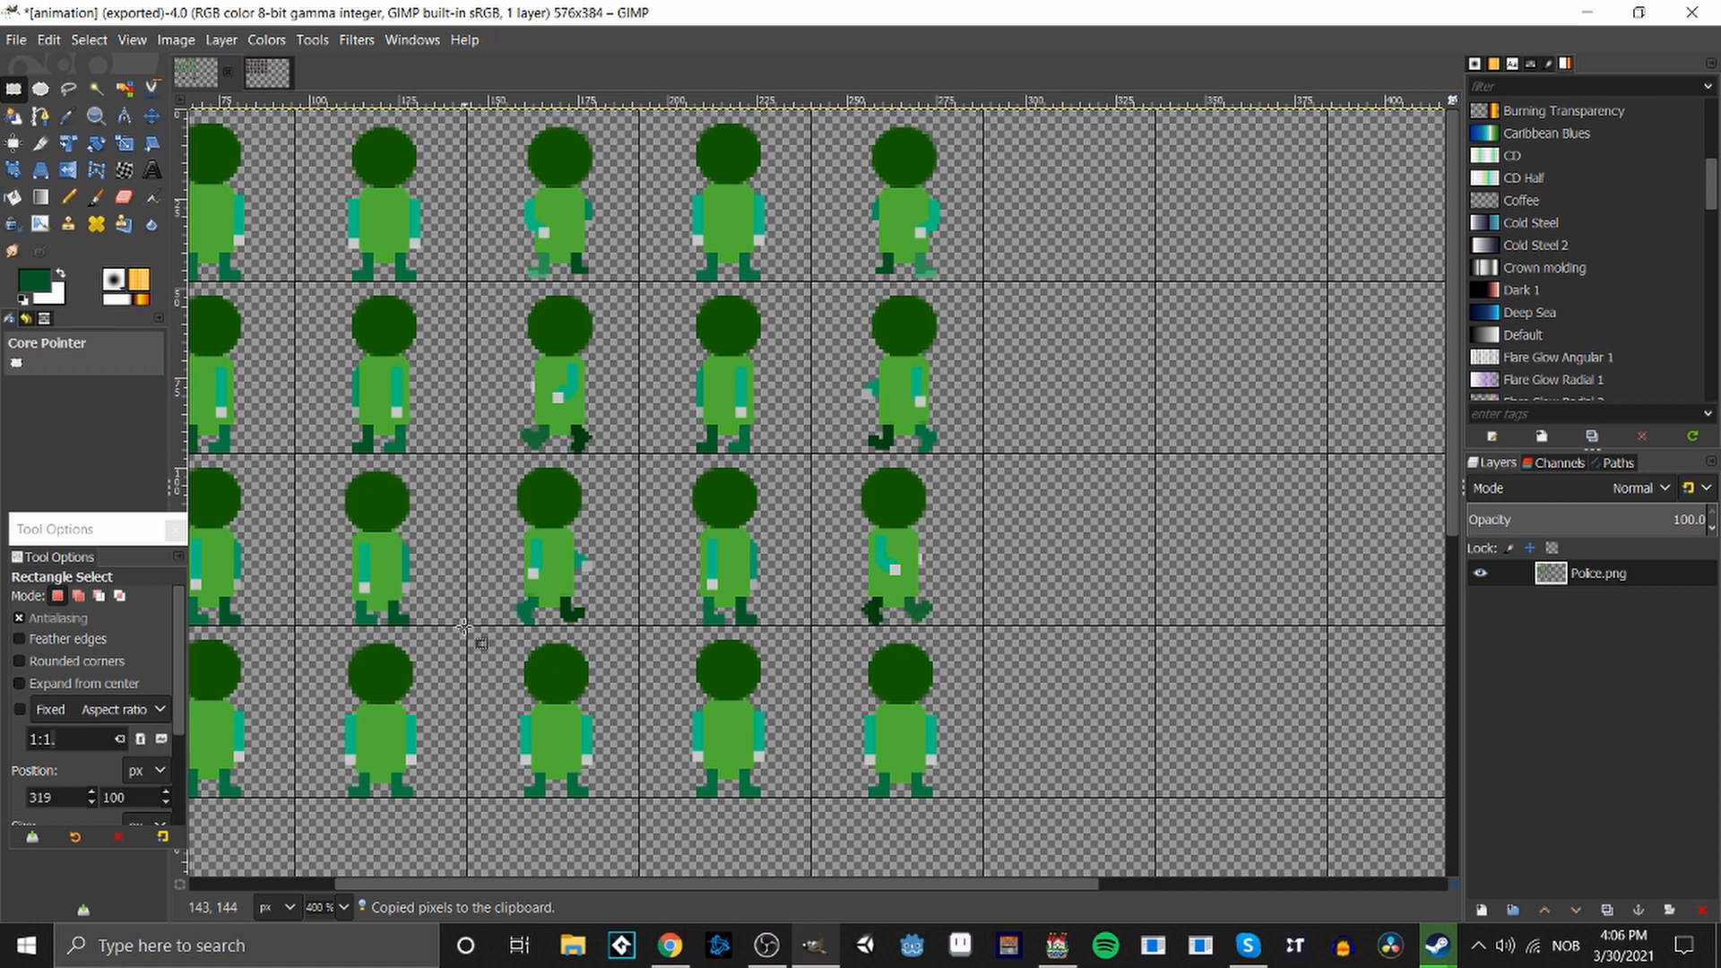
pyautogui.moveTo(485, 763); pyautogui.dragTo(1073, 887)
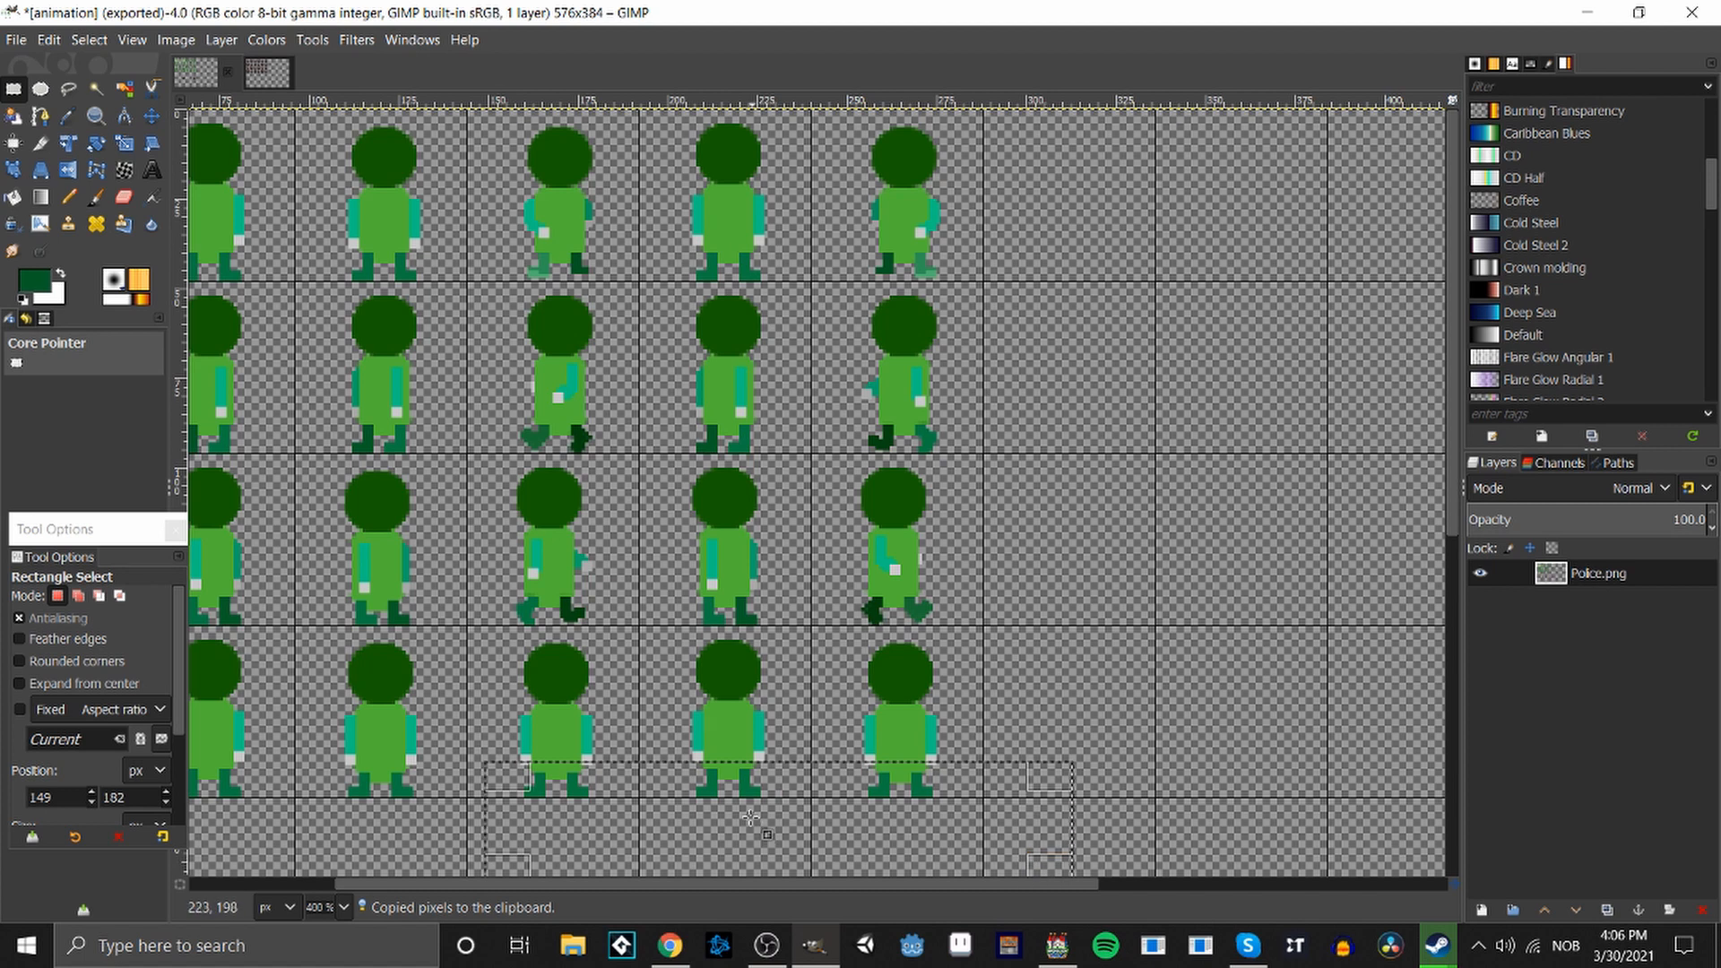
pyautogui.moveTo(750, 801); pyautogui.dragTo(742, 738)
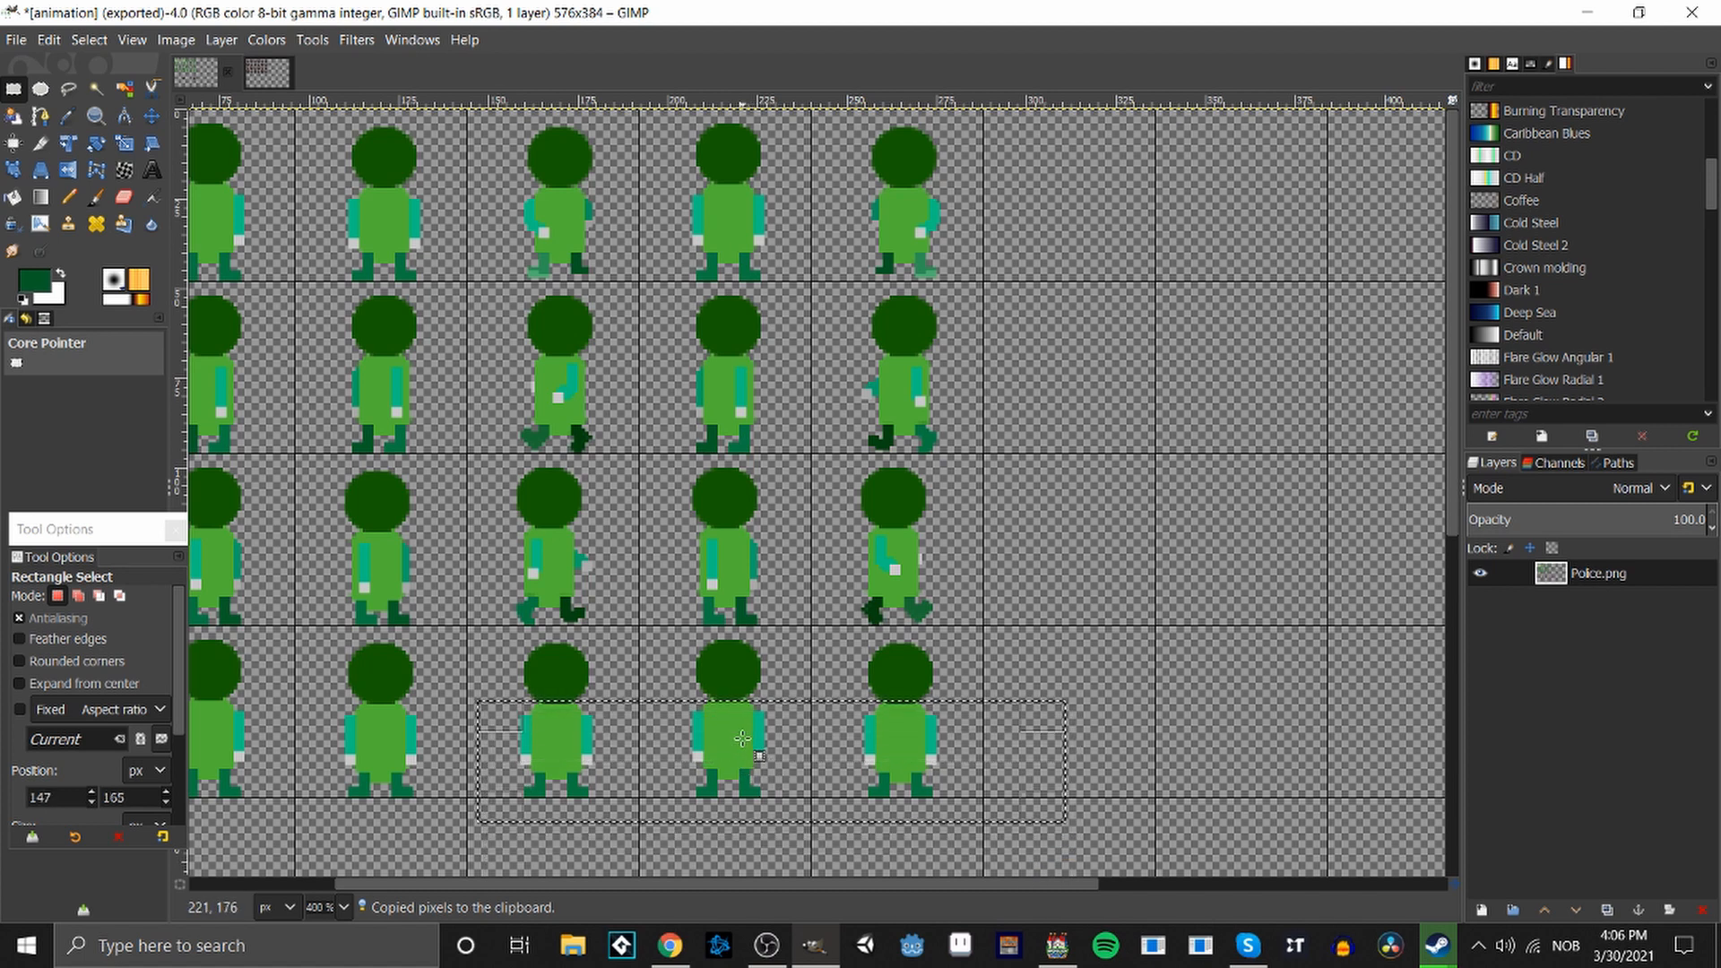
pyautogui.hotkey('ctrl', 'v')
pyautogui.moveTo(754, 709); pyautogui.dragTo(741, 664)
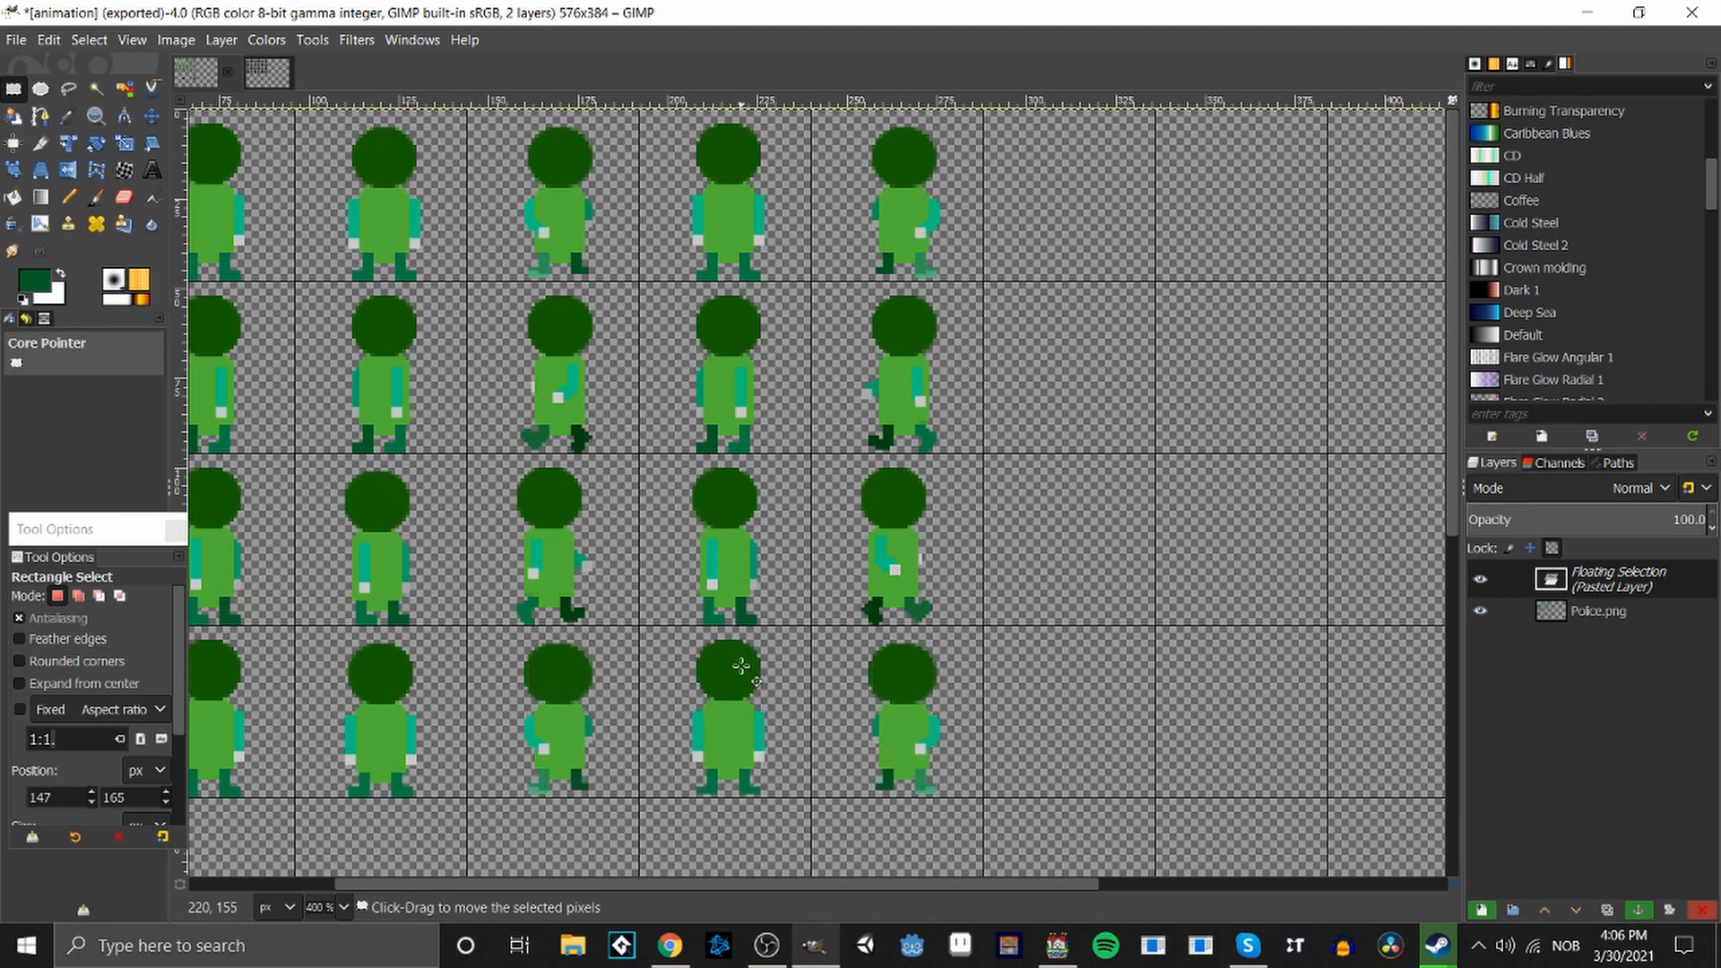
pyautogui.click(1094, 725)
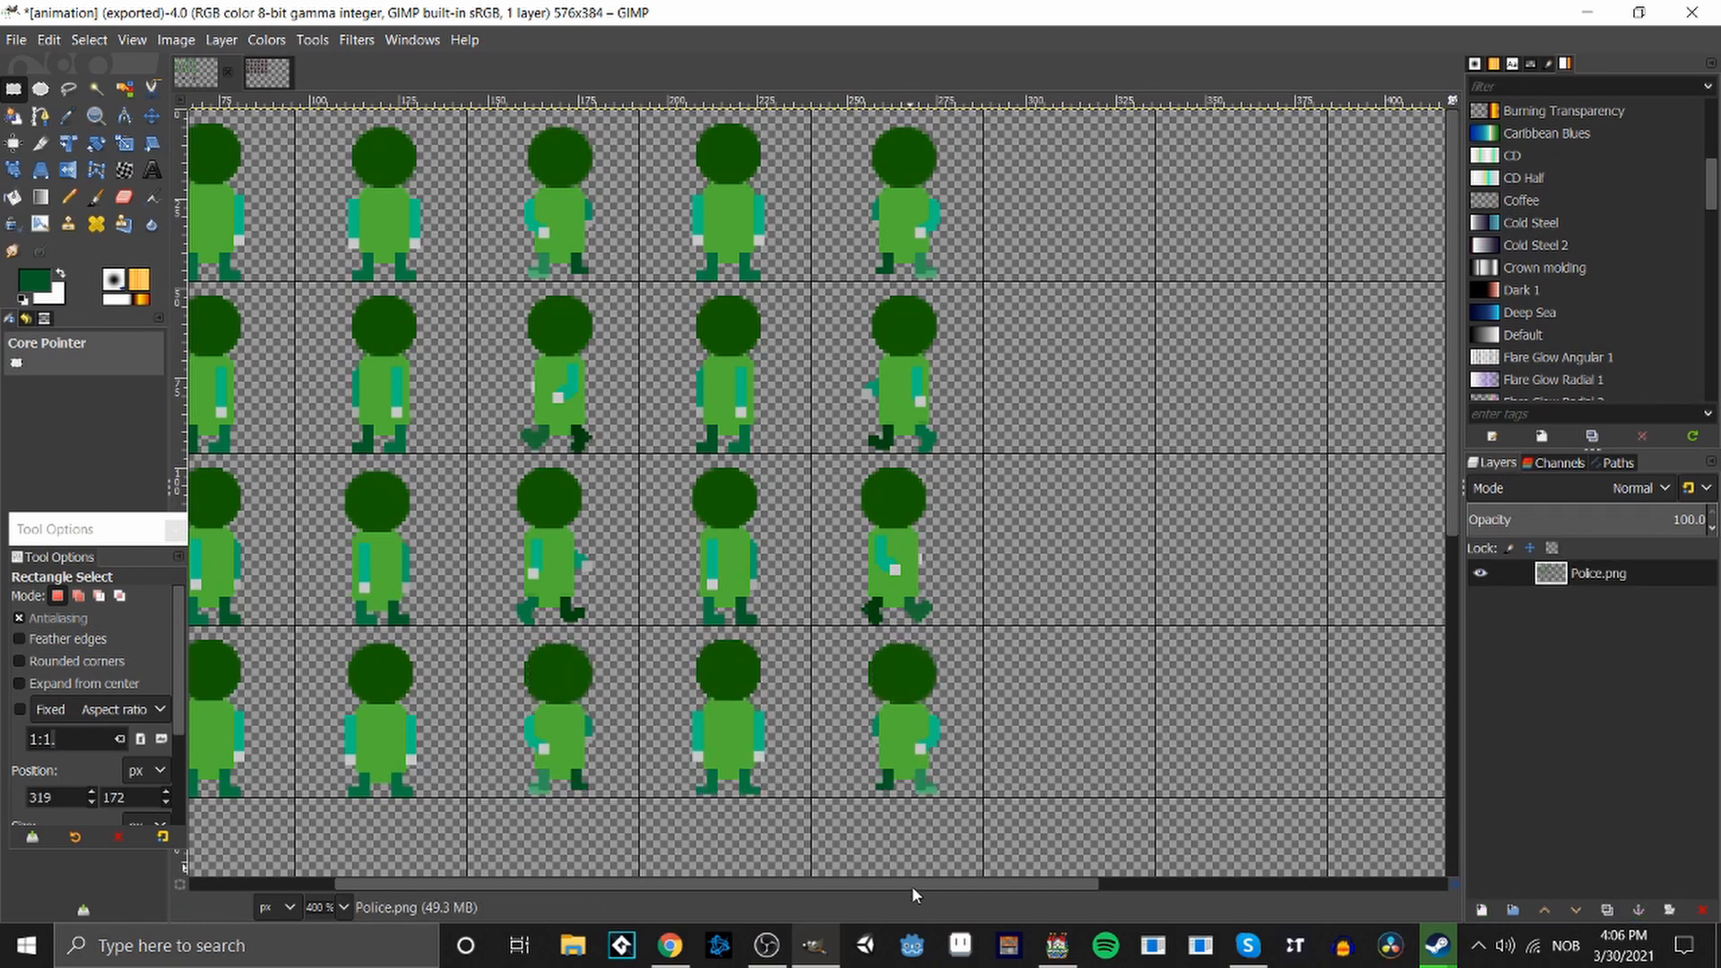
pyautogui.moveTo(912, 886); pyautogui.dragTo(665, 878)
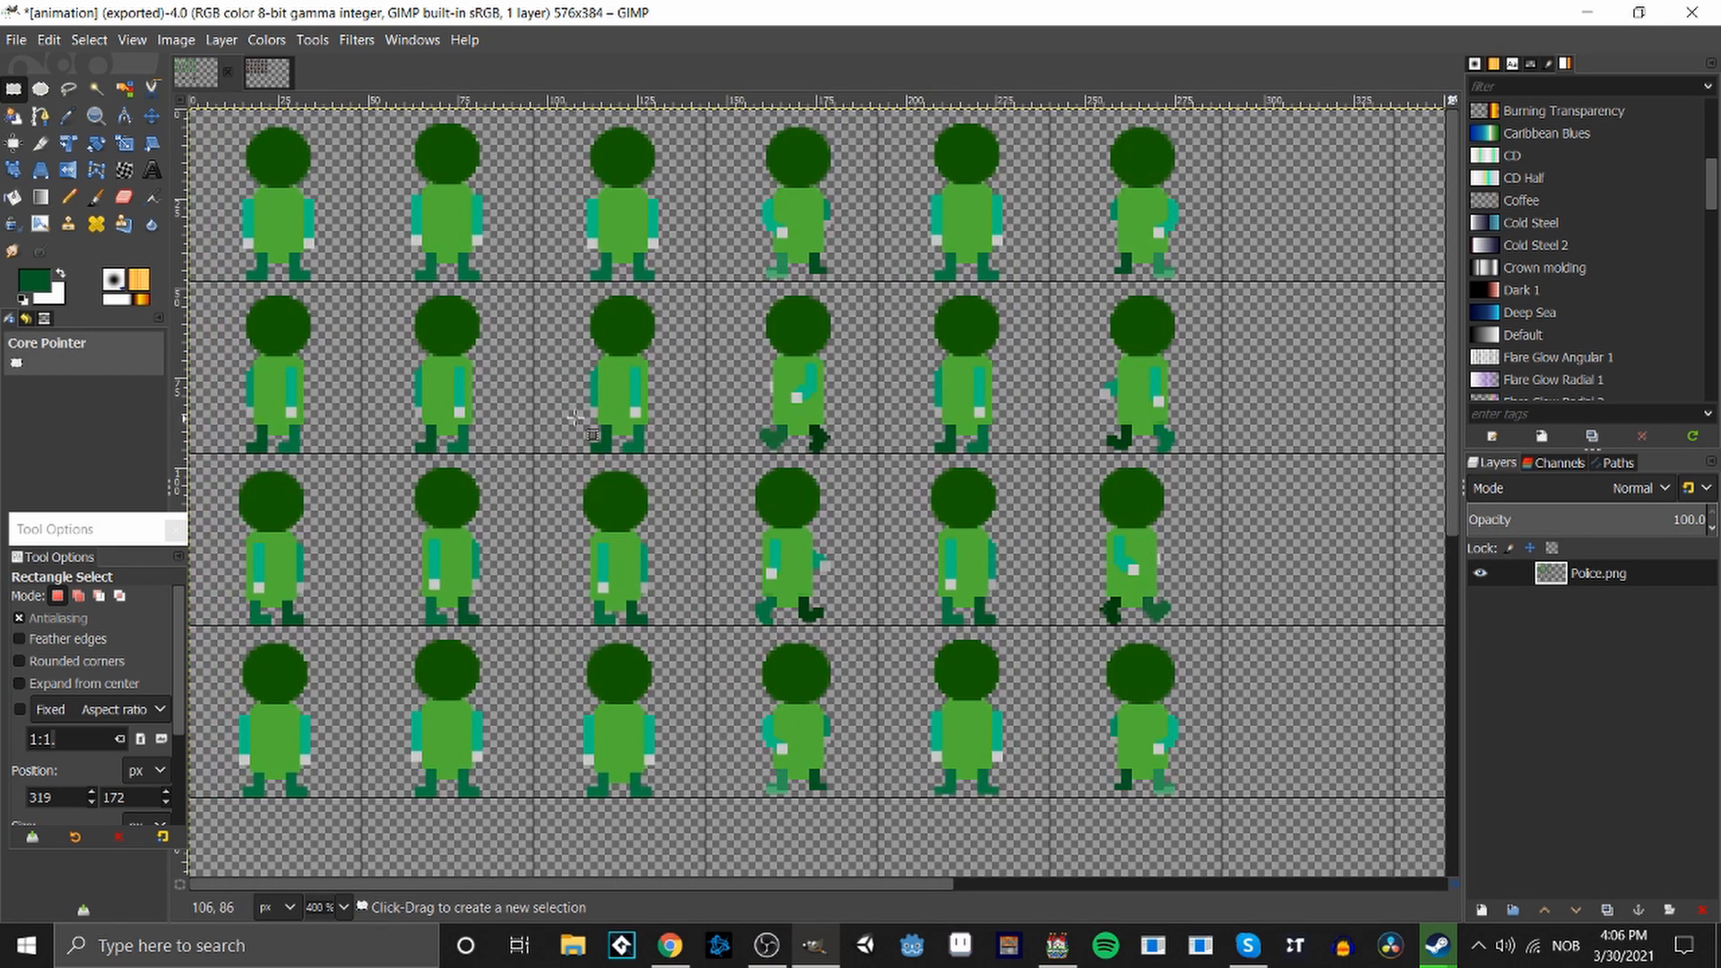
pyautogui.moveTo(900, 886); pyautogui.dragTo(858, 890)
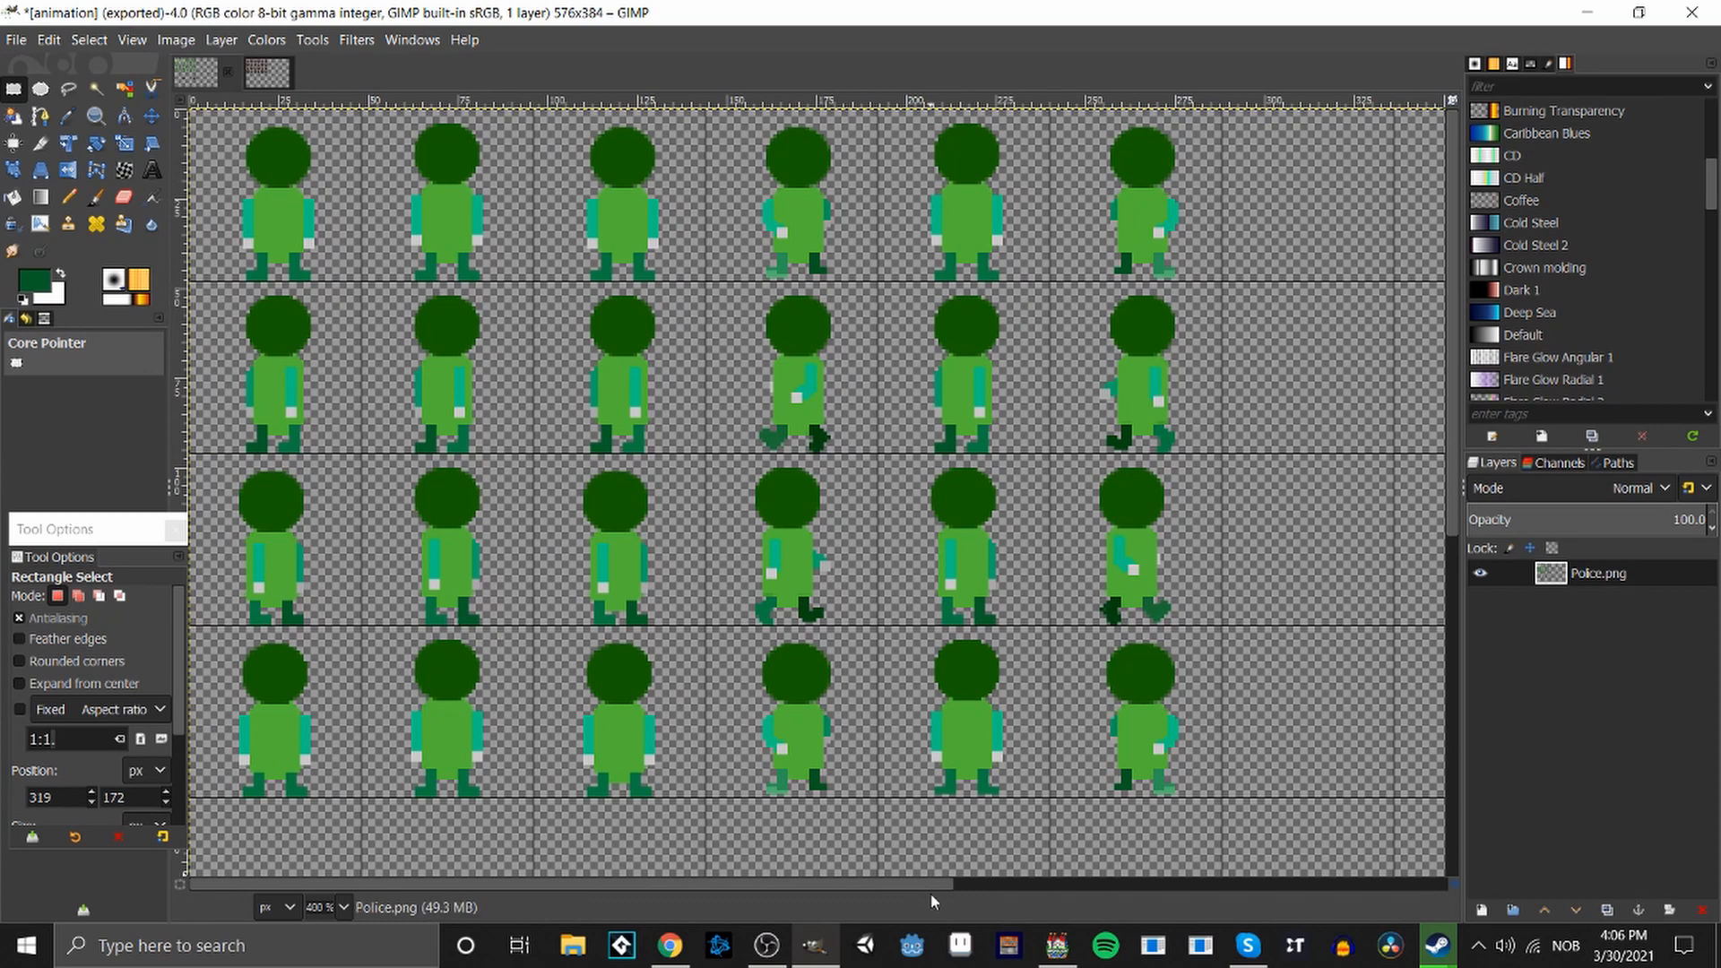
pyautogui.moveTo(930, 887); pyautogui.dragTo(876, 879)
pyautogui.moveTo(850, 886)
pyautogui.mouseDown()
pyautogui.moveTo(901, 880)
pyautogui.moveTo(794, 889)
pyautogui.moveTo(834, 885)
pyautogui.mouseUp()
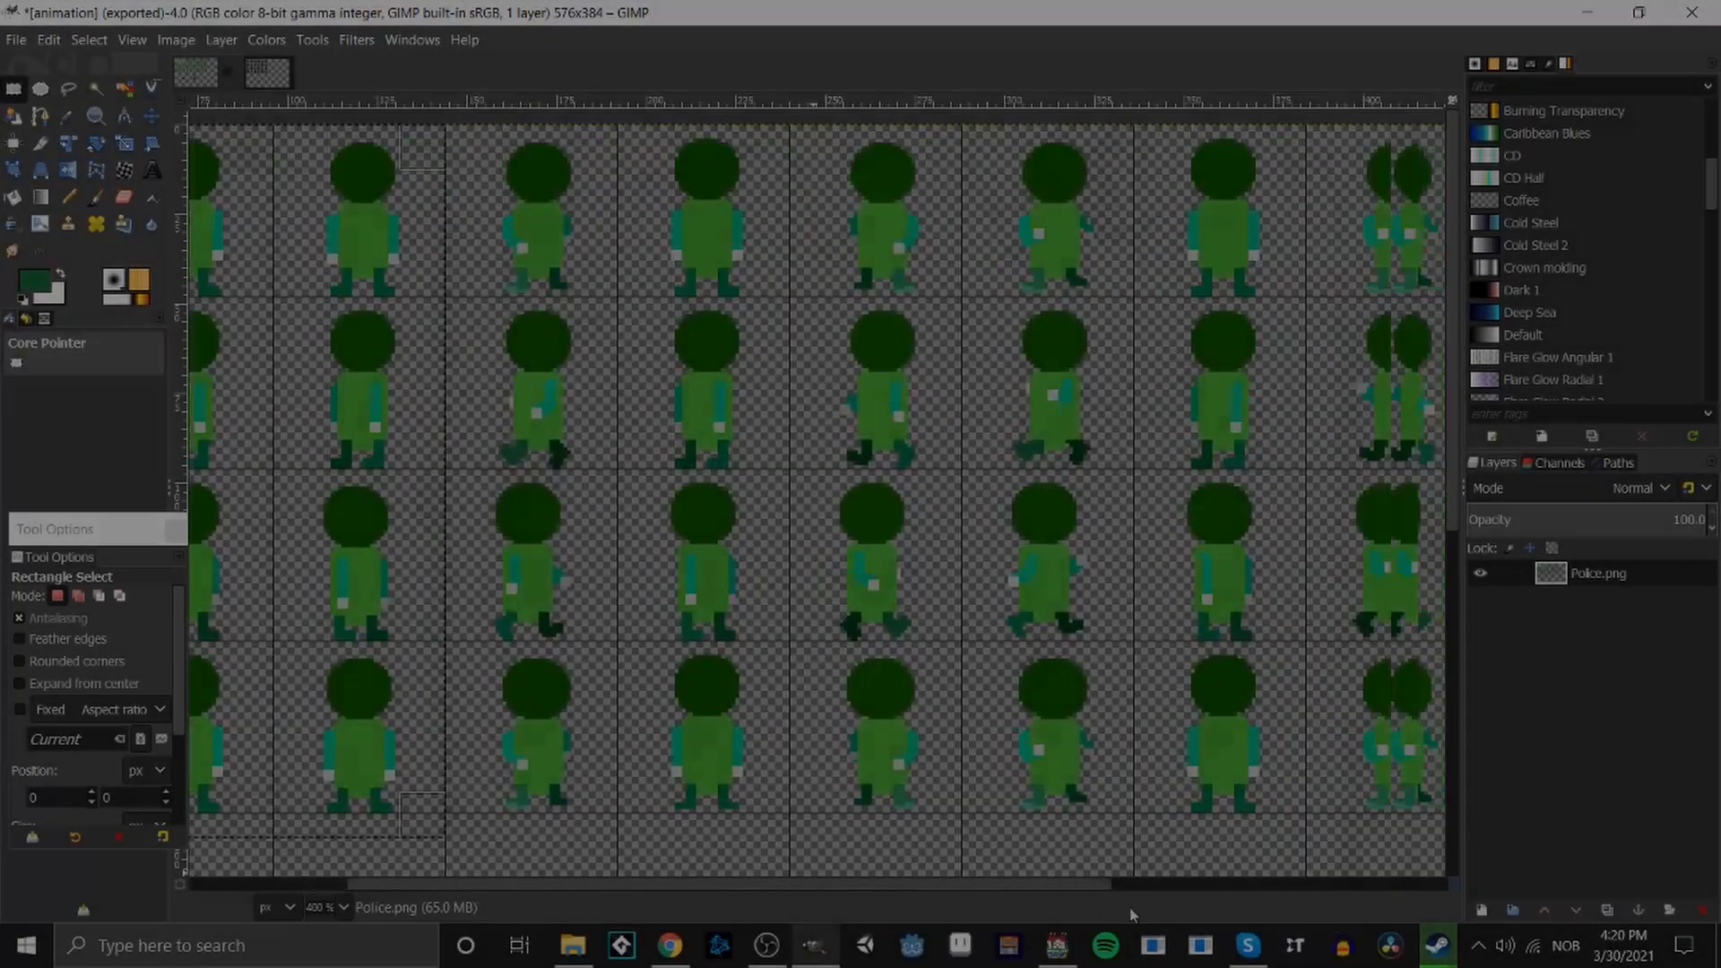
# Examine the three newest frame columns across all four rows of the sprite sheet.
pyautogui.moveTo(1131, 909); pyautogui.dragTo(1330, 907)
pyautogui.click(1331, 702)
pyautogui.scroll(-1, 1096, 671)
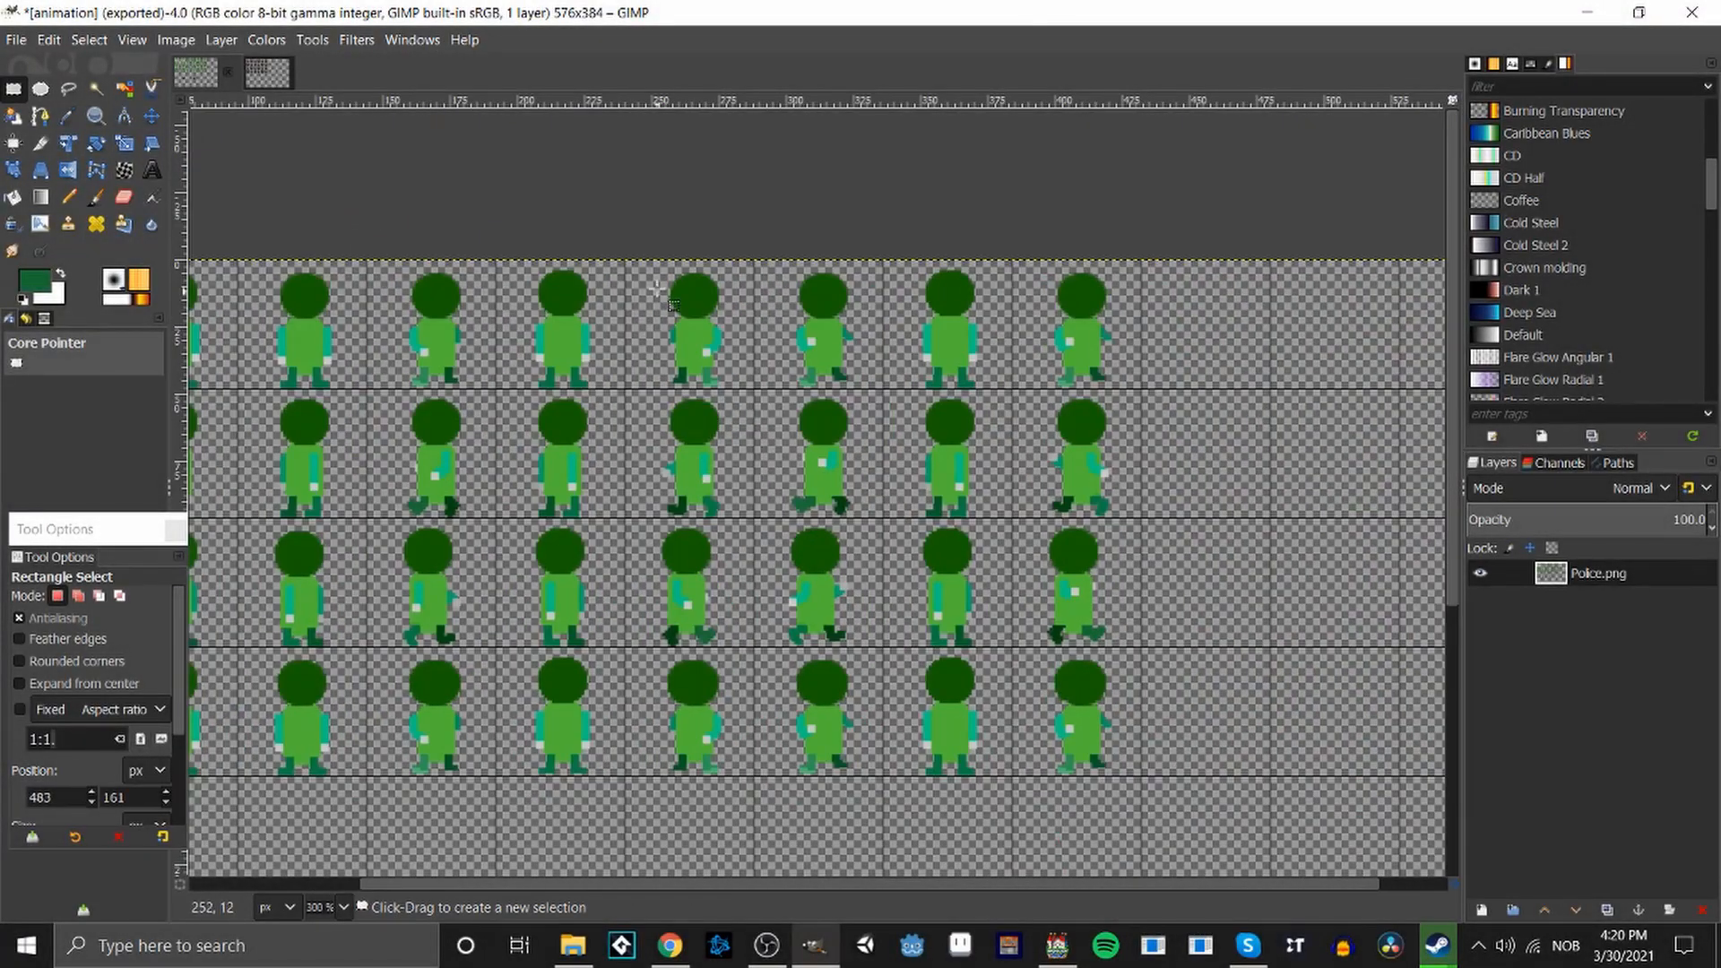
pyautogui.moveTo(762, 243); pyautogui.dragTo(1239, 825)
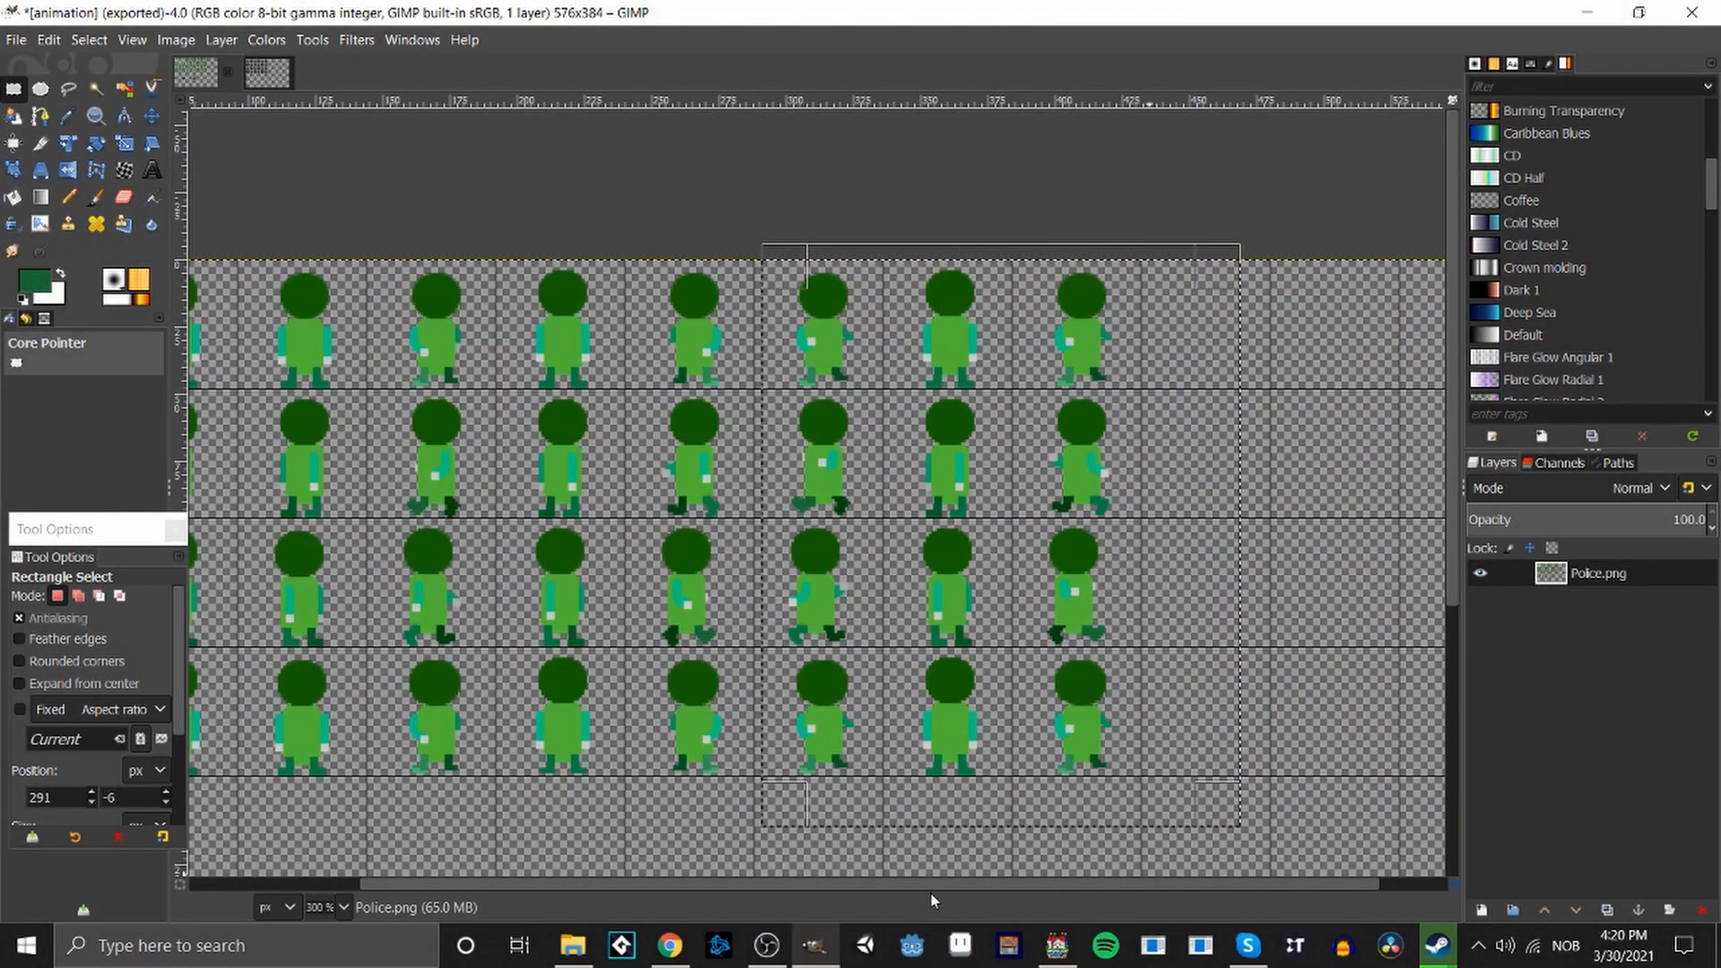
pyautogui.moveTo(898, 892); pyautogui.dragTo(744, 889)
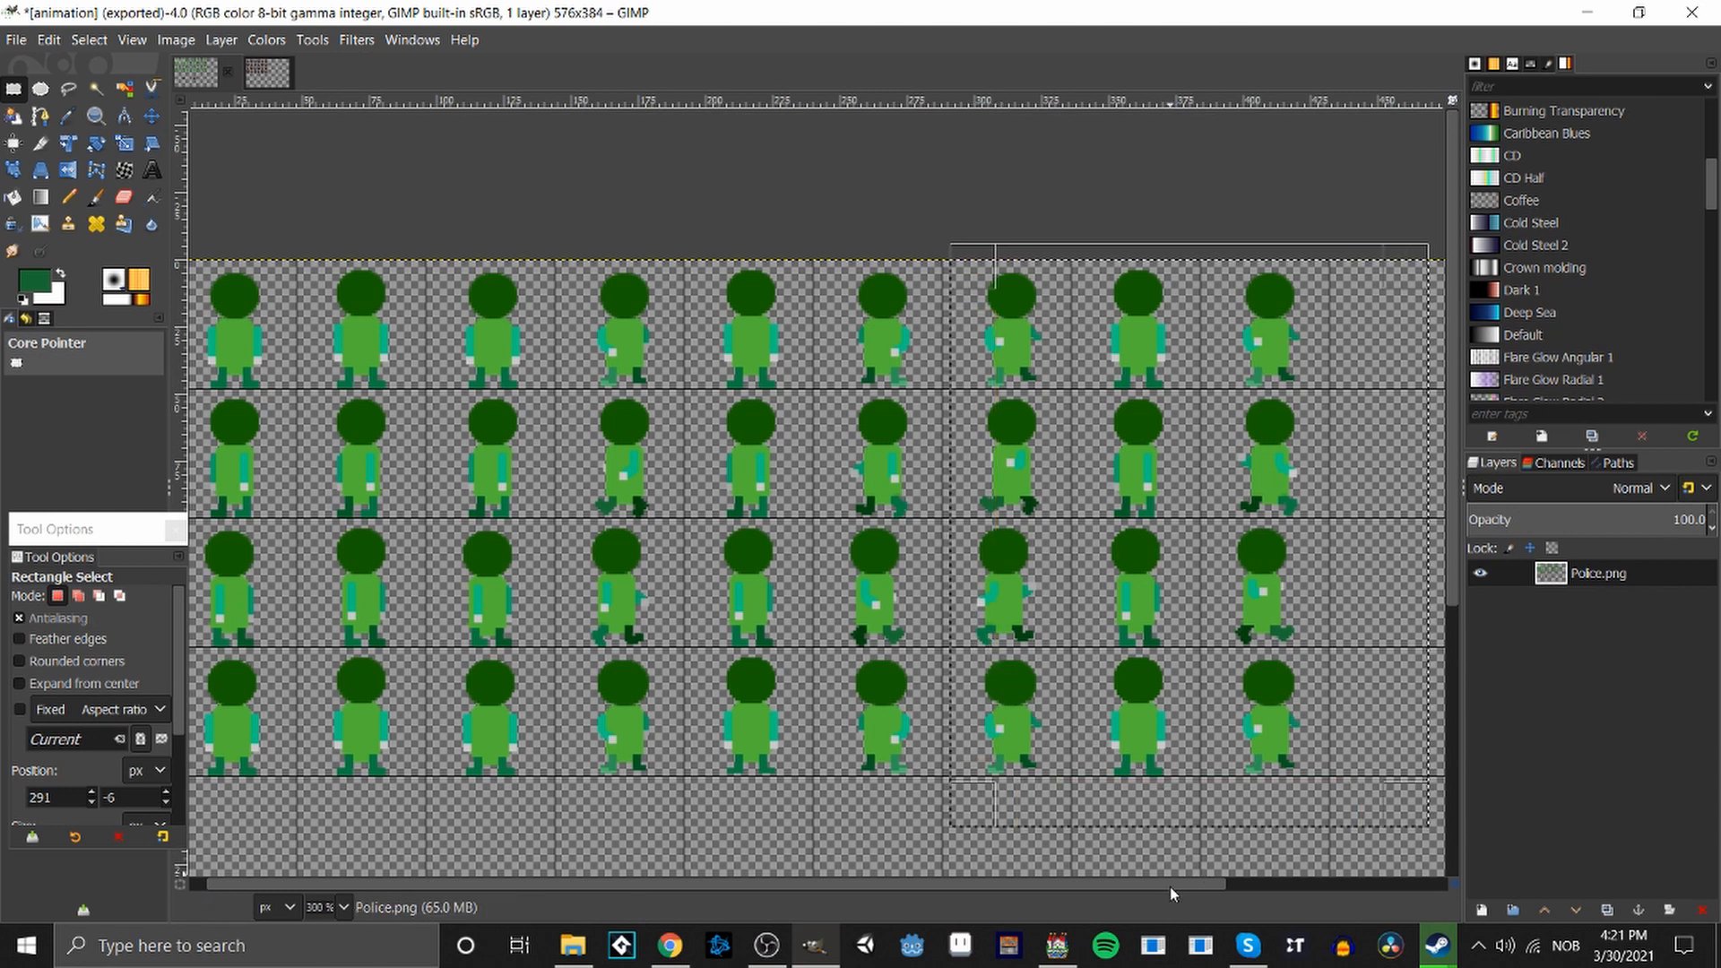
pyautogui.moveTo(1170, 885); pyautogui.dragTo(1265, 909)
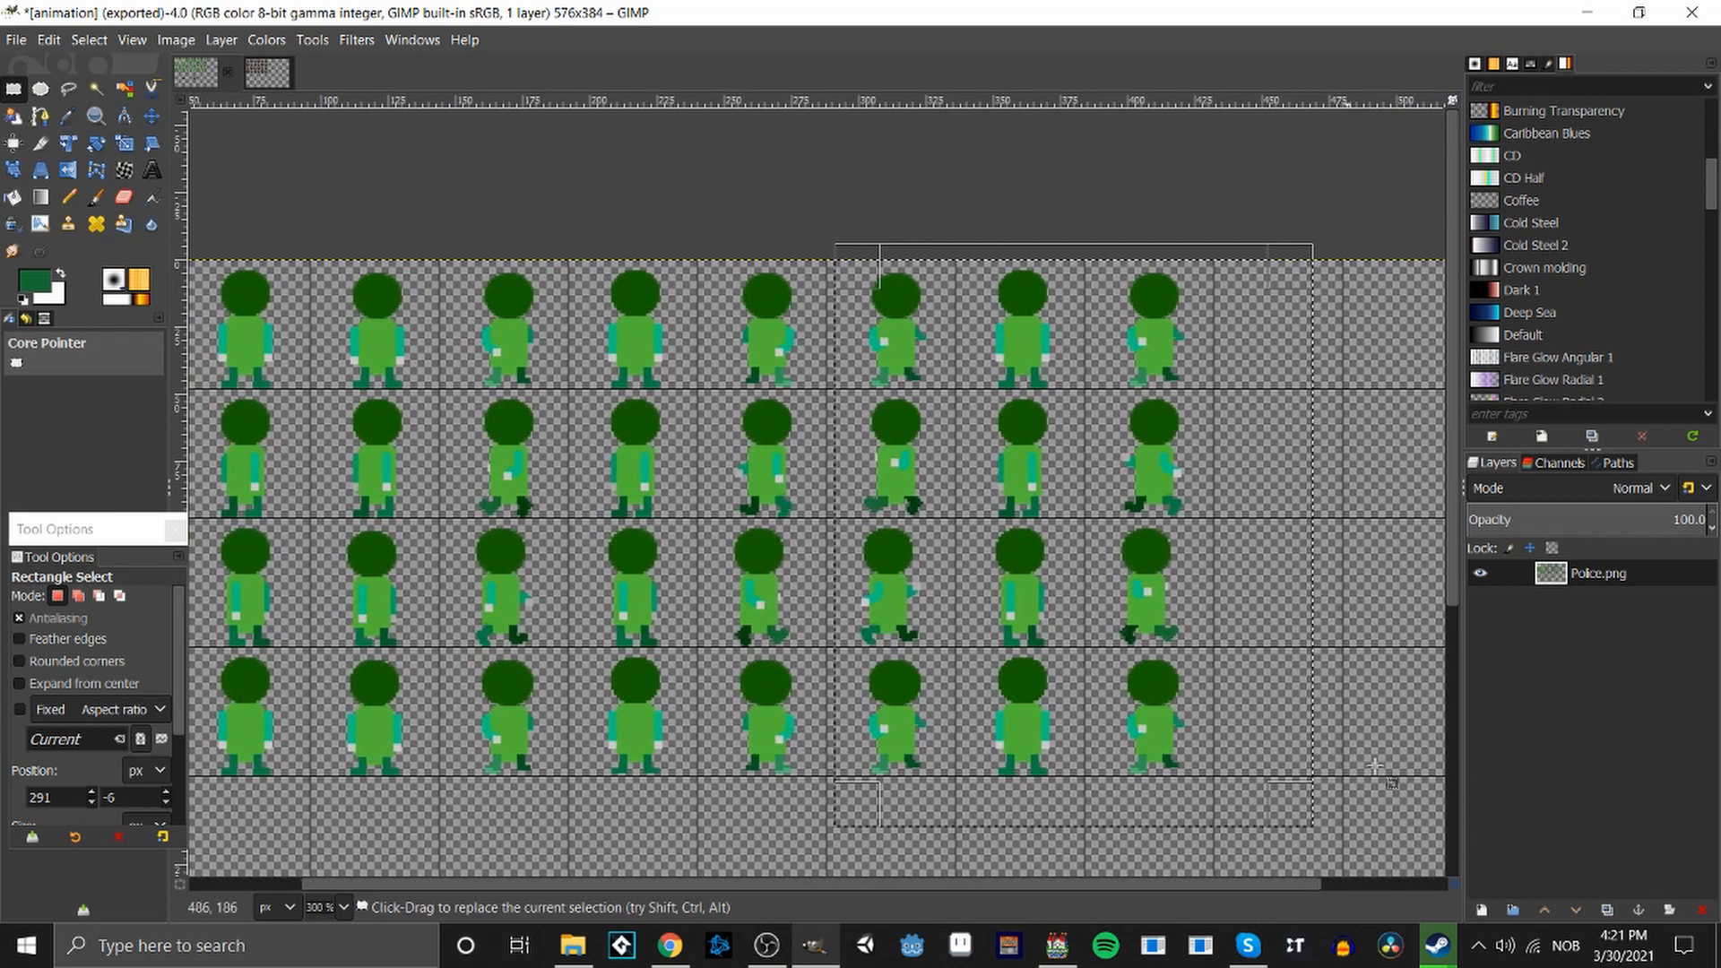
pyautogui.click(1403, 778)
pyautogui.moveTo(1165, 886); pyautogui.dragTo(1160, 884)
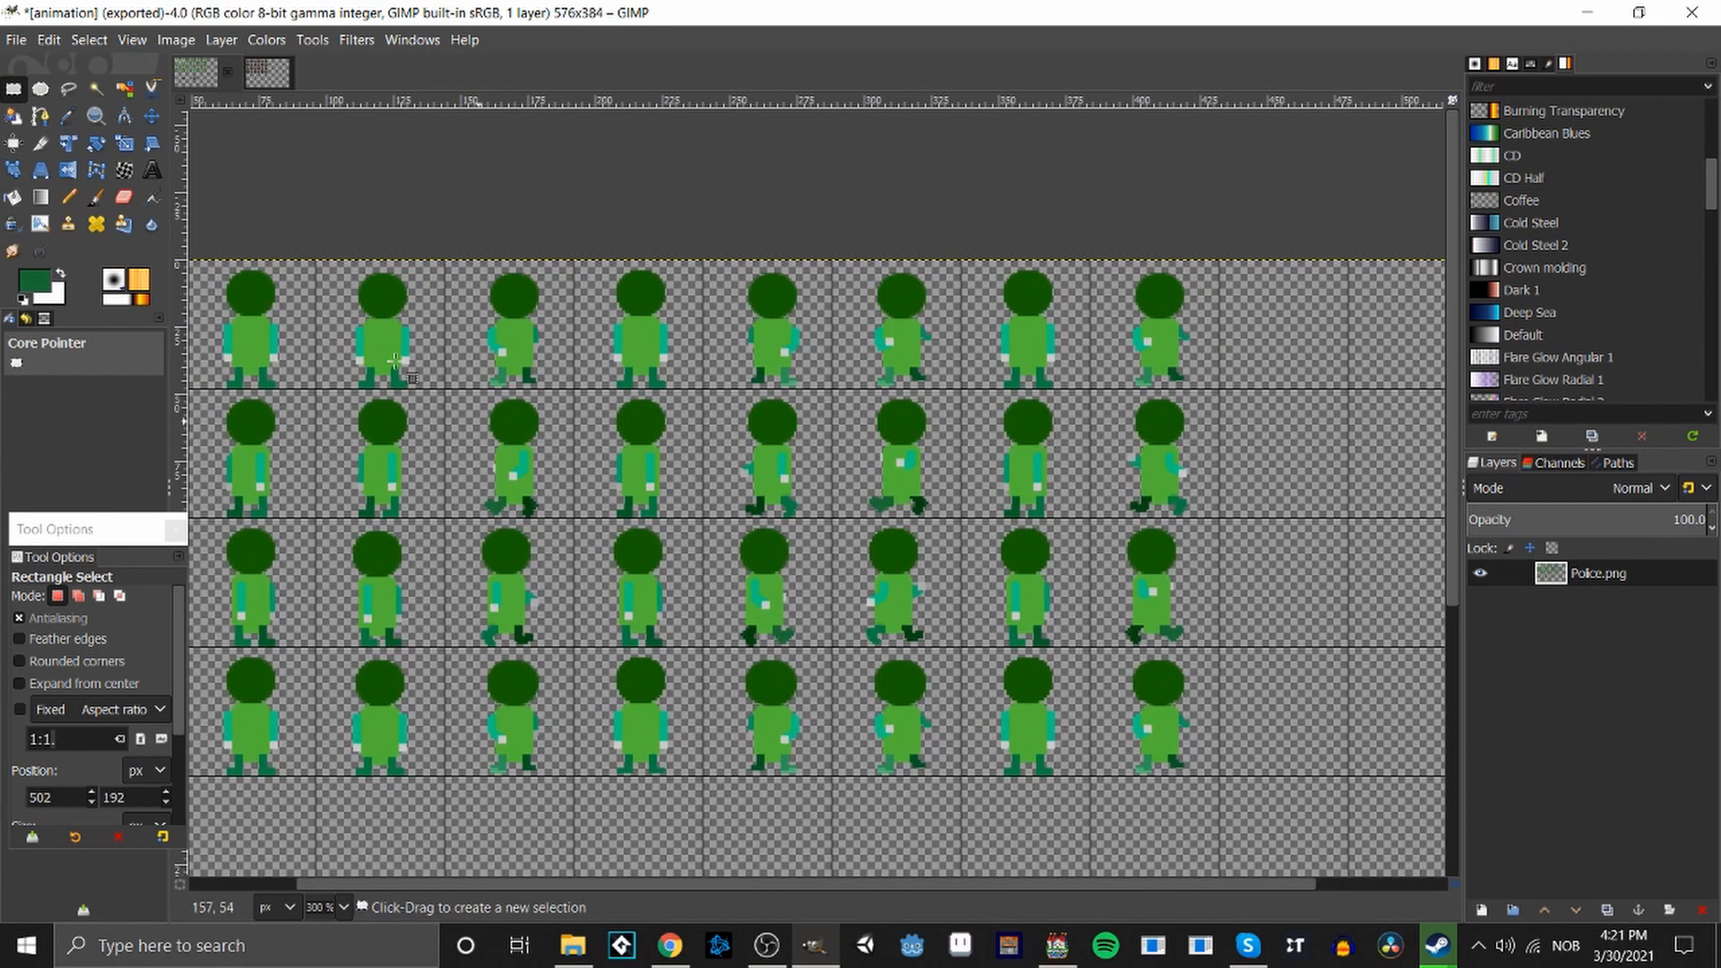
# Try replacing the second-row standing frame in the second-to-last filled column with a copy of the walking frame beside it.
pyautogui.moveTo(982, 392); pyautogui.dragTo(1079, 524)
pyautogui.hotkey('ctrl', 'c')
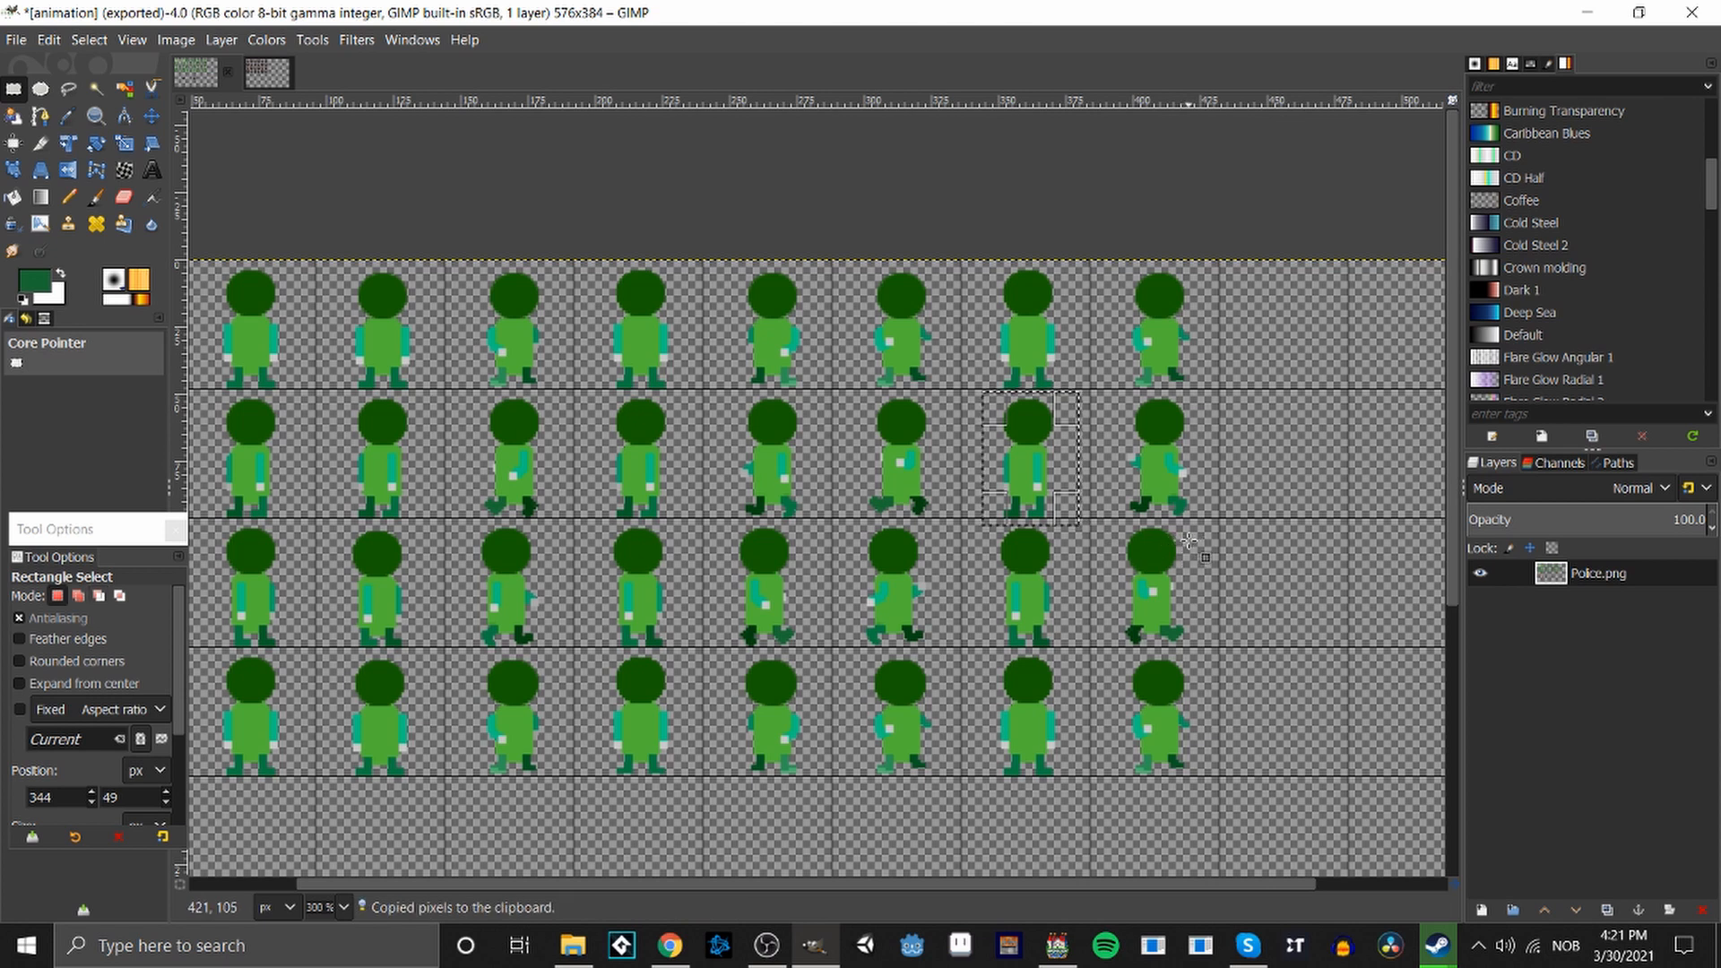
pyautogui.press('Delete')
pyautogui.moveTo(1101, 390); pyautogui.dragTo(1228, 517)
pyautogui.hotkey('ctrl', 'c')
pyautogui.click(1227, 596)
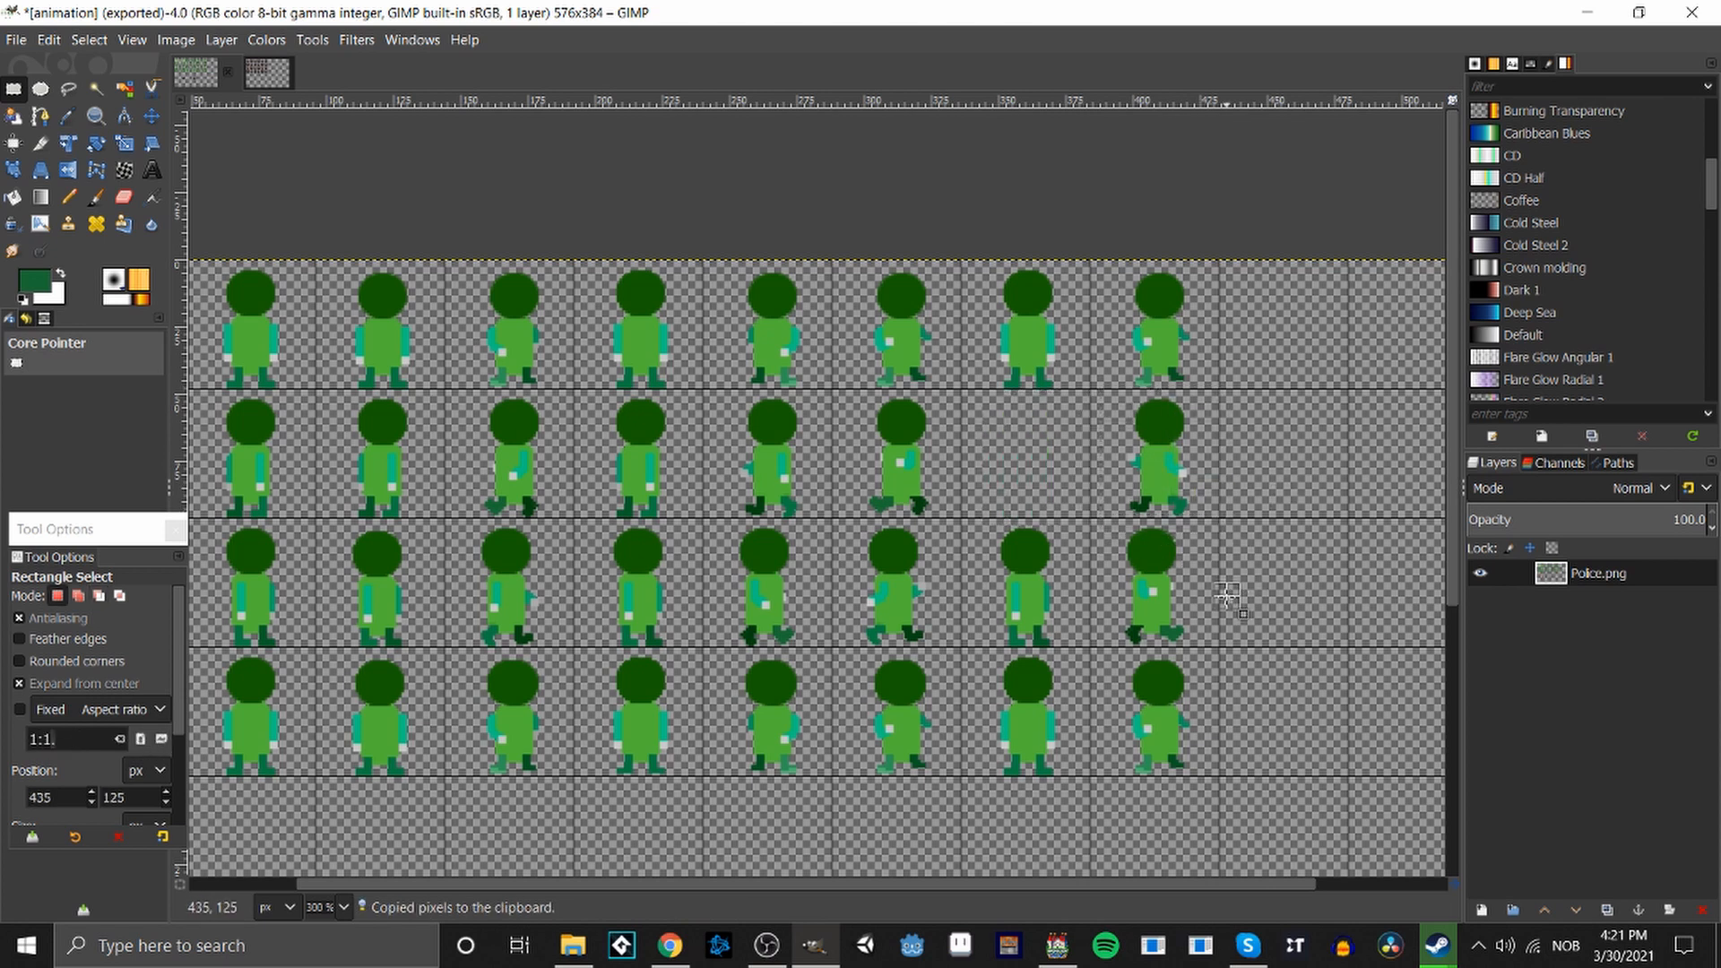
pyautogui.hotkey('ctrl', 'v')
pyautogui.moveTo(822, 569); pyautogui.dragTo(1054, 465)
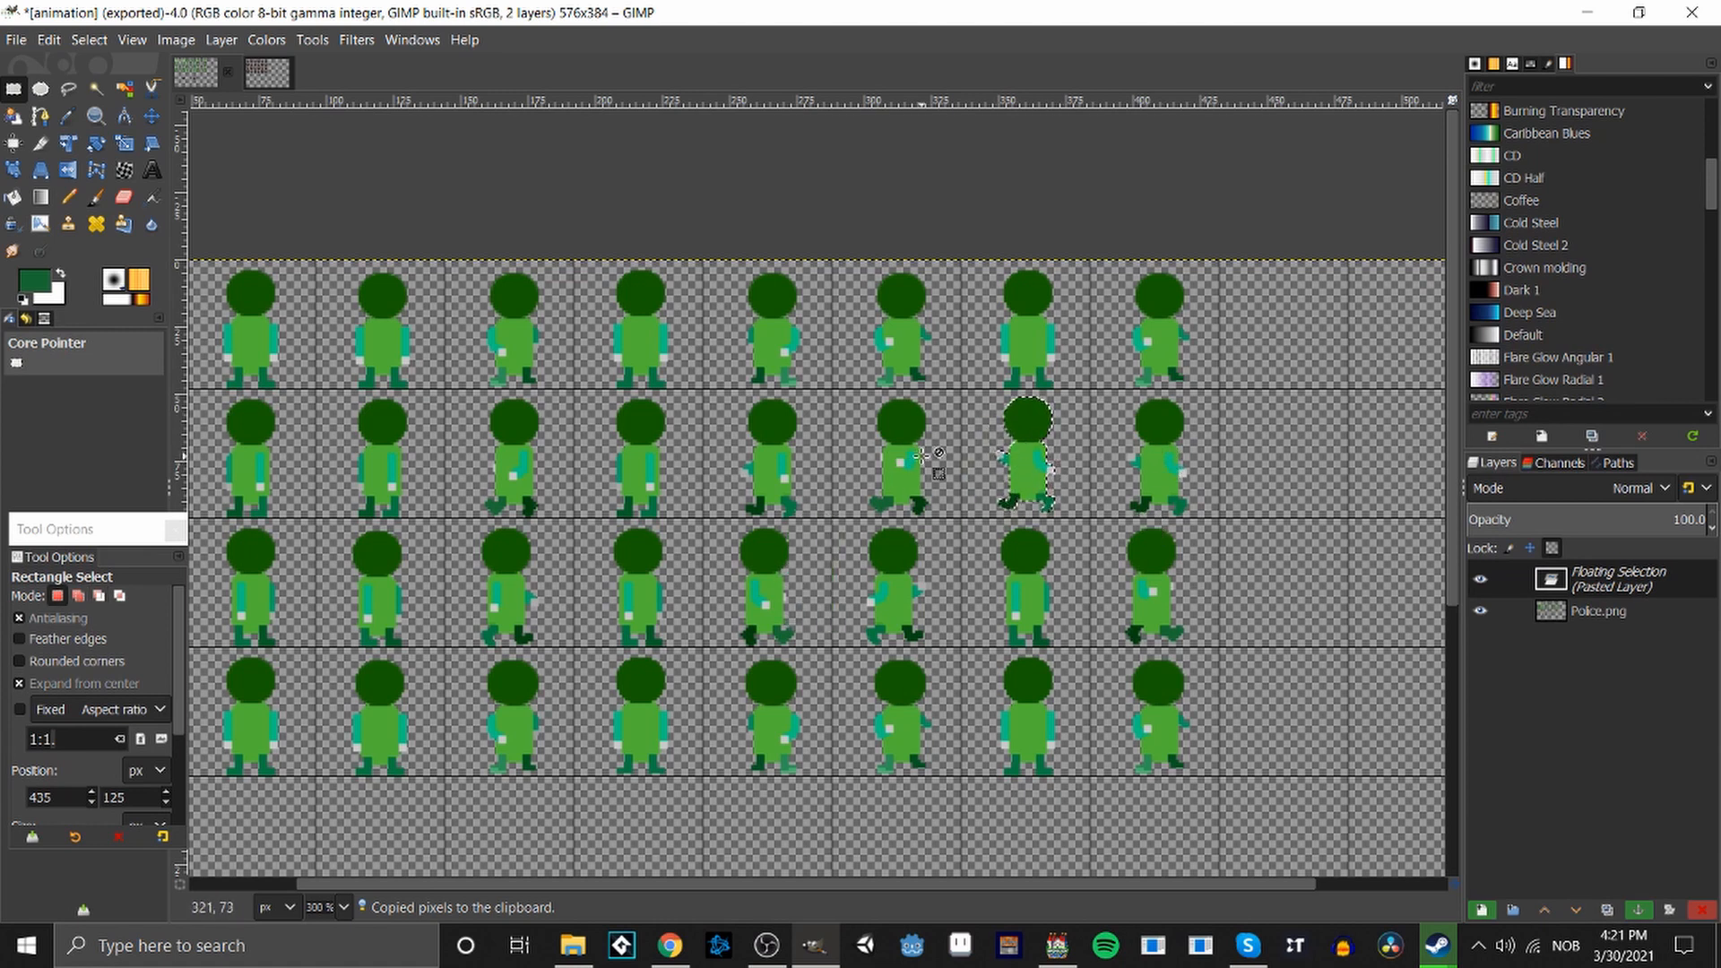
# Undo the pasted walking frame and the deletion of the second-row standing frame.
pyautogui.hotkey('ctrl', 'z')
pyautogui.hotkey('ctrl', 'z')
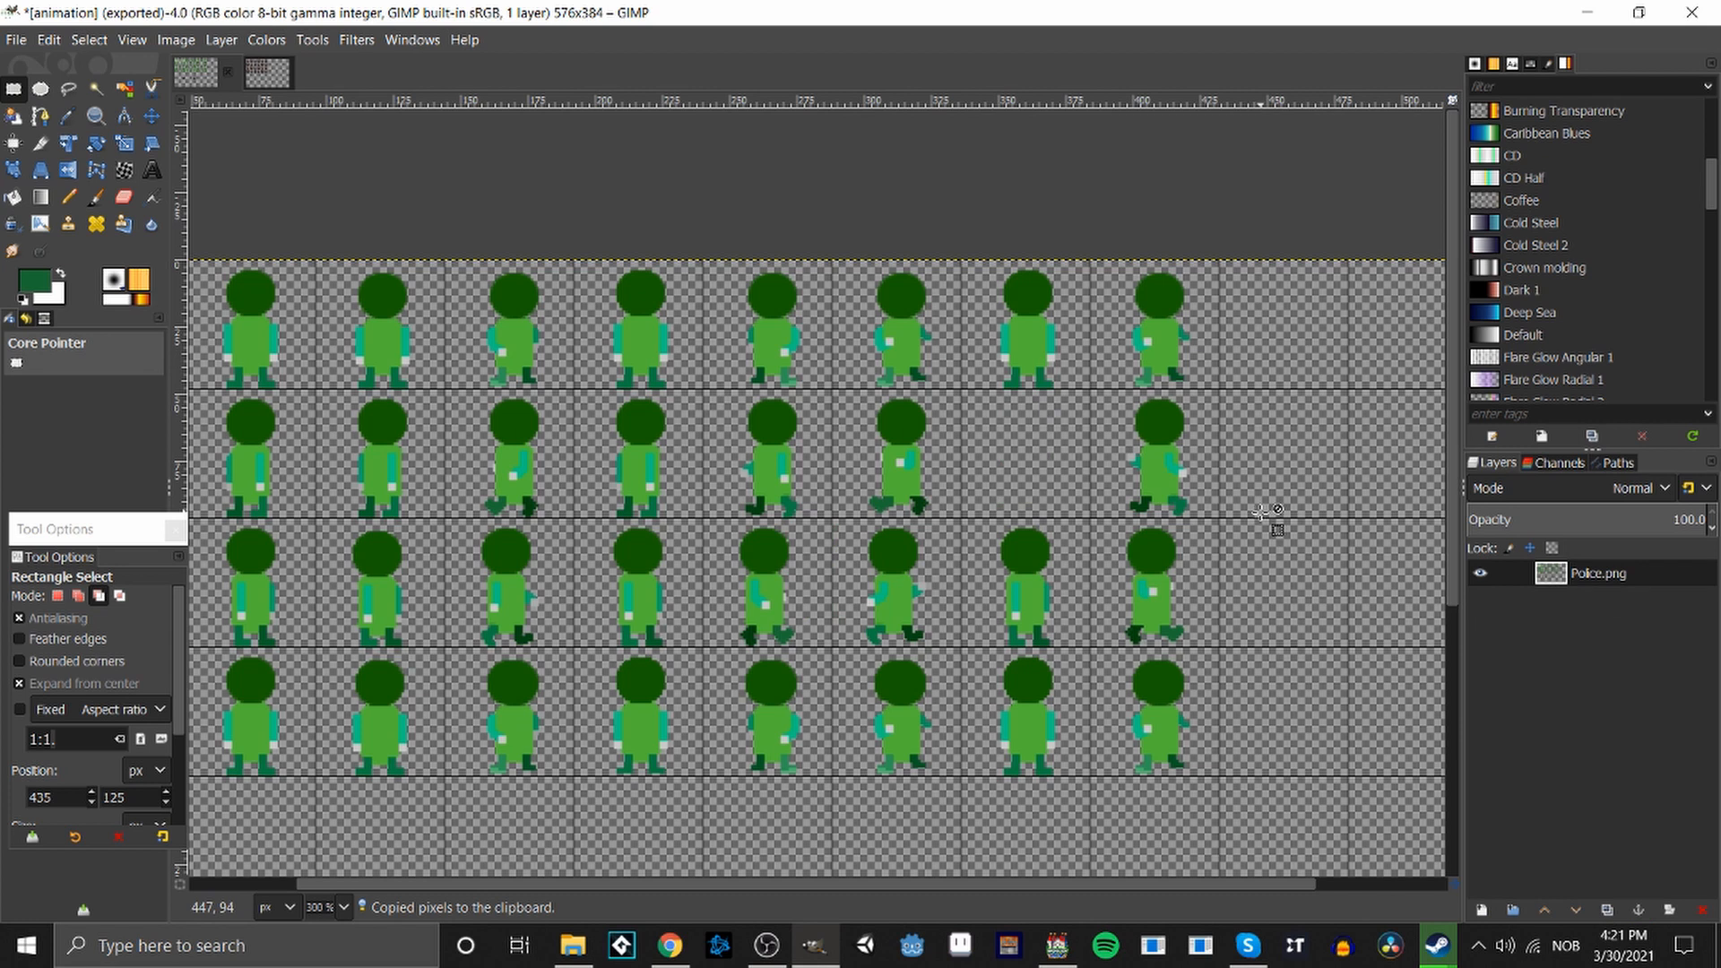
pyautogui.hotkey('ctrl', 'z')
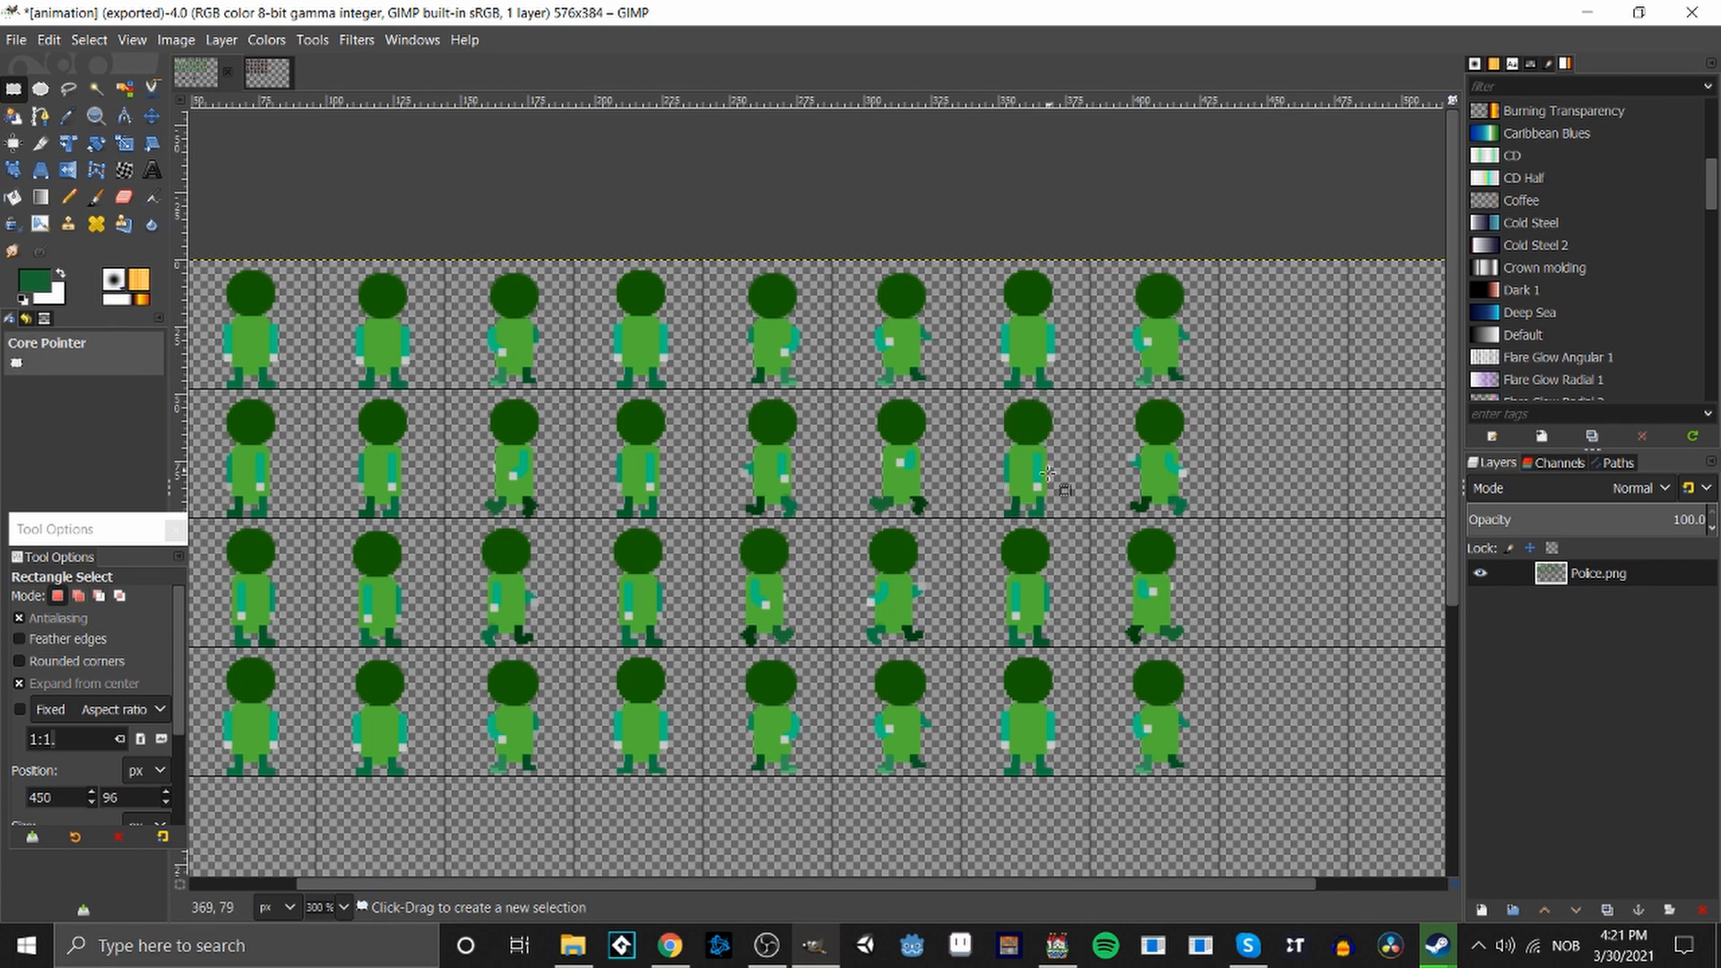
# Review the frames in all four rows across the full width of the sprite sheet.
pyautogui.moveTo(1027, 886); pyautogui.dragTo(1002, 885)
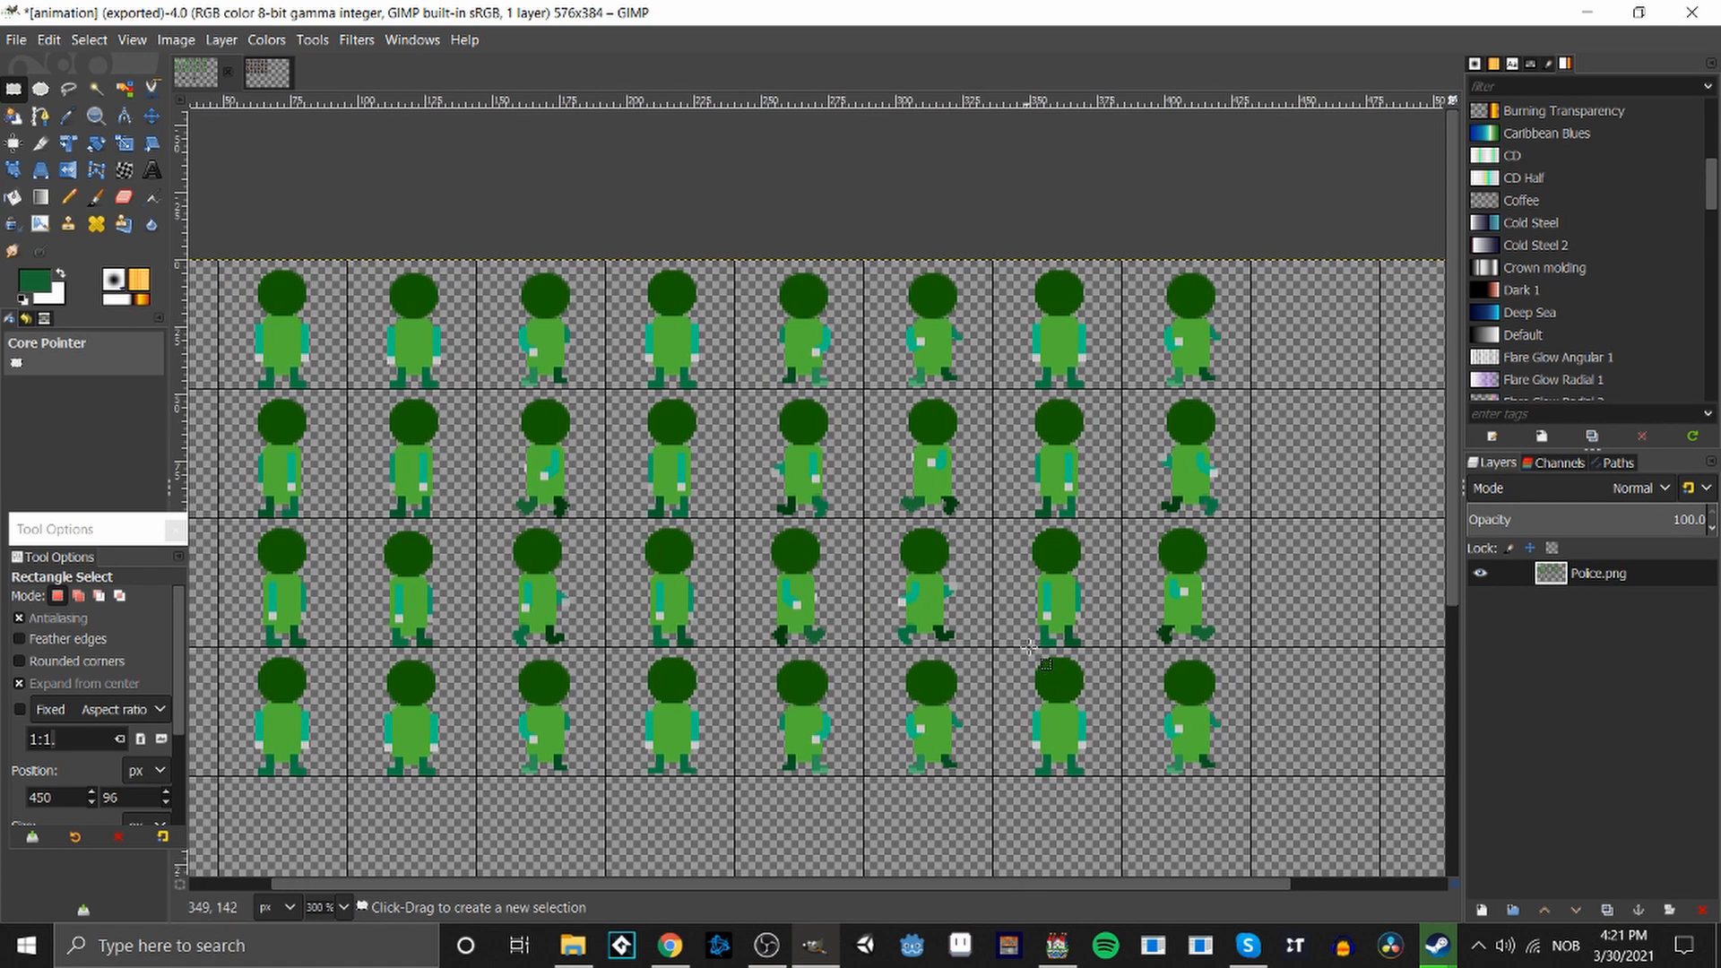
pyautogui.moveTo(1027, 642); pyautogui.dragTo(1096, 768)
pyautogui.click(1097, 796)
pyautogui.moveTo(909, 884); pyautogui.dragTo(615, 875)
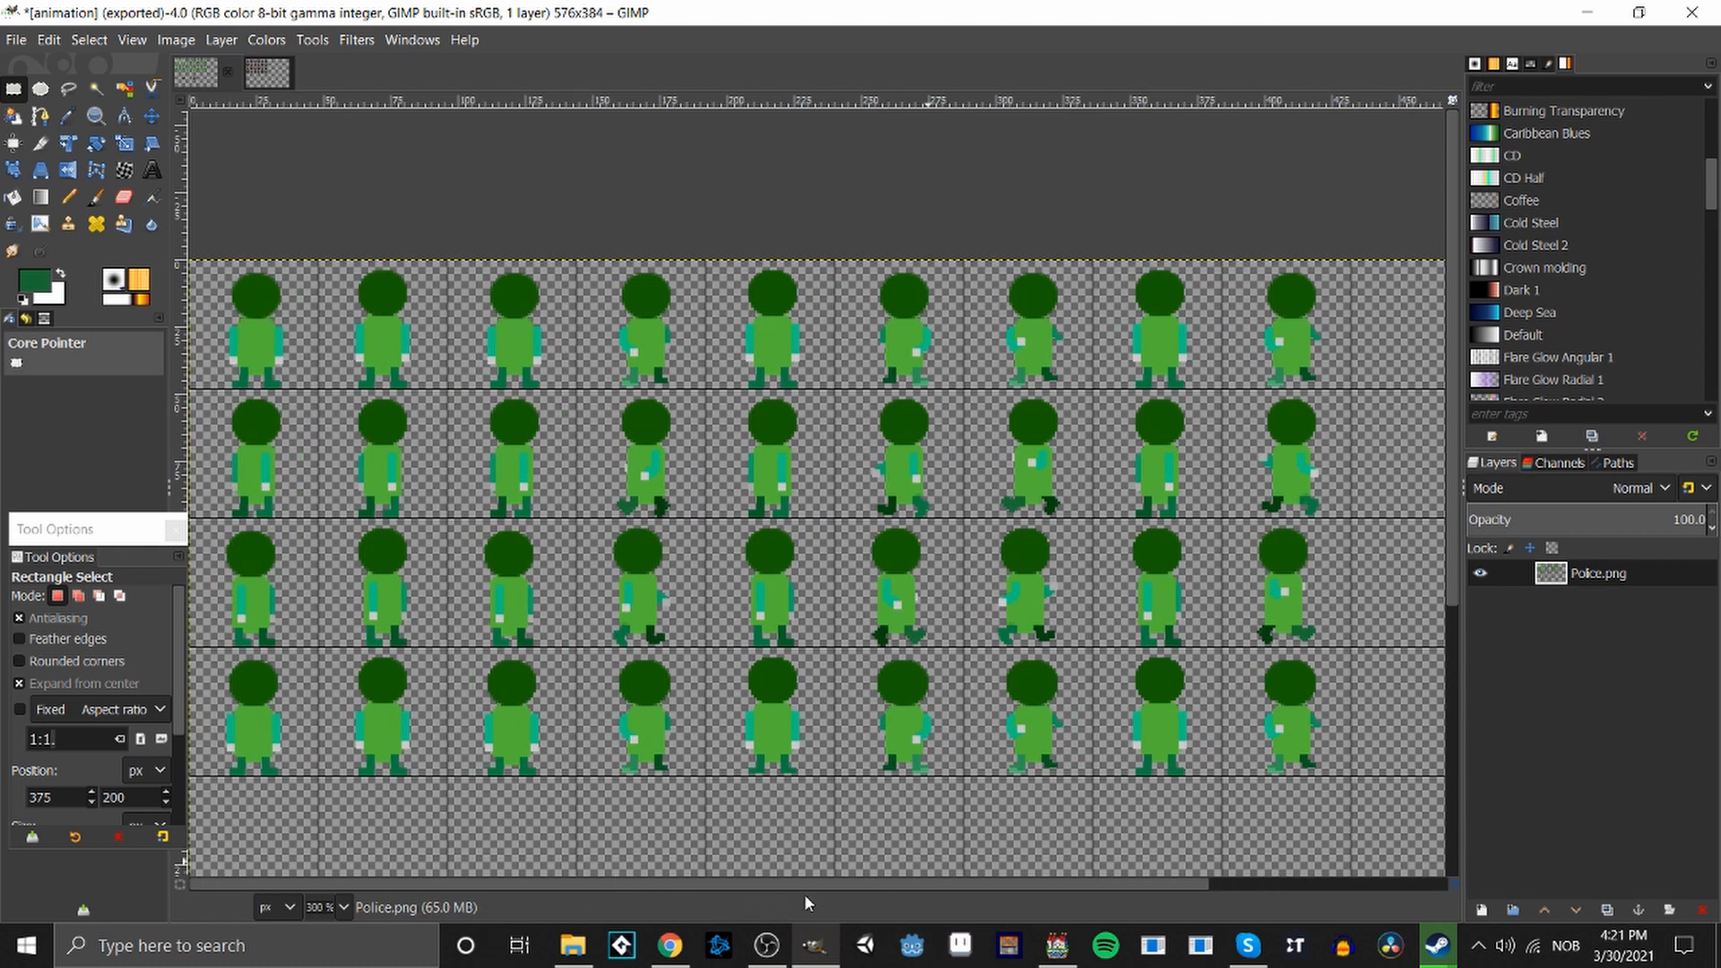
pyautogui.moveTo(804, 903)
pyautogui.mouseDown()
pyautogui.moveTo(1151, 929)
pyautogui.moveTo(1075, 887)
pyautogui.moveTo(778, 884)
pyautogui.mouseUp()
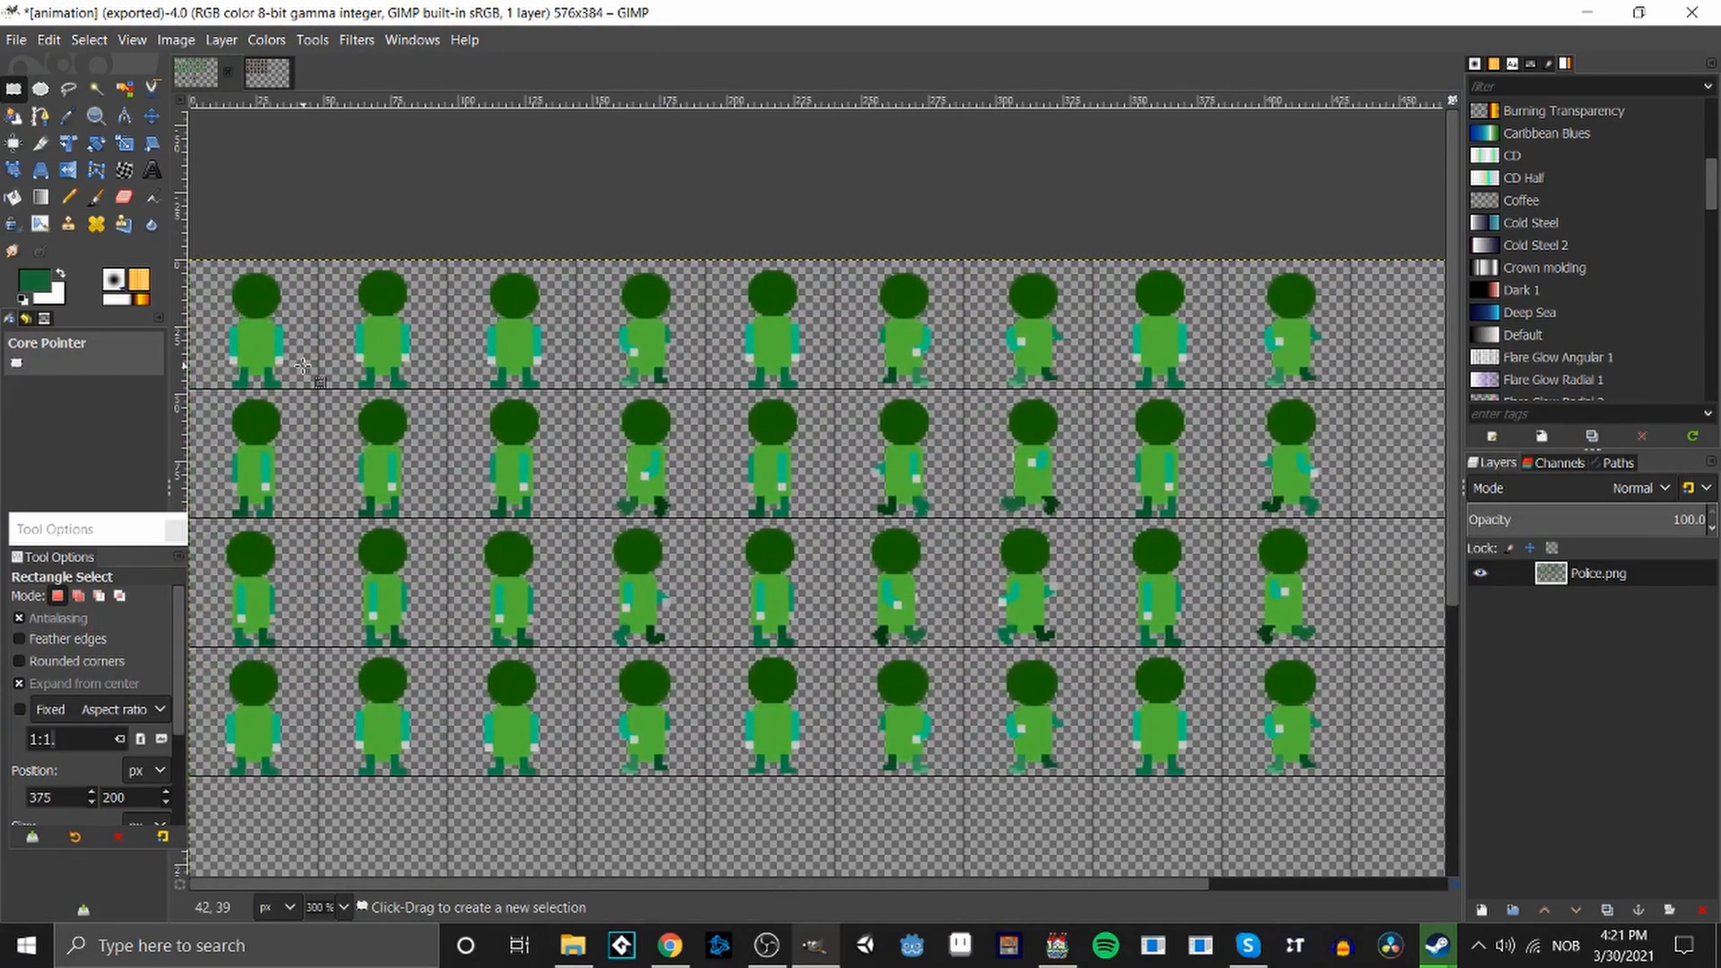
pyautogui.moveTo(1105, 885); pyautogui.dragTo(1249, 908)
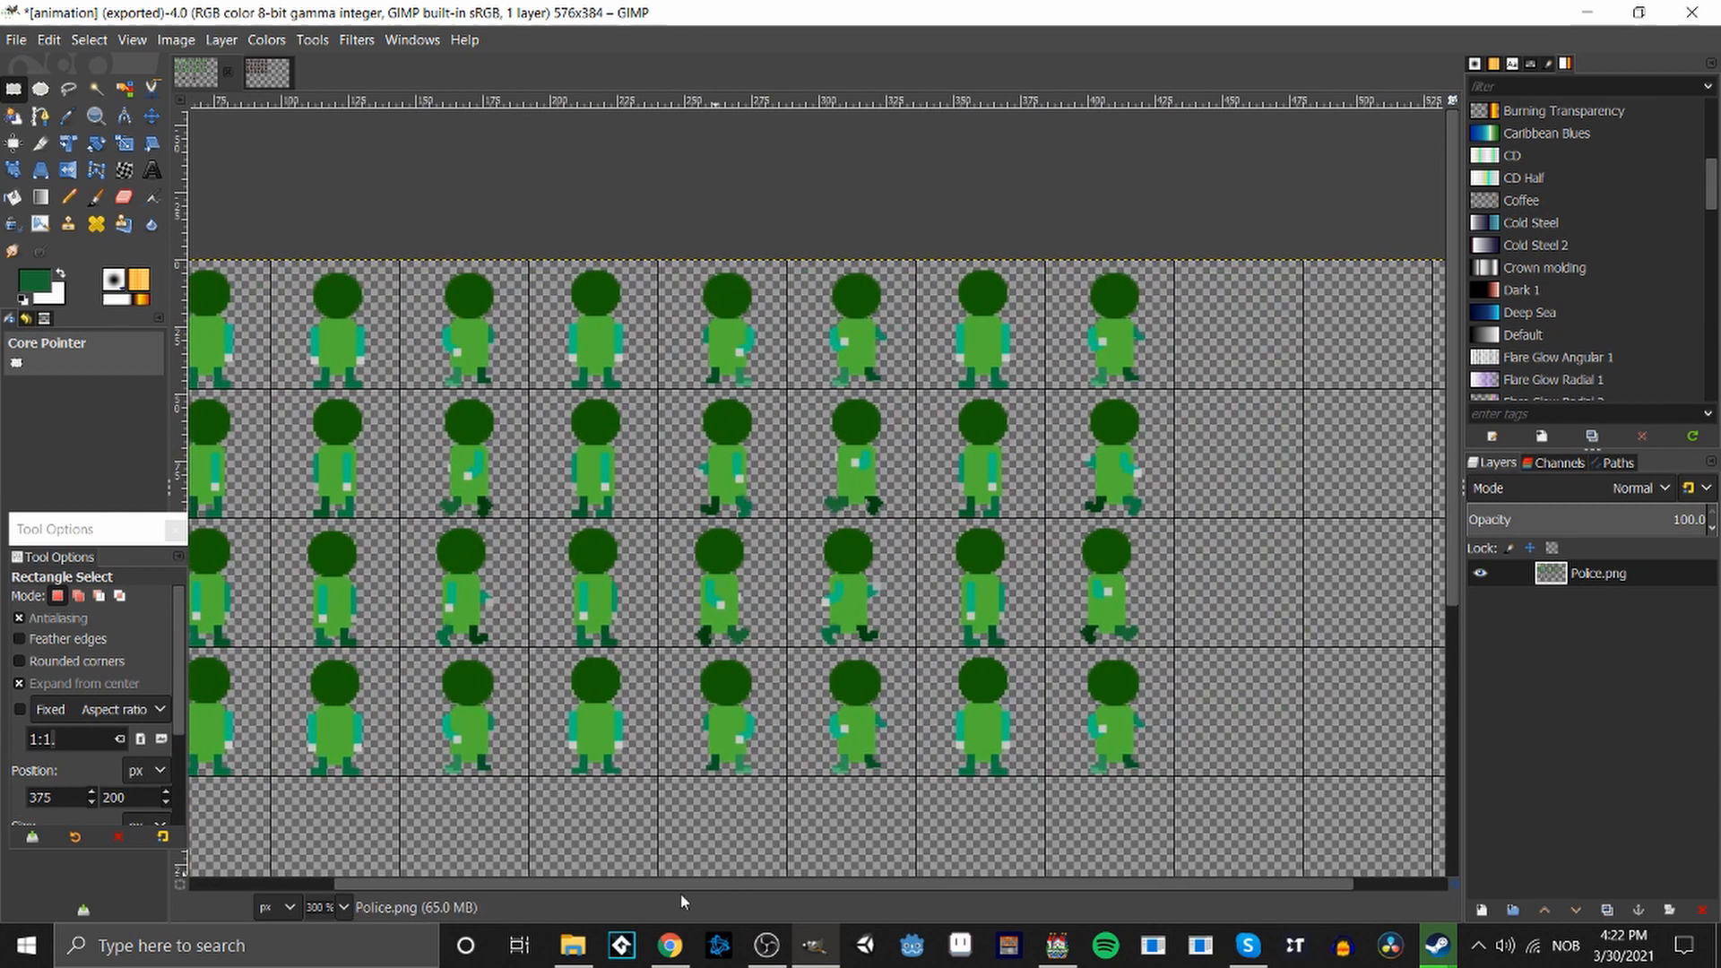
pyautogui.moveTo(681, 893); pyautogui.dragTo(536, 887)
# Export the sprite sheet as animation.png to the Desktop folder.
pyautogui.click(24, 45)
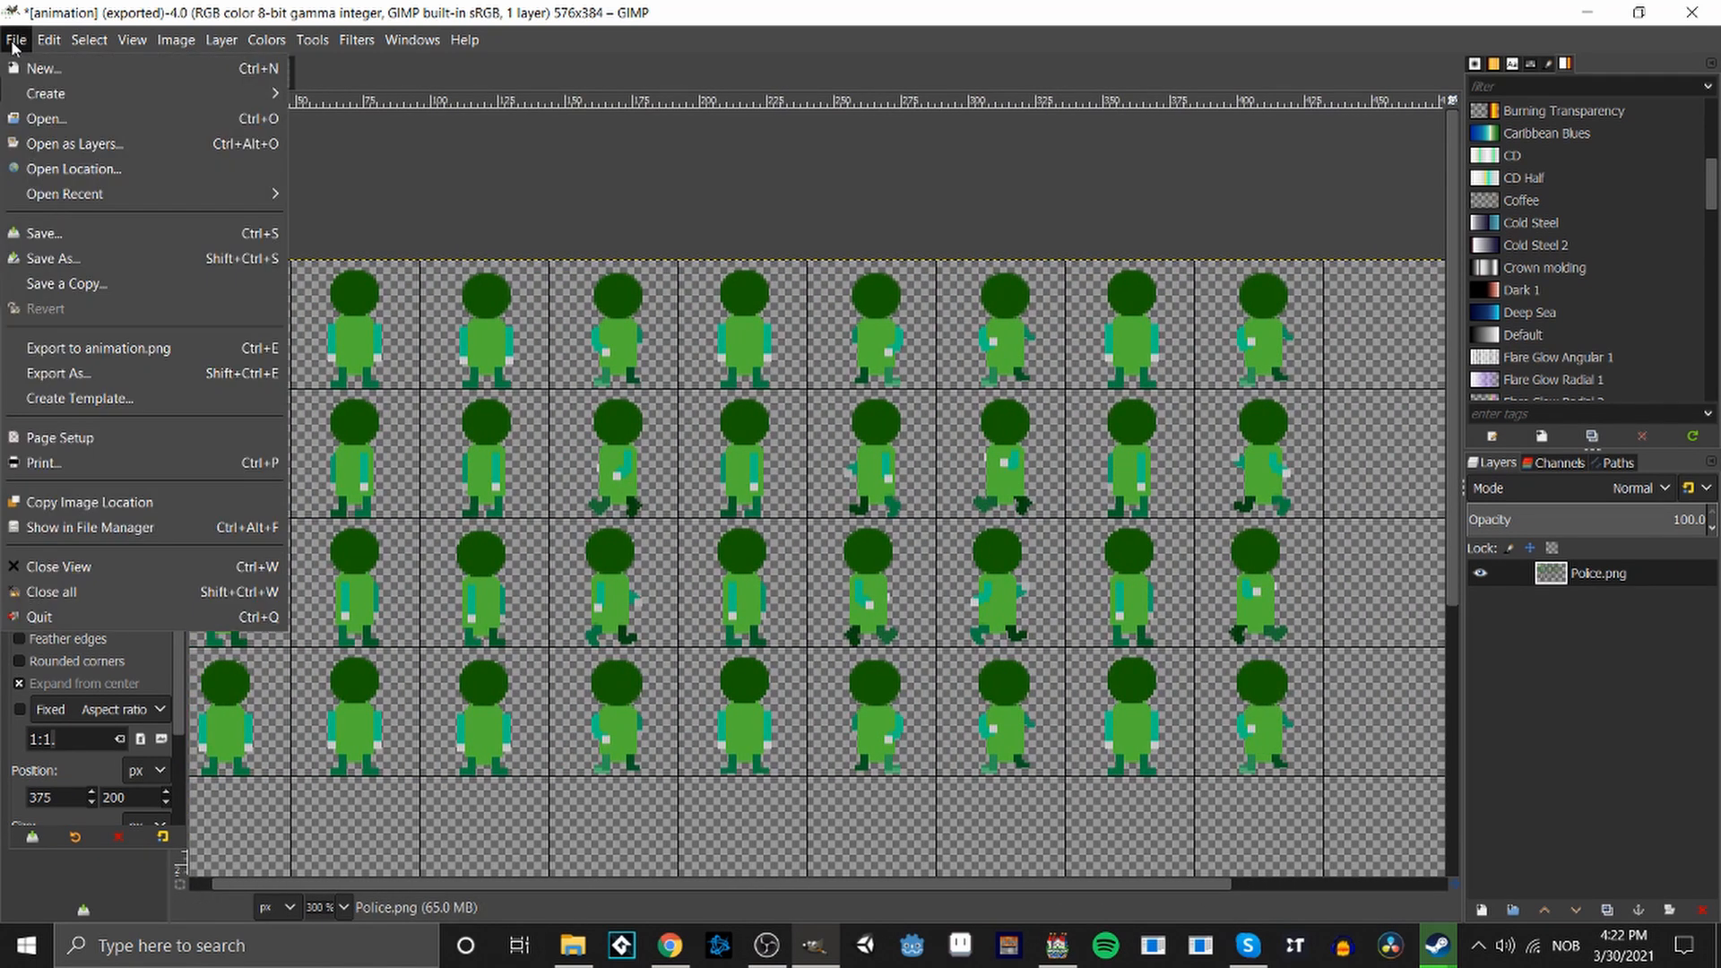
pyautogui.click(67, 383)
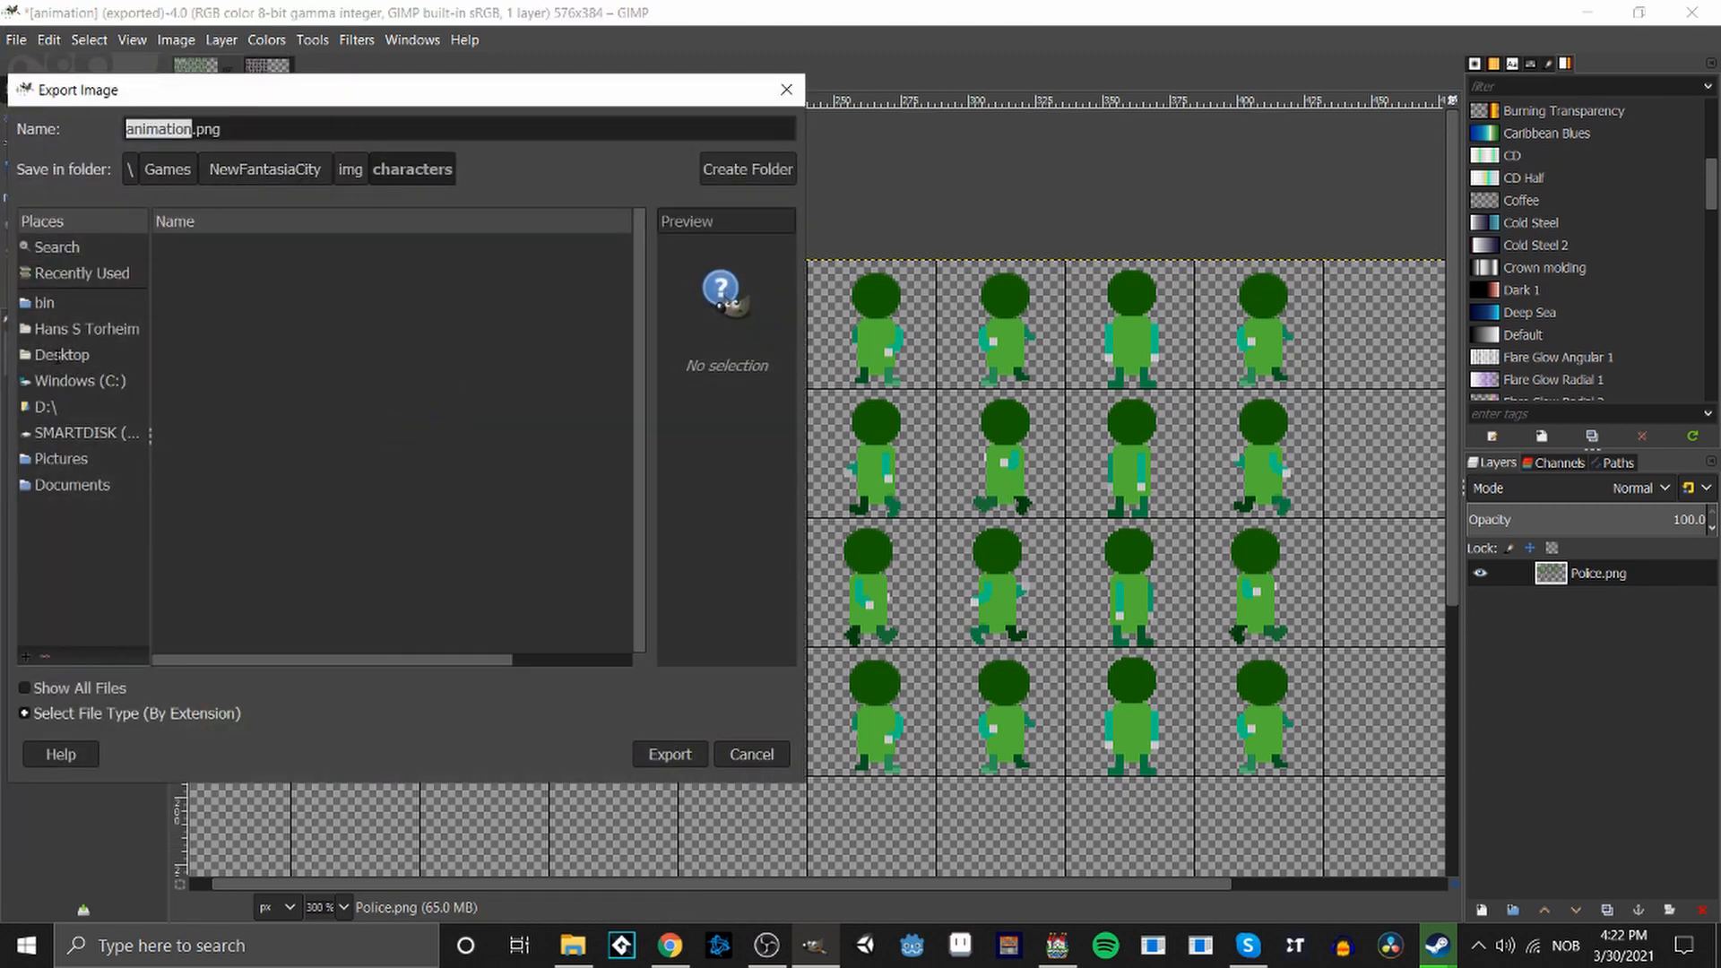
pyautogui.click(56, 407)
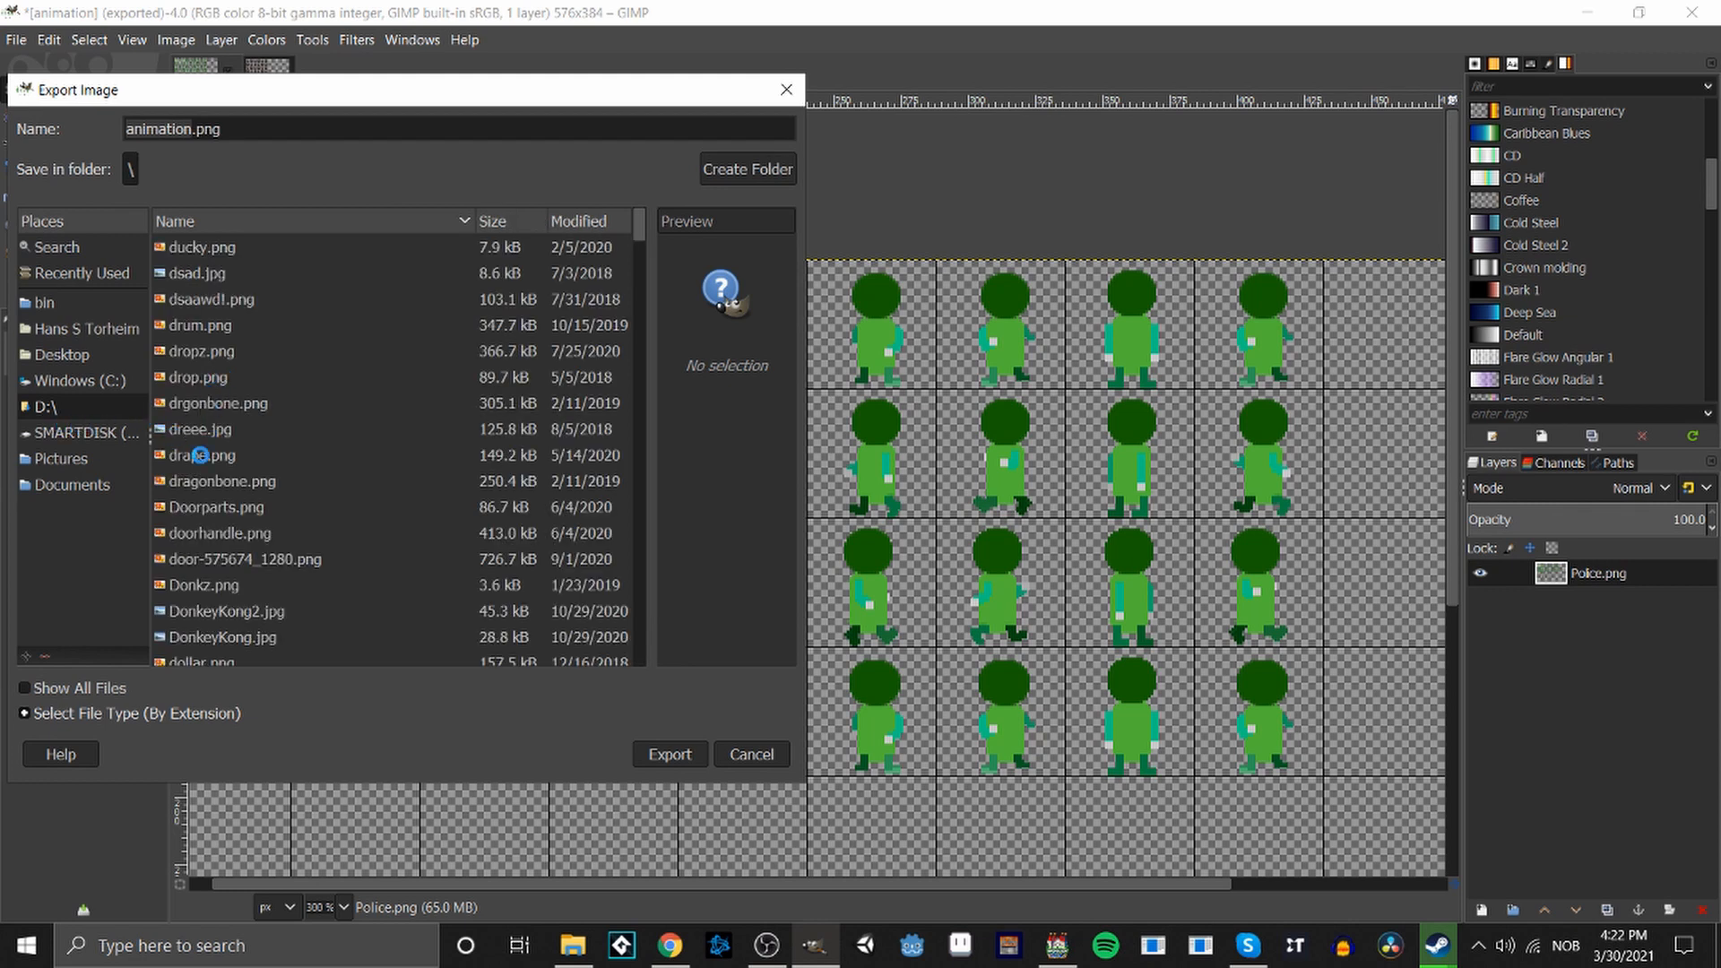
pyautogui.scroll(-10, 201, 453)
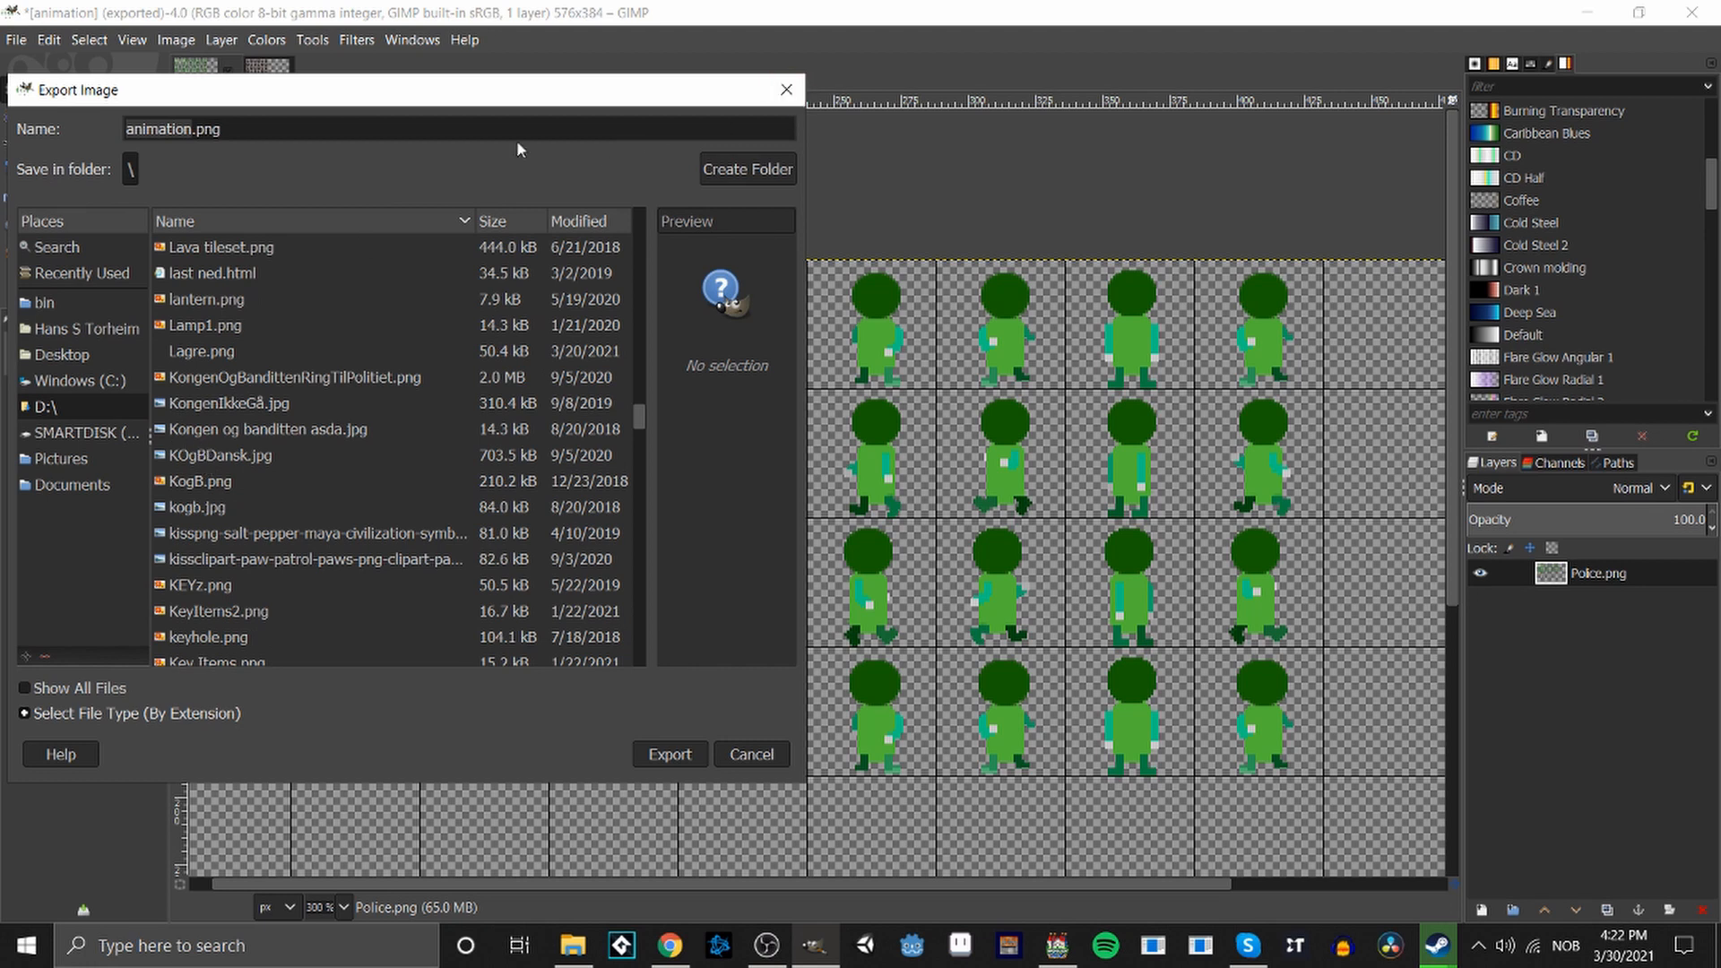
pyautogui.click(68, 356)
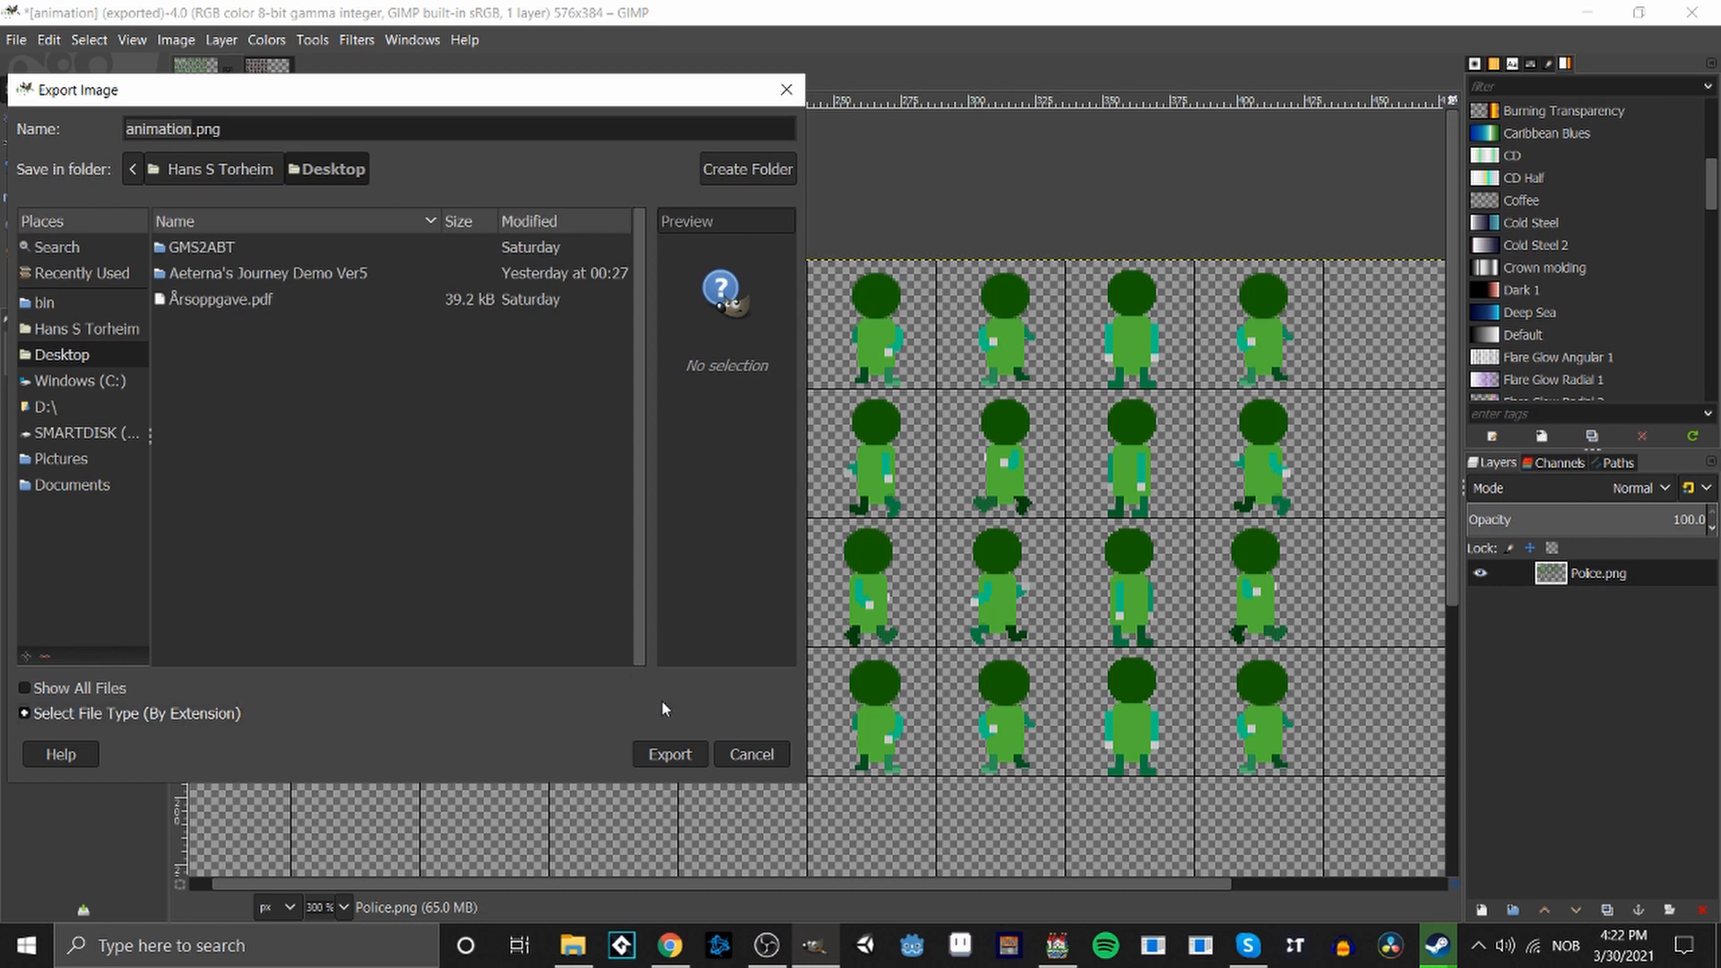
pyautogui.click(671, 753)
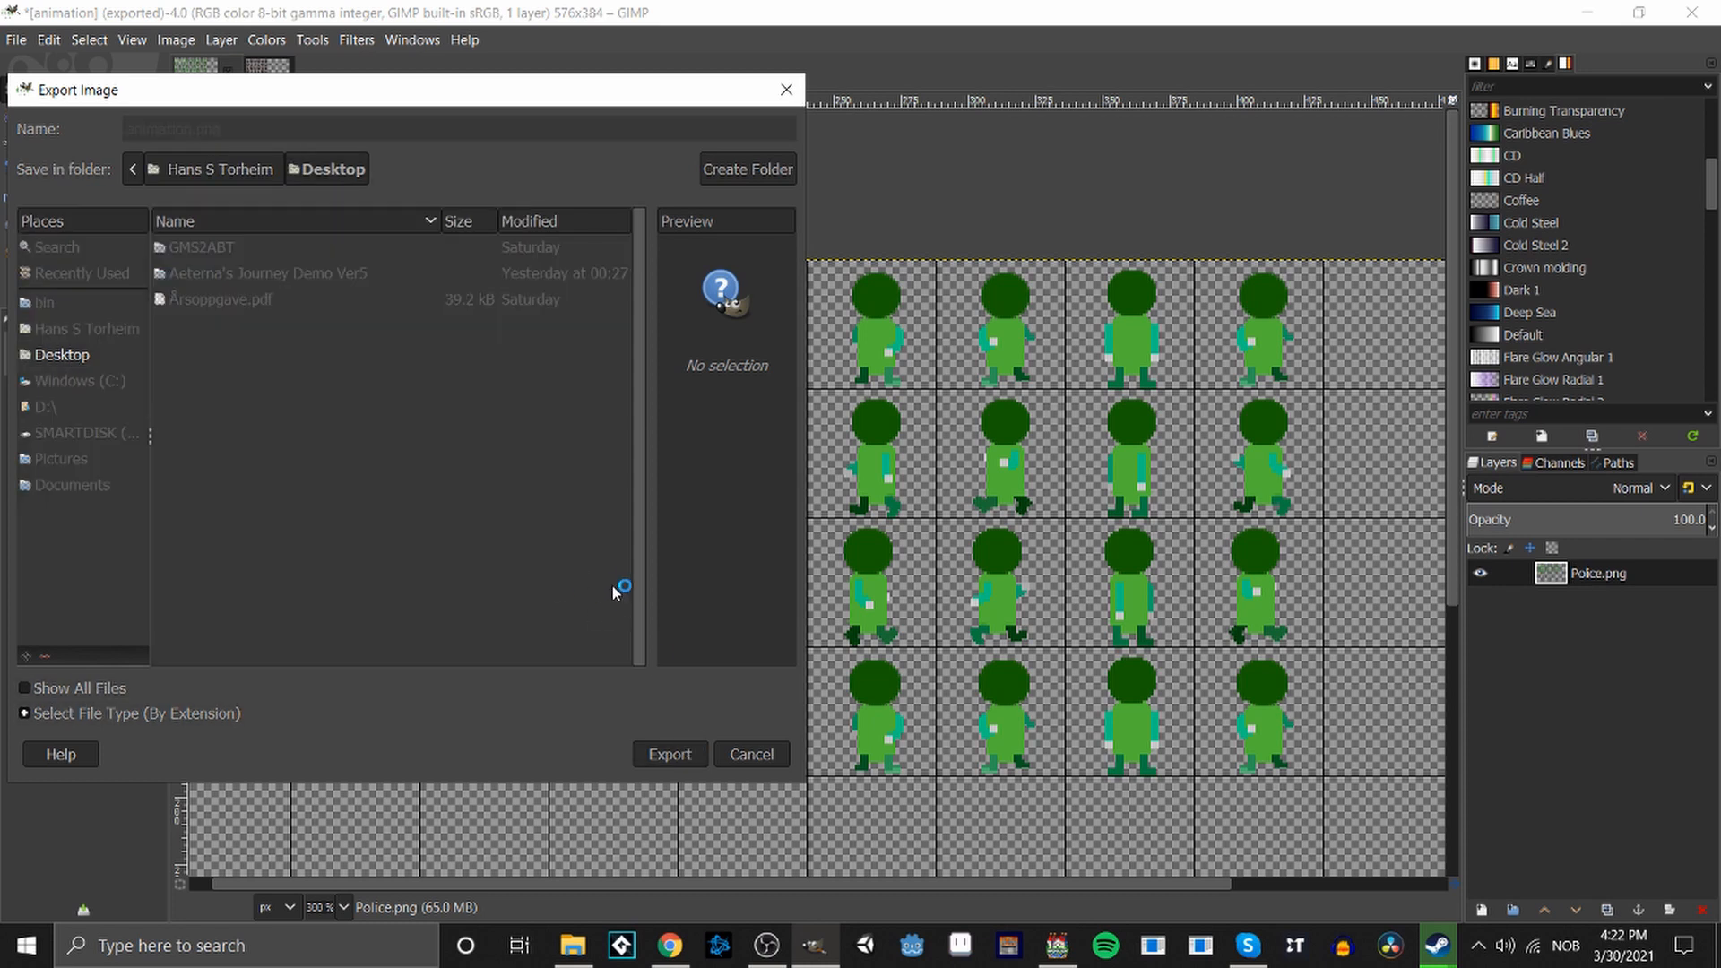
pyautogui.click(916, 692)
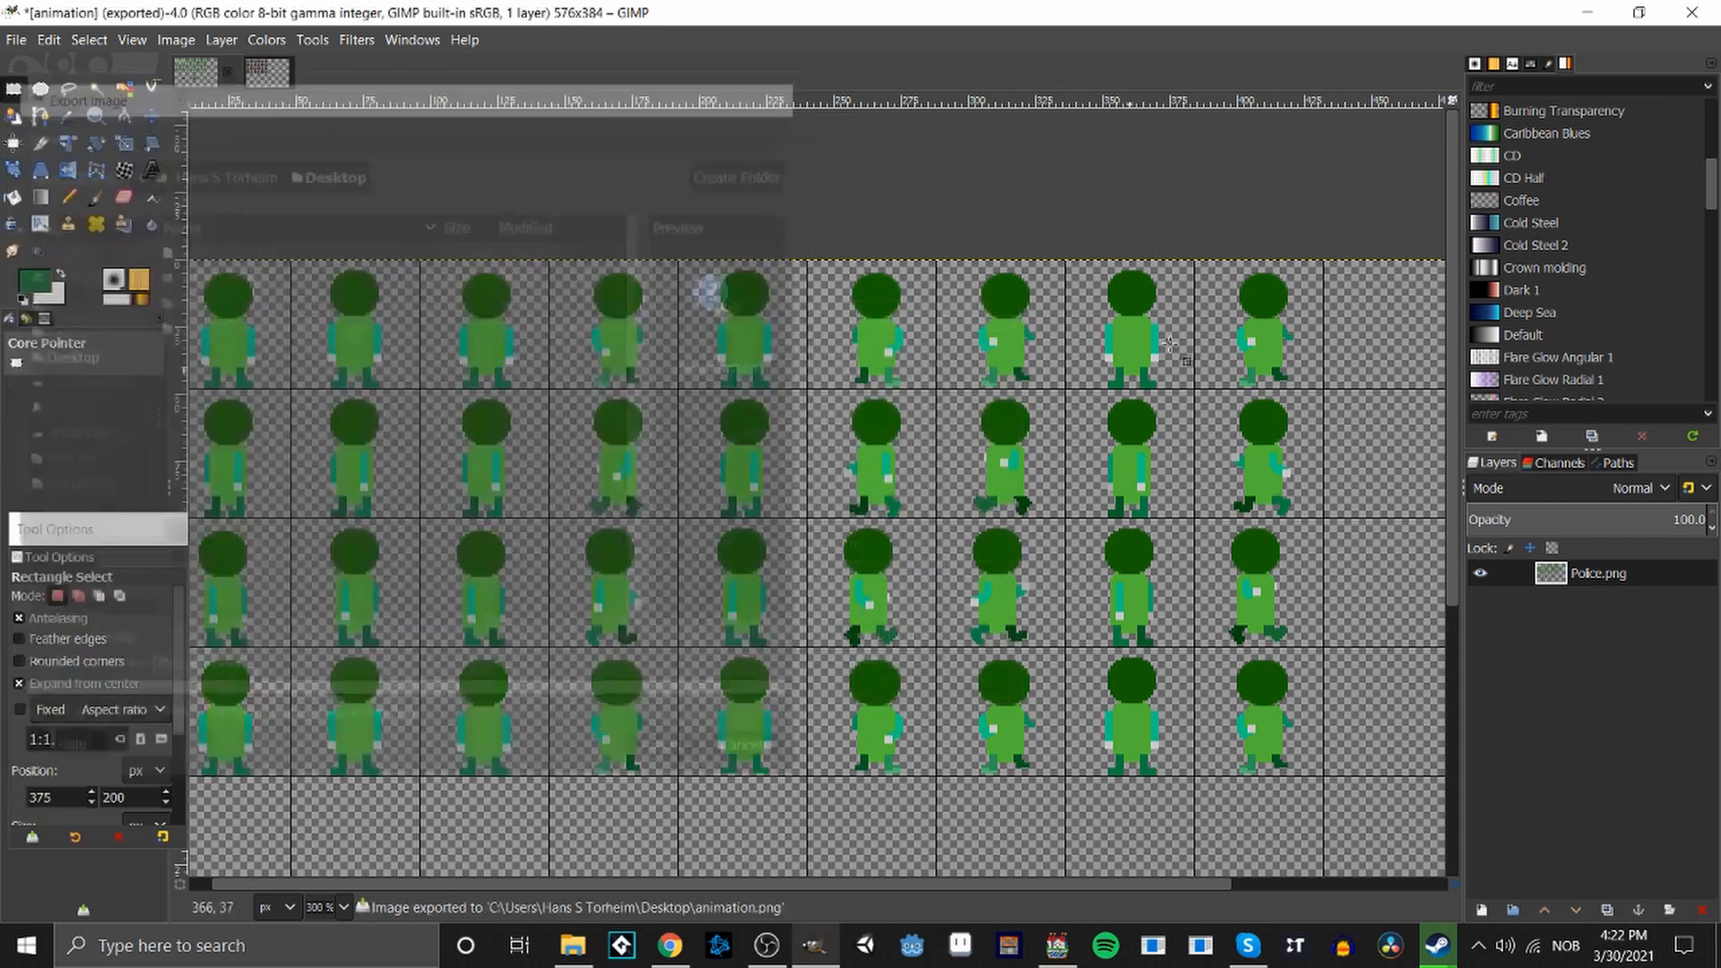
# Minimise the open windows and copy the exported animation file from the desktop.
pyautogui.click(1609, 9)
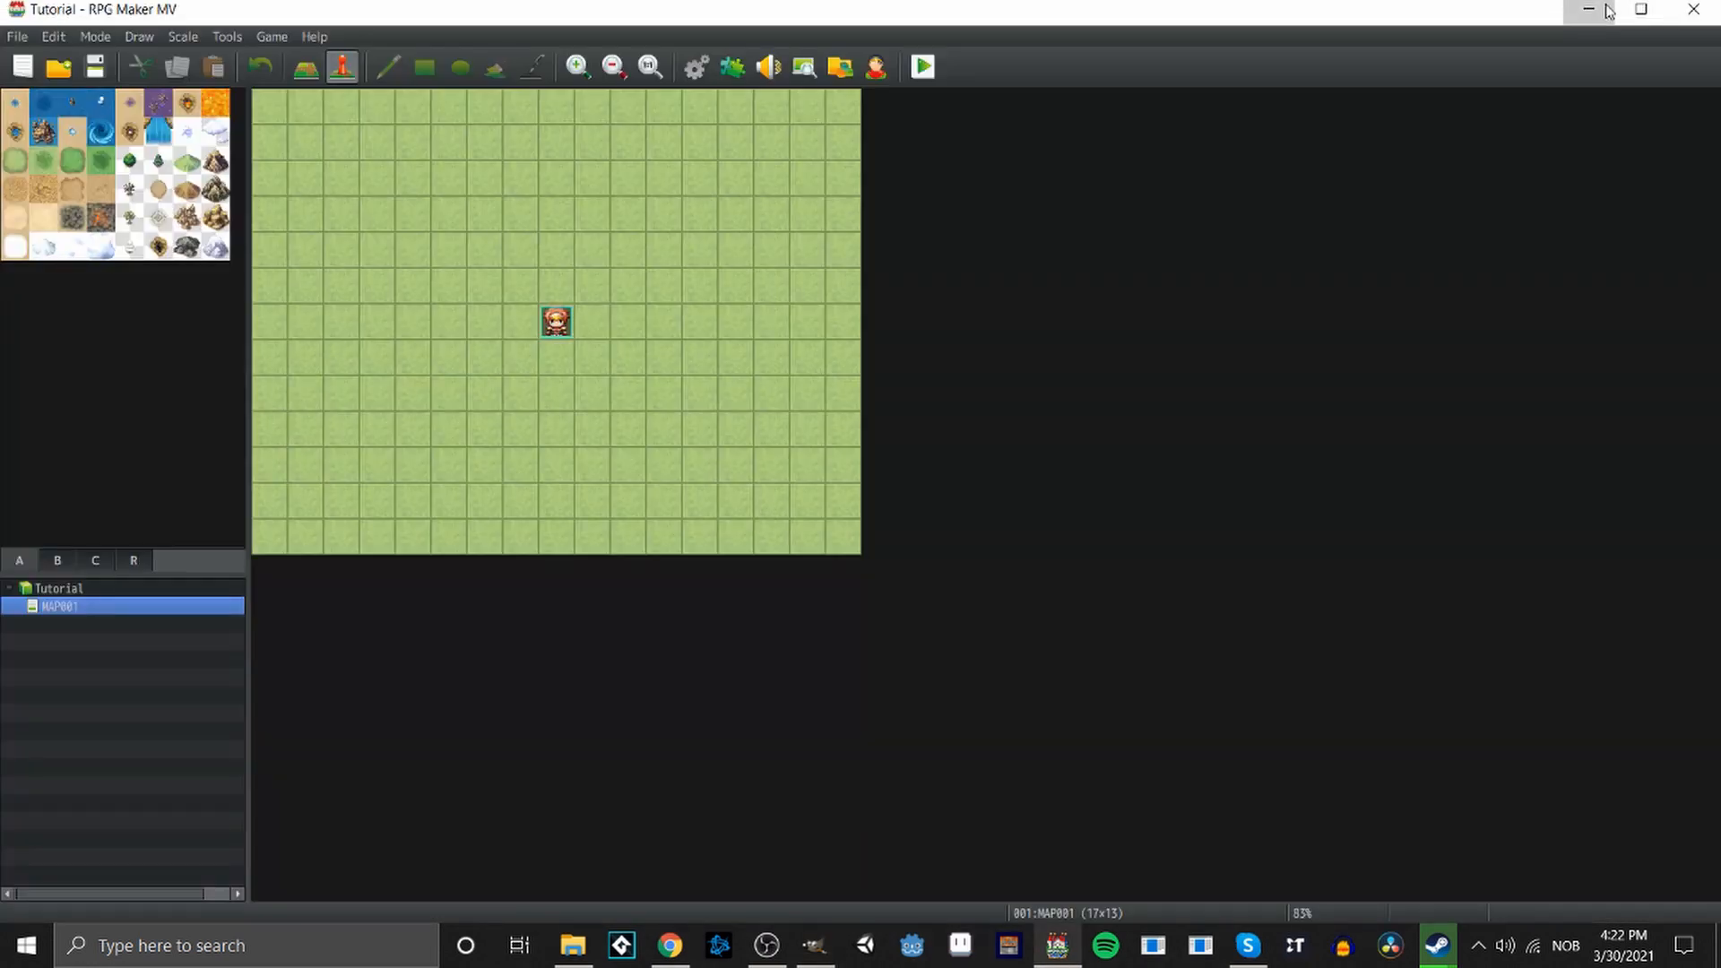
pyautogui.click(1609, 10)
pyautogui.click(26, 395)
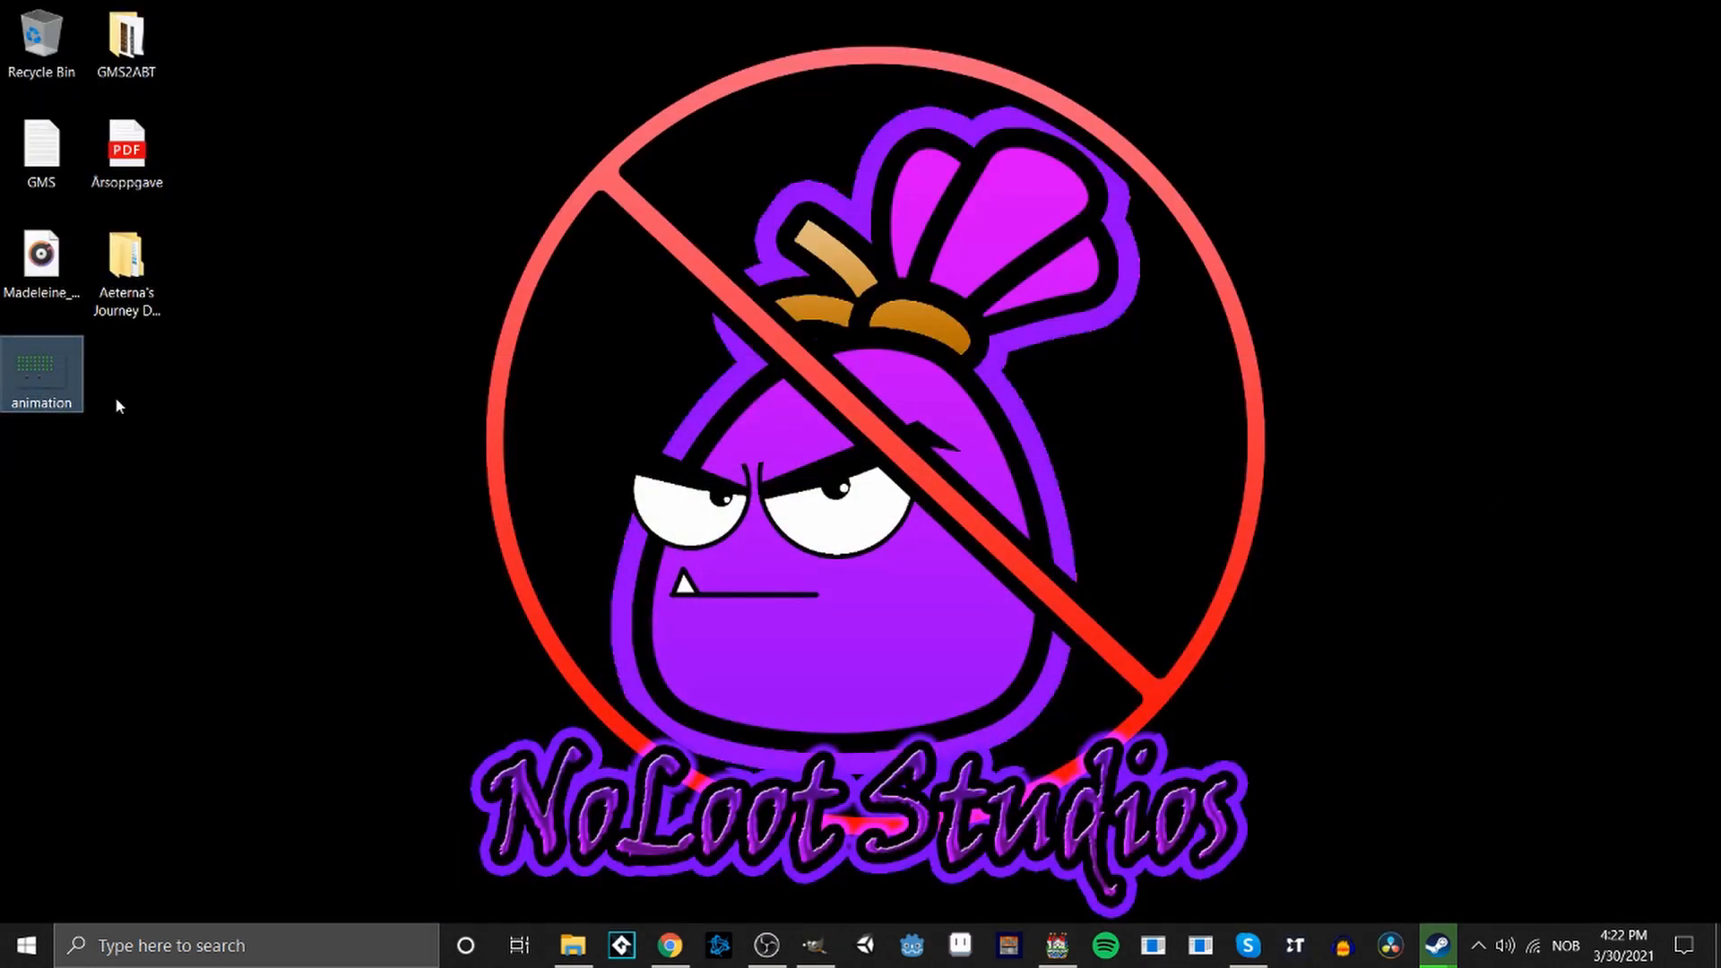
pyautogui.rightClick(61, 391)
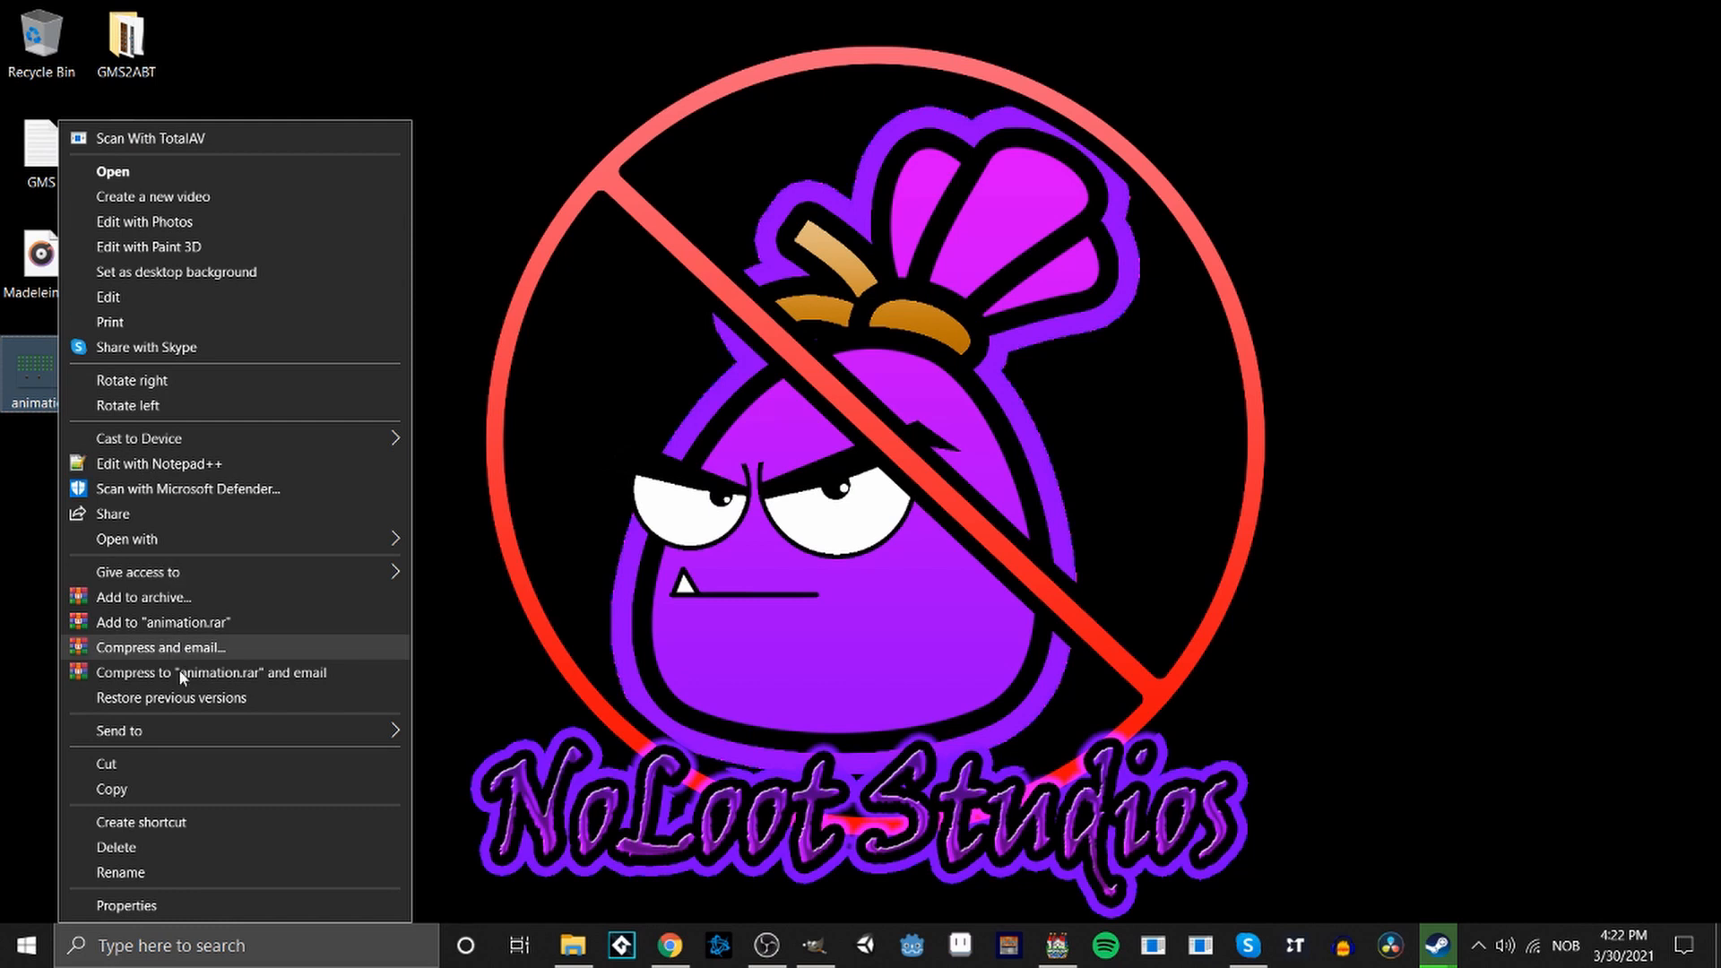
pyautogui.click(191, 796)
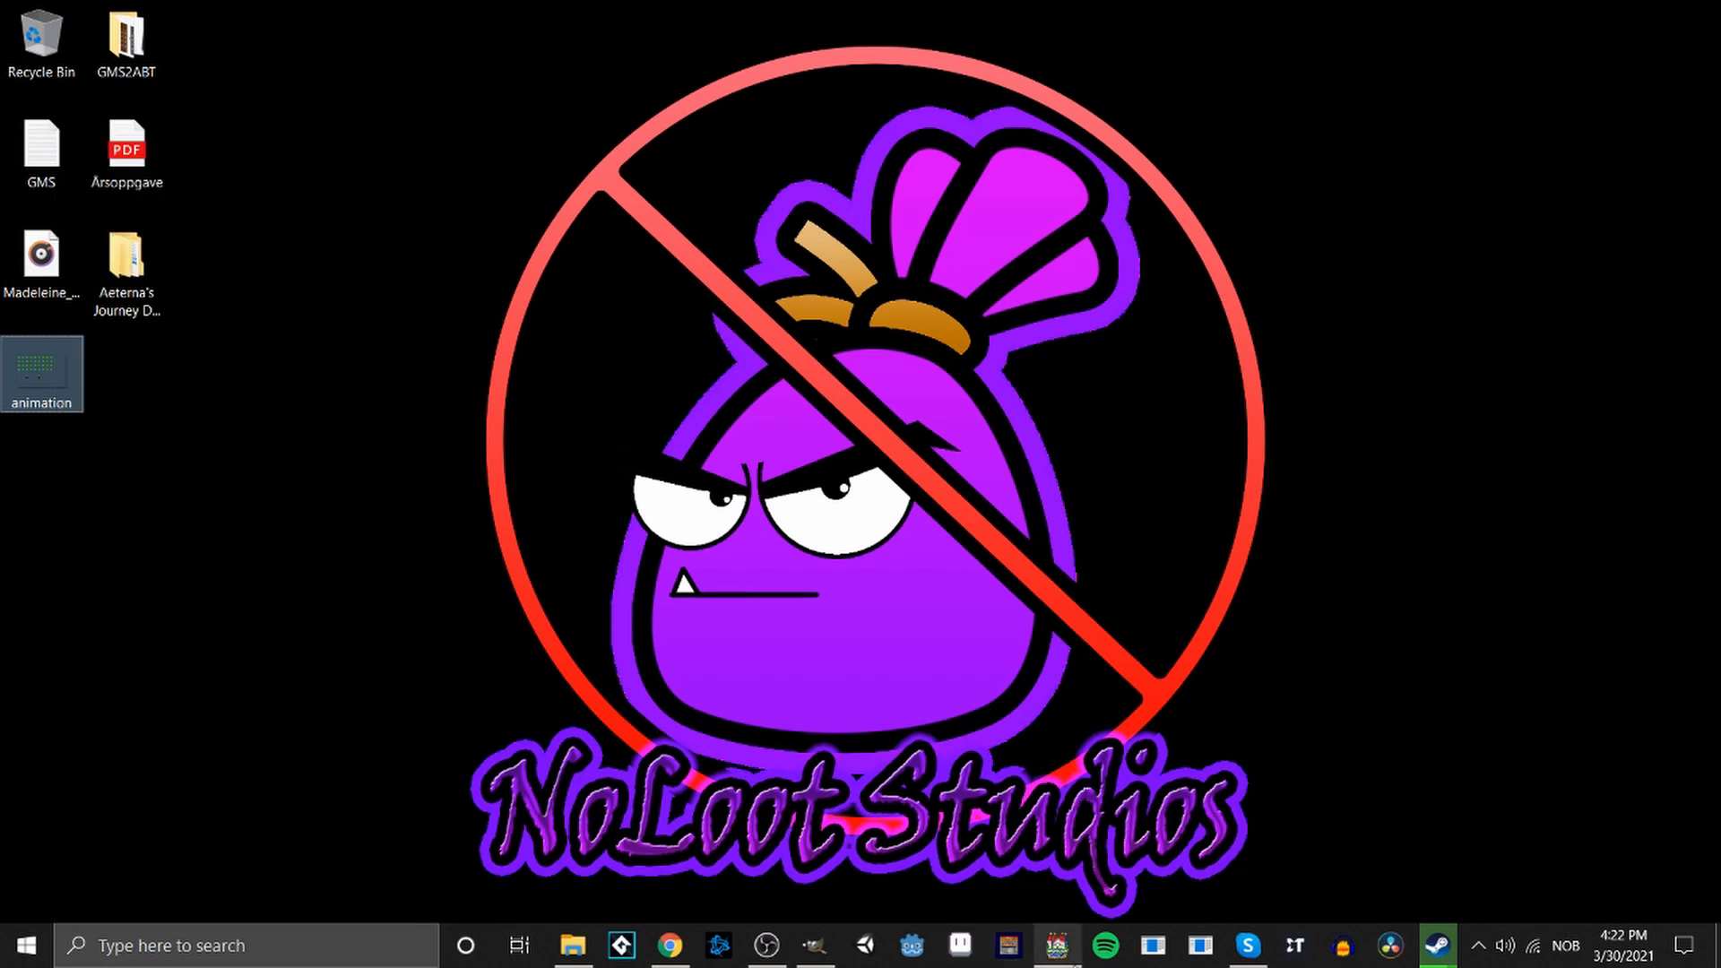
# Switch to RPG Maker MV, open the Tutorial project's folder, and paste the copied animation file into img\characters.
pyautogui.click(1057, 945)
pyautogui.click(267, 40)
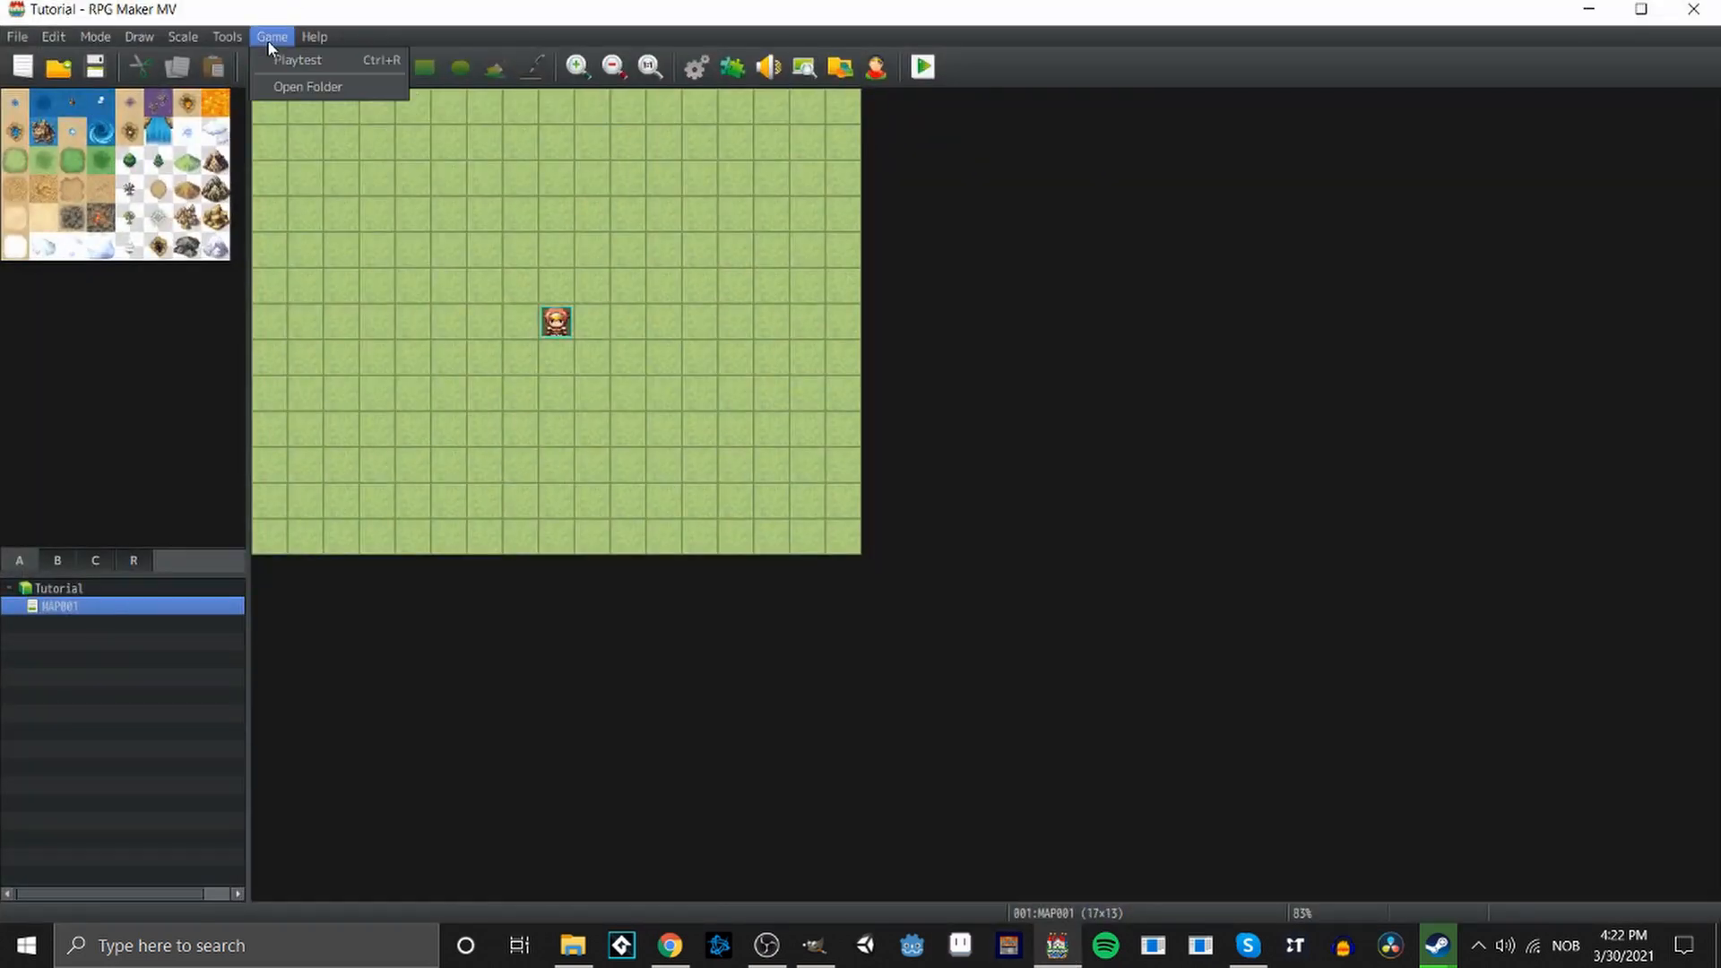
pyautogui.click(287, 83)
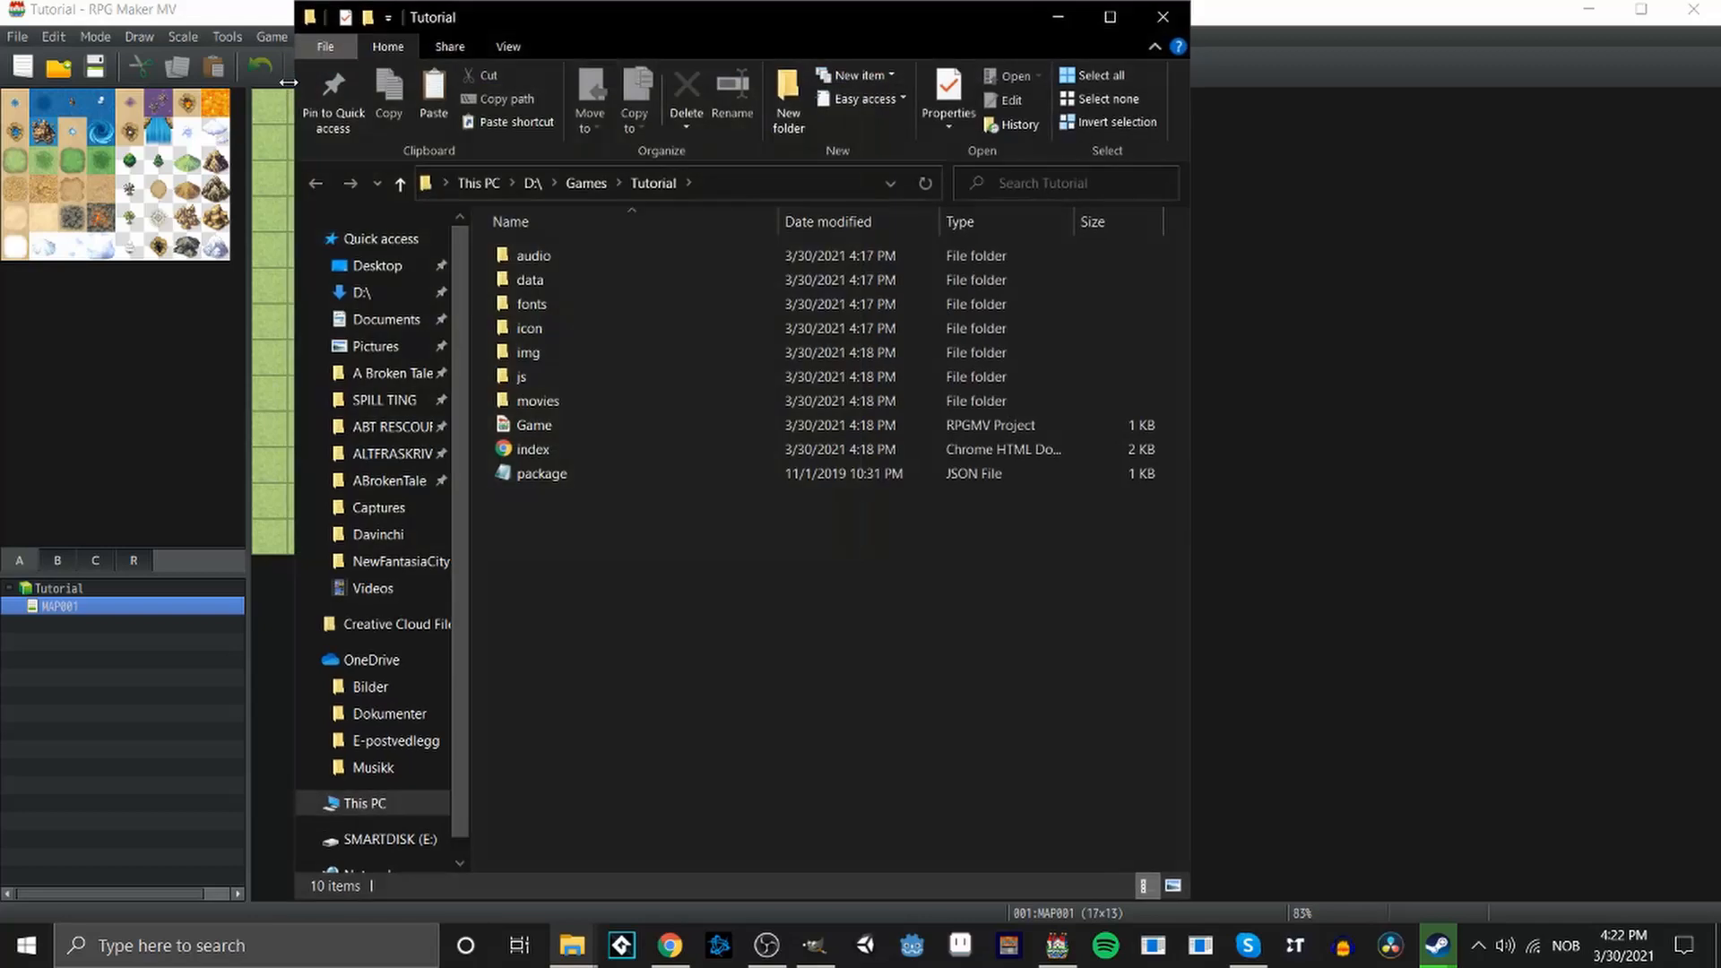
pyautogui.click(520, 355)
pyautogui.doubleClick(573, 356)
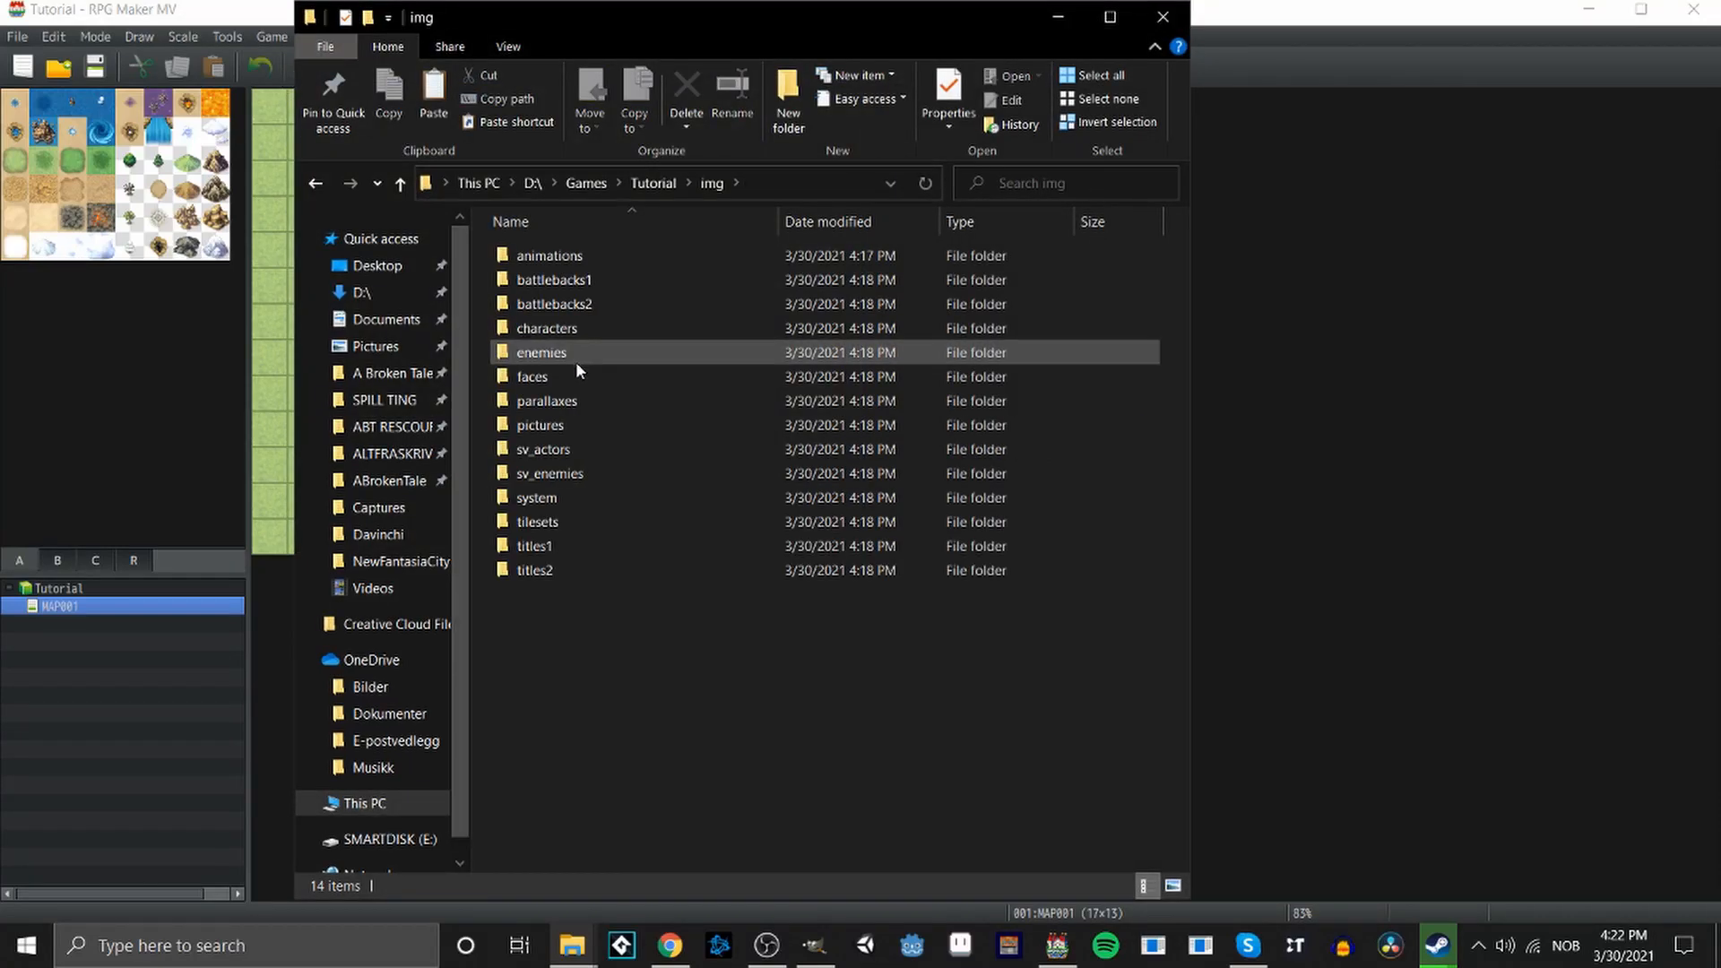
pyautogui.doubleClick(567, 330)
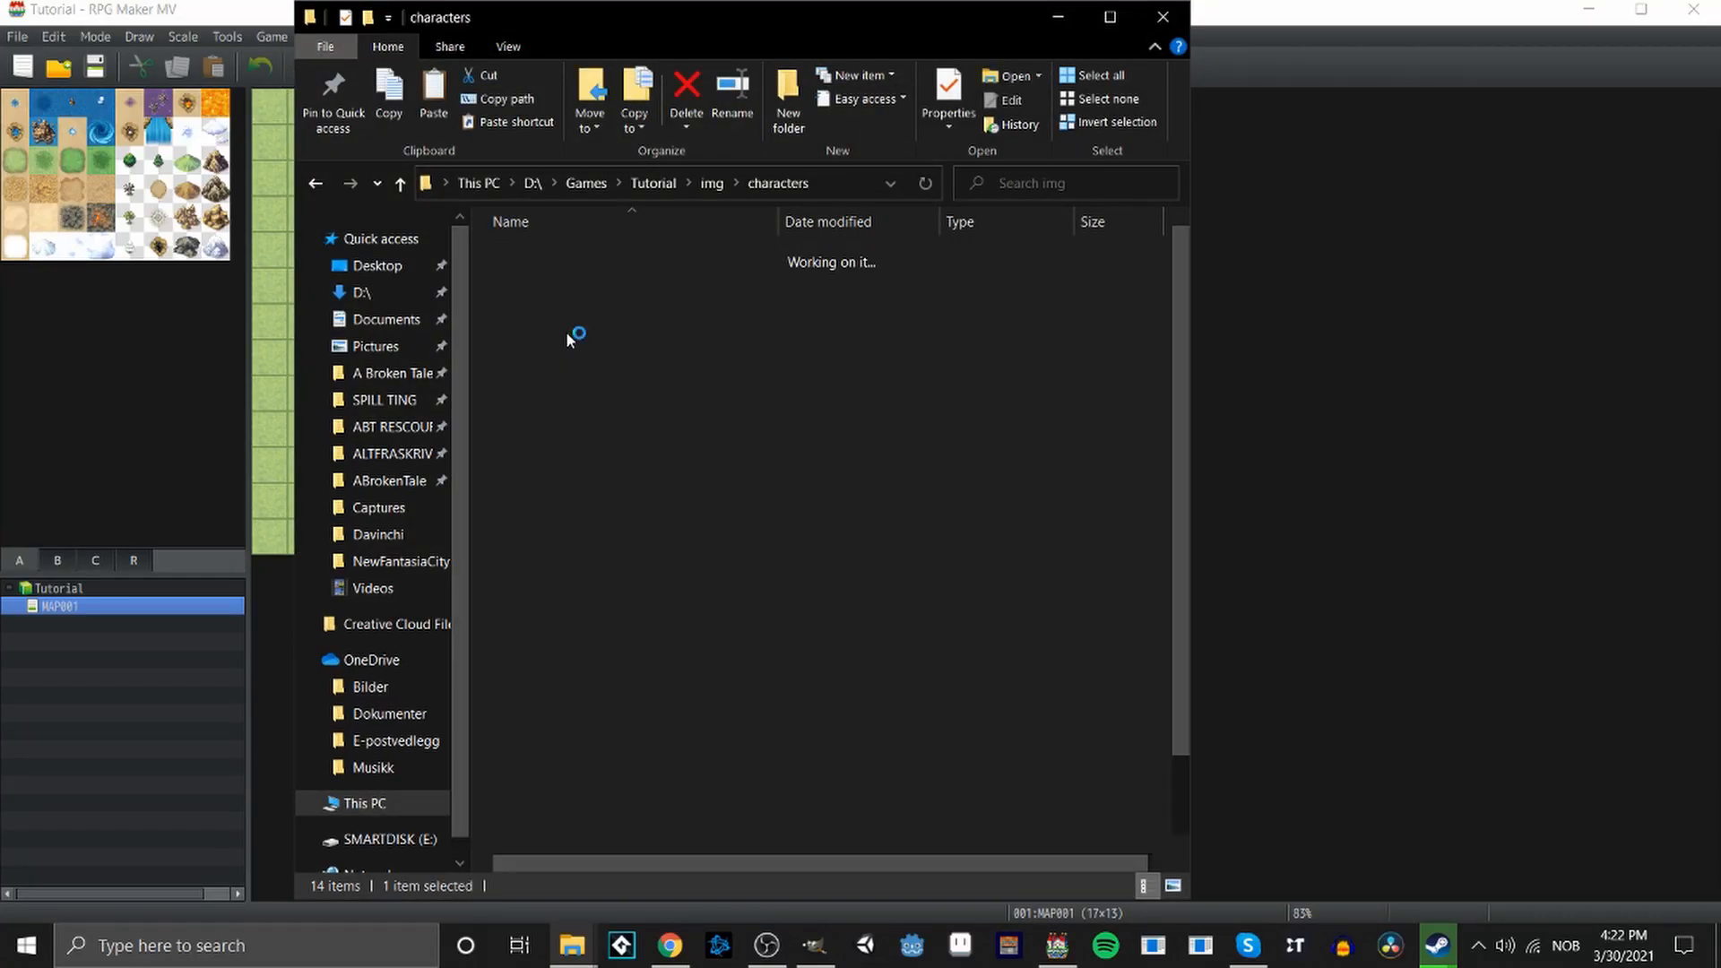
pyautogui.hotkey('ctrl', 'v')
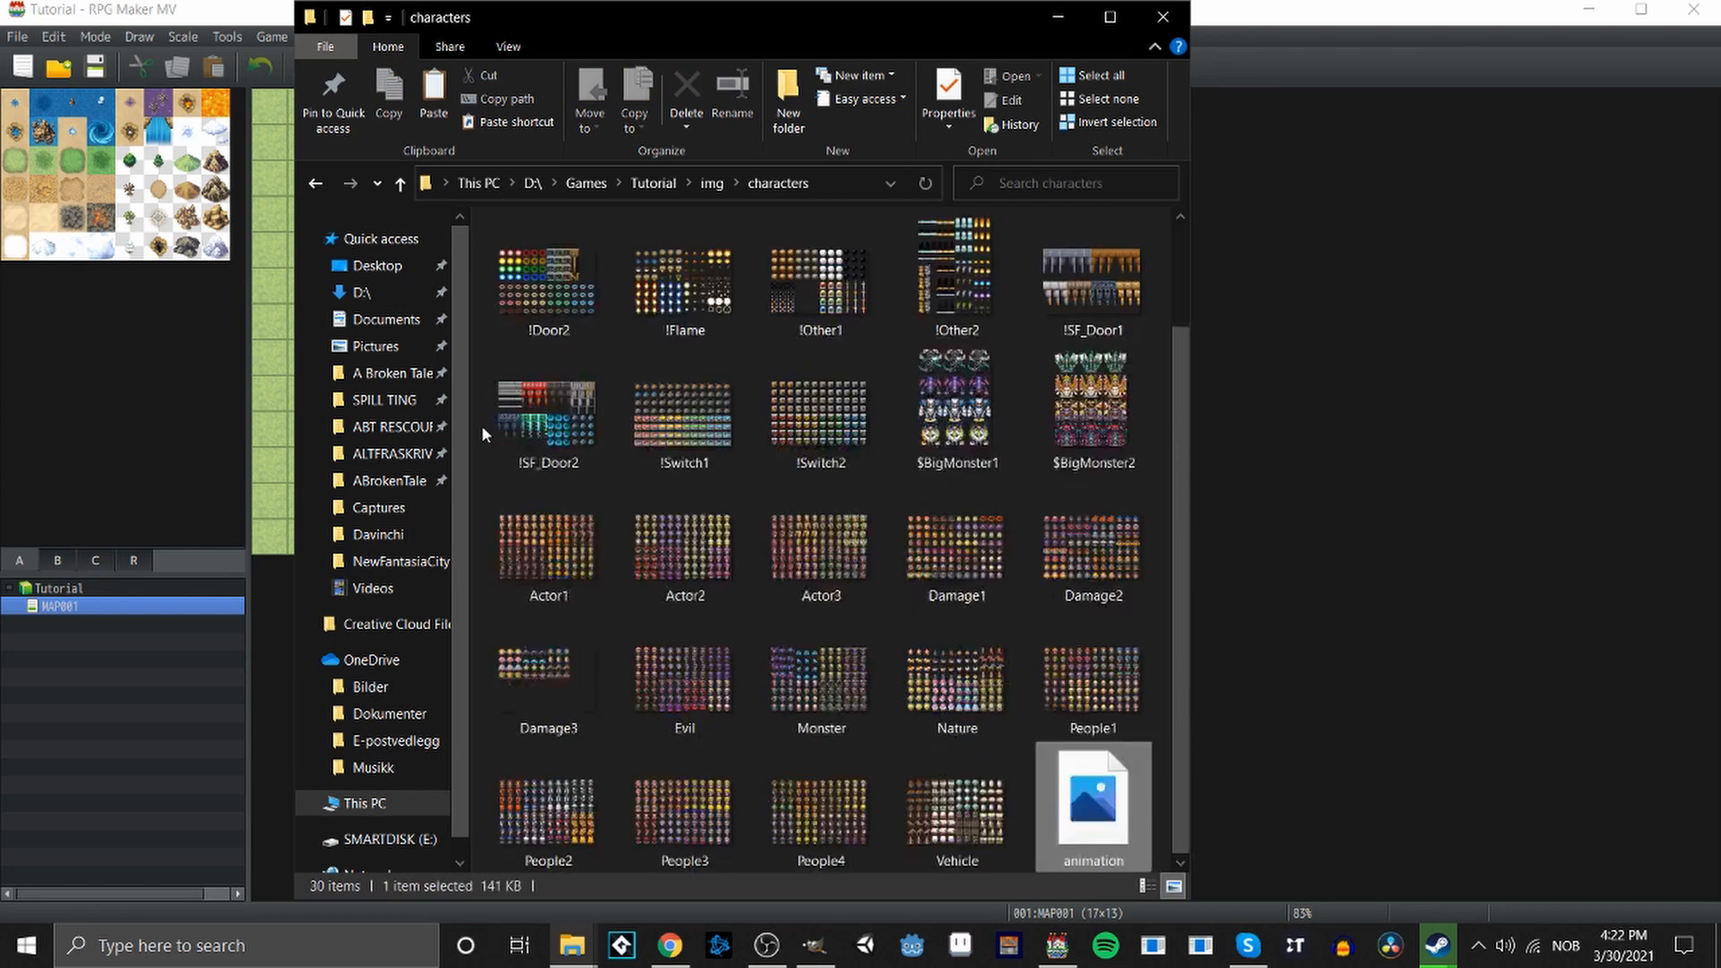
pyautogui.click(1163, 17)
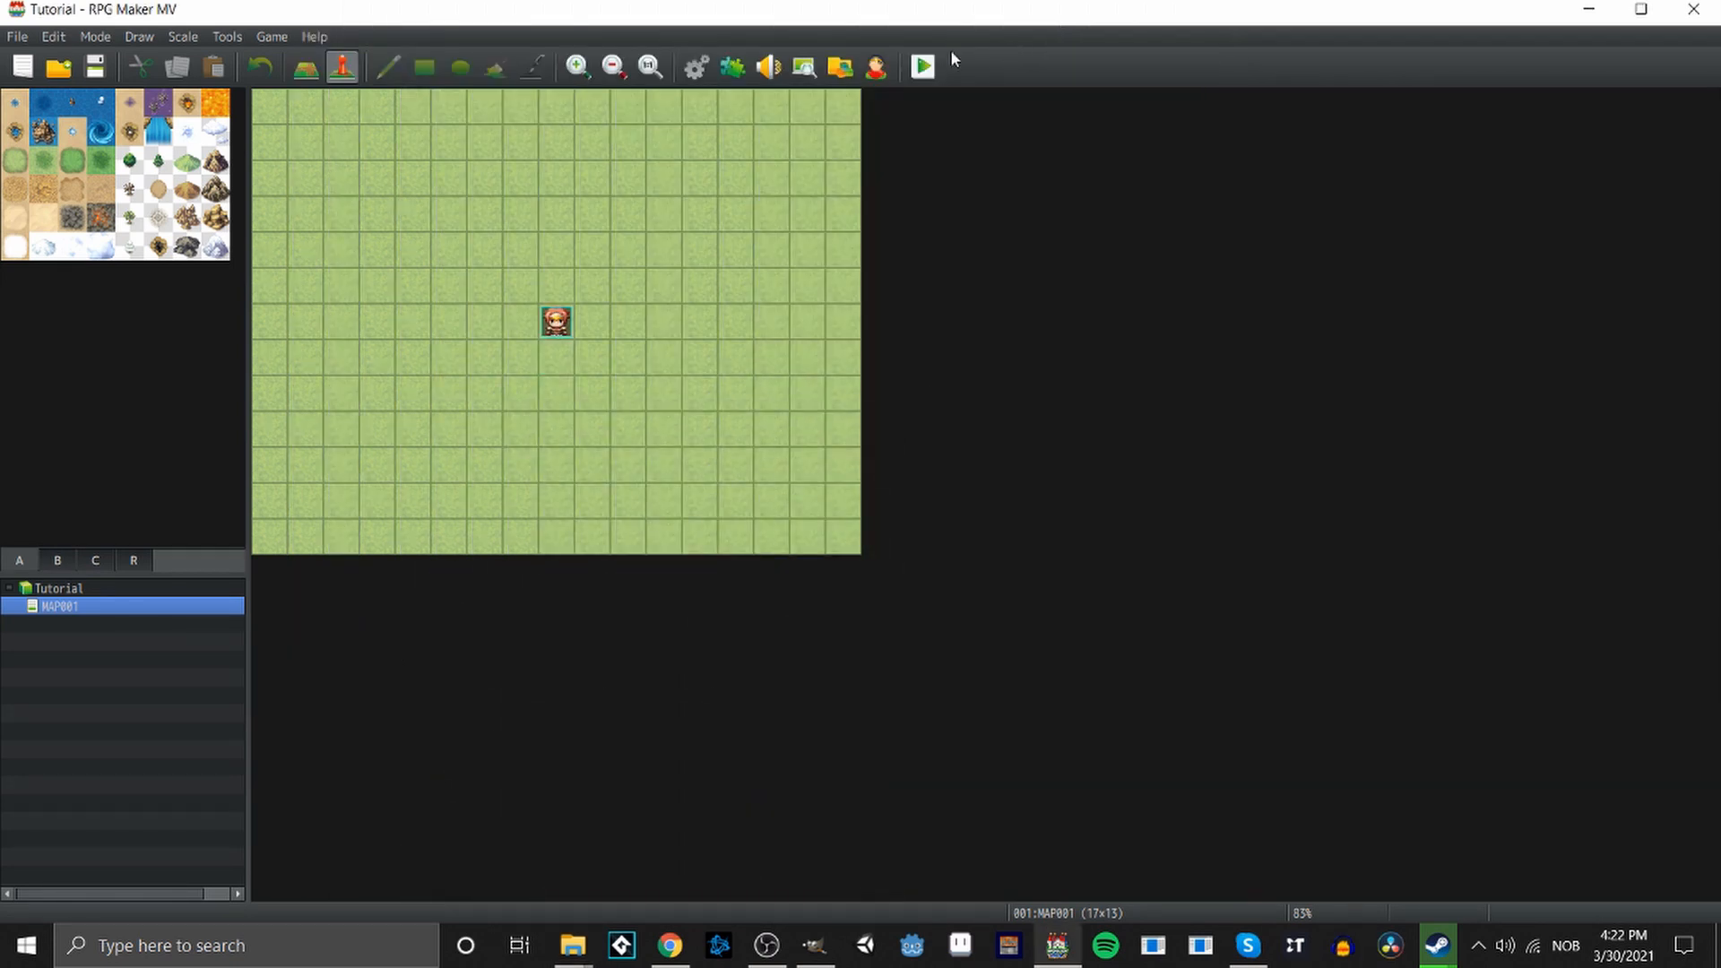
# Open the project database, and switch to Chrome to search Google for "galv animation plugin mv".
pyautogui.click(698, 68)
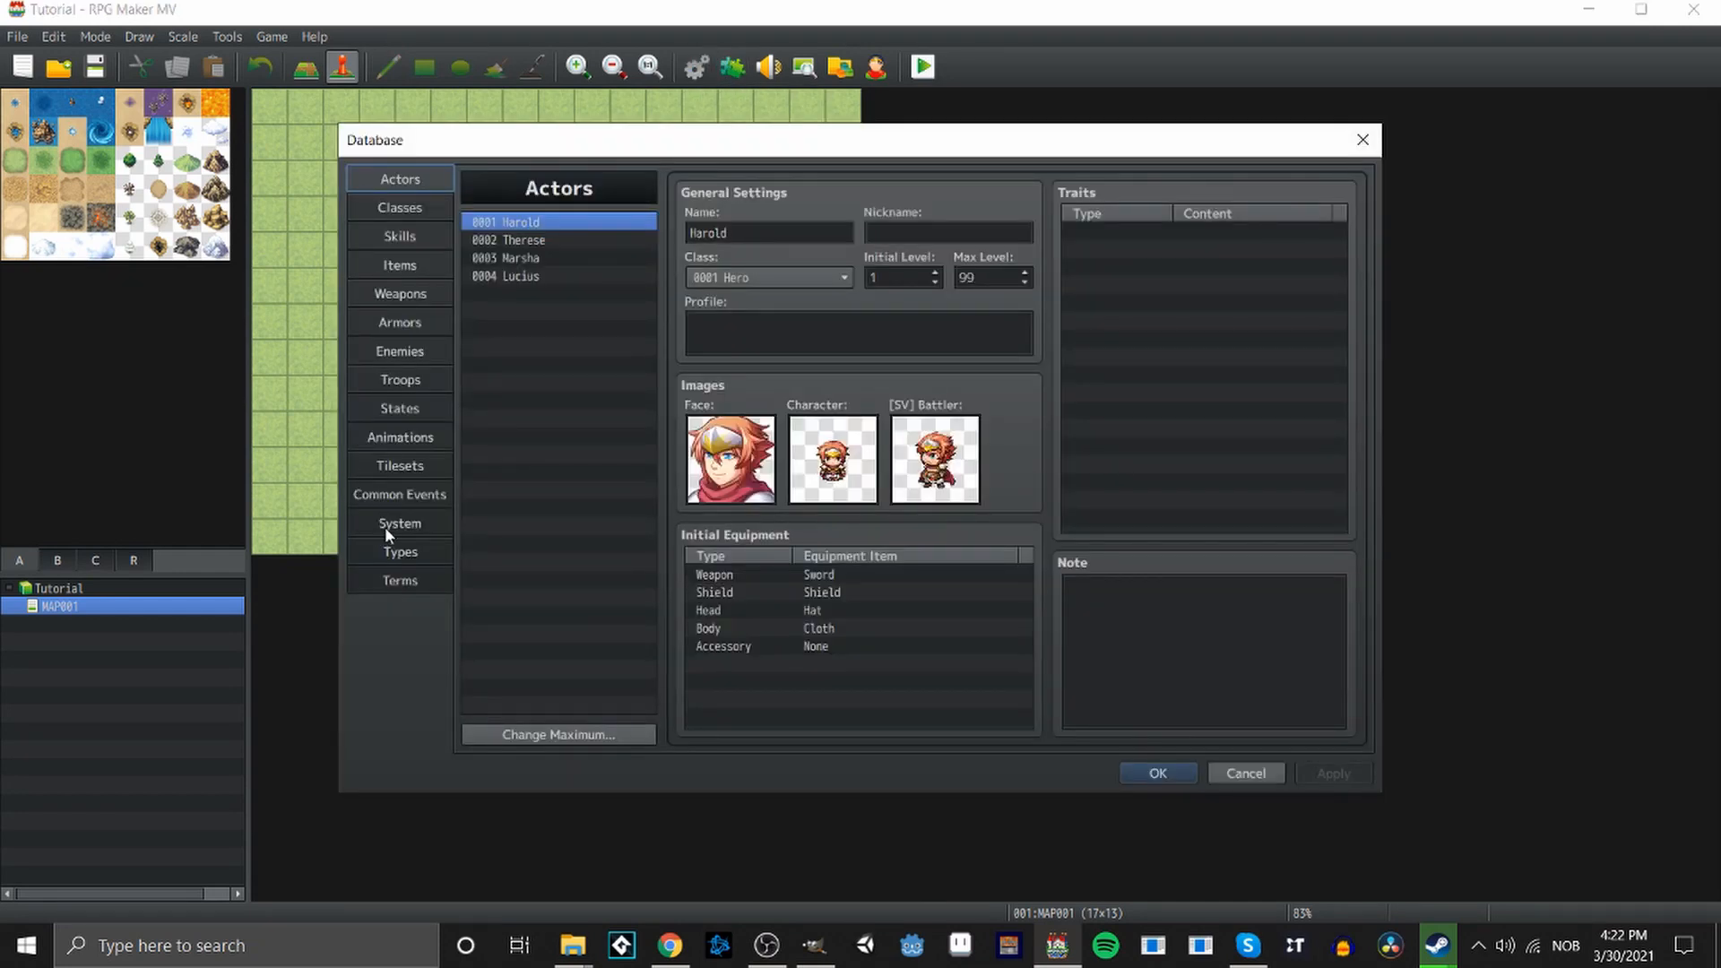
pyautogui.click(669, 945)
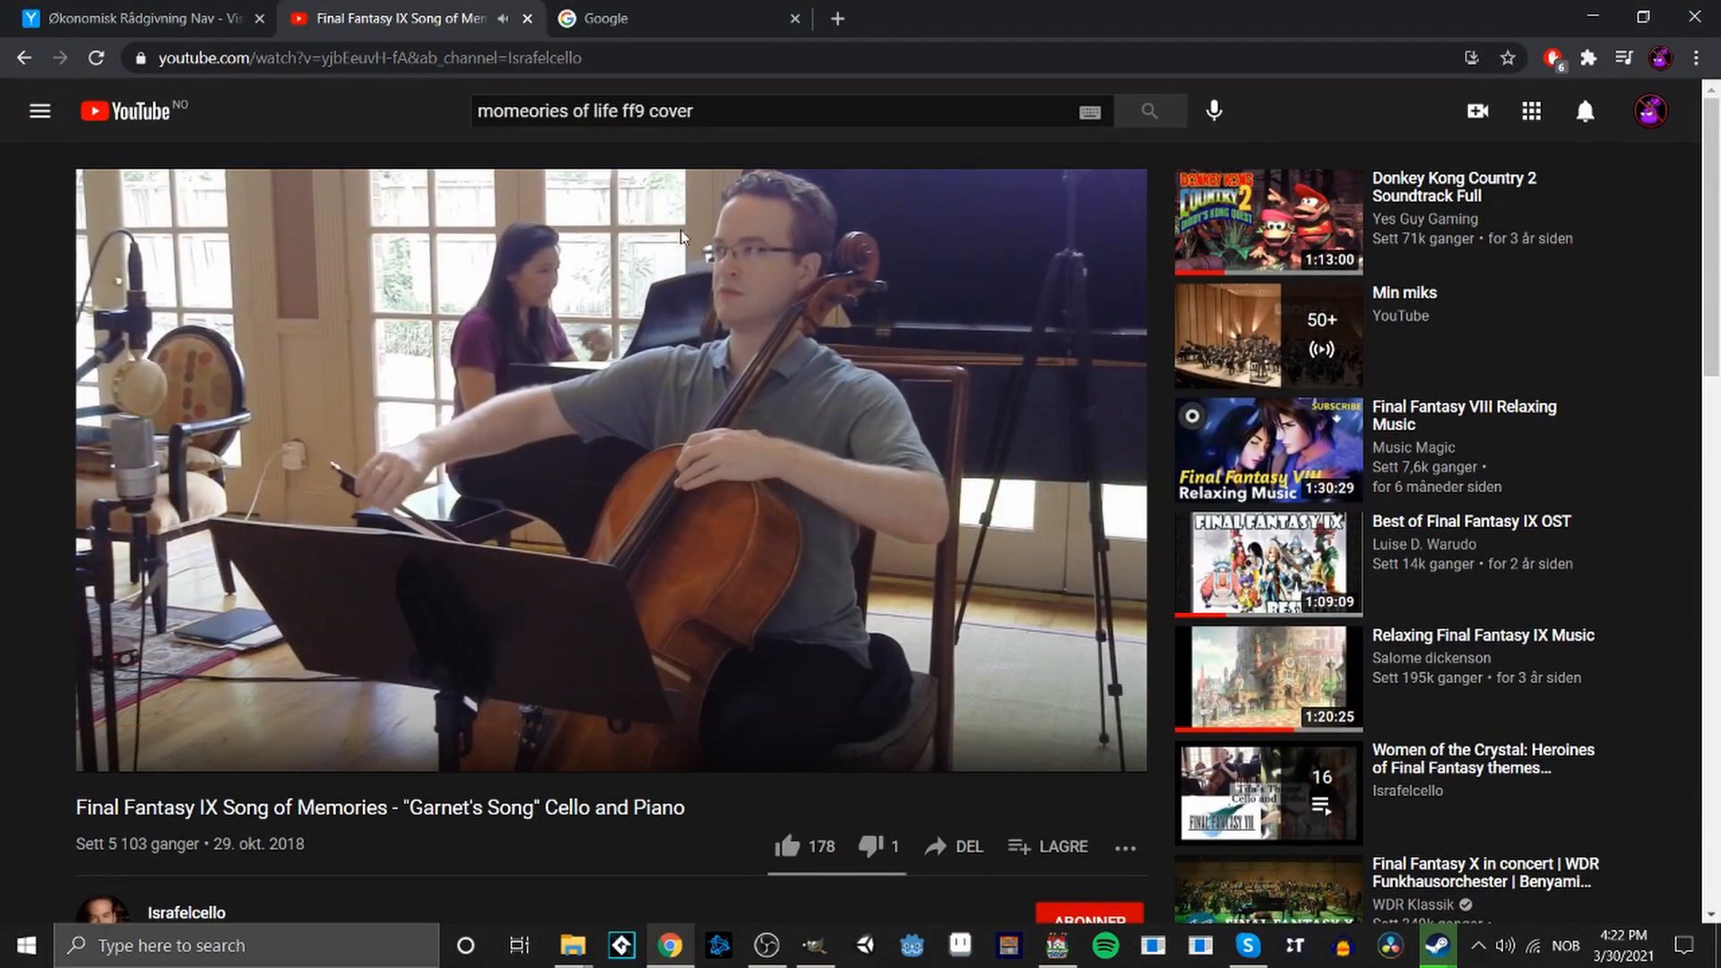
pyautogui.click(681, 19)
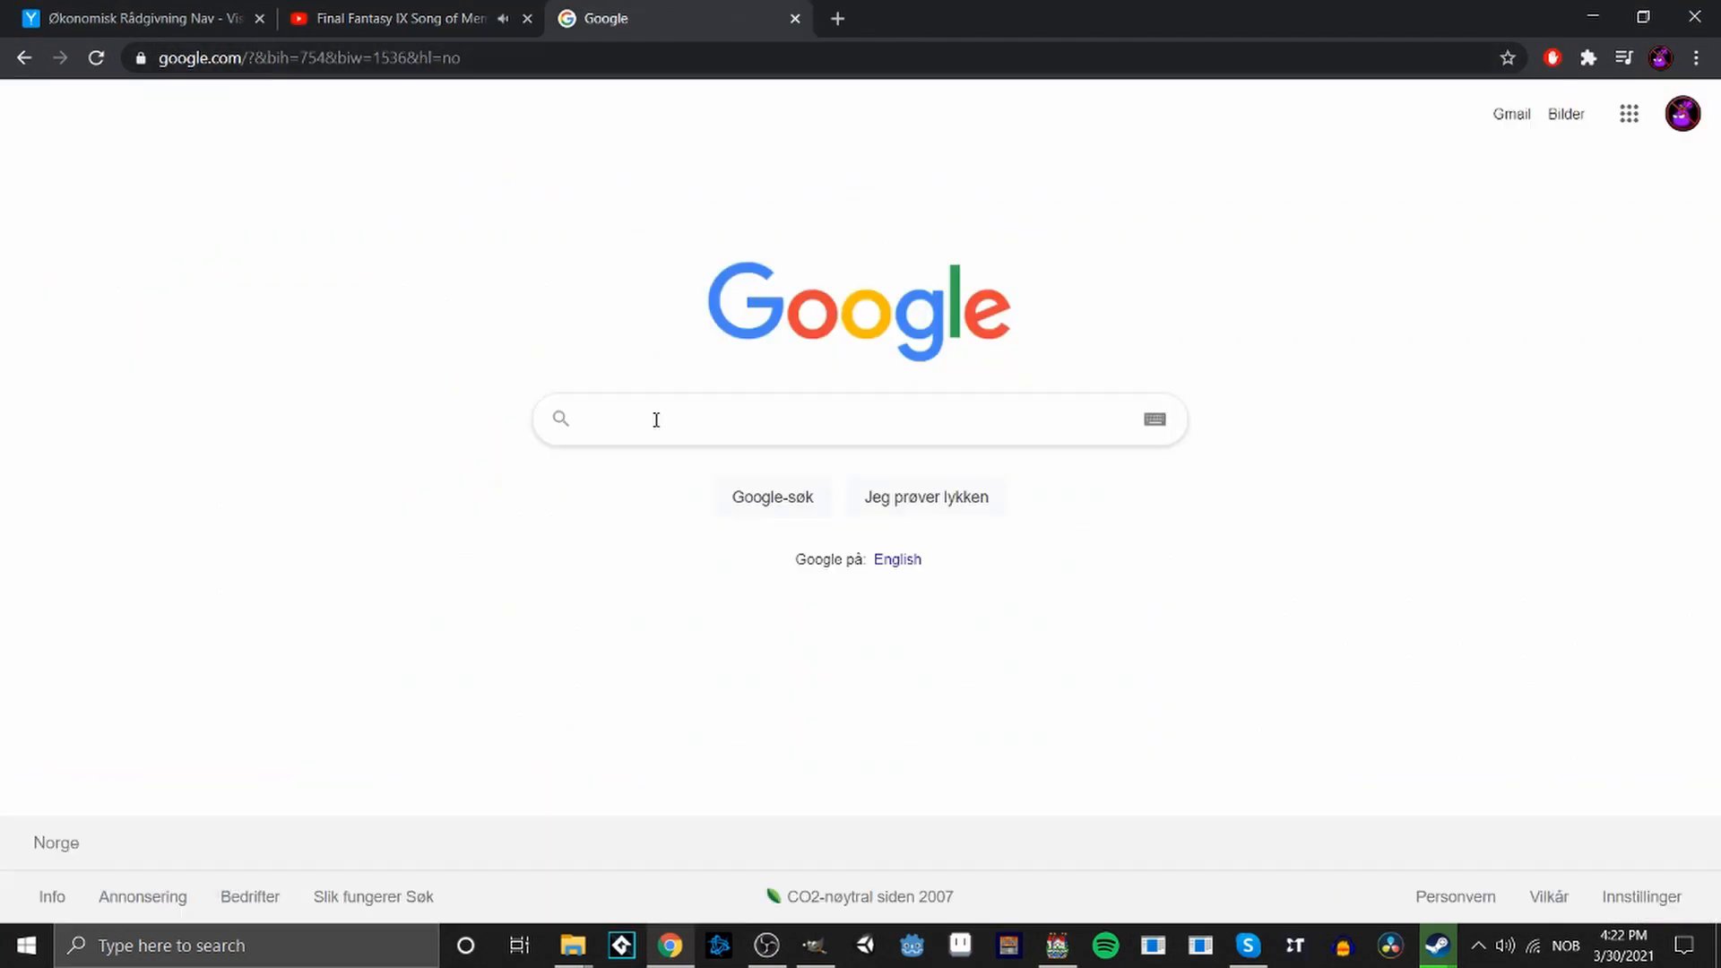
pyautogui.write('galv')
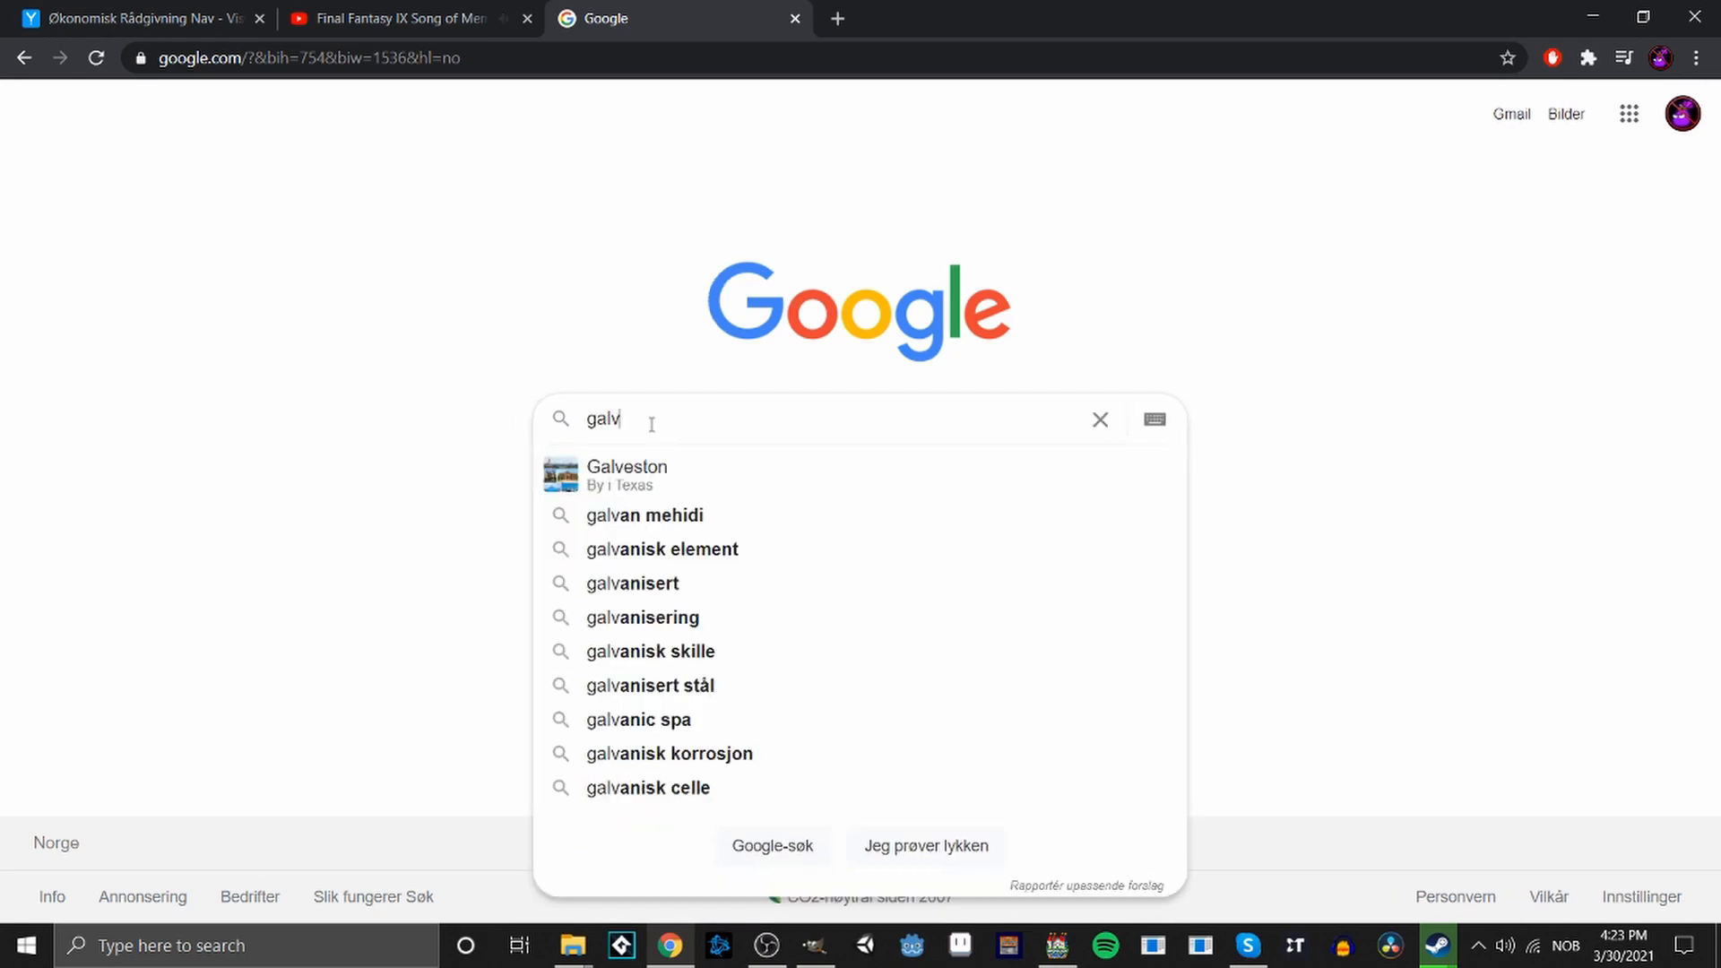
pyautogui.write(' anima')
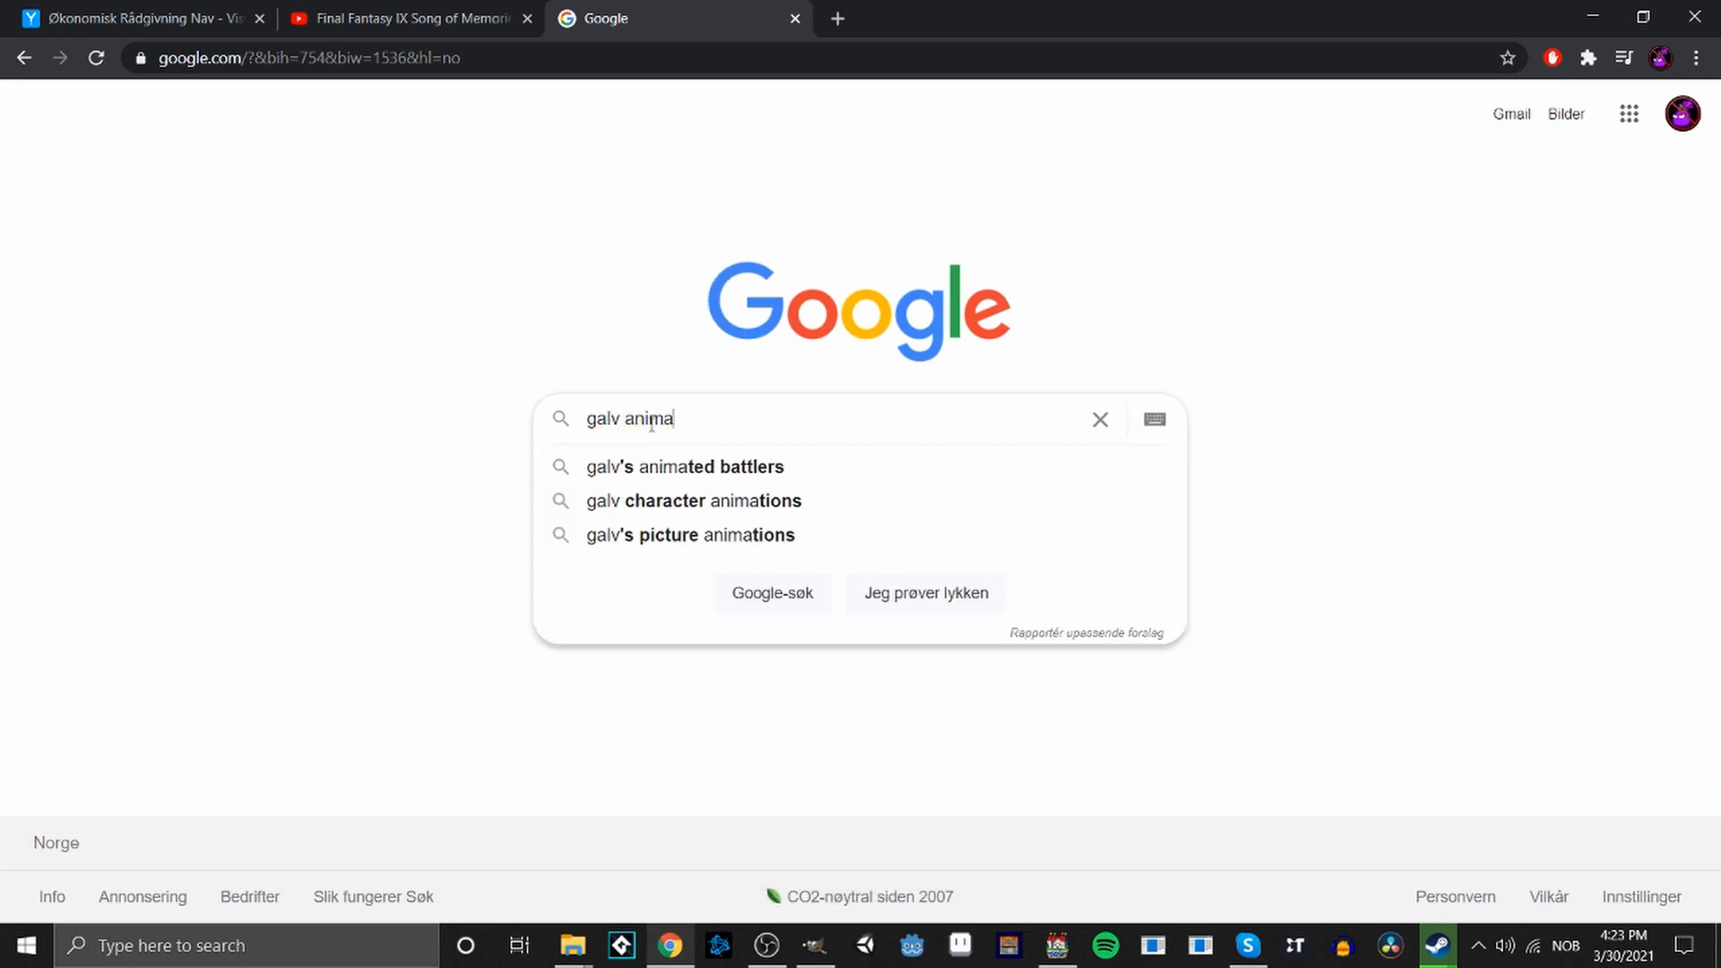
pyautogui.write('tion')
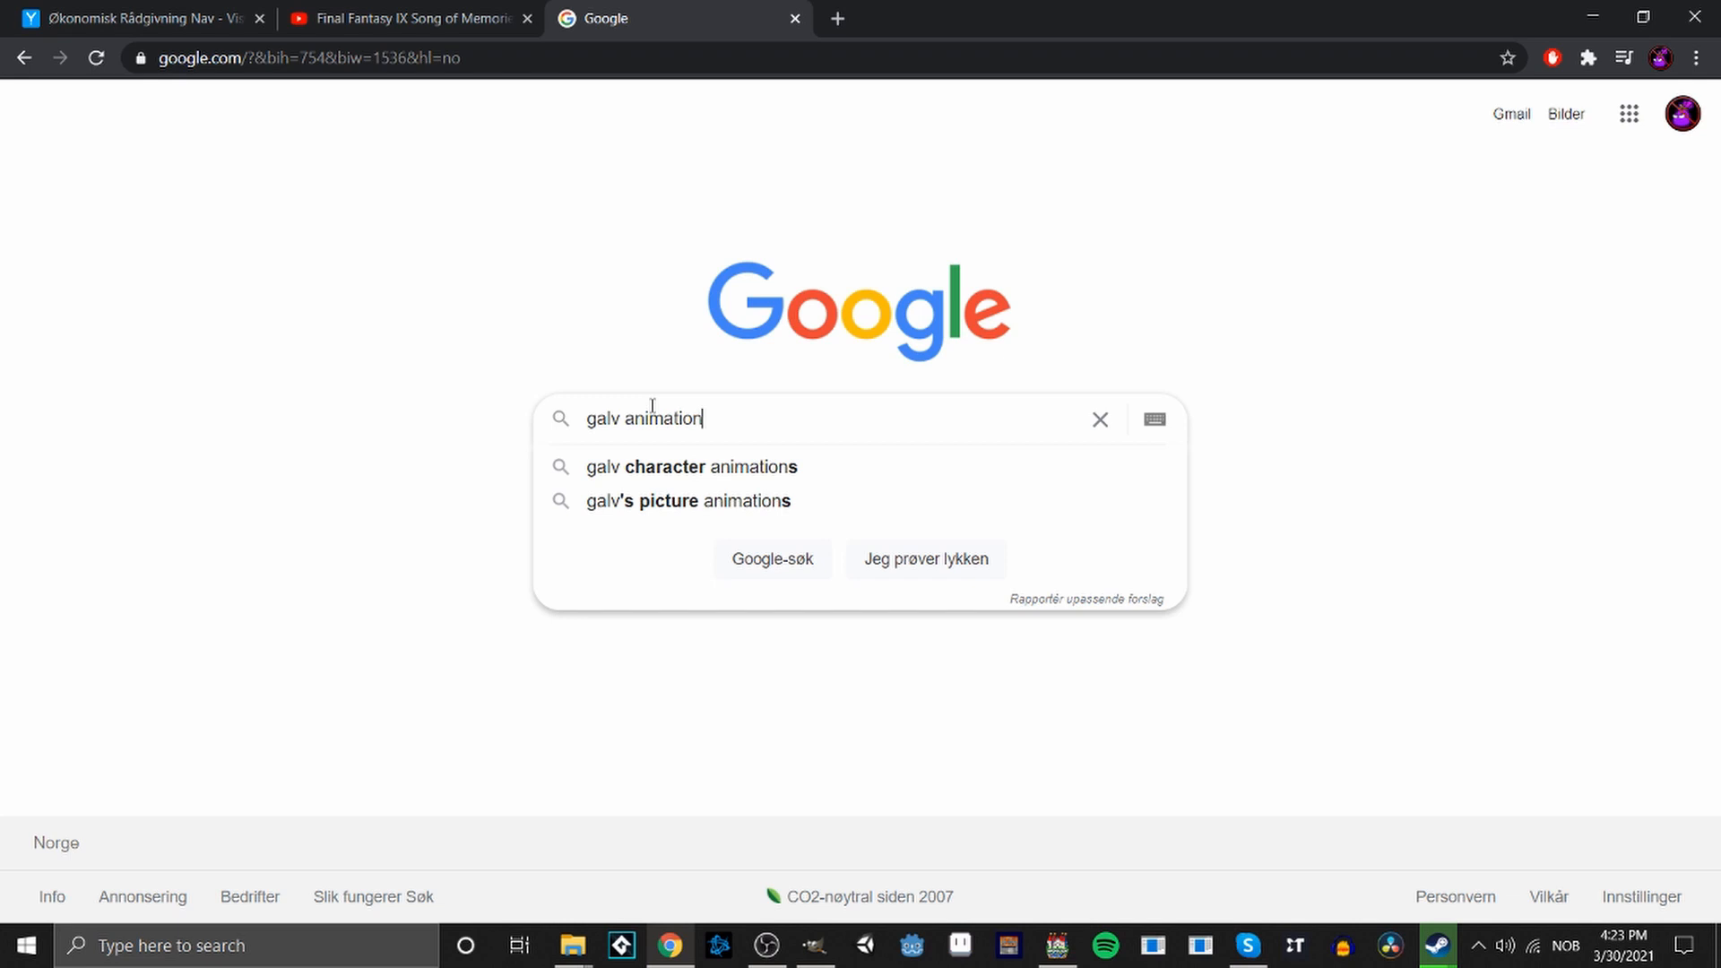
pyautogui.write(' plu')
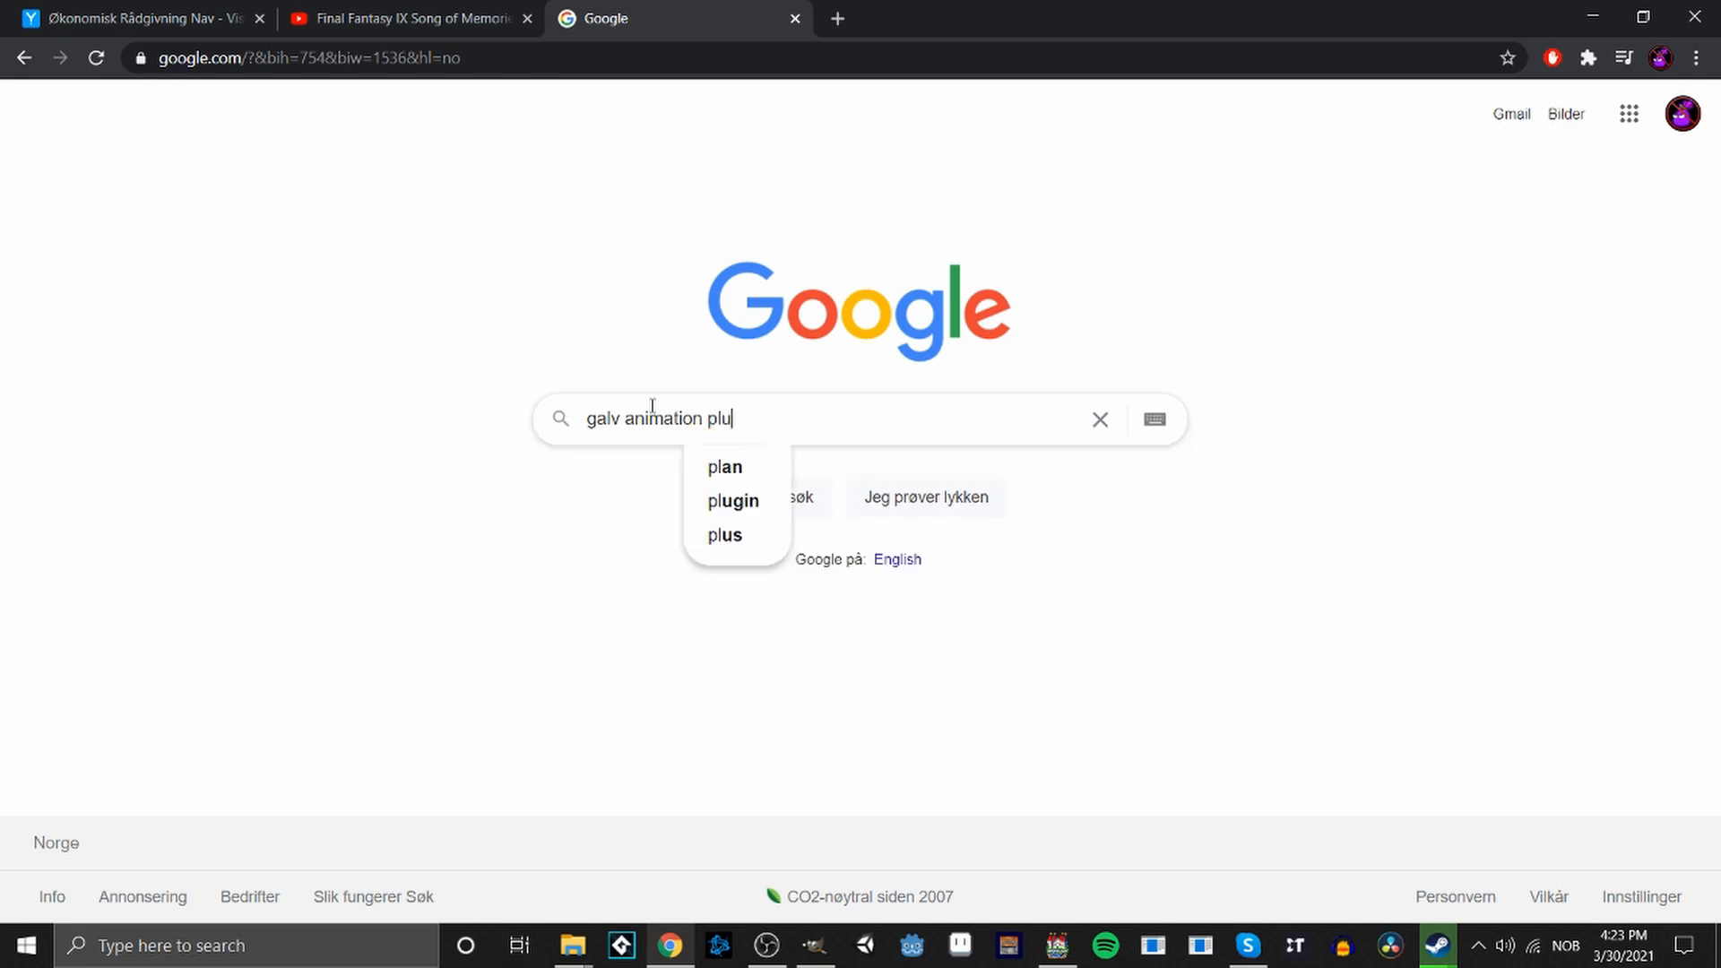
pyautogui.write('gin mv')
pyautogui.press('Return')
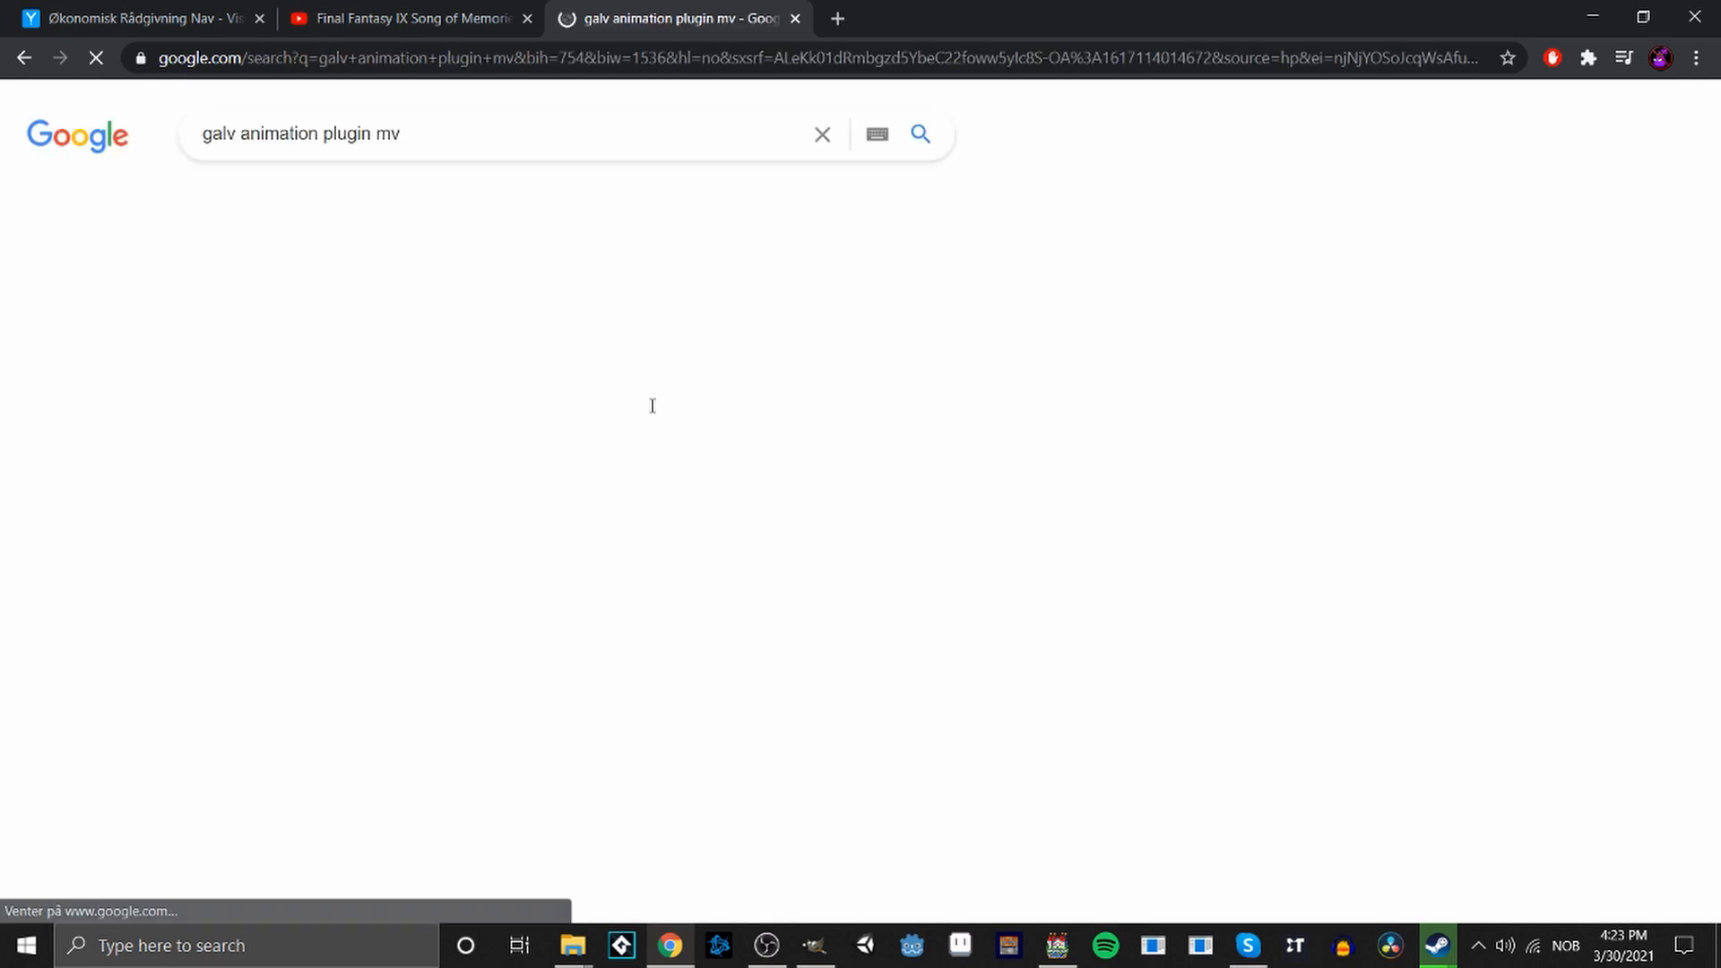
# Open the Galv's Character Animations page on galvs-scripts.com from the search results instead of the forum thread.
pyautogui.click(343, 330)
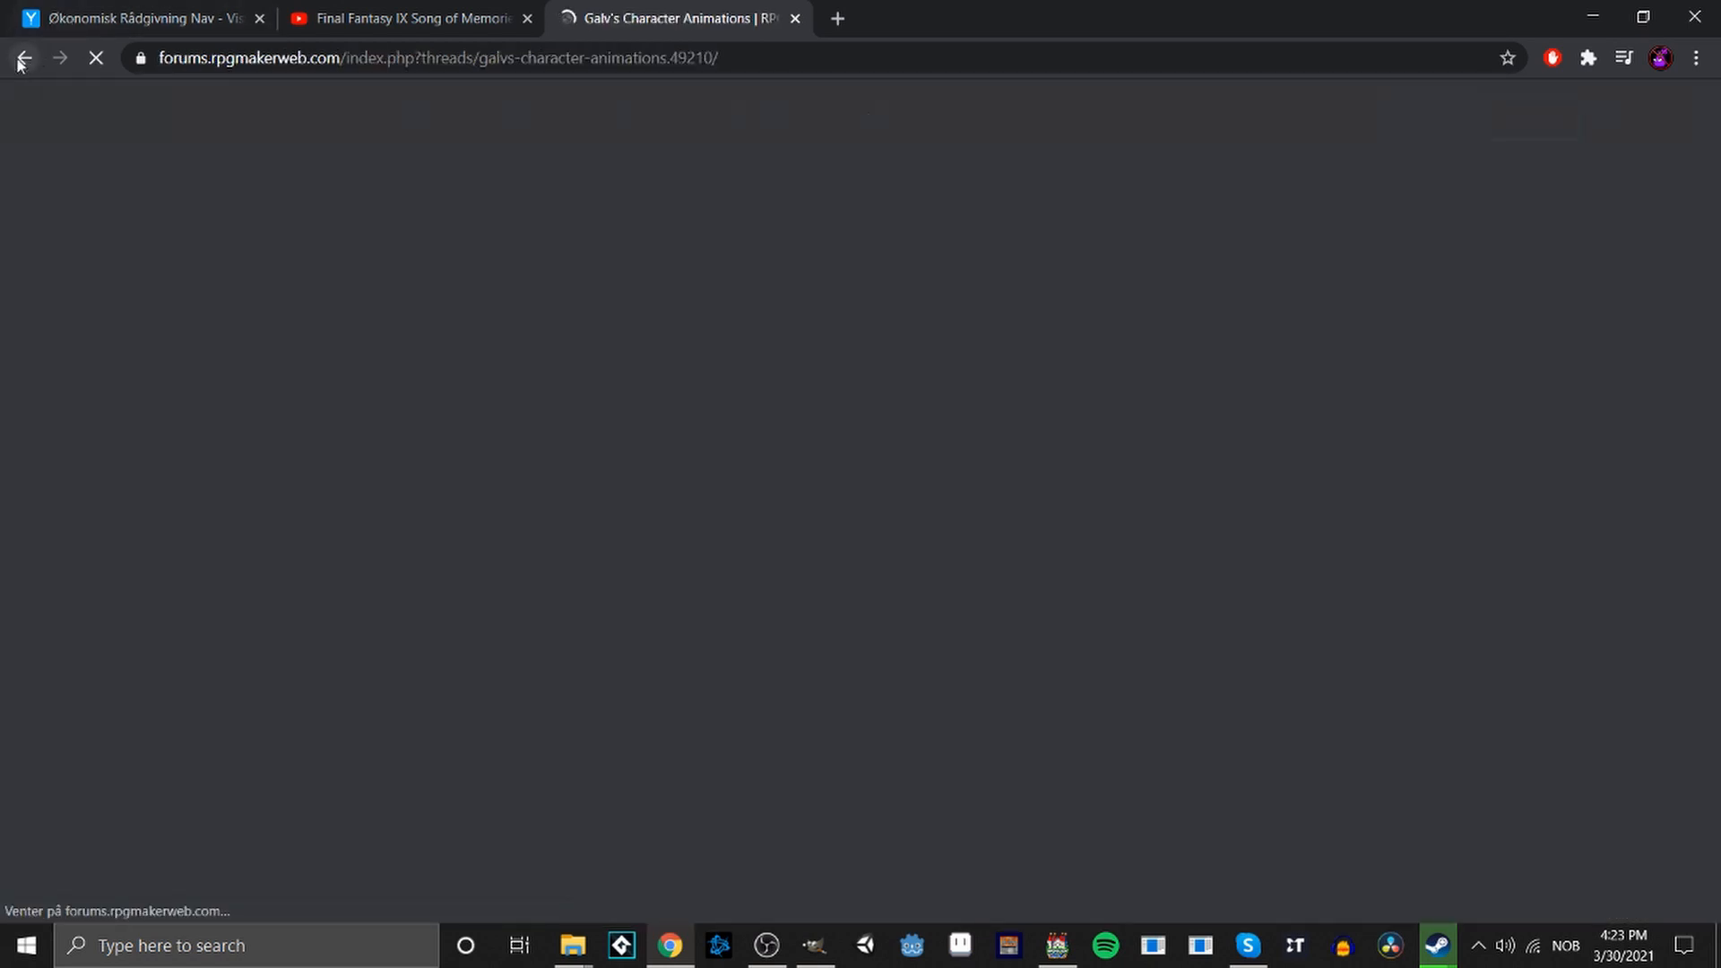
pyautogui.click(24, 58)
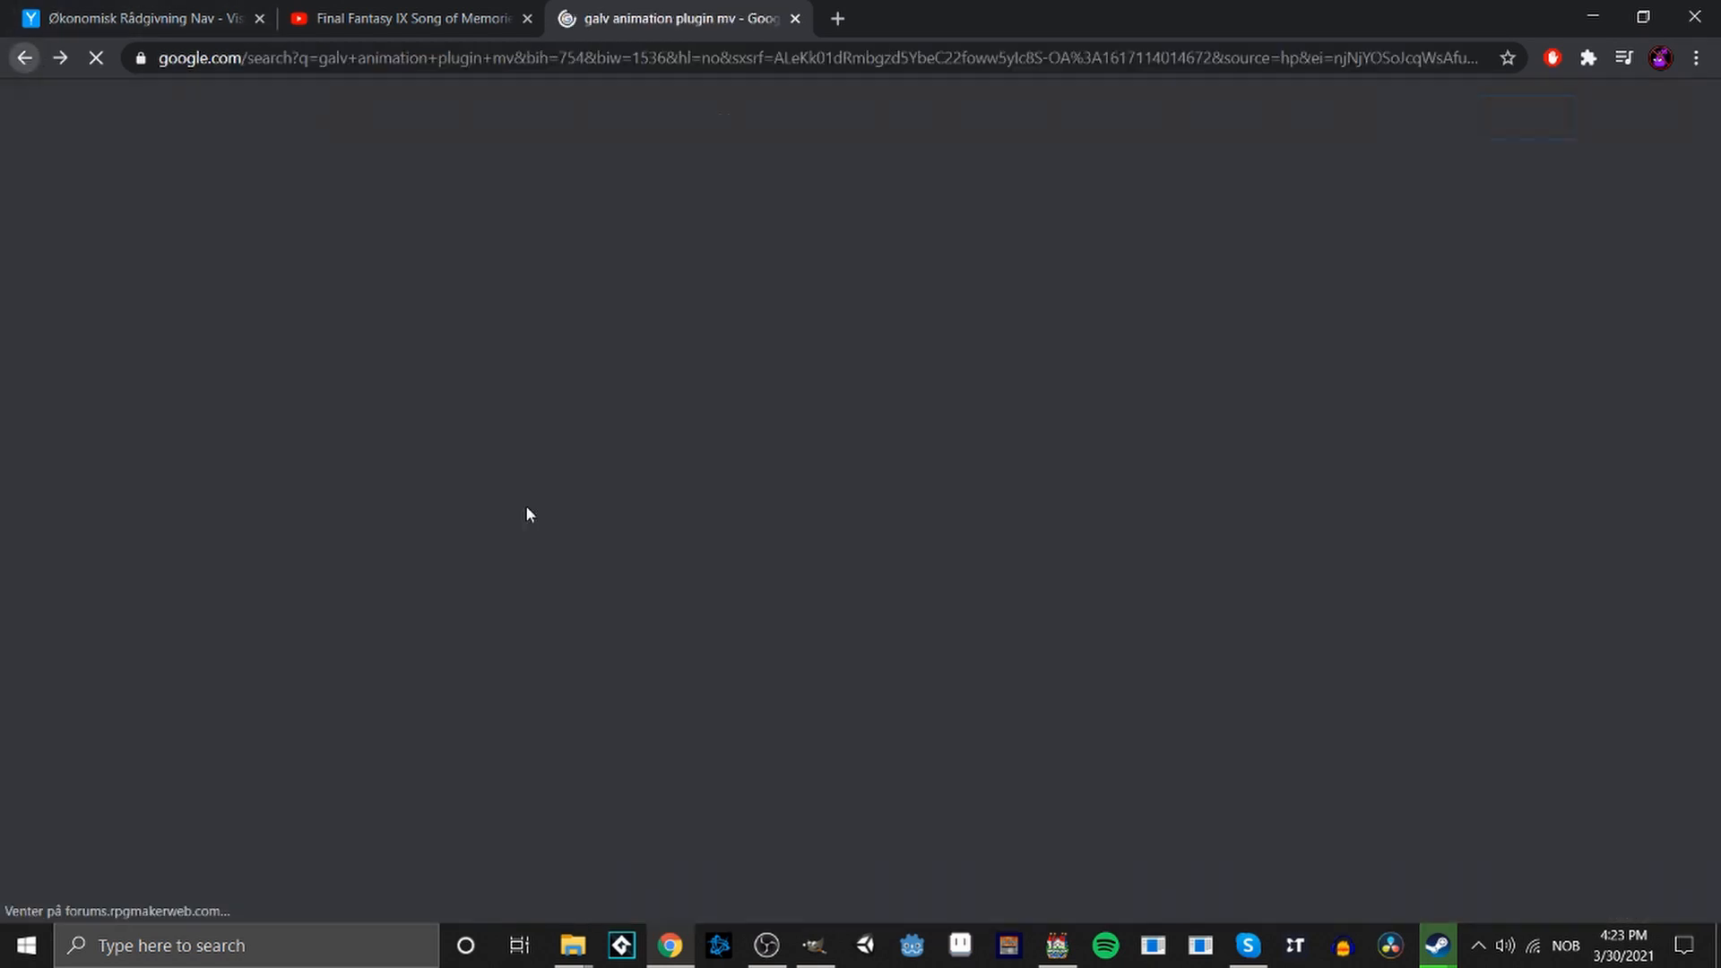
pyautogui.click(376, 496)
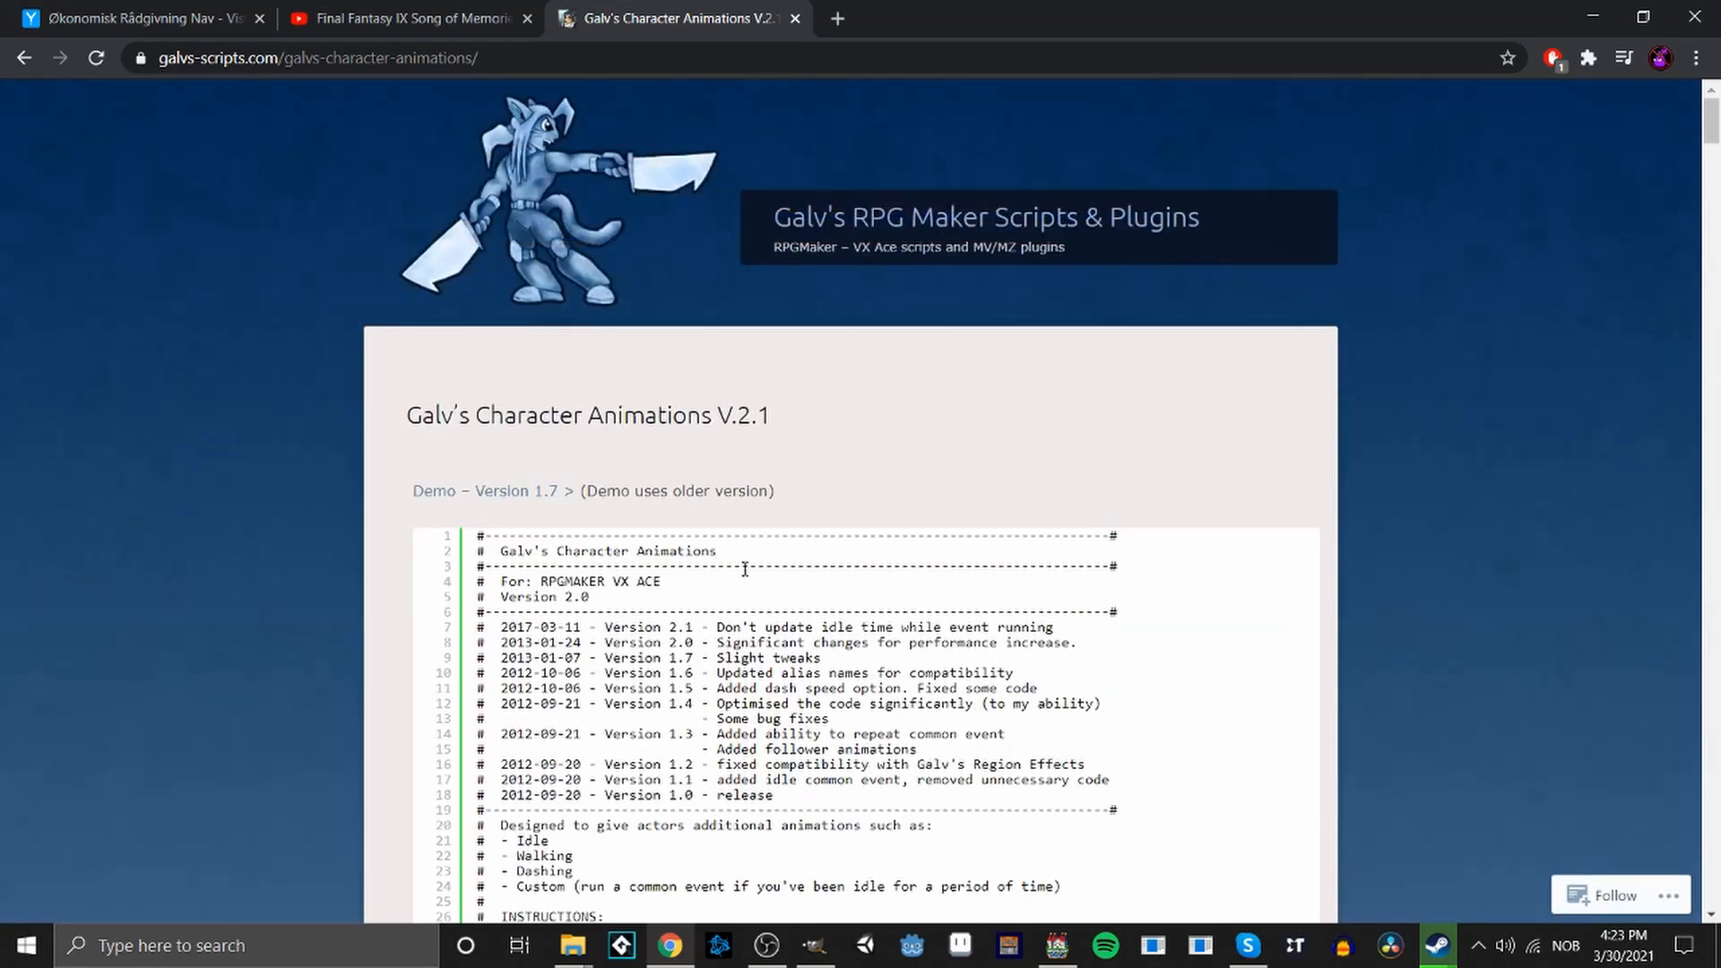
# Save the Galv's Character Animations V.2.1 page as a complete web page in the Desktop folder.
pyautogui.scroll(-1, 822, 639)
pyautogui.rightClick(831, 616)
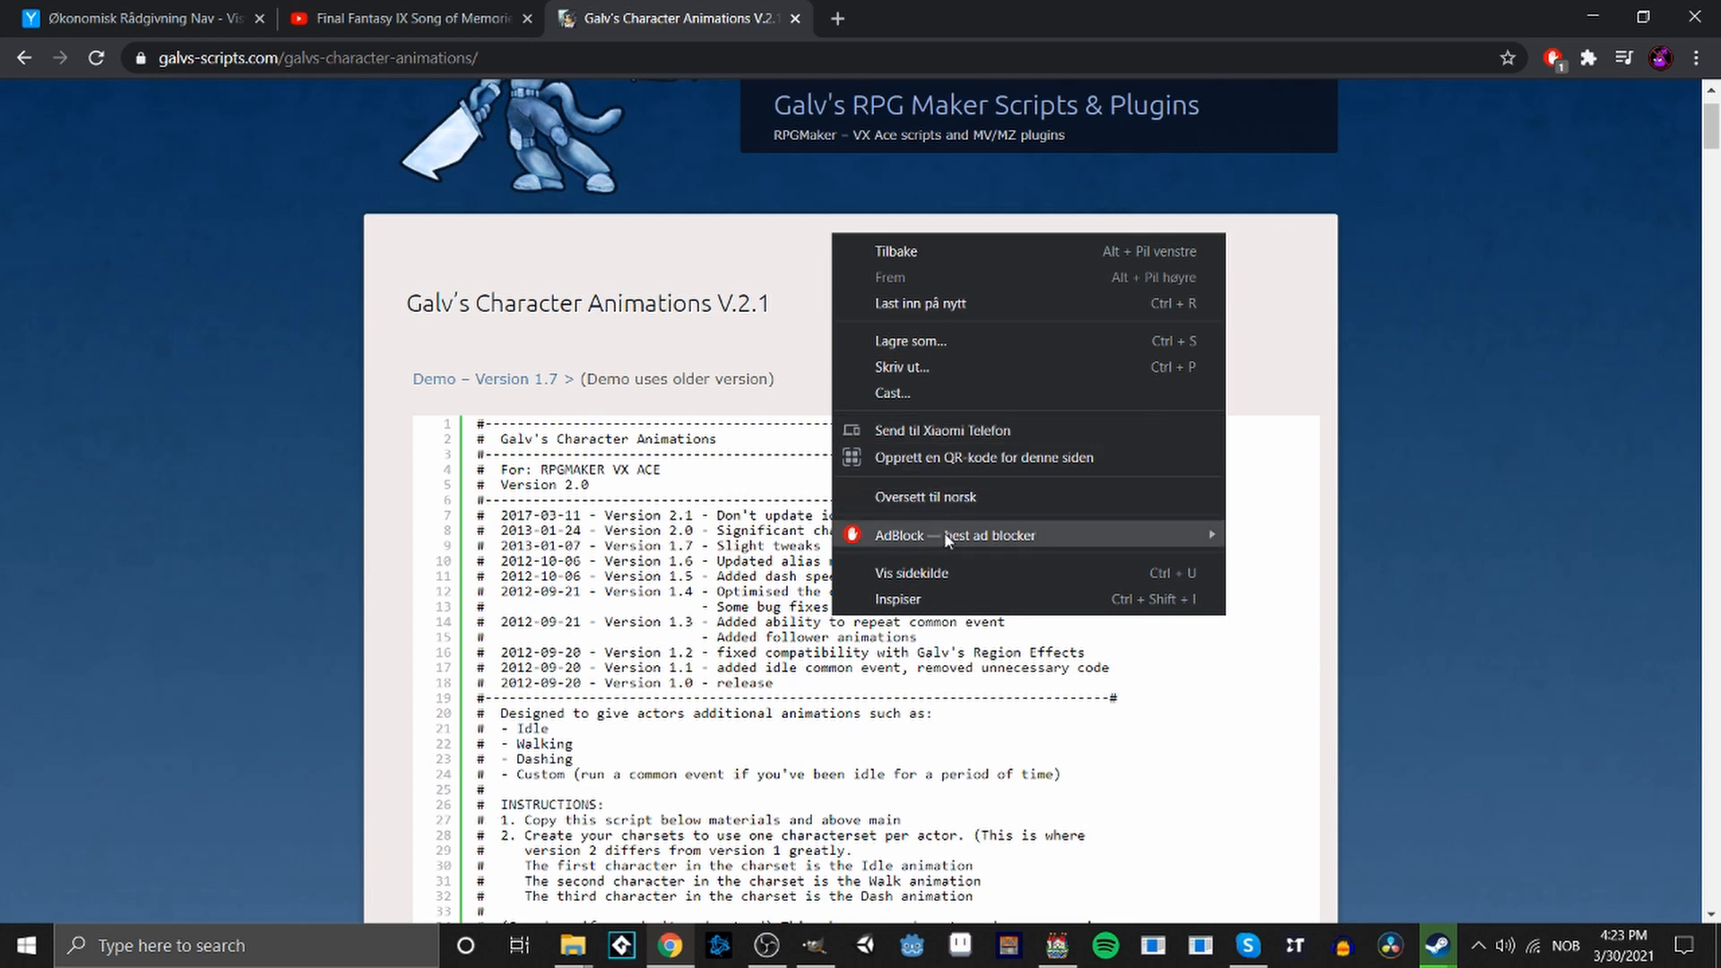
pyautogui.click(950, 346)
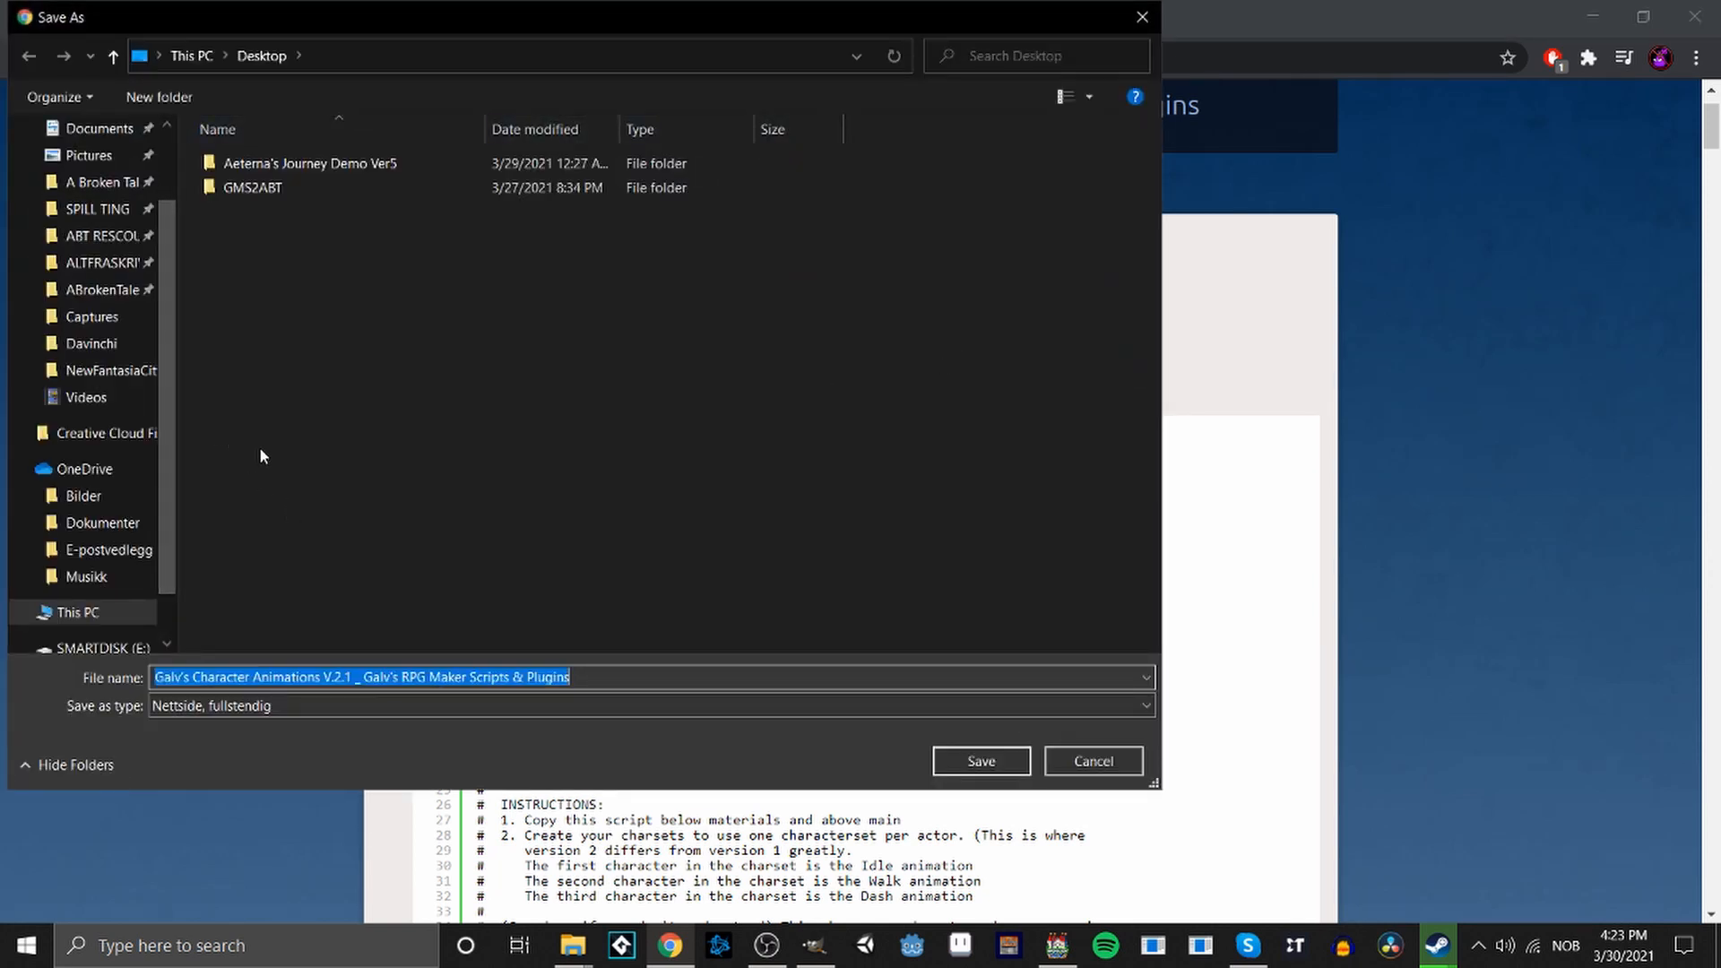
pyautogui.scroll(2, 125, 260)
pyautogui.click(93, 175)
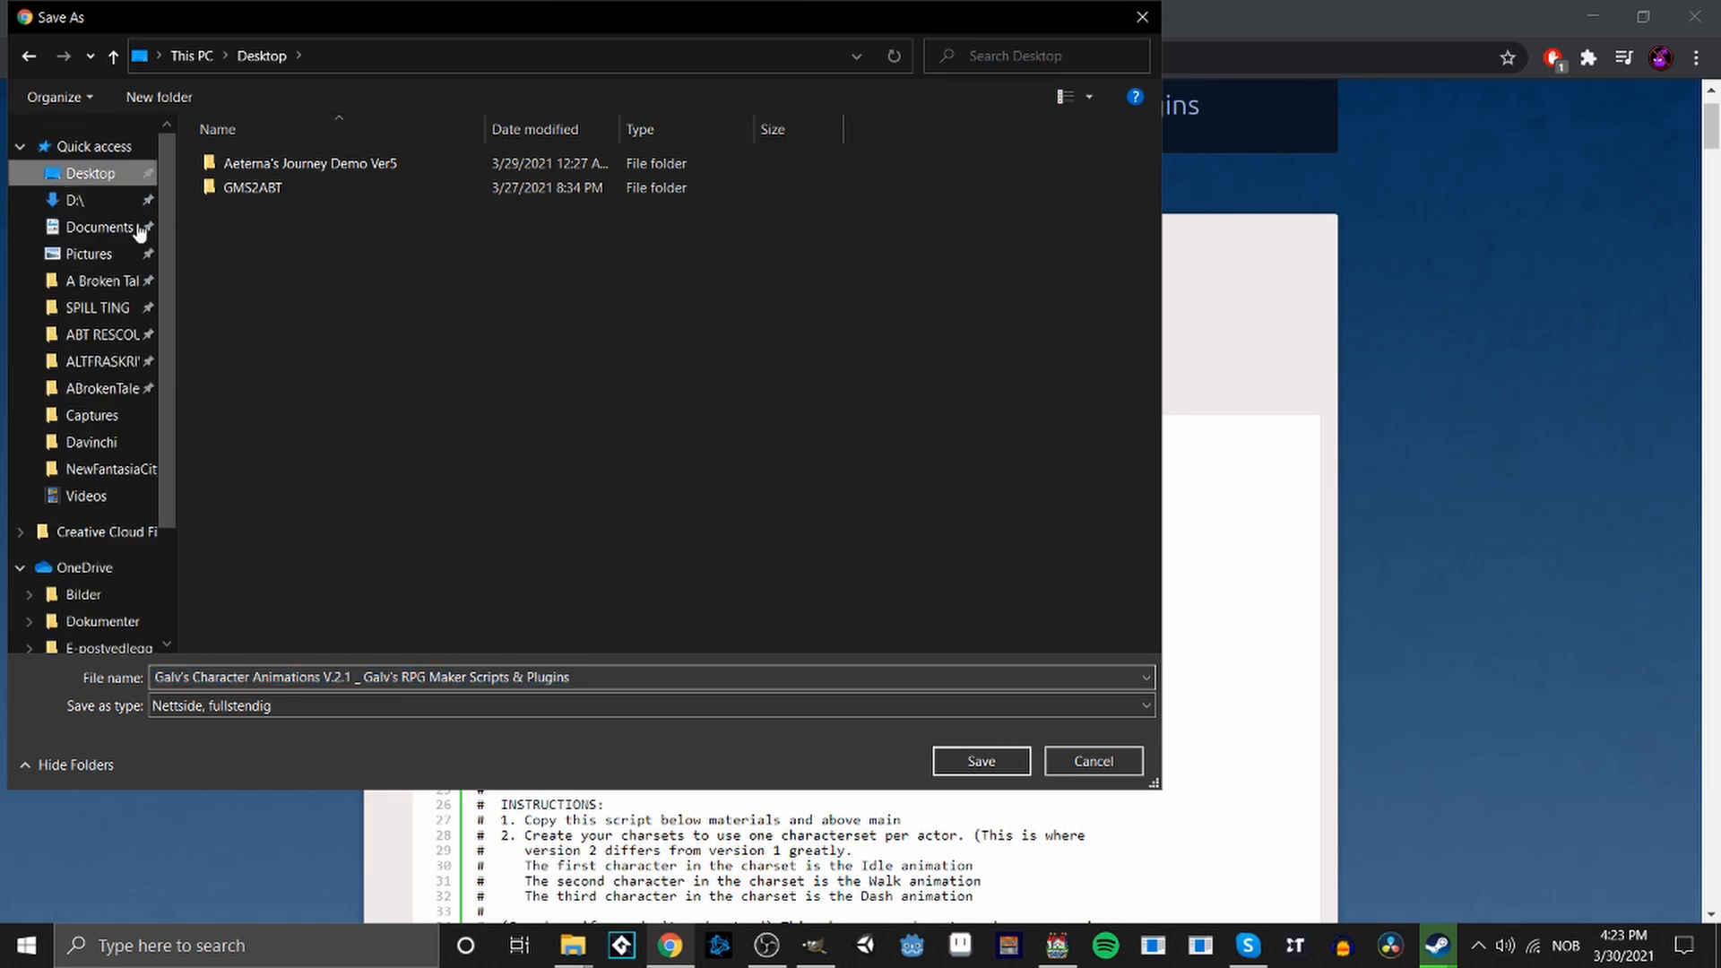
pyautogui.click(986, 764)
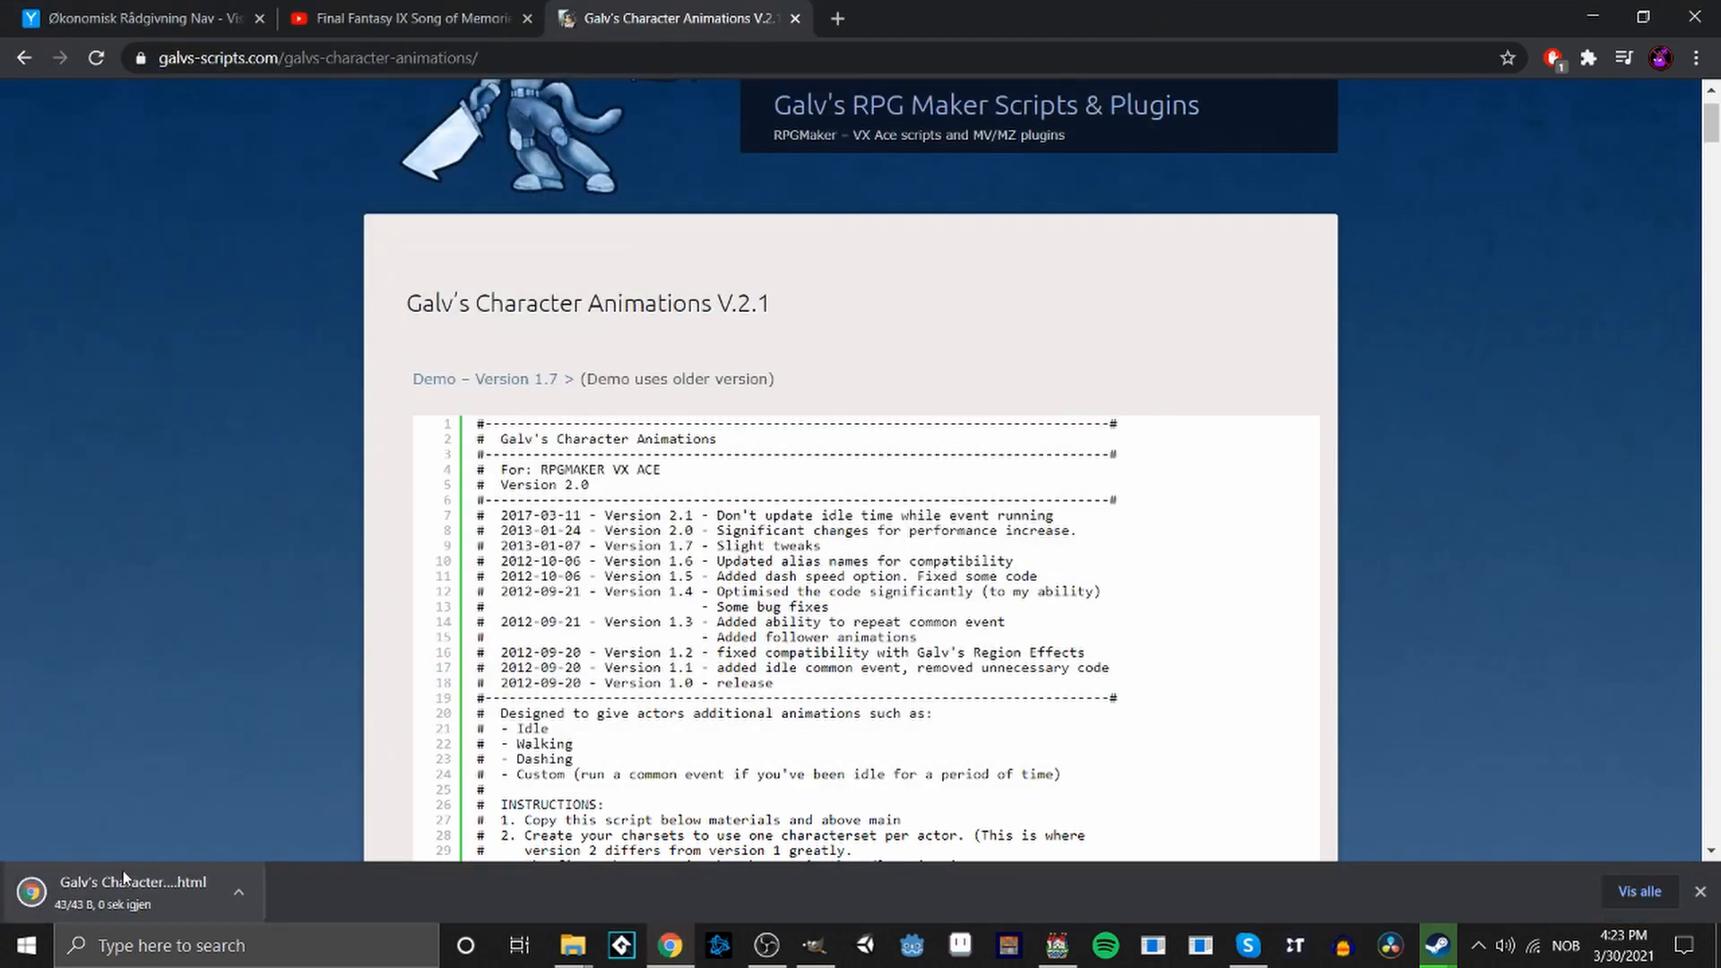
# Review the Character Animations V.2.1 script listing and its instructions down to the end of the code.
pyautogui.scroll(-10, 843, 513)
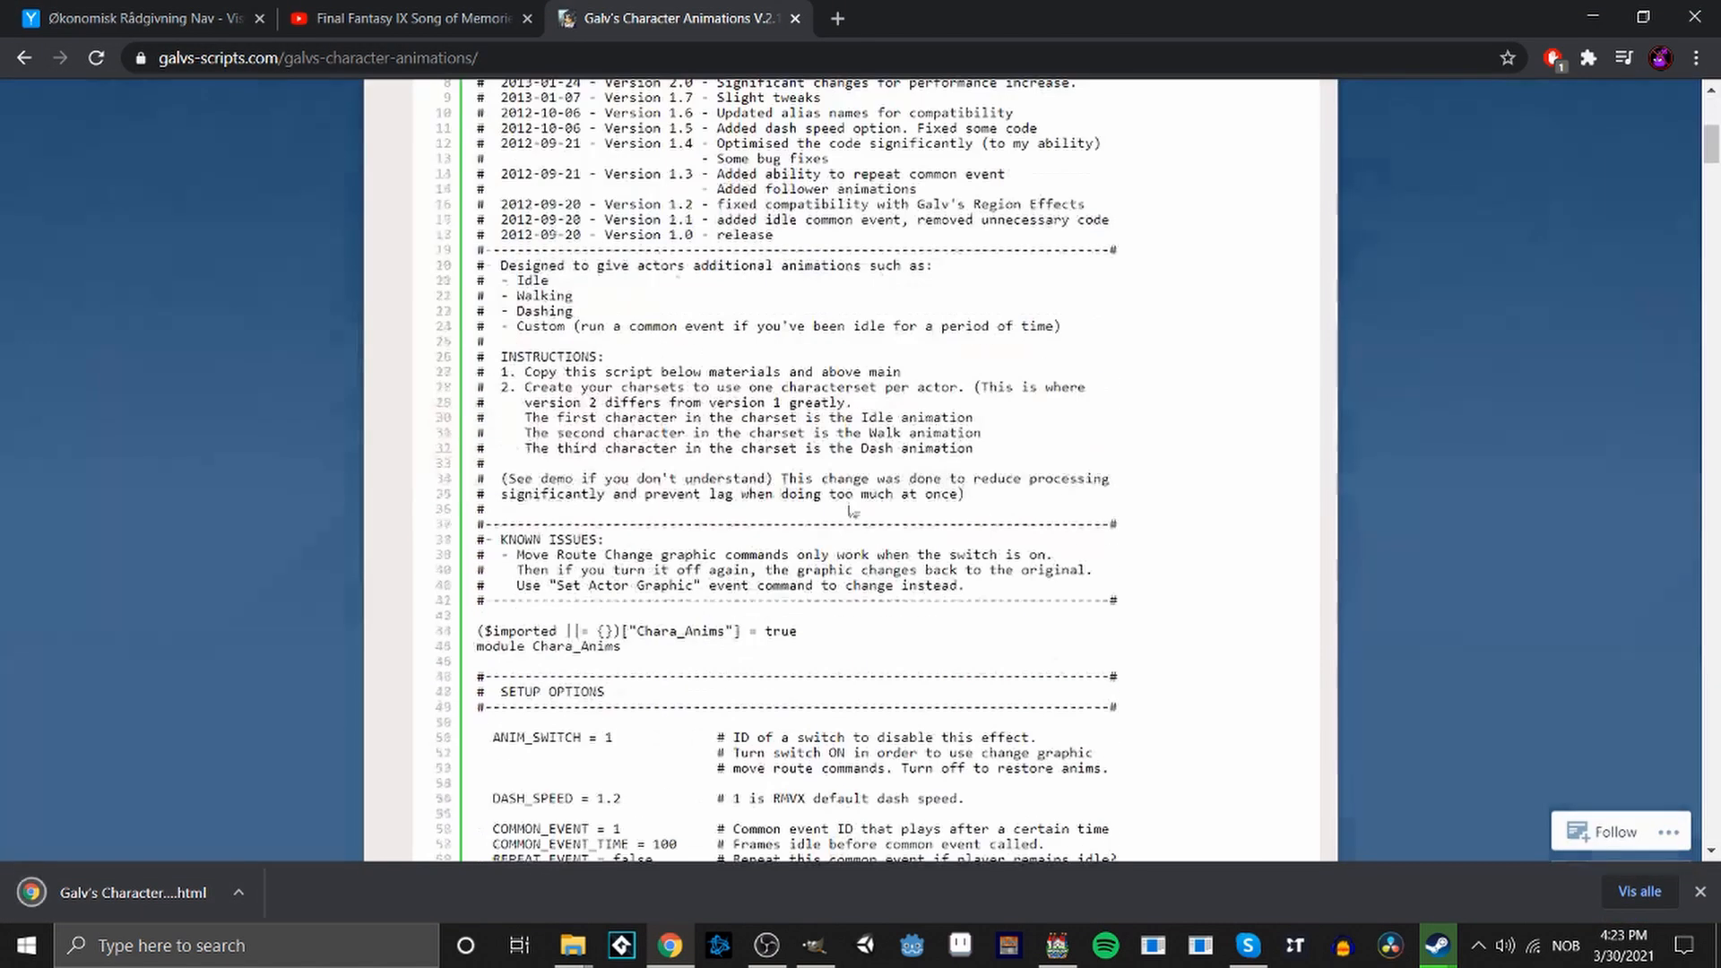
pyautogui.scroll(-6, 1095, 499)
pyautogui.scroll(17, 1003, 600)
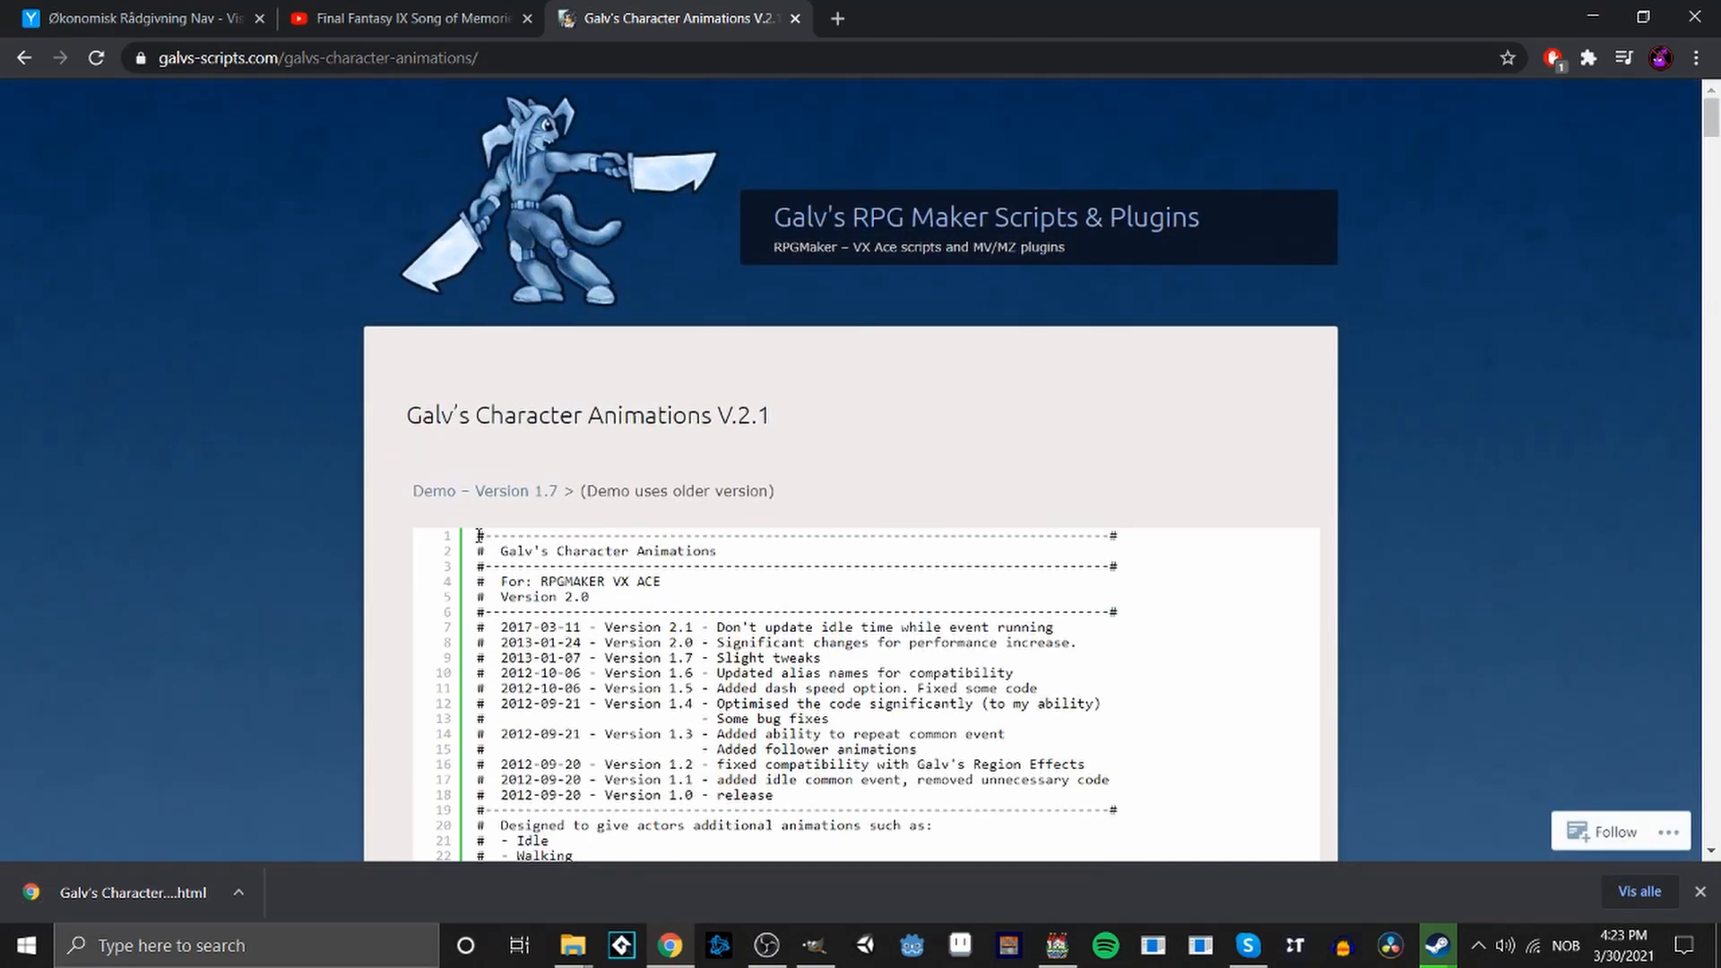
pyautogui.moveTo(479, 535); pyautogui.dragTo(1099, 306)
pyautogui.rightClick(728, 264)
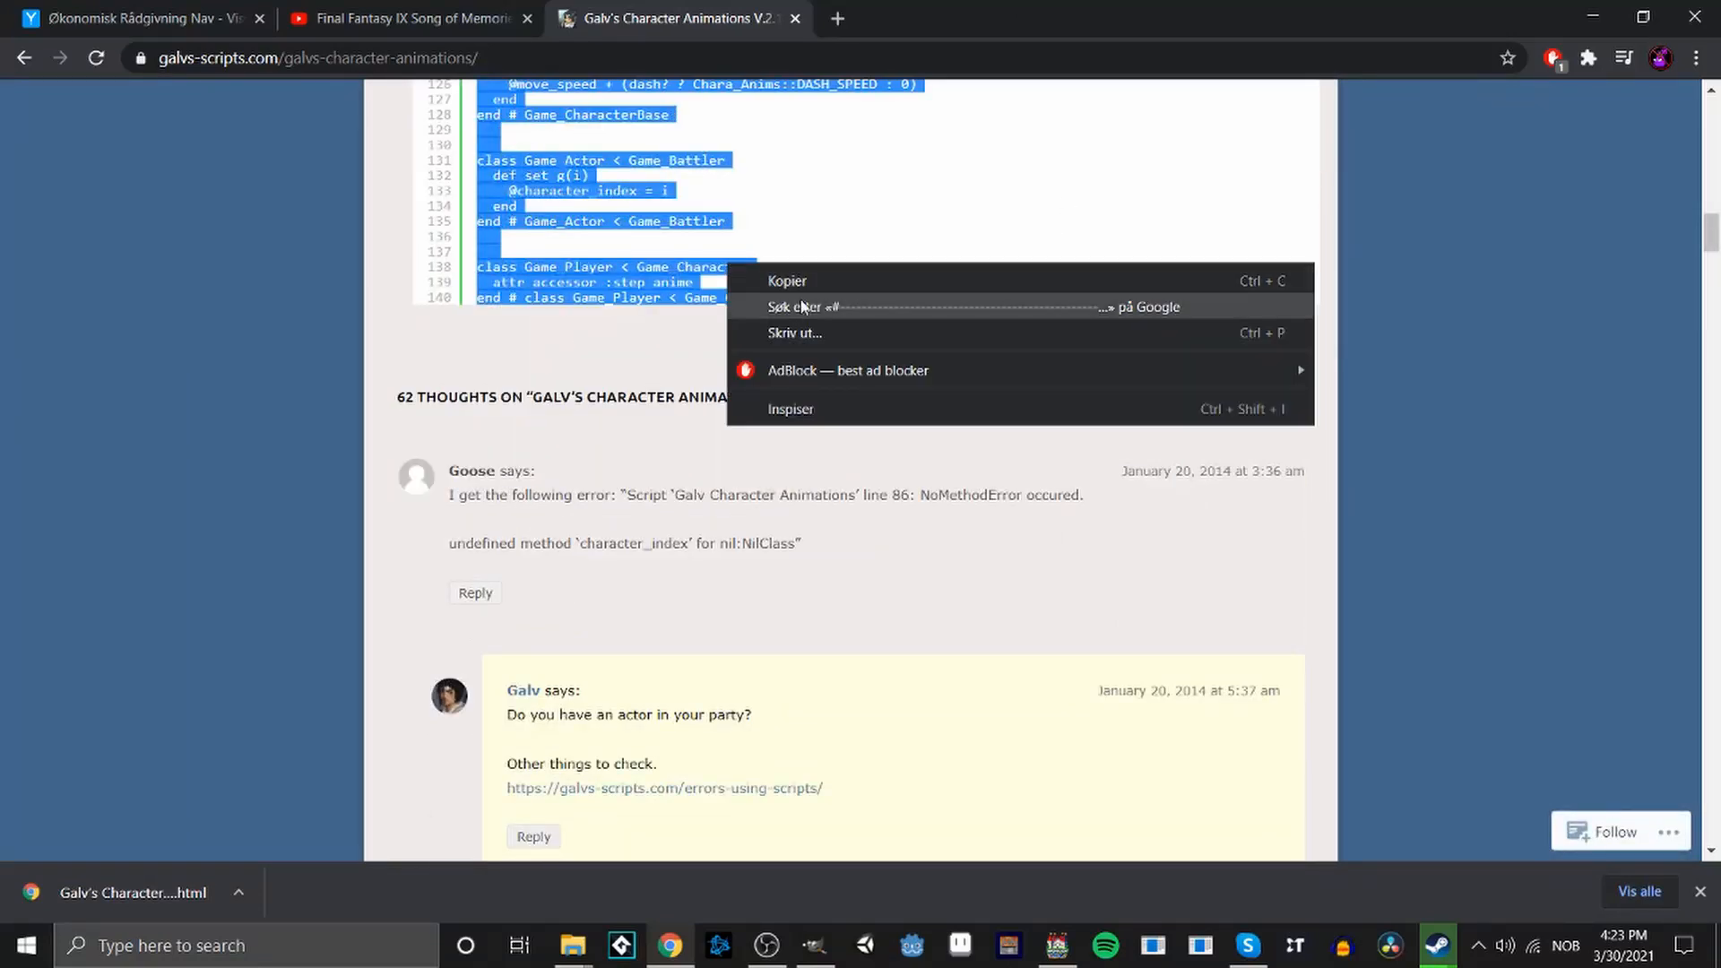
pyautogui.click(196, 434)
pyautogui.scroll(20, 339, 455)
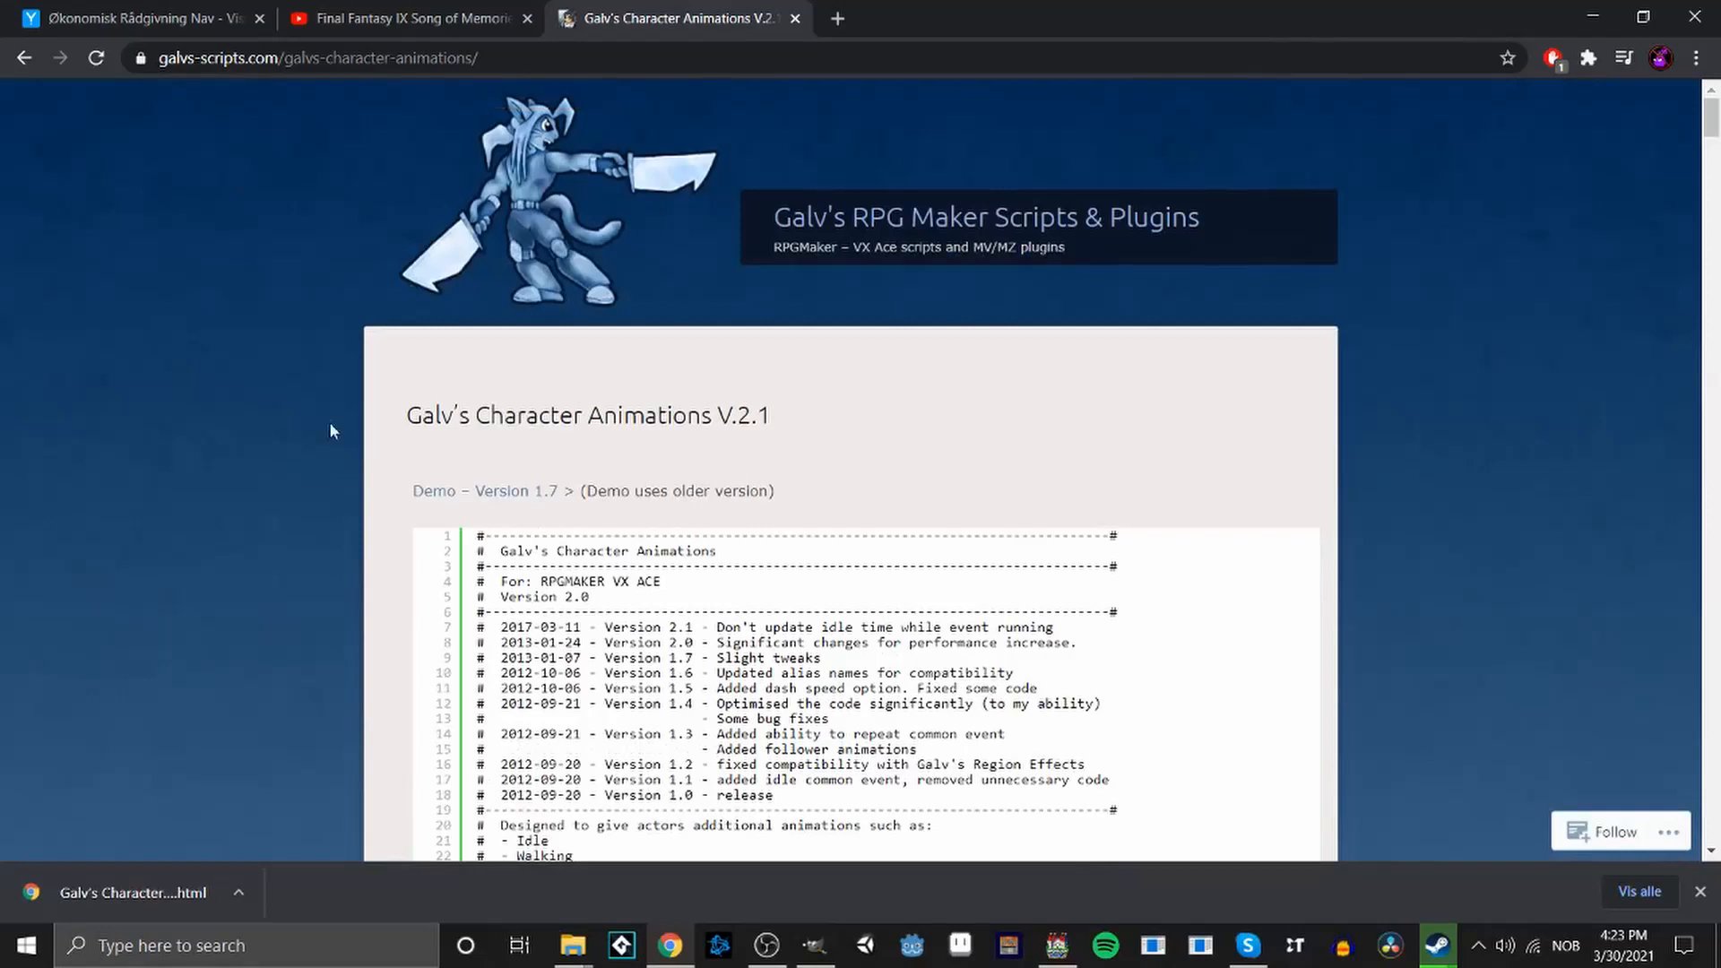
# Browse the site's RMMV plugin categories and open Character Animations under MV Audio/Visual Effects.
pyautogui.click(884, 223)
pyautogui.scroll(-5, 887, 404)
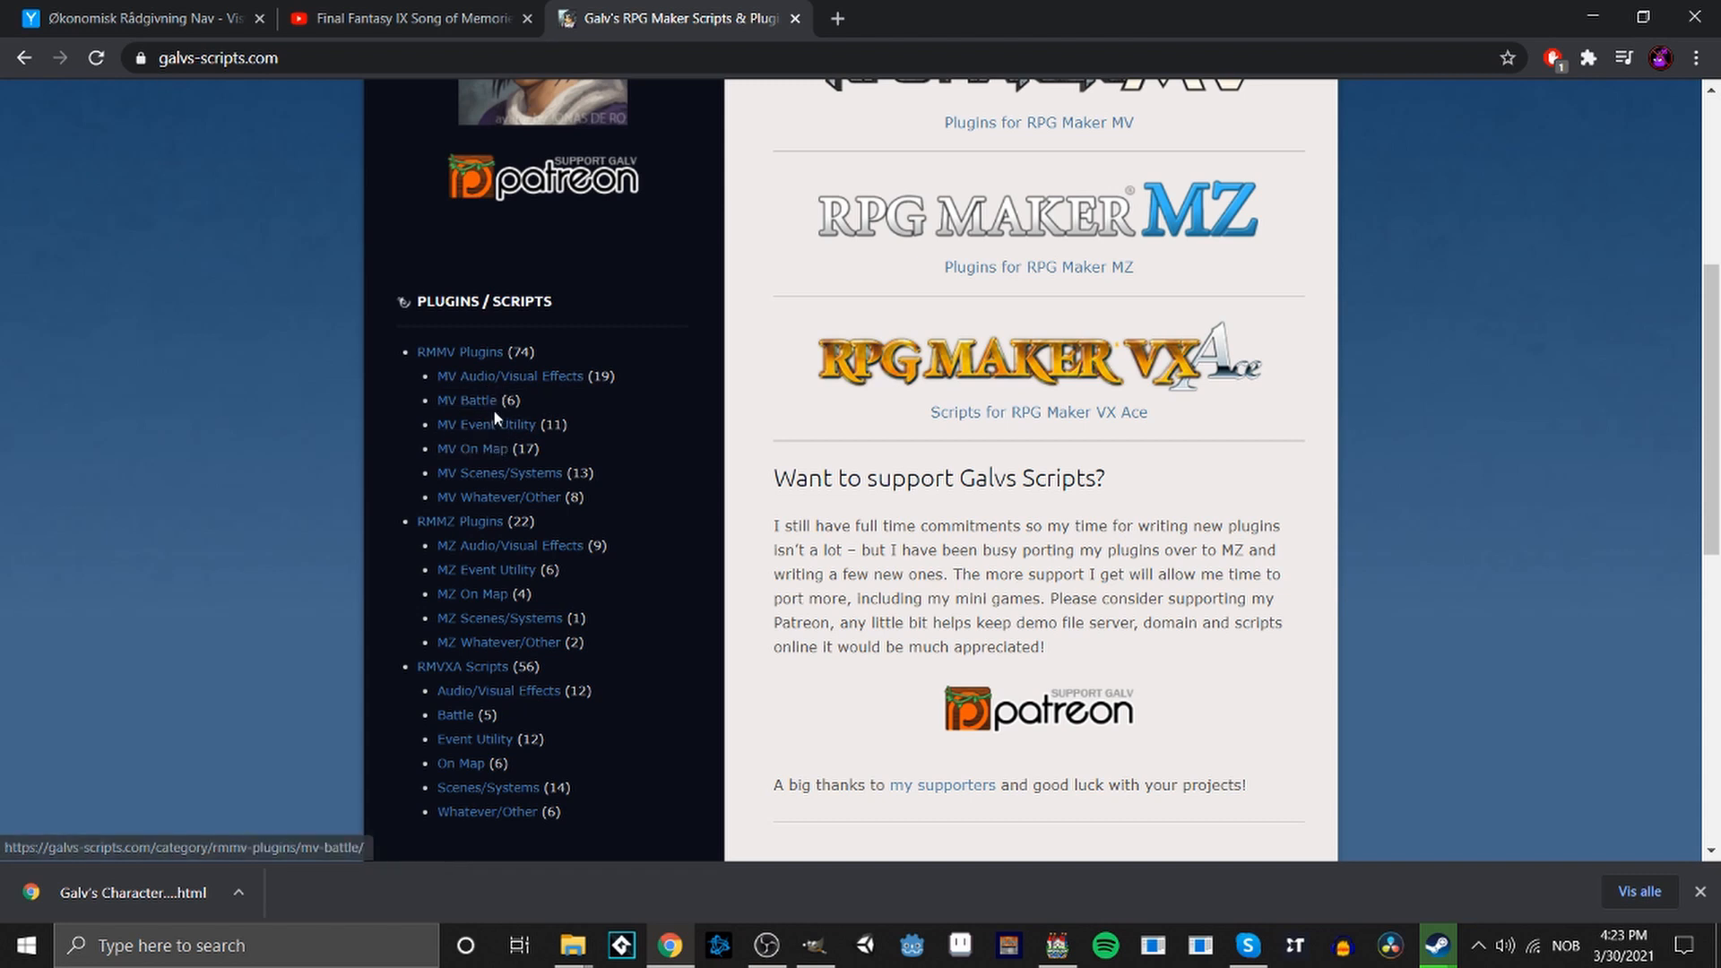
pyautogui.click(487, 455)
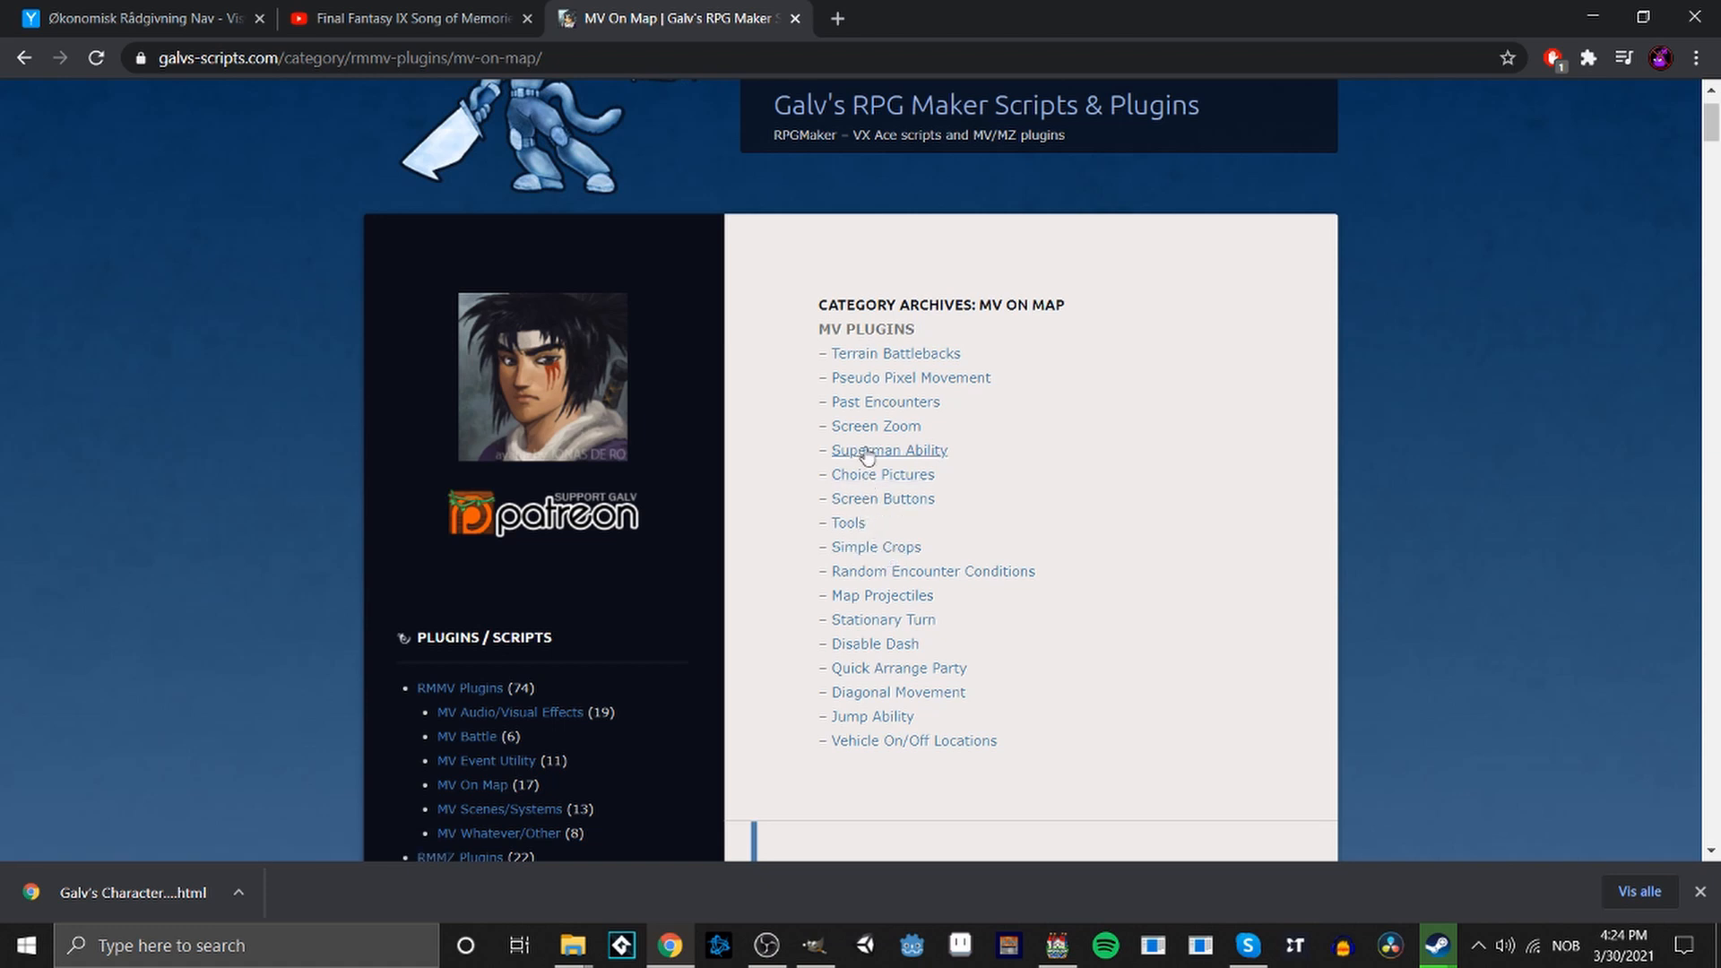
pyautogui.scroll(-3, 679, 591)
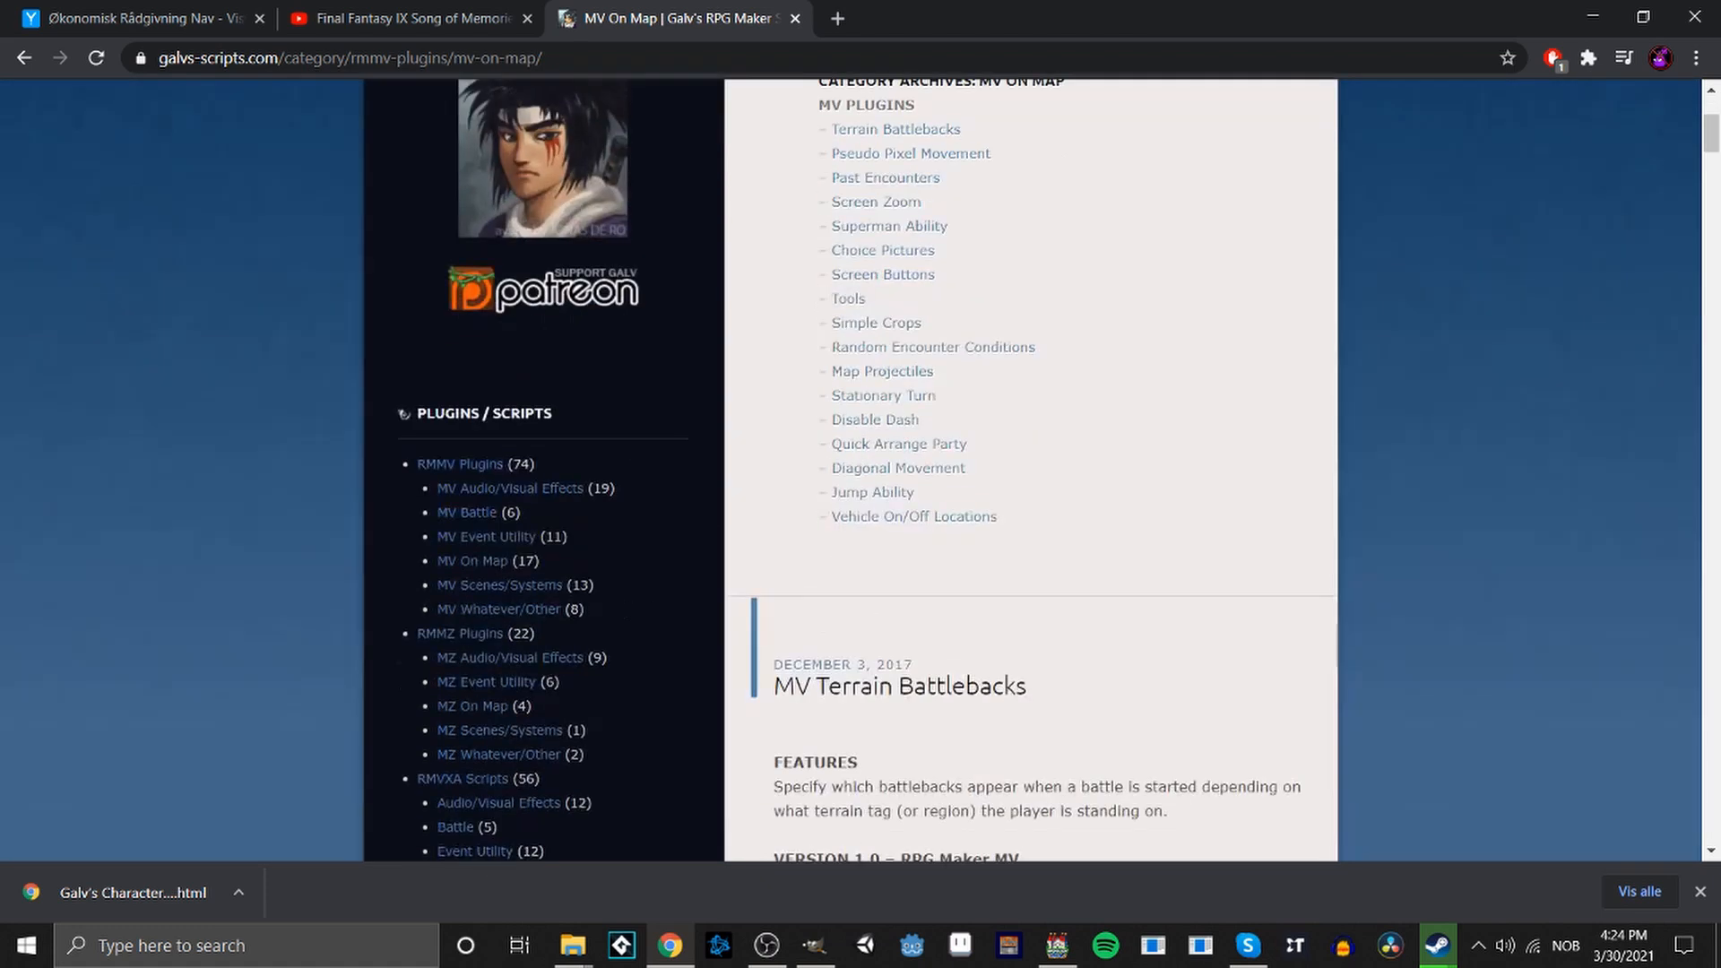
pyautogui.click(523, 491)
pyautogui.scroll(-3, 797, 534)
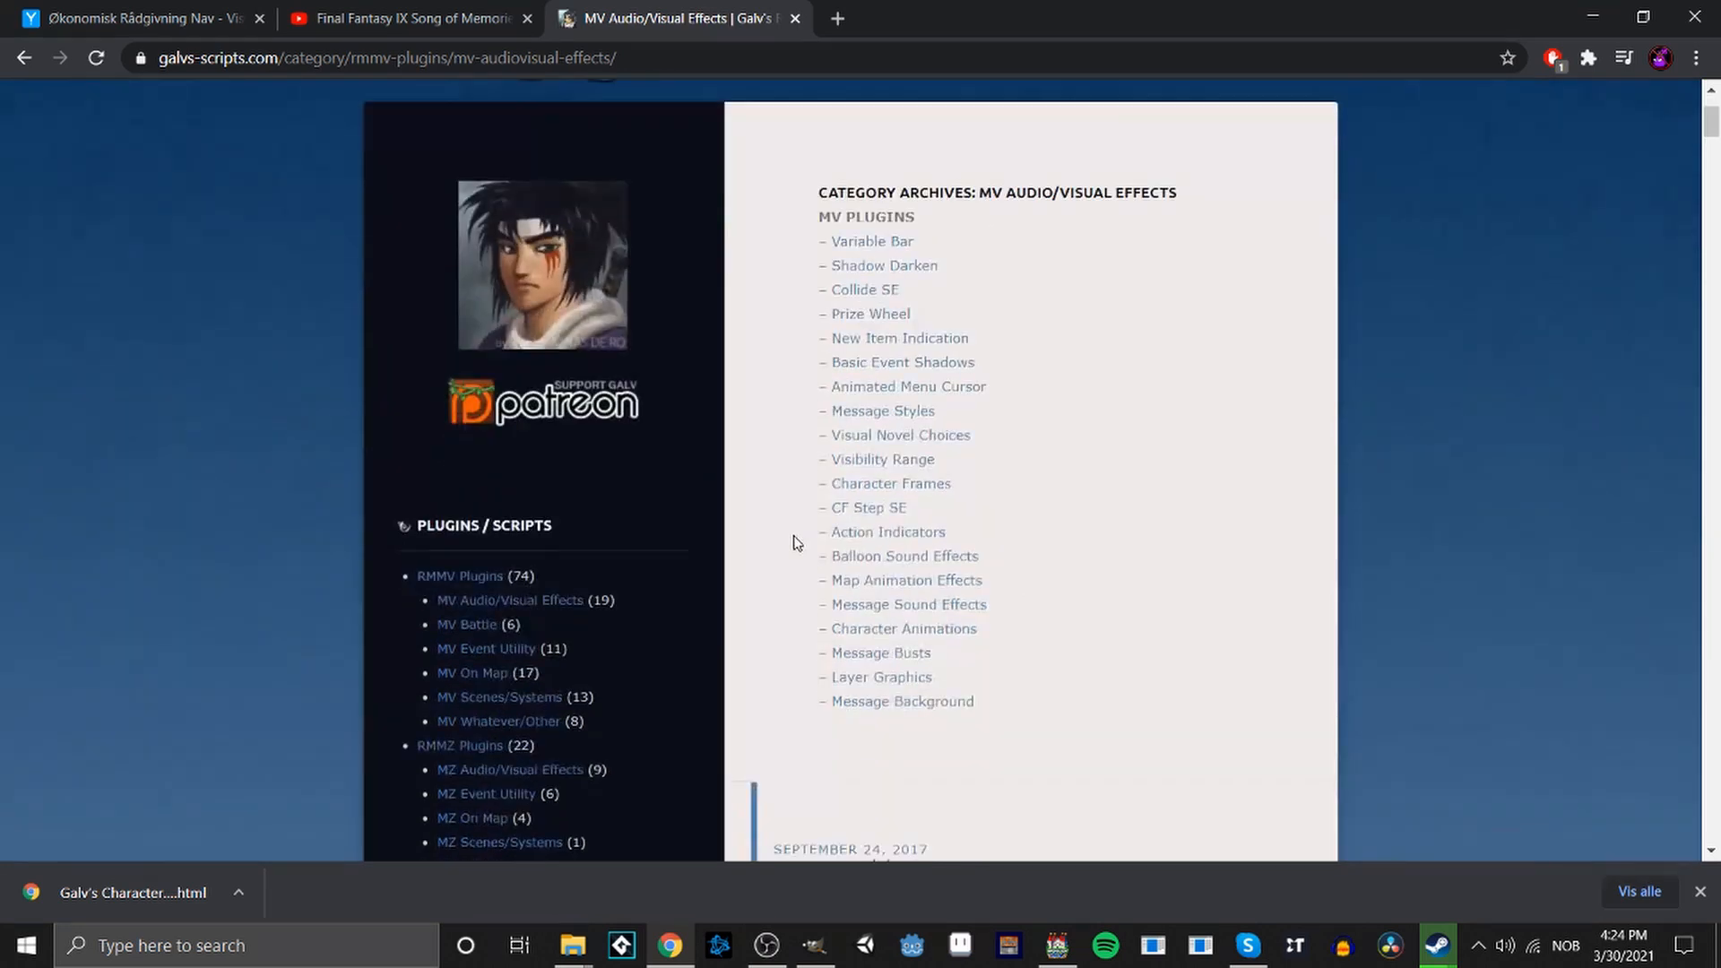
pyautogui.click(874, 631)
pyautogui.scroll(-3, 960, 623)
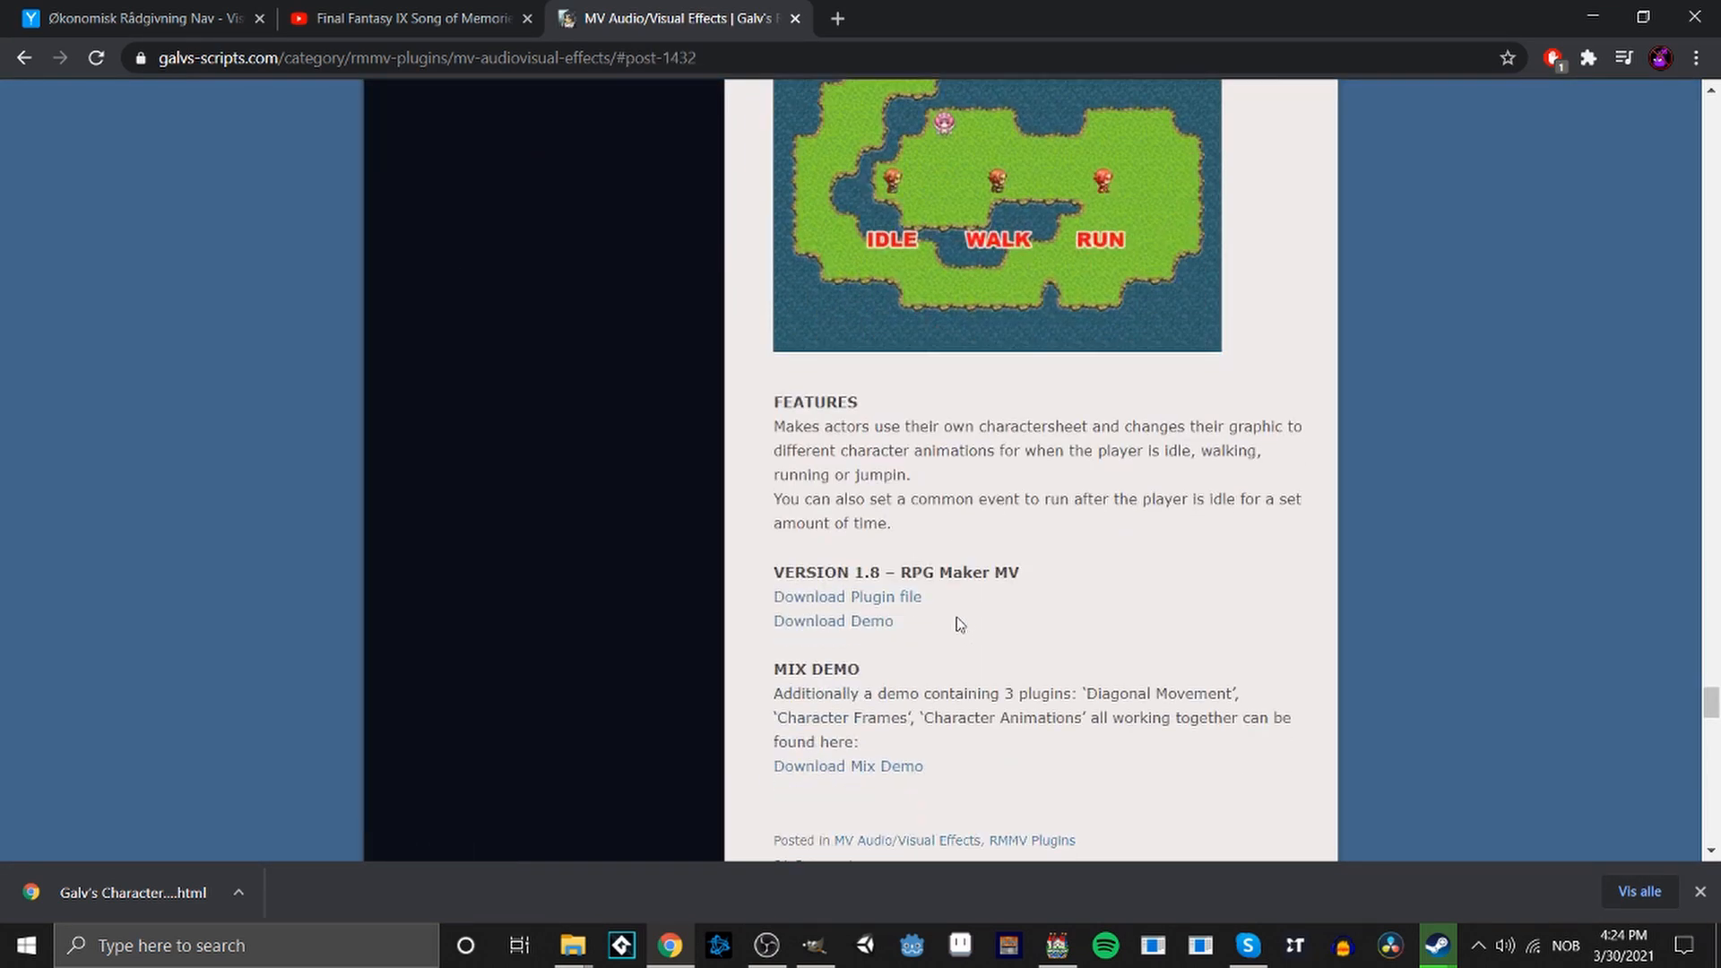
# Download the version 1.8 RPG Maker MV plugin file for Character Animations to the Desktop and show it in its folder.
pyautogui.click(874, 598)
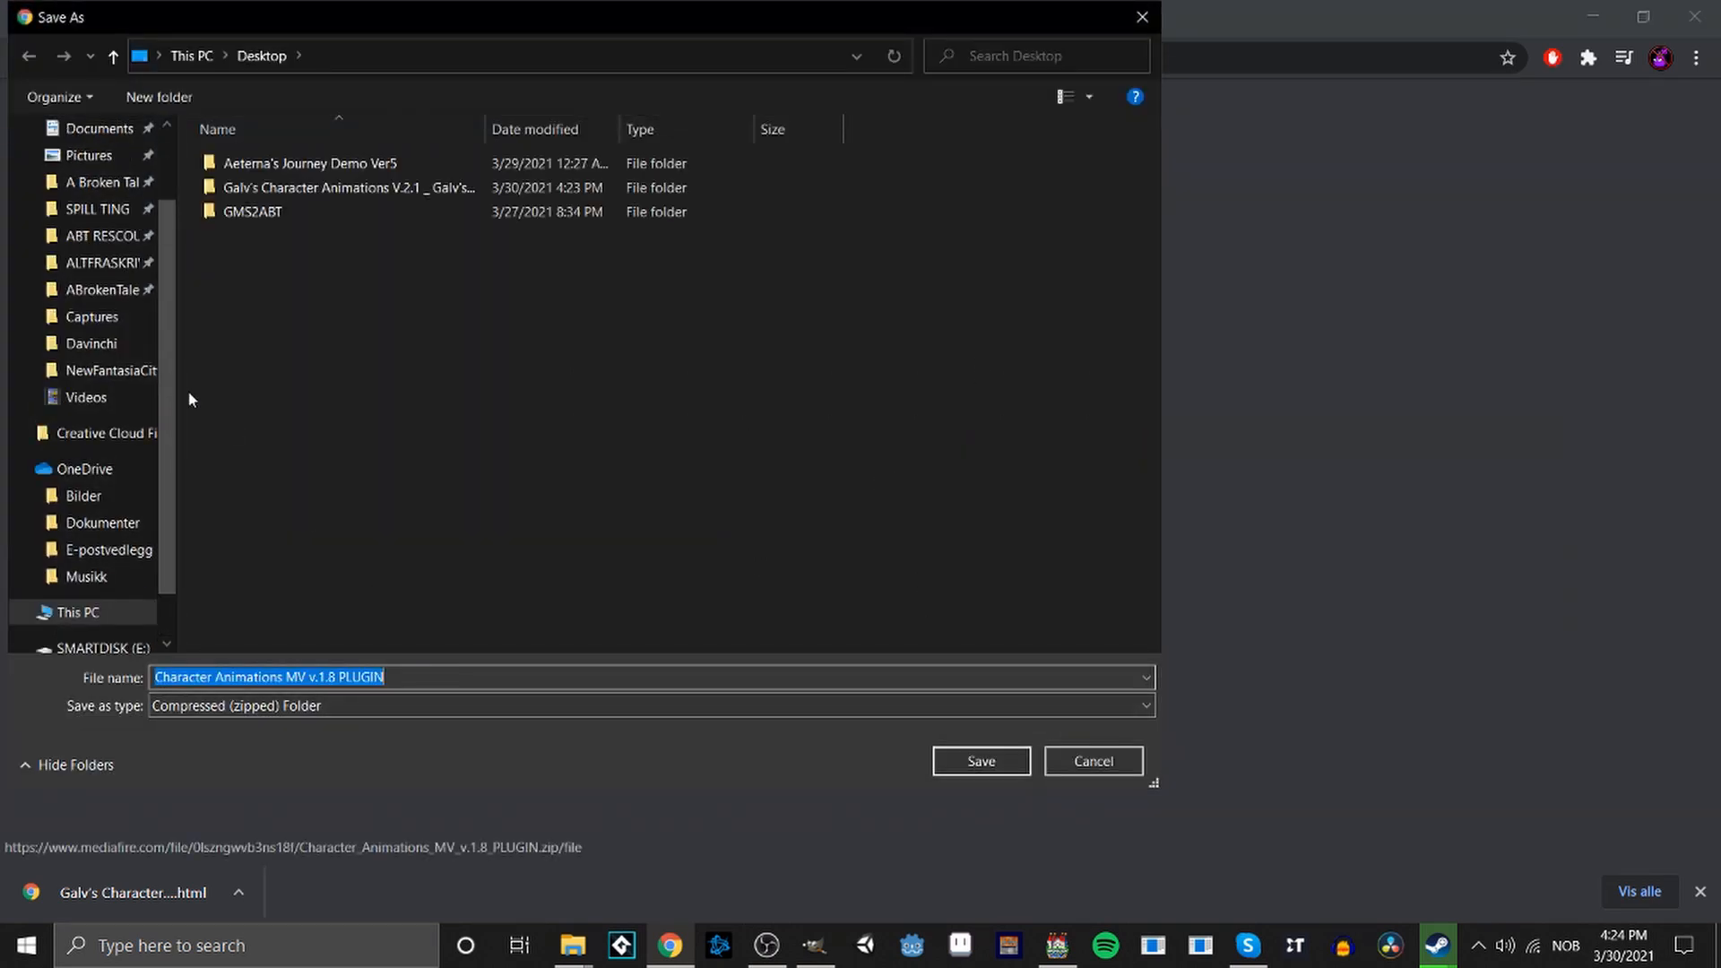
pyautogui.click(970, 769)
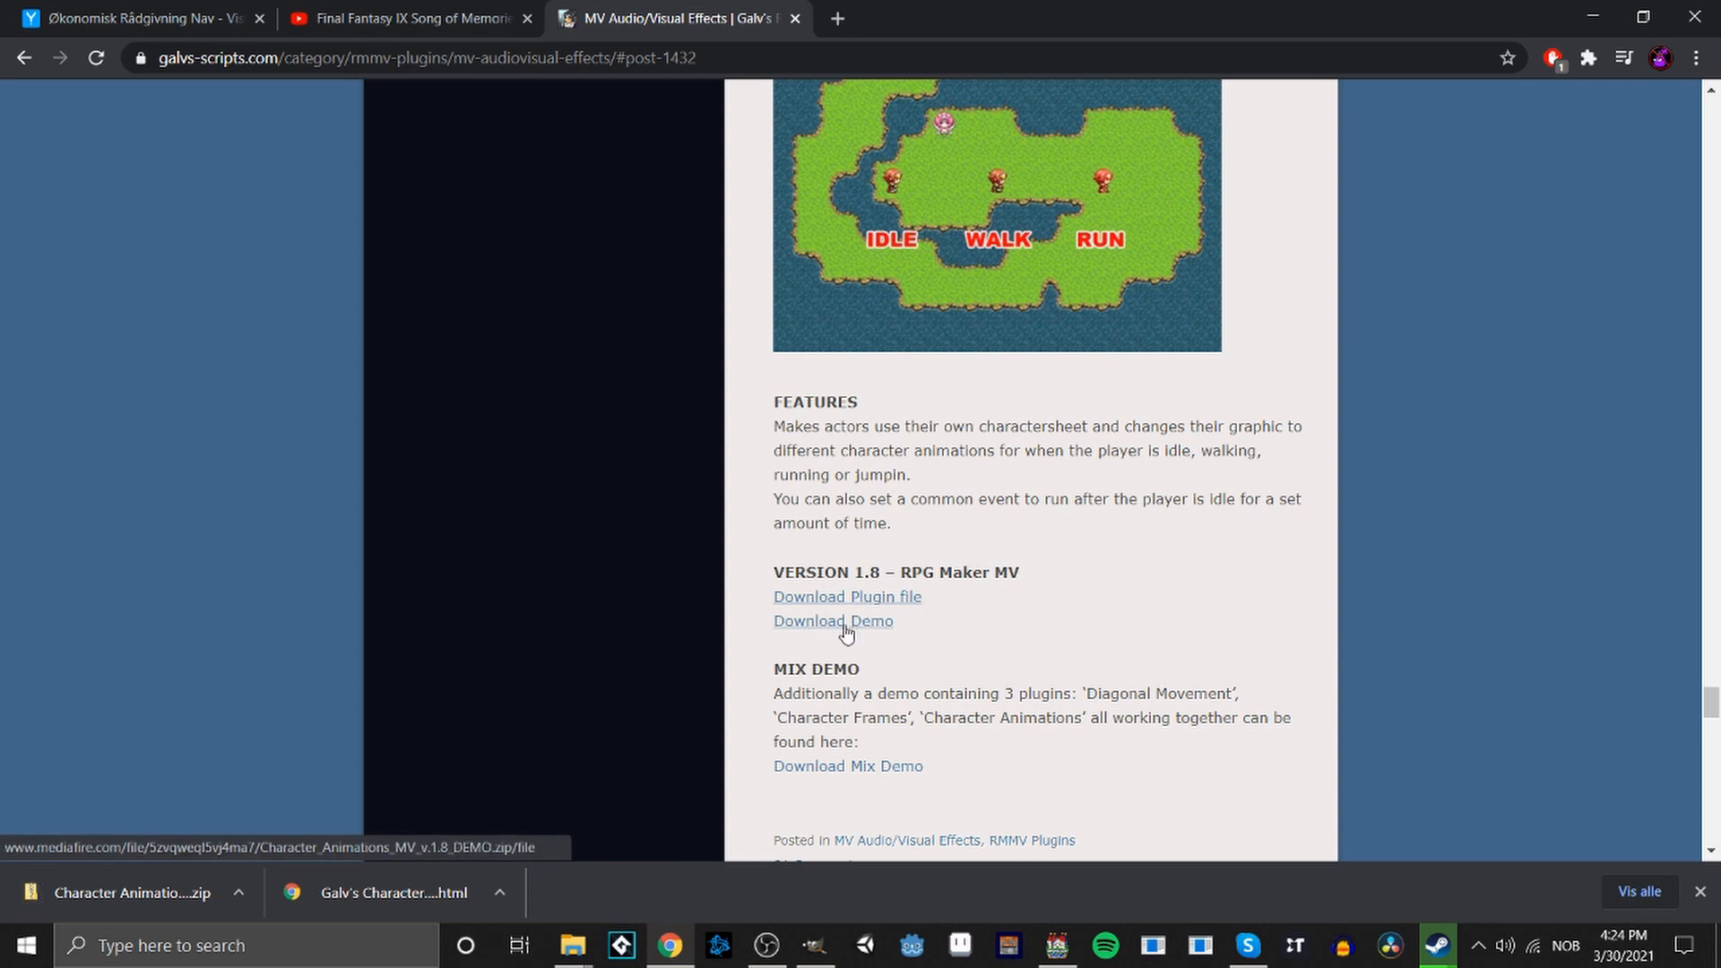
pyautogui.scroll(-20, 1058, 695)
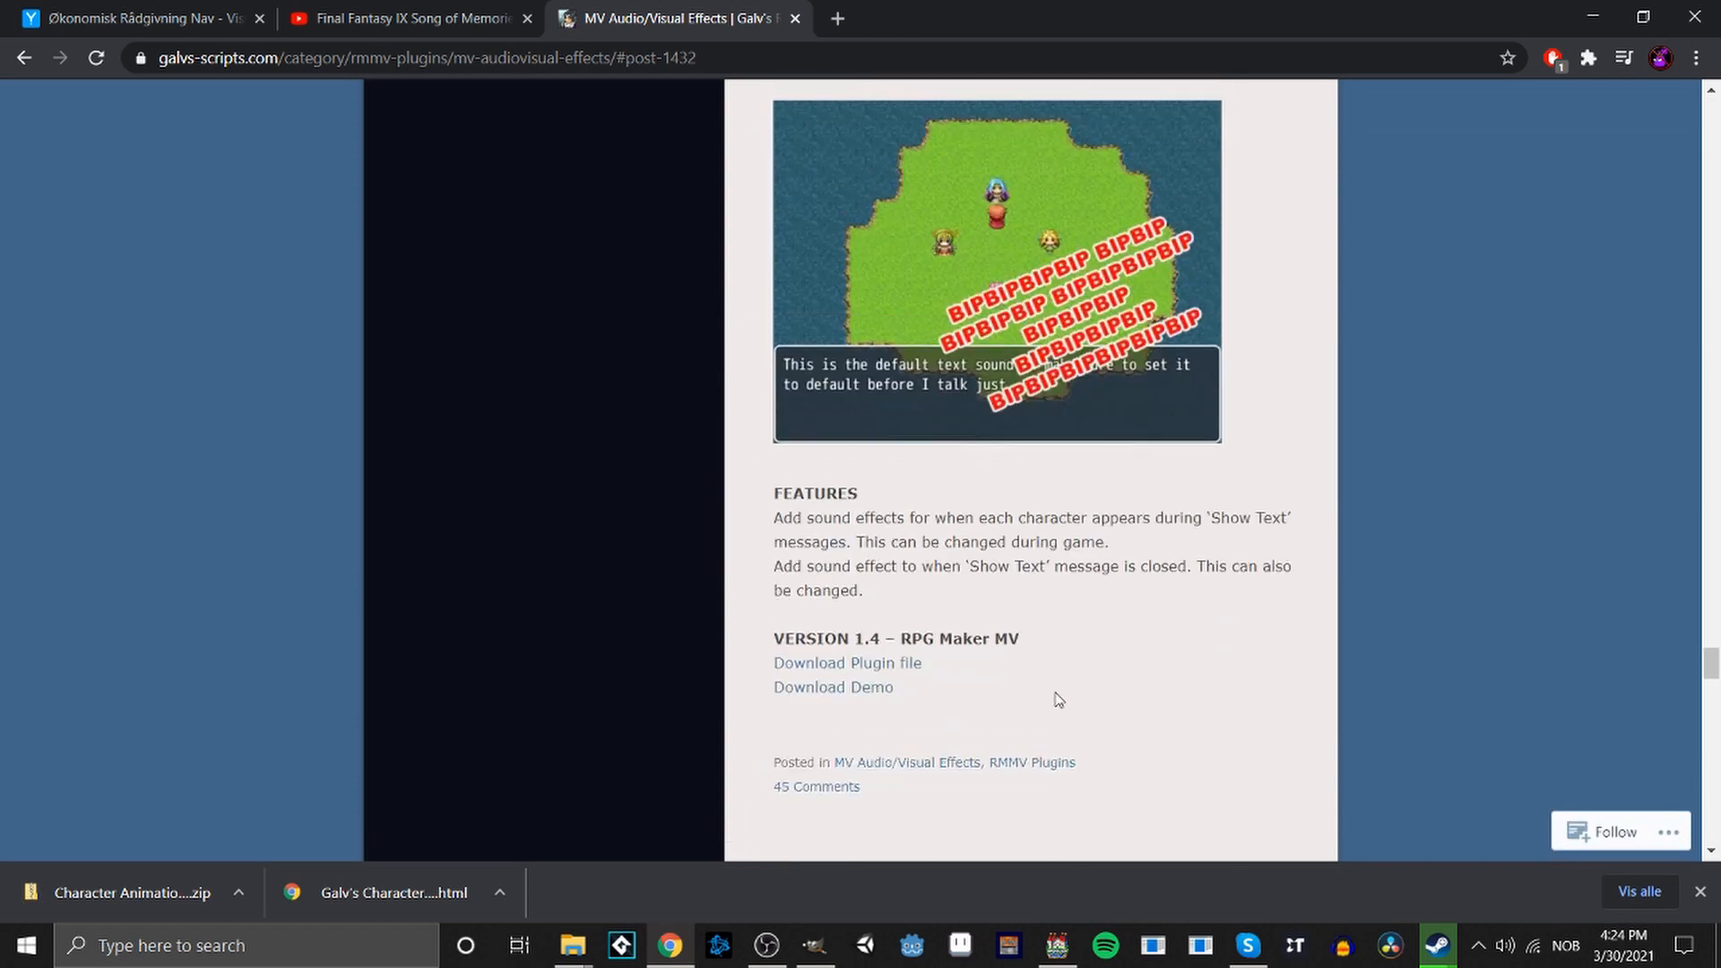
pyautogui.scroll(10, 1051, 692)
pyautogui.rightClick(147, 893)
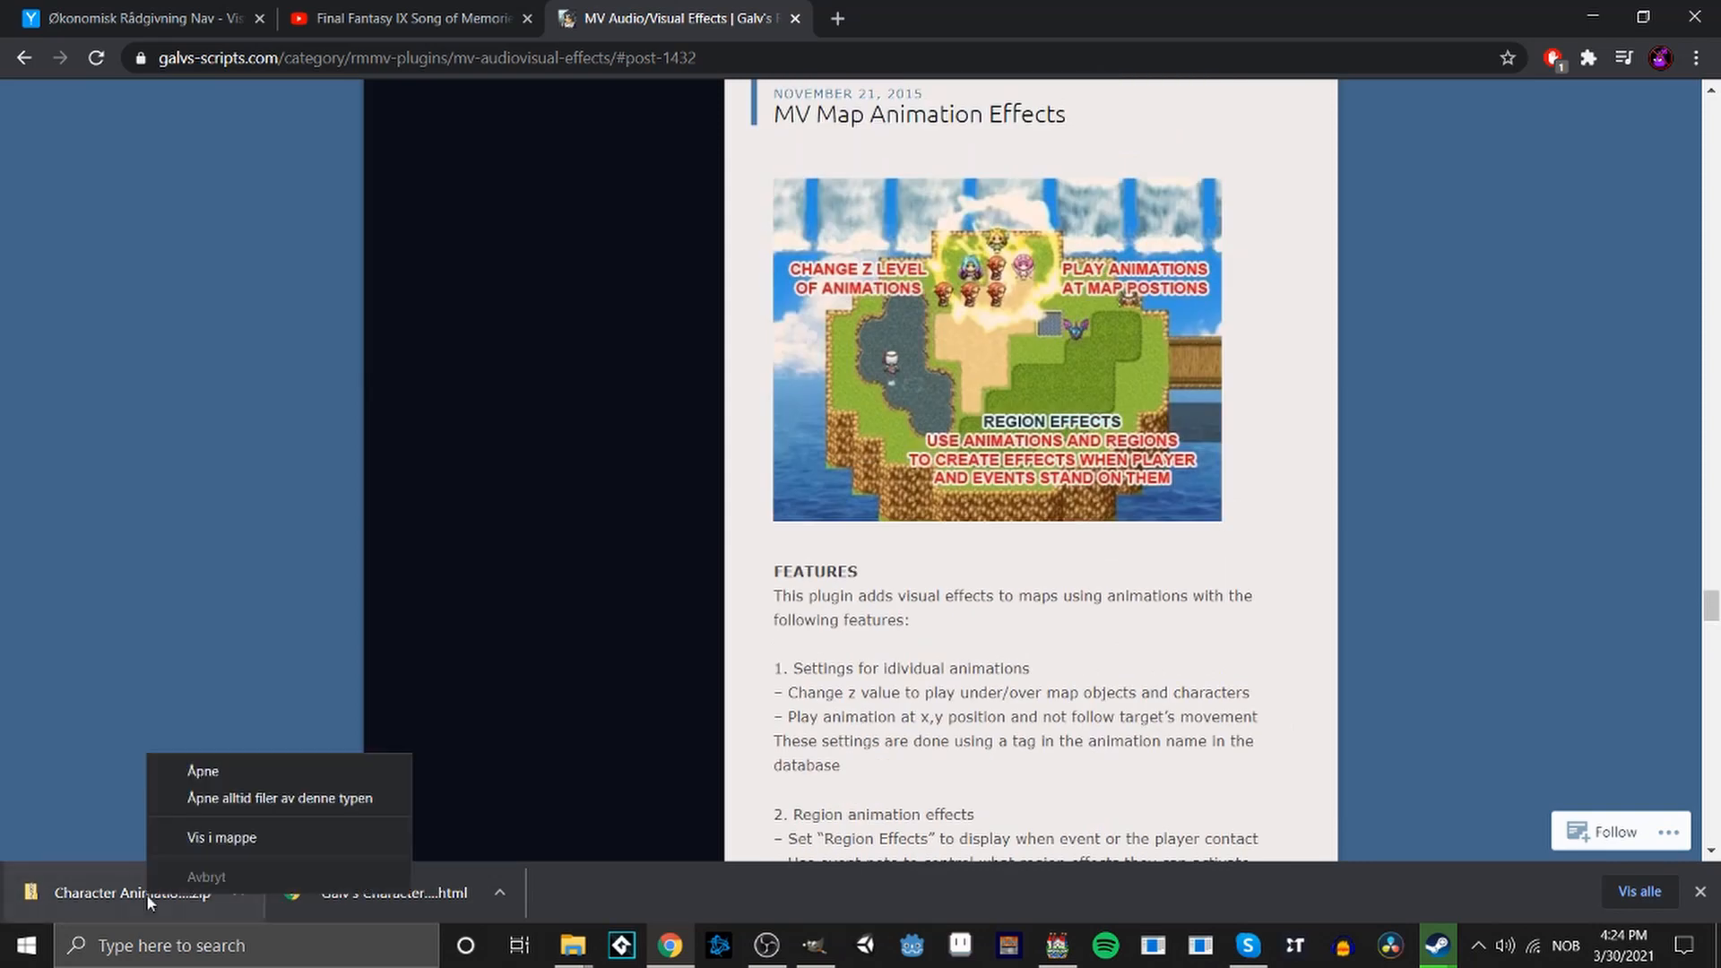
pyautogui.click(218, 838)
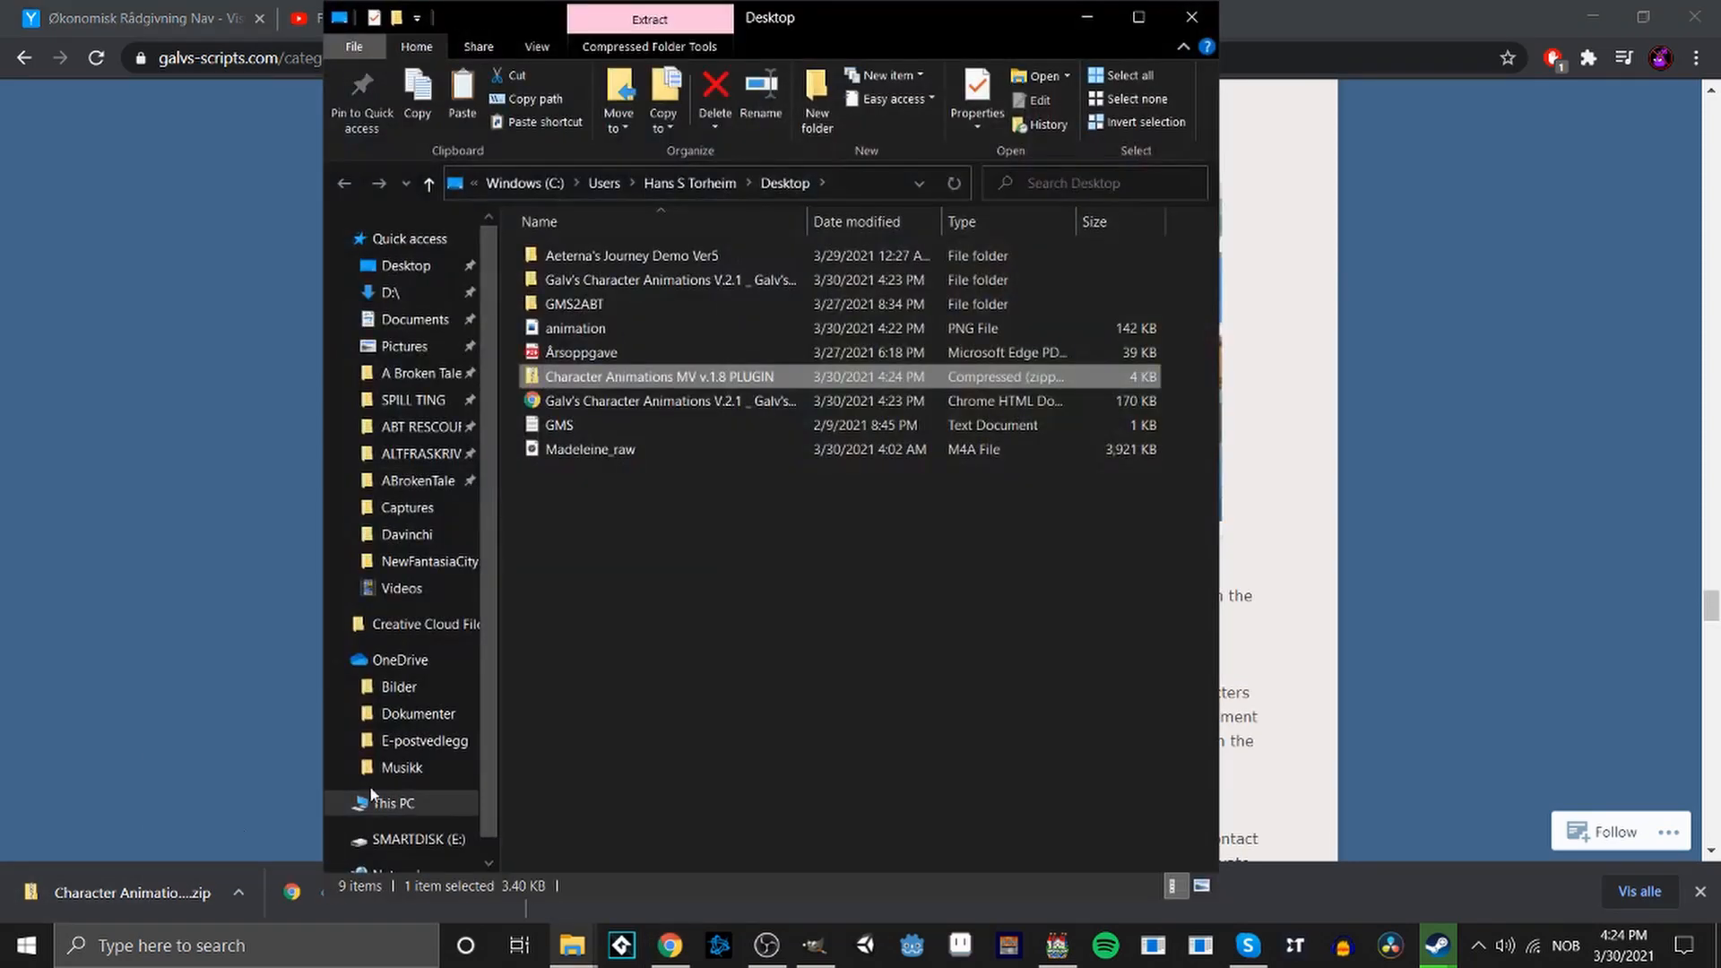
# Open the Character Animations MV v.1.8 PLUGIN archive and copy the GALV_CharacterAnimations script file from it.
pyautogui.rightClick(624, 378)
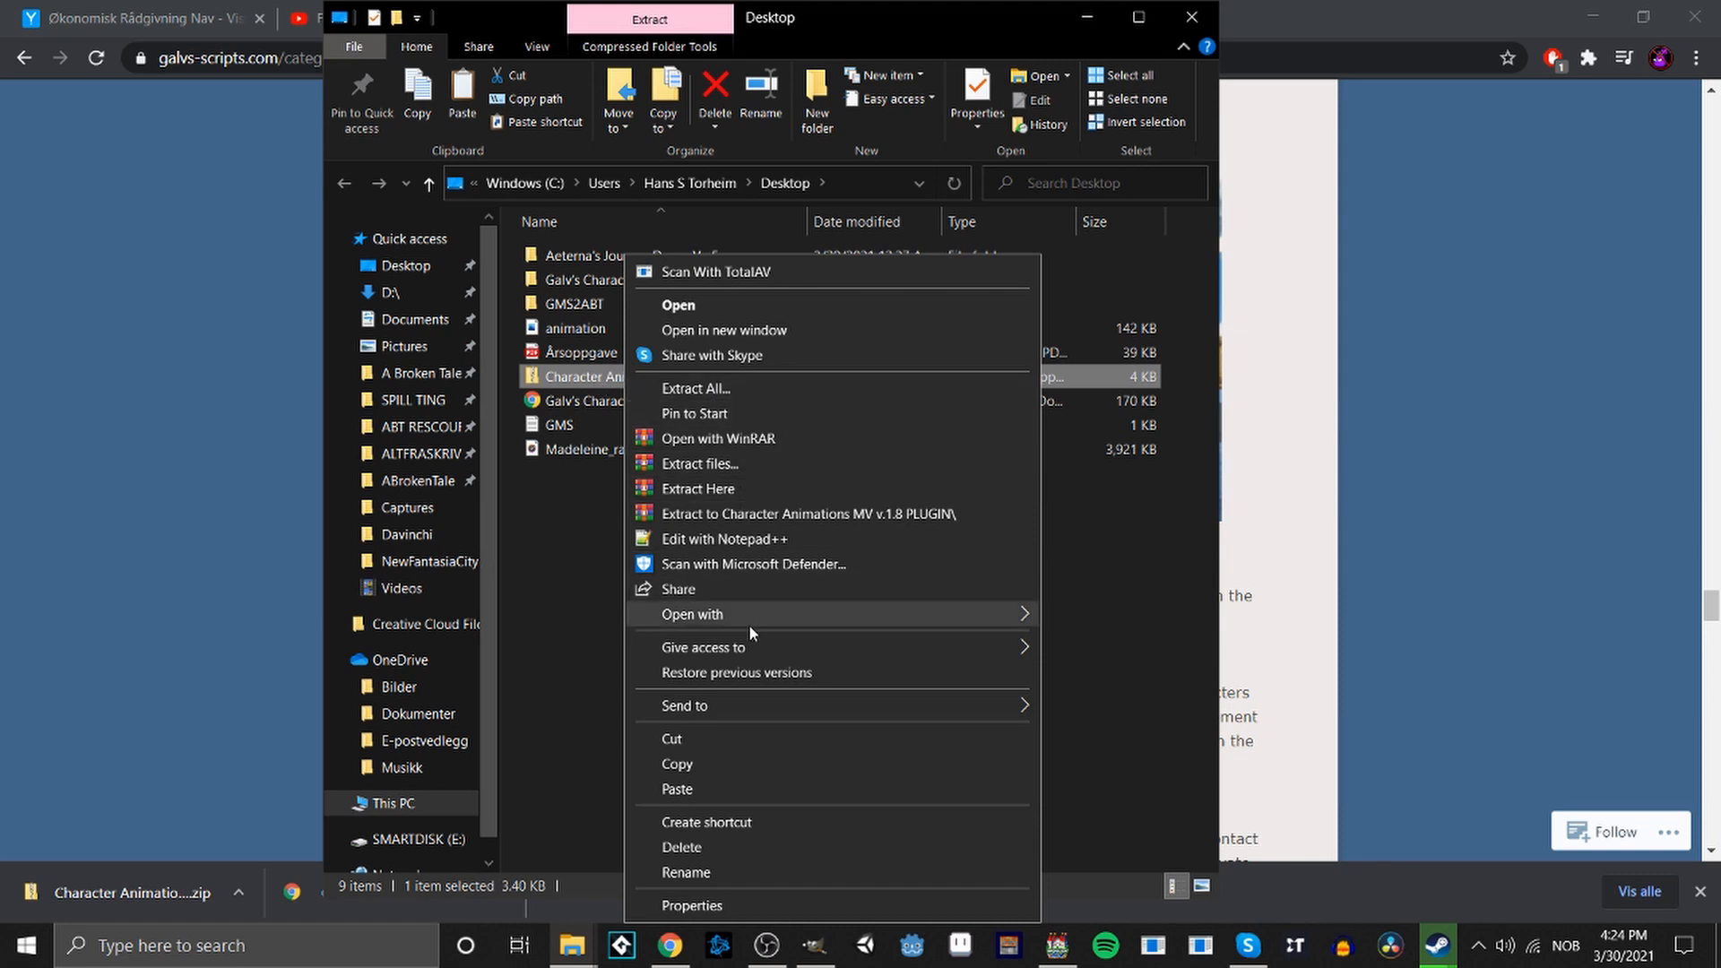
pyautogui.moveTo(772, 618)
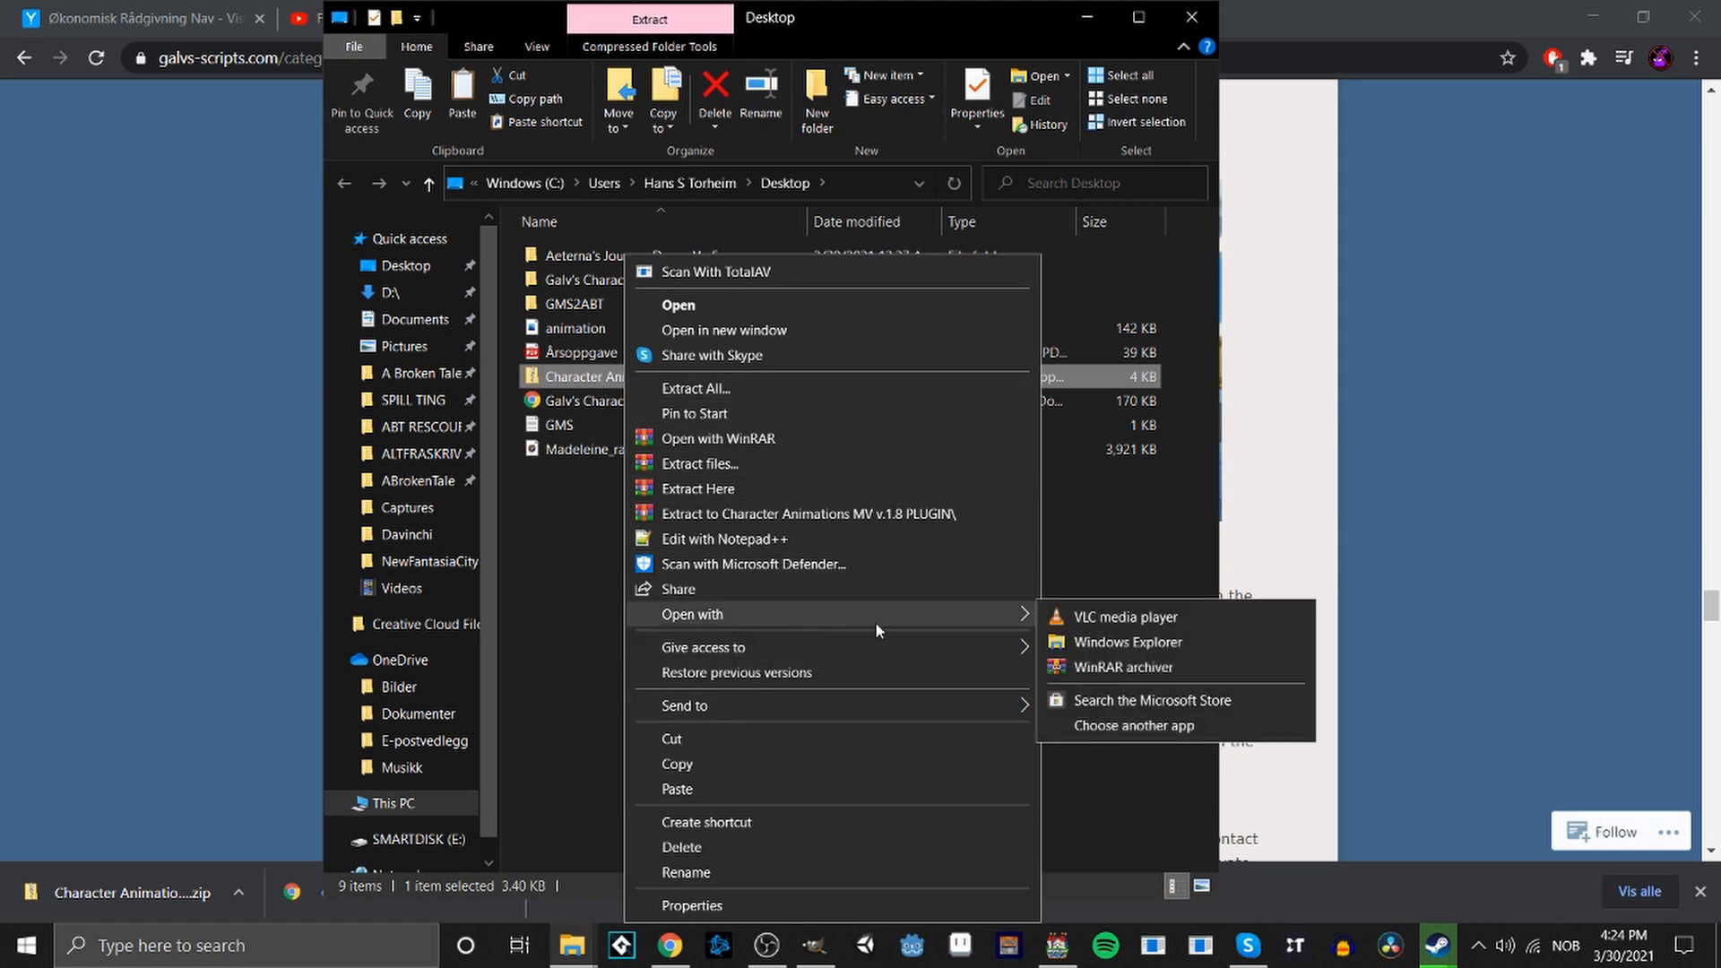
pyautogui.click(1073, 641)
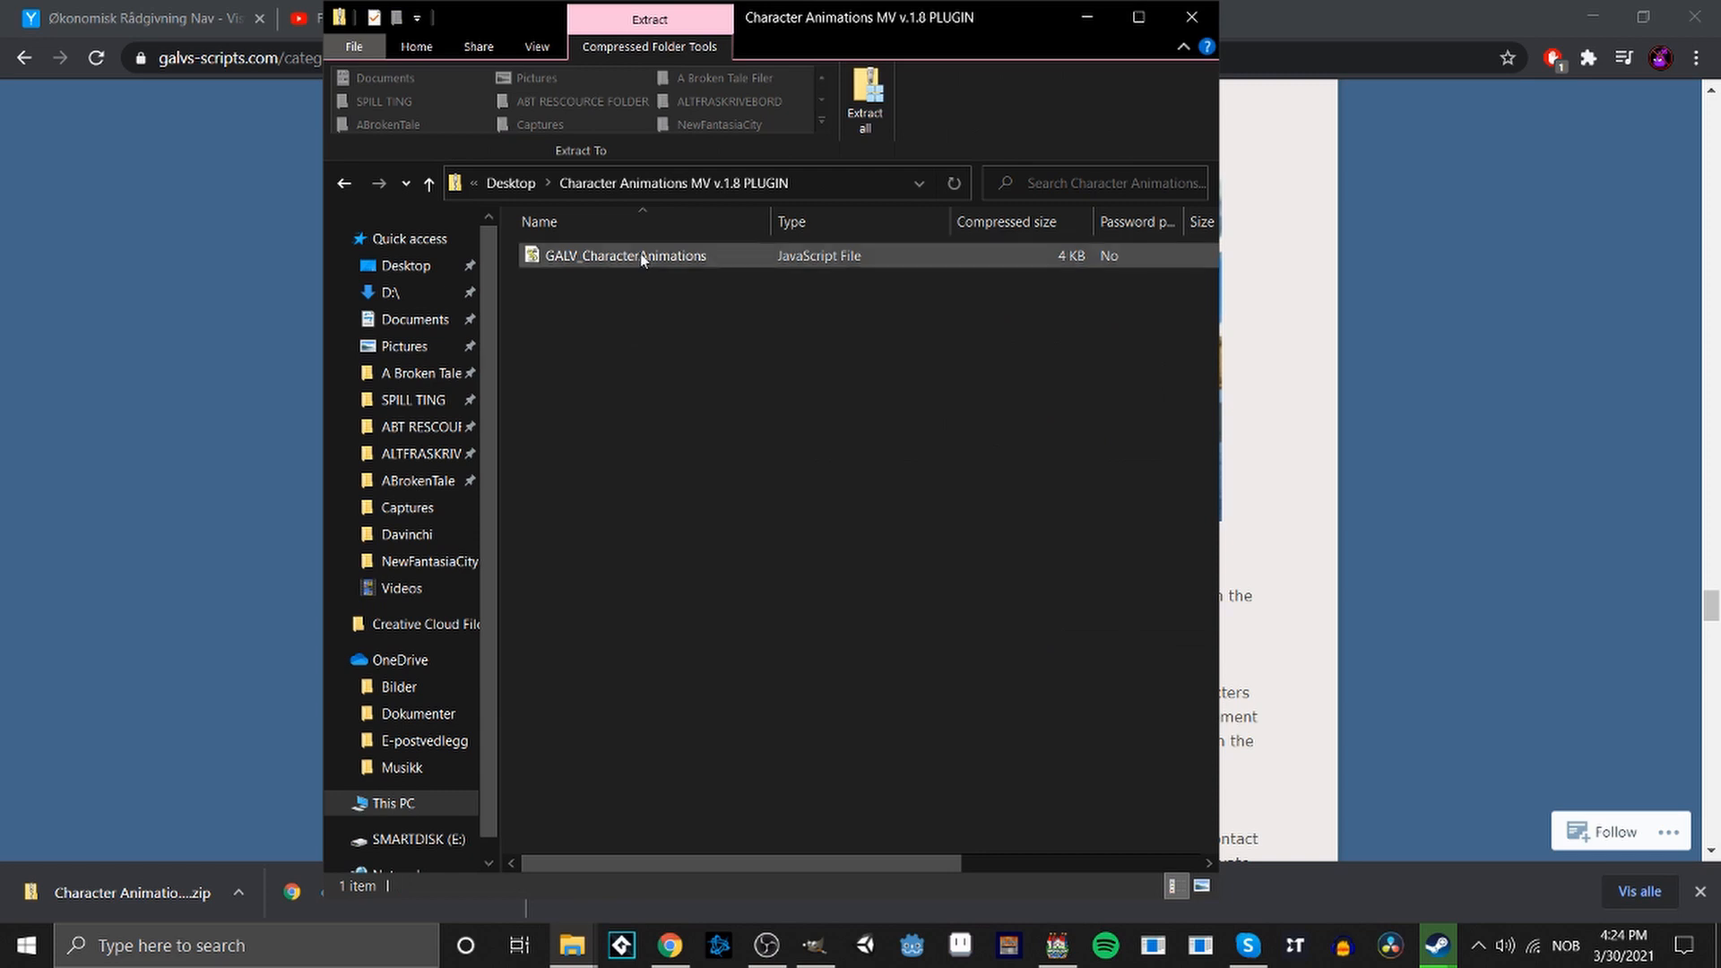
pyautogui.doubleClick(640, 255)
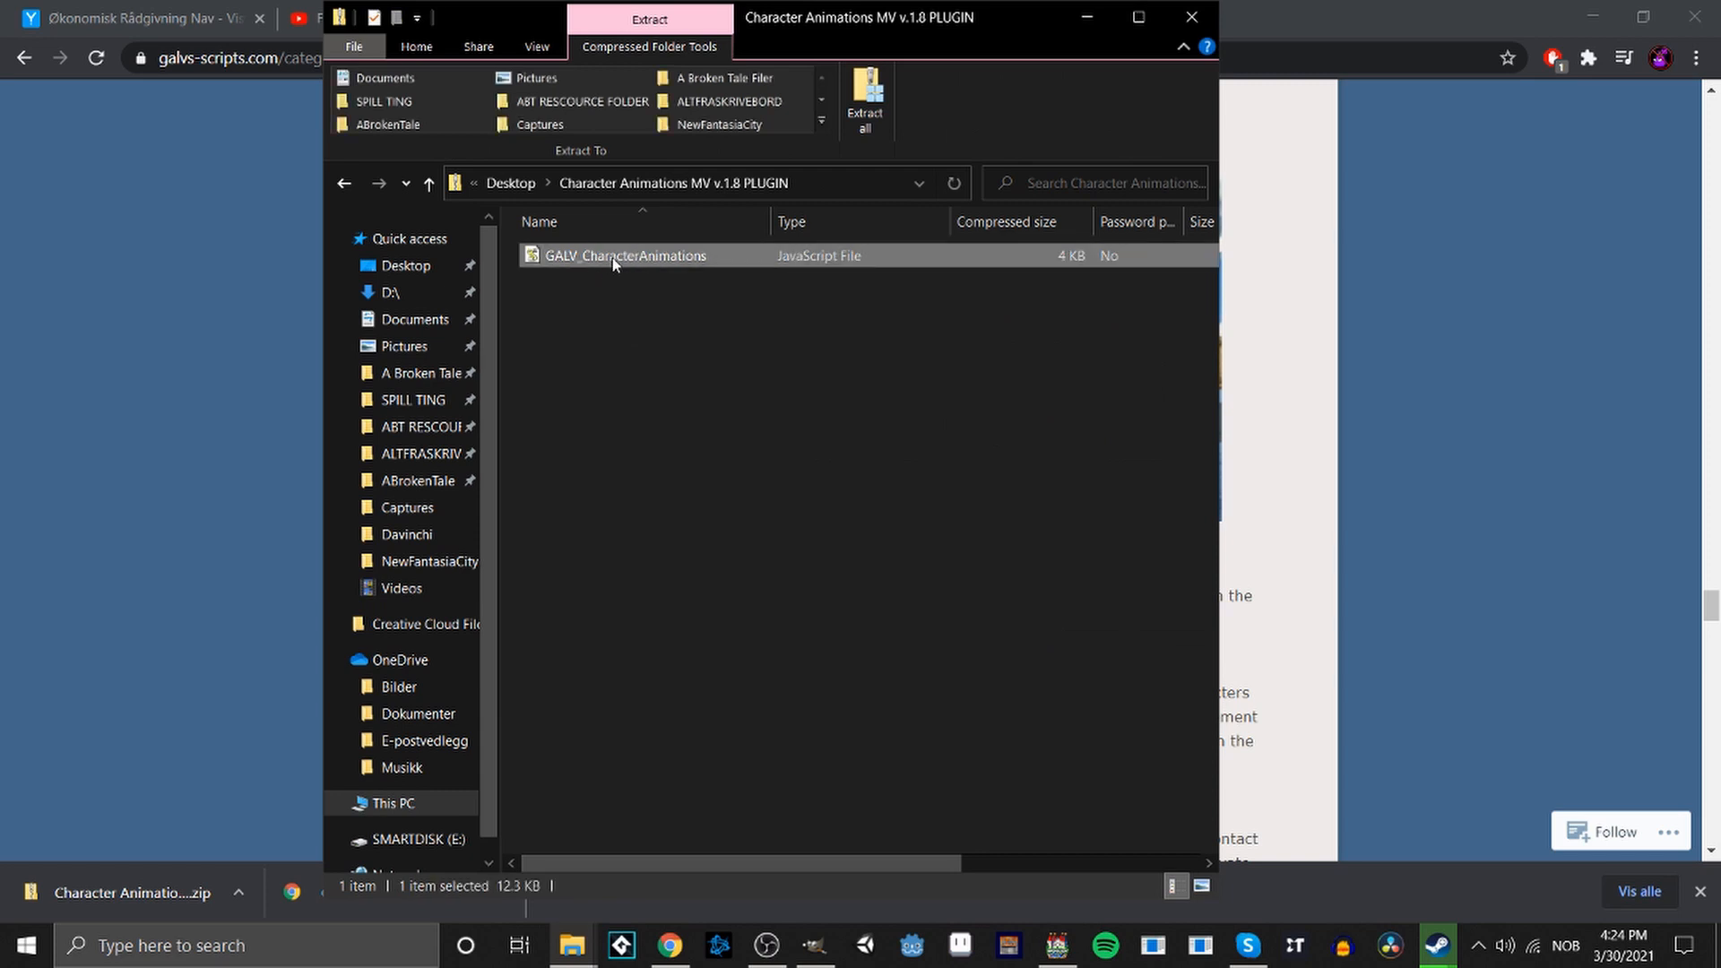
pyautogui.rightClick(647, 260)
pyautogui.click(719, 339)
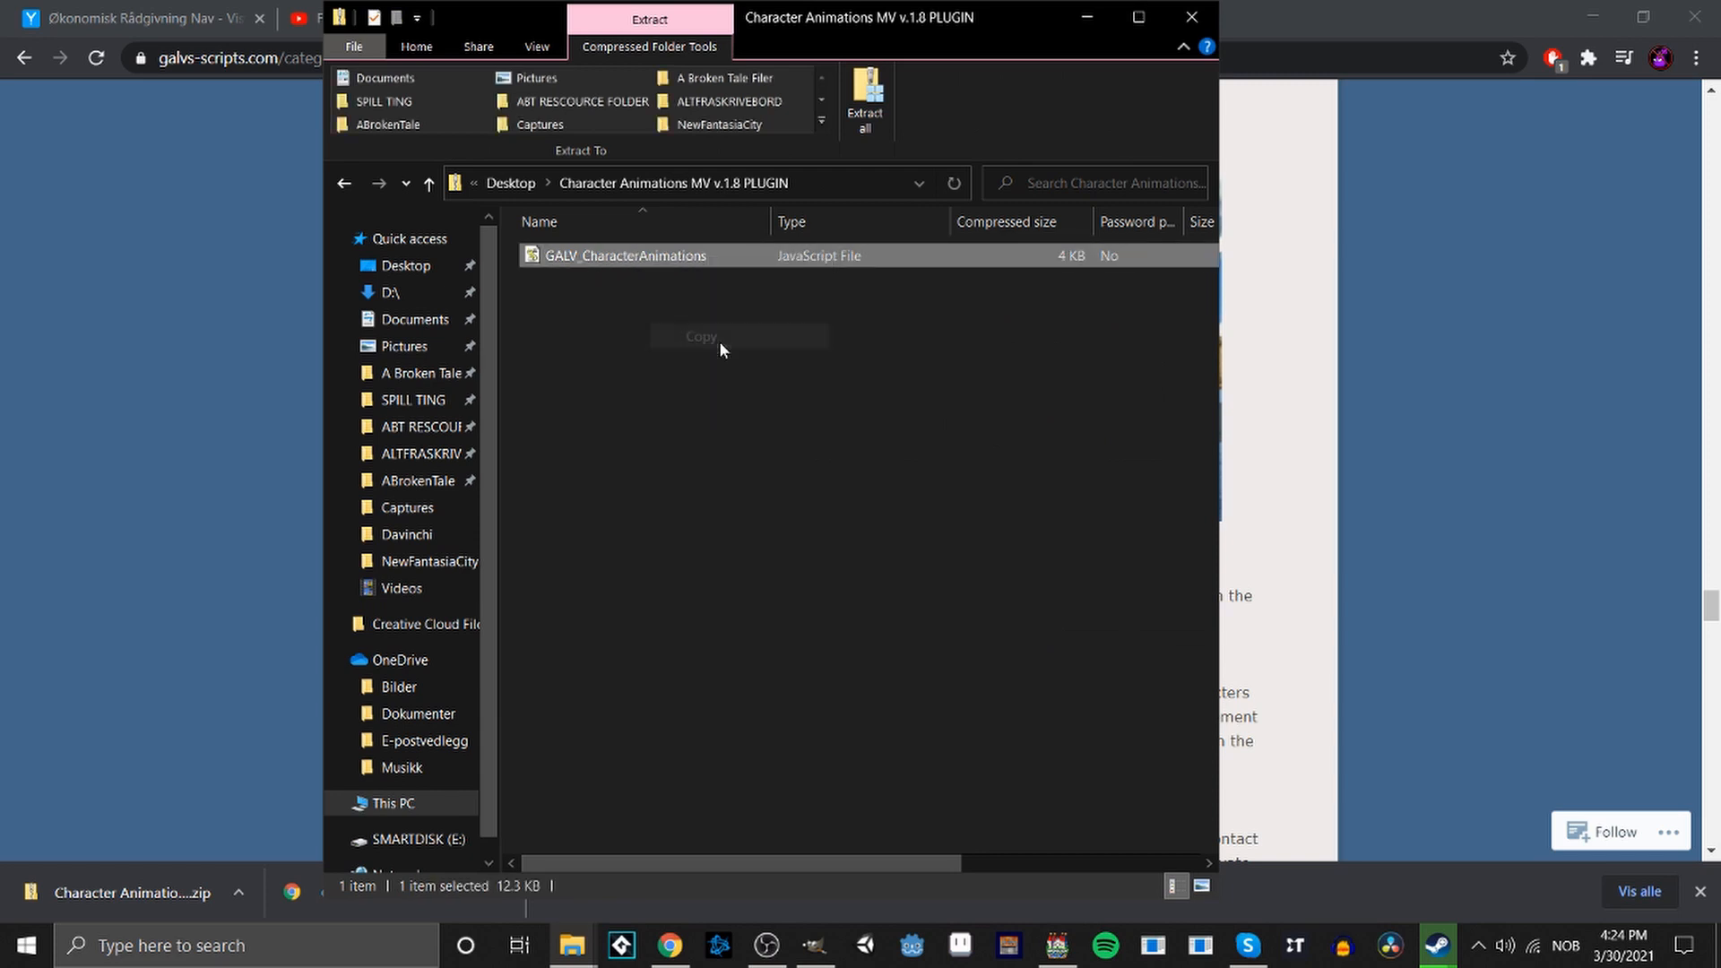
pyautogui.click(335, 184)
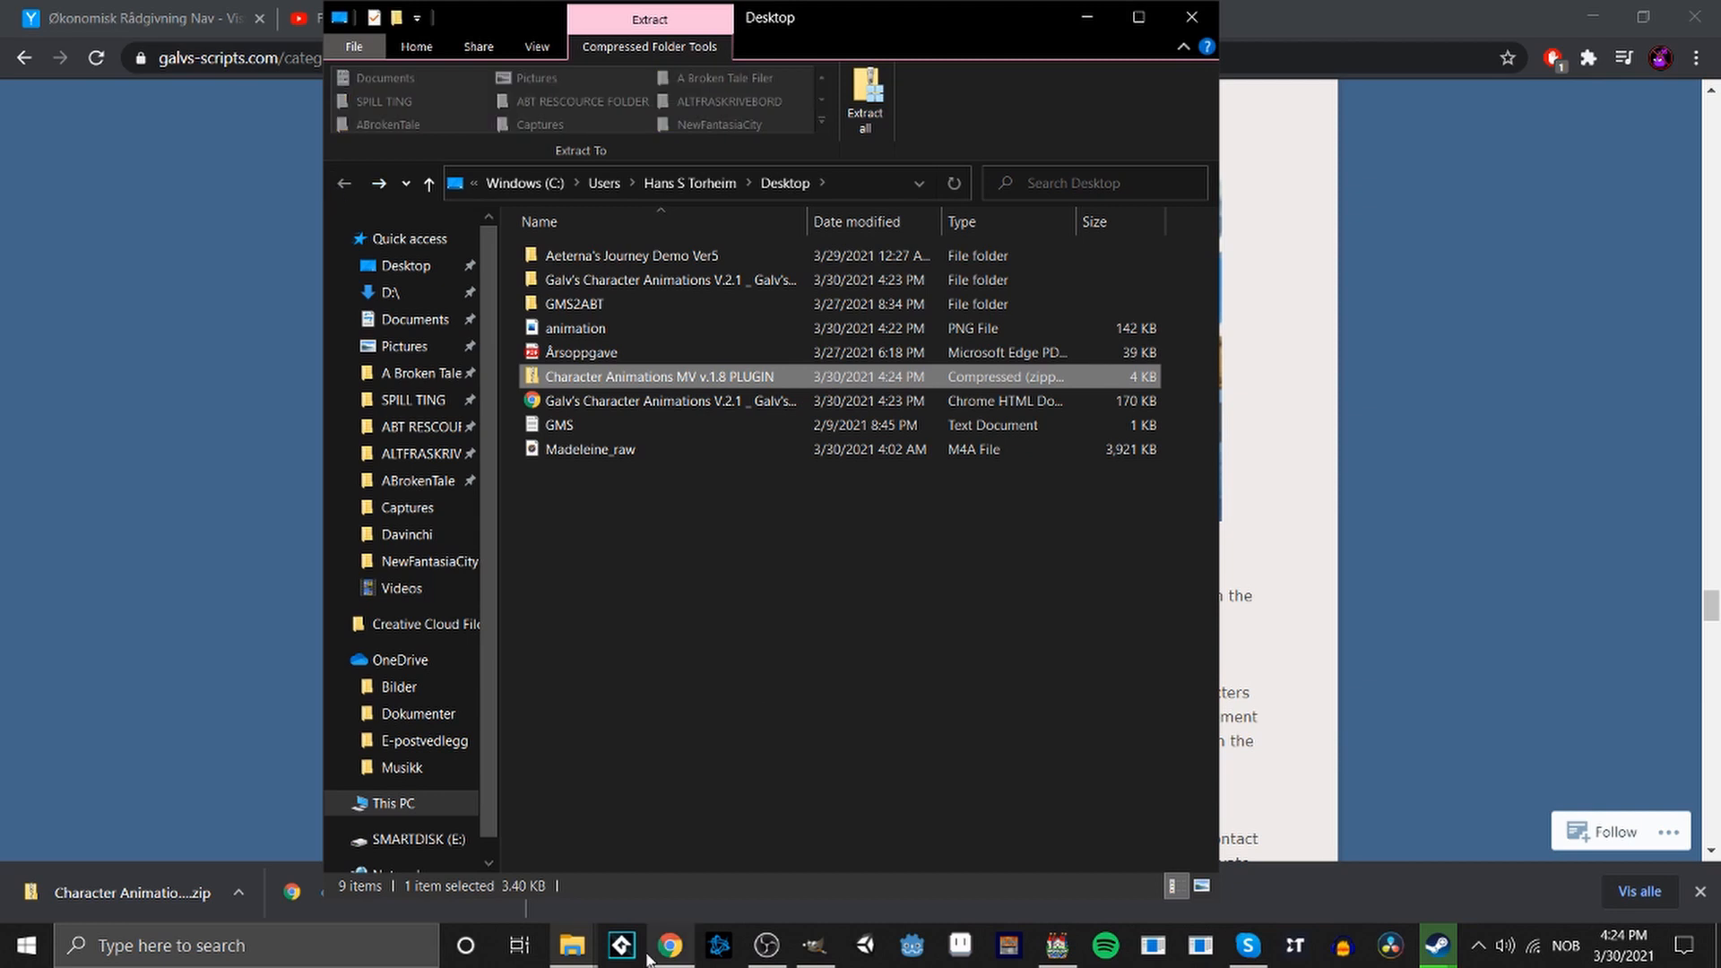
# Paste the copied GALV_CharacterAnimations file into the Tutorial project's js\plugins folder under D:\Games.
pyautogui.moveTo(572, 946)
pyautogui.click(583, 835)
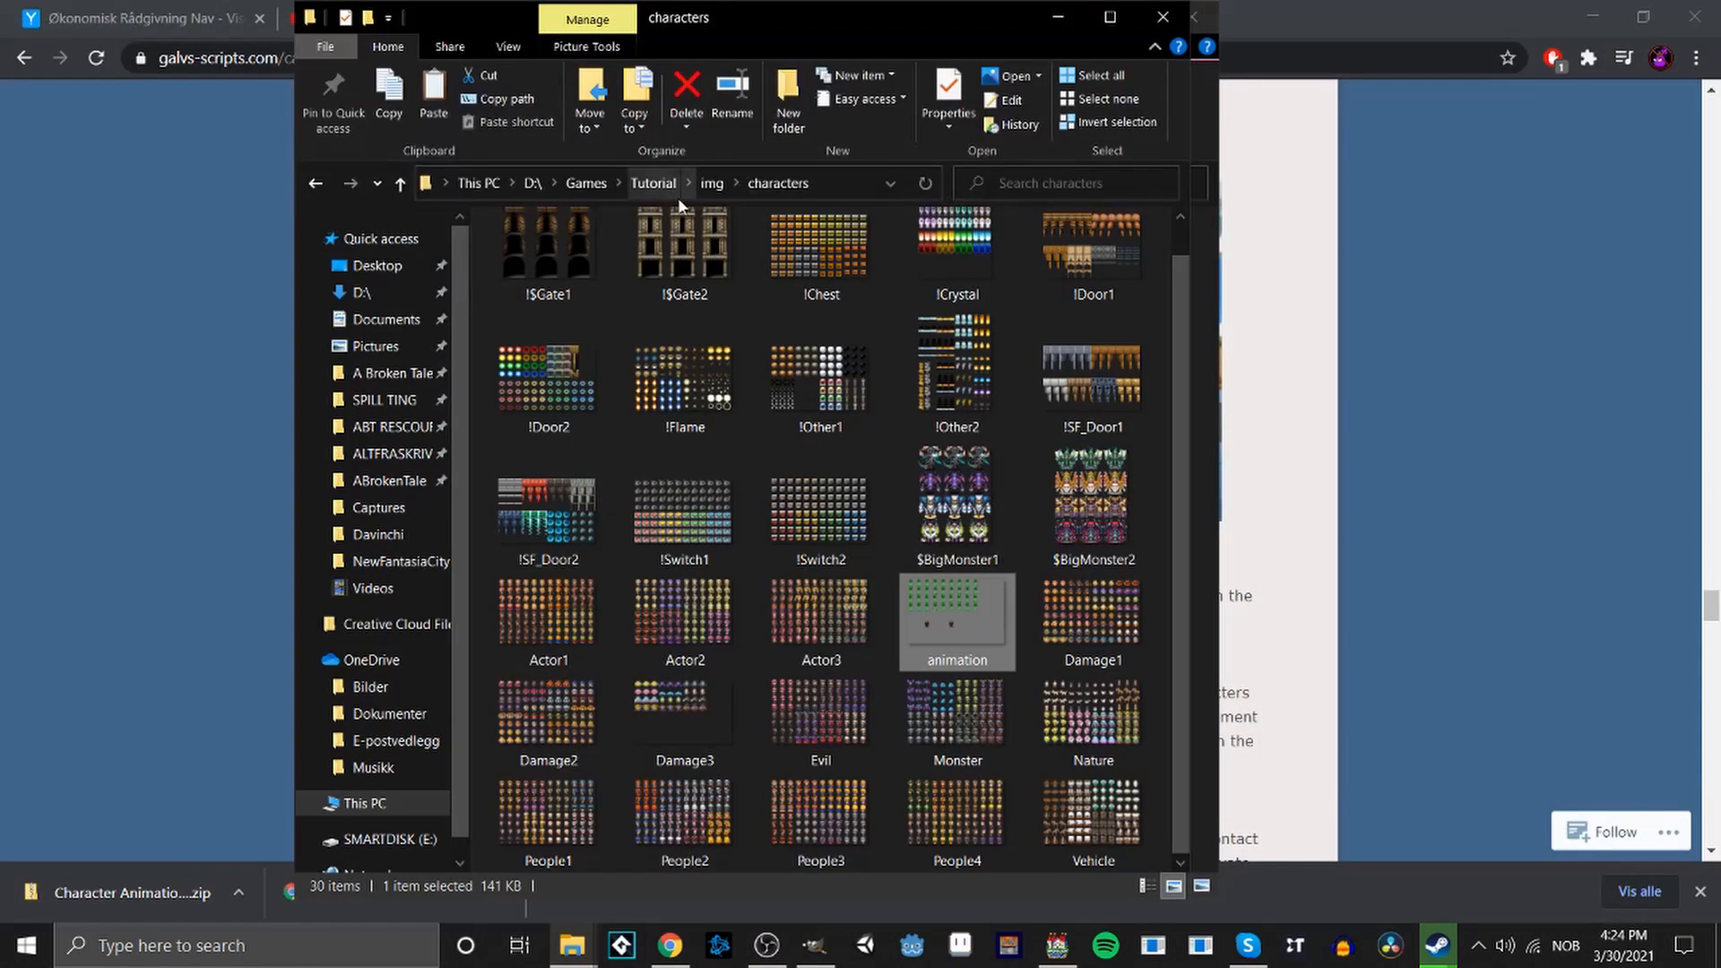
pyautogui.click(712, 184)
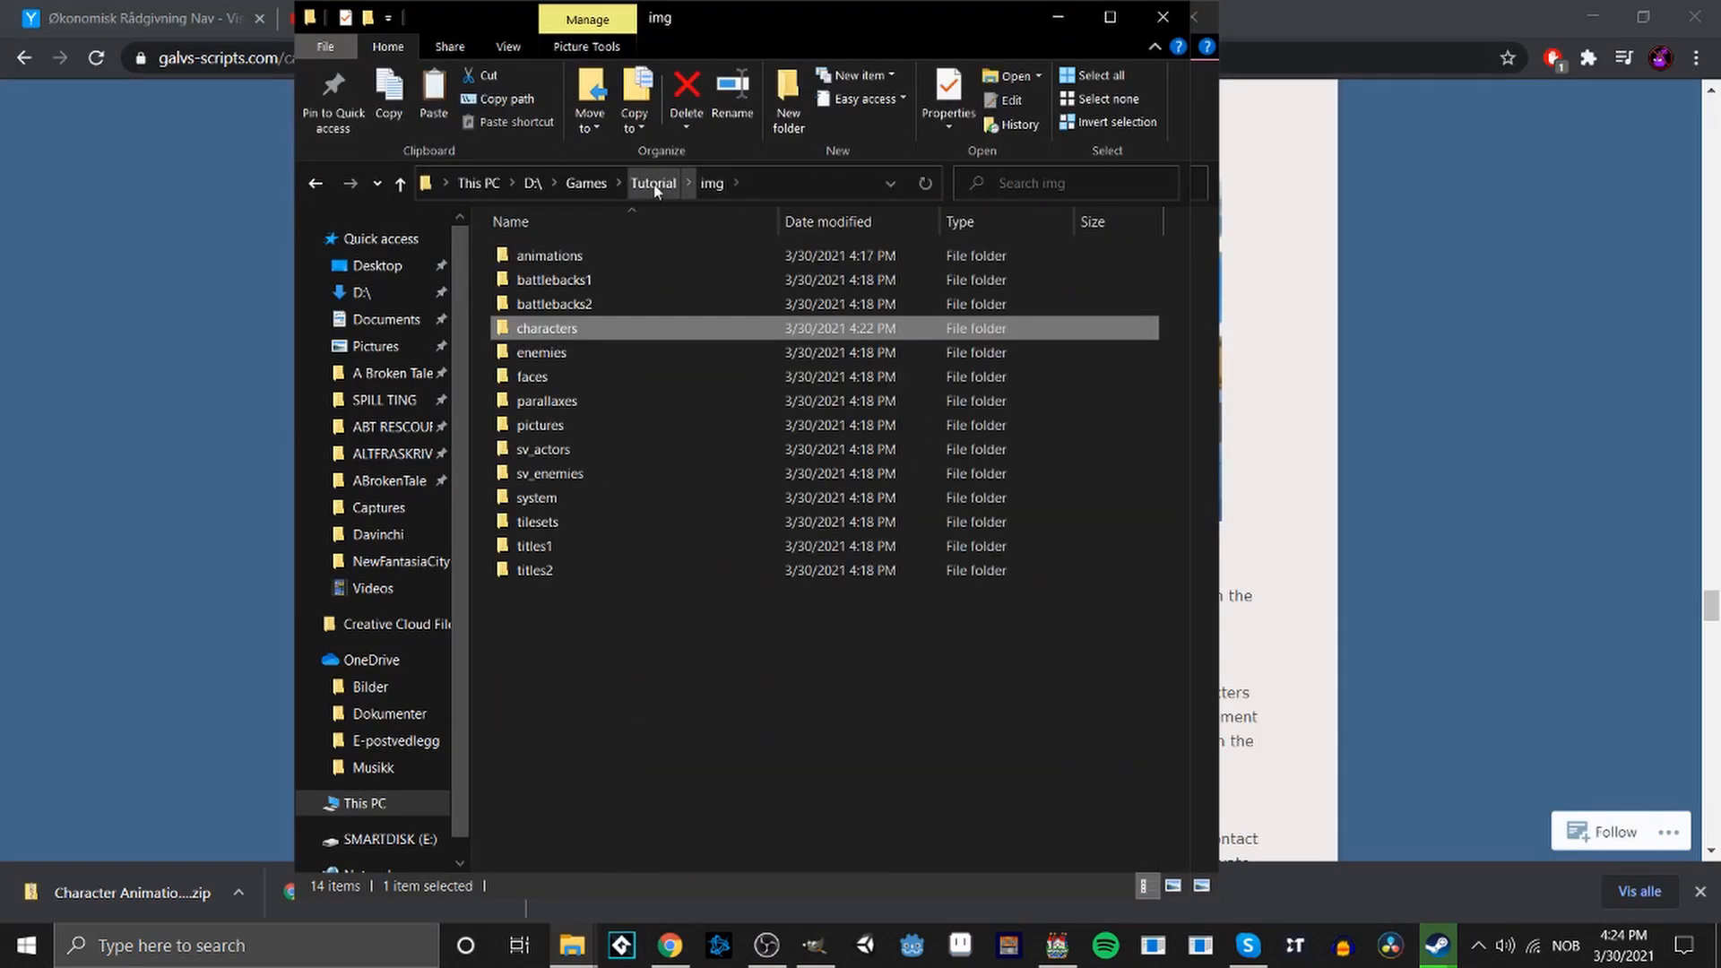
pyautogui.click(654, 184)
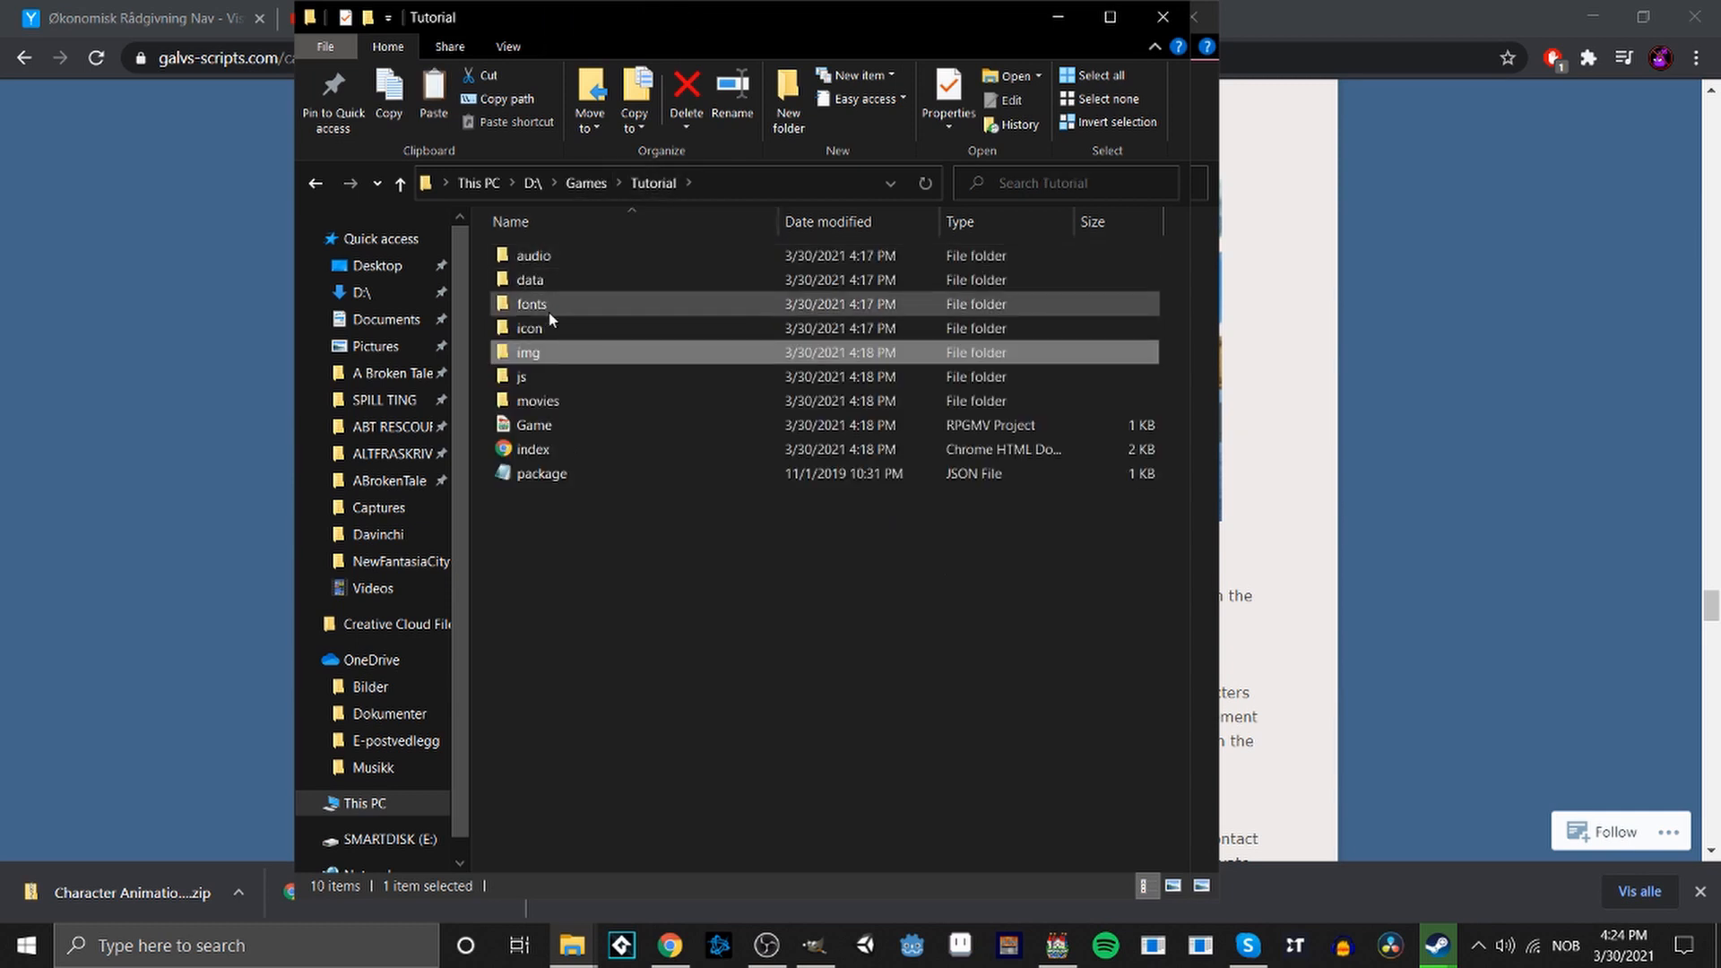
pyautogui.click(536, 374)
pyautogui.doubleClick(540, 380)
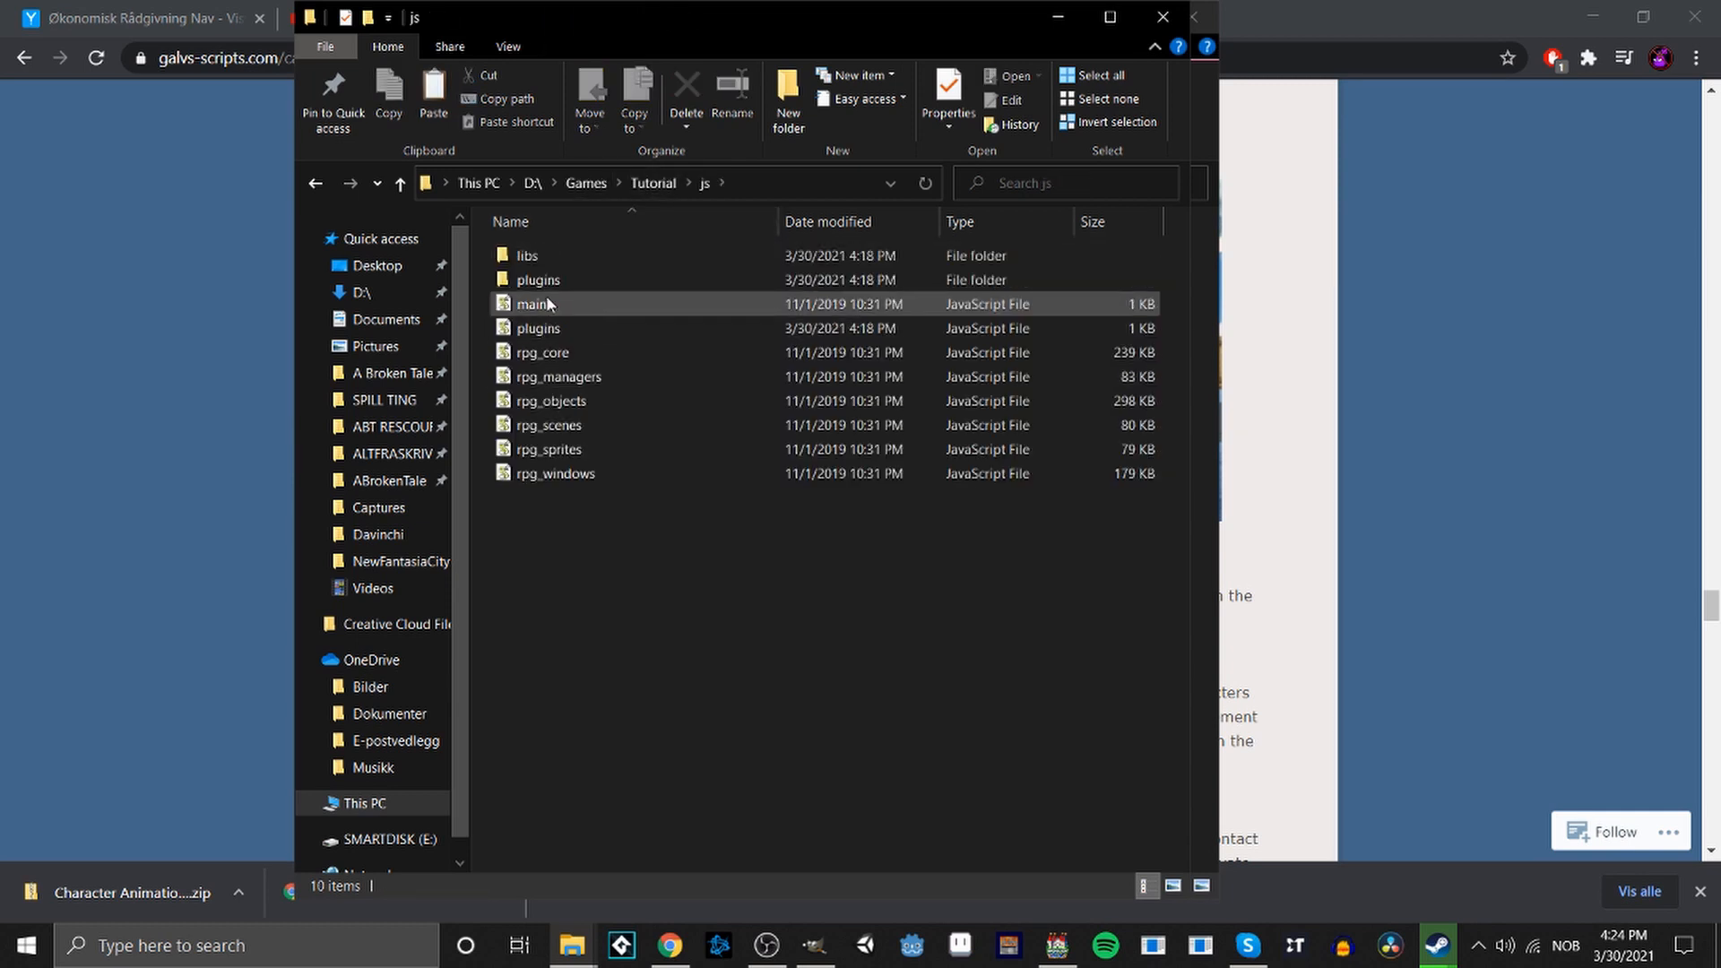
pyautogui.doubleClick(538, 280)
pyautogui.rightClick(572, 531)
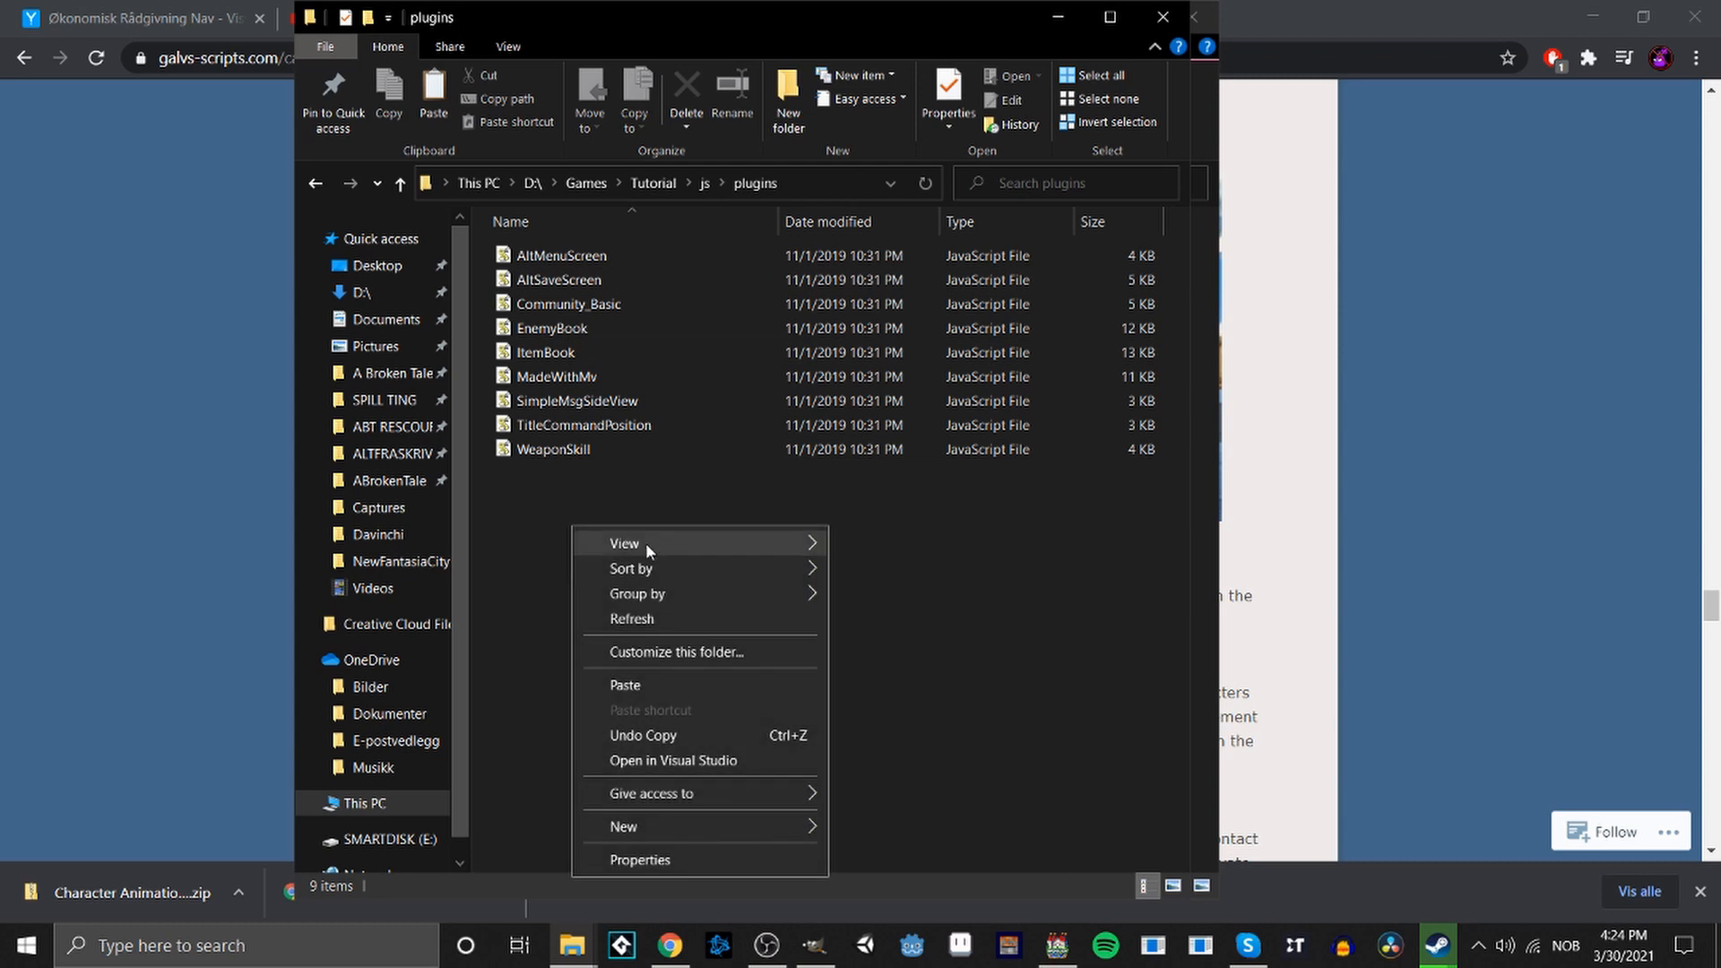
pyautogui.click(667, 686)
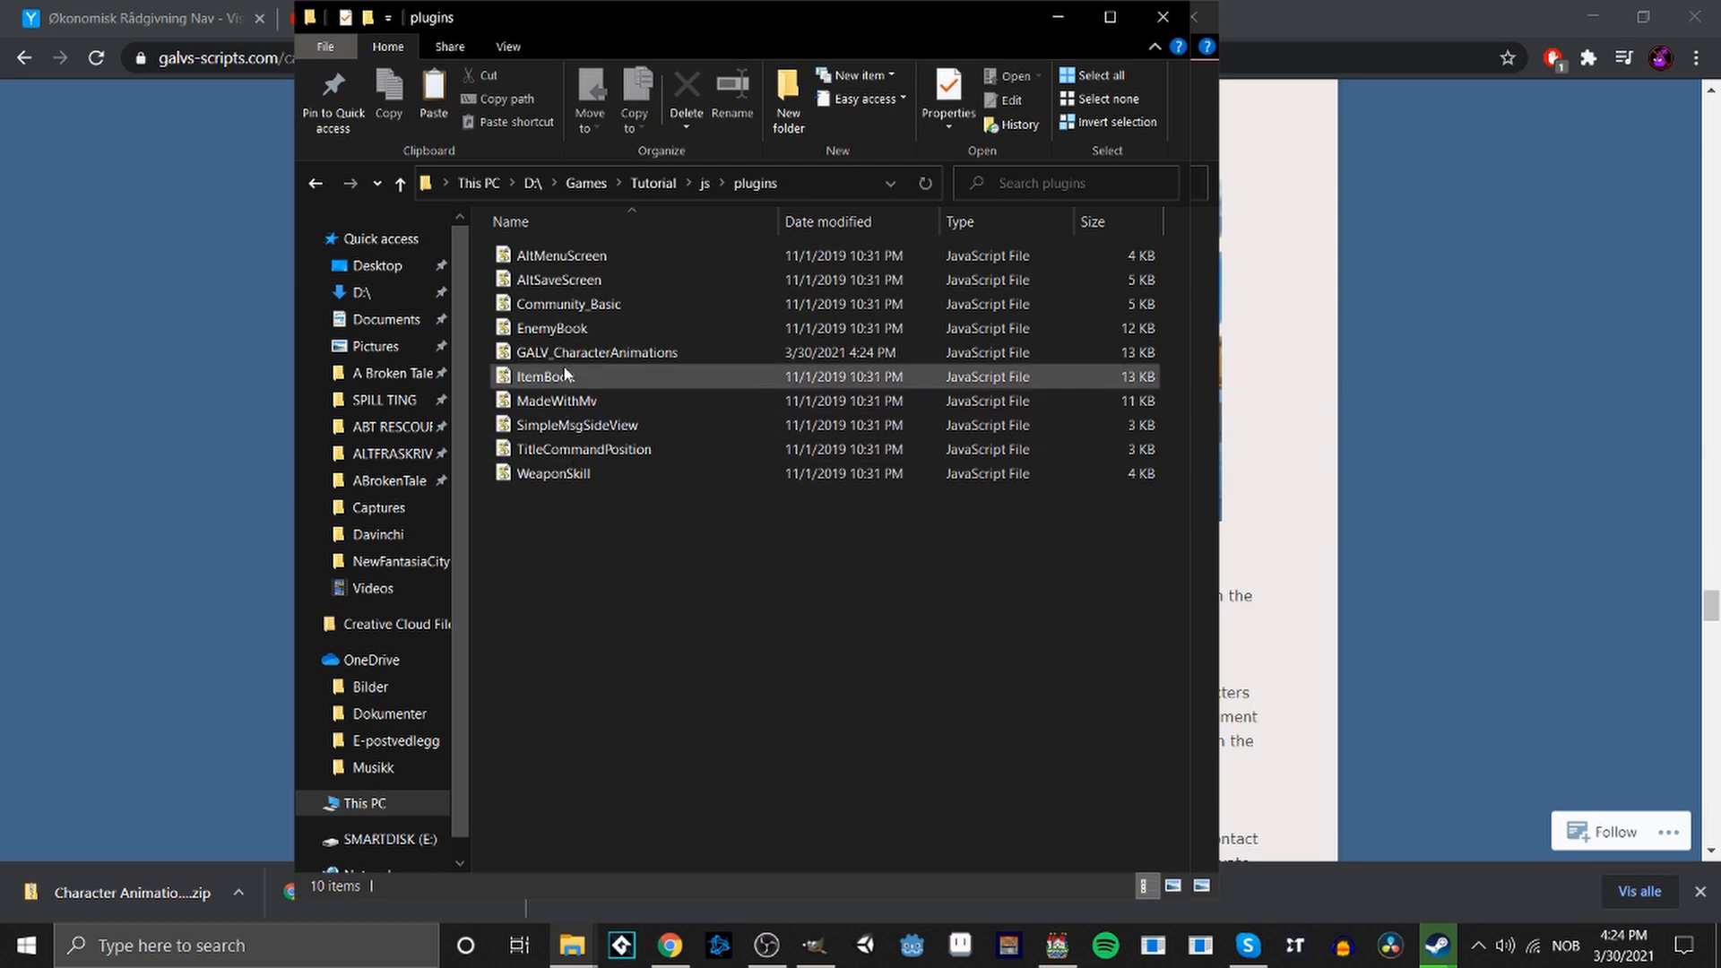
# Put the file and browser windows away, return to RPG Maker MV and close its Database with OK.
pyautogui.click(1058, 17)
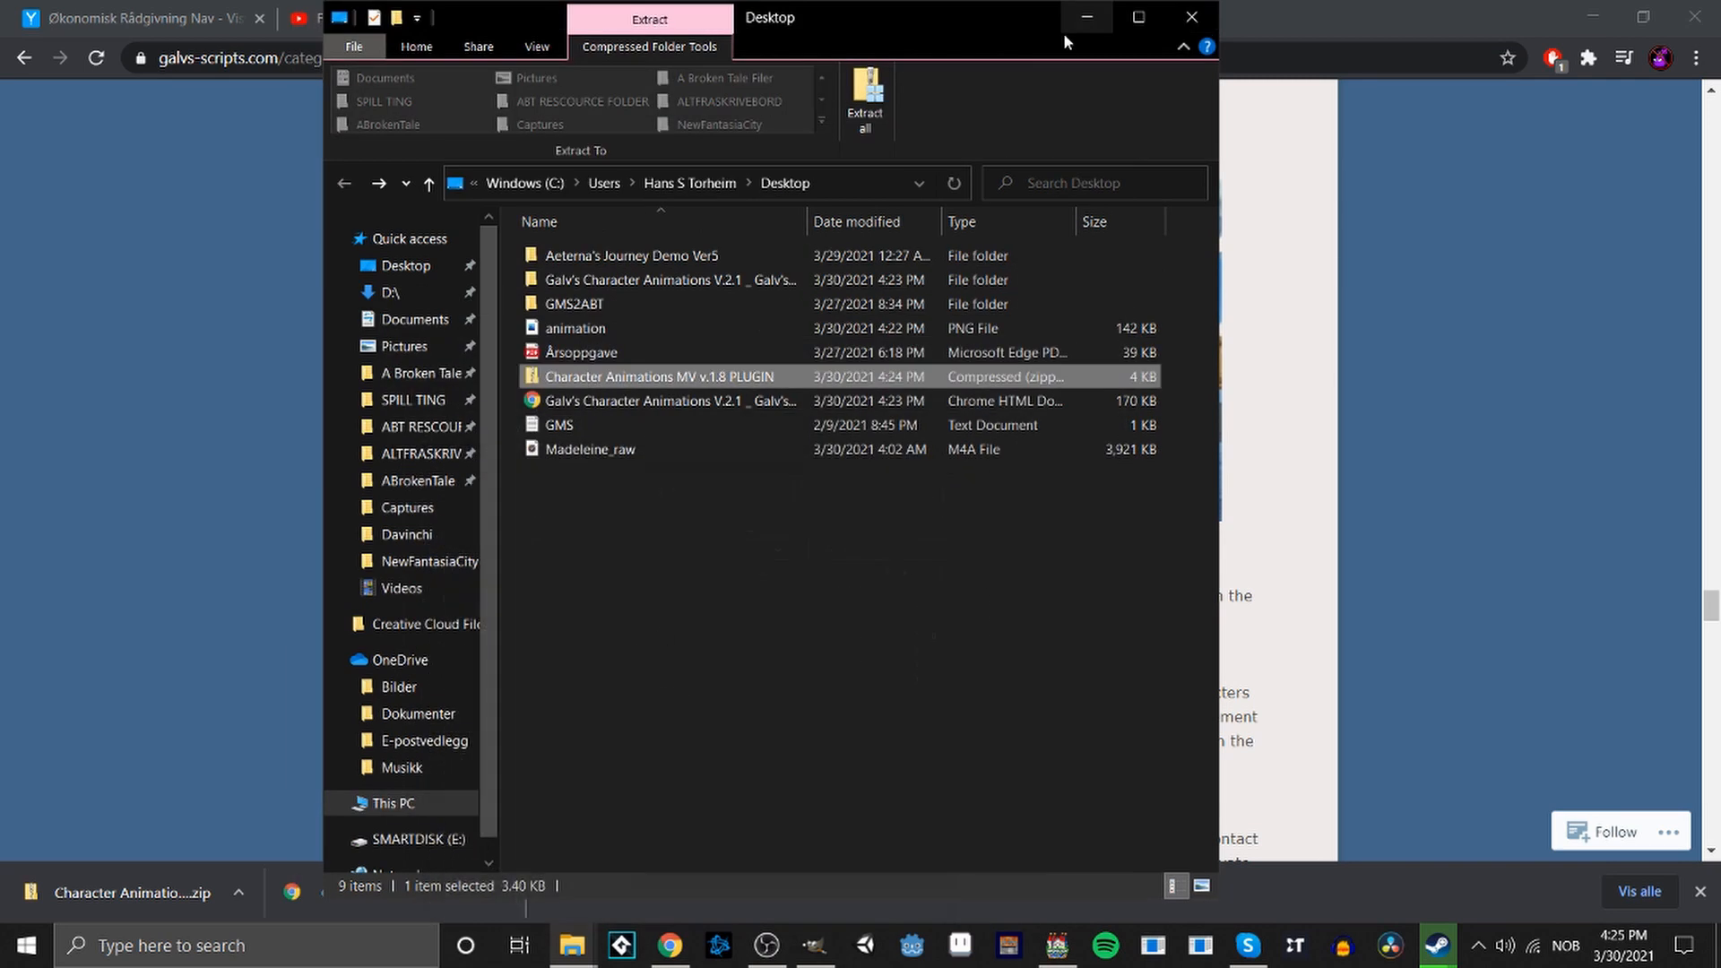
pyautogui.click(1062, 27)
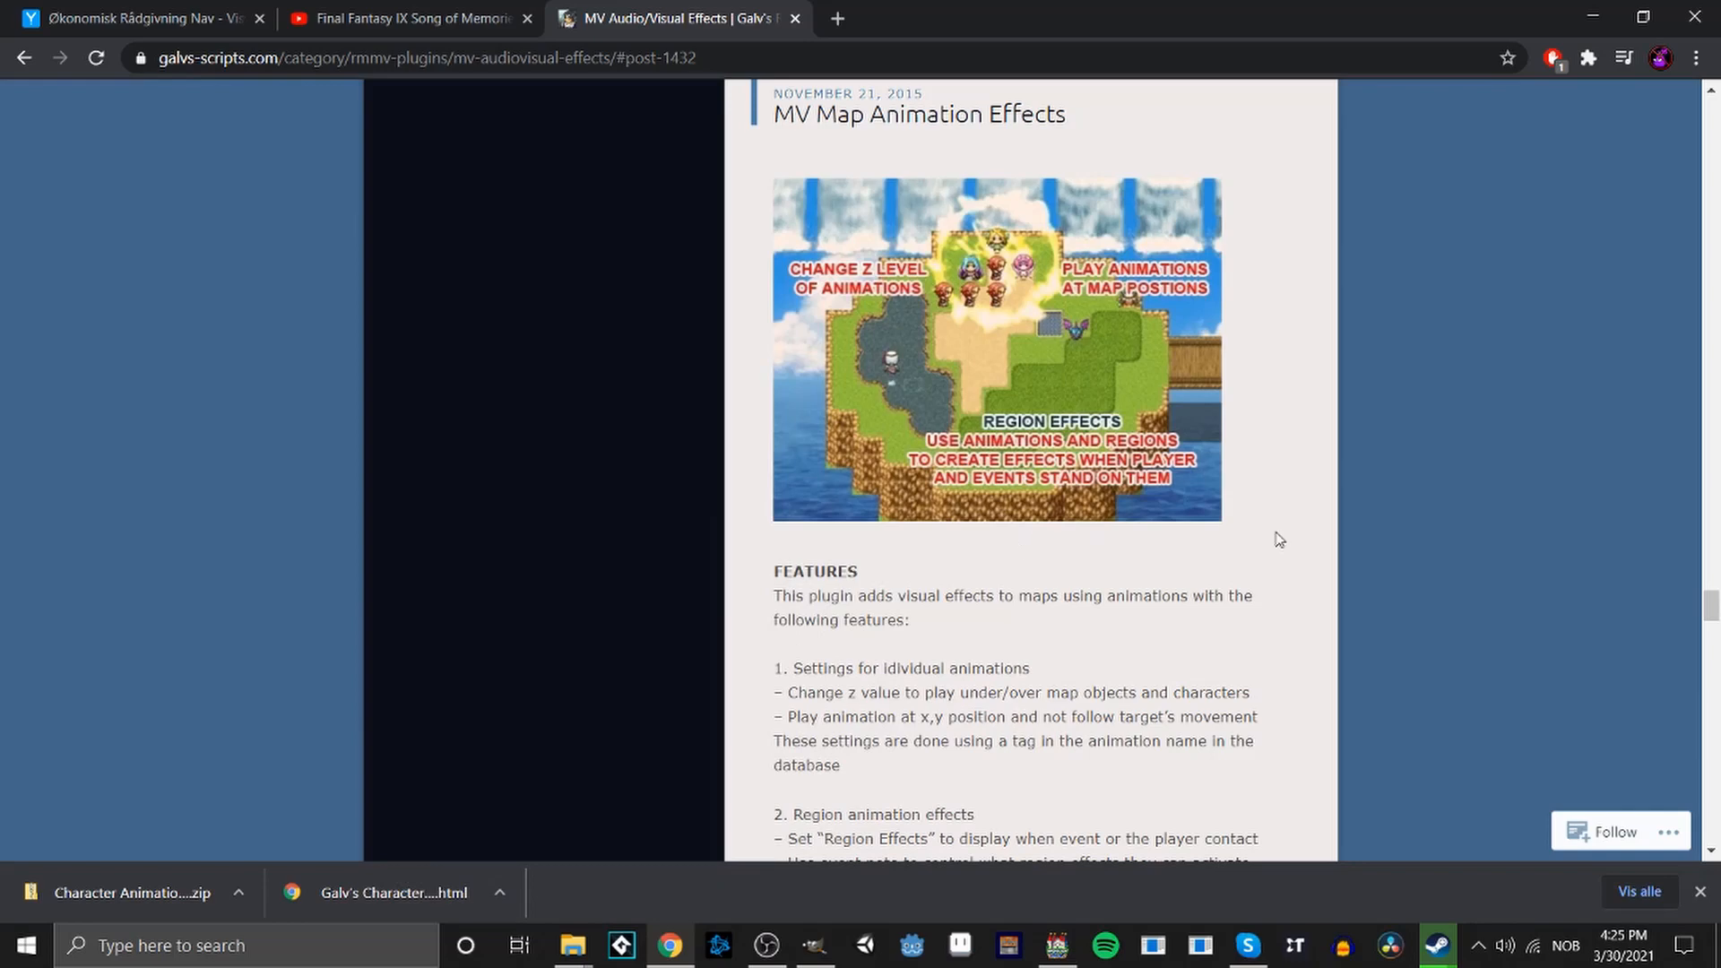
pyautogui.click(1595, 20)
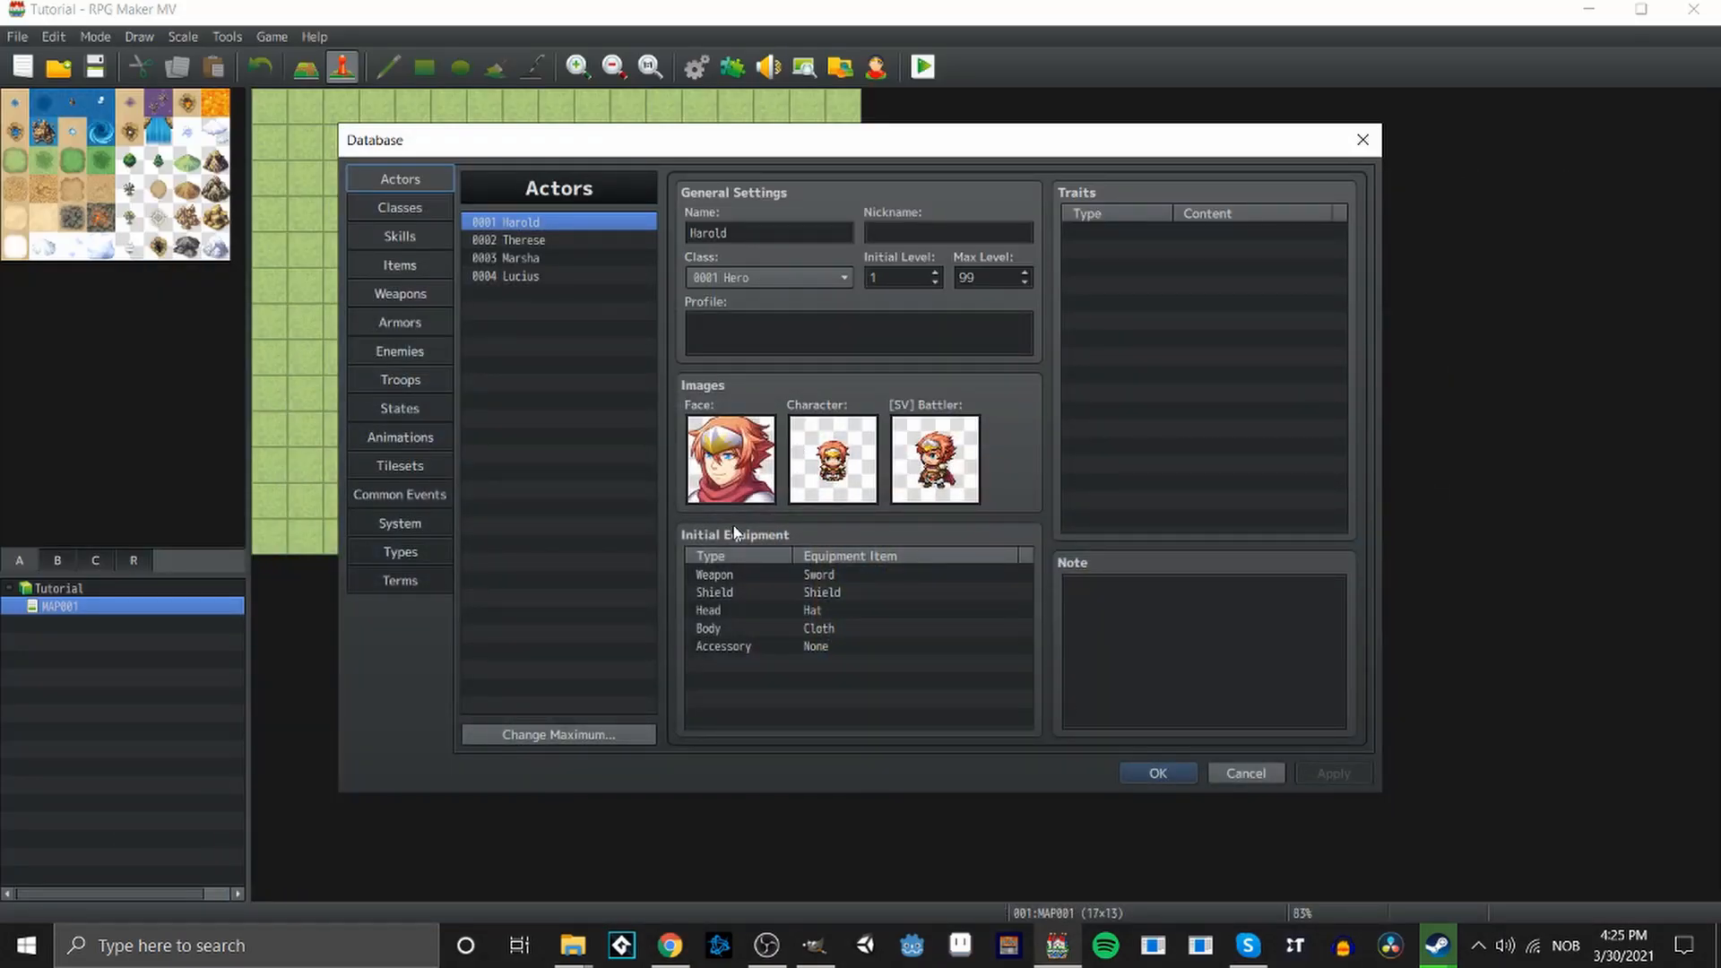
pyautogui.click(1158, 771)
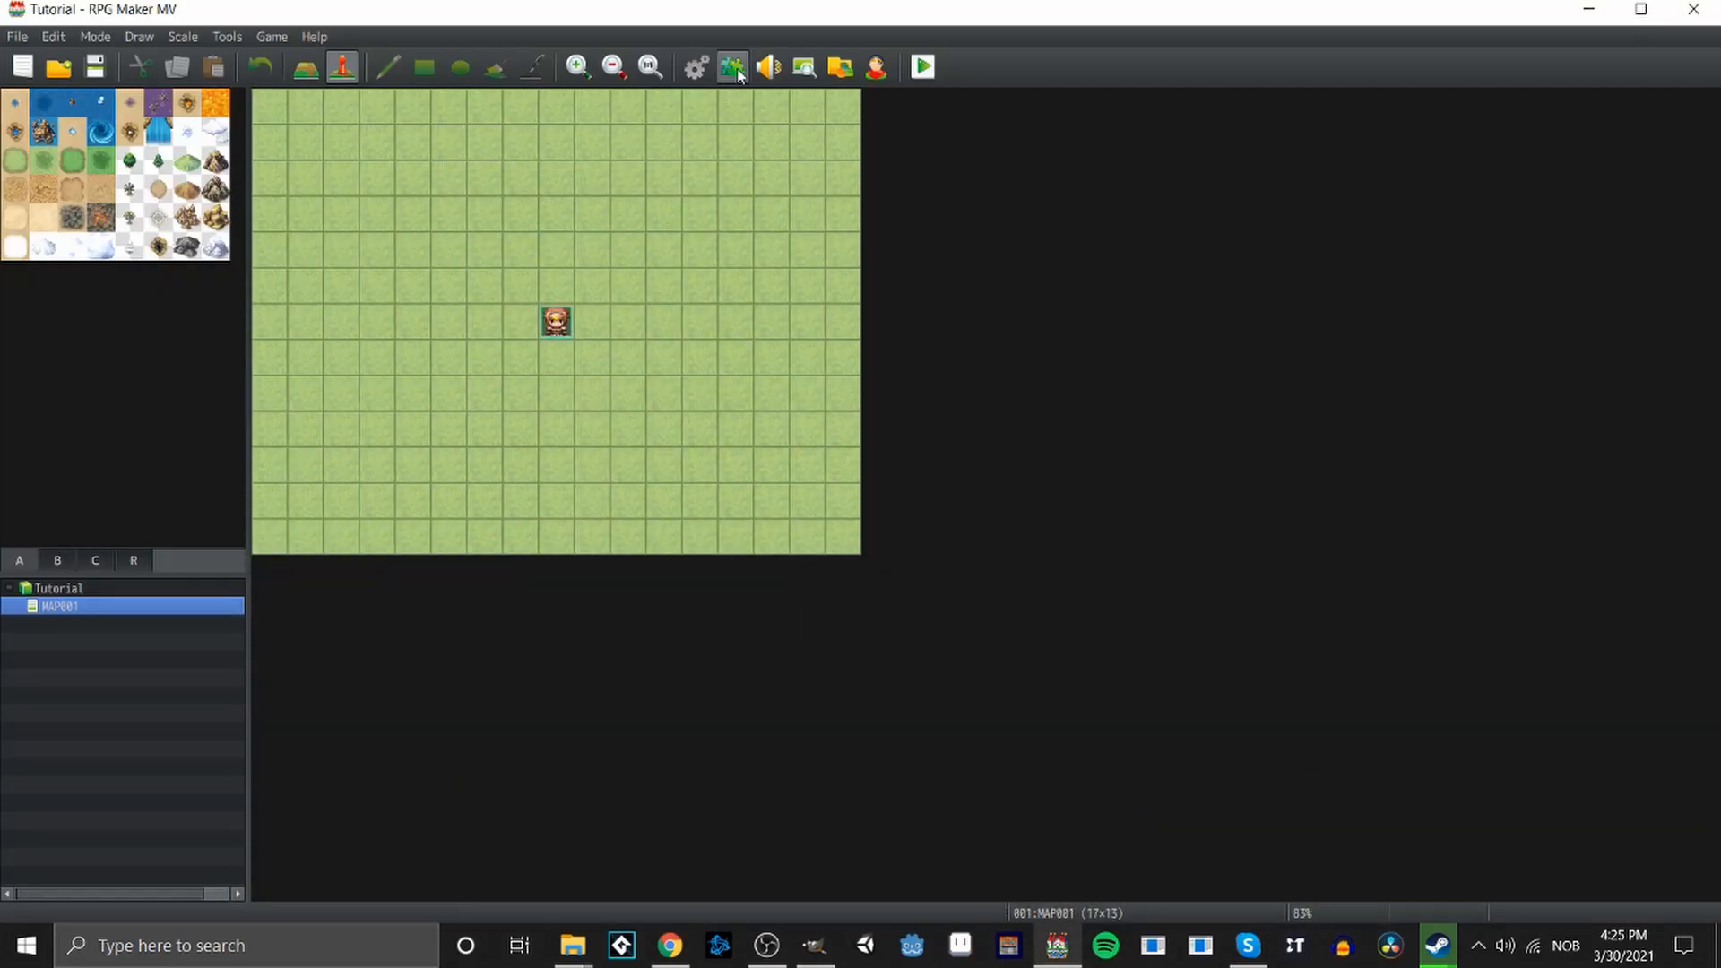
# Start a new Plugin Manager entry and choose GALV_CharacterAnimations as its plugin.
pyautogui.click(731, 66)
pyautogui.doubleClick(695, 283)
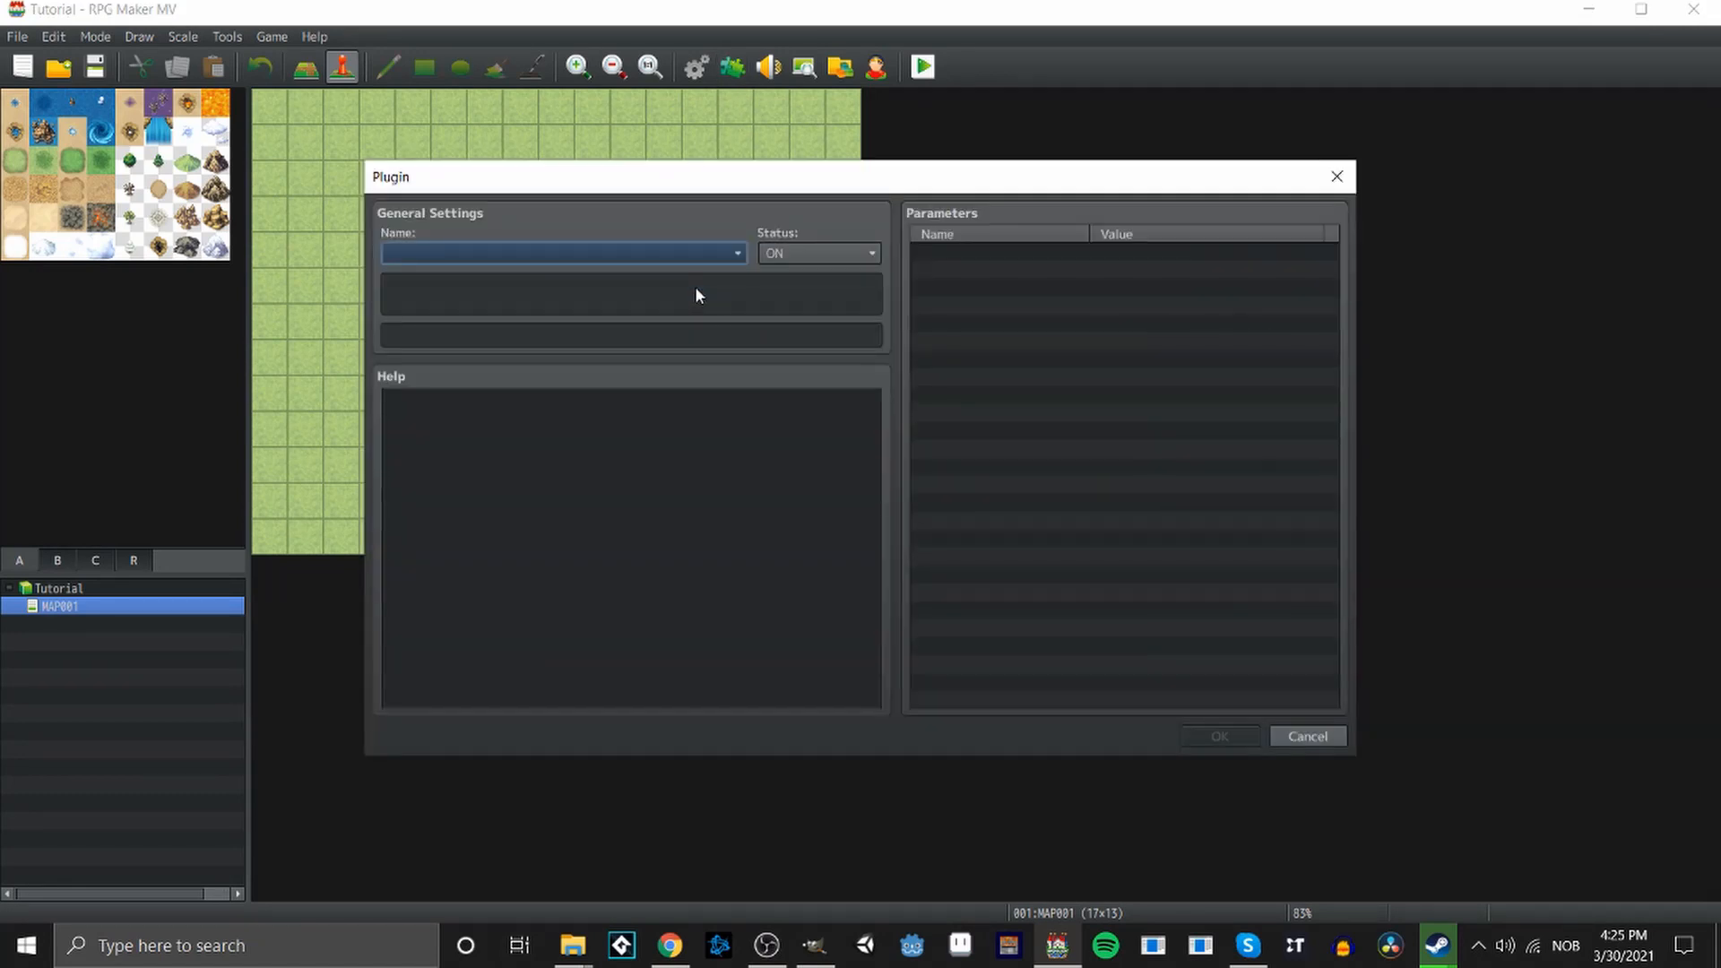
pyautogui.click(677, 253)
pyautogui.click(595, 358)
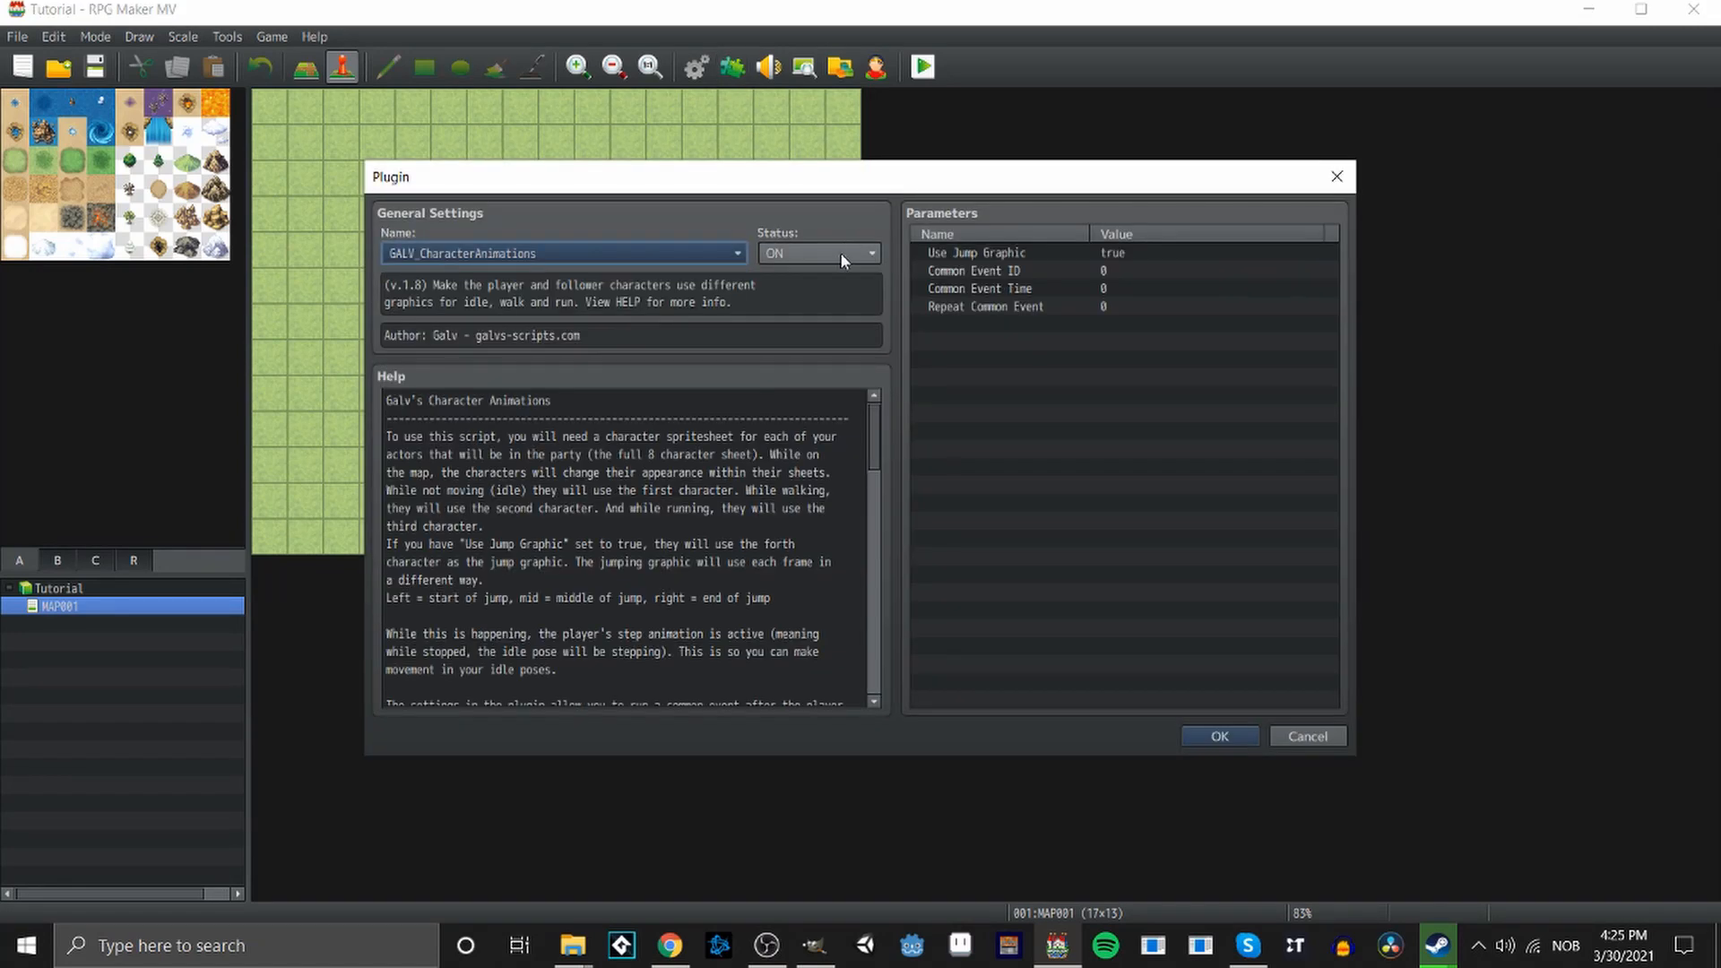
# Read the plugin's help on the CHARANIM FALSE and CHARANIM TRUE commands, and accept the plugin into the project.
pyautogui.click(1001, 256)
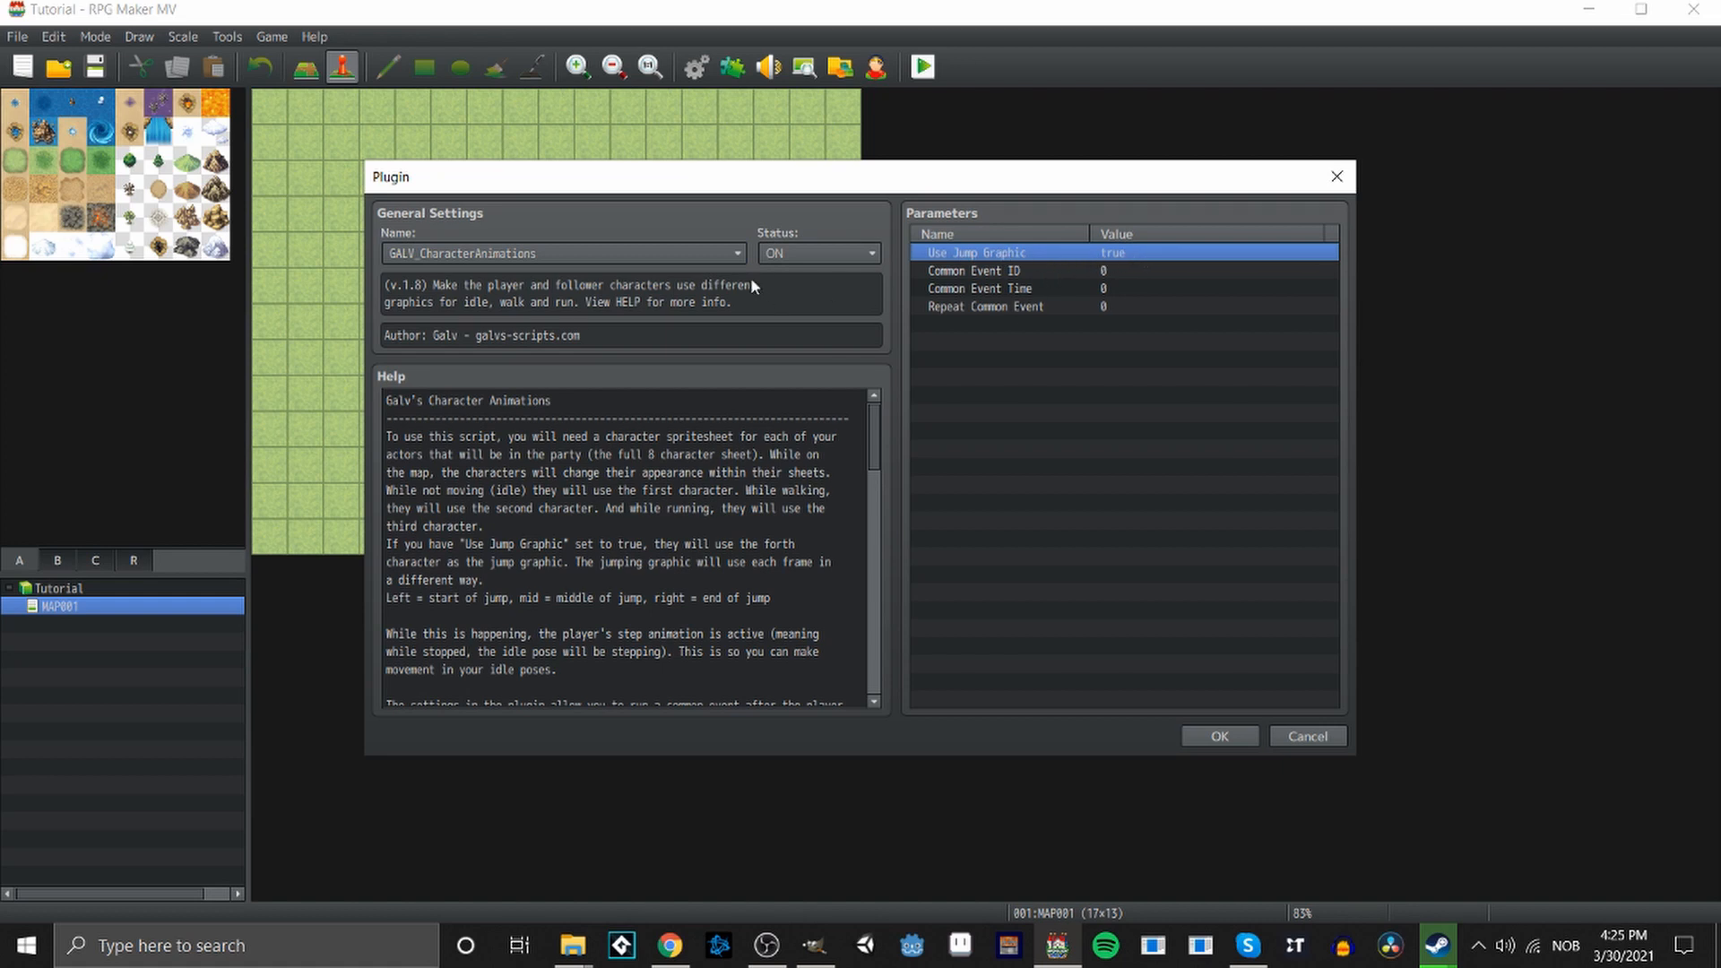
pyautogui.moveTo(878, 423); pyautogui.dragTo(879, 531)
pyautogui.scroll(-2, 502, 618)
pyautogui.scroll(3, 466, 583)
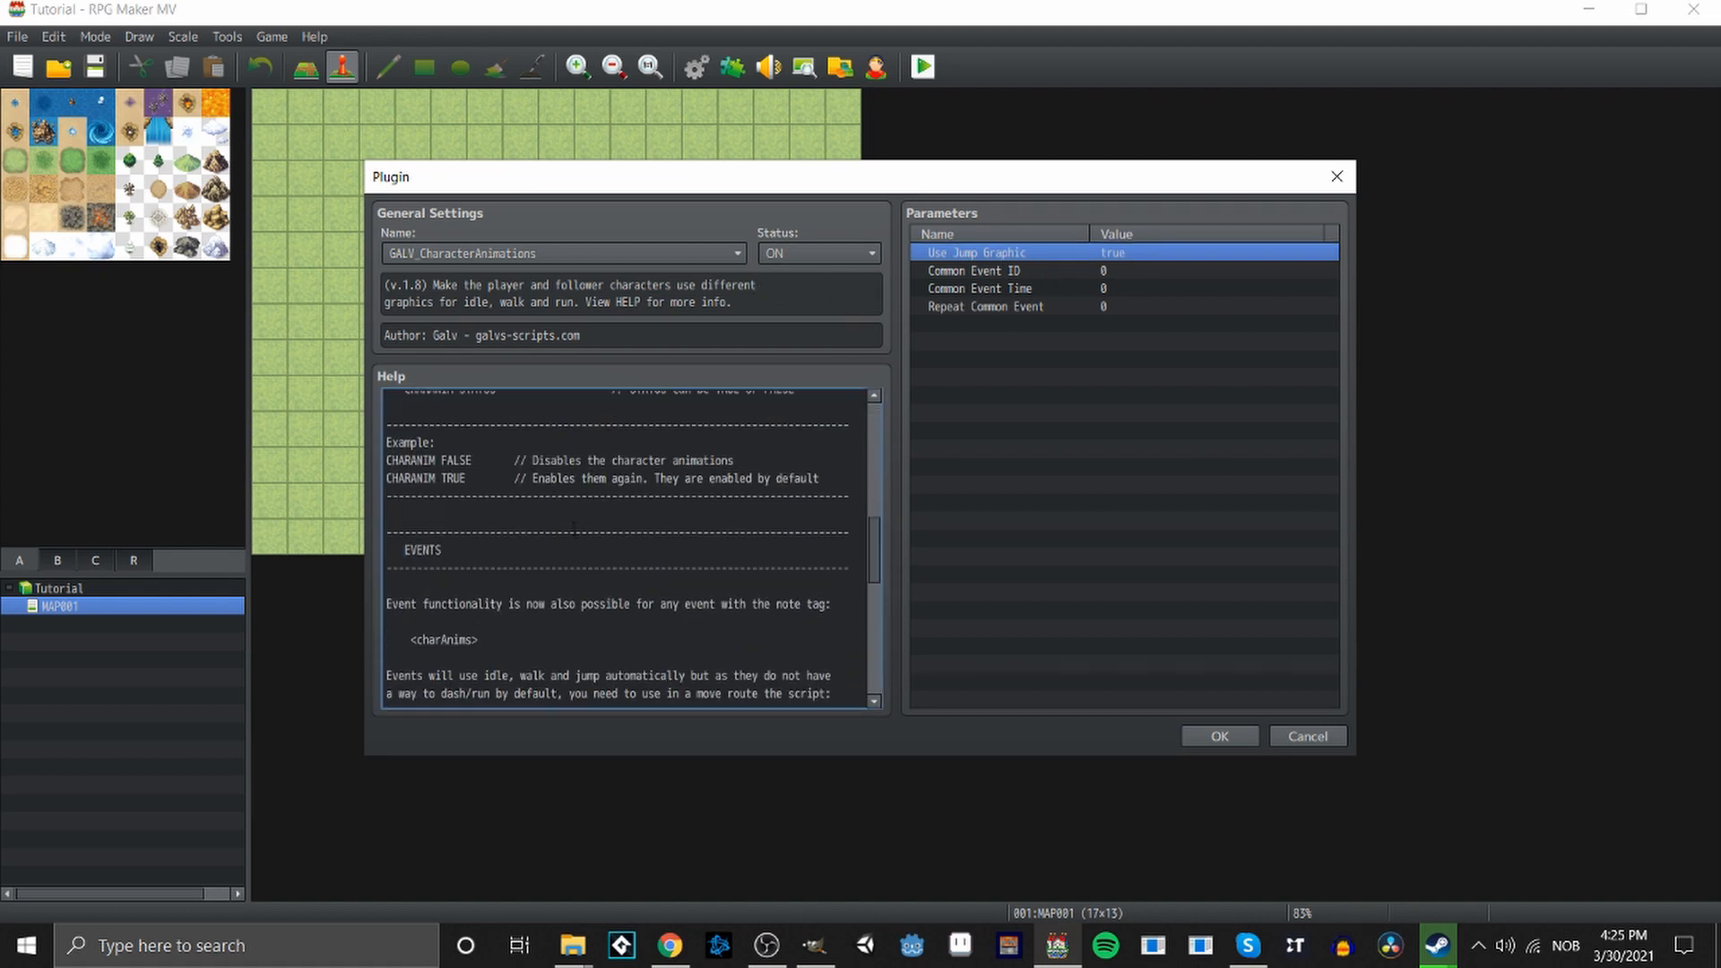
pyautogui.scroll(8, 466, 576)
pyautogui.scroll(-10, 511, 562)
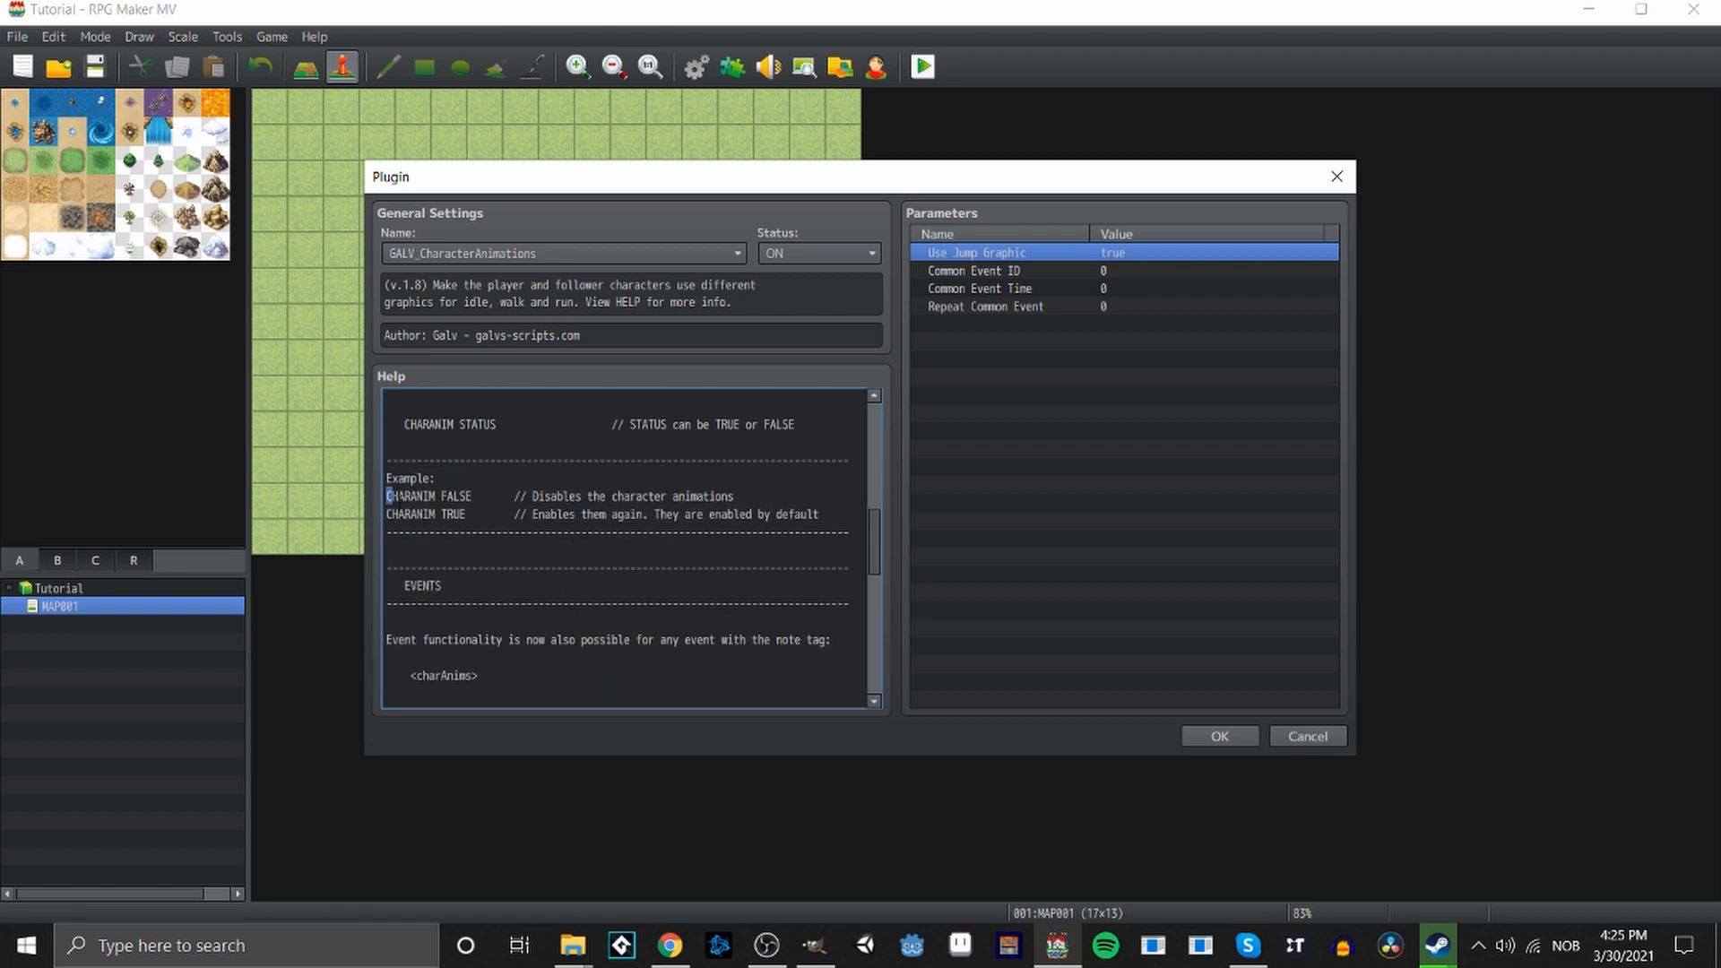
pyautogui.moveTo(389, 496); pyautogui.dragTo(477, 497)
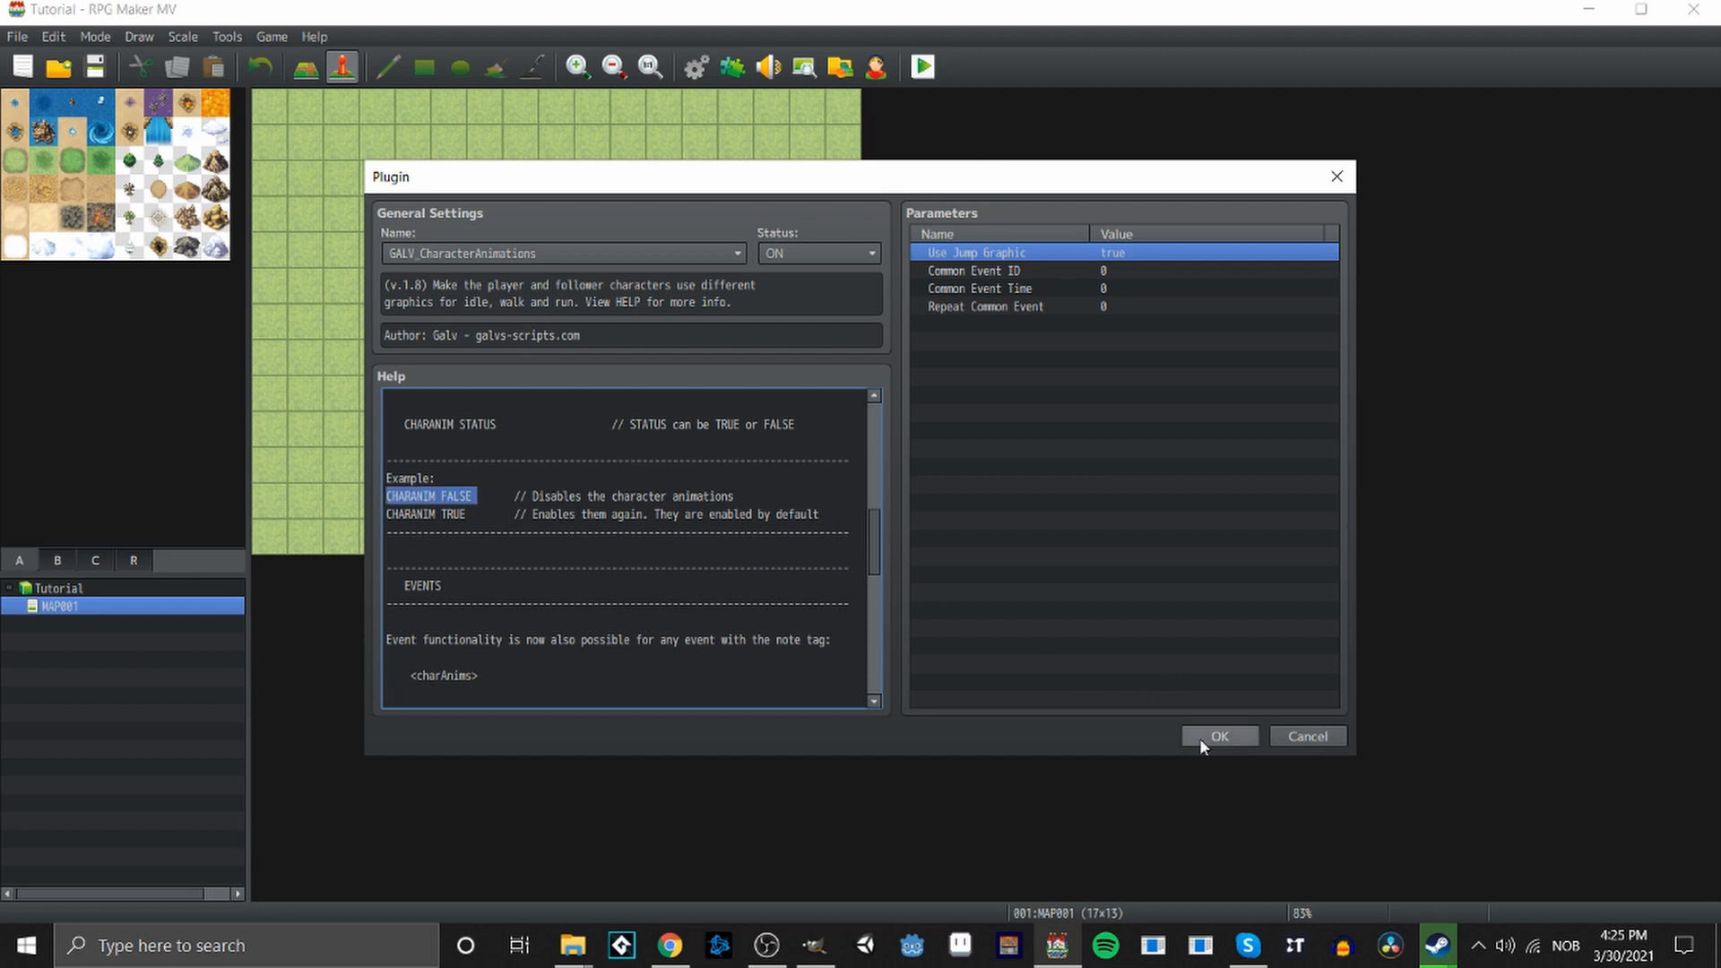
pyautogui.click(1200, 738)
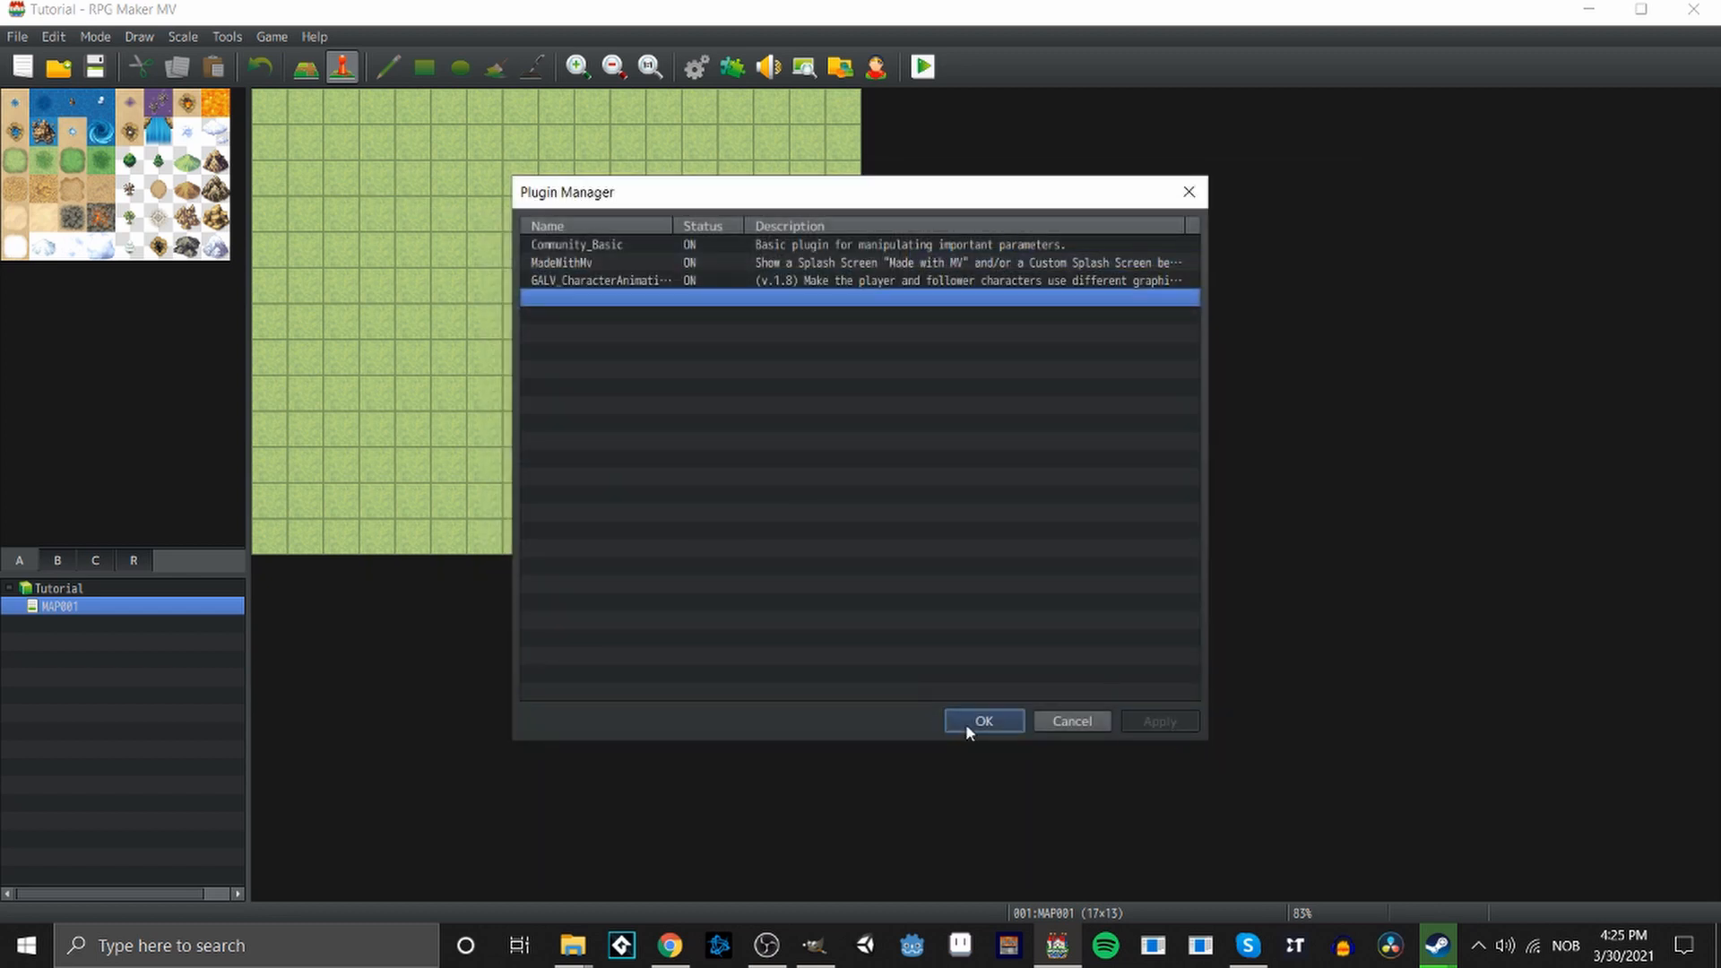
pyautogui.click(966, 722)
# Set the character image of actor 0001 Harold to the first character in the animation sheet.
pyautogui.click(696, 67)
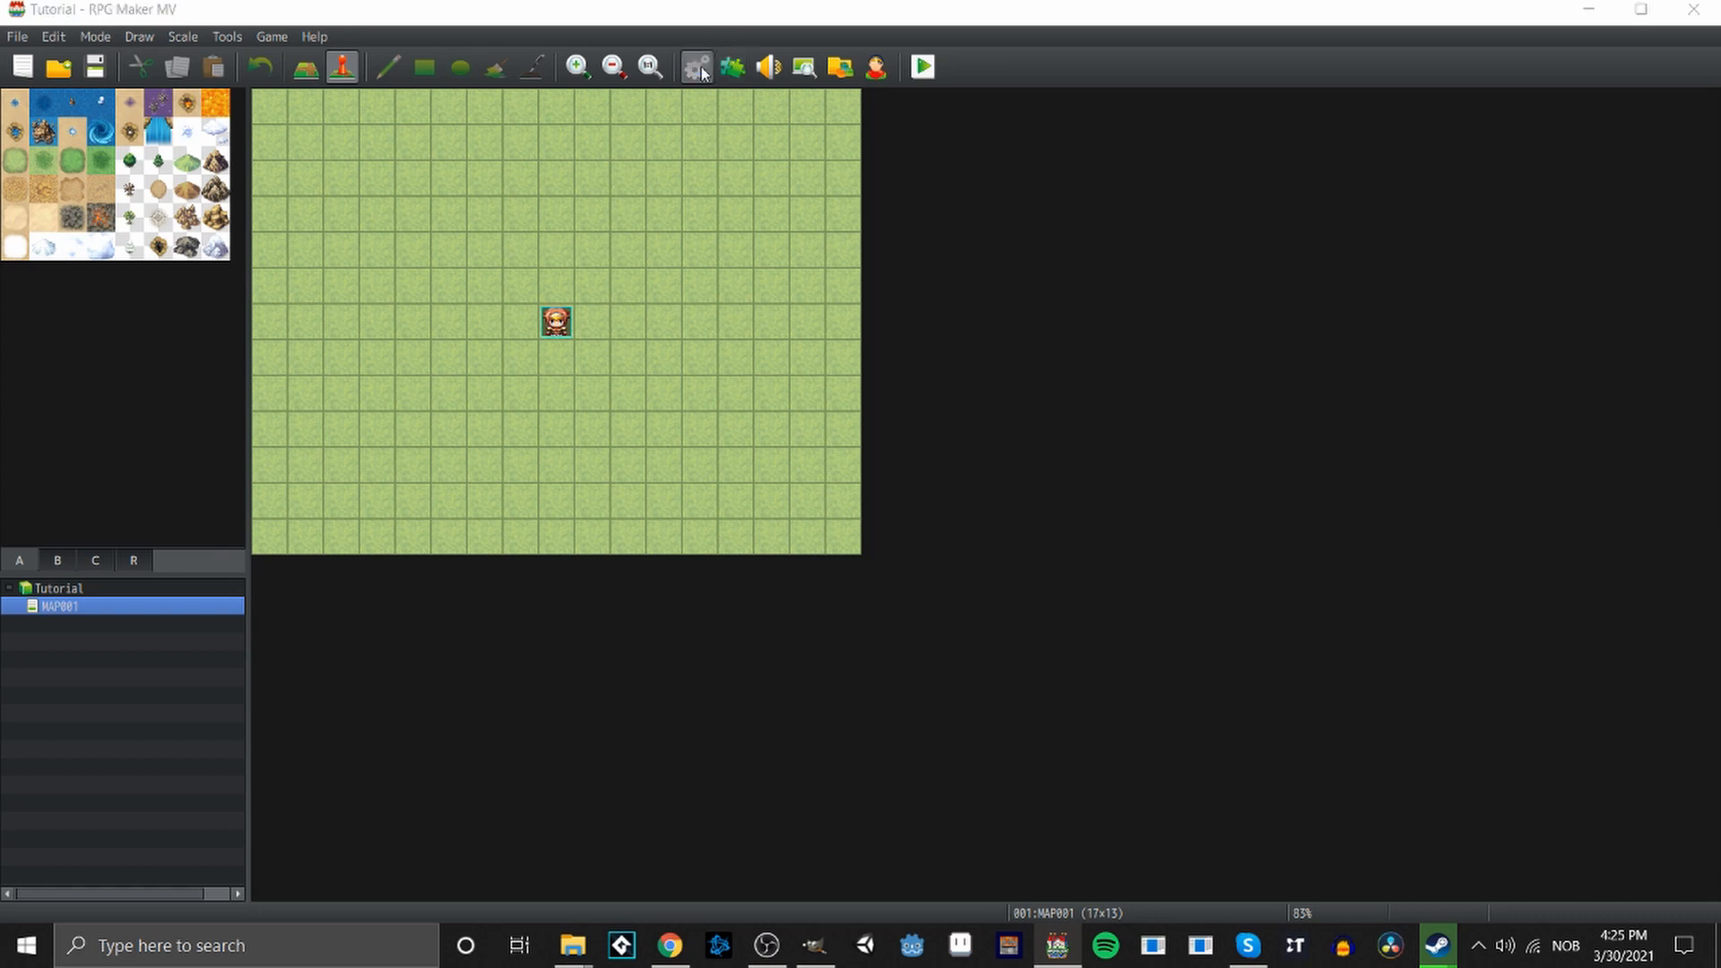
pyautogui.doubleClick(825, 549)
pyautogui.press('Down')
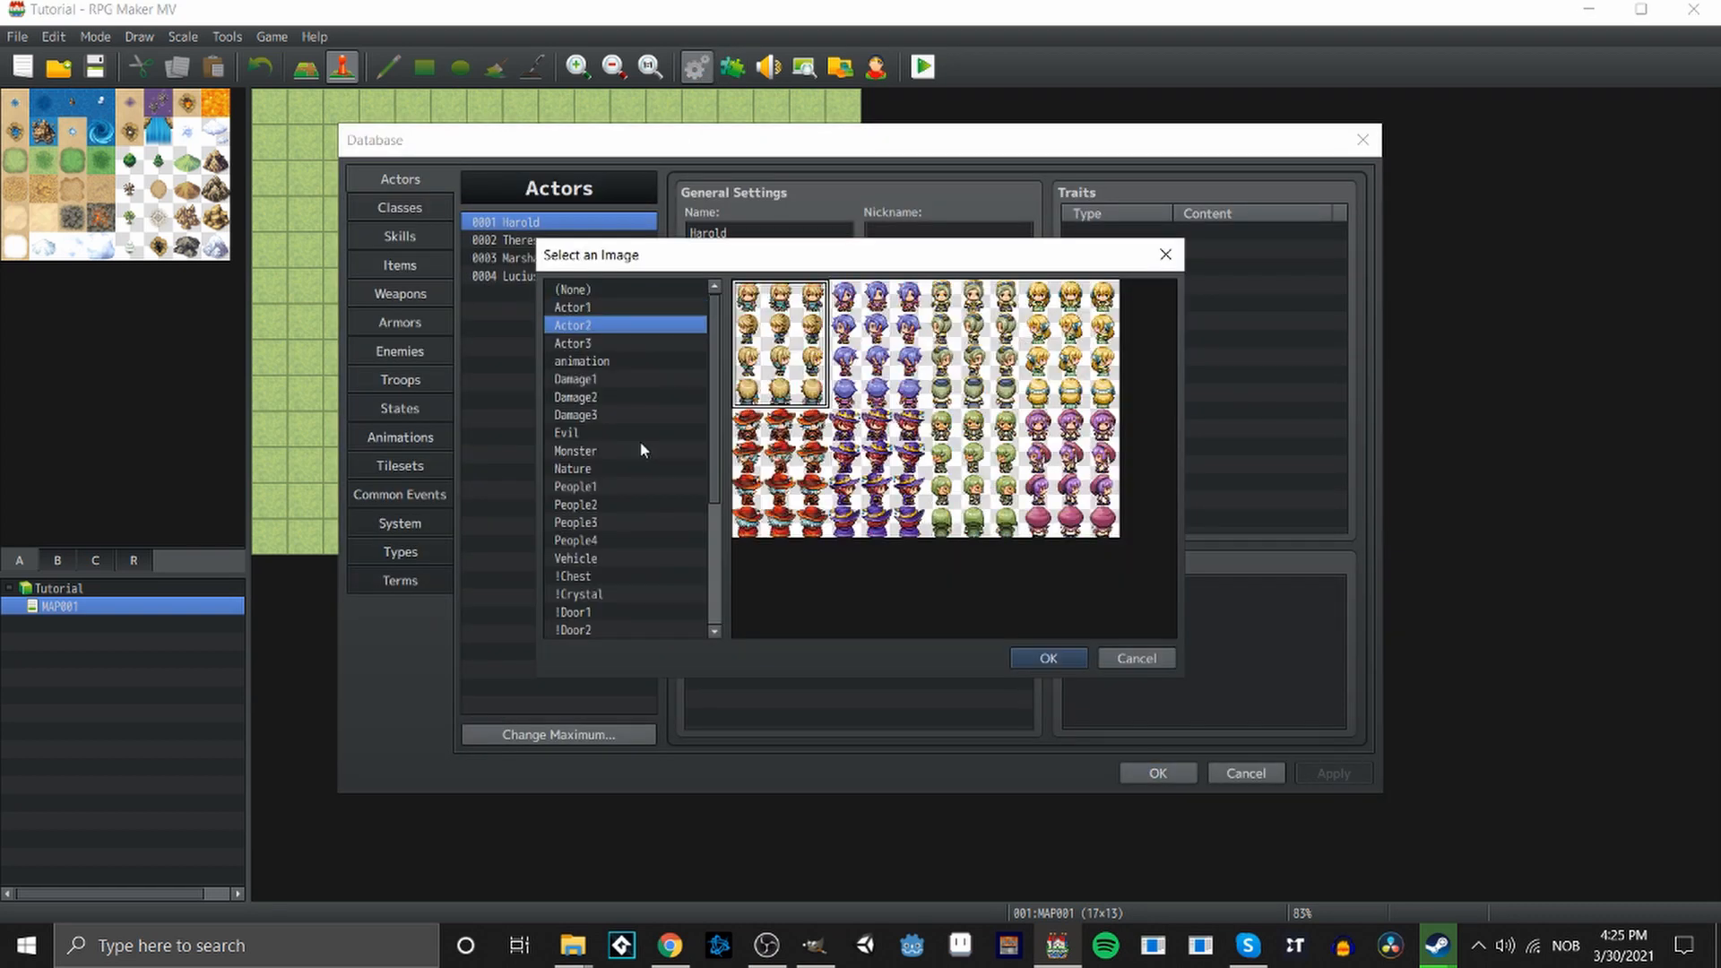
pyautogui.click(626, 361)
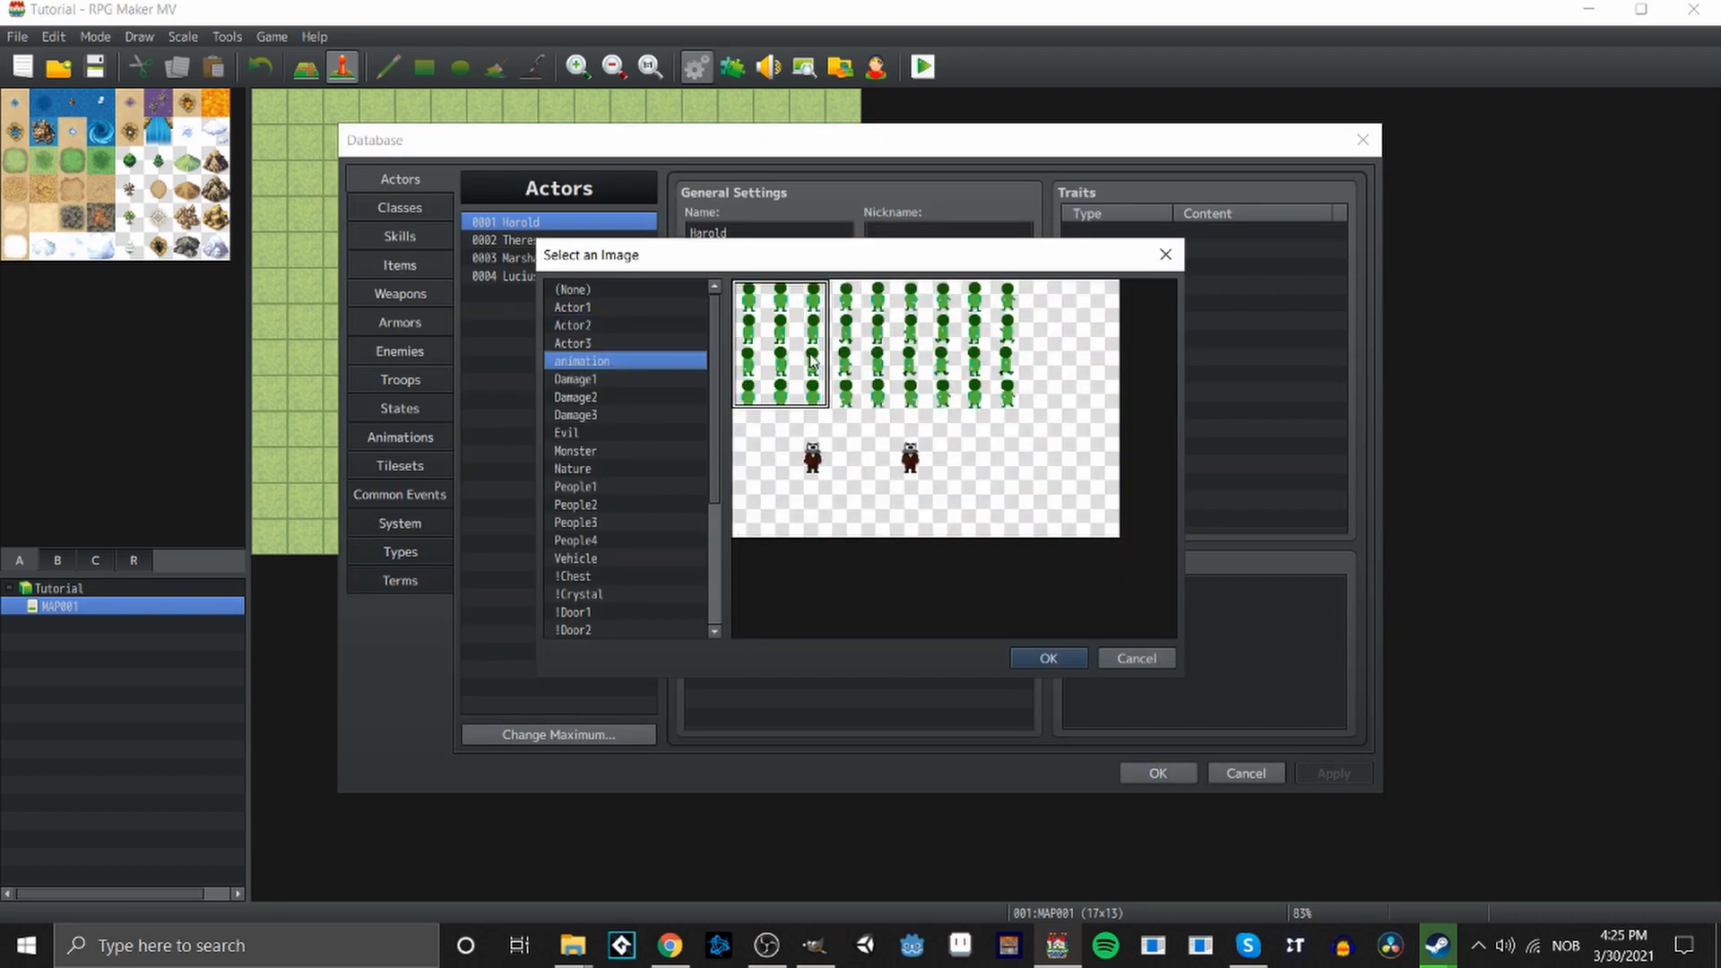
pyautogui.click(1037, 655)
pyautogui.click(1333, 773)
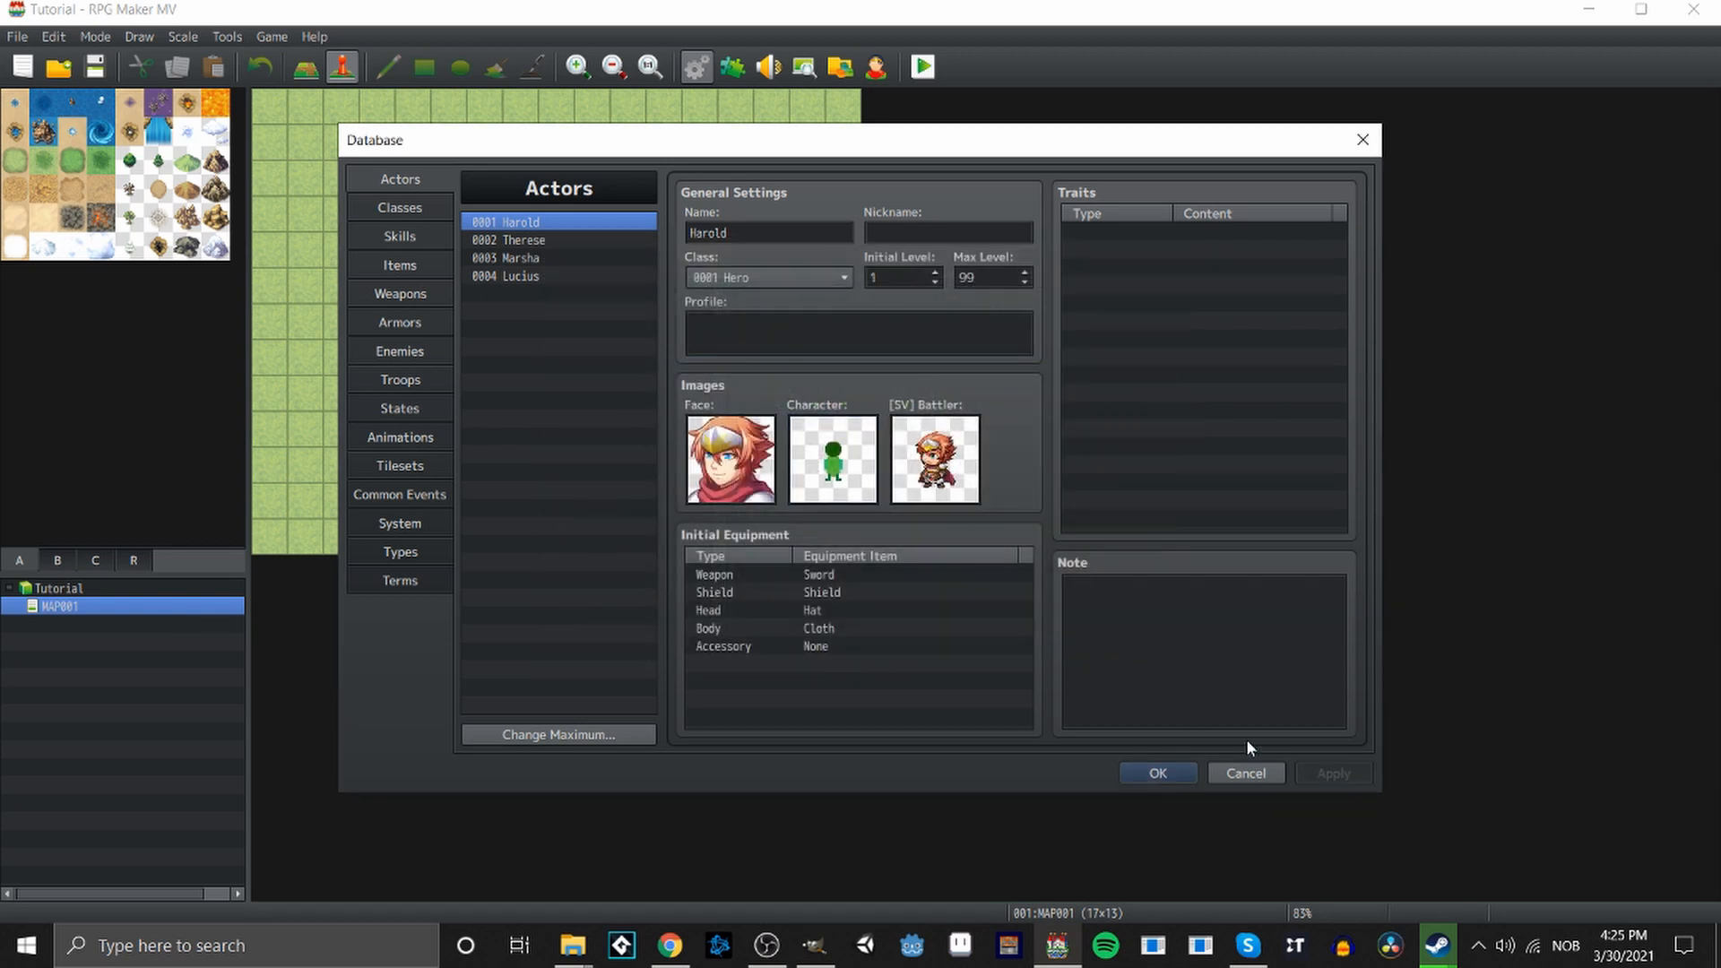
# Set both the [SV] Battler image and the face image of actor Harold to (None).
pyautogui.doubleClick(975, 478)
pyautogui.click(594, 287)
pyautogui.click(1058, 655)
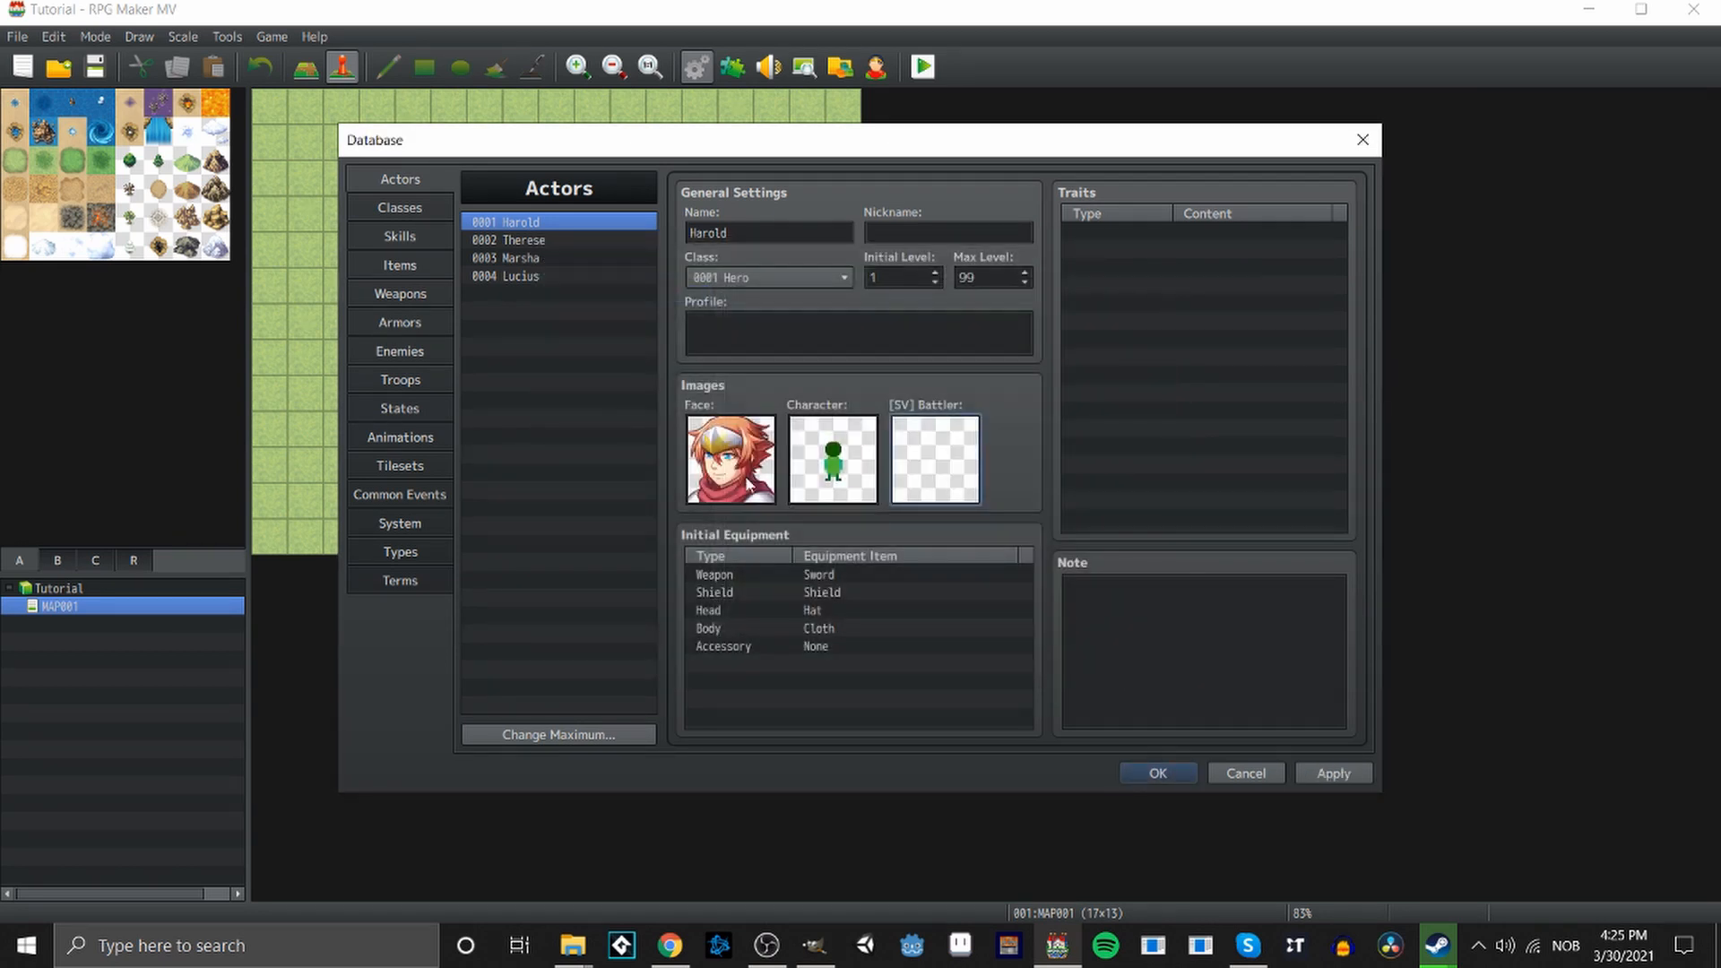
pyautogui.doubleClick(749, 484)
pyautogui.click(597, 288)
pyautogui.click(1047, 658)
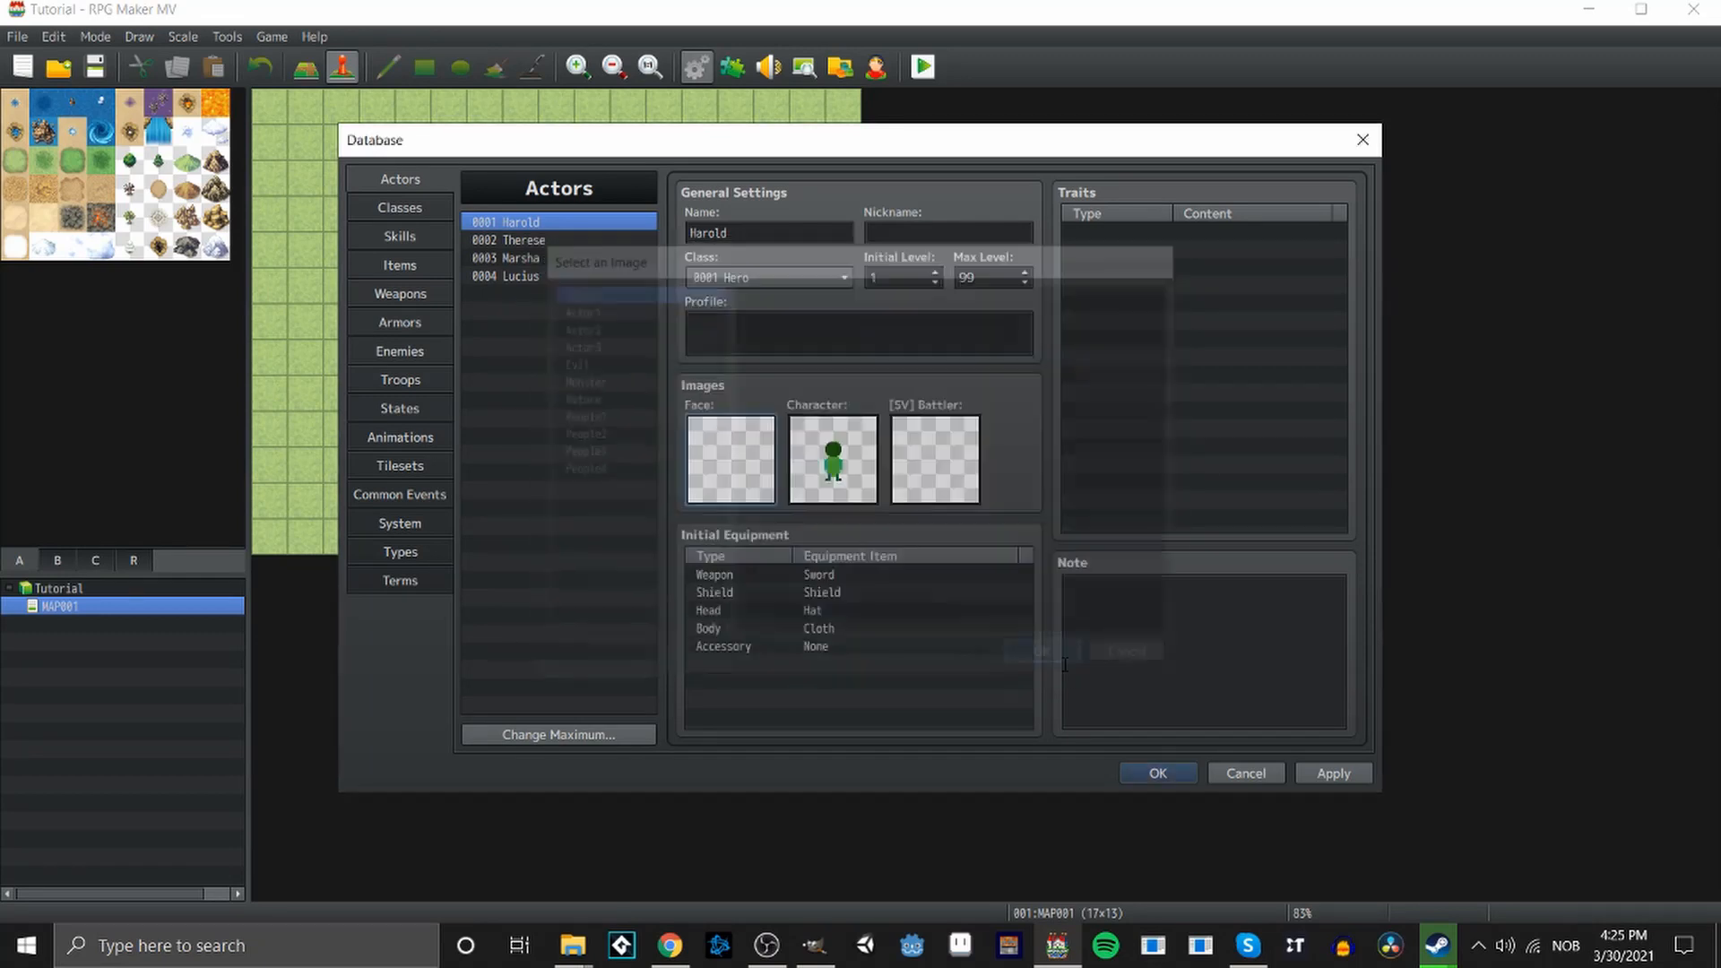
# Reduce the maximum number of actors to 1, apply the change and close the Database.
pyautogui.click(540, 244)
pyautogui.click(582, 733)
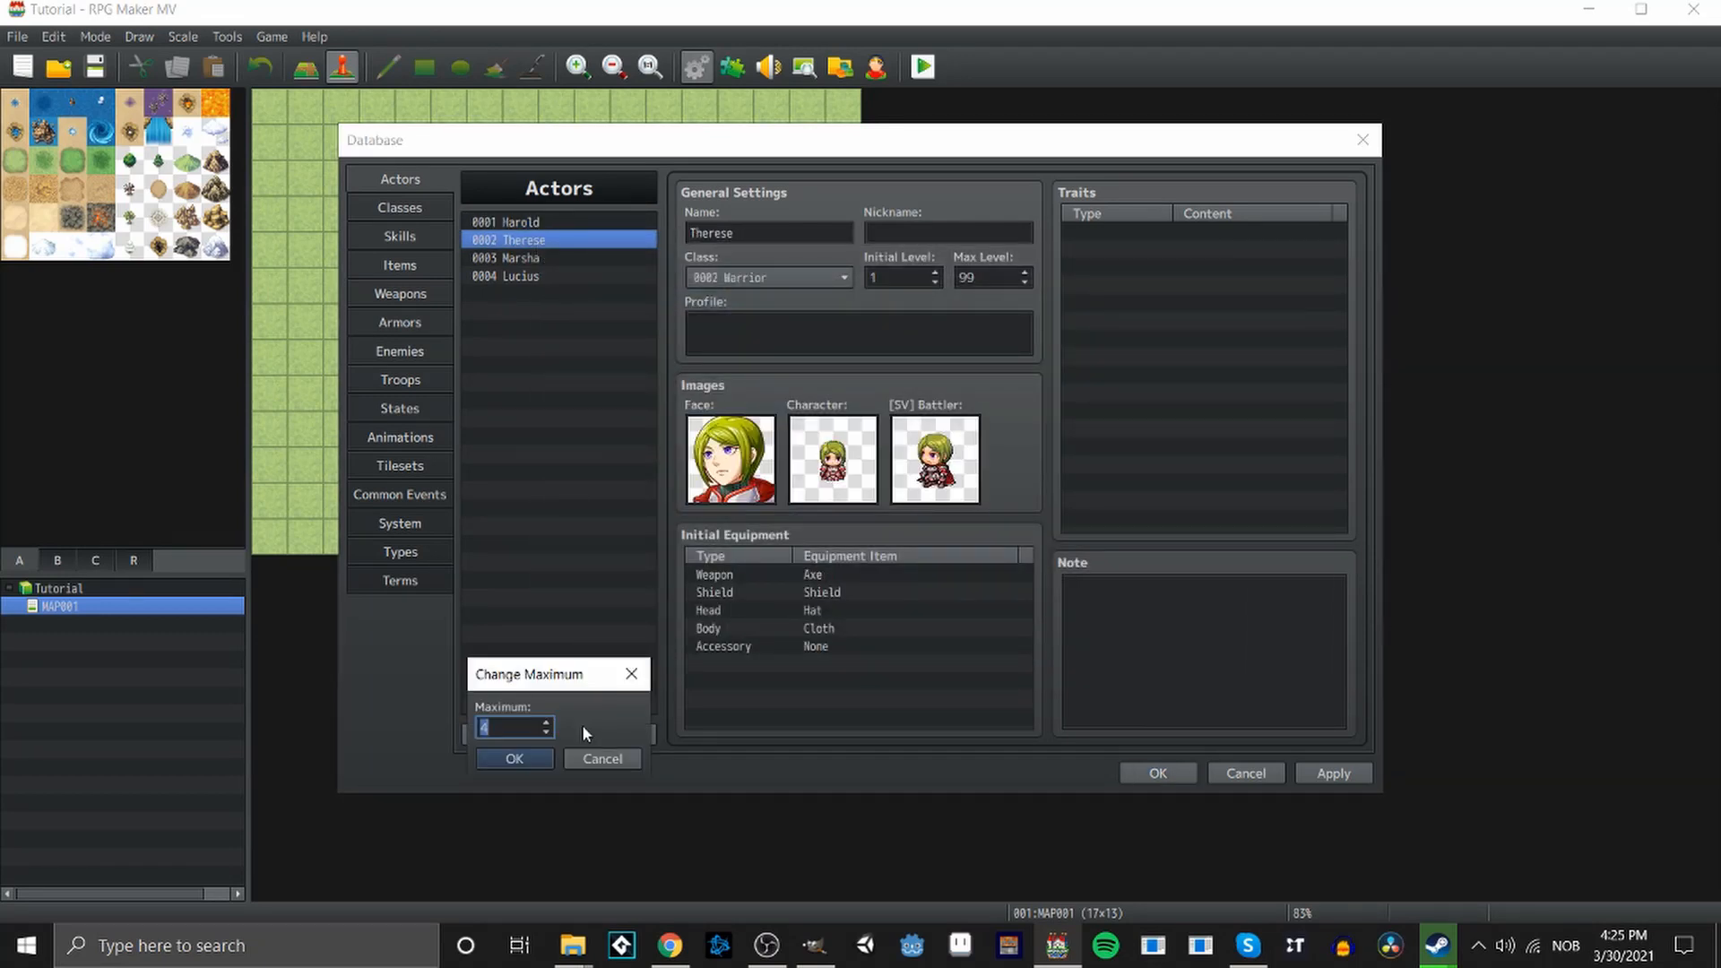
pyautogui.write('1')
pyautogui.click(524, 753)
pyautogui.click(1333, 772)
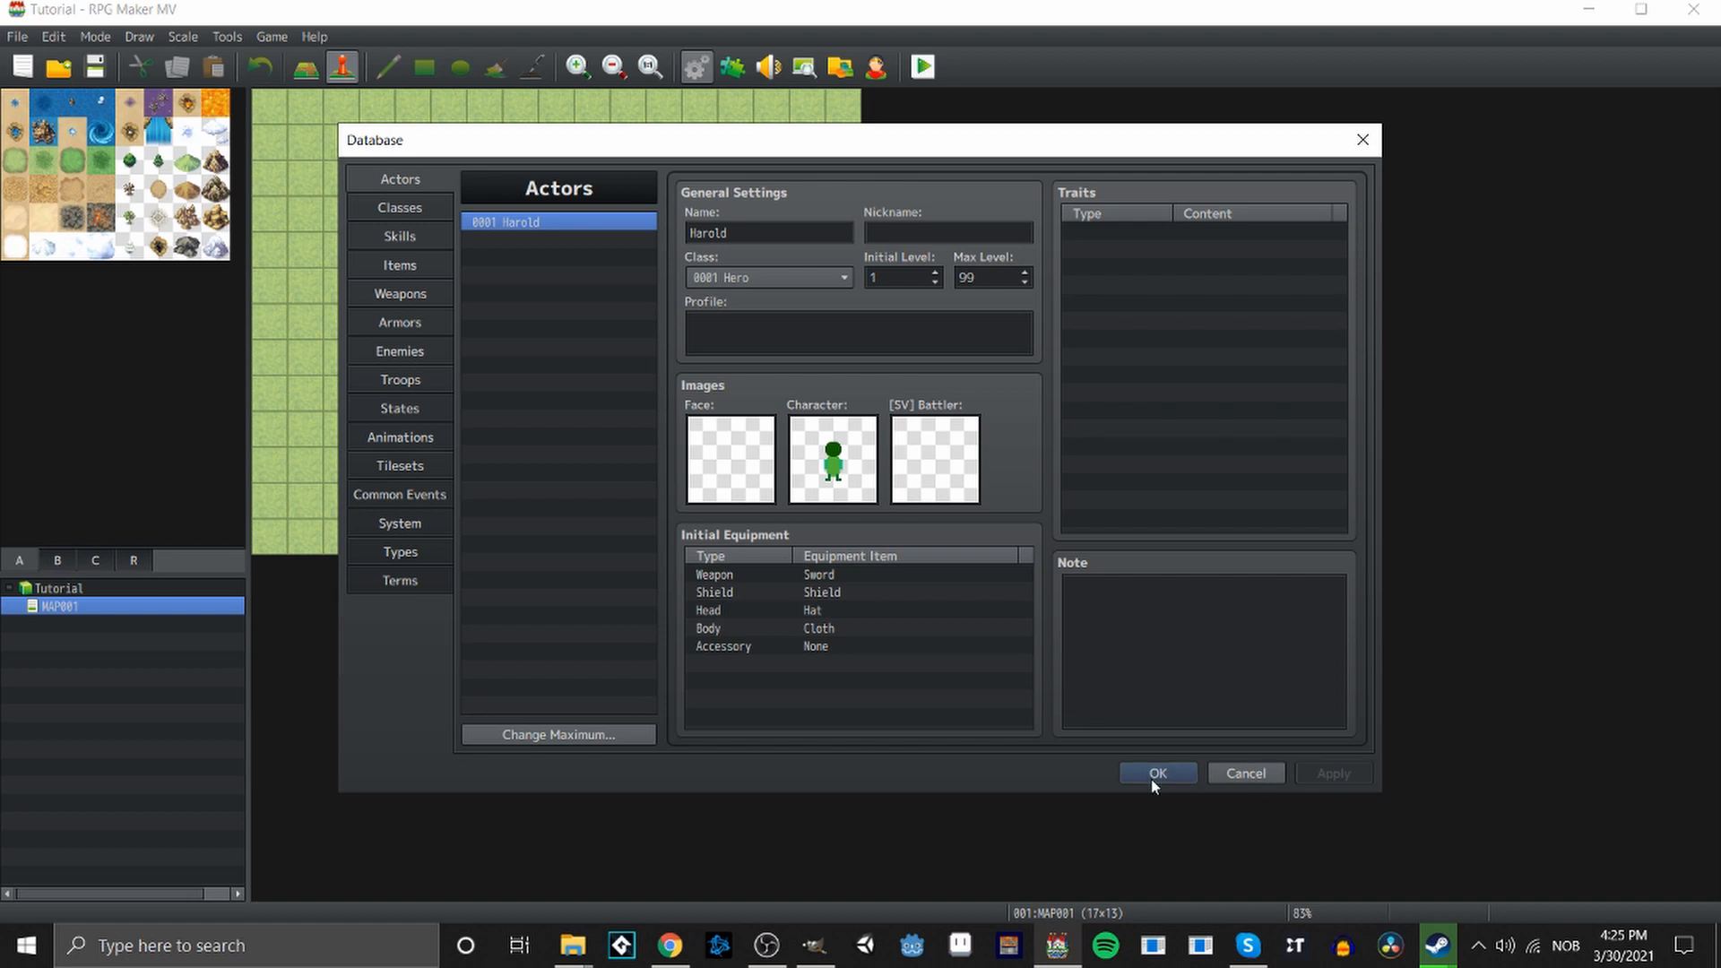
pyautogui.click(1151, 776)
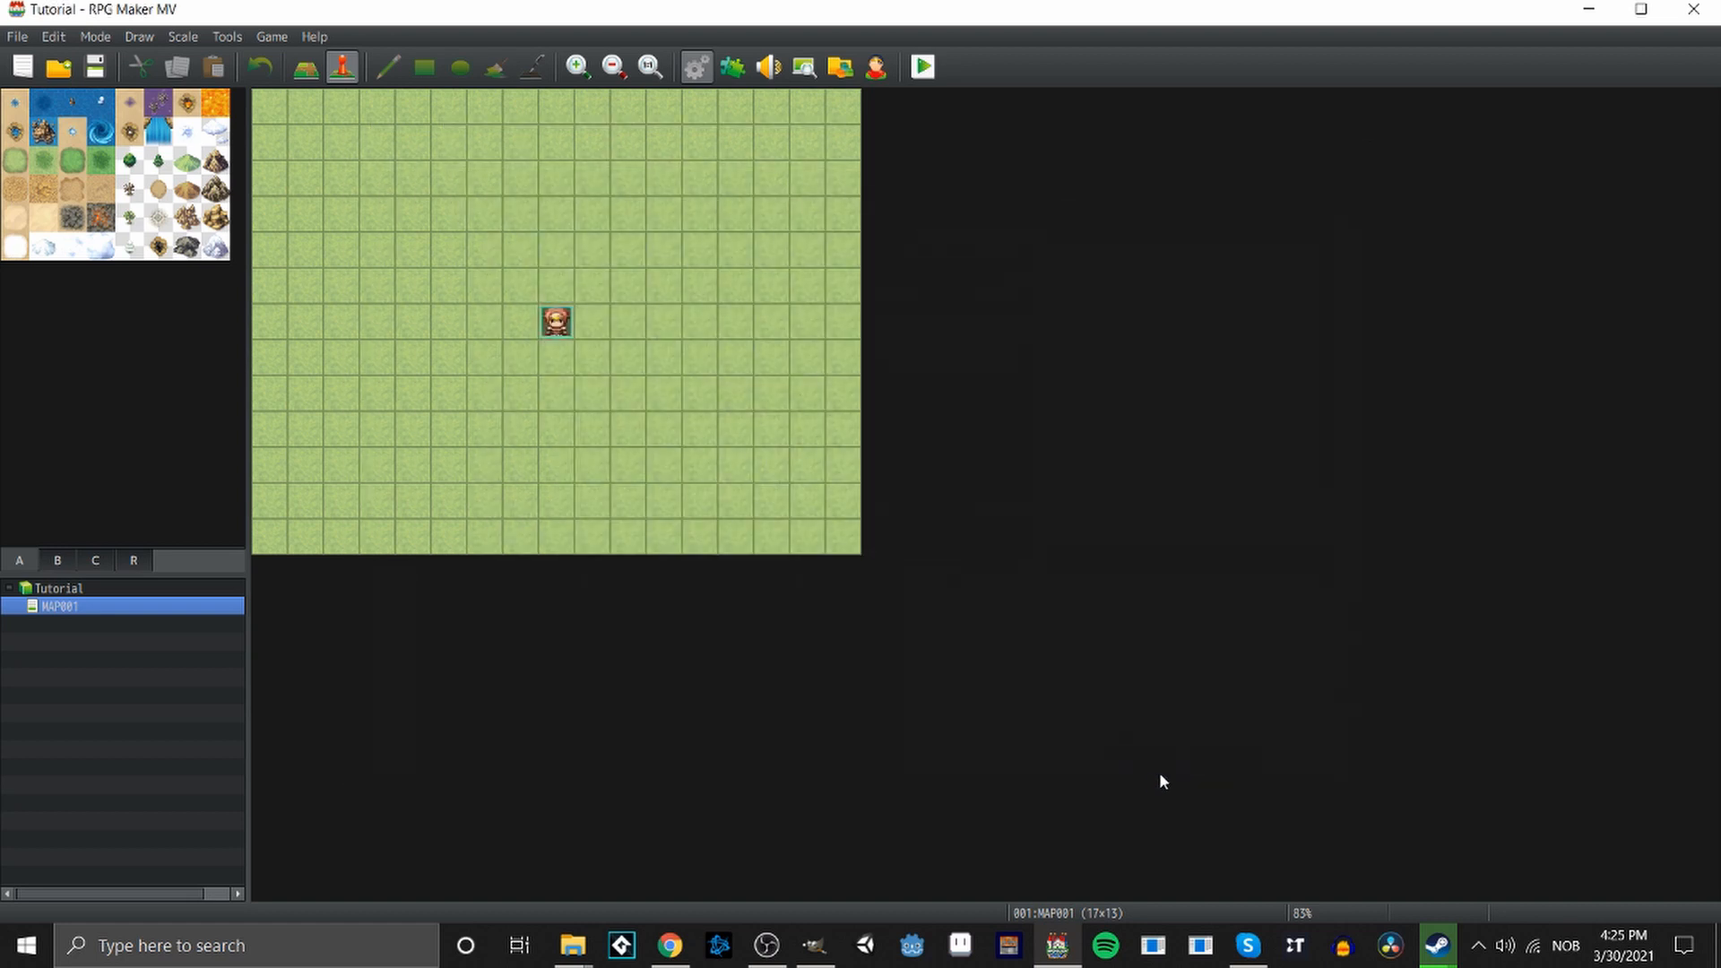
# Set the game's title music to (None) in the system settings, apply the change and close the Database.
pyautogui.click(563, 321)
pyautogui.click(698, 68)
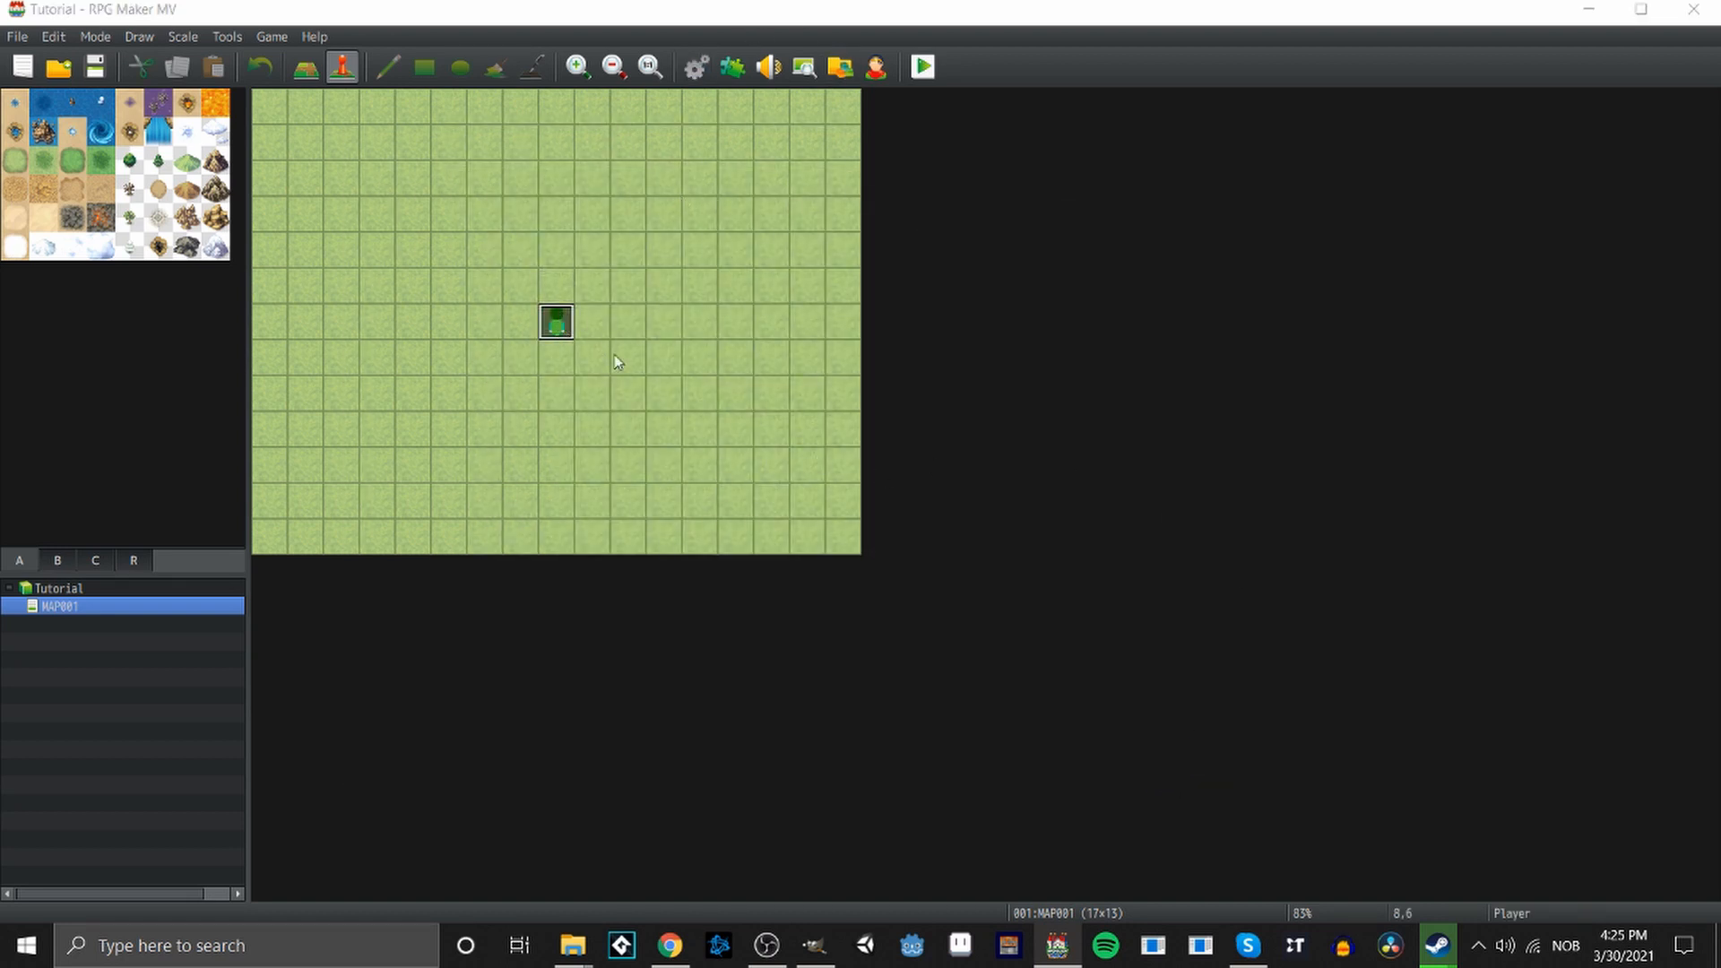
pyautogui.click(440, 525)
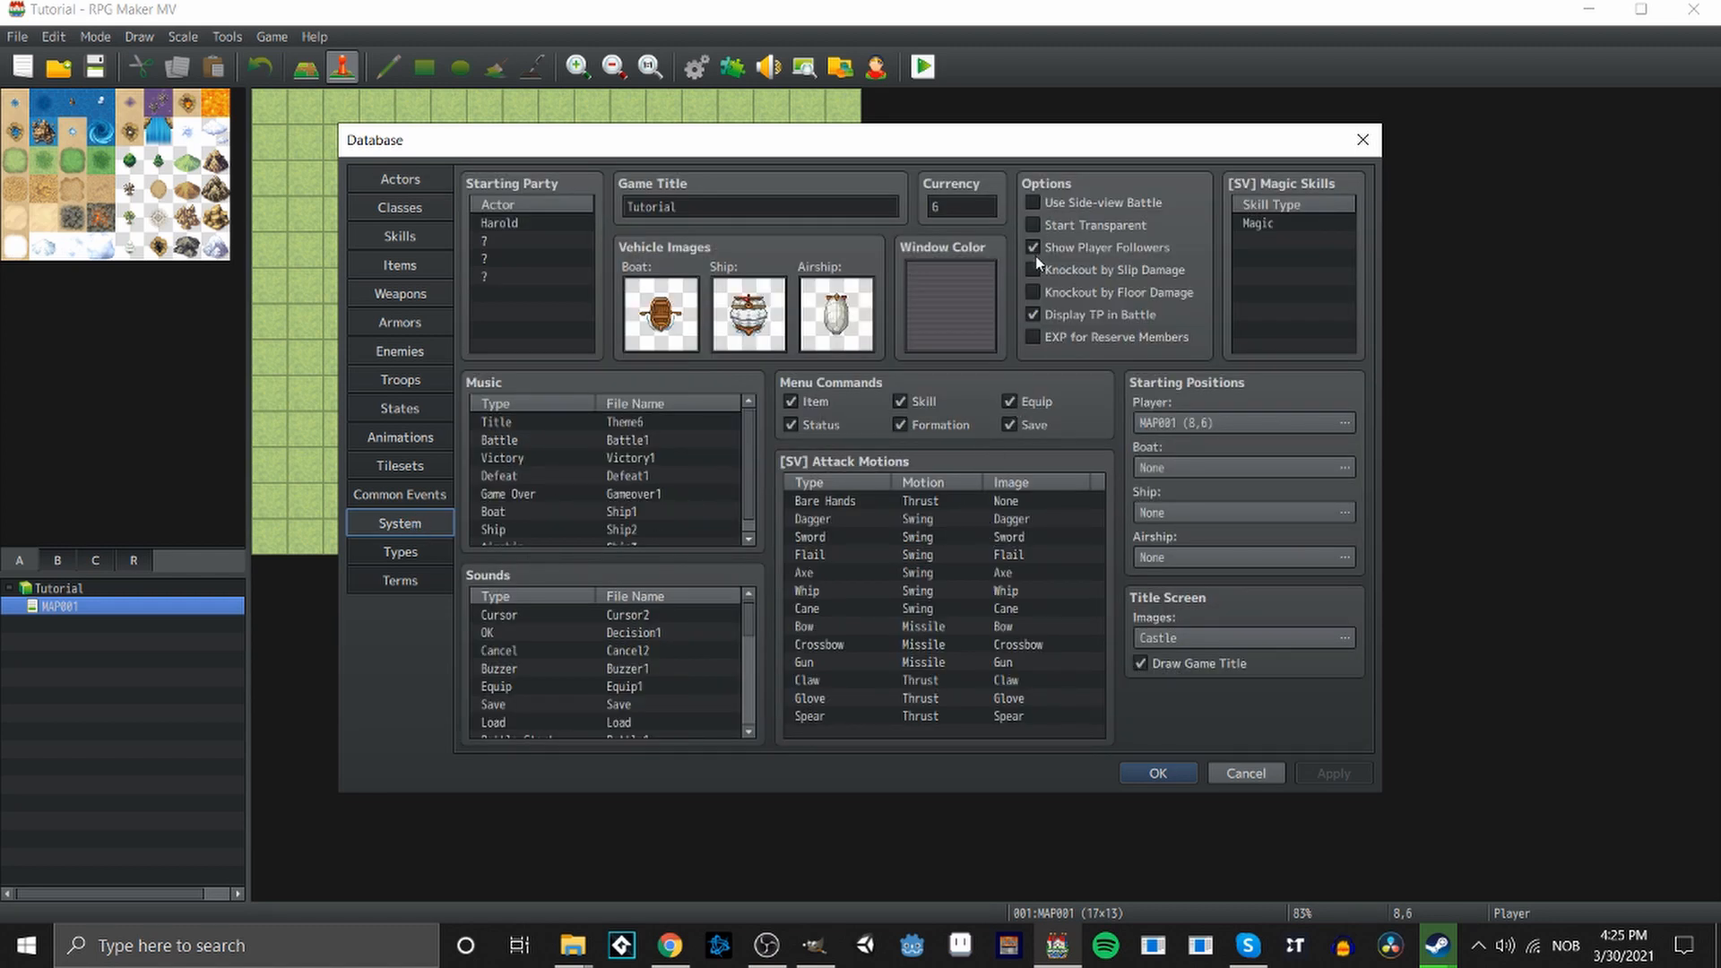
pyautogui.doubleClick(631, 425)
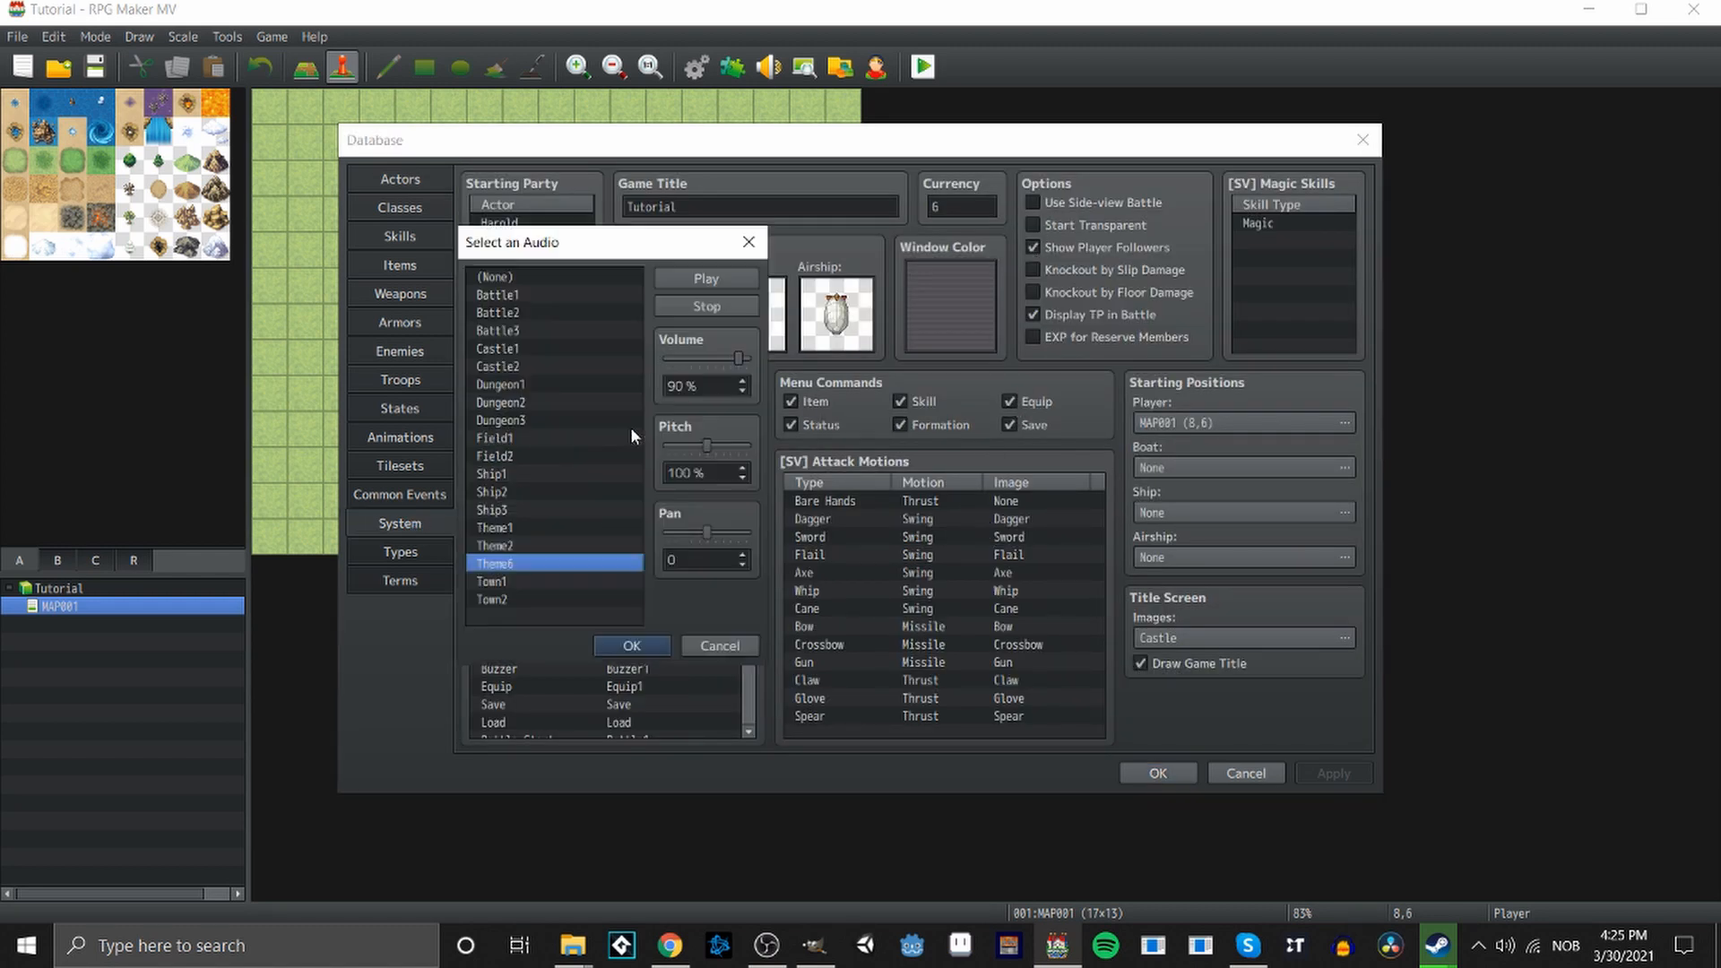
pyautogui.click(546, 277)
pyautogui.click(638, 652)
pyautogui.click(1333, 773)
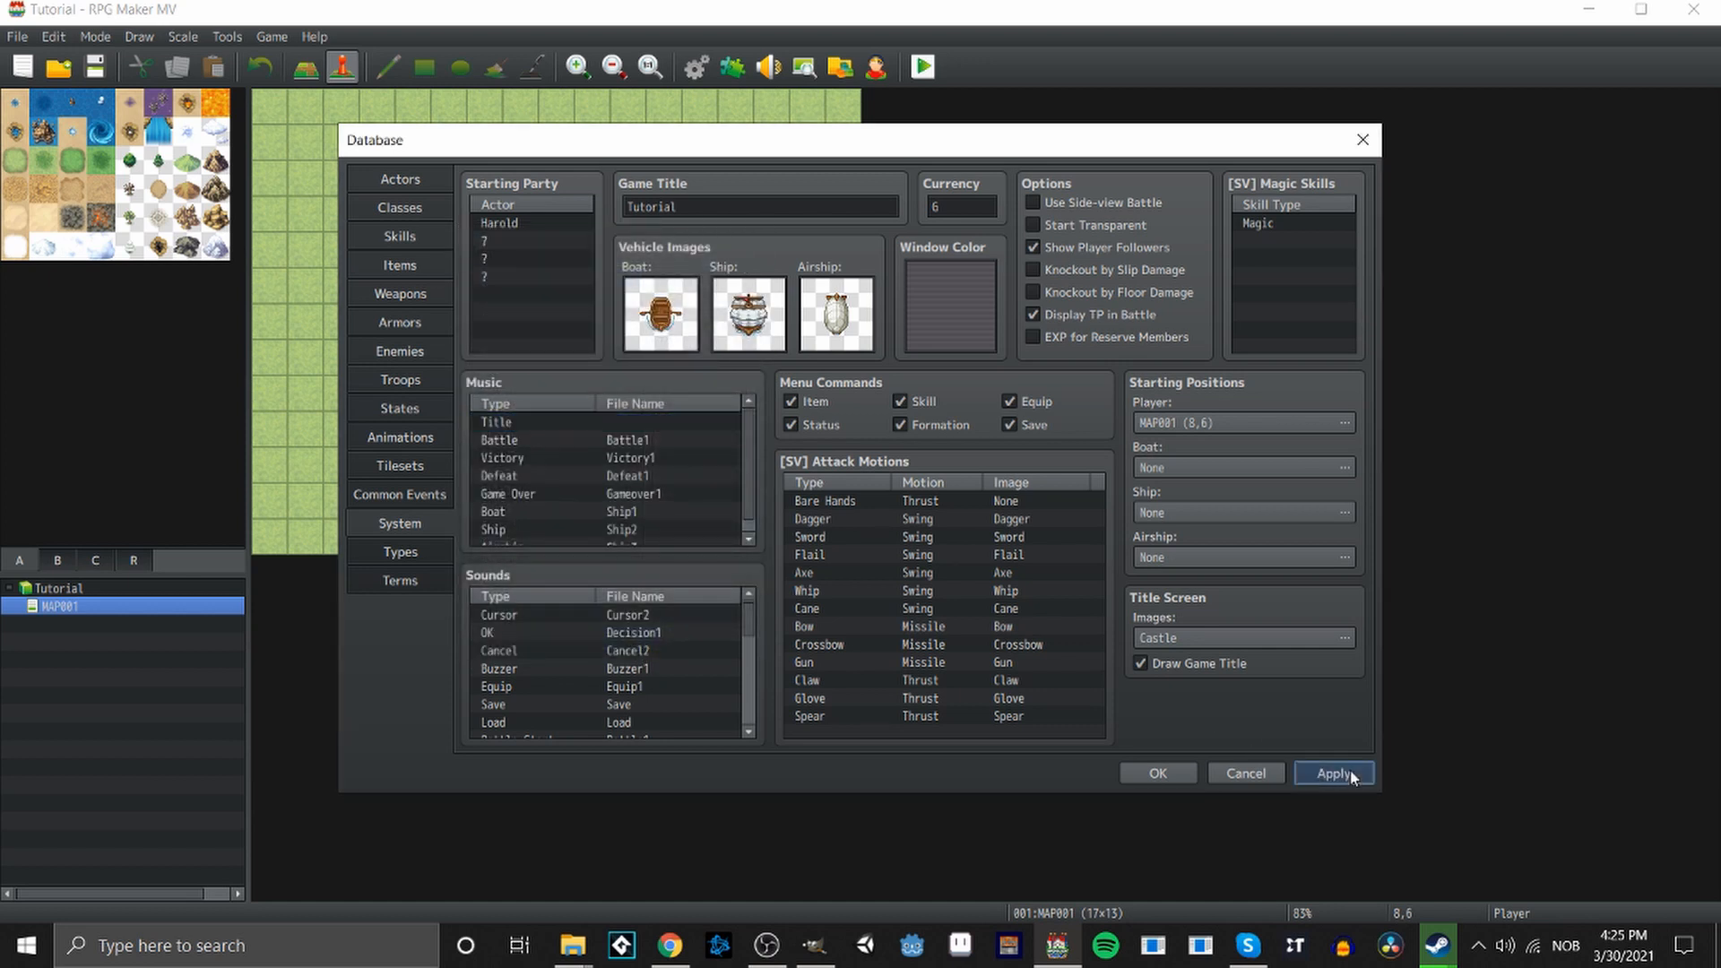
pyautogui.click(1156, 772)
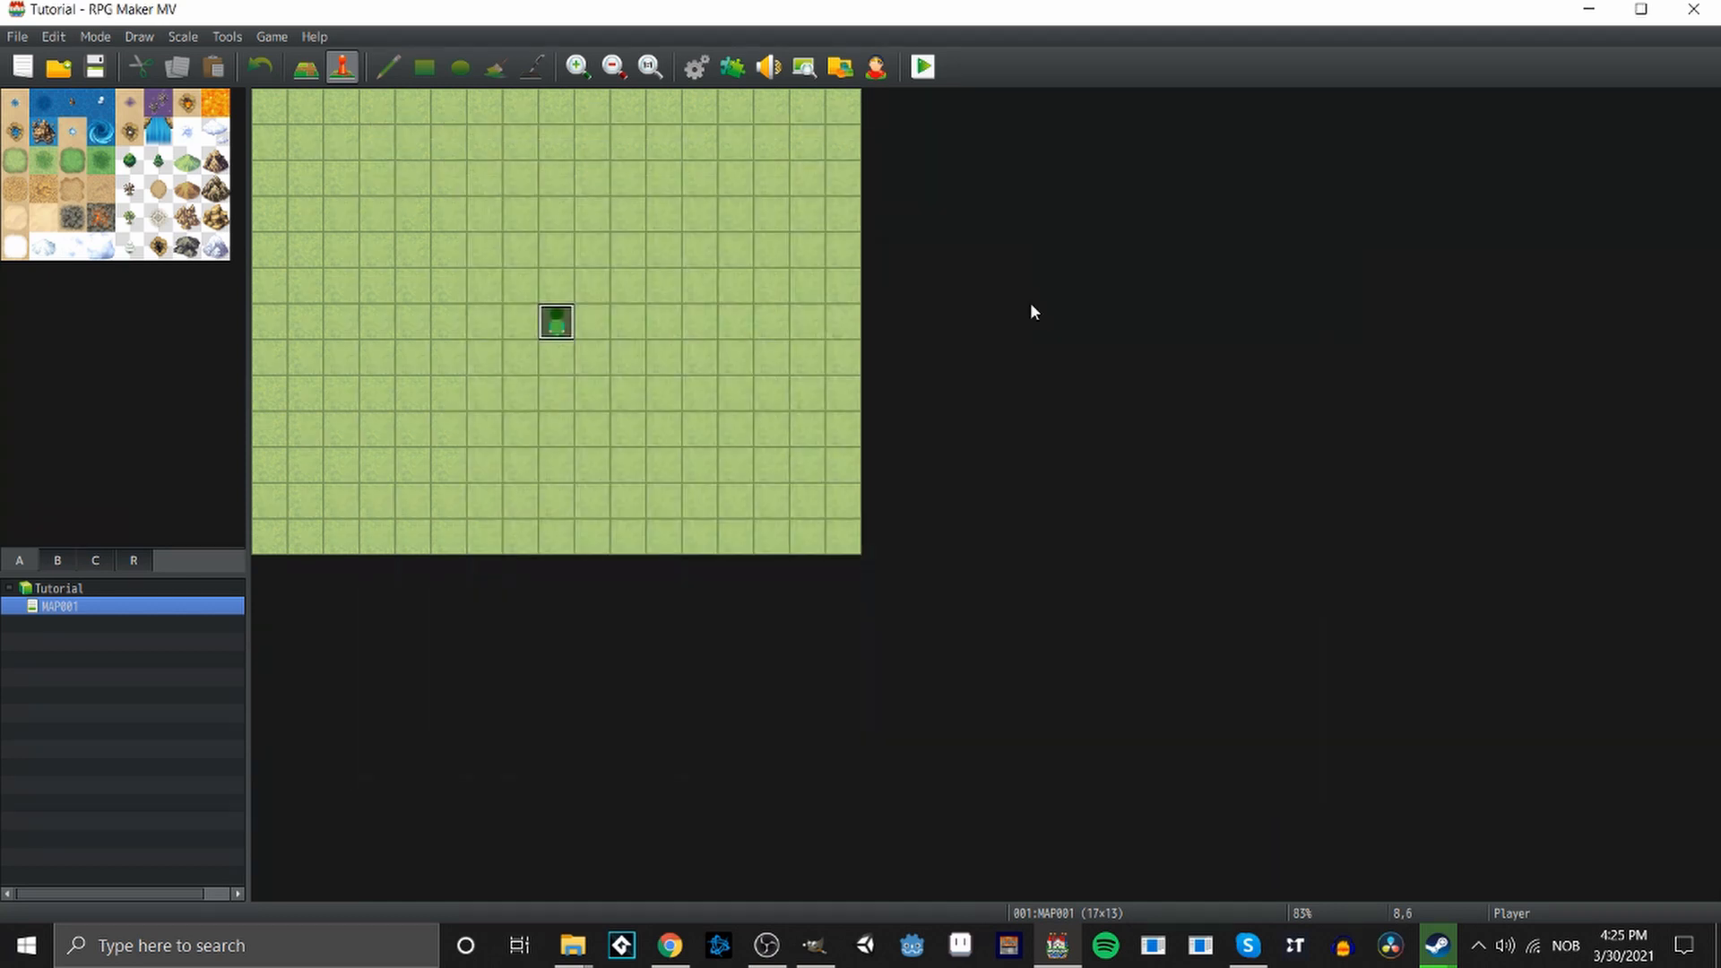
# Start a playtest of the project, saving the changes first.
pyautogui.click(924, 76)
pyautogui.click(785, 500)
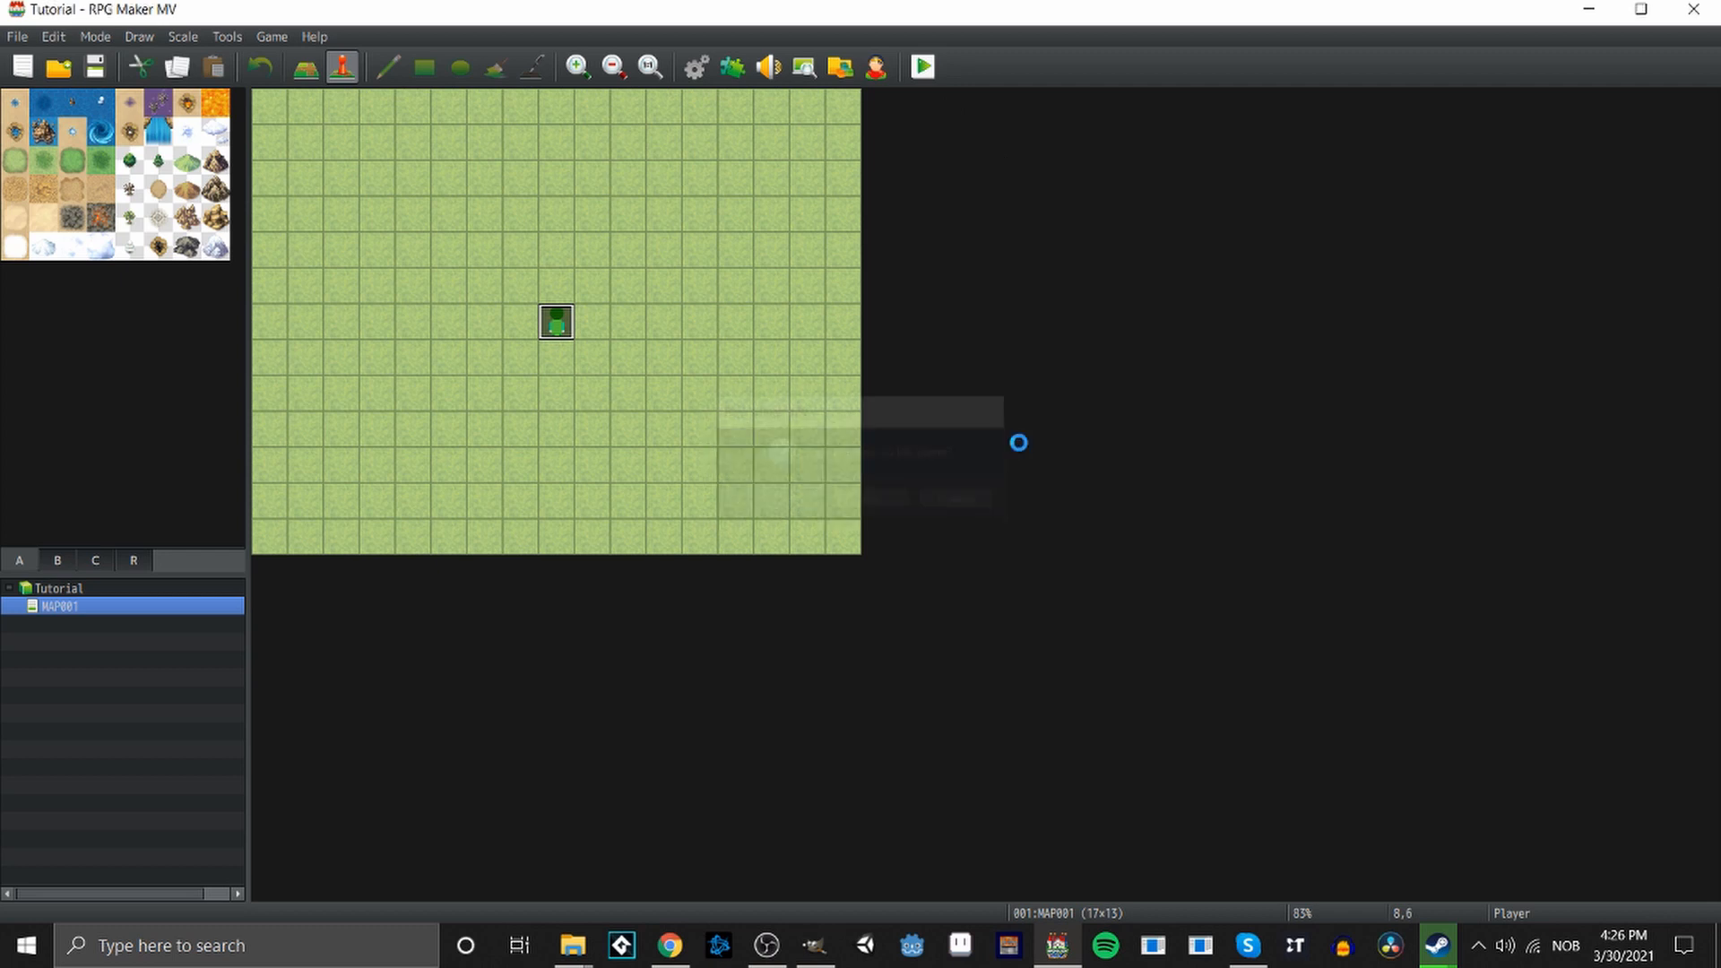
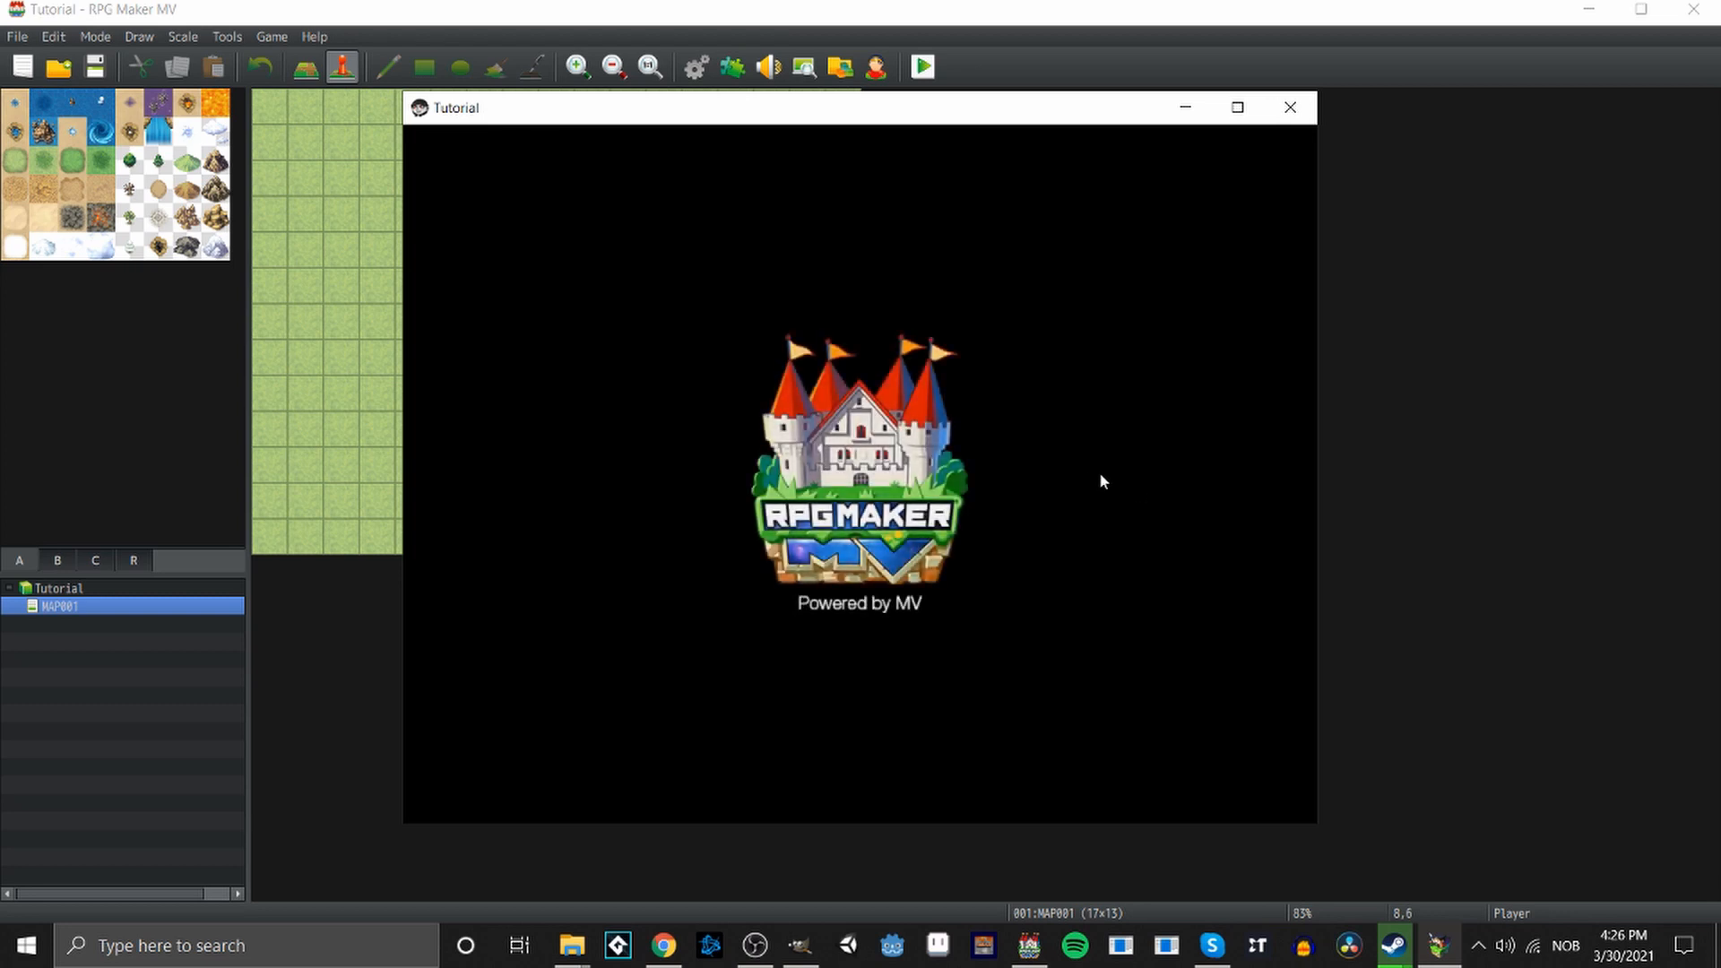
# Exit the Blizzard game launcher running in the Windows notification area.
pyautogui.click(1478, 945)
pyautogui.rightClick(1552, 855)
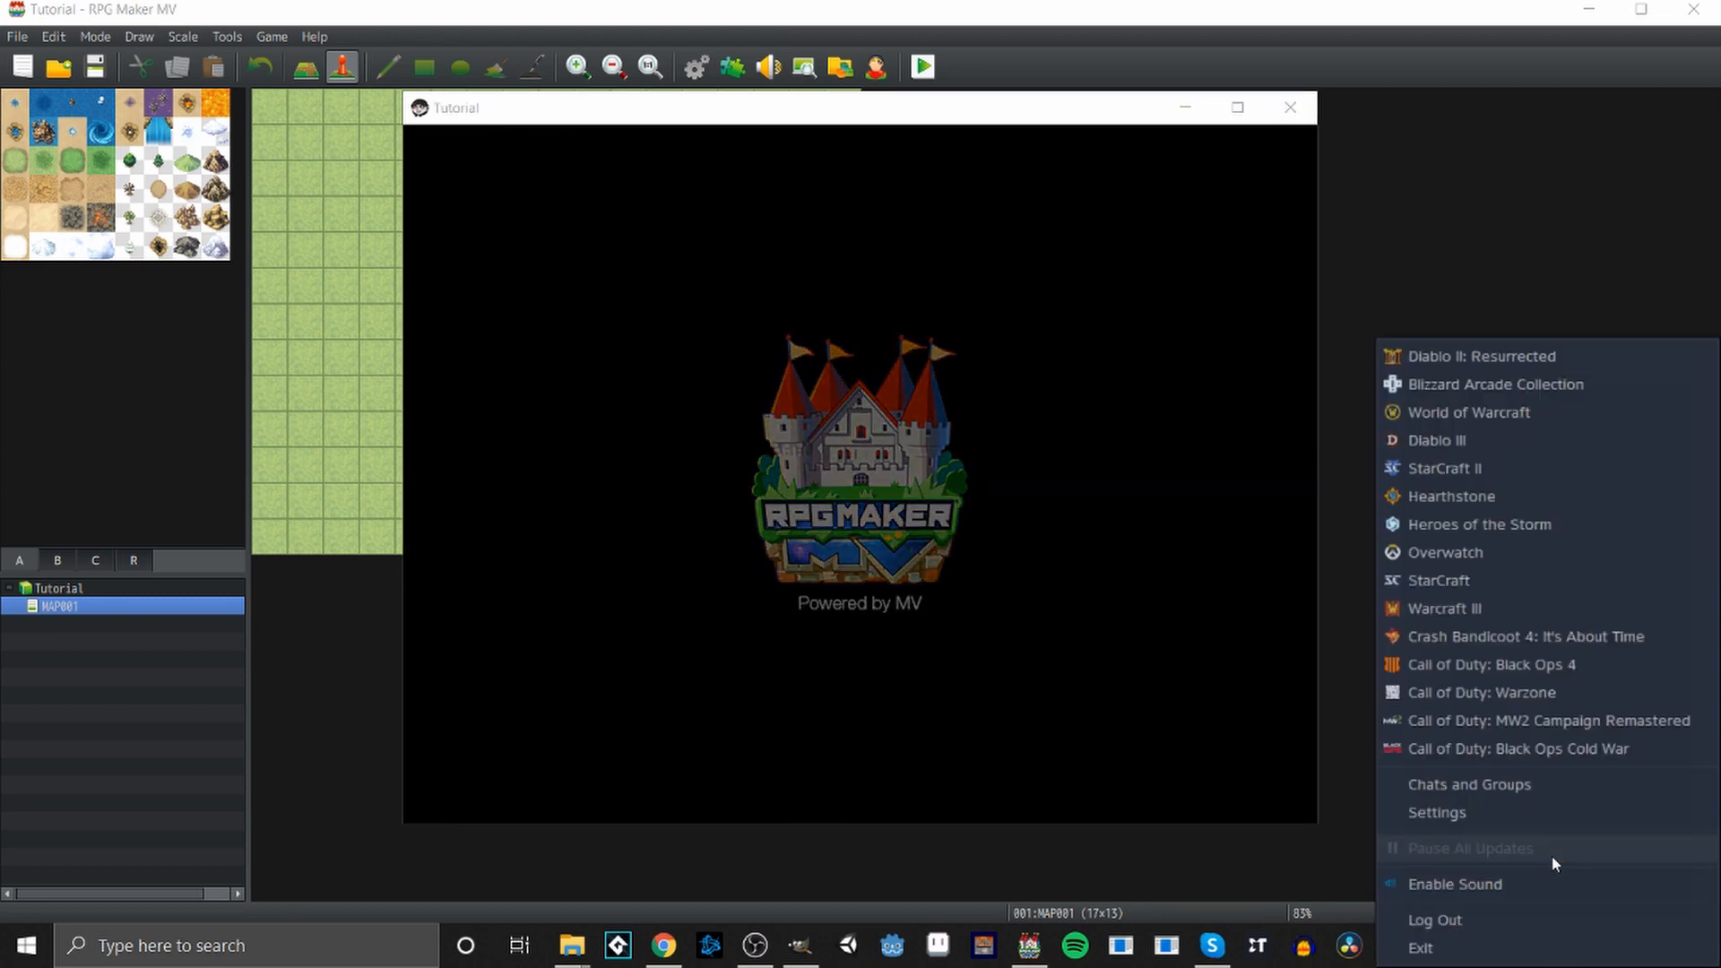
pyautogui.click(1524, 950)
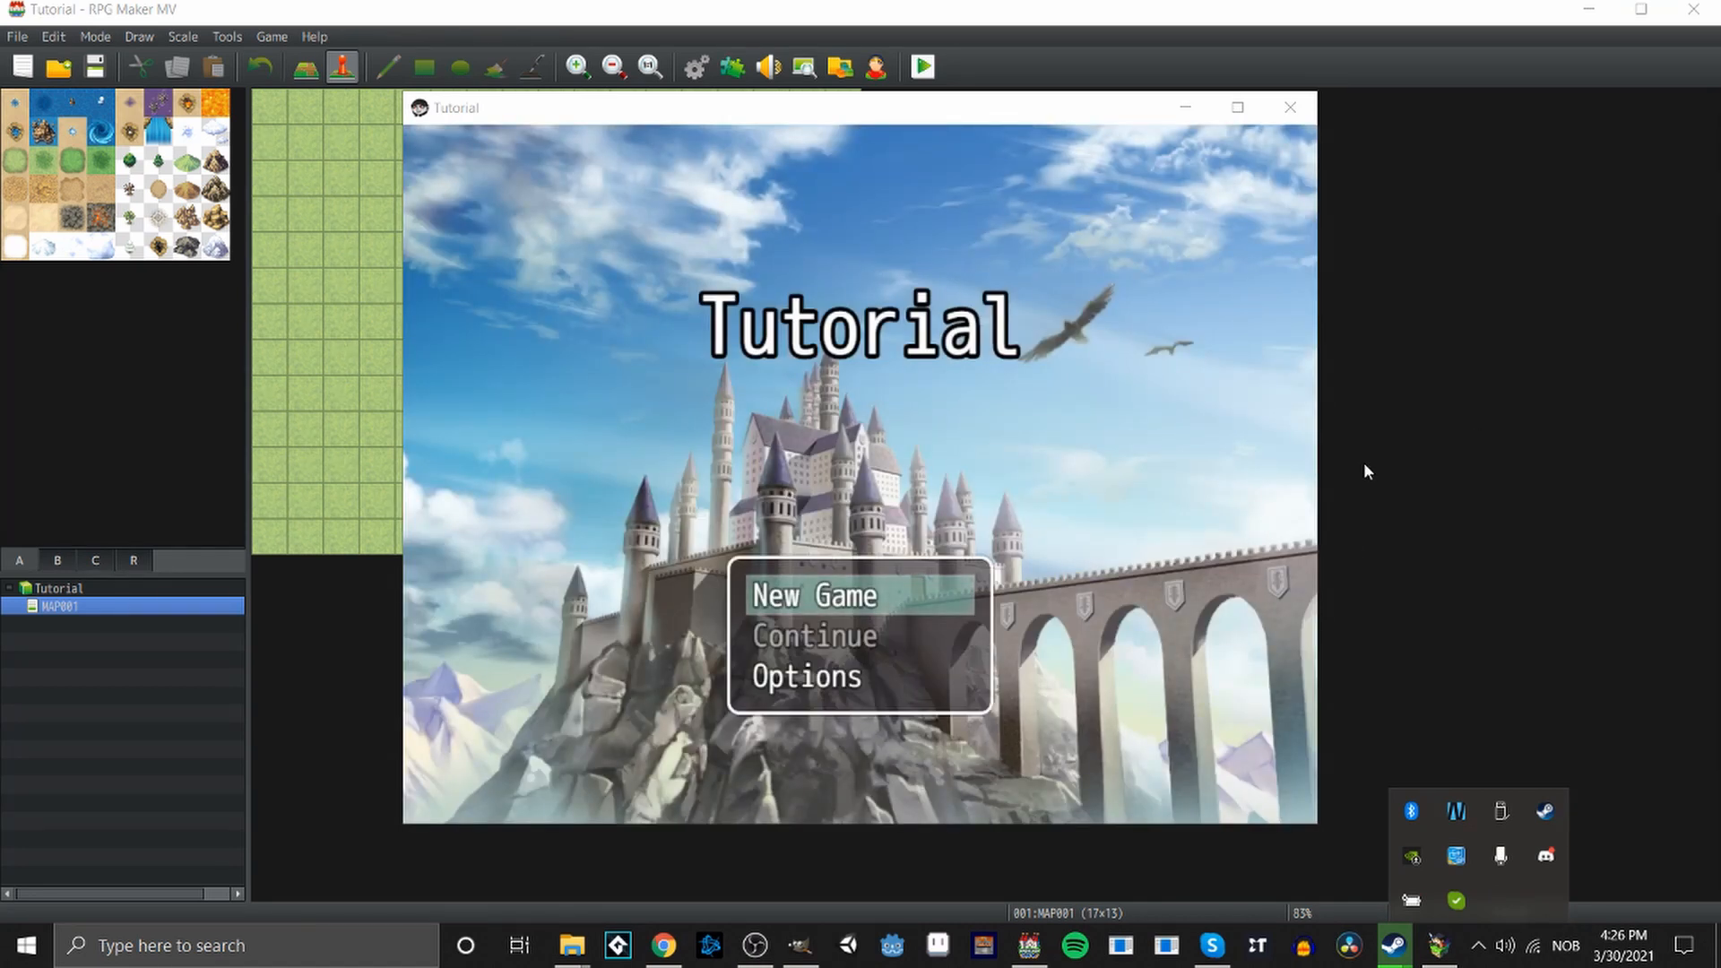
# Start a new game and walk the green character around the map in all four directions to test its animations.
pyautogui.click(851, 589)
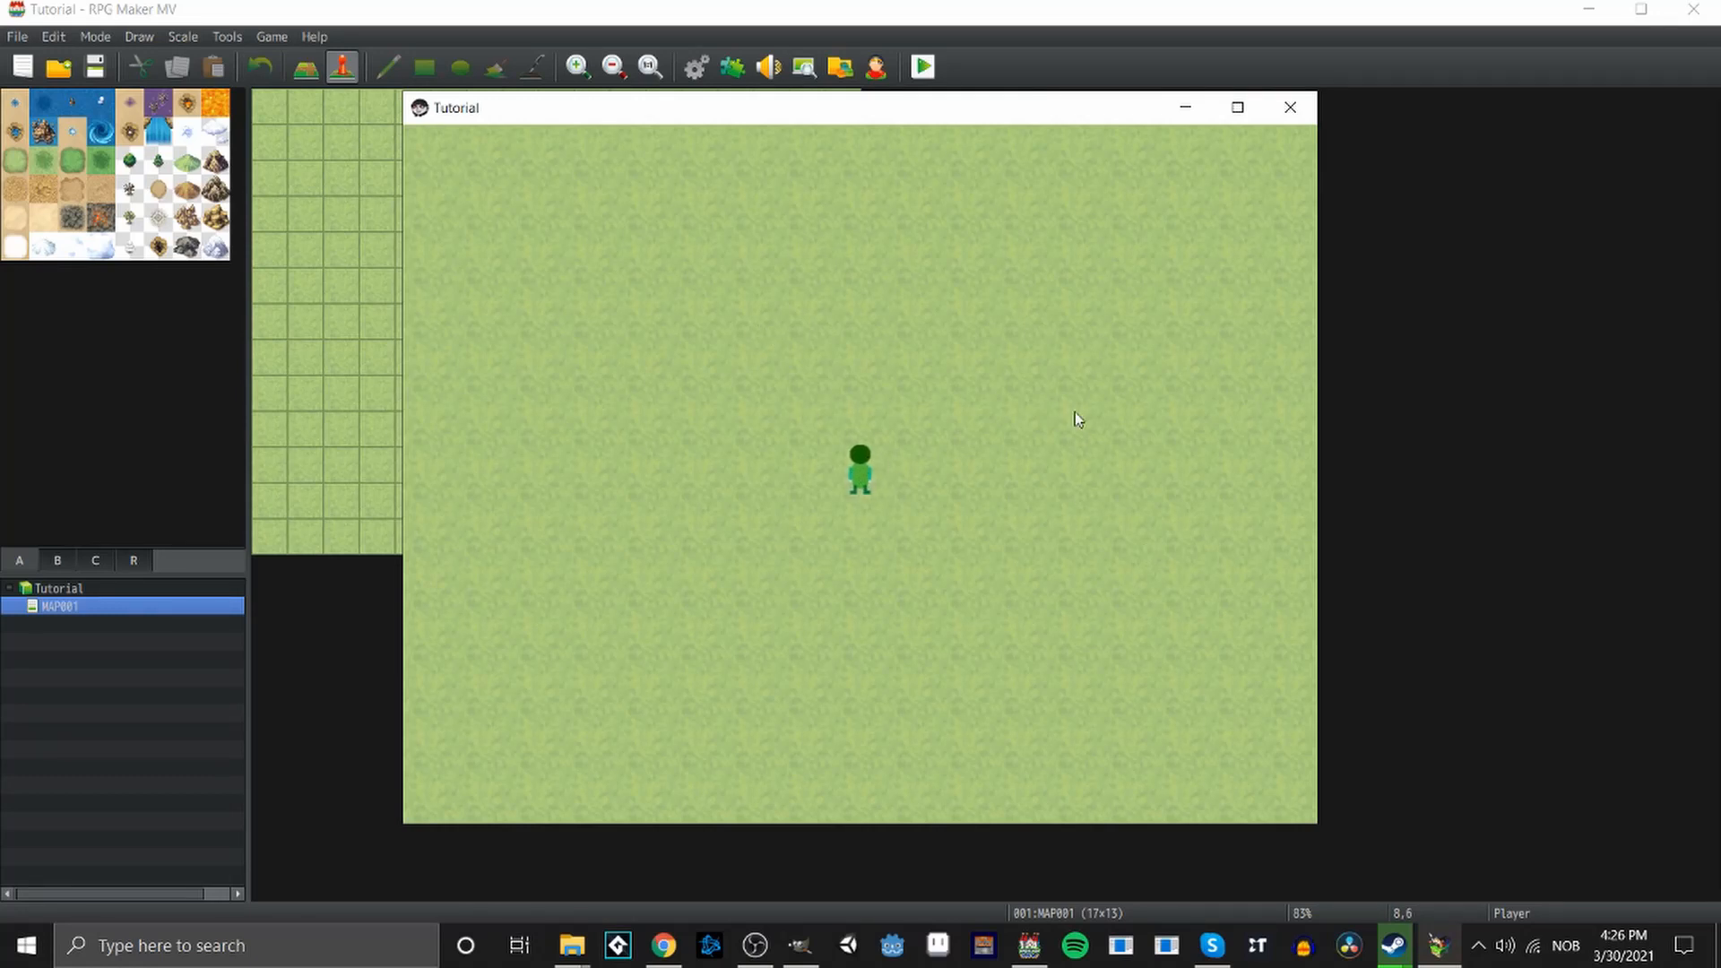
pyautogui.press('Down')
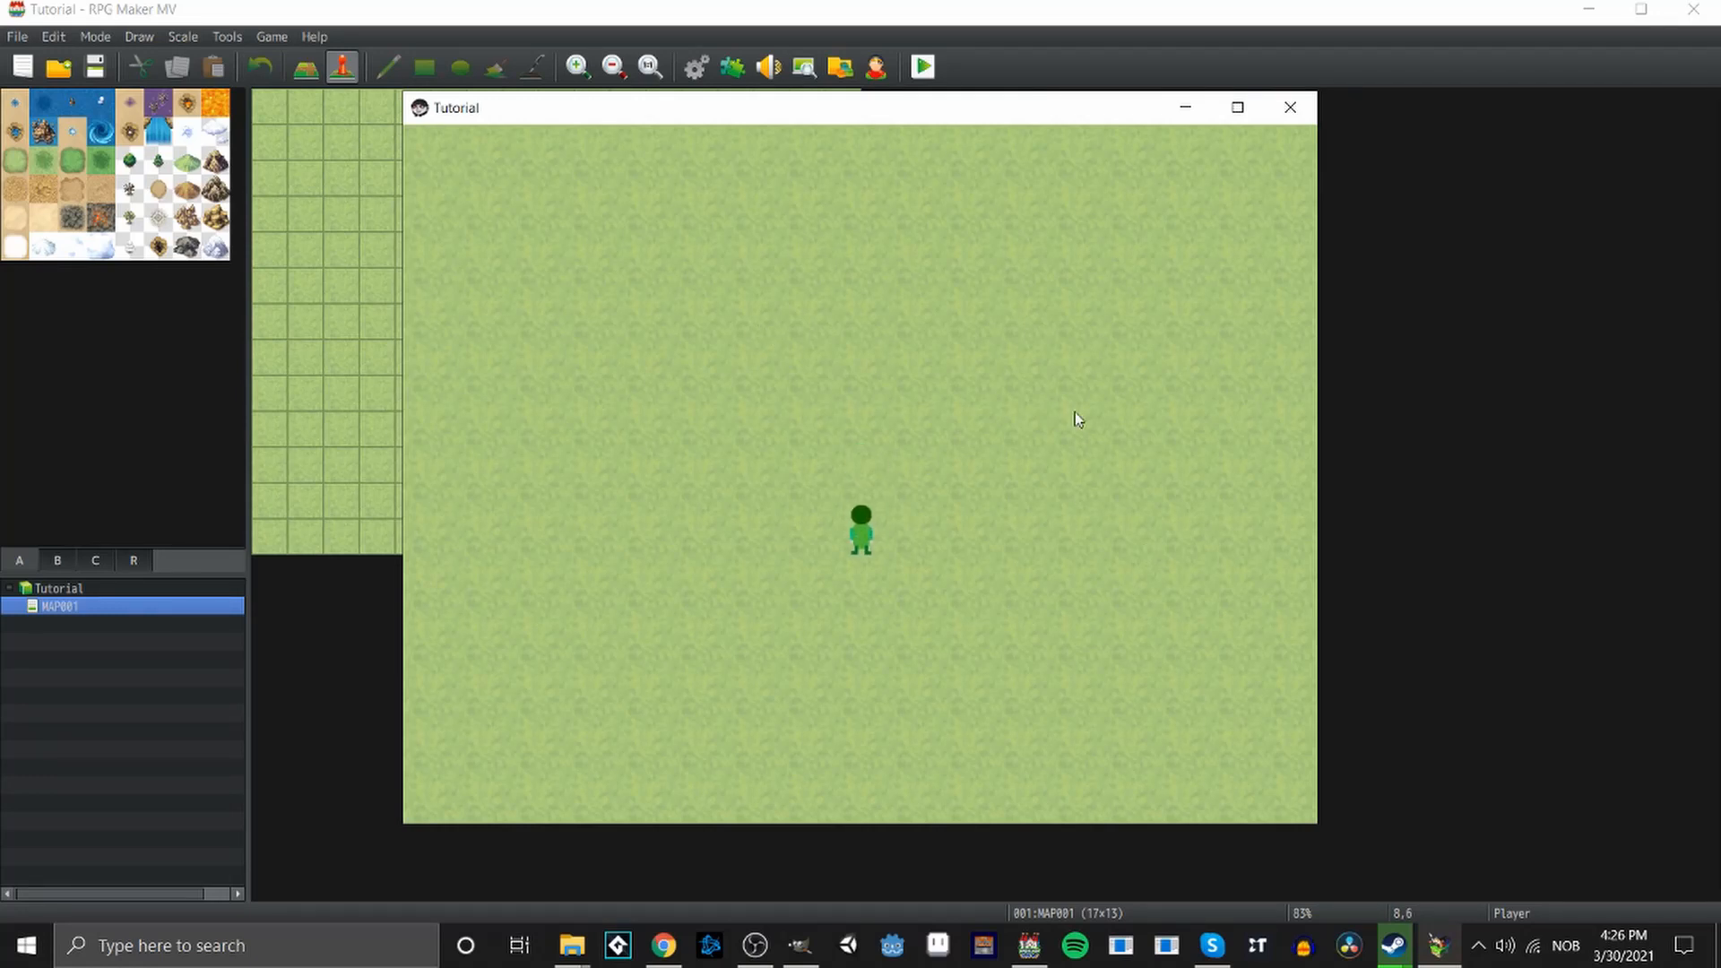
pyautogui.press('Down')
pyautogui.press('Left')
pyautogui.press('Right')
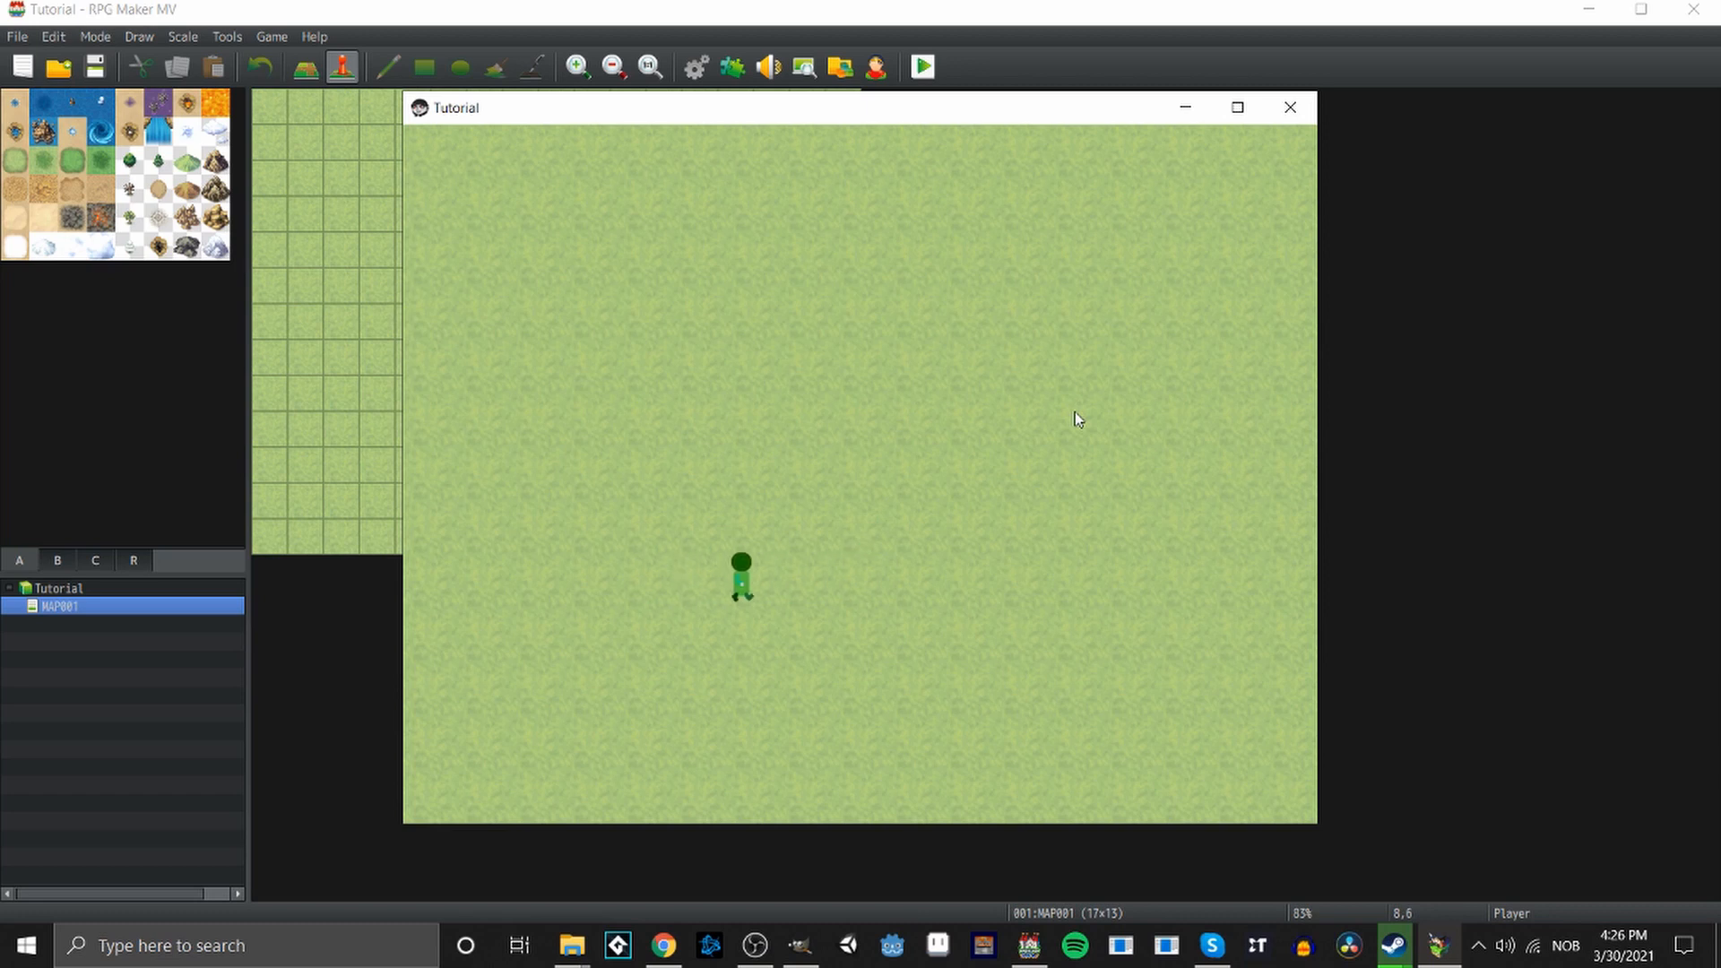
pyautogui.press('Right')
pyautogui.press('Right')
pyautogui.press('Right')
pyautogui.press('Right')
pyautogui.press('Right')
pyautogui.press('Up')
pyautogui.press('Up')
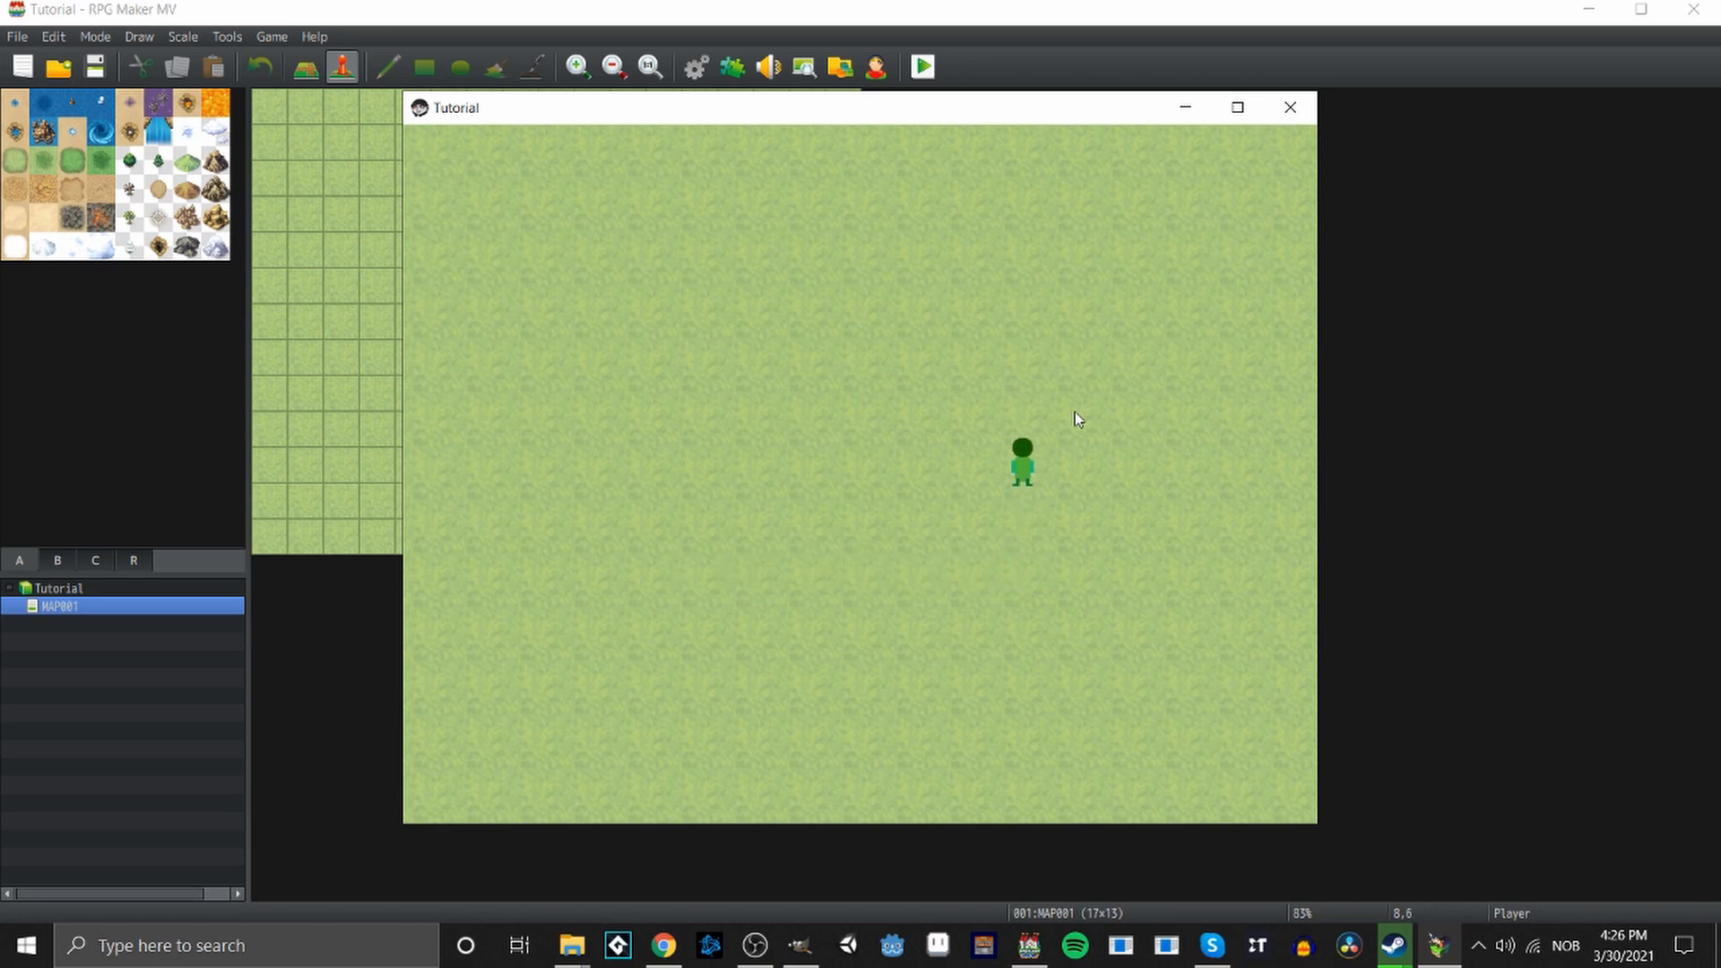
pyautogui.press('Up')
pyautogui.press('Up')
pyautogui.press('Up')
pyautogui.press('Left')
pyautogui.press('Left')
pyautogui.press('Left')
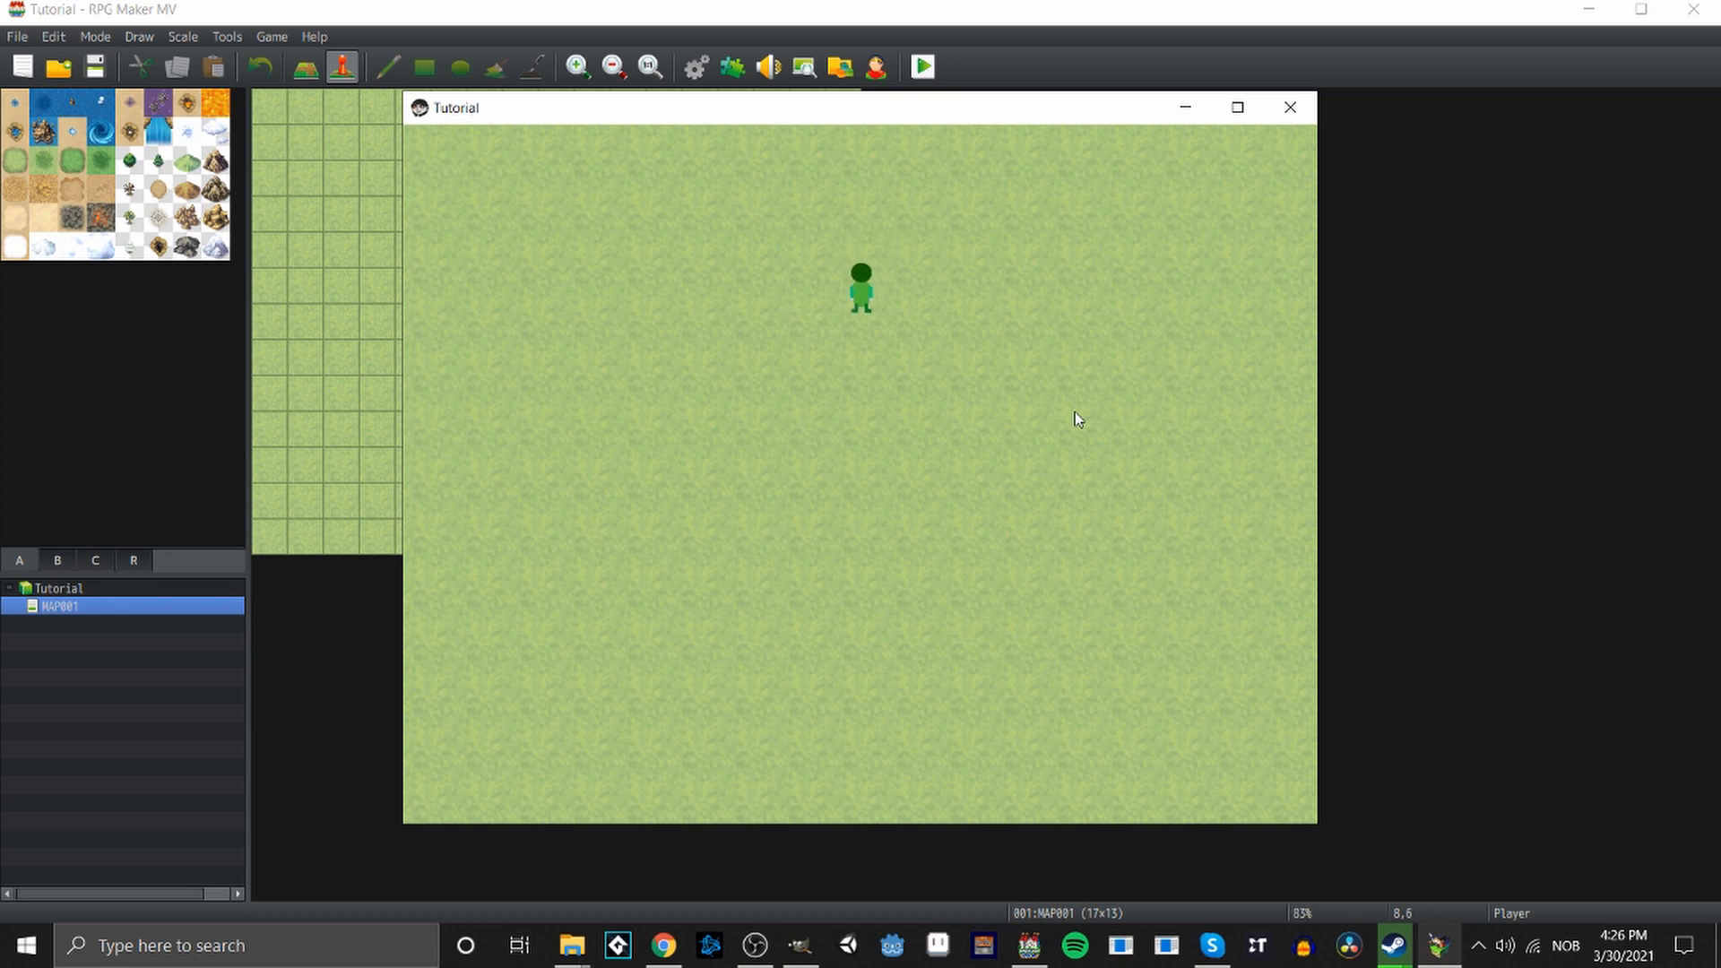
pyautogui.press('Down')
pyautogui.press('Down')
pyautogui.press('Down')
pyautogui.press('Down')
pyautogui.press('Left')
pyautogui.press('Left')
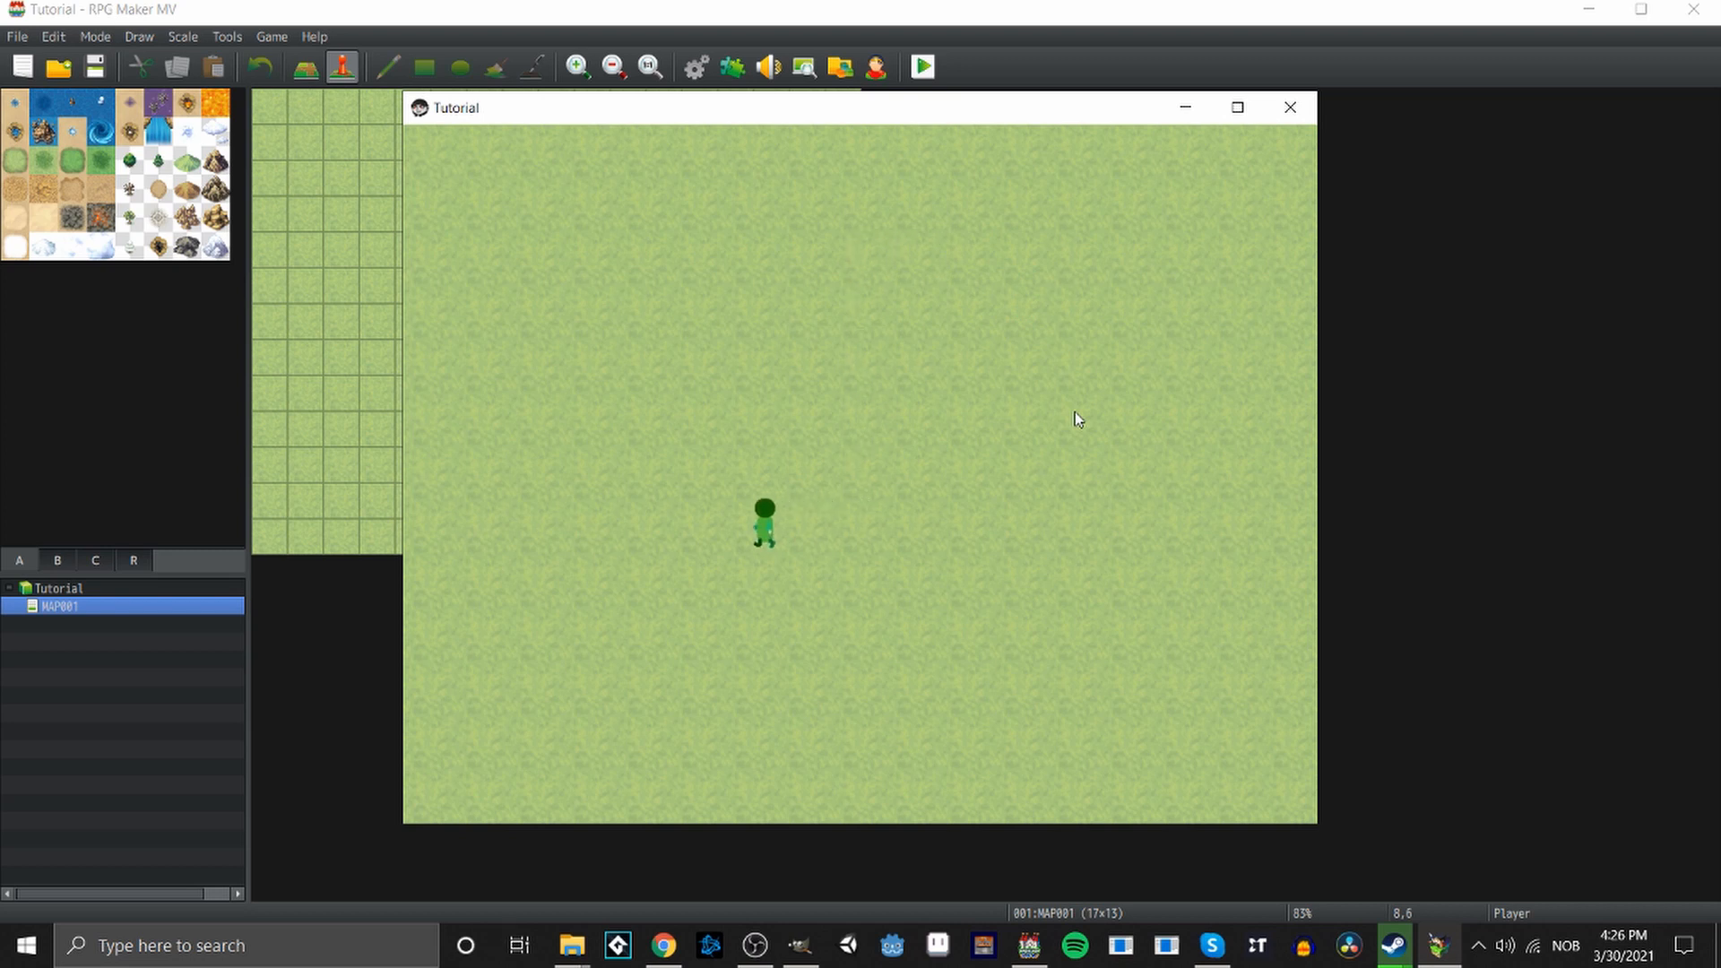
pyautogui.press('Left')
pyautogui.press('Left')
pyautogui.press('Left')
pyautogui.press('Right')
pyautogui.press('Right')
pyautogui.press('Right')
pyautogui.press('Right')
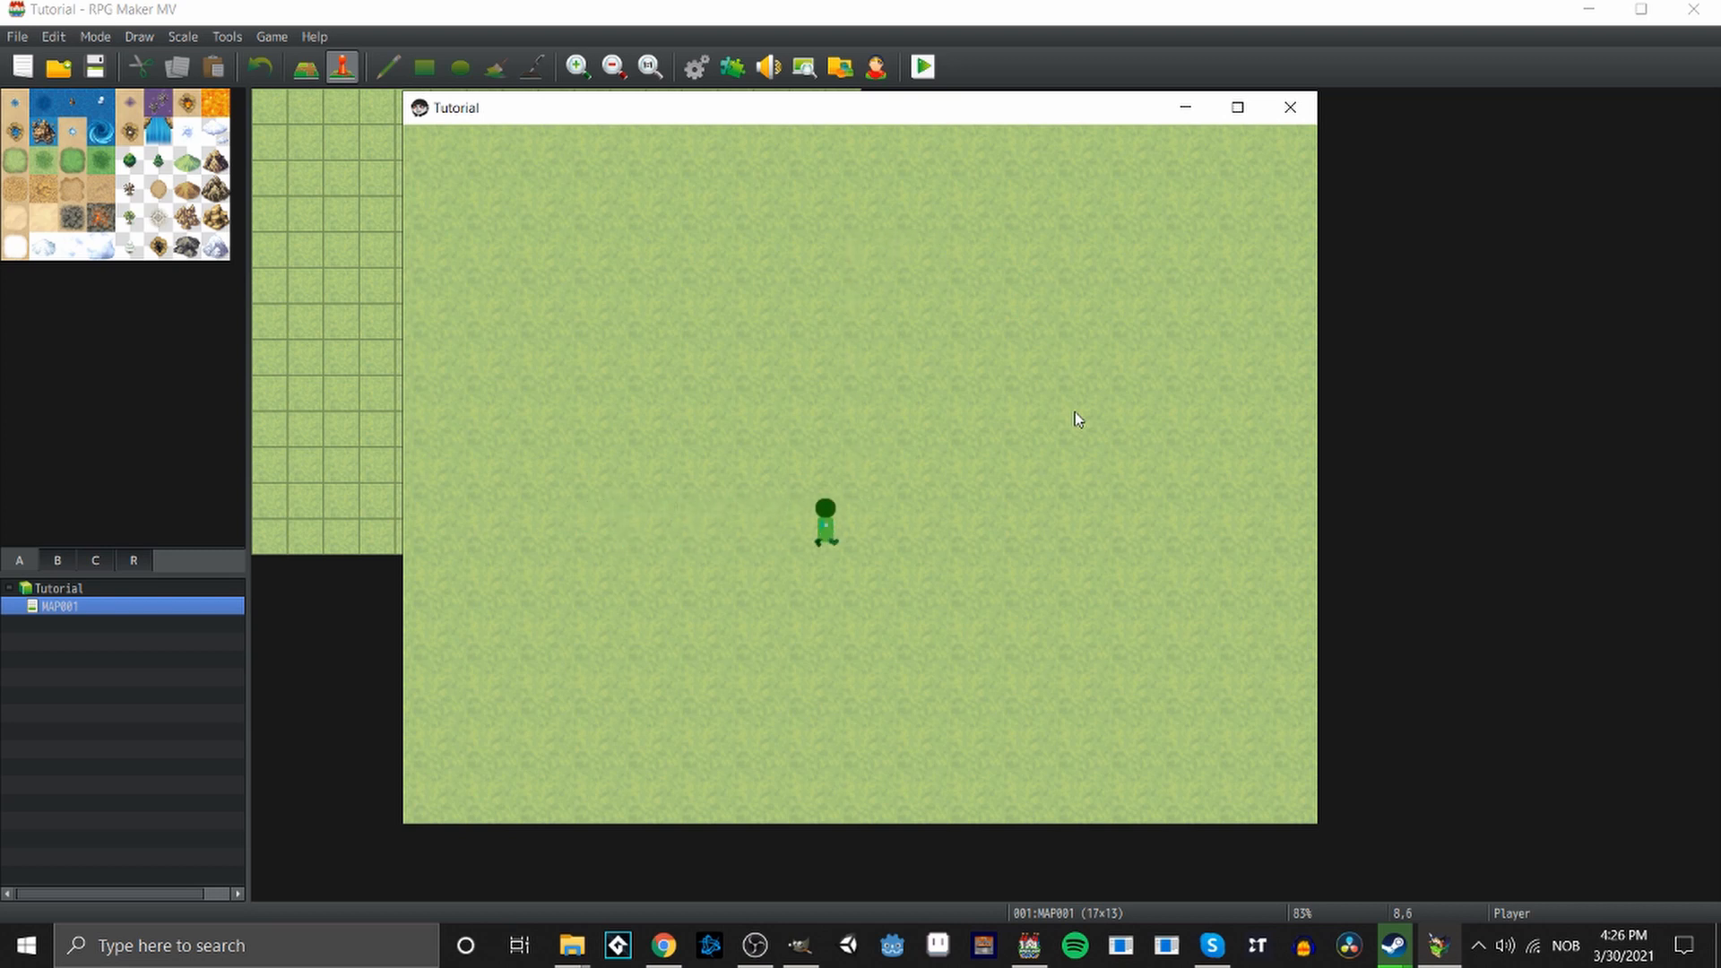
pyautogui.press('Right')
pyautogui.press('Right')
pyautogui.press('Right')
pyautogui.press('Right')
pyautogui.press('Right')
pyautogui.press('Right')
pyautogui.press('Left')
pyautogui.press('Left')
pyautogui.press('Left')
pyautogui.press('Left')
pyautogui.press('Left')
pyautogui.press('Left')
pyautogui.press('Left')
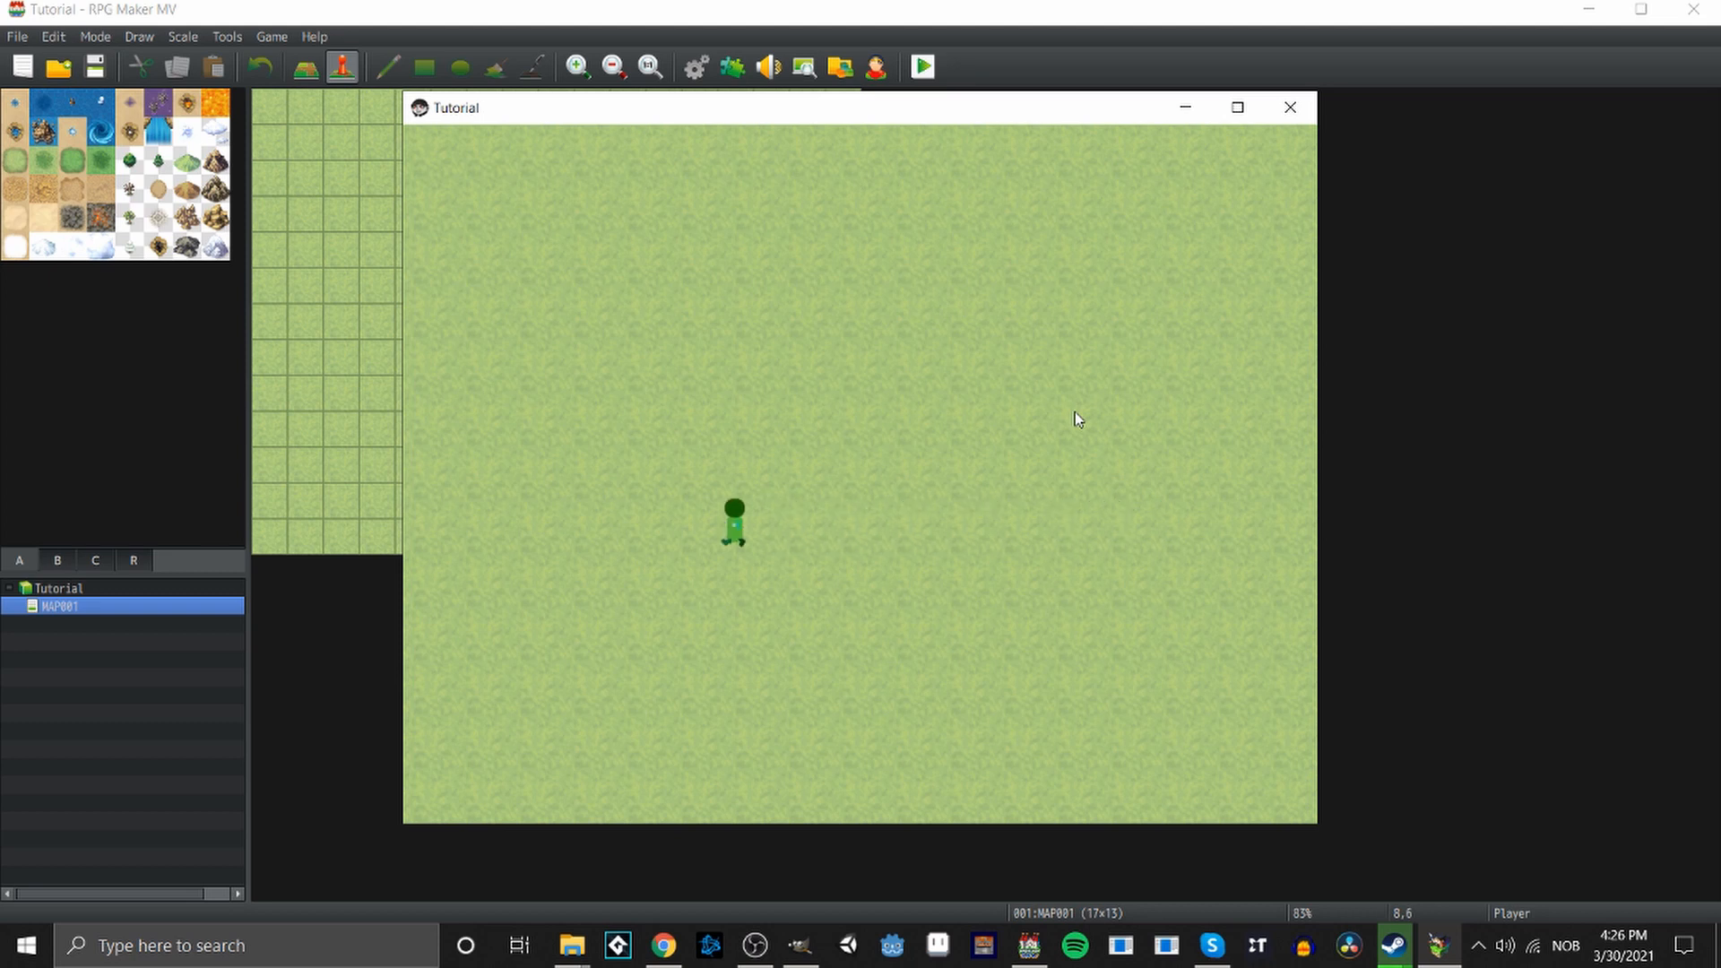
pyautogui.press('Left')
pyautogui.press('Left')
pyautogui.press('Left')
pyautogui.press('Down')
pyautogui.press('Down')
pyautogui.press('Down')
pyautogui.press('Down')
pyautogui.press('Right')
pyautogui.press('Right')
pyautogui.press('Right')
pyautogui.press('Right')
pyautogui.press('Up')
pyautogui.press('Up')
pyautogui.press('Up')
pyautogui.press('Up')
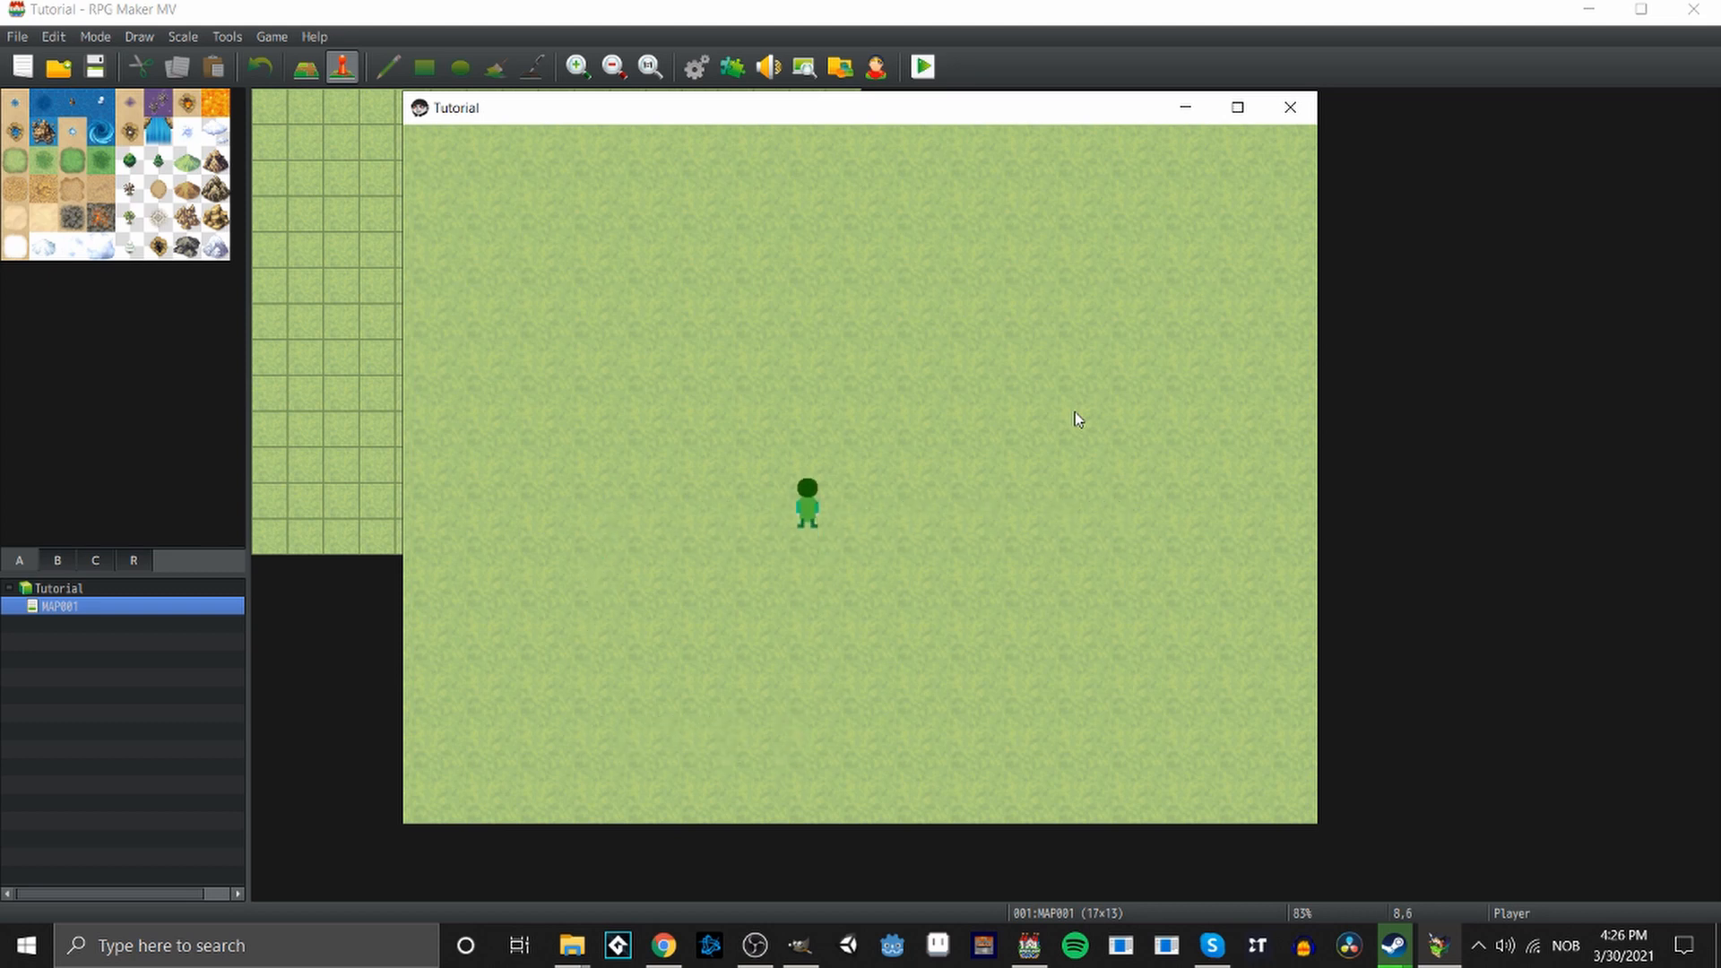
pyautogui.press('Up')
pyautogui.press('Up')
pyautogui.press('Up')
pyautogui.press('Down')
# Switch the playtest to full screen and test the character's walking, running and idle animations in every direction.
pyautogui.press('F4')
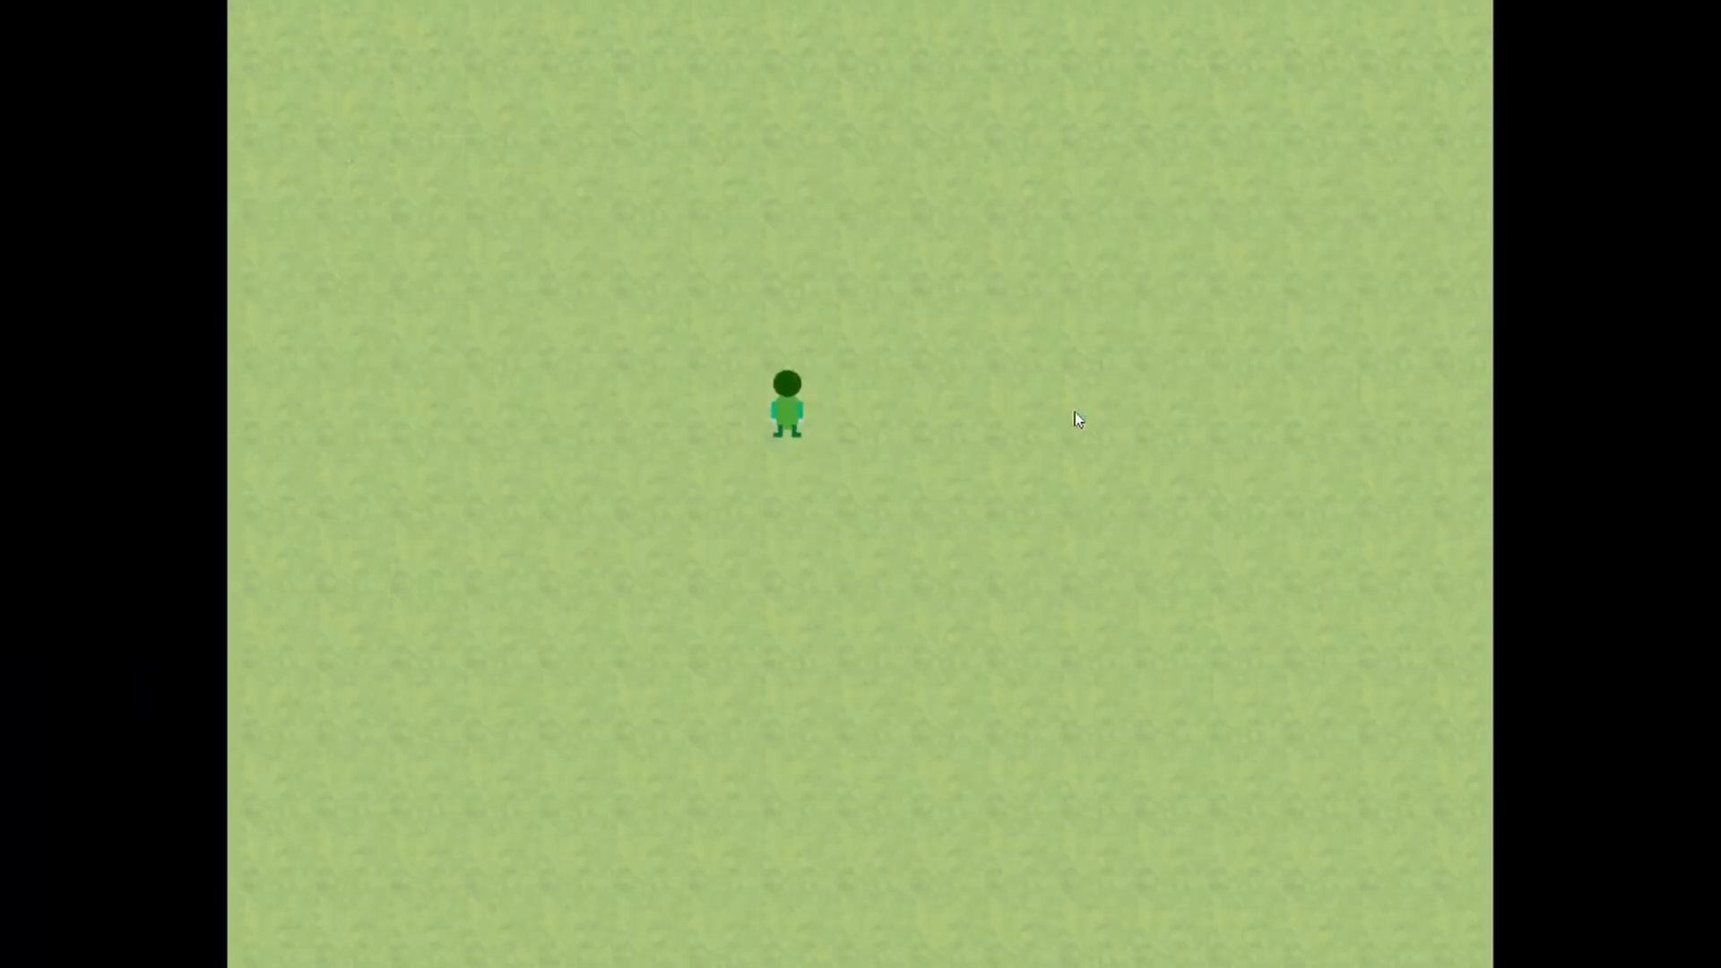
pyautogui.press('Down')
pyautogui.press('Down')
pyautogui.press('Down')
pyautogui.press('Down')
pyautogui.press('Down')
pyautogui.press('Down')
pyautogui.press('Down')
pyautogui.press('Down')
pyautogui.press('Right')
pyautogui.press('Right')
pyautogui.press('Right')
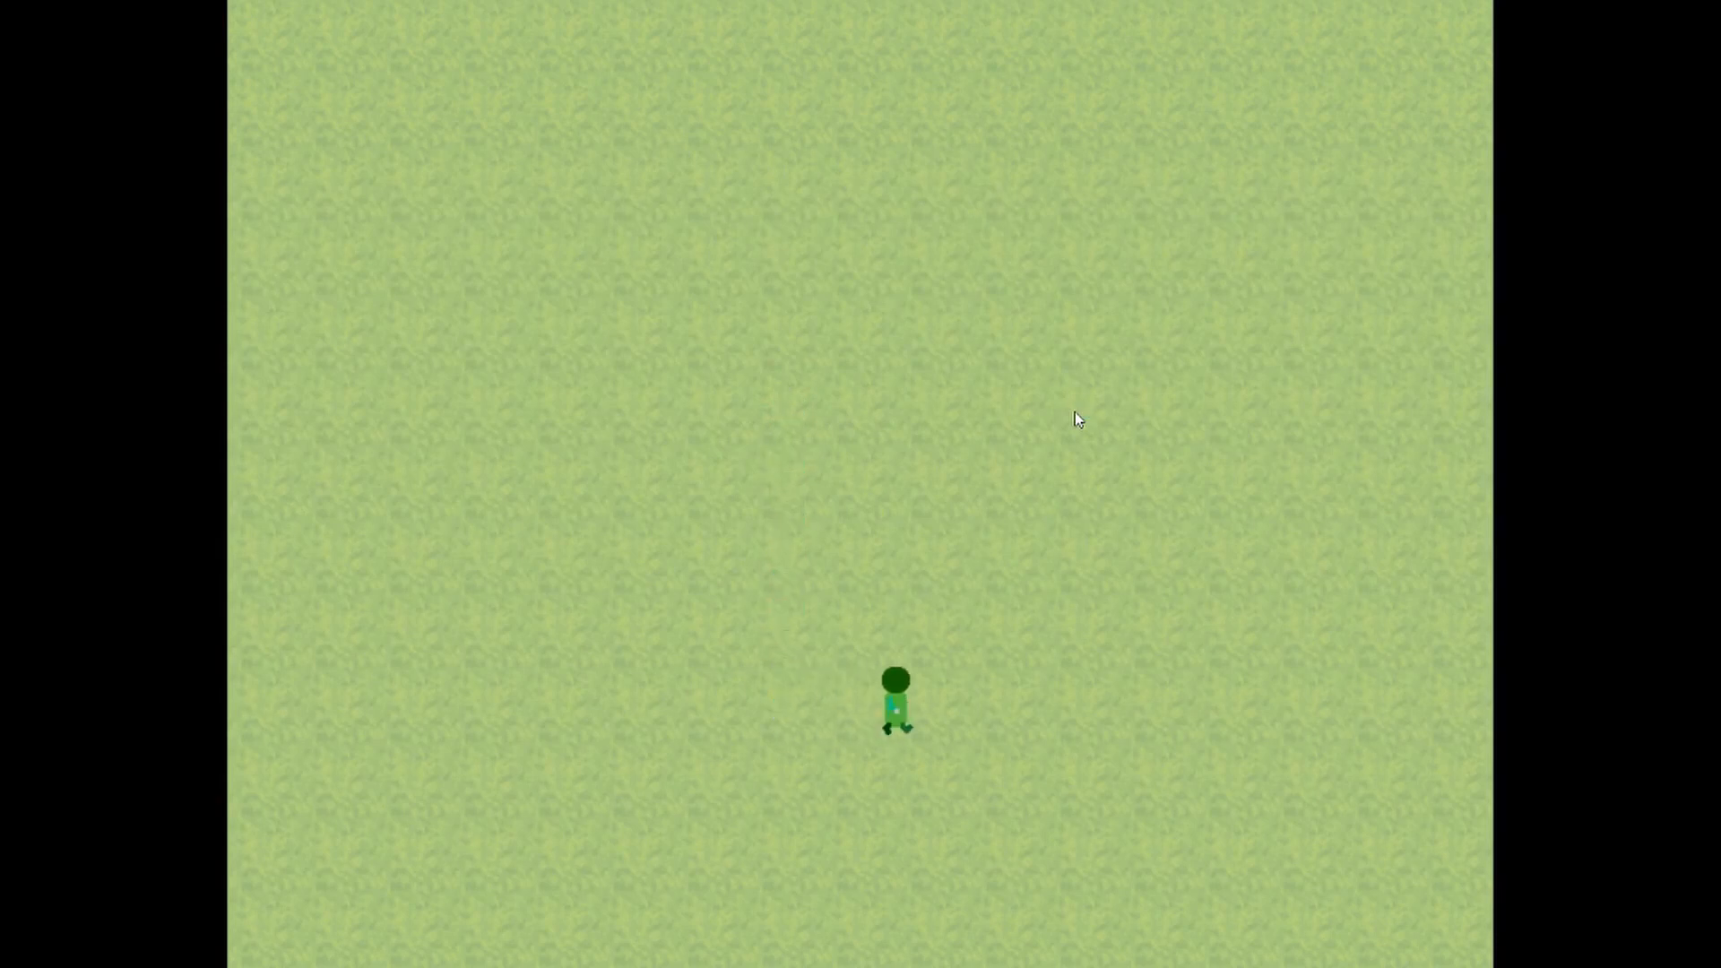
pyautogui.press('Right')
pyautogui.press('Right')
pyautogui.press('Right')
pyautogui.press('Right')
pyautogui.press('Right')
pyautogui.press('Right')
pyautogui.press('Left')
pyautogui.press('Left')
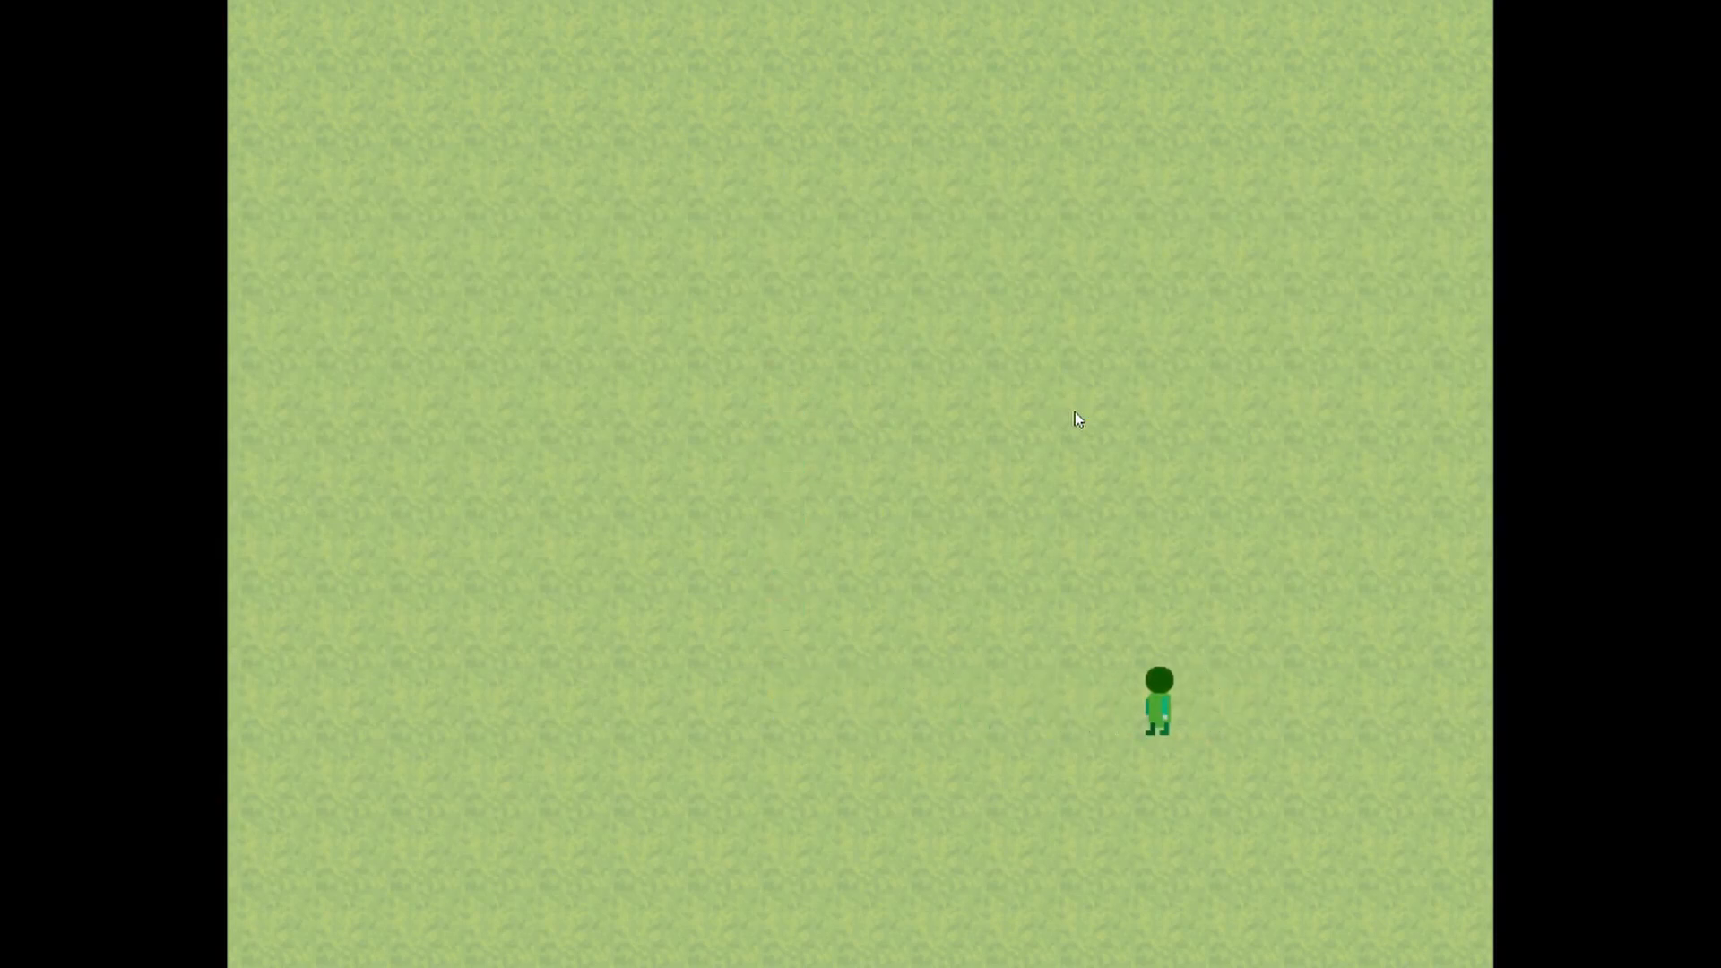
pyautogui.press('Left')
pyautogui.press('Left')
pyautogui.press('Left')
pyautogui.press('Left')
pyautogui.press('Left')
pyautogui.press('Left')
pyautogui.press('Left')
pyautogui.press('Left')
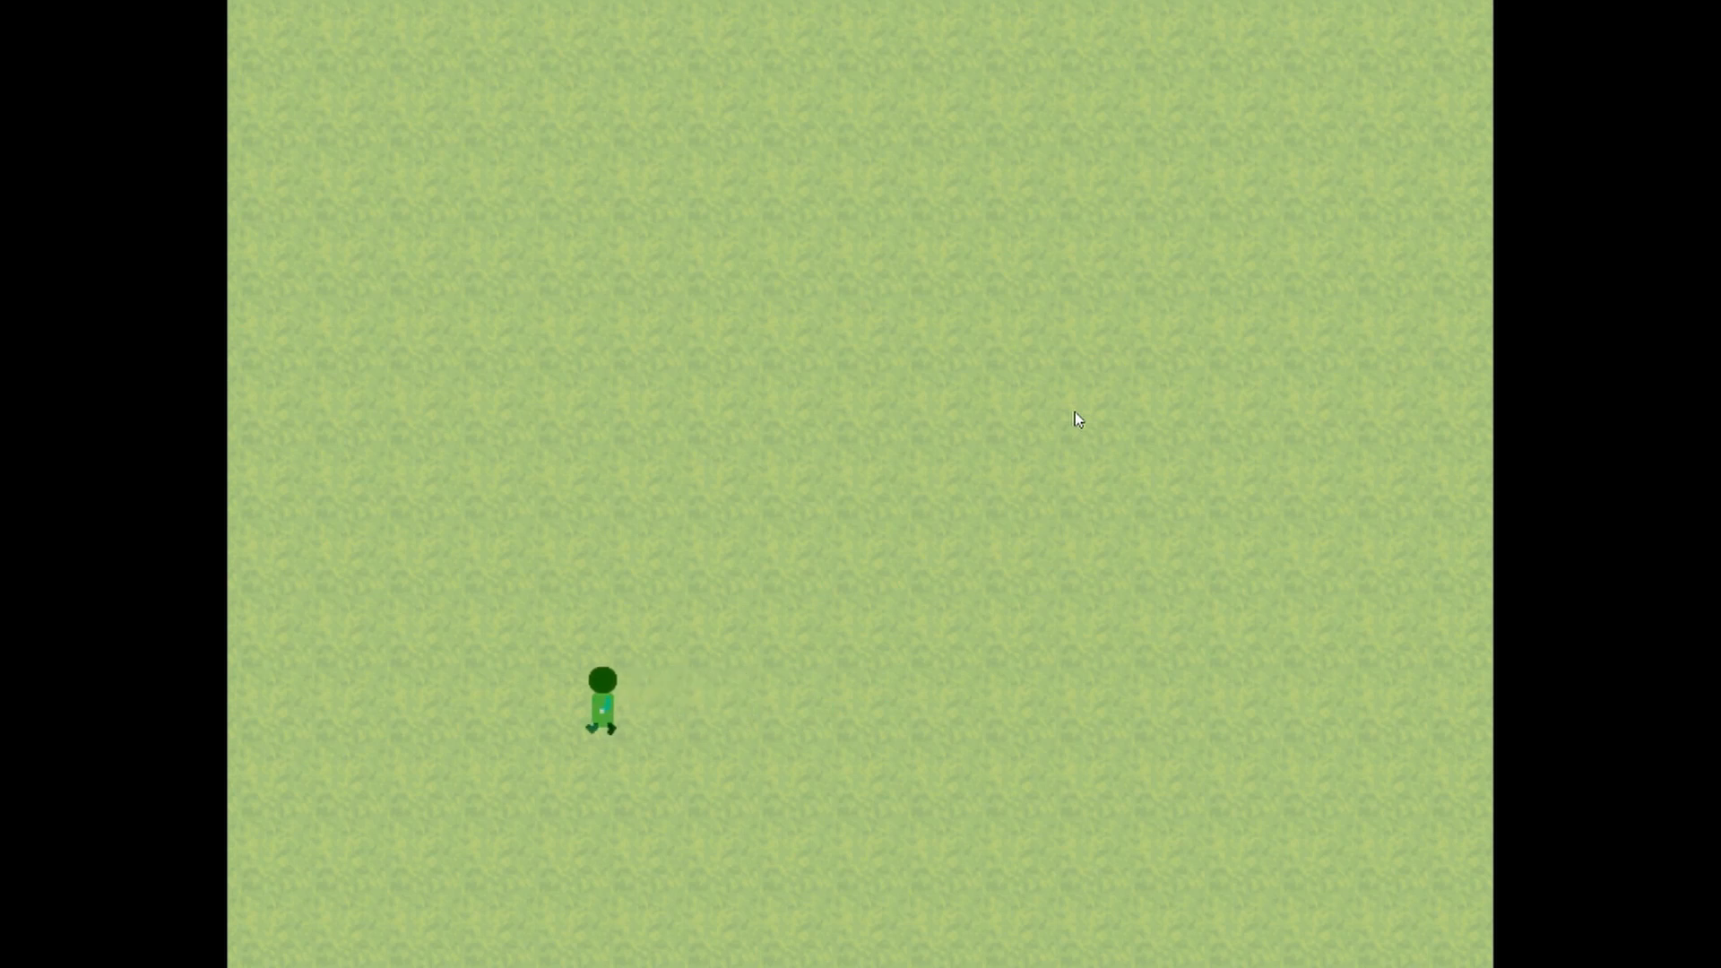
pyautogui.press('Right')
pyautogui.press('Right')
pyautogui.press('Up')
pyautogui.press('Up')
pyautogui.press('Up')
pyautogui.press('Up')
pyautogui.press('Up')
pyautogui.press('Up')
pyautogui.press('Up')
pyautogui.press('Up')
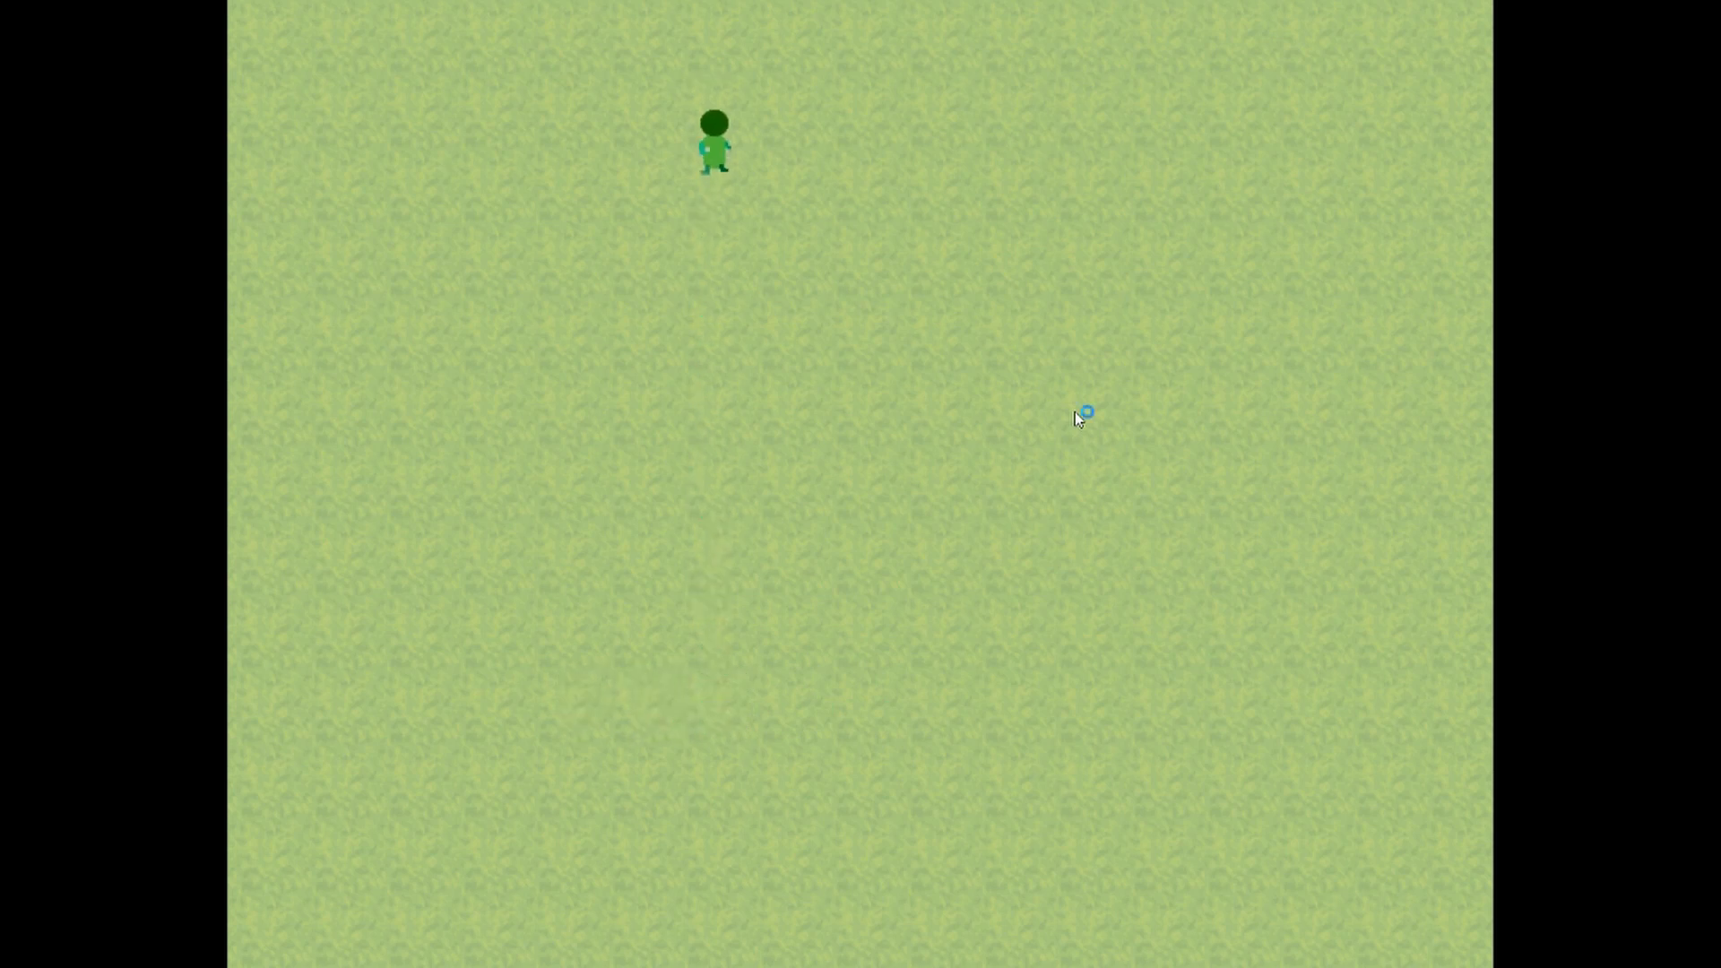
pyautogui.press('Down')
pyautogui.press('Down')
pyautogui.press('Down')
pyautogui.press('Down')
pyautogui.press('Down')
pyautogui.press('Down')
pyautogui.press('Down')
pyautogui.press('Down')
pyautogui.press('Down')
pyautogui.press('Right')
pyautogui.press('Right')
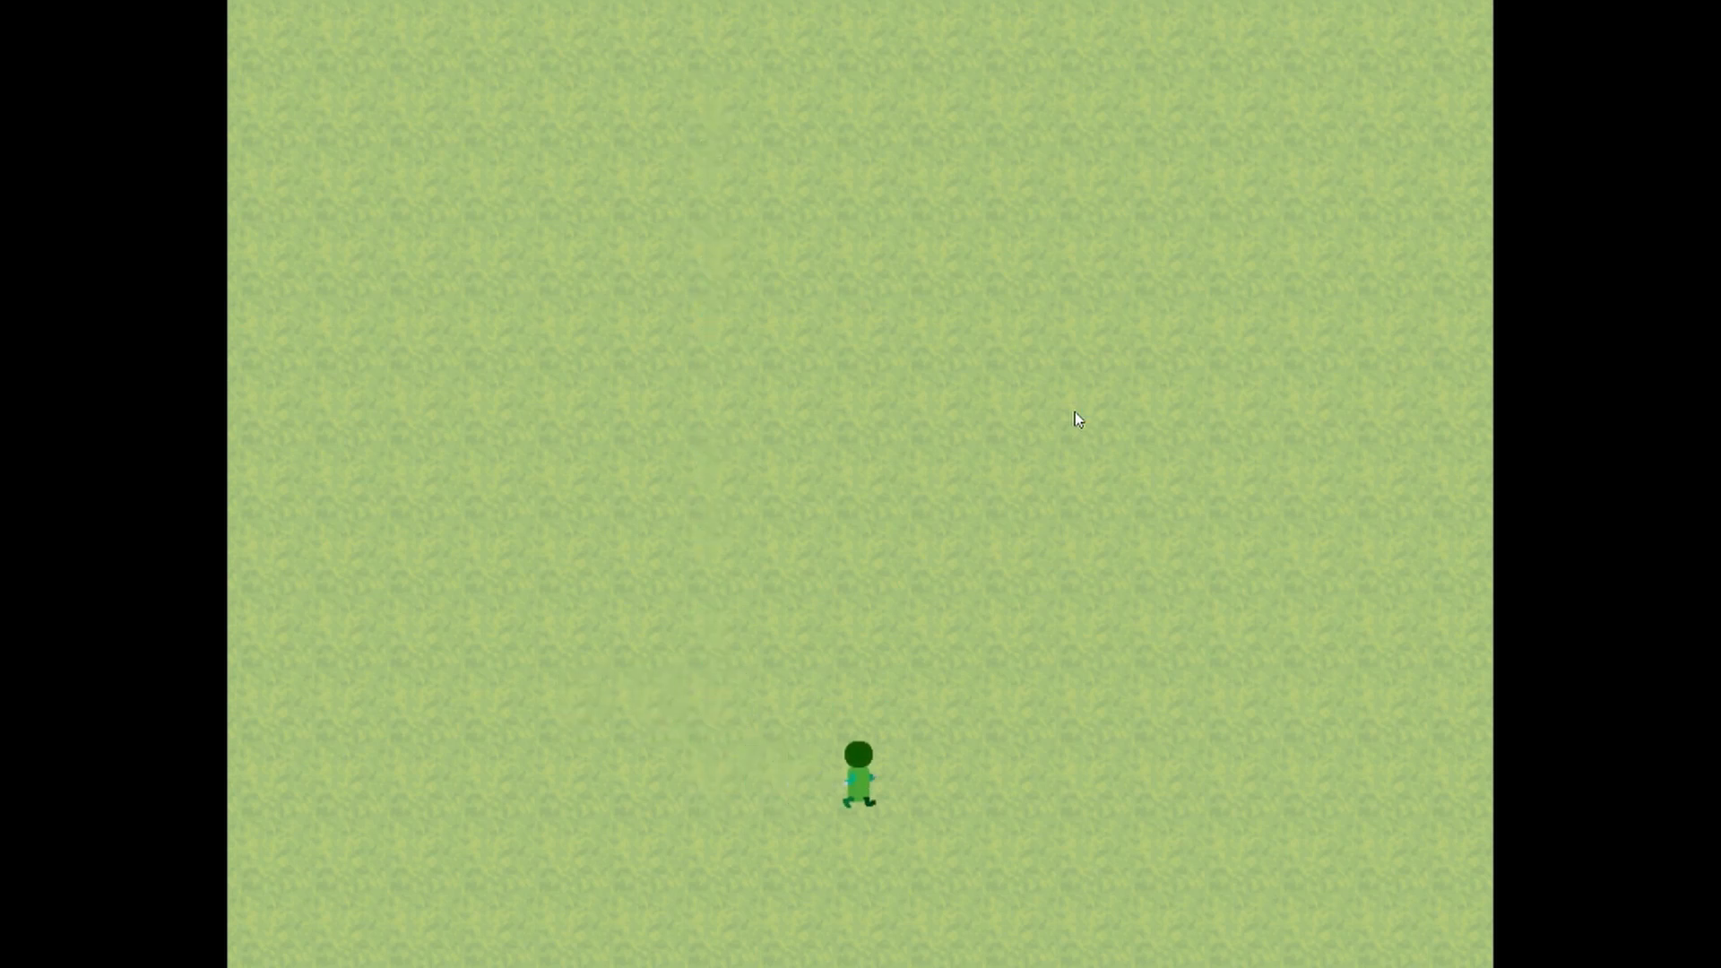
pyautogui.press('Right')
pyautogui.press('Right')
pyautogui.press('Right')
pyautogui.press('Right')
pyautogui.press('Right')
pyautogui.press('Right')
pyautogui.press('Right')
pyautogui.press('Left')
pyautogui.press('Left')
pyautogui.press('Left')
pyautogui.press('Left')
pyautogui.press('Left')
pyautogui.press('Left')
pyautogui.press('Left')
pyautogui.press('Up')
pyautogui.press('Up')
pyautogui.press('Up')
pyautogui.press('Up')
pyautogui.press('Up')
pyautogui.press('Up')
pyautogui.press('Up')
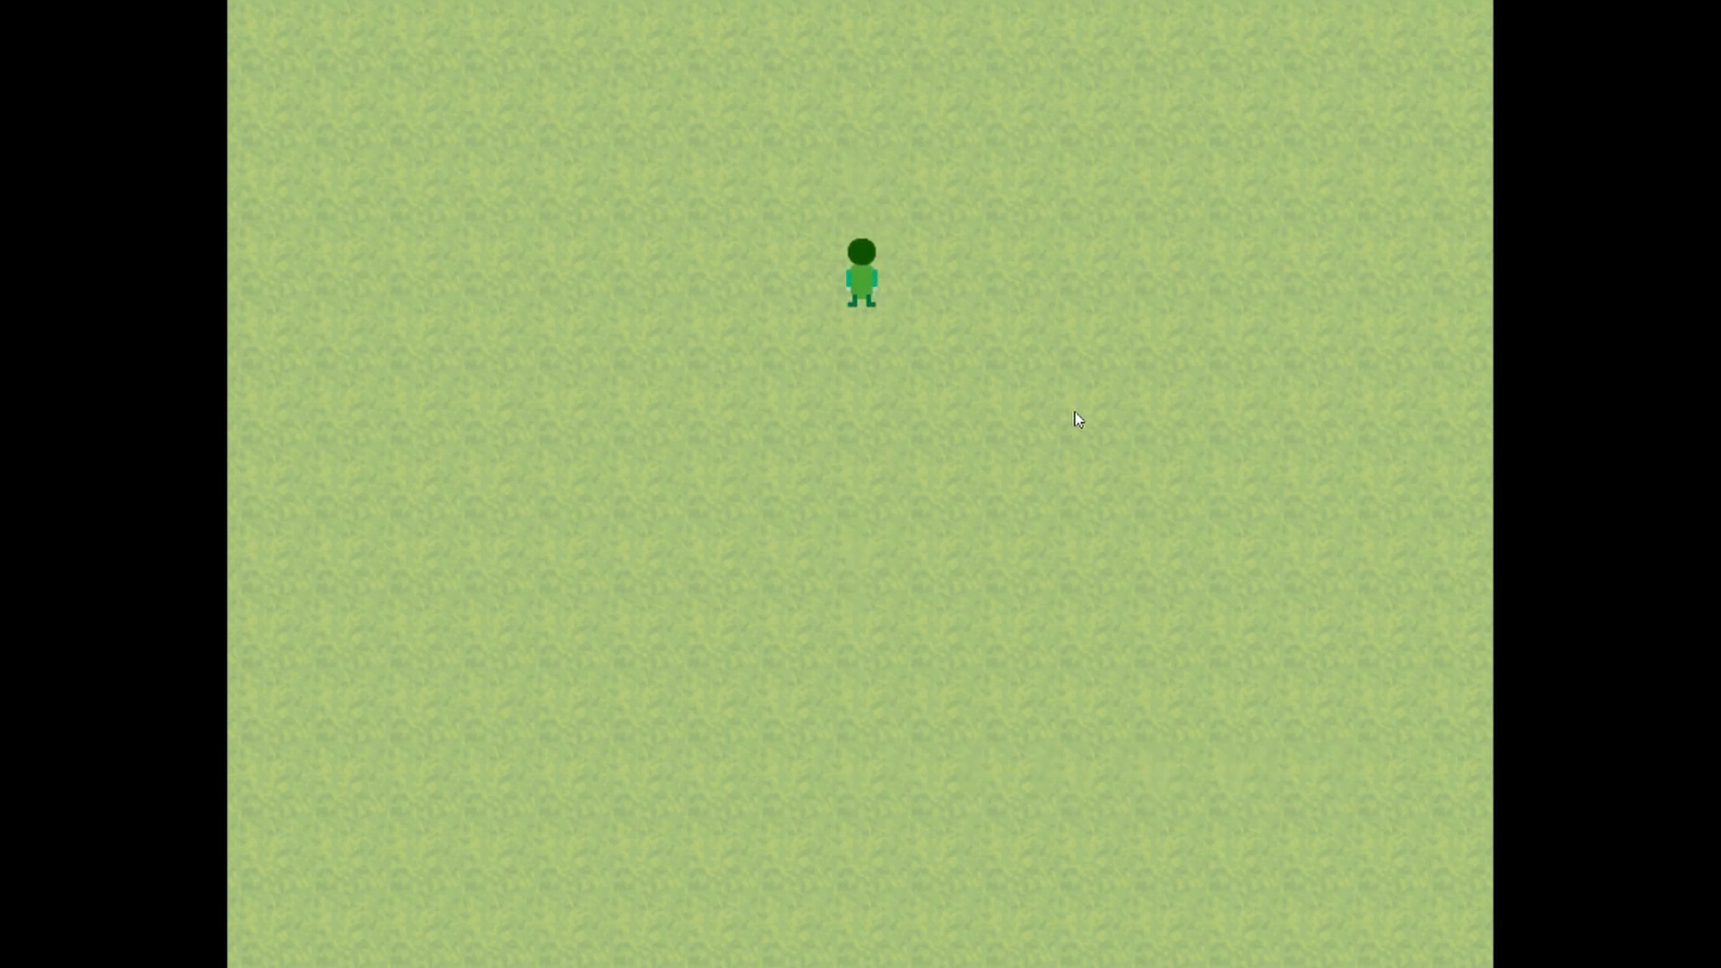
pyautogui.press('Down')
pyautogui.press('Down')
pyautogui.press('Down')
pyautogui.press('Down')
pyautogui.press('Right')
pyautogui.press('Left')
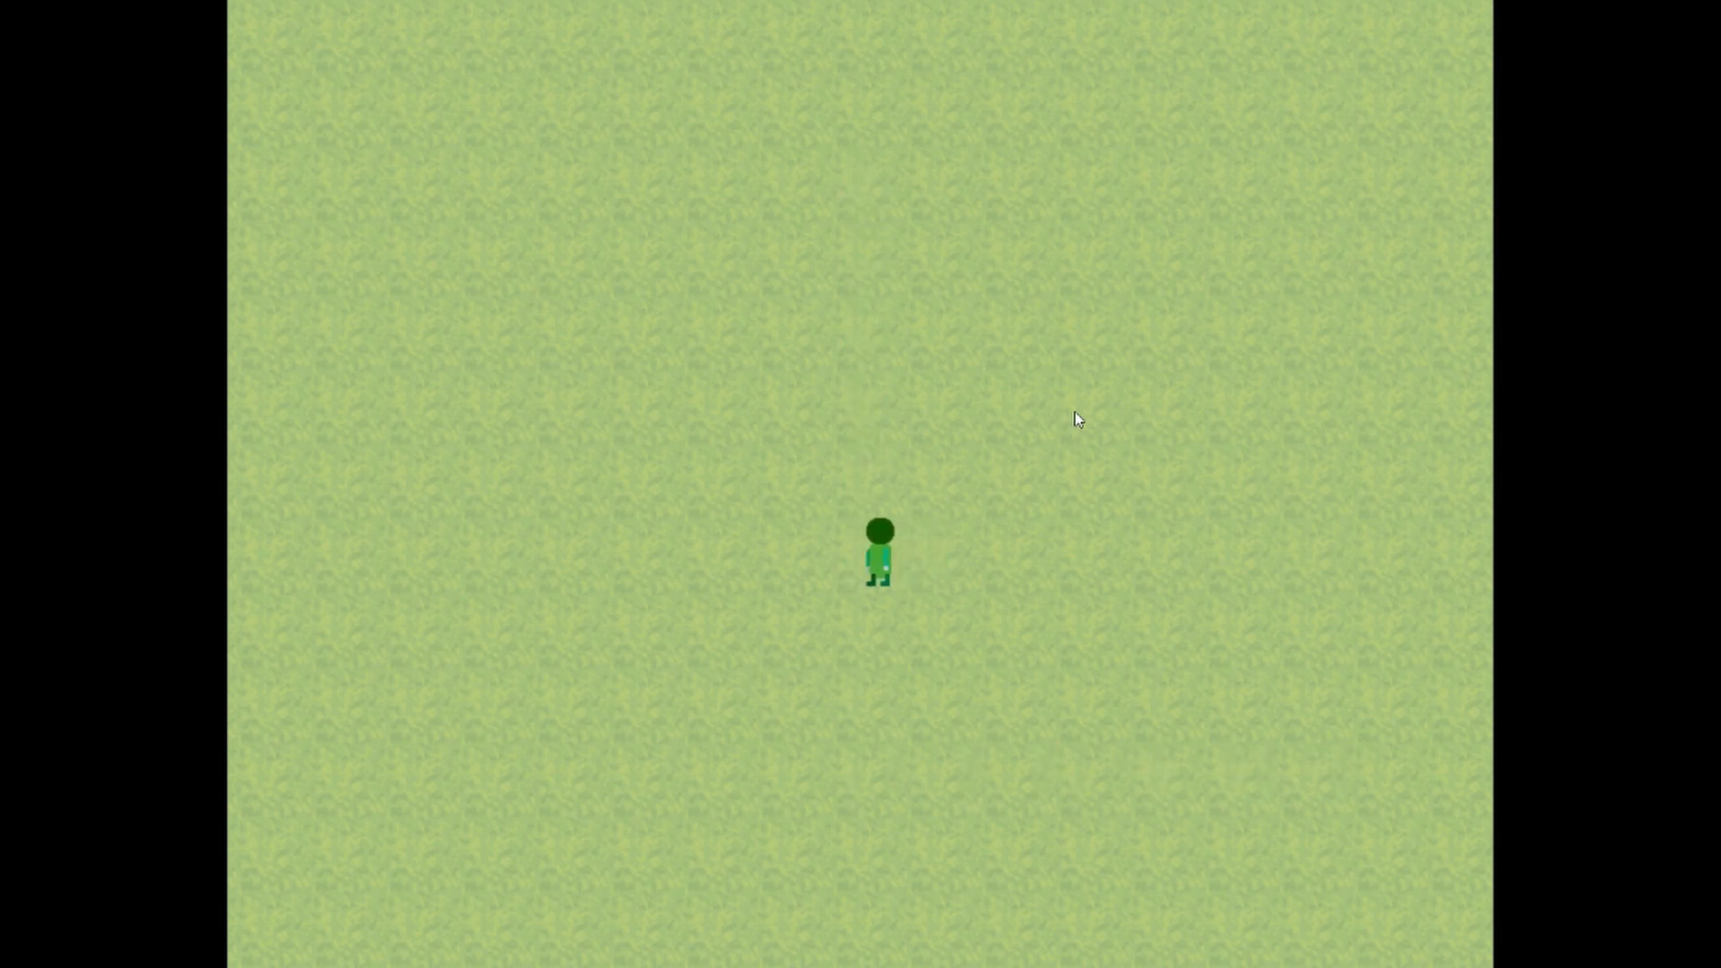
pyautogui.press('Down')
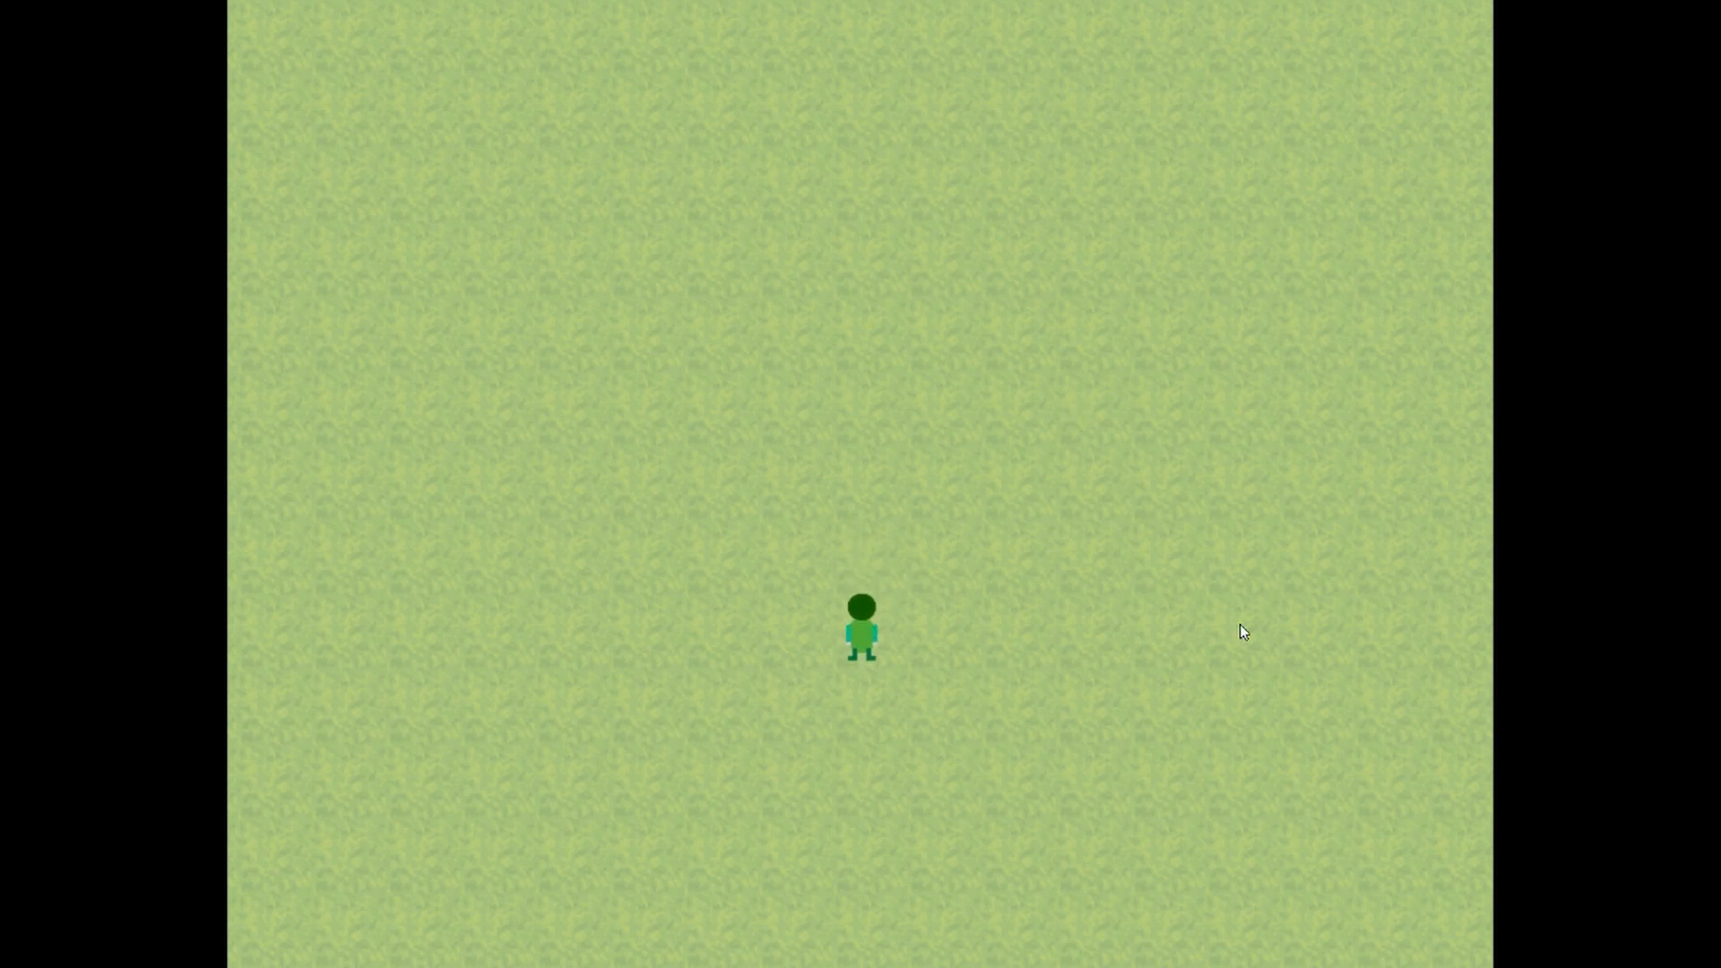
# Leave the full-screen playtest and close the game's window.
pyautogui.press('super')
pyautogui.rightClick(1441, 959)
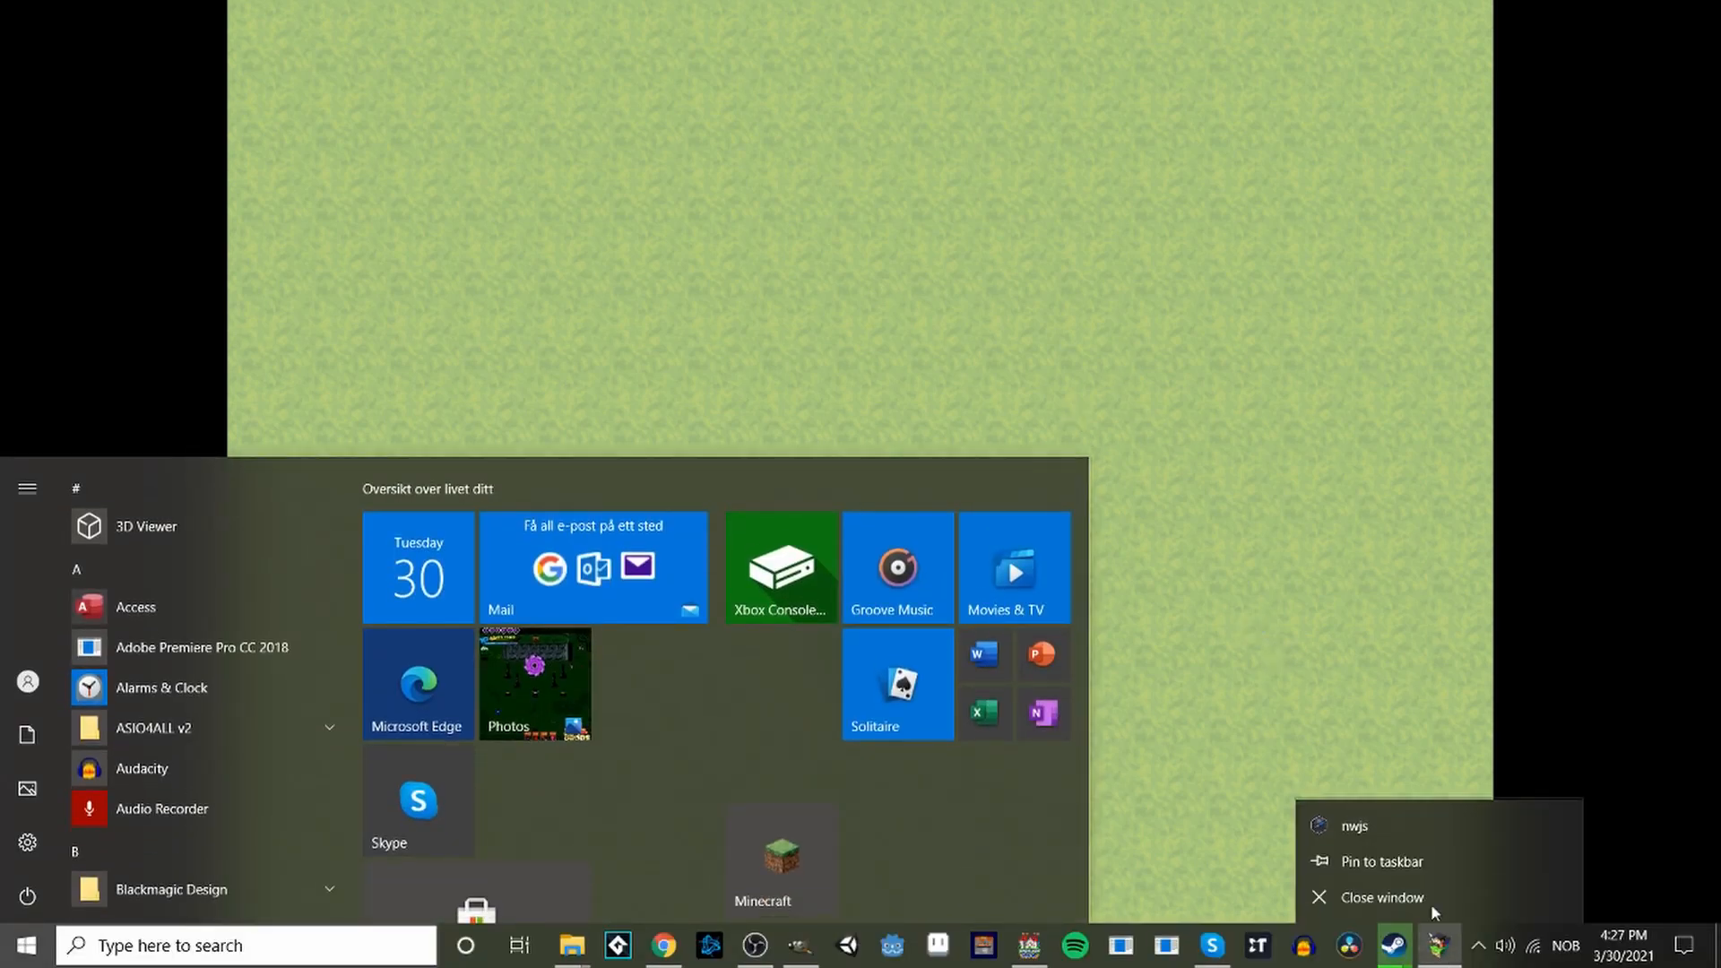
pyautogui.click(1431, 902)
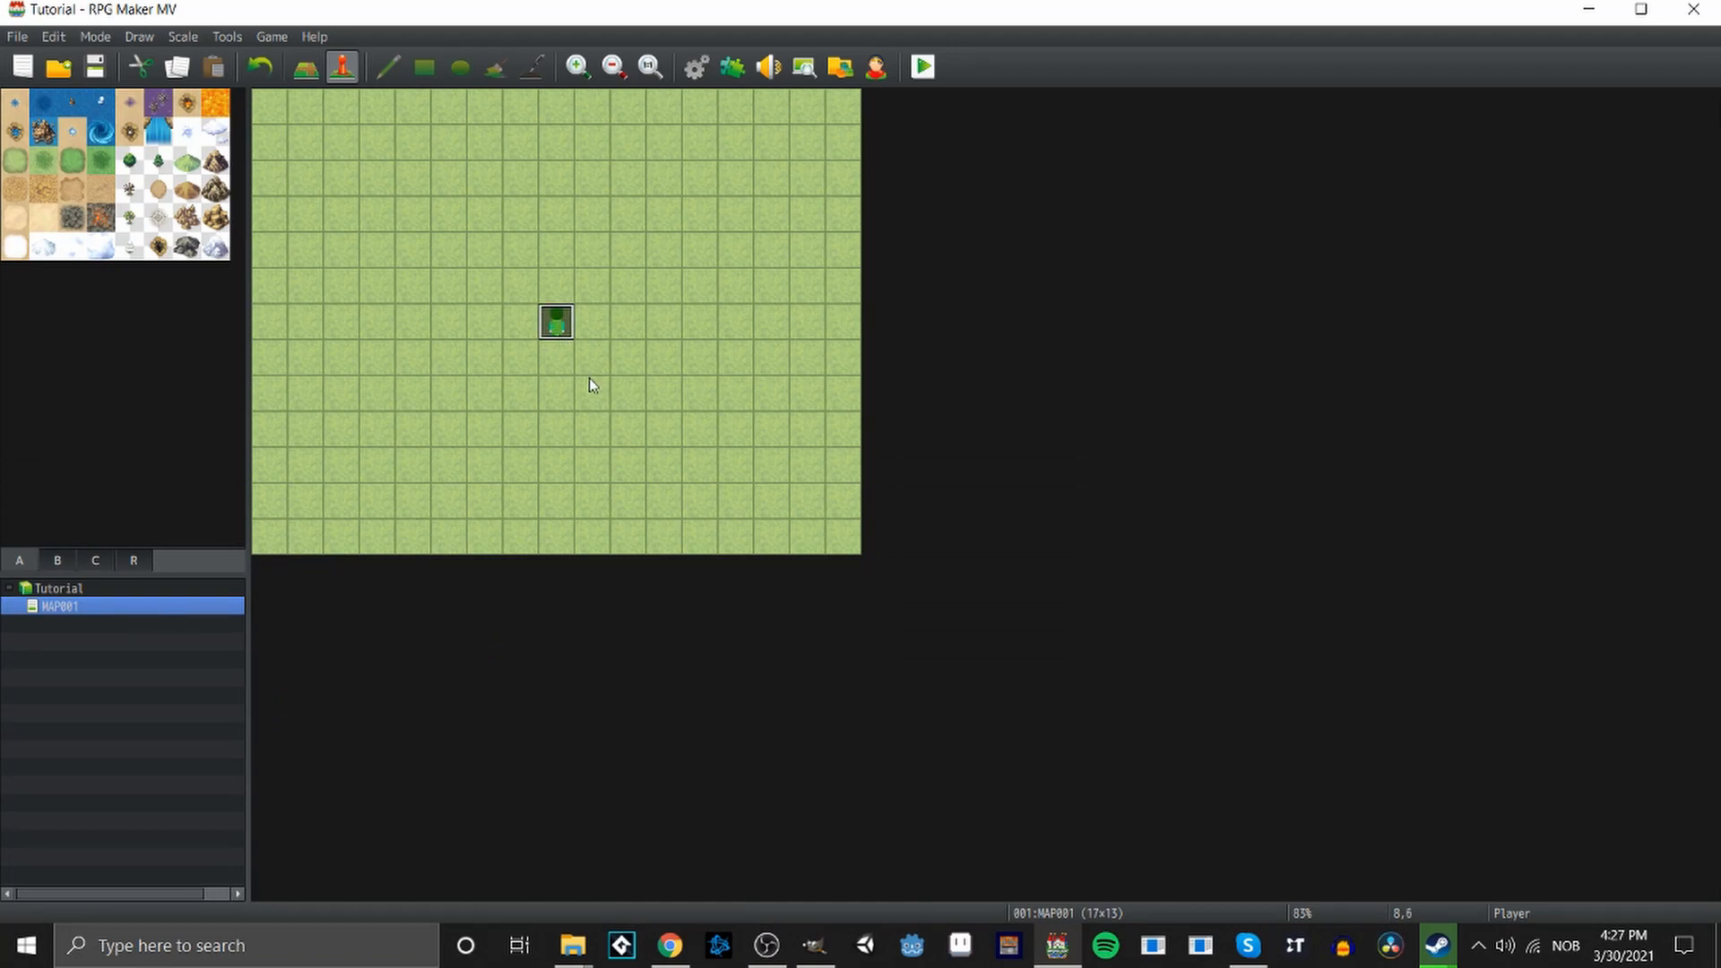
# Review the Use Jump Graphic parameter of GALV_CharacterAnimations in the plugin settings and close them without changes.
pyautogui.click(731, 70)
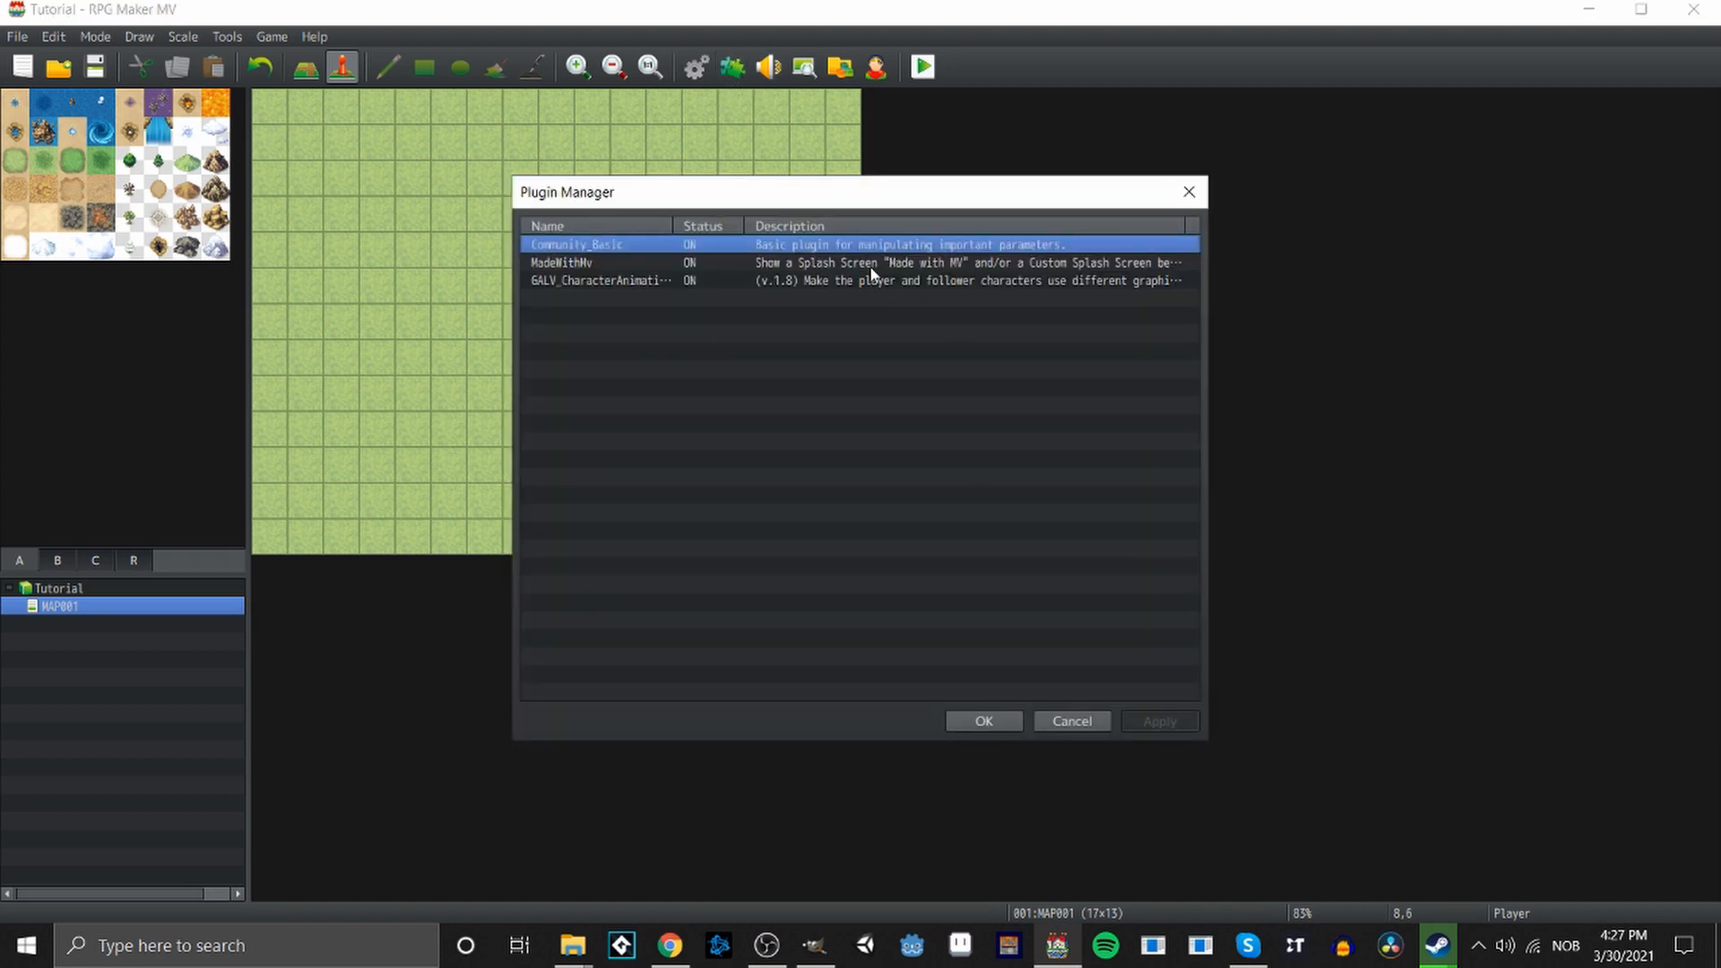
pyautogui.rightClick(835, 283)
pyautogui.click(856, 293)
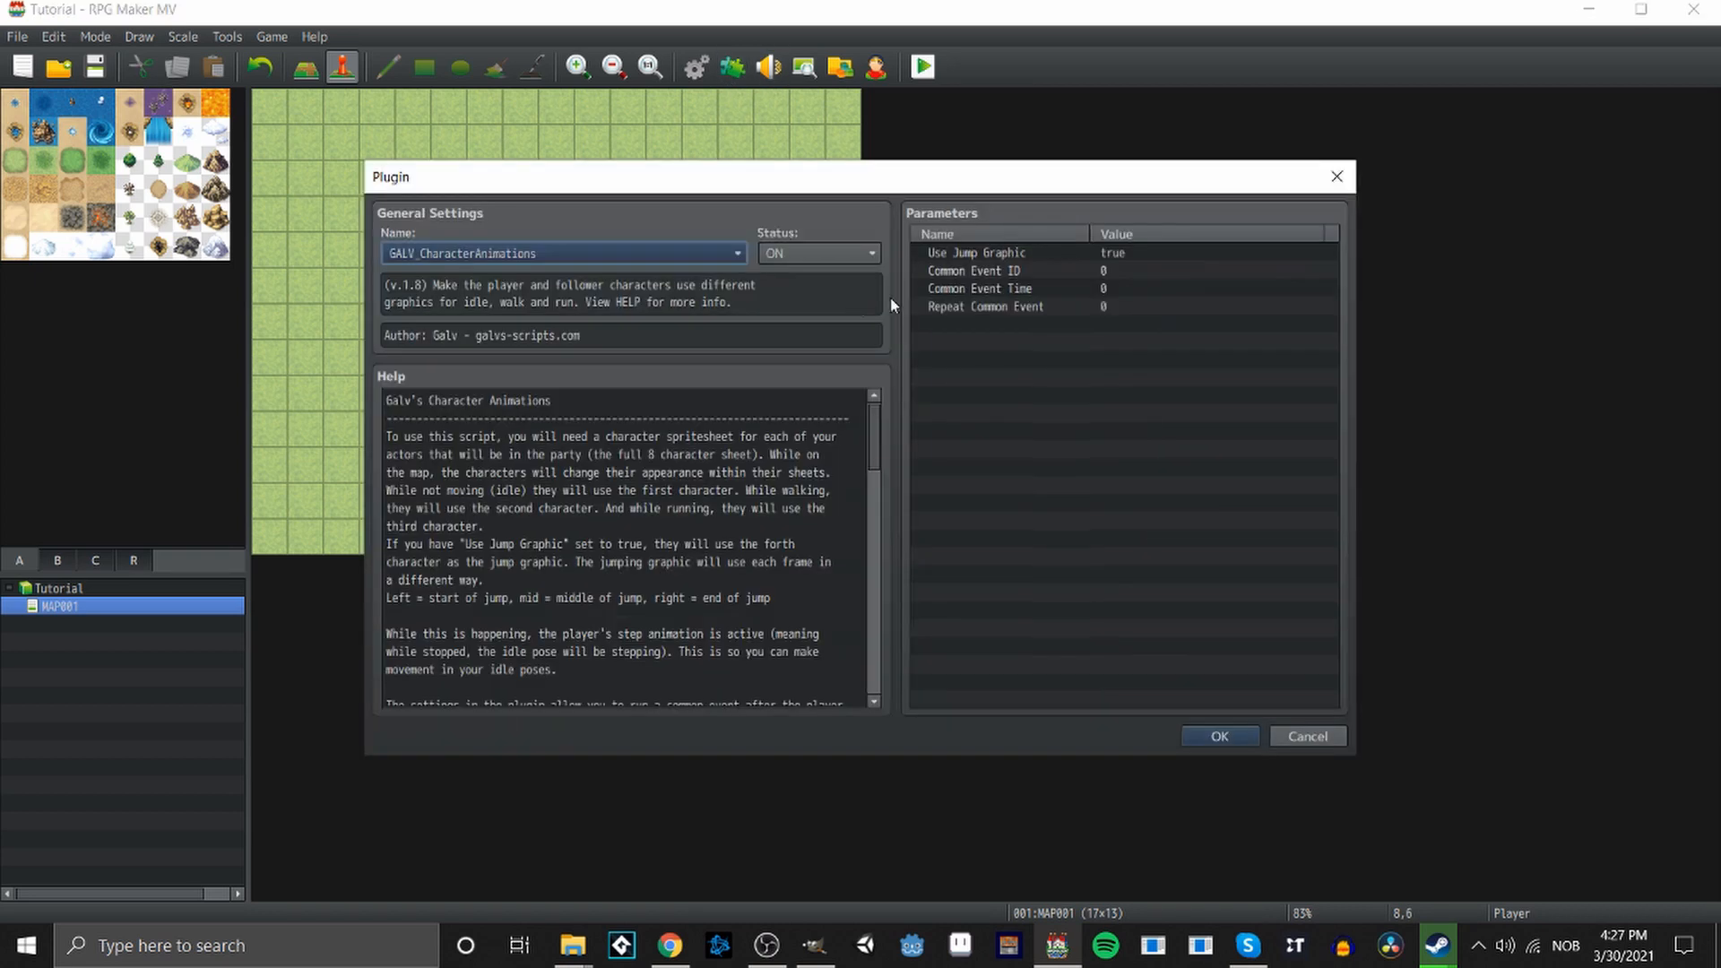
pyautogui.click(1088, 252)
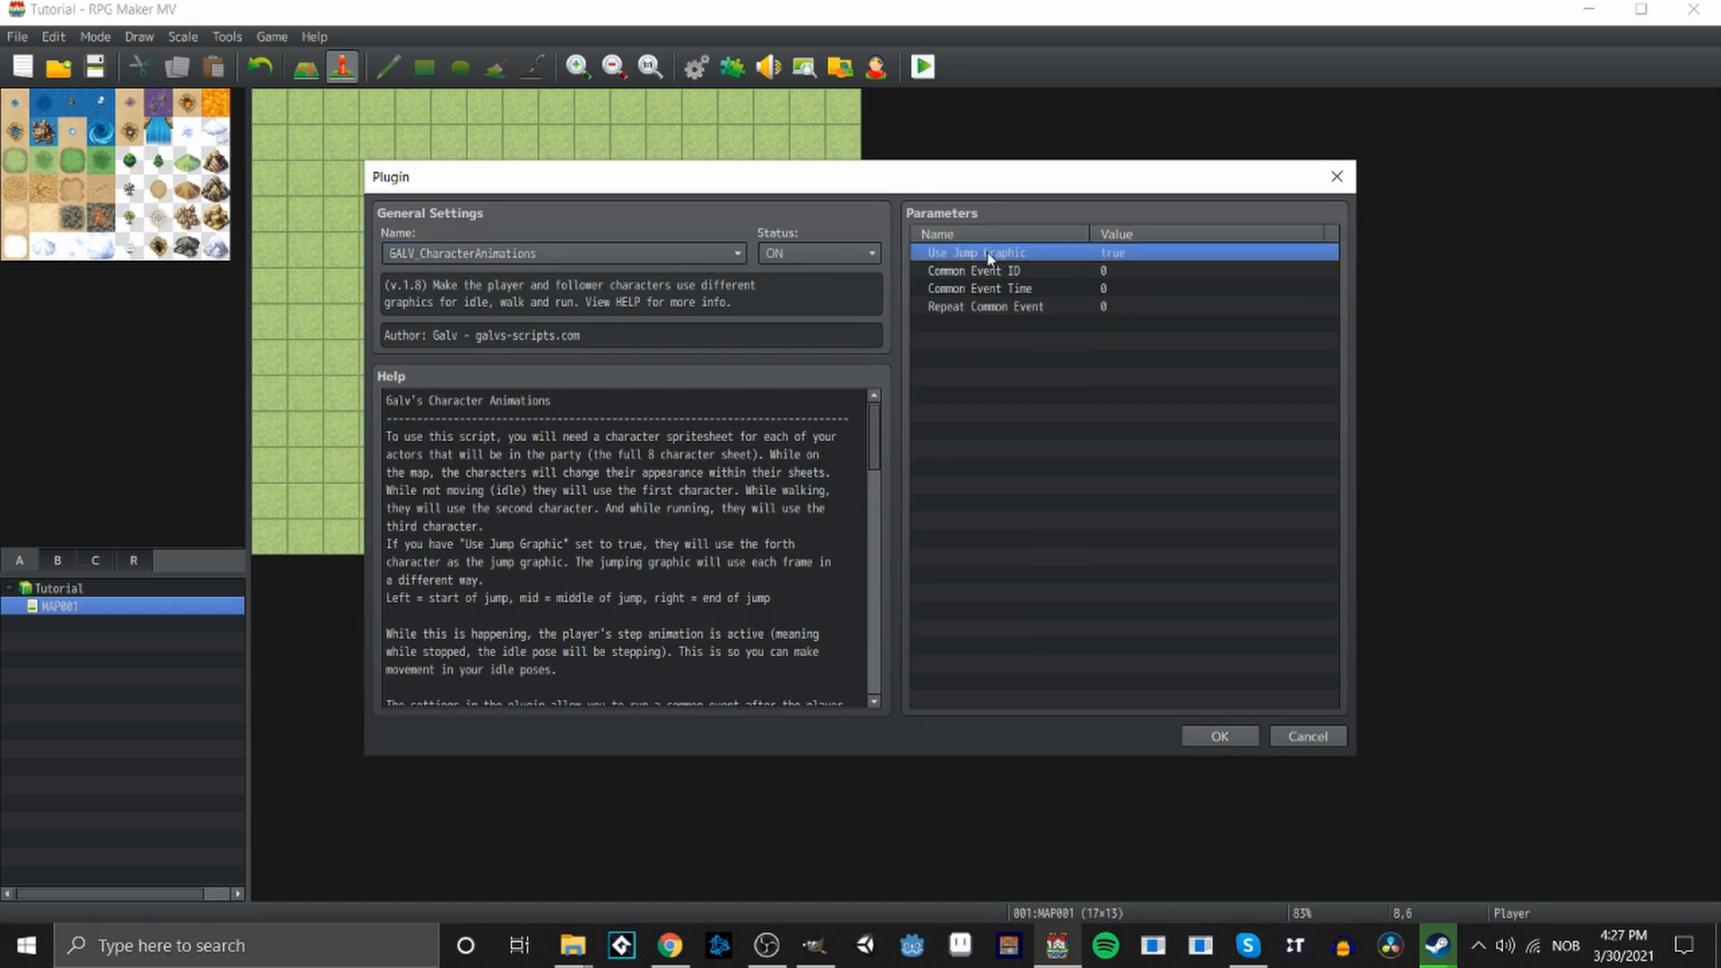
pyautogui.click(1276, 736)
pyautogui.click(1089, 728)
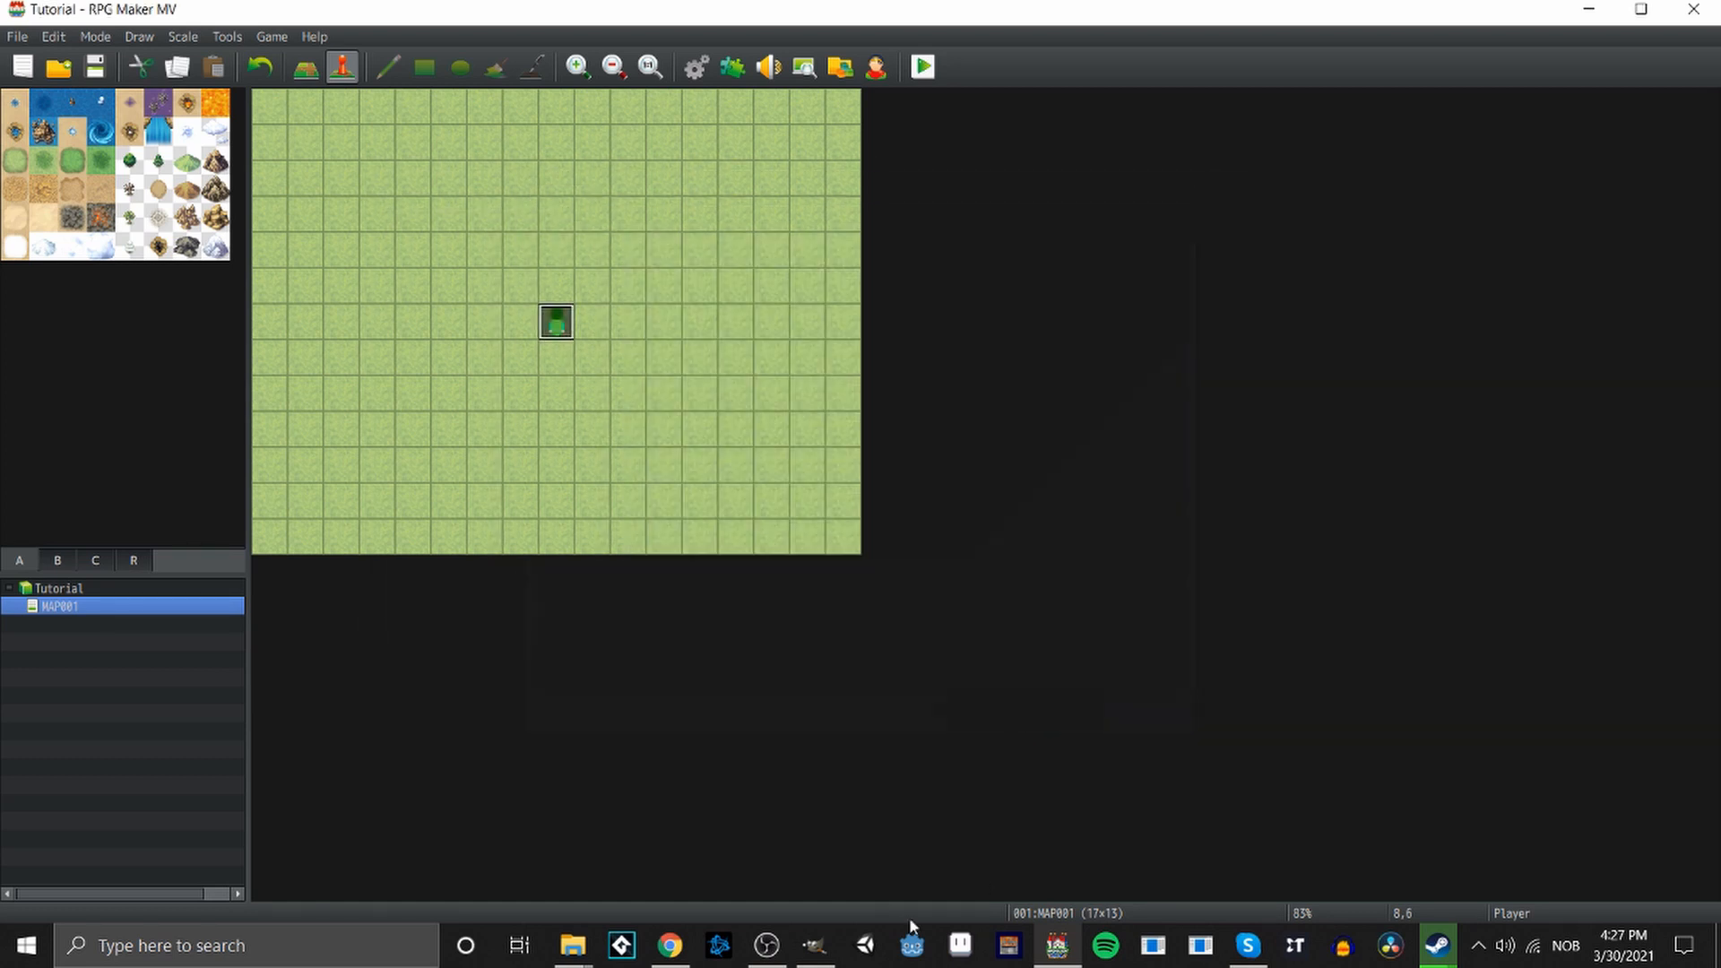
# Switch to GIMP and examine the empty columns of the fourth character block on the police sprite sheet.
pyautogui.click(814, 945)
pyautogui.moveTo(852, 880); pyautogui.dragTo(1294, 887)
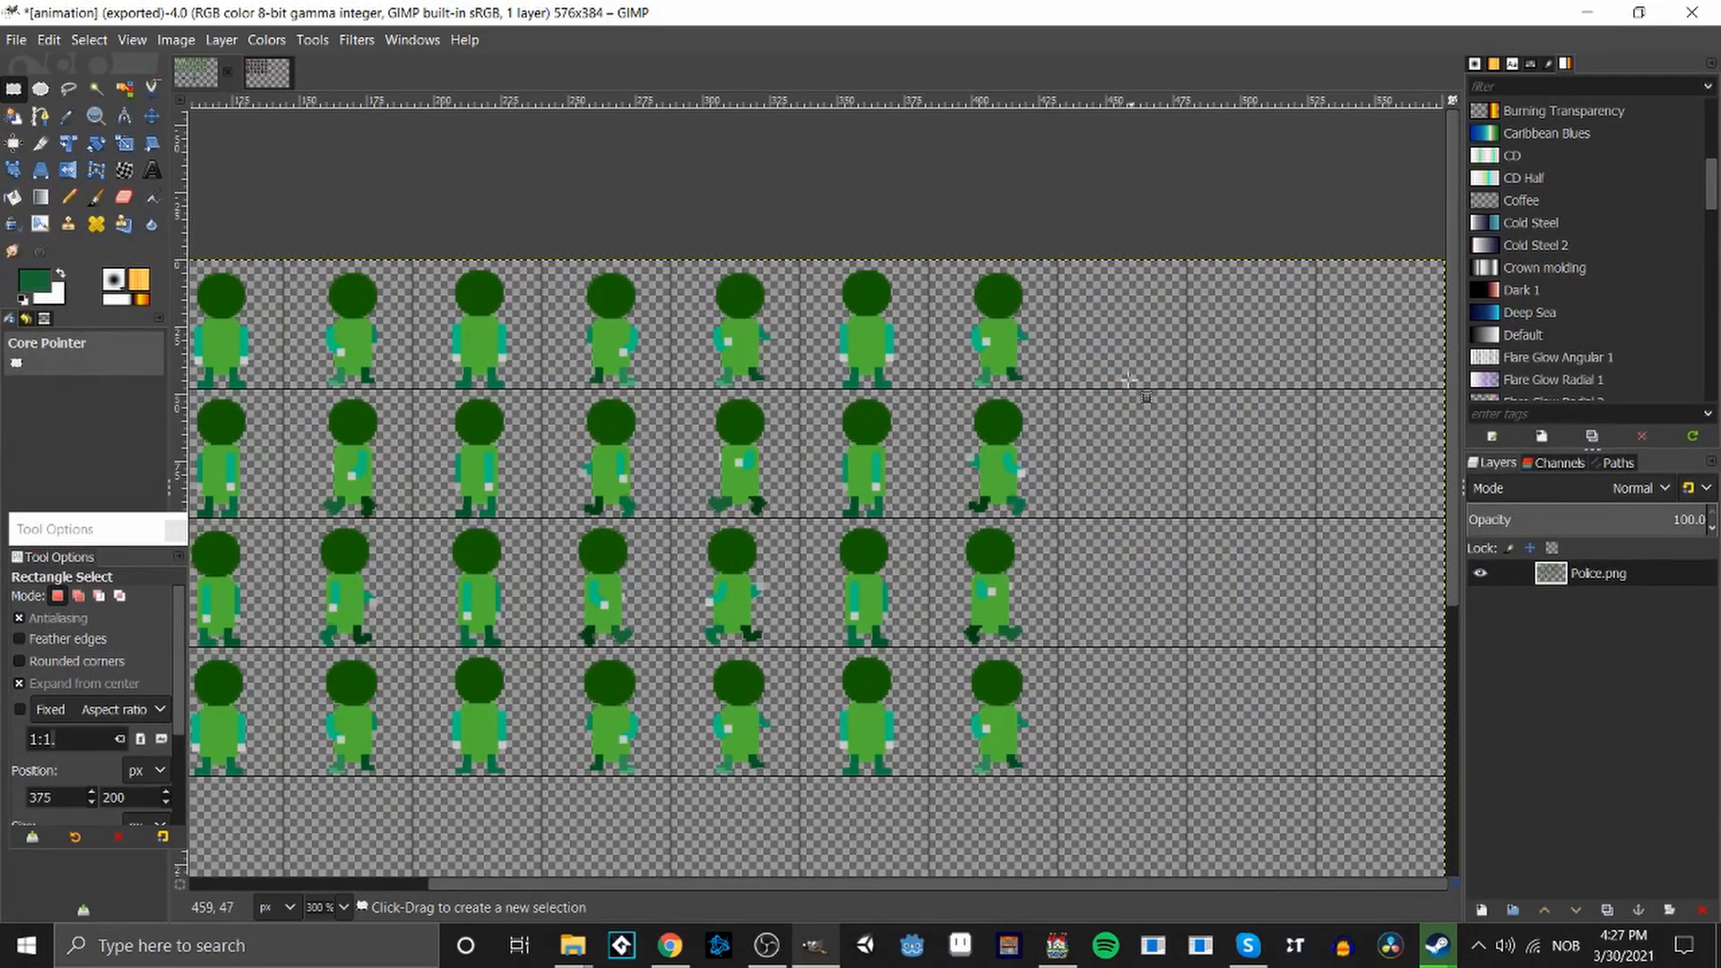
pyautogui.moveTo(1124, 316); pyautogui.dragTo(1368, 864)
pyautogui.moveTo(1198, 464); pyautogui.dragTo(1371, 503)
pyautogui.click(806, 206)
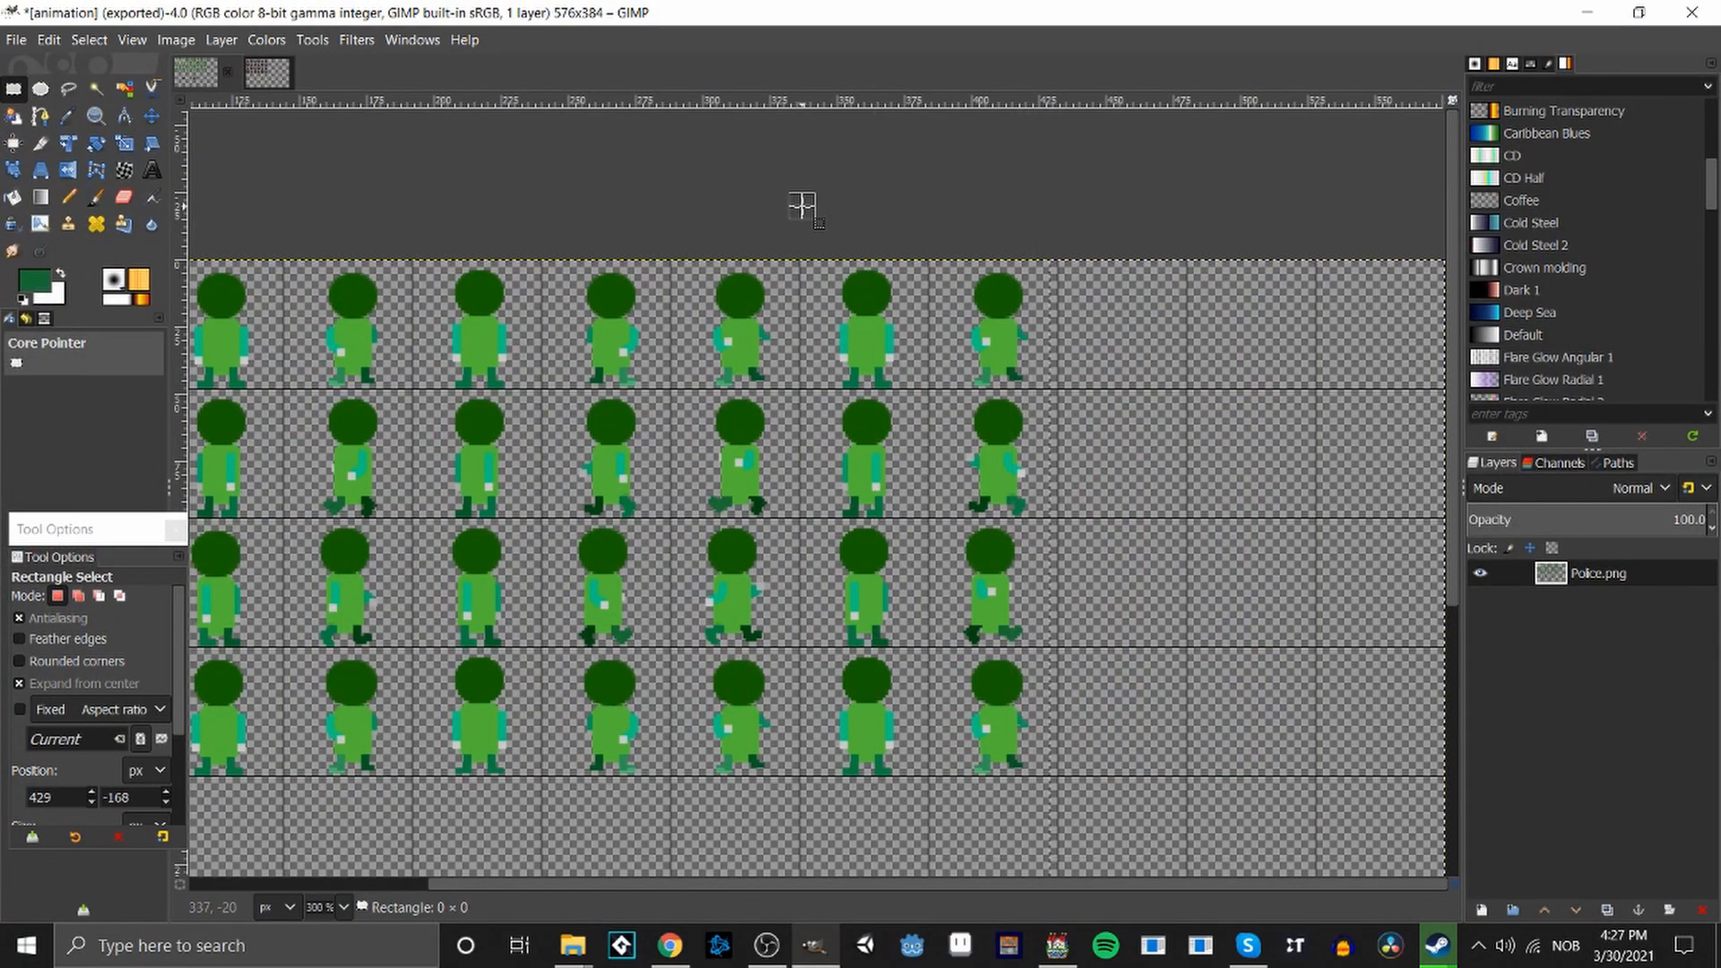
pyautogui.moveTo(837, 887); pyautogui.dragTo(597, 887)
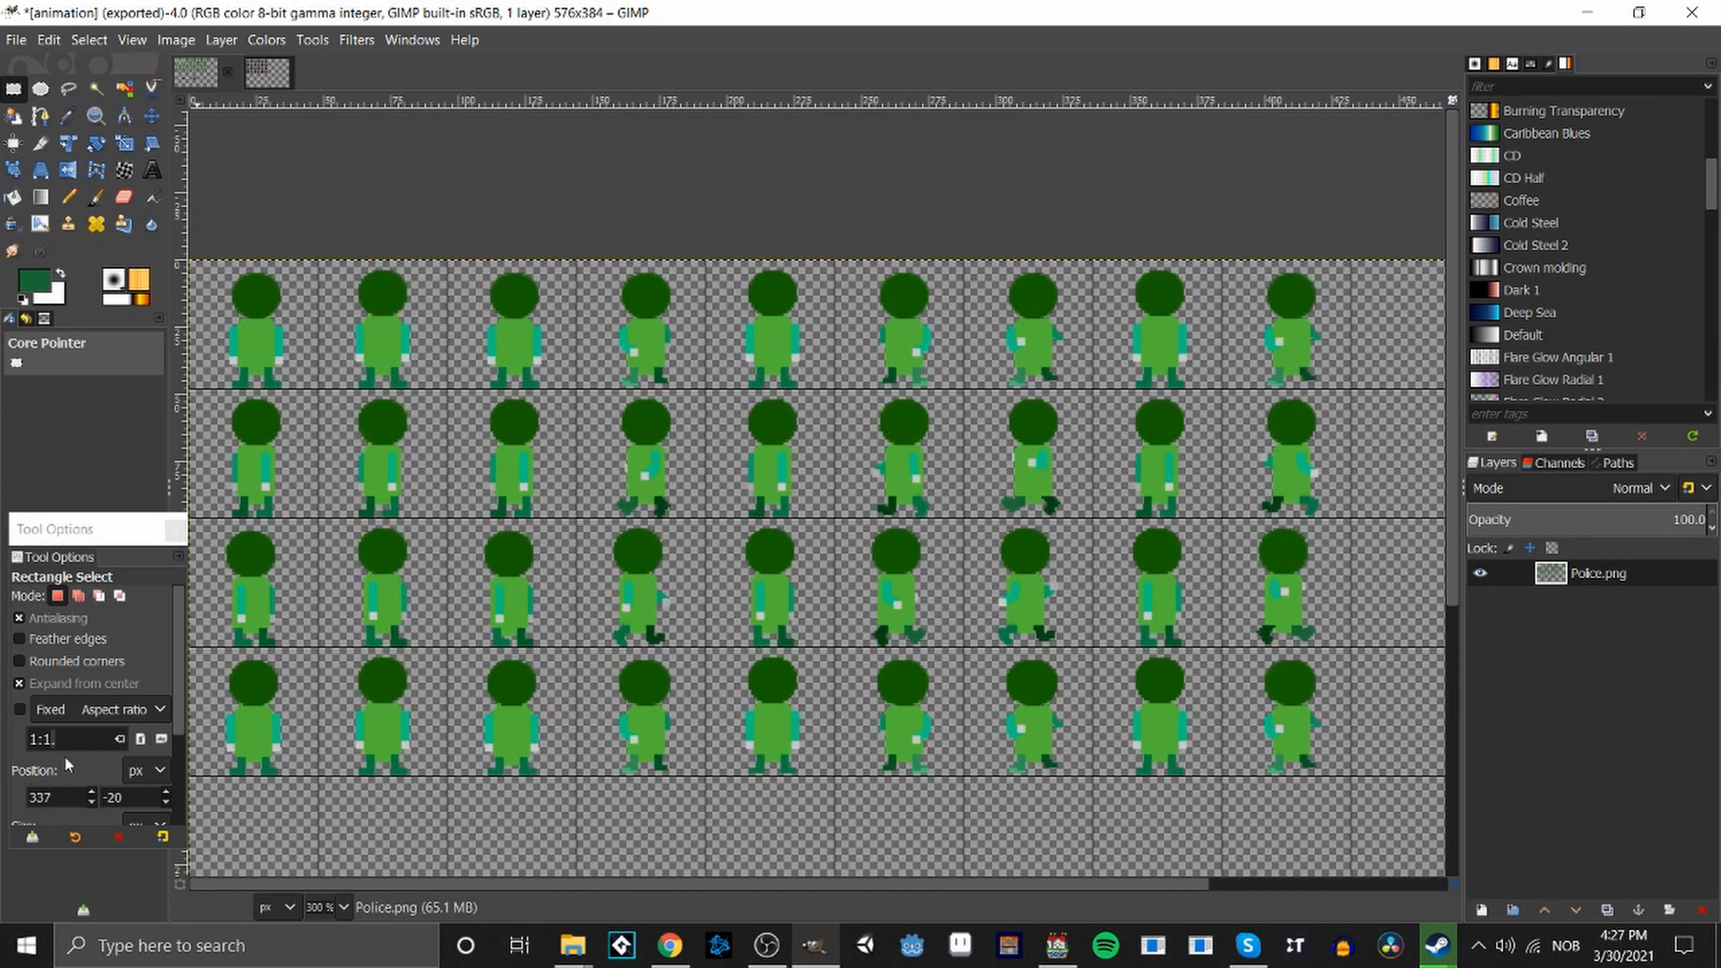
# With Expand from center off, copy the first three idle columns of sprites and paste them into the three empty columns of the fourth character block.
pyautogui.click(19, 683)
pyautogui.moveTo(199, 231); pyautogui.dragTo(576, 844)
pyautogui.hotkey('ctrl', 'c')
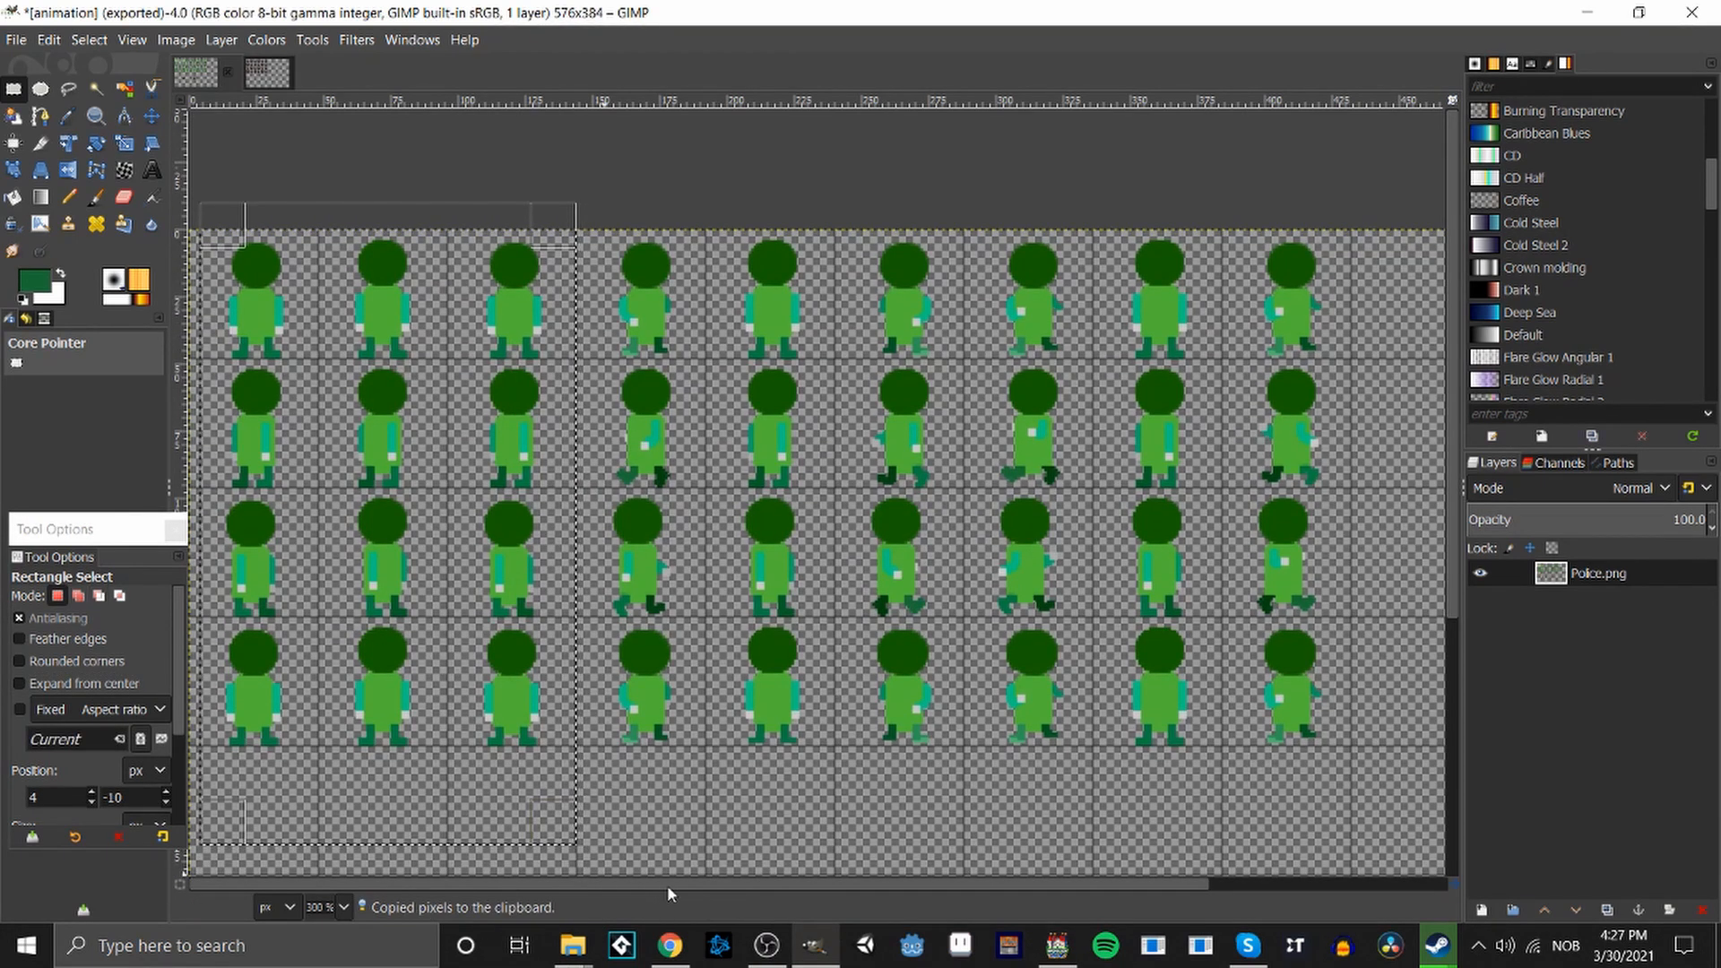
pyautogui.moveTo(681, 886); pyautogui.dragTo(1099, 912)
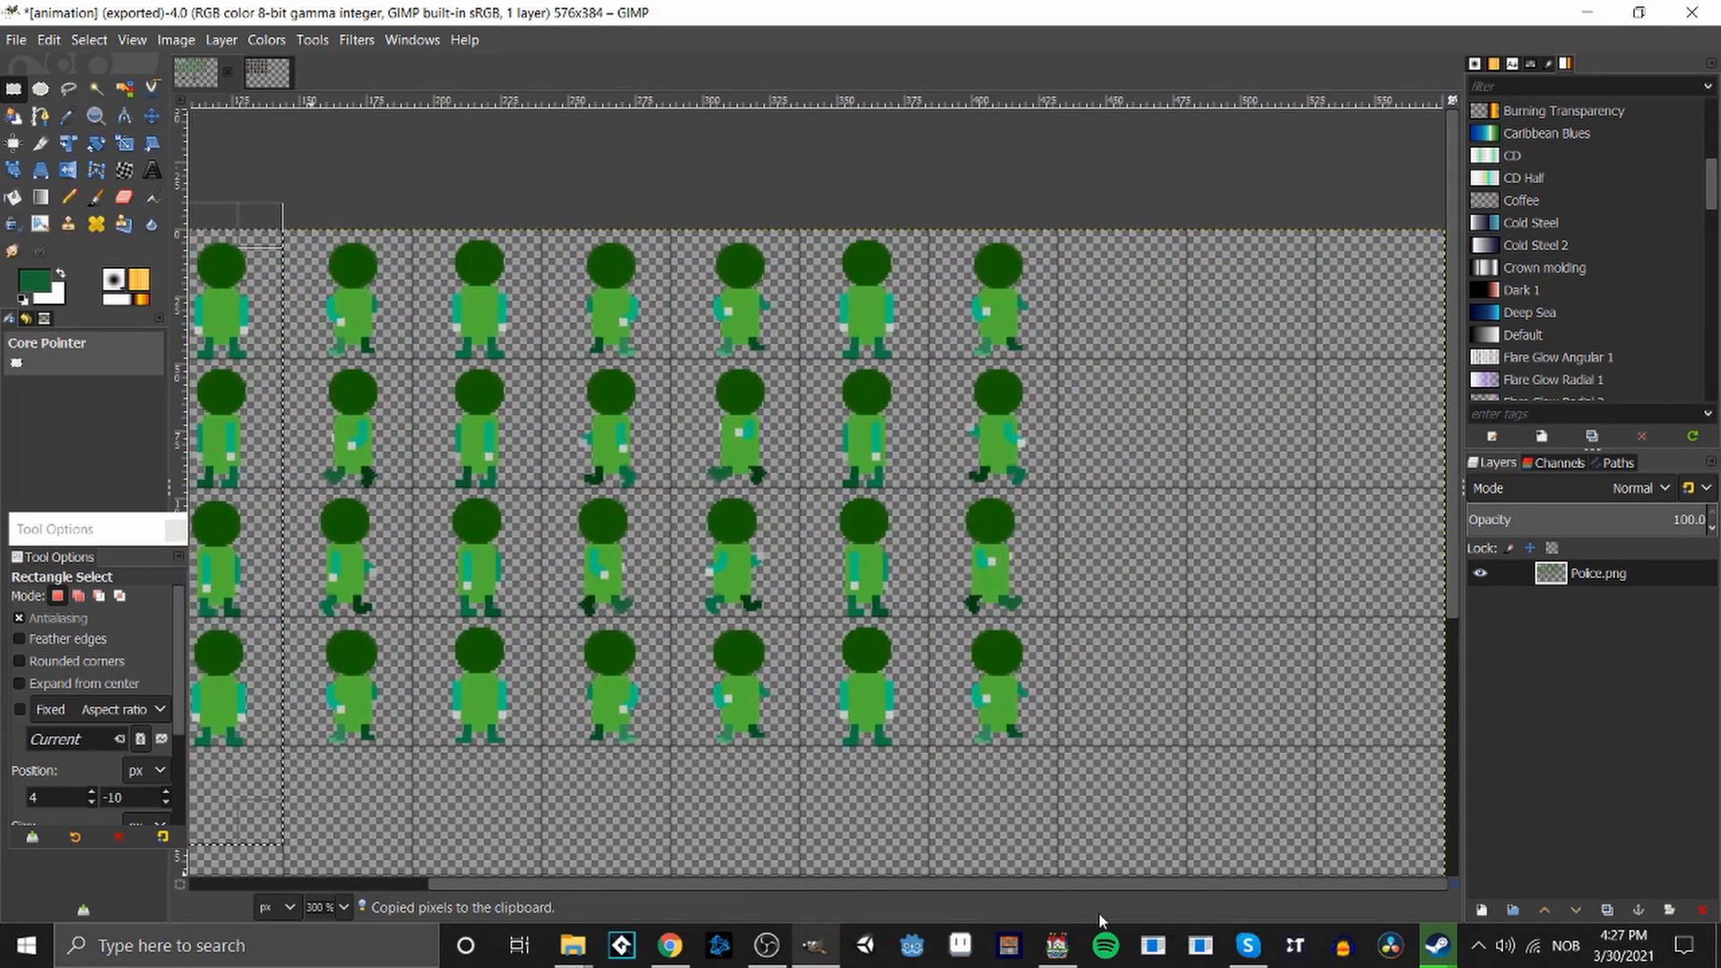
pyautogui.hotkey('ctrl', 'v')
pyautogui.moveTo(940, 882); pyautogui.dragTo(546, 896)
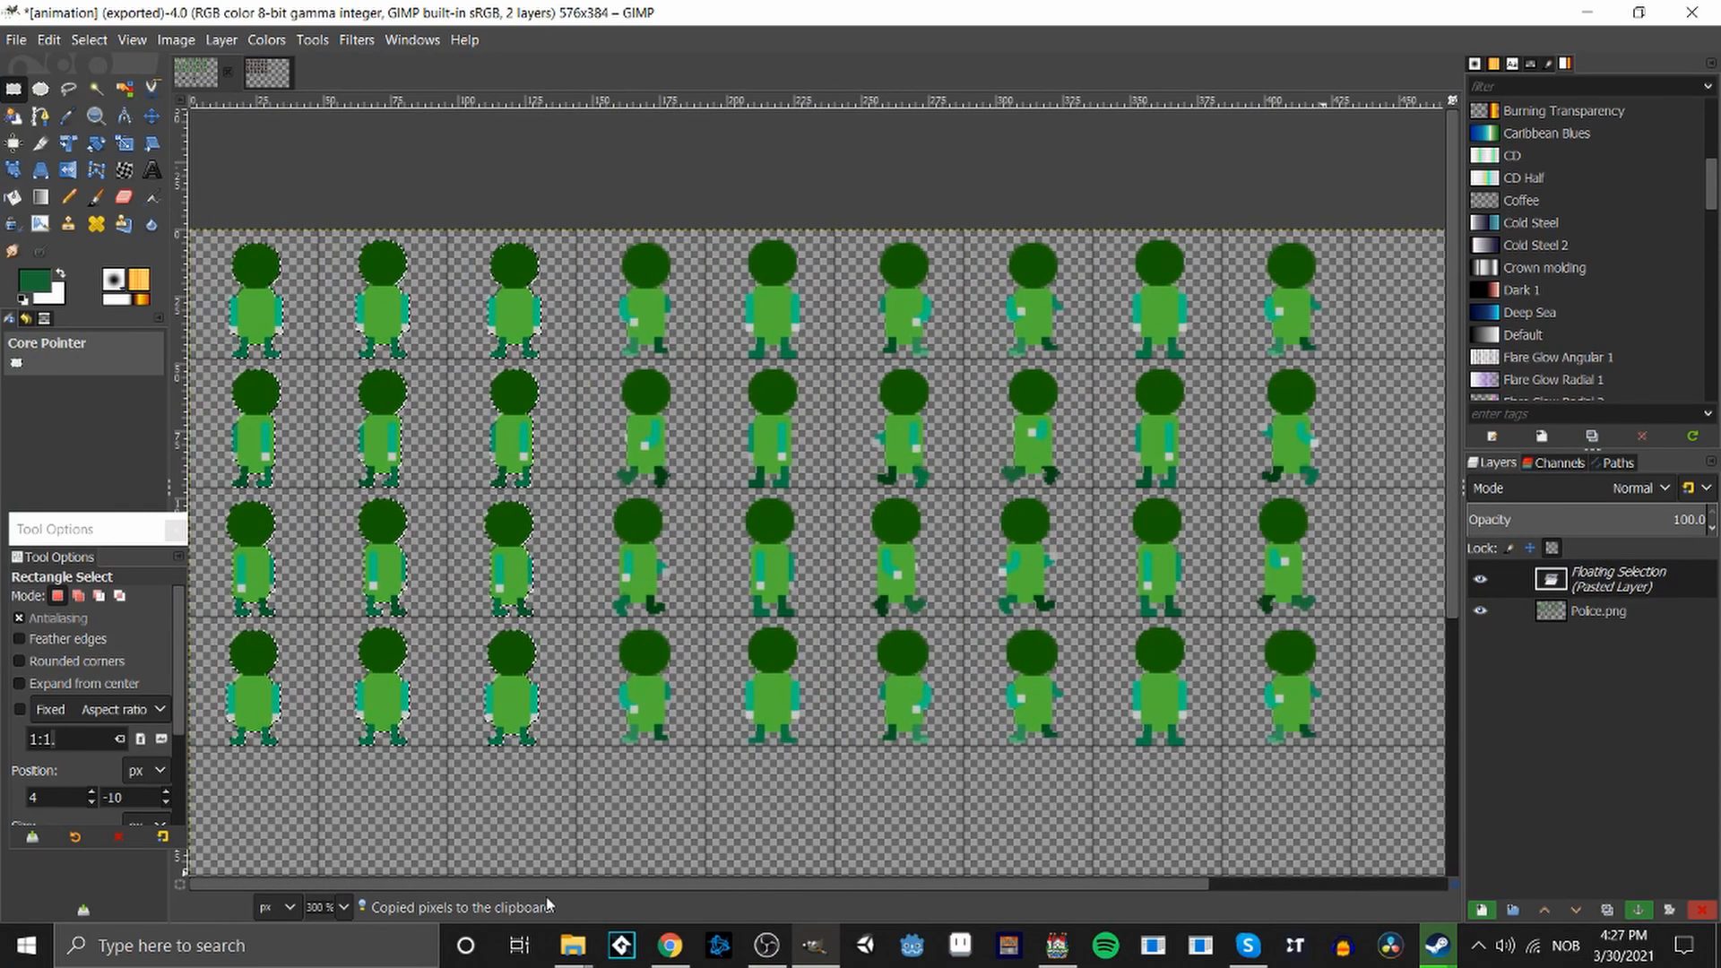
pyautogui.moveTo(356, 304); pyautogui.dragTo(1258, 299)
pyautogui.click(1151, 430)
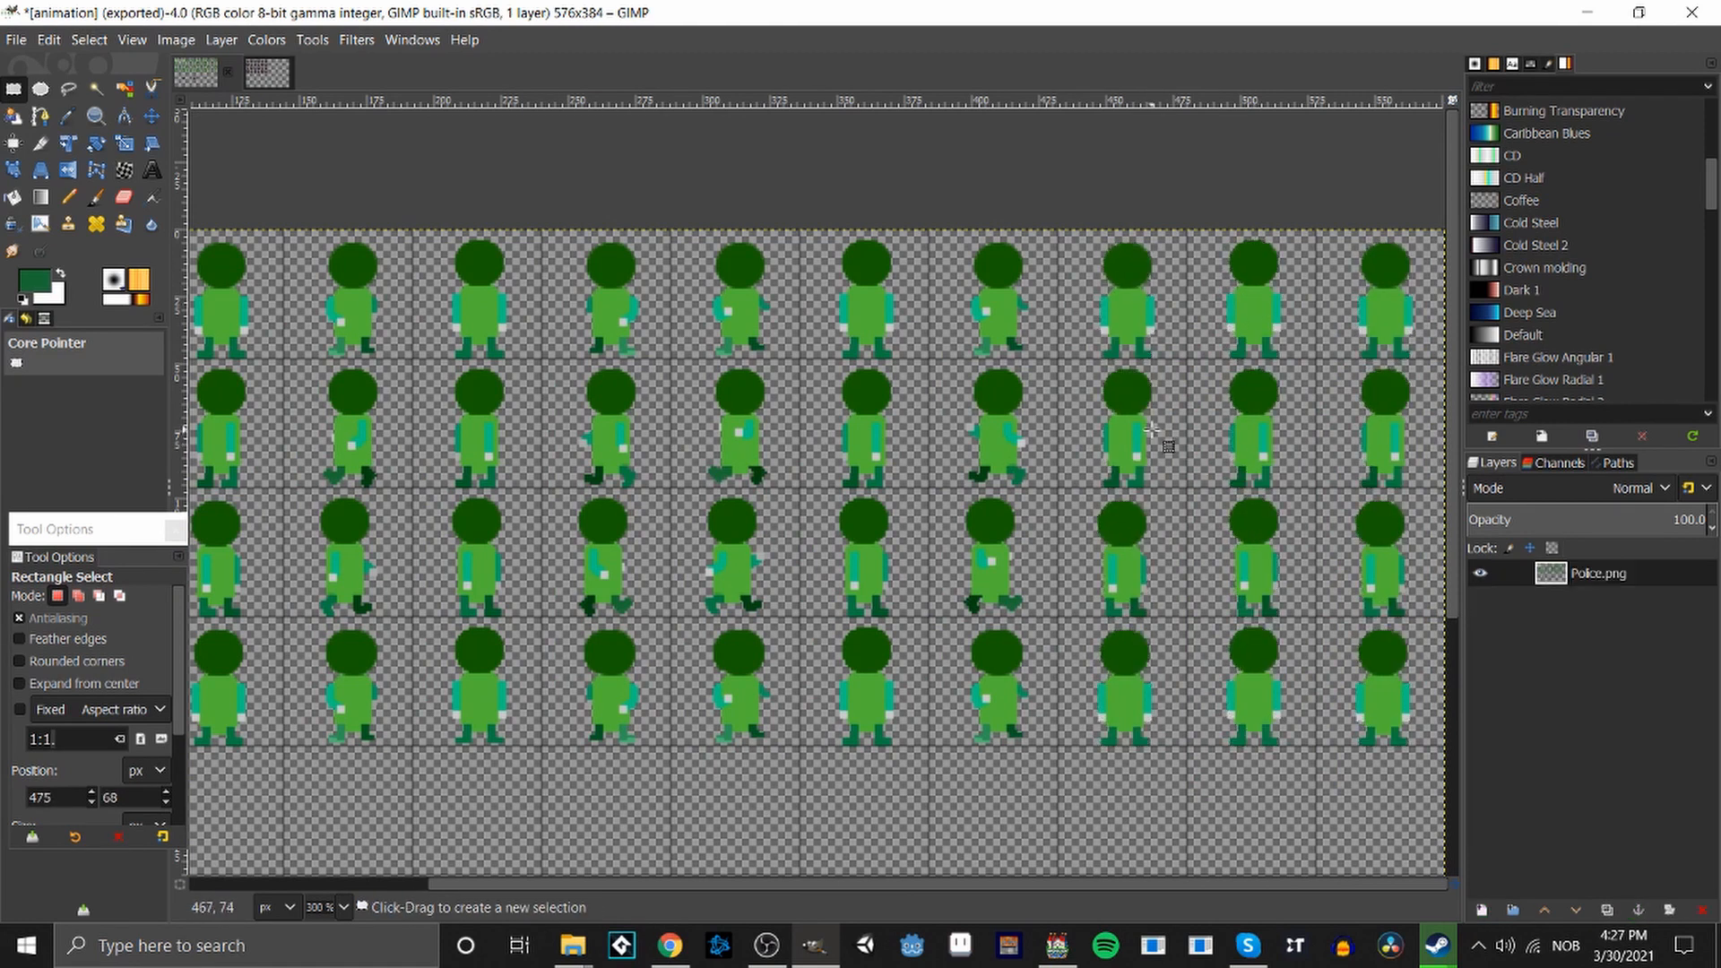
# Flip the left arm of the fourth block's first front-facing sprite vertically and move it up to shoulder height so the hand points upward.
pyautogui.moveTo(1071, 337); pyautogui.dragTo(1141, 385)
pyautogui.click(1035, 319)
pyautogui.scroll(2, 1183, 237)
pyautogui.moveTo(1048, 395); pyautogui.dragTo(1076, 423)
pyautogui.rightClick(1054, 377)
pyautogui.moveTo(1100, 581)
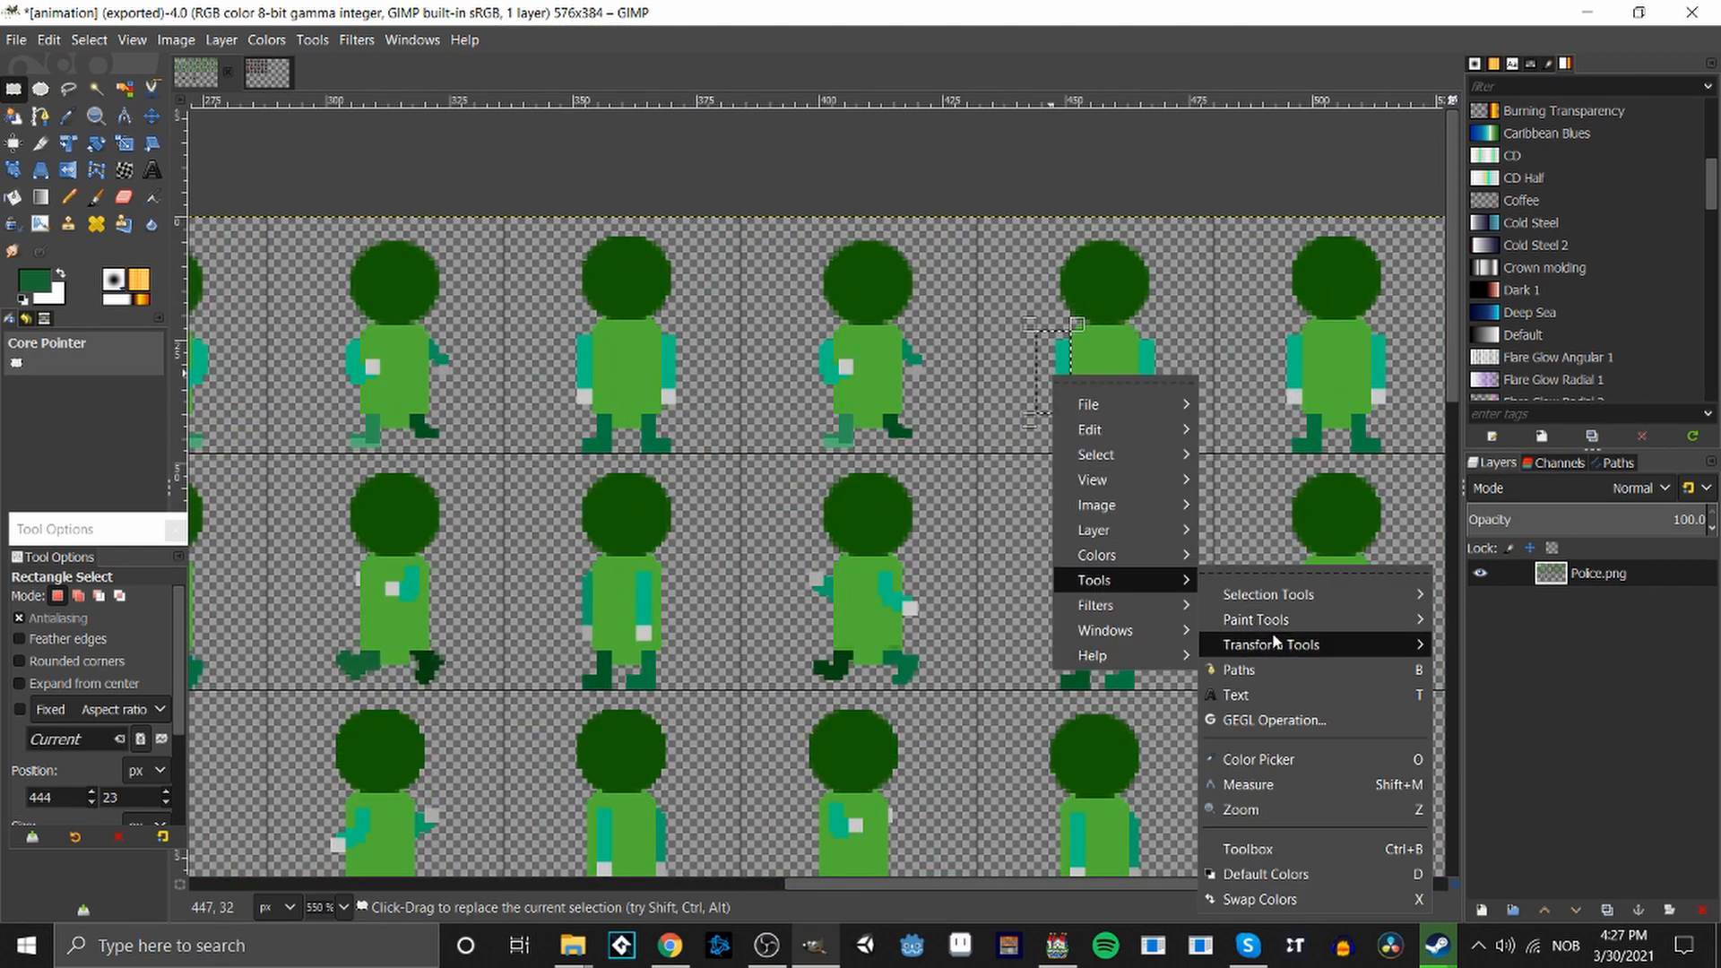
pyautogui.moveTo(1327, 644)
pyautogui.click(1519, 886)
pyautogui.keyDown('ctrl'); pyautogui.click(1065, 374); pyautogui.keyUp('ctrl')
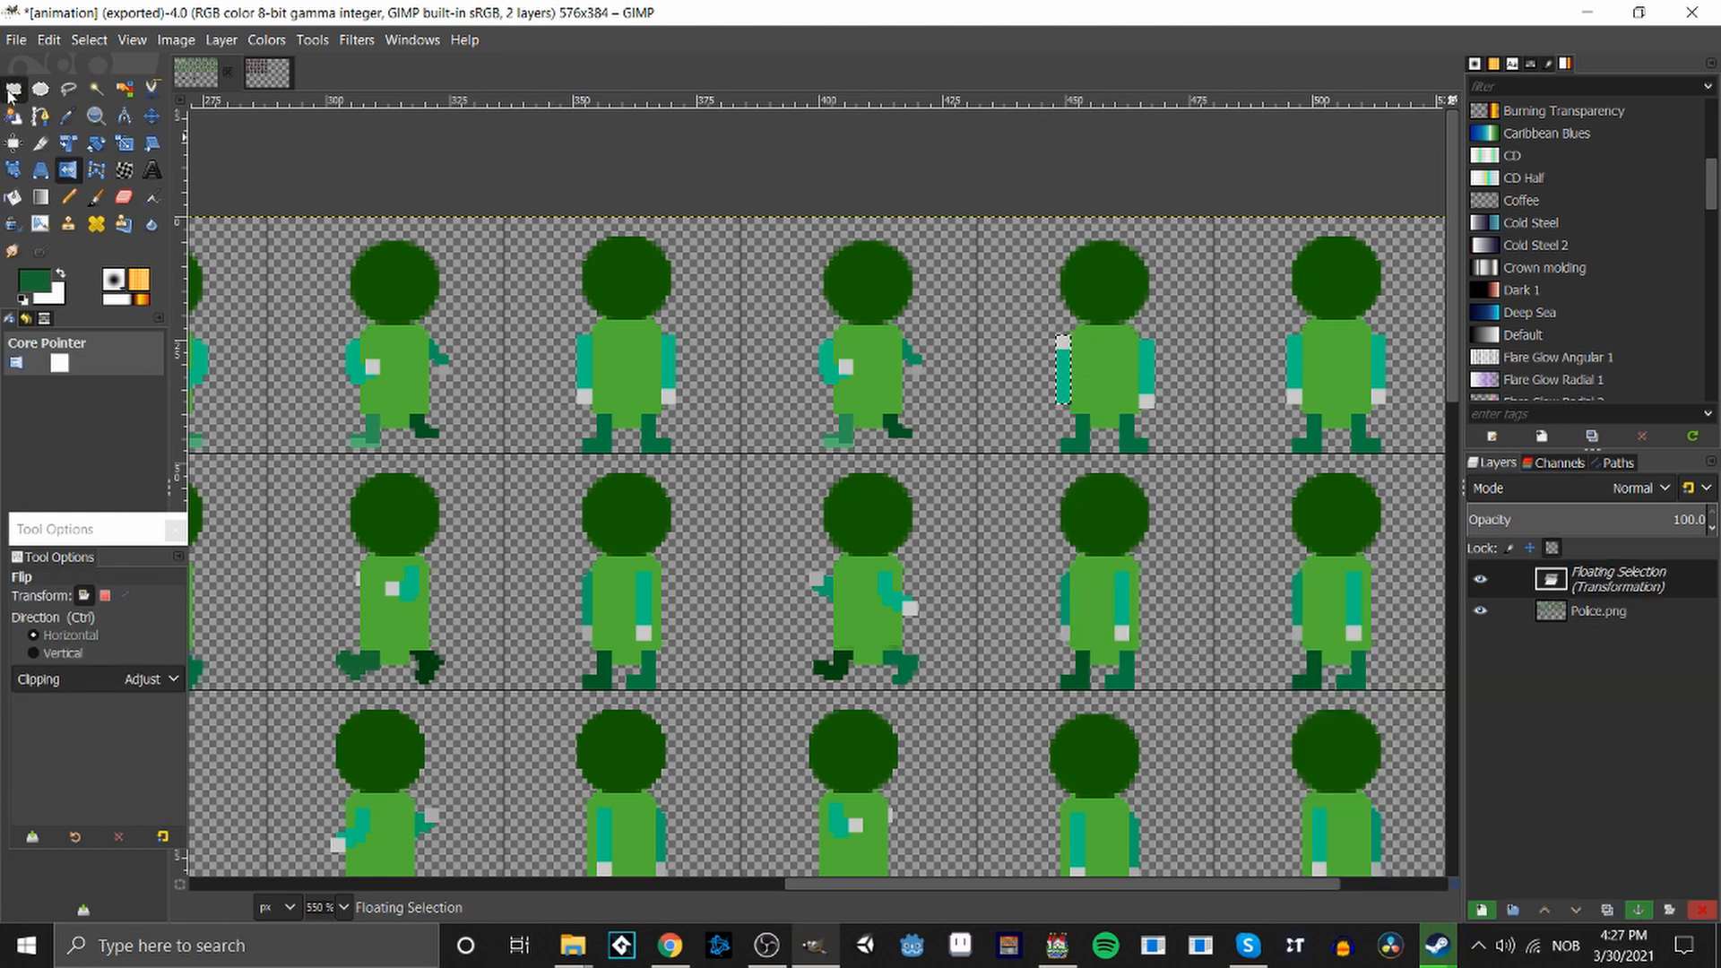
pyautogui.click(9, 96)
pyautogui.moveTo(1065, 373); pyautogui.dragTo(1174, 440)
pyautogui.click(1179, 394)
# Flip the right arm of the same front-facing sprite vertically and raise it level with the left arm.
pyautogui.rightClick(1156, 383)
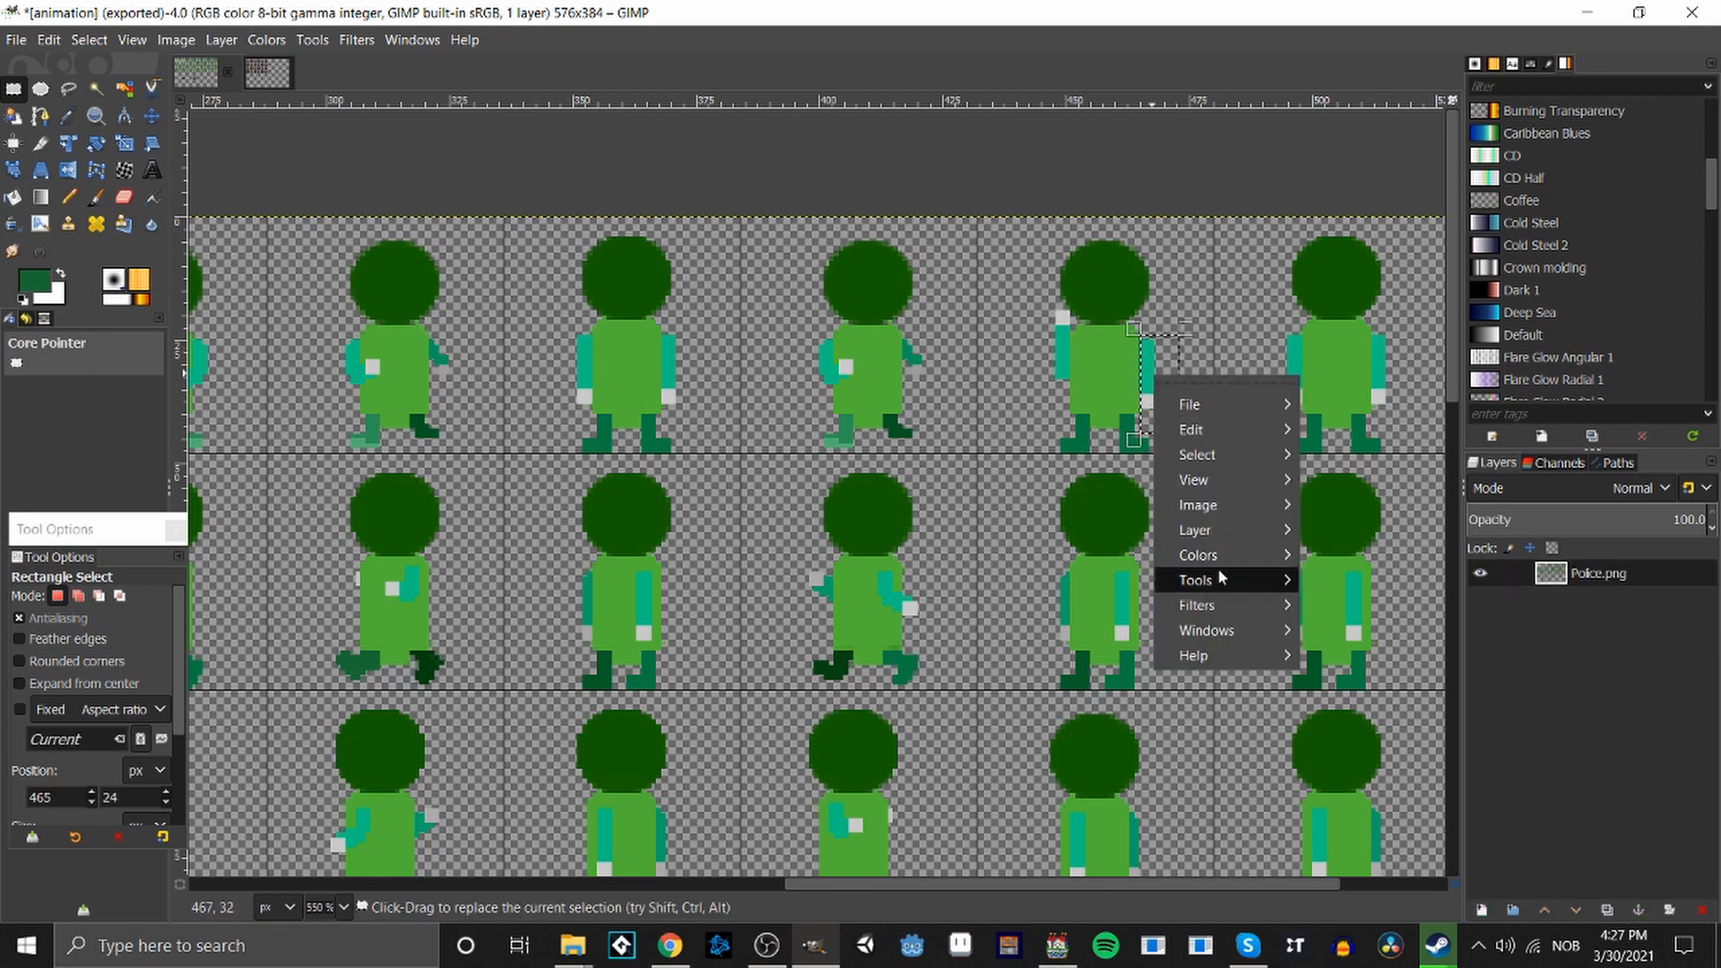
pyautogui.moveTo(1221, 578)
pyautogui.moveTo(1377, 647)
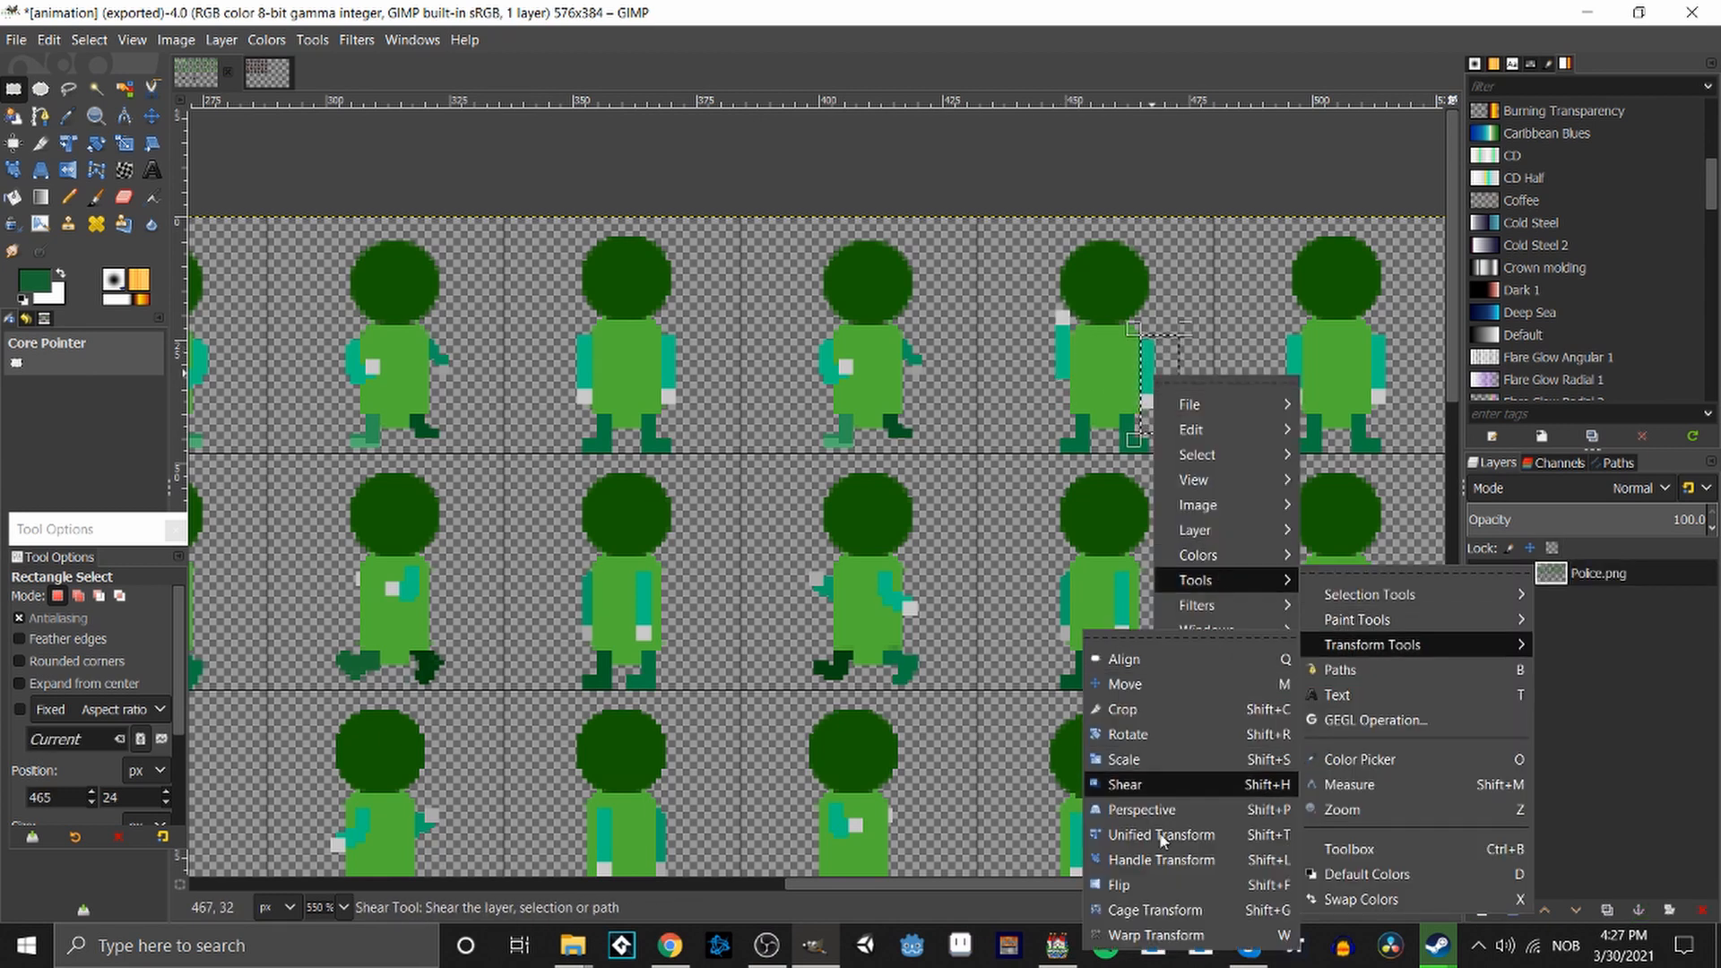
pyautogui.click(1119, 885)
pyautogui.click(1165, 394)
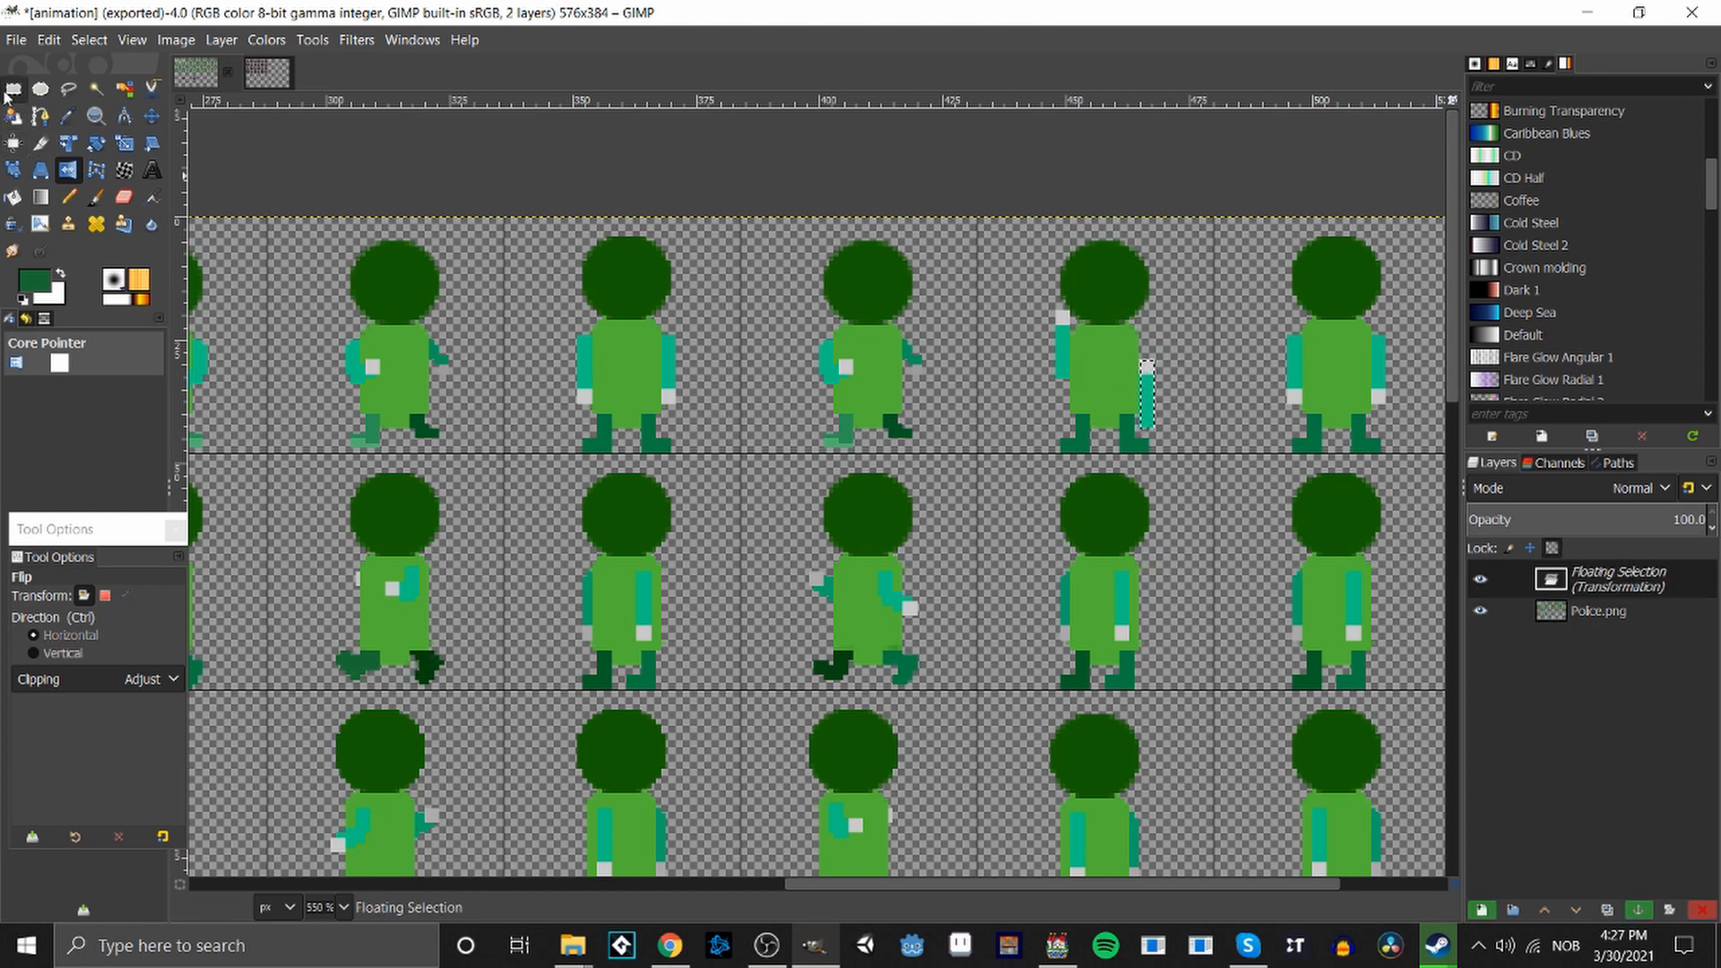
pyautogui.click(13, 89)
pyautogui.moveTo(1150, 389); pyautogui.dragTo(1154, 342)
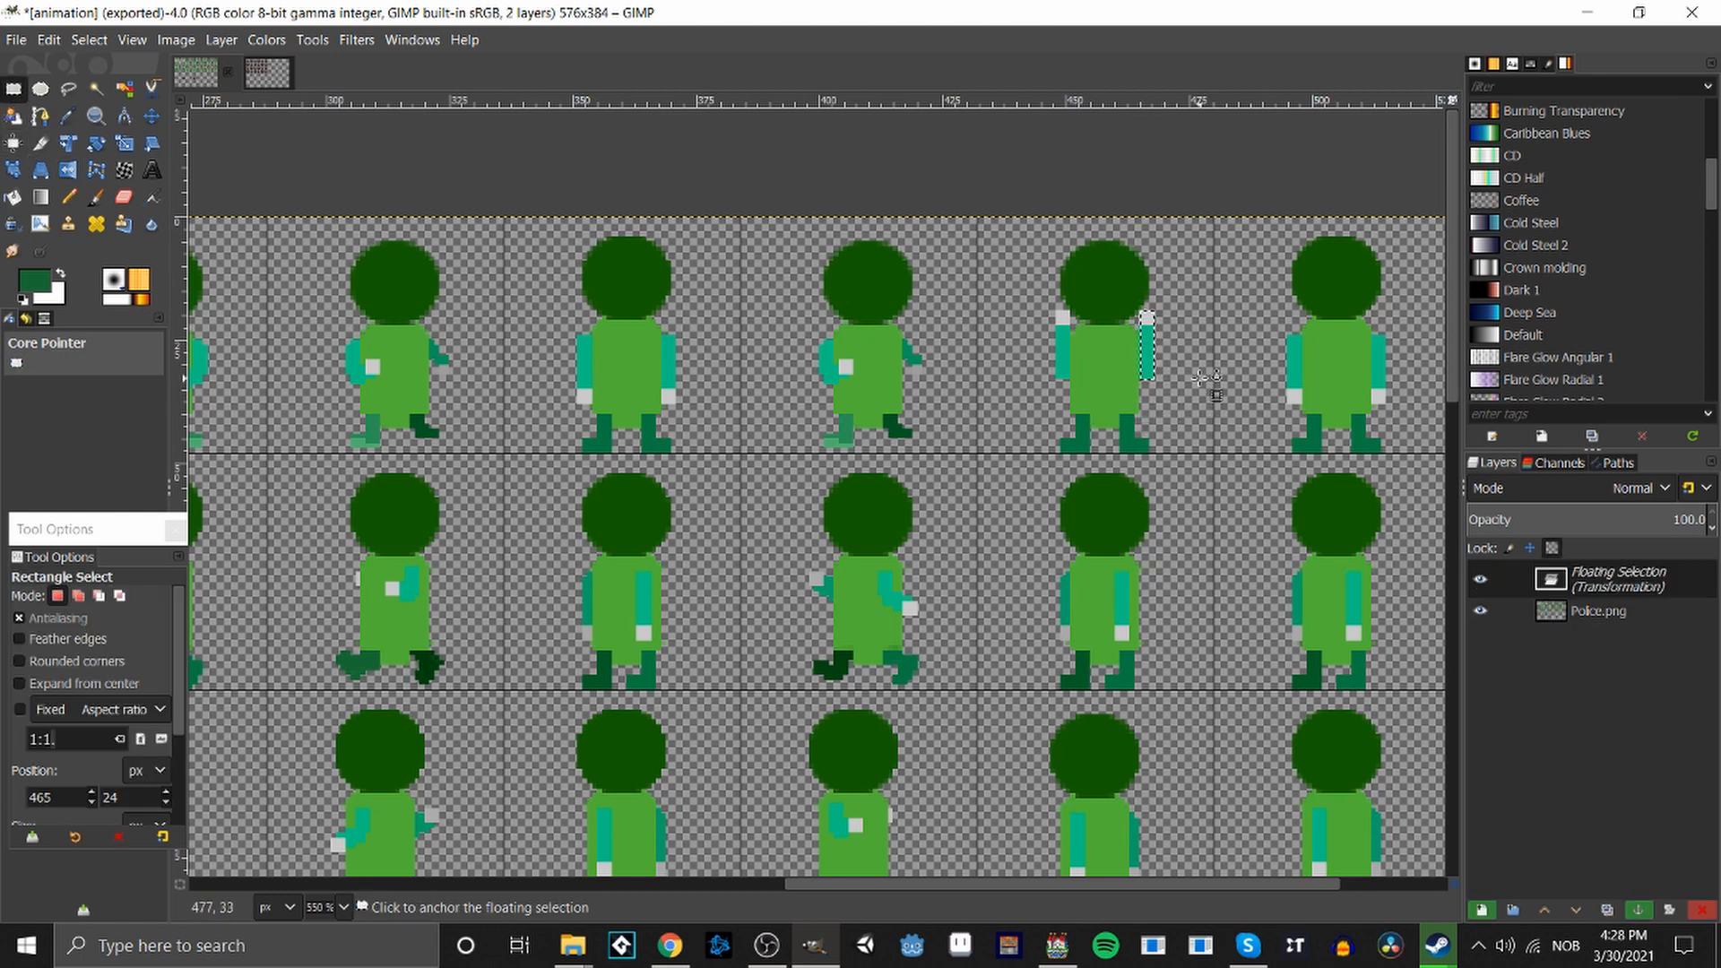
pyautogui.click(1201, 379)
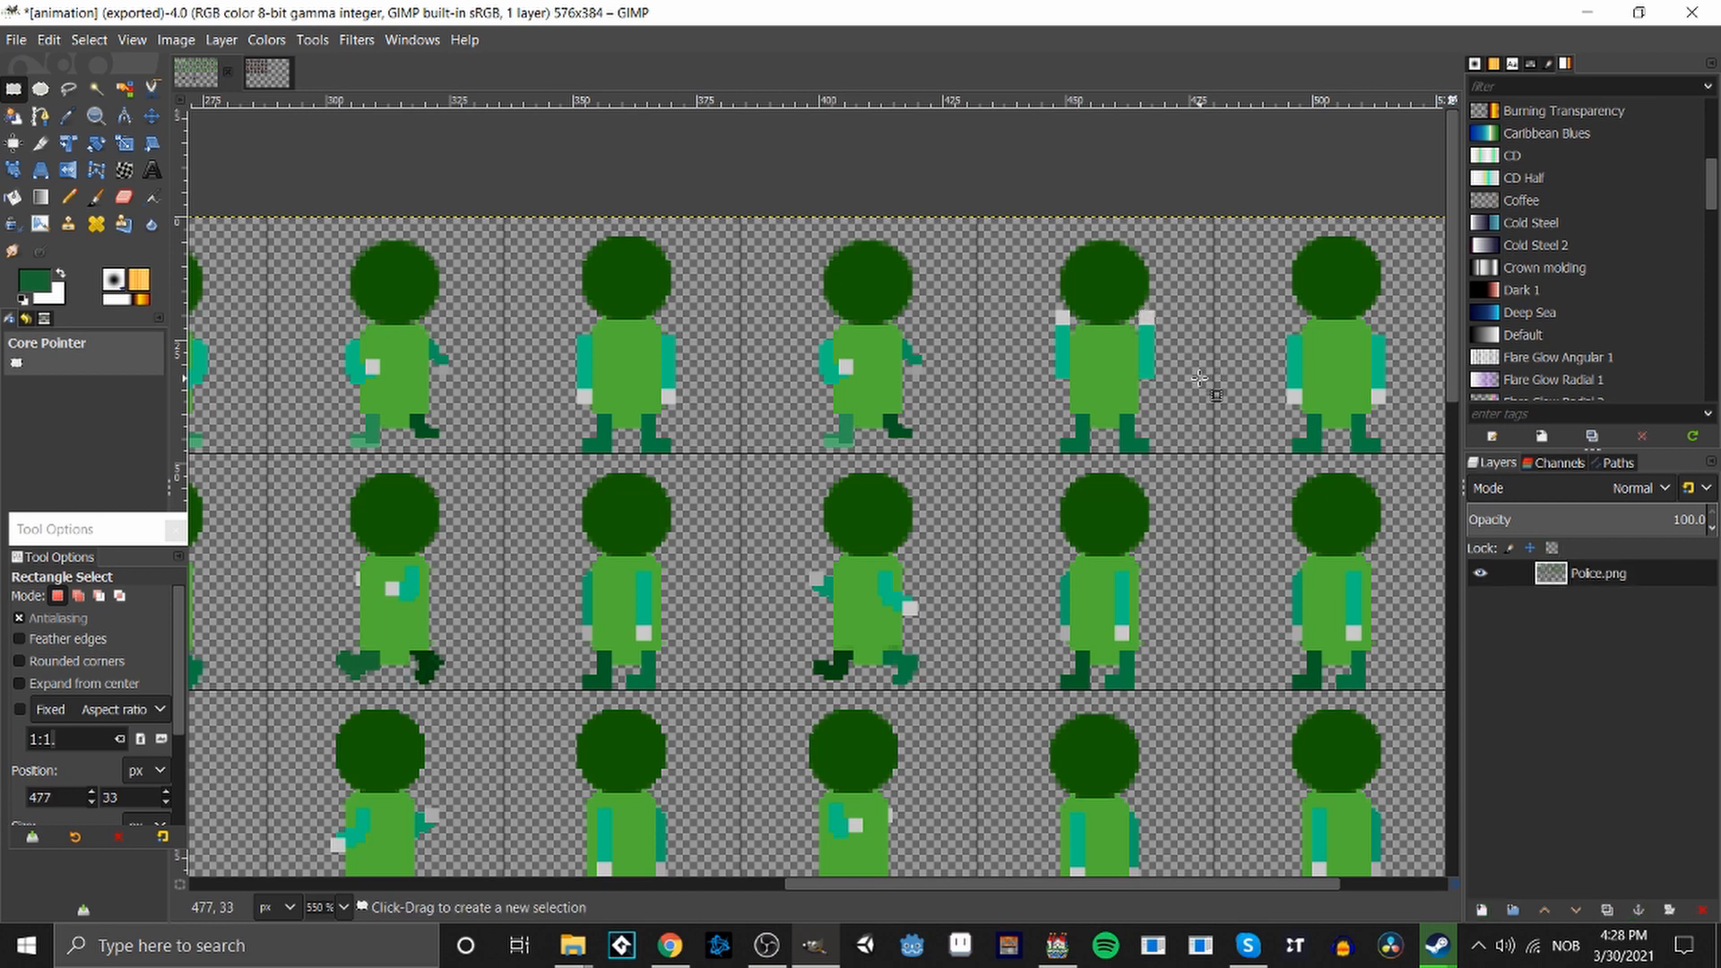
# Flip and raise the near arm of the side-view sprite in the second row, and paint the leftover gap with the sampled body green.
pyautogui.moveTo(1117, 570); pyautogui.dragTo(1133, 642)
pyautogui.rightClick(1126, 618)
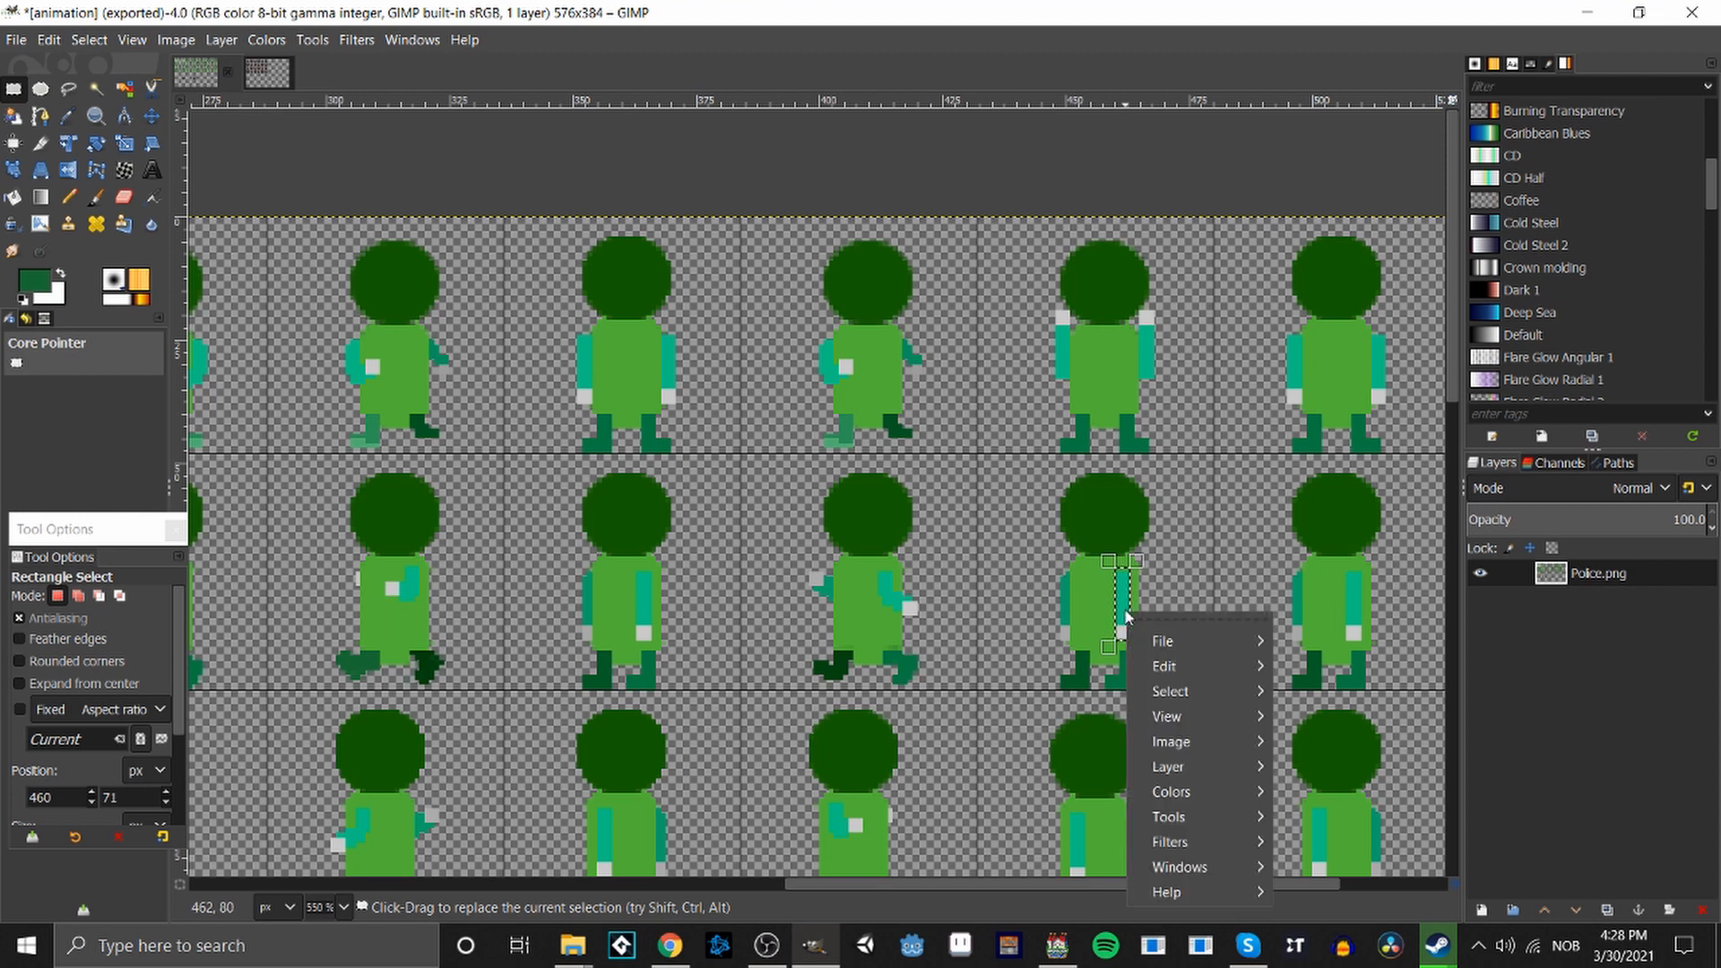
pyautogui.moveTo(1202, 807)
pyautogui.moveTo(1420, 701)
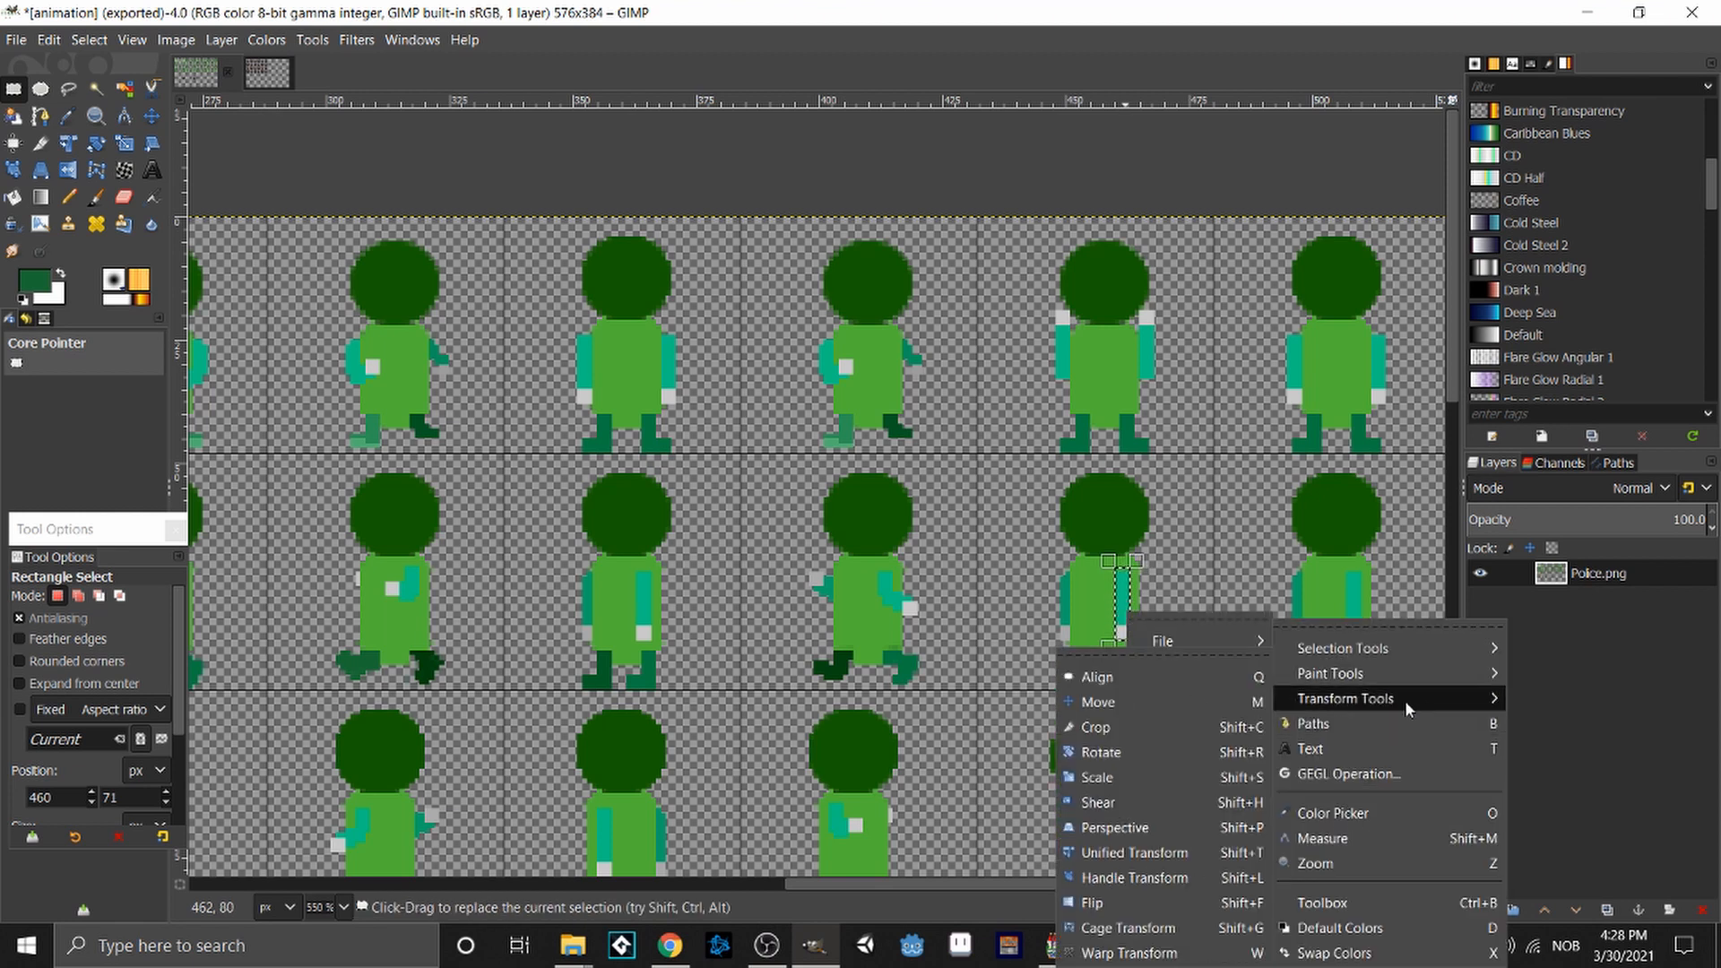
pyautogui.click(1089, 896)
pyautogui.click(674, 334)
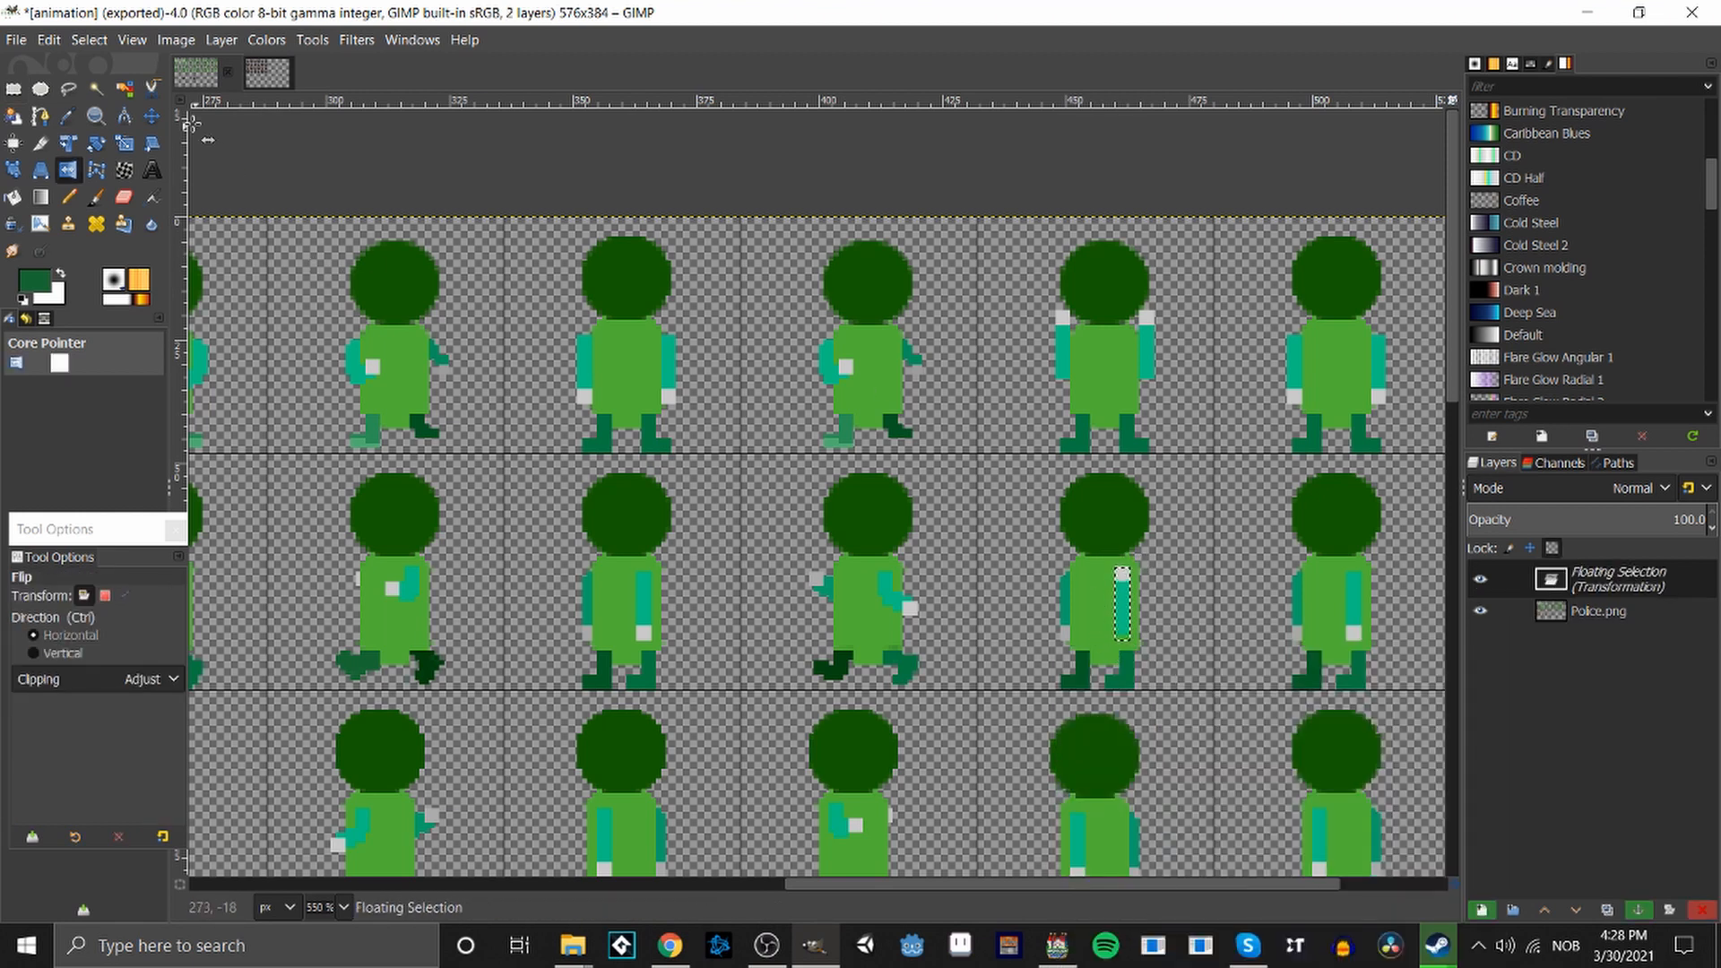
pyautogui.click(12, 88)
pyautogui.moveTo(1136, 620); pyautogui.dragTo(1136, 605)
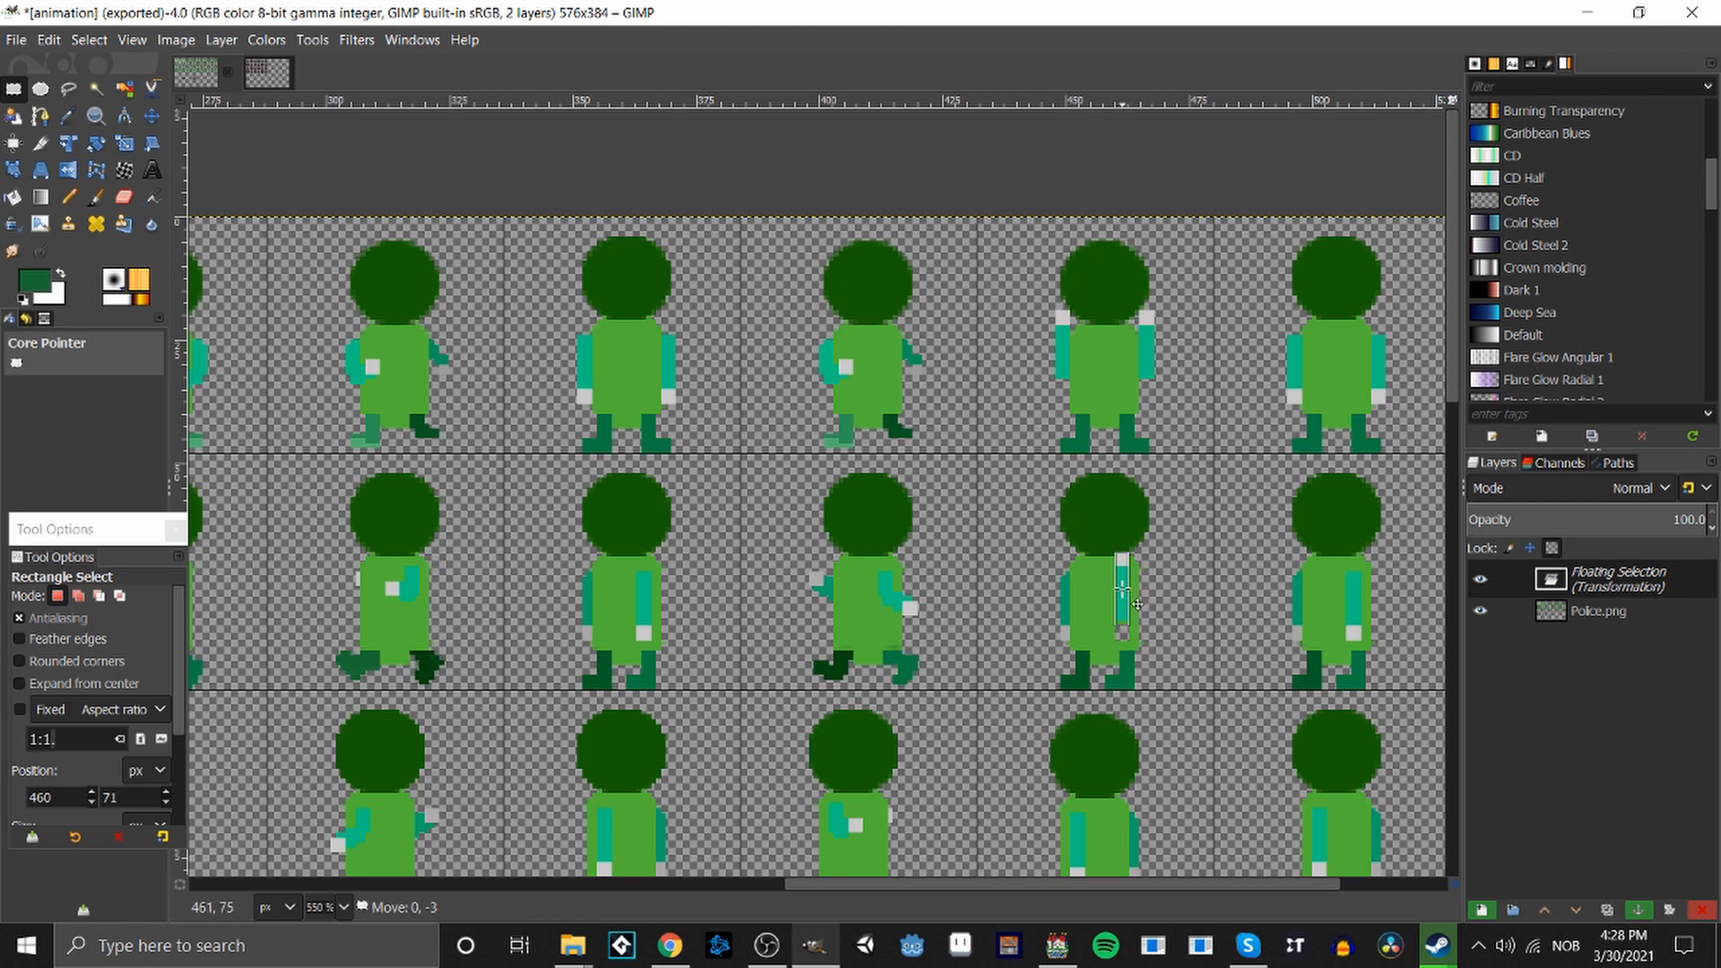
pyautogui.click(1199, 619)
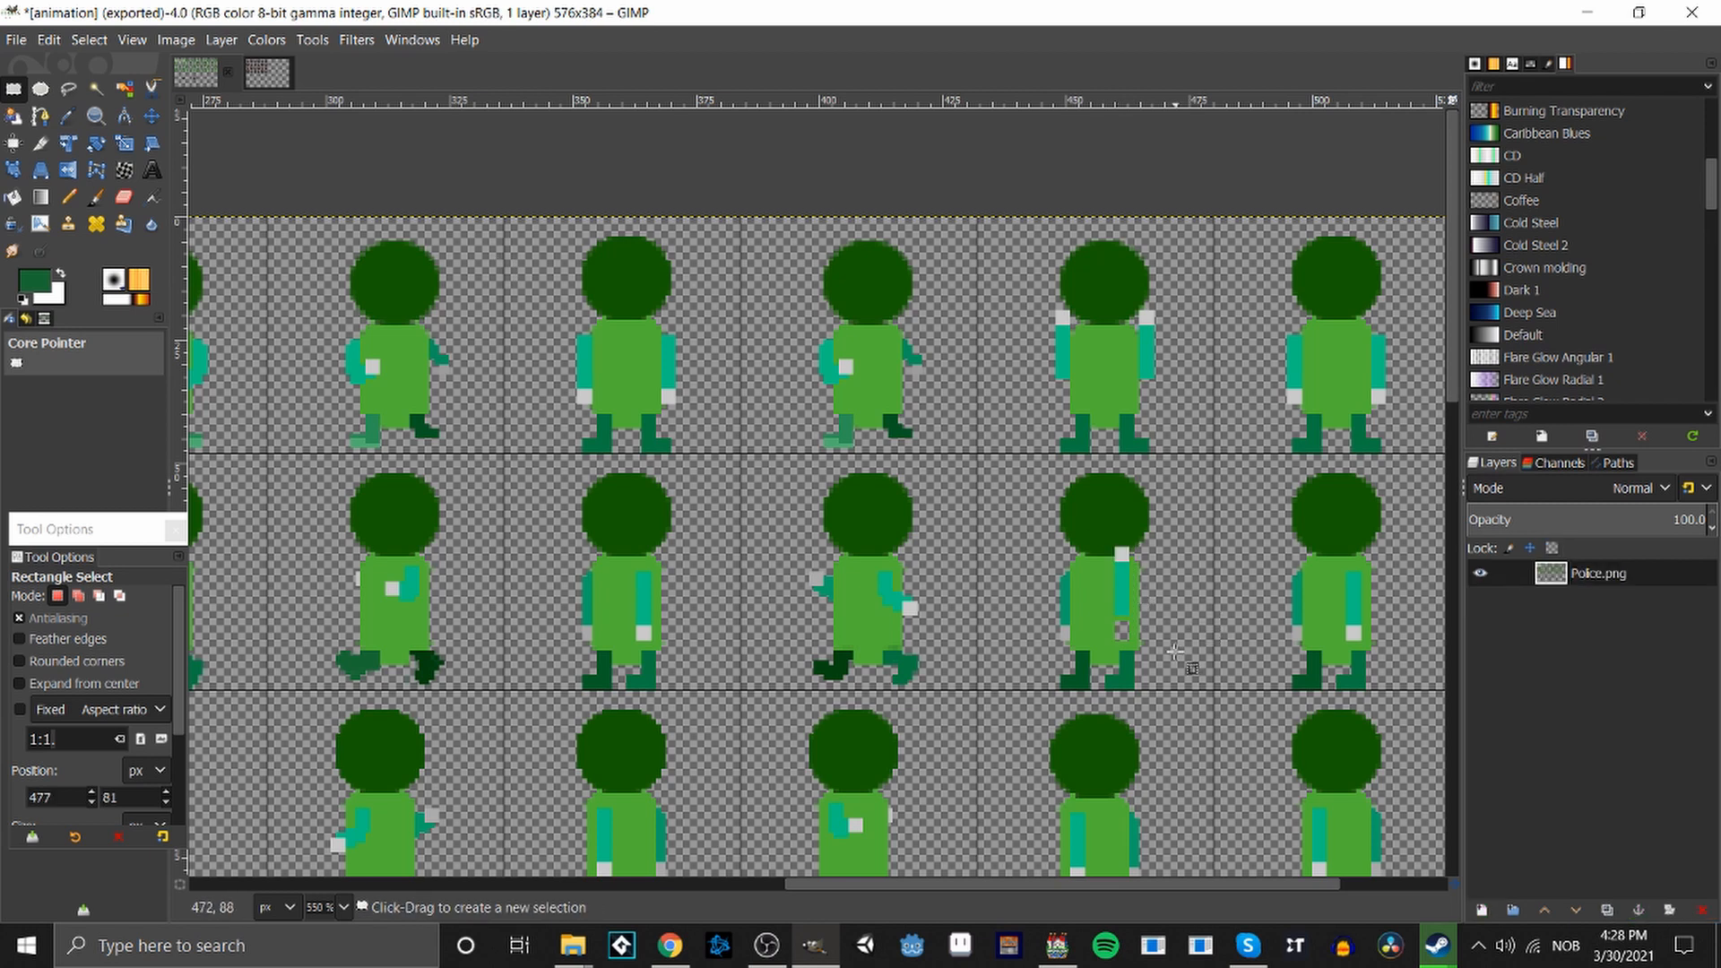
pyautogui.press('o')
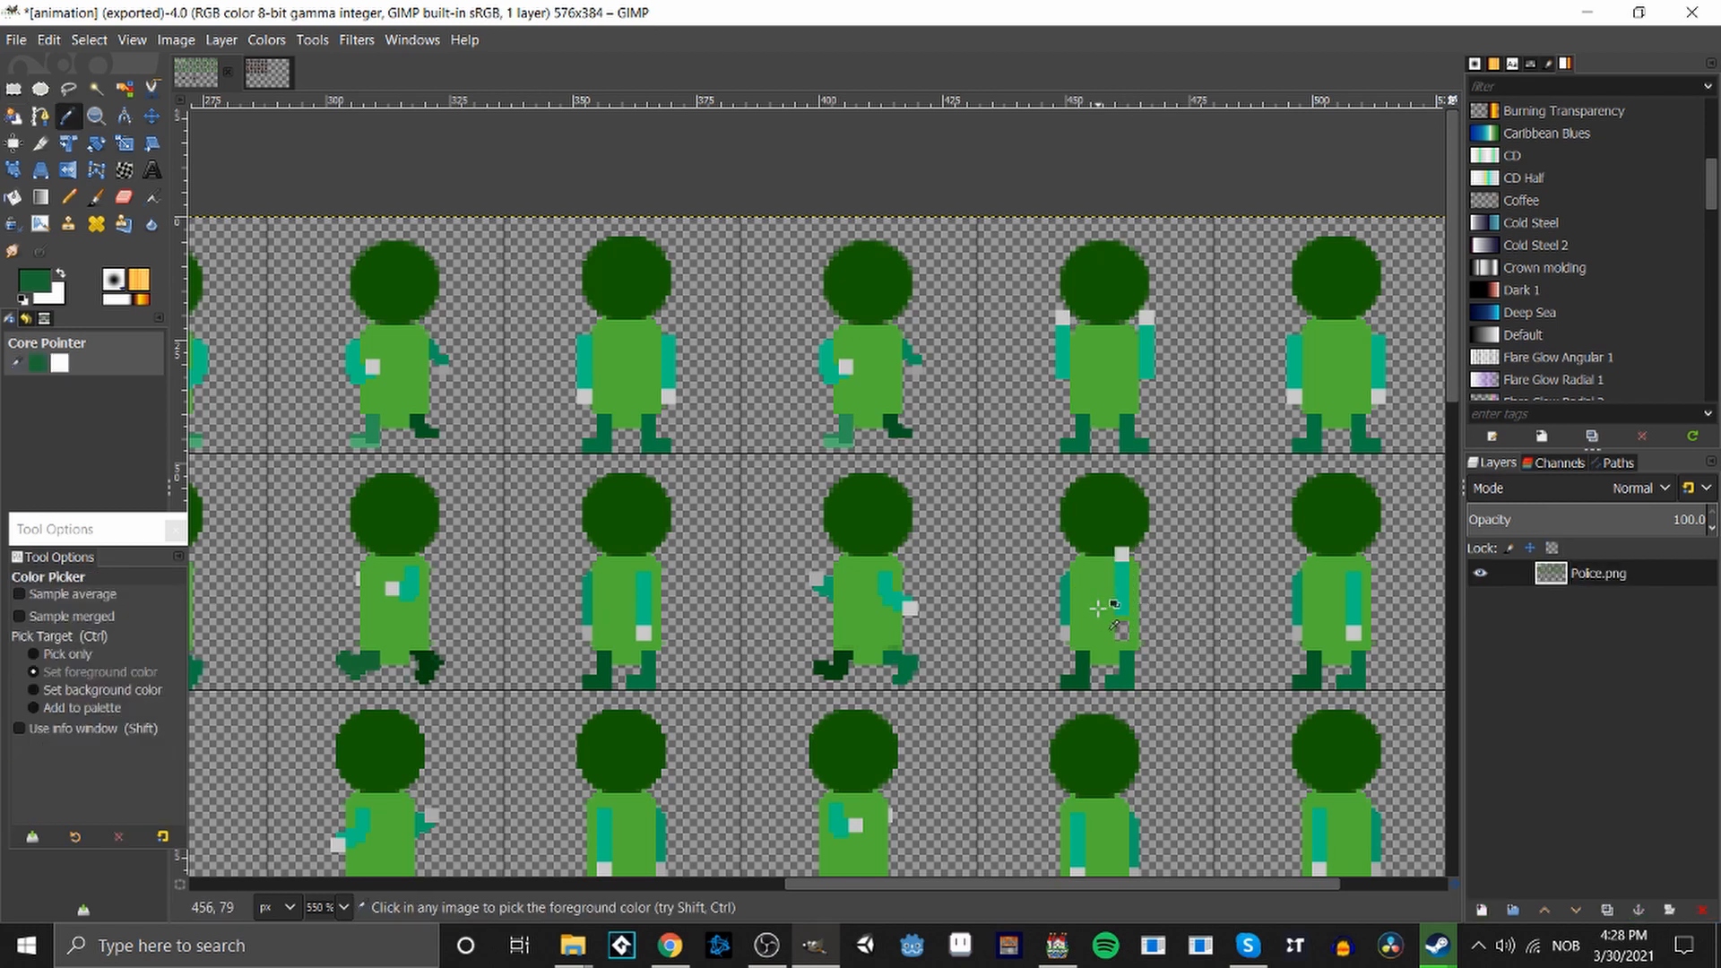
pyautogui.press('n')
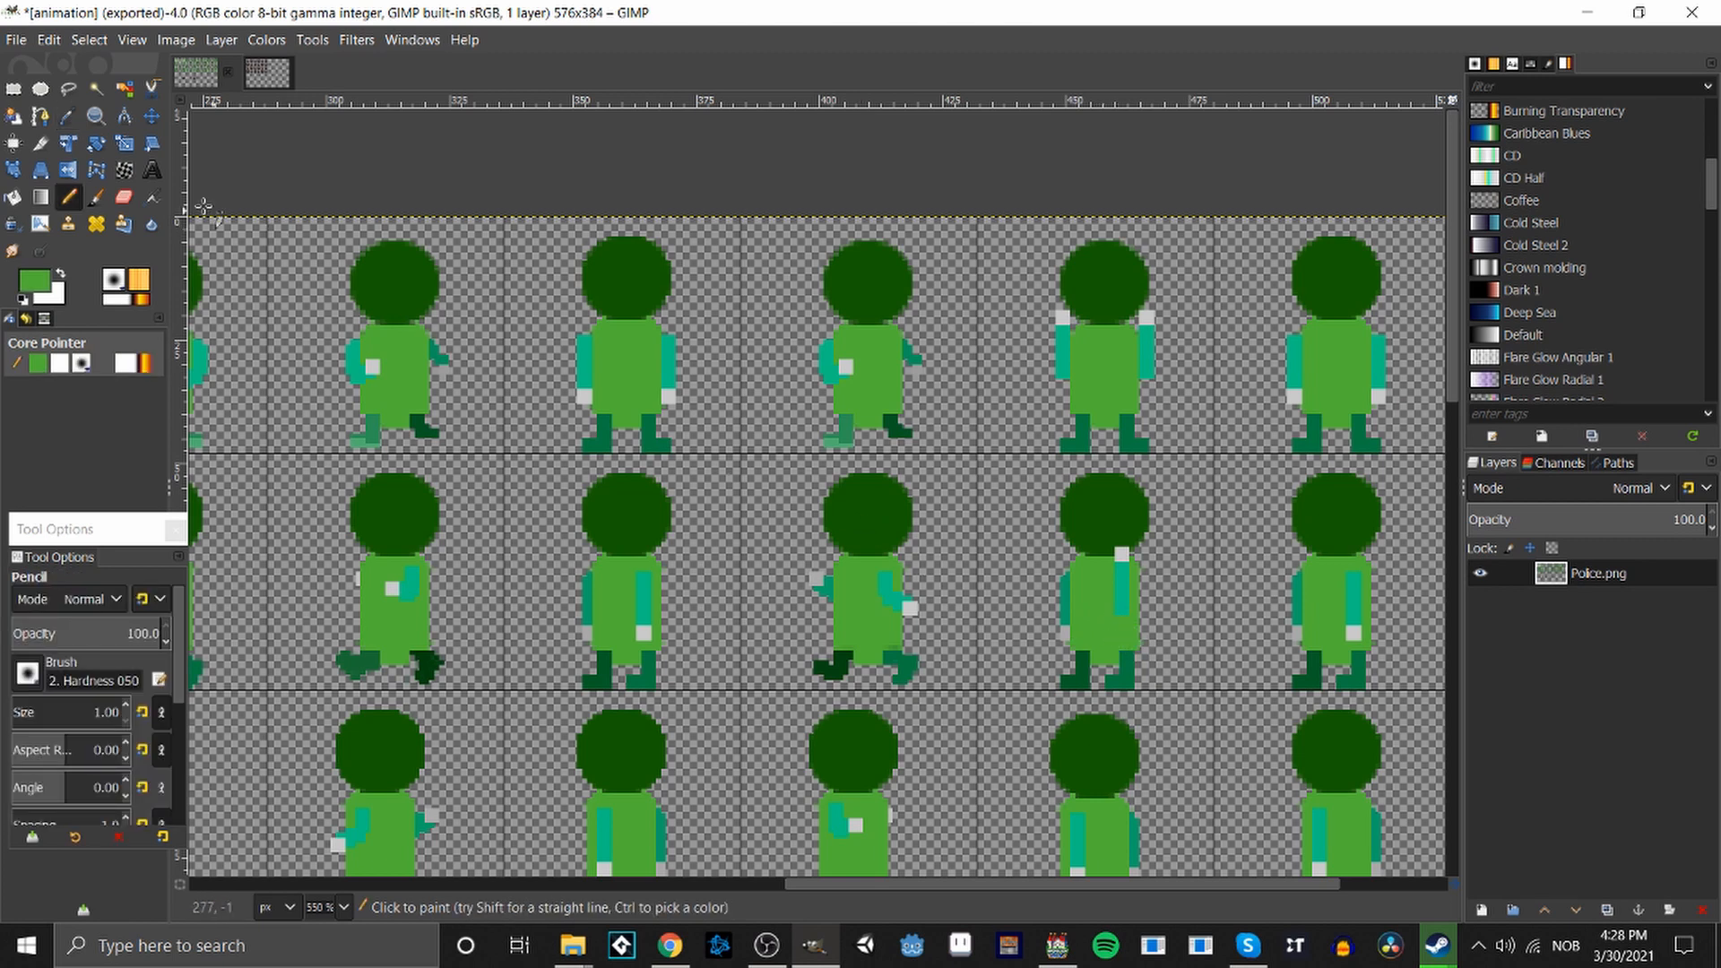
# Select the rear arm of the side-view sprite in the second row and bring up the commands for transforming it.
pyautogui.click(13, 89)
pyautogui.moveTo(1023, 553); pyautogui.dragTo(1067, 643)
pyautogui.rightClick(1064, 644)
pyautogui.moveTo(1138, 813)
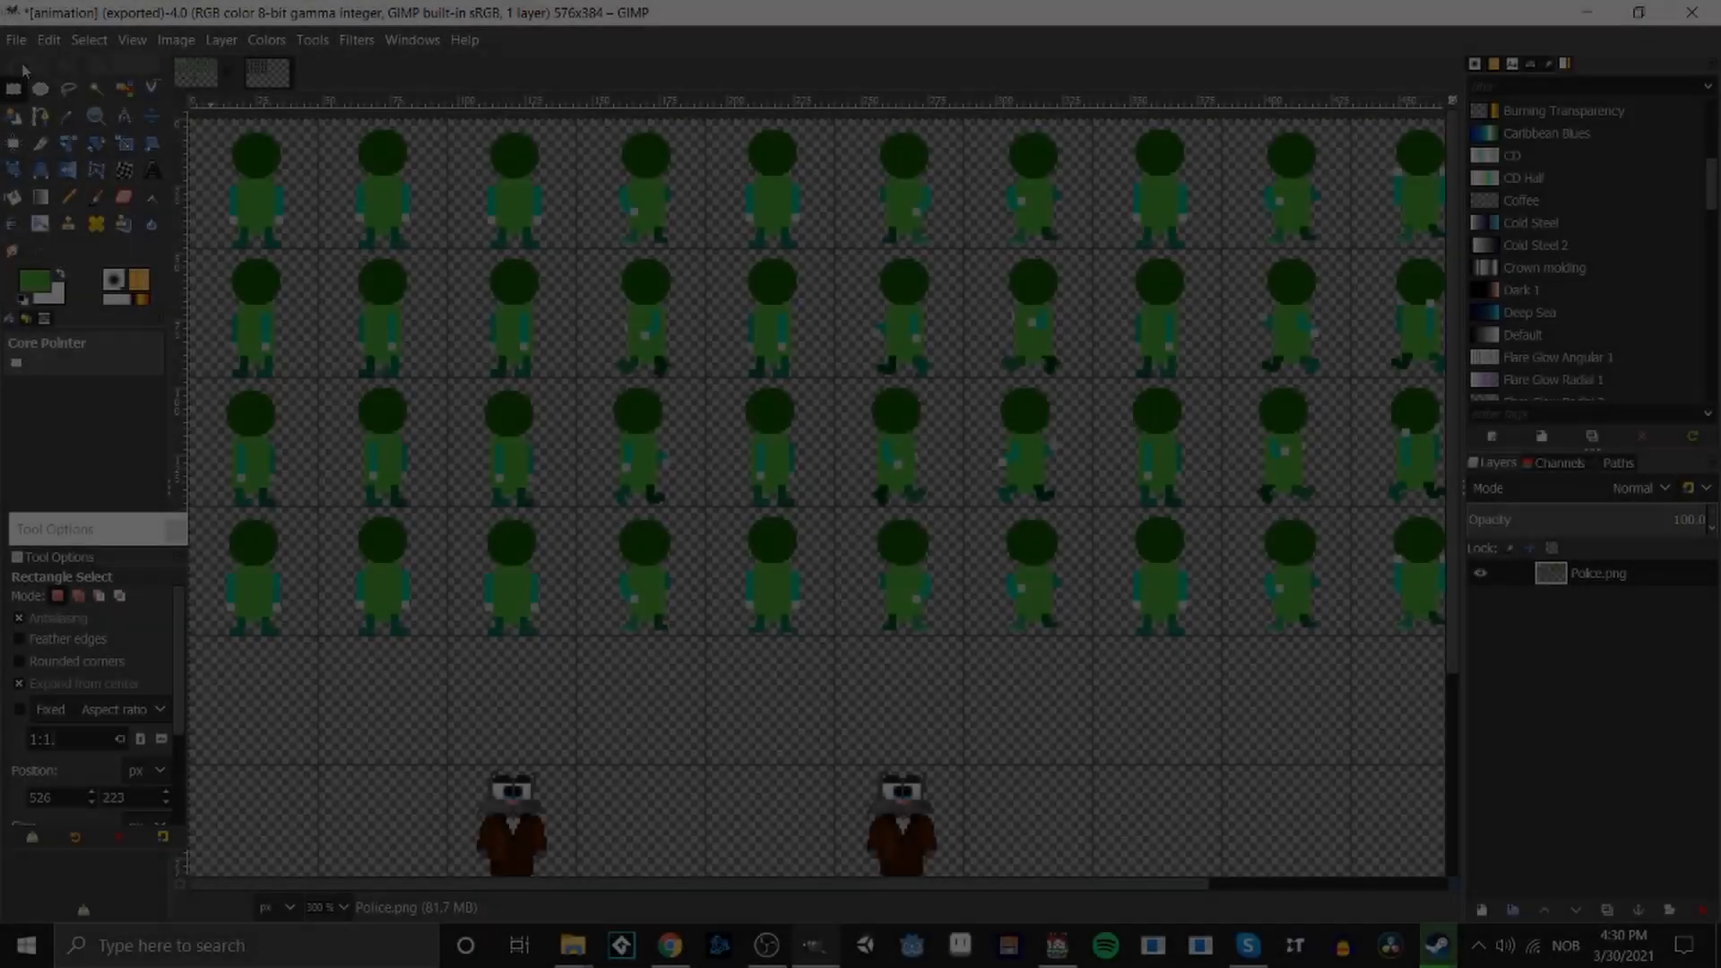
# Export the finished sprite sheet as animation.png to the Desktop, replacing the existing file.
pyautogui.click(15, 41)
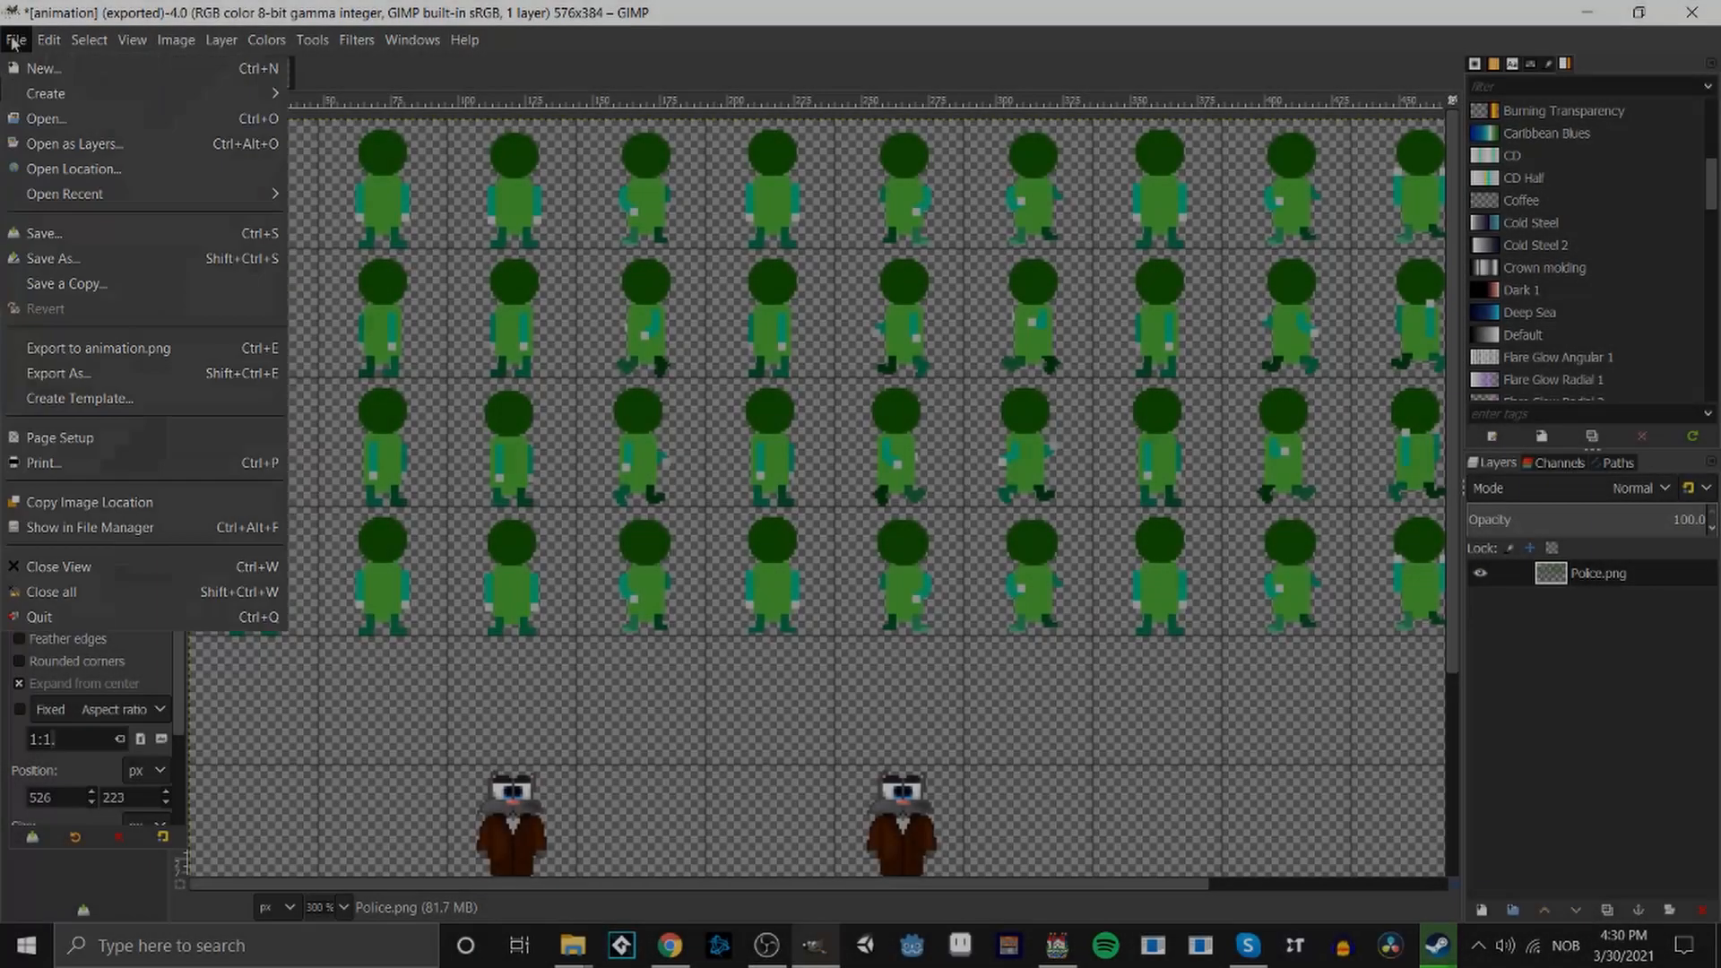
pyautogui.click(105, 369)
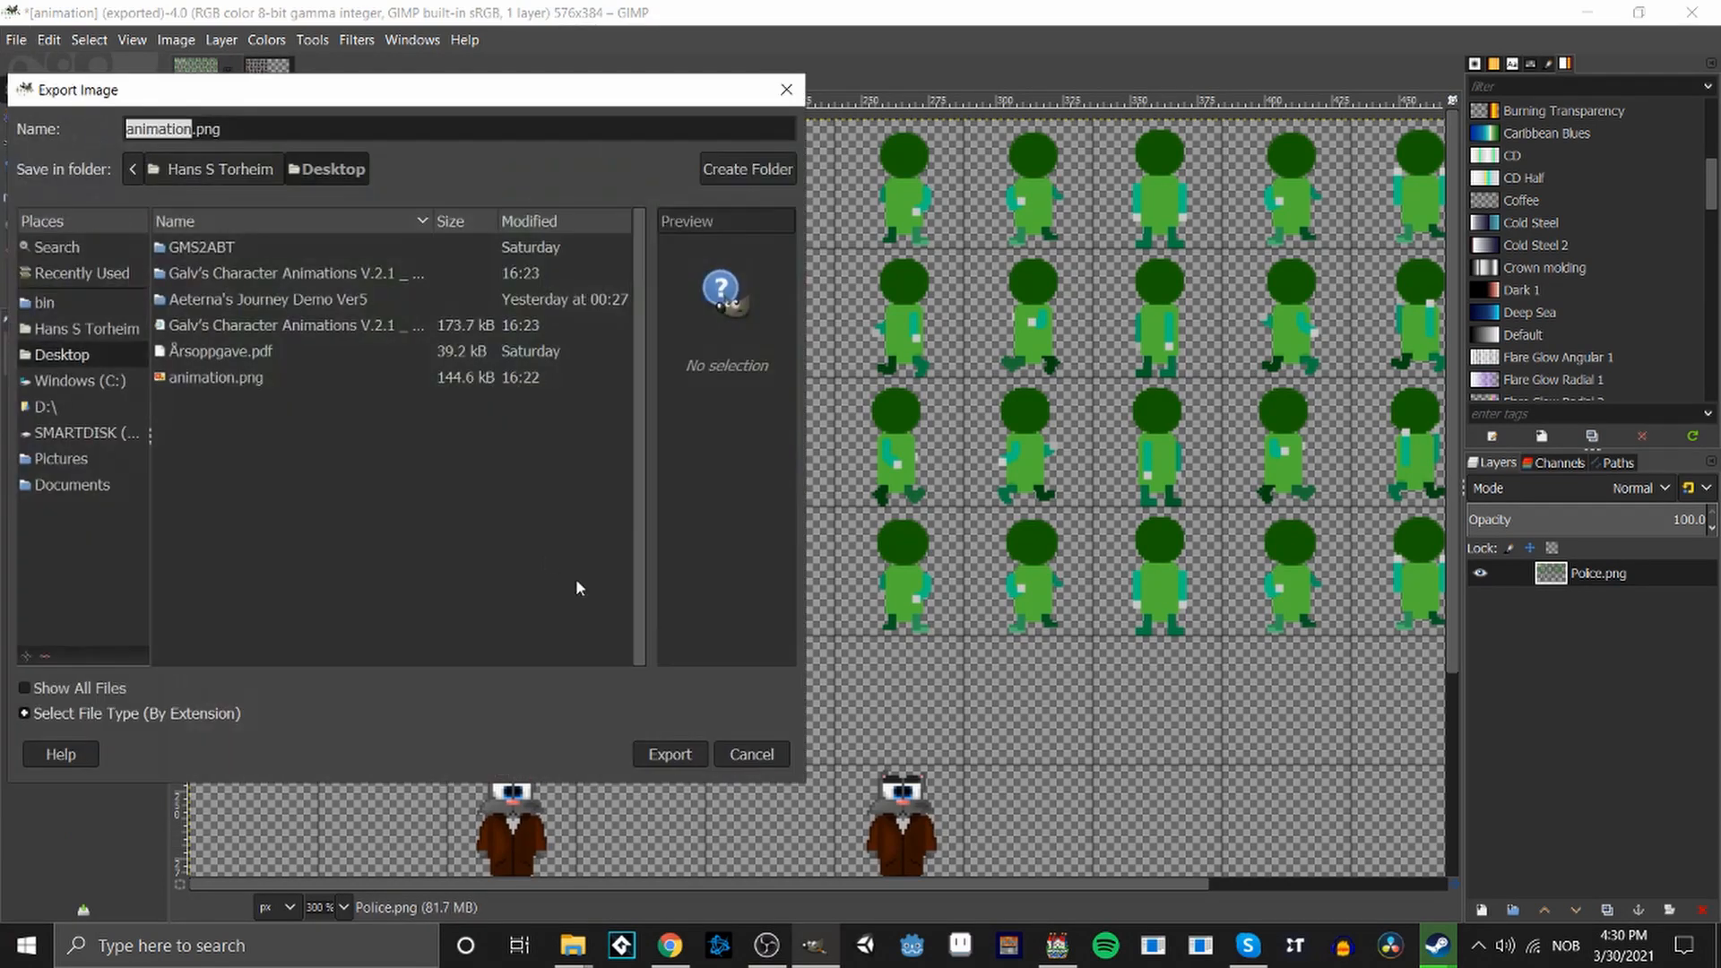
pyautogui.click(671, 755)
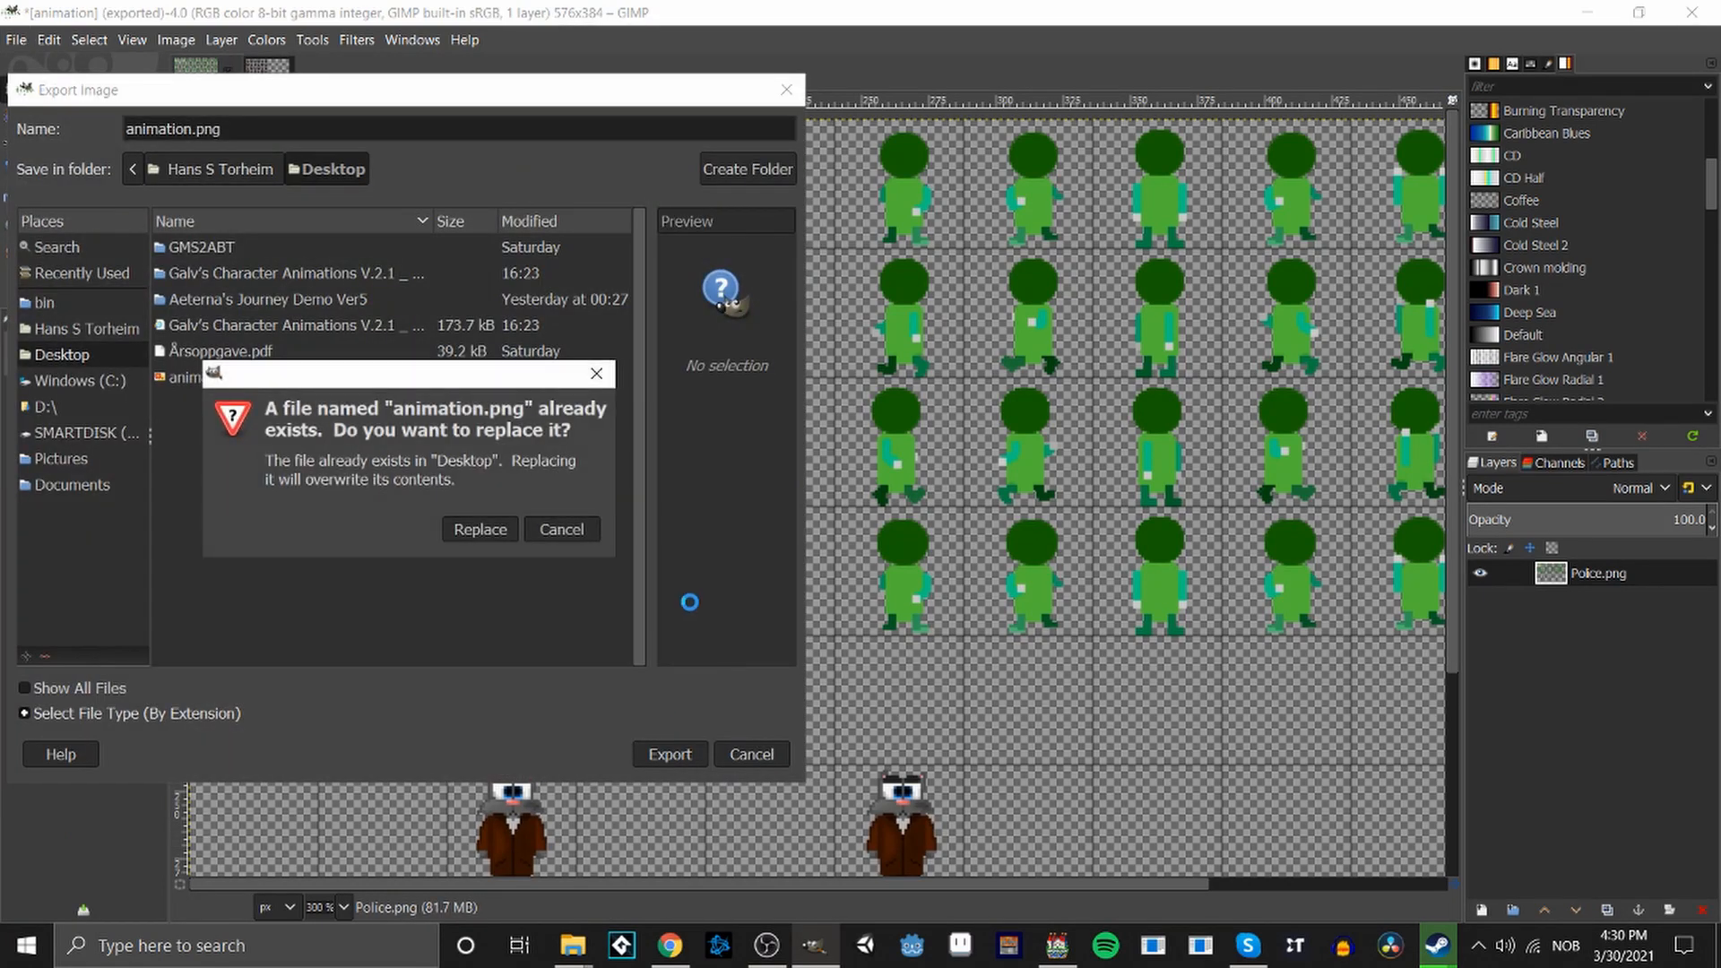
pyautogui.click(480, 530)
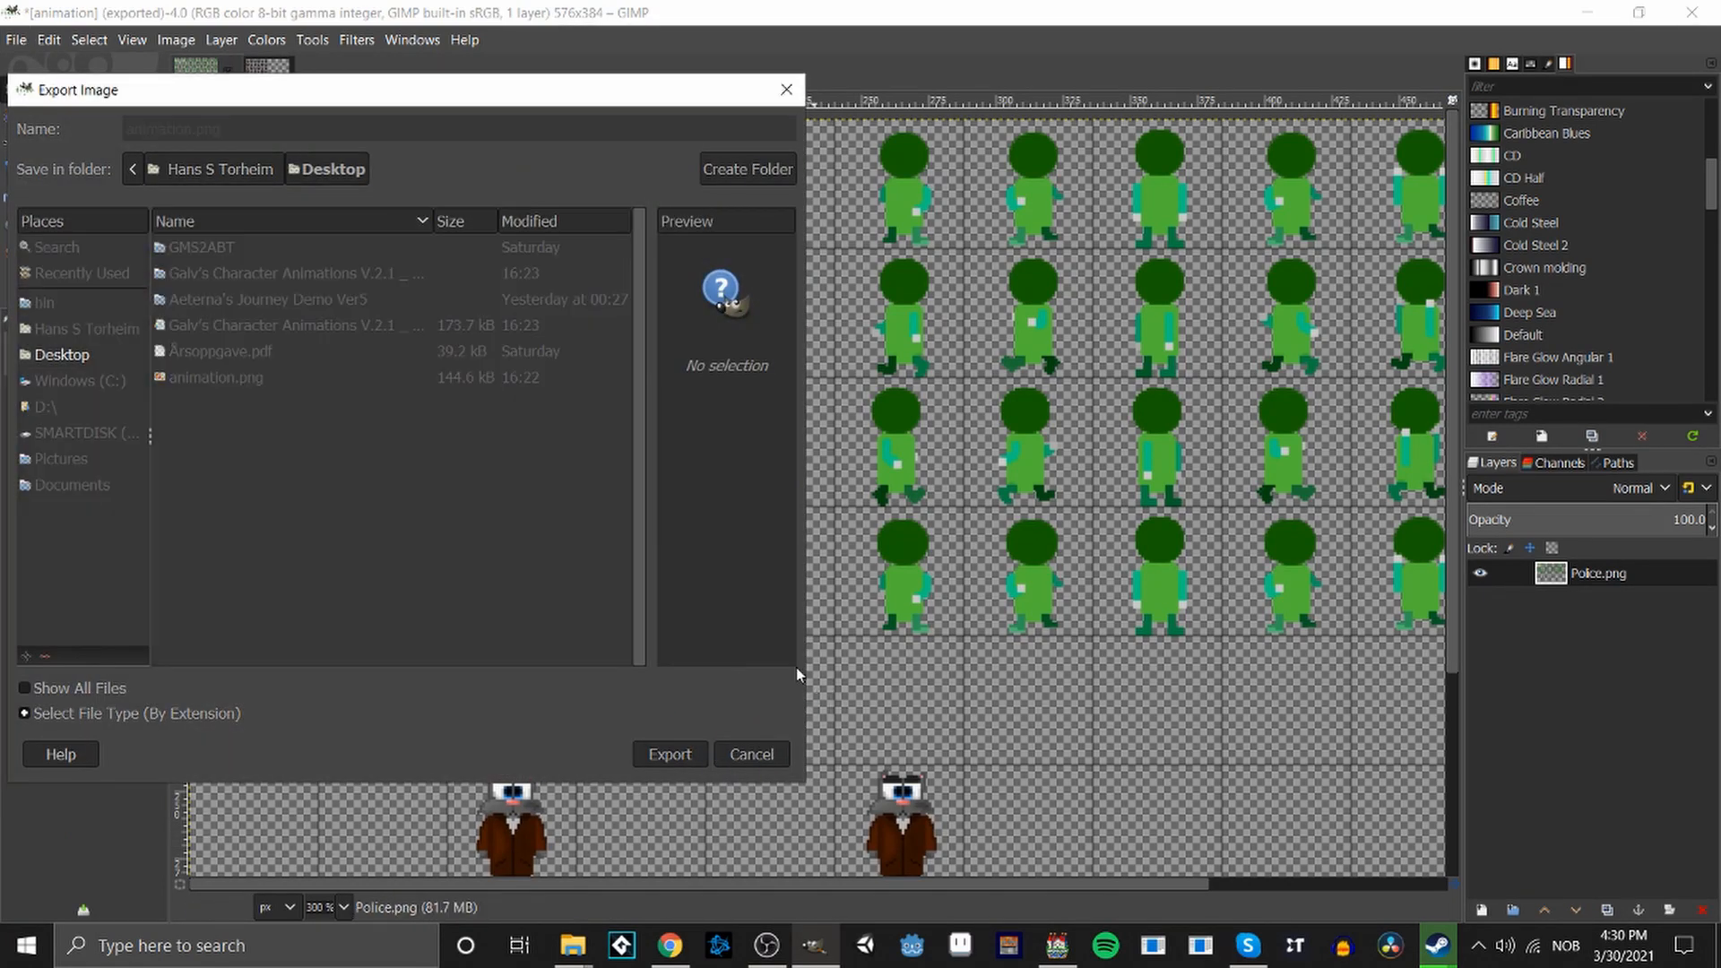
pyautogui.click(887, 684)
pyautogui.moveTo(933, 885); pyautogui.dragTo(1234, 890)
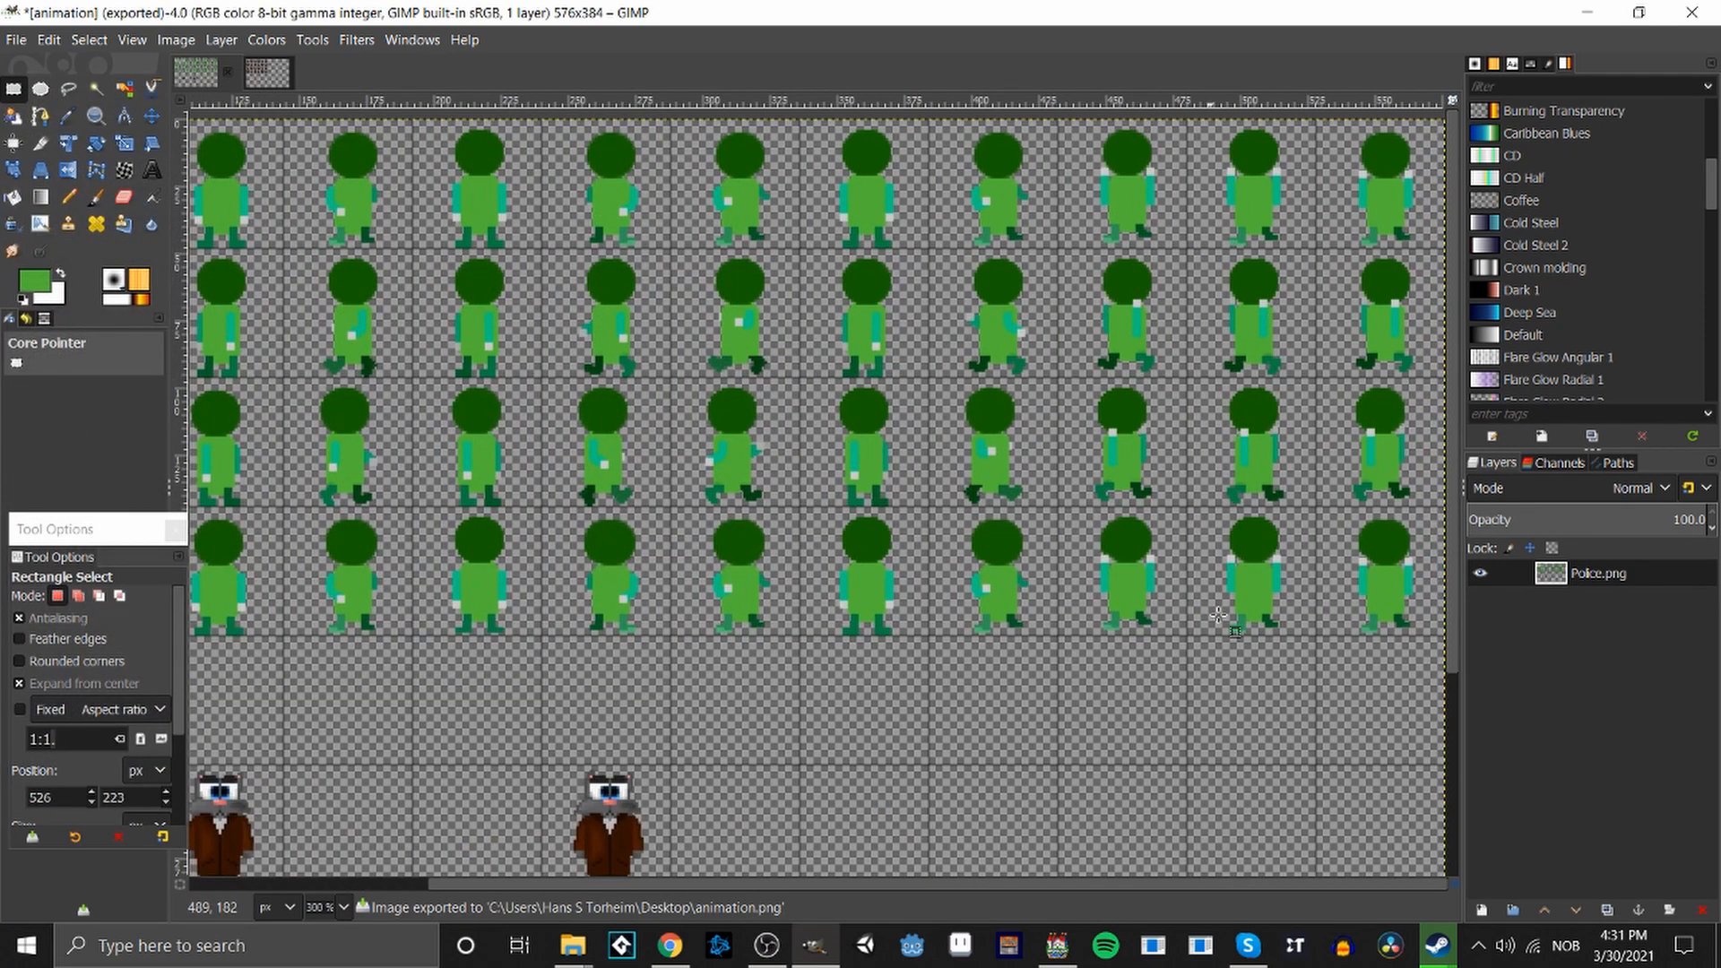
# Switch to Chrome, look through Galv's MV Audio/Visual Effects posts up to Character Frames, and go back to the category's plugin list.
pyautogui.click(717, 945)
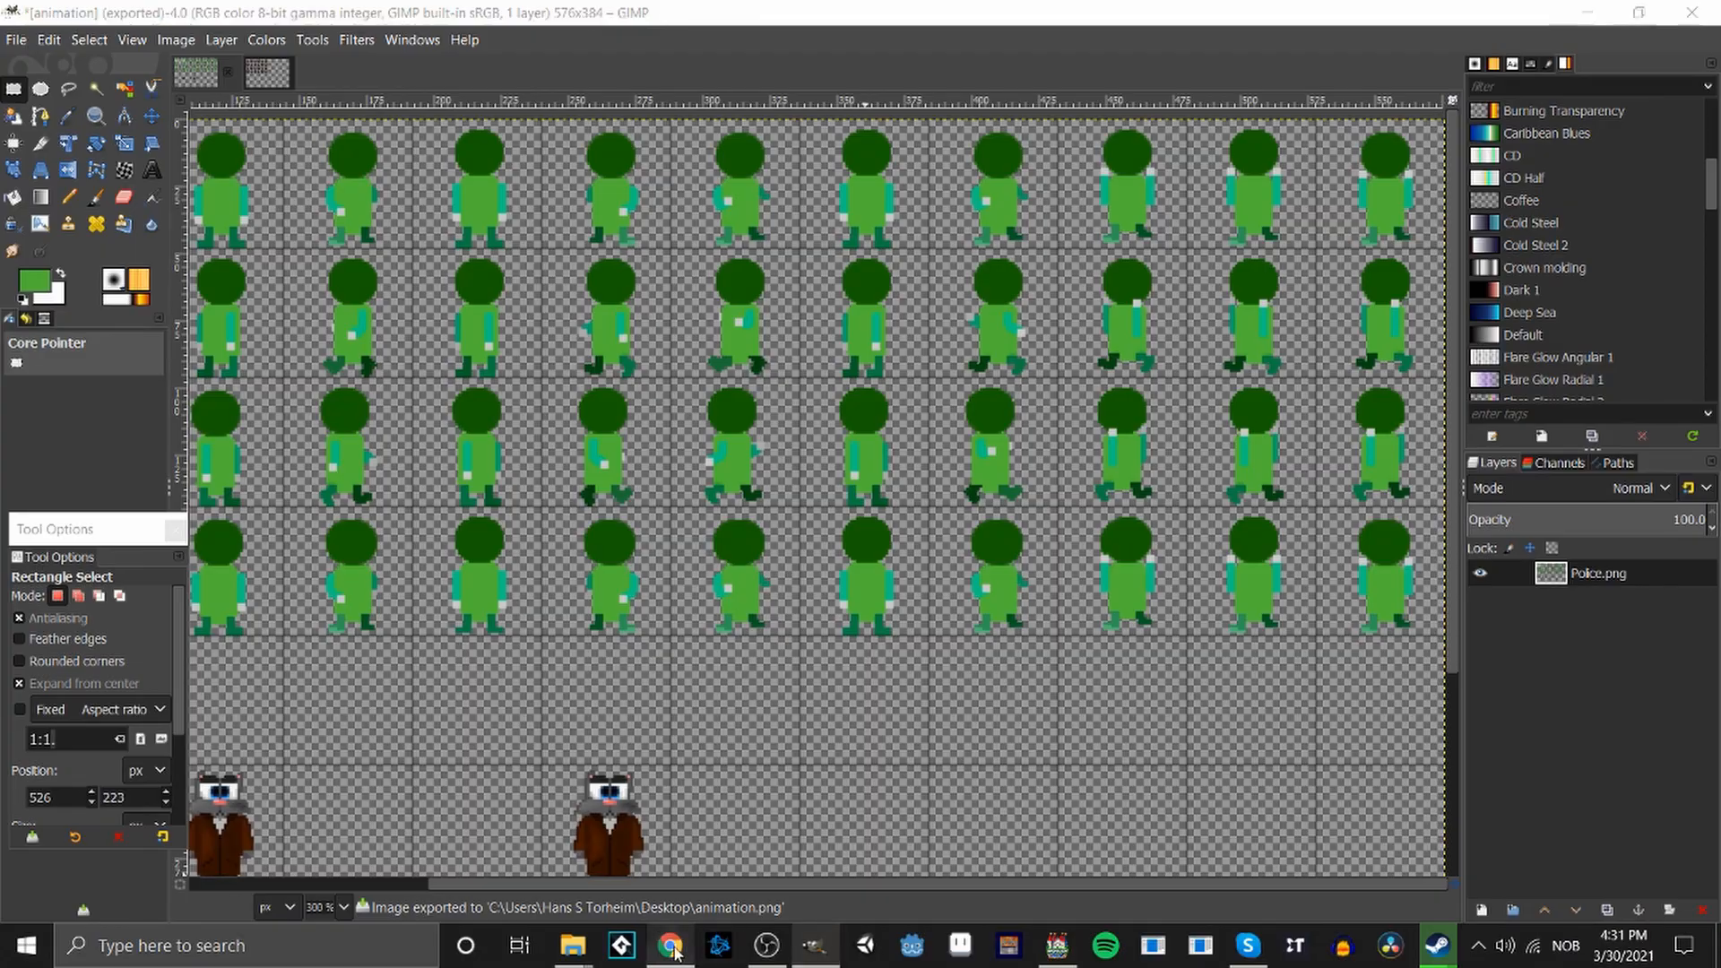
pyautogui.scroll(5, 406, 215)
pyautogui.scroll(15, 1164, 588)
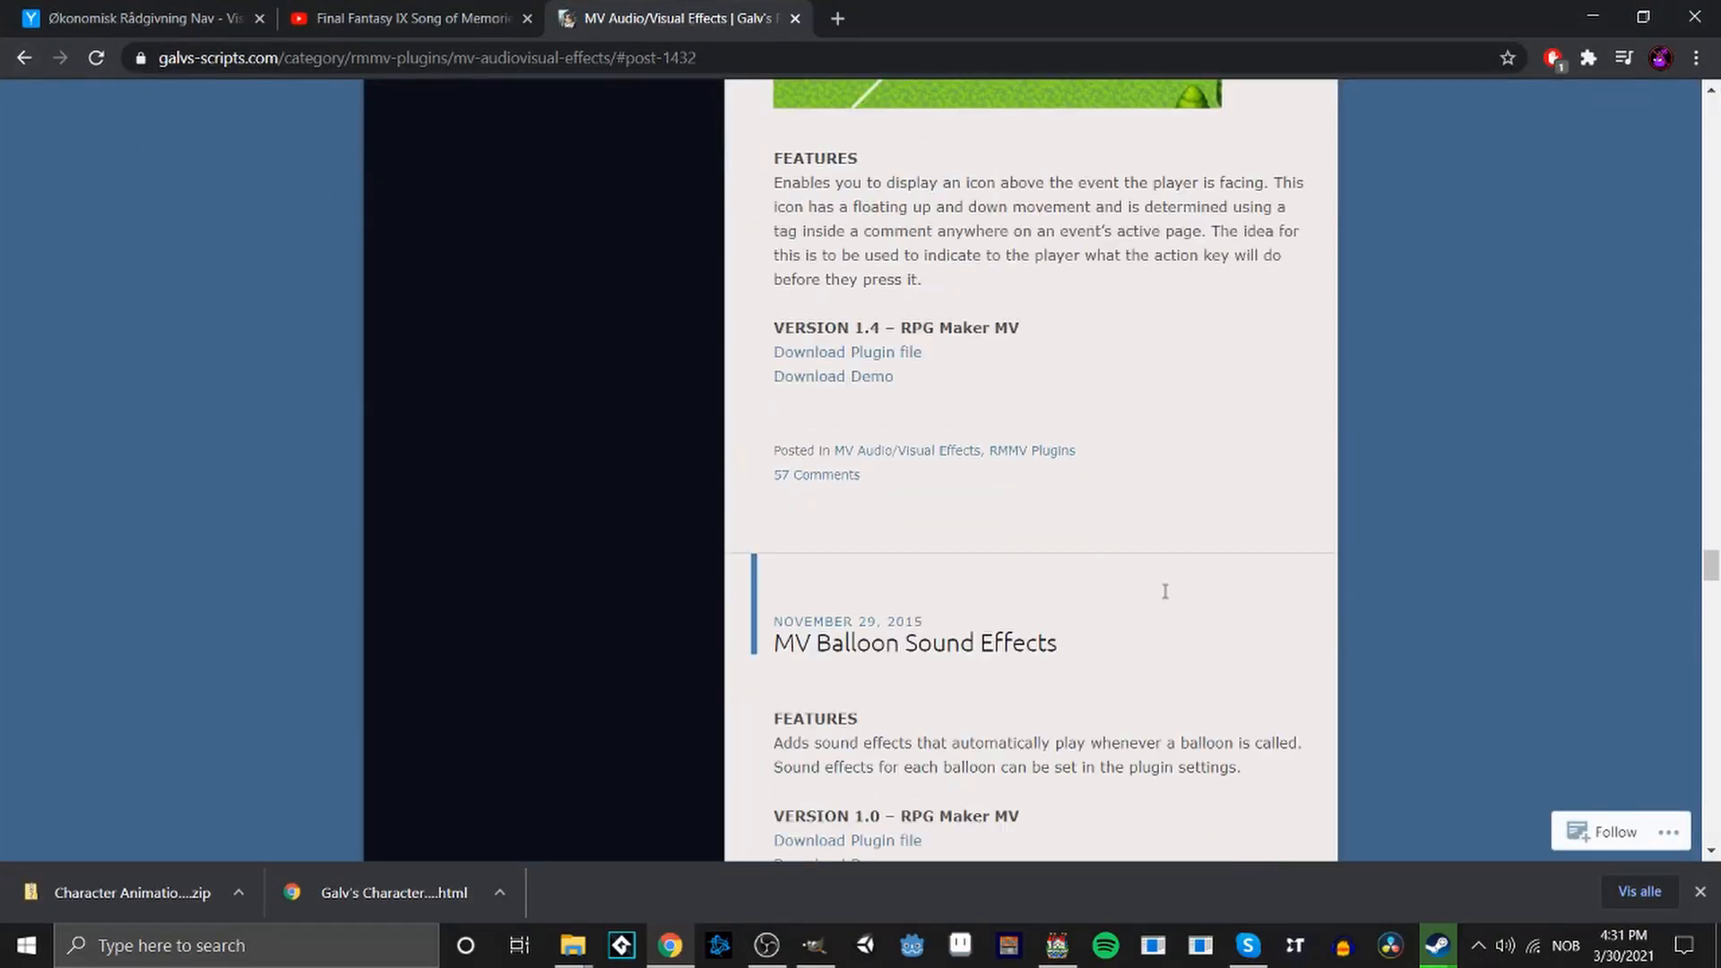
pyautogui.scroll(5, 914, 533)
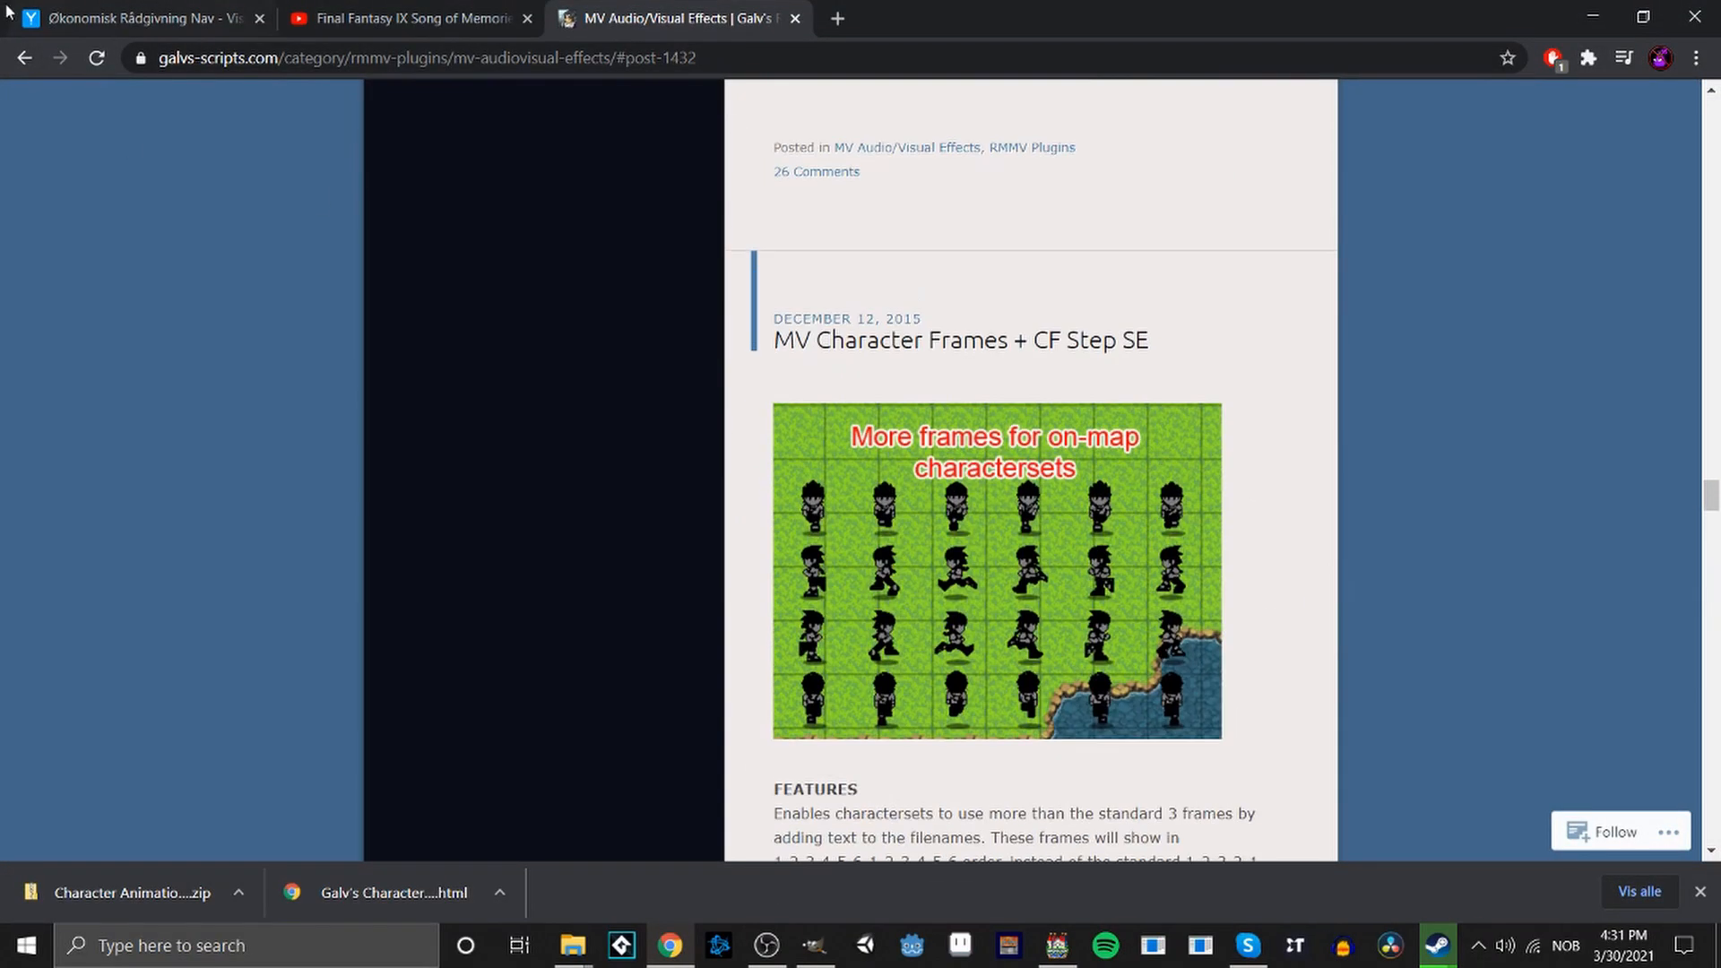
pyautogui.click(20, 58)
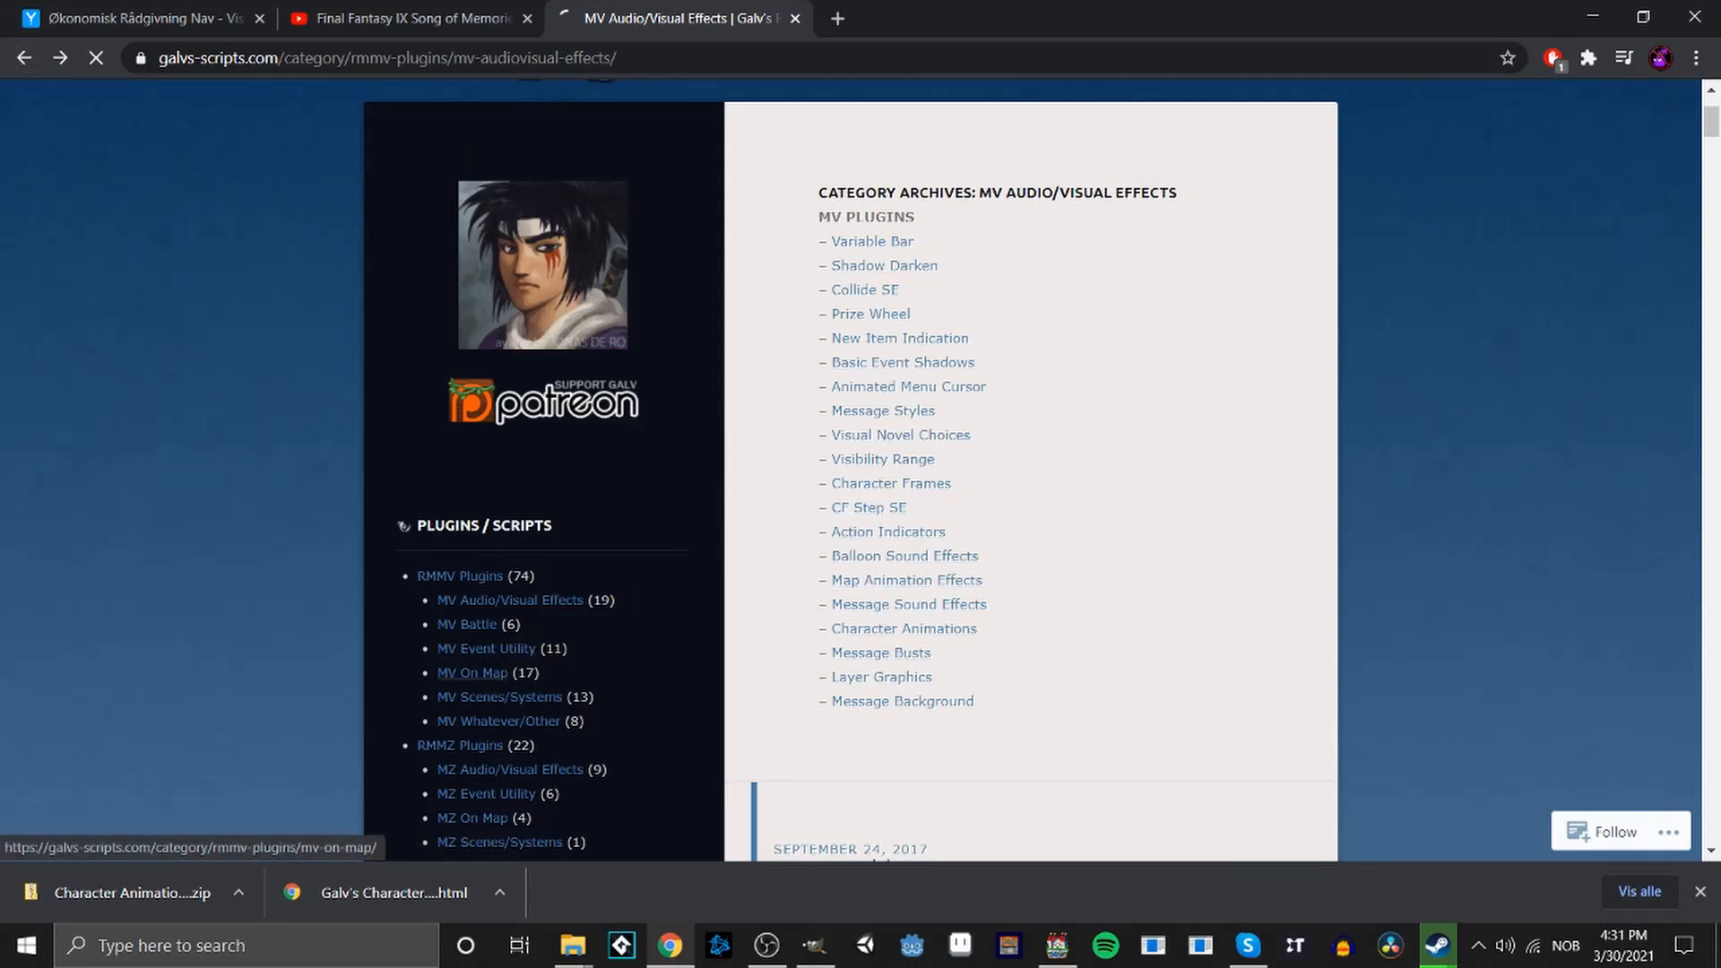
# From Galv's MV On Map category, download the Jump Ability MV v.1.6 plugin file and save the zip to the Desktop.
pyautogui.click(475, 673)
pyautogui.scroll(-2, 913, 717)
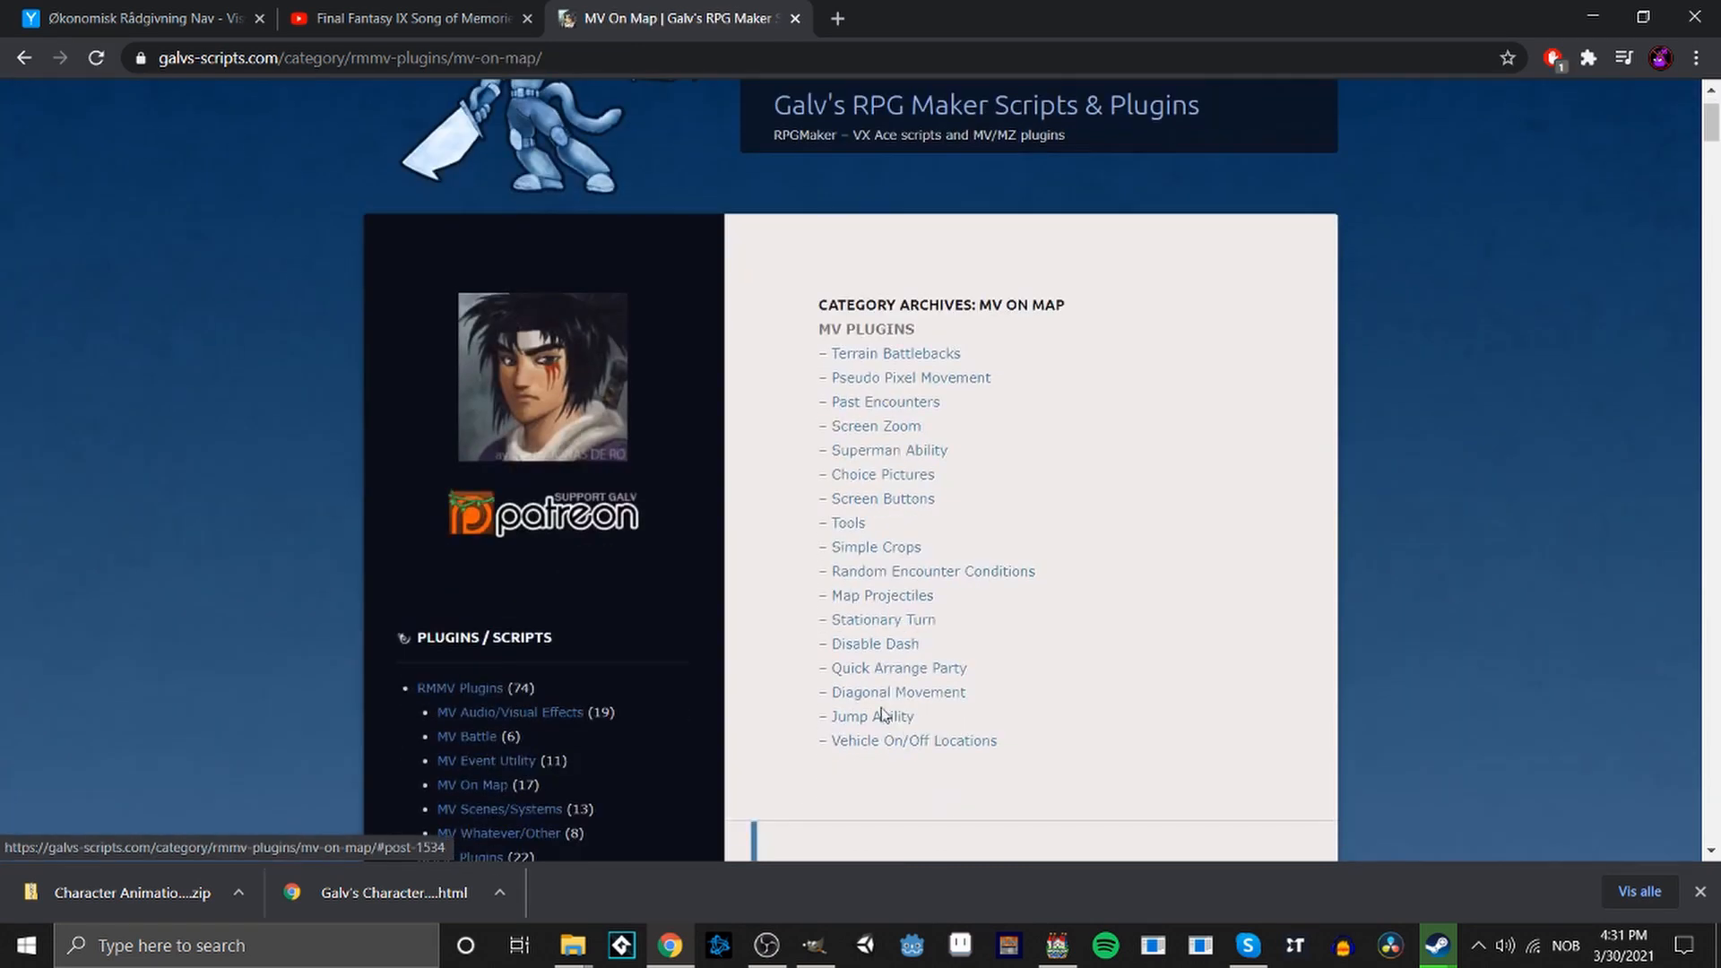
pyautogui.click(888, 713)
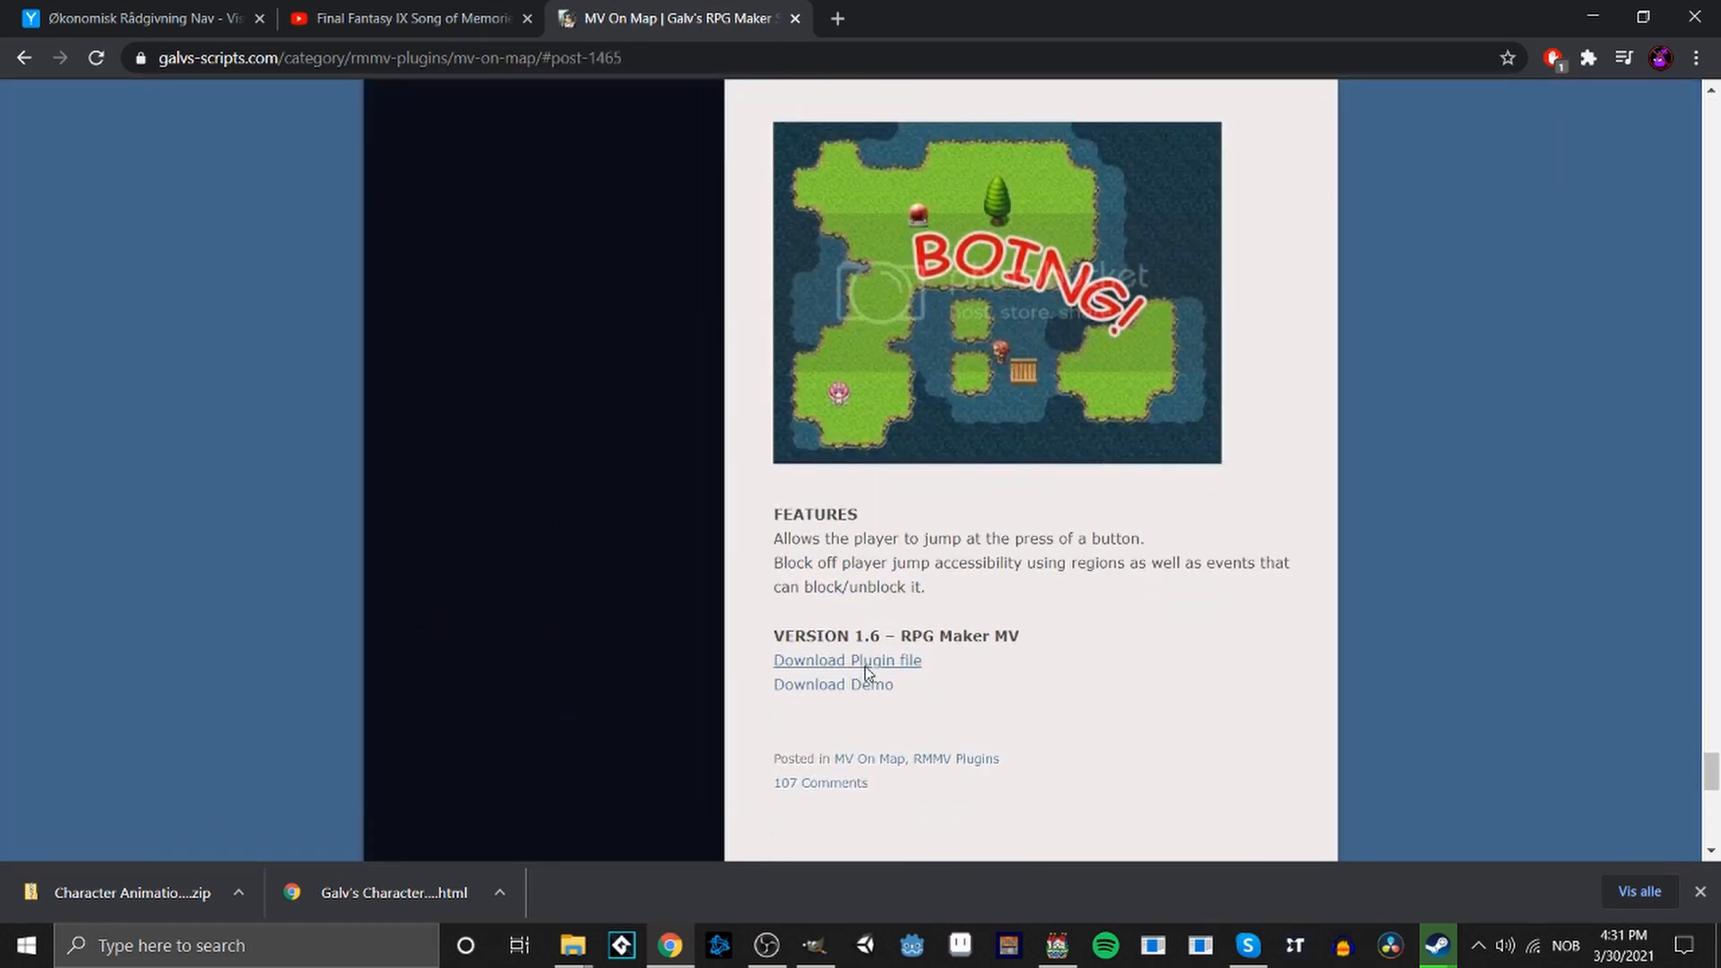
pyautogui.click(866, 663)
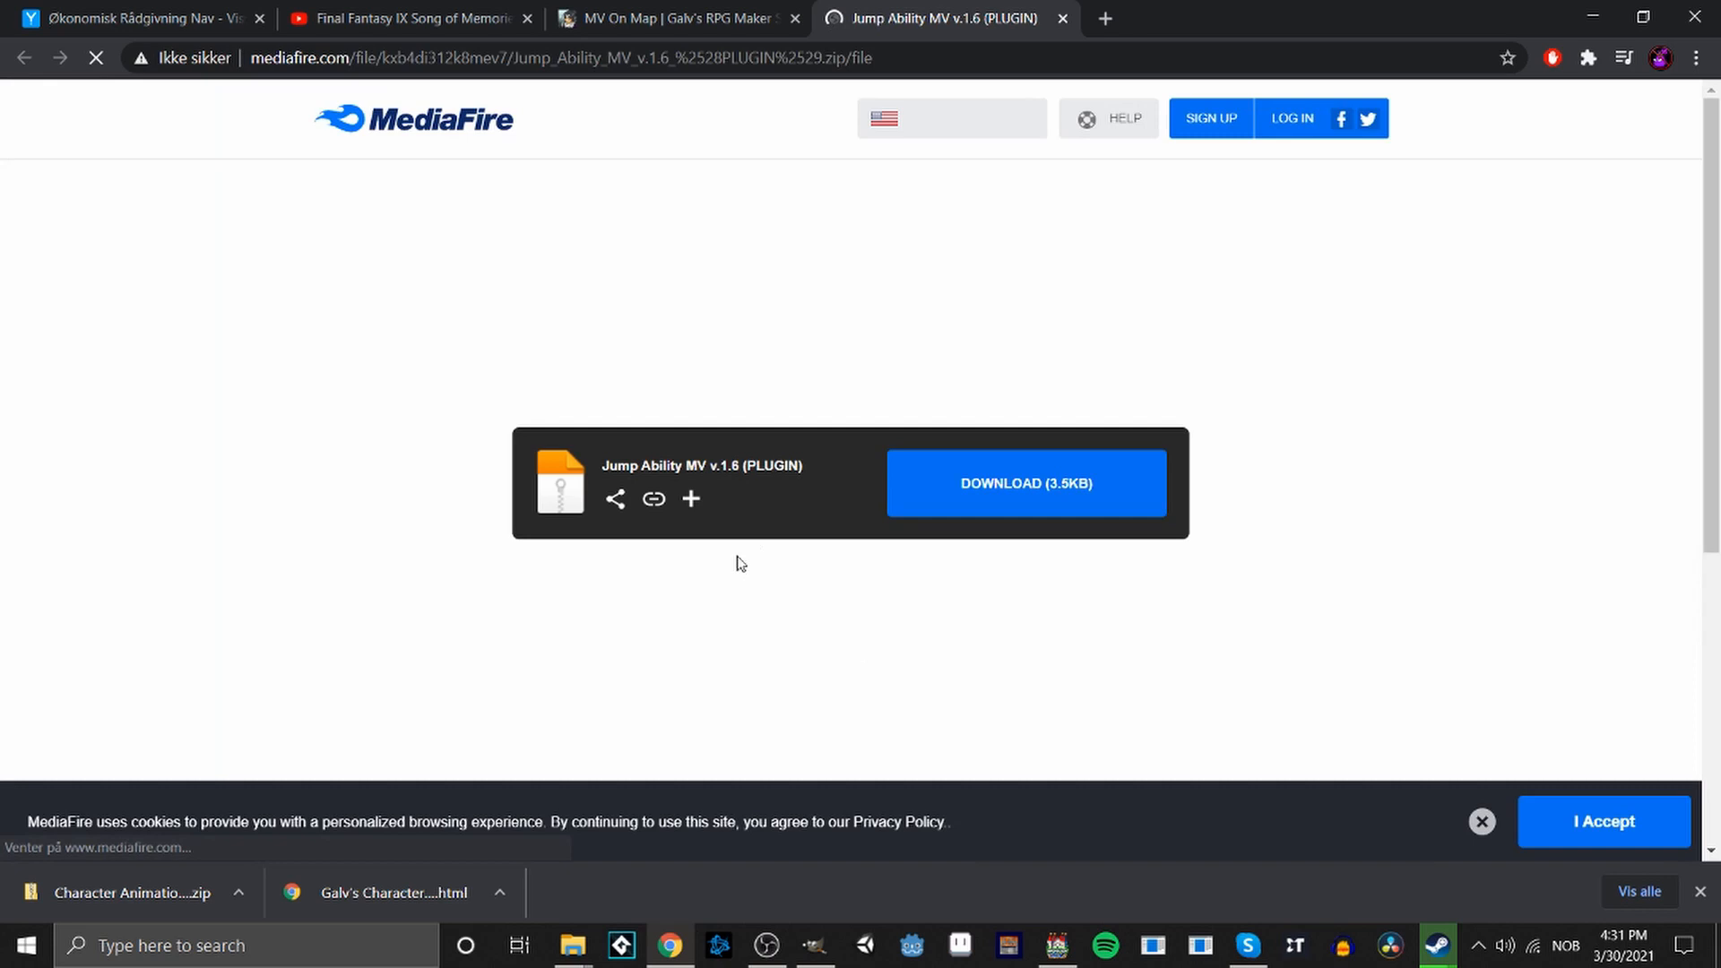
pyautogui.click(1114, 496)
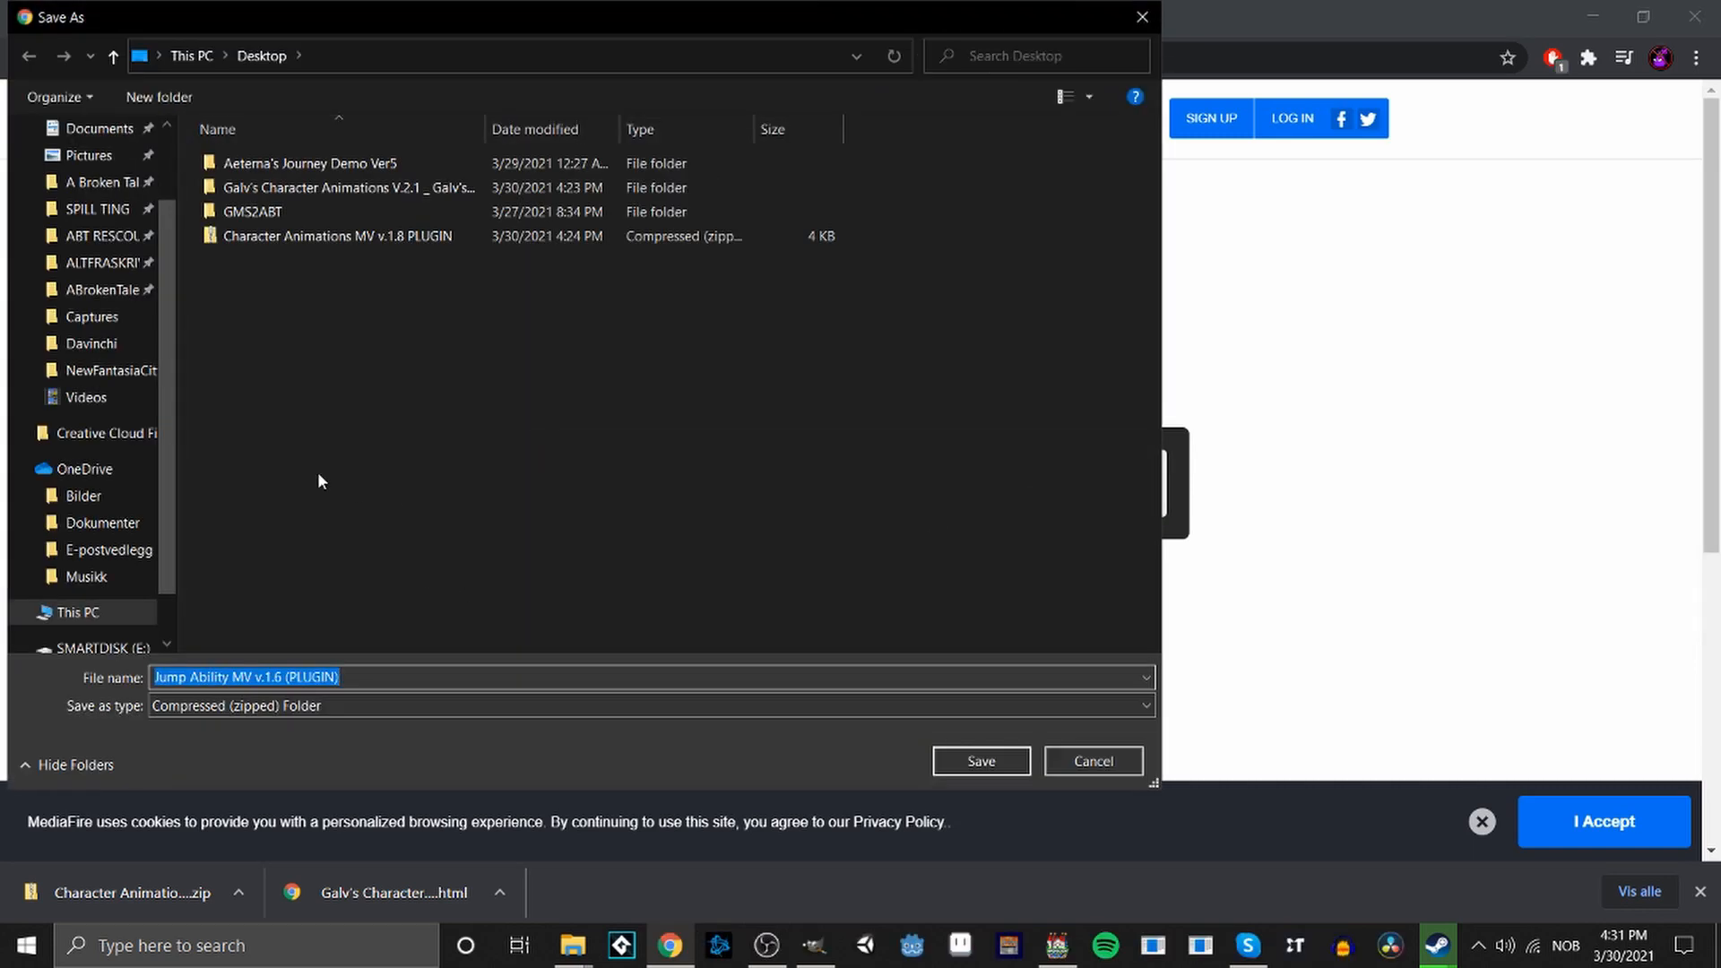
pyautogui.click(90, 173)
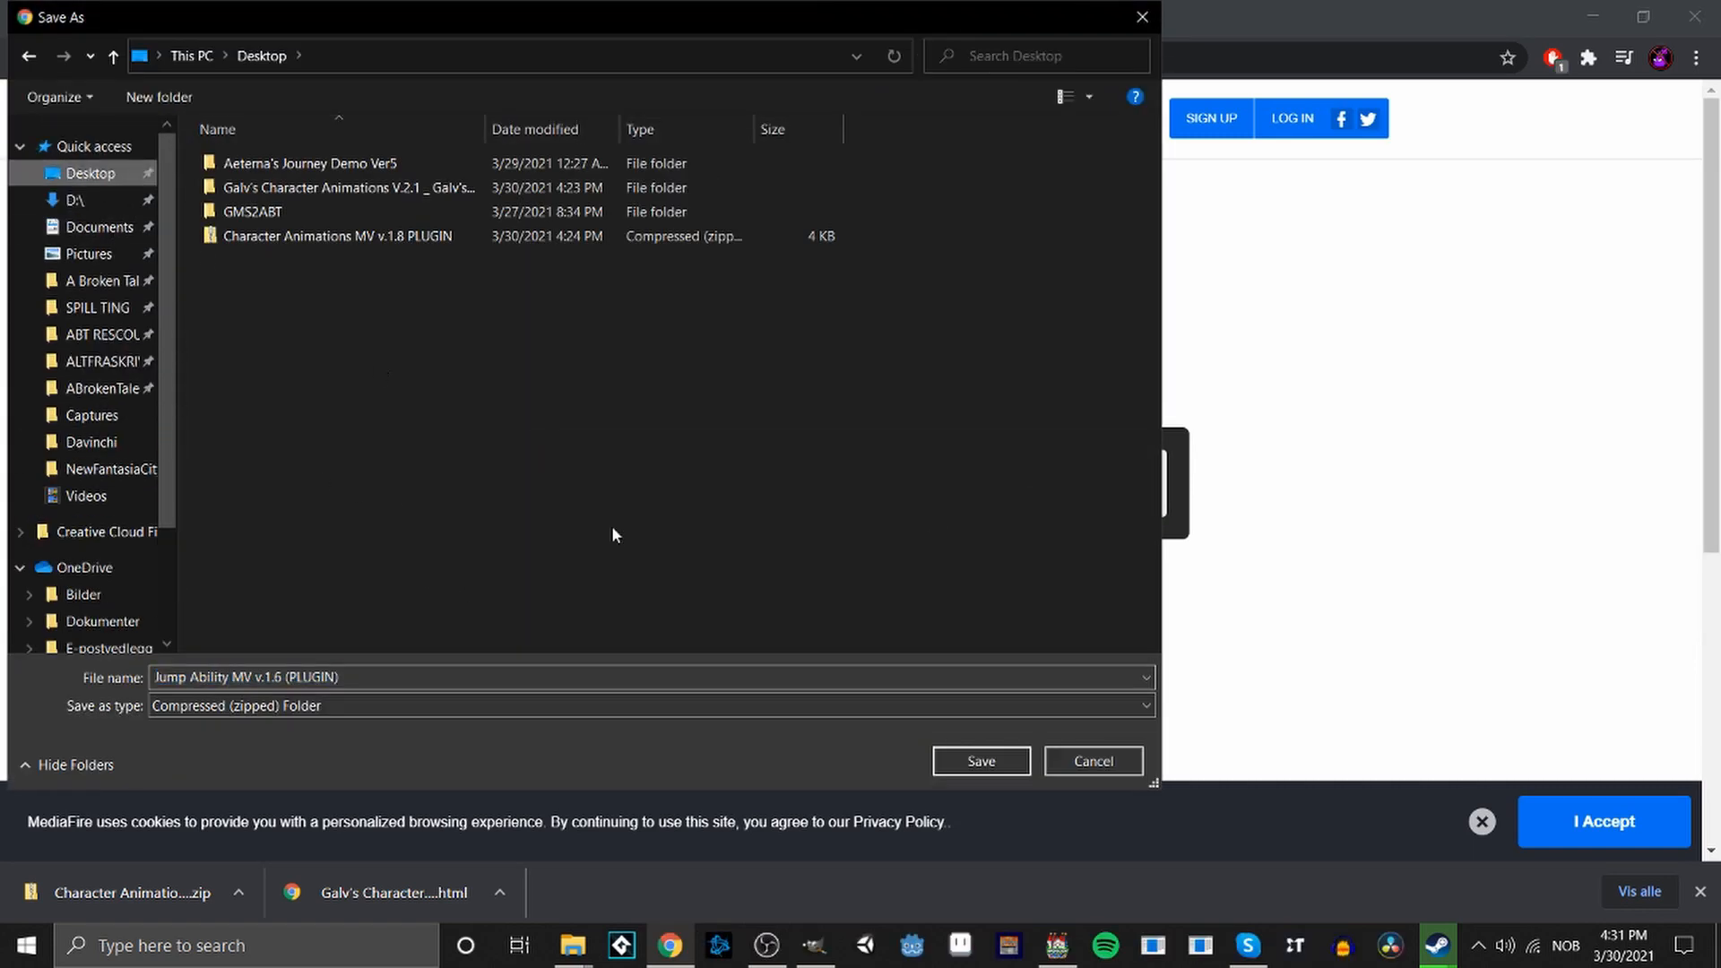
pyautogui.click(979, 752)
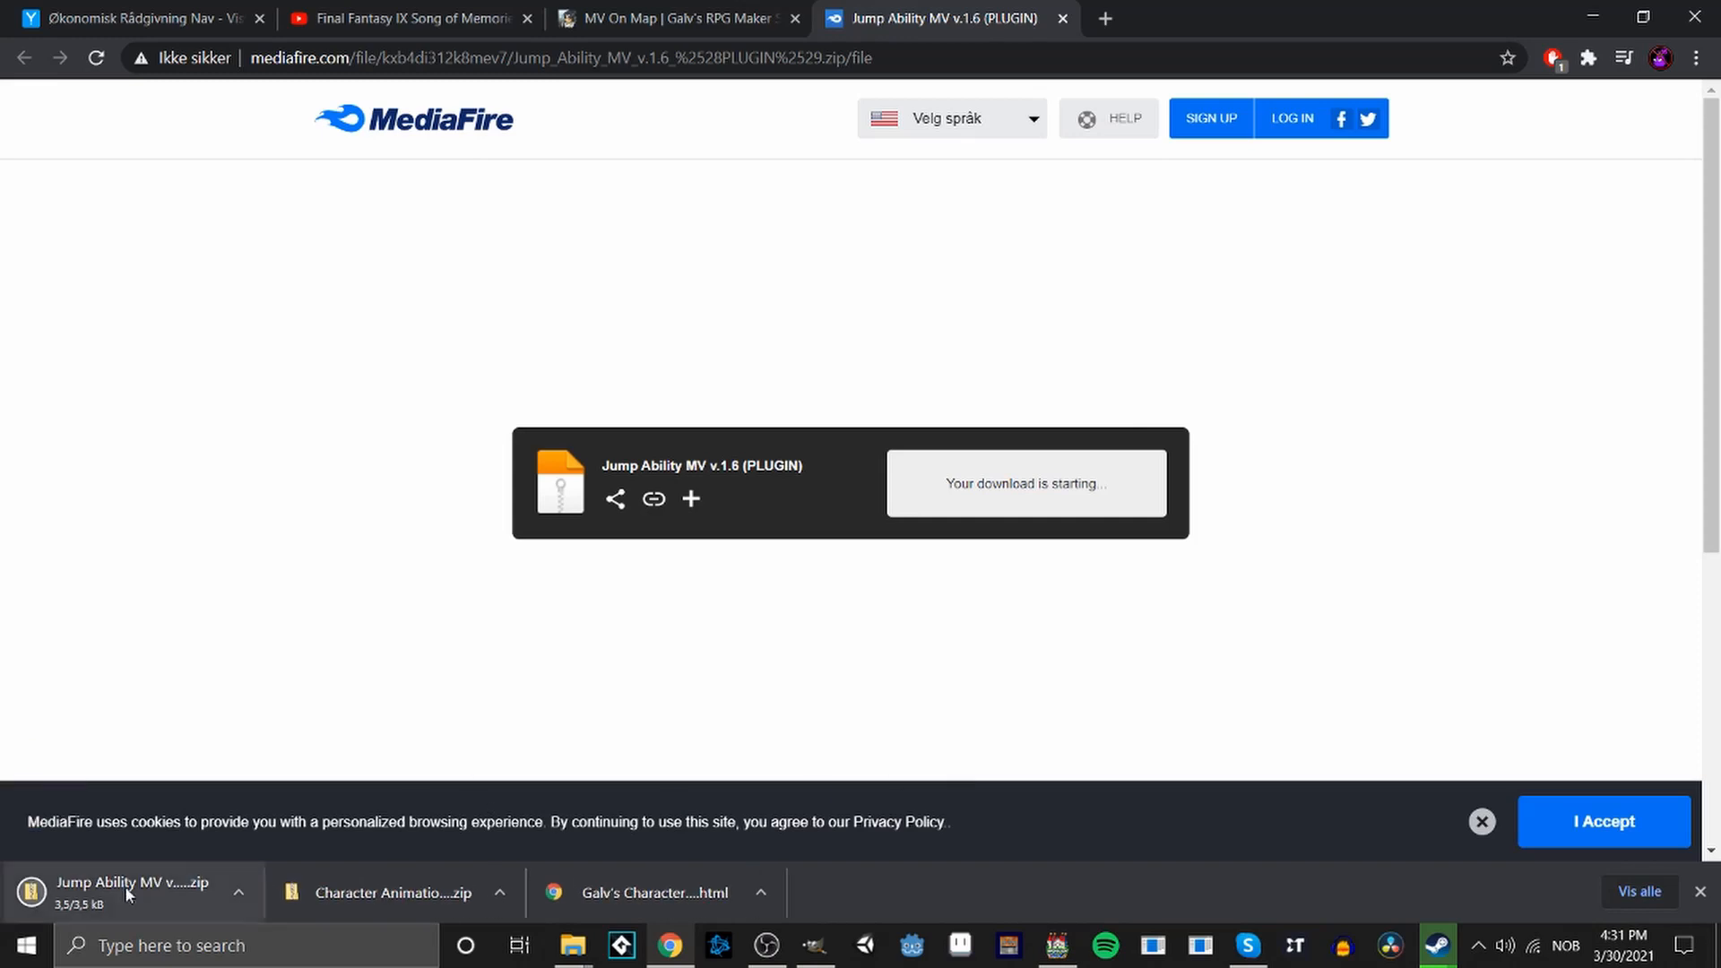
# Locate the downloaded Jump Ability zip in its folder, open it with Windows Explorer, and copy the GALV_JumpAbility script.
pyautogui.rightClick(127, 890)
pyautogui.click(190, 834)
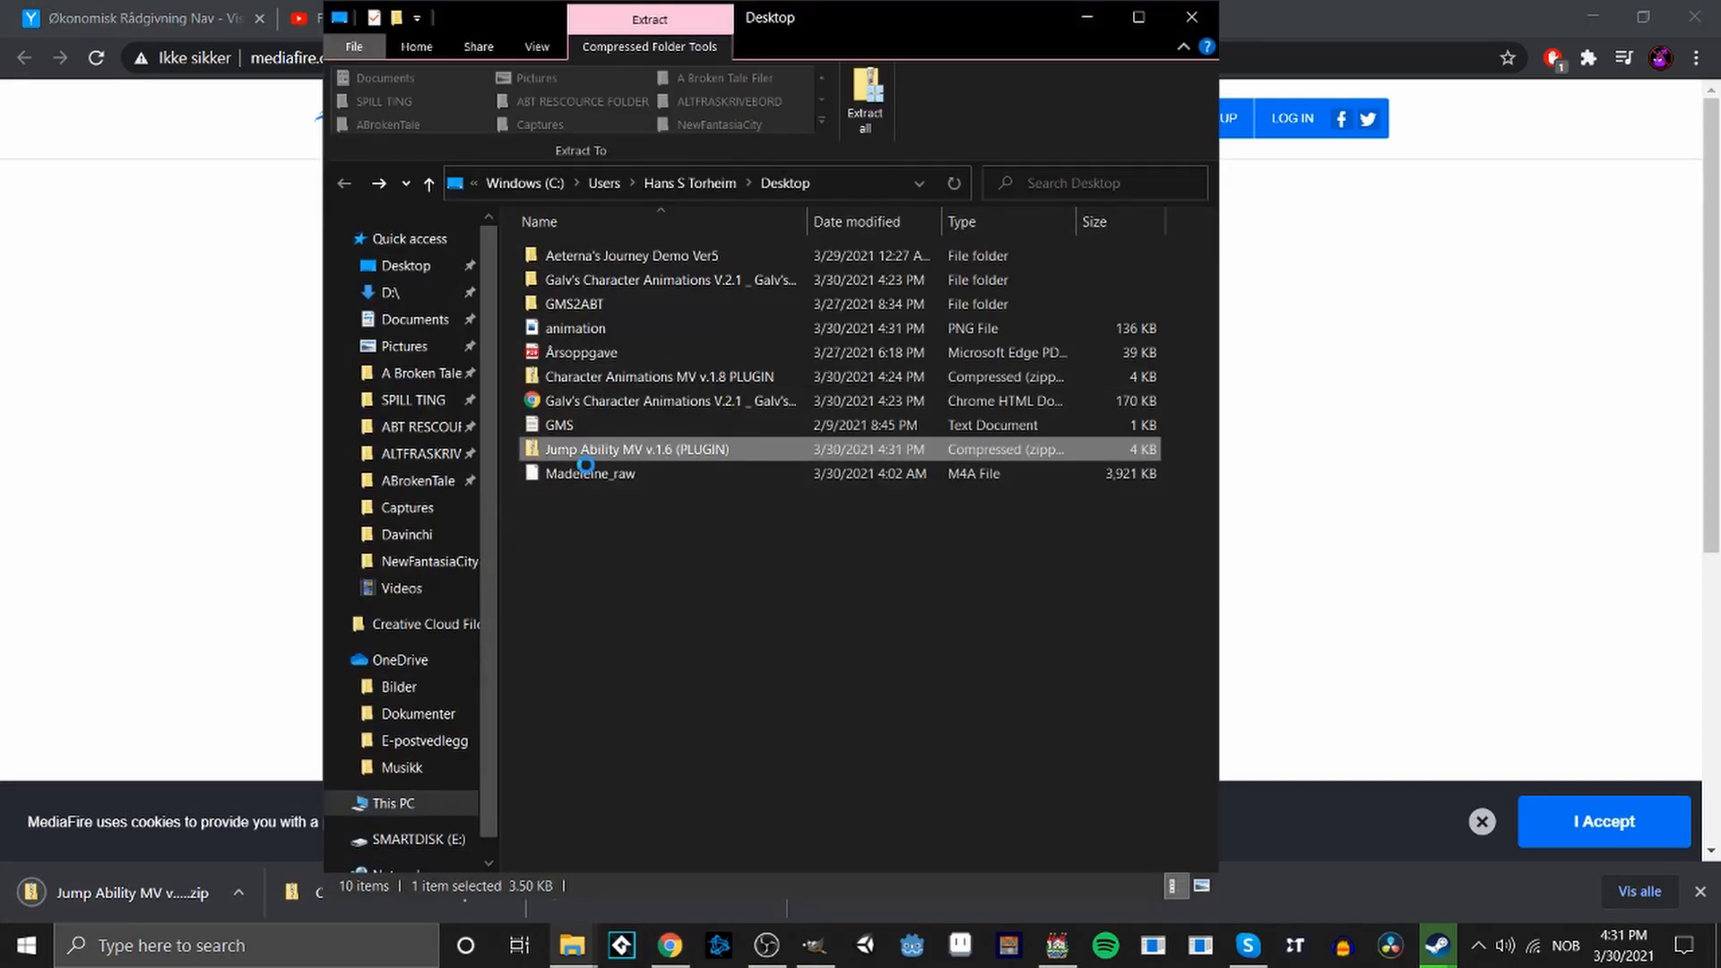
pyautogui.rightClick(603, 449)
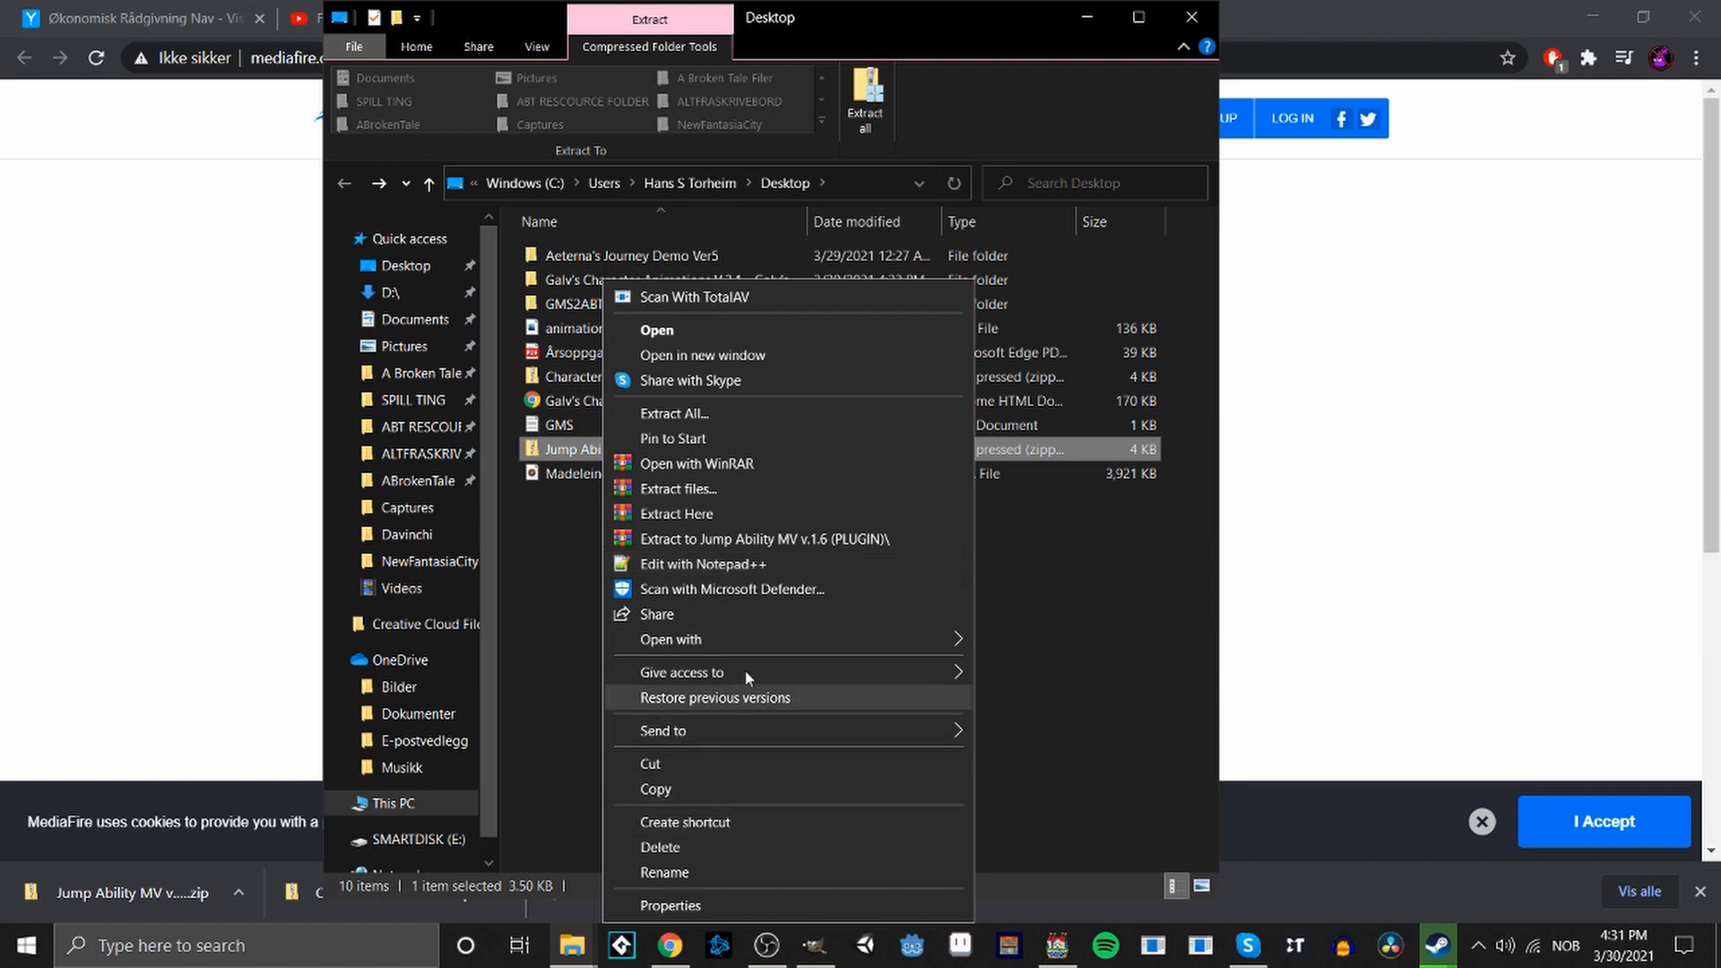
pyautogui.moveTo(751, 642)
pyautogui.click(1008, 665)
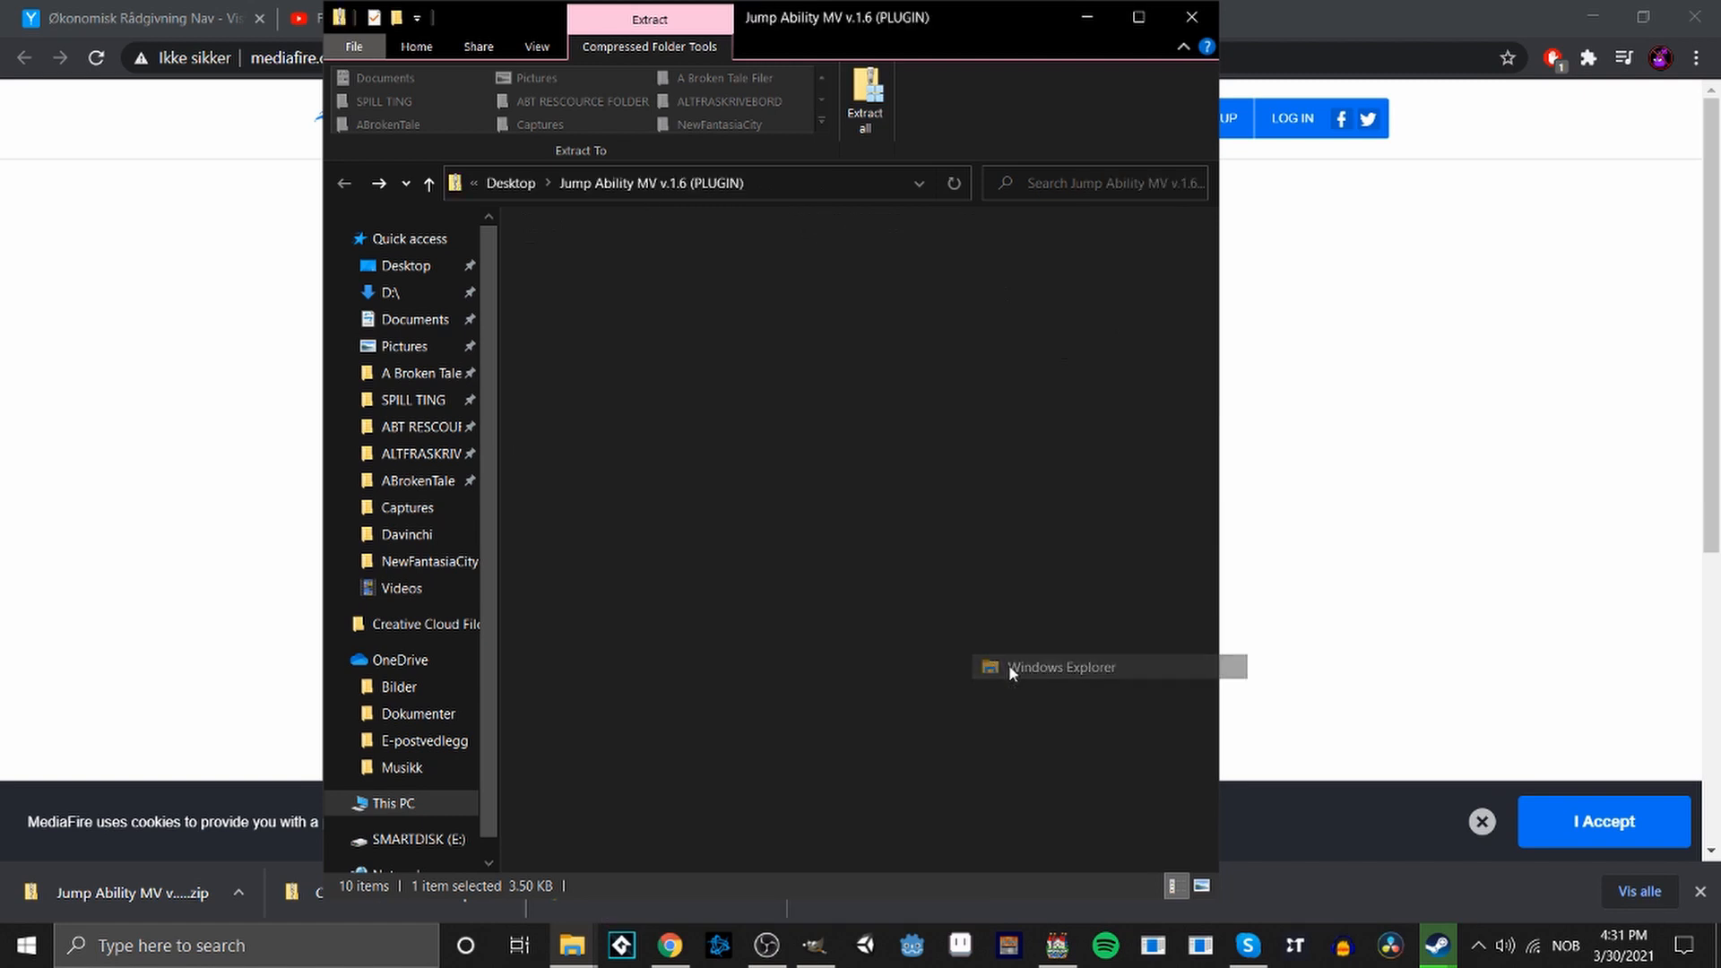
pyautogui.click(638, 256)
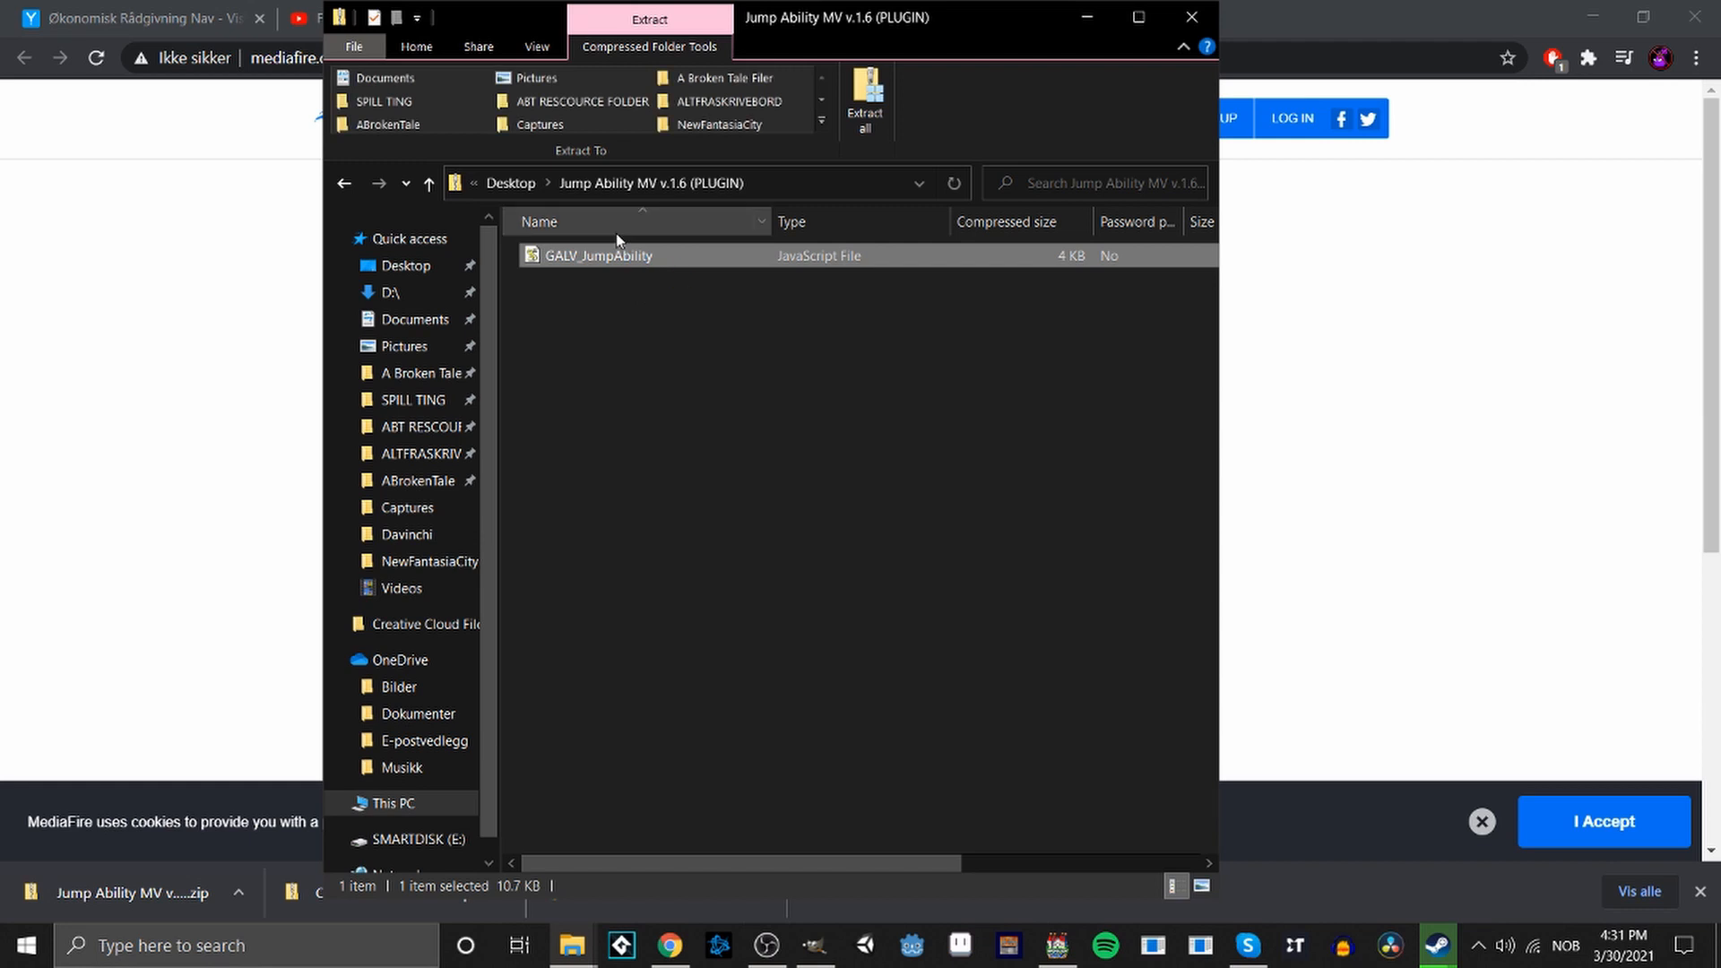
pyautogui.rightClick(627, 256)
pyautogui.click(749, 348)
pyautogui.click(753, 395)
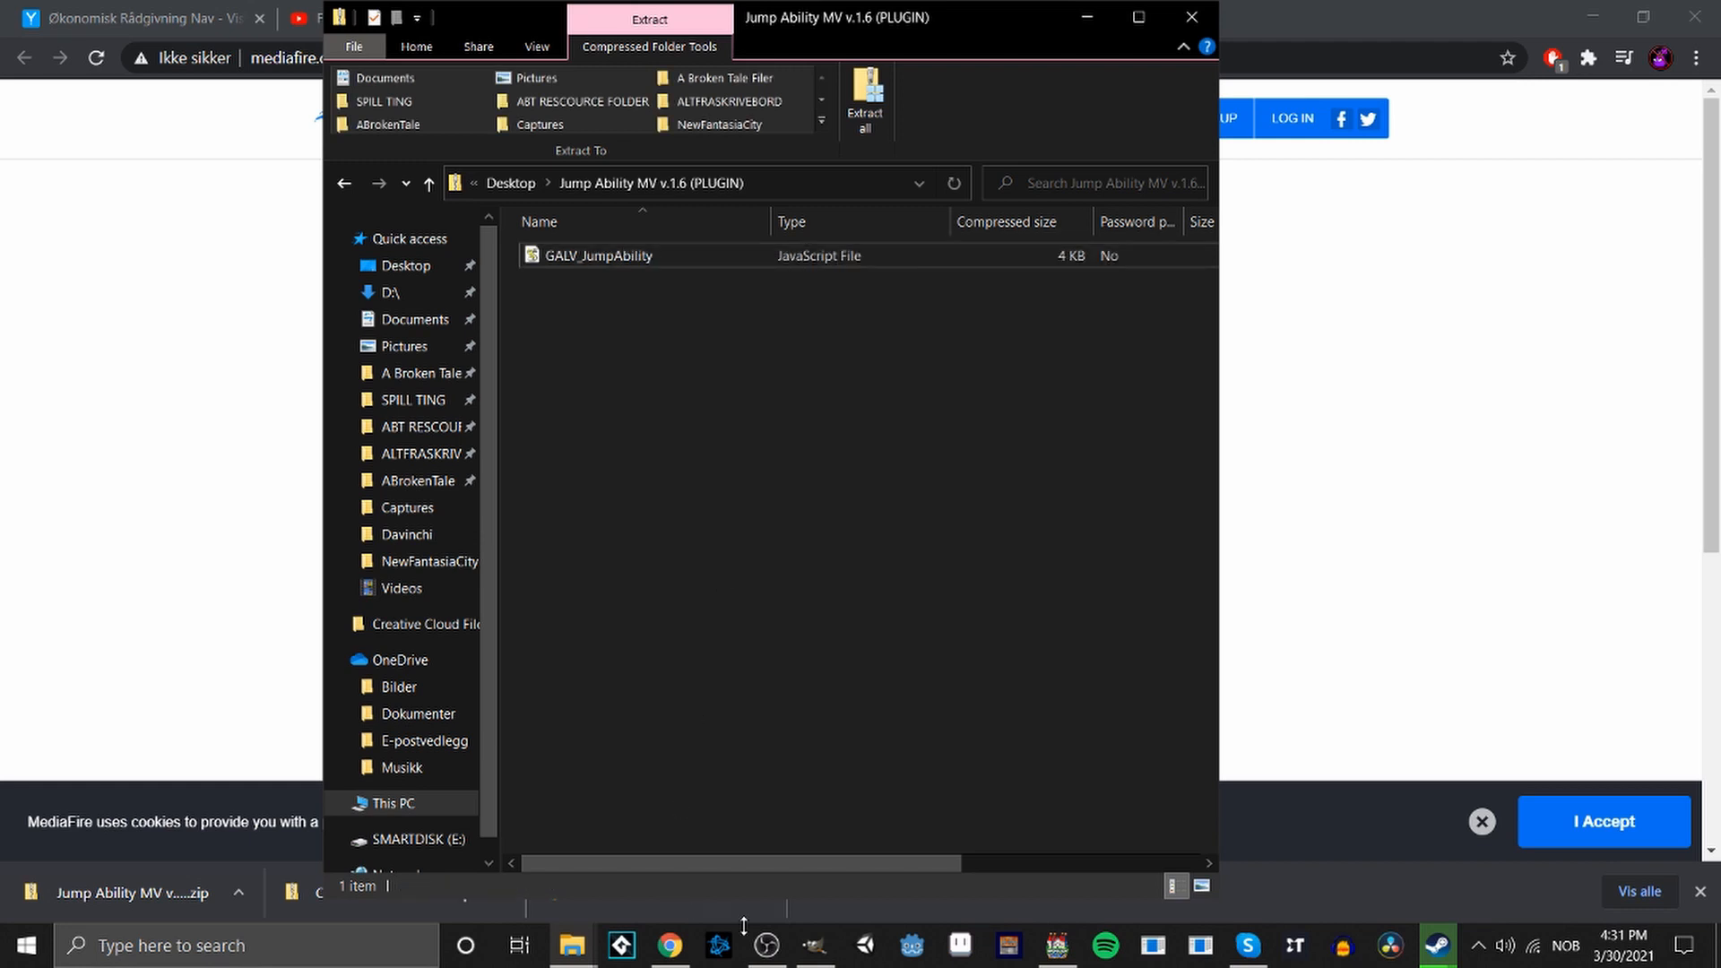
# Switch to RPG Maker MV, open the Tutorial project's folder, and paste the GALV_JumpAbility script into js\plugins.
pyautogui.click(1057, 946)
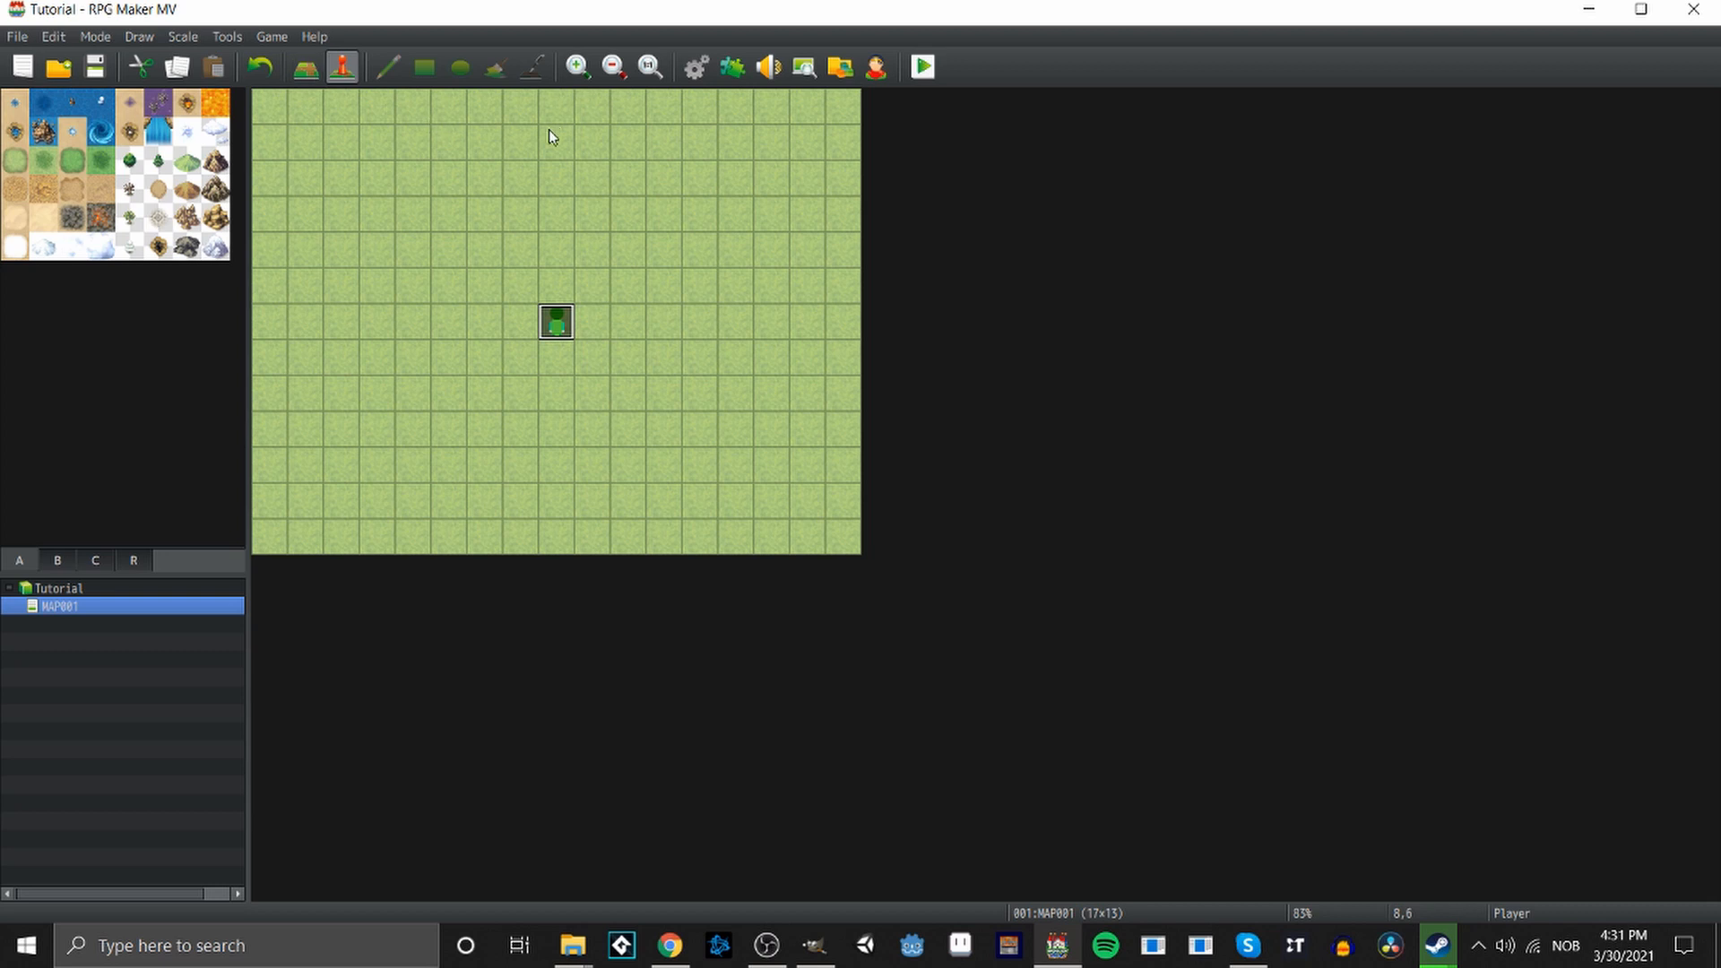
pyautogui.click(278, 36)
pyautogui.click(301, 87)
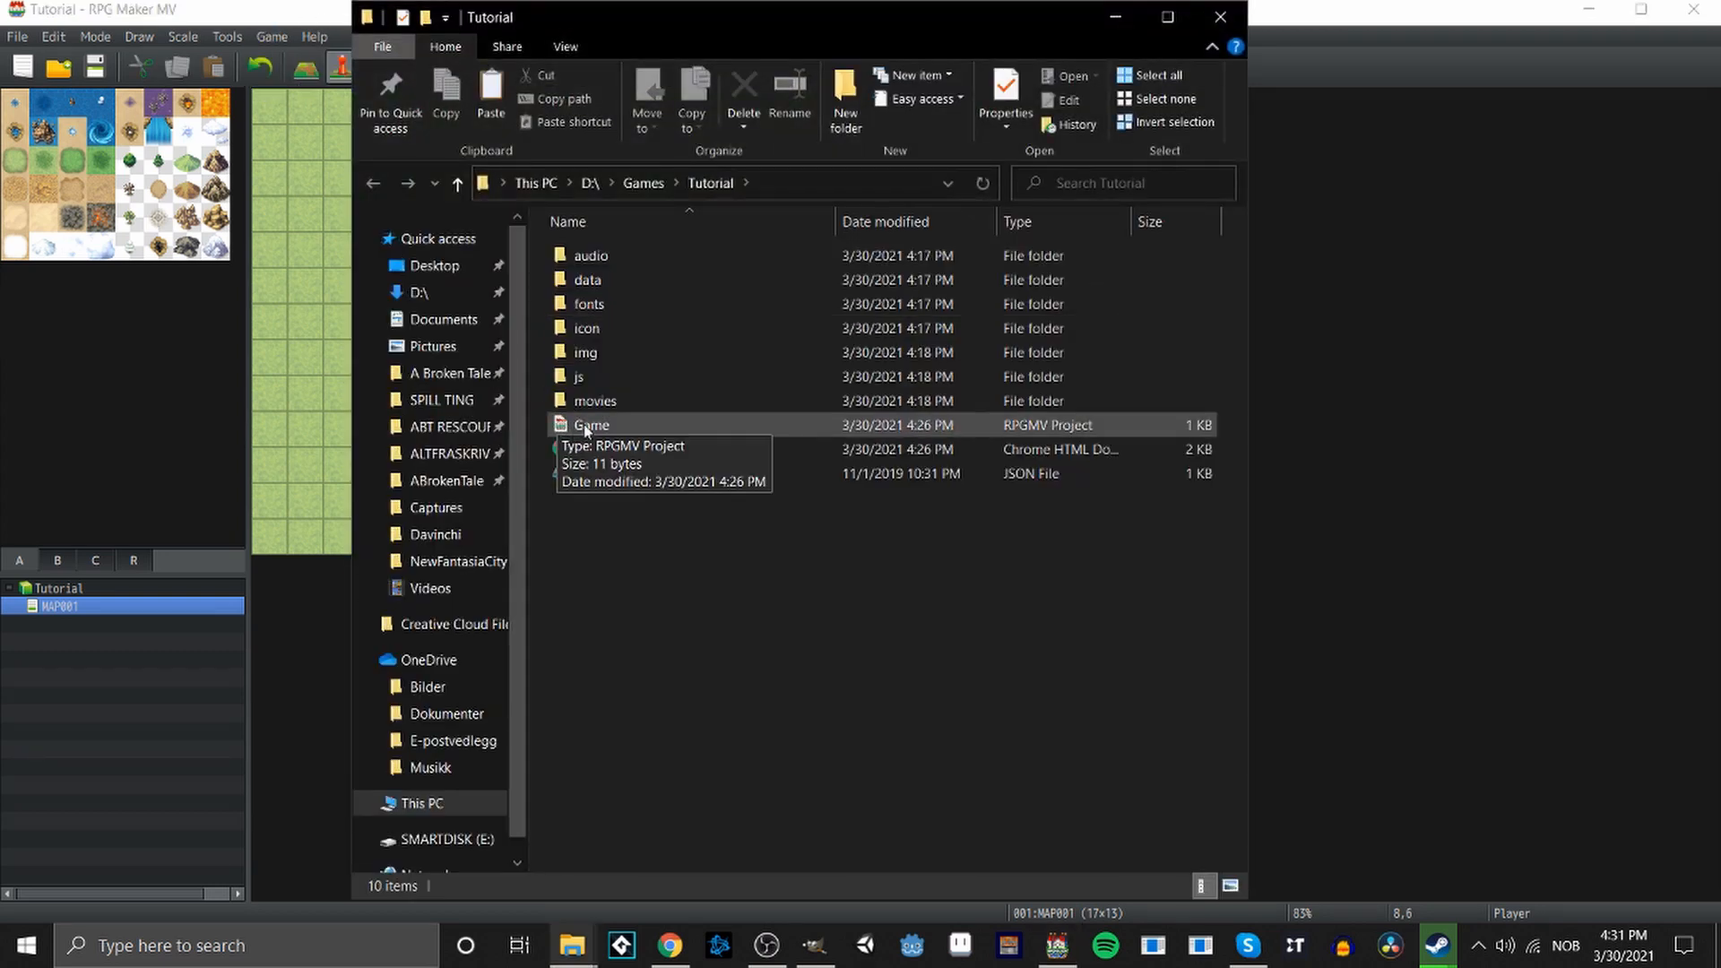
pyautogui.click(591, 394)
pyautogui.doubleClick(592, 376)
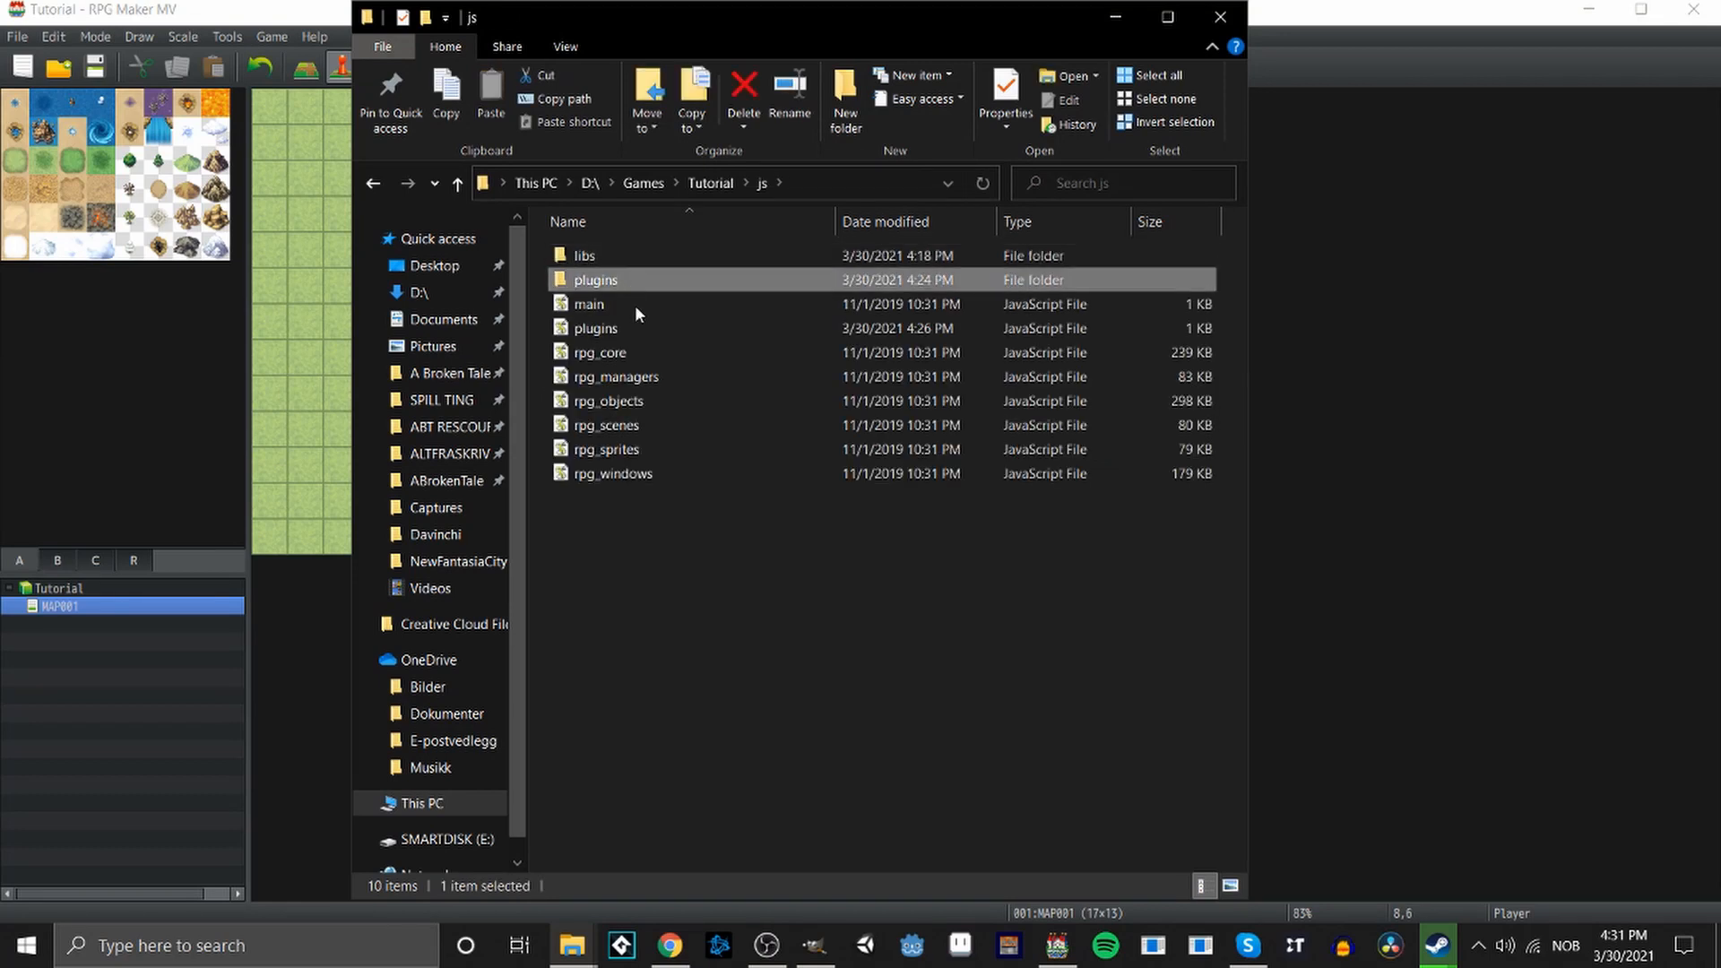
pyautogui.doubleClick(627, 280)
pyautogui.hotkey('ctrl', 'v')
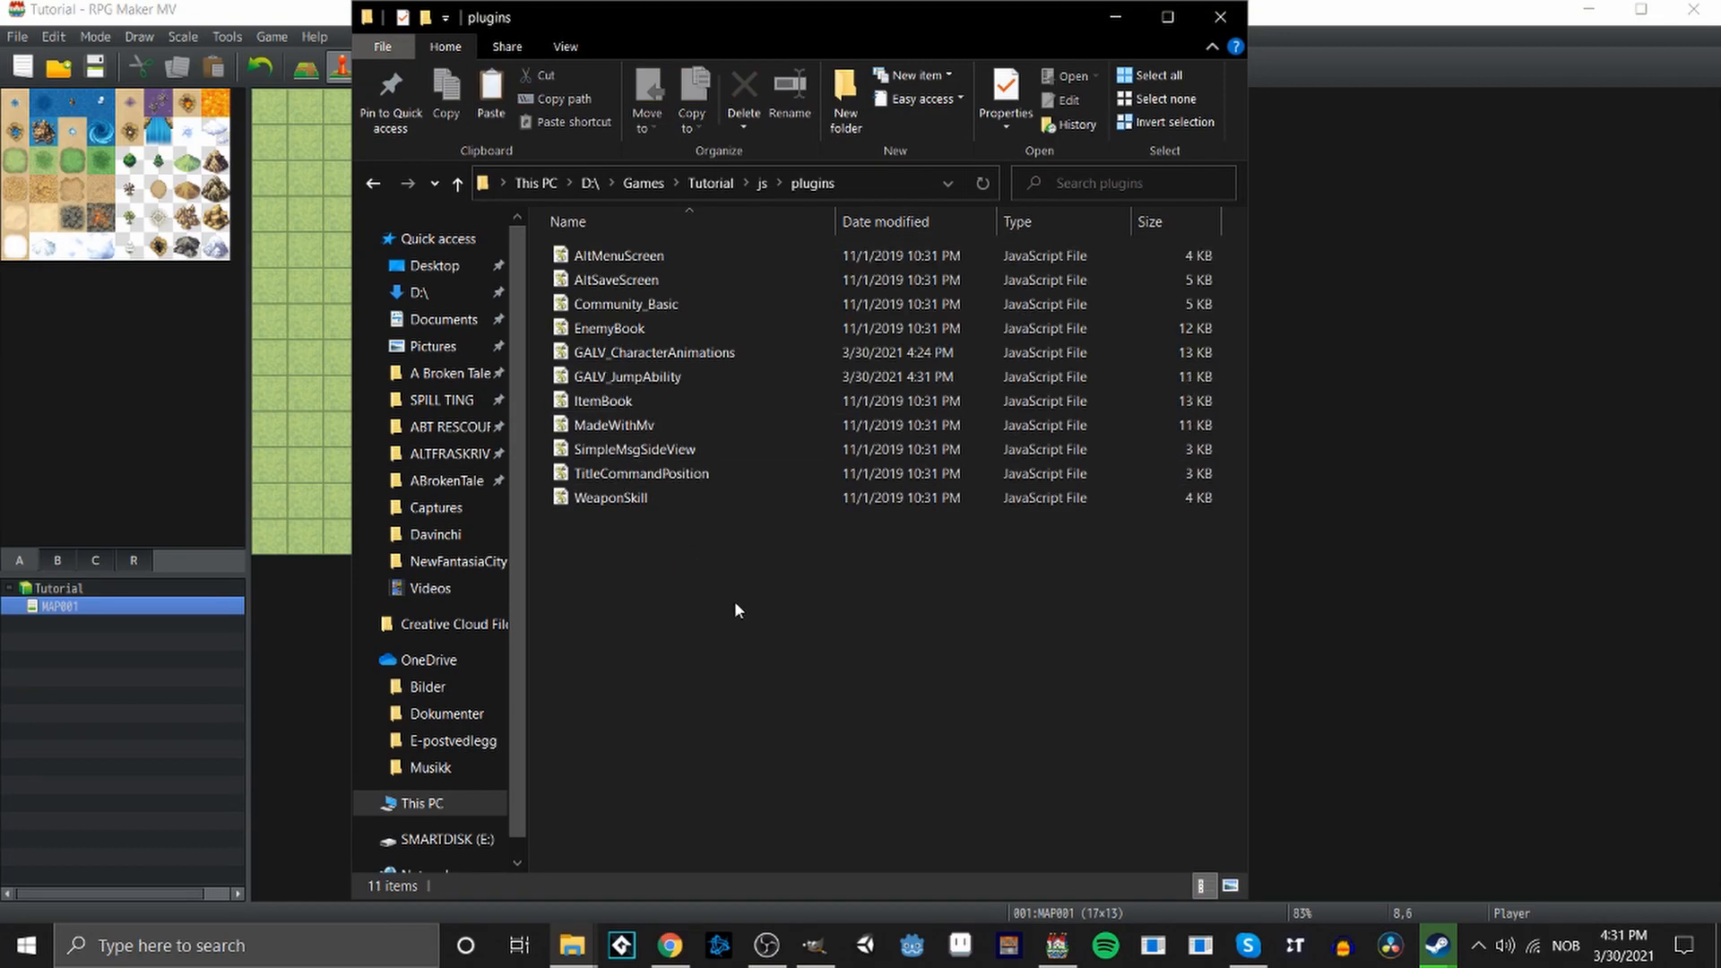
# Return to the RPG Maker MV project and add GALV_JumpAbility as a new entry in the Plugin Manager.
pyautogui.click(1116, 18)
pyautogui.click(734, 68)
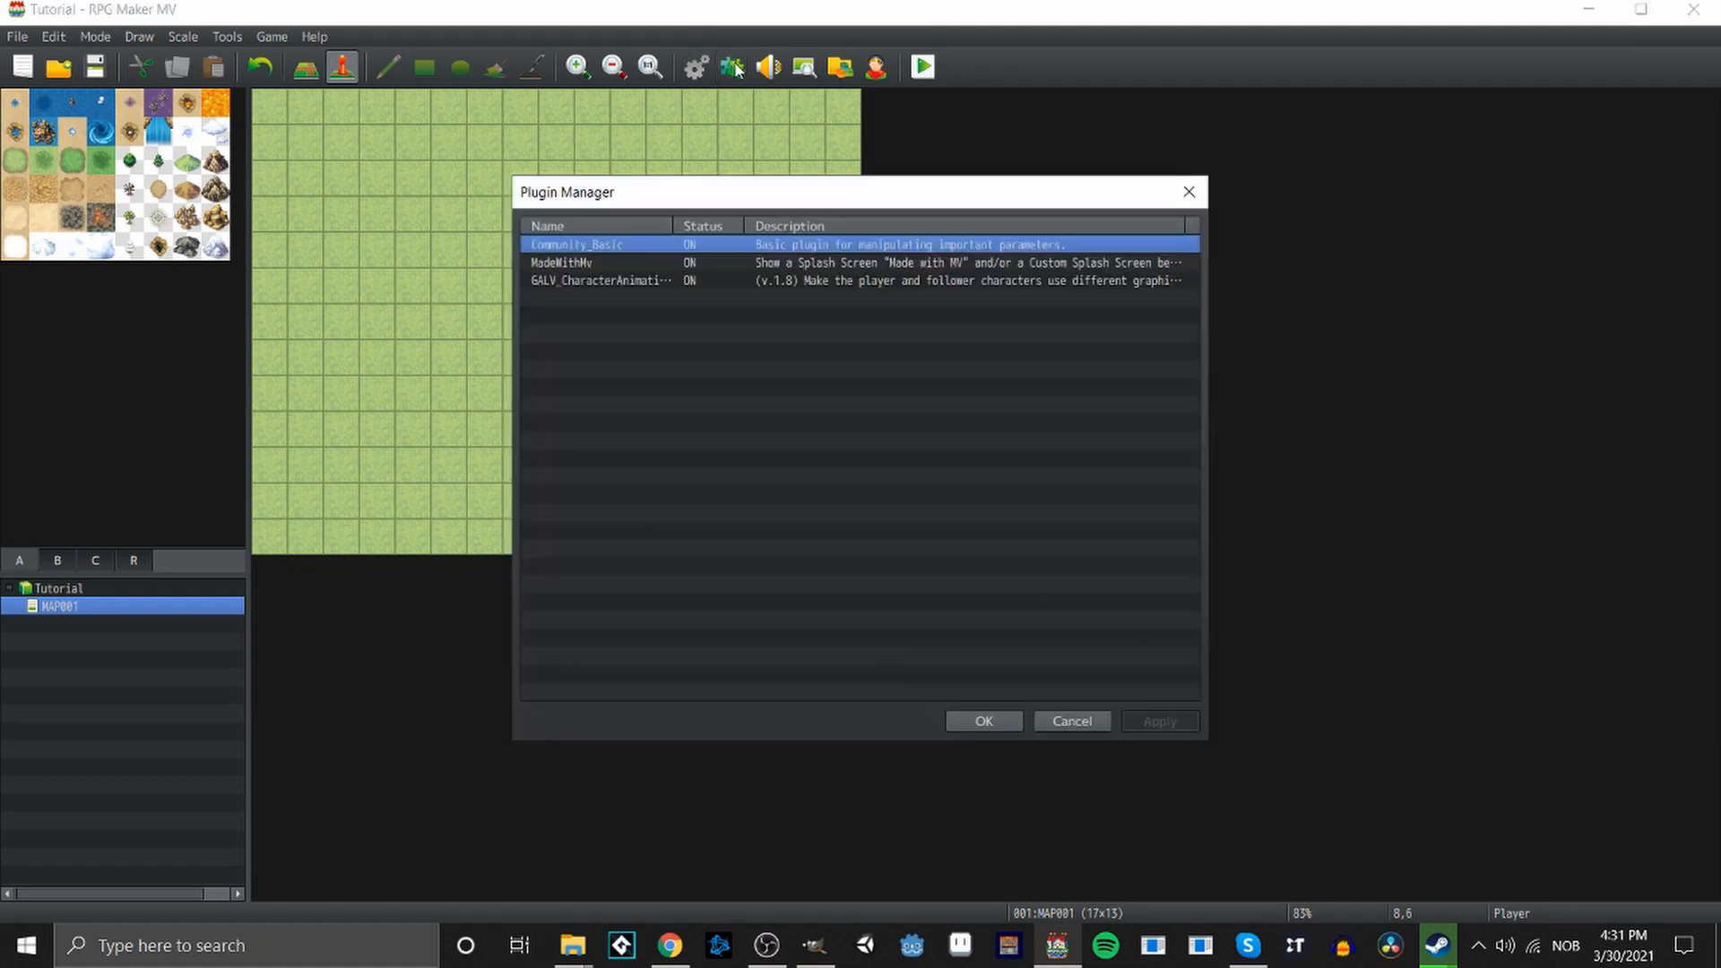
pyautogui.doubleClick(742, 300)
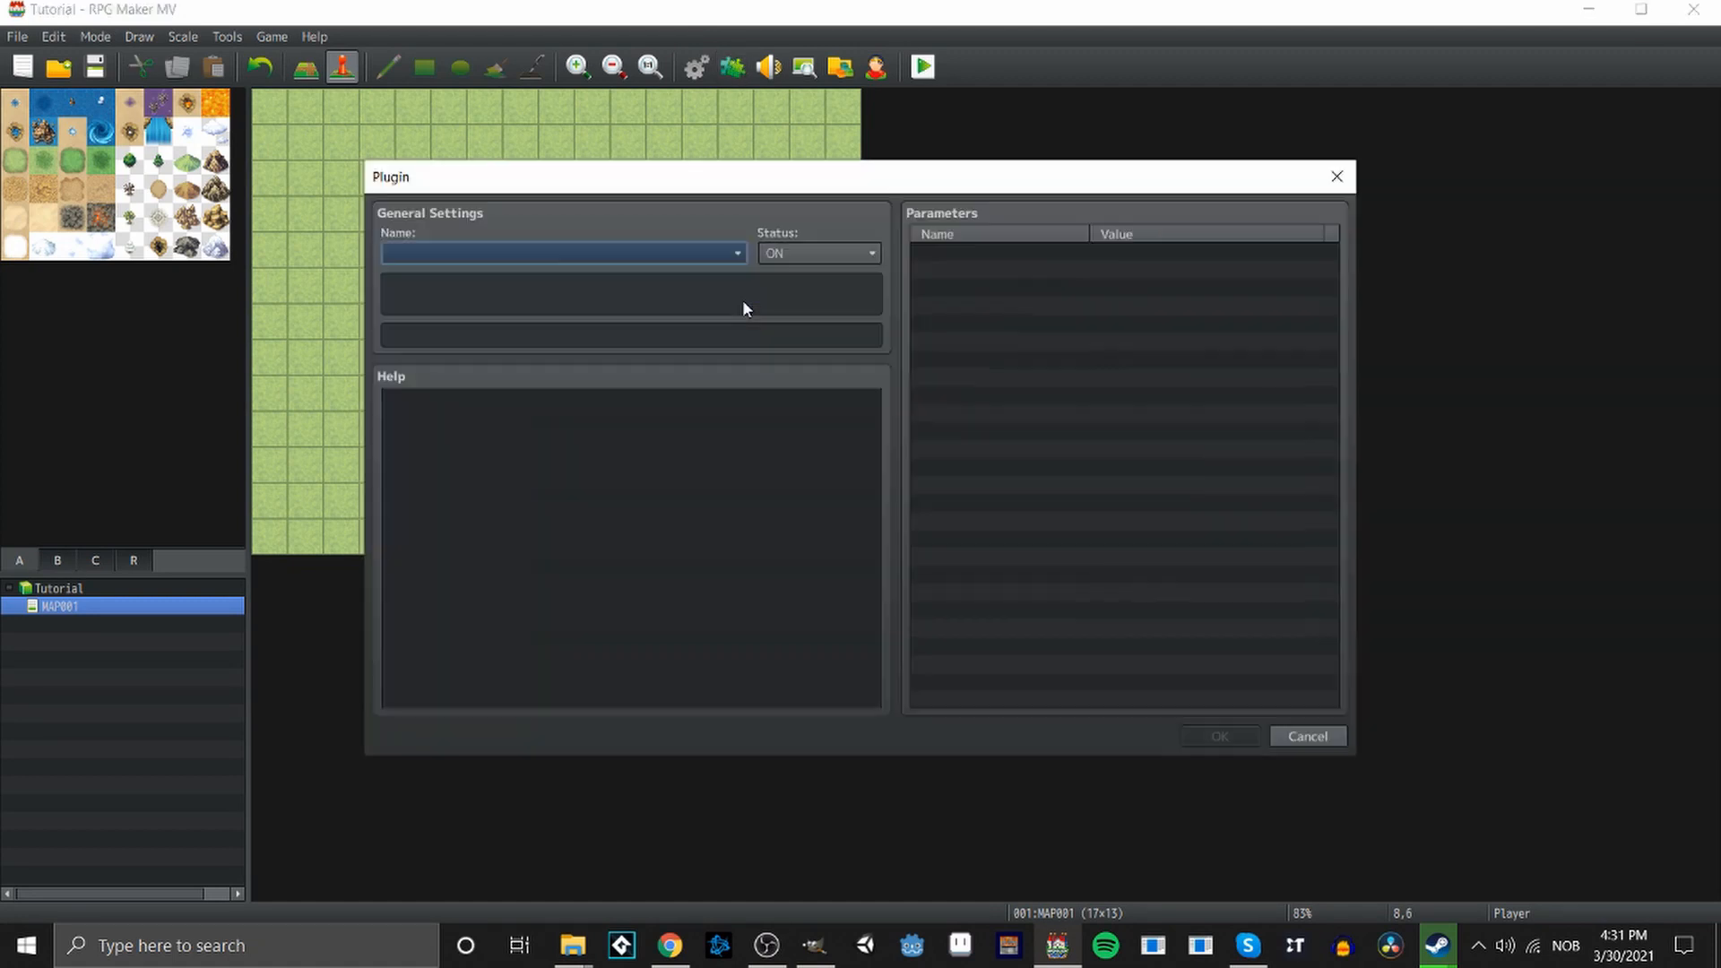
pyautogui.click(549, 253)
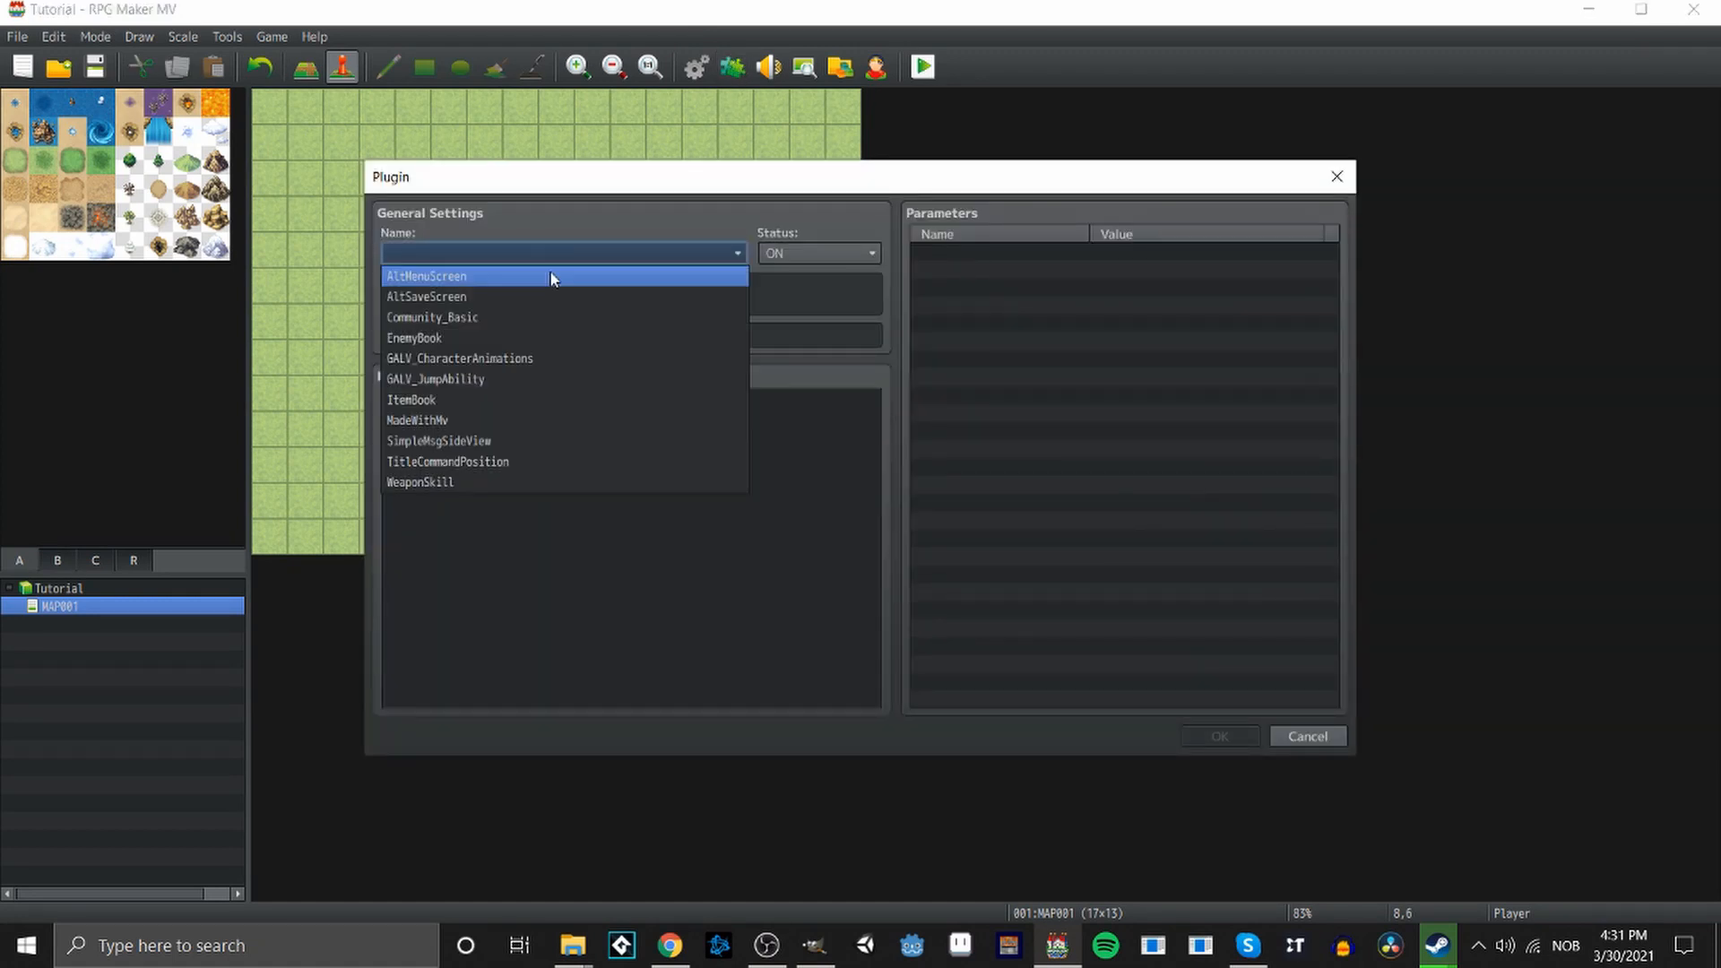
pyautogui.click(535, 374)
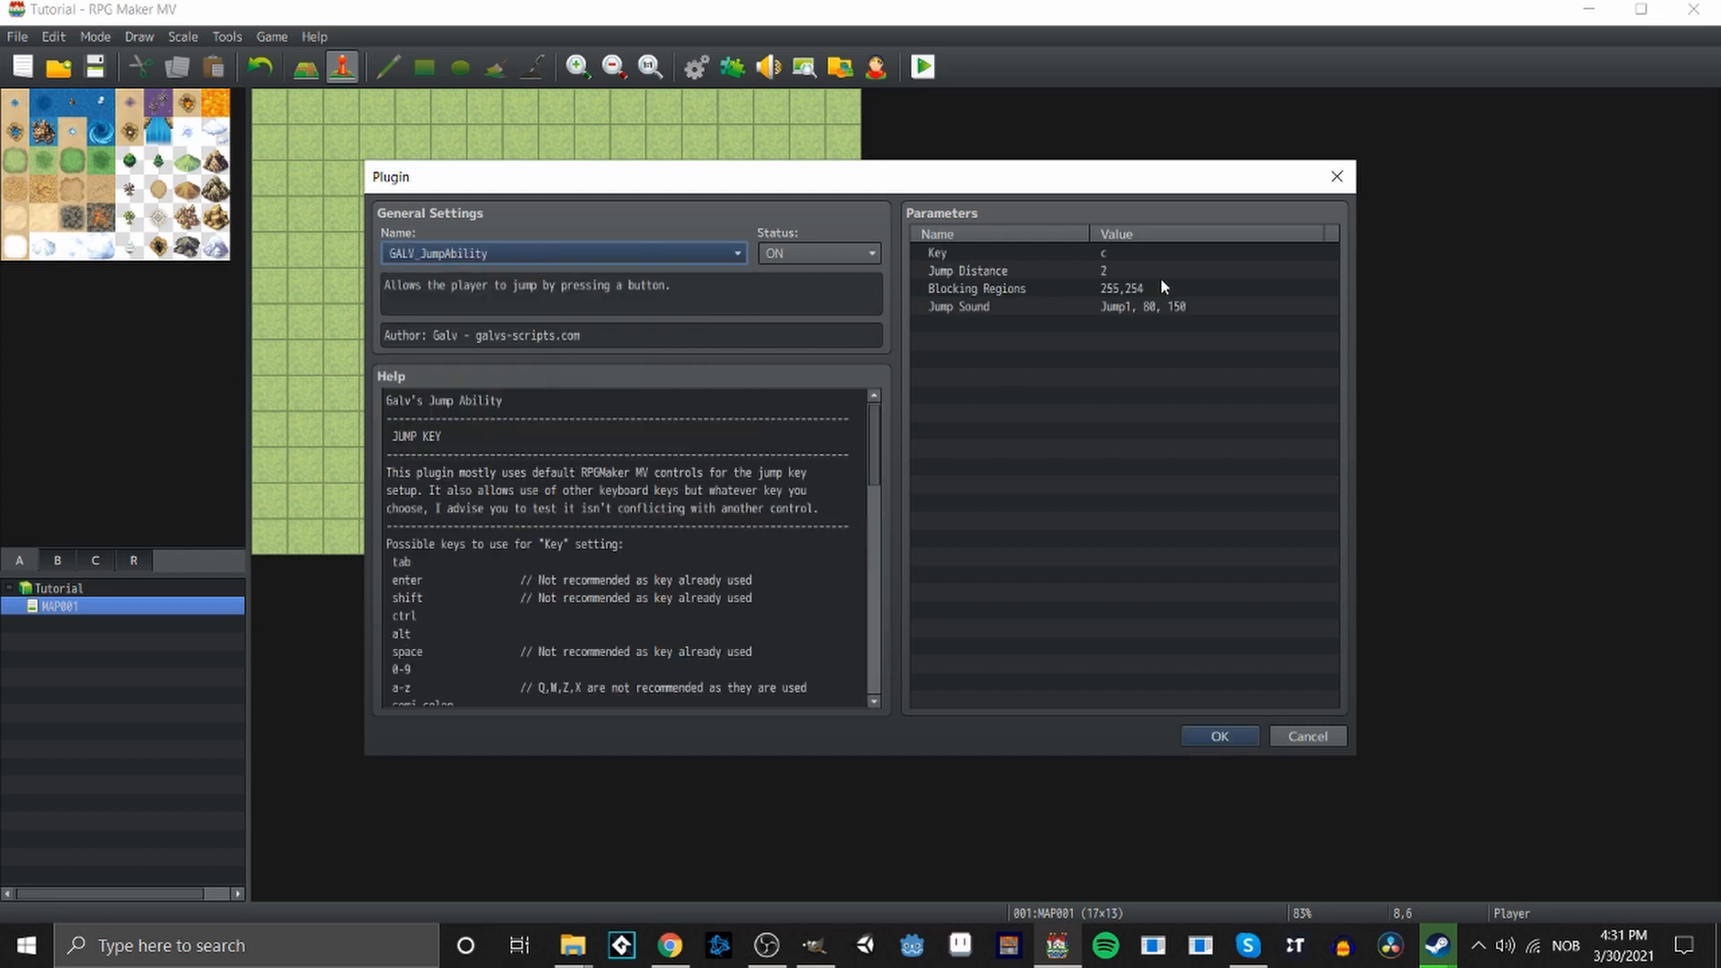
# Set the jump ability plugin's Key parameter to f.
pyautogui.click(1103, 253)
pyautogui.doubleClick(1106, 254)
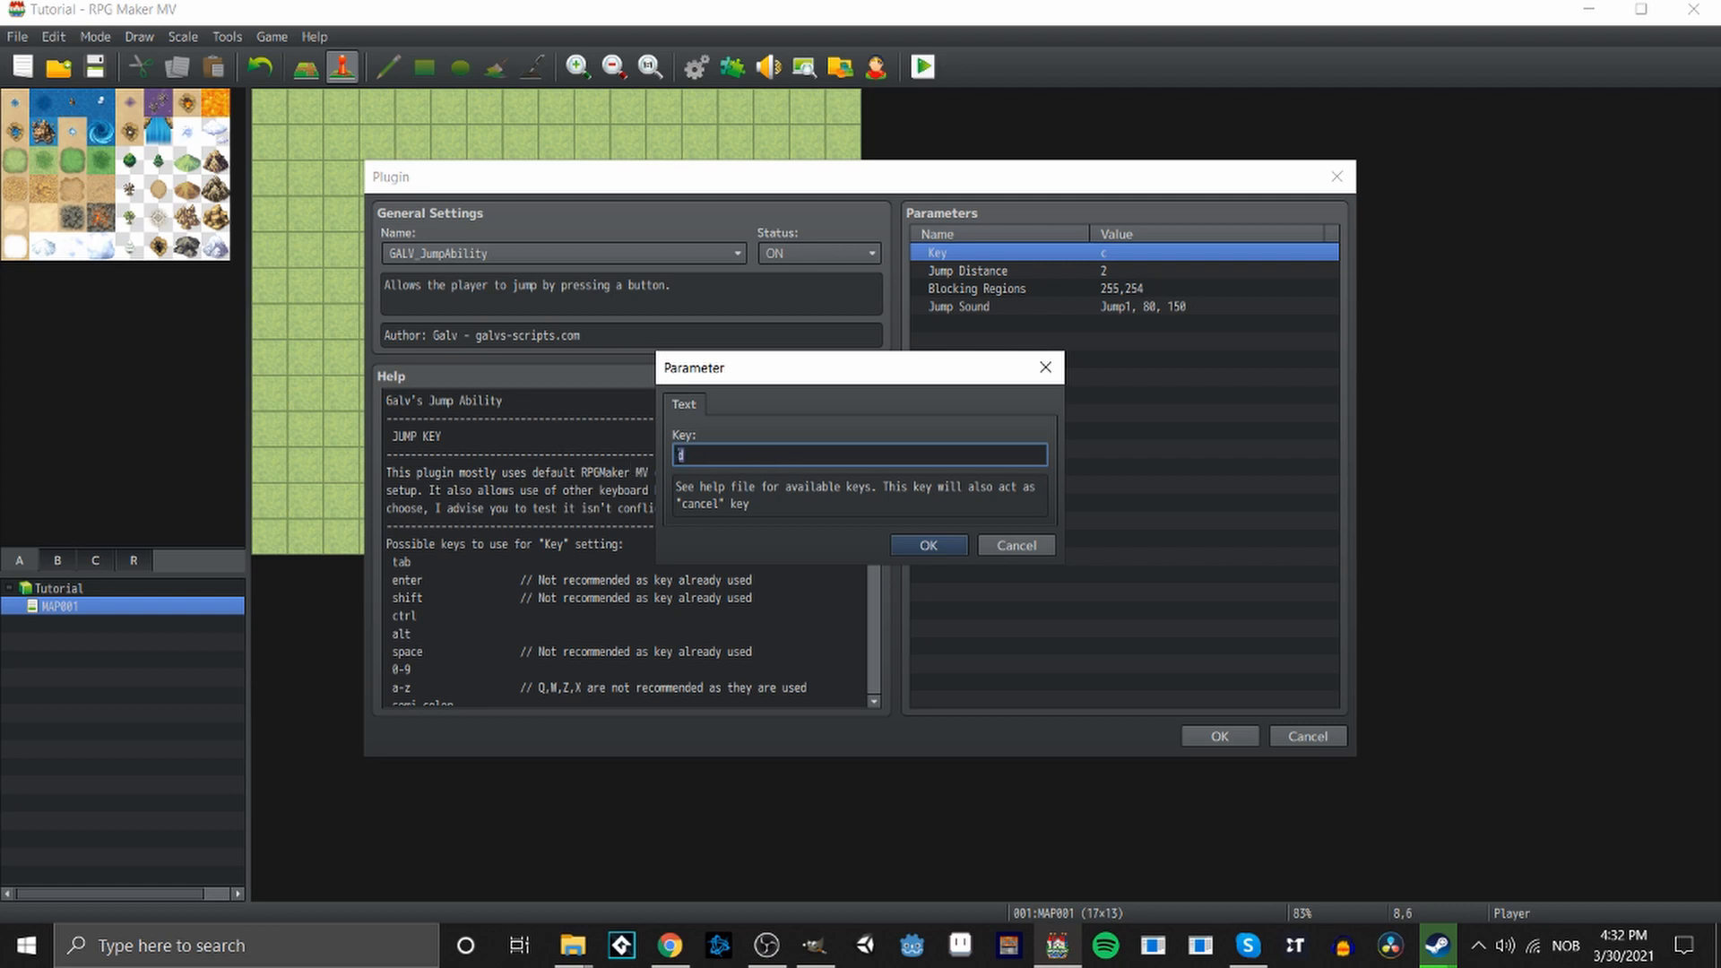
pyautogui.click(923, 546)
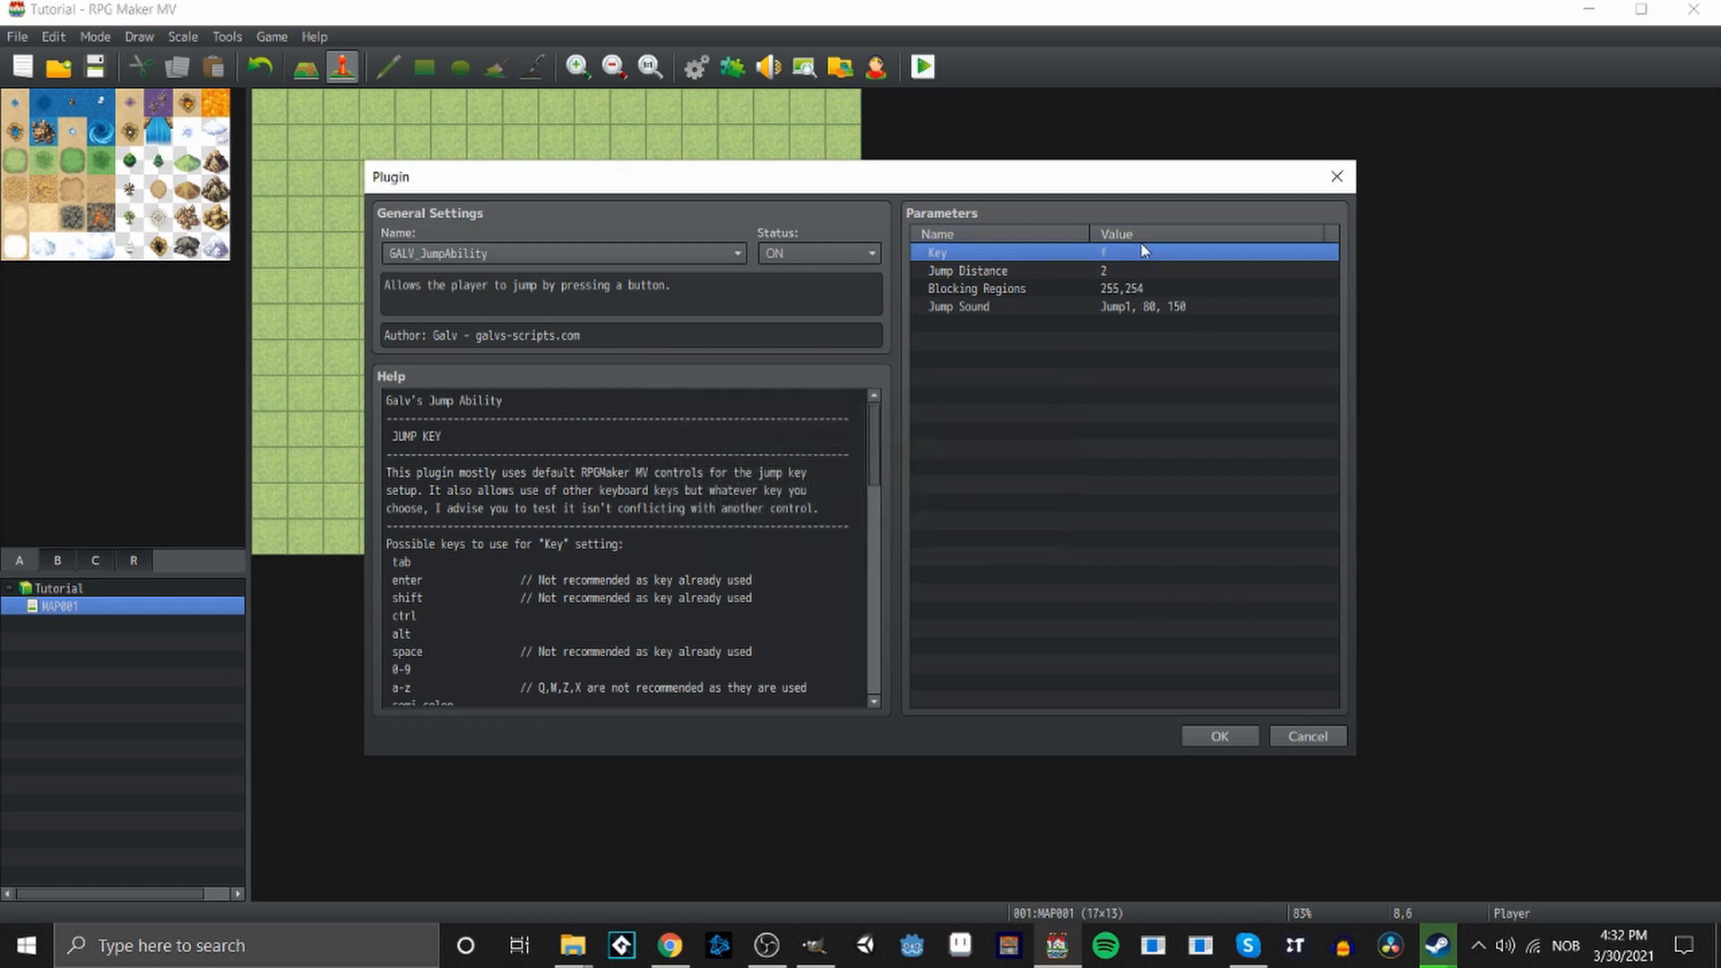
# Set the plugin's Jump Distance to 1 and apply the Plugin Manager changes.
pyautogui.click(1101, 271)
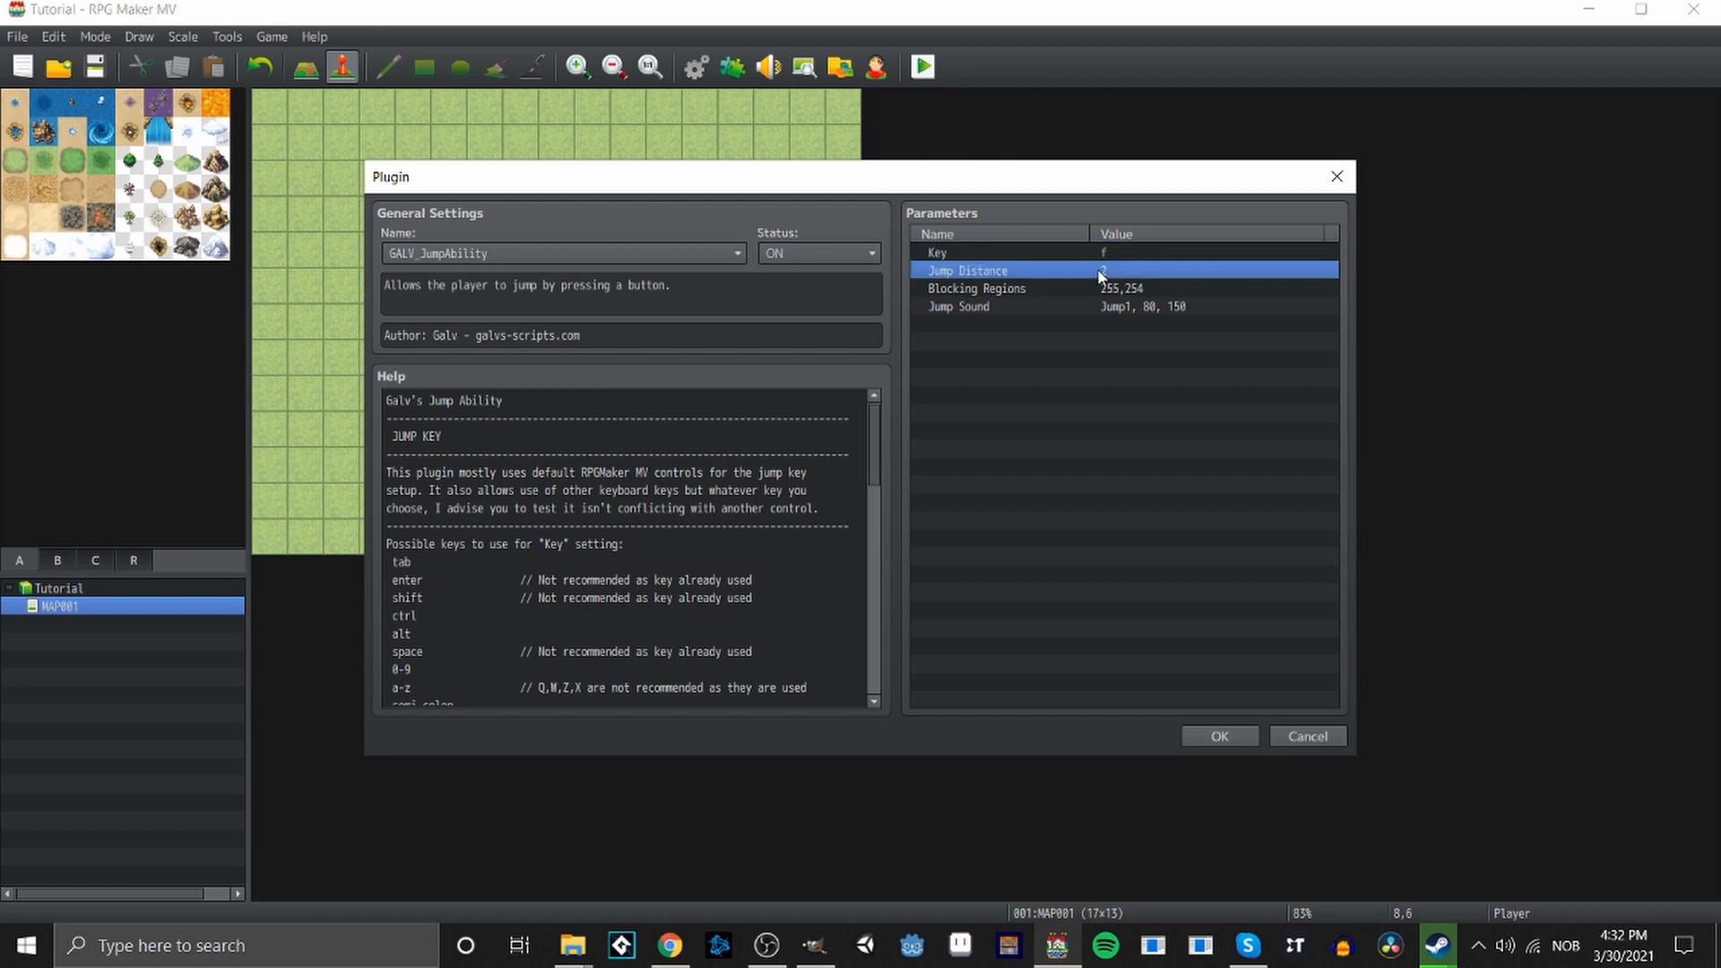
pyautogui.rightClick(1102, 271)
pyautogui.click(1111, 285)
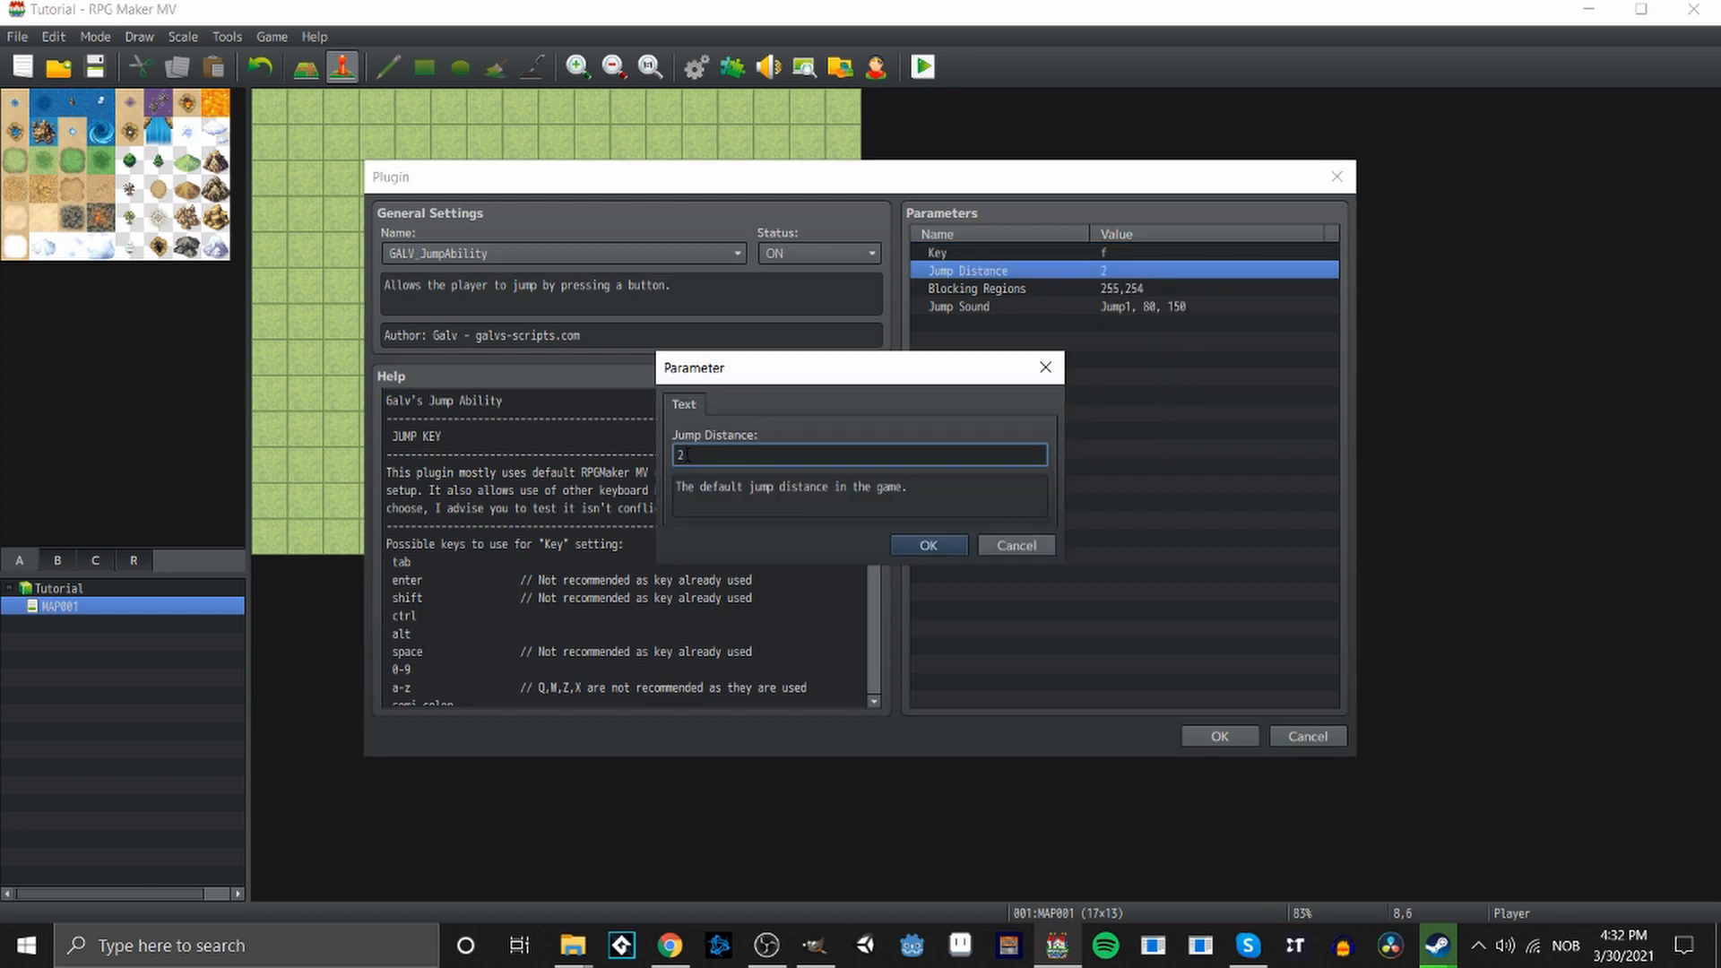
pyautogui.write('1')
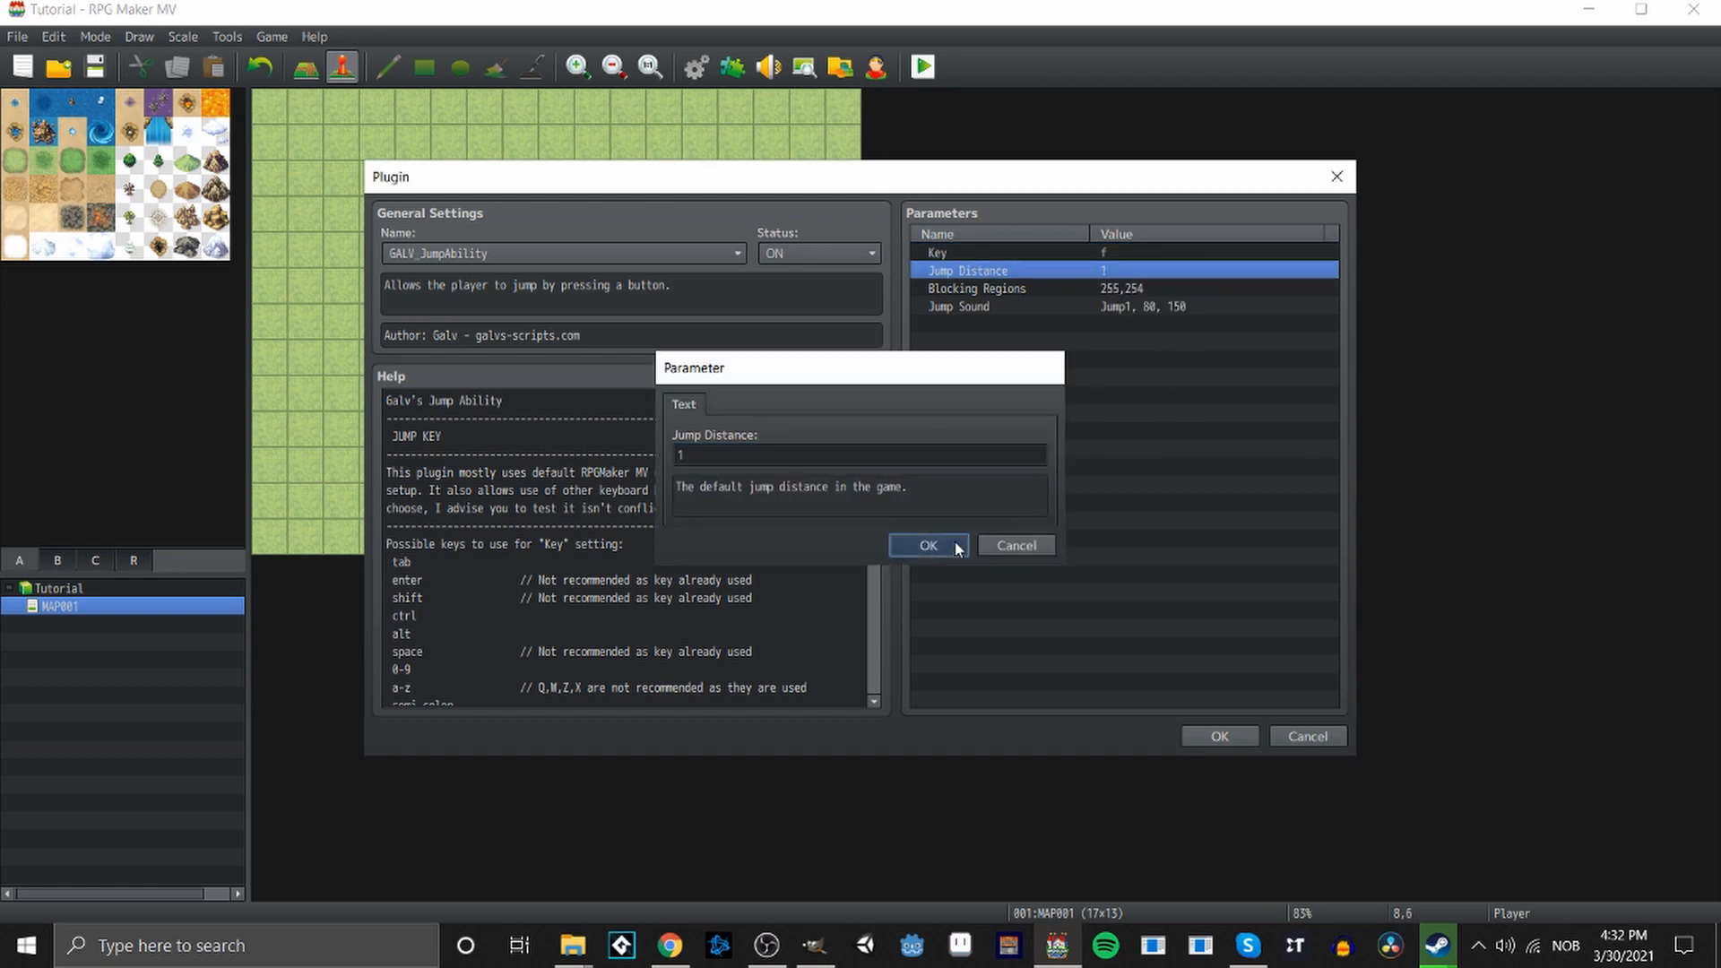
pyautogui.click(926, 545)
pyautogui.click(1222, 737)
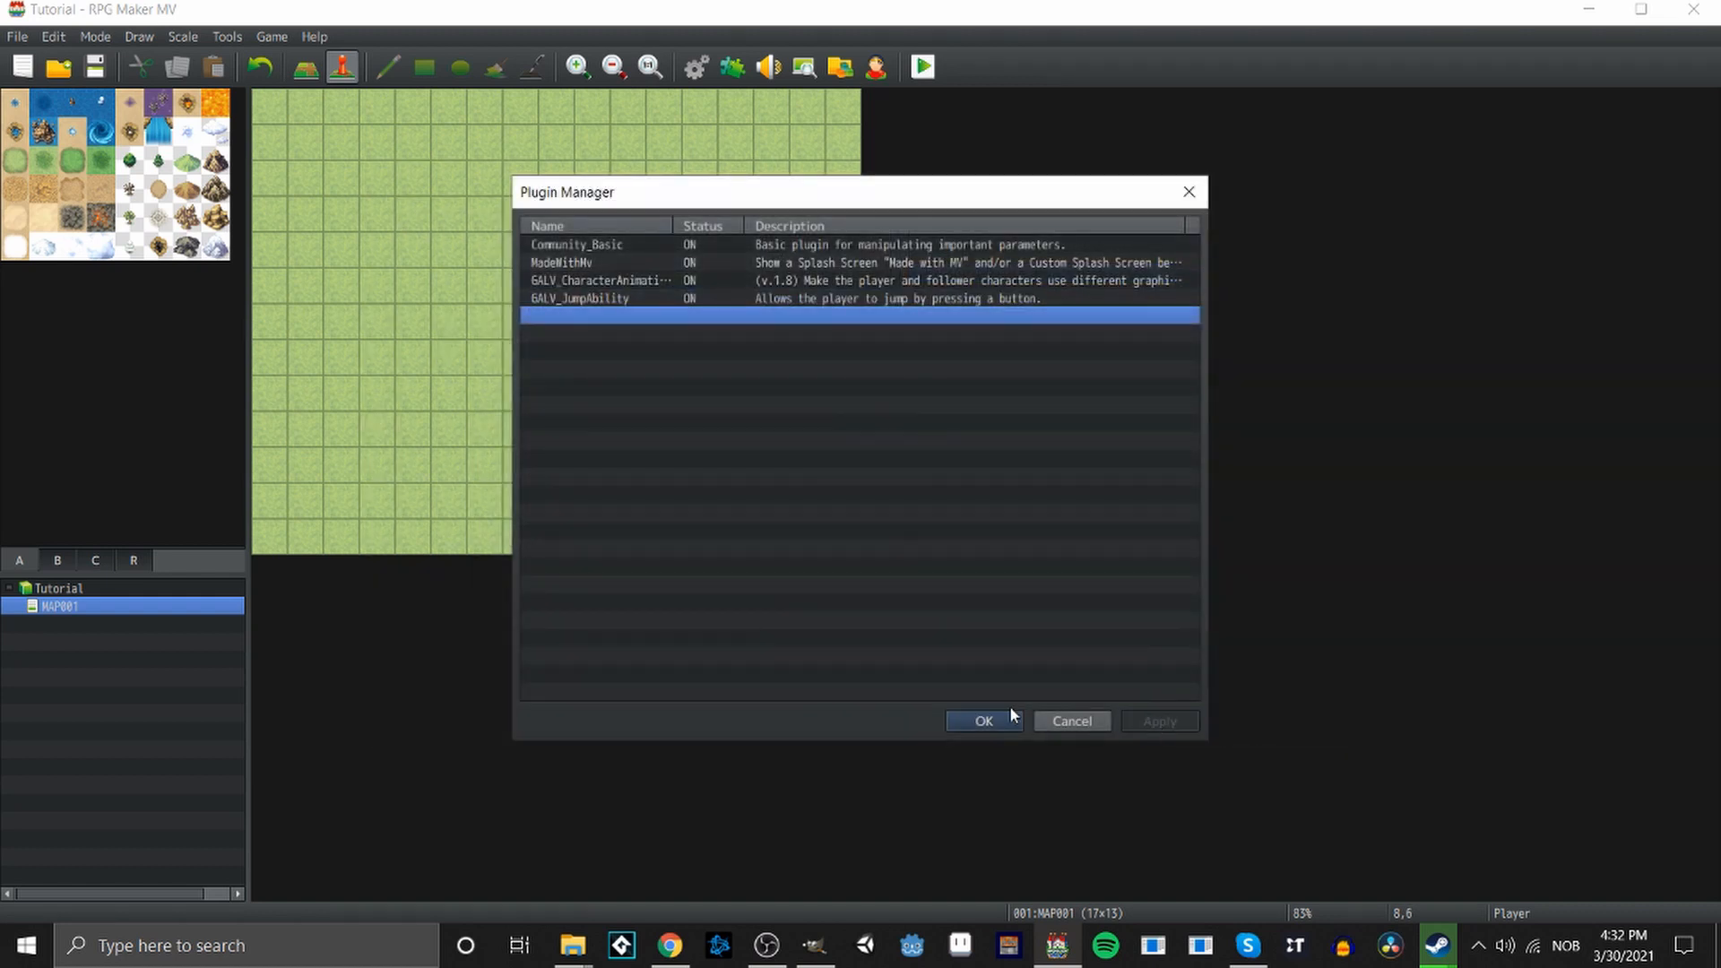
pyautogui.click(961, 718)
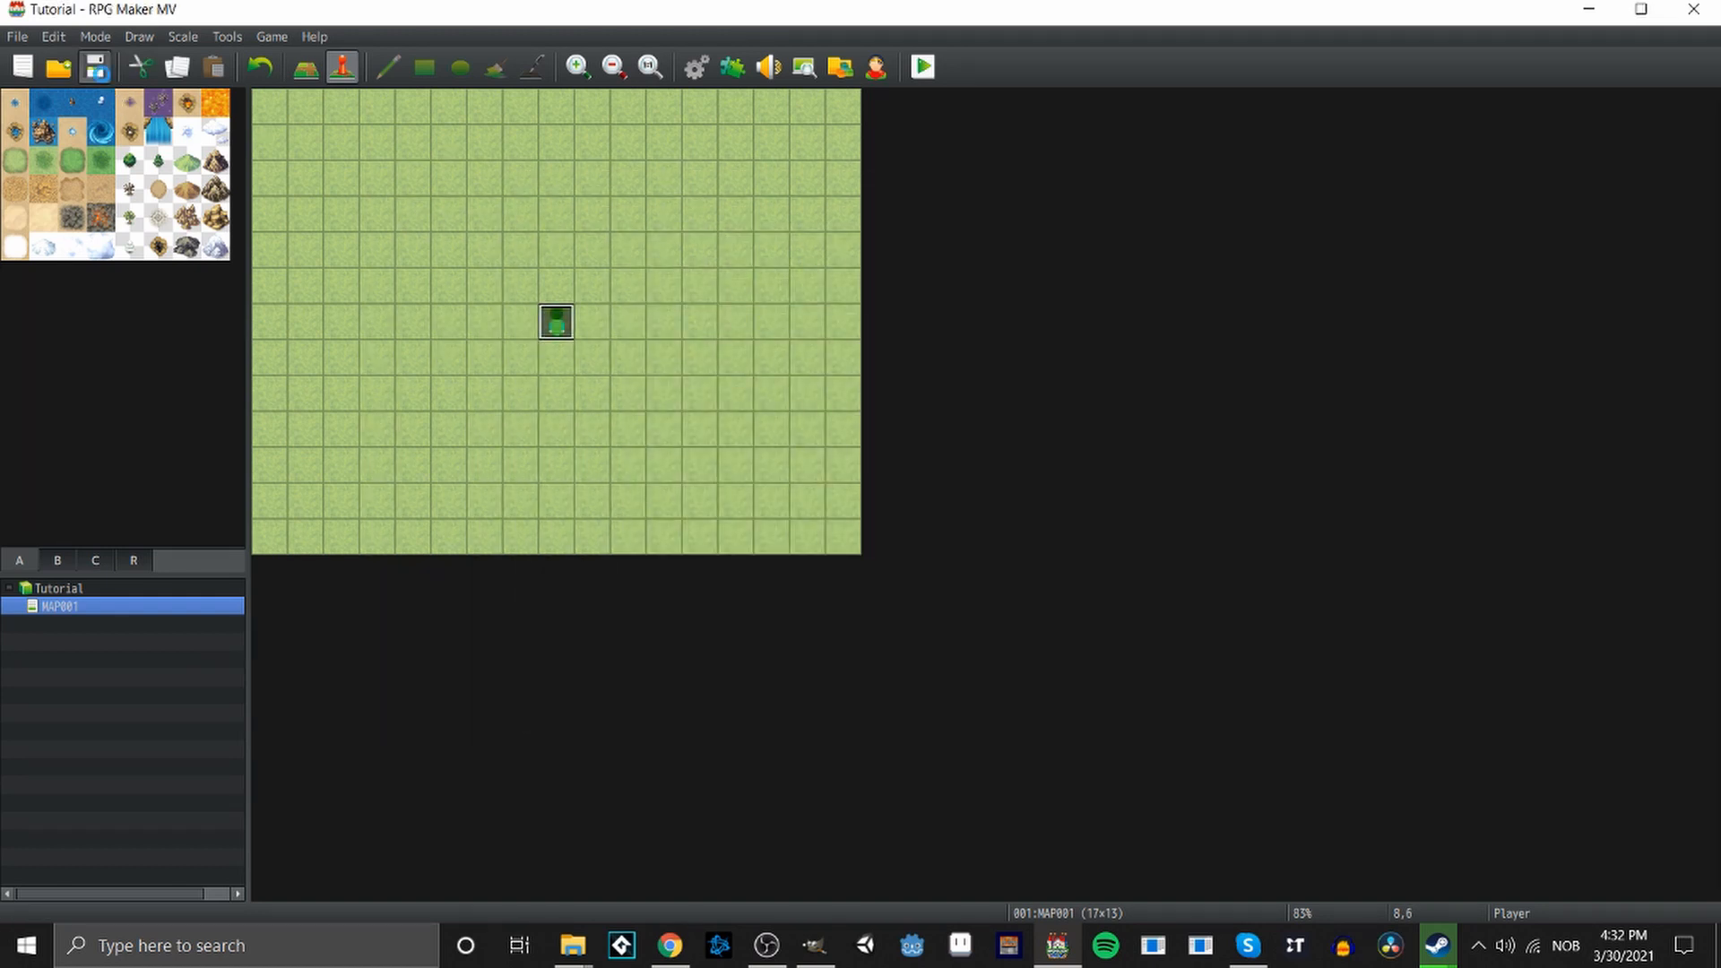
# Switch to GIMP and export the sprite sheet again as animation.png to the Desktop, replacing the existing file.
pyautogui.click(814, 945)
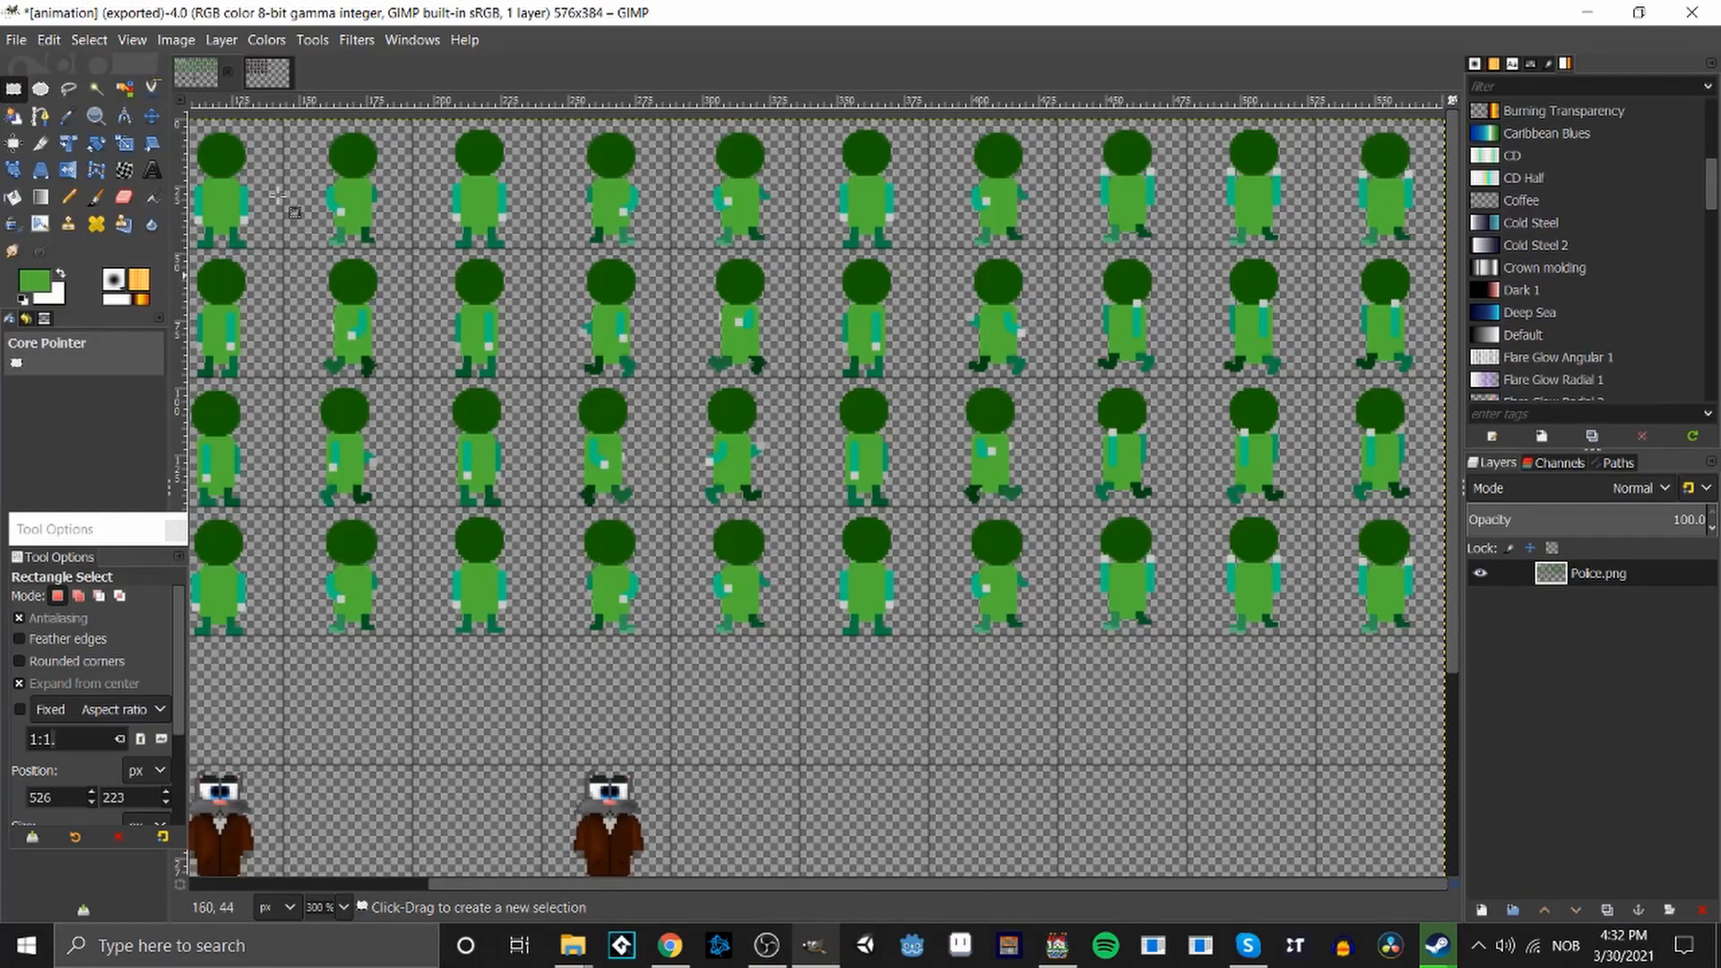
pyautogui.click(5, 43)
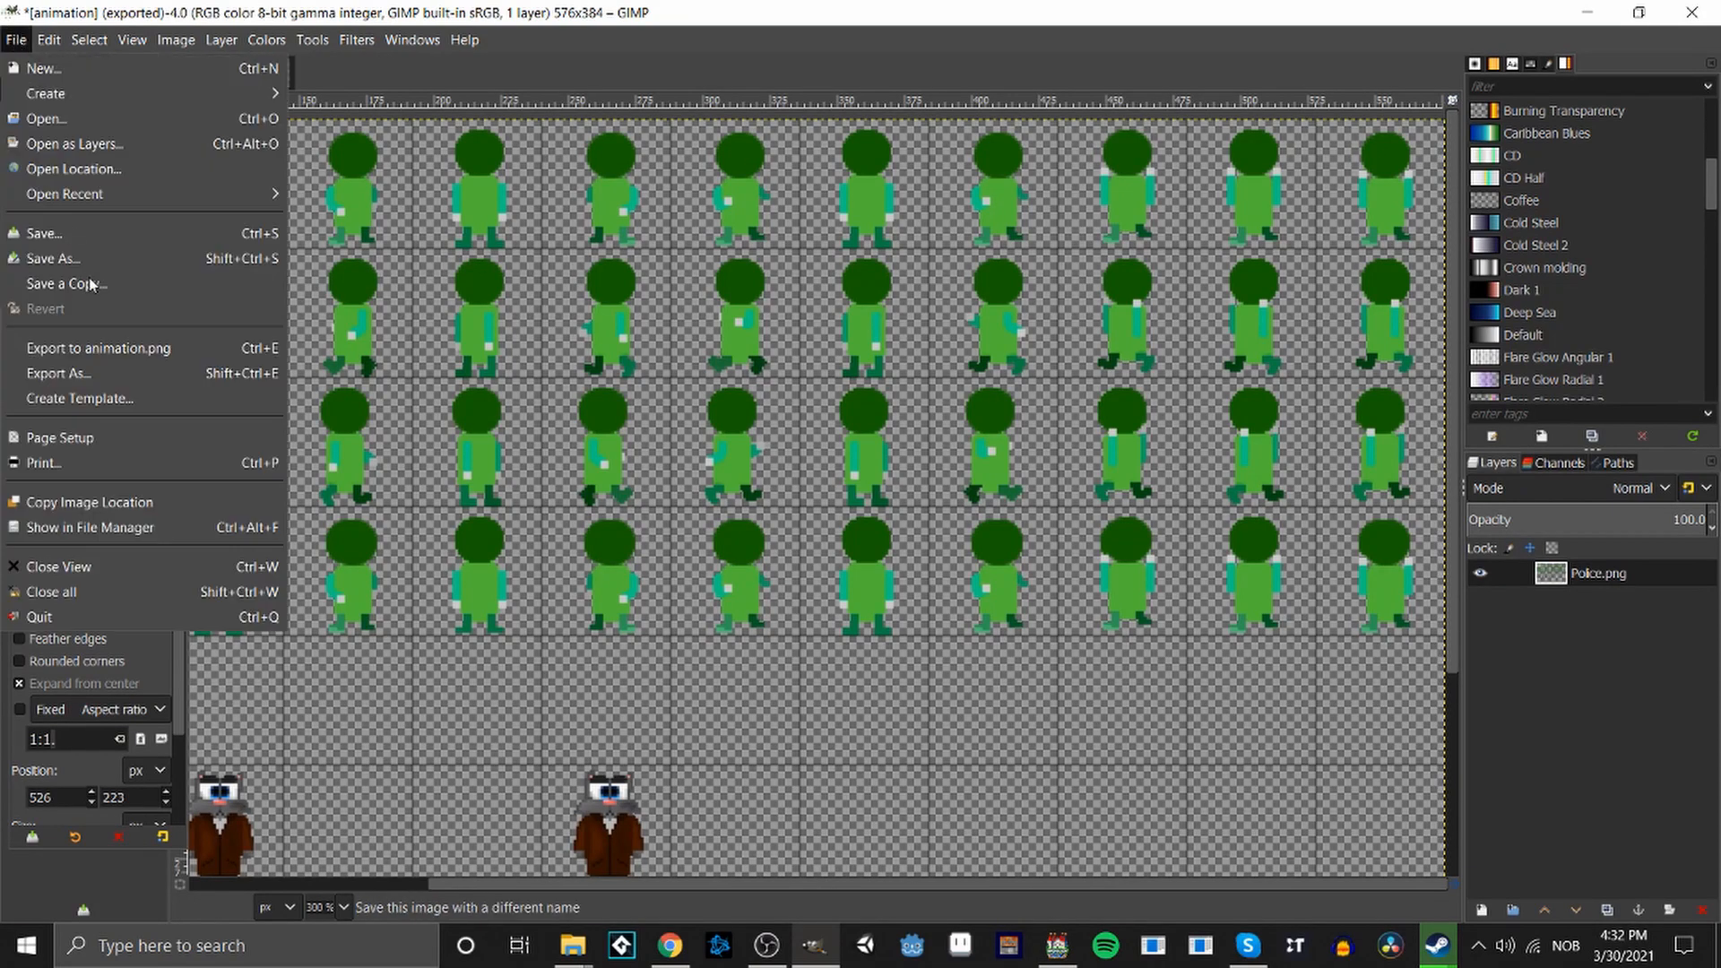
pyautogui.click(97, 376)
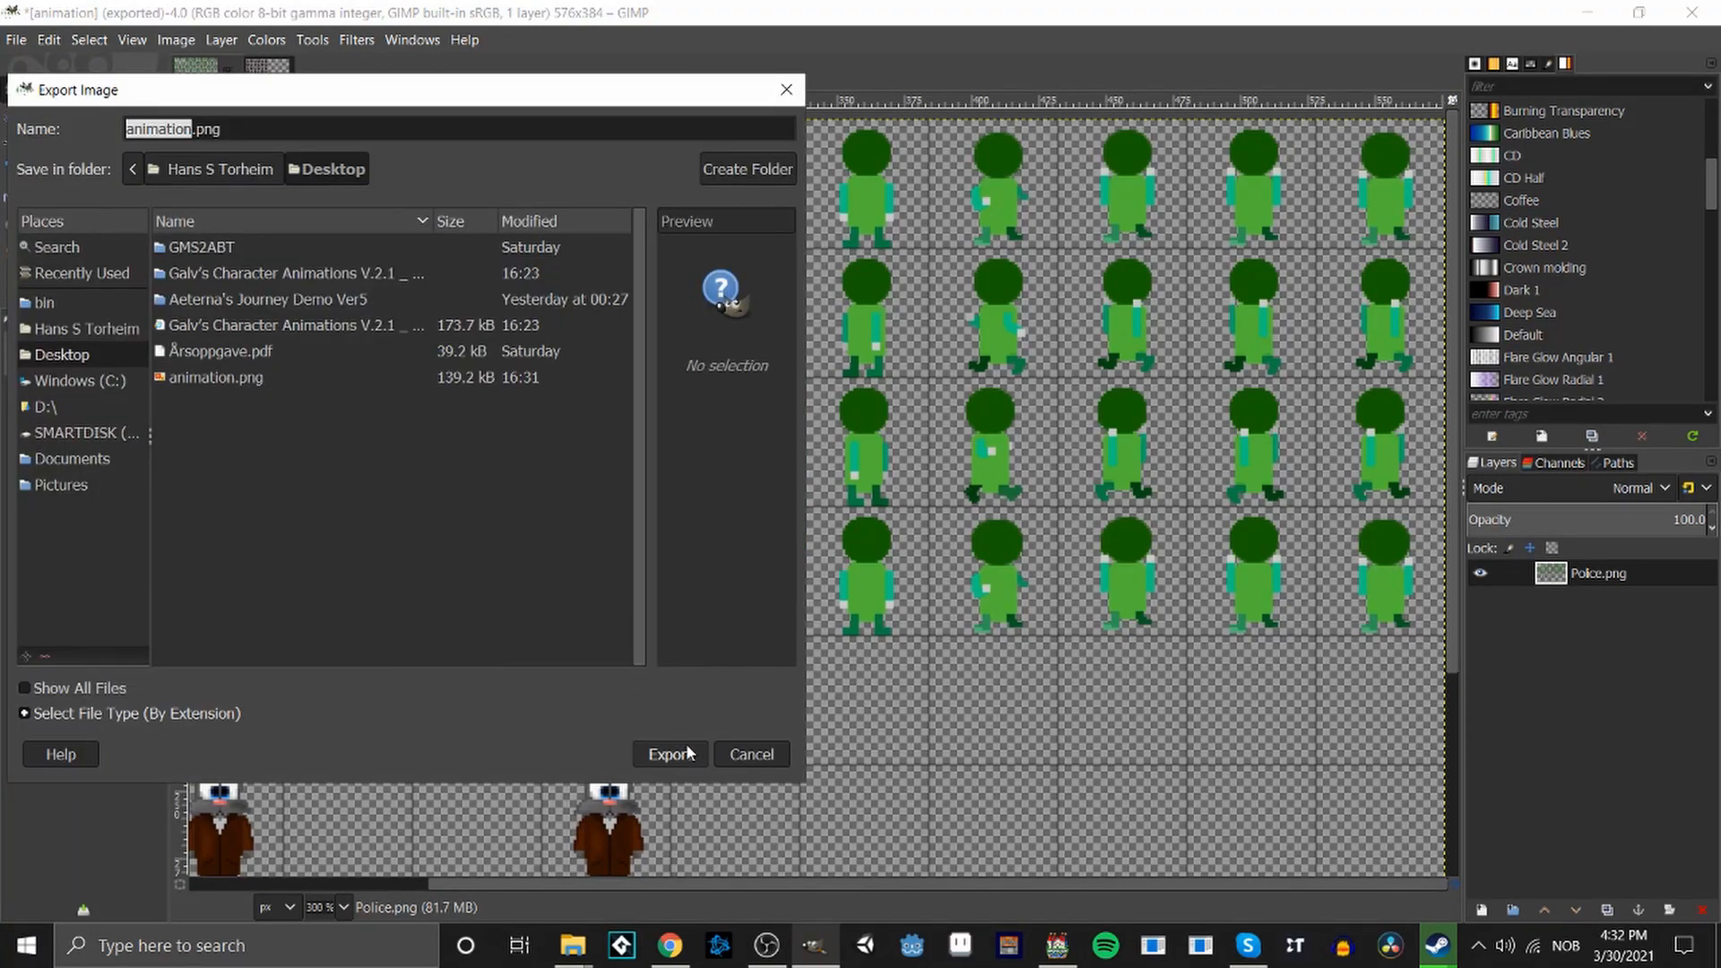
pyautogui.click(243, 377)
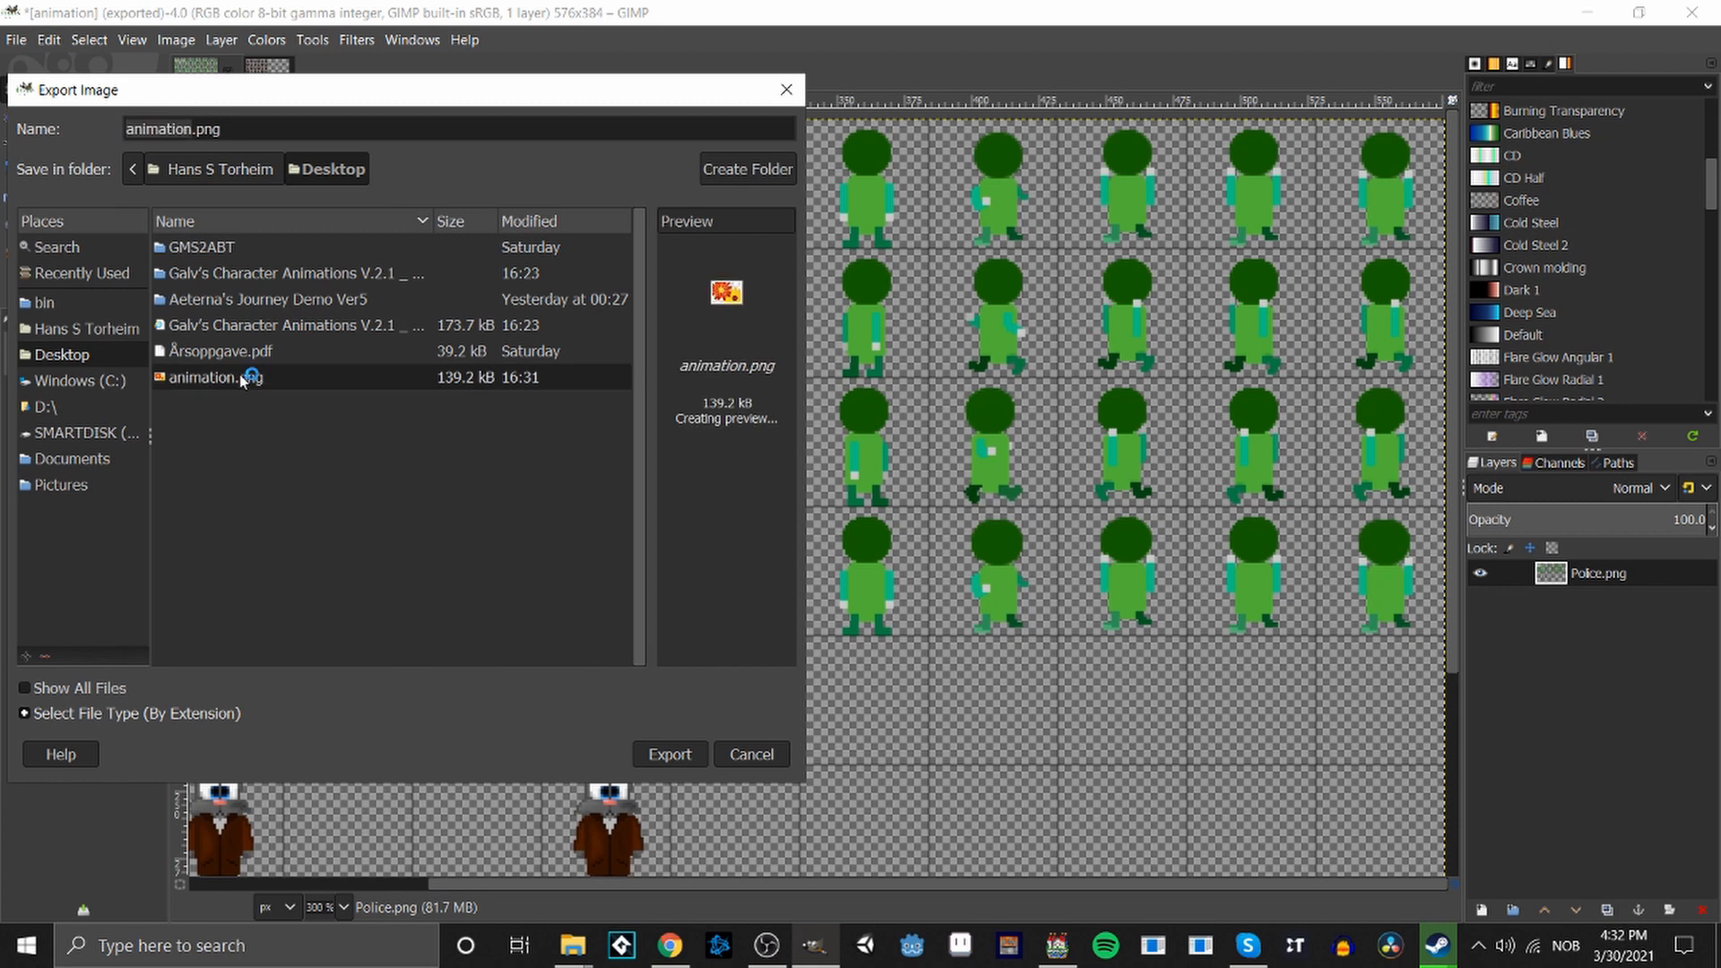
pyautogui.click(670, 754)
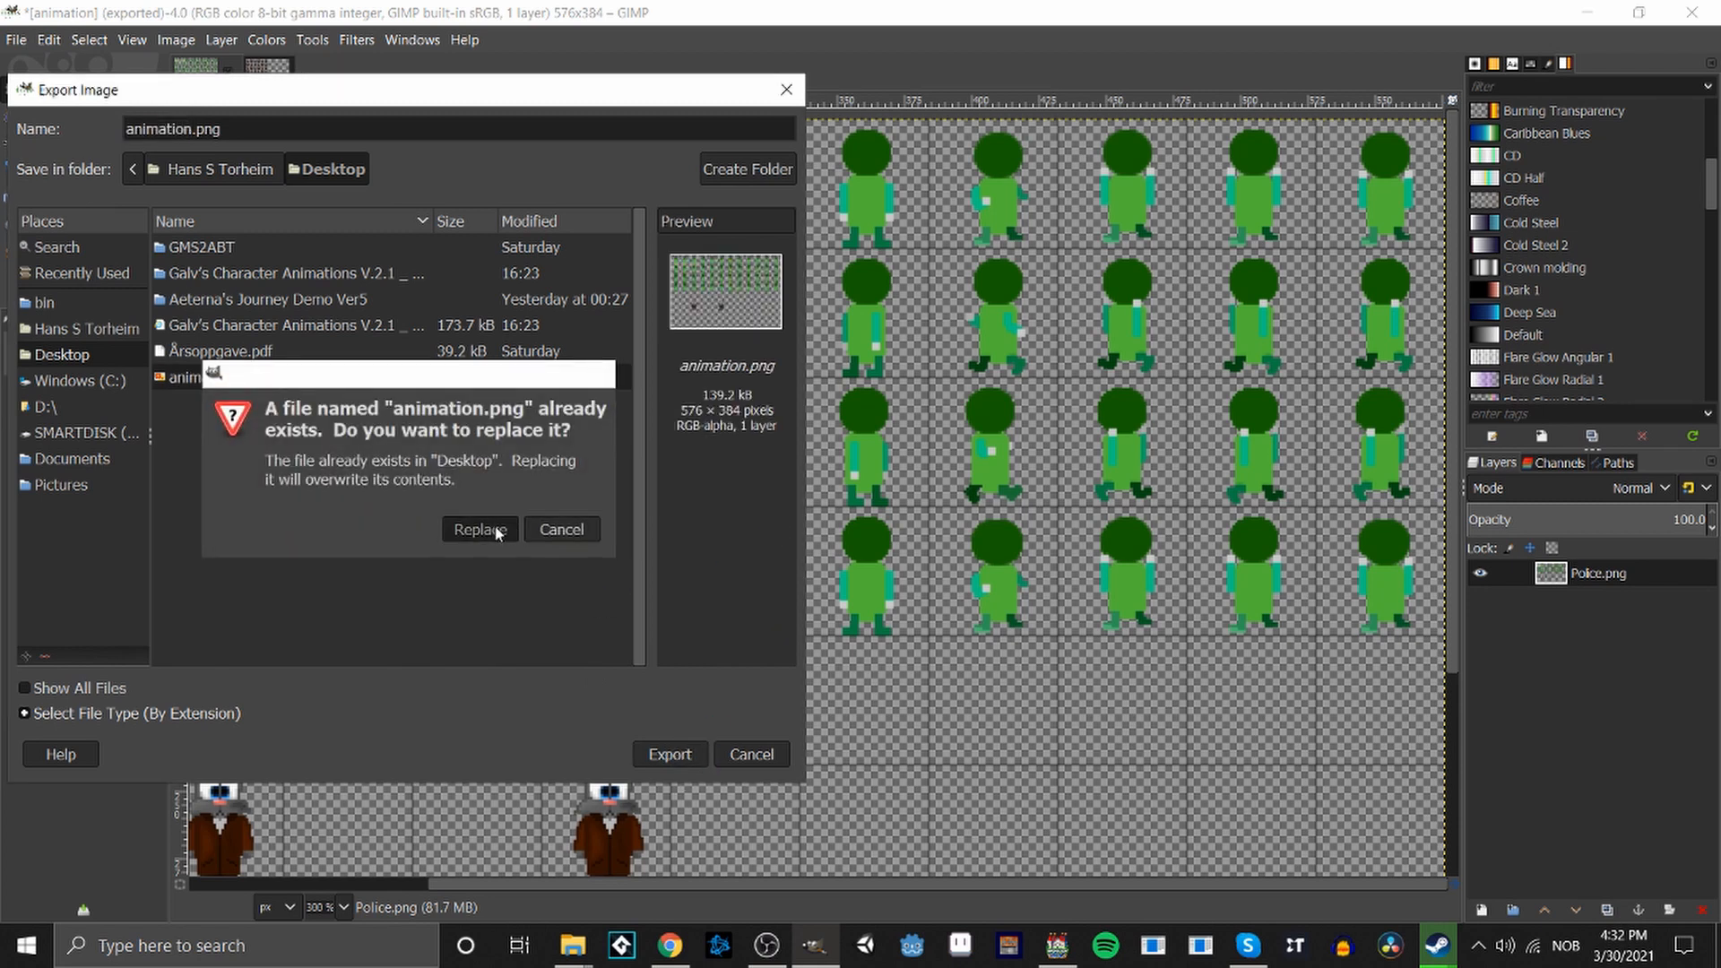
pyautogui.click(480, 528)
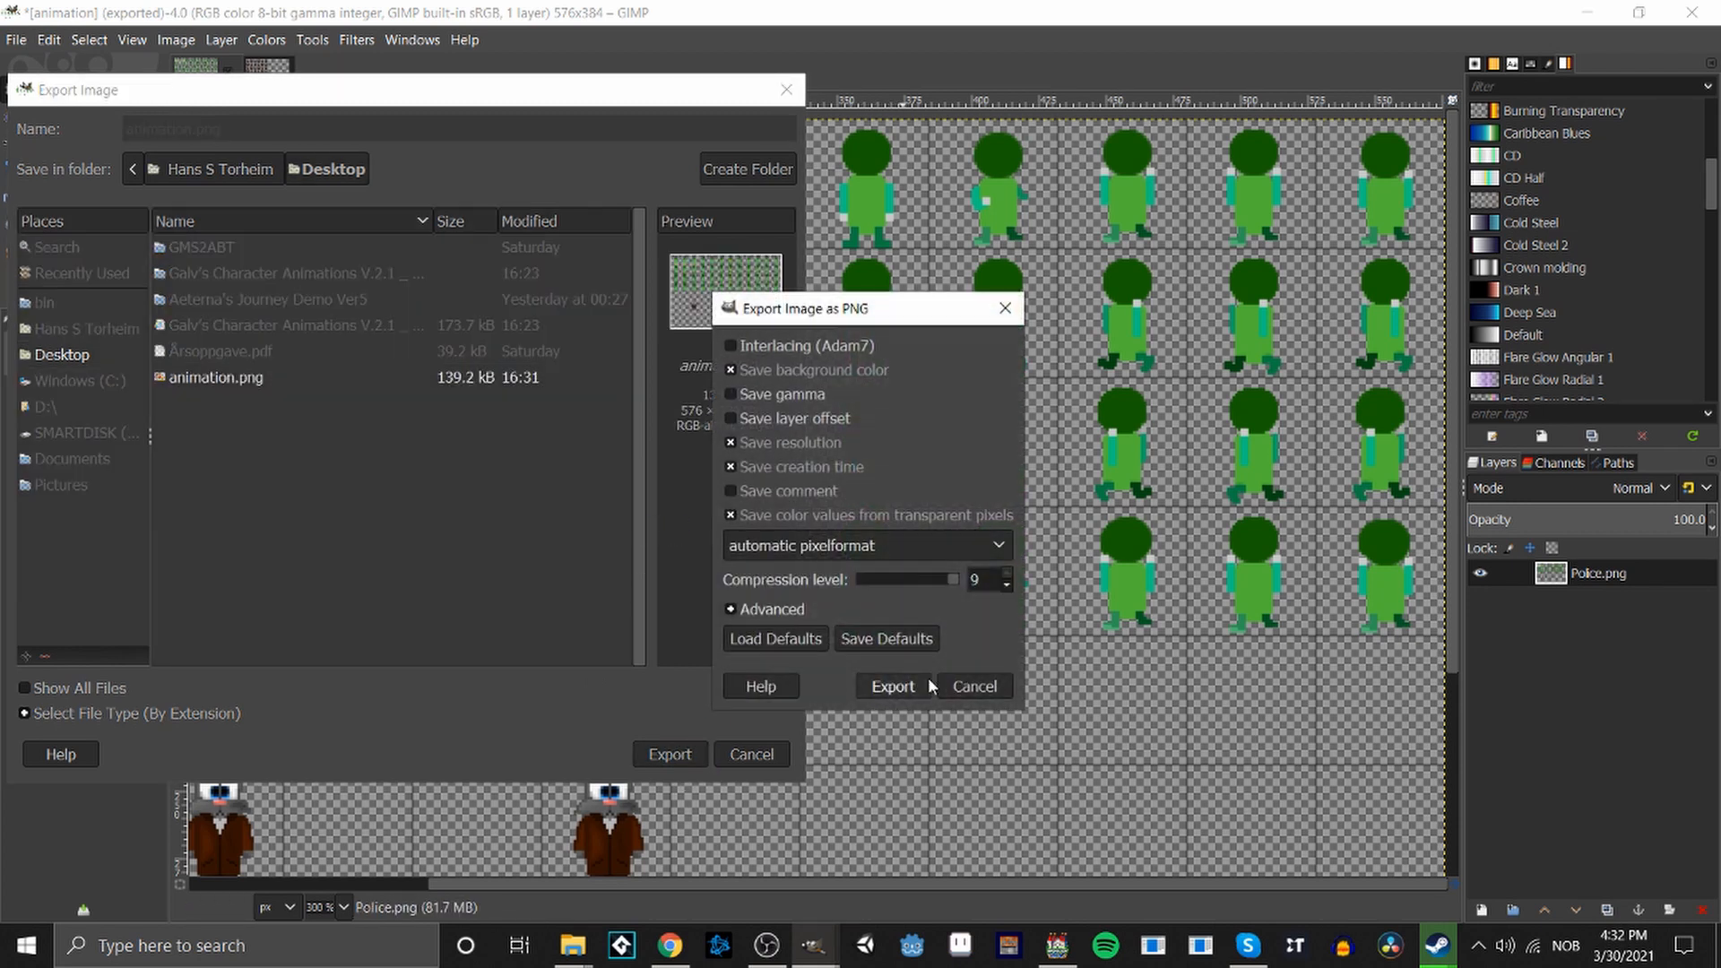
pyautogui.click(892, 683)
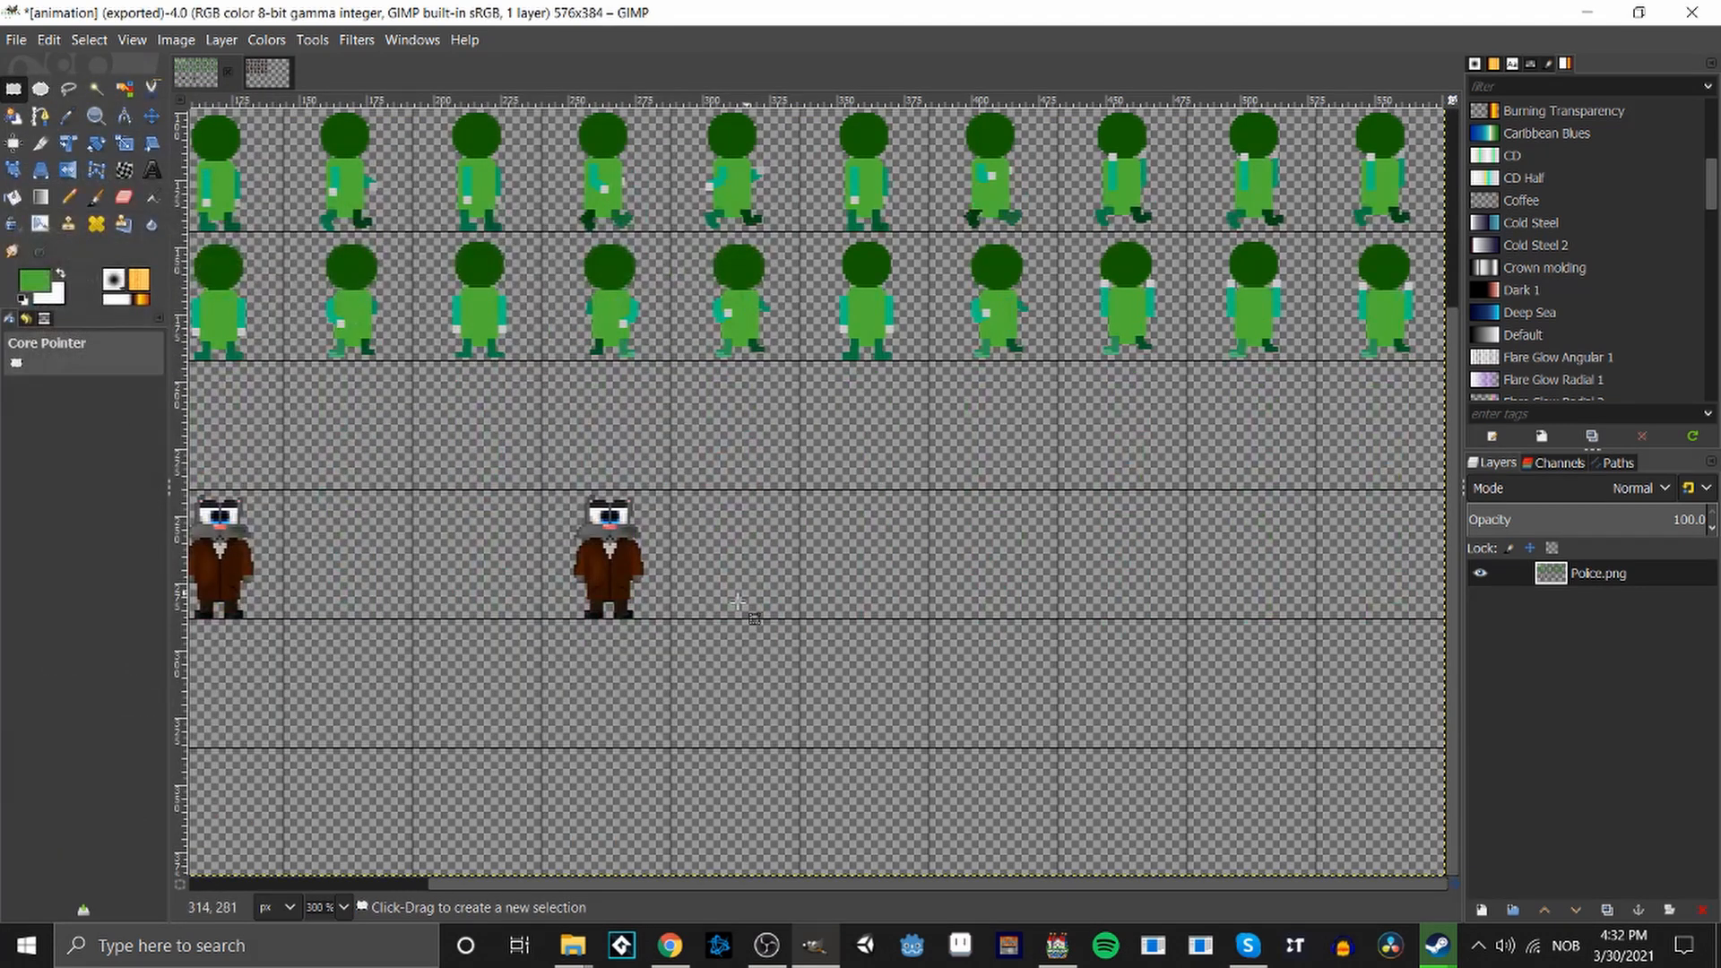
# Delete the two brown-suited reference characters from the row below the green sprites and clear the selection.
pyautogui.moveTo(638, 883); pyautogui.dragTo(459, 862)
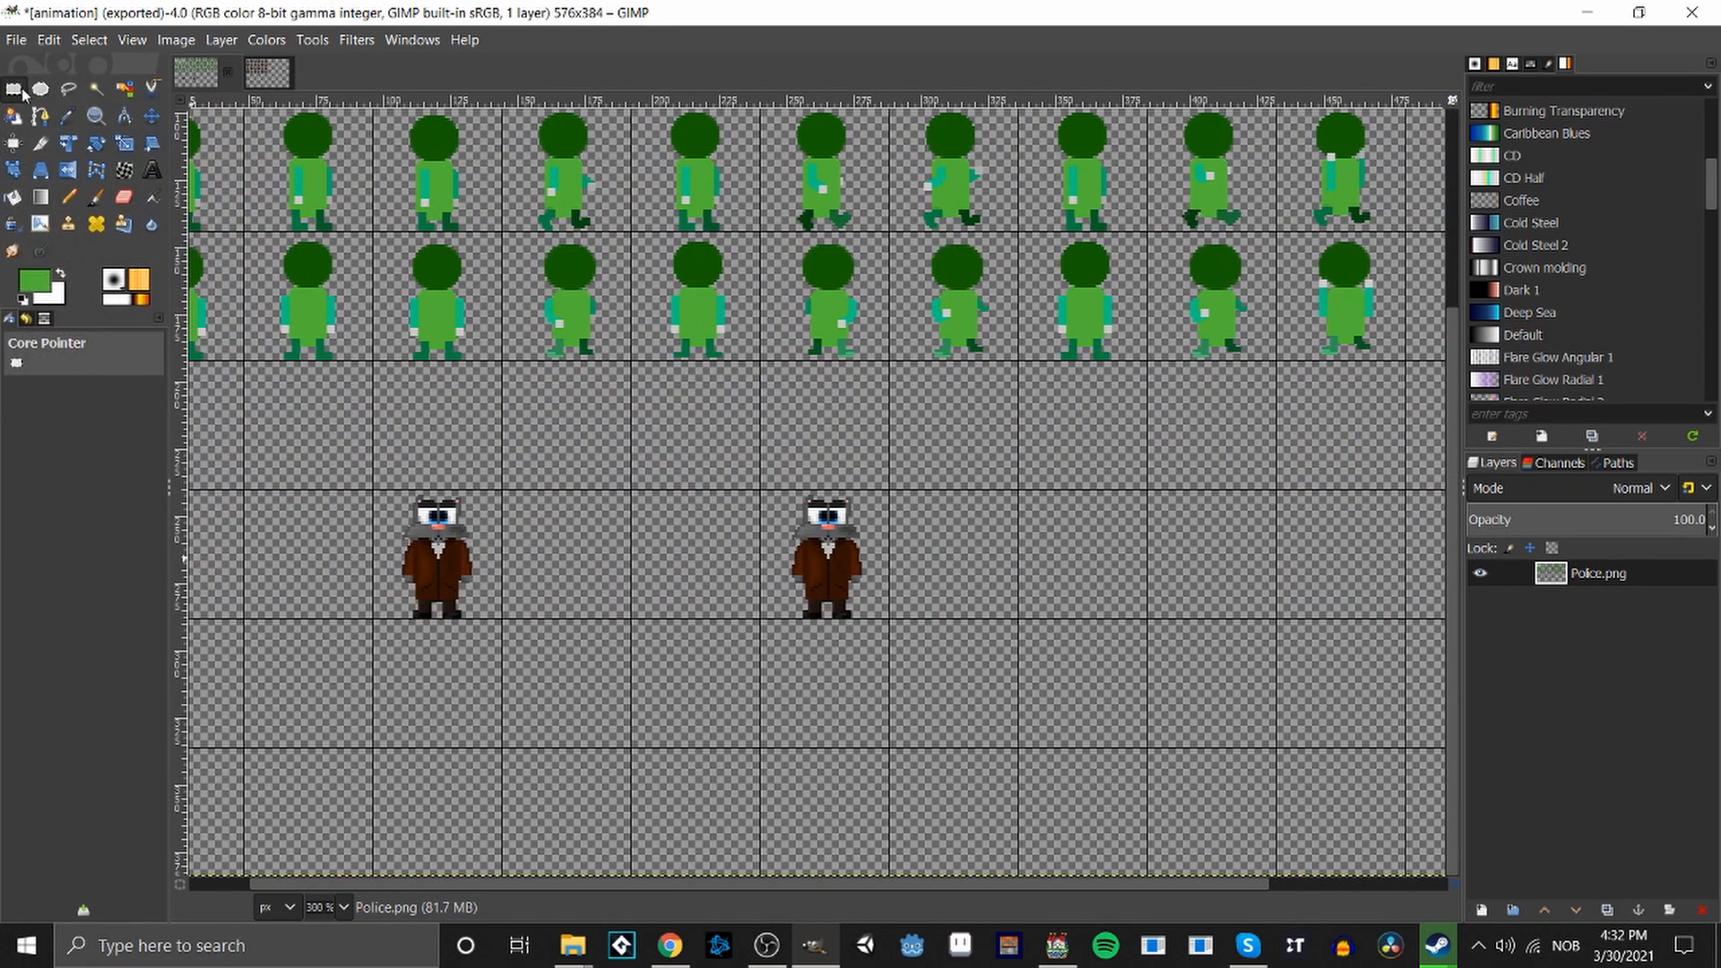
pyautogui.moveTo(318, 440); pyautogui.dragTo(773, 616)
pyautogui.moveTo(611, 430); pyautogui.dragTo(856, 640)
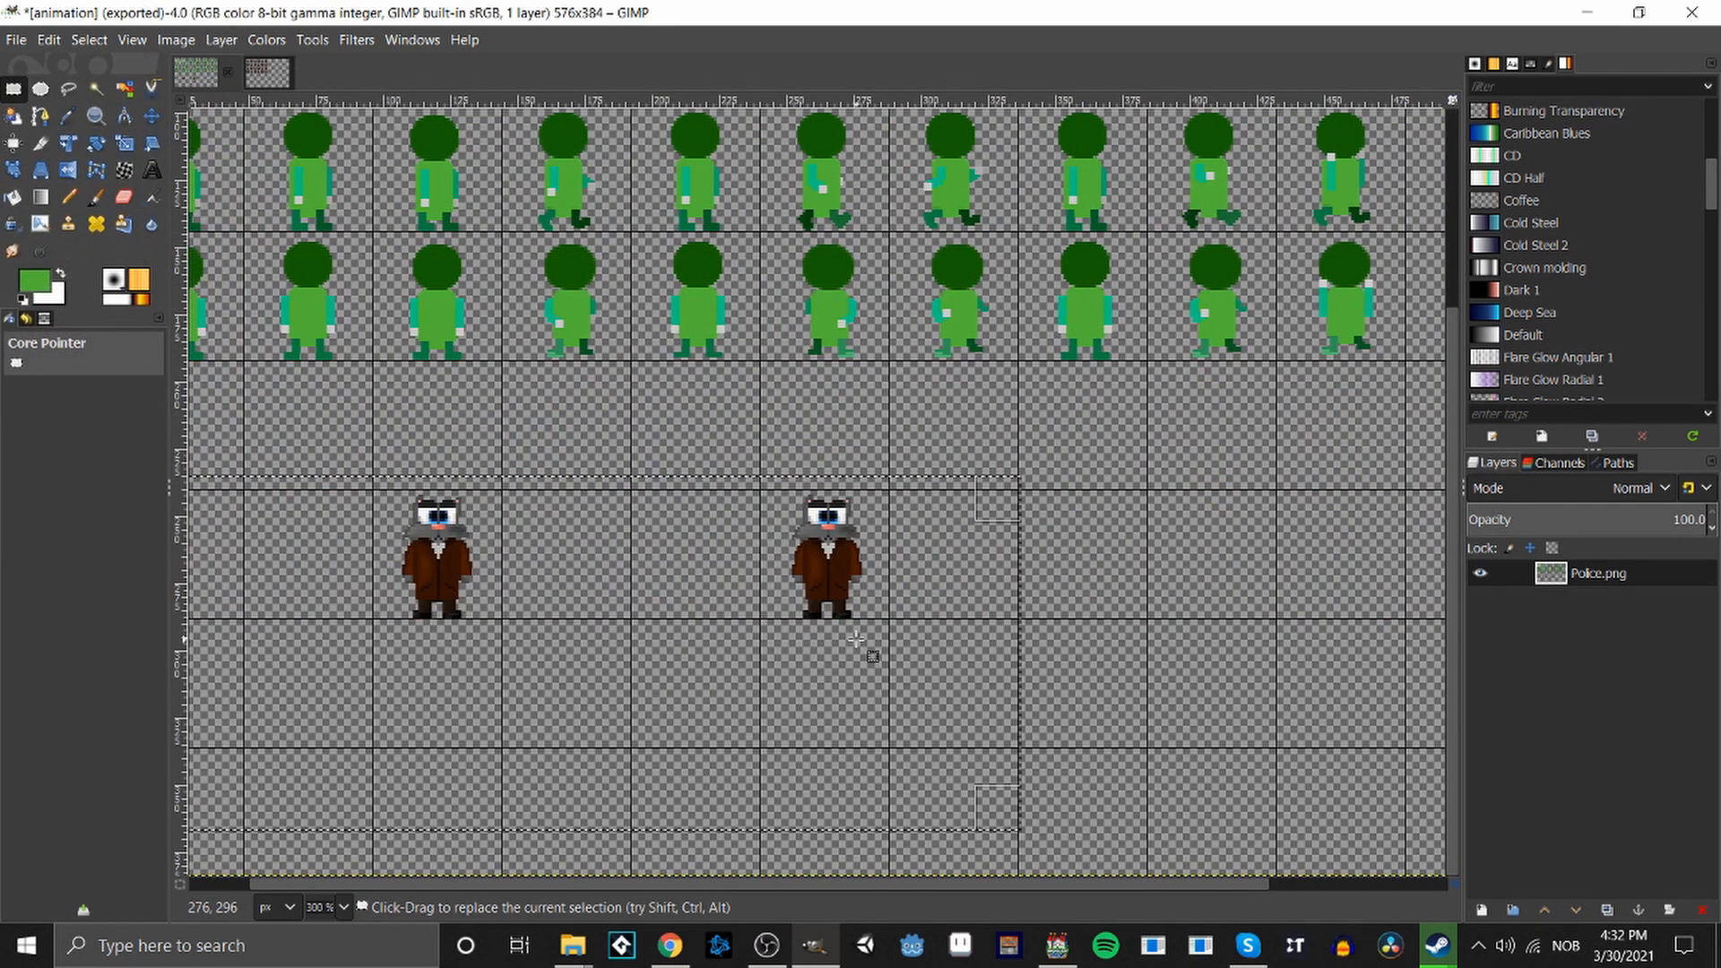
pyautogui.press('Delete')
pyautogui.click(1206, 621)
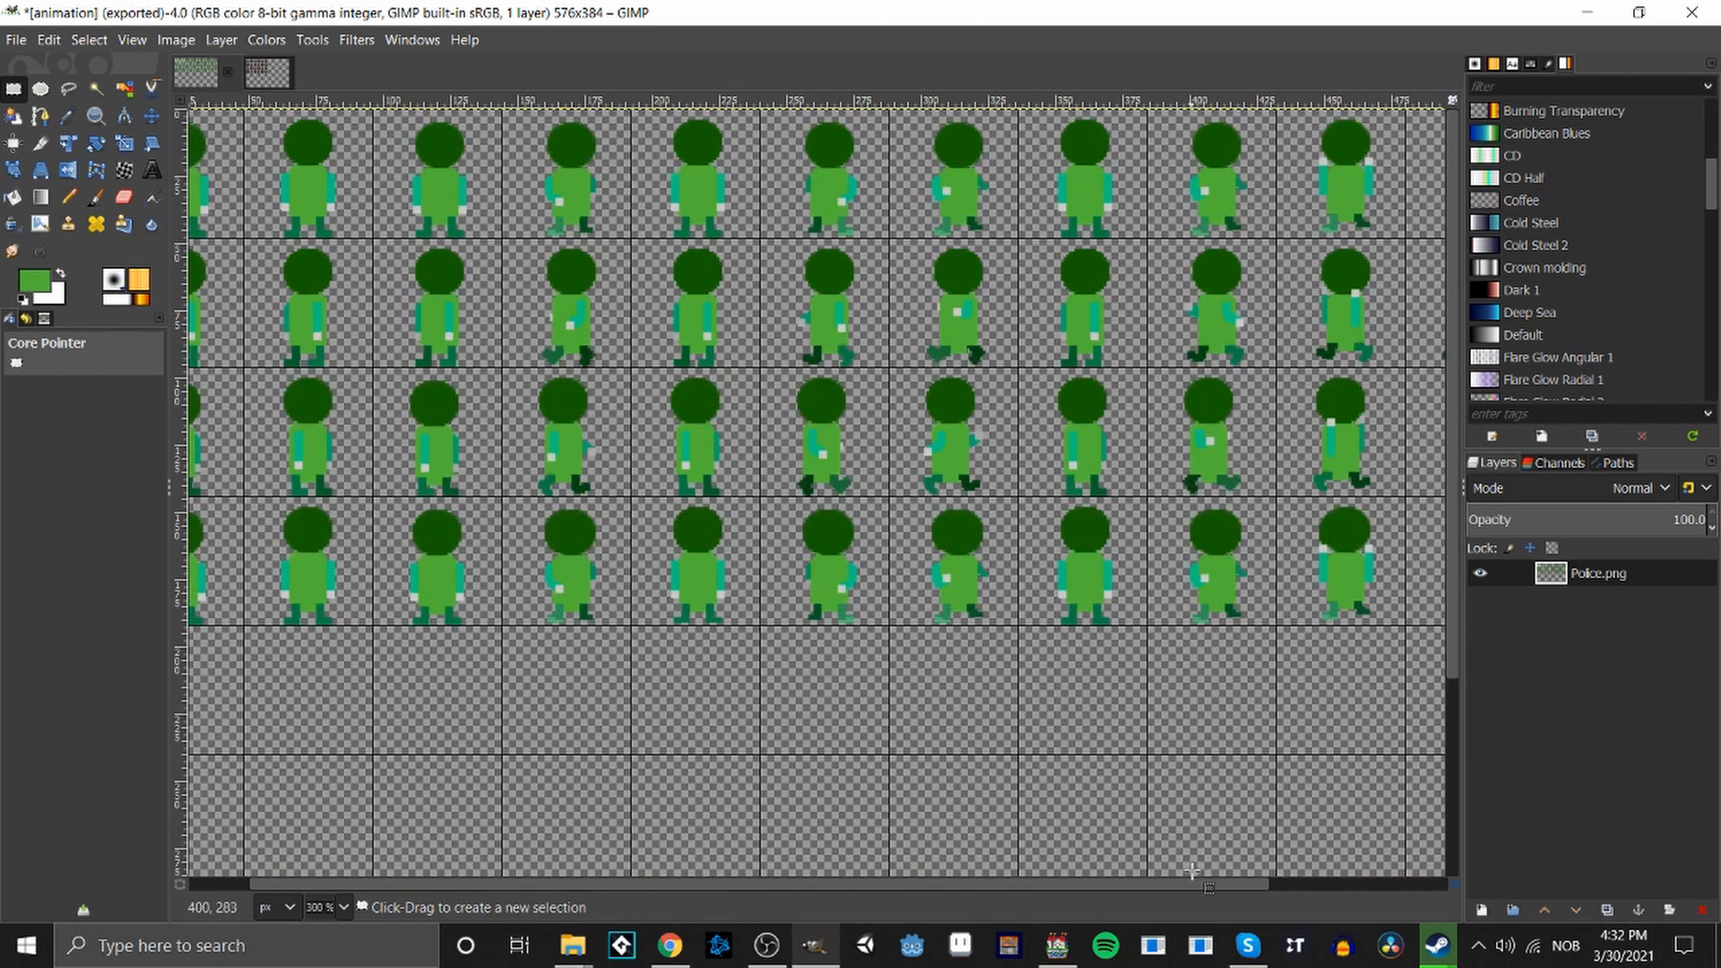
pyautogui.moveTo(1196, 883); pyautogui.dragTo(1436, 912)
# Export the cleaned sprite sheet as animation.png to the Desktop, replacing the existing file.
pyautogui.click(14, 32)
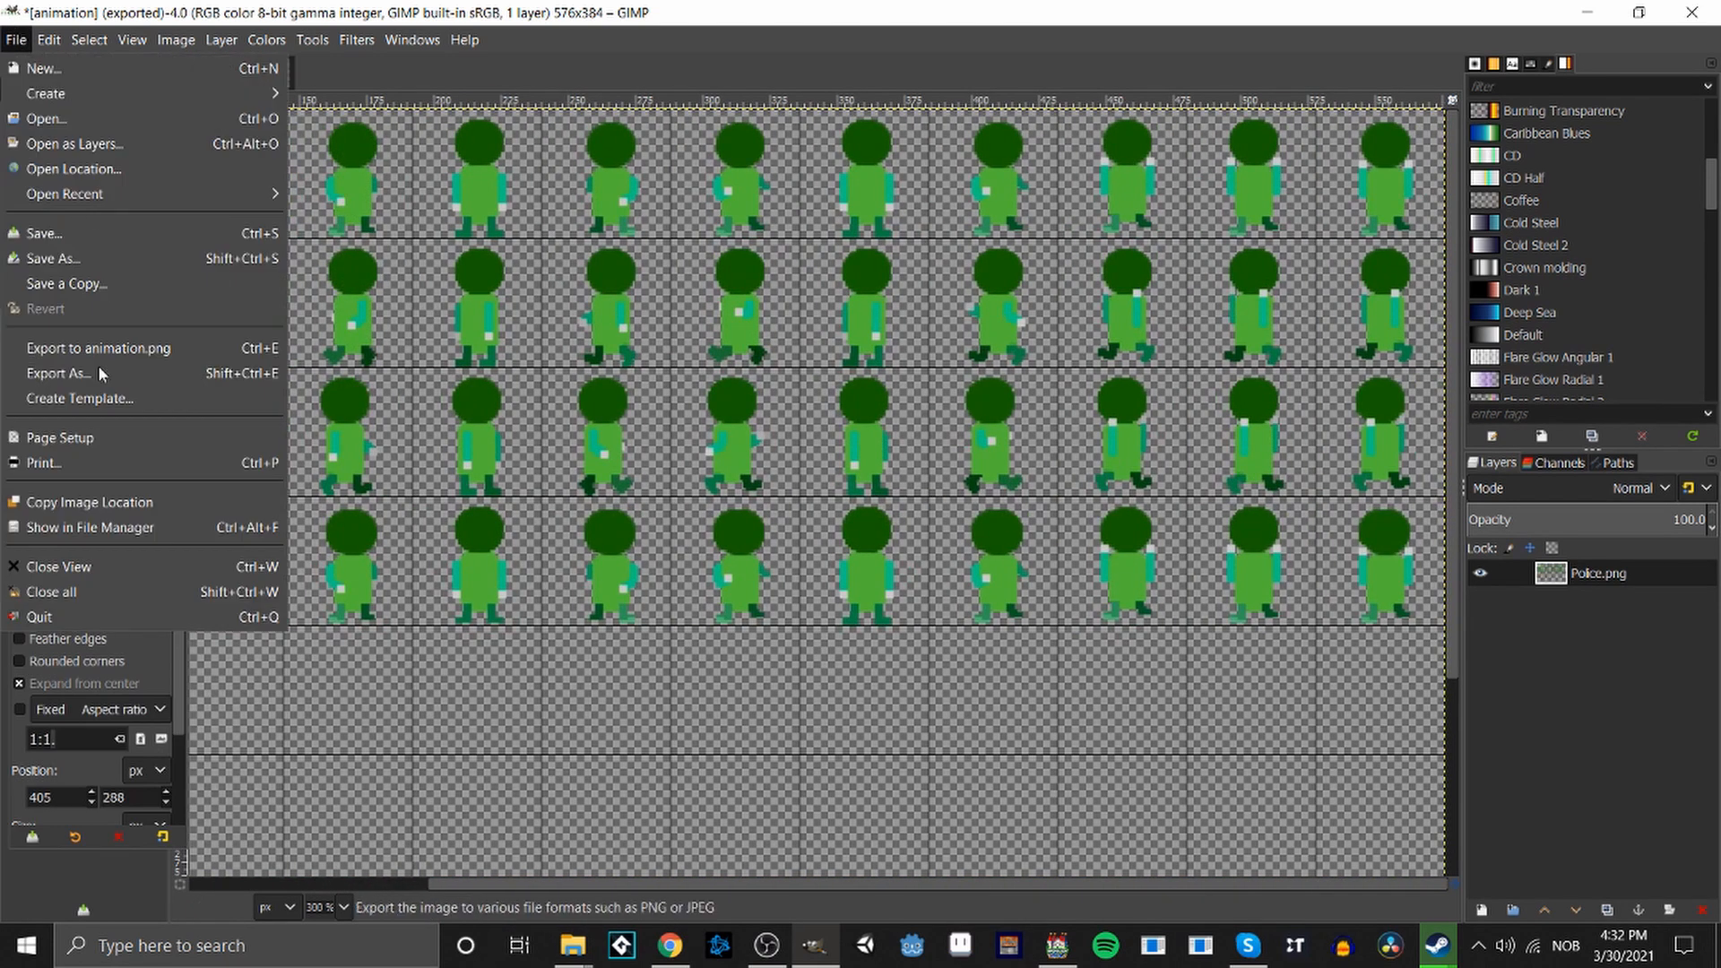
pyautogui.click(106, 371)
pyautogui.click(681, 760)
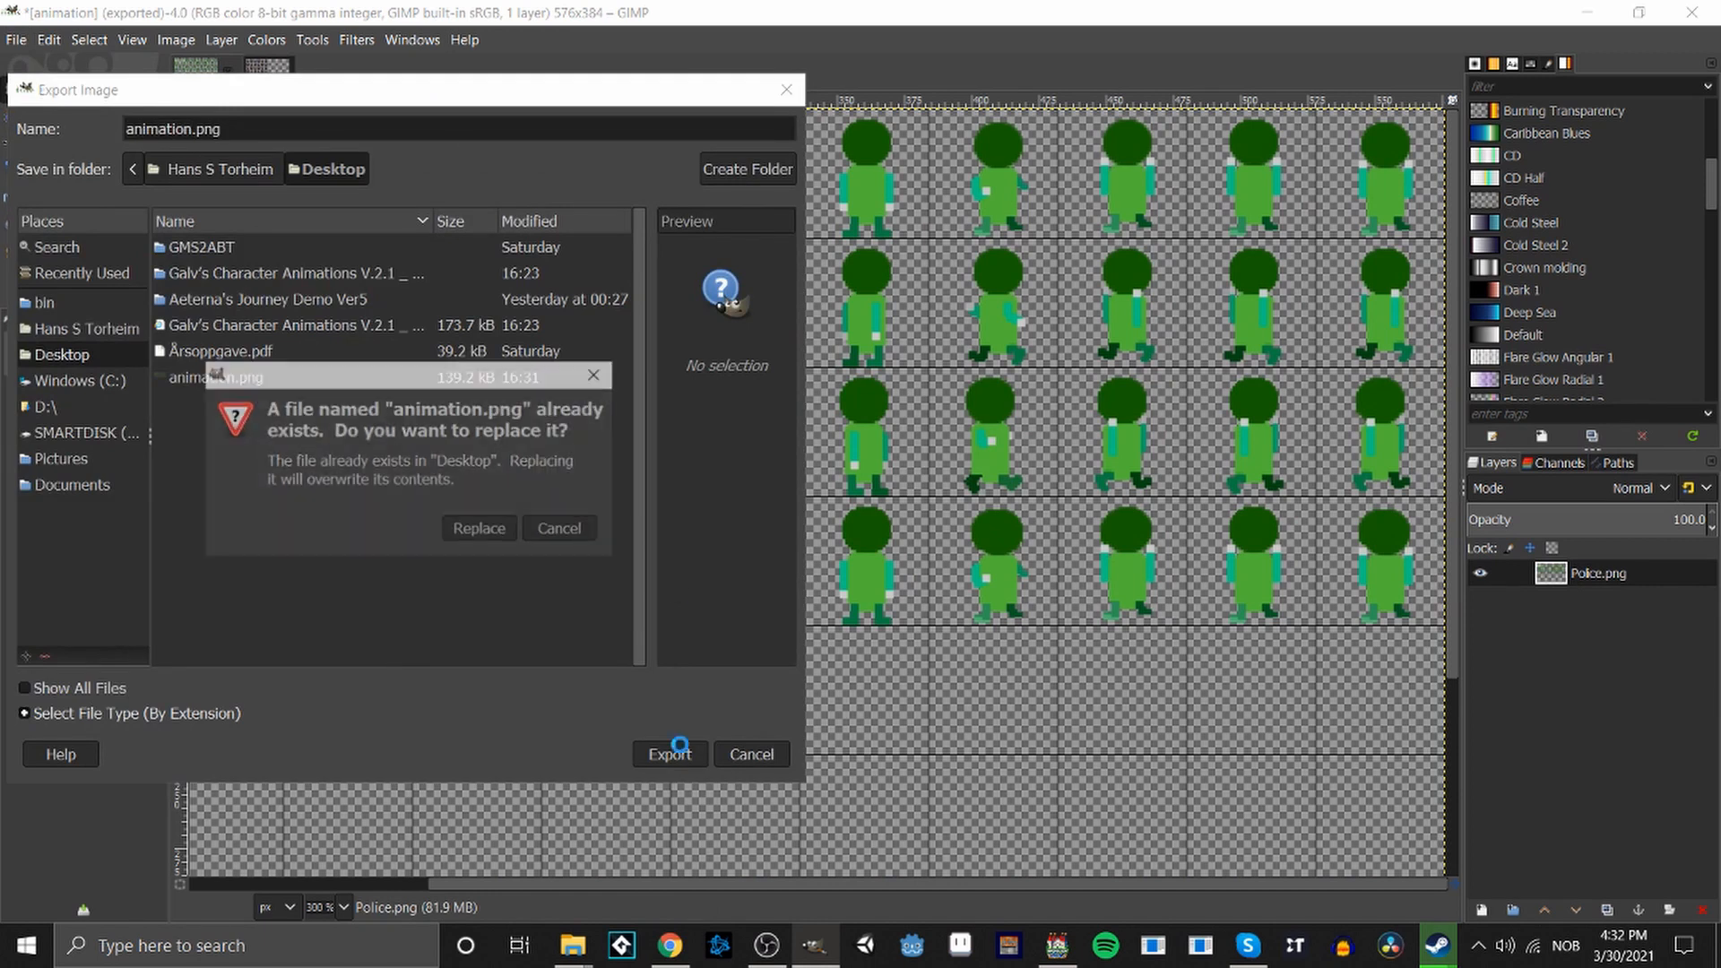
pyautogui.click(453, 527)
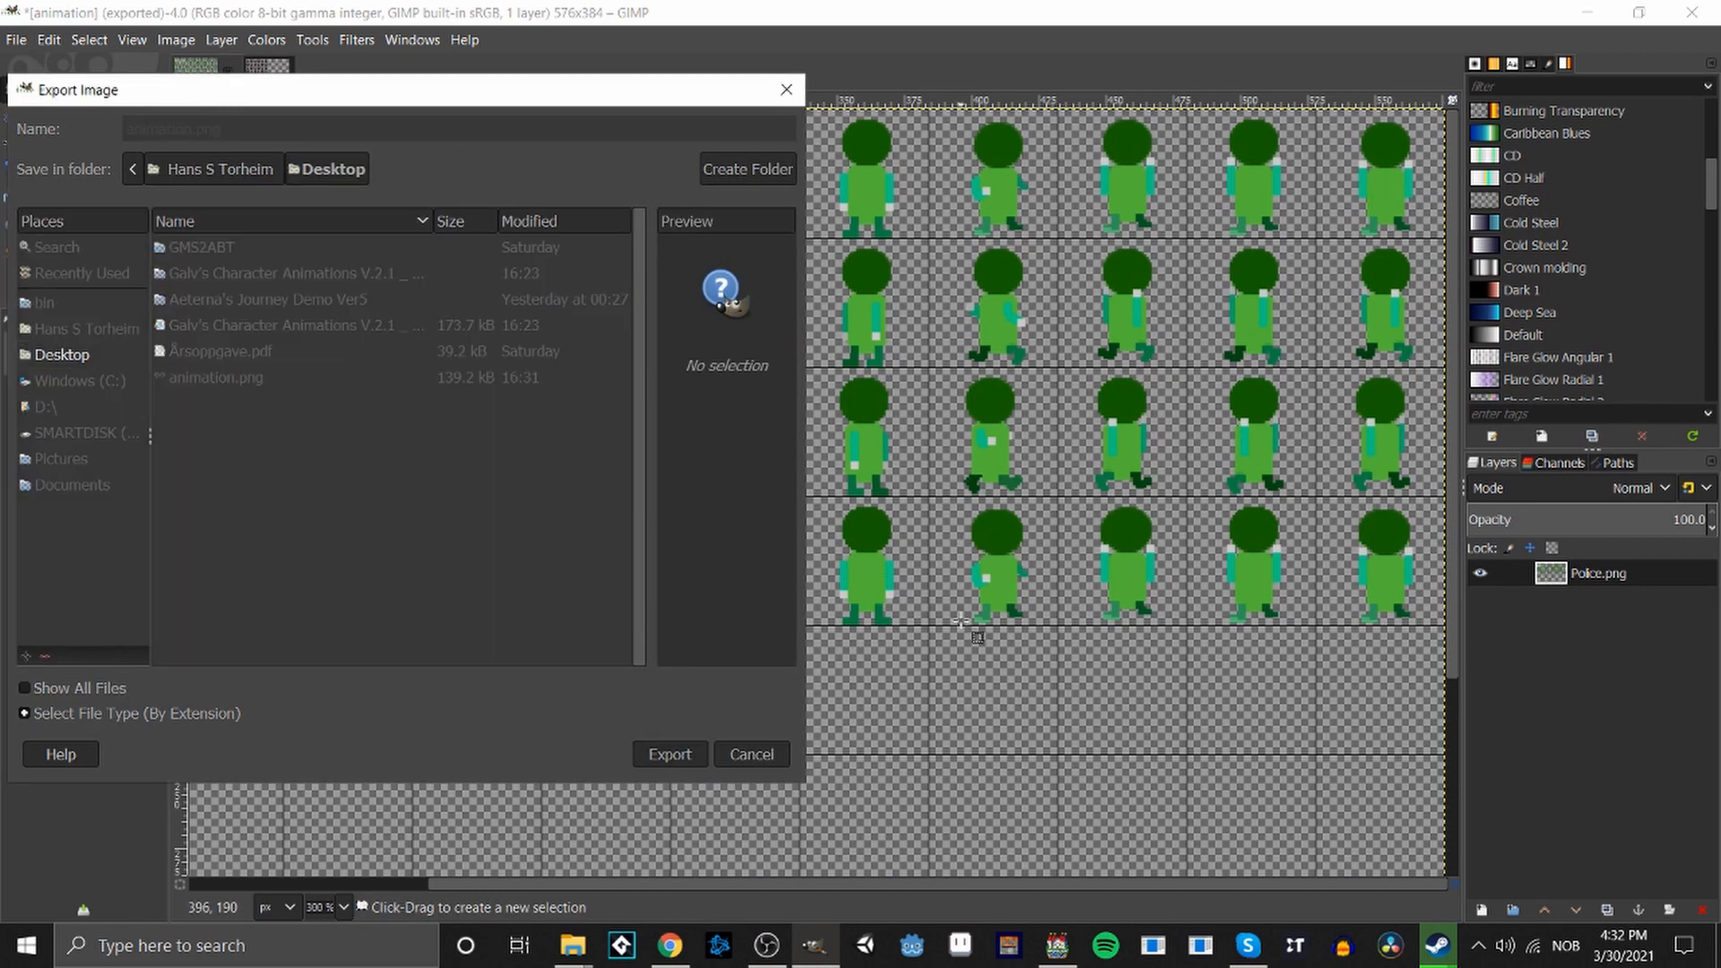
pyautogui.click(933, 681)
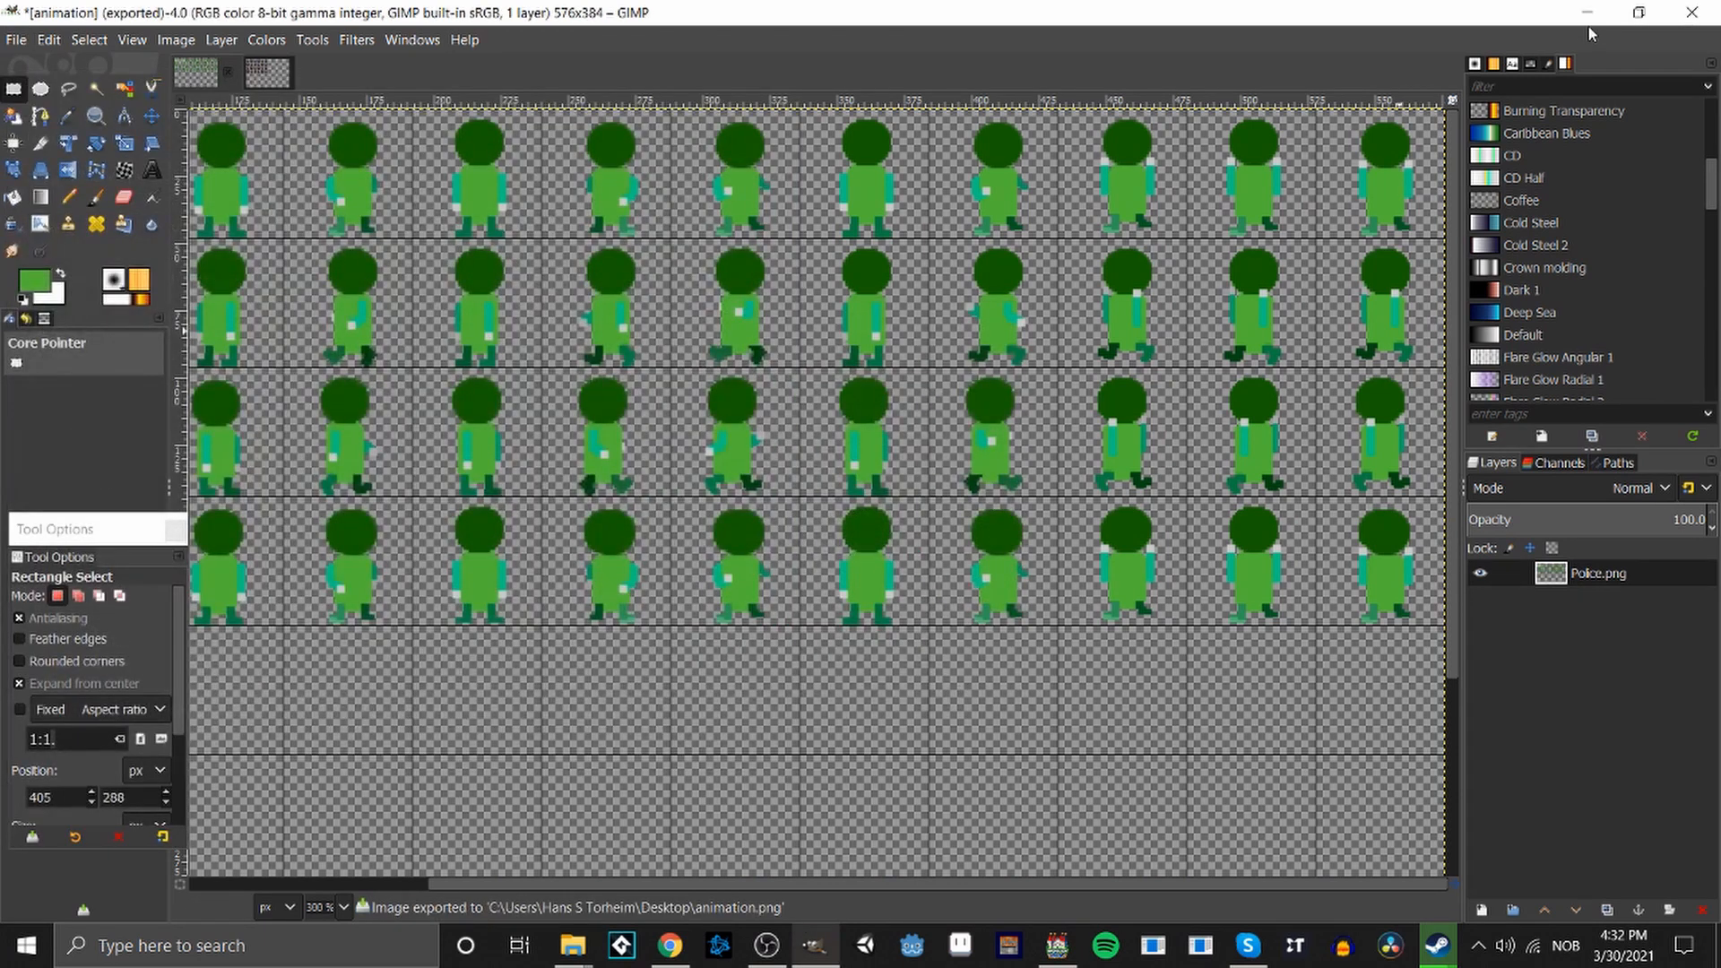
# Minimize all open windows to reach the desktop and select the exported animation file there.
pyautogui.click(1587, 18)
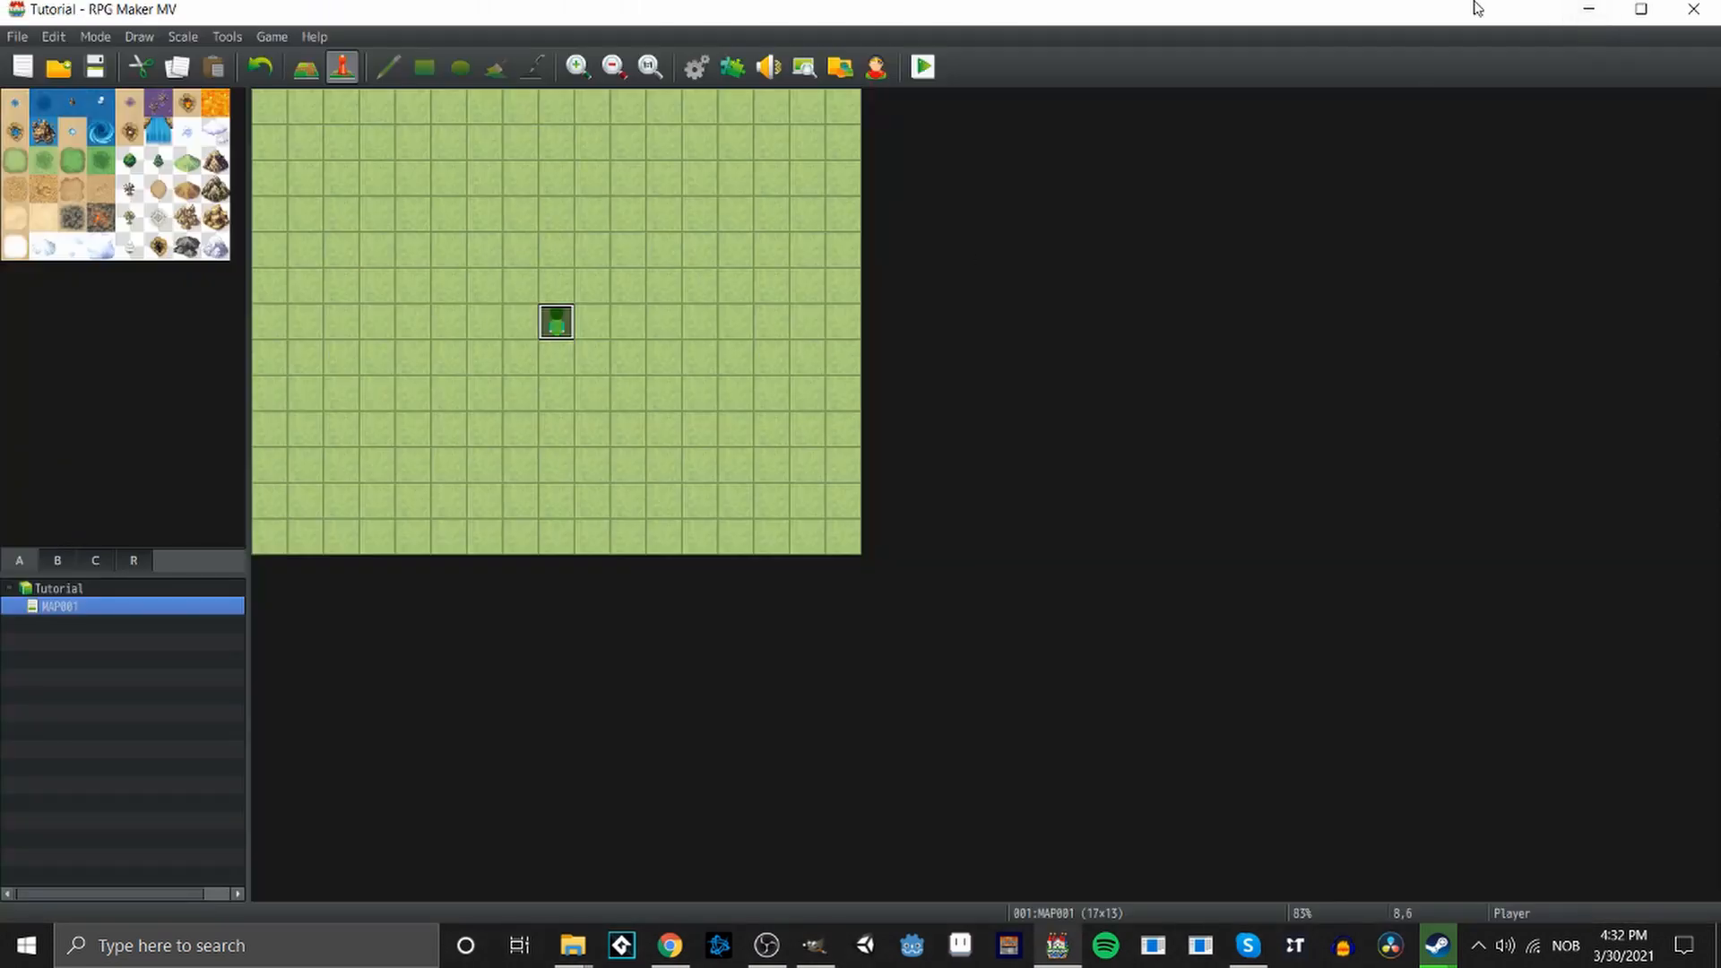
pyautogui.click(1586, 13)
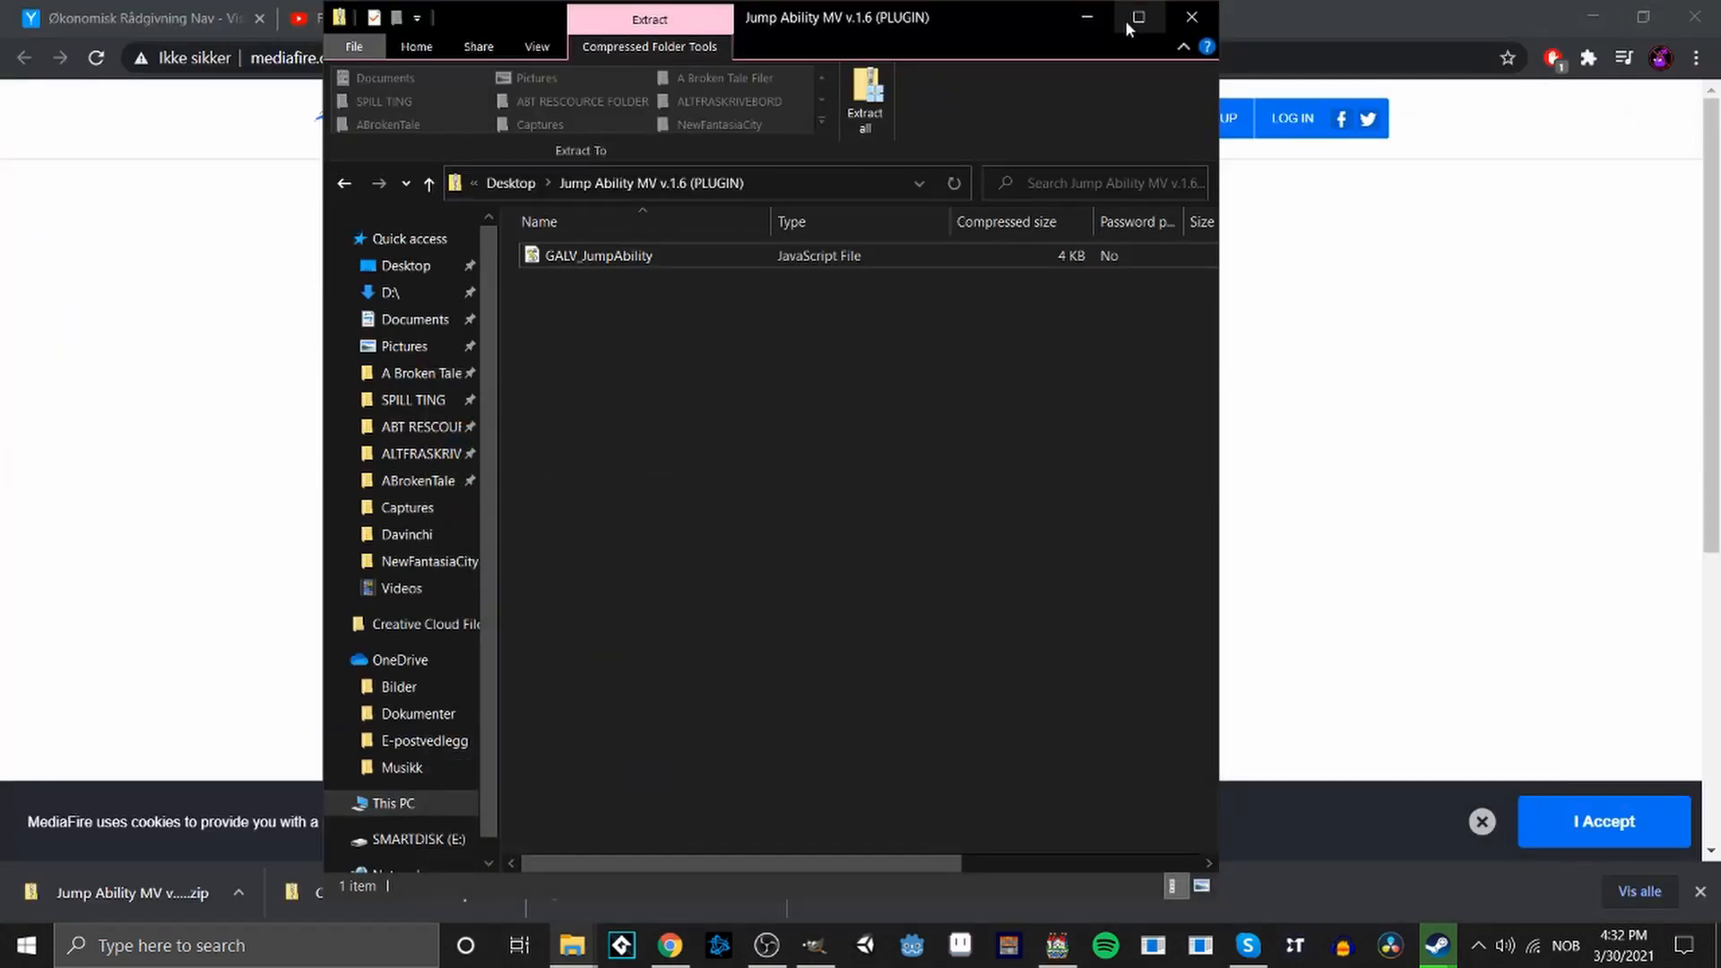
pyautogui.click(1087, 17)
pyautogui.click(1593, 17)
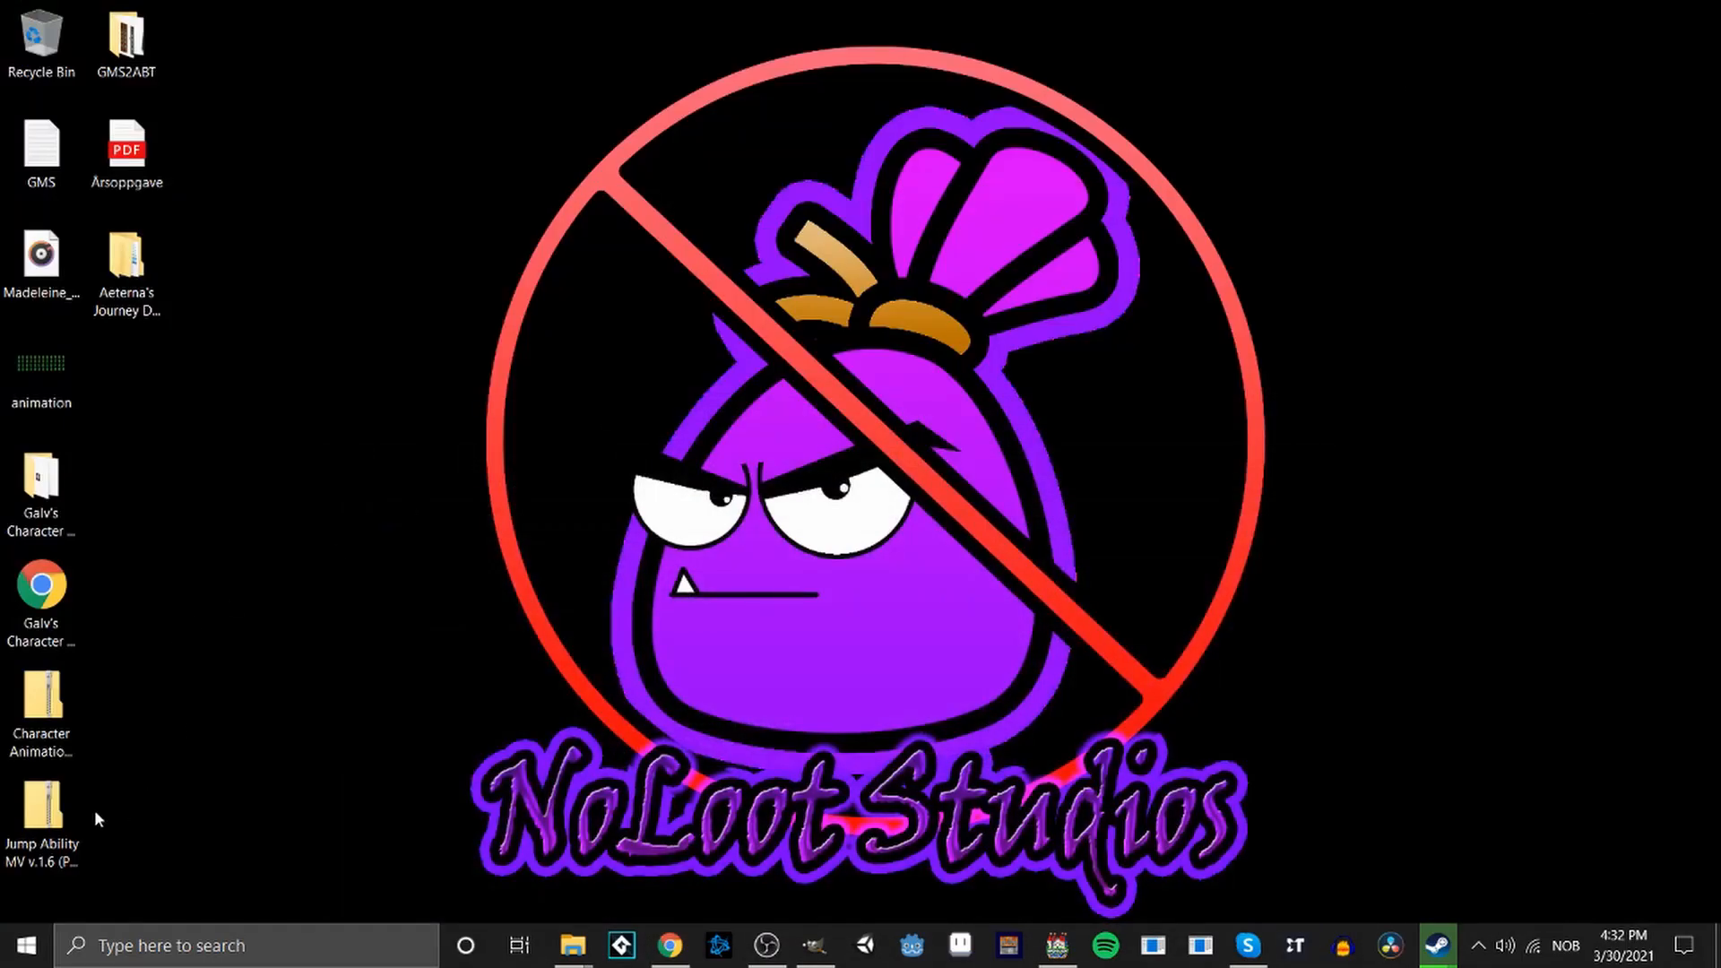
pyautogui.click(58, 373)
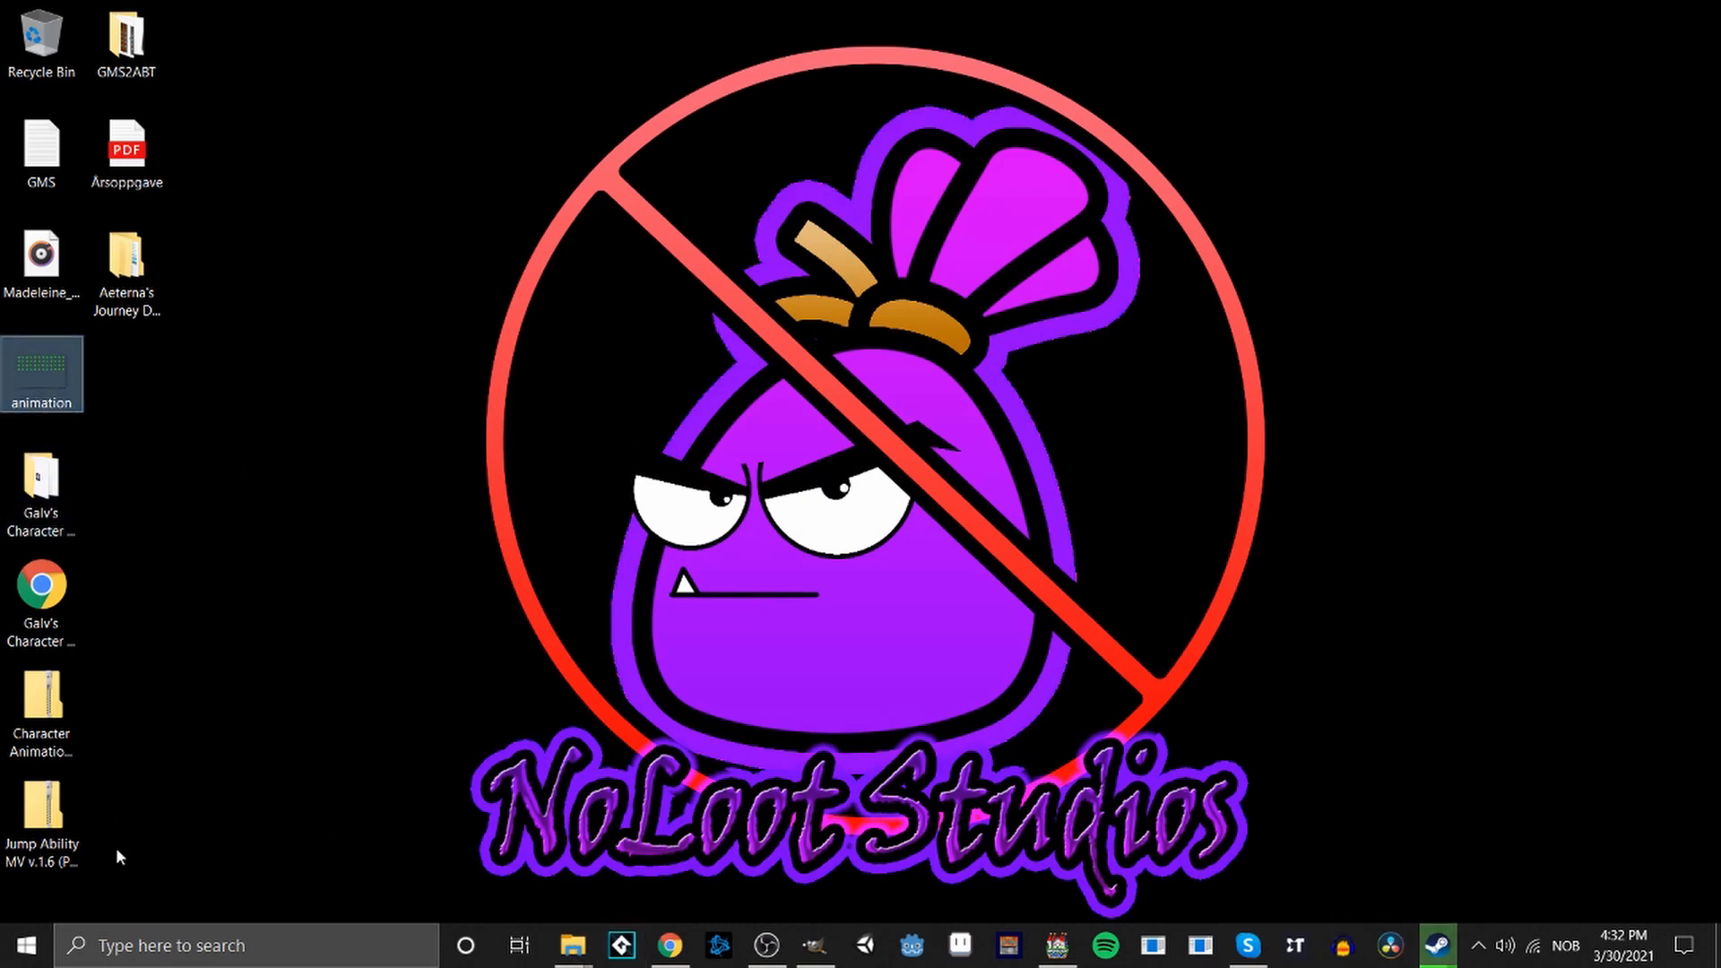
# Search Windows for Discord, launch it and open the A Broken Tale server.
pyautogui.click(251, 944)
pyautogui.write('disc')
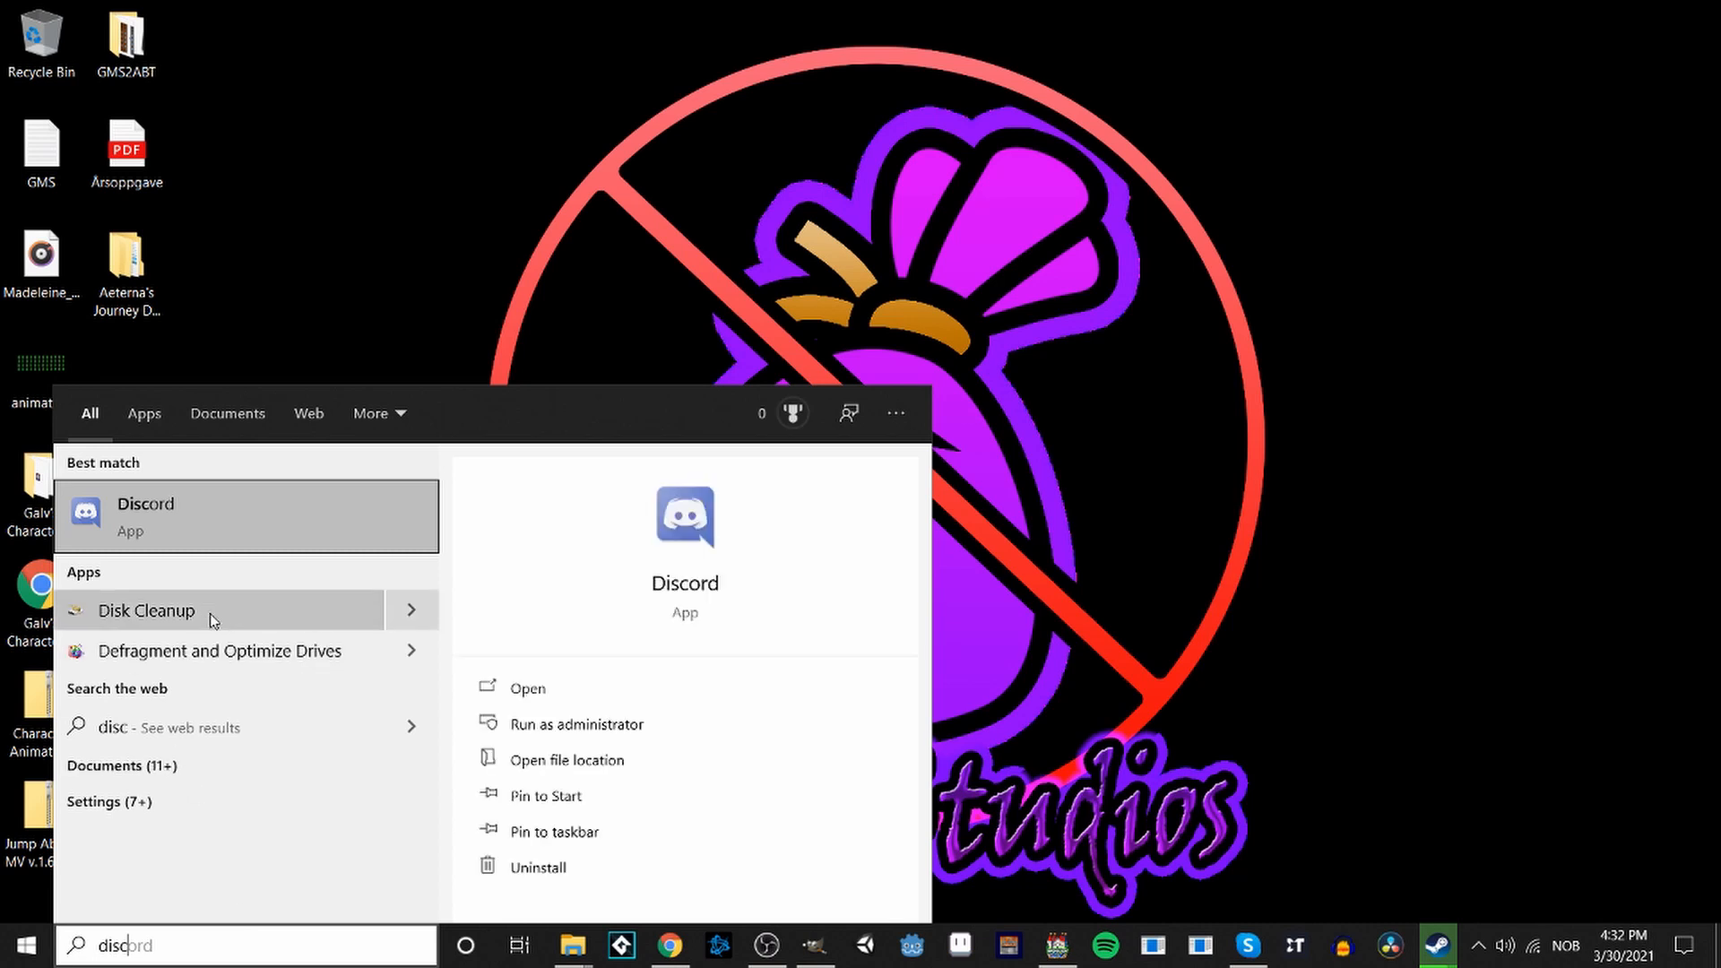
pyautogui.click(210, 502)
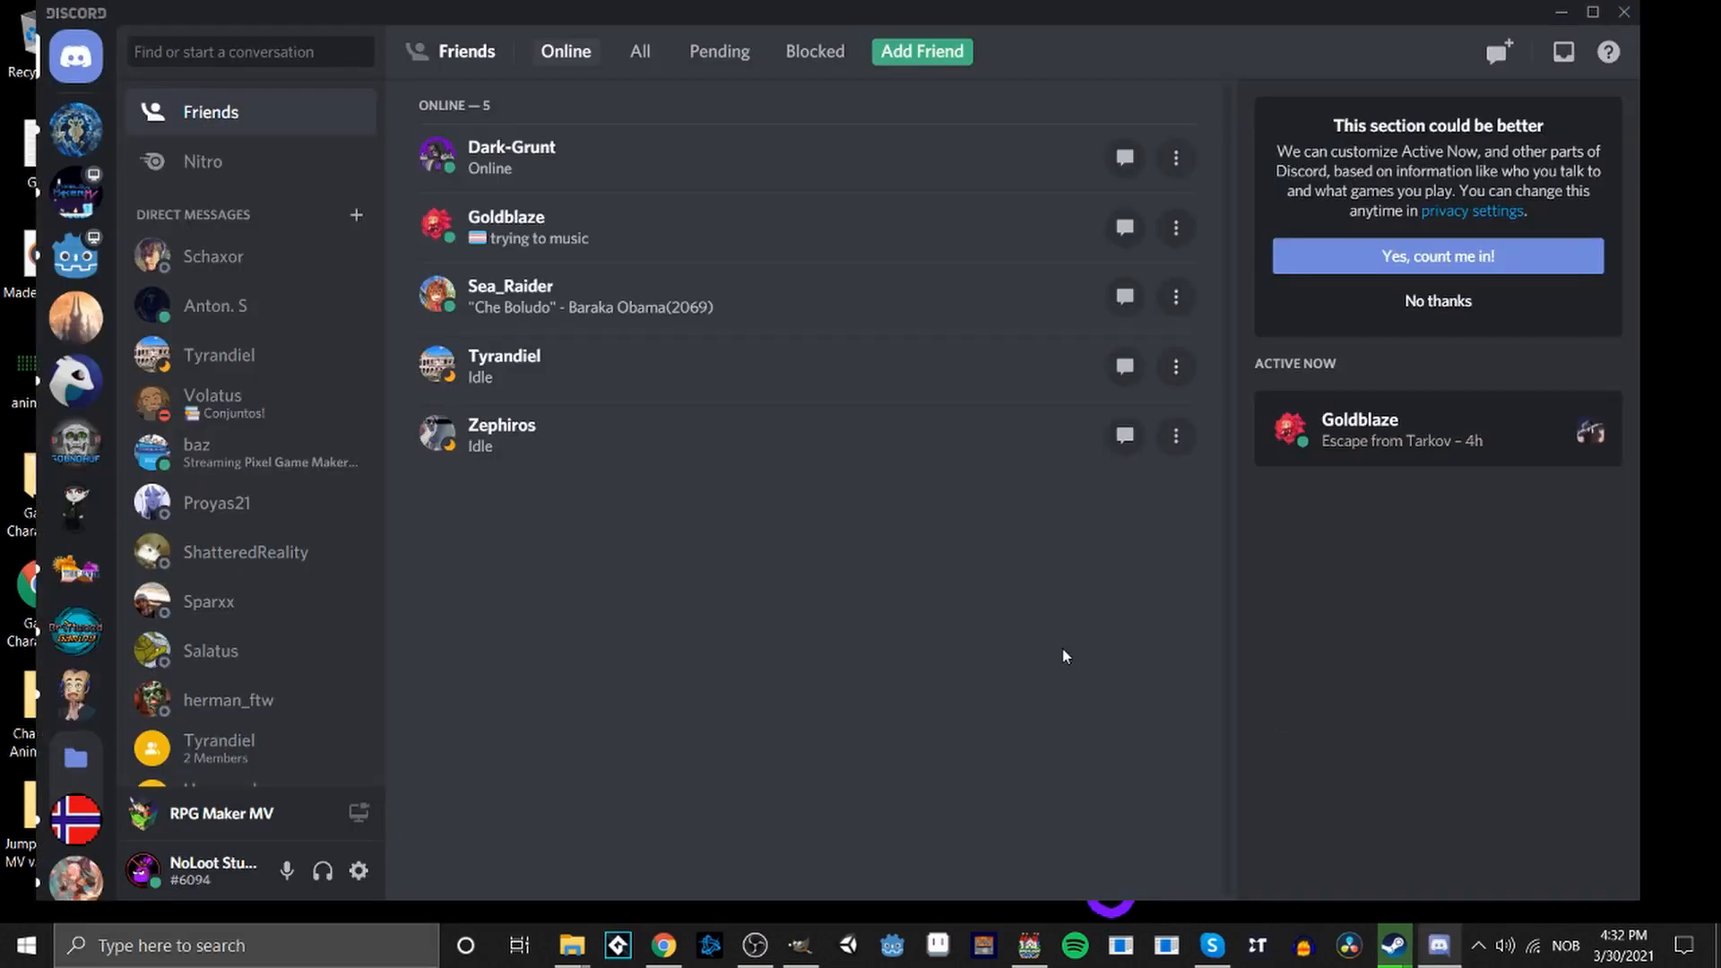
pyautogui.click(77, 508)
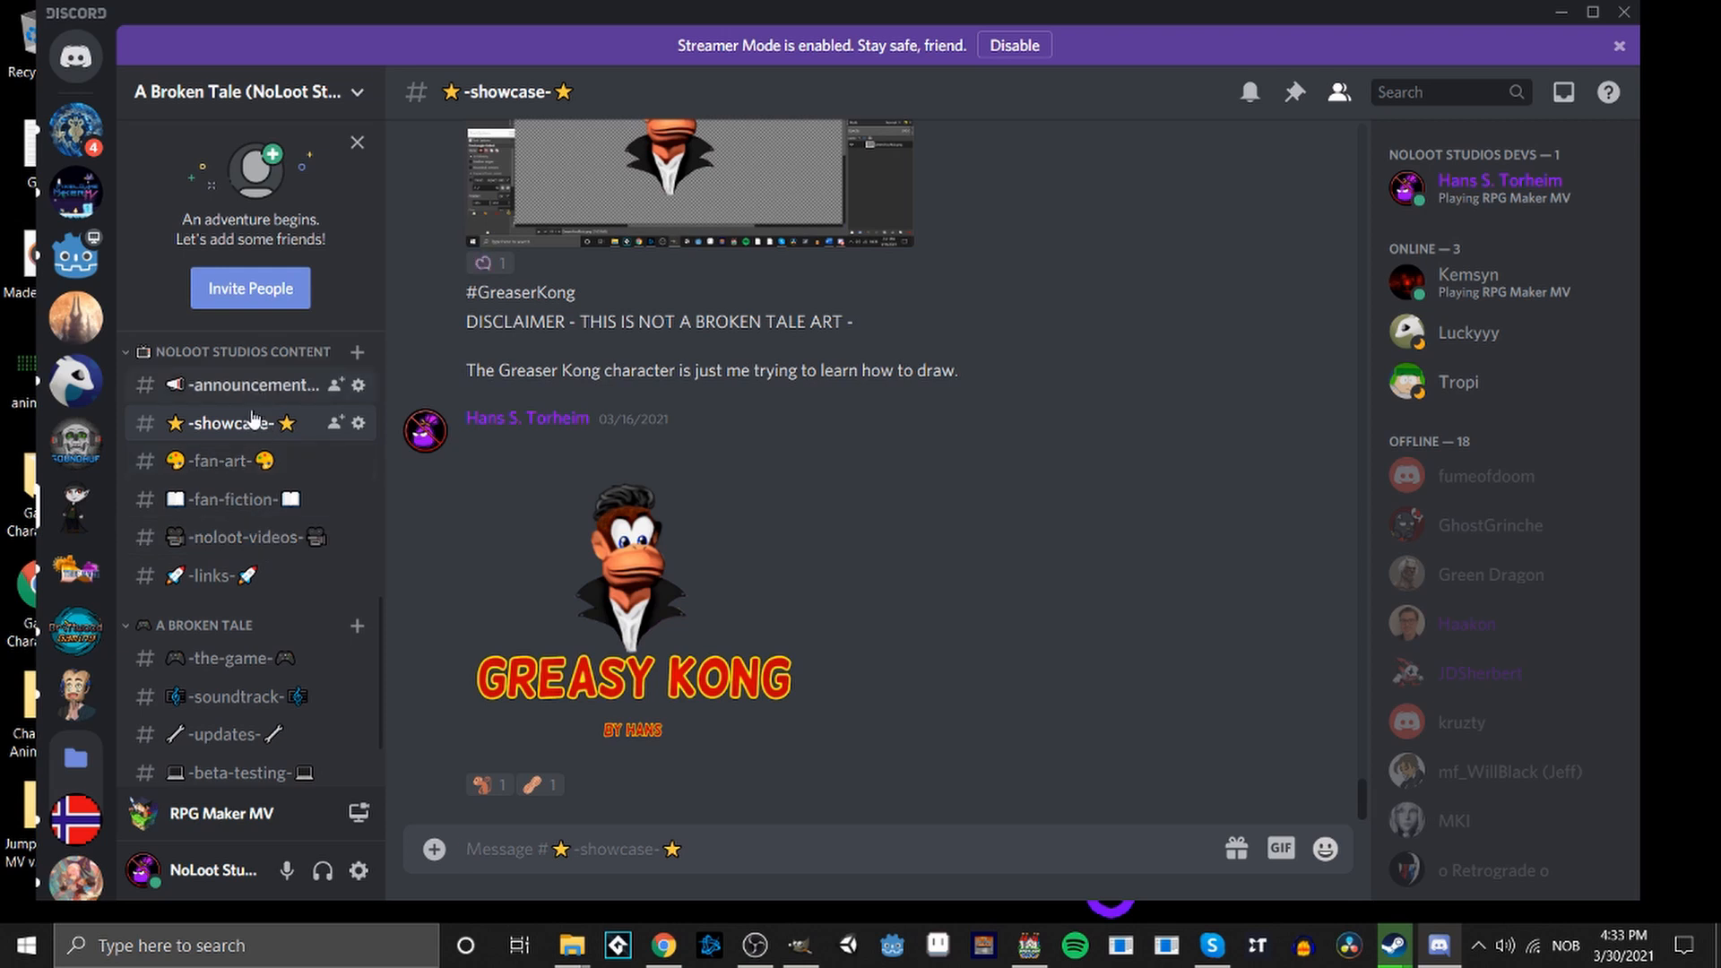
# Look through the server's channels, including fan-art and soundtrack, and open the free-art channel.
pyautogui.click(238, 463)
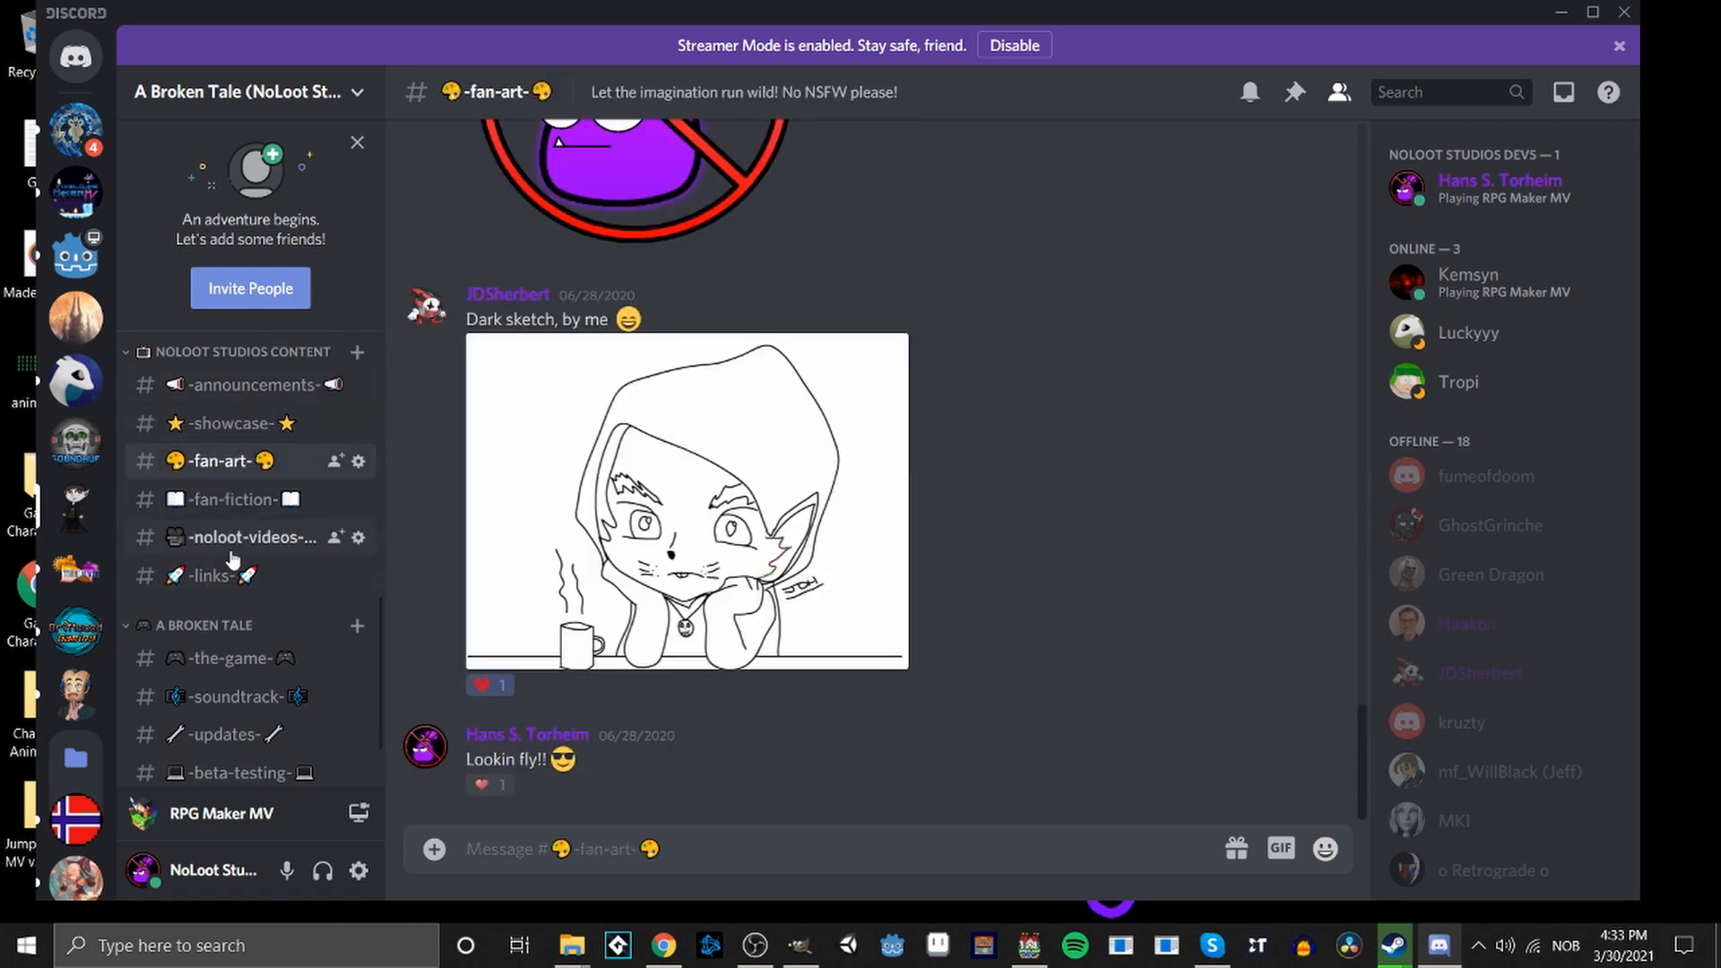
pyautogui.scroll(-1, 253, 507)
pyautogui.scroll(-2, 252, 498)
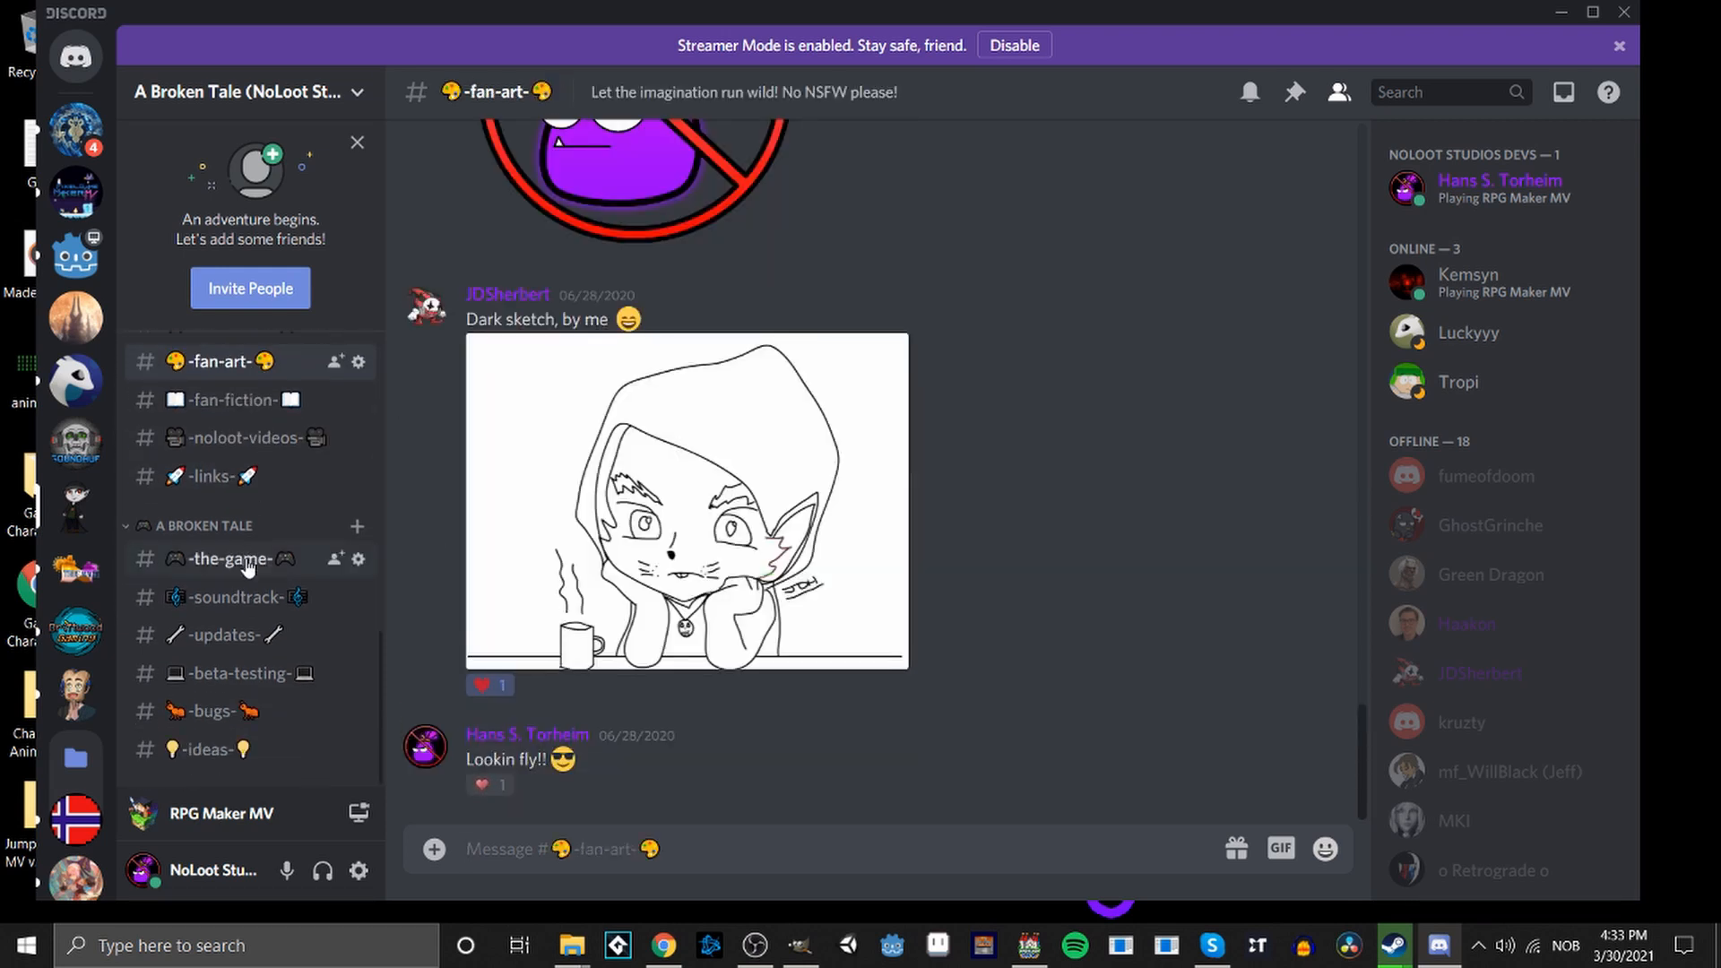
pyautogui.rightClick(223, 676)
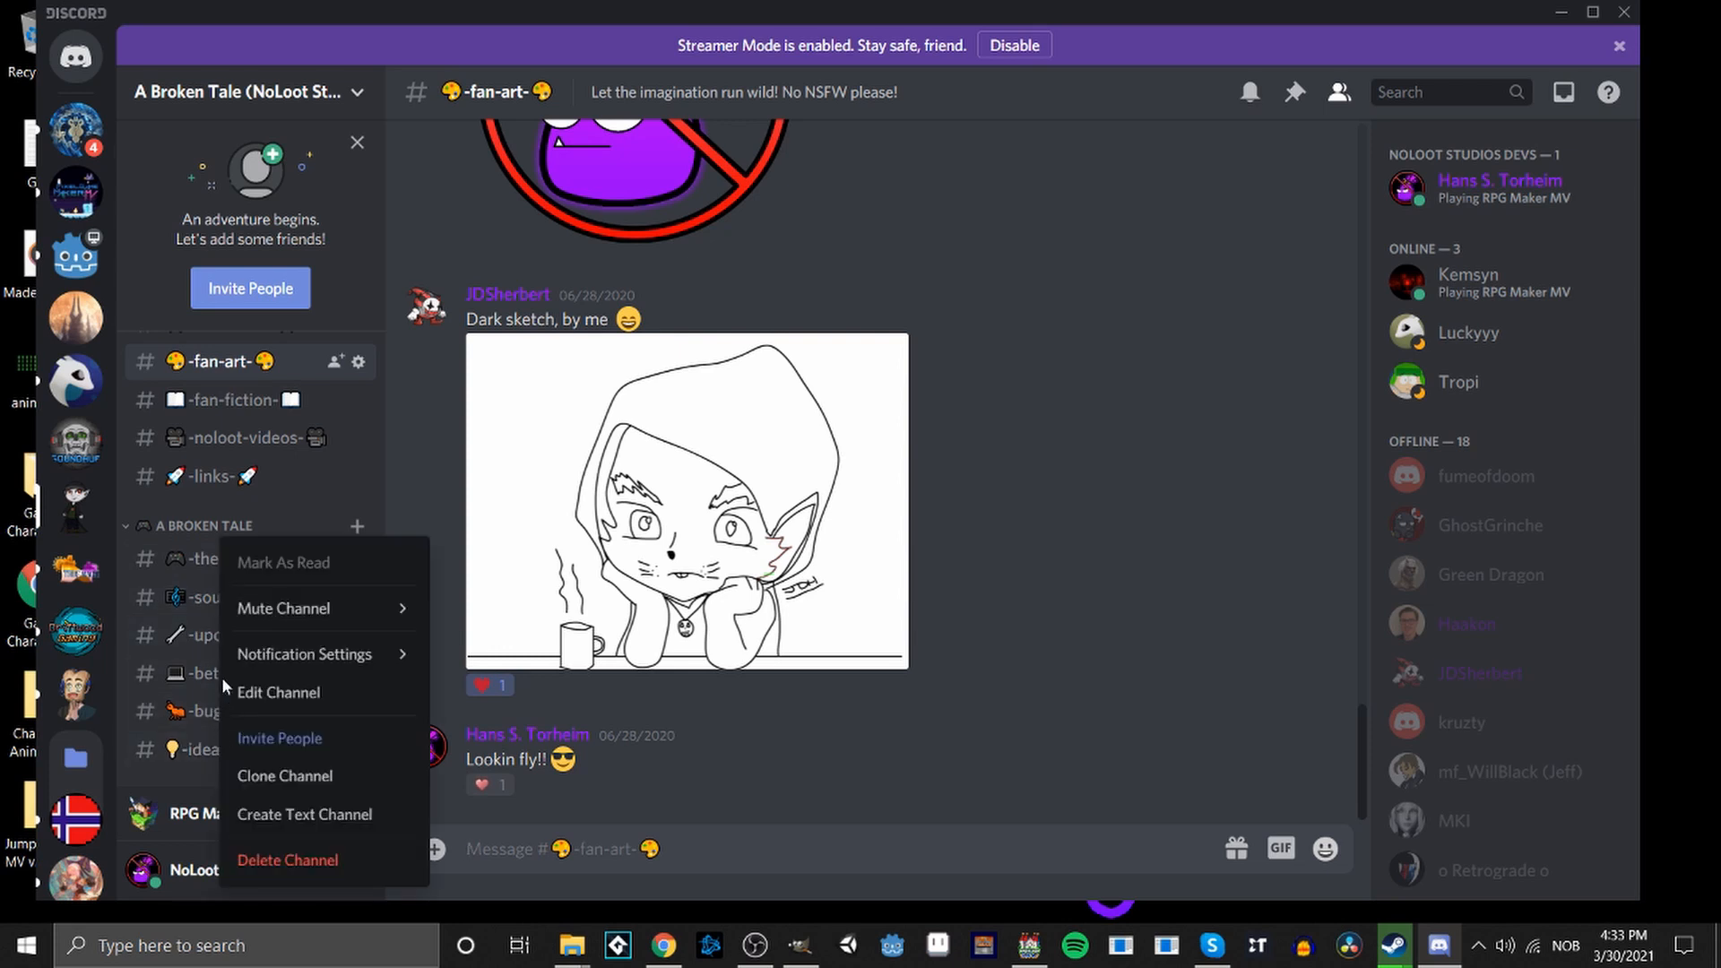
pyautogui.click(182, 598)
pyautogui.scroll(5, 221, 599)
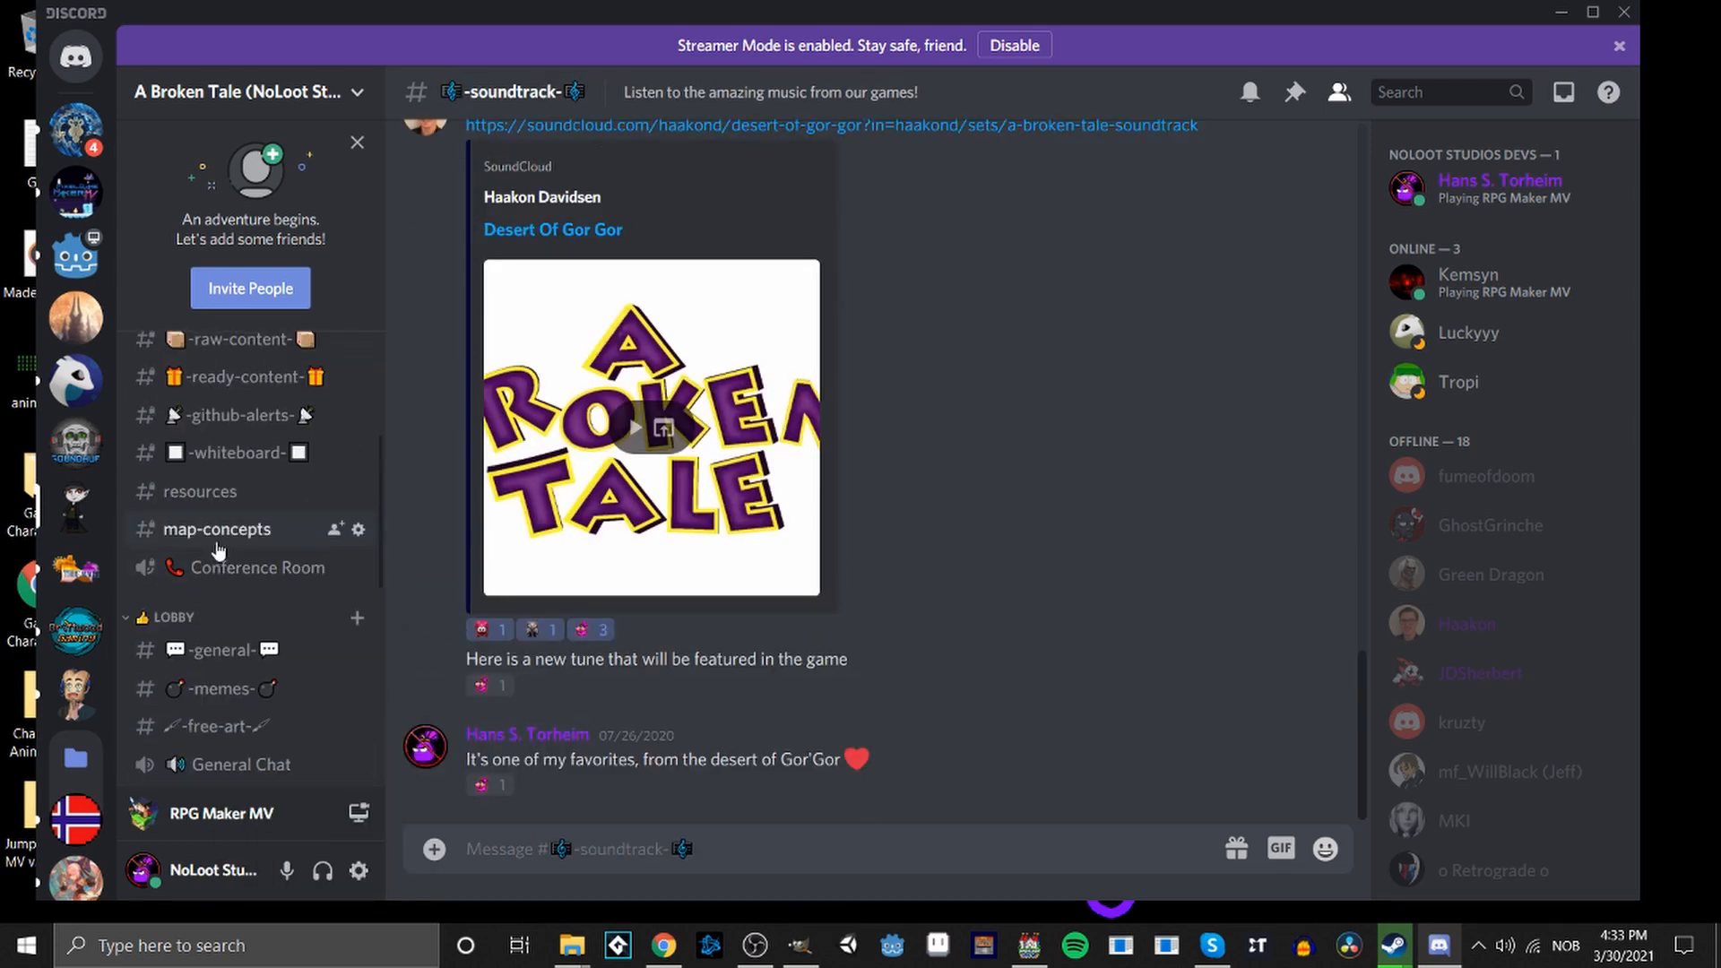
pyautogui.scroll(7, 218, 548)
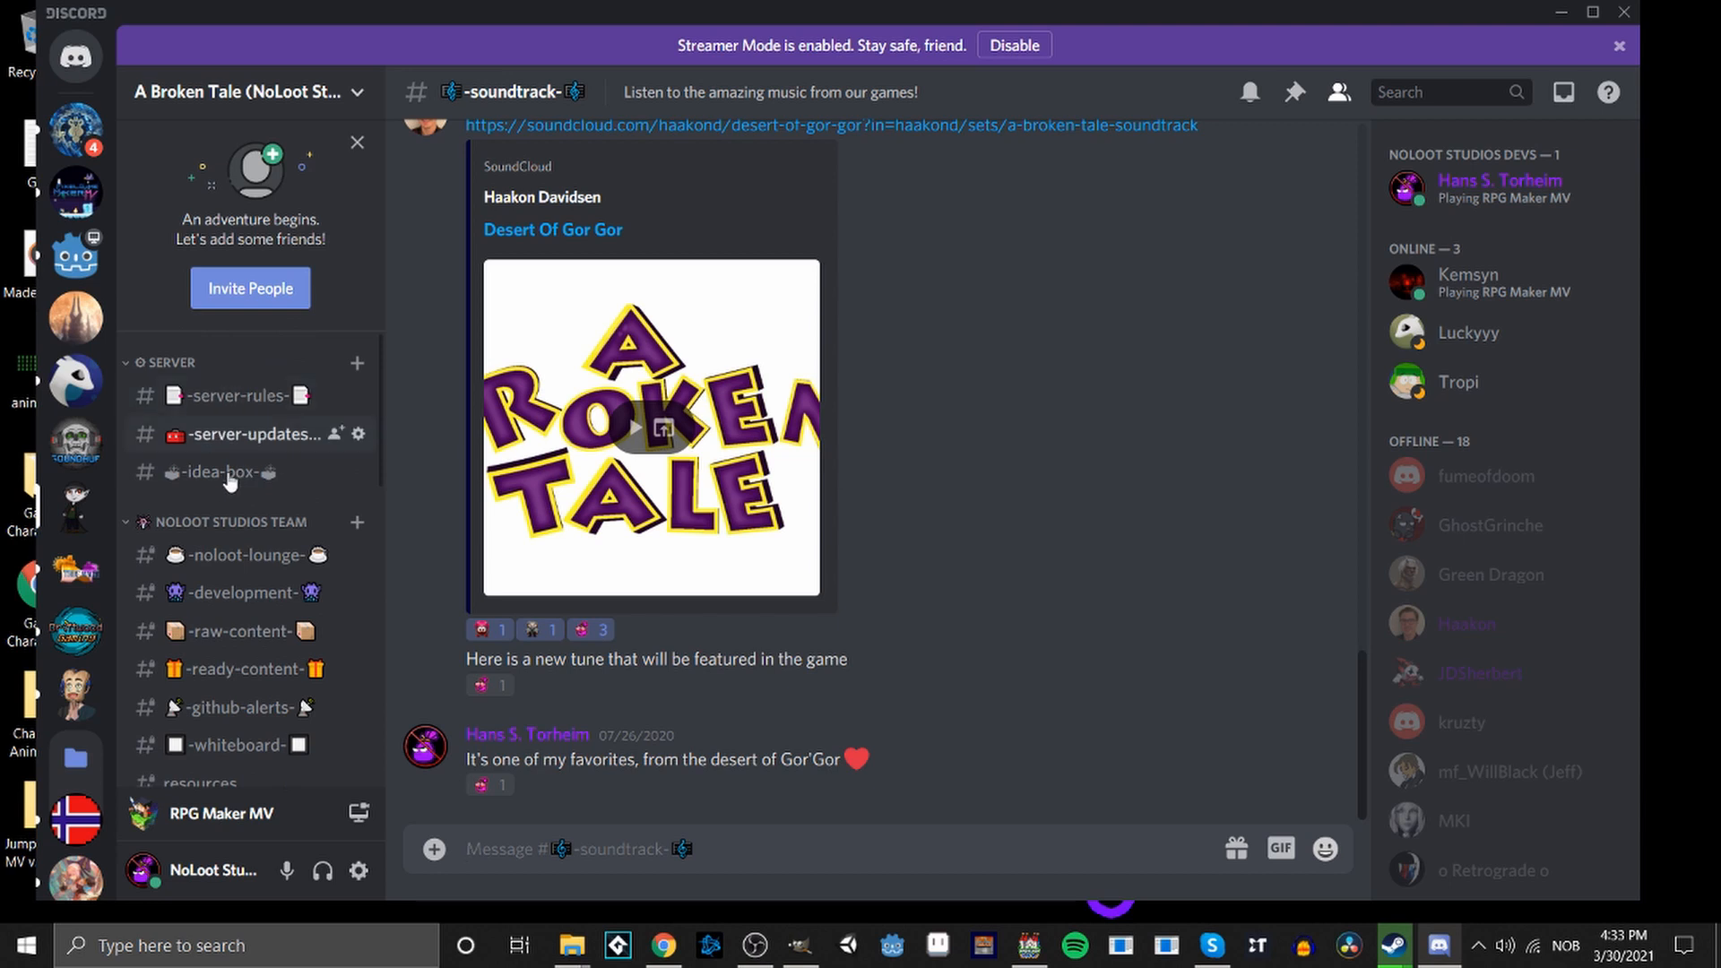
pyautogui.scroll(-3, 230, 591)
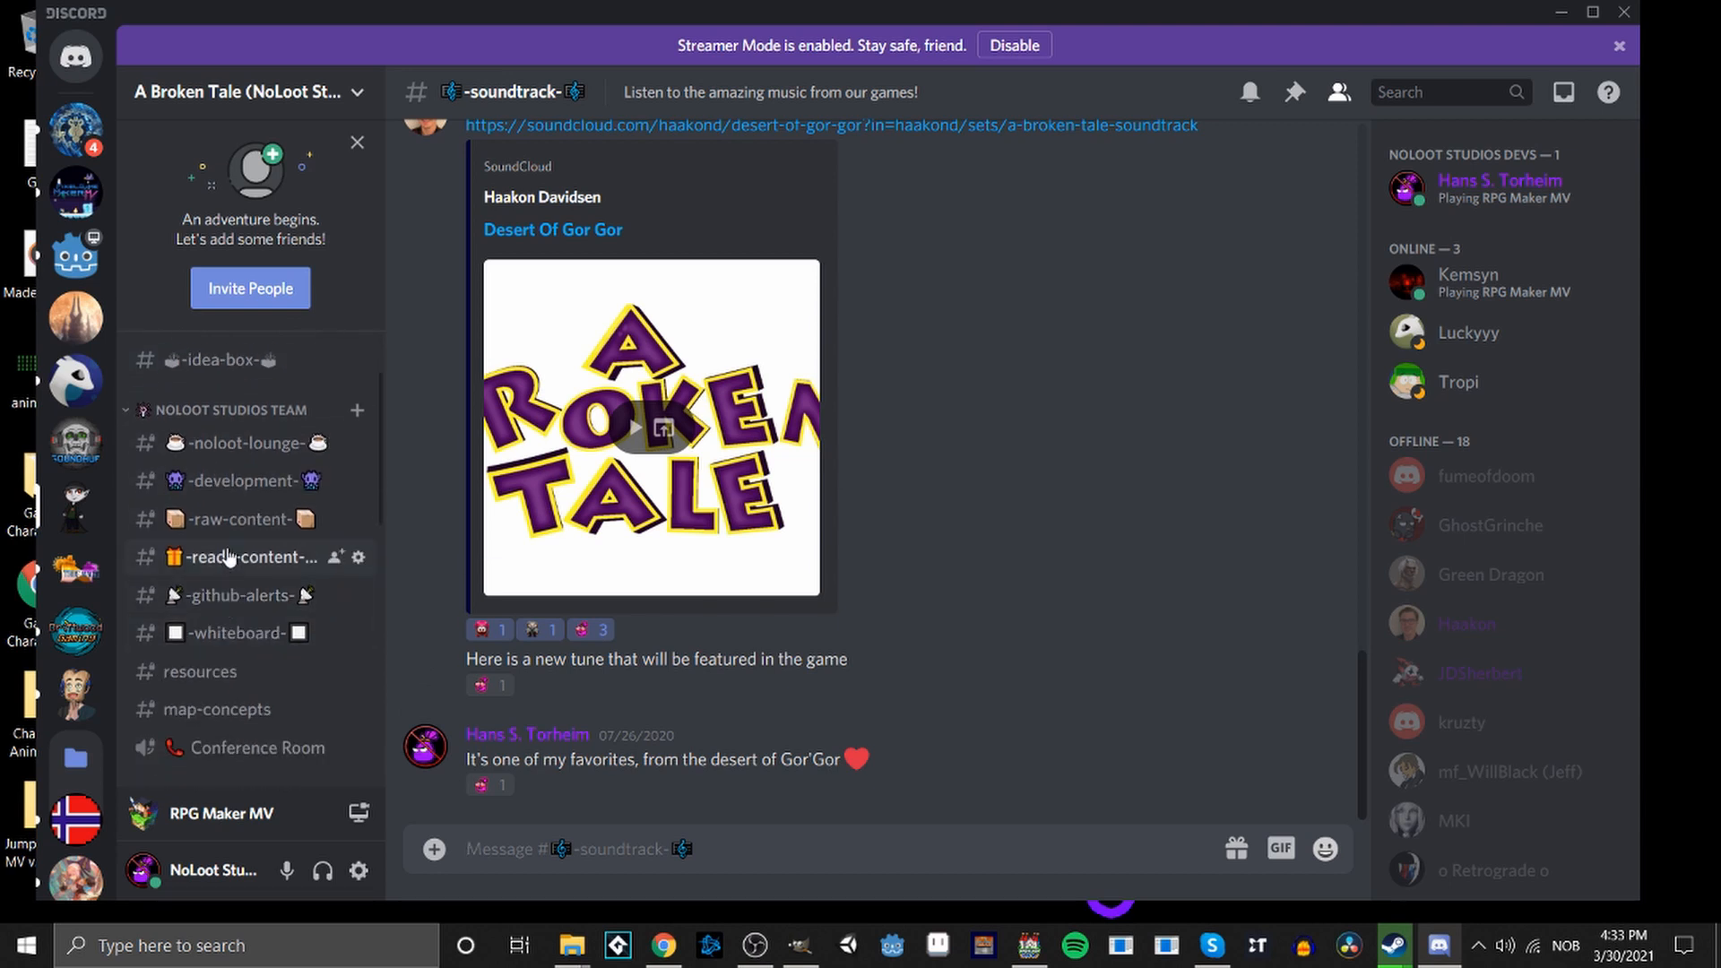
pyautogui.scroll(-4, 231, 560)
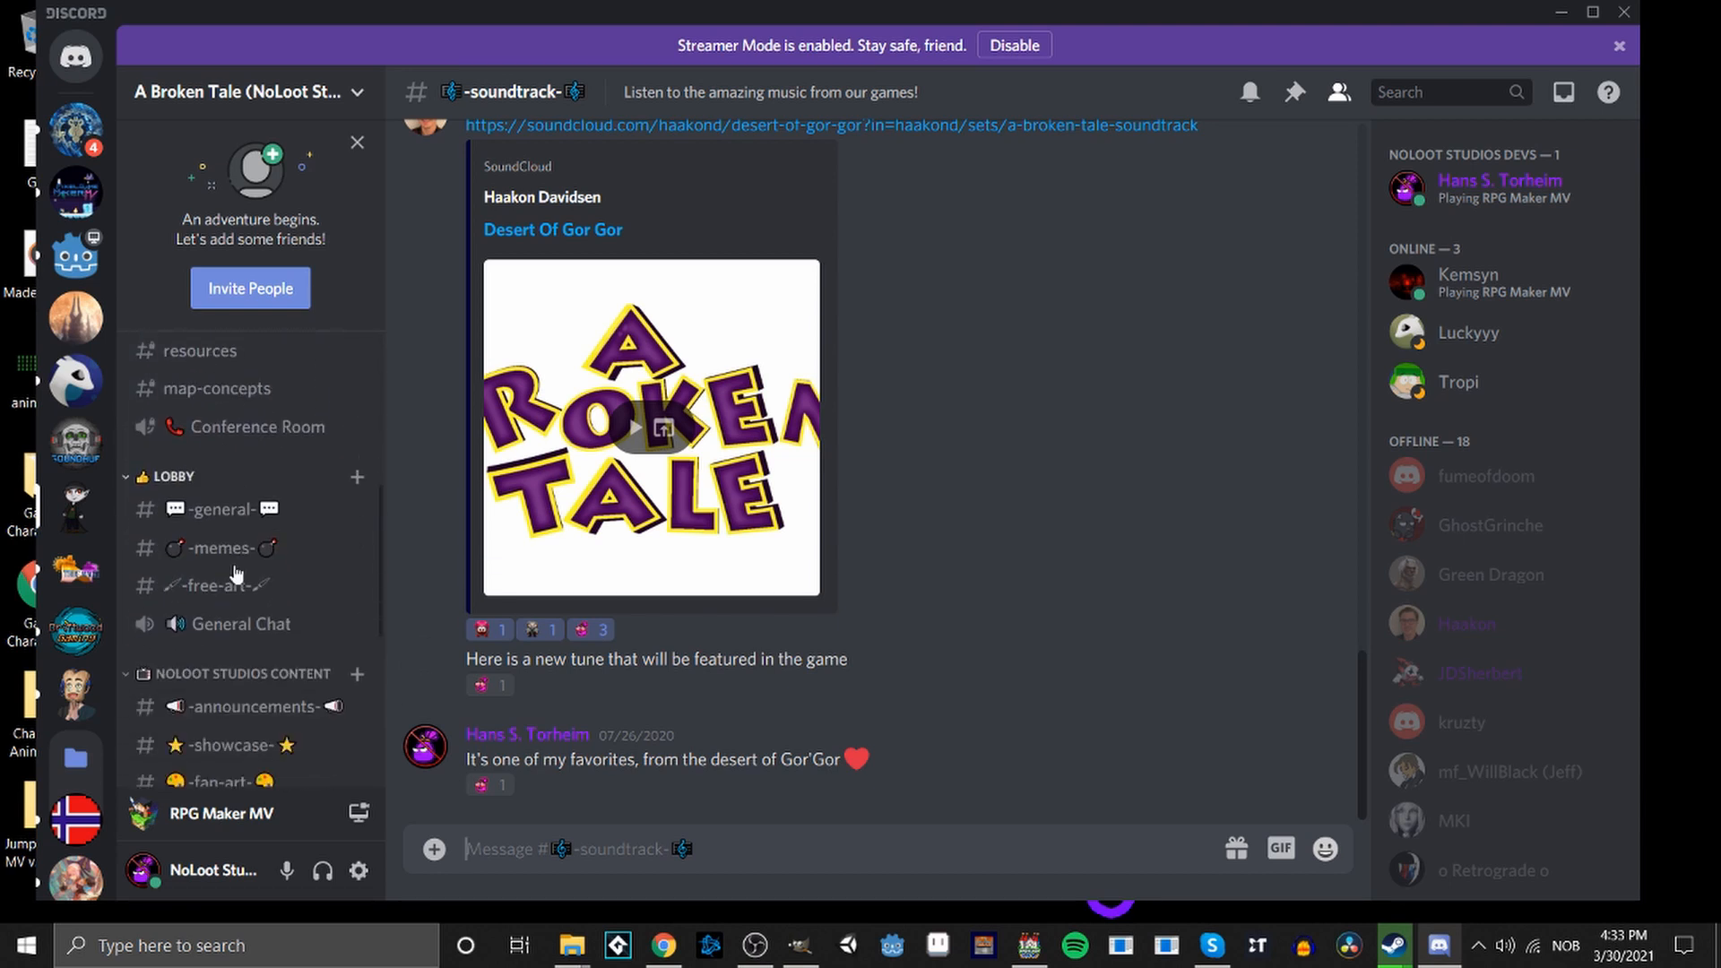
pyautogui.click(234, 574)
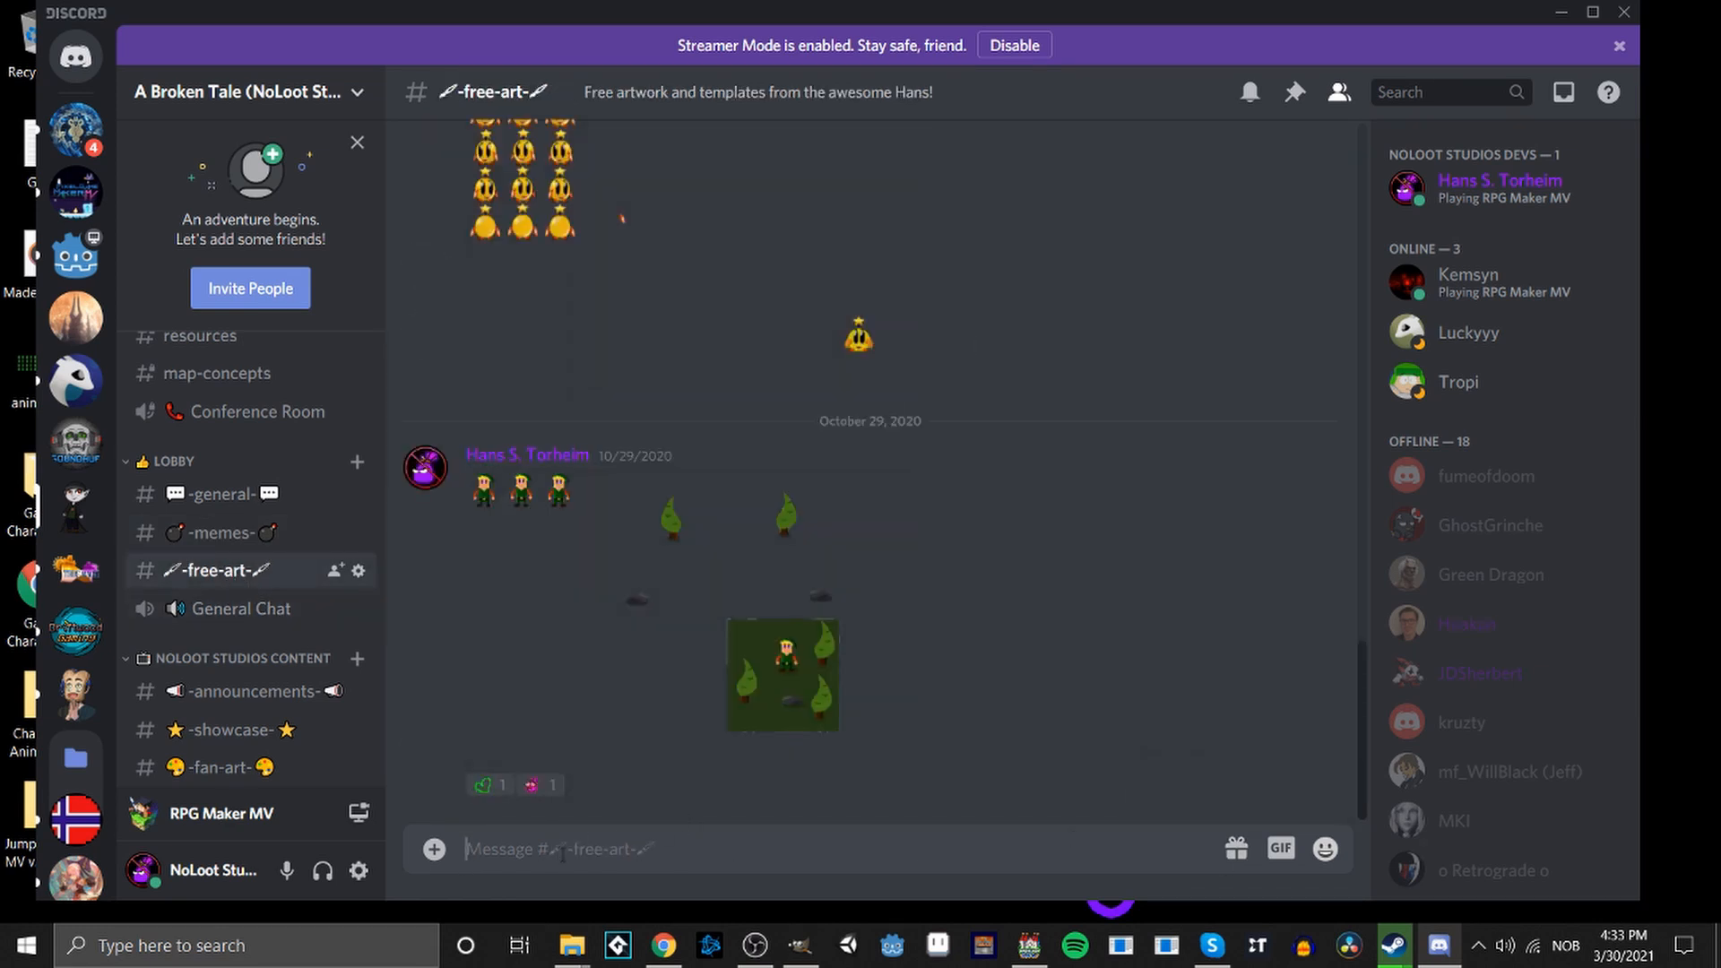
# Upload animation.png from the Desktop to the free-art channel without a comment and preview the posted image.
pyautogui.click(433, 850)
pyautogui.scroll(2, 144, 367)
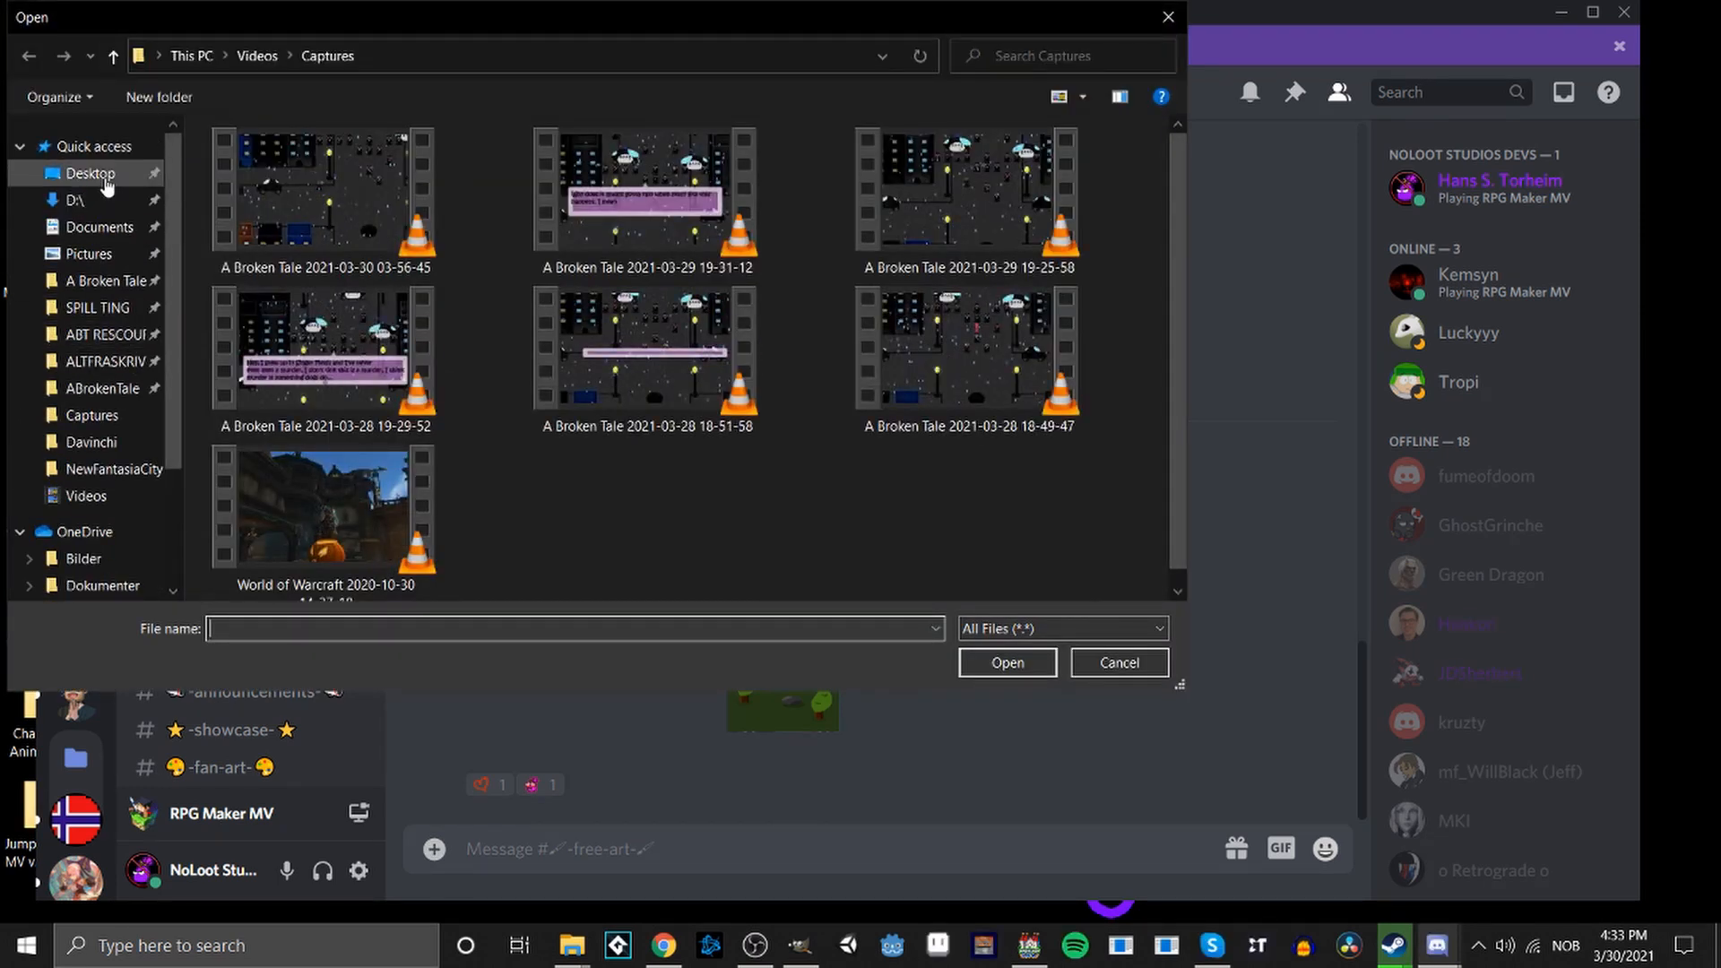
pyautogui.click(89, 200)
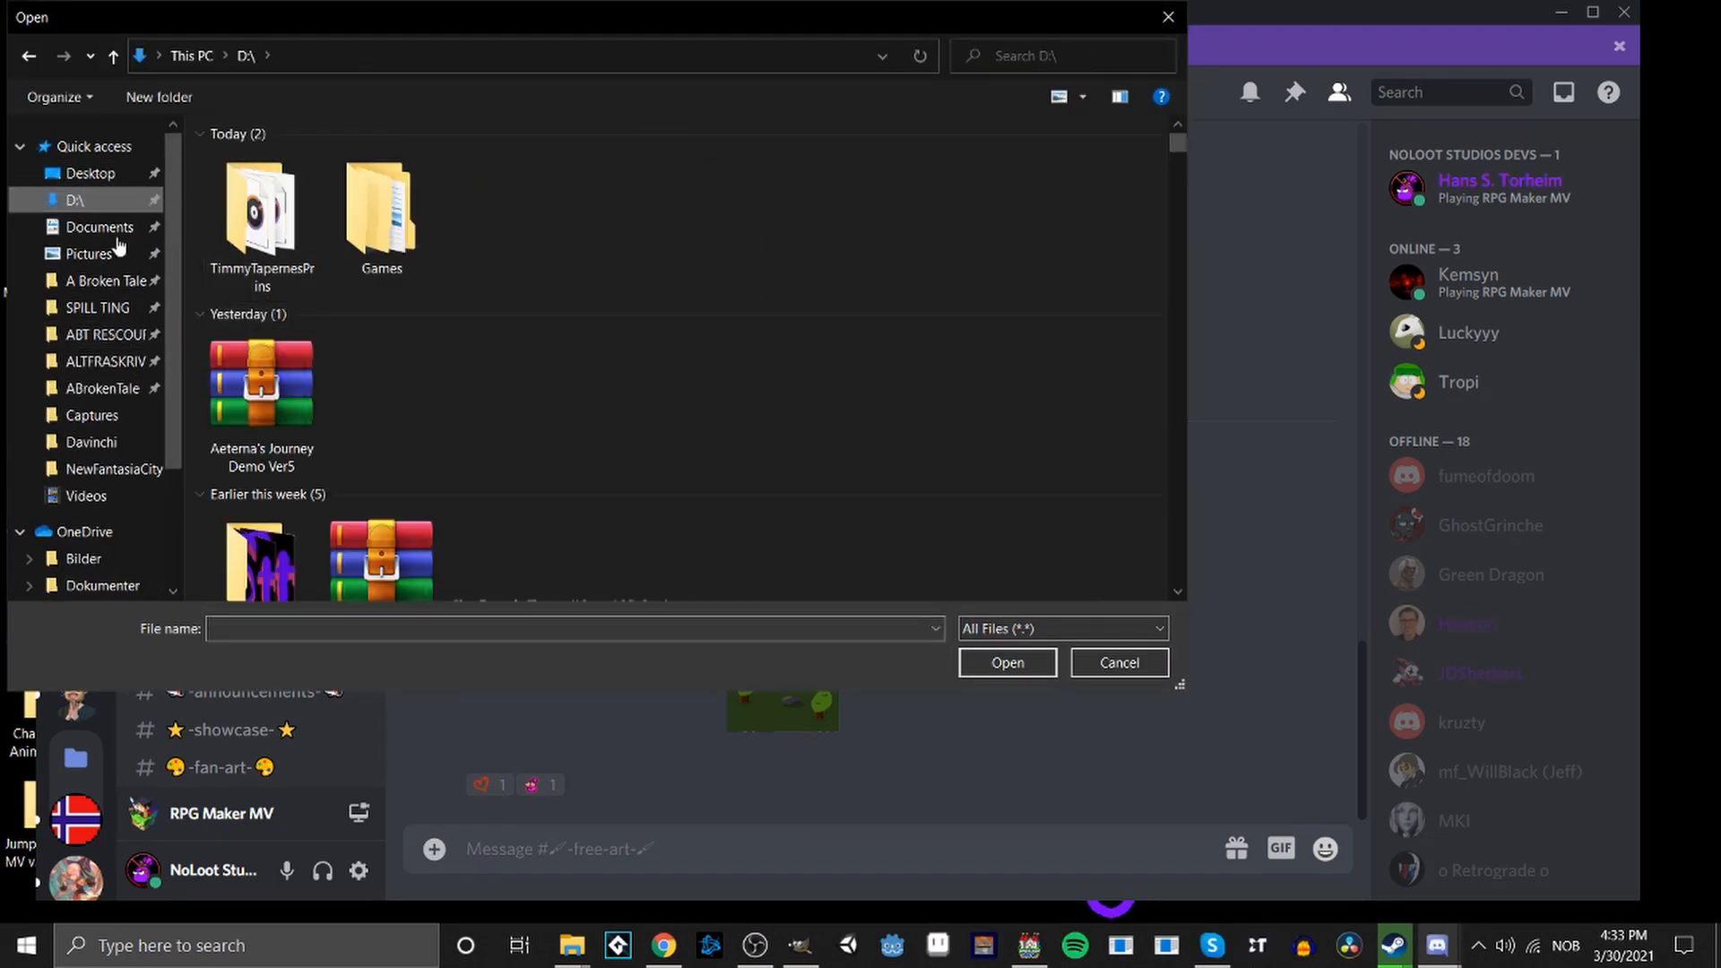
pyautogui.click(99, 173)
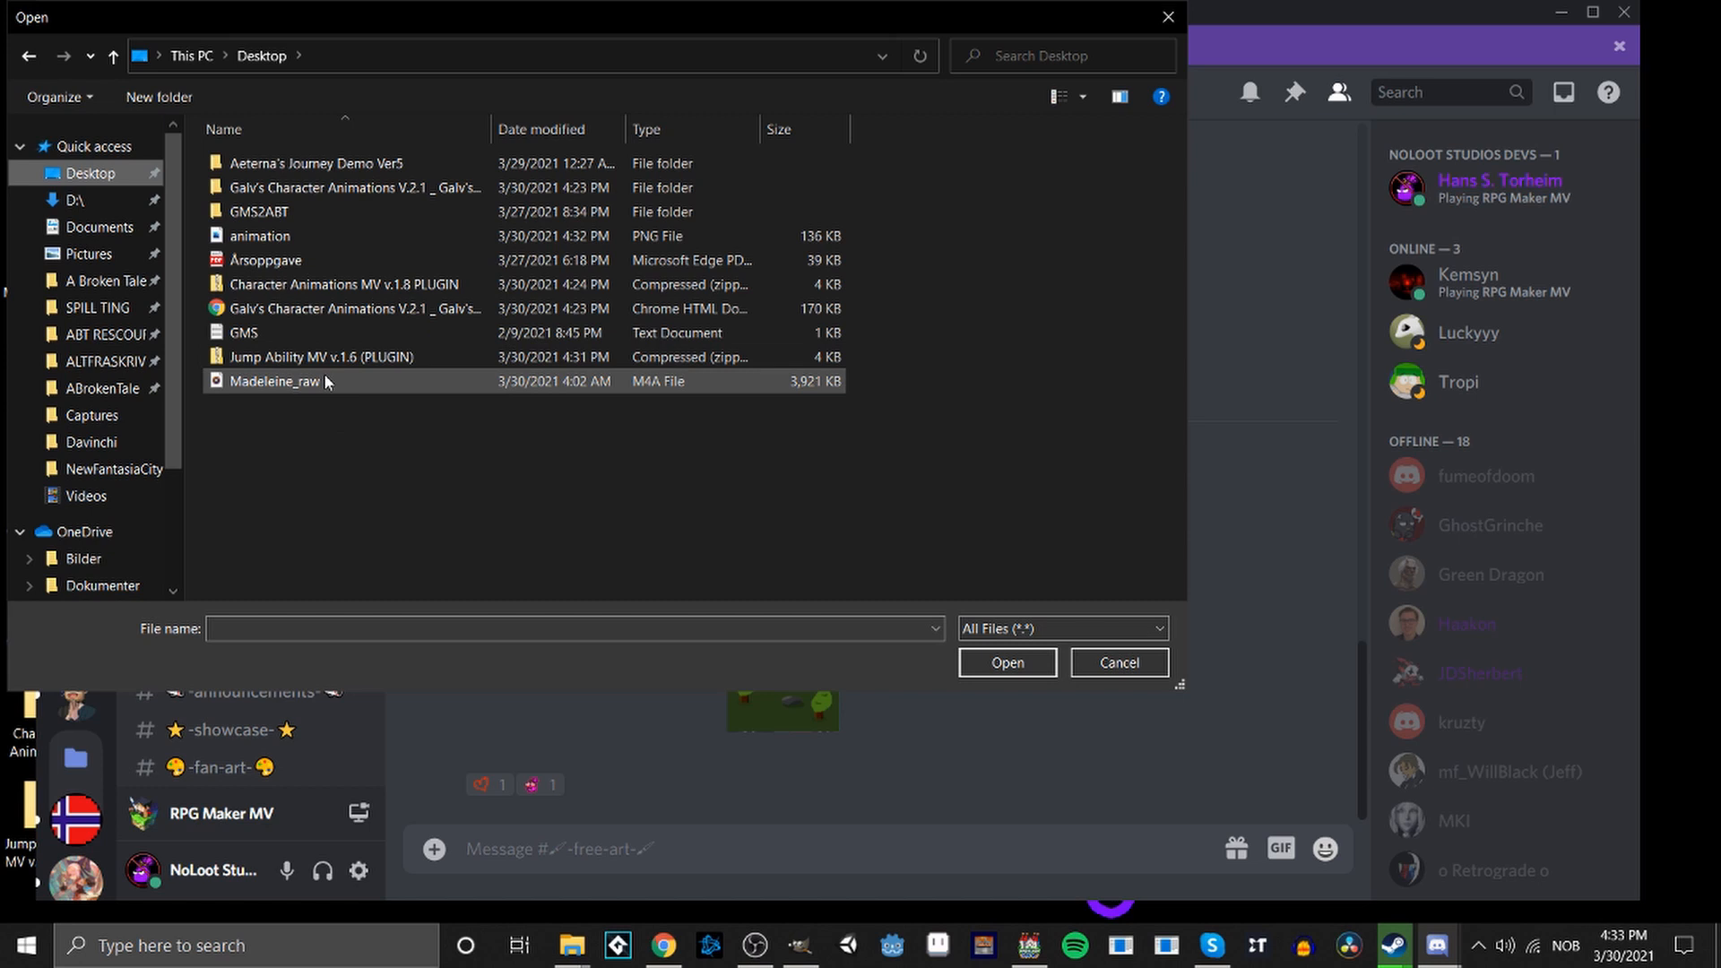
pyautogui.click(315, 237)
pyautogui.click(1020, 665)
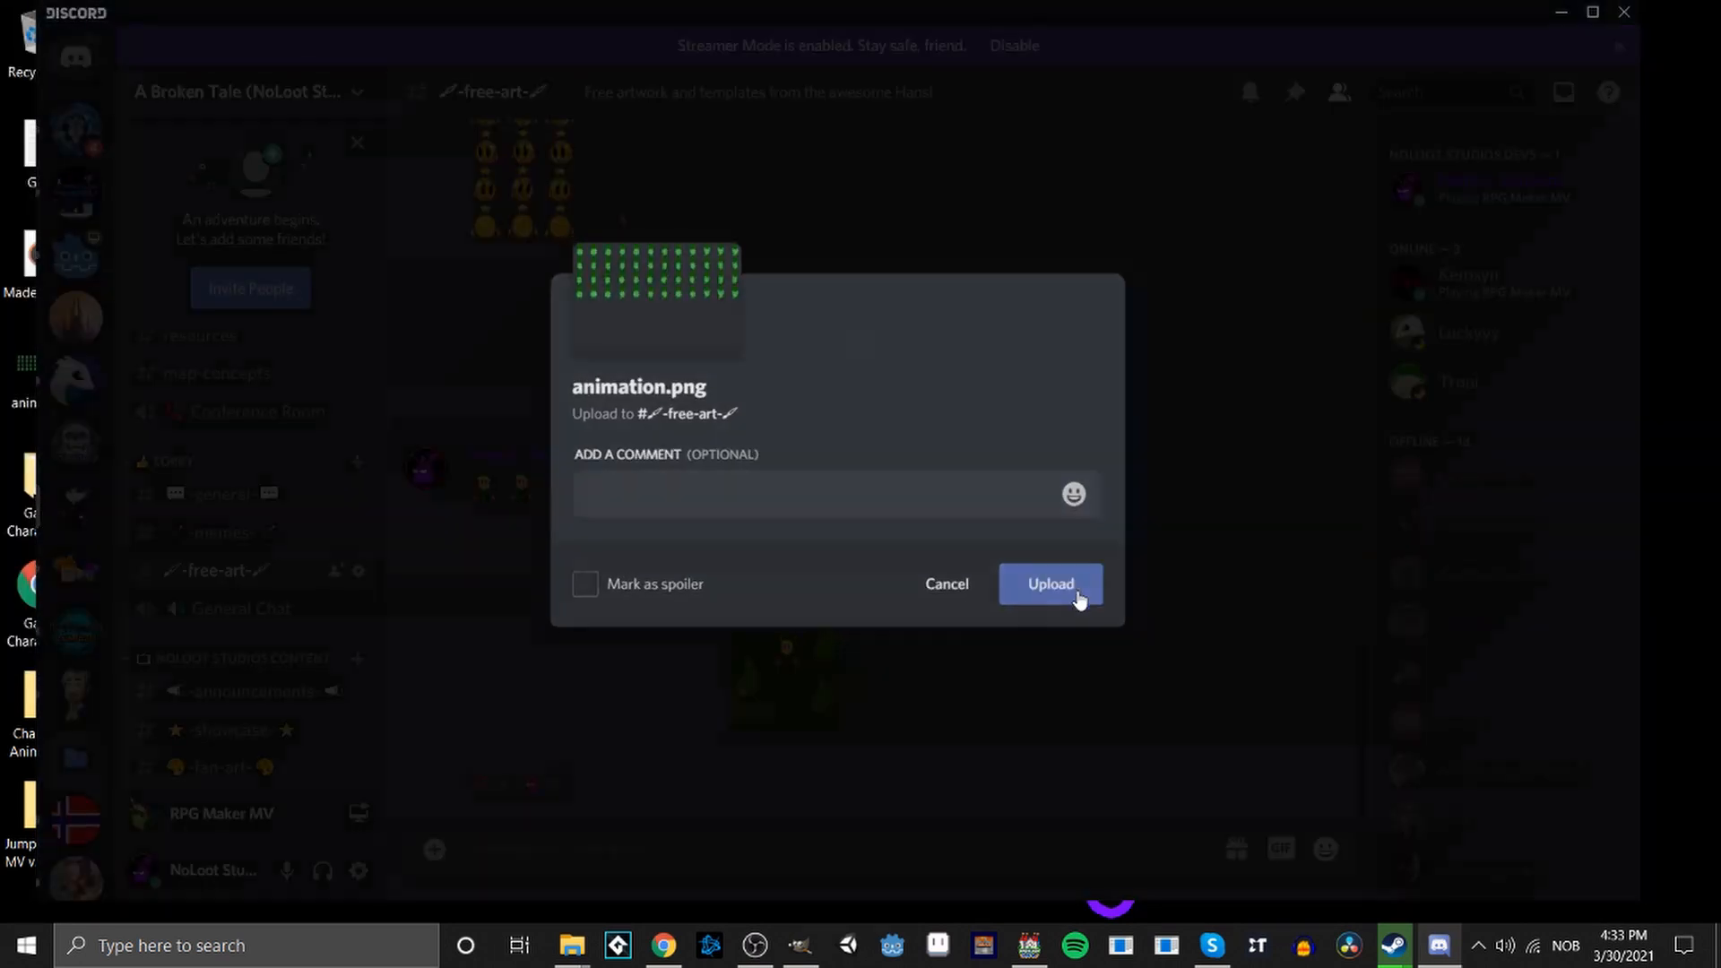
pyautogui.click(1050, 585)
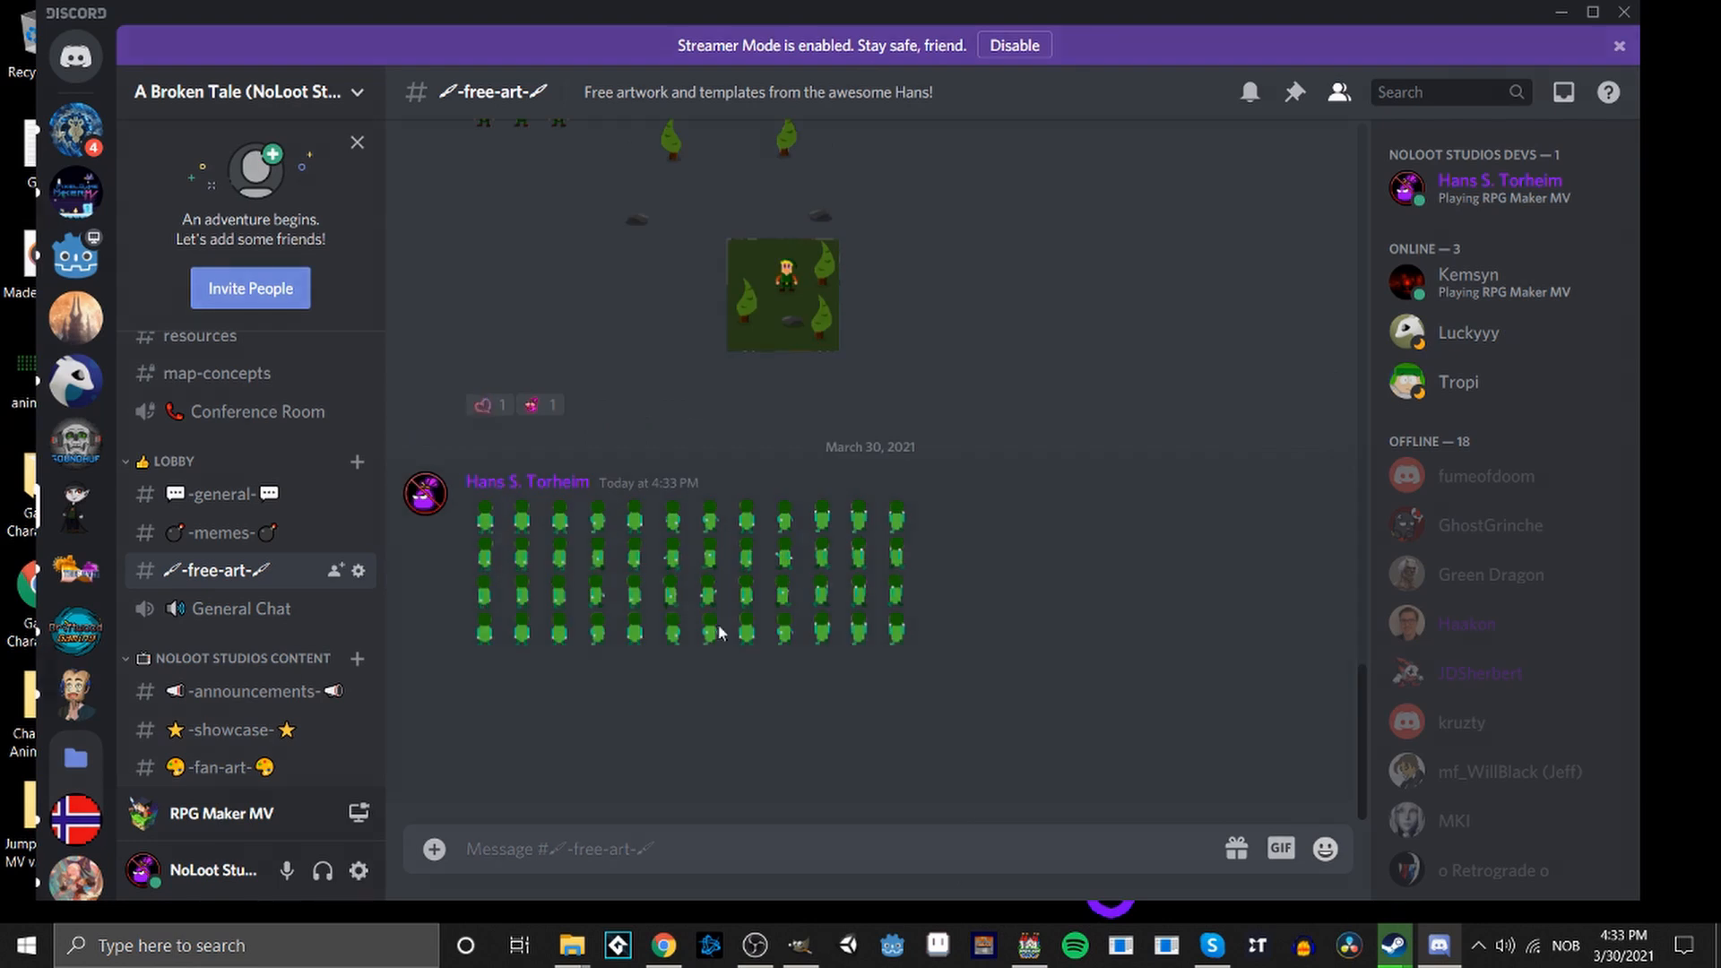
pyautogui.click(720, 633)
pyautogui.click(876, 810)
# Minimize Discord, switch back to RPG Maker MV and start a new game in a playtest.
pyautogui.click(1561, 15)
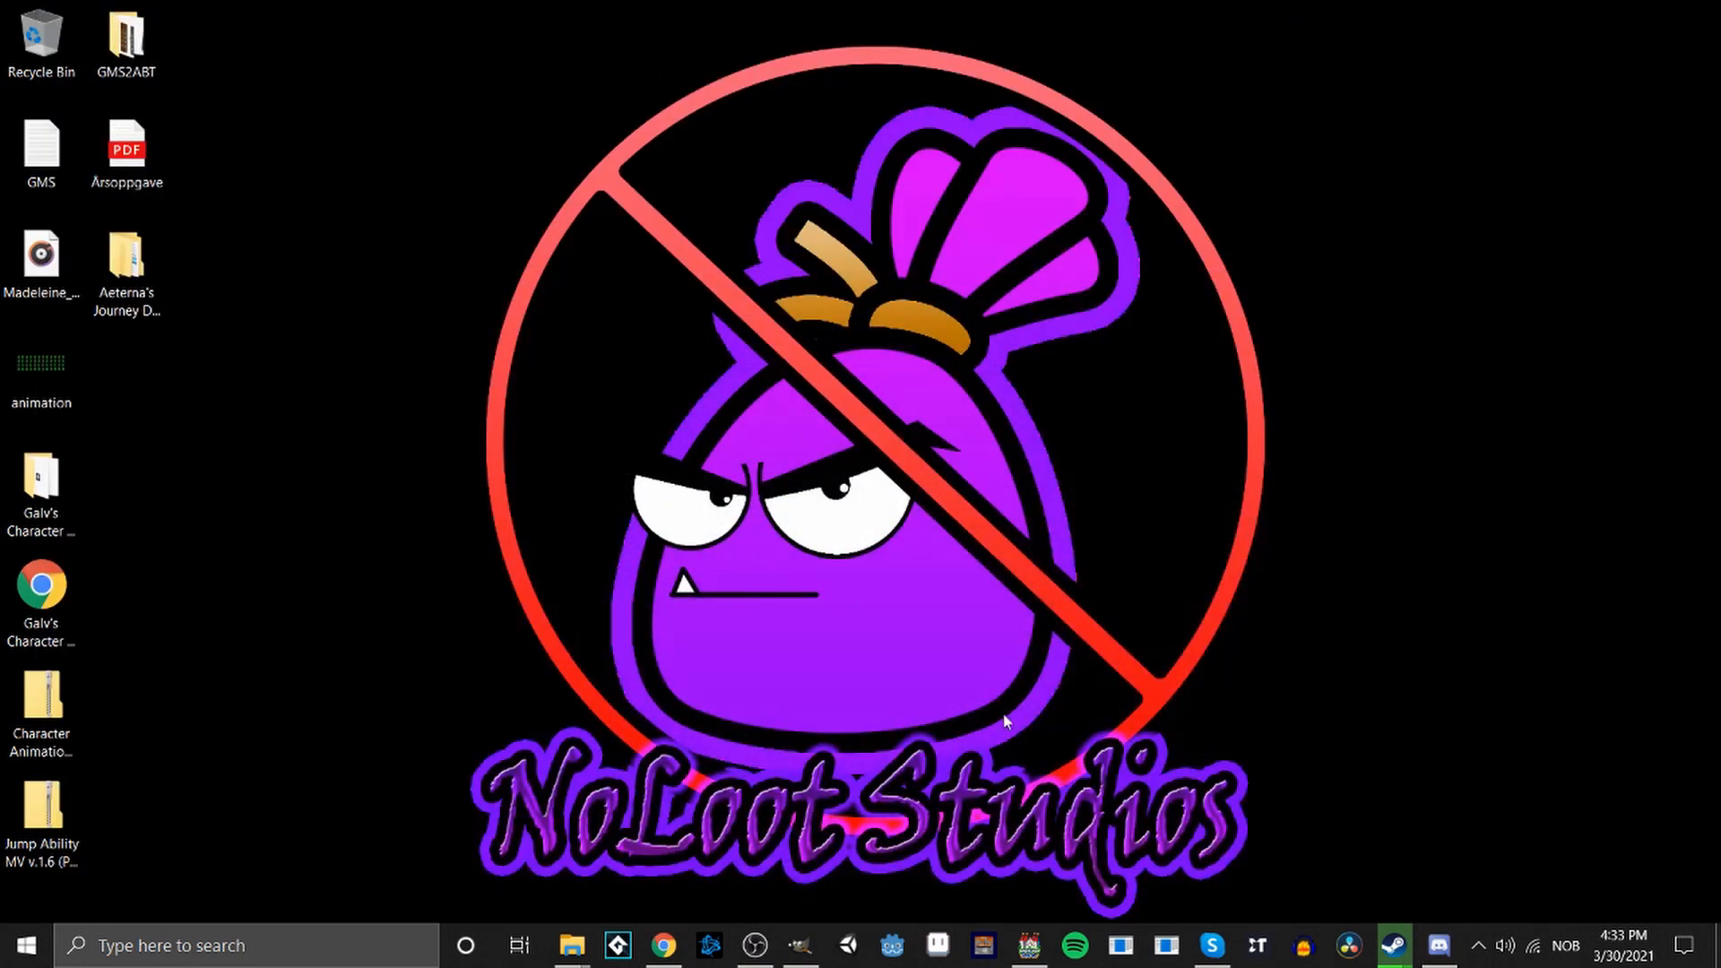
pyautogui.click(1029, 951)
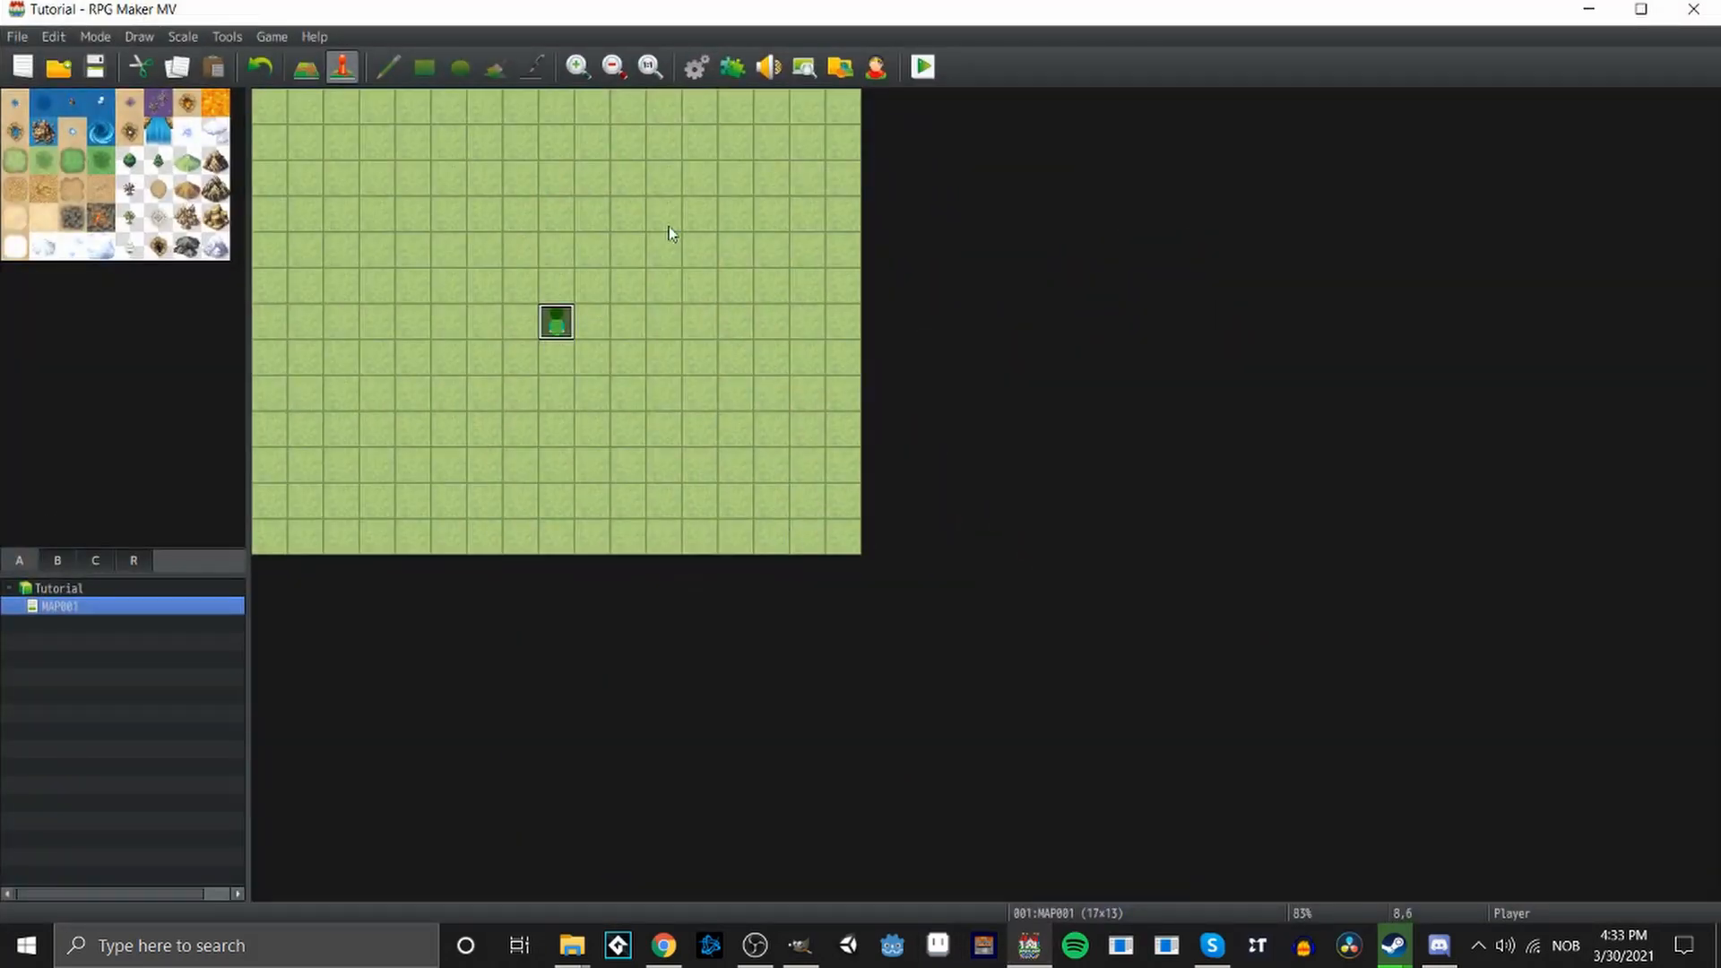
pyautogui.click(913, 71)
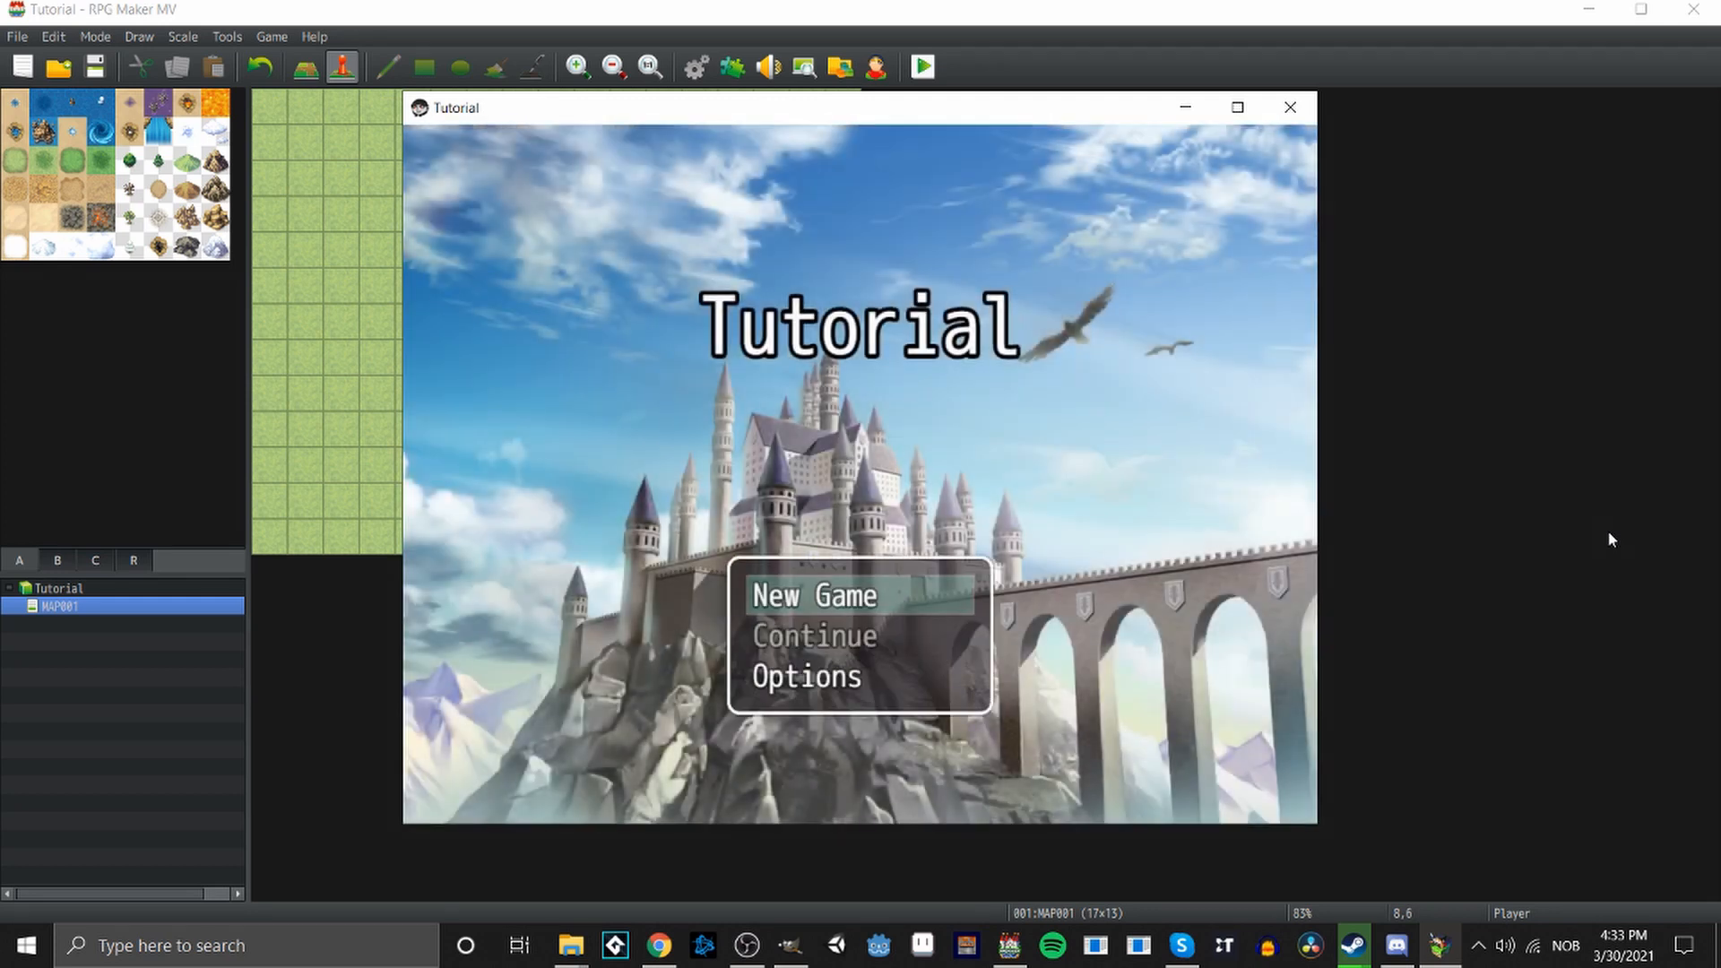
pyautogui.press('Return')
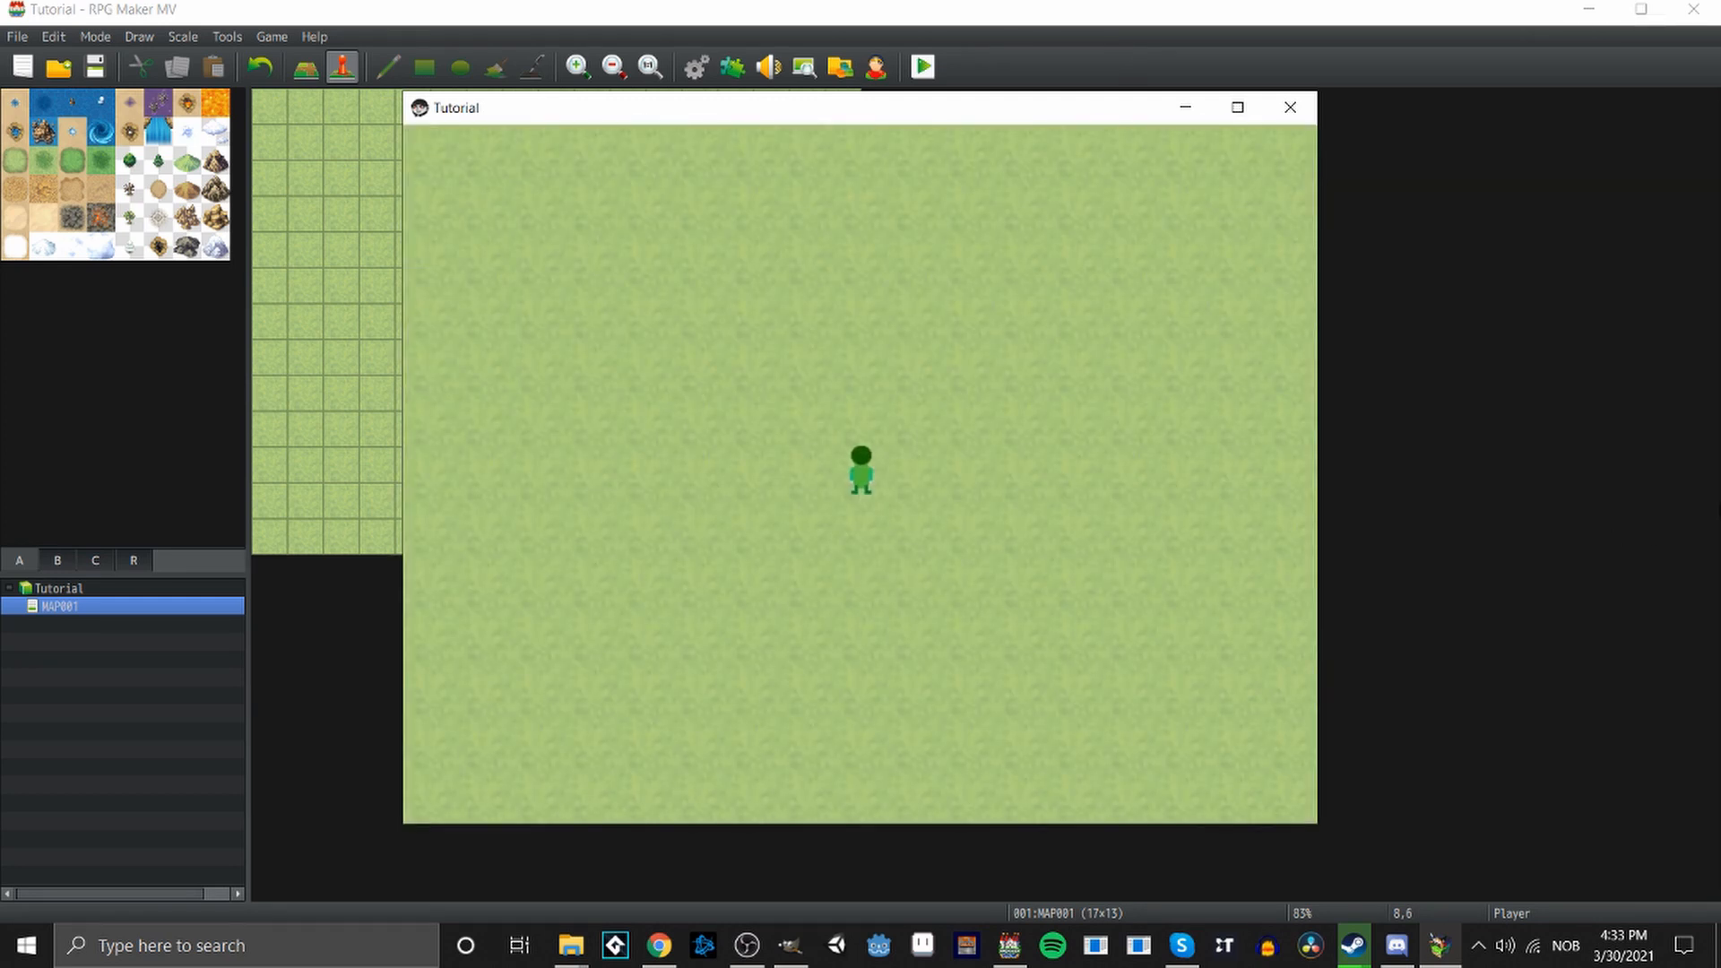
# Walk the green character around the map in all directions to check its animations, and close the playtest.
pyautogui.press('Down')
pyautogui.press('Left')
pyautogui.press('Right')
pyautogui.press('Right')
pyautogui.press('Up')
pyautogui.press('Up')
pyautogui.press('Left')
pyautogui.press('Right')
pyautogui.press('Left')
pyautogui.press('Left')
pyautogui.press('Left')
pyautogui.press('Left')
pyautogui.press('Up')
pyautogui.press('Right')
pyautogui.press('Right')
pyautogui.press('Right')
pyautogui.click(1290, 107)
# Open the project's img/characters folder, paste the copied animation.png over the existing file, and minimize the folder window.
pyautogui.click(265, 34)
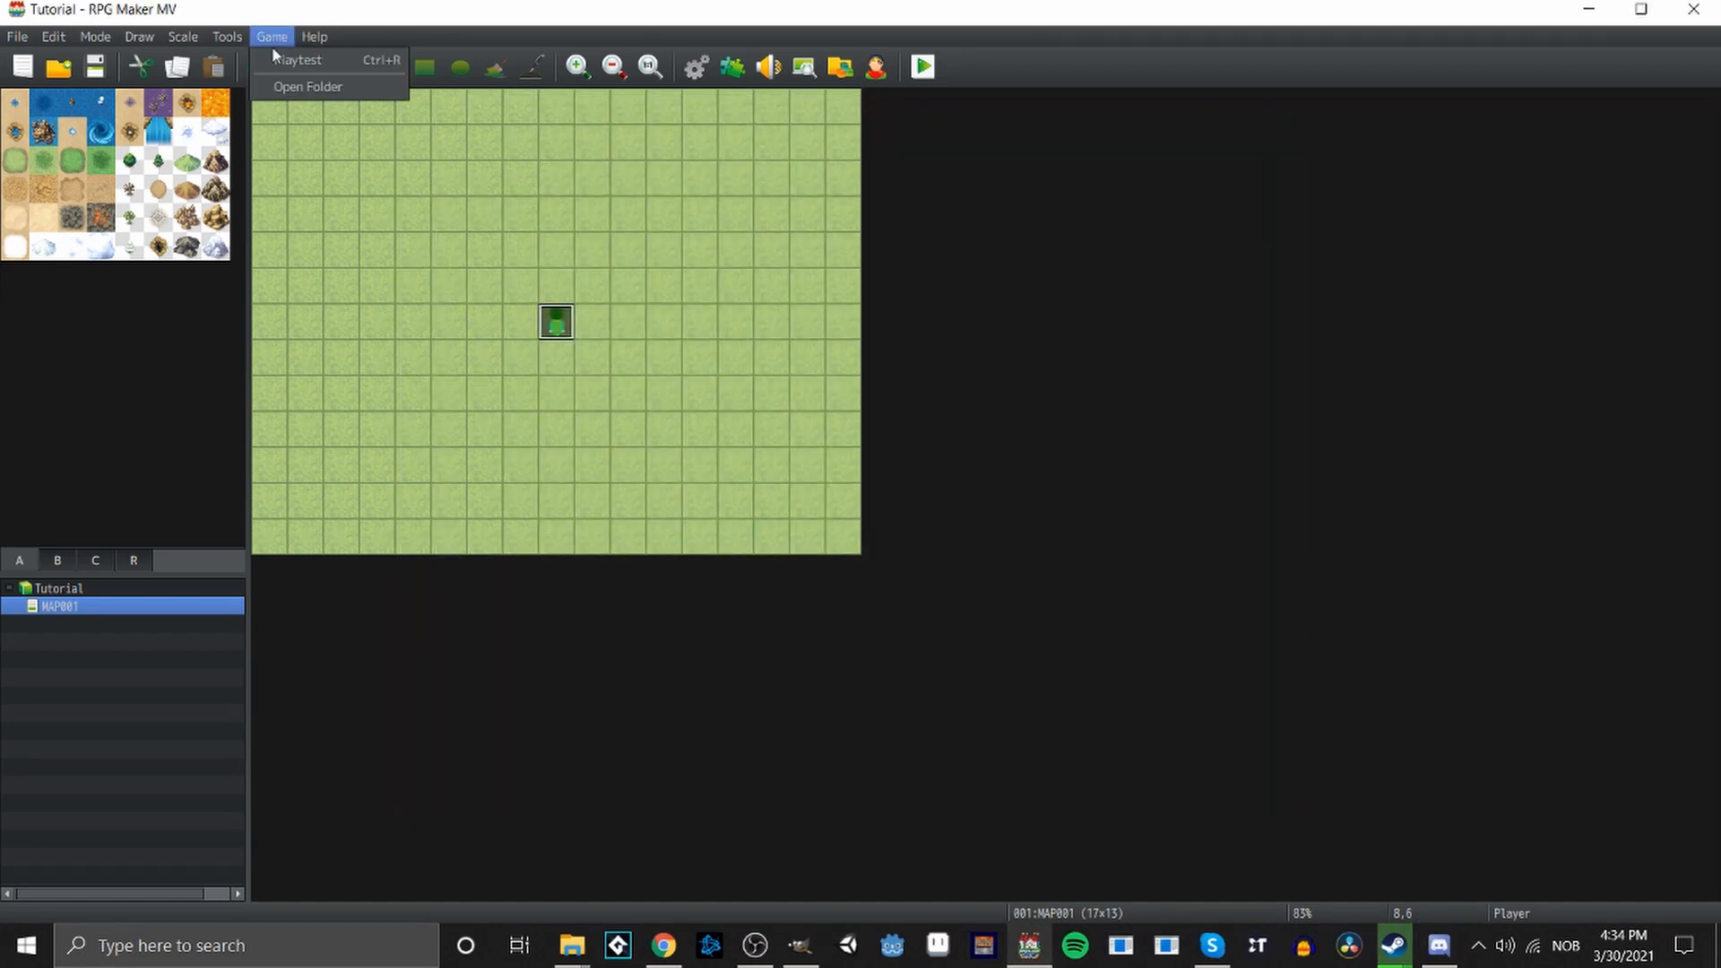
pyautogui.click(341, 87)
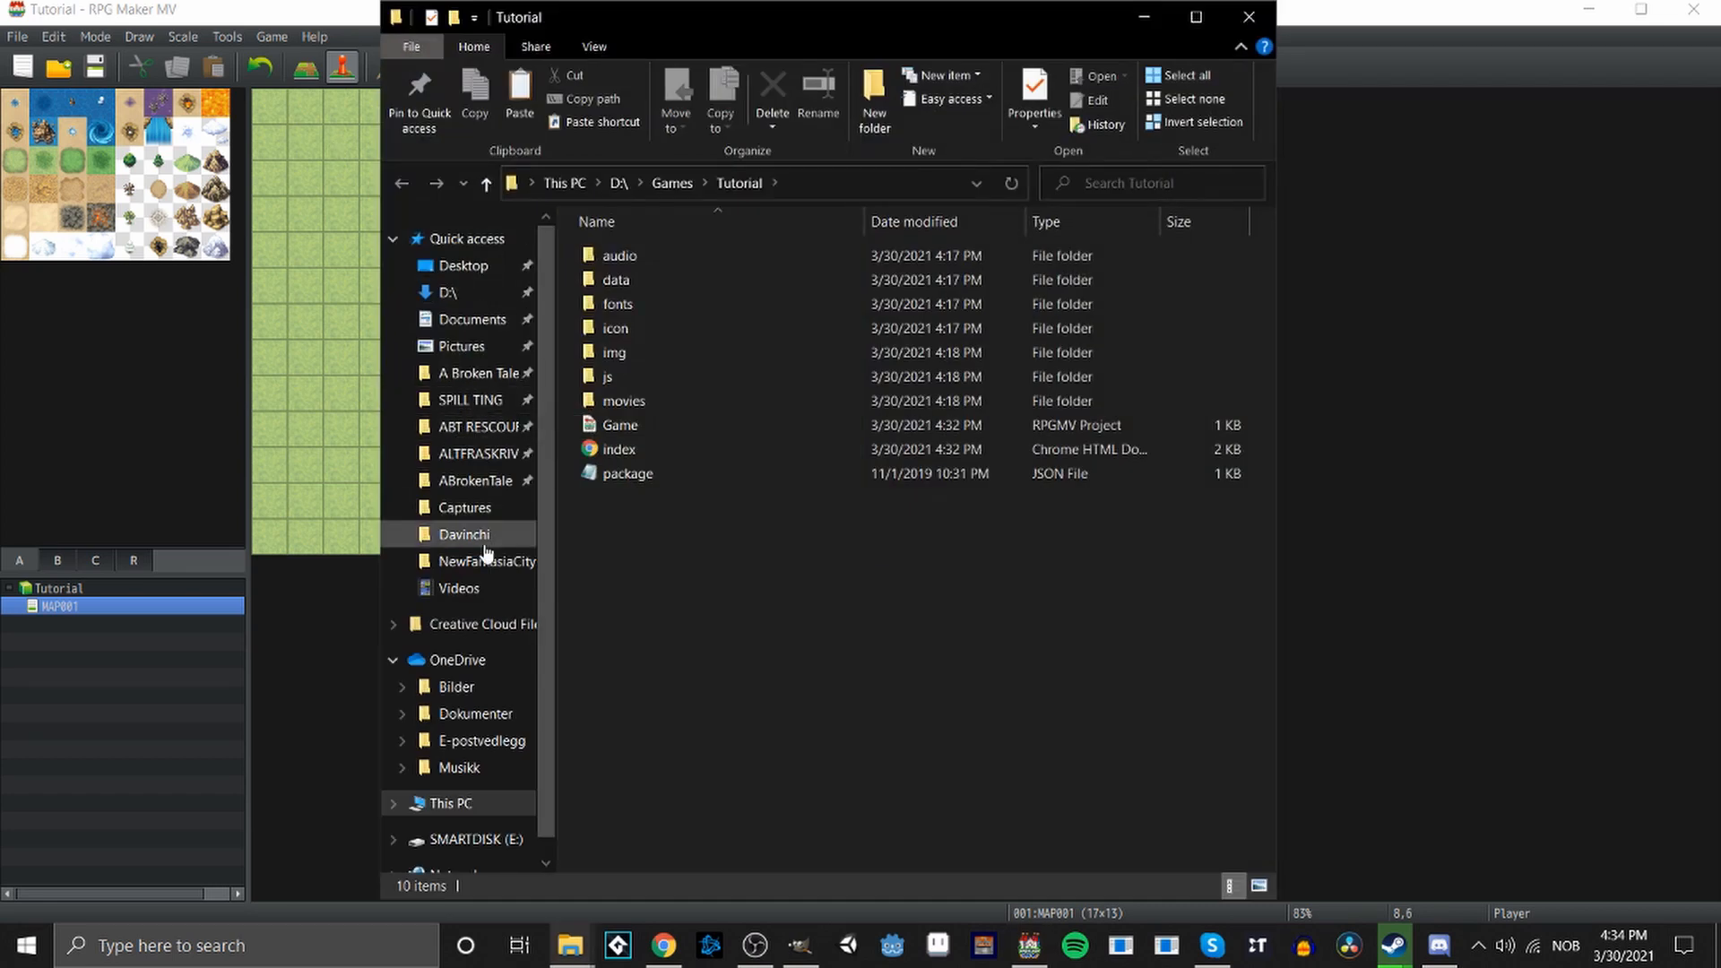
pyautogui.doubleClick(651, 351)
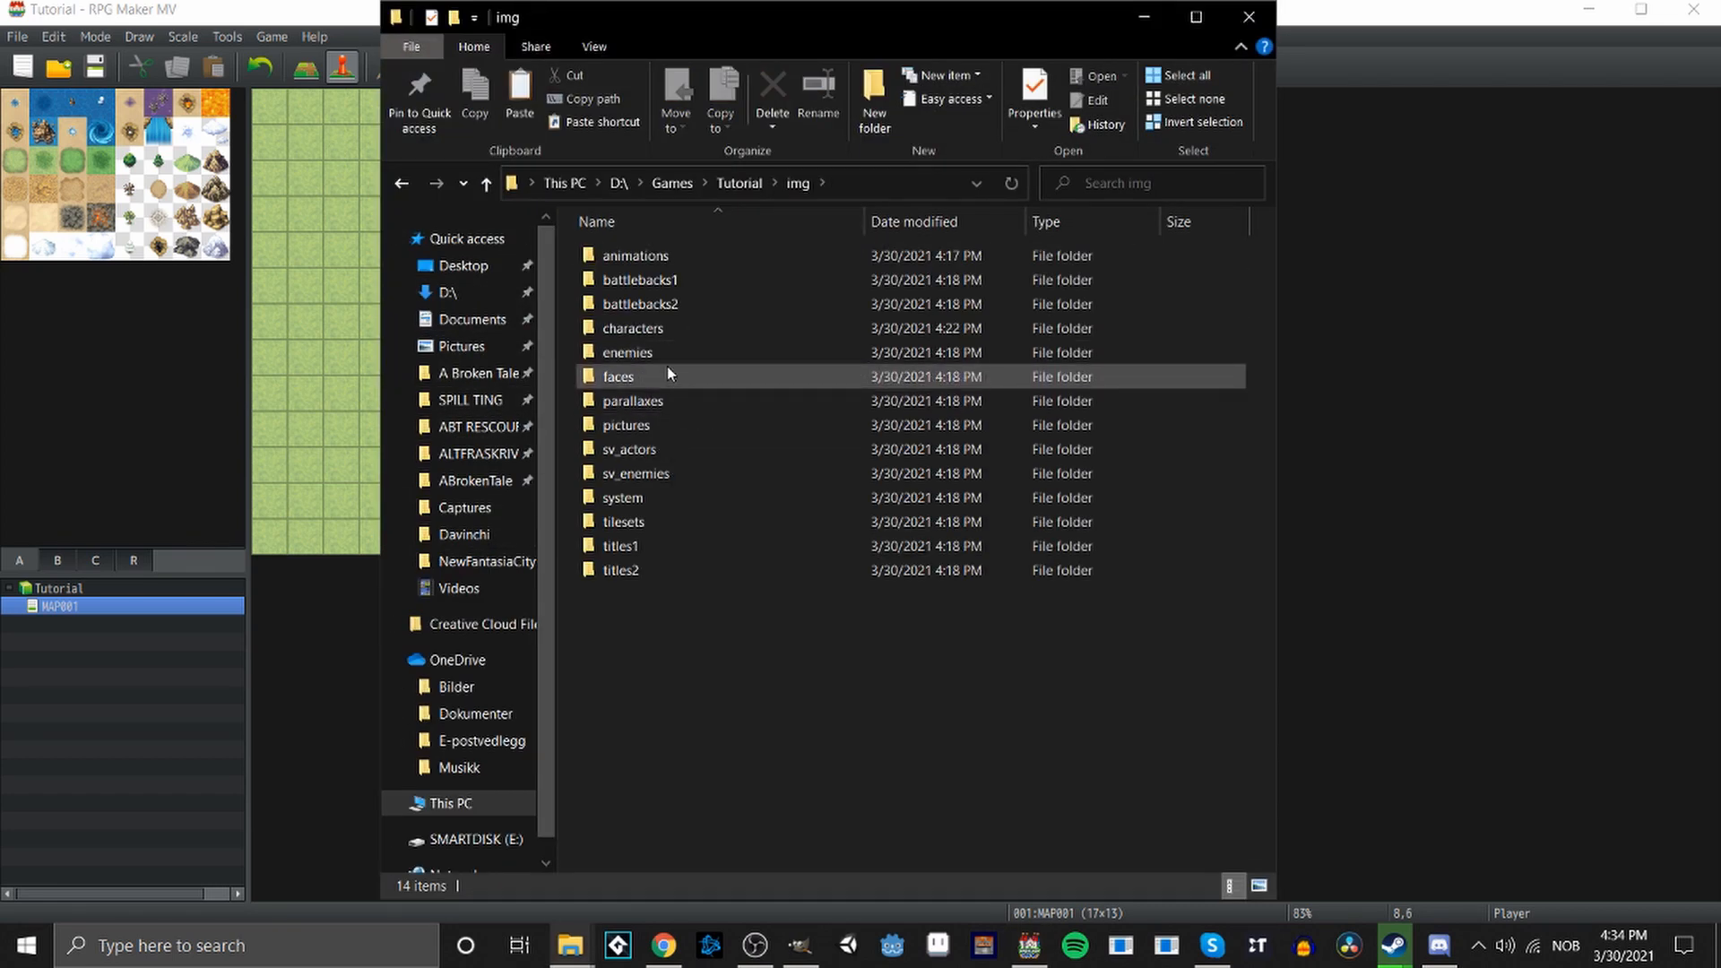
pyautogui.doubleClick(667, 332)
pyautogui.rightClick(563, 454)
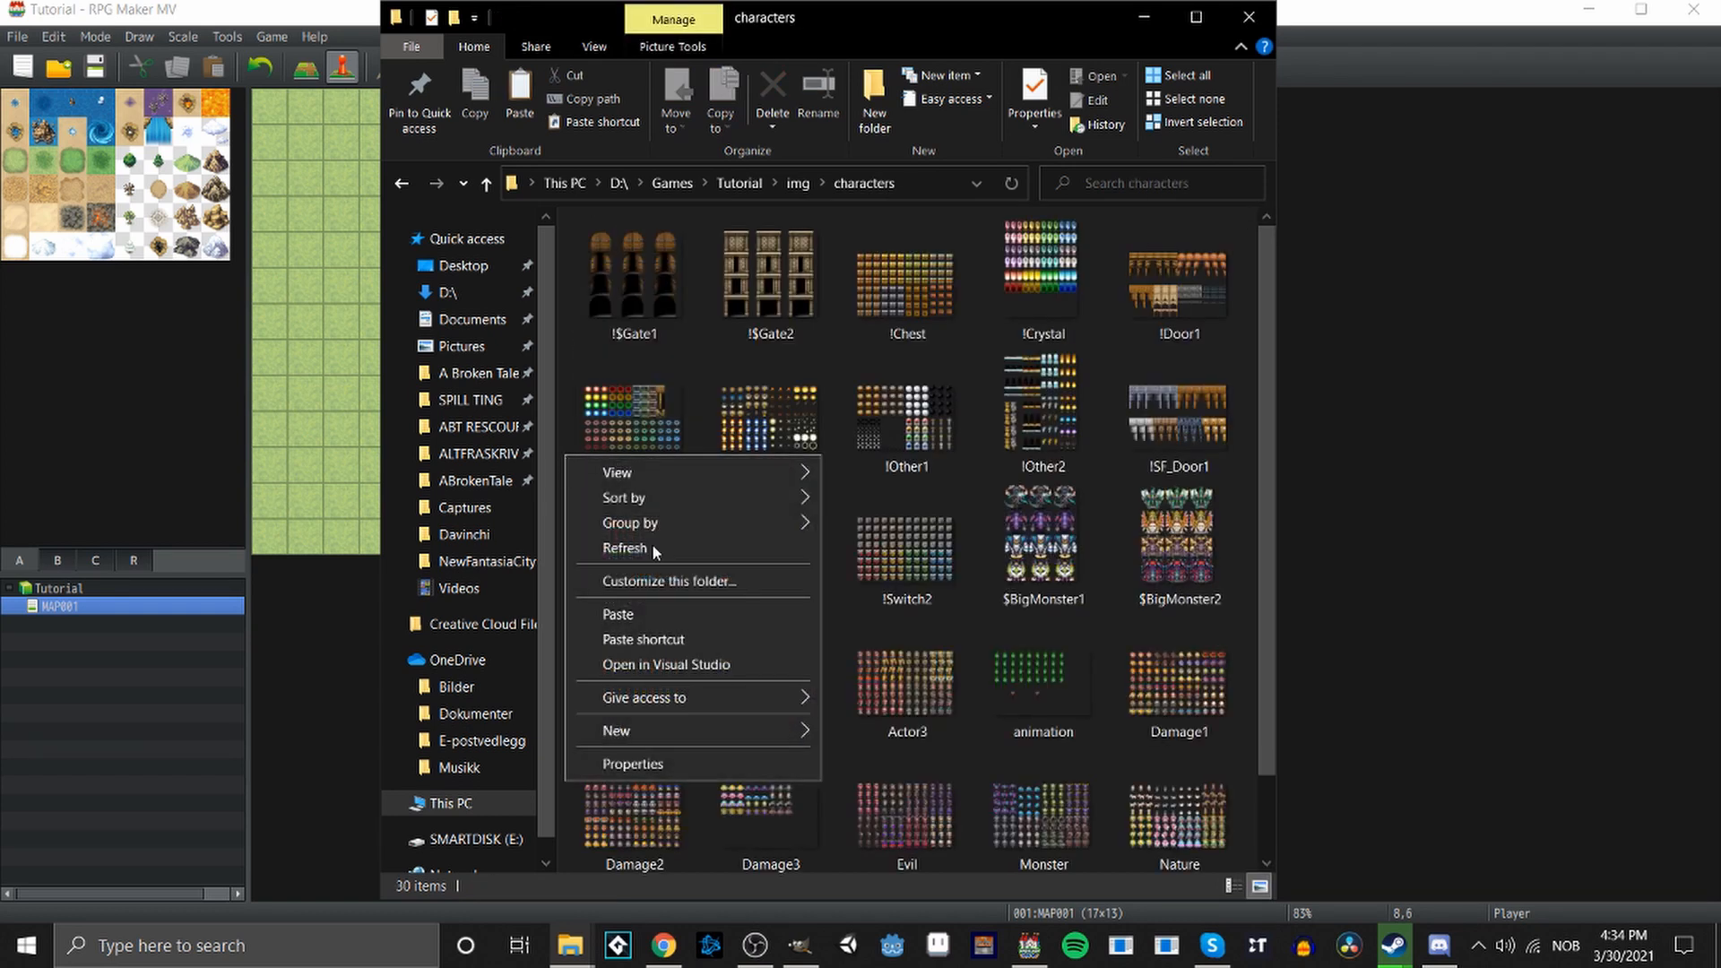
pyautogui.click(645, 615)
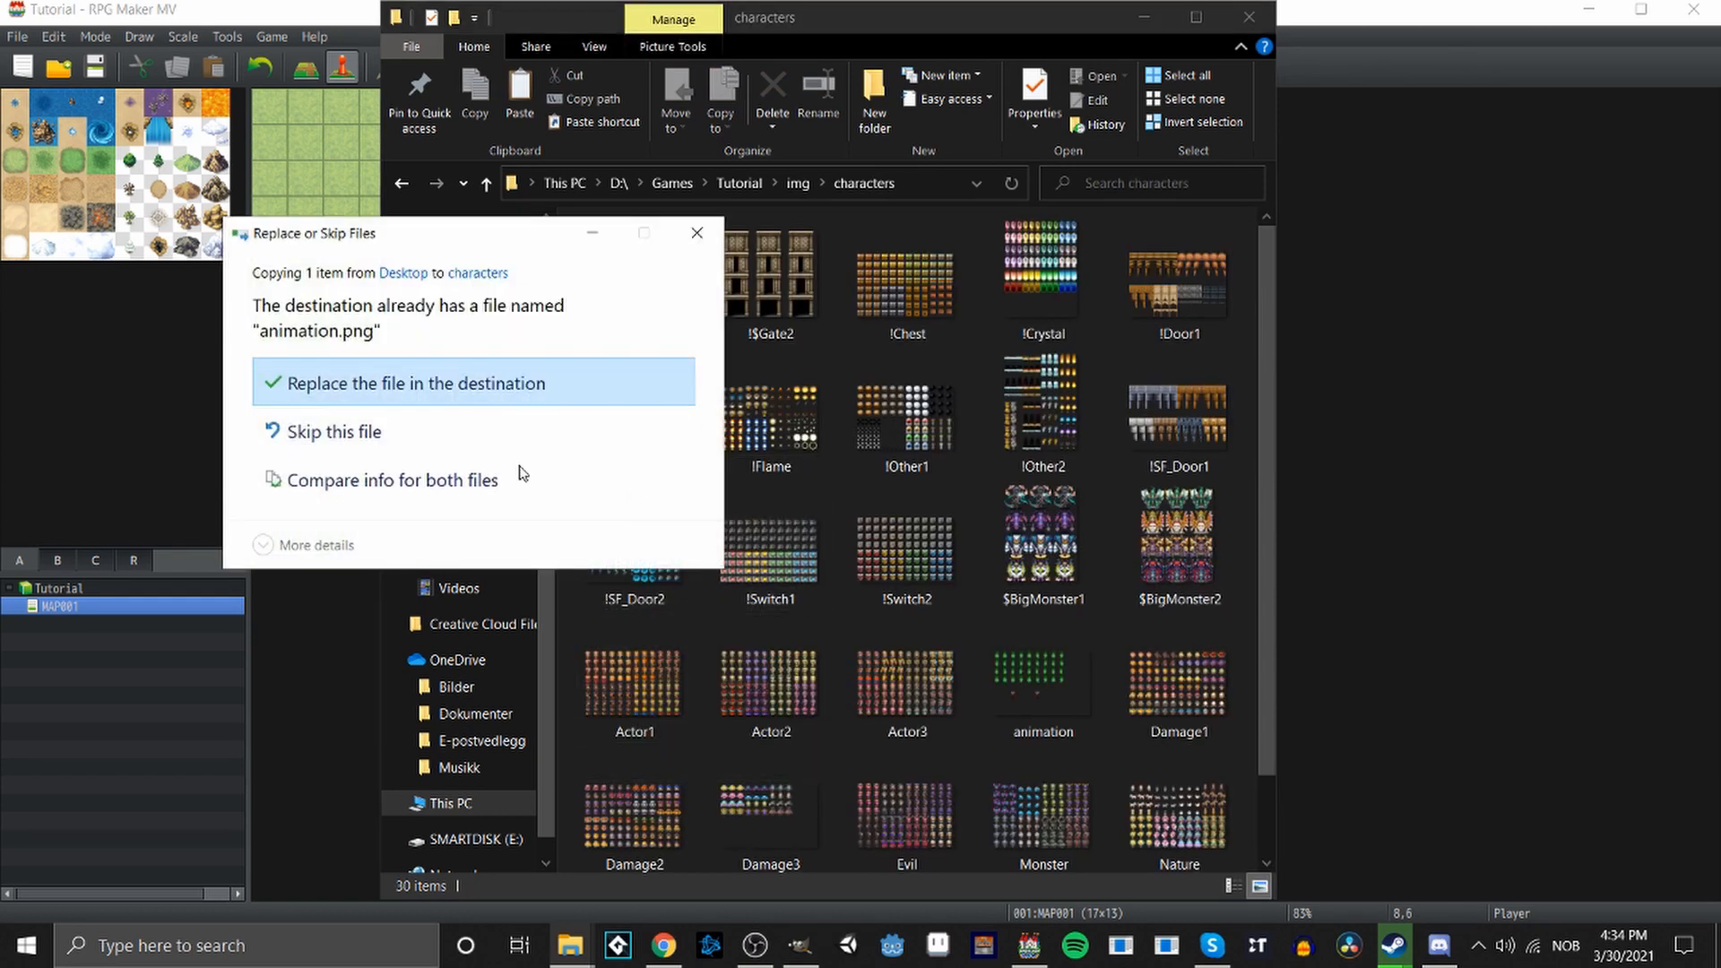
pyautogui.click(391, 387)
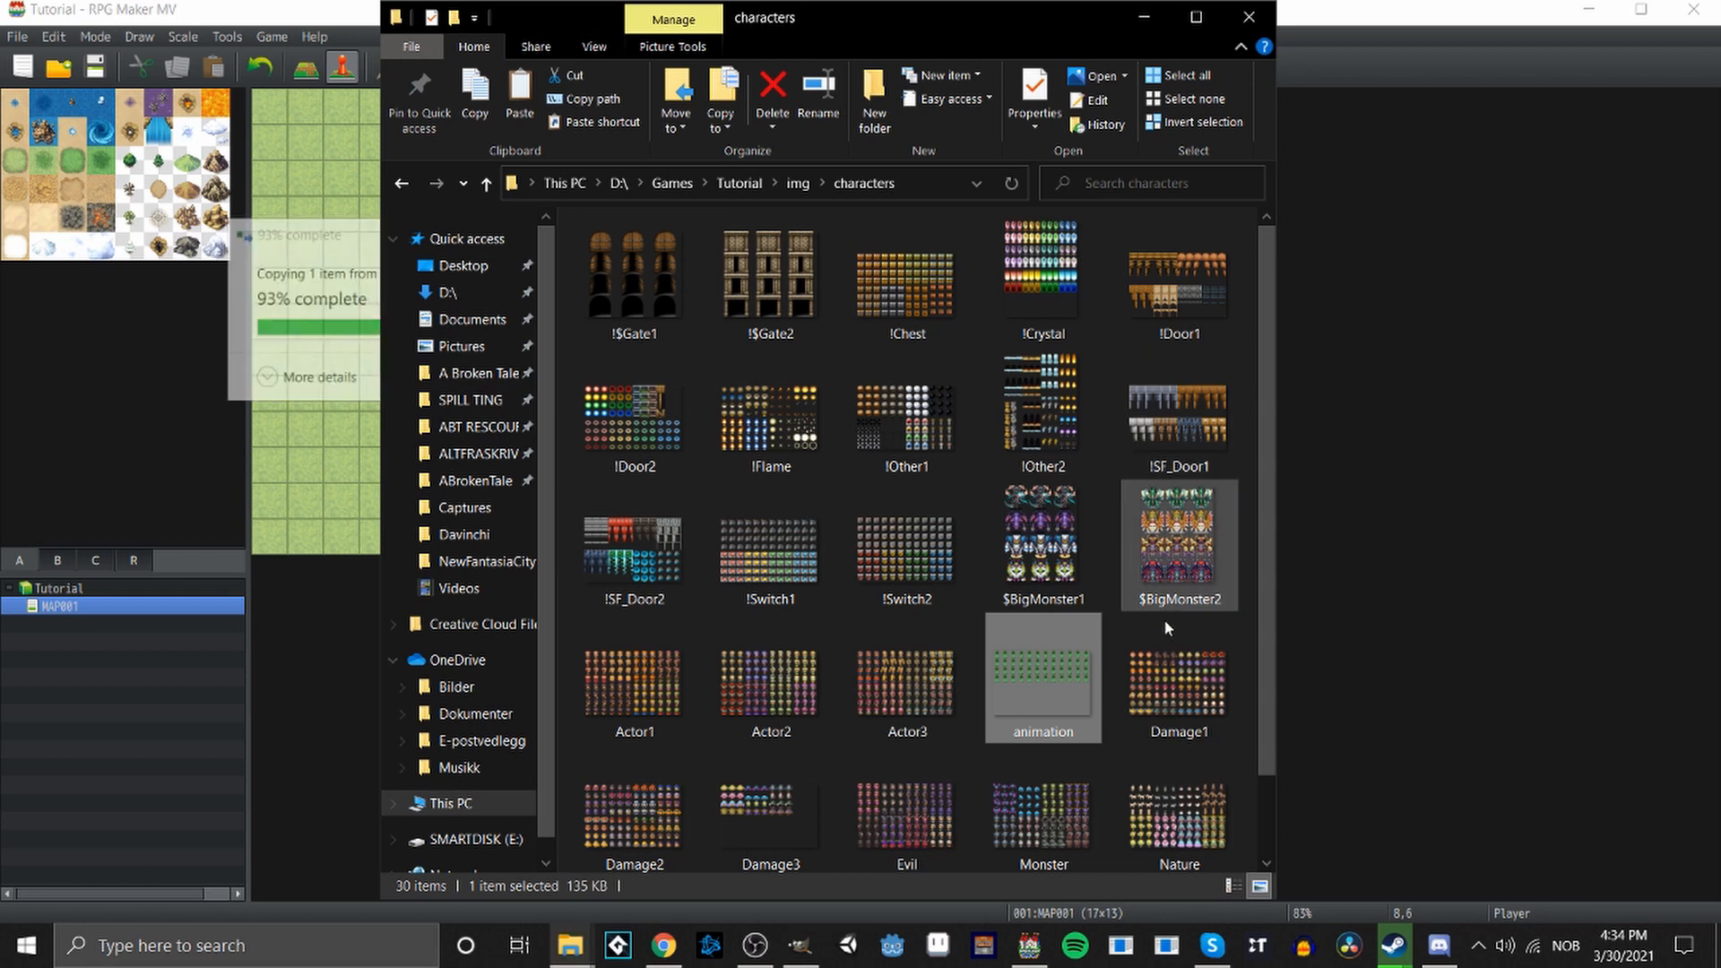
pyautogui.click(1143, 17)
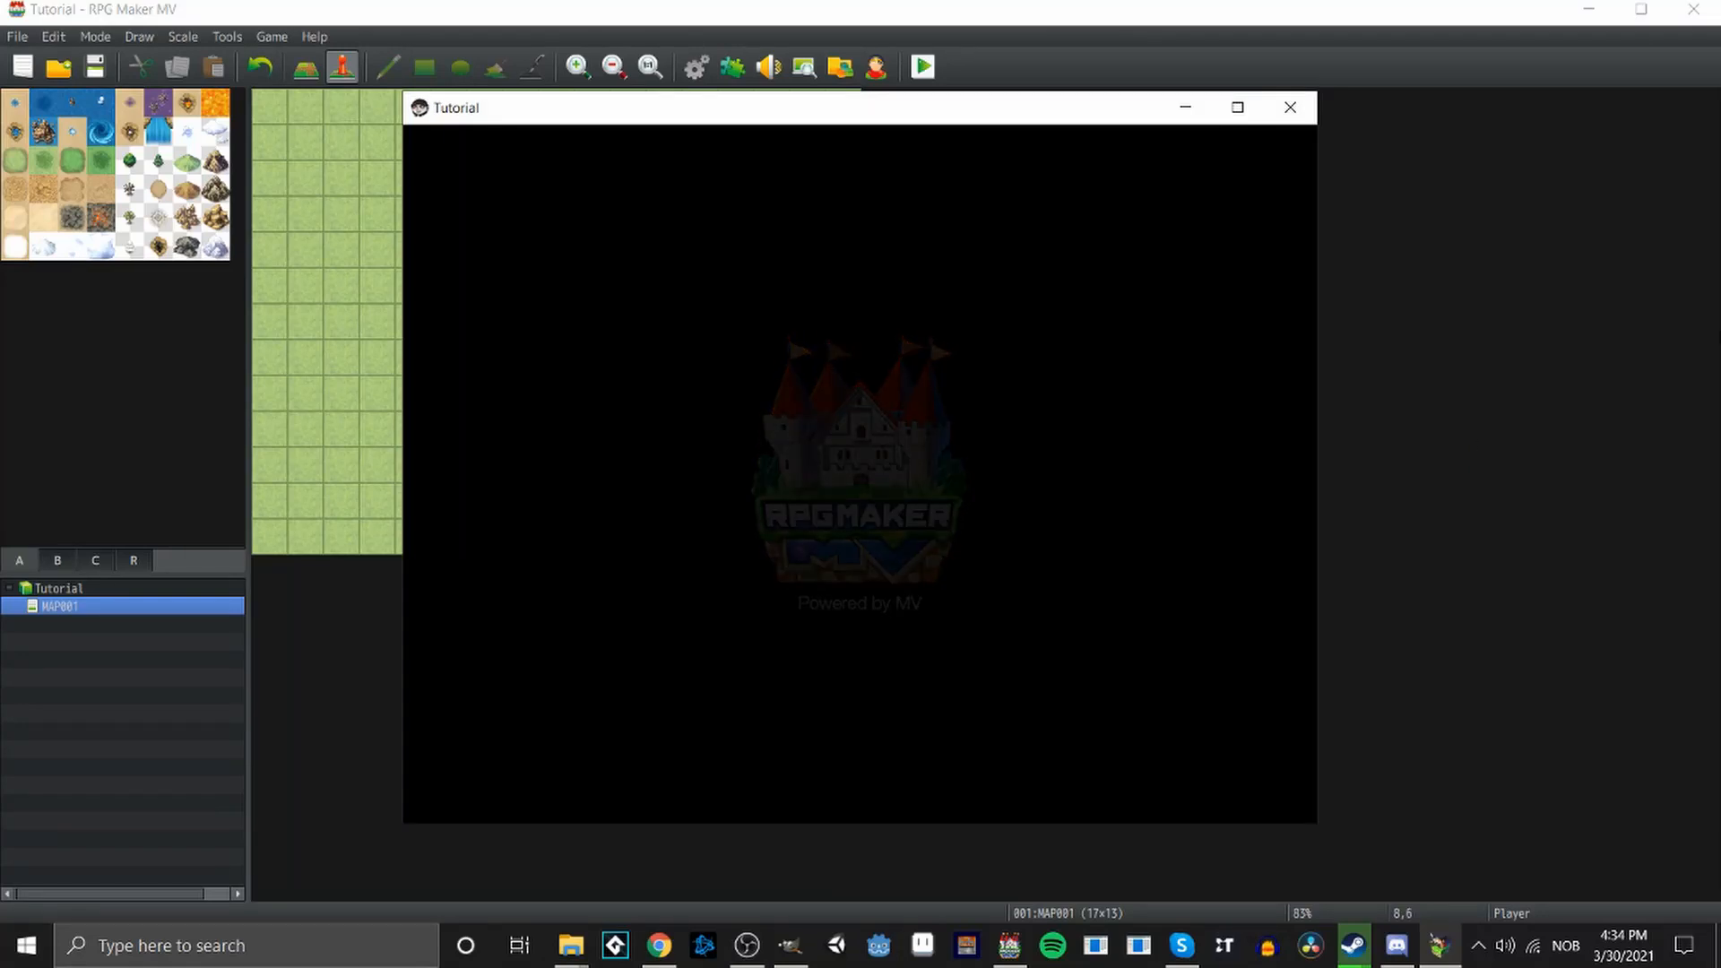
# Start a new game in a playtest, walk the green character in all directions, and try jumping.
pyautogui.press('Return')
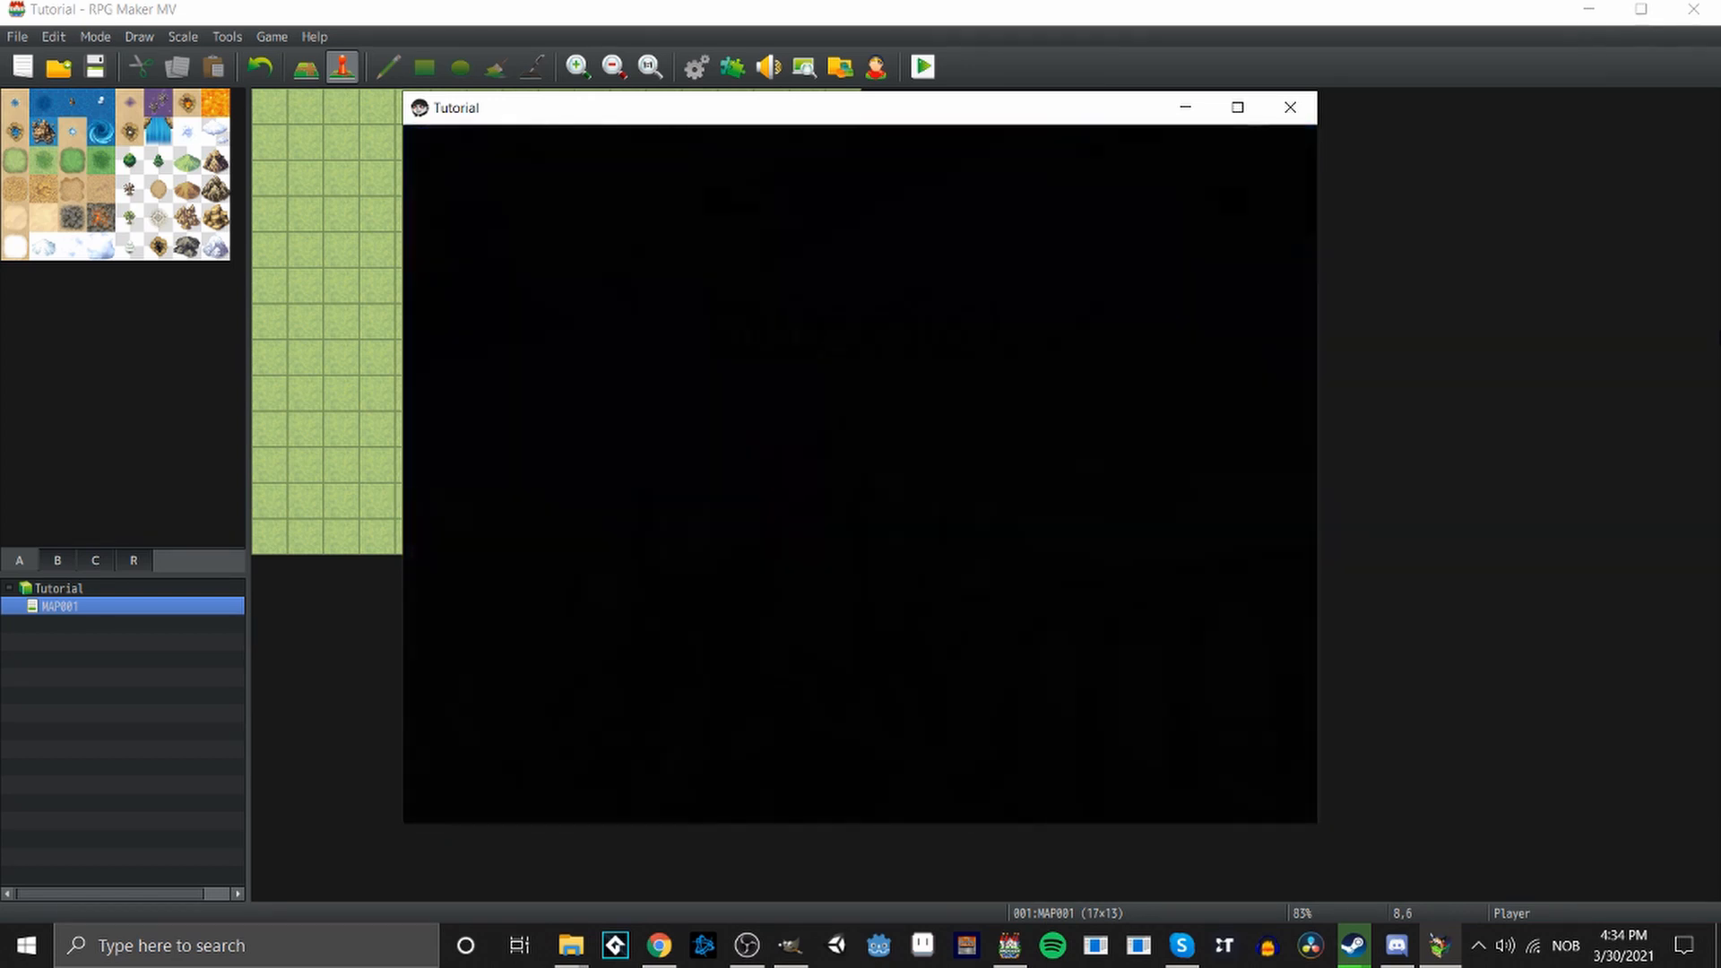
pyautogui.press('Down')
pyautogui.press('Down')
pyautogui.press('Down')
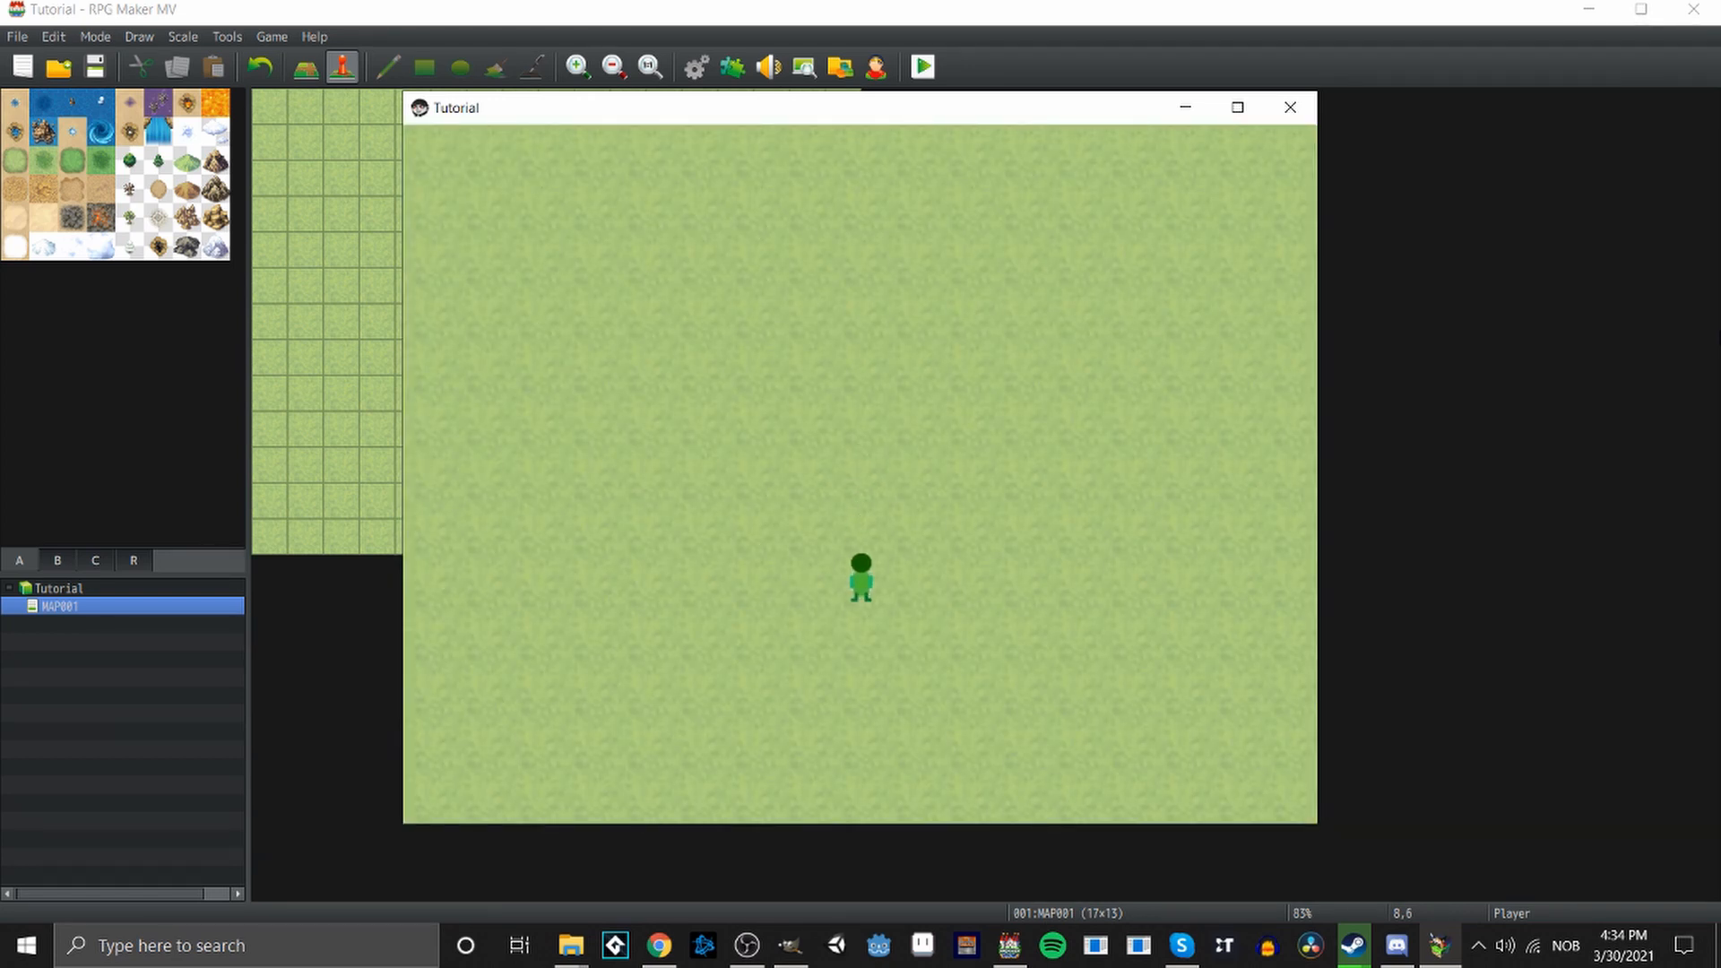
pyautogui.press('Down')
pyautogui.press('Left')
pyautogui.press('Left')
pyautogui.press('Left')
pyautogui.press('Left')
pyautogui.press('Left')
pyautogui.press('Right')
pyautogui.press('space')
pyautogui.press('space')
pyautogui.press('space')
pyautogui.press('space')
pyautogui.press('Up')
pyautogui.press('Up')
pyautogui.press('Left')
pyautogui.press('Left')
pyautogui.press('Left')
pyautogui.press('Left')
pyautogui.press('Left')
pyautogui.press('Down')
pyautogui.press('Down')
pyautogui.press('Right')
pyautogui.press('Right')
pyautogui.press('Right')
pyautogui.press('Right')
pyautogui.press('Right')
pyautogui.press('Up')
pyautogui.press('Up')
pyautogui.press('Up')
pyautogui.press('Left')
pyautogui.press('Down')
pyautogui.press('Down')
pyautogui.press('Down')
pyautogui.press('Up')
pyautogui.press('Up')
pyautogui.press('Up')
pyautogui.press('Up')
pyautogui.press('Up')
pyautogui.press('Right')
# Switch the playtest to full screen and walk the character around to check its animations up close.
pyautogui.press('F4')
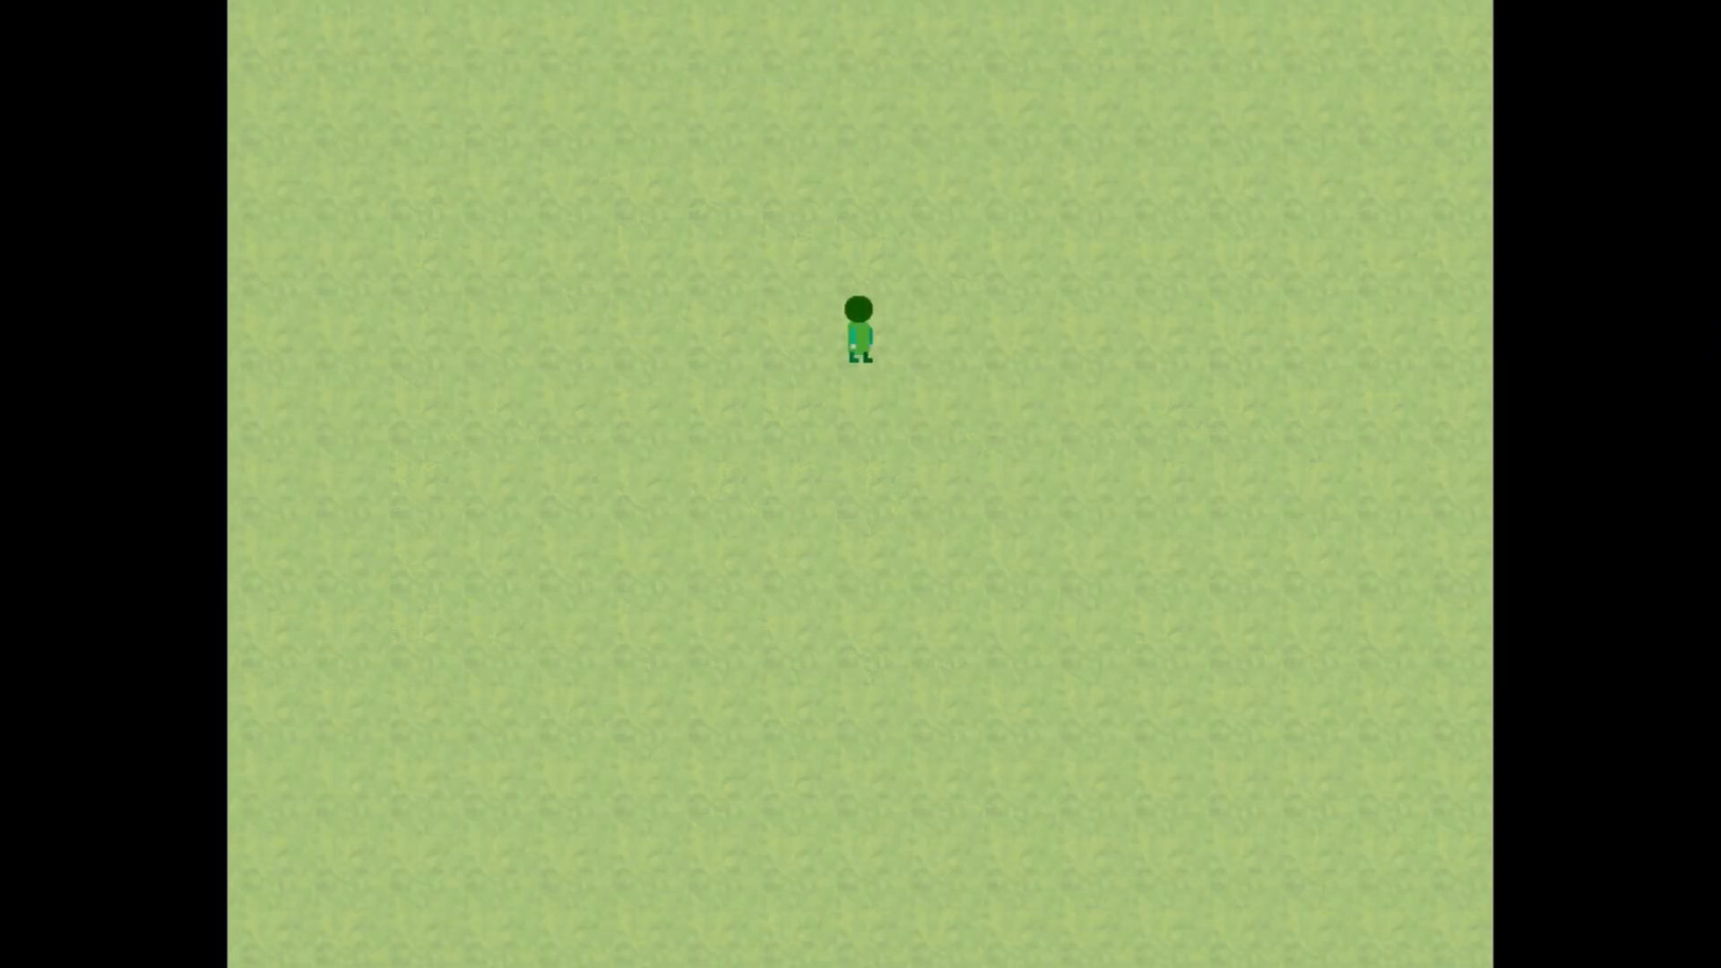
pyautogui.press('Down')
pyautogui.press('Right')
pyautogui.press('Right')
pyautogui.press('Left')
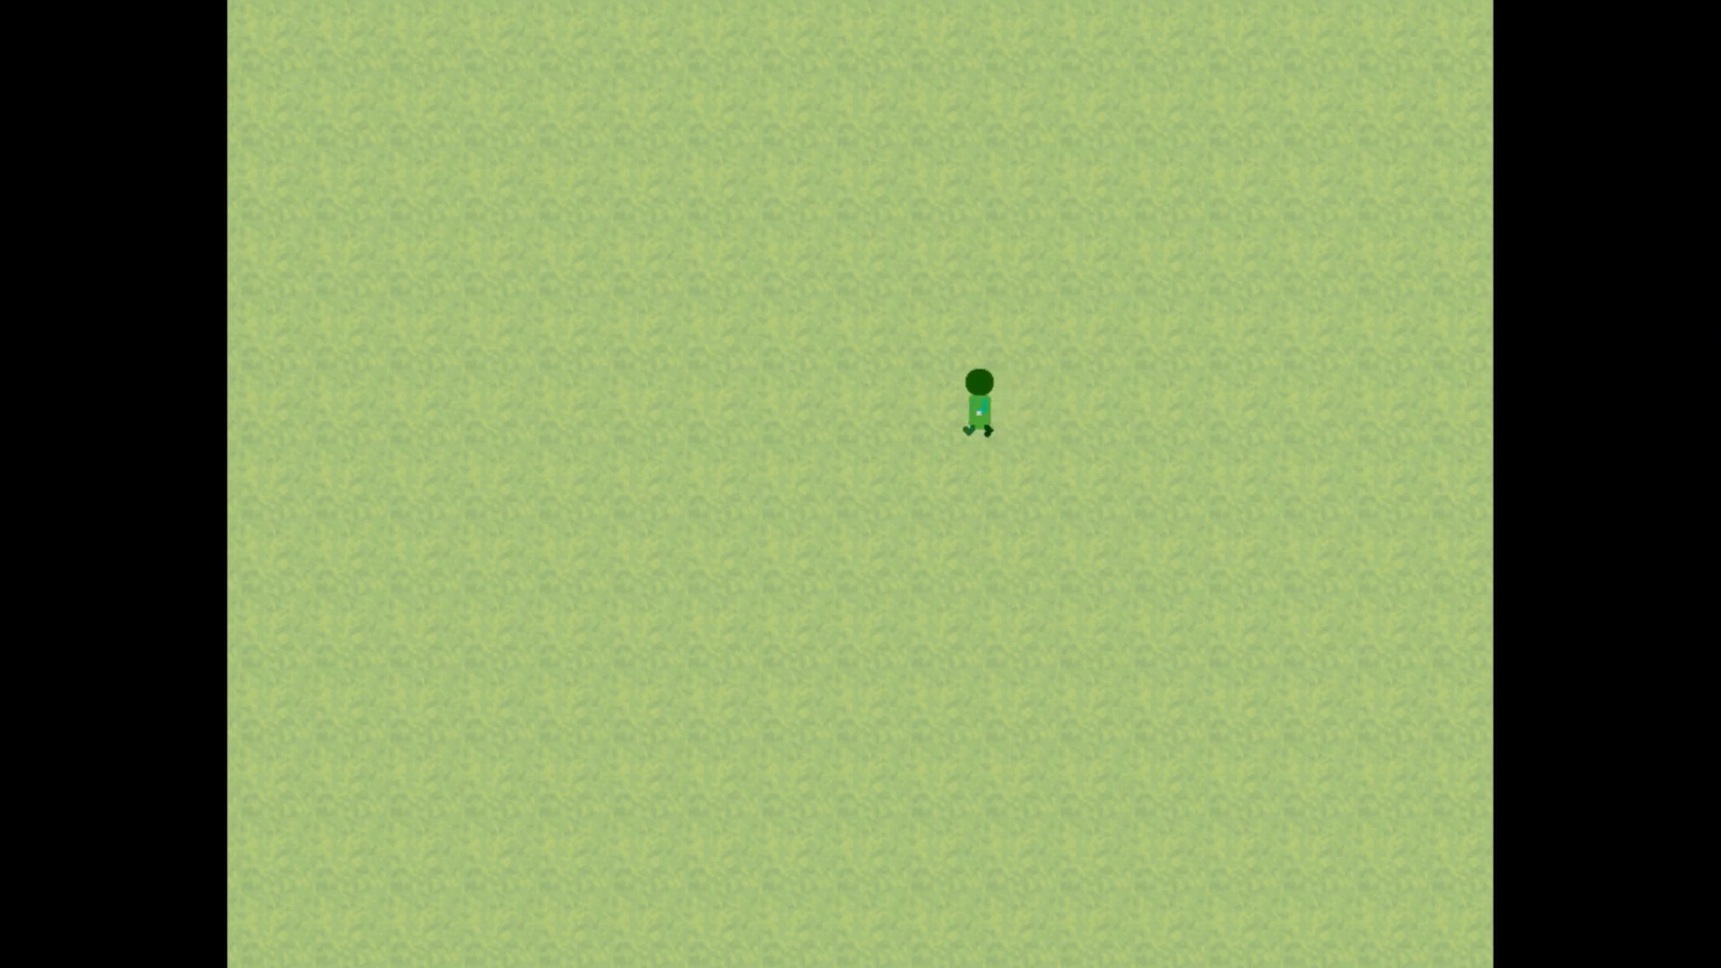
pyautogui.press('Left')
pyautogui.press('Left')
pyautogui.press('Left')
pyautogui.press('Left')
pyautogui.press('Left')
pyautogui.press('Down')
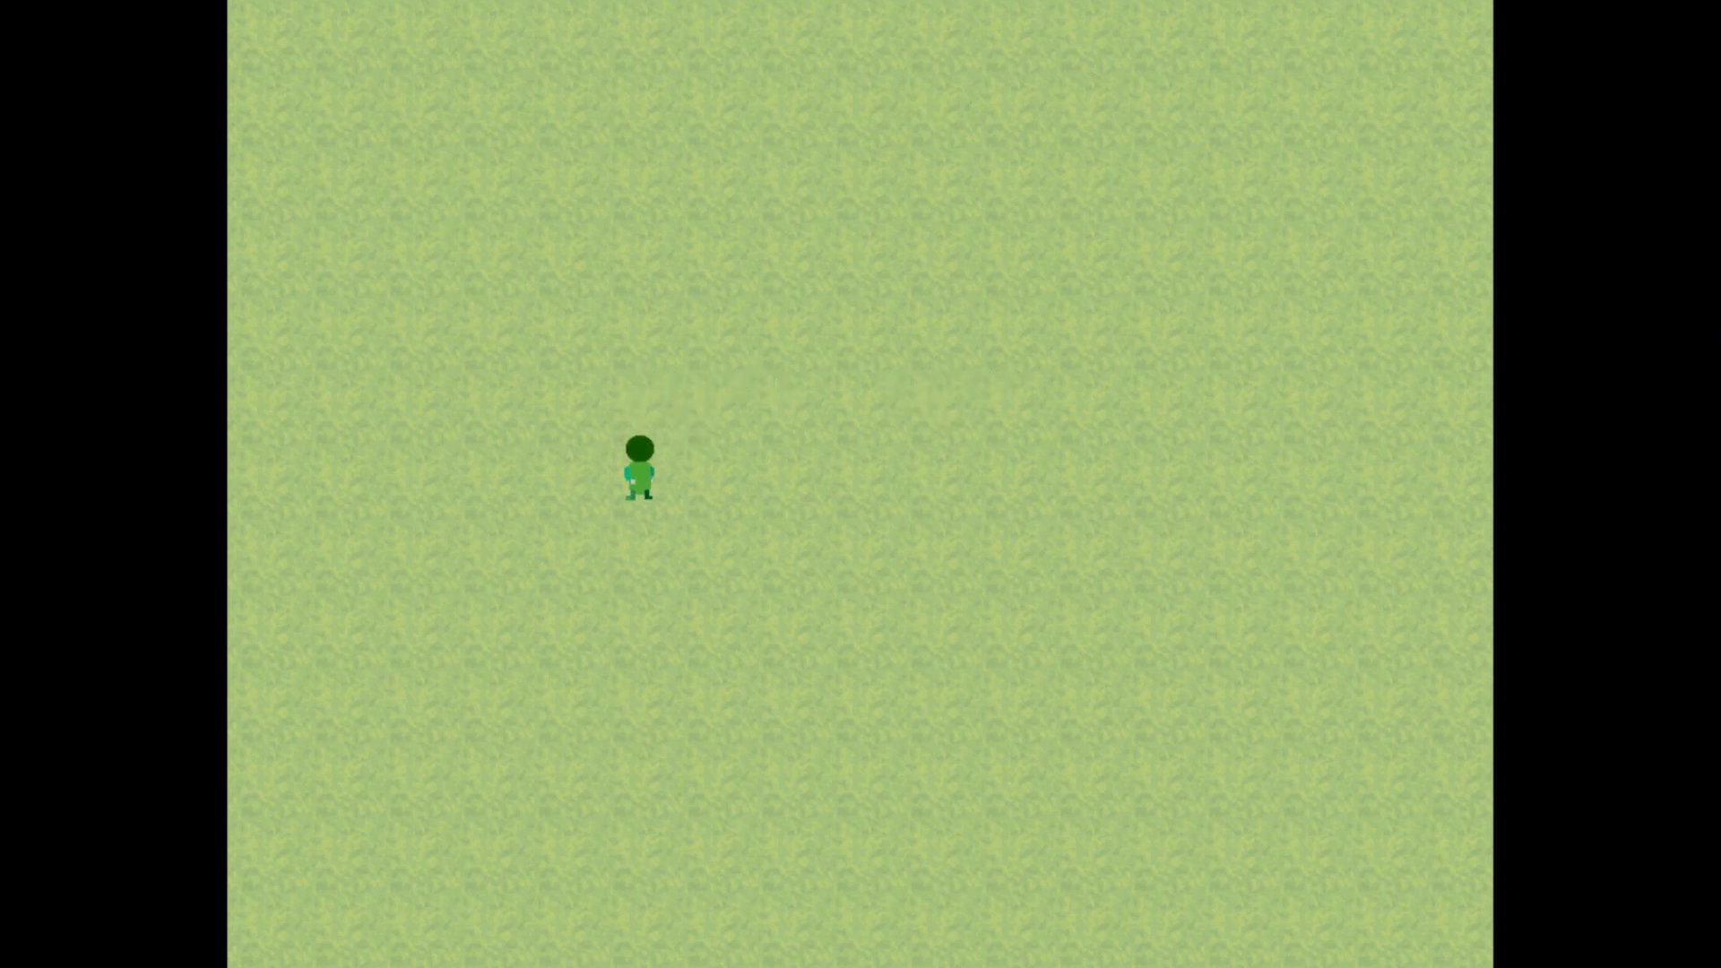
pyautogui.press('Down')
pyautogui.press('Down')
pyautogui.press('Right')
pyautogui.press('Right')
pyautogui.press('Right')
pyautogui.press('Right')
pyautogui.press('Right')
pyautogui.press('Right')
pyautogui.press('Right')
pyautogui.press('Left')
pyautogui.press('Left')
pyautogui.press('Left')
pyautogui.press('Up')
pyautogui.press('Left')
pyautogui.press('Left')
pyautogui.press('Up')
pyautogui.press('Right')
pyautogui.press('Down')
pyautogui.press('Down')
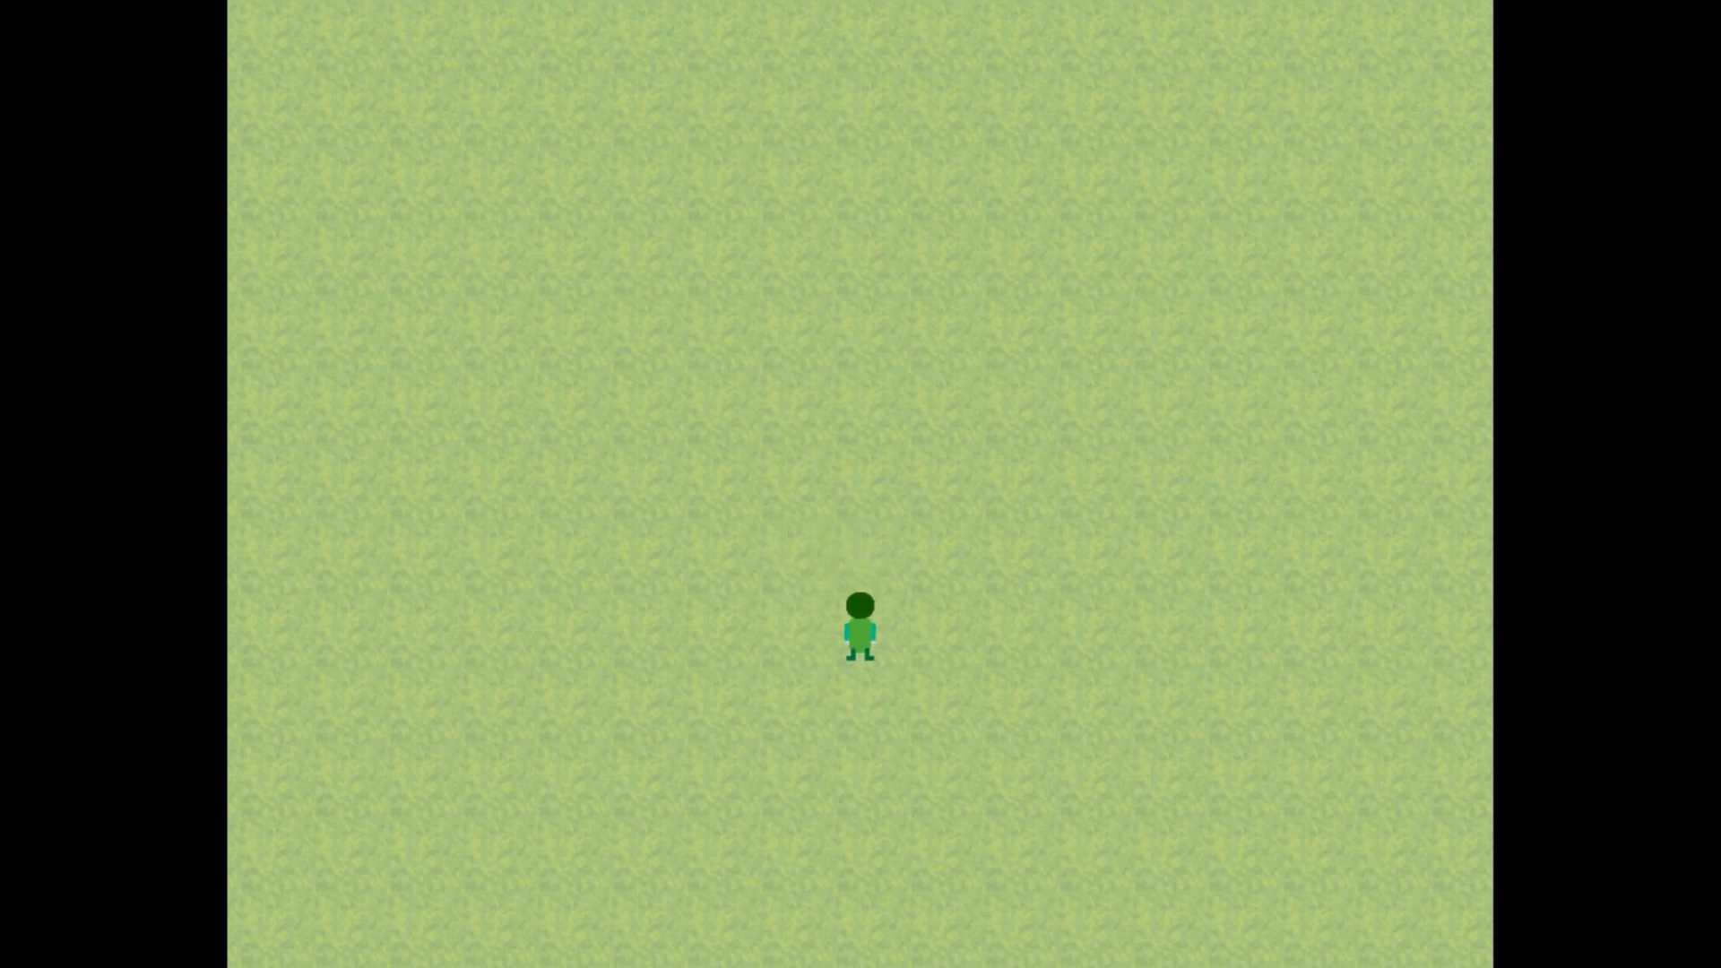
# Close the full-screen playtest window and return to the map editor.
pyautogui.press('super')
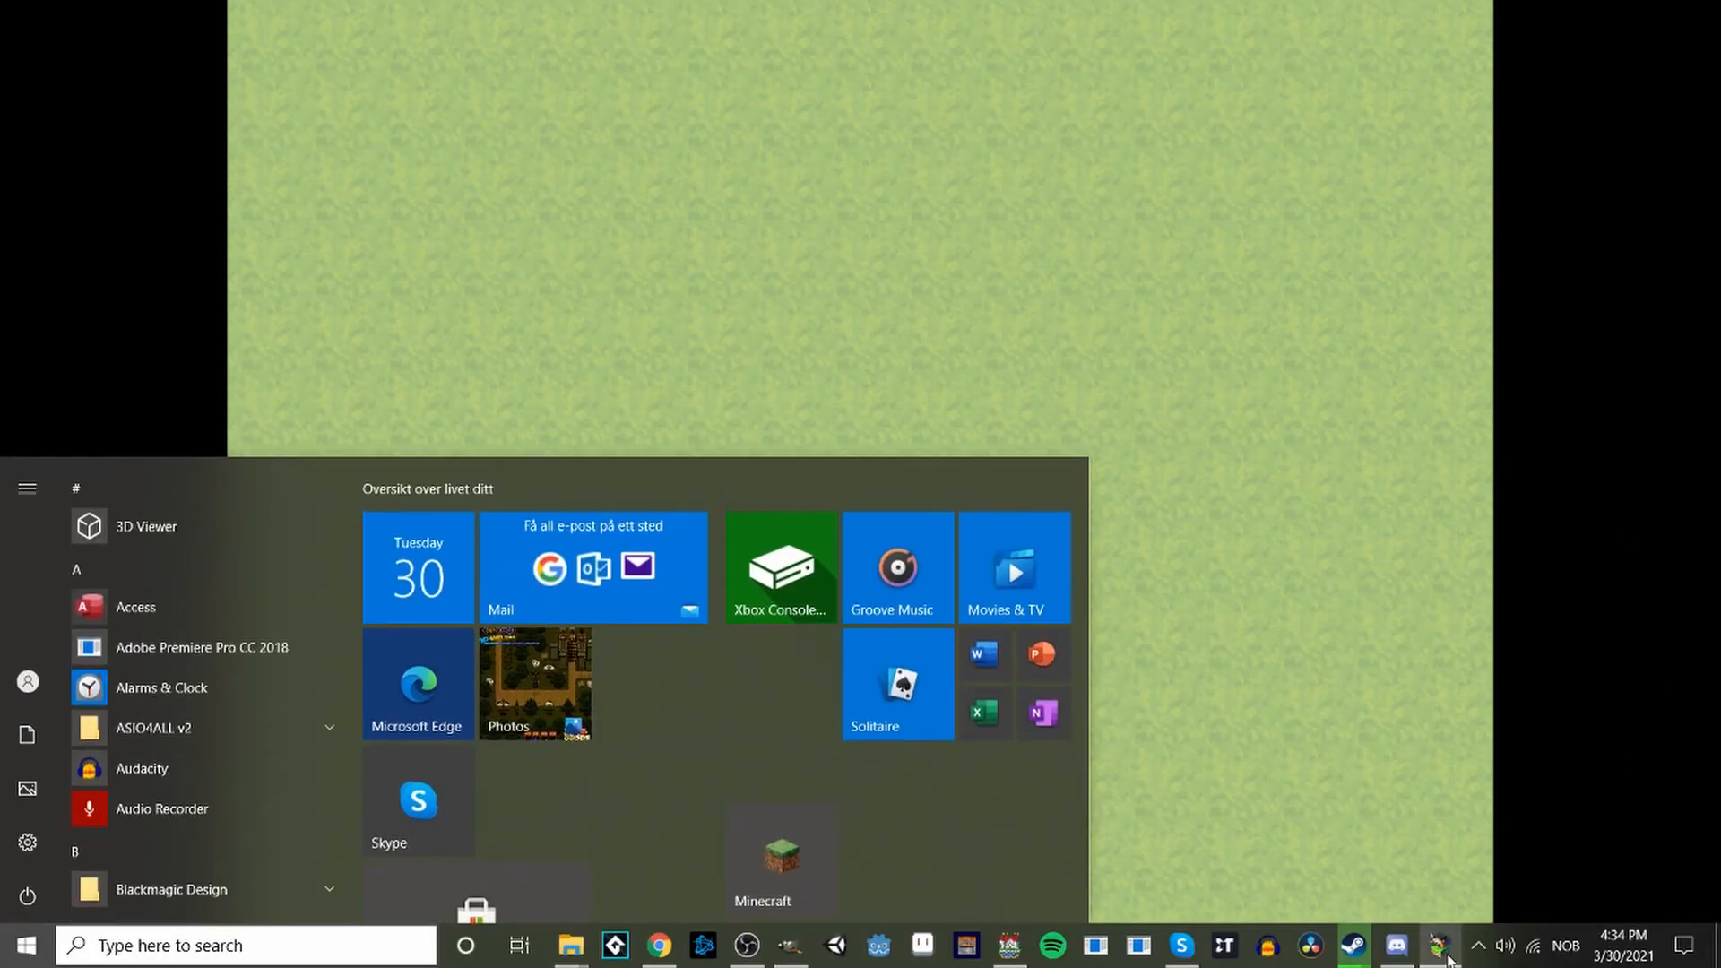
pyautogui.rightClick(1447, 959)
pyautogui.click(1445, 900)
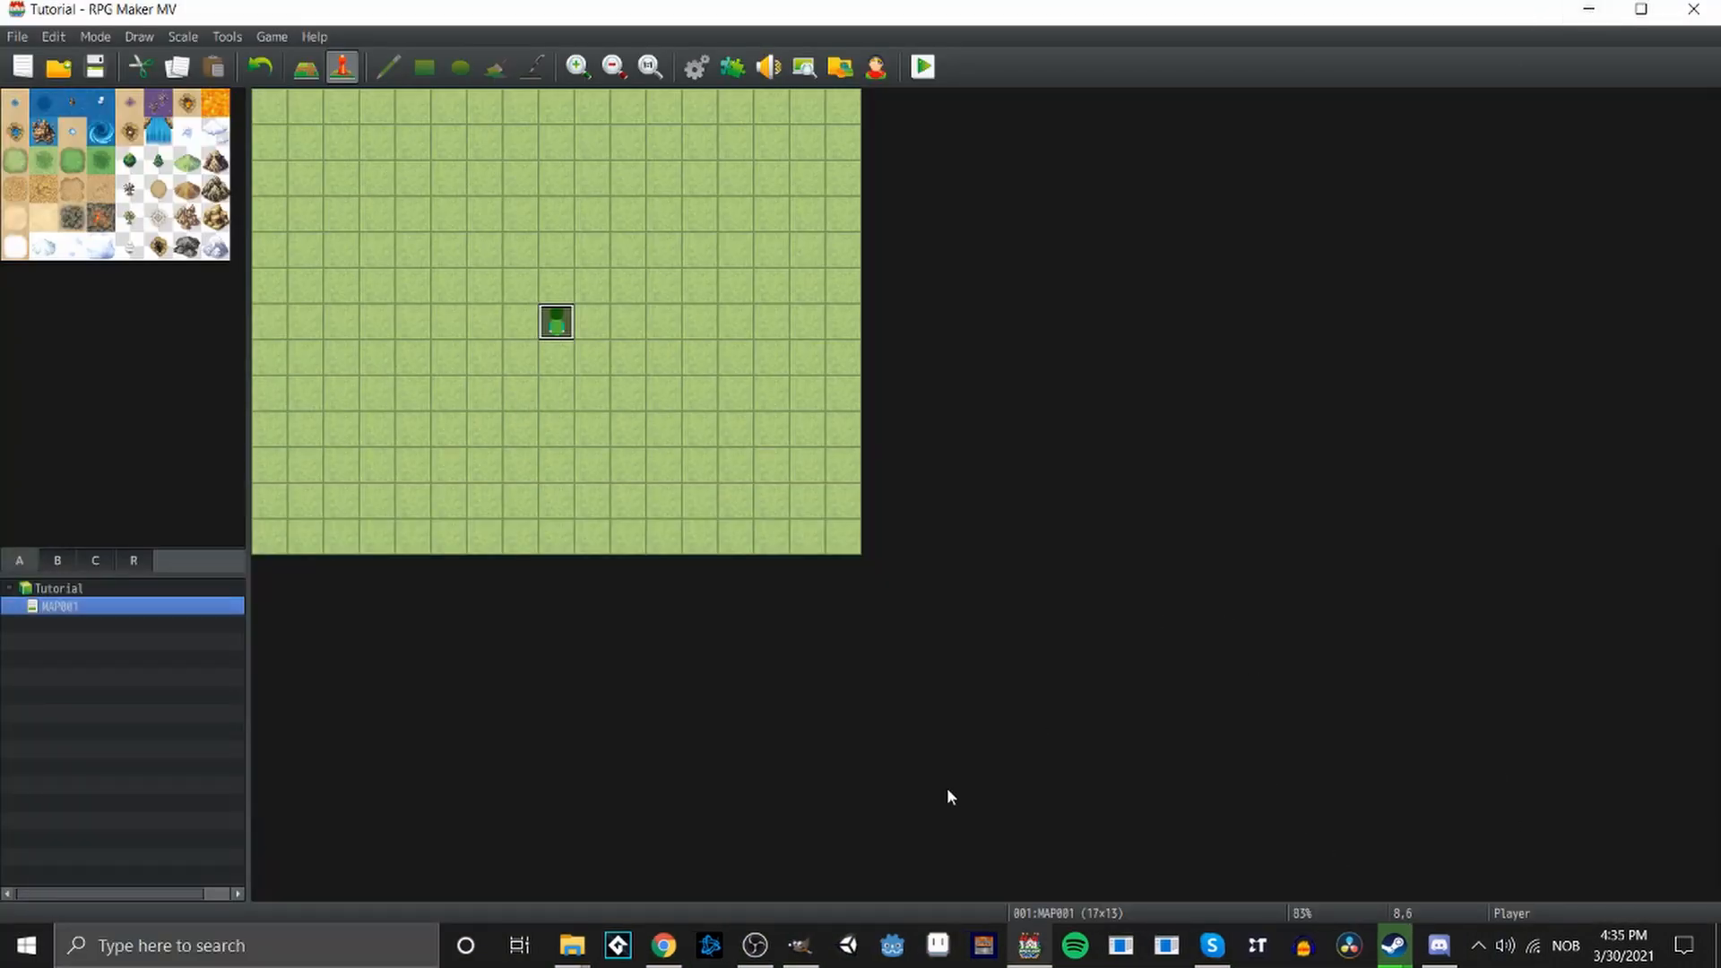
# Switch to GIMP and look over the sprite sheet's idle, walking and running frames from end to end.
pyautogui.click(800, 945)
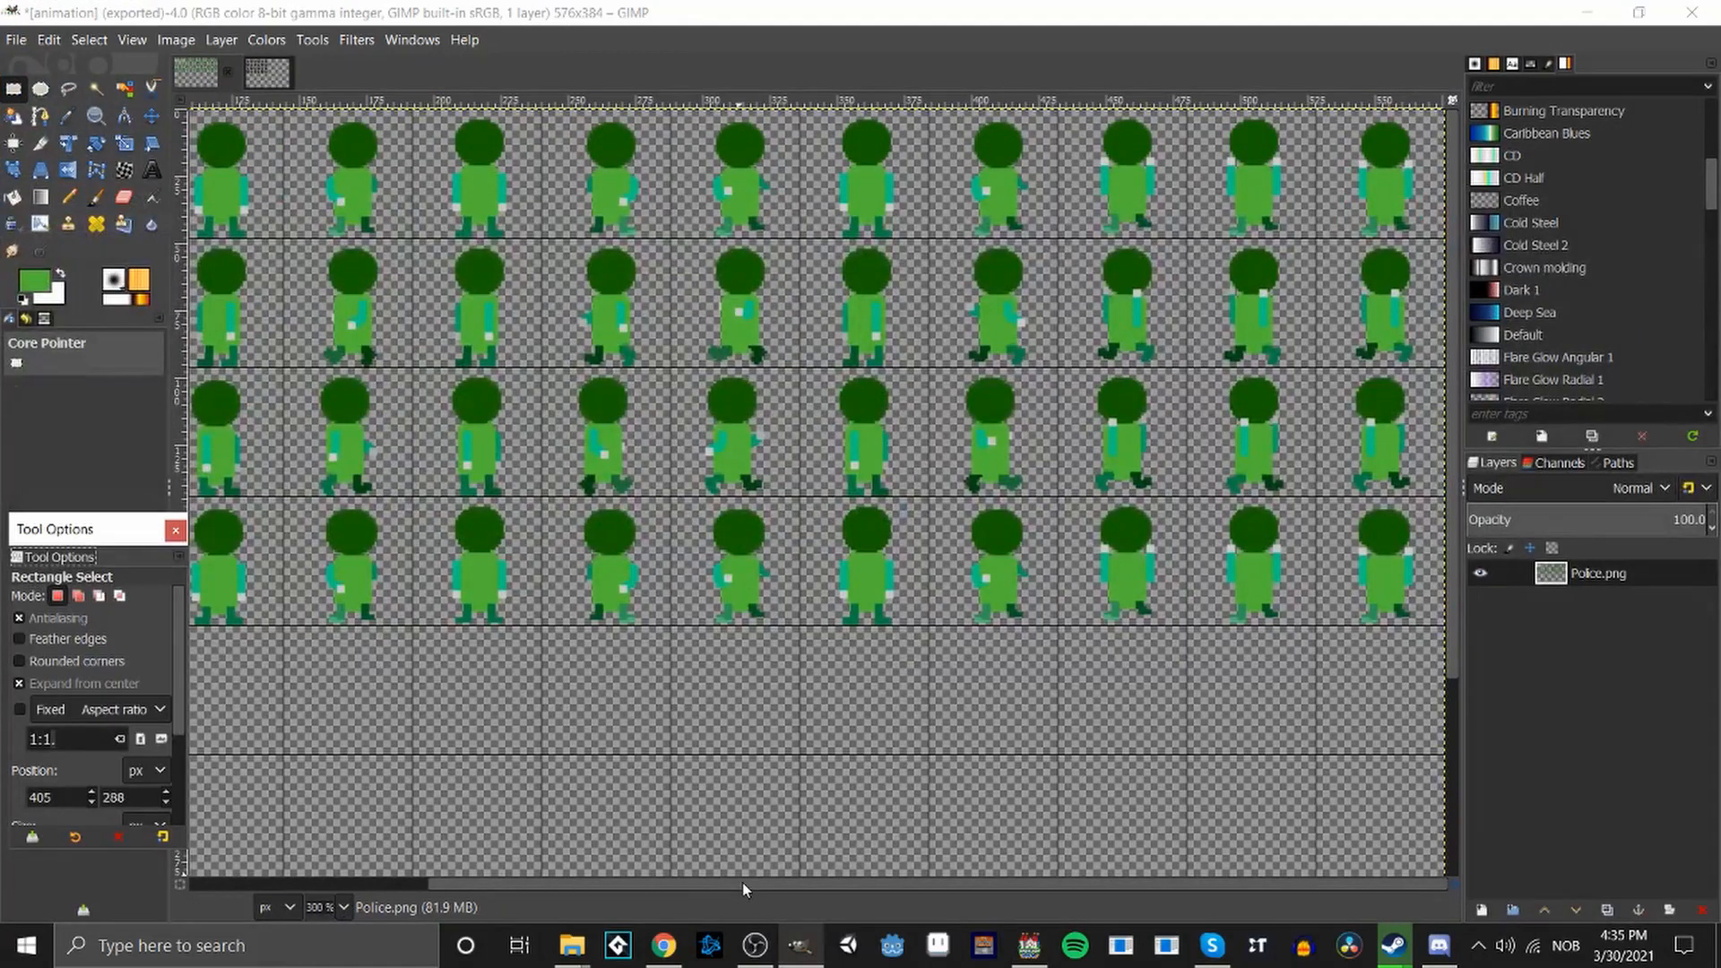
pyautogui.moveTo(742, 883); pyautogui.dragTo(488, 883)
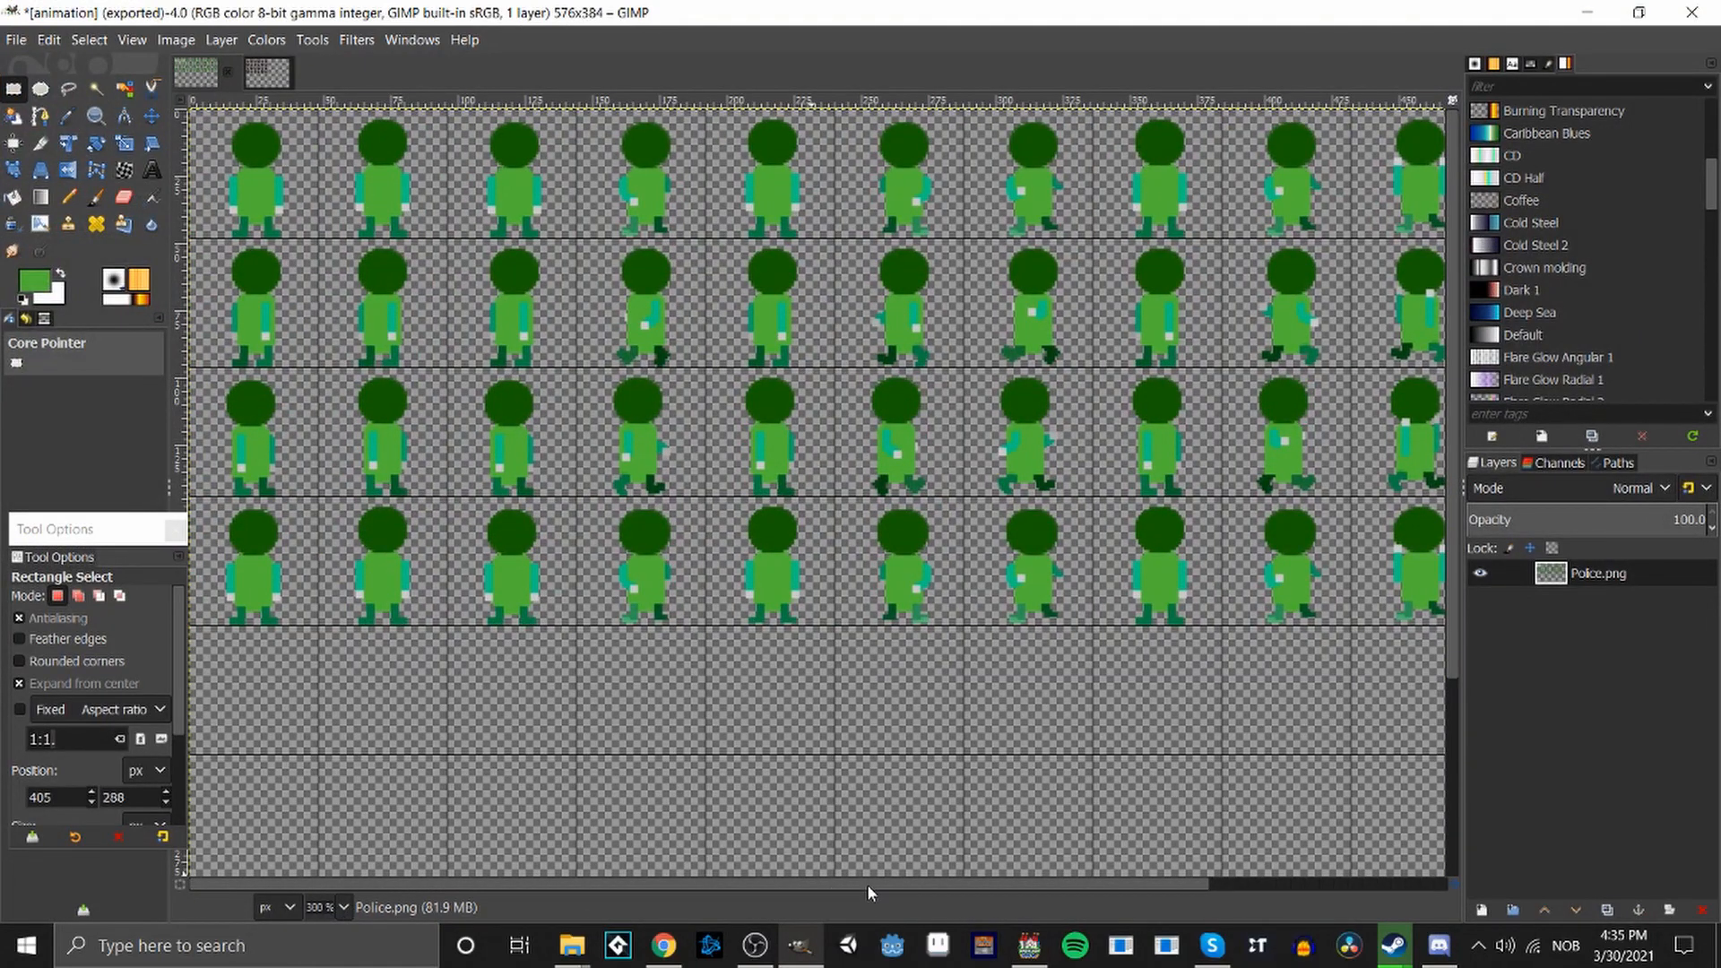
pyautogui.moveTo(868, 888); pyautogui.dragTo(1226, 892)
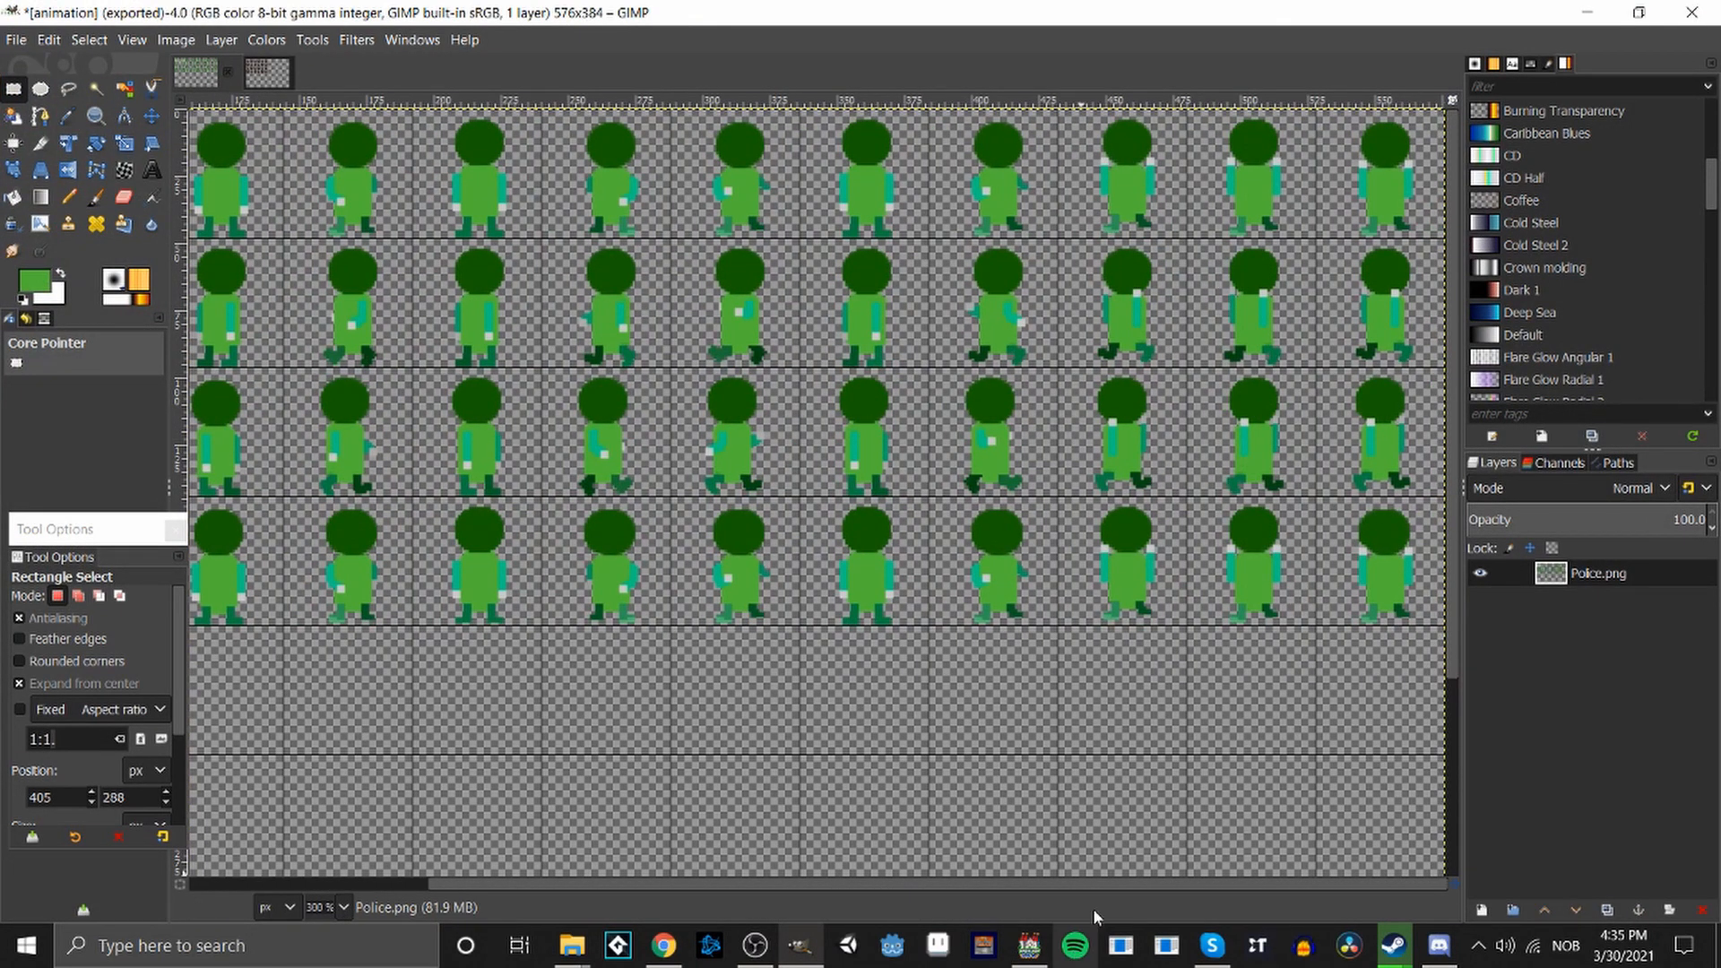
pyautogui.moveTo(1094, 884); pyautogui.dragTo(857, 884)
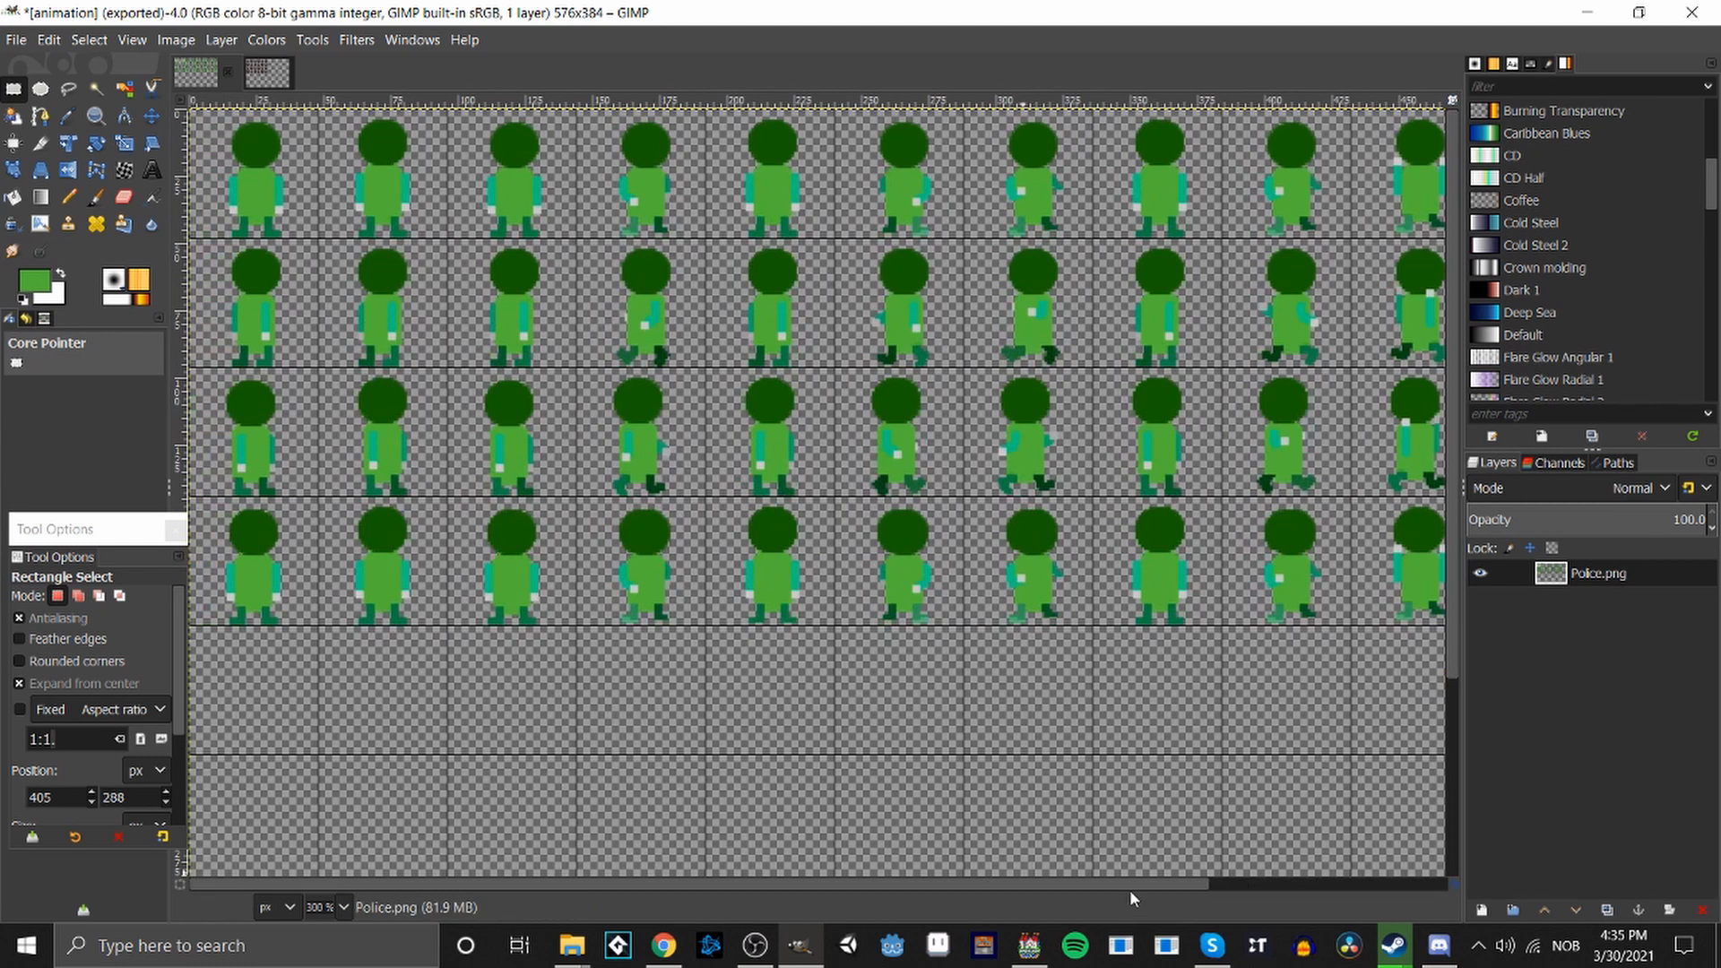
pyautogui.moveTo(1129, 889); pyautogui.dragTo(1165, 883)
# Set the foreground color to the light skin tone edbf8f.
pyautogui.scroll(2, 495, 595)
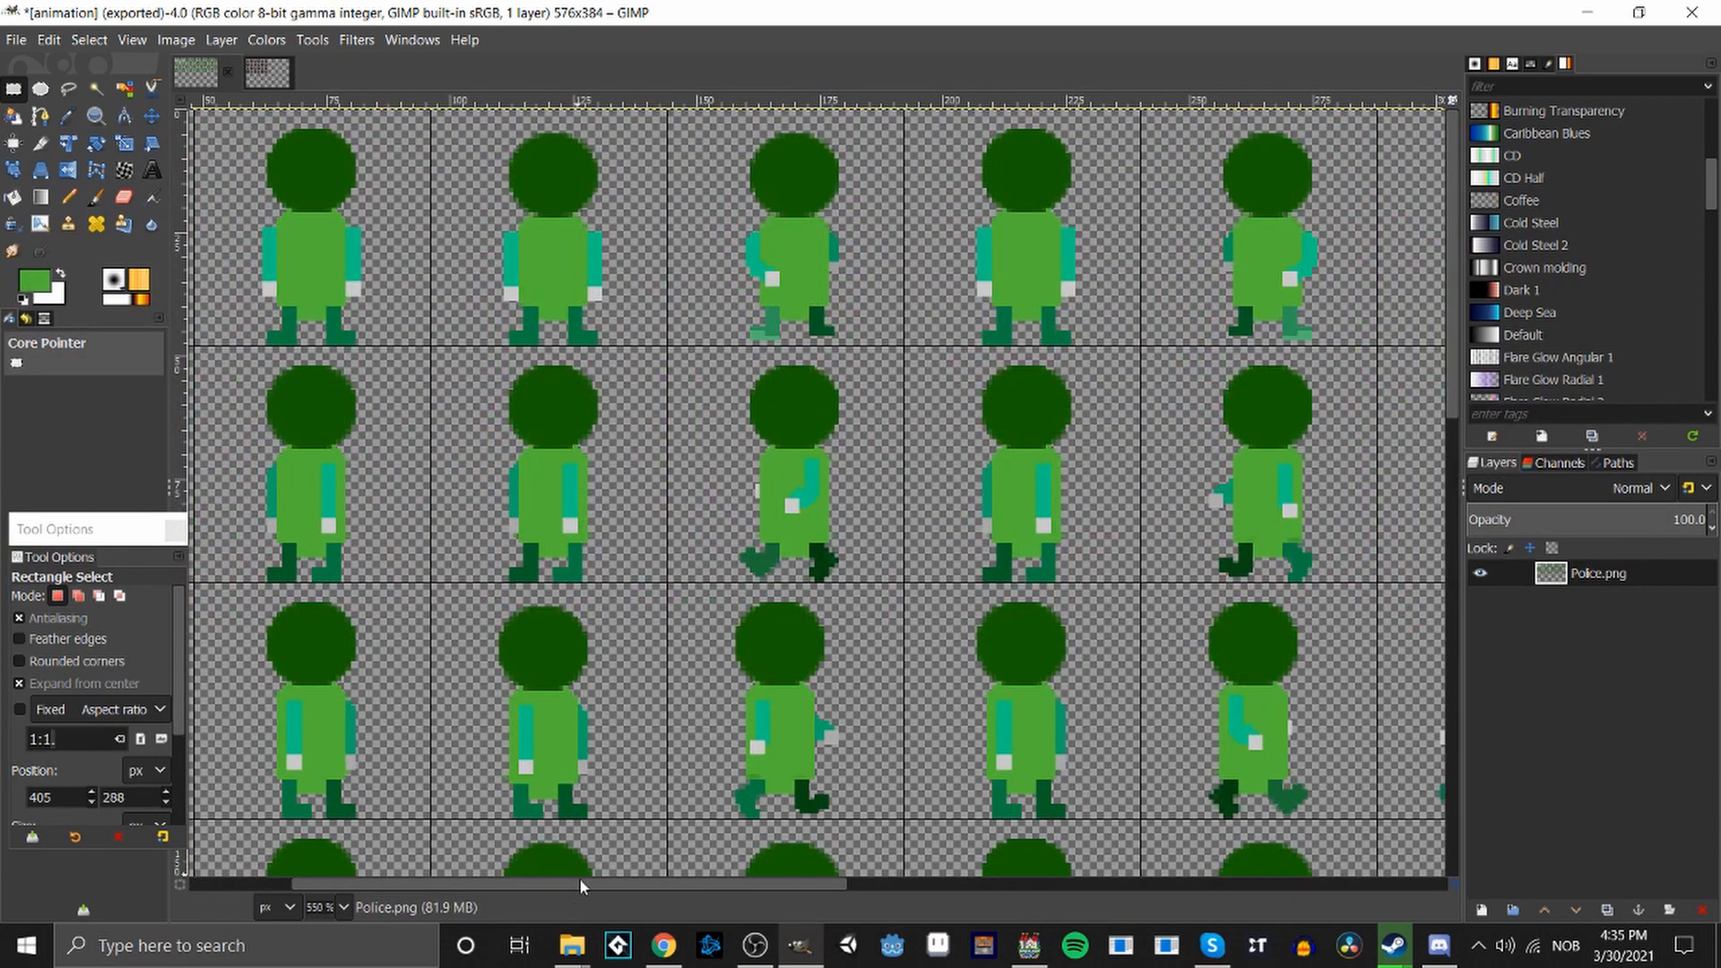
pyautogui.moveTo(579, 878); pyautogui.dragTo(476, 880)
pyautogui.click(35, 289)
pyautogui.click(61, 265)
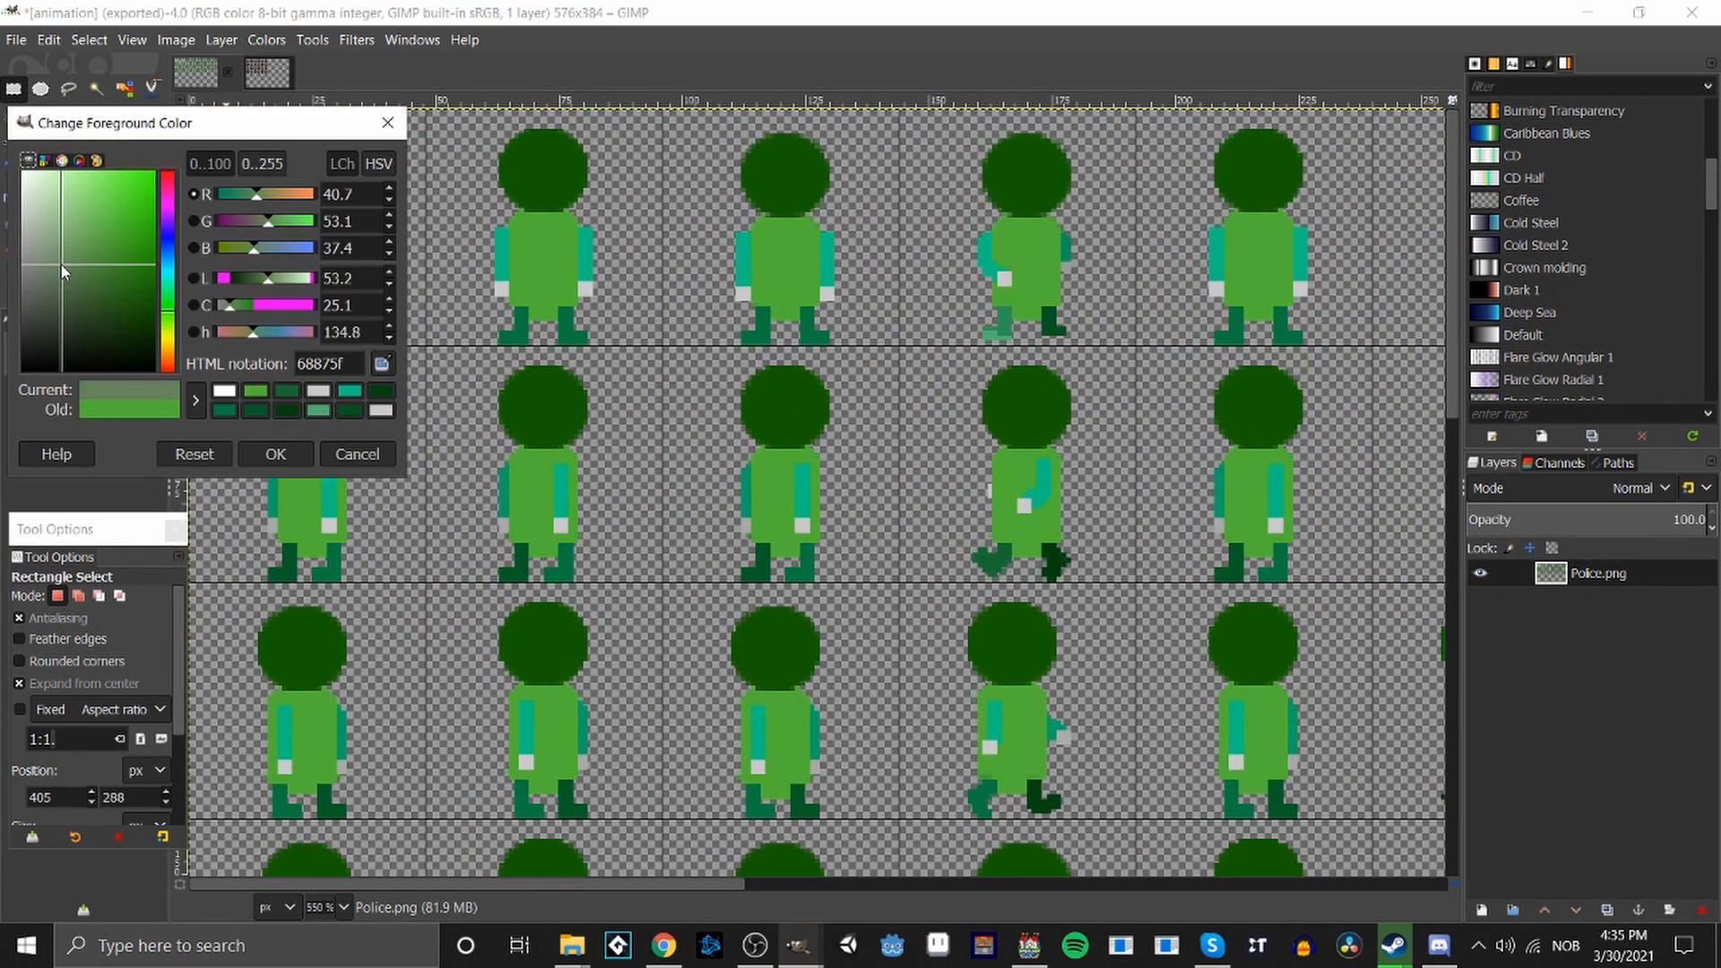
pyautogui.moveTo(167, 327); pyautogui.dragTo(169, 345)
pyautogui.click(69, 201)
pyautogui.moveTo(70, 201); pyautogui.dragTo(56, 180)
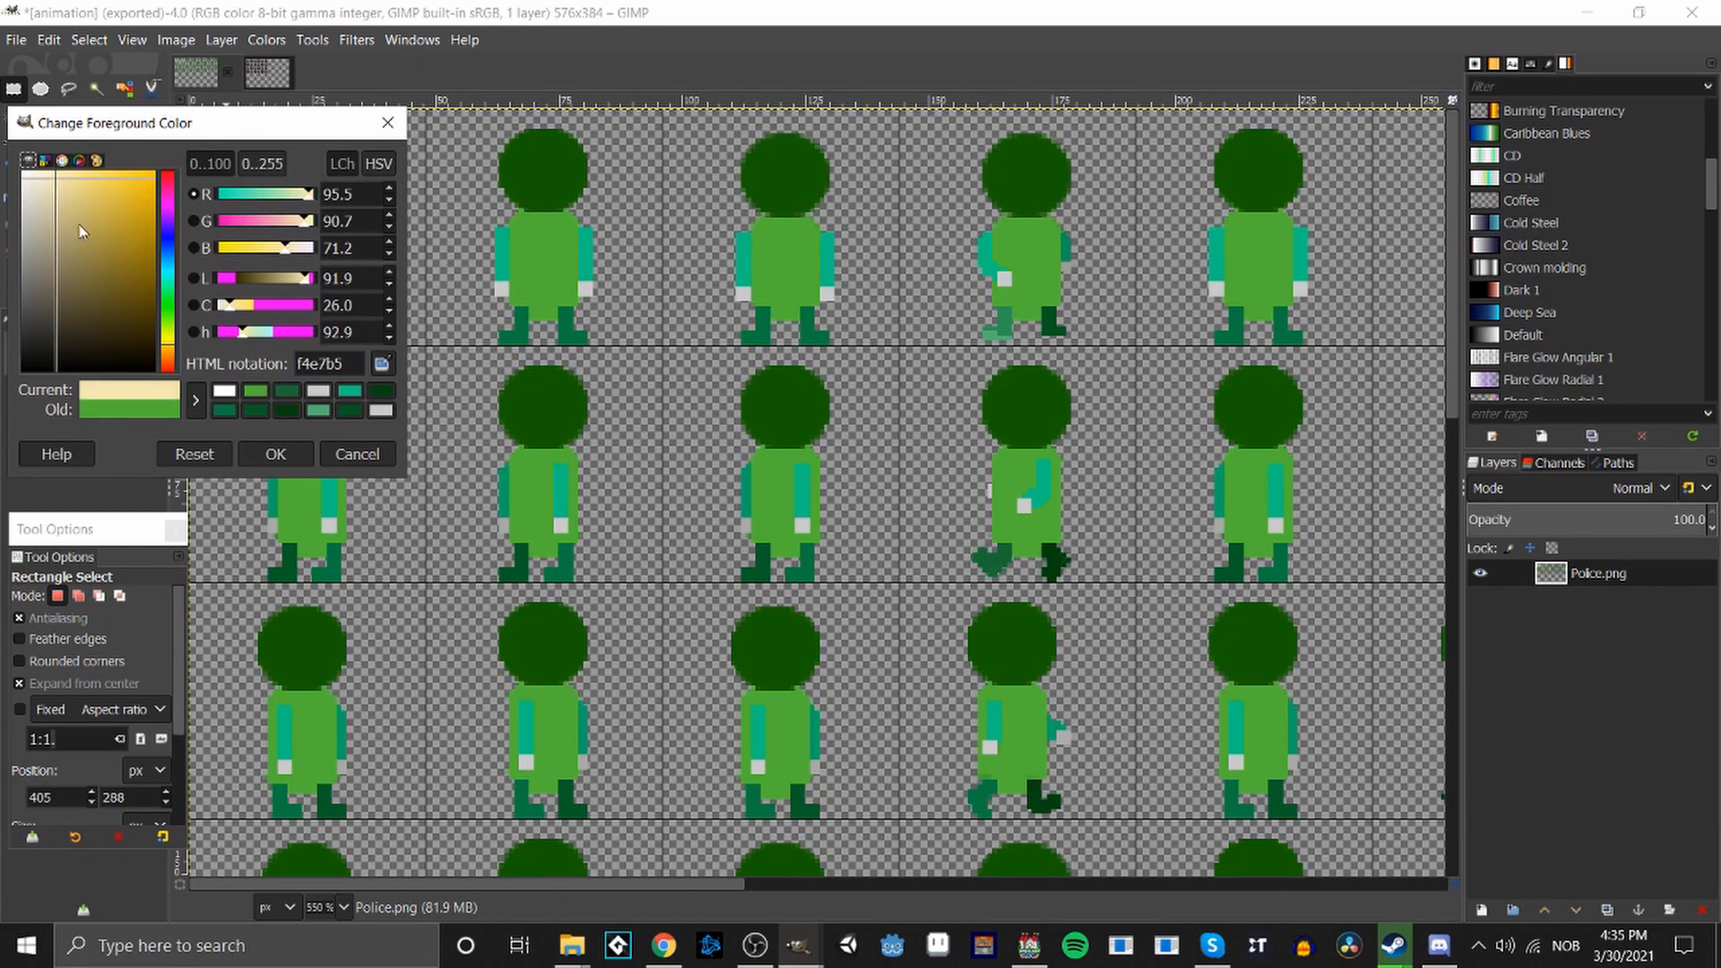
pyautogui.click(76, 184)
pyautogui.click(174, 349)
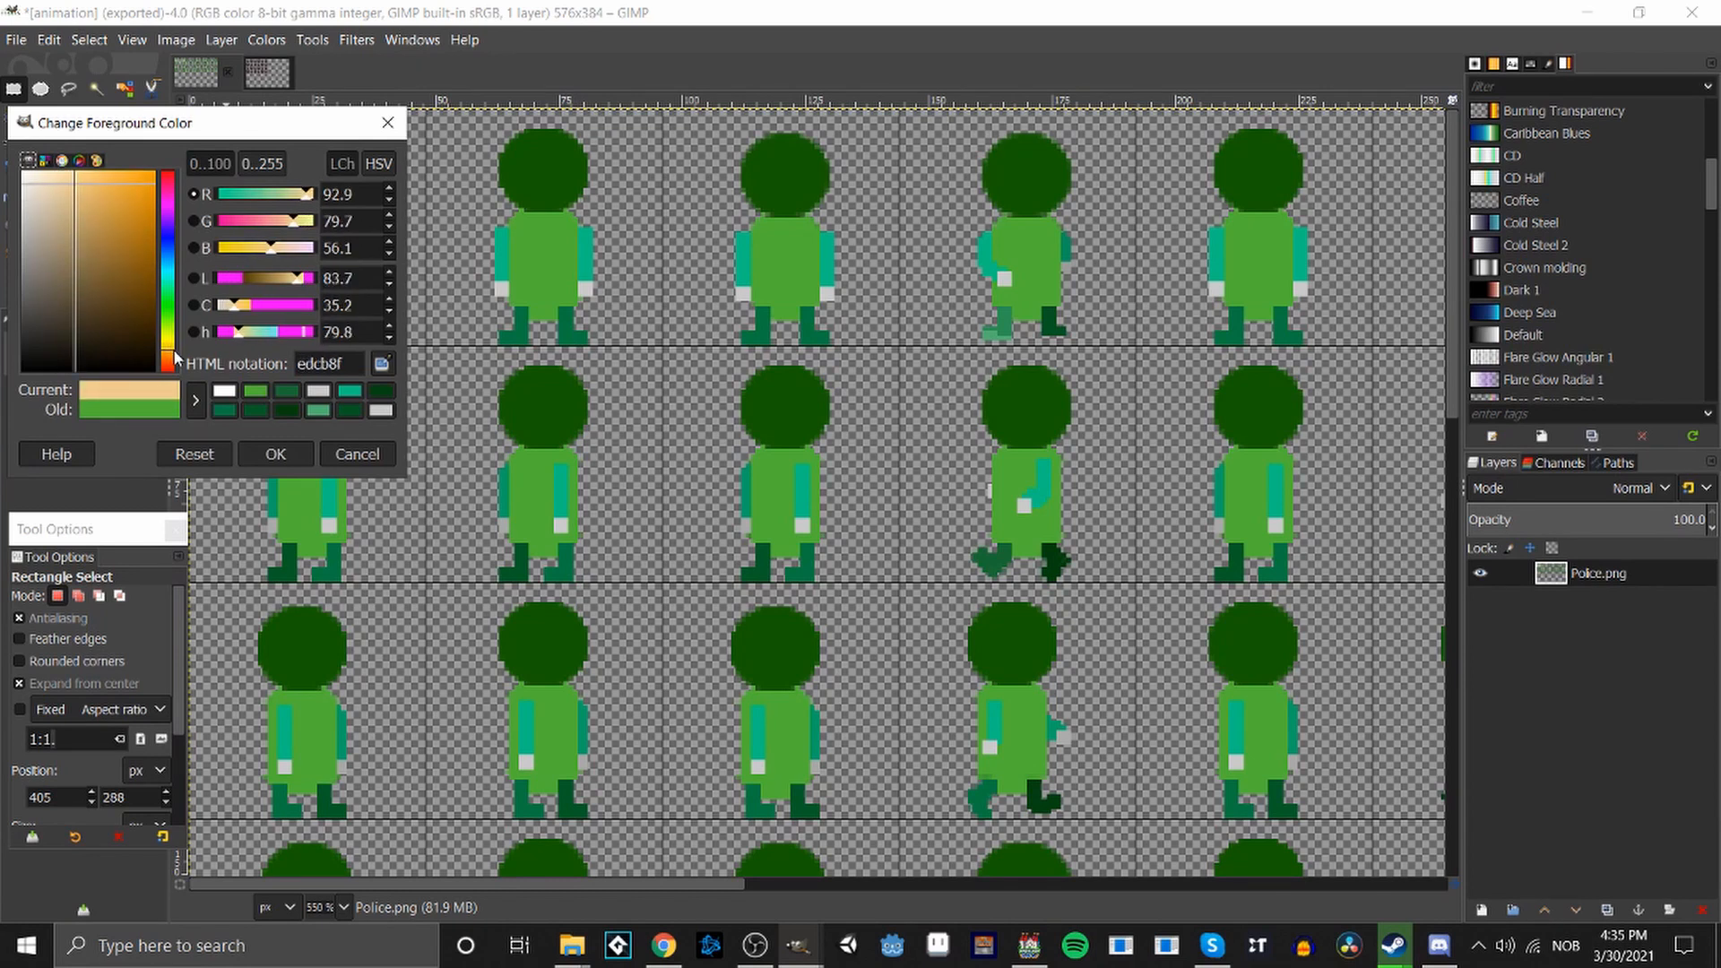
pyautogui.click(275, 454)
# Recolor the head of the second sprite in the first row with the skin tone, using Pencil and Bucket Fill.
pyautogui.press('n')
pyautogui.moveTo(523, 175); pyautogui.dragTo(542, 178)
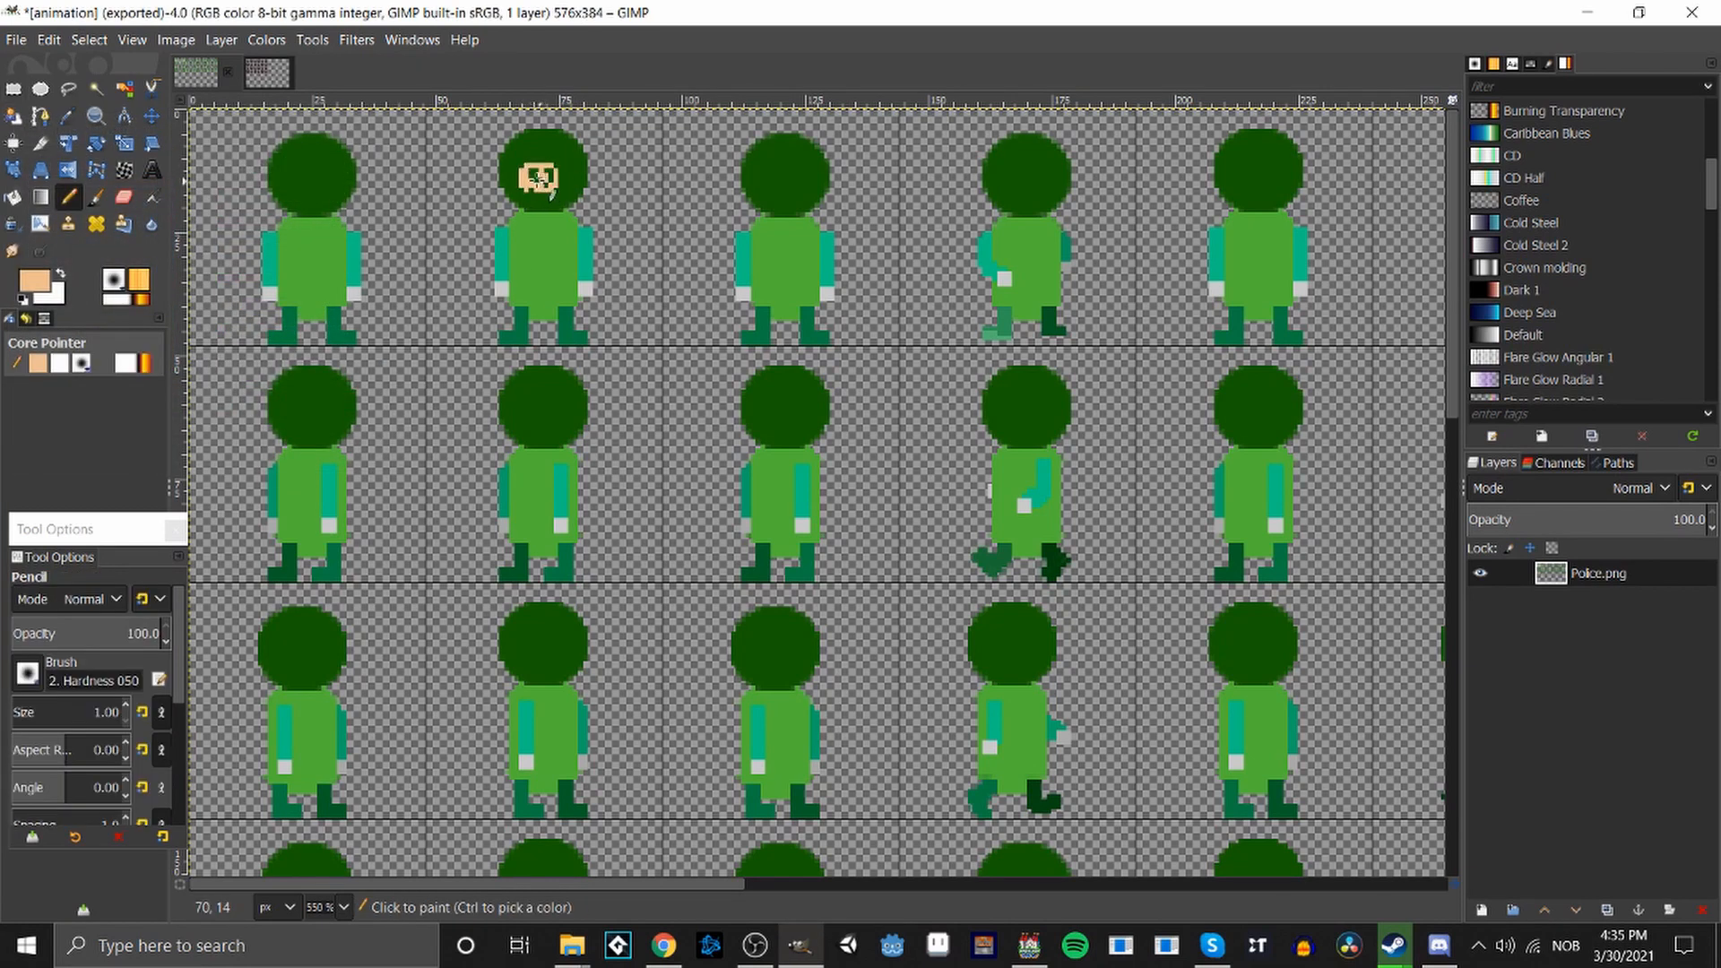
pyautogui.click(14, 198)
pyautogui.click(542, 170)
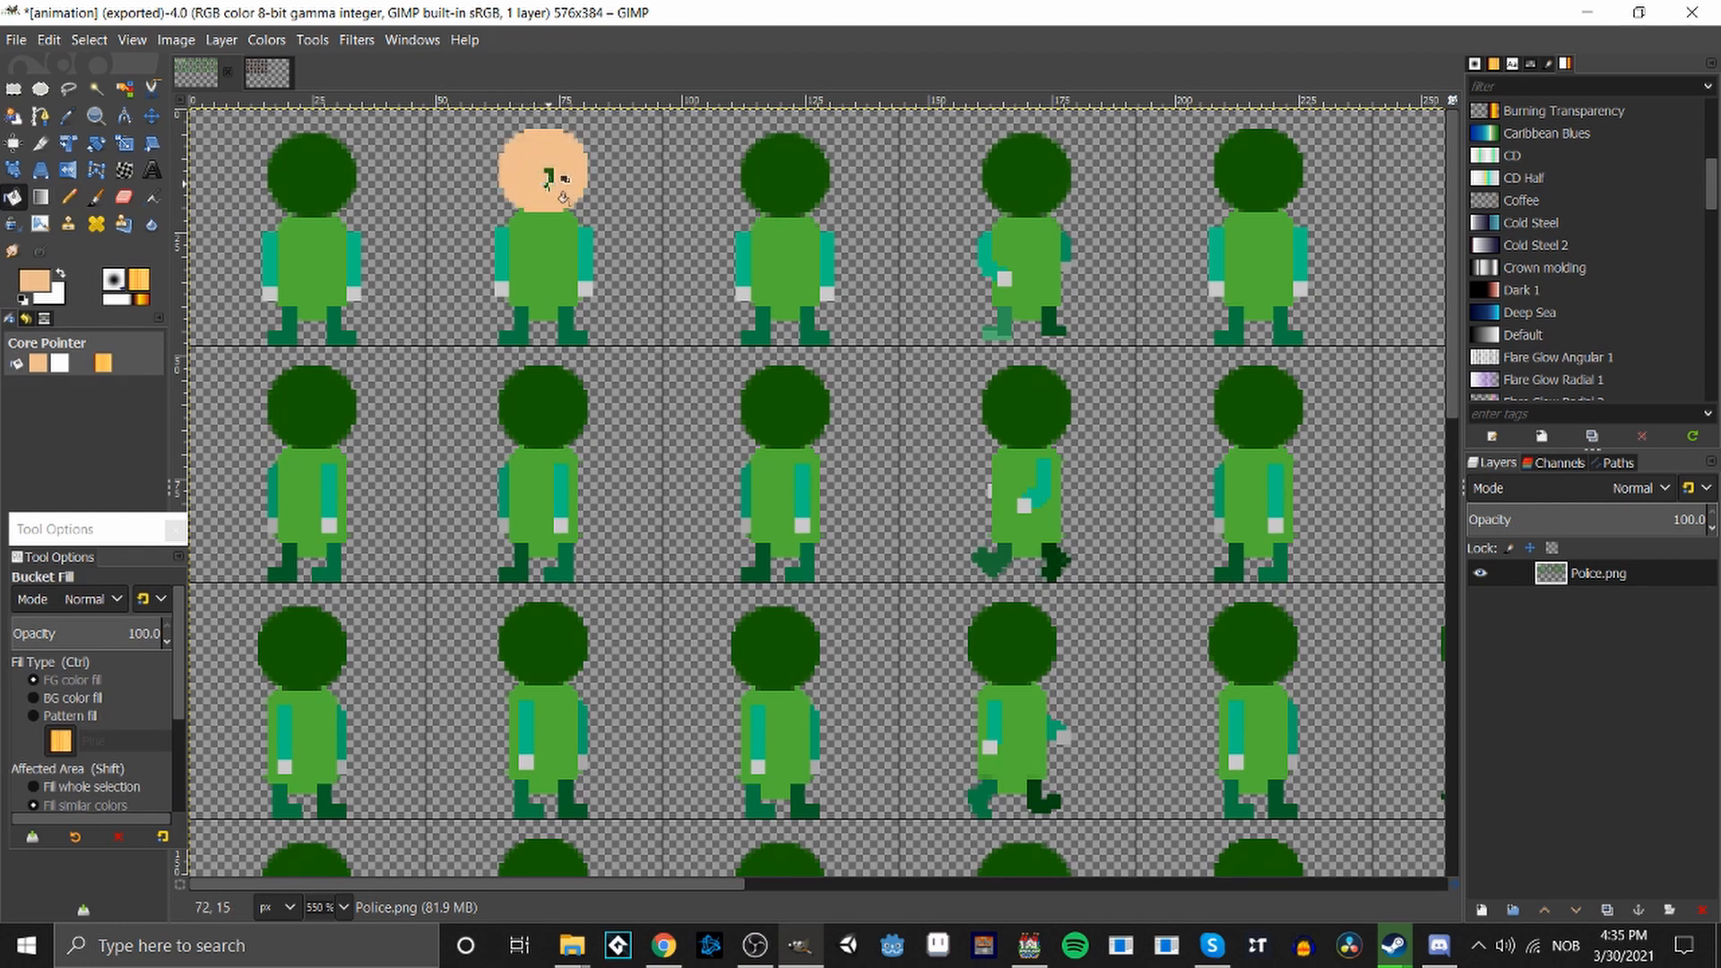
# Set the foreground color to the darker skin tone c39361 and pencil shading marks along both sides of the lower face.
pyautogui.press('o')
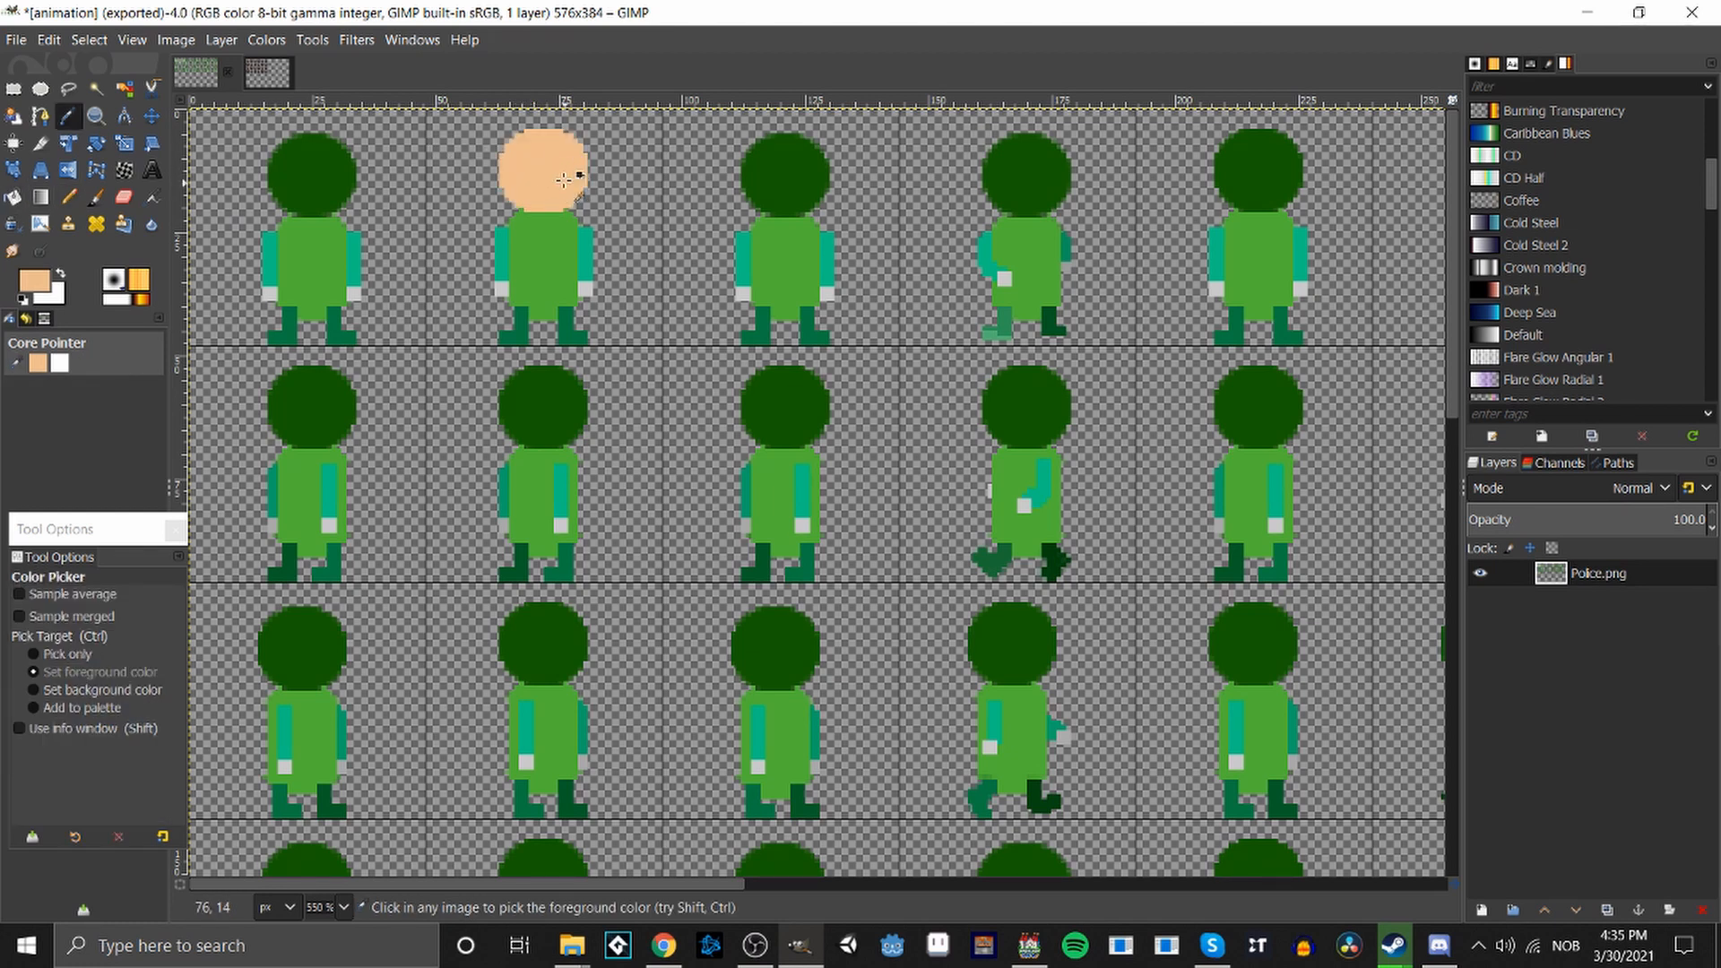
pyautogui.click(33, 285)
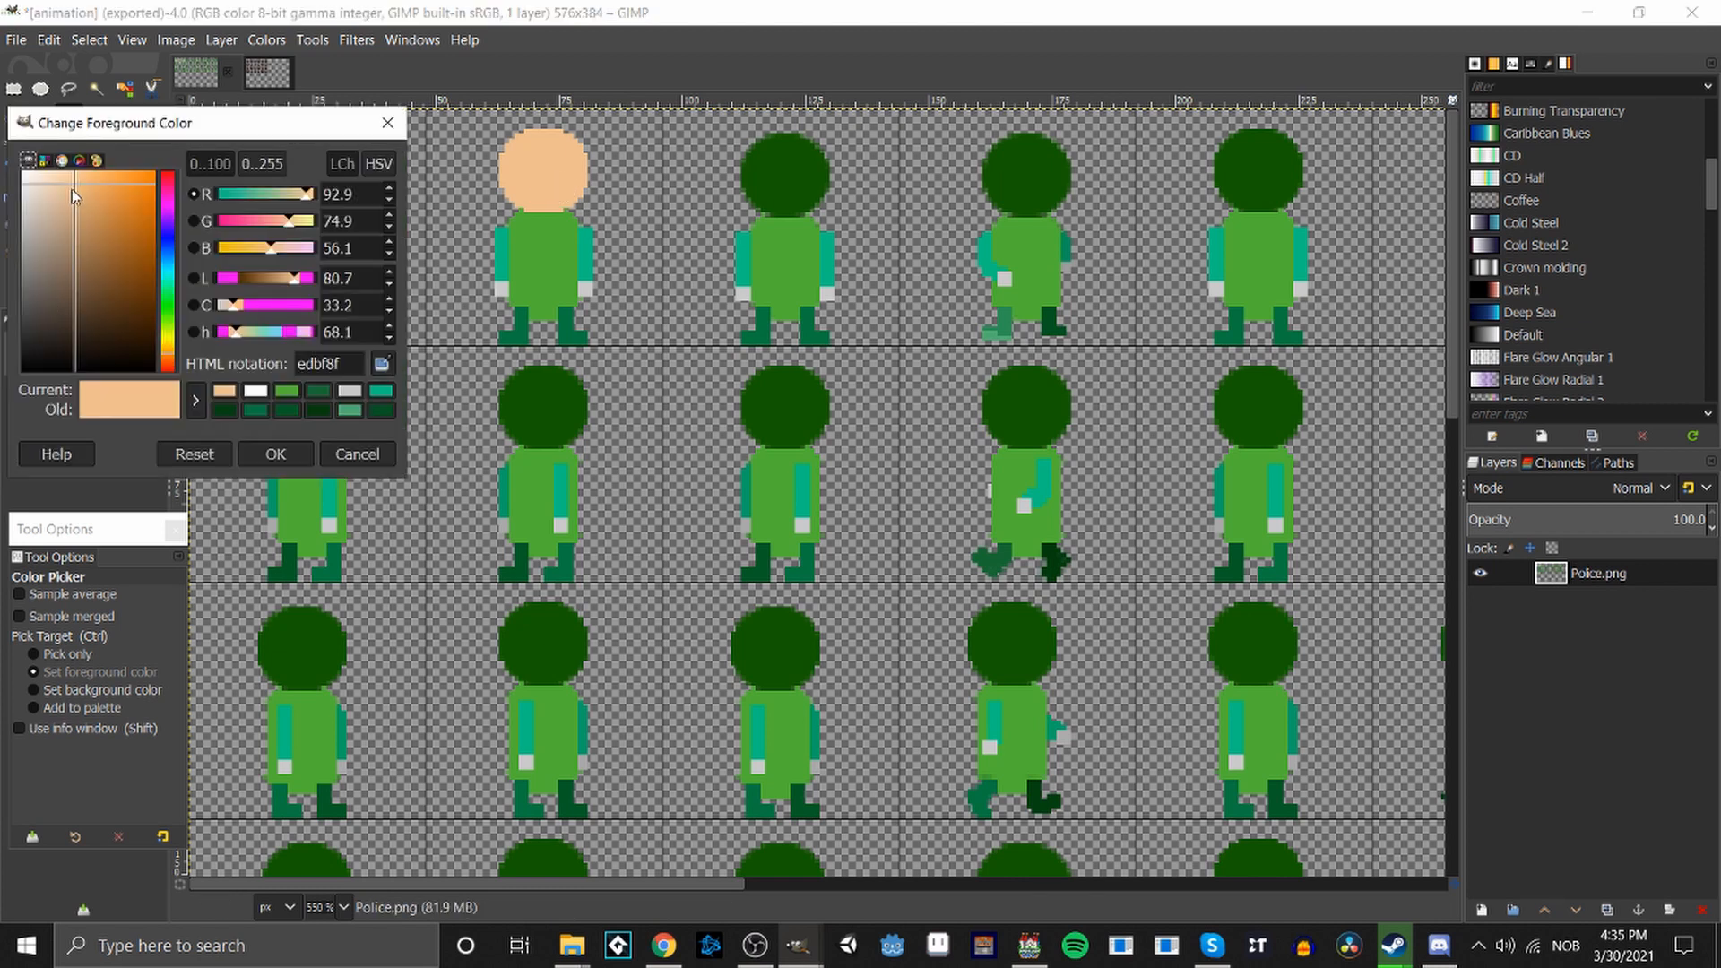
pyautogui.moveTo(72, 190); pyautogui.dragTo(89, 219)
pyautogui.click(269, 454)
pyautogui.press('n')
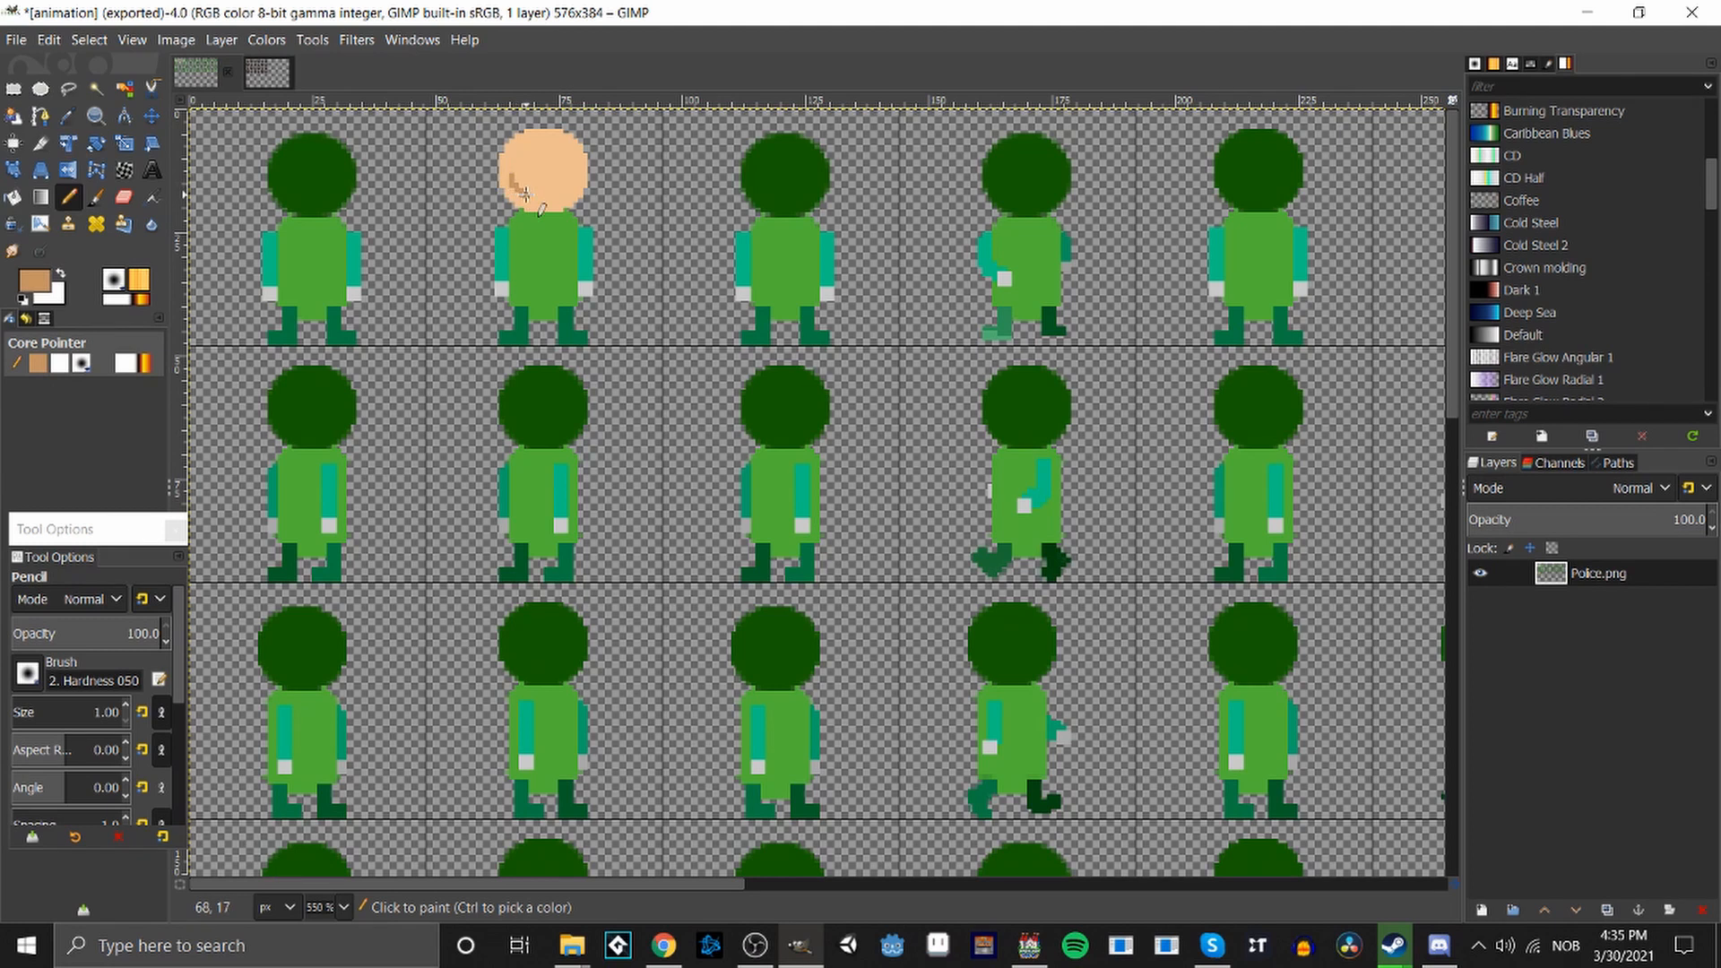
pyautogui.moveTo(526, 194); pyautogui.dragTo(527, 195)
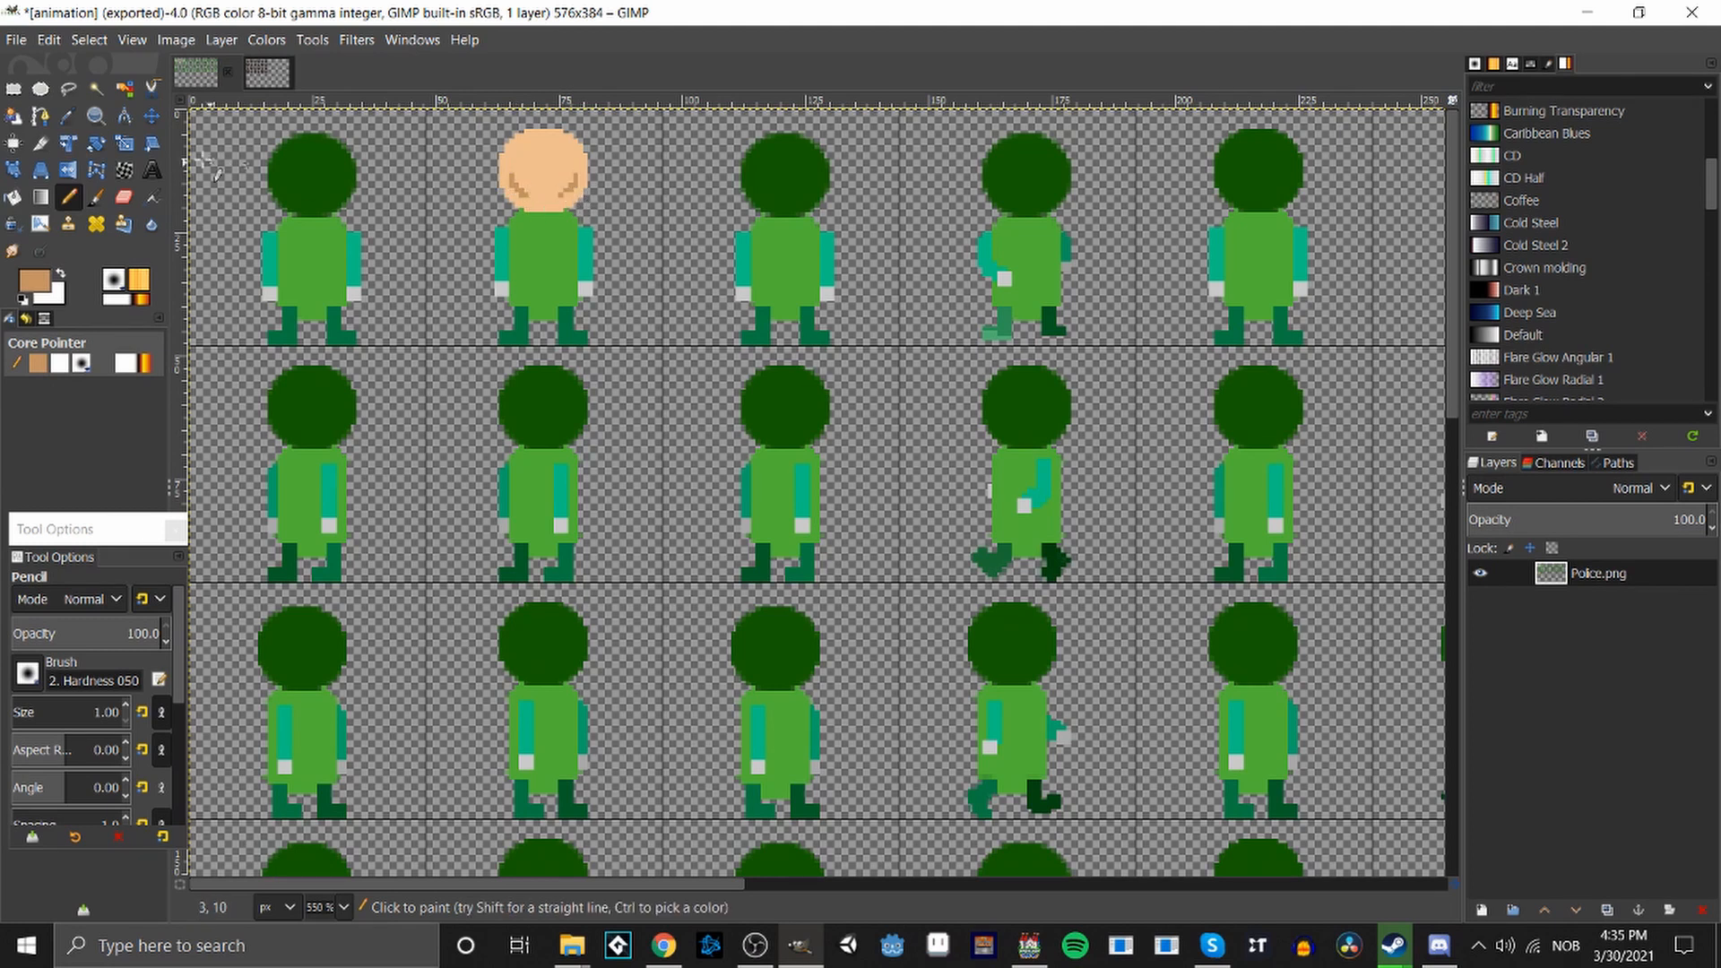
# Select an ellipse of about 5 × 9 px on the face for an eye and paint it light gray e5e5e5.
pyautogui.click(40, 88)
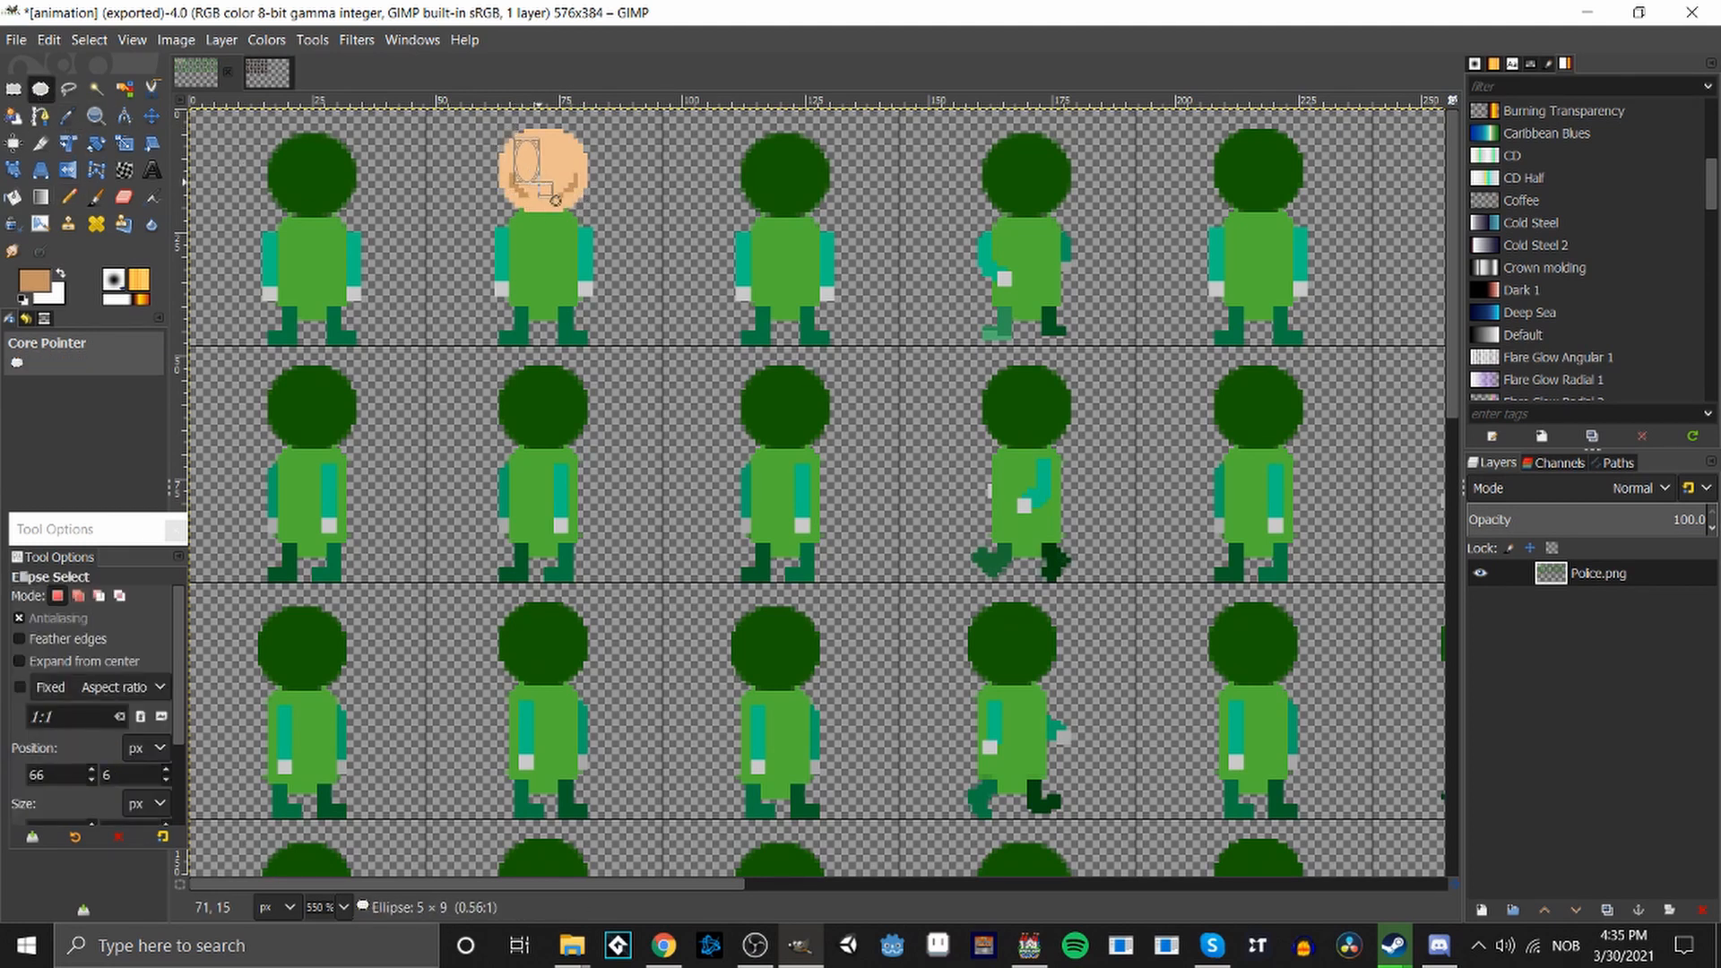
pyautogui.moveTo(544, 189); pyautogui.dragTo(544, 189)
pyautogui.click(33, 281)
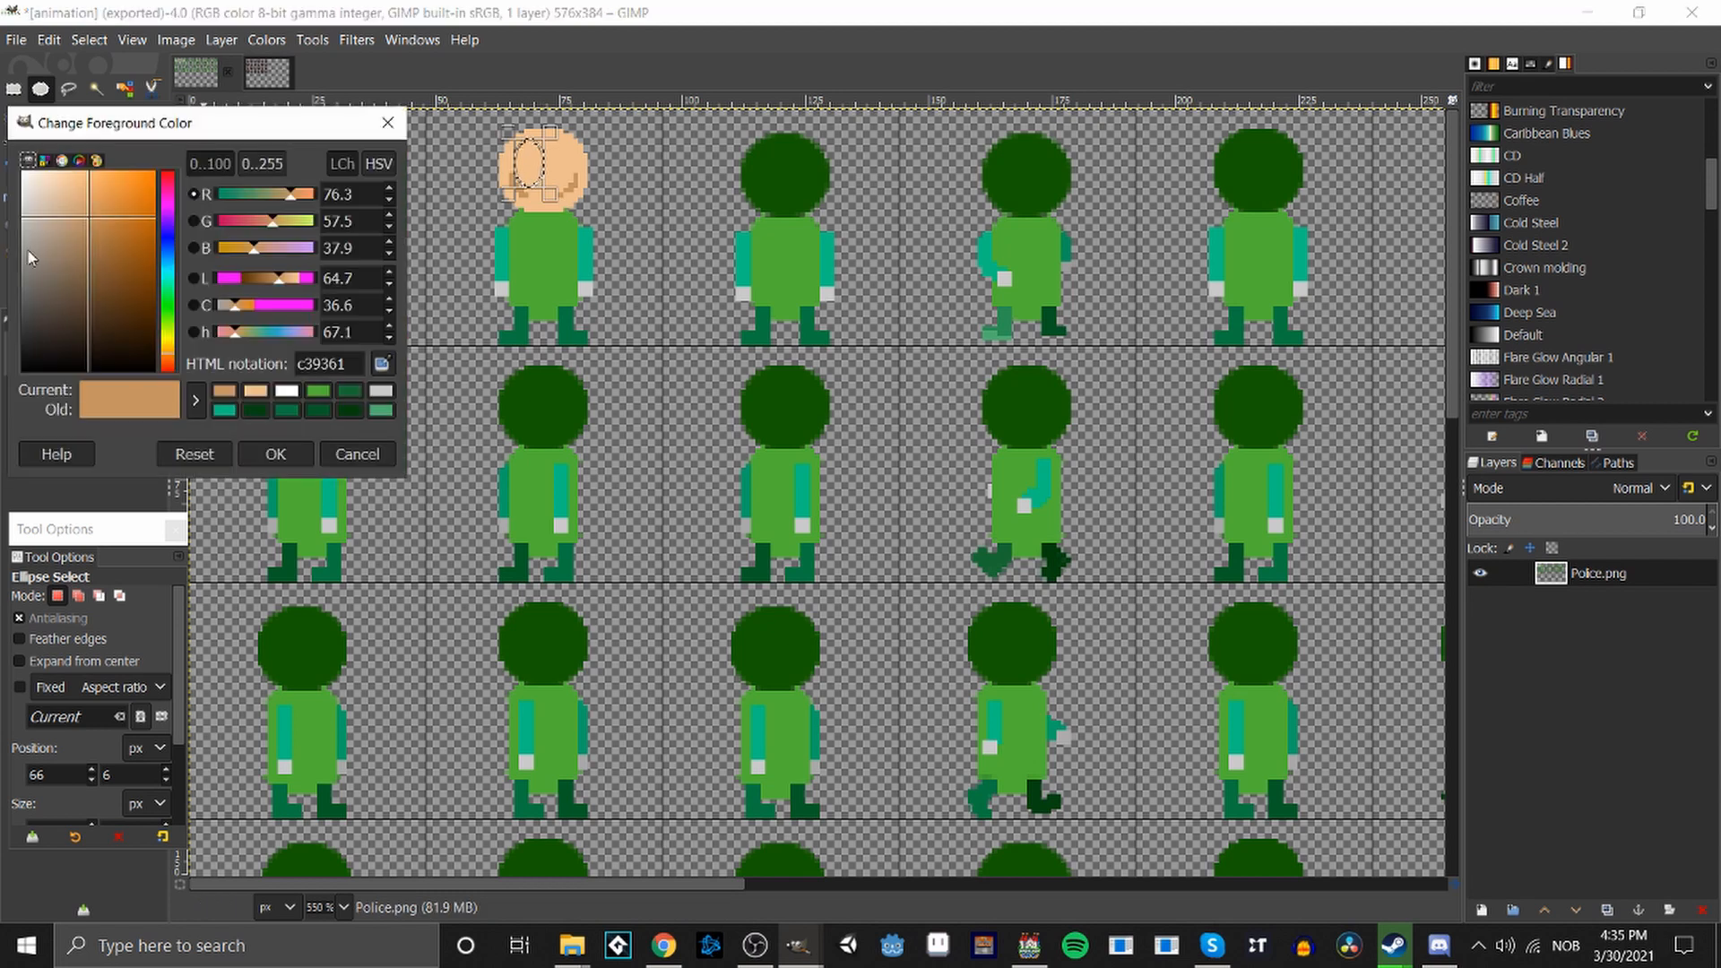
pyautogui.moveTo(31, 255); pyautogui.dragTo(4, 189)
pyautogui.click(284, 454)
pyautogui.press('n')
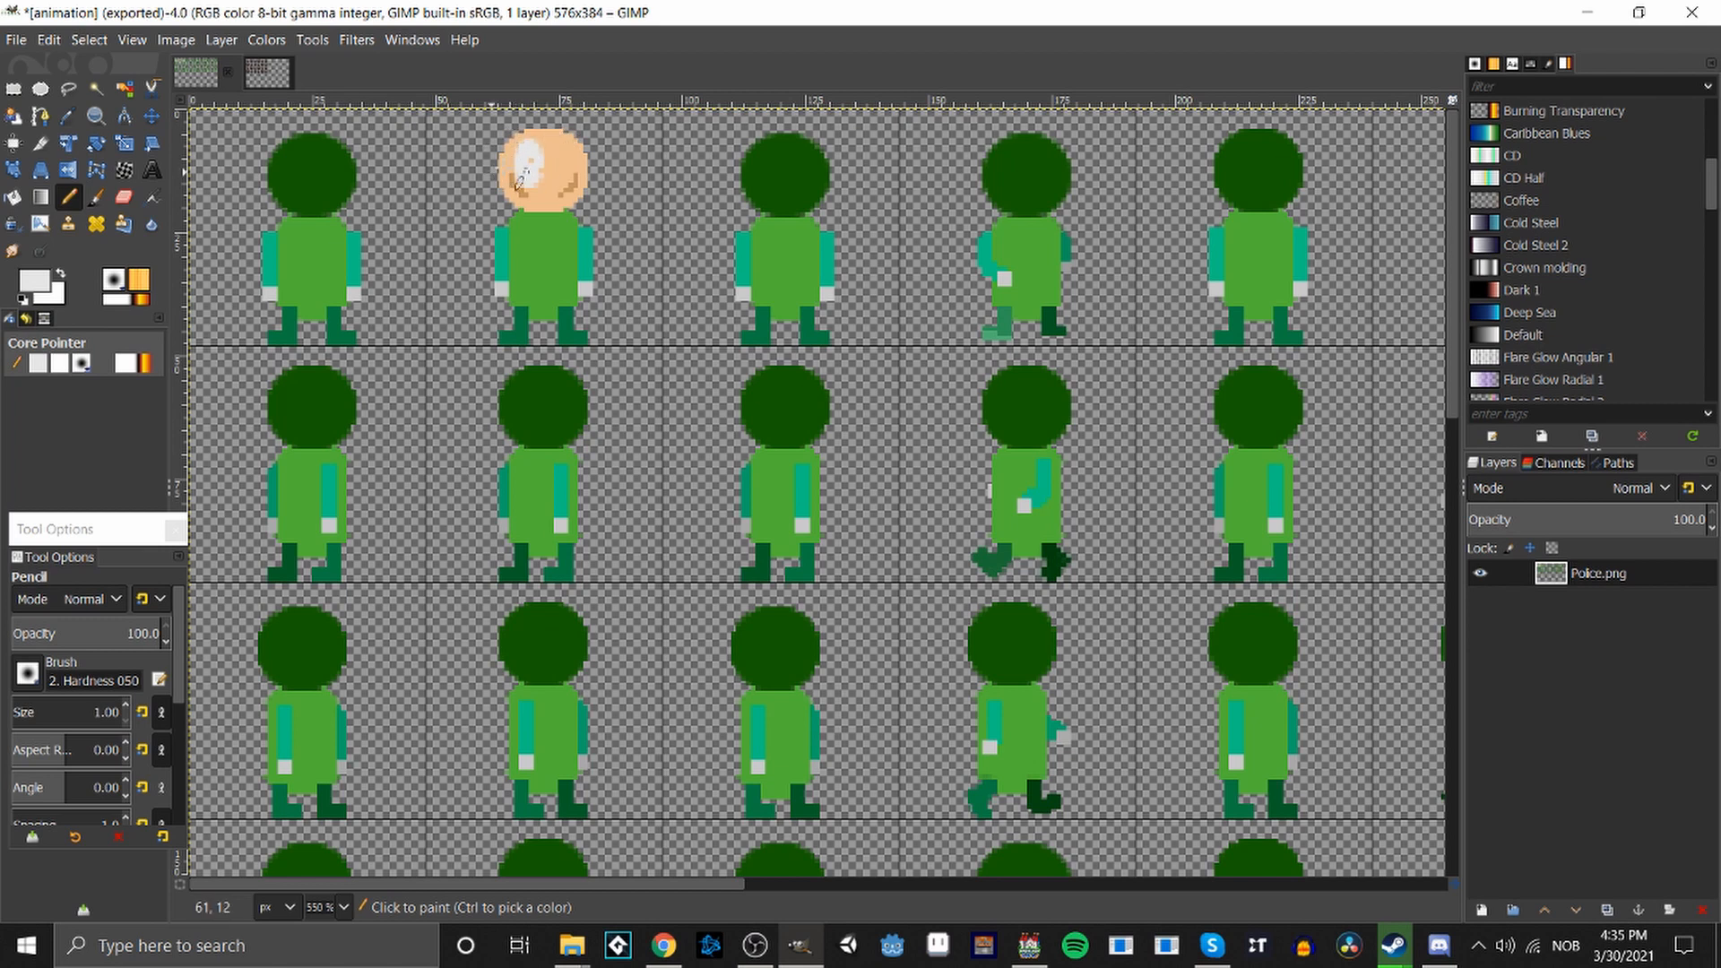
# Brighten the foreground color to white and repaint the selected eye with it.
pyautogui.click(34, 285)
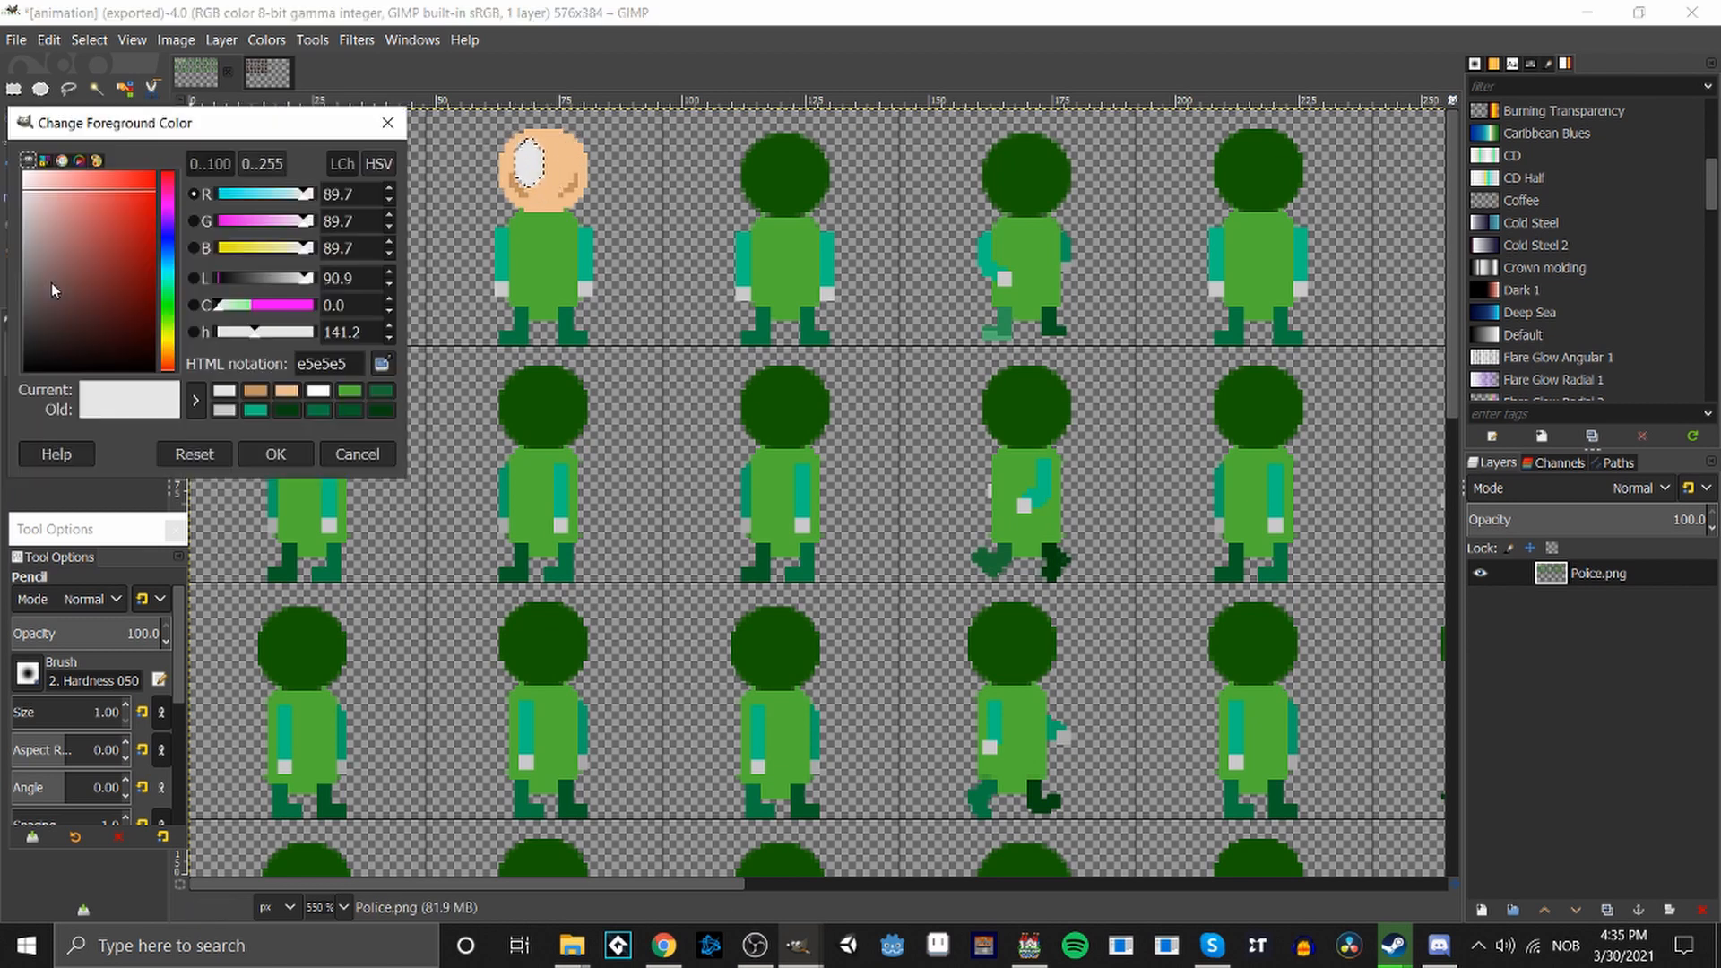
pyautogui.moveTo(25, 196); pyautogui.dragTo(15, 177)
pyautogui.click(262, 453)
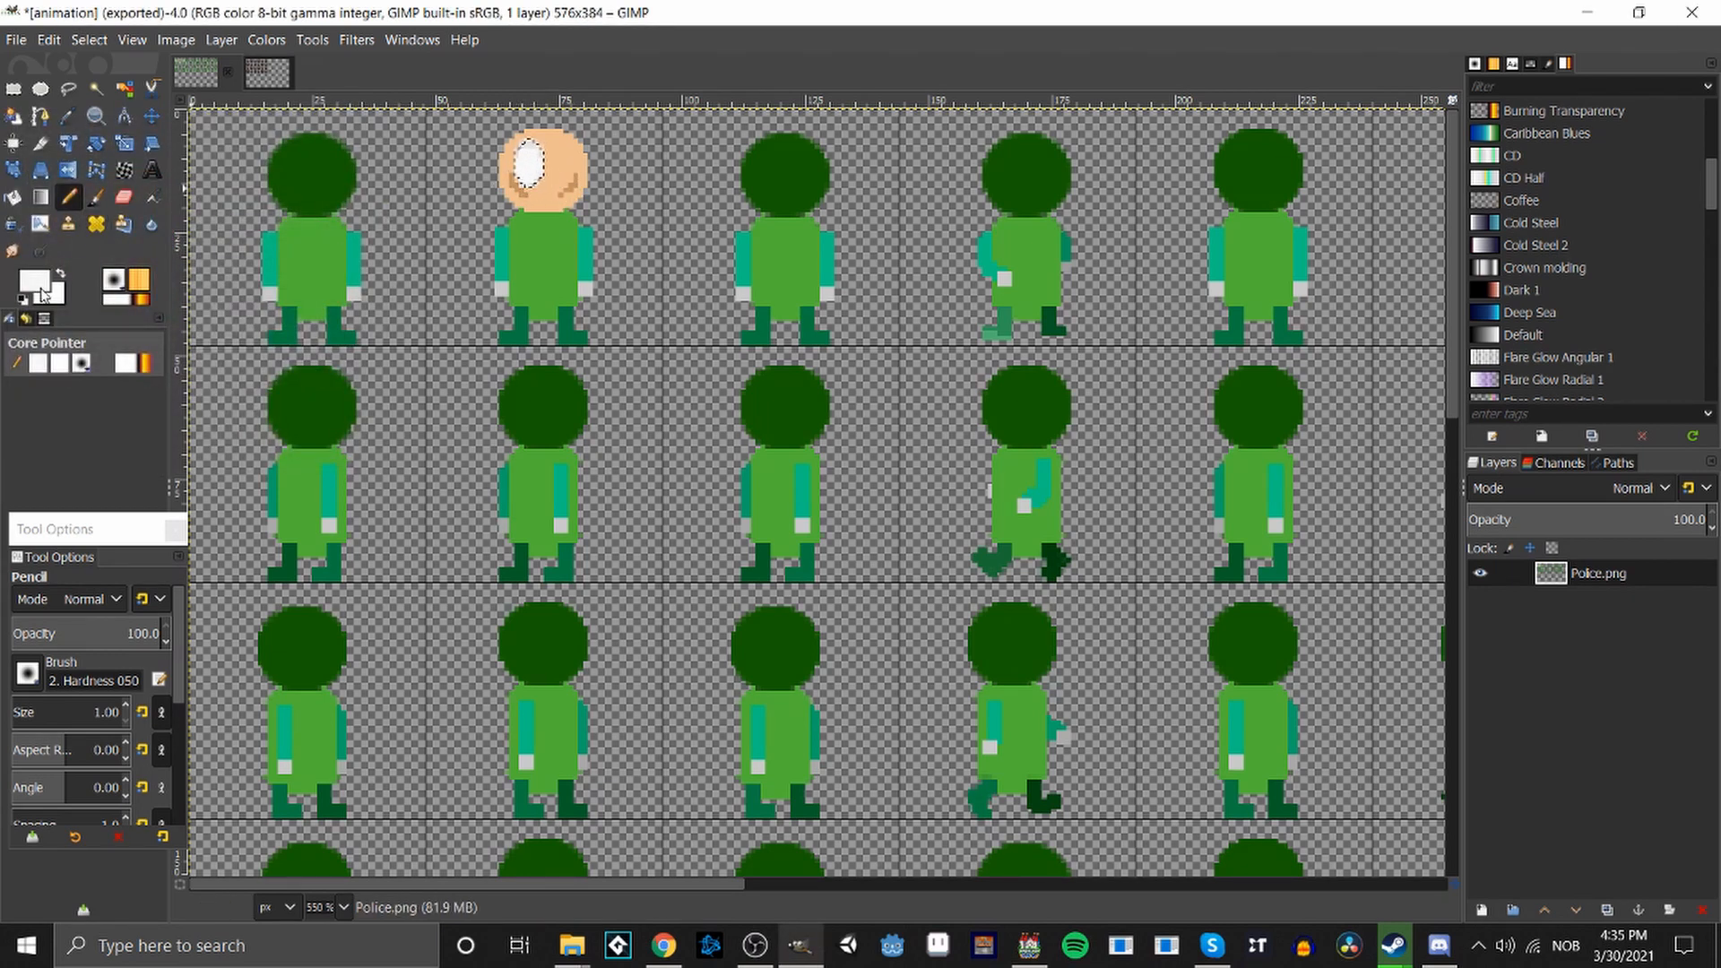
# Set the foreground color to dark blue 0029a4 and pencil an iris inside the white eye of the second sprite.
pyautogui.click(41, 288)
pyautogui.moveTo(169, 266); pyautogui.dragTo(158, 242)
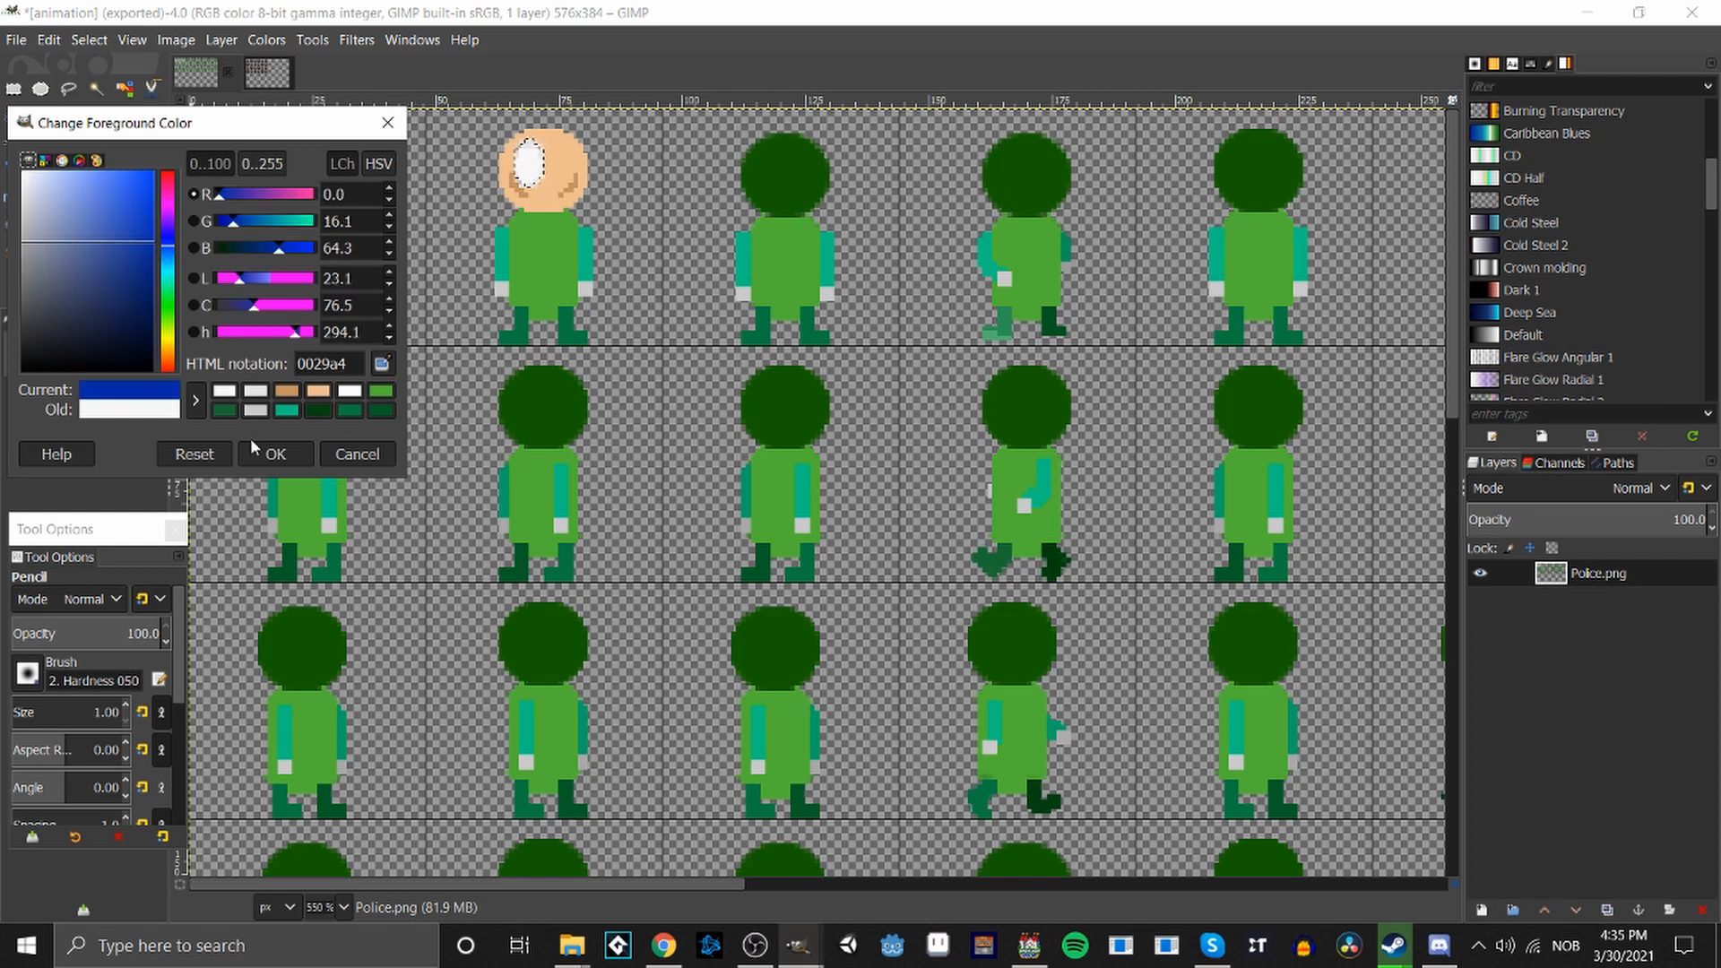
pyautogui.click(269, 454)
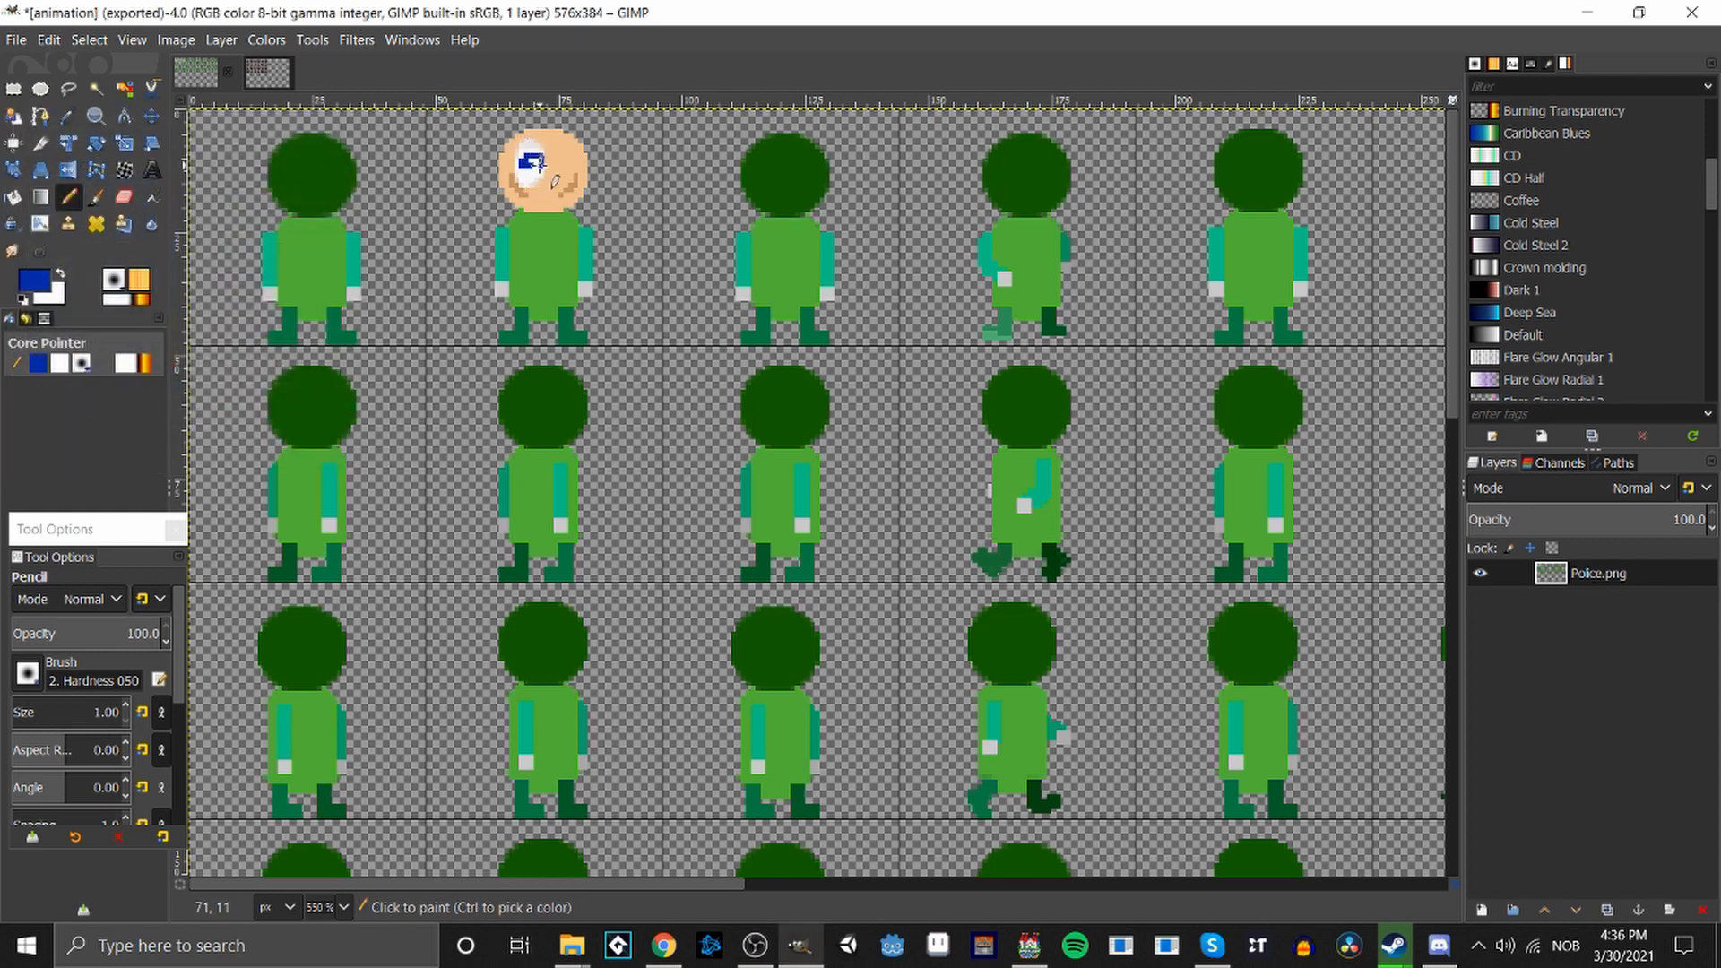
# Lighten the foreground color to blue 3055c6 and pencil a highlight on the iris, undoing the last stroke.
pyautogui.click(34, 280)
pyautogui.moveTo(155, 248); pyautogui.dragTo(122, 213)
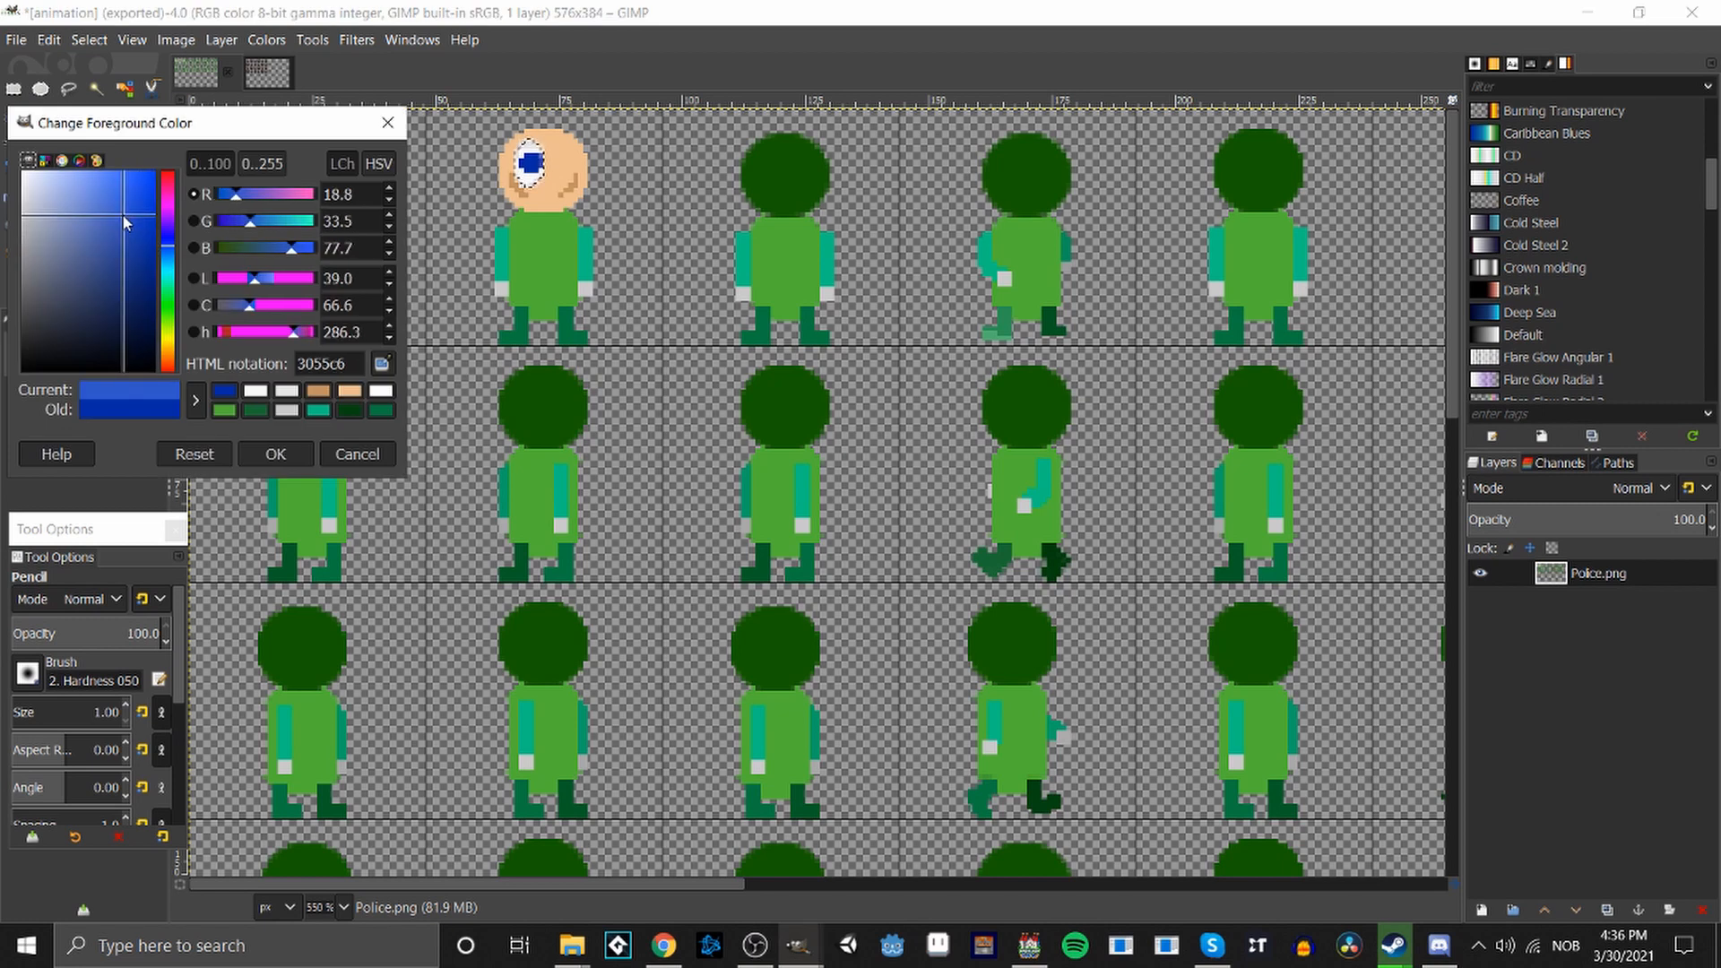
pyautogui.click(275, 454)
pyautogui.click(525, 160)
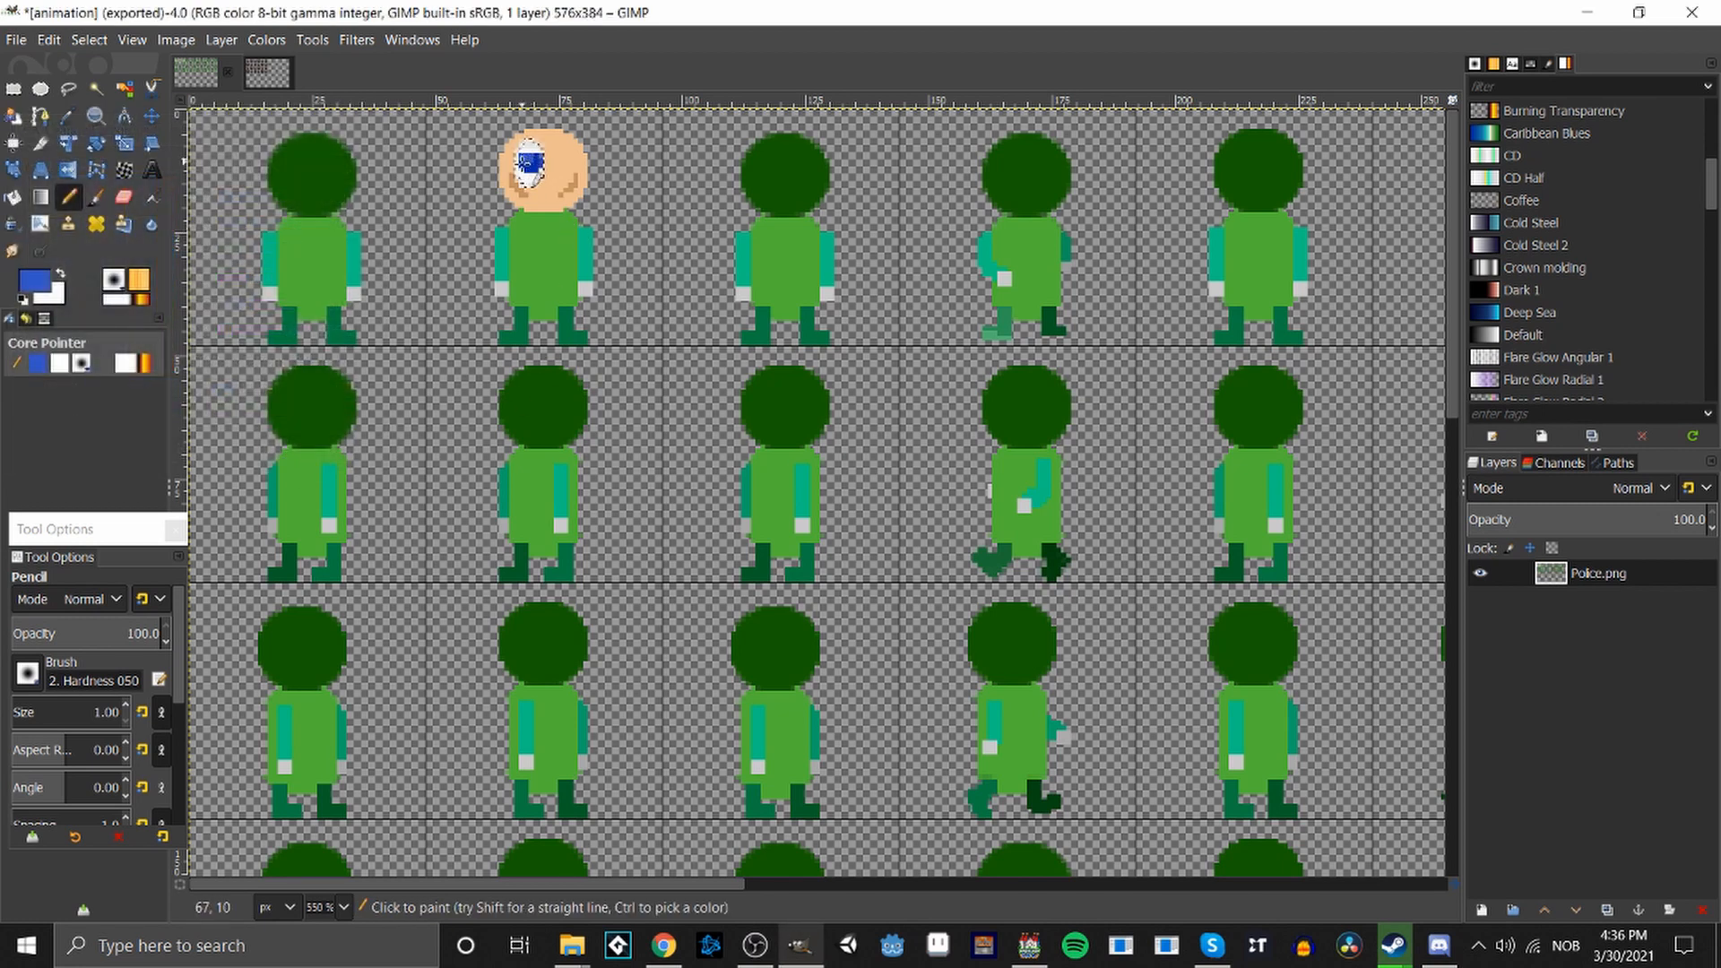
pyautogui.hotkey('ctrl', 'z')
pyautogui.press('r')
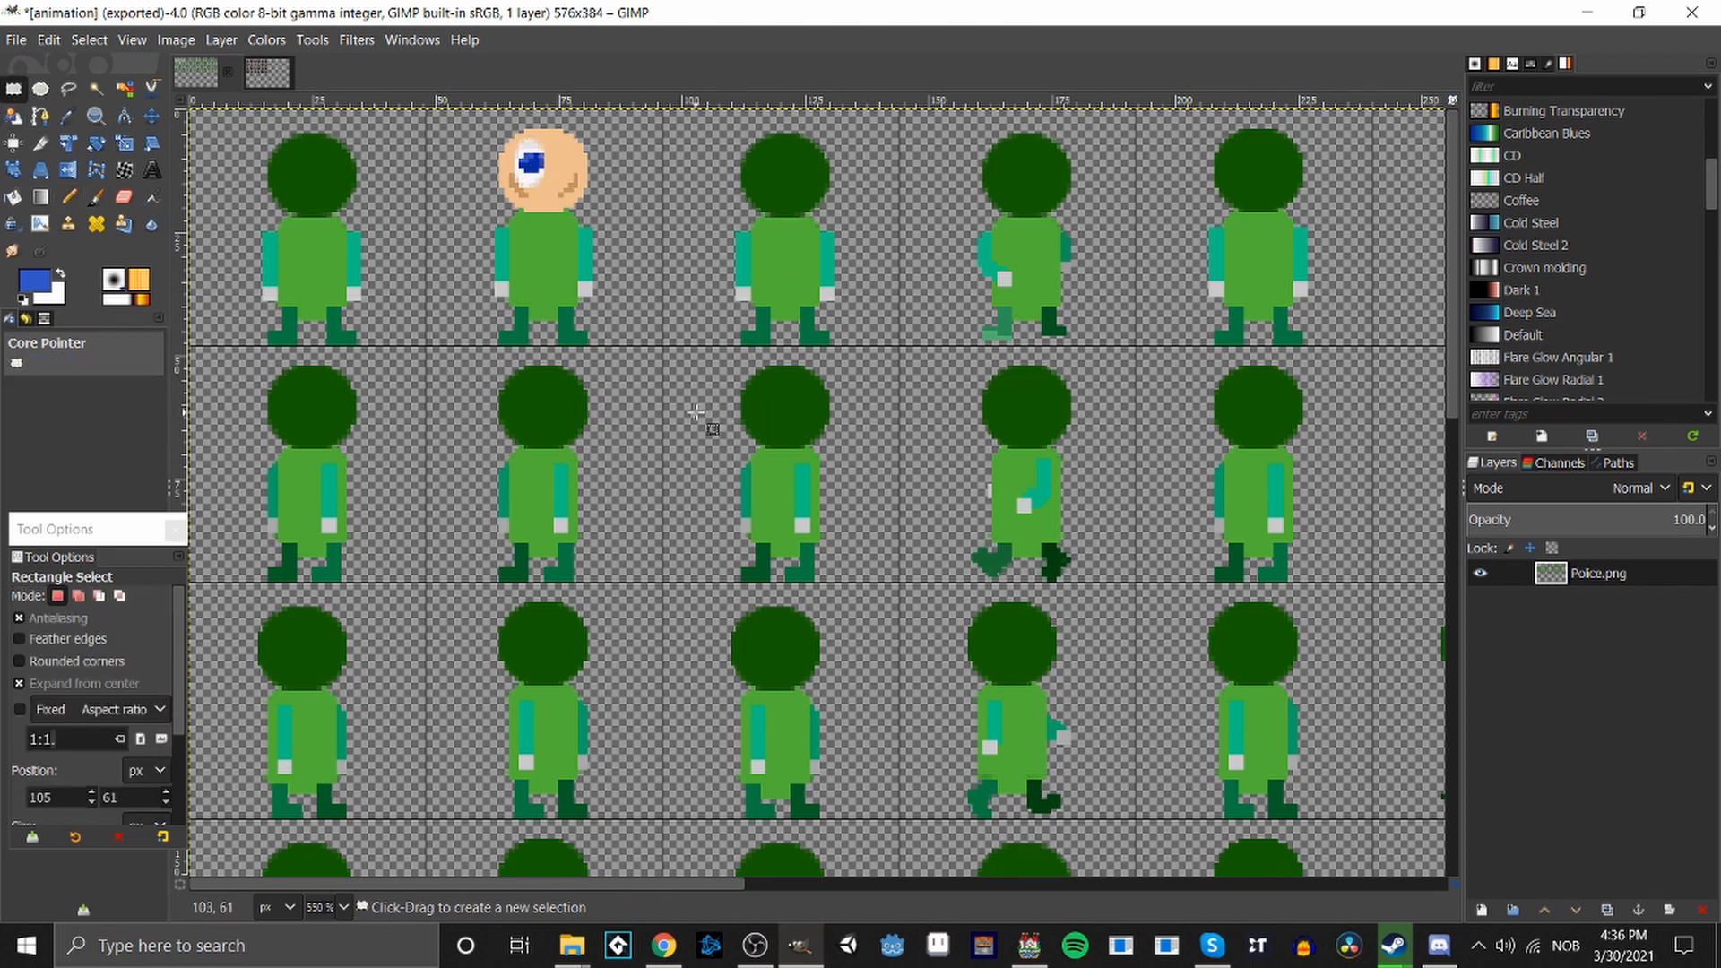
# Undo all the face painting on the second sprite in the first row, back to its plain dark green head.
pyautogui.scroll(-3, 696, 412)
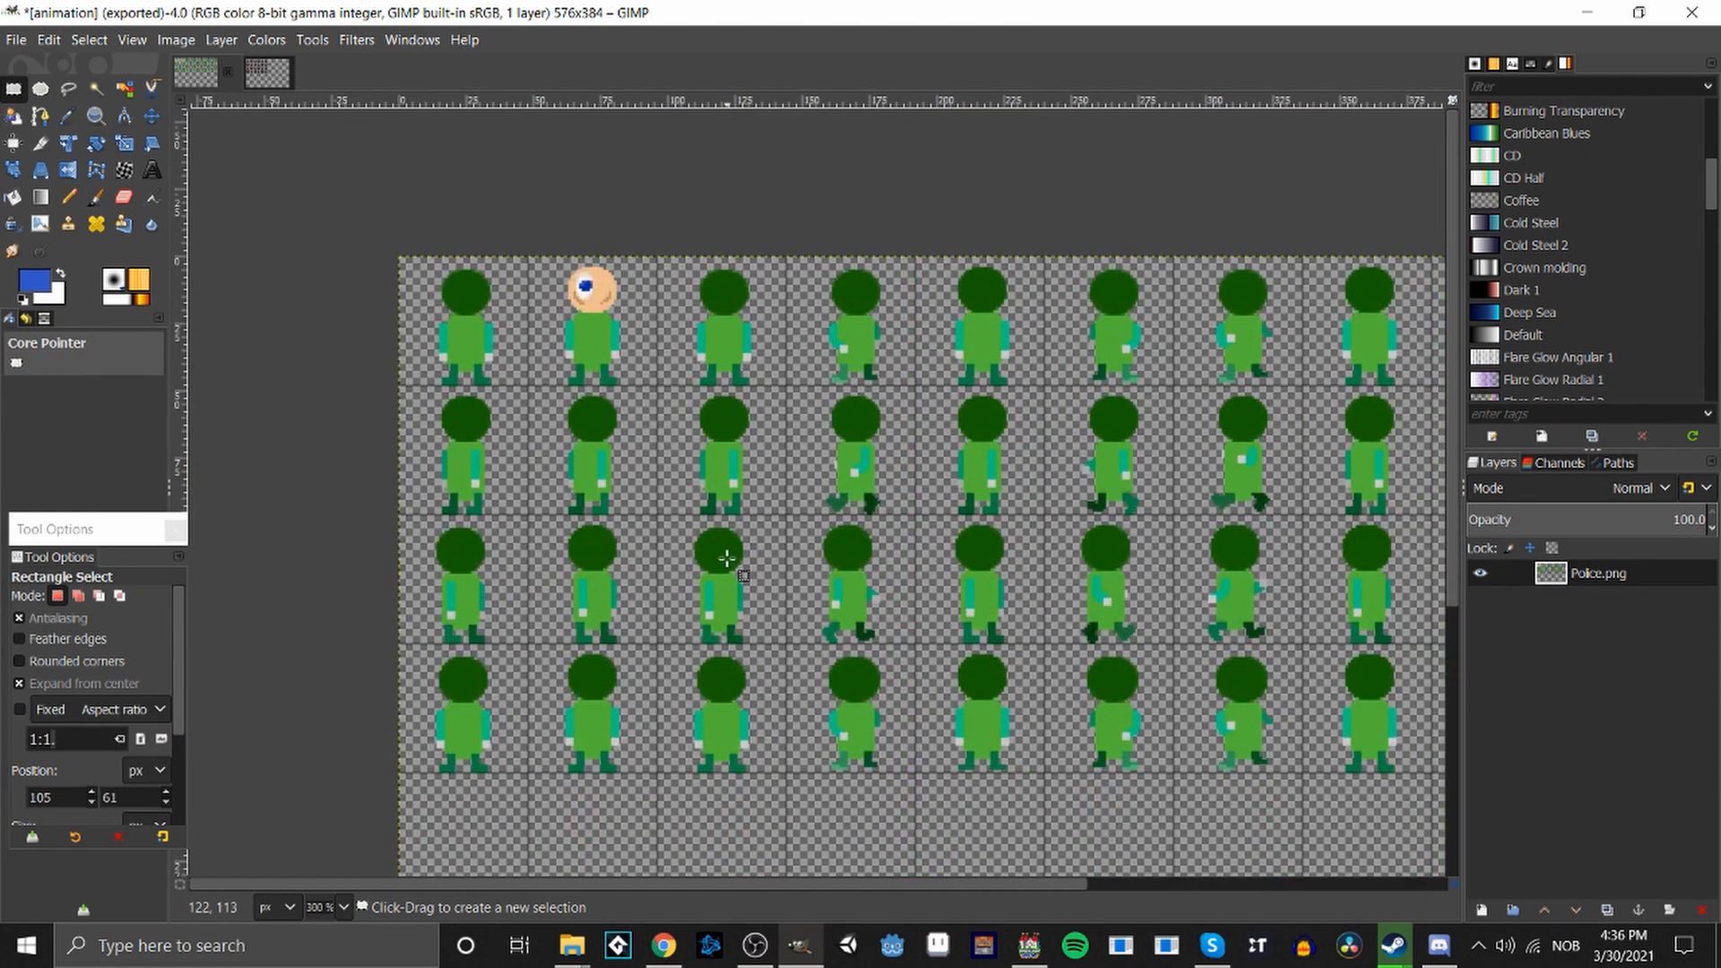
pyautogui.hotkey('ctrl', 'z')
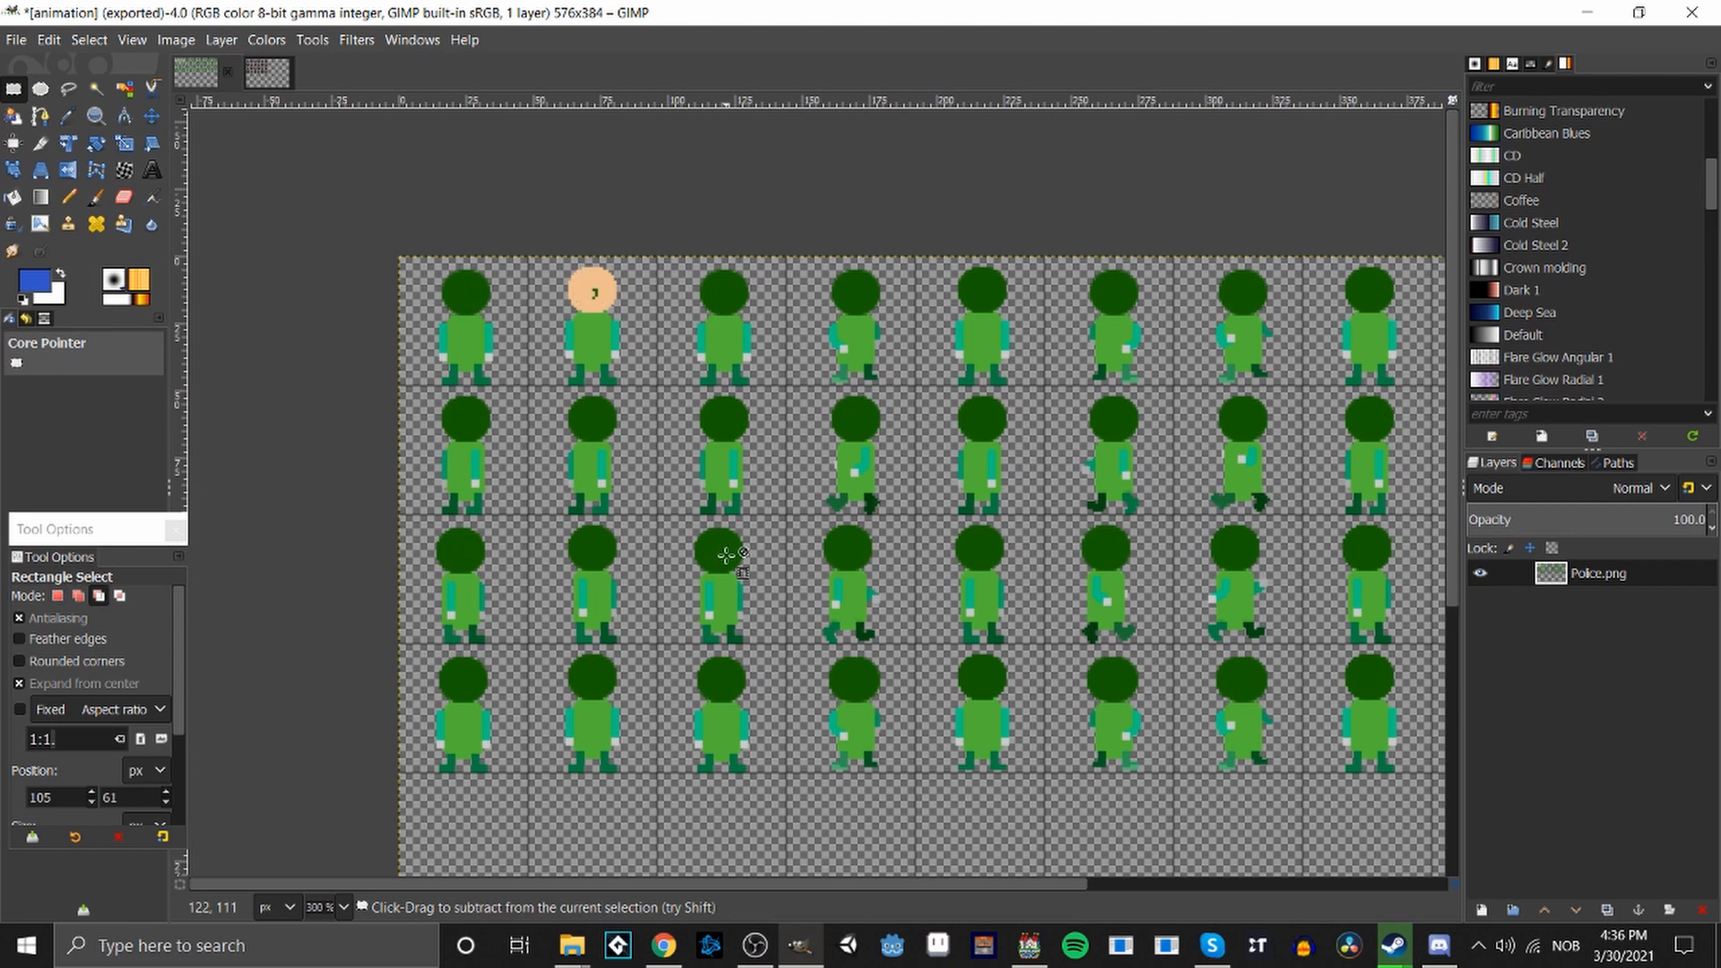
pyautogui.hotkey('ctrl', 'z')
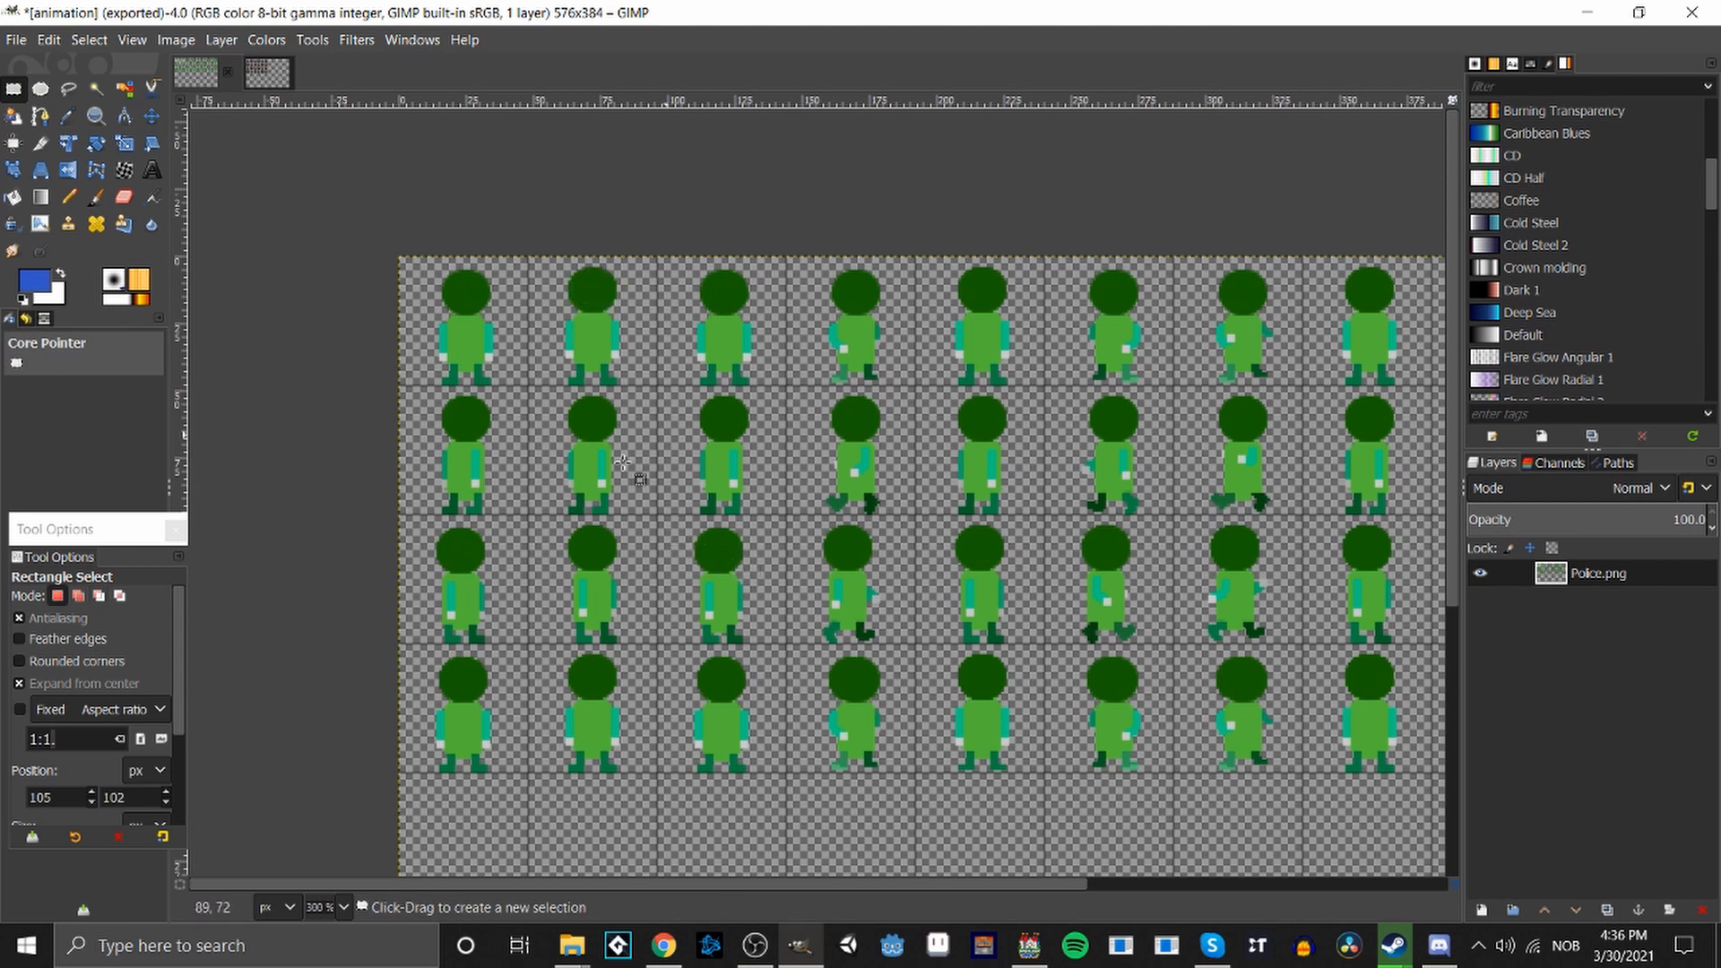
# Minimize the GIMP windows and open the desktop image animation in Photos to view the full sprite sheet.
pyautogui.click(1586, 15)
pyautogui.click(1586, 13)
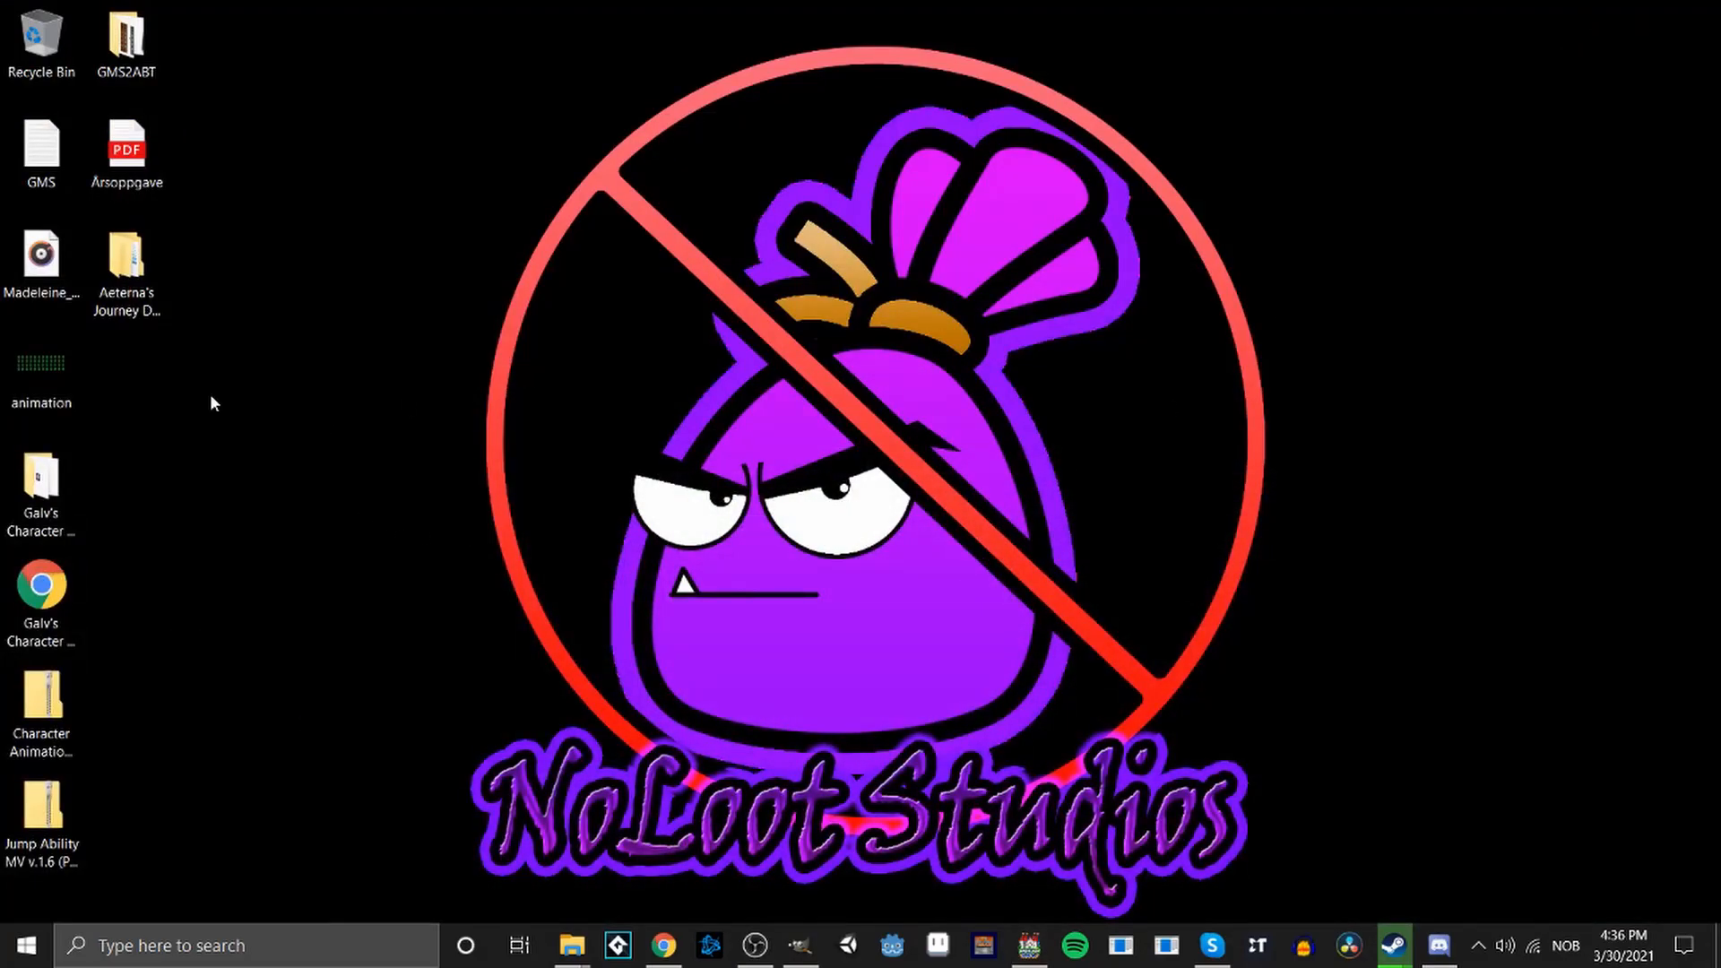
pyautogui.rightClick(61, 391)
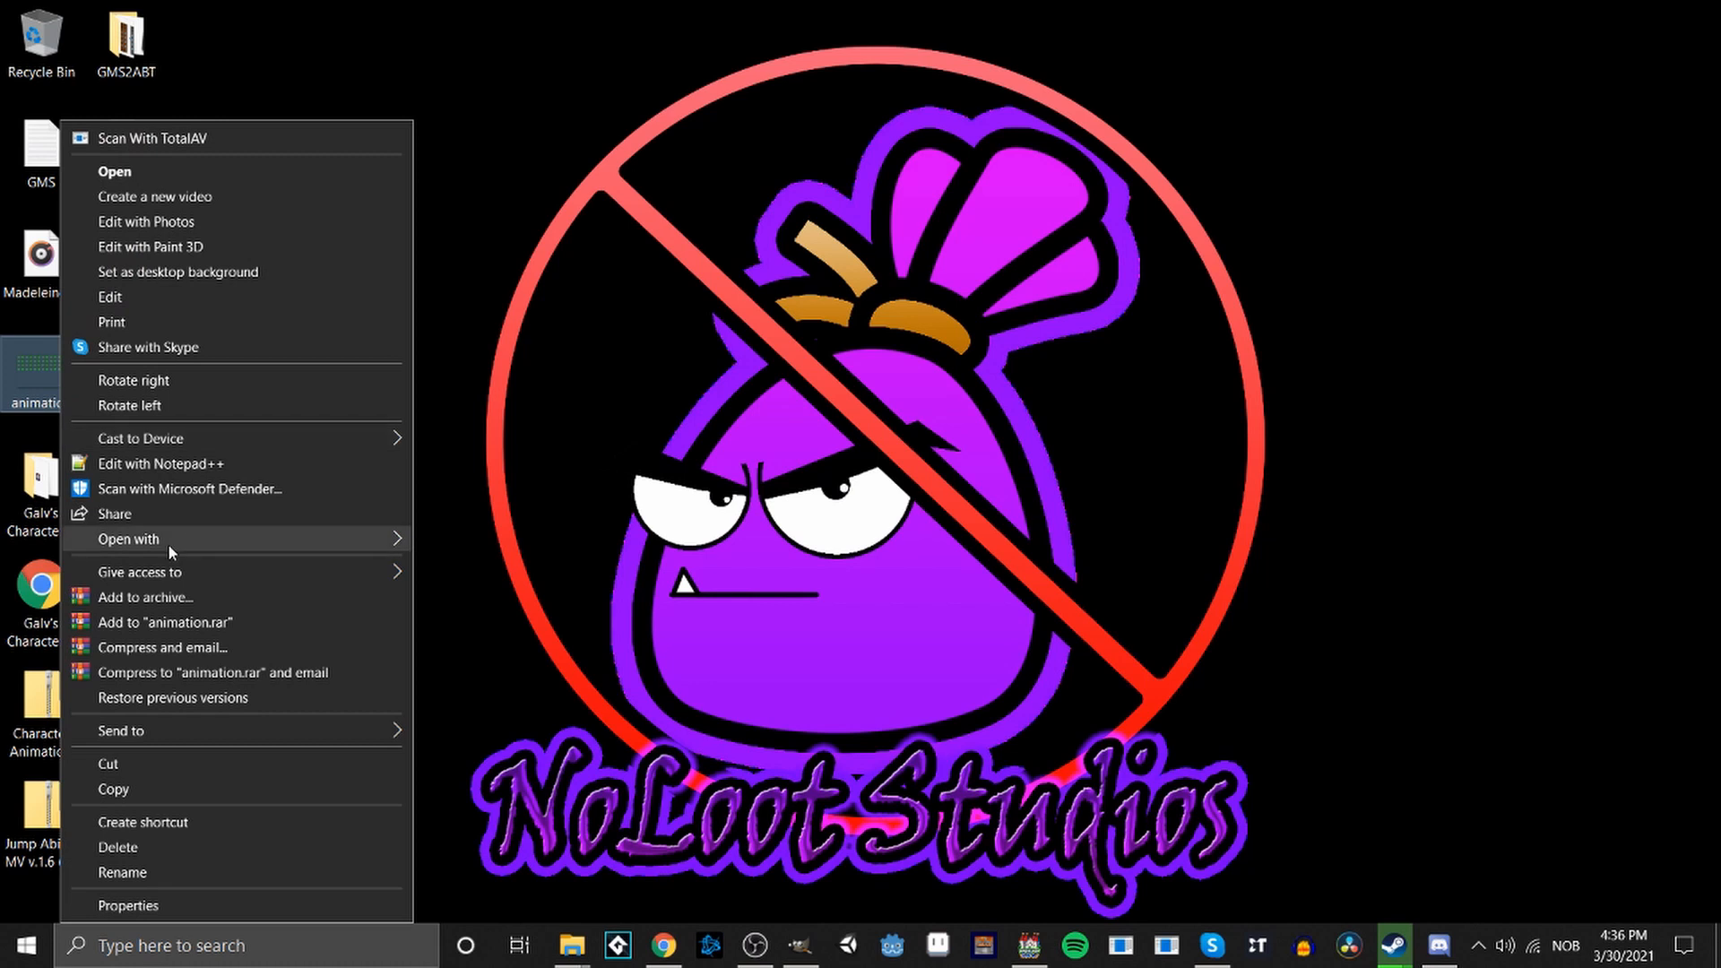
pyautogui.moveTo(172, 545)
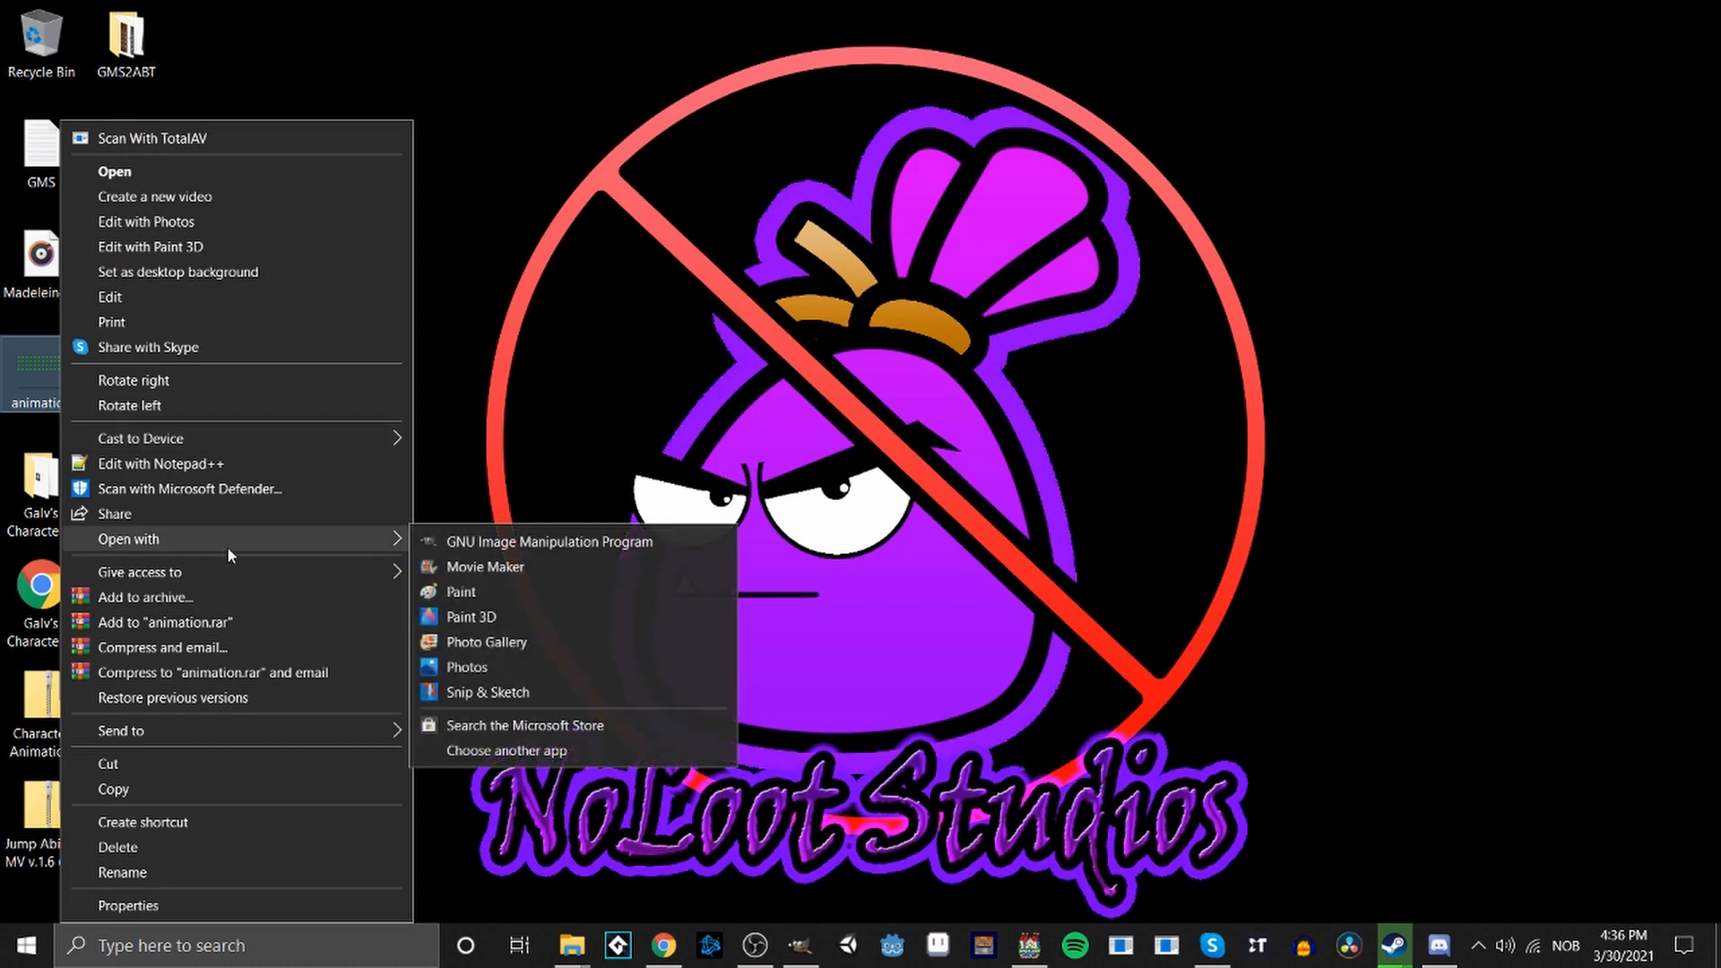
pyautogui.click(478, 665)
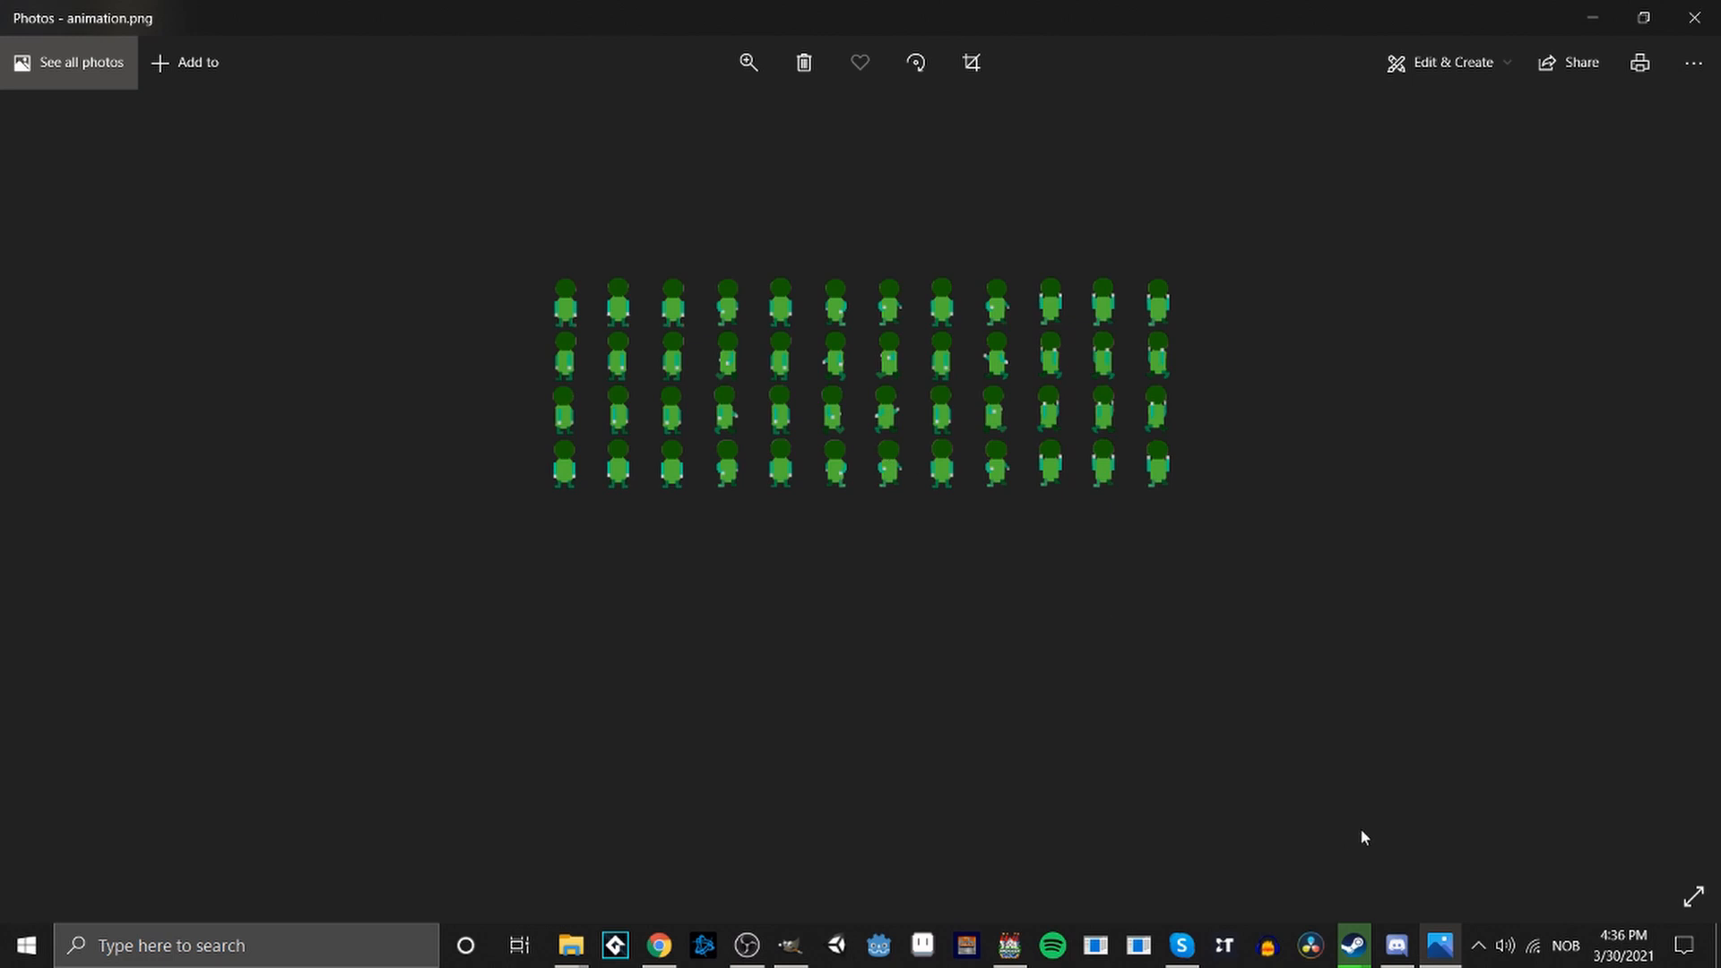
# Switch to Discord to show the sprite sheet shared in the free-art channel, and minimize both Discord and Photos.
pyautogui.click(1396, 945)
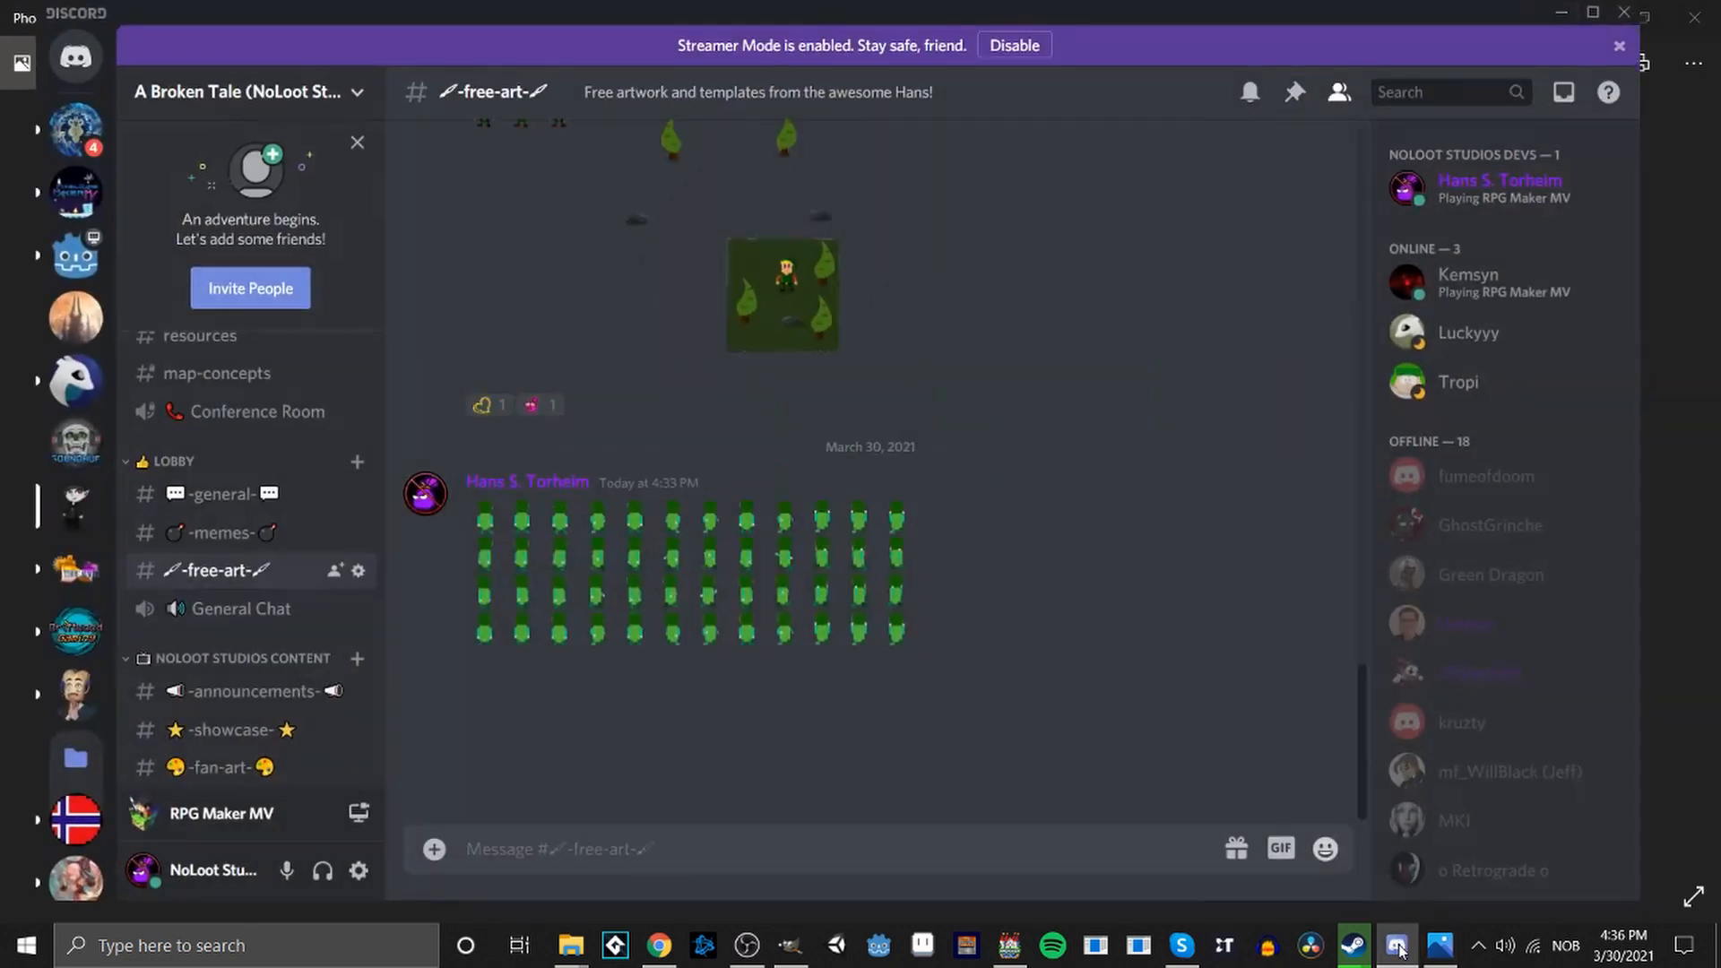
pyautogui.click(1561, 14)
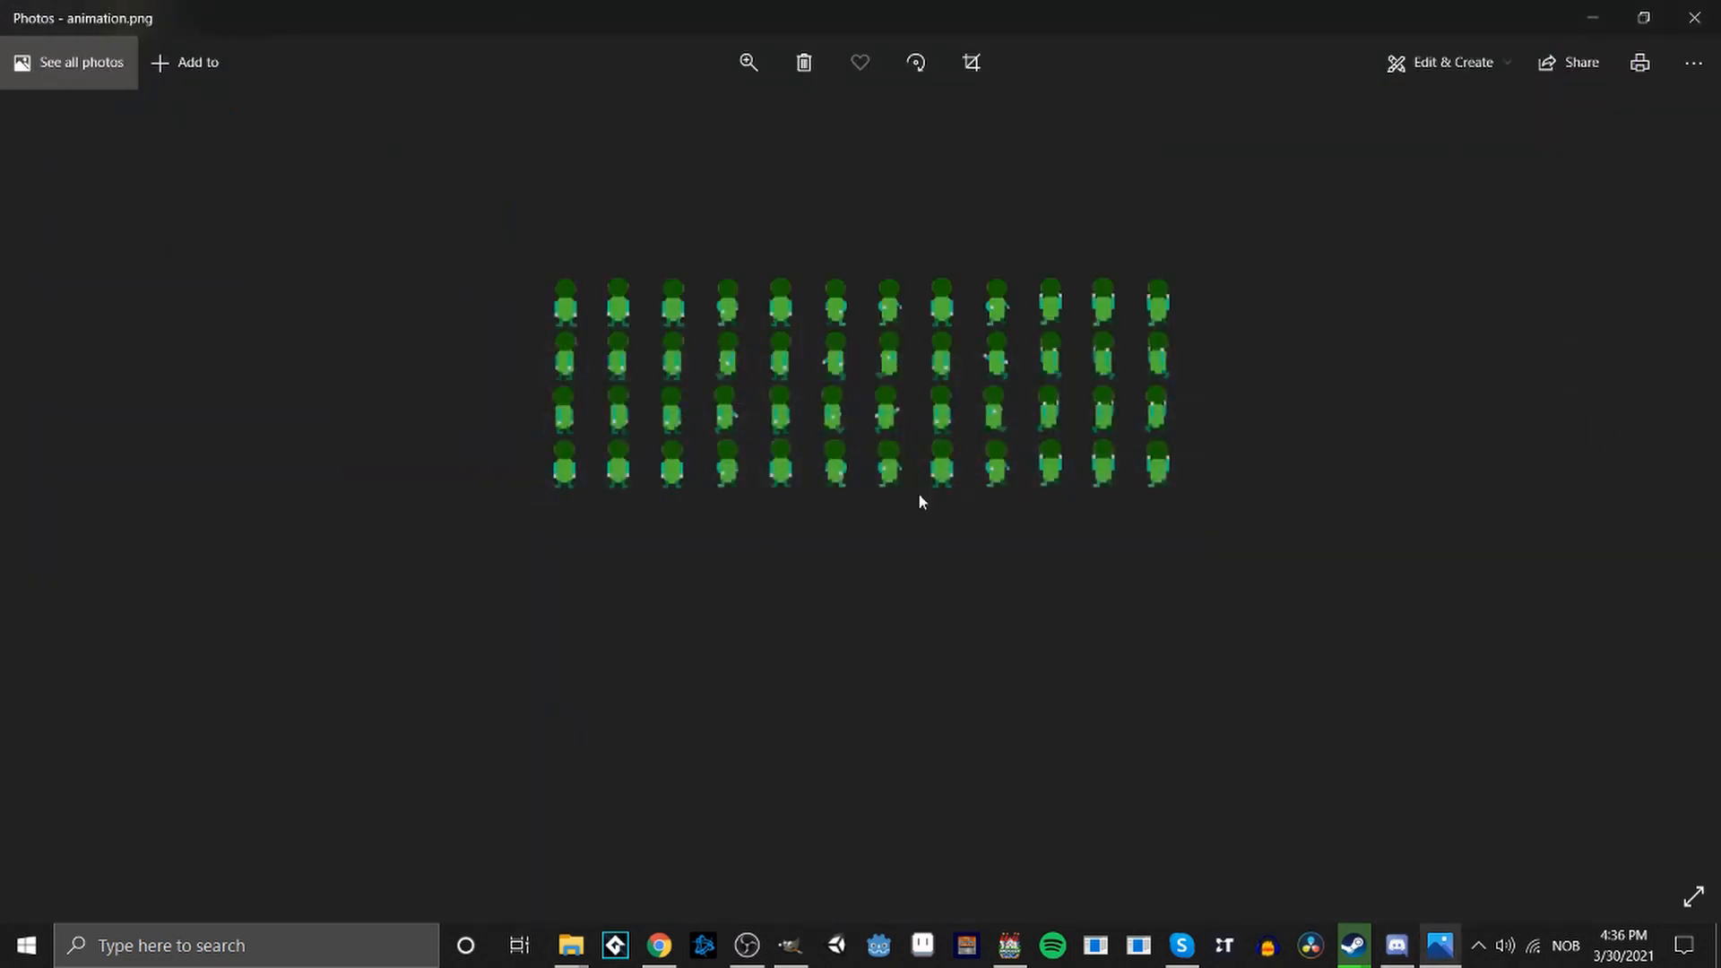
pyautogui.click(1590, 16)
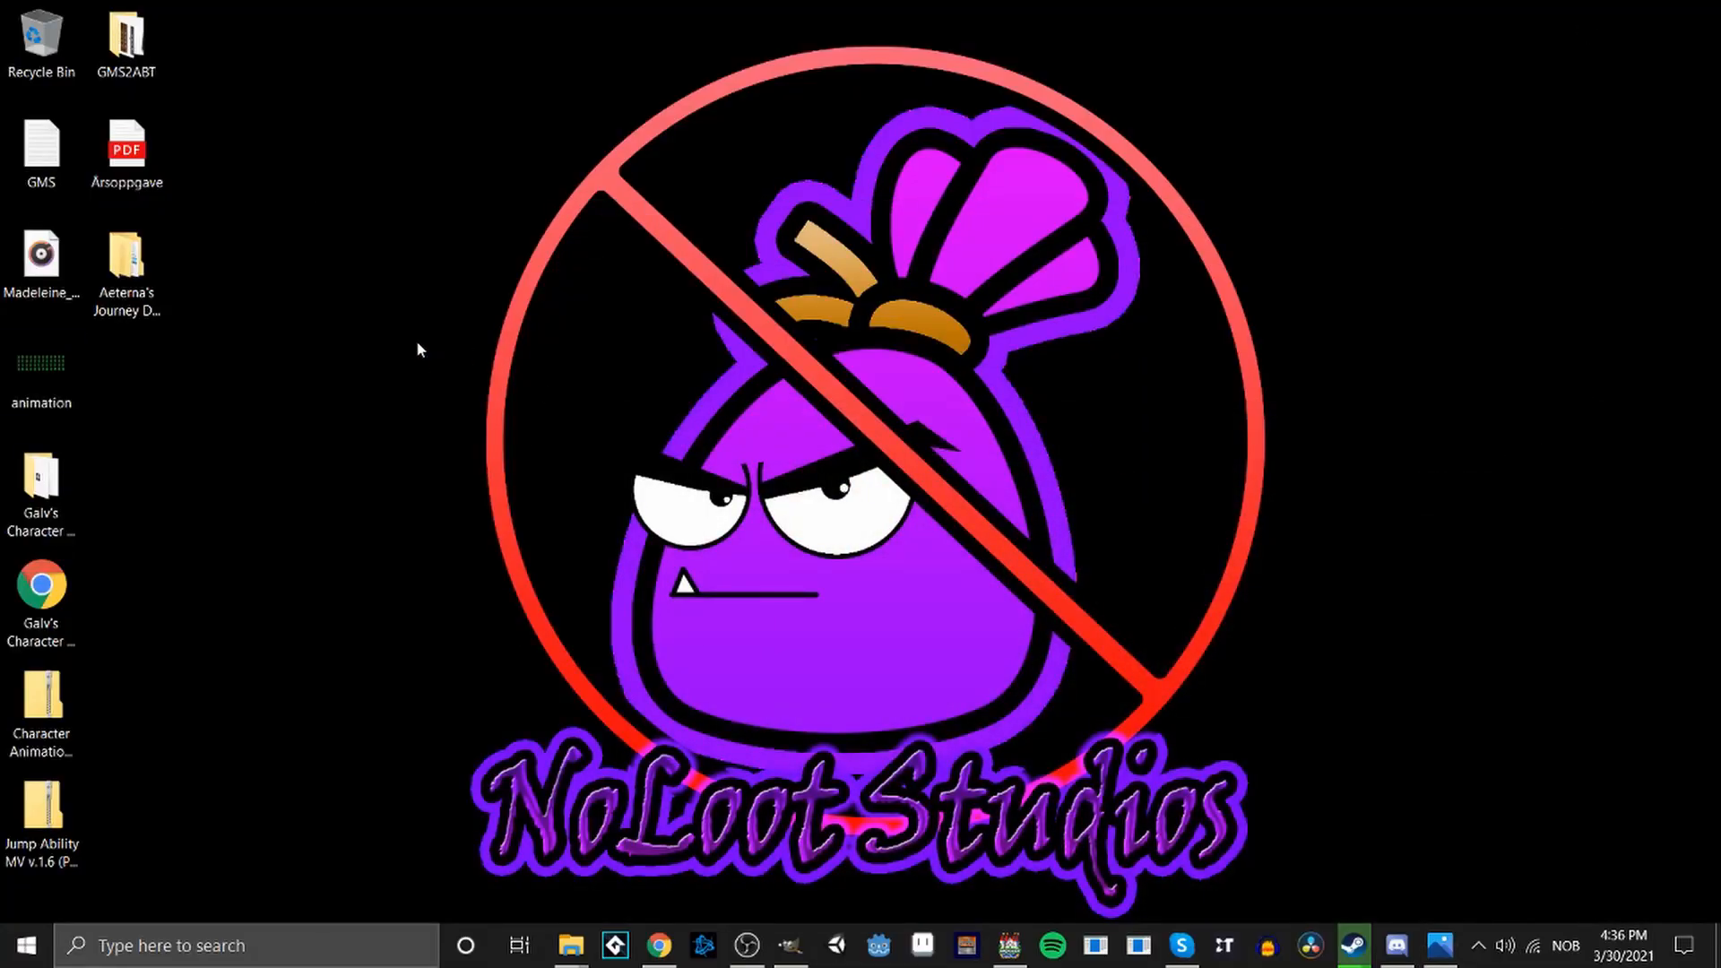